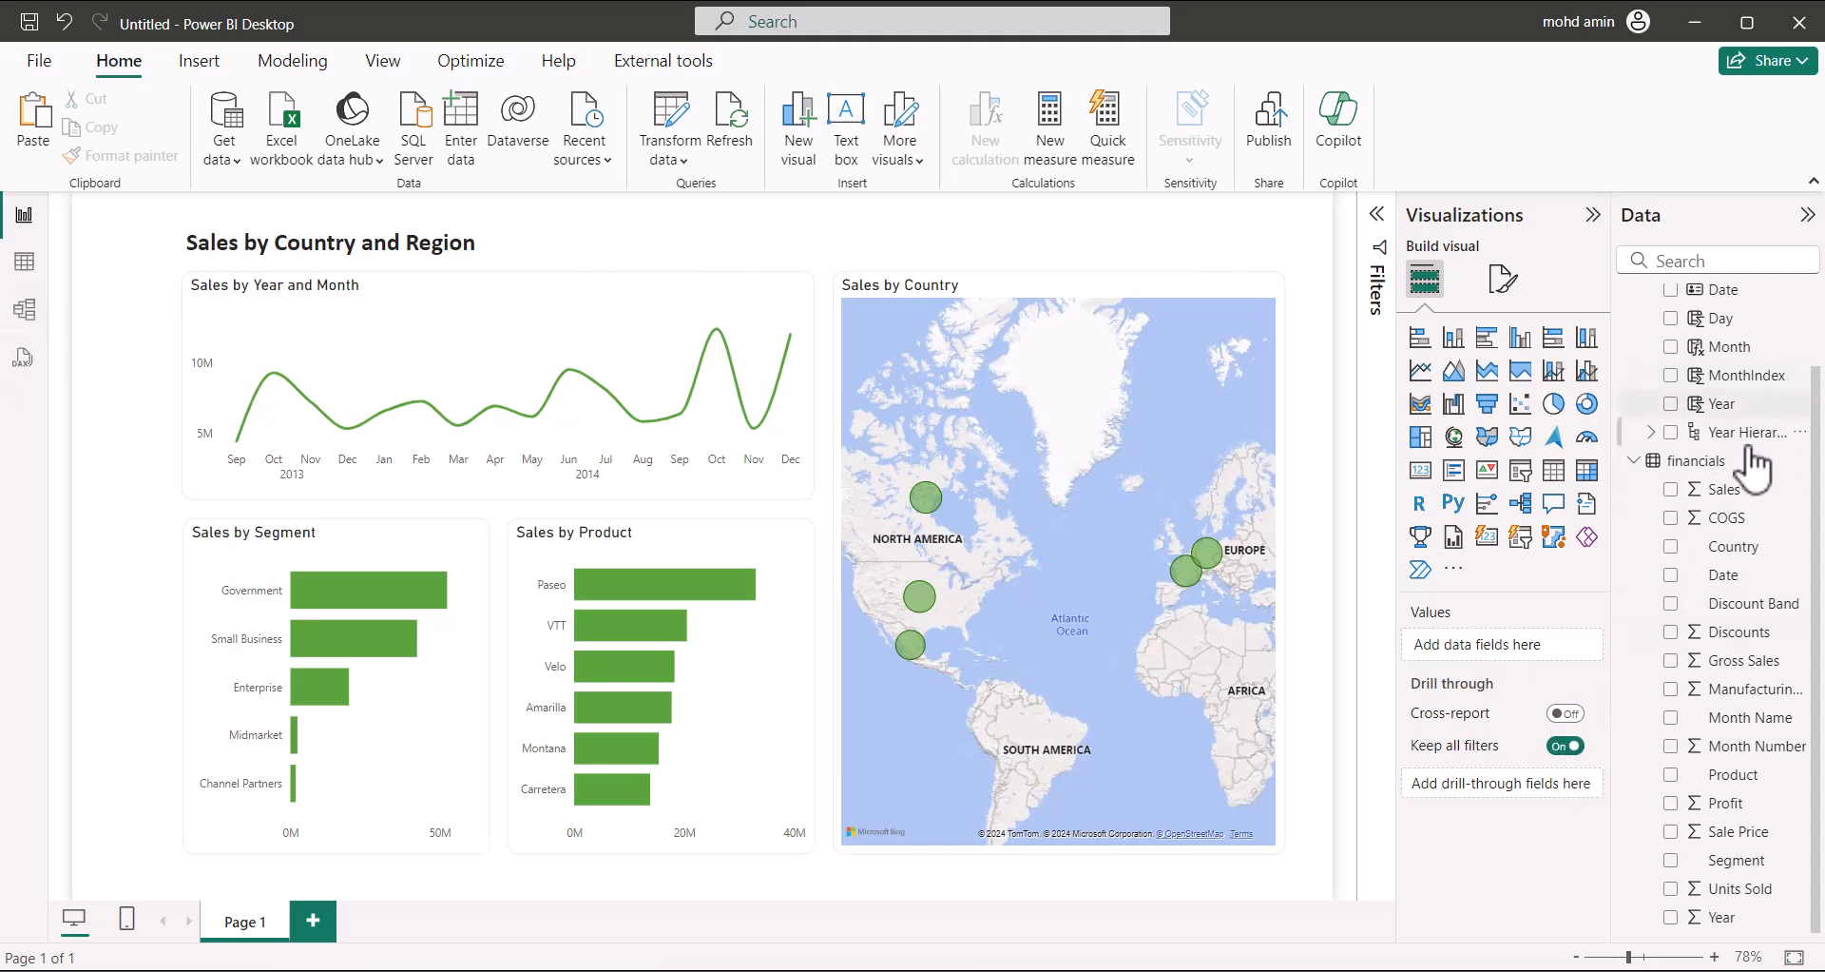
# Look at the financials table in table view, then return to the report page
pyautogui.scroll(2, 1716, 646)
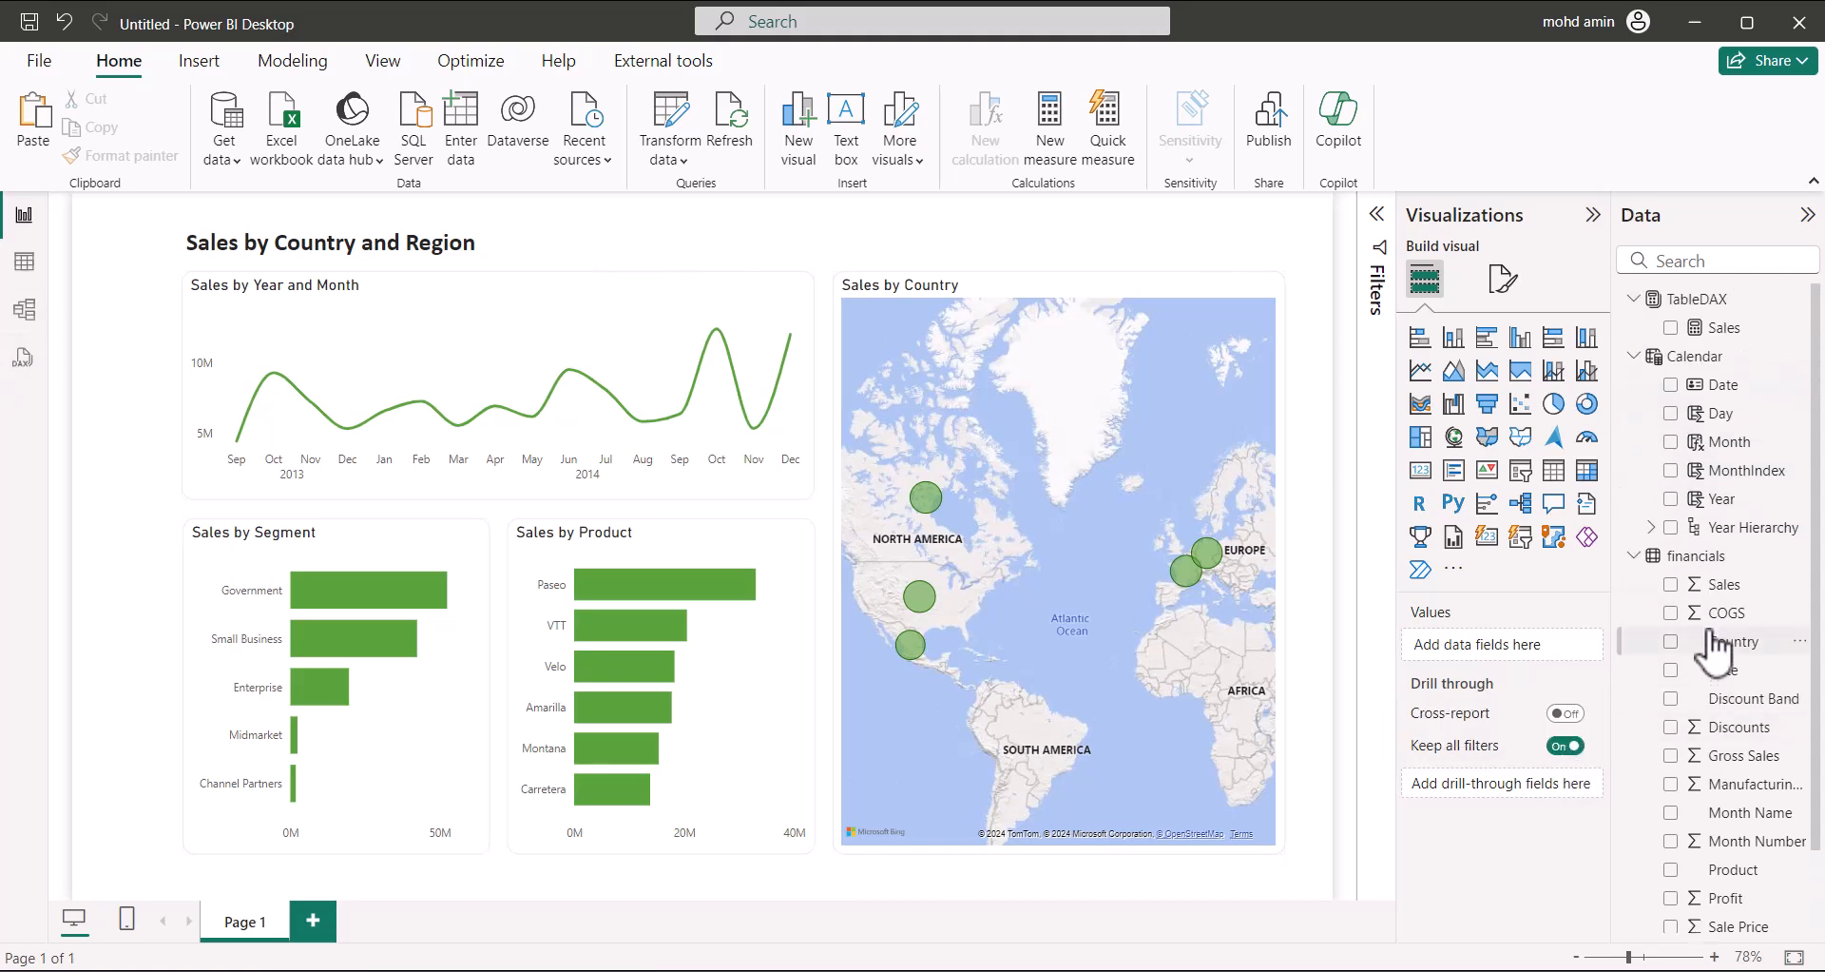
pyautogui.click(24, 261)
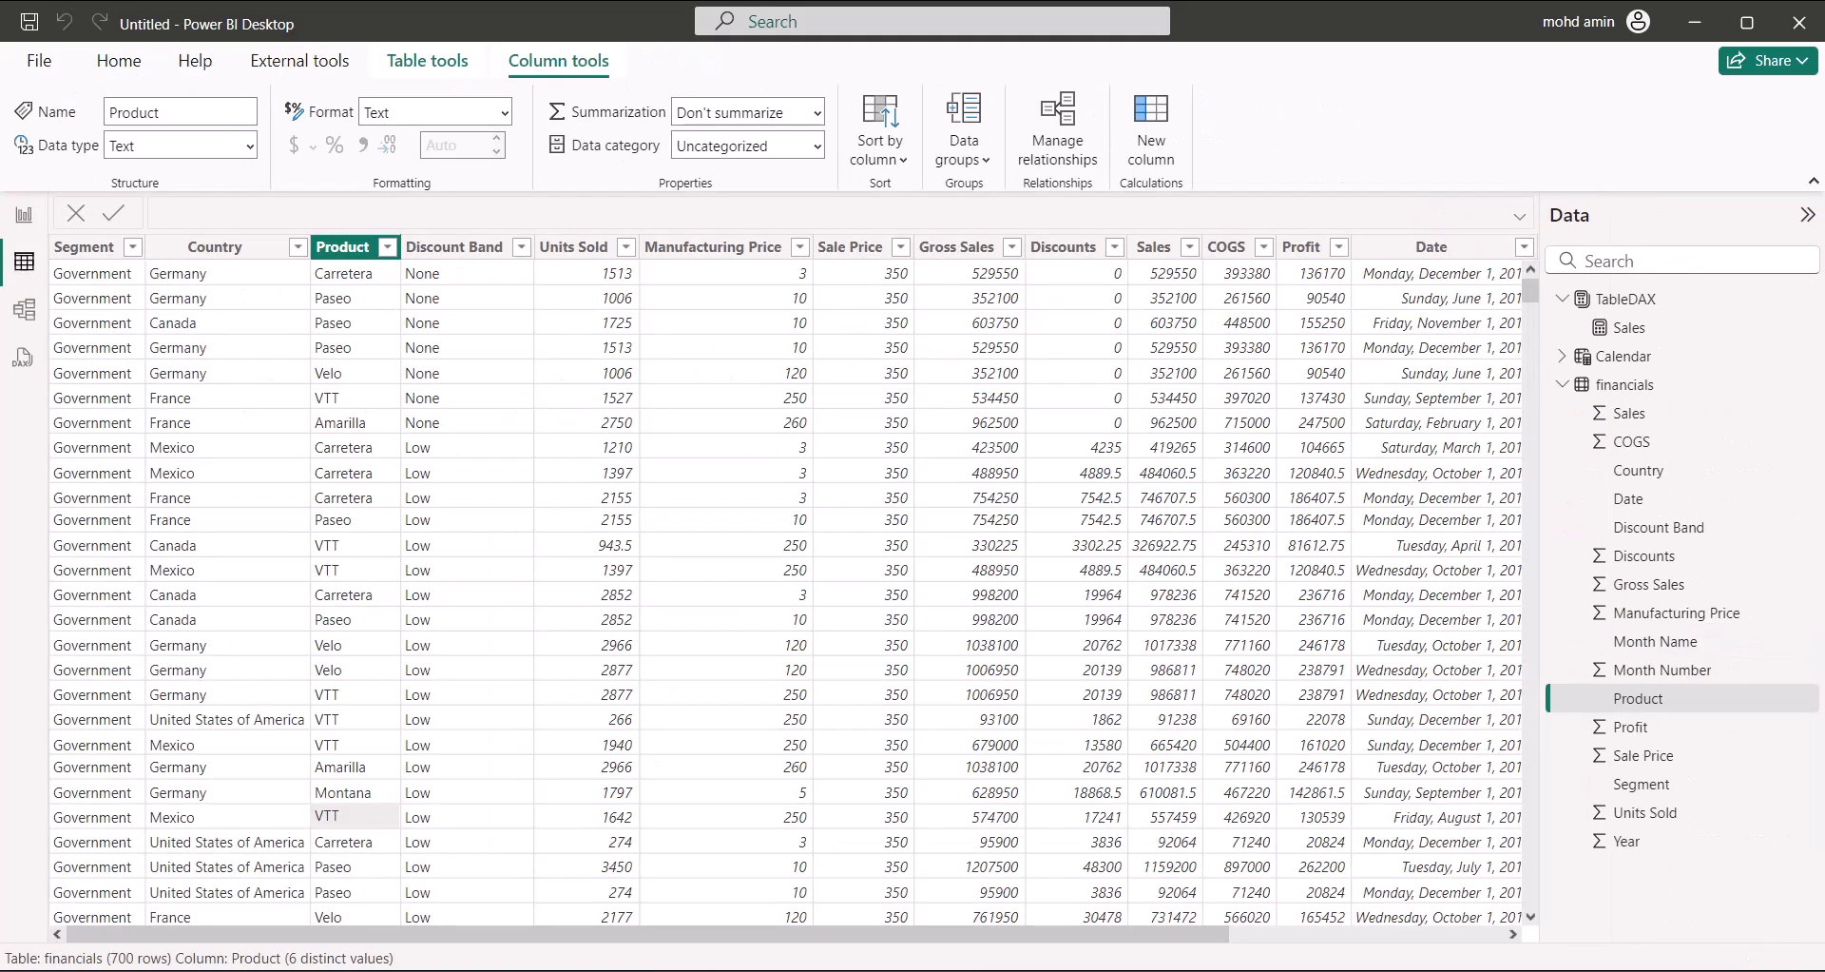
pyautogui.click(1627, 385)
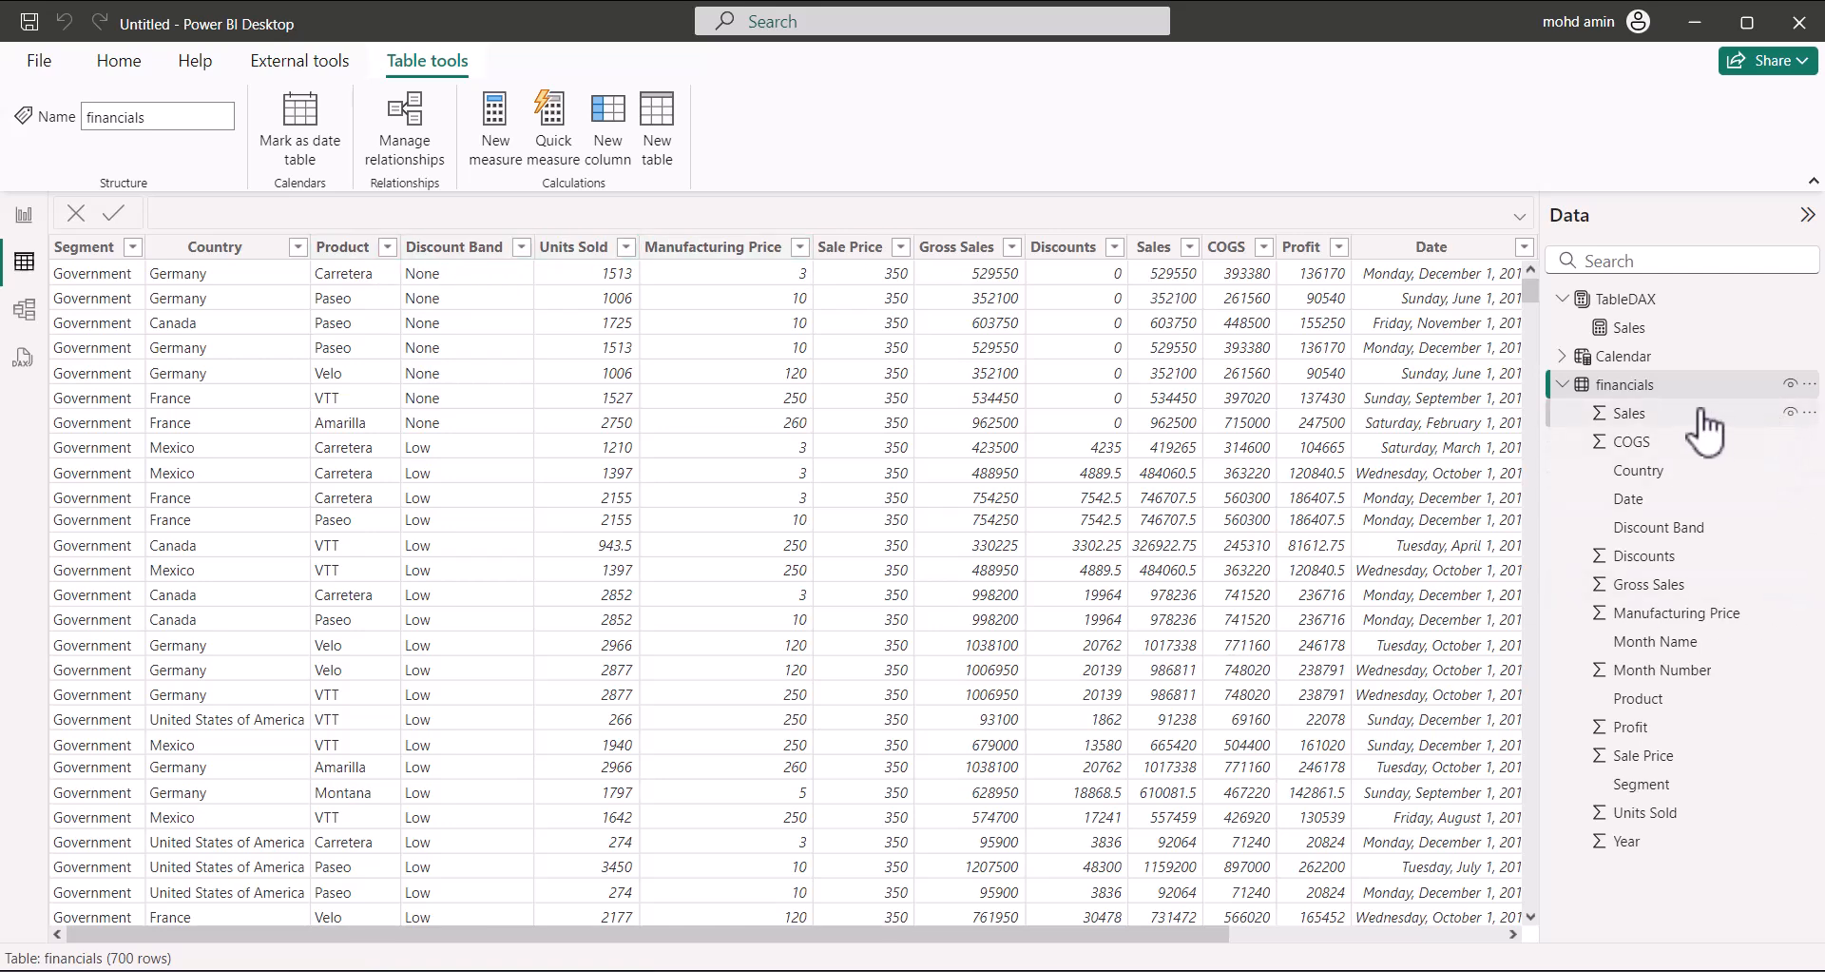
pyautogui.click(23, 215)
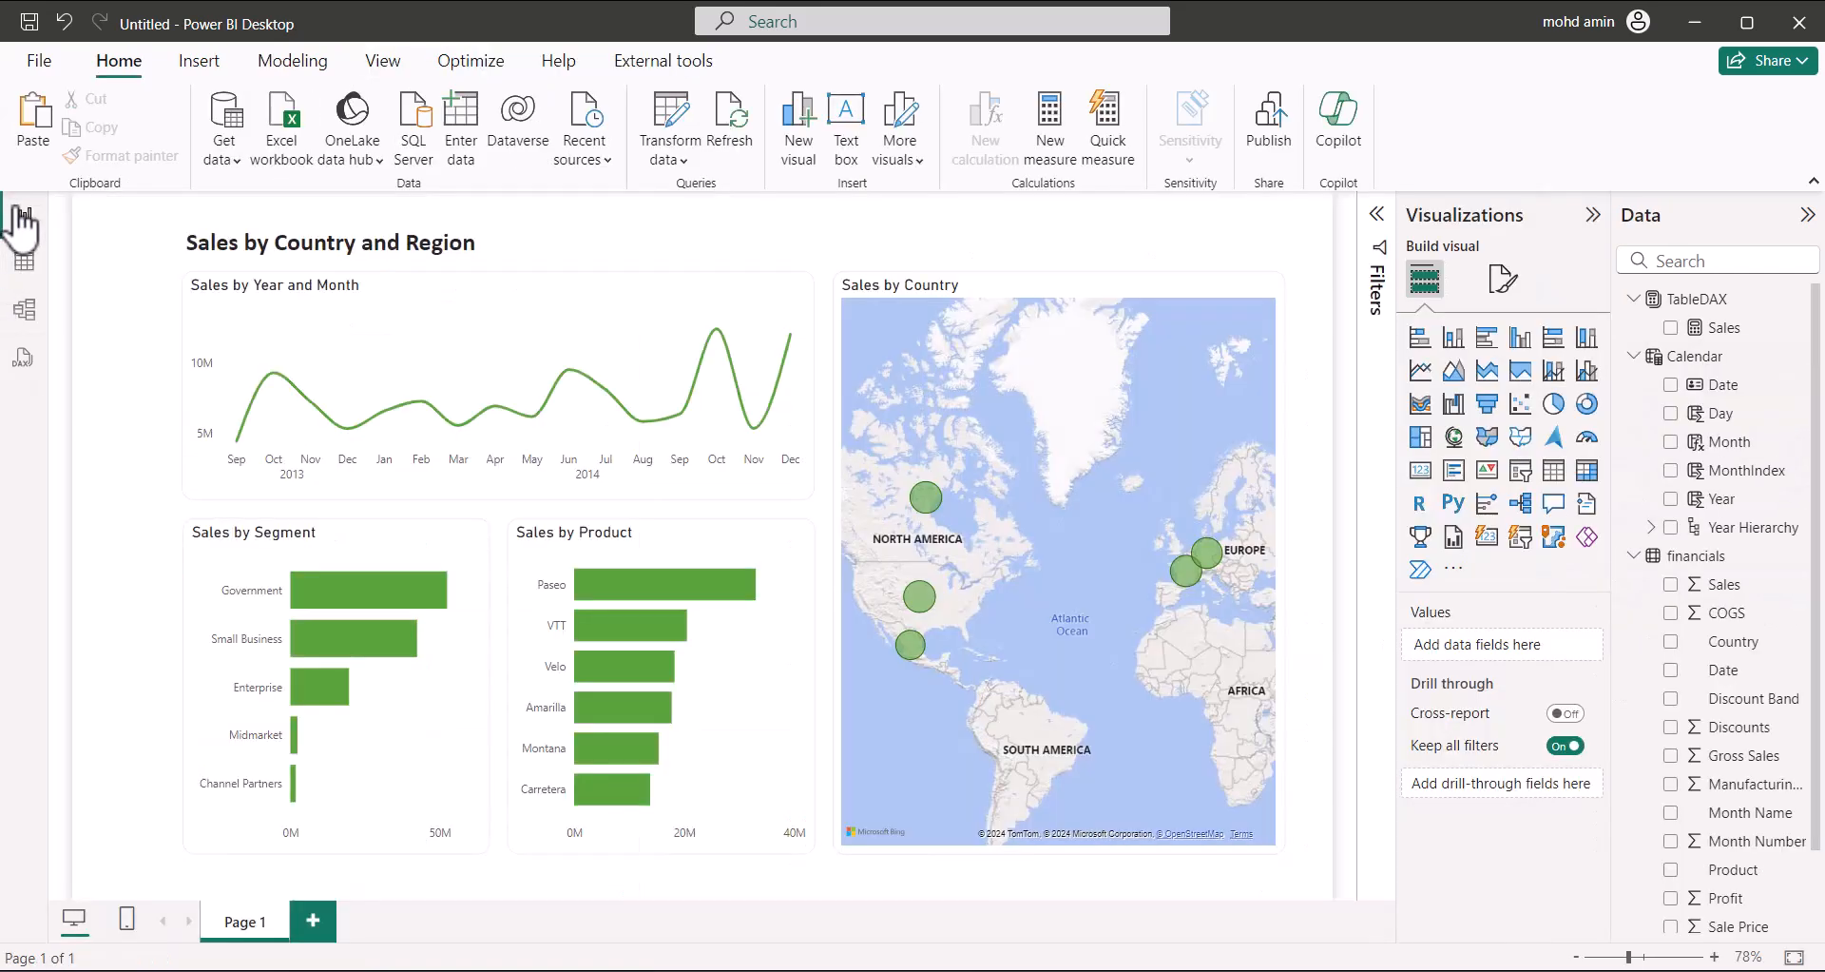
# Select the Calendar table and highlight its CALENDARAUTO() formula, then go back to table view
pyautogui.click(1695, 360)
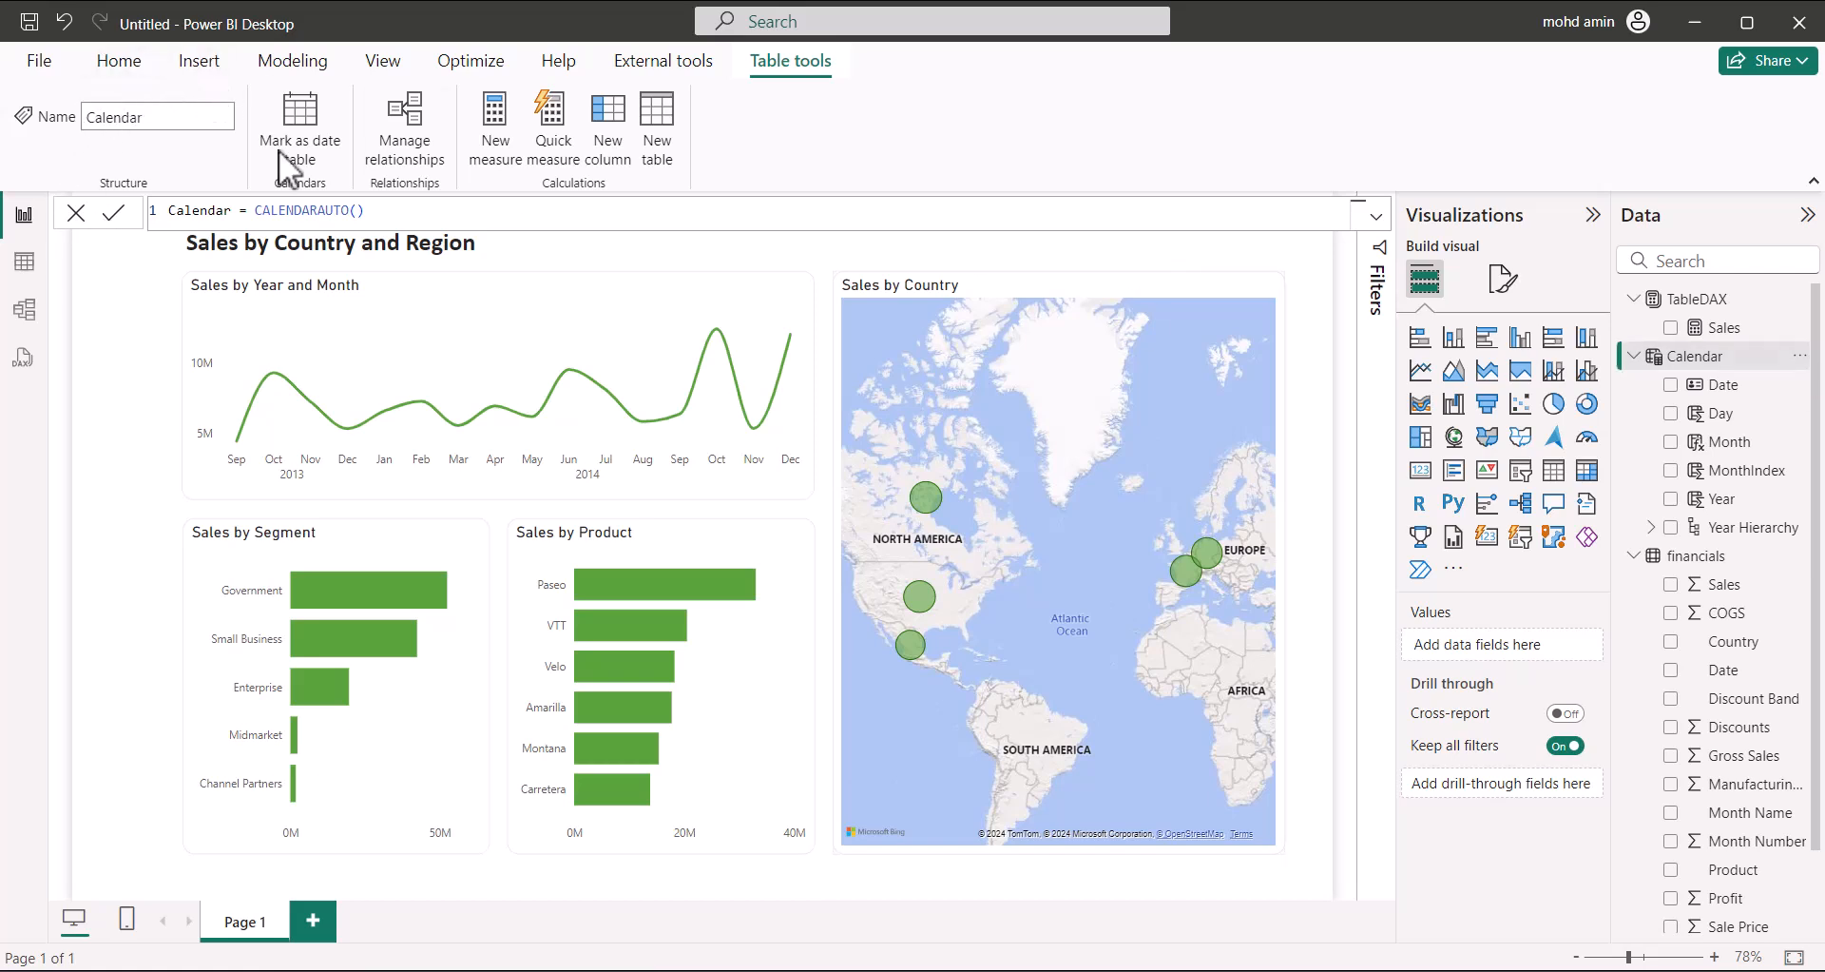
pyautogui.click(119, 63)
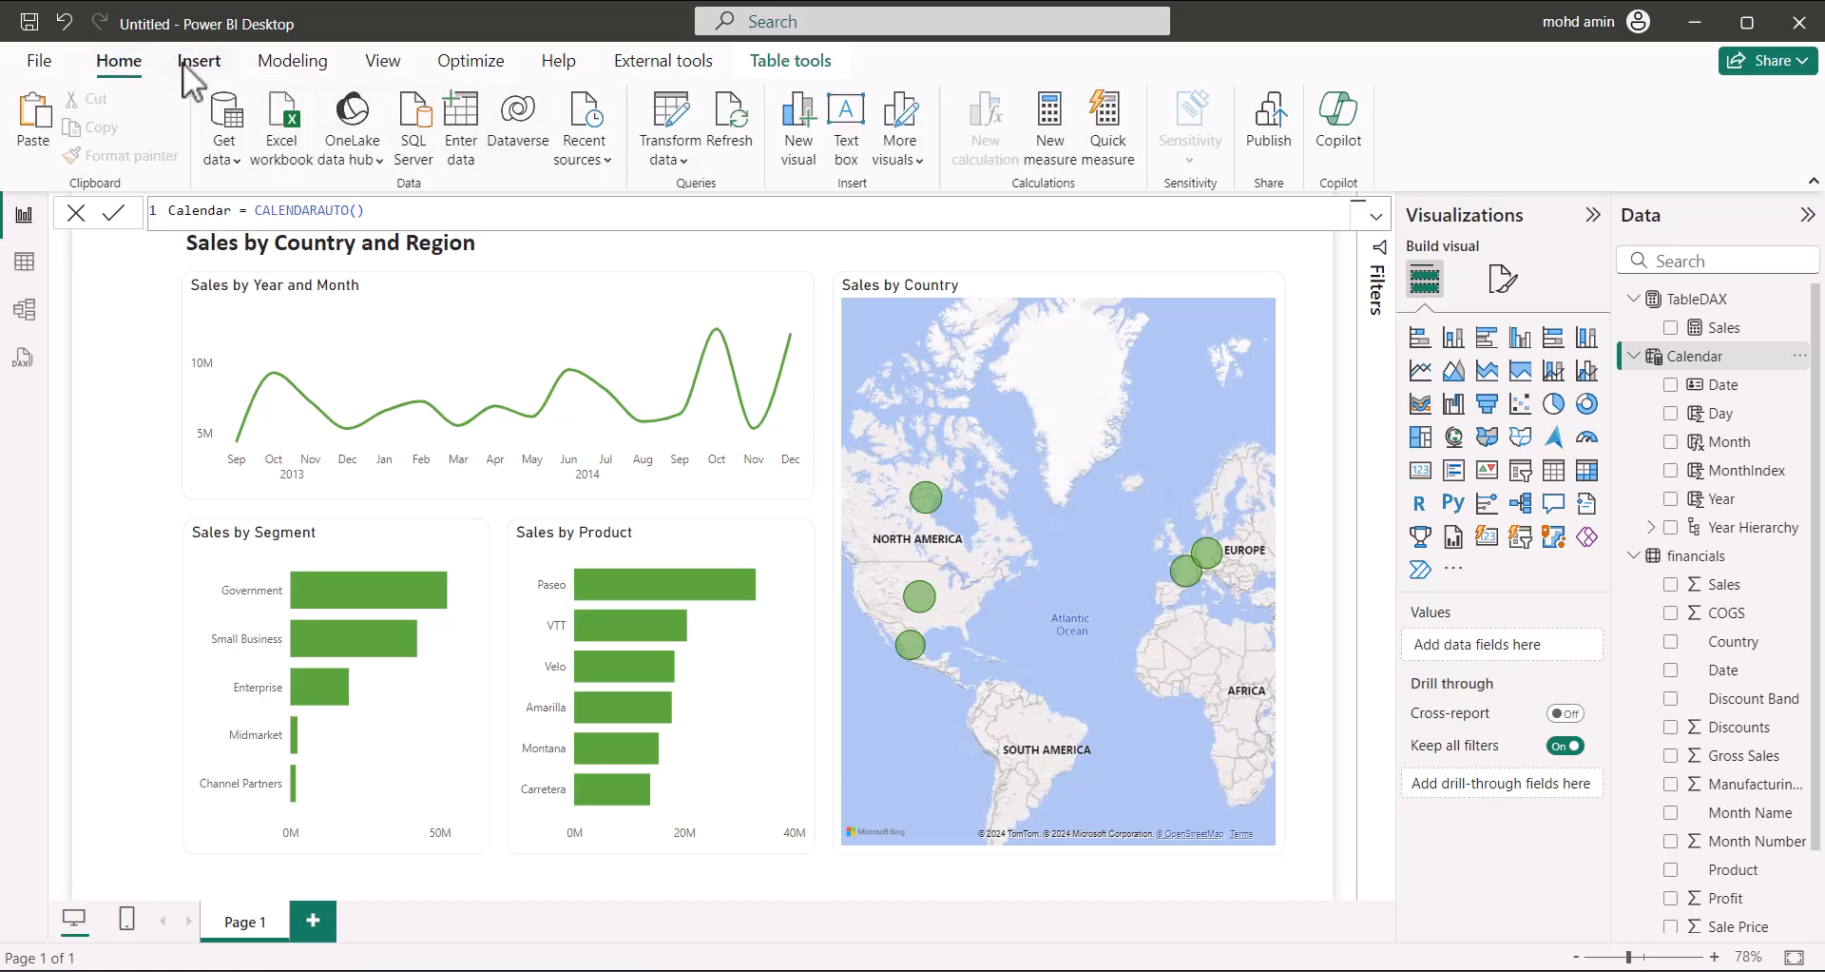
pyautogui.click(278, 65)
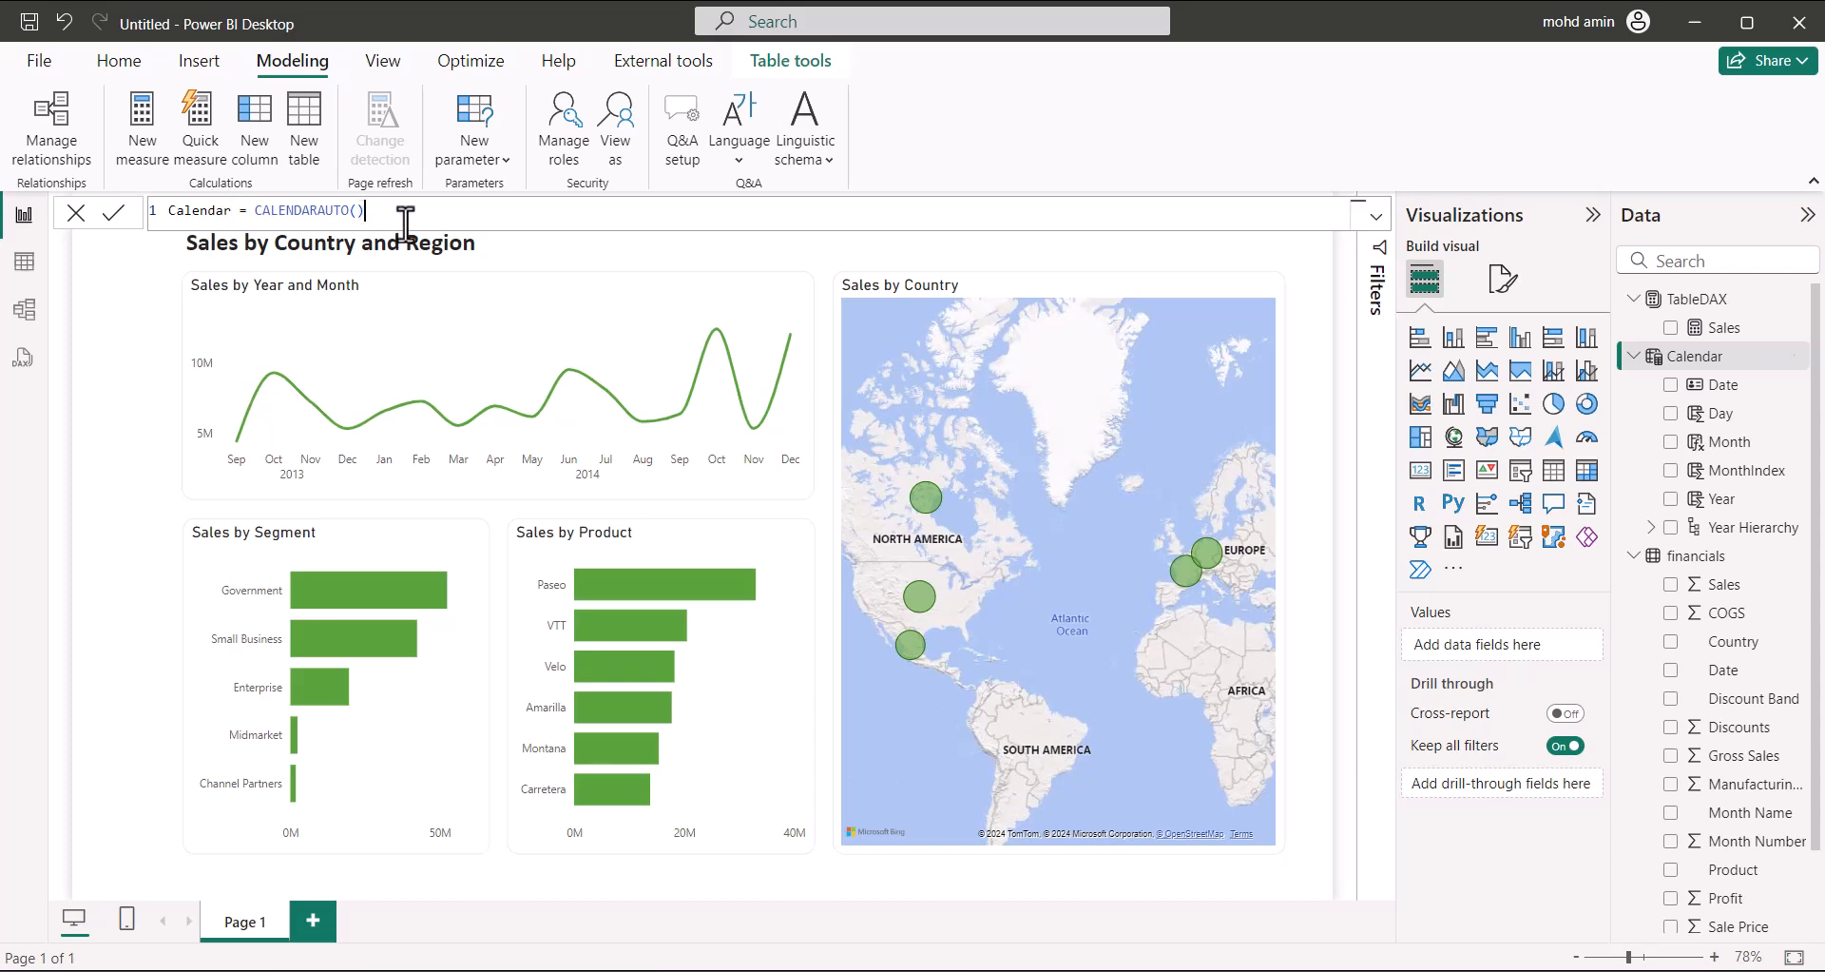
pyautogui.moveTo(410, 211); pyautogui.dragTo(19, 216)
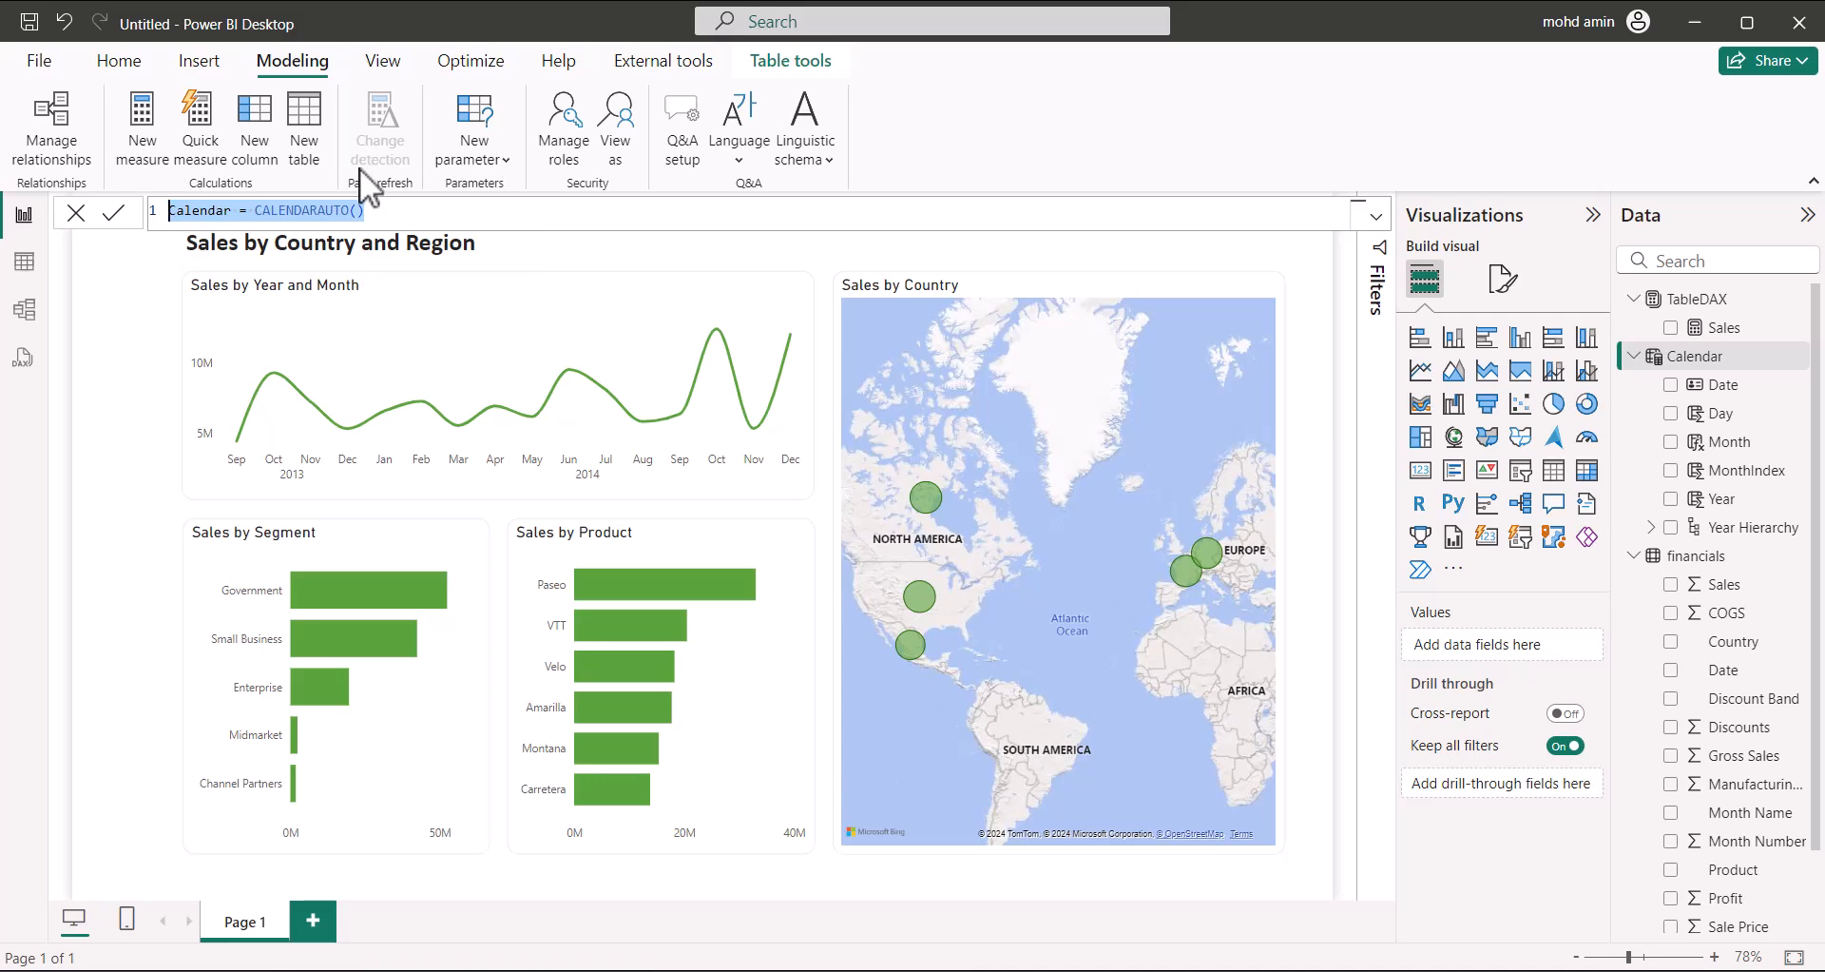
pyautogui.click(26, 261)
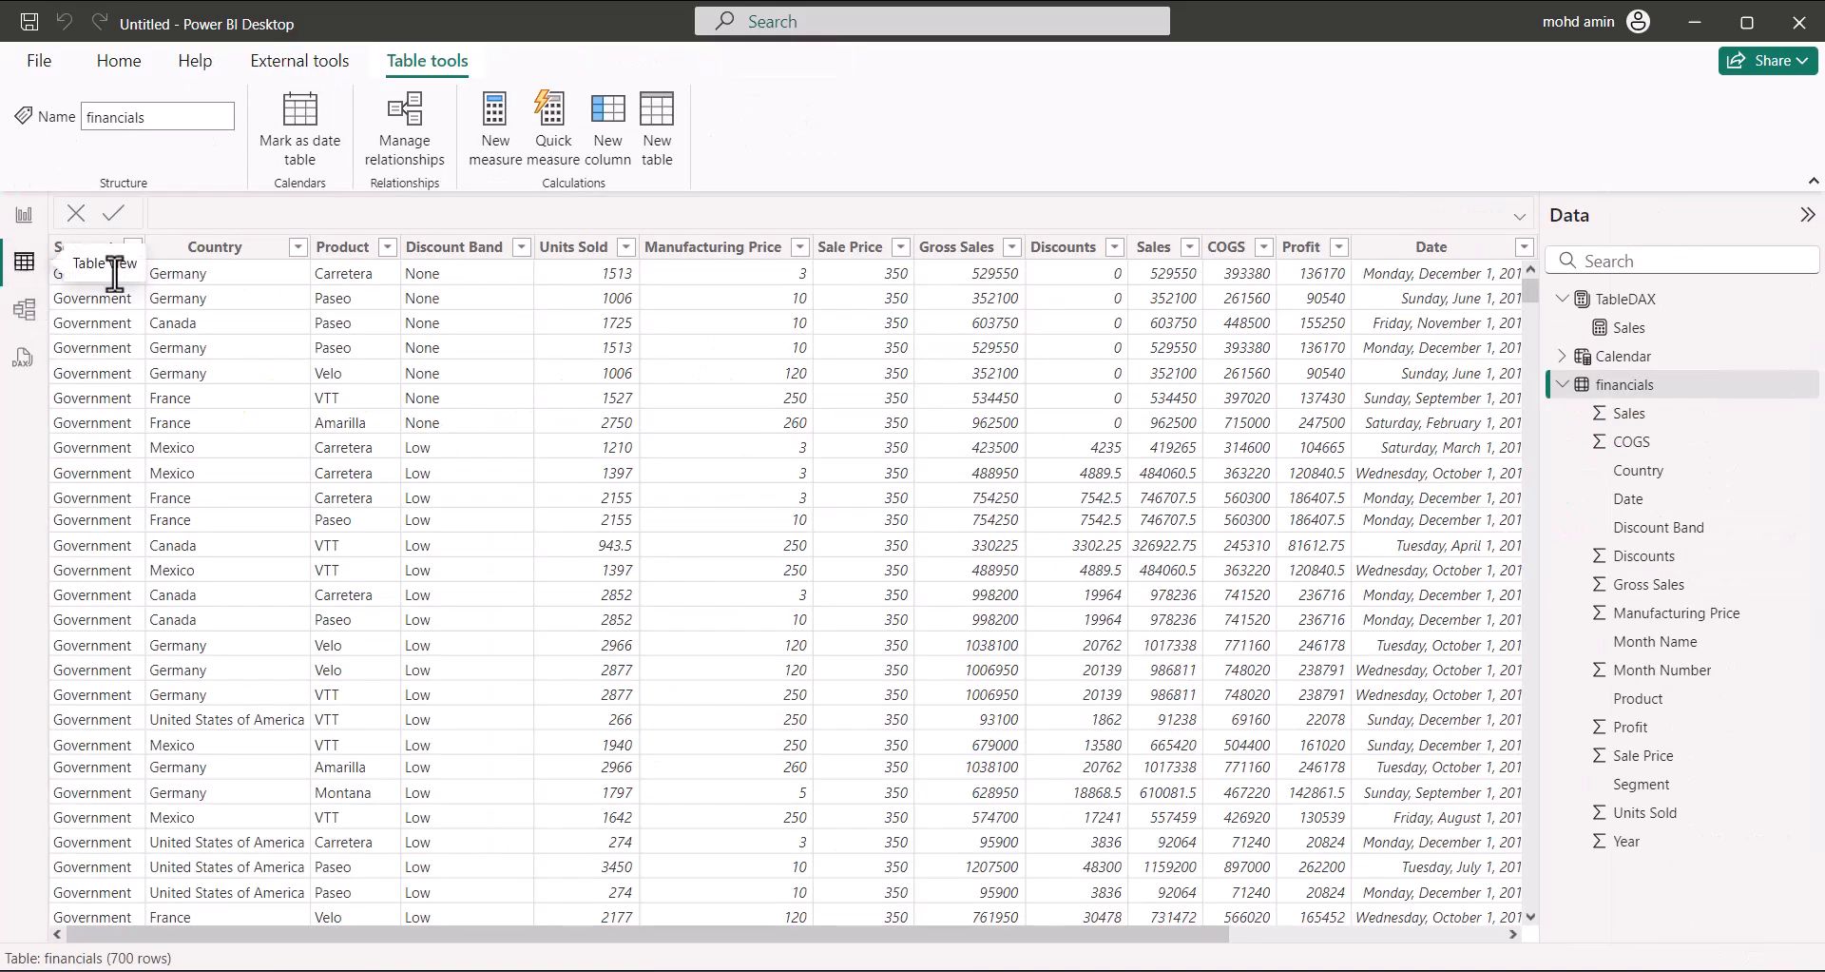
# Review the Calendar table's Year, MonthIndex, Month (mmm format) and Day column formulas
pyautogui.click(1626, 357)
pyautogui.click(231, 249)
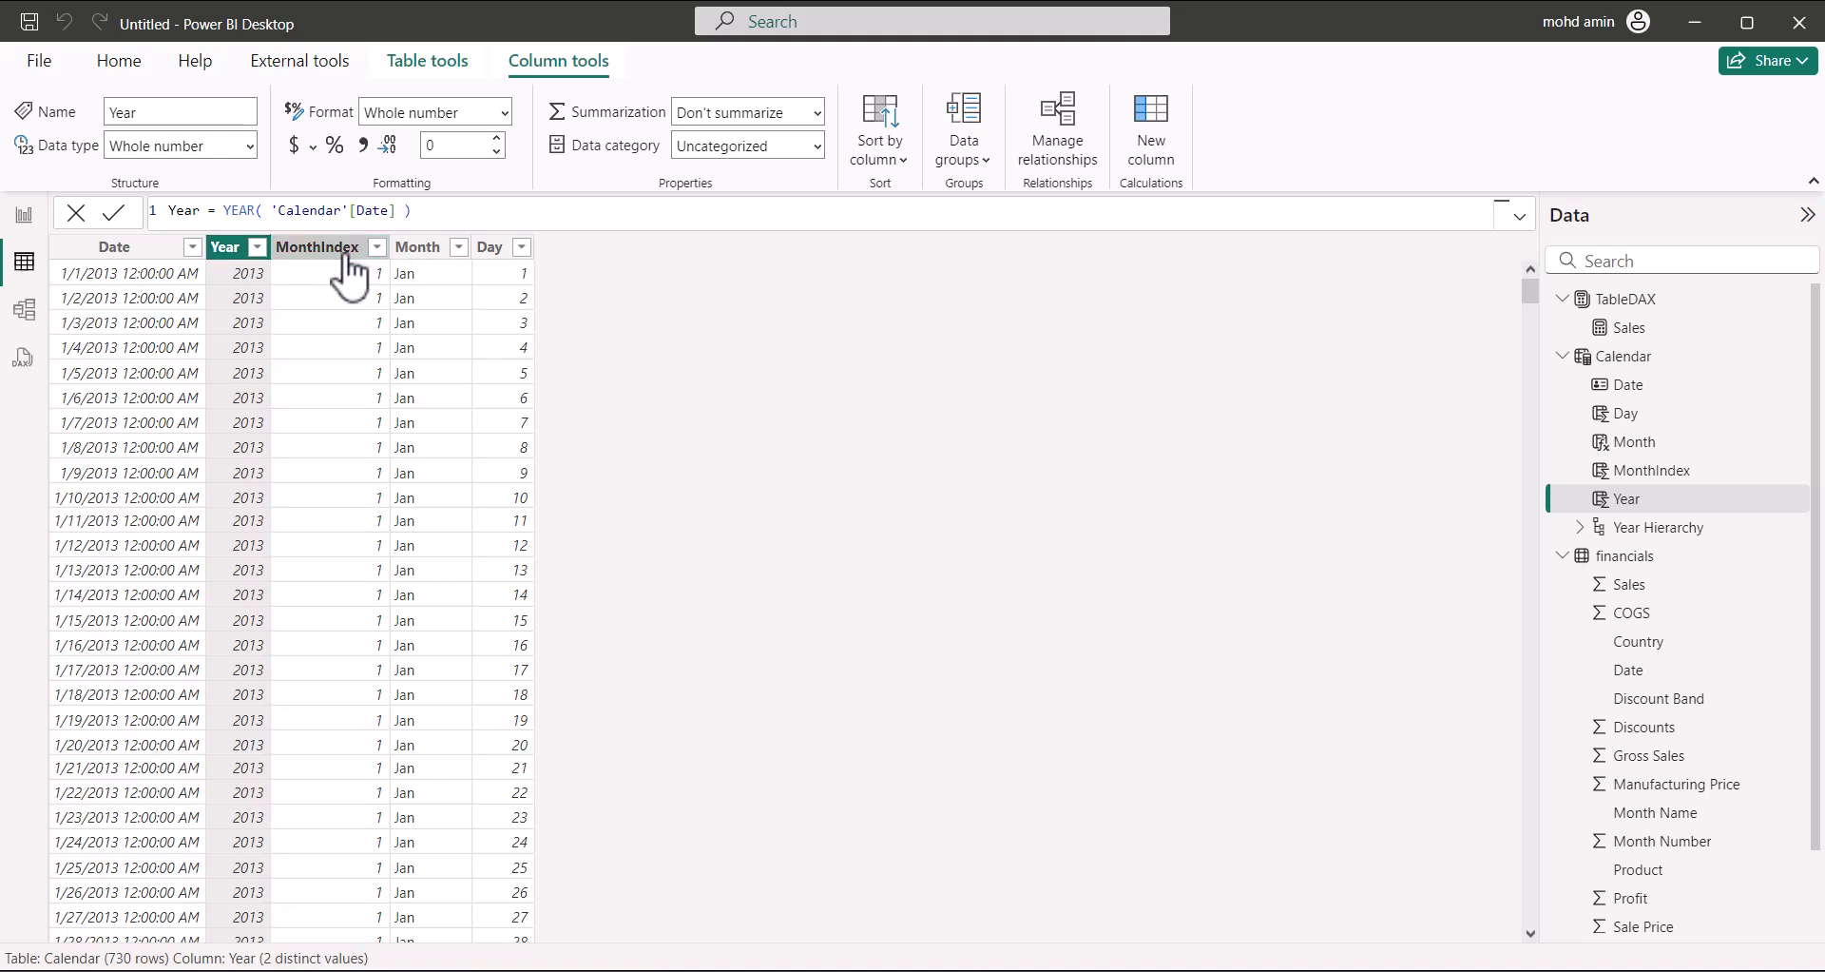
pyautogui.click(350, 249)
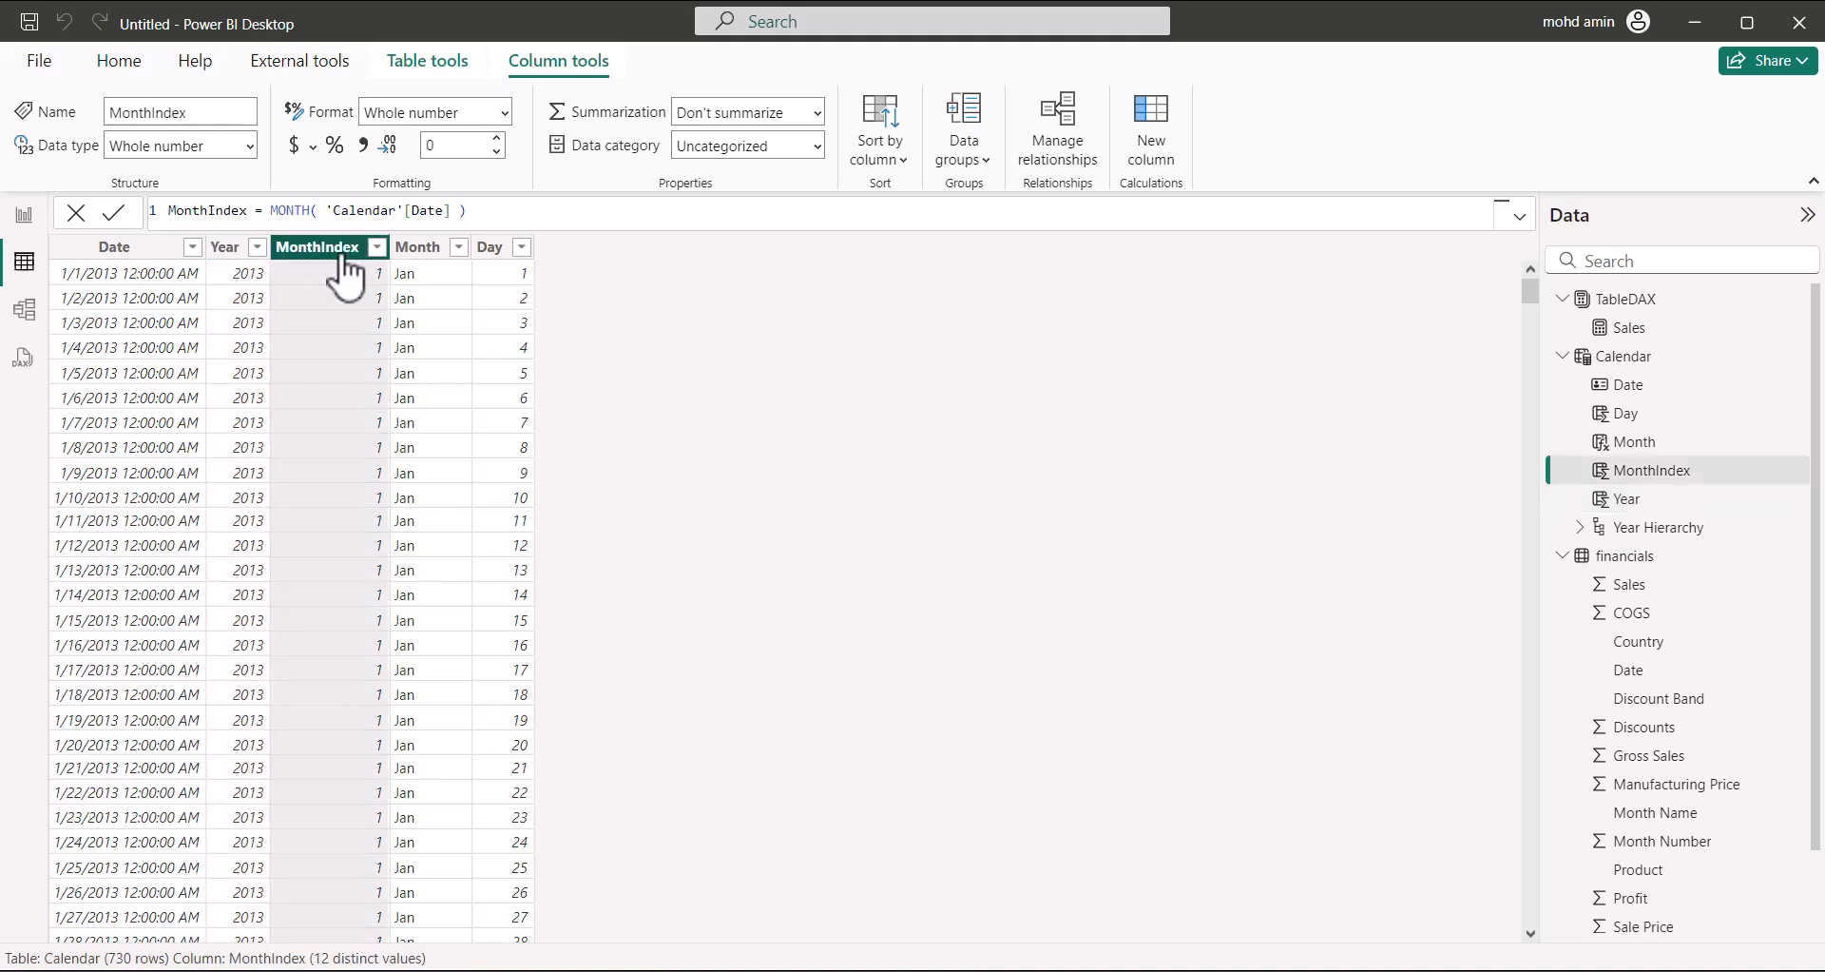
pyautogui.click(423, 250)
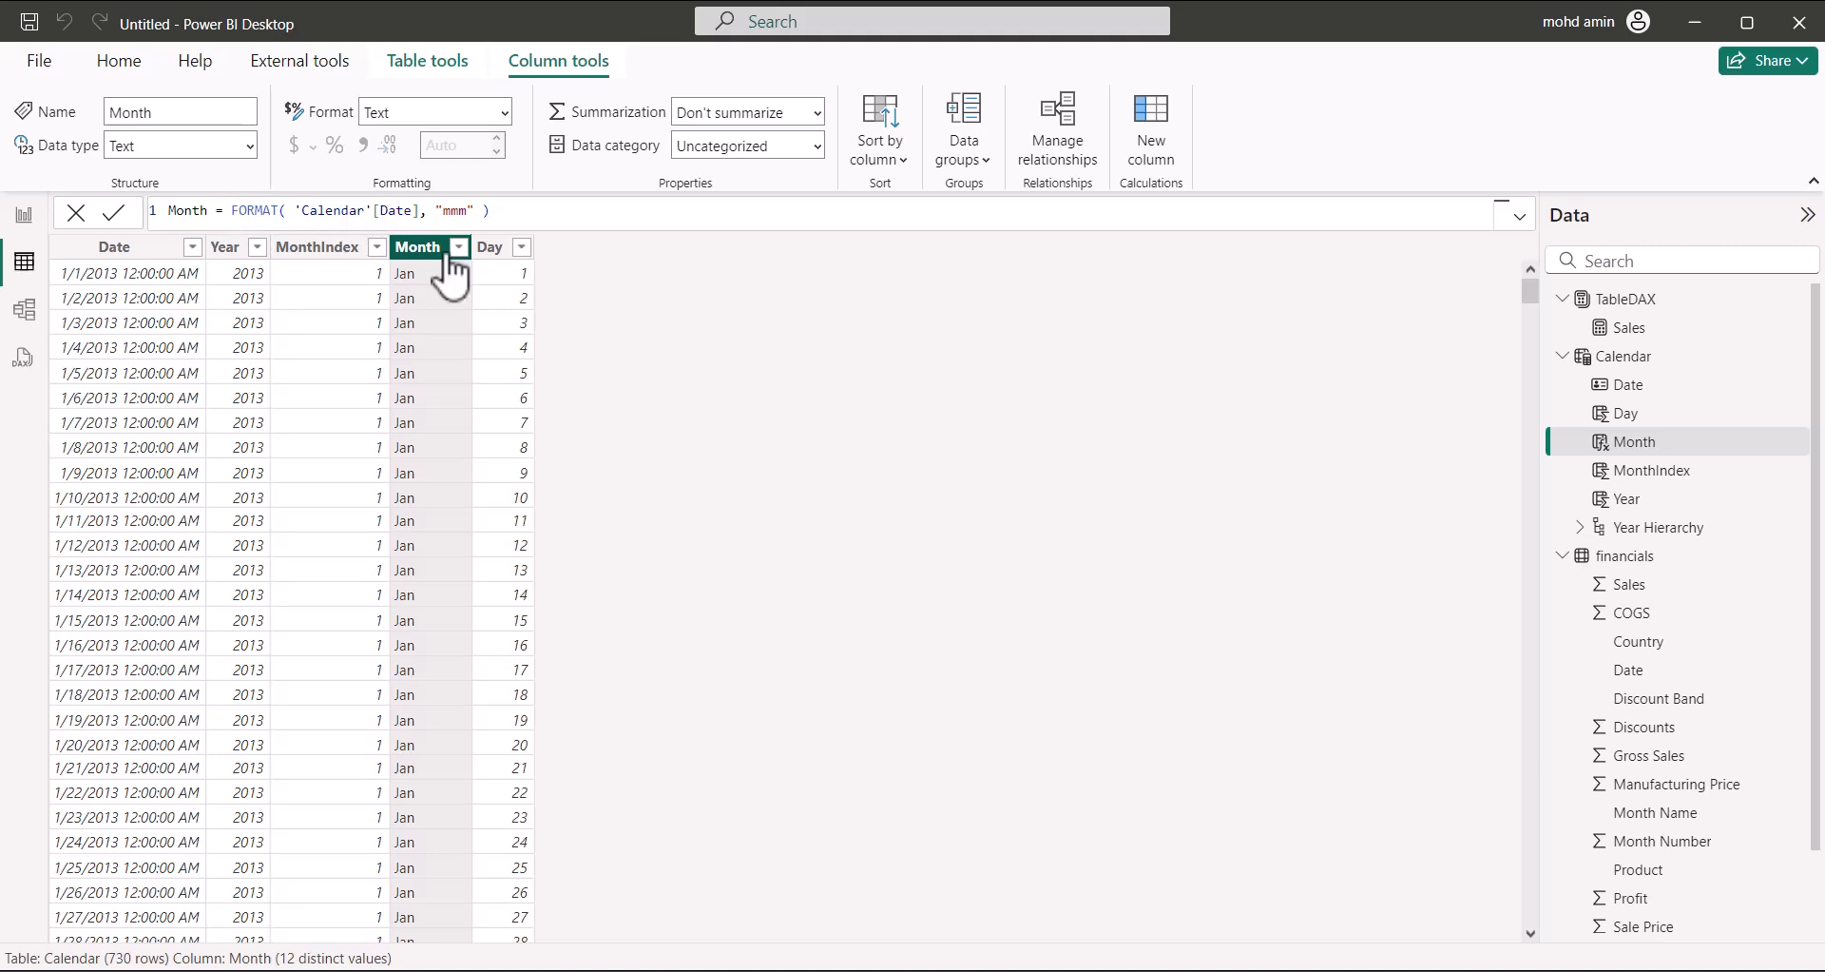
pyautogui.click(455, 210)
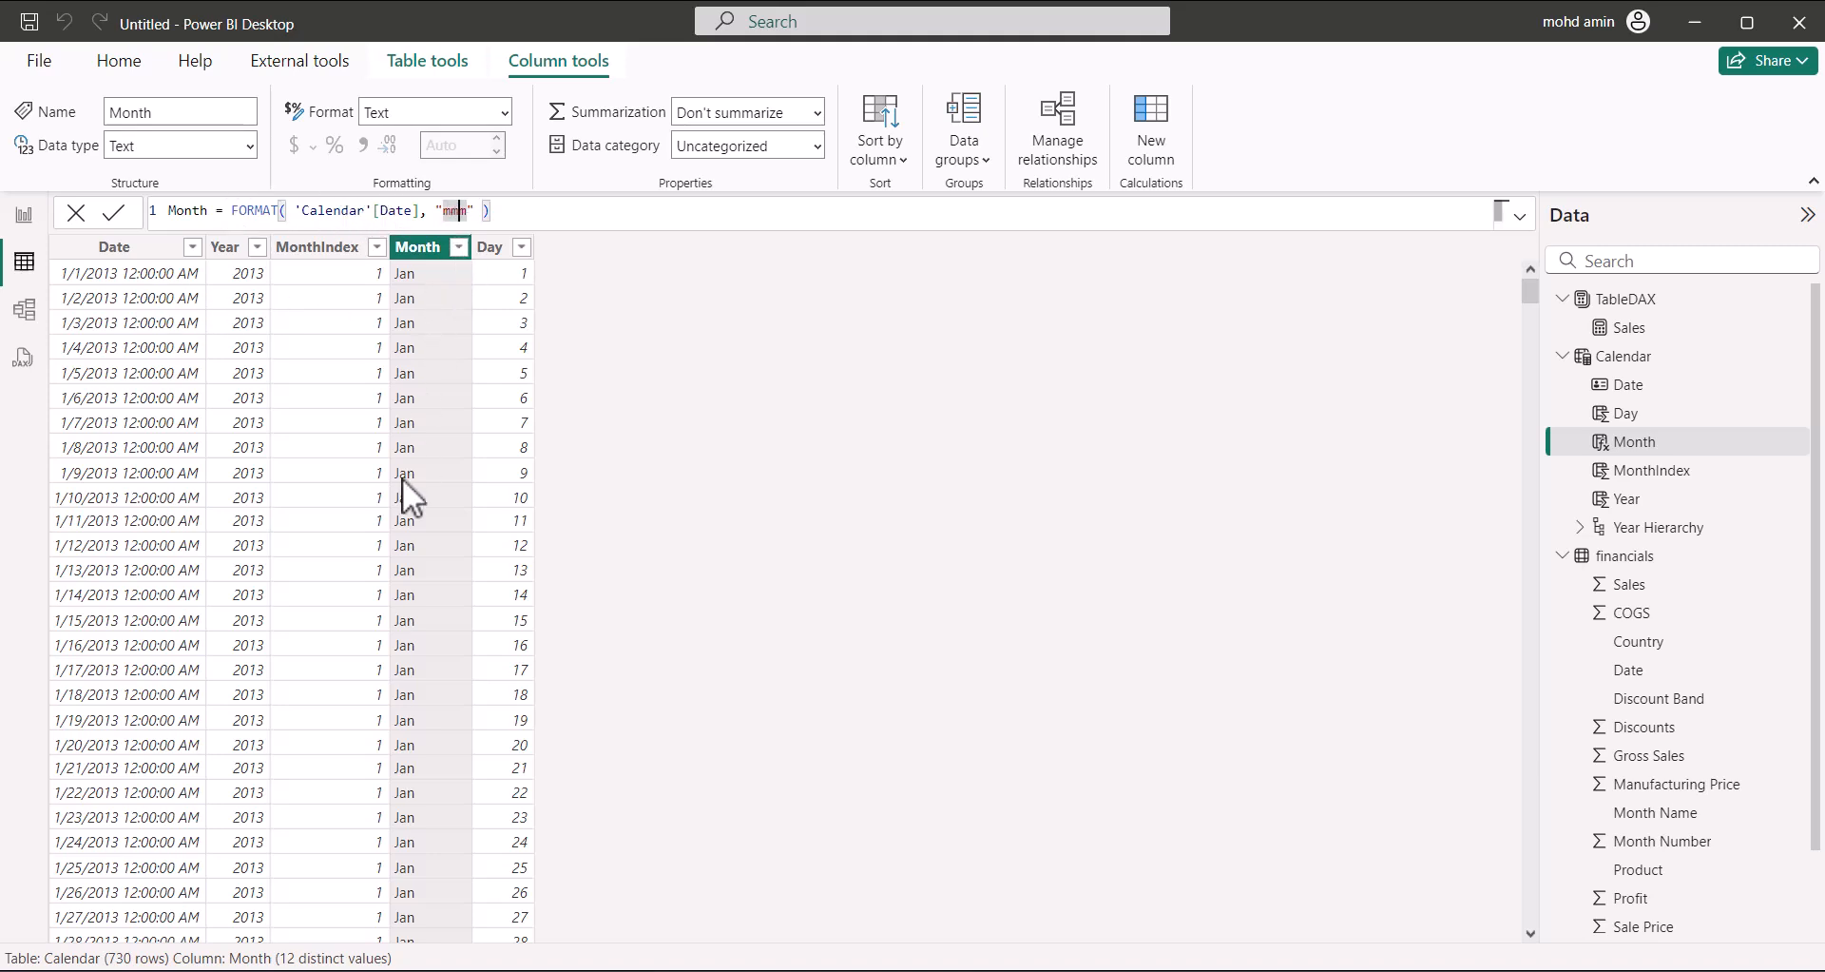
pyautogui.click(513, 249)
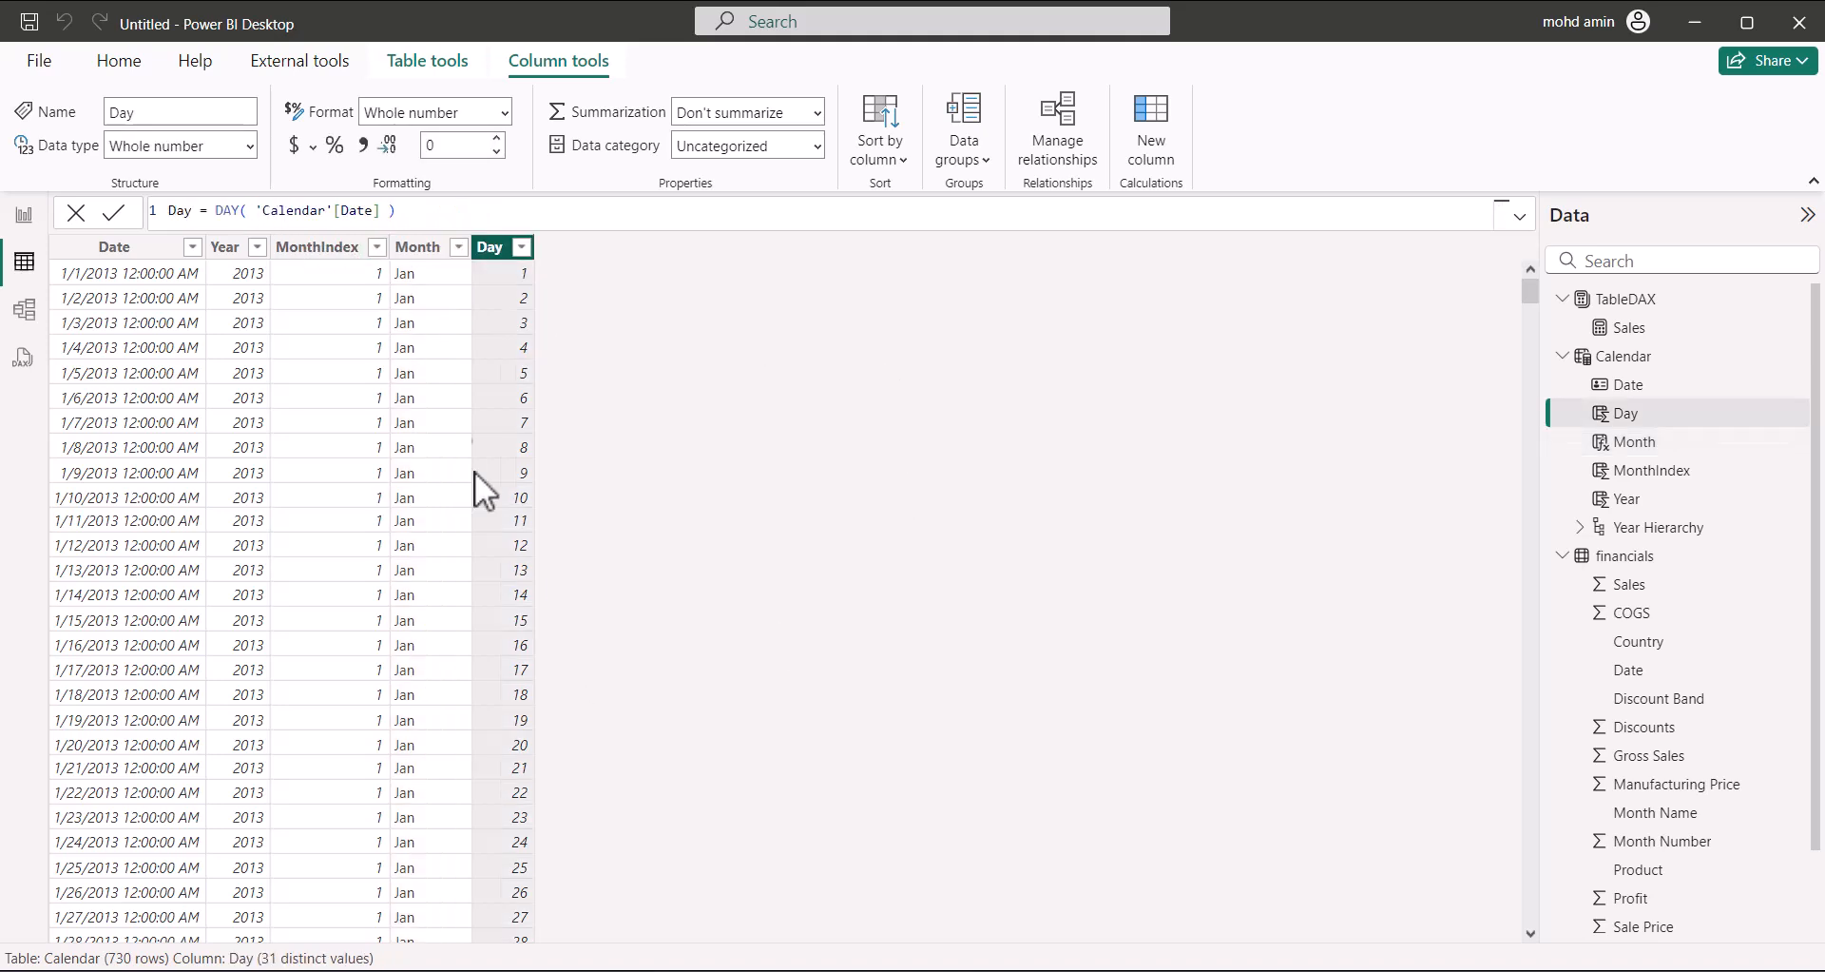
pyautogui.click(411, 255)
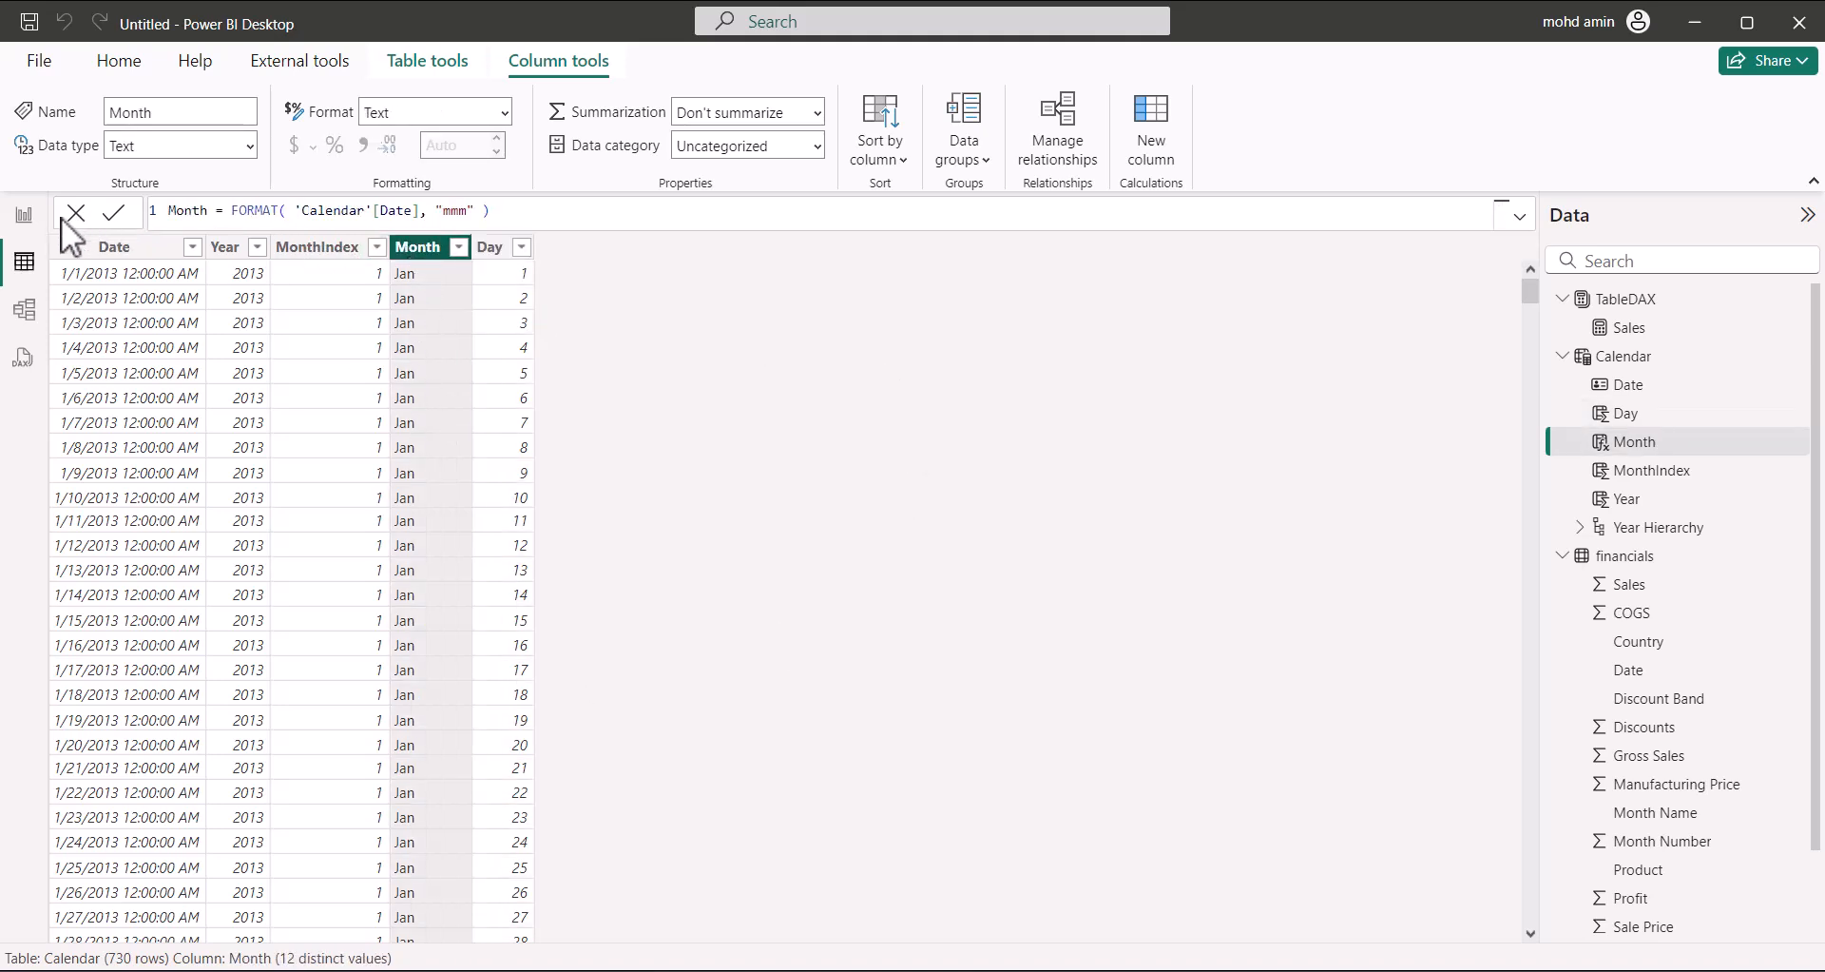
# Check the line chart, view the Month column's Sort by column choices, and return to the report
pyautogui.click(24, 215)
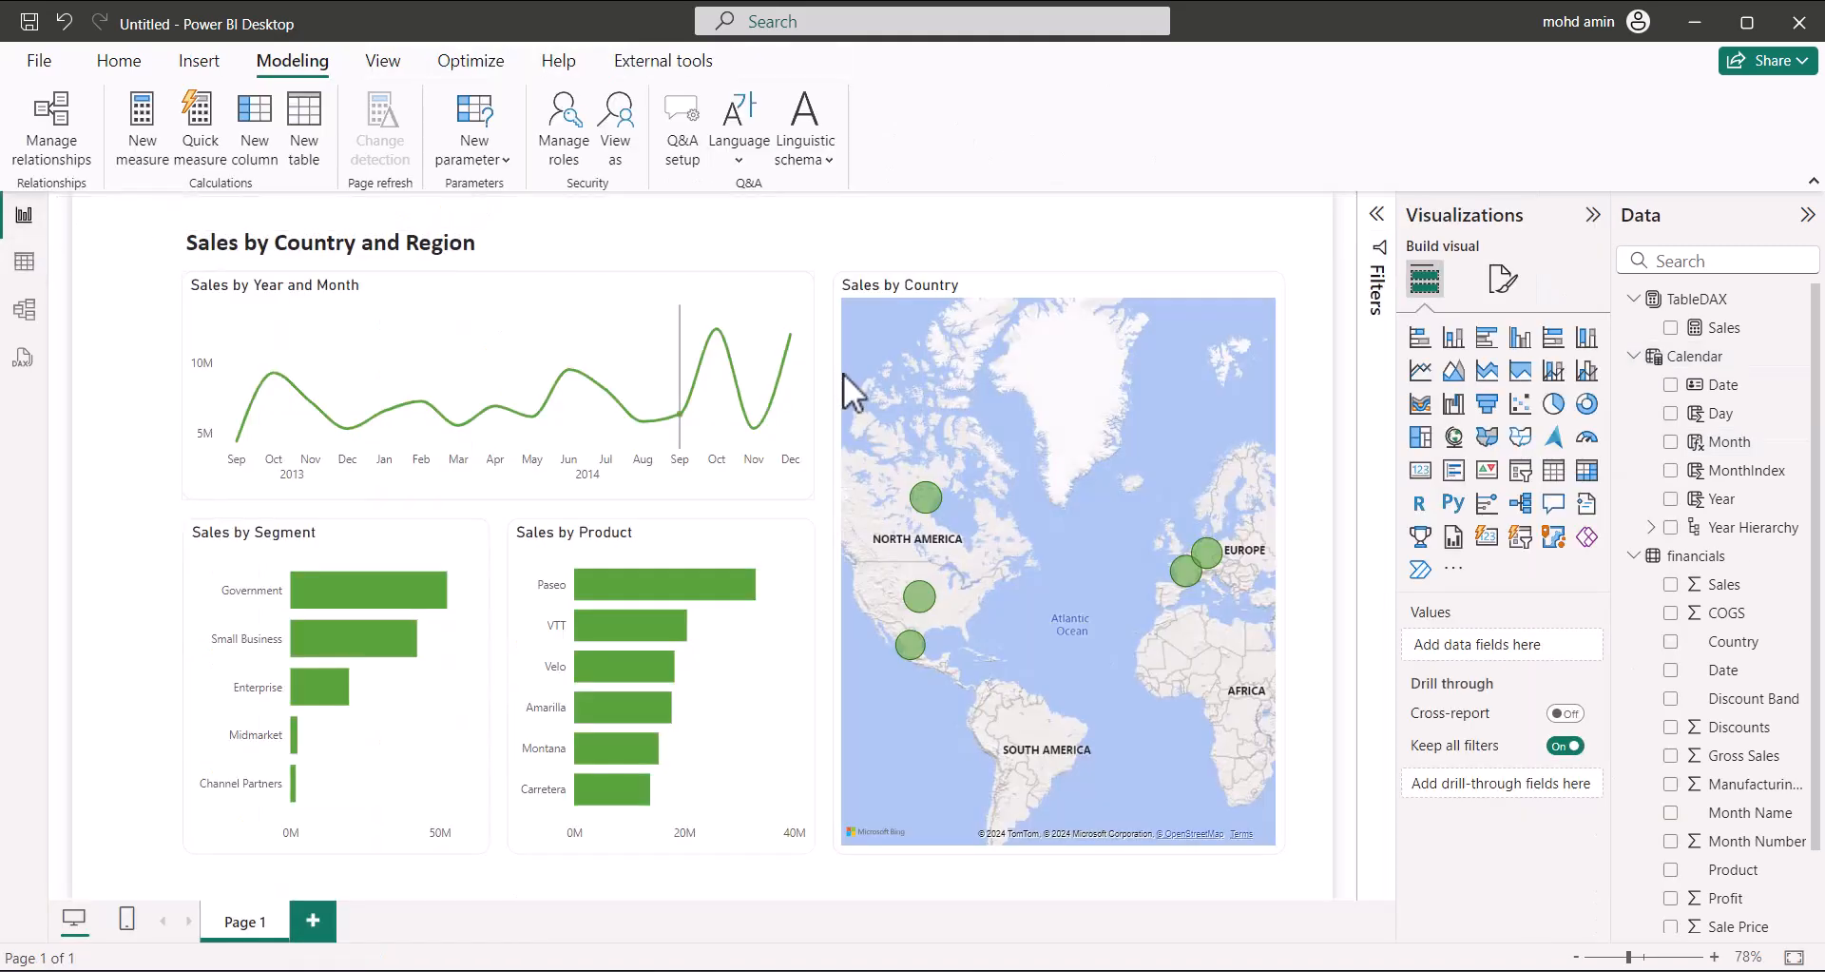
pyautogui.click(534, 419)
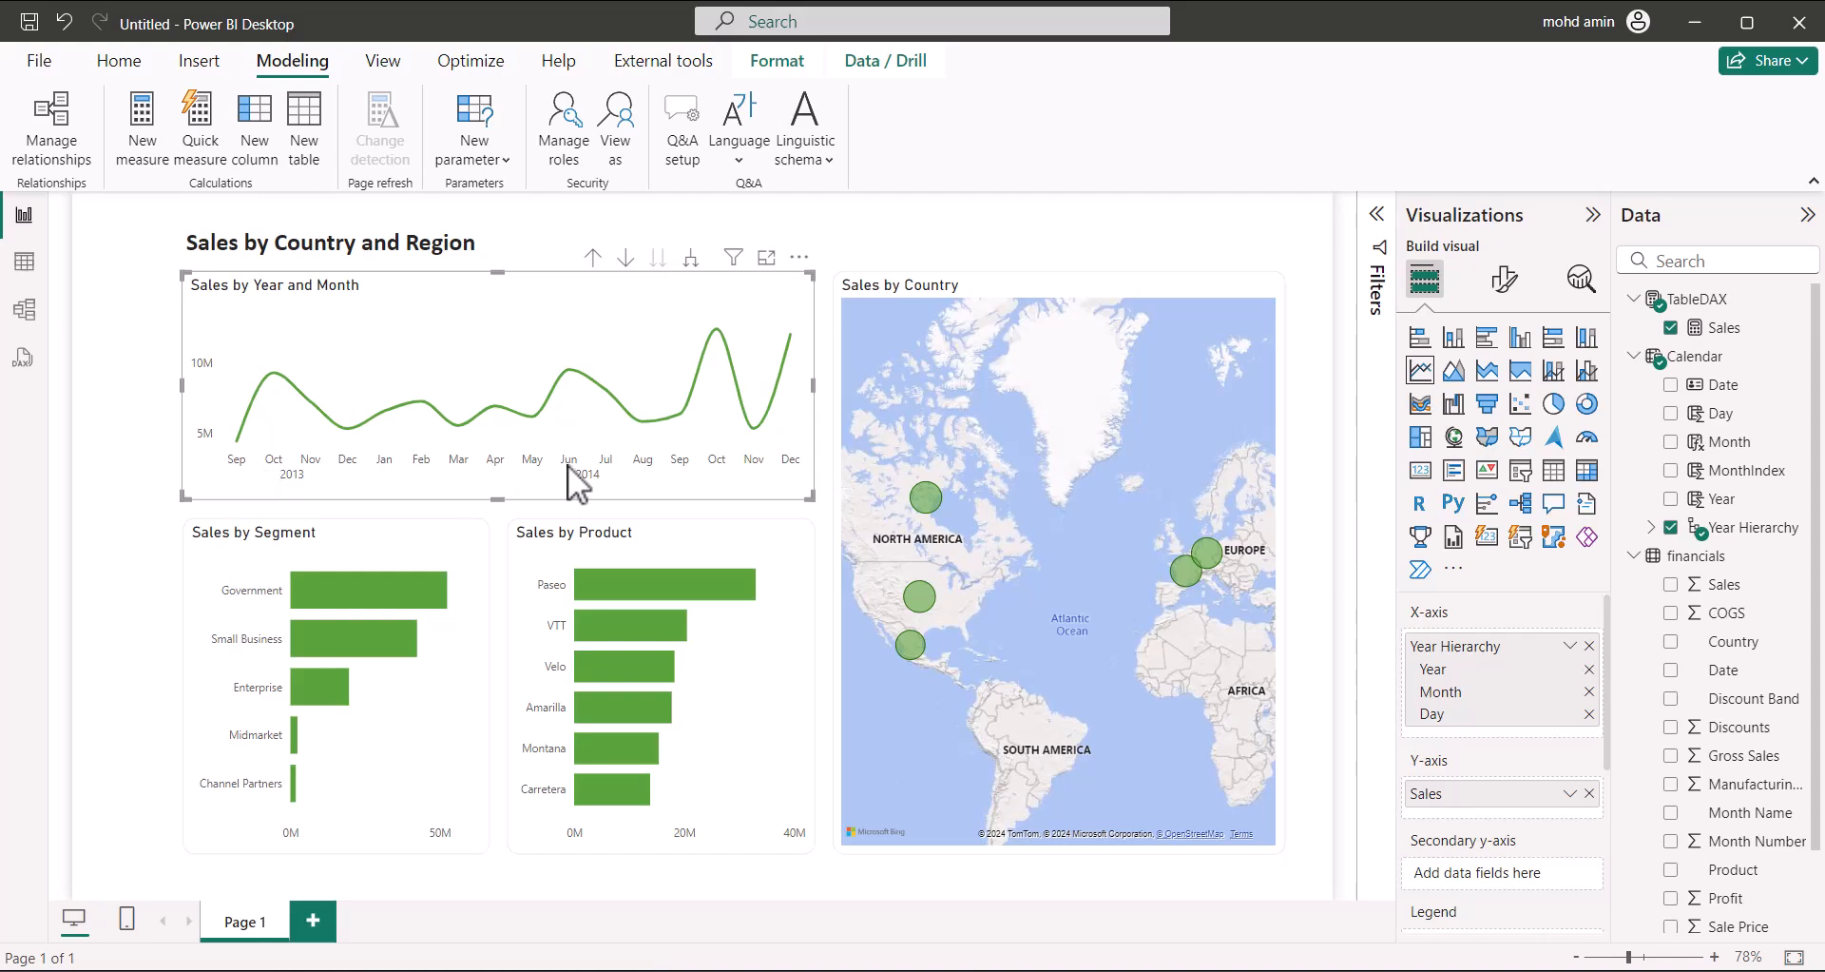
pyautogui.click(24, 263)
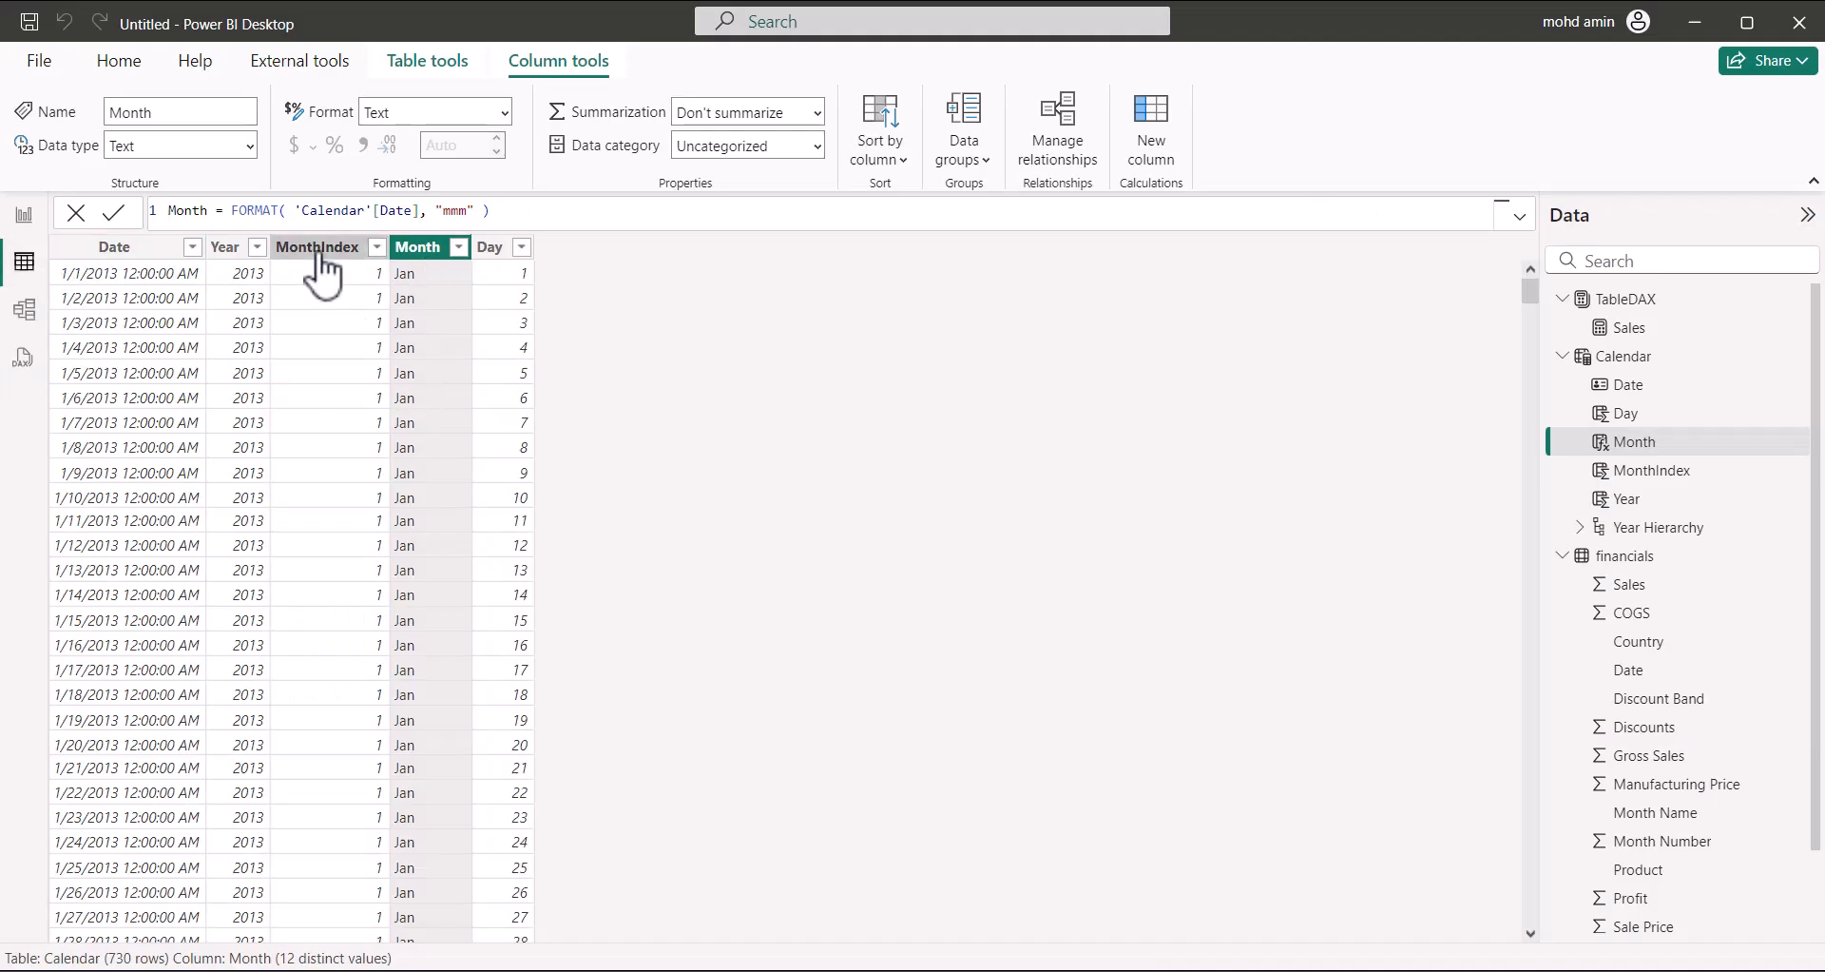
pyautogui.click(319, 249)
pyautogui.click(423, 249)
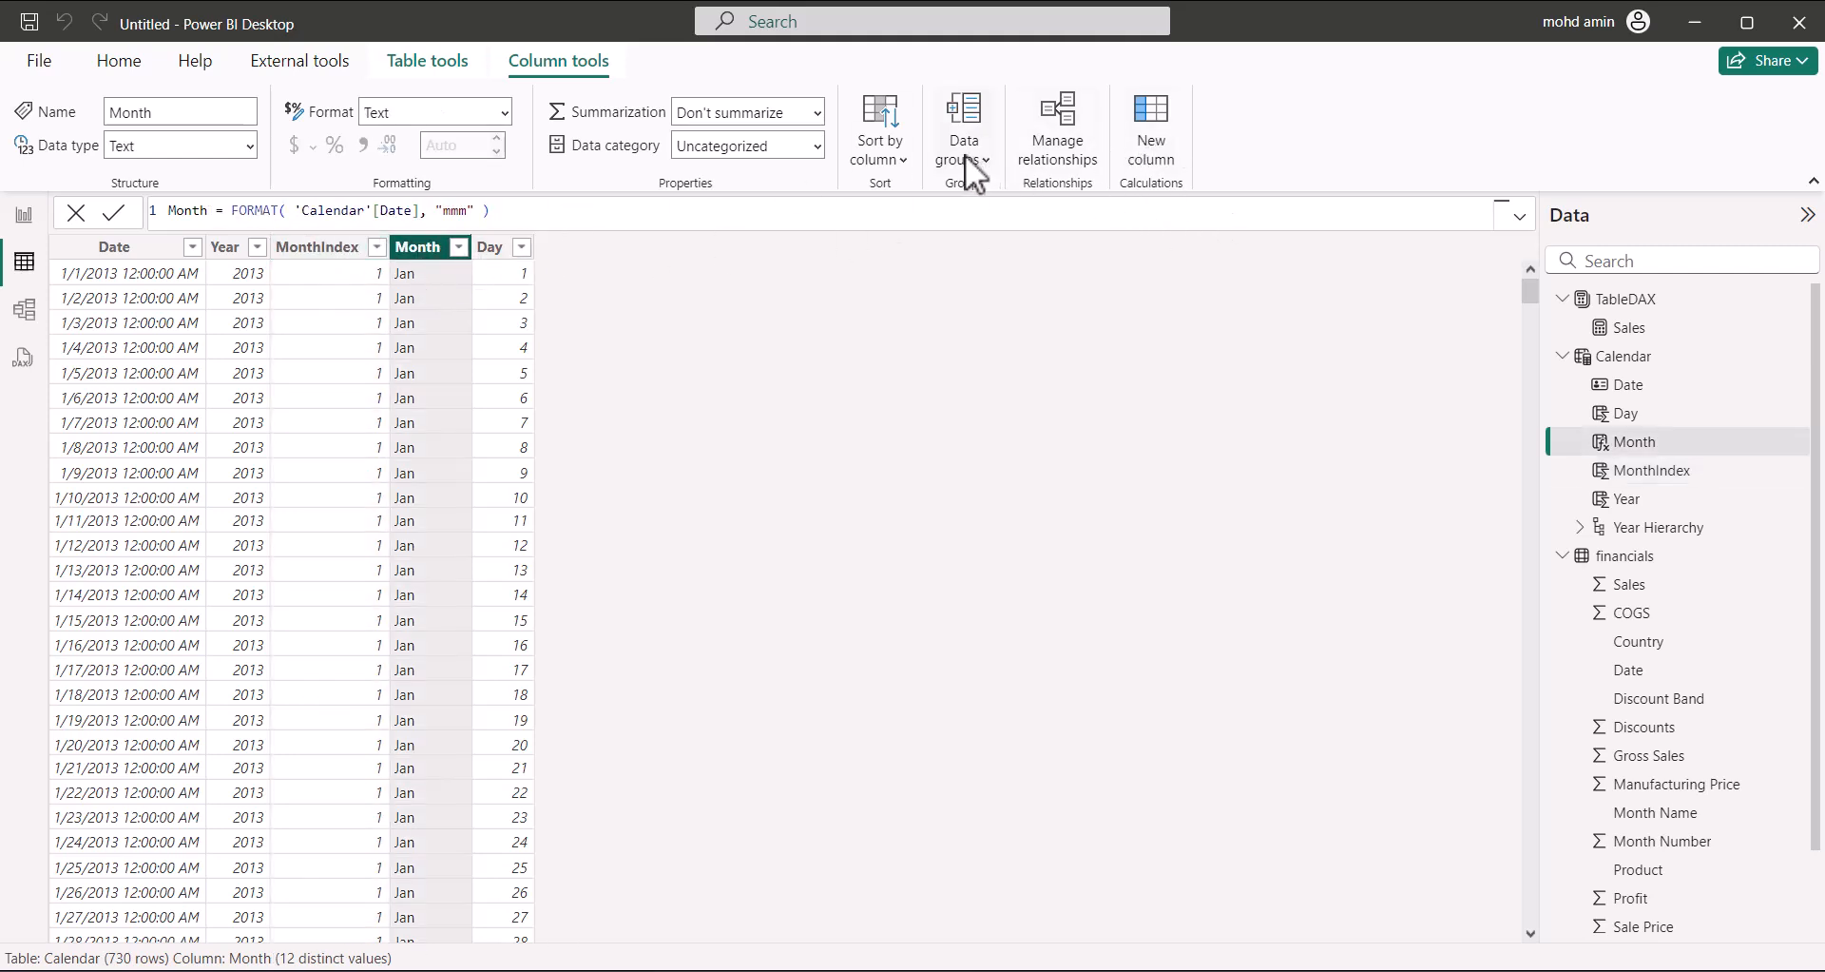
pyautogui.click(896, 158)
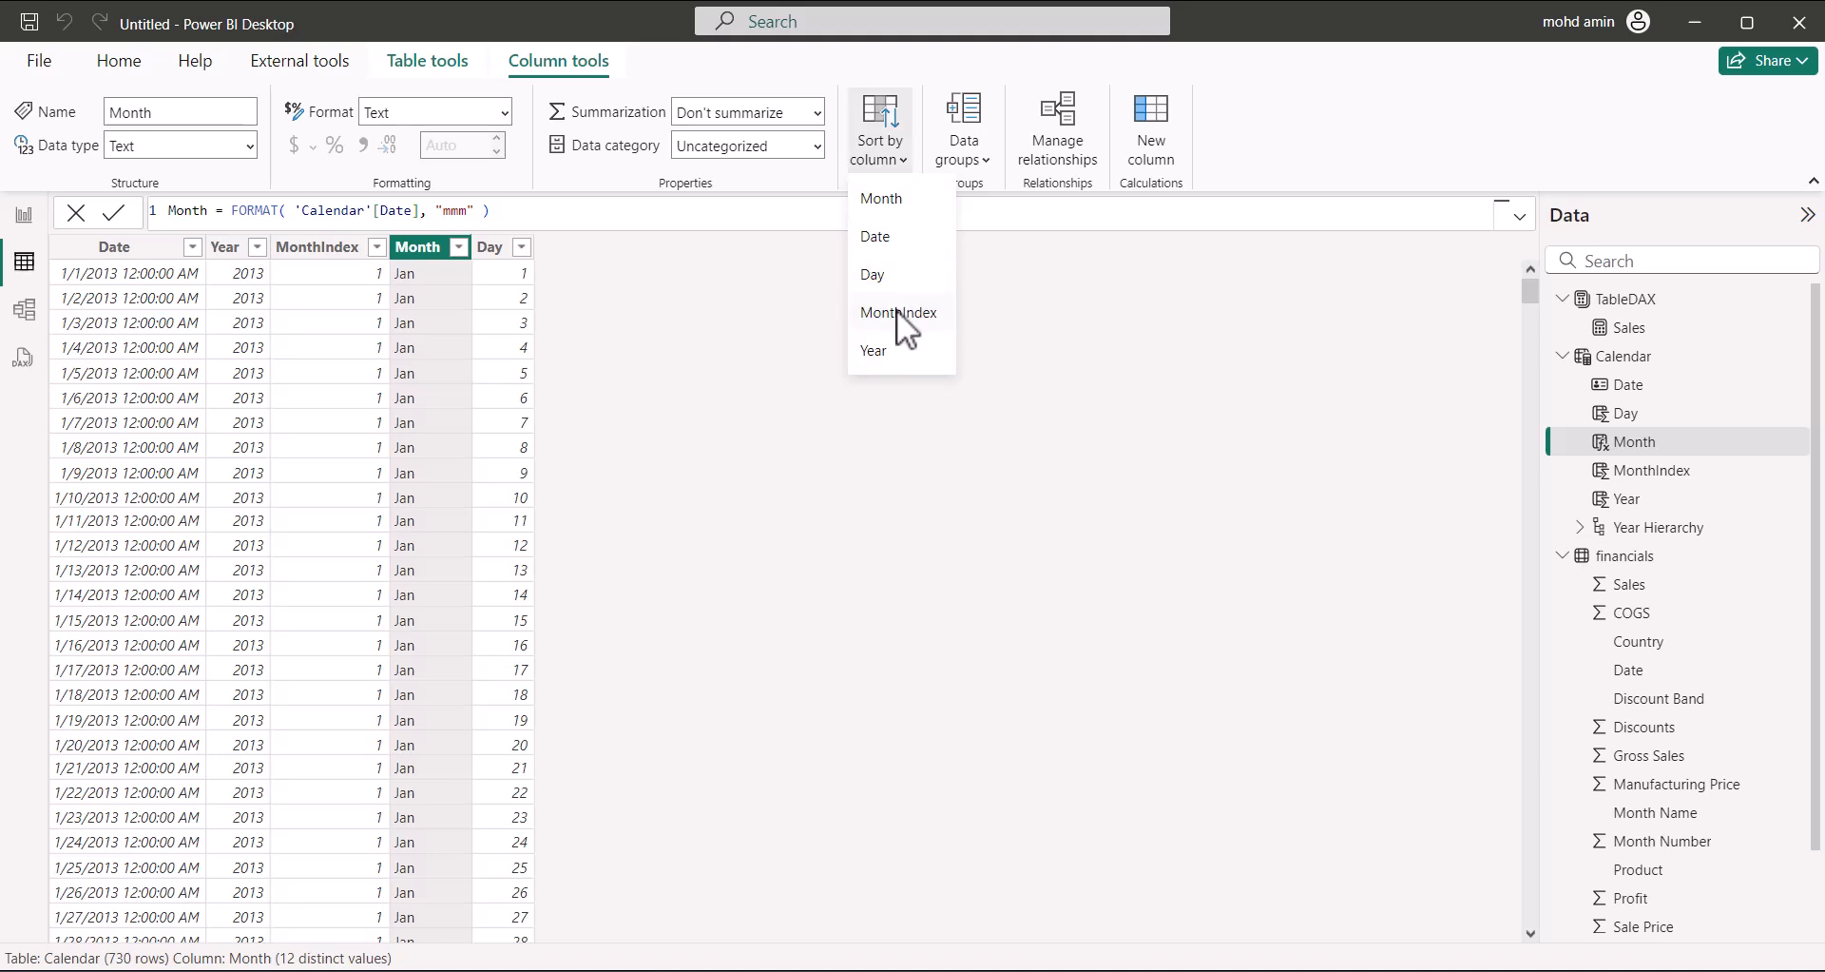
pyautogui.click(40, 213)
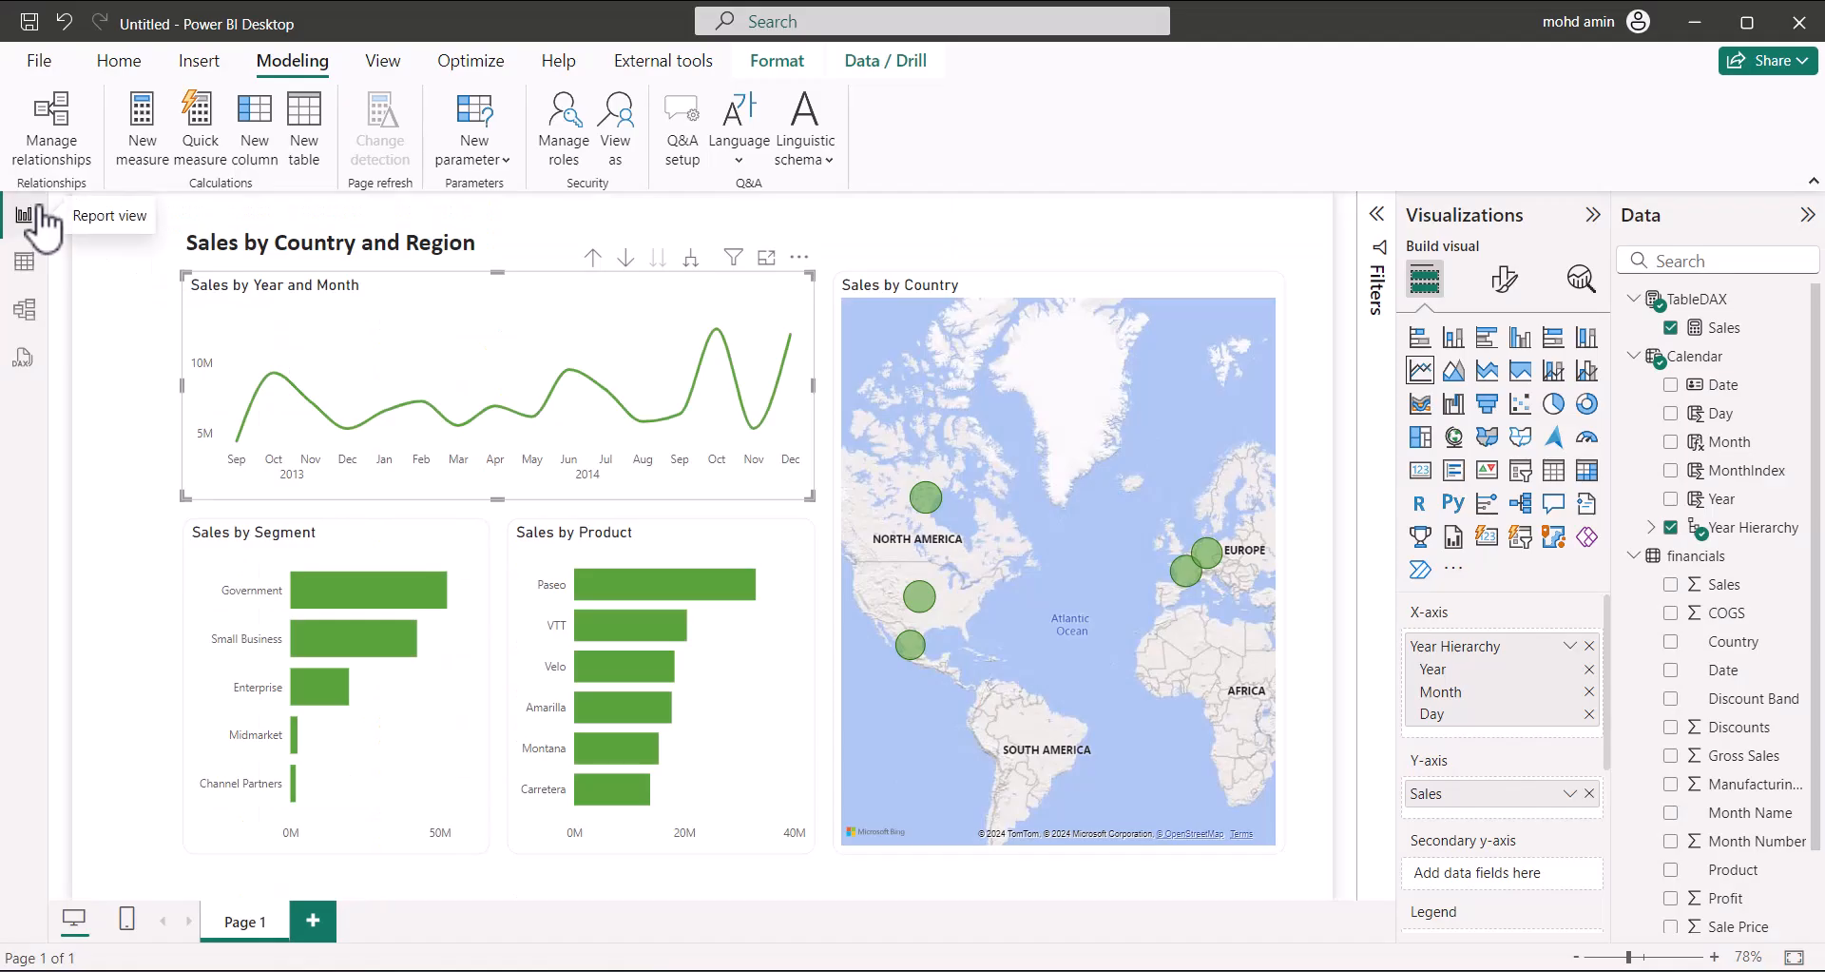
# Deselect the line chart and show the report page's format settings in Visualizations
pyautogui.click(116, 340)
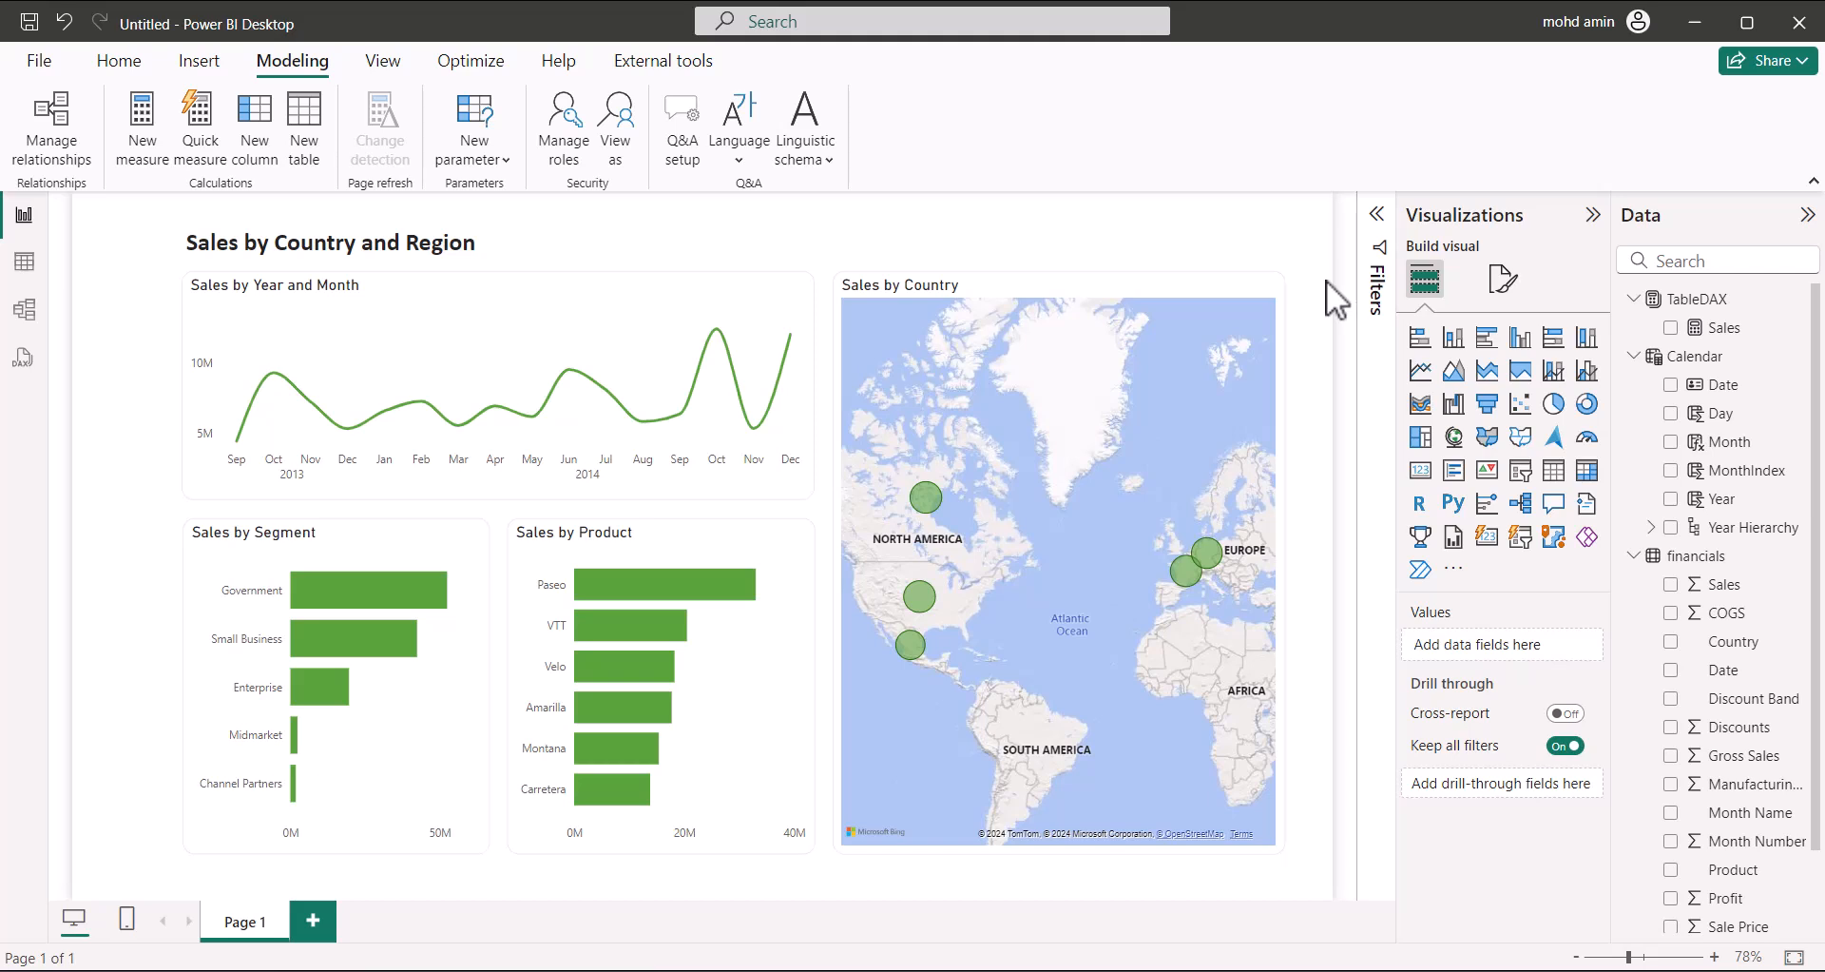
pyautogui.click(1503, 279)
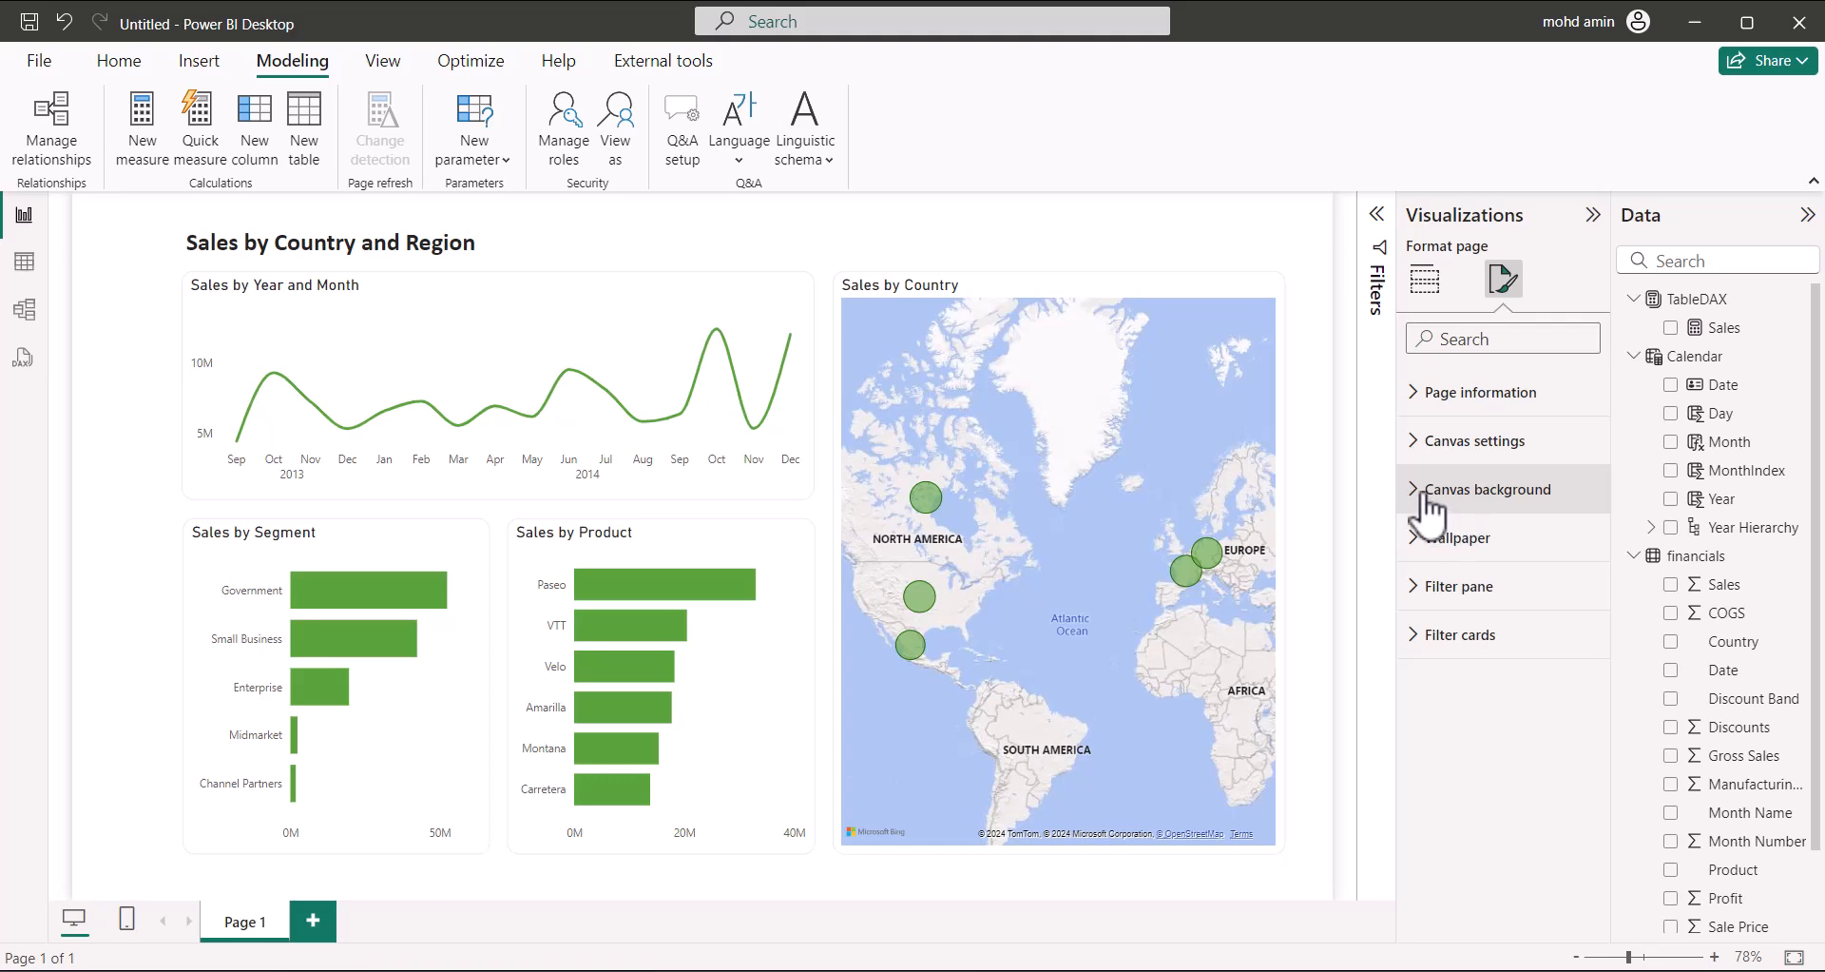
# Set Background.jpg as the canvas background with Image fit set to Fit and 0% transparency
pyautogui.click(1433, 492)
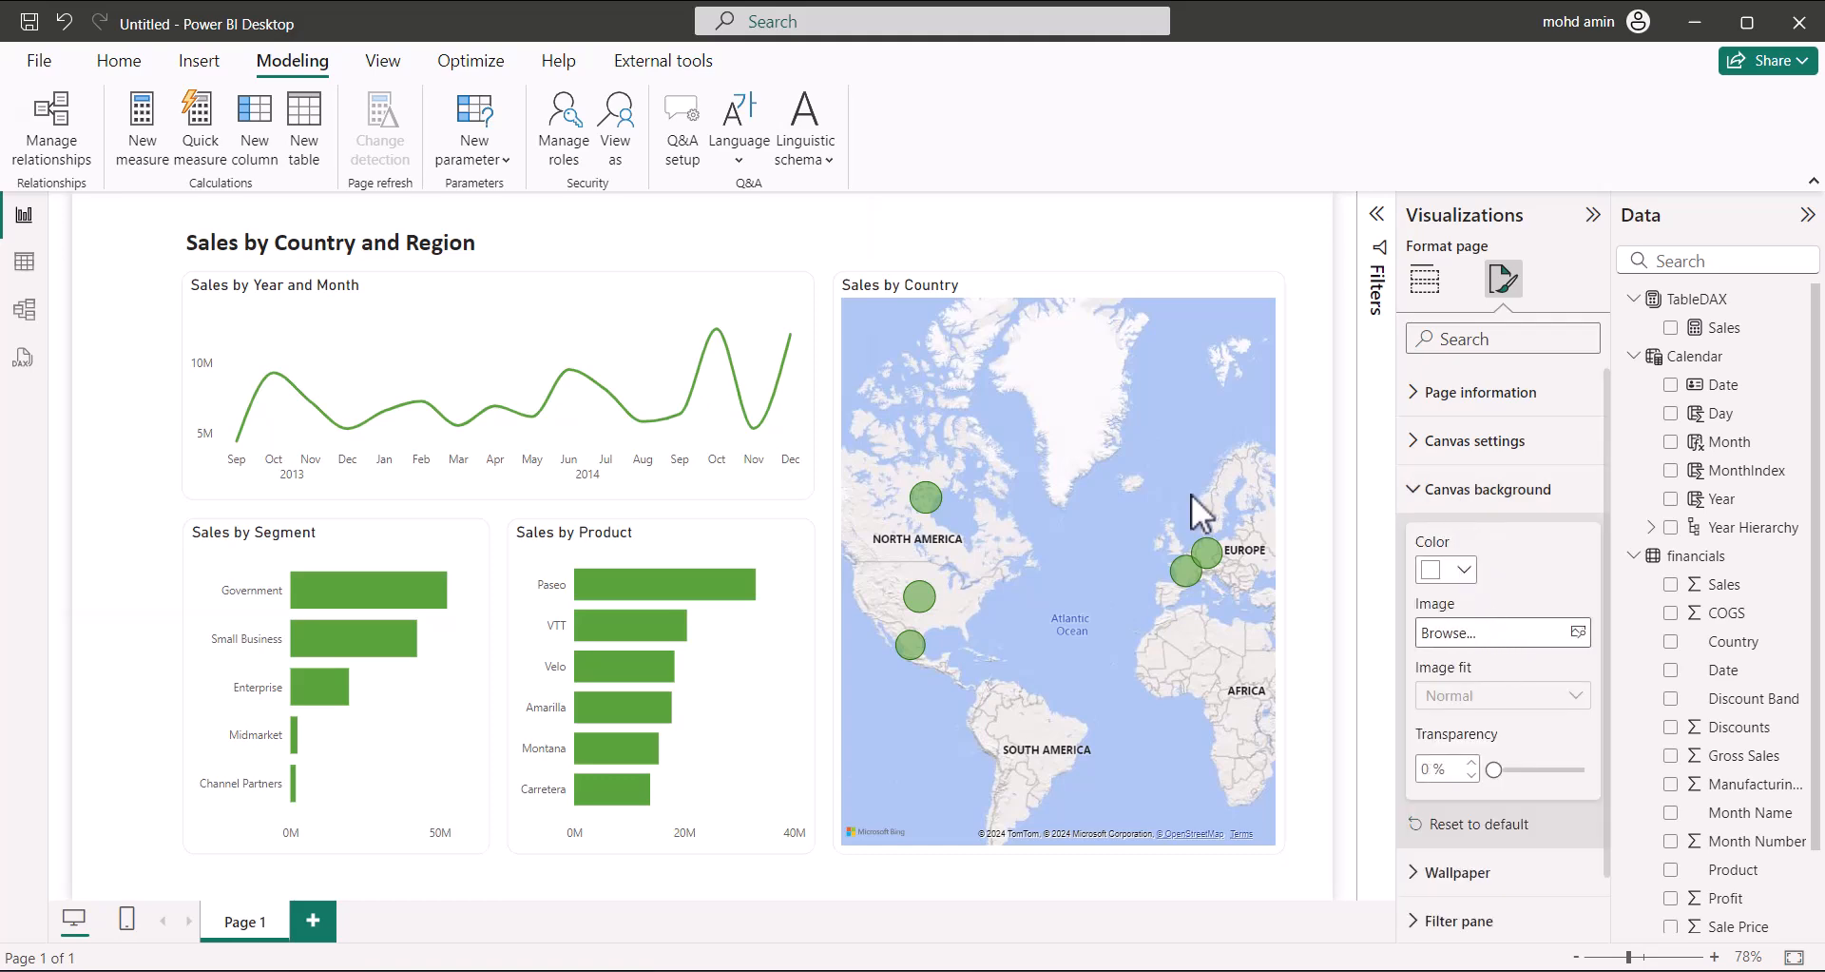
pyautogui.scroll(-5, 294, 358)
pyautogui.scroll(-1, 384, 437)
pyautogui.click(340, 455)
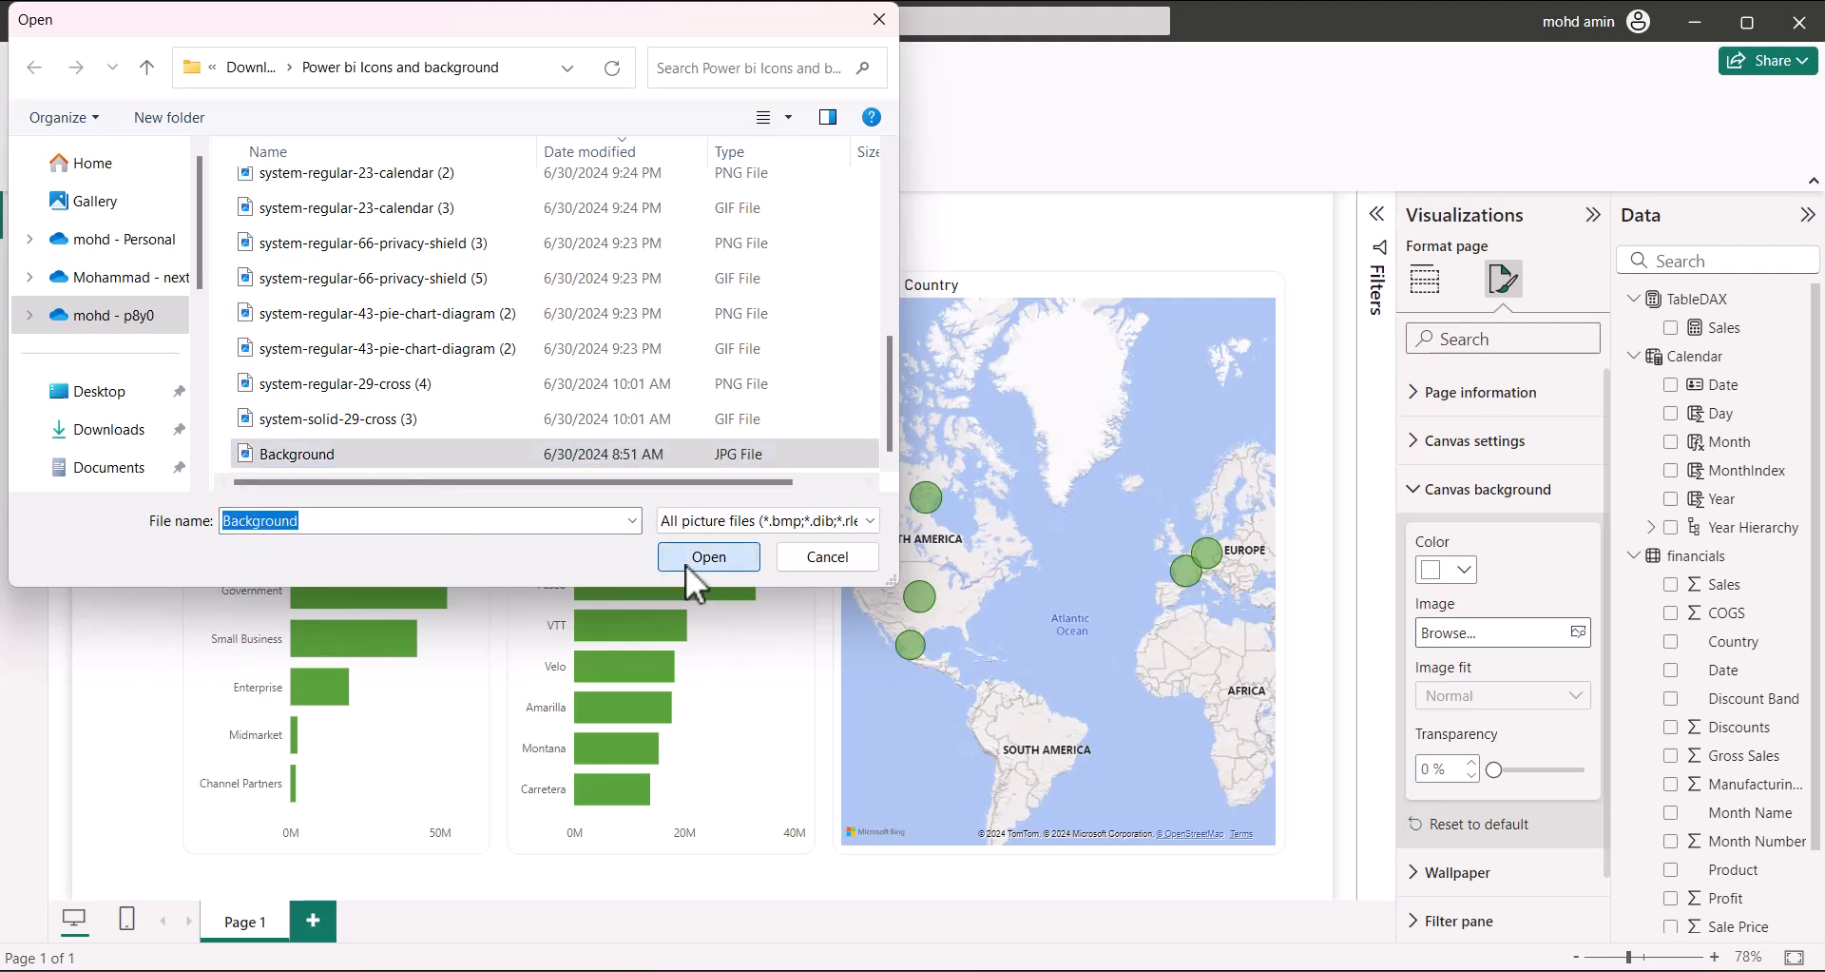
pyautogui.click(686, 564)
pyautogui.moveTo(1493, 766); pyautogui.dragTo(1361, 770)
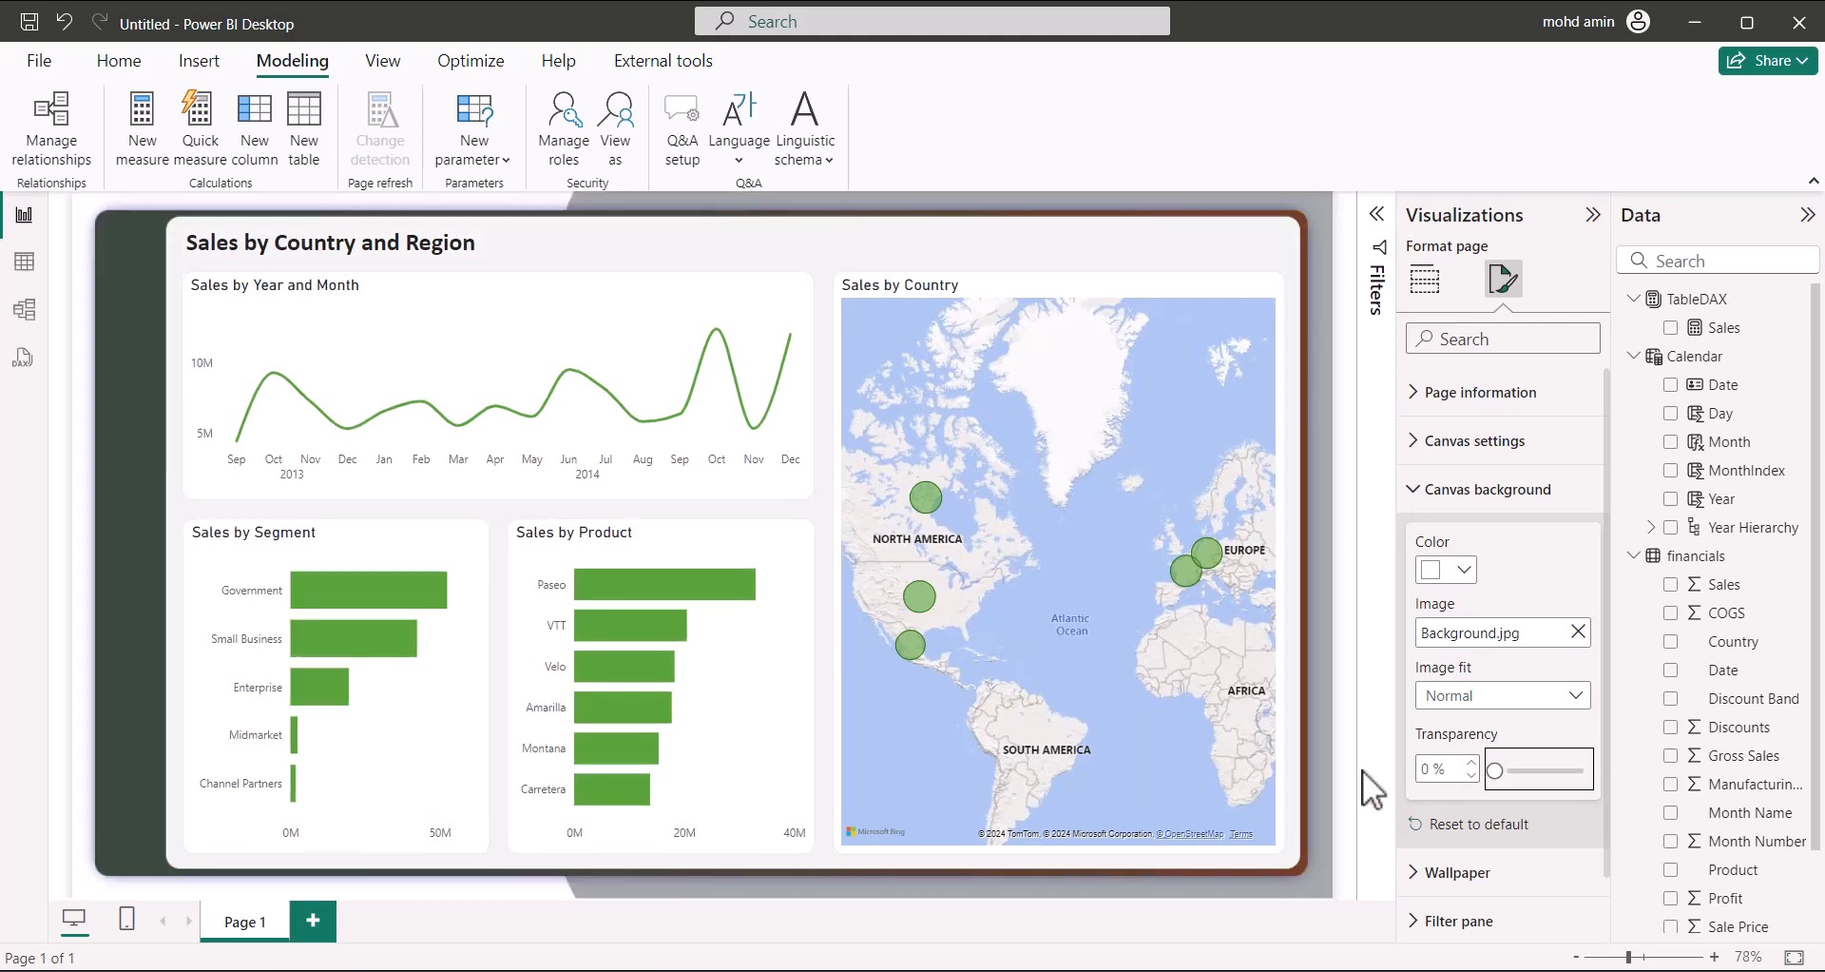
pyautogui.click(1449, 697)
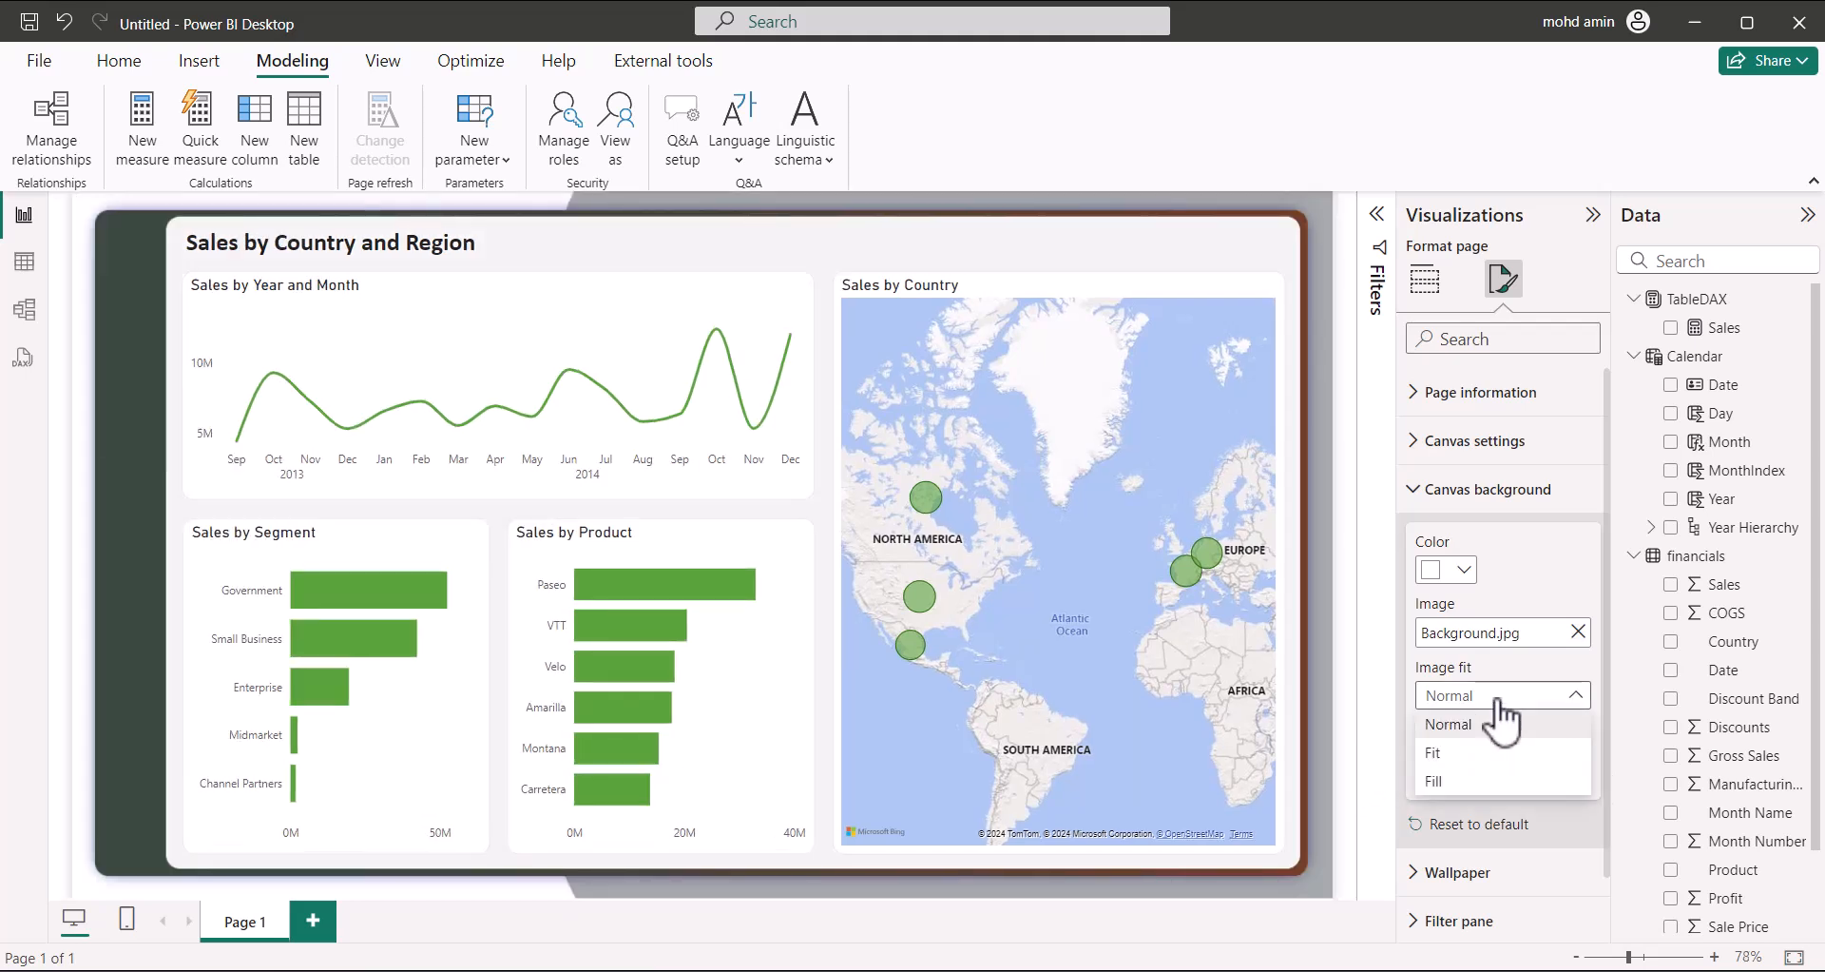
pyautogui.click(1434, 752)
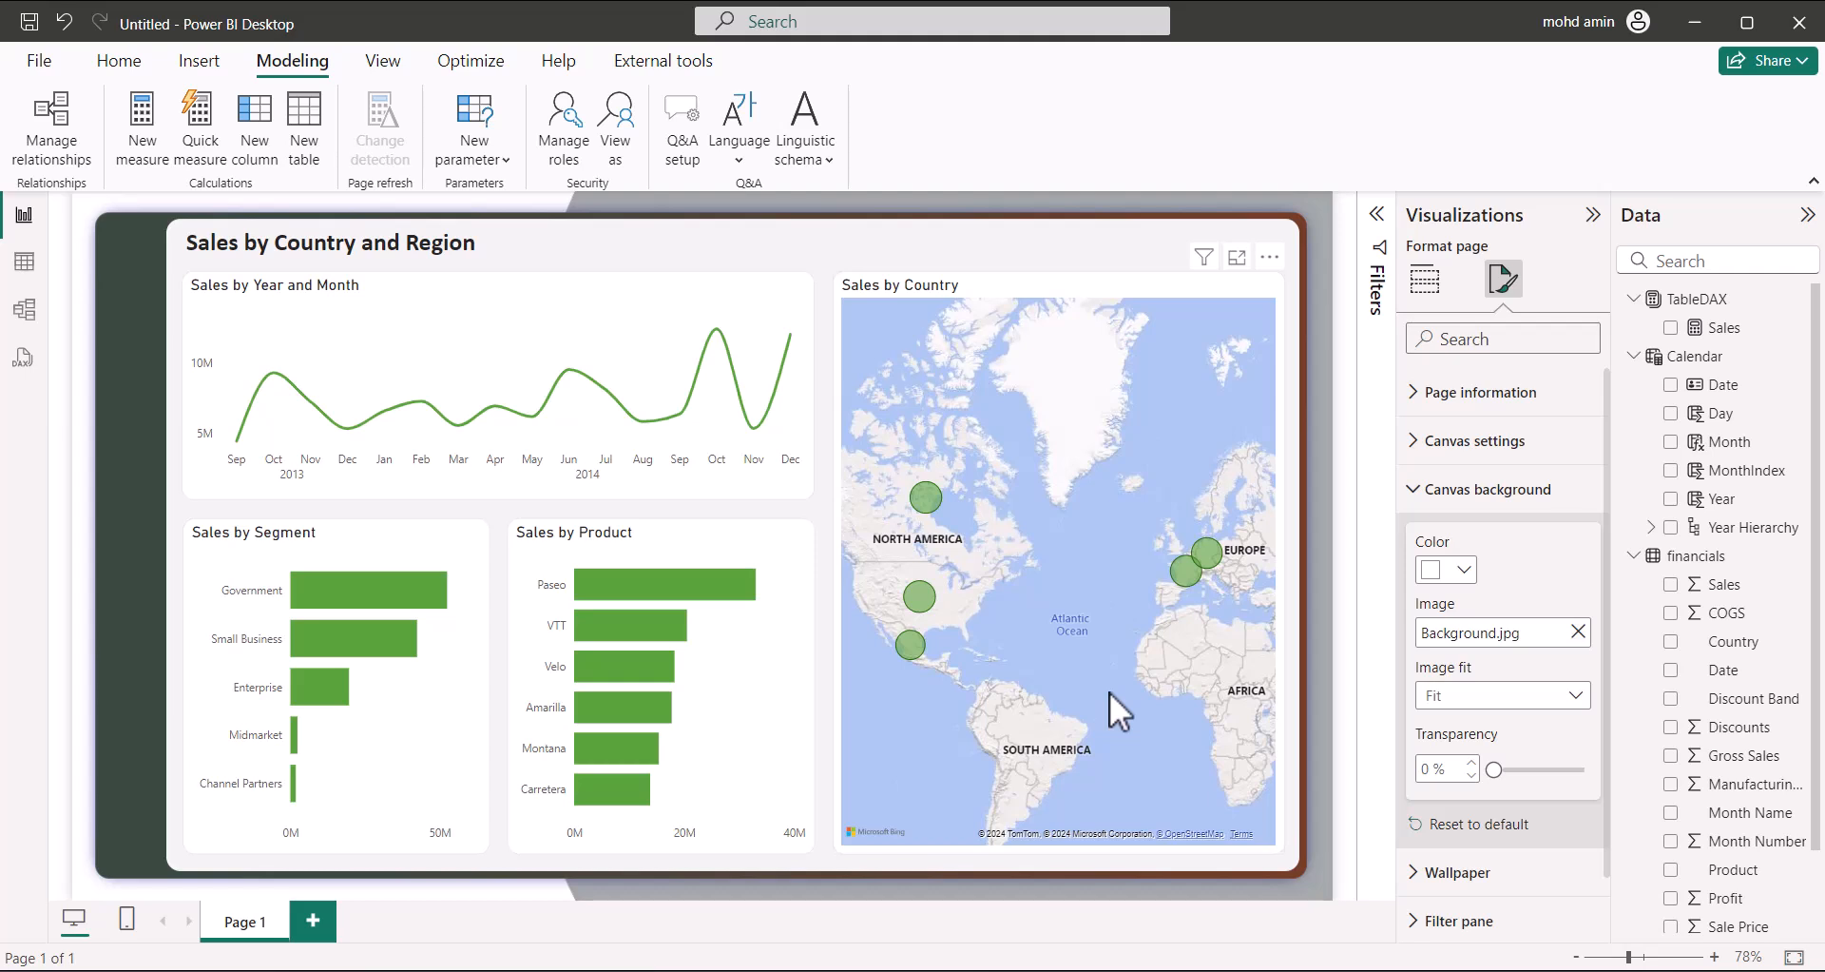
pyautogui.click(1419, 491)
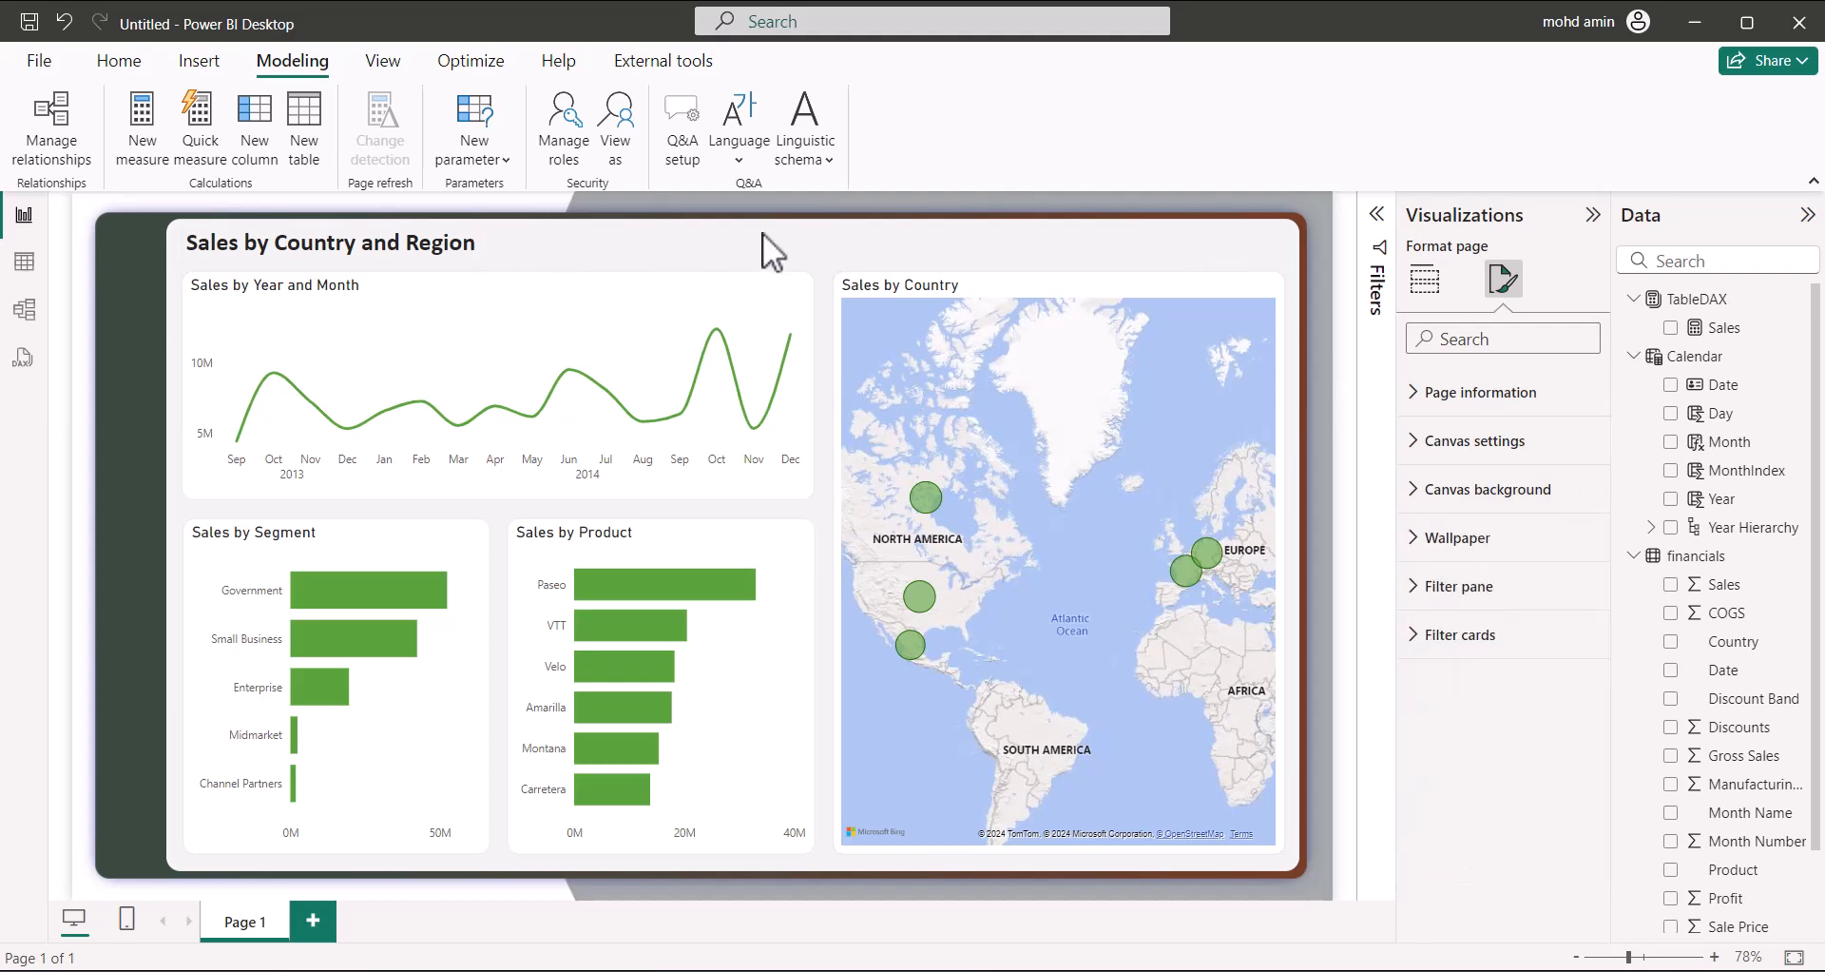
# Select the report title text box and browse the Home and Insert ribbon commands
pyautogui.click(757, 258)
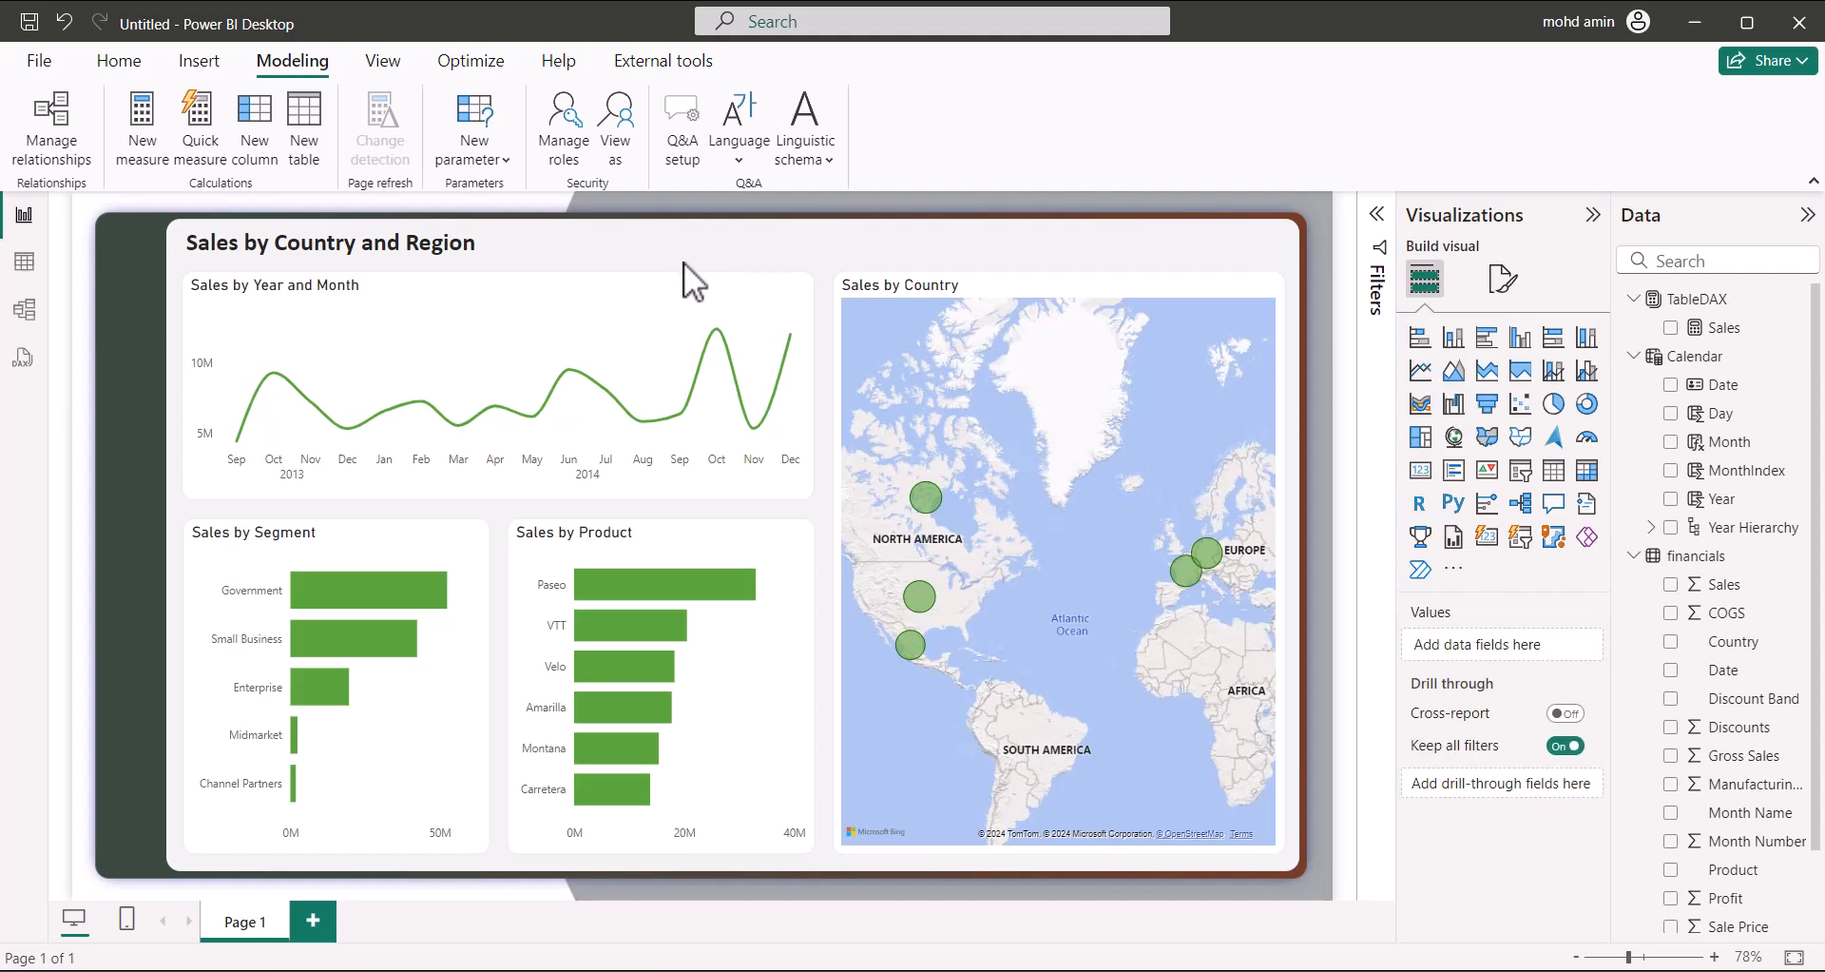
pyautogui.click(311, 257)
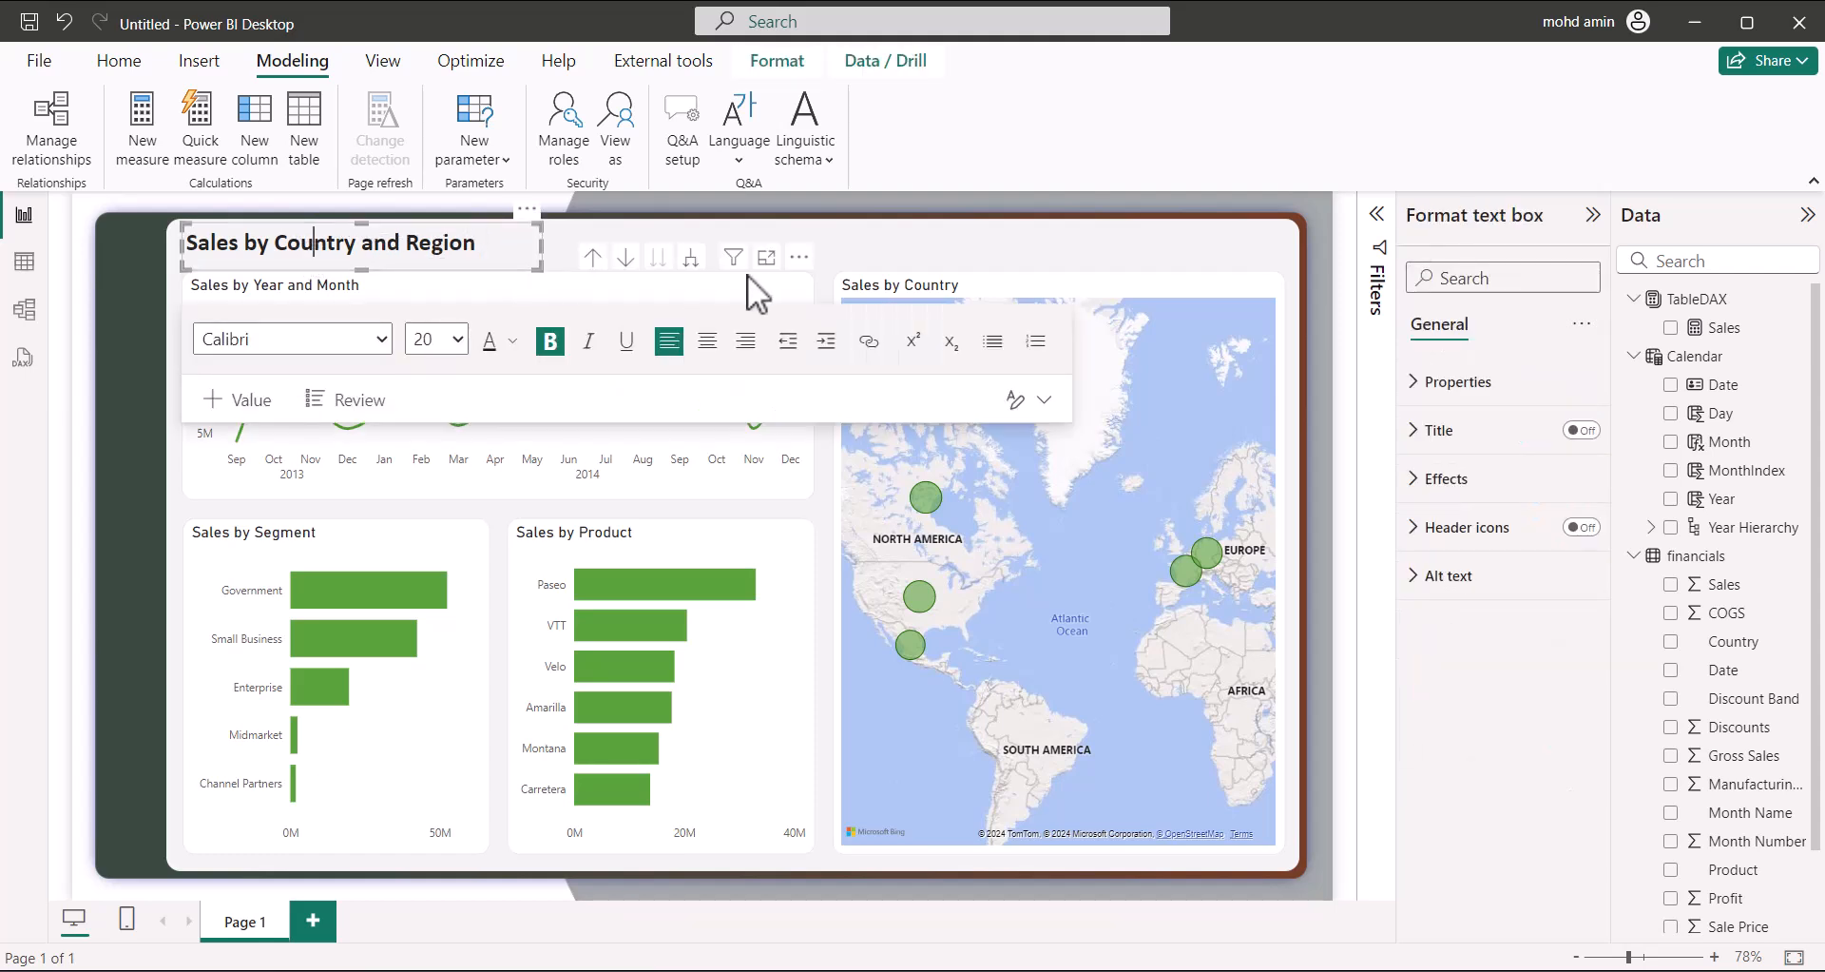
pyautogui.click(141, 65)
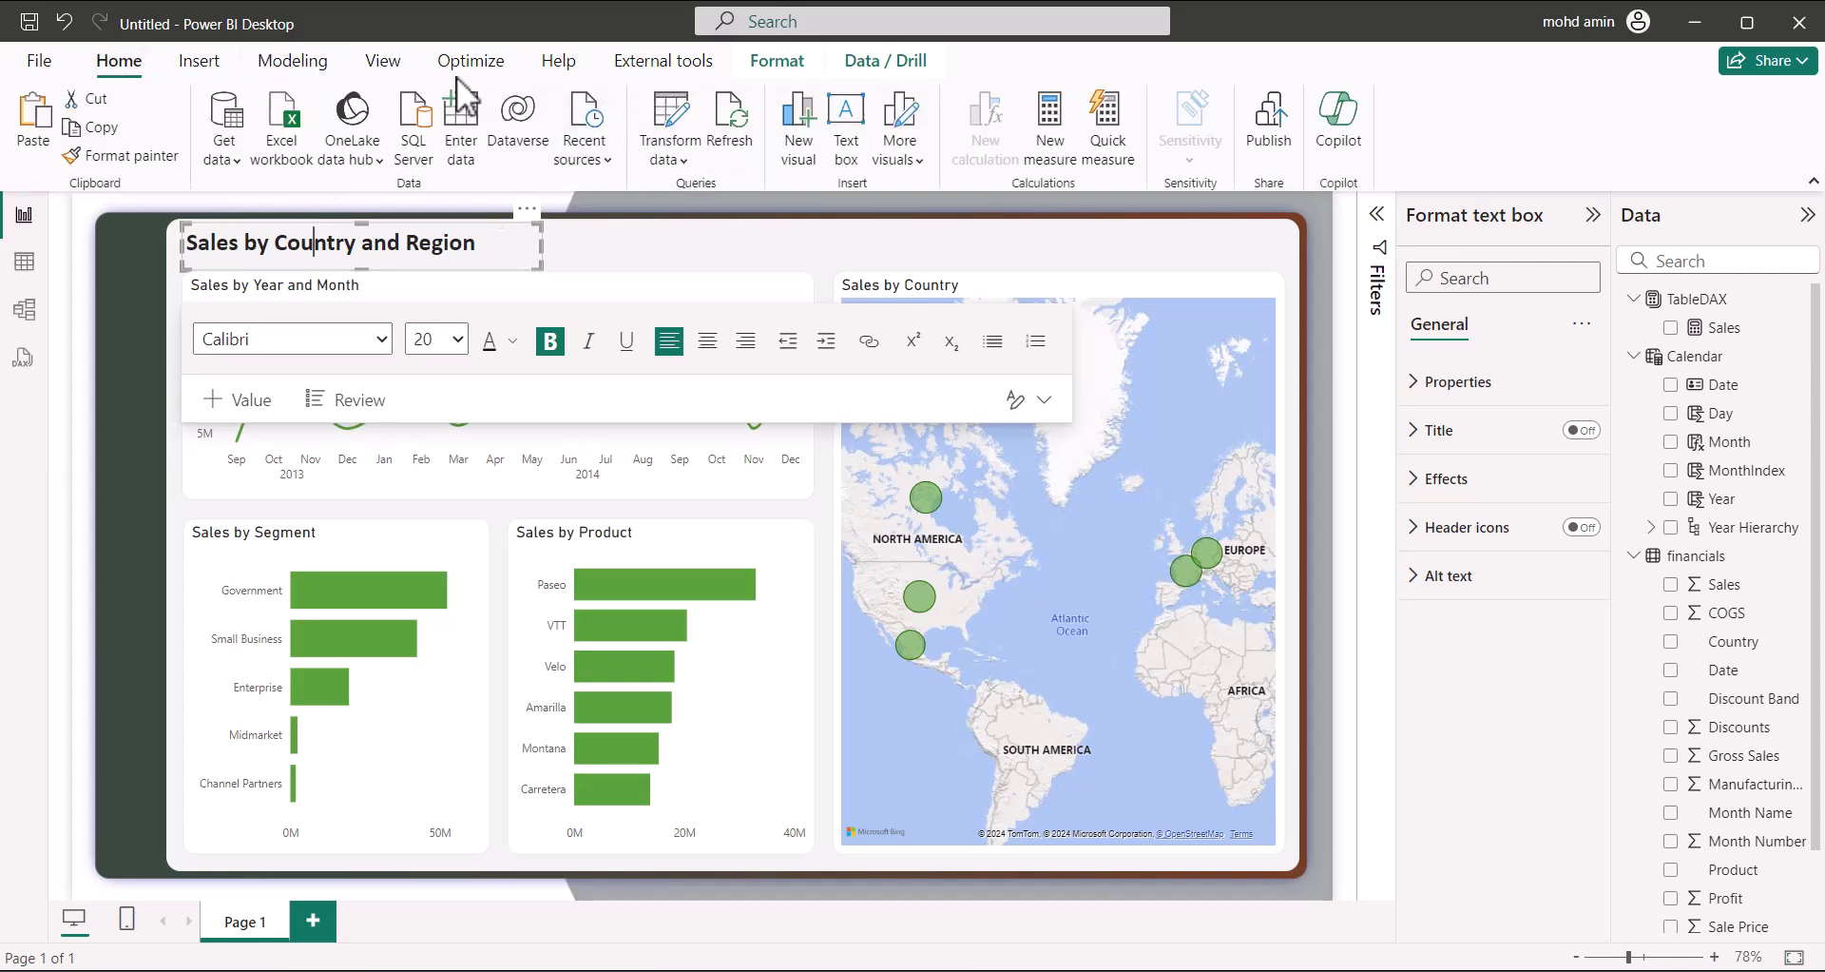
pyautogui.click(200, 64)
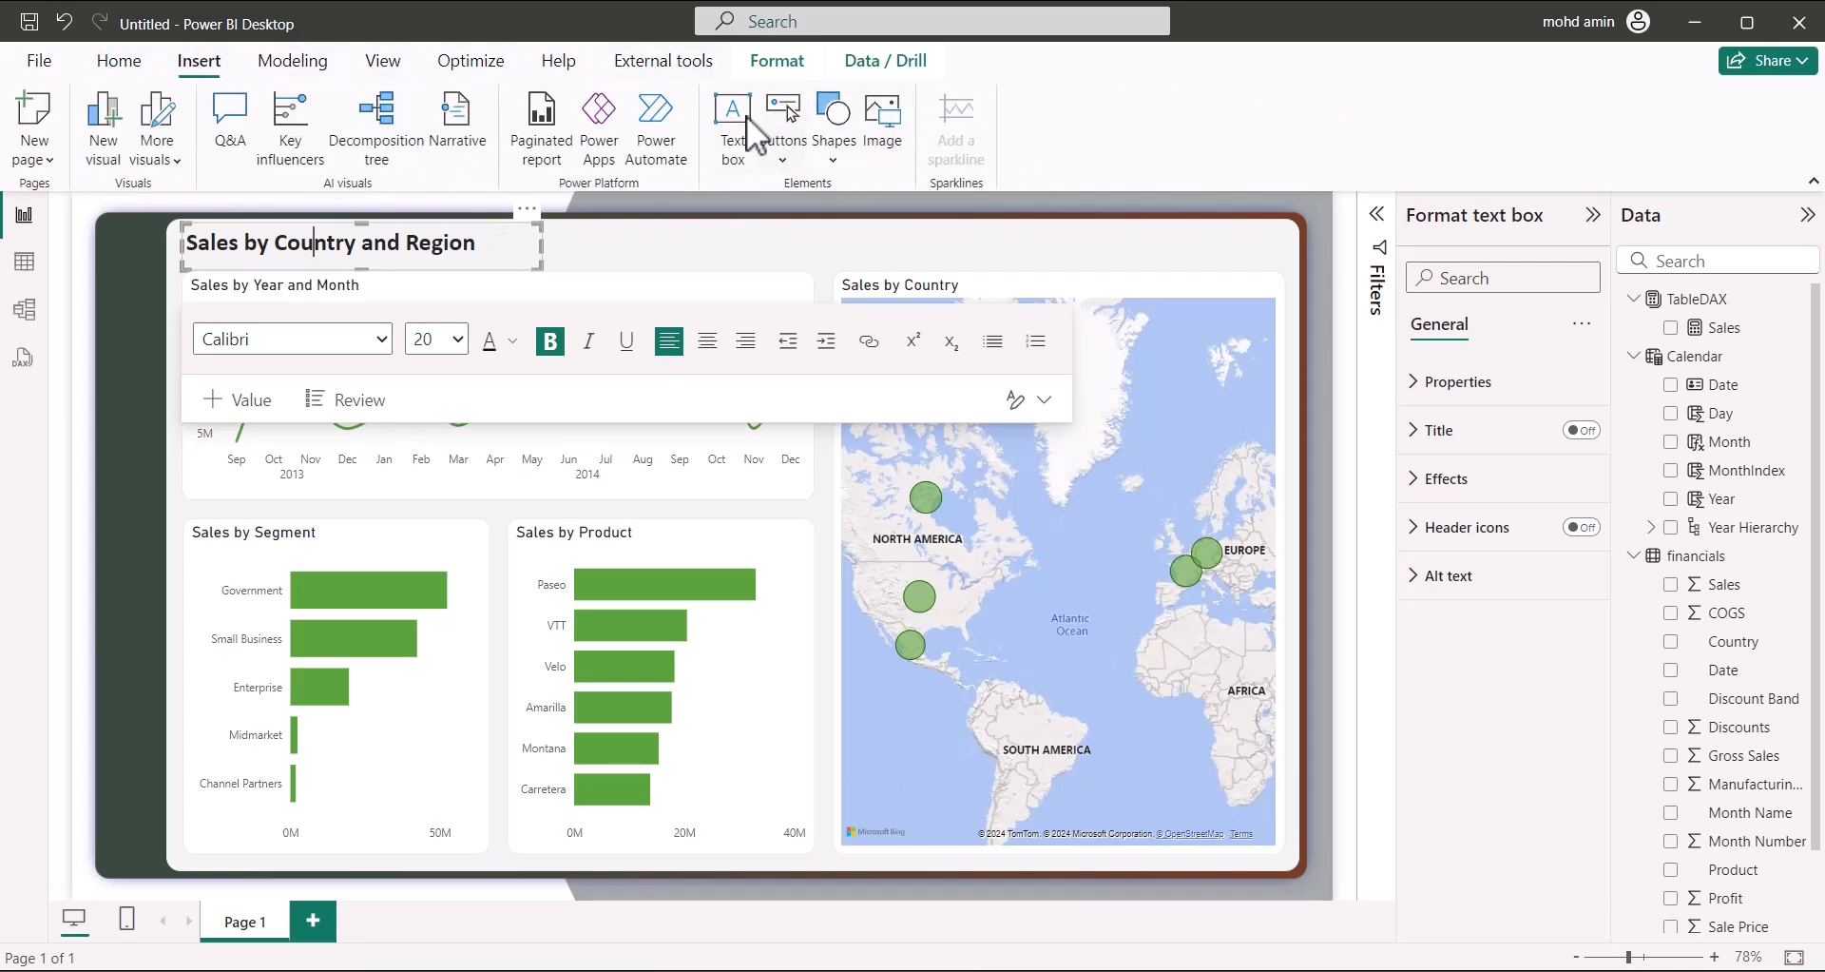
pyautogui.click(755, 270)
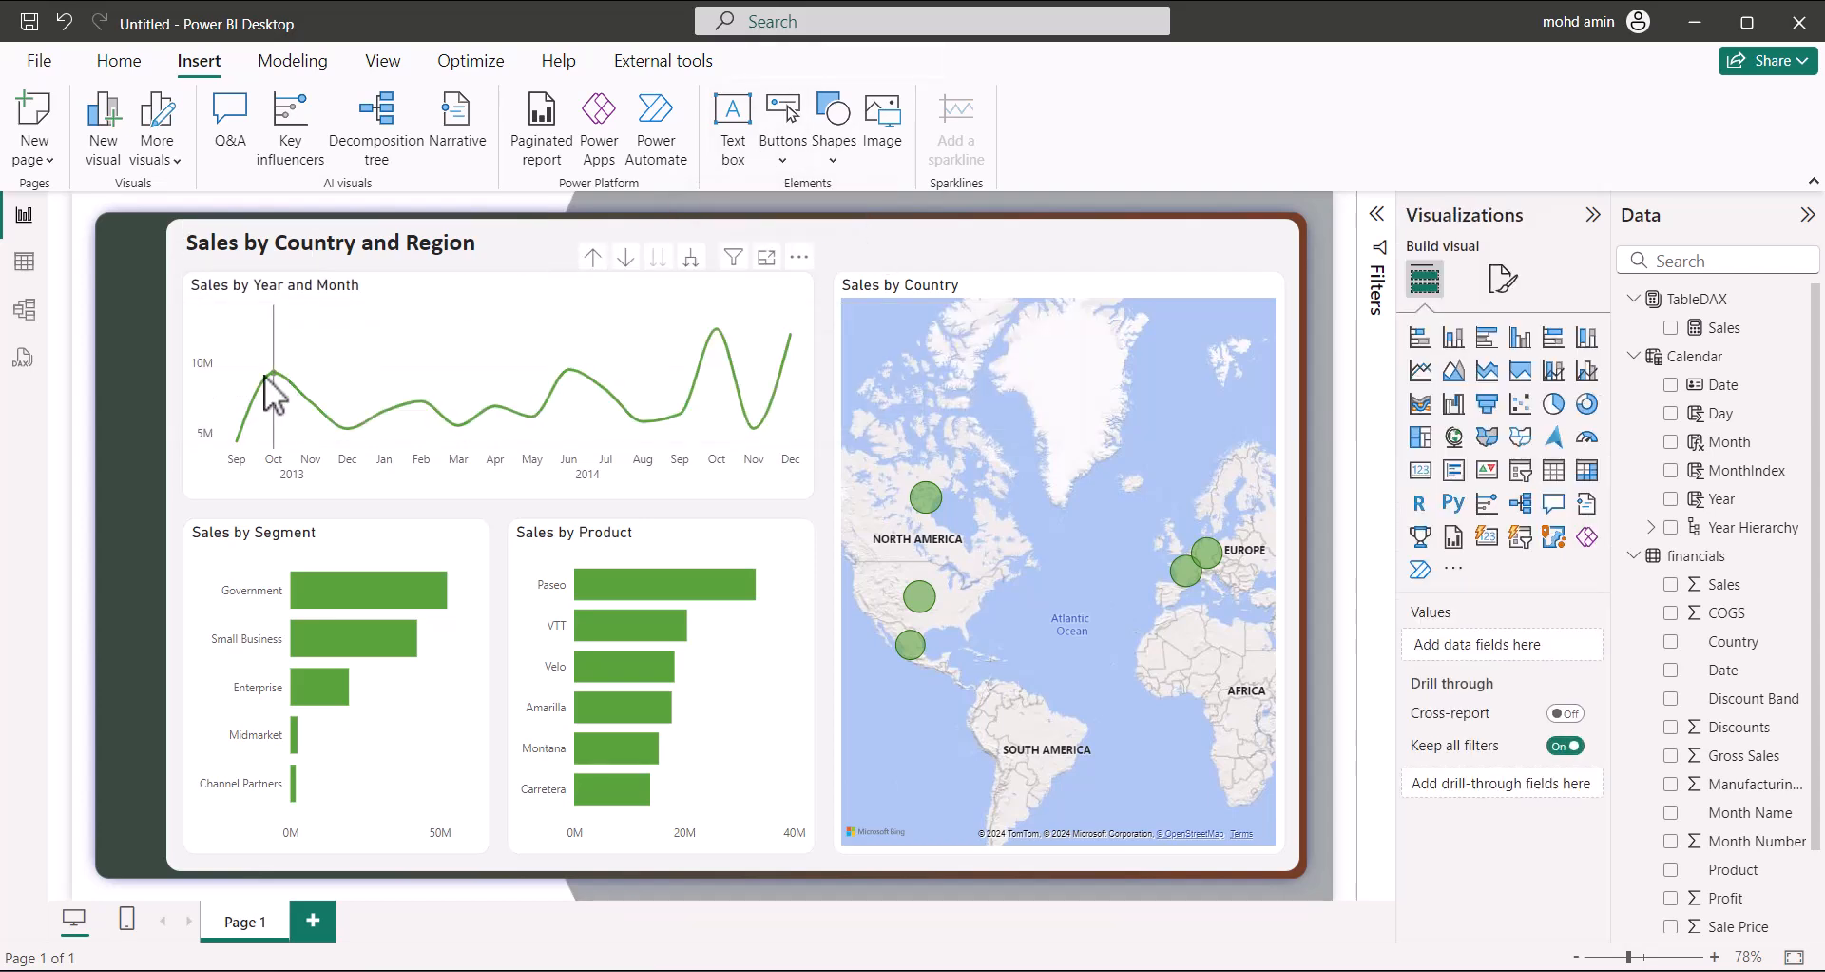
pyautogui.click(425, 253)
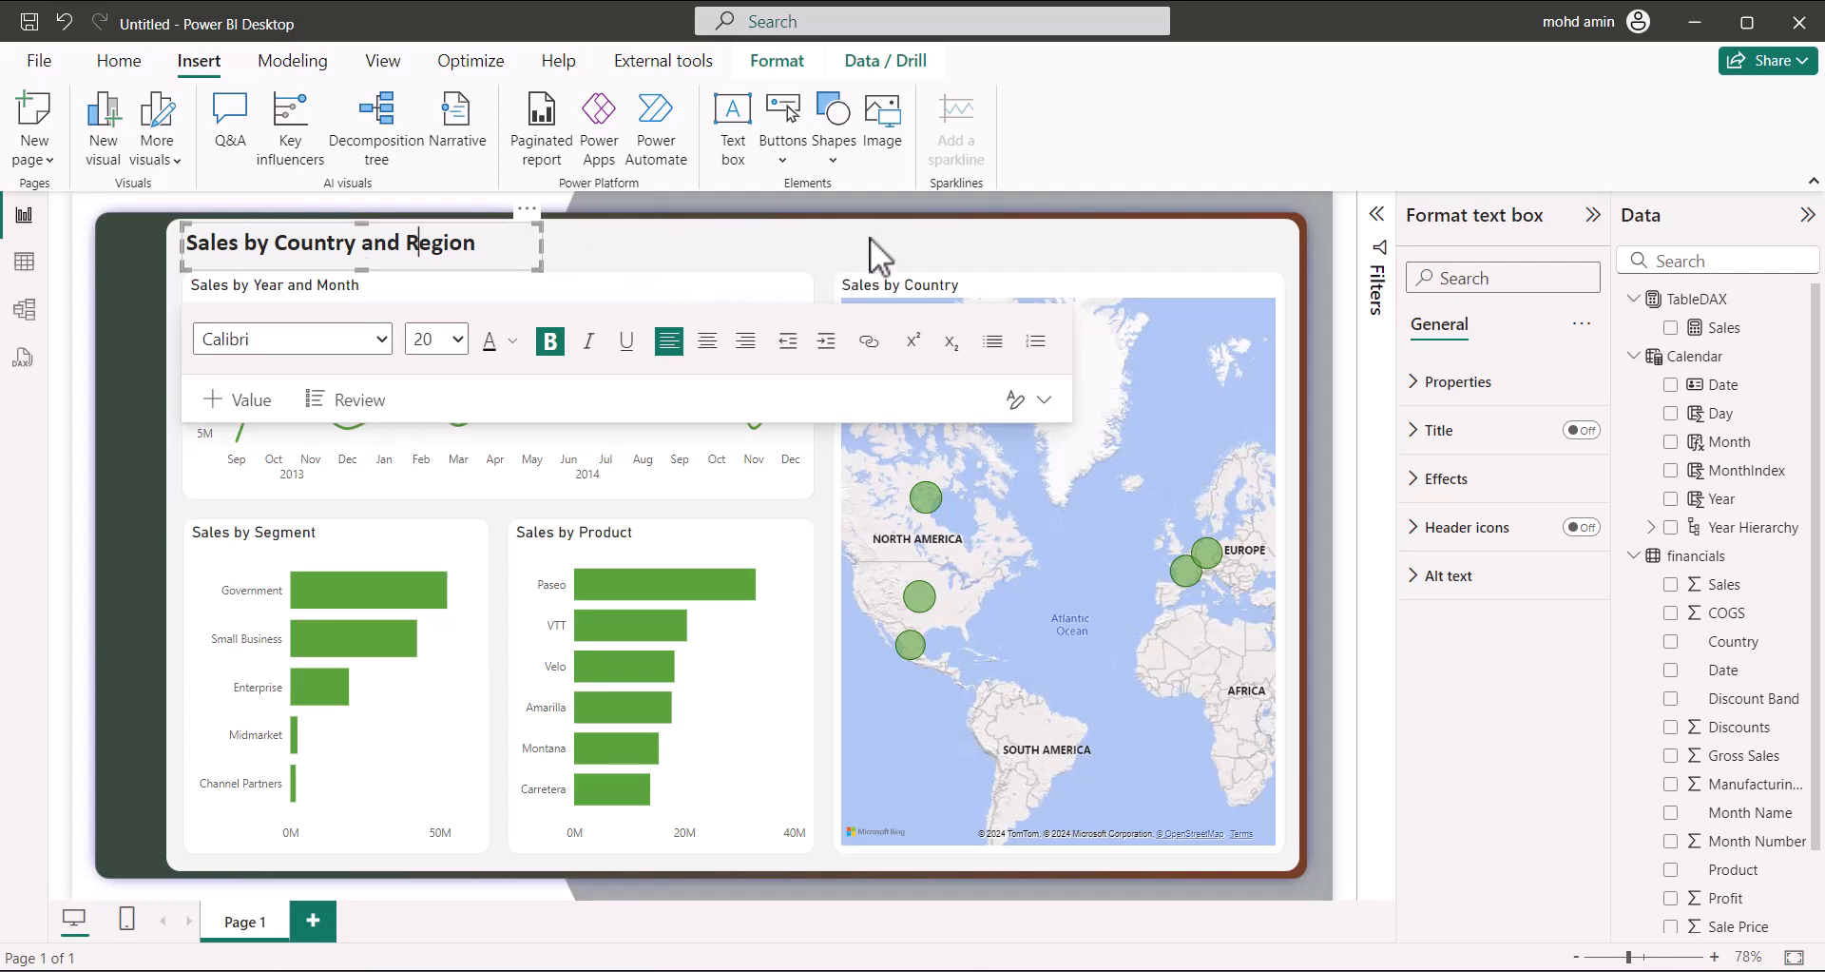
pyautogui.click(814, 272)
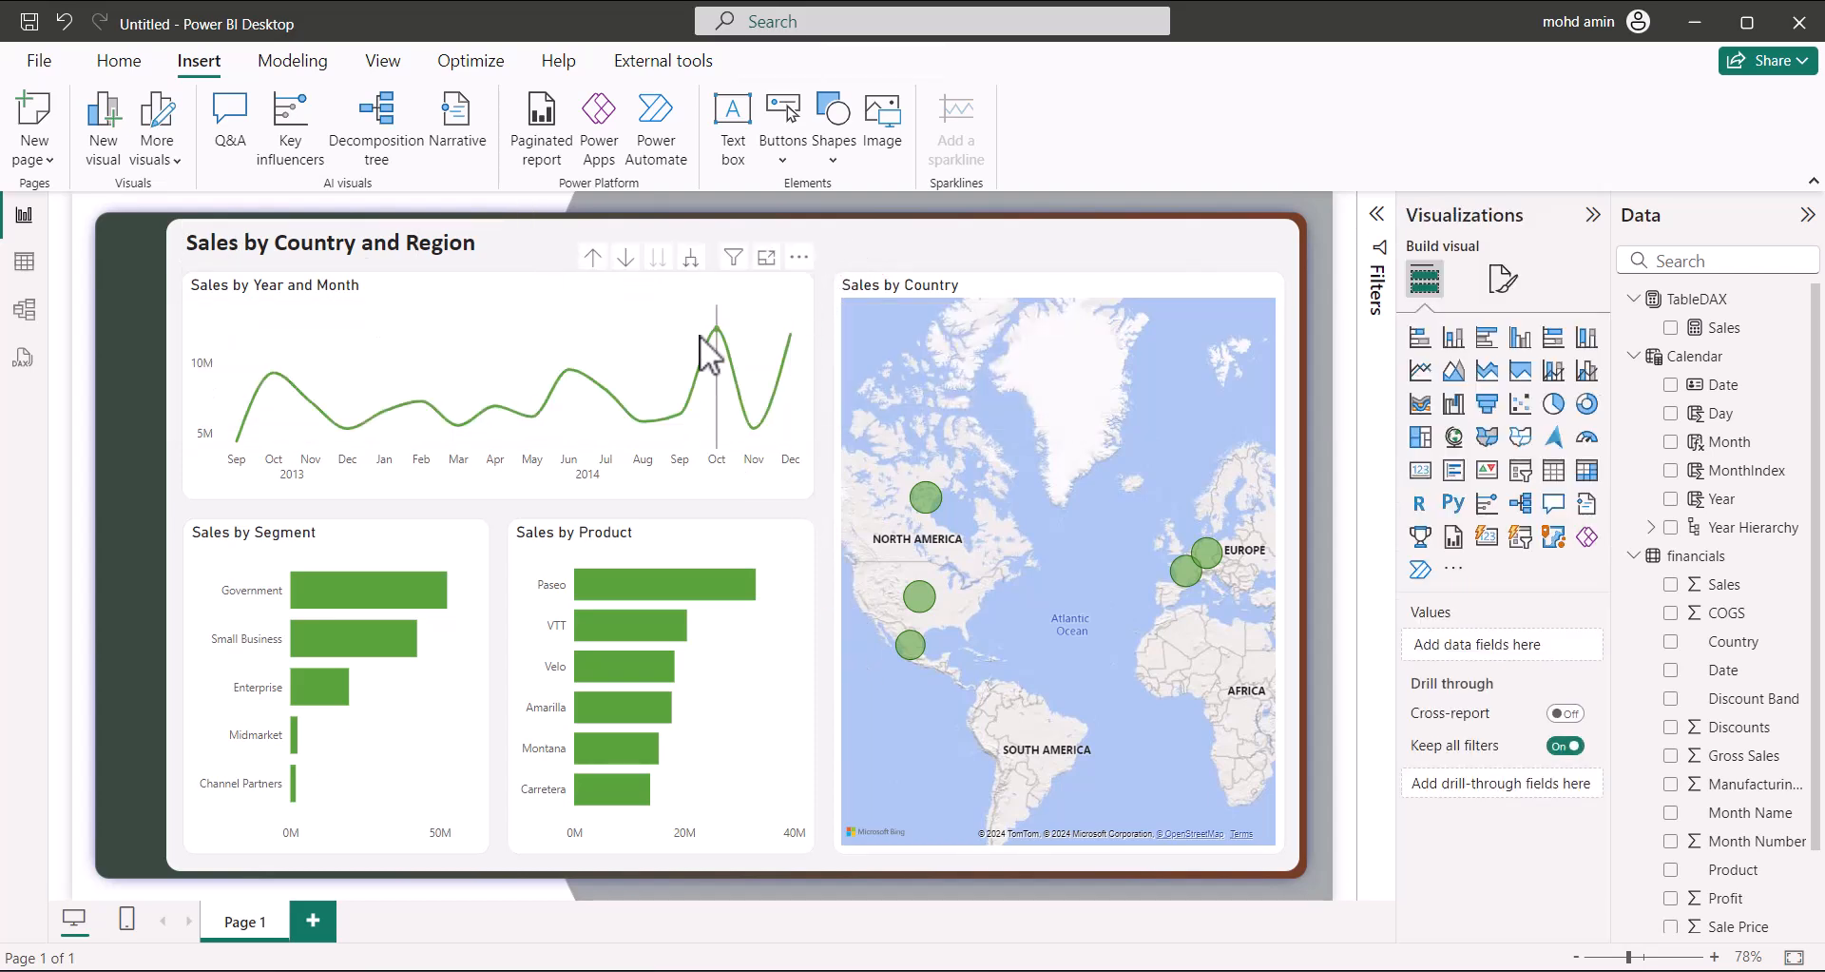
# Inspect the line chart, Sales by Segment and Sales by Product charts, then clear the selection
pyautogui.click(670, 301)
pyautogui.click(470, 545)
pyautogui.click(716, 549)
pyautogui.click(665, 293)
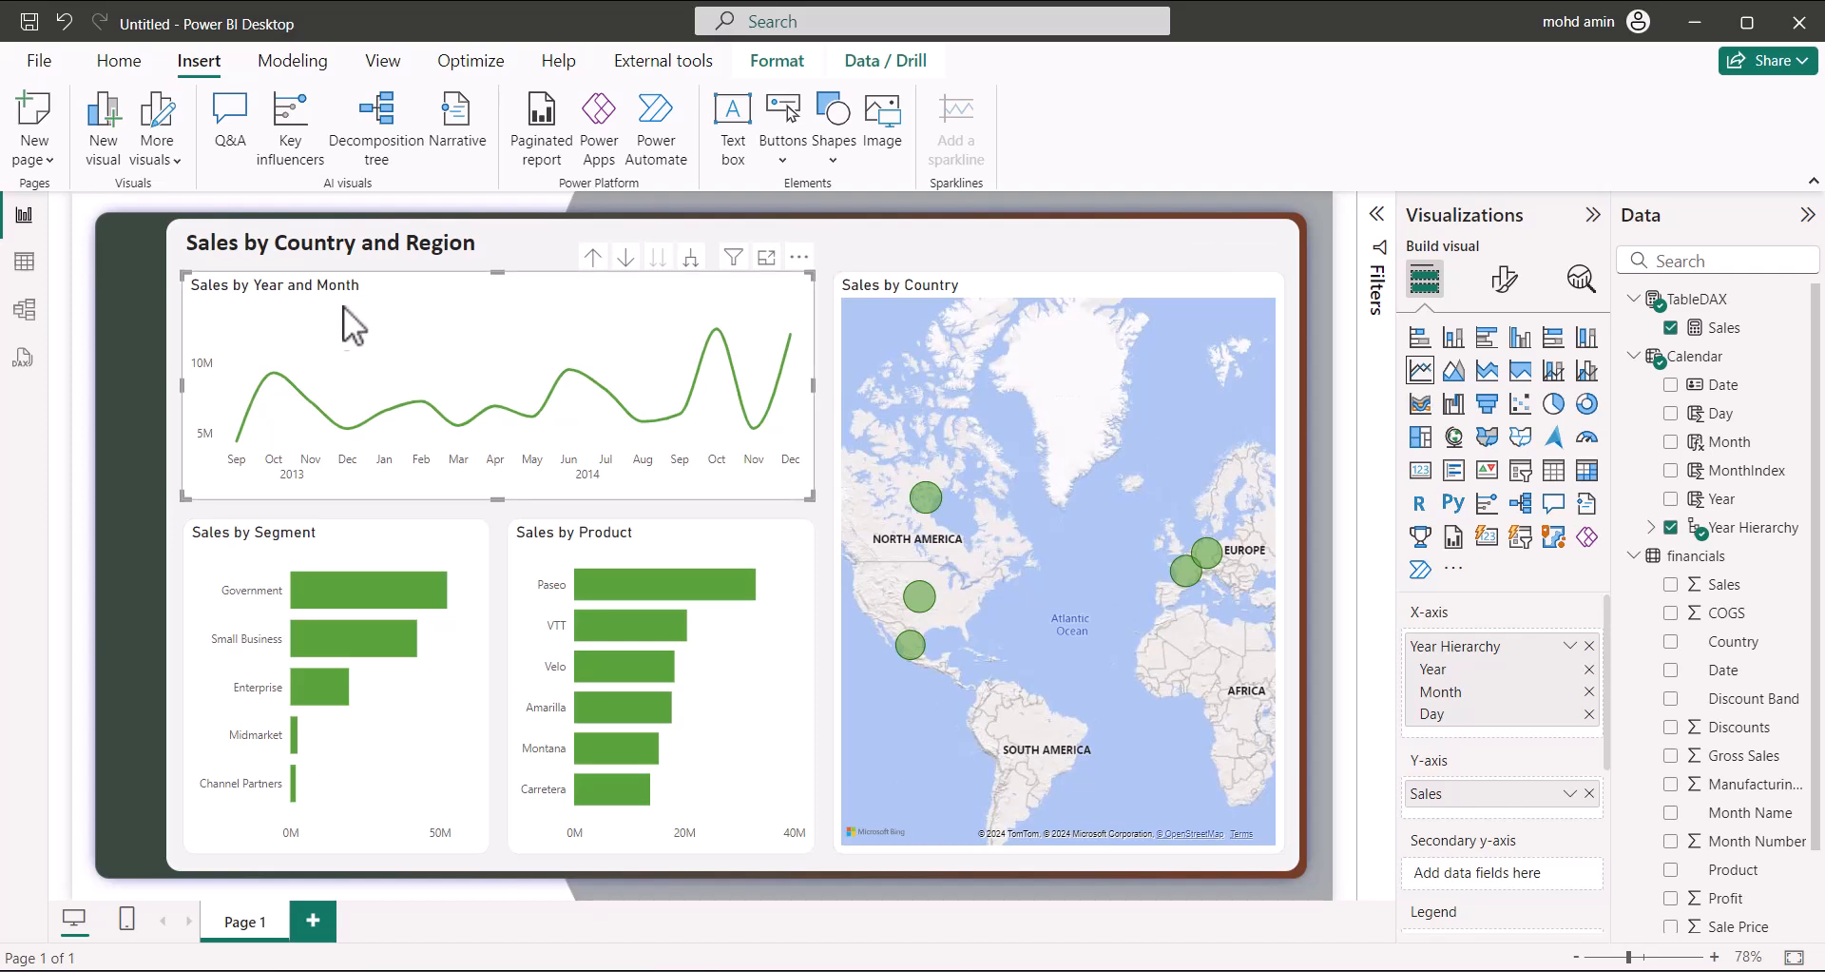
pyautogui.click(996, 244)
pyautogui.click(789, 301)
pyautogui.click(905, 238)
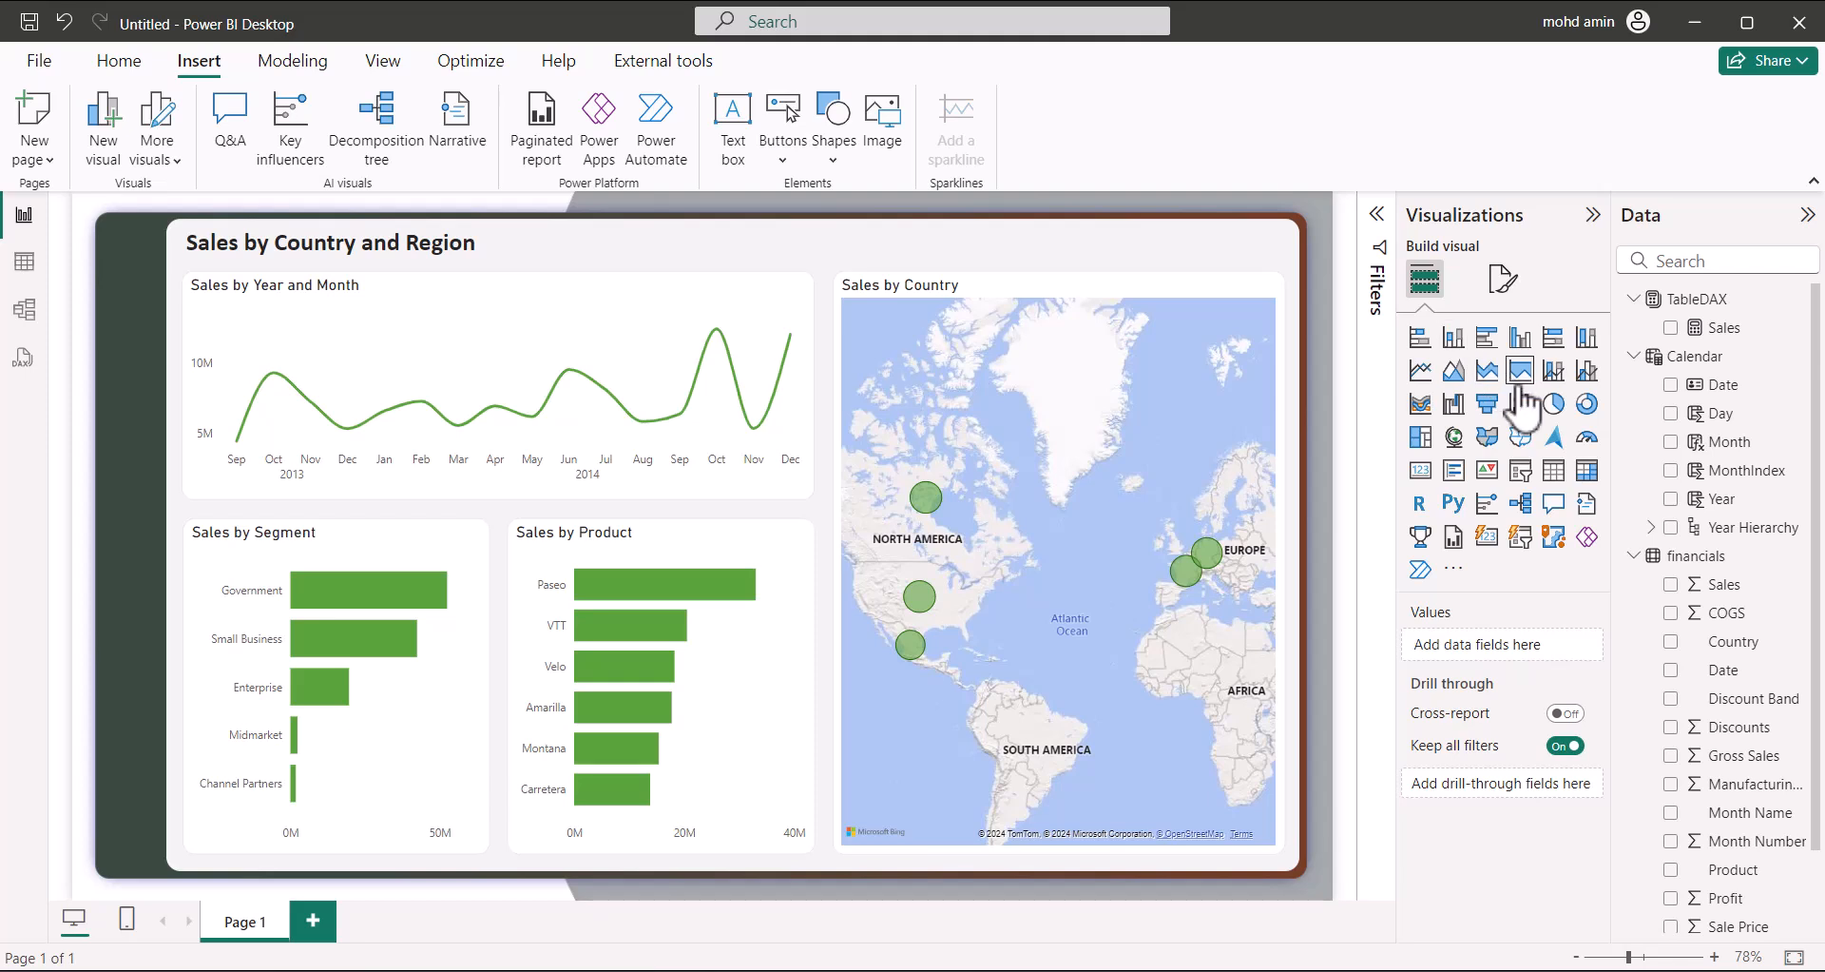
# Insert a wide line chart of TableDAX Sales over Year Hierarchy, expanded to months, at the page top
pyautogui.click(1431, 373)
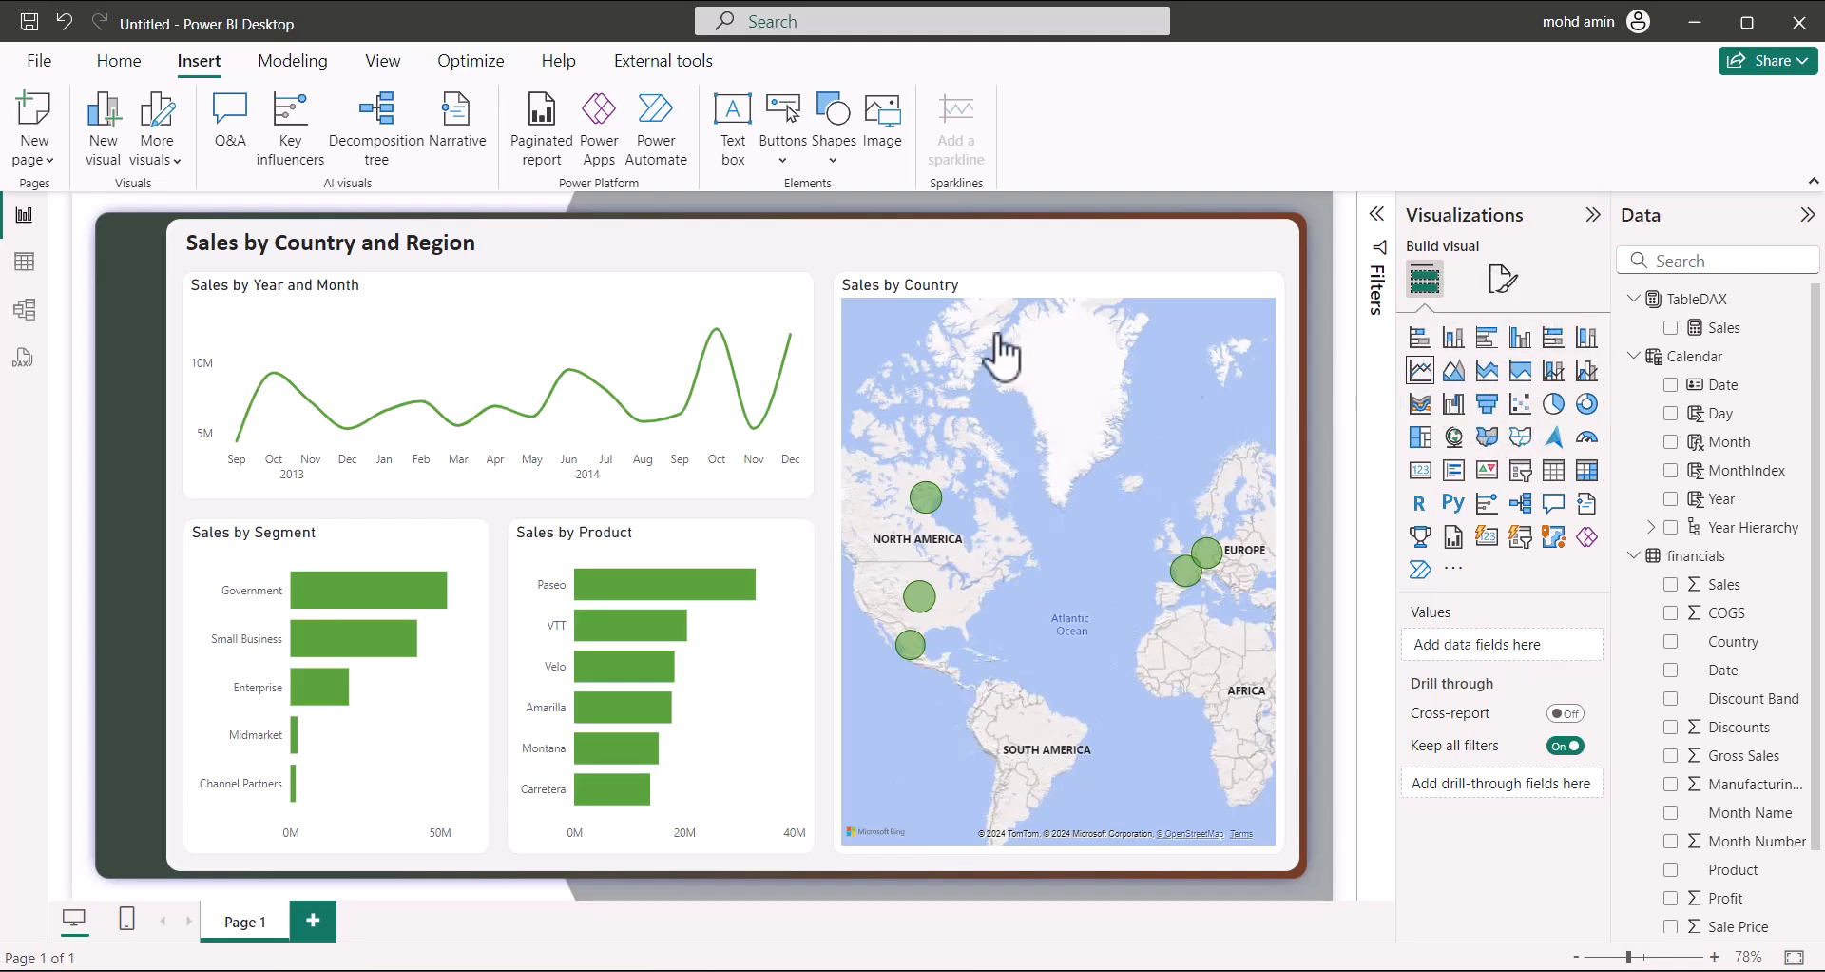
pyautogui.moveTo(307, 338); pyautogui.dragTo(465, 518)
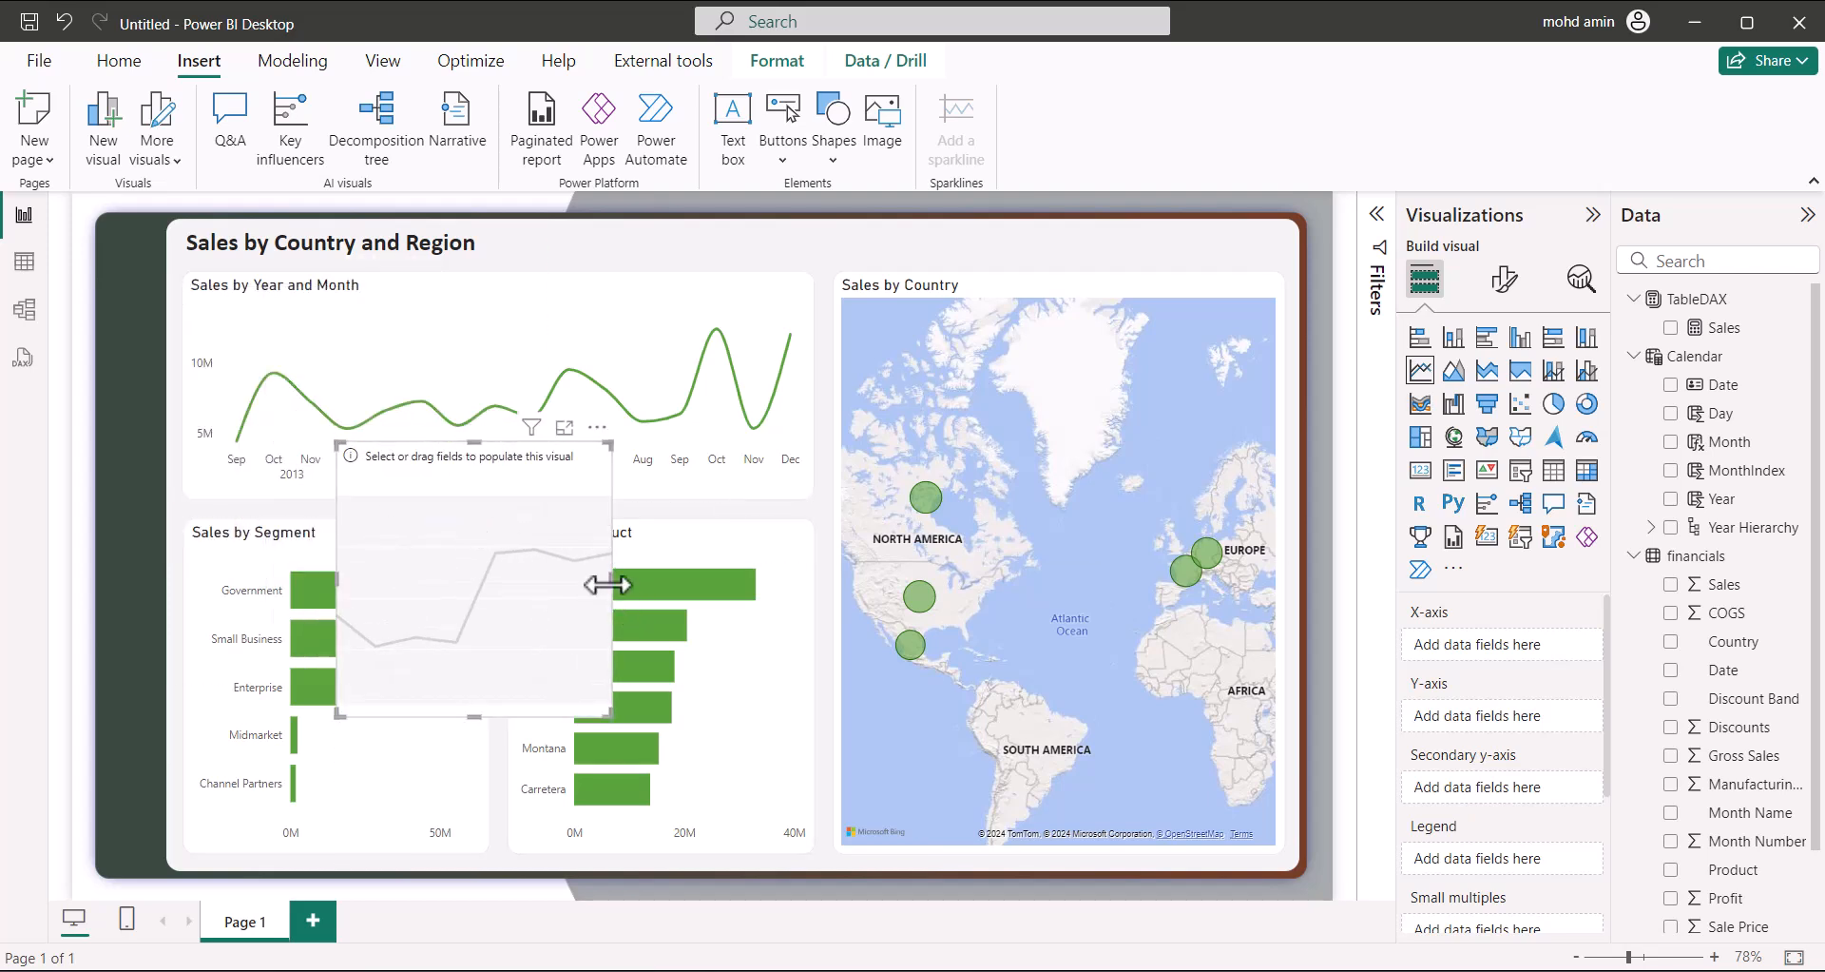
pyautogui.moveTo(610, 576); pyautogui.dragTo(1077, 566)
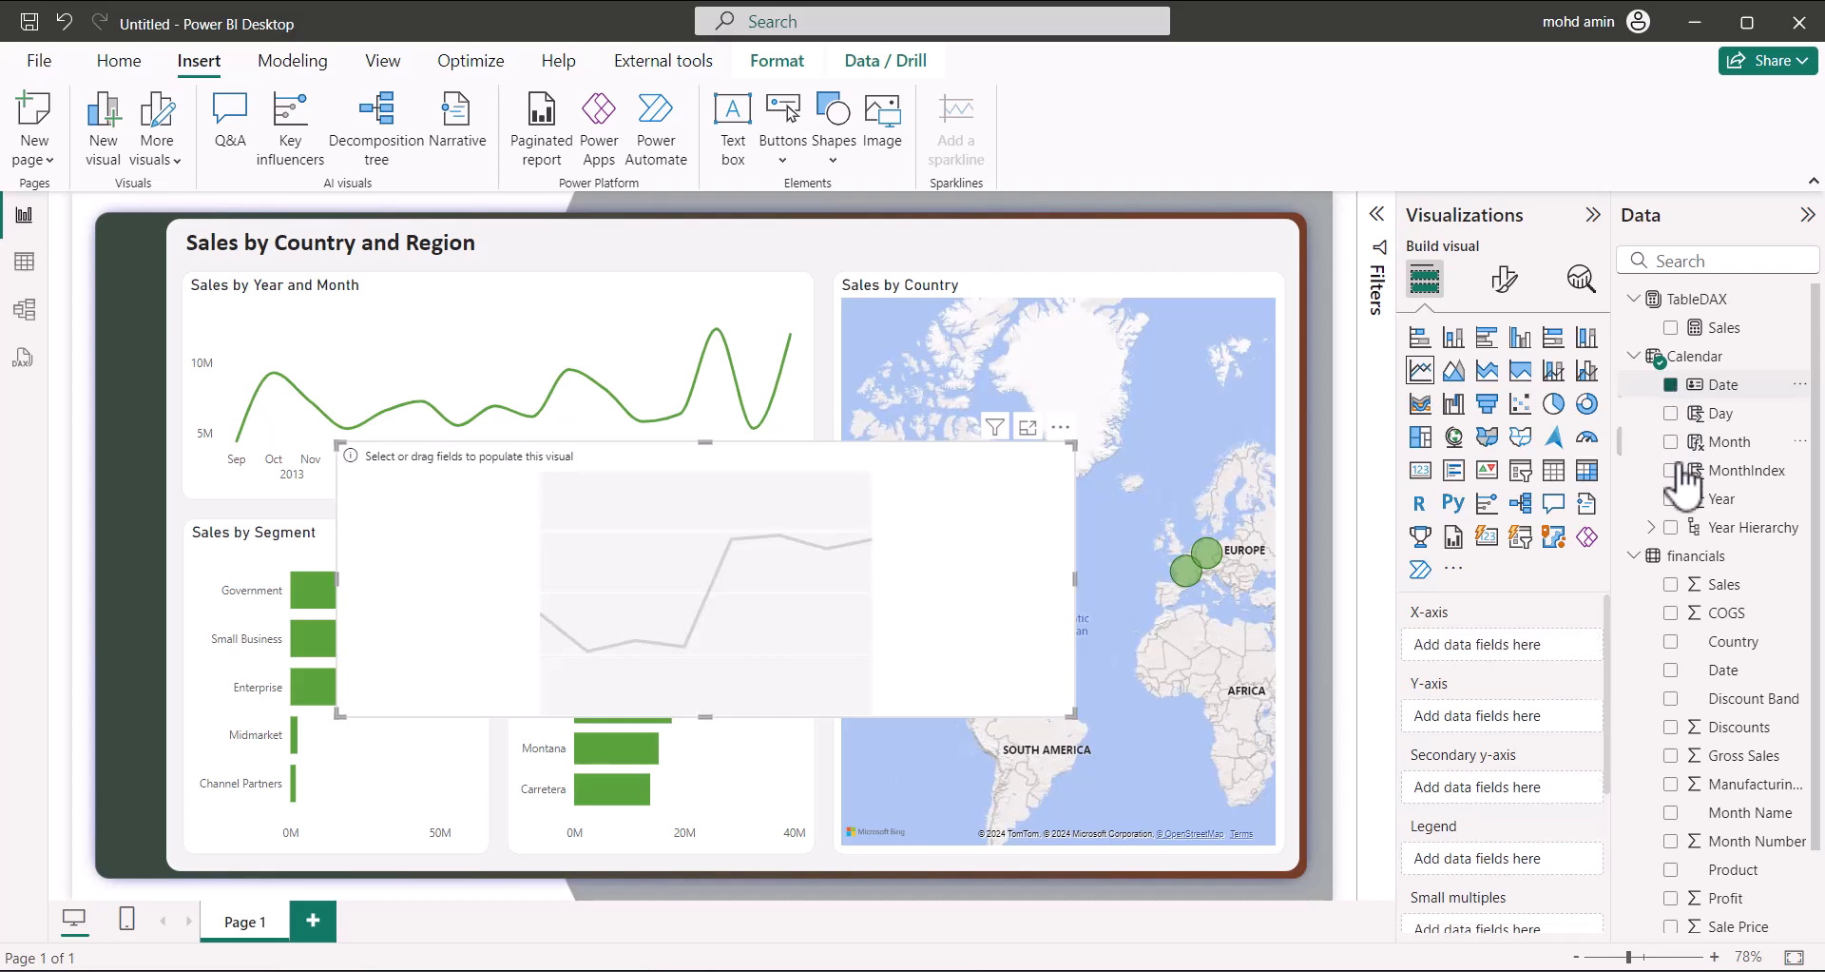
pyautogui.click(1675, 530)
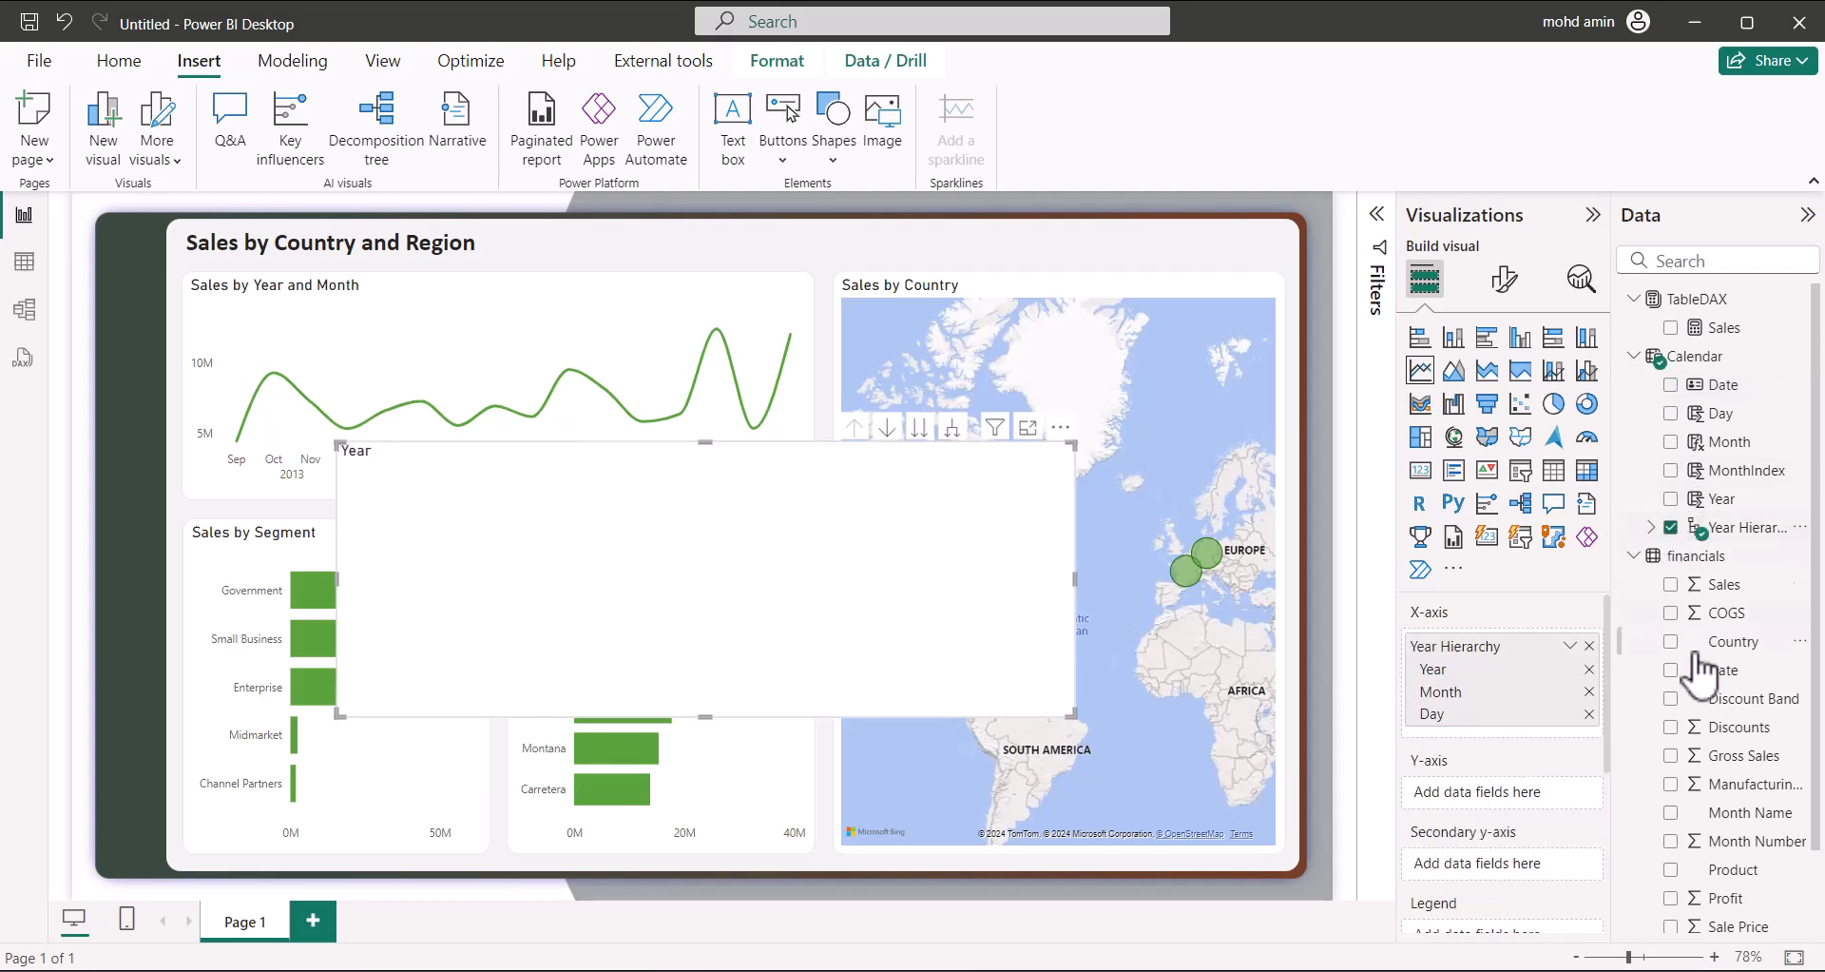
pyautogui.click(1671, 329)
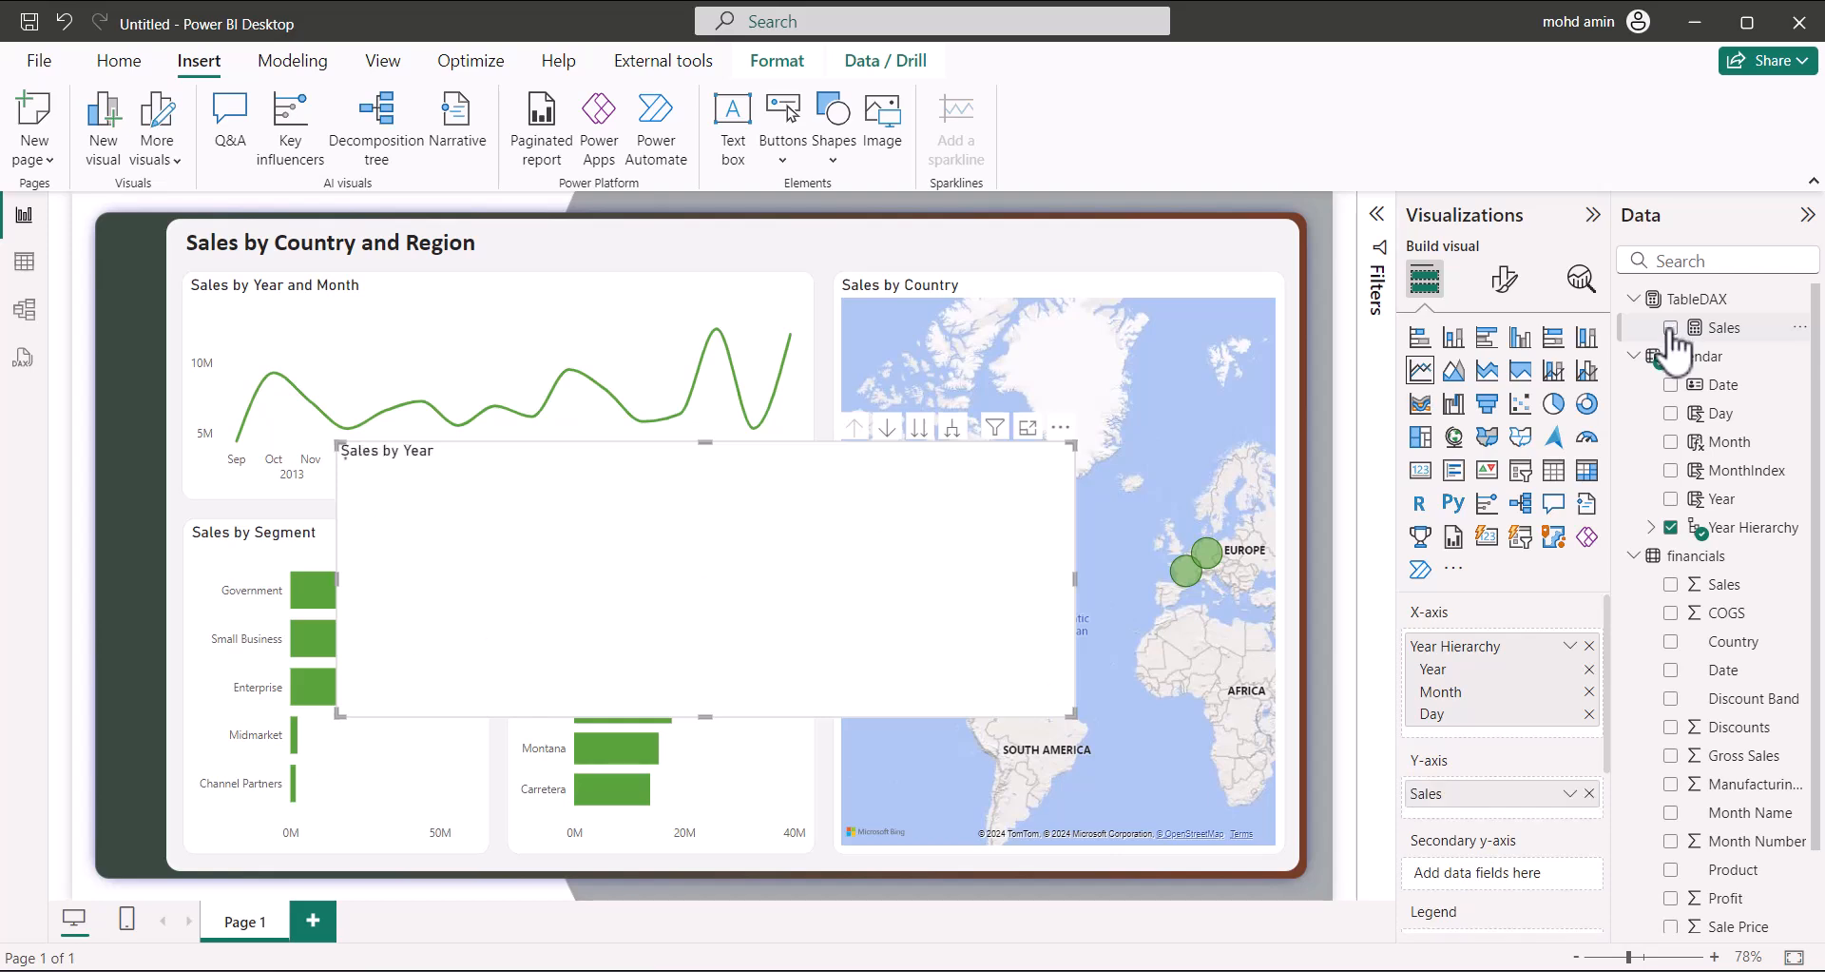
pyautogui.click(953, 430)
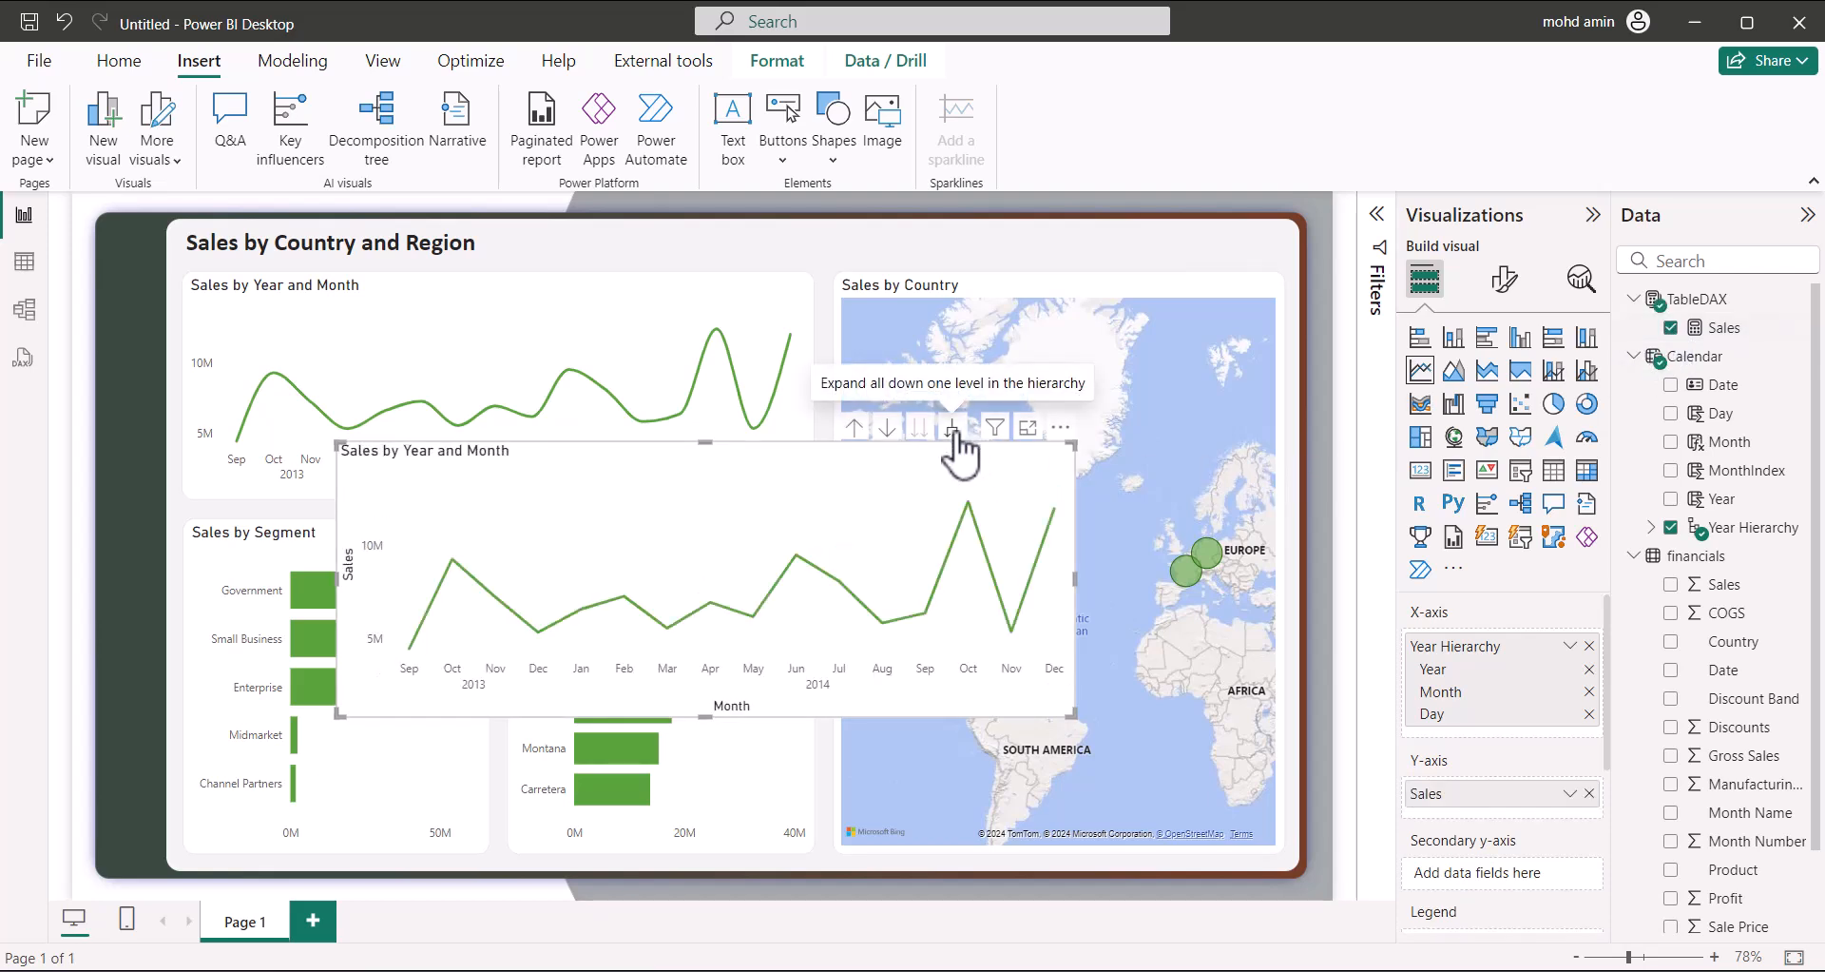
pyautogui.moveTo(953, 466); pyautogui.dragTo(1115, 256)
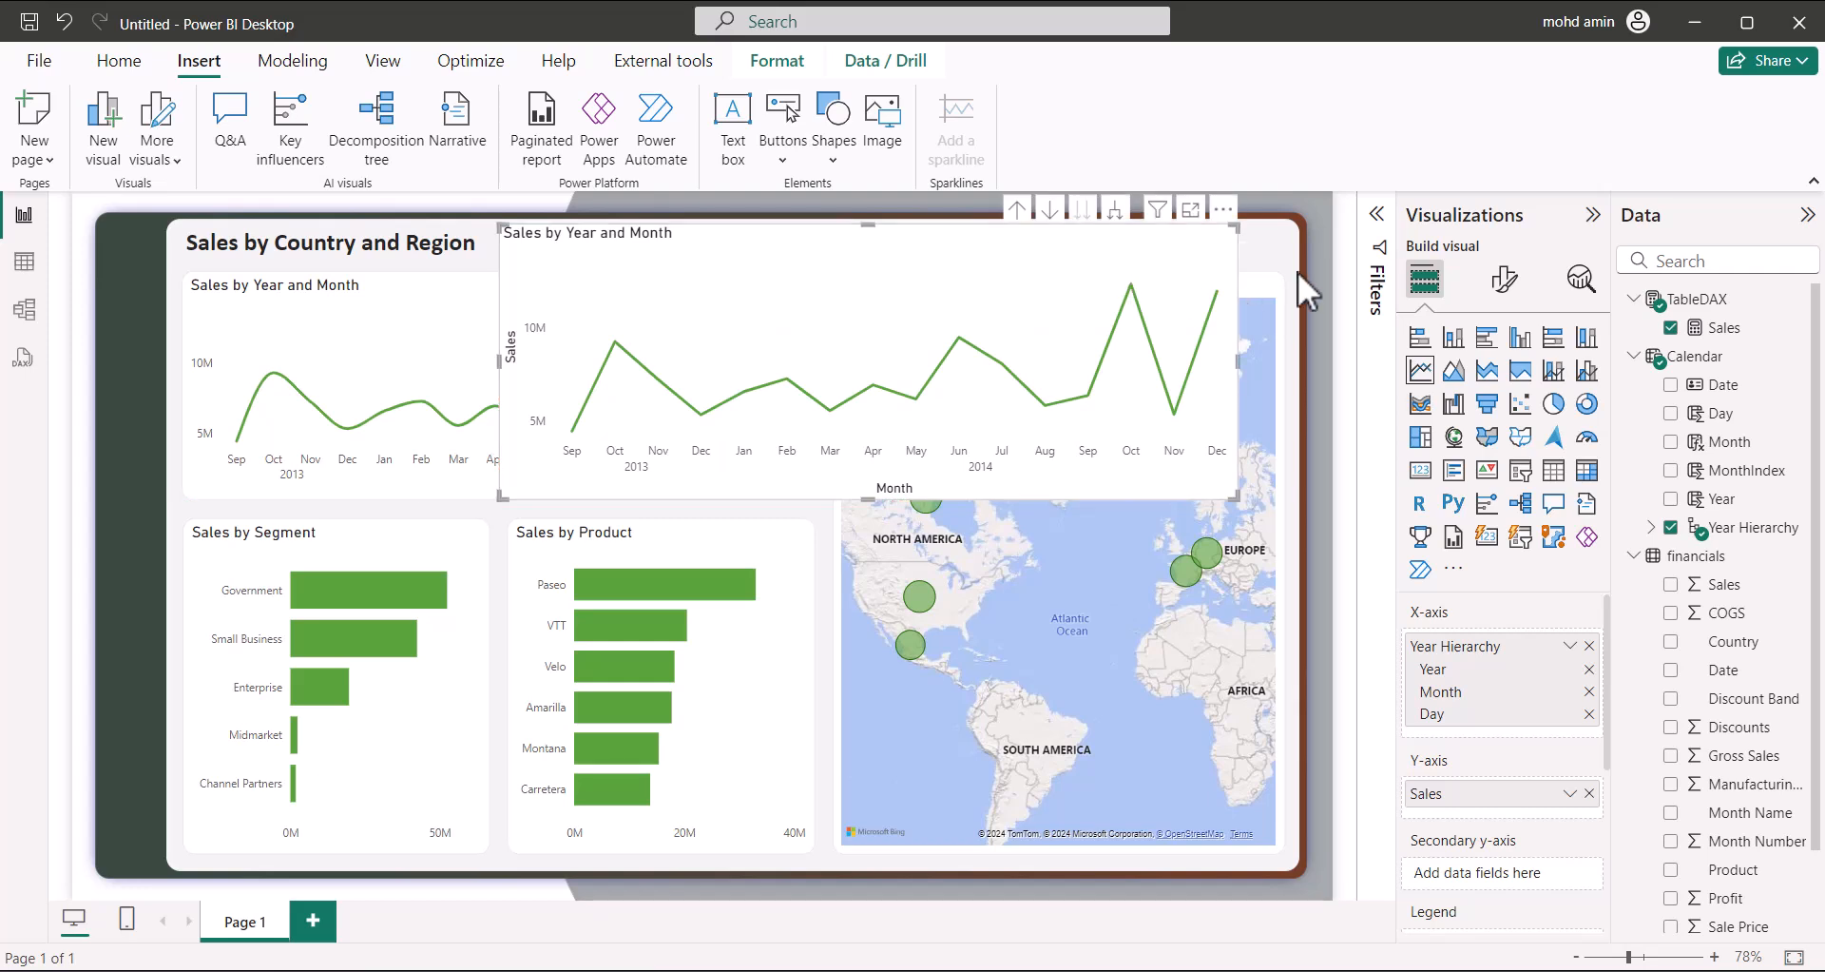
pyautogui.click(1305, 306)
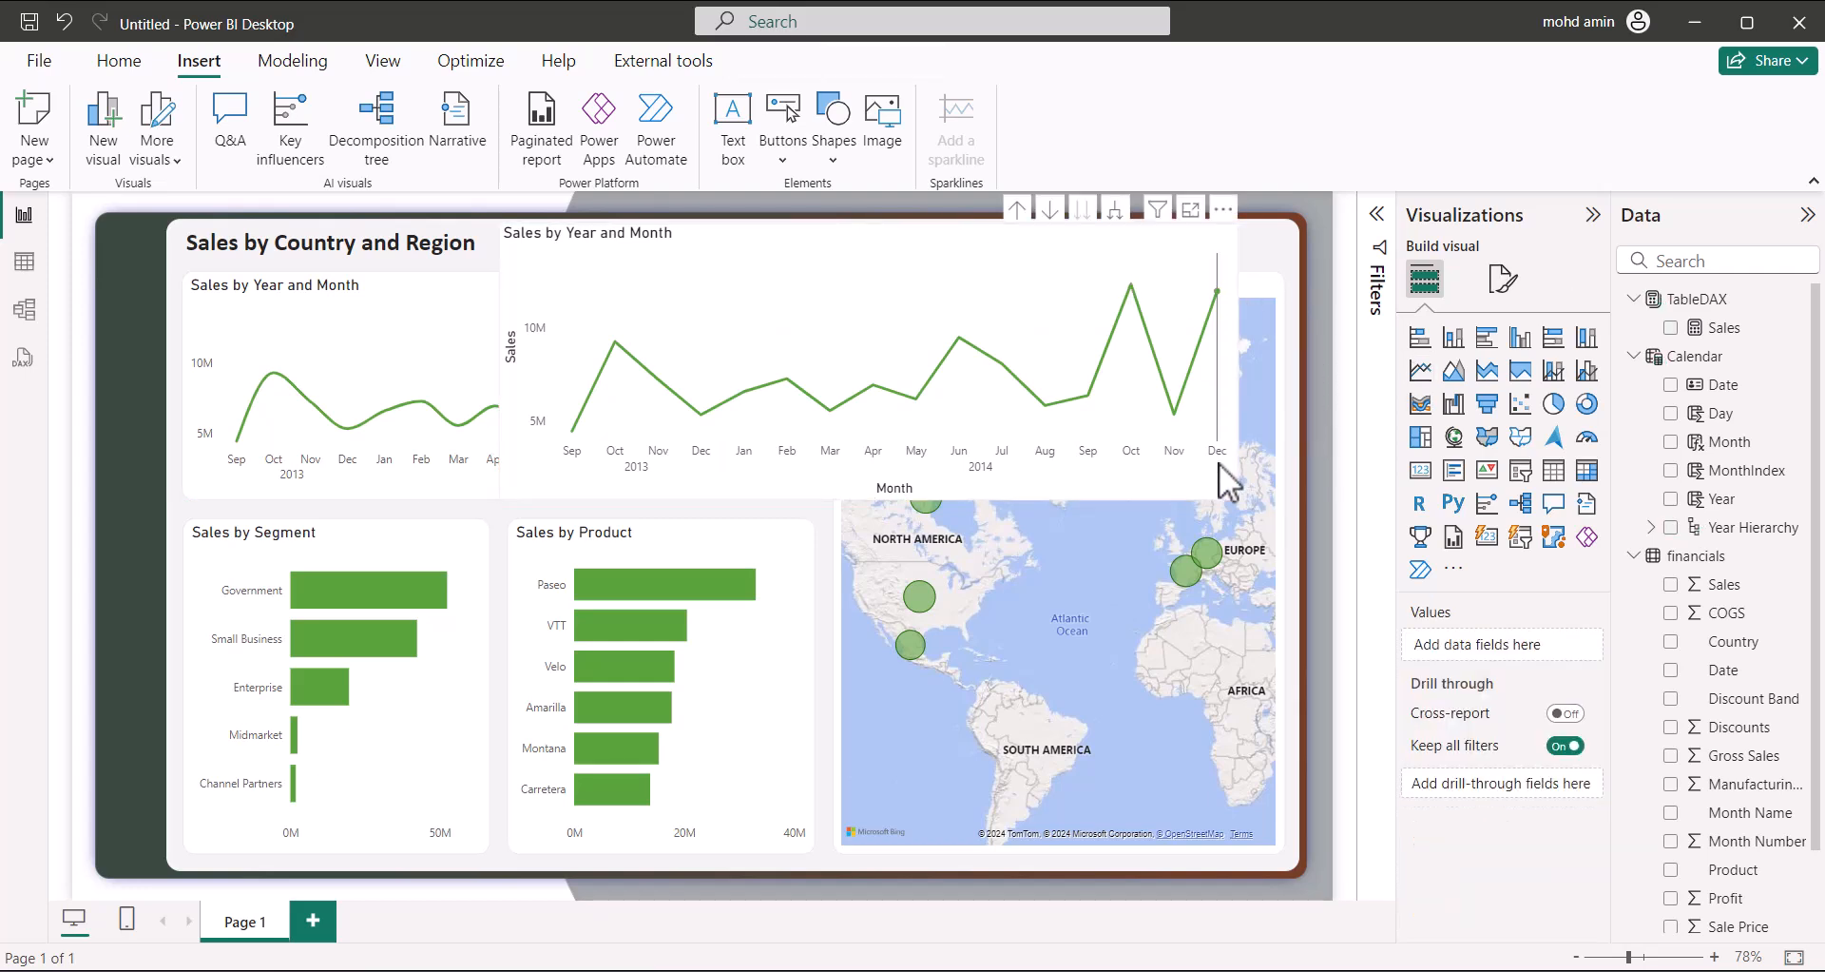
# Turn on a visual border for the new Sales by Year and Month line chart
pyautogui.click(1127, 312)
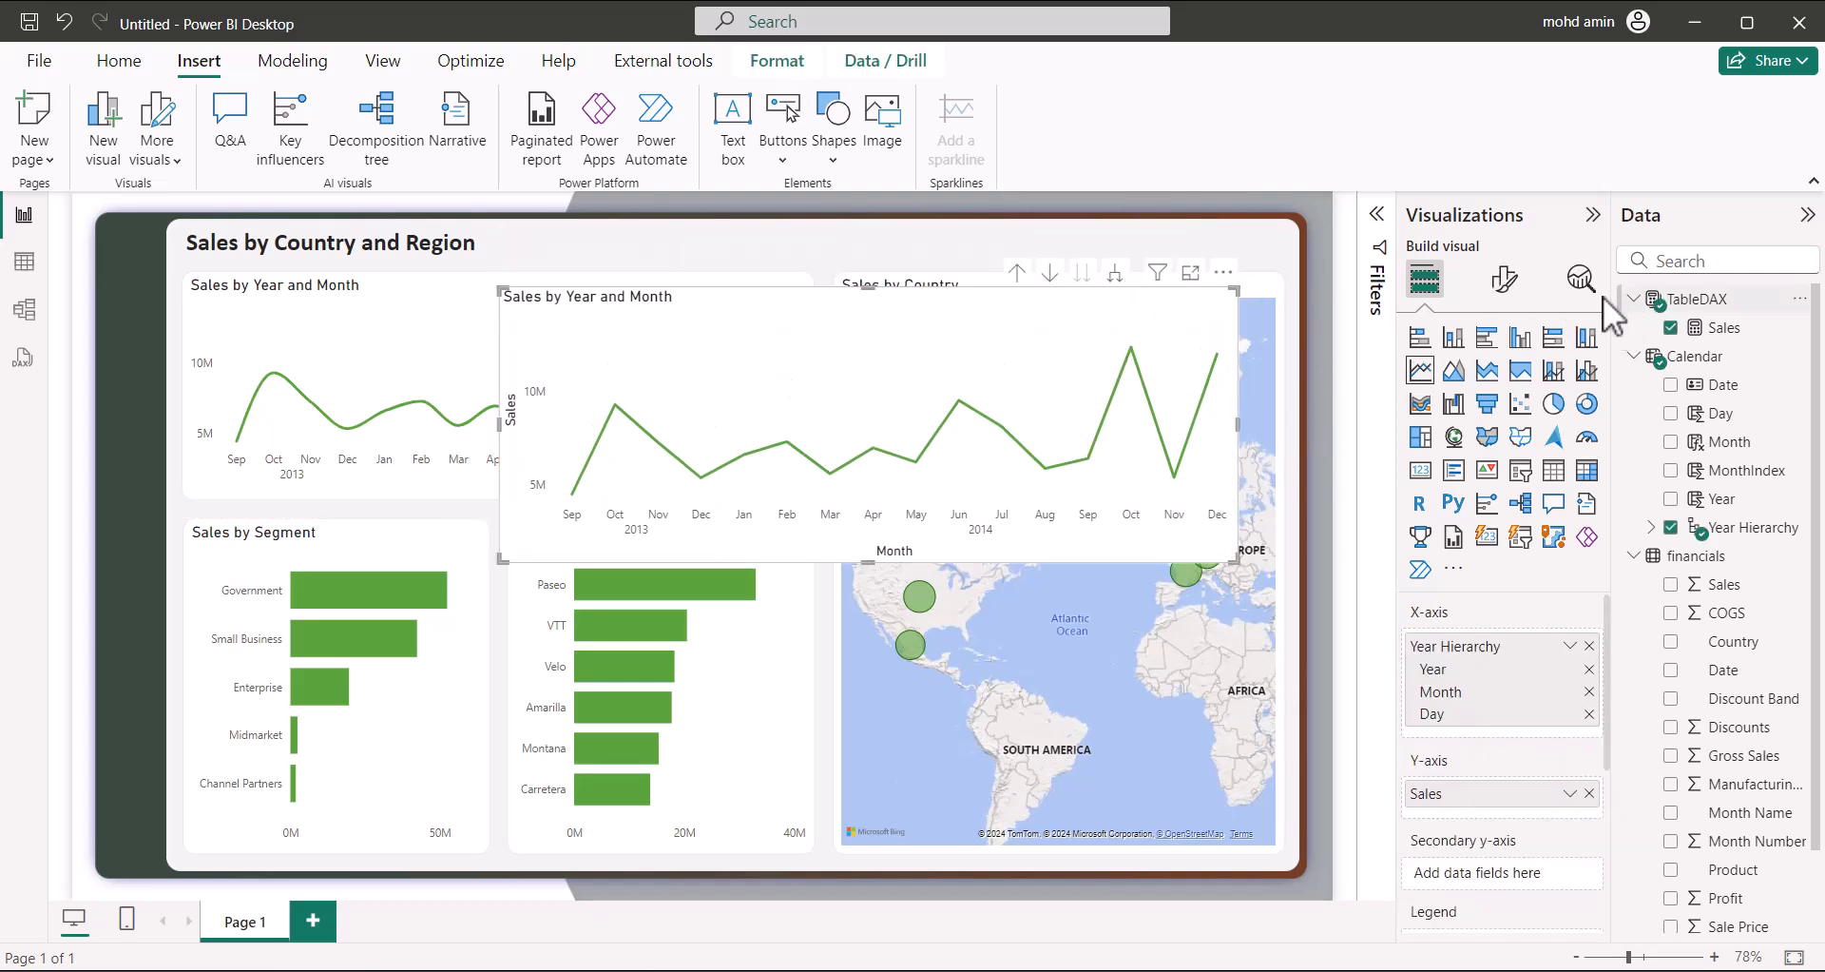
pyautogui.click(1504, 278)
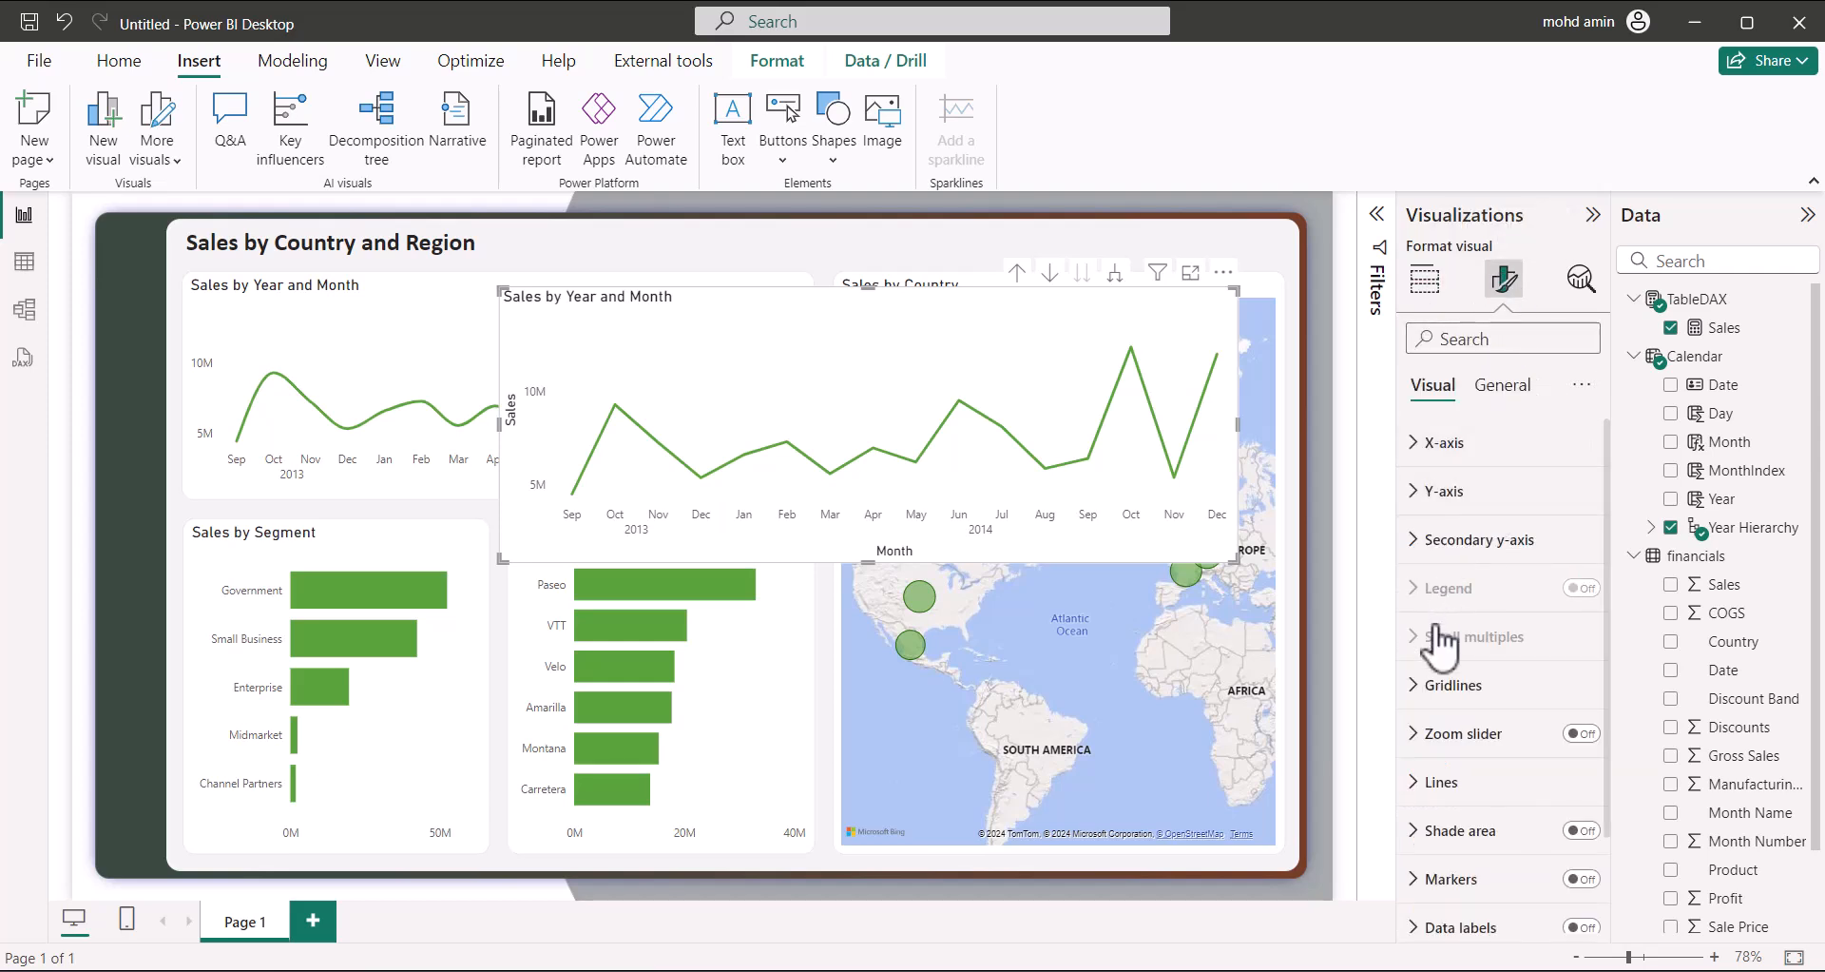
pyautogui.click(1502, 386)
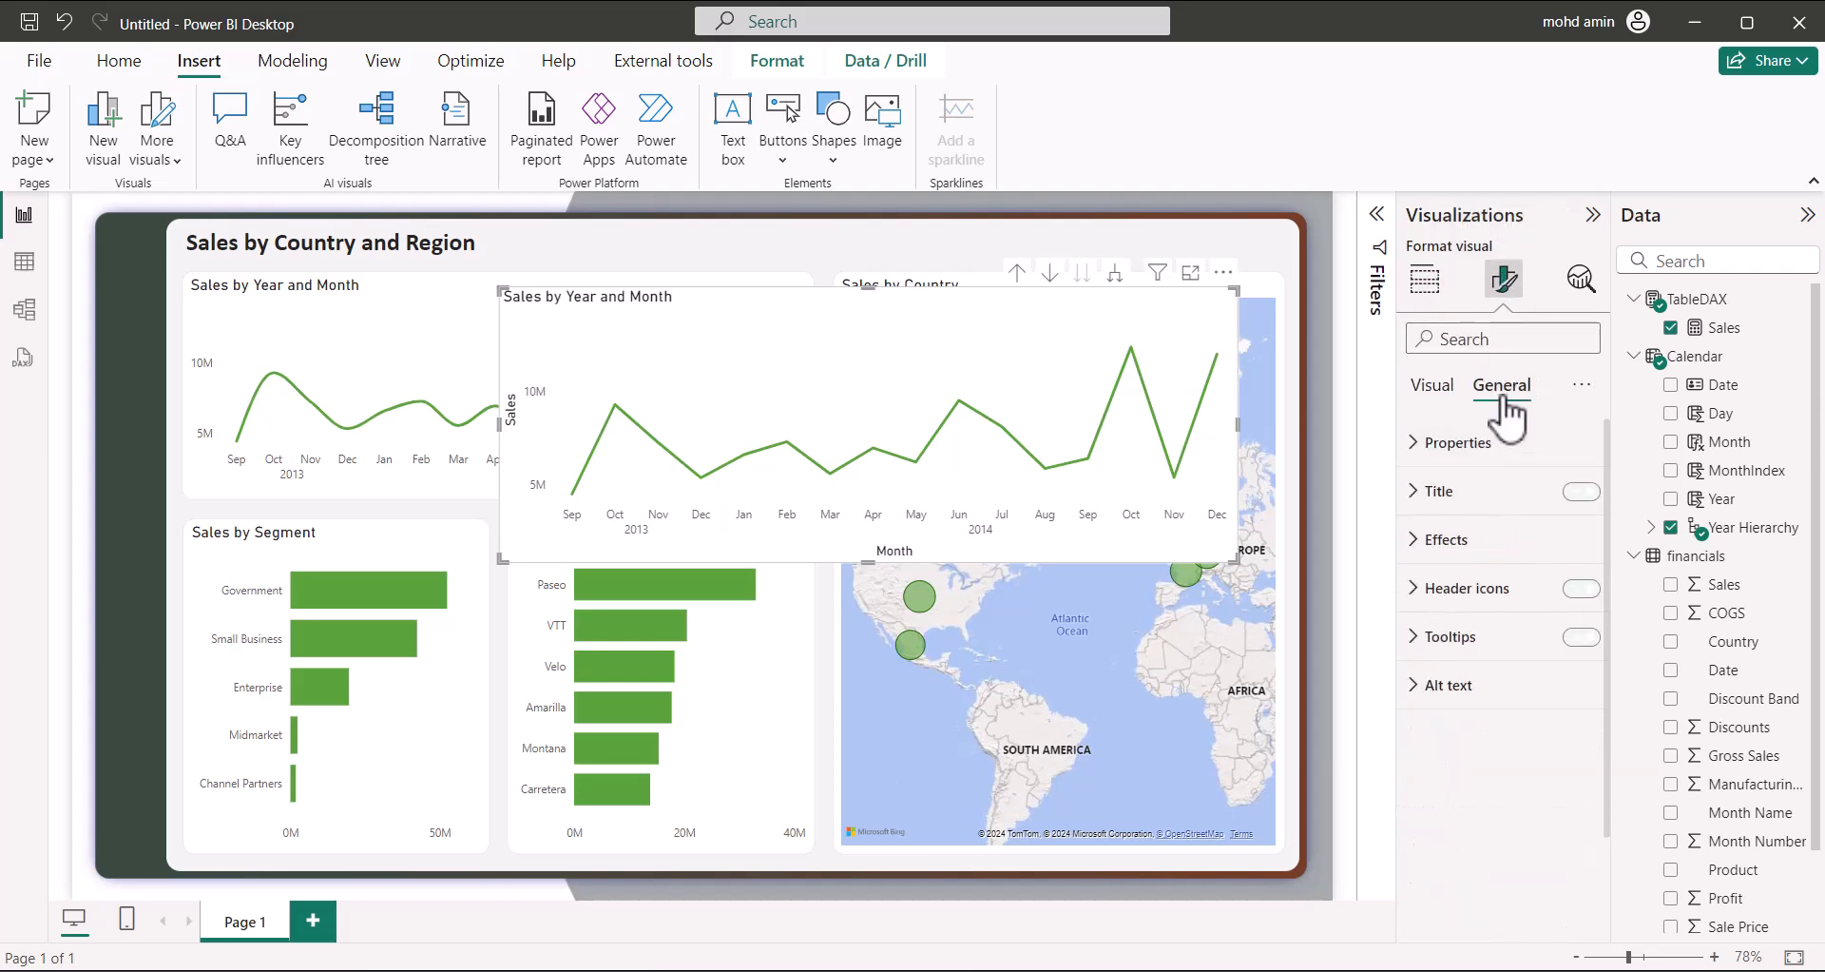
pyautogui.click(1443, 536)
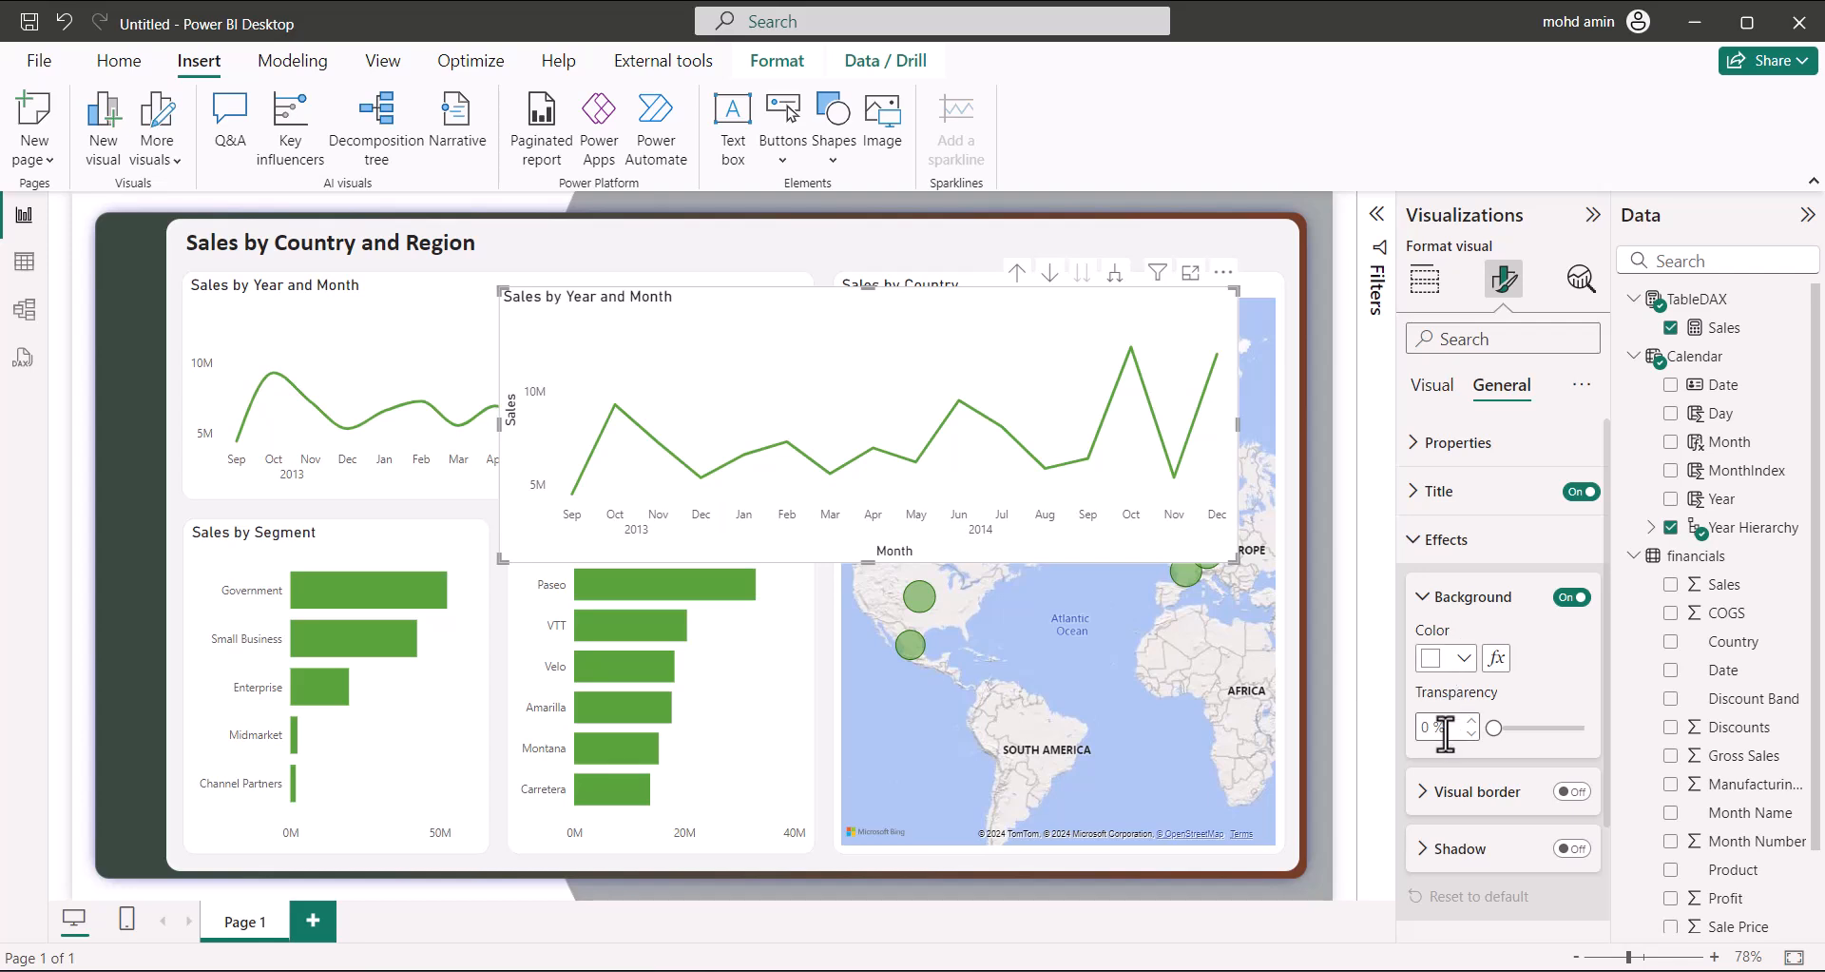
pyautogui.click(1440, 797)
pyautogui.click(1566, 792)
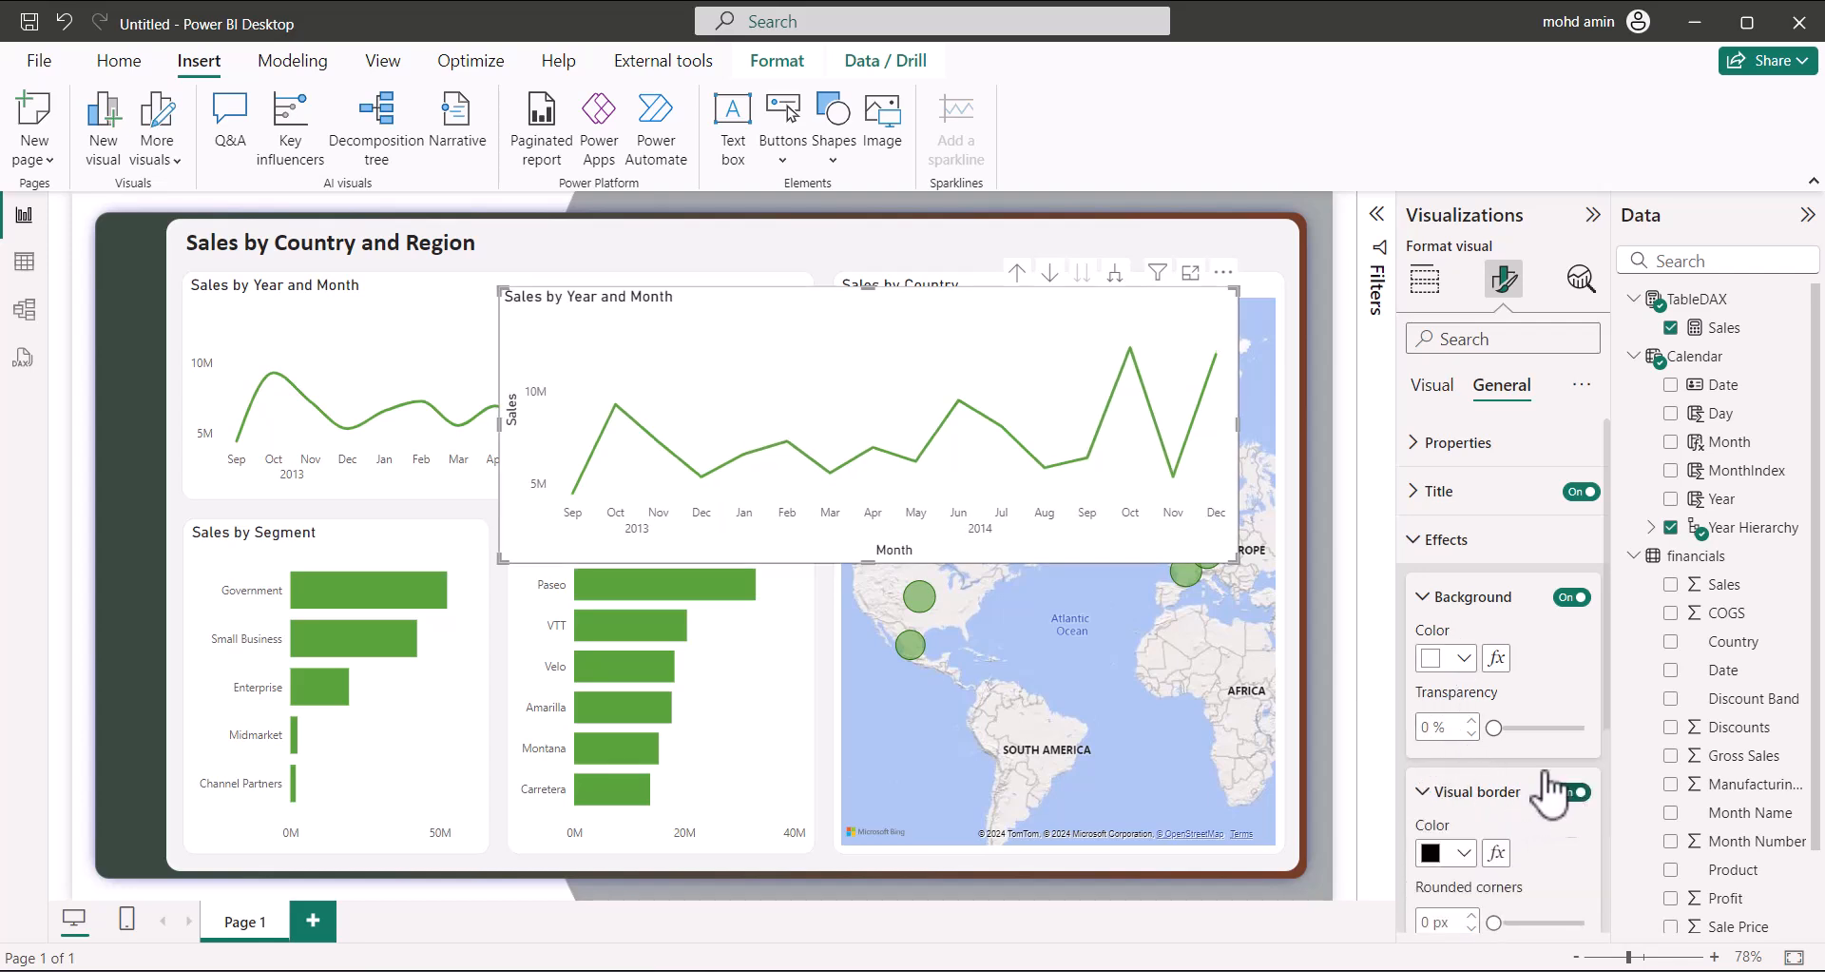
pyautogui.click(963, 253)
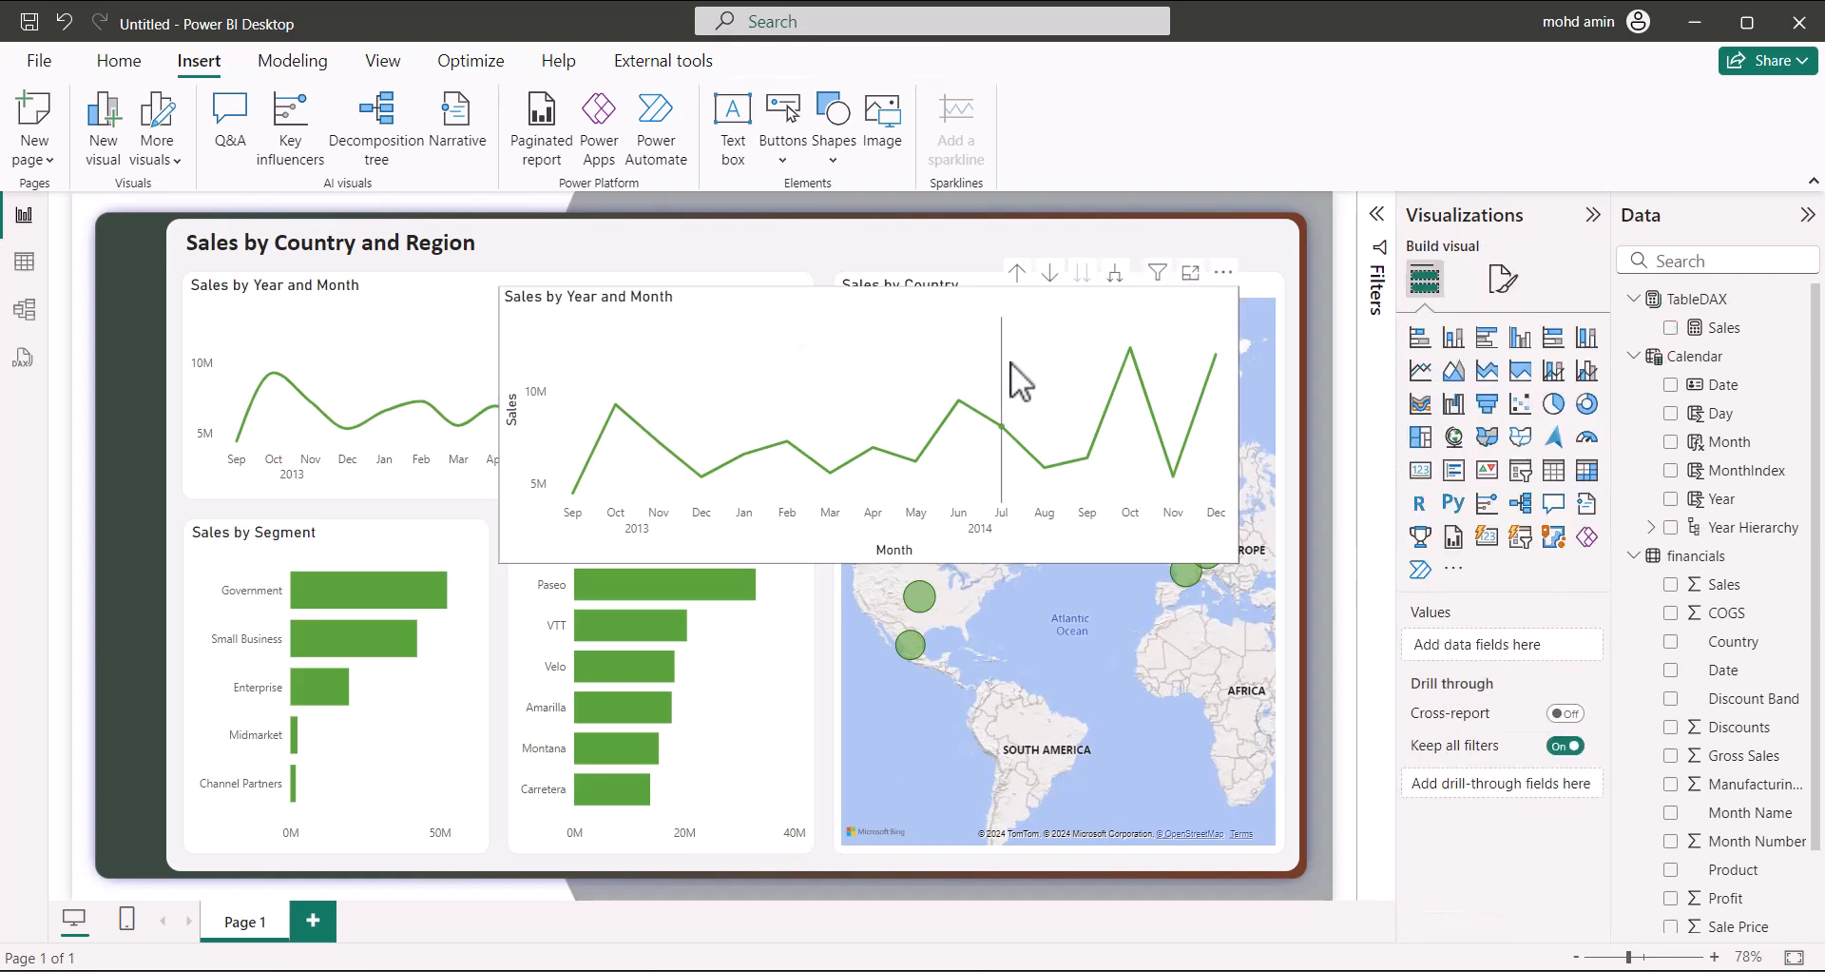
# Make the line chart's border light gray #E6E6E6 with 13 px rounded corners
pyautogui.click(1215, 299)
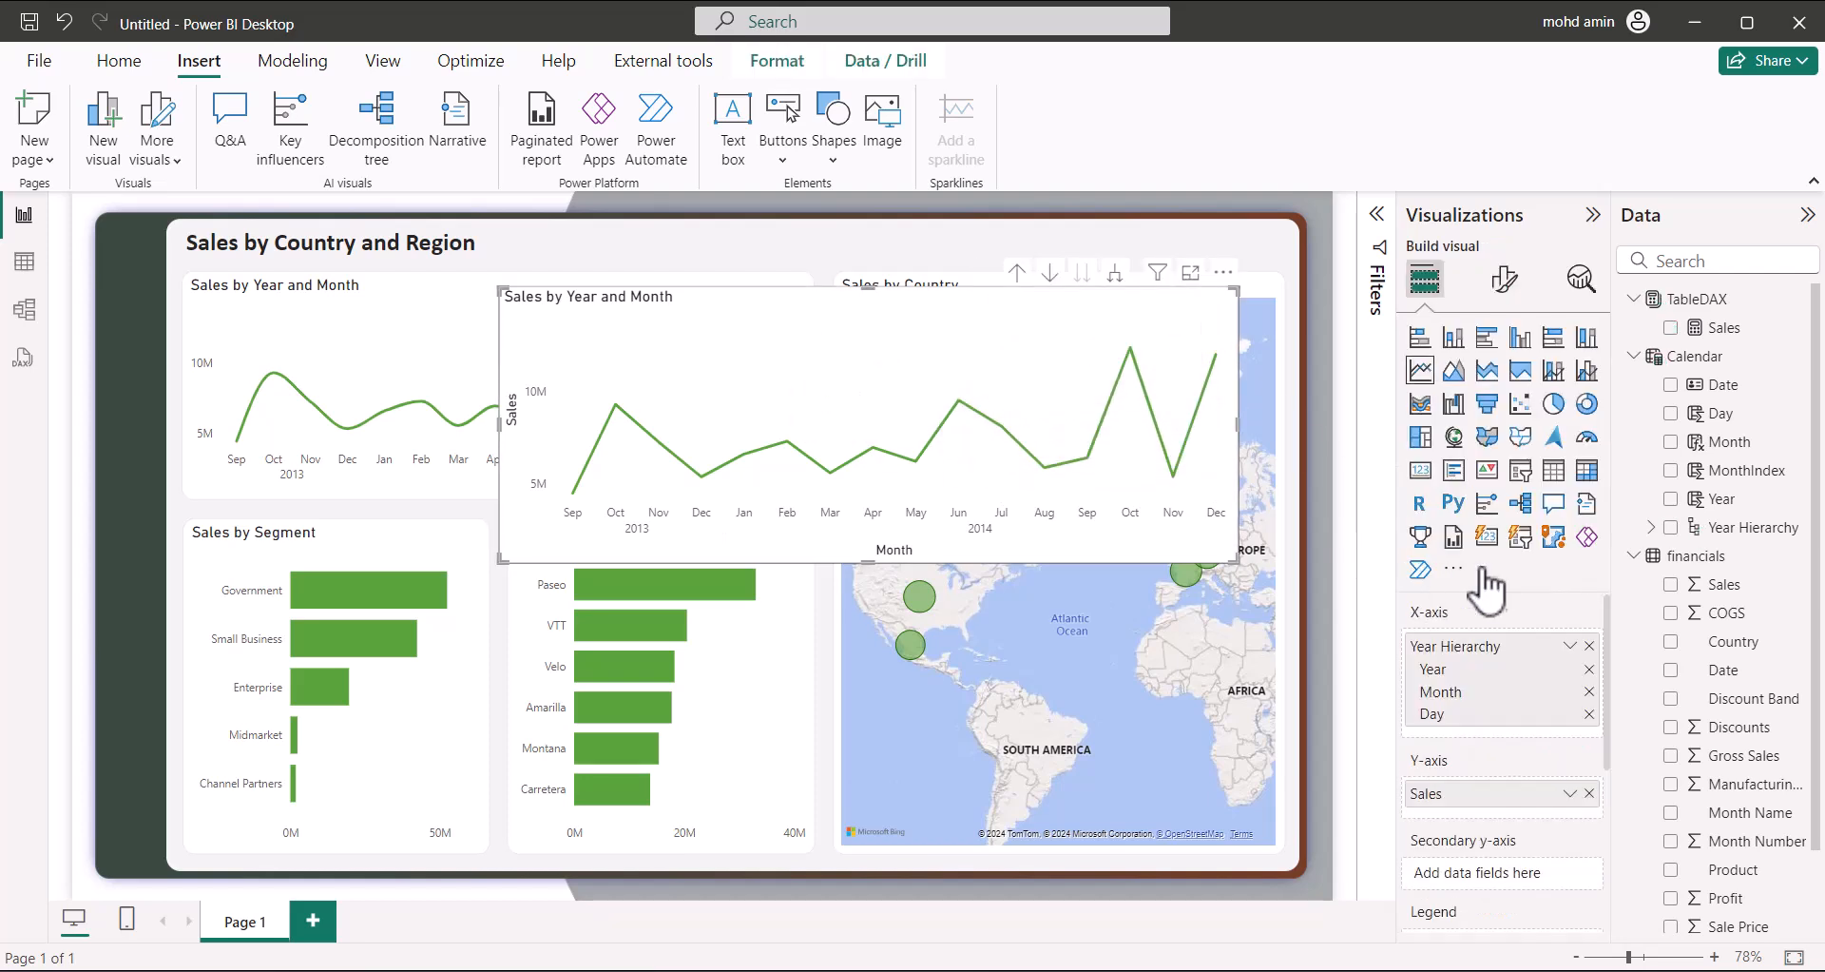
pyautogui.click(1504, 279)
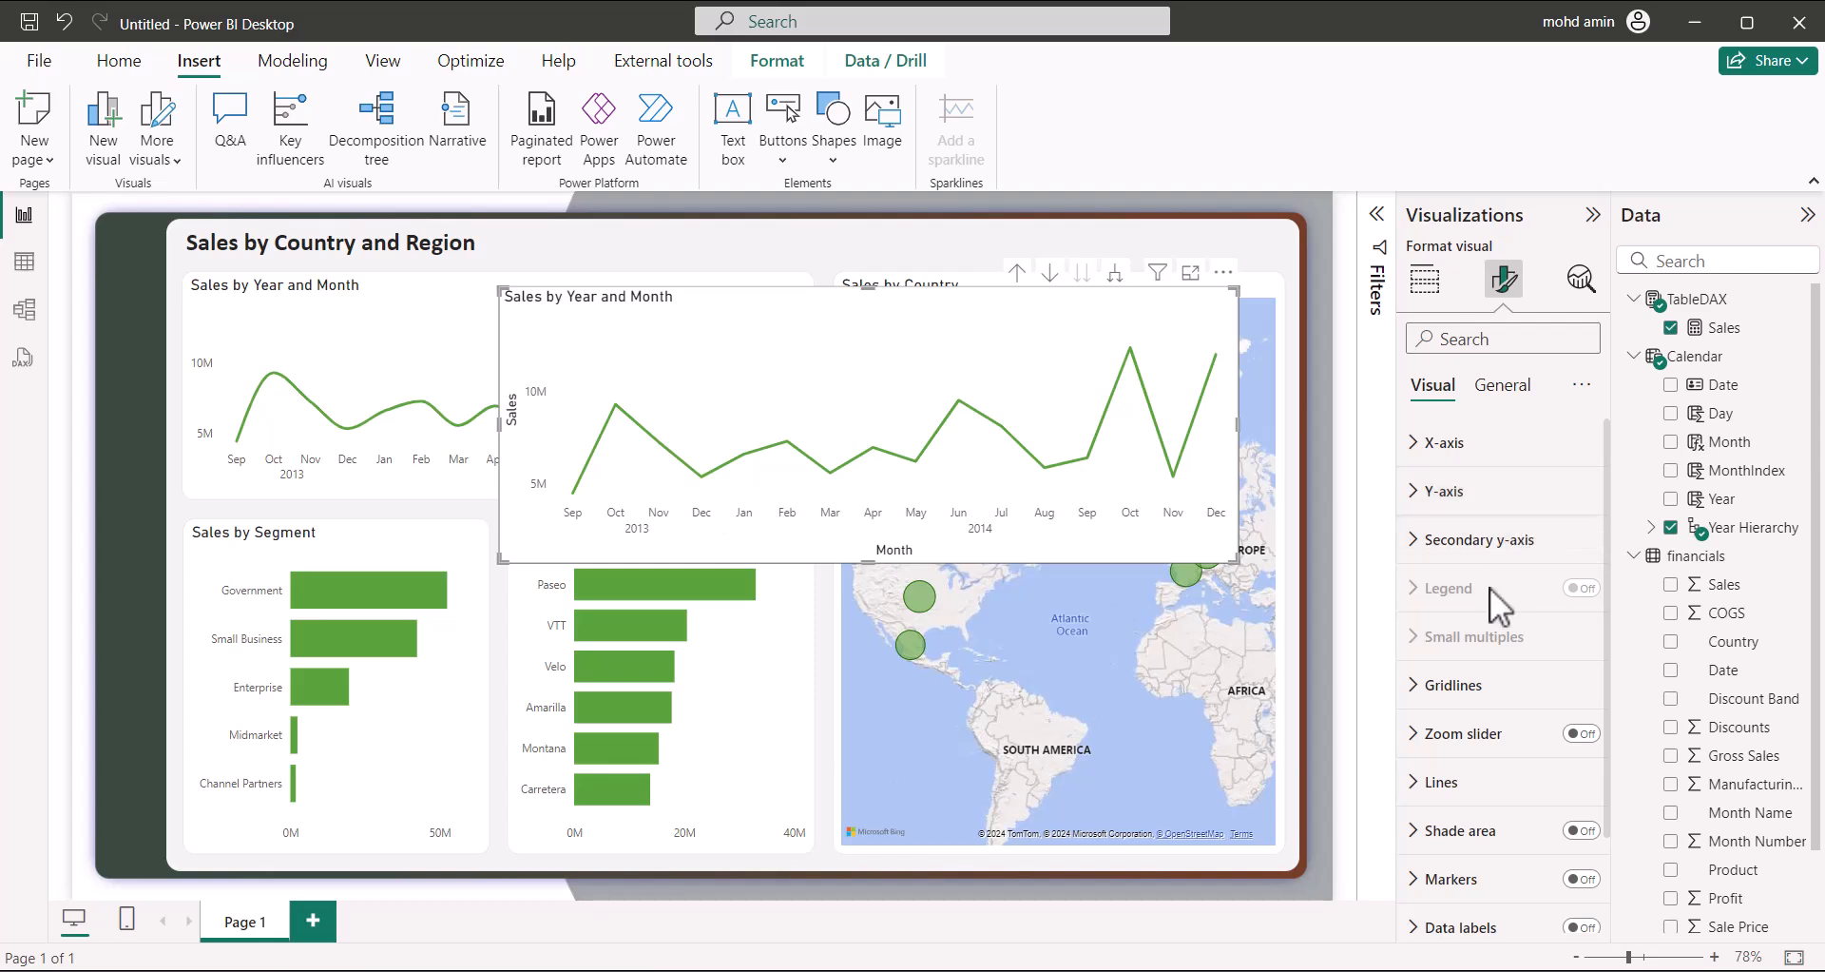
pyautogui.click(1502, 385)
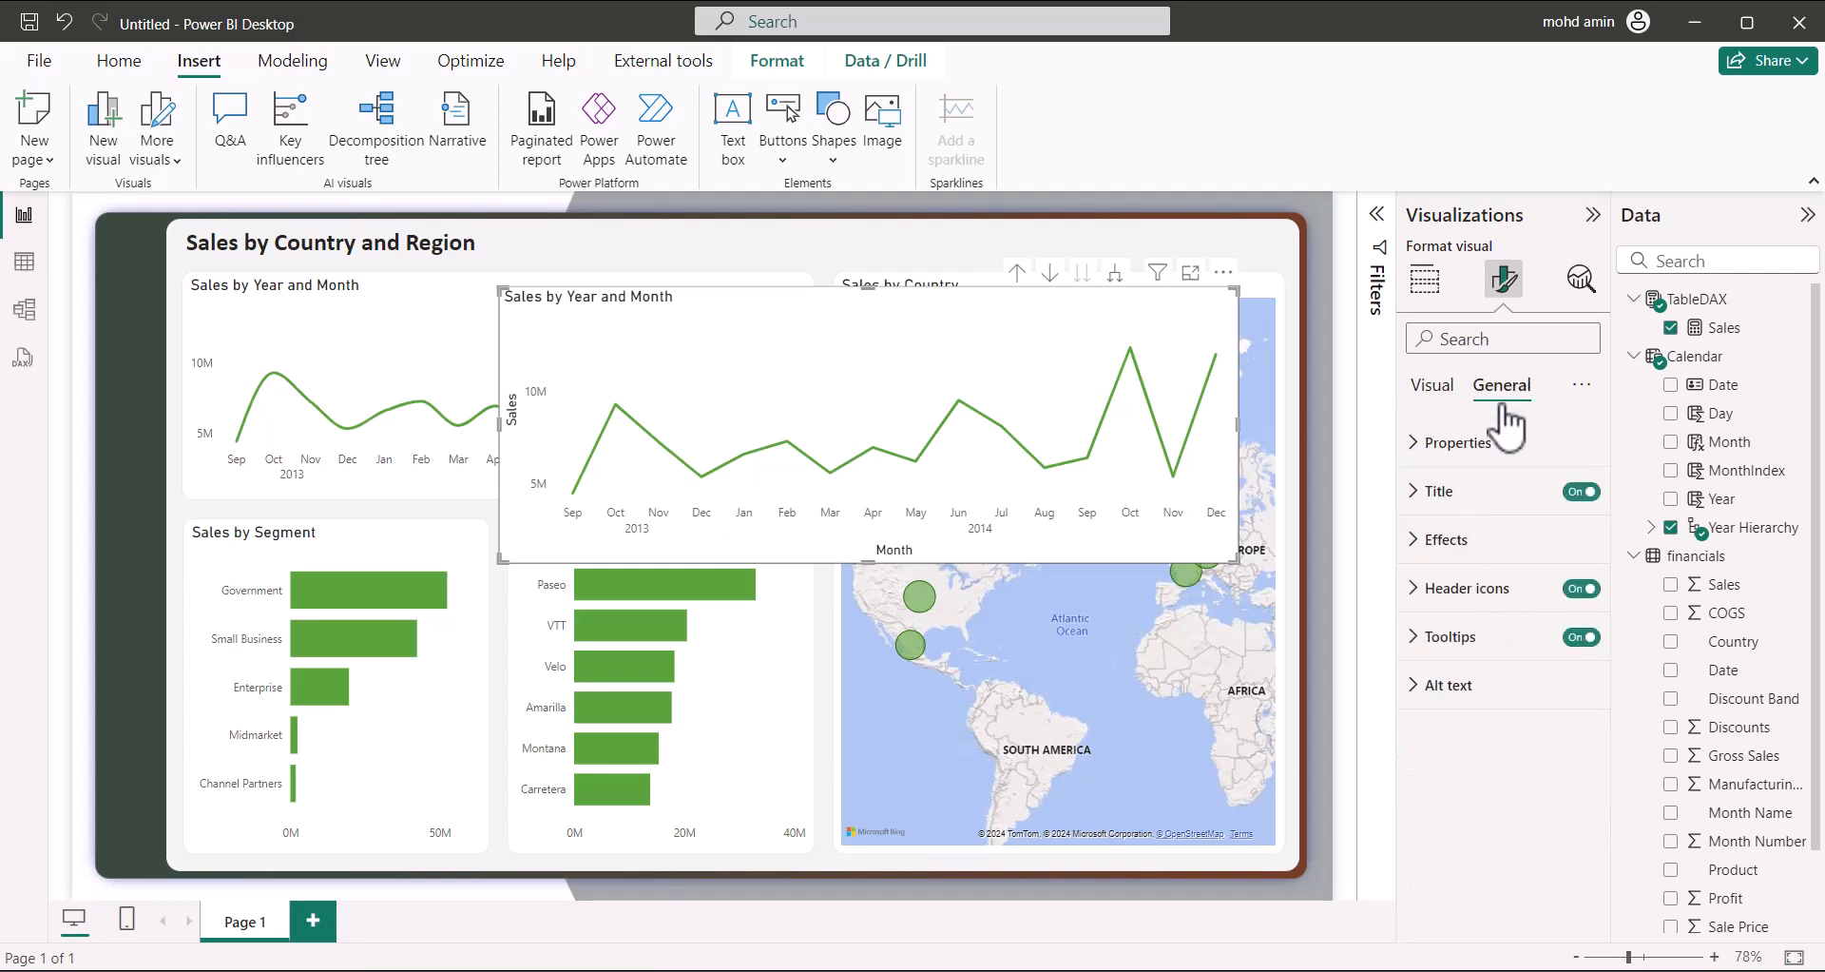
pyautogui.click(1431, 539)
pyautogui.click(1426, 792)
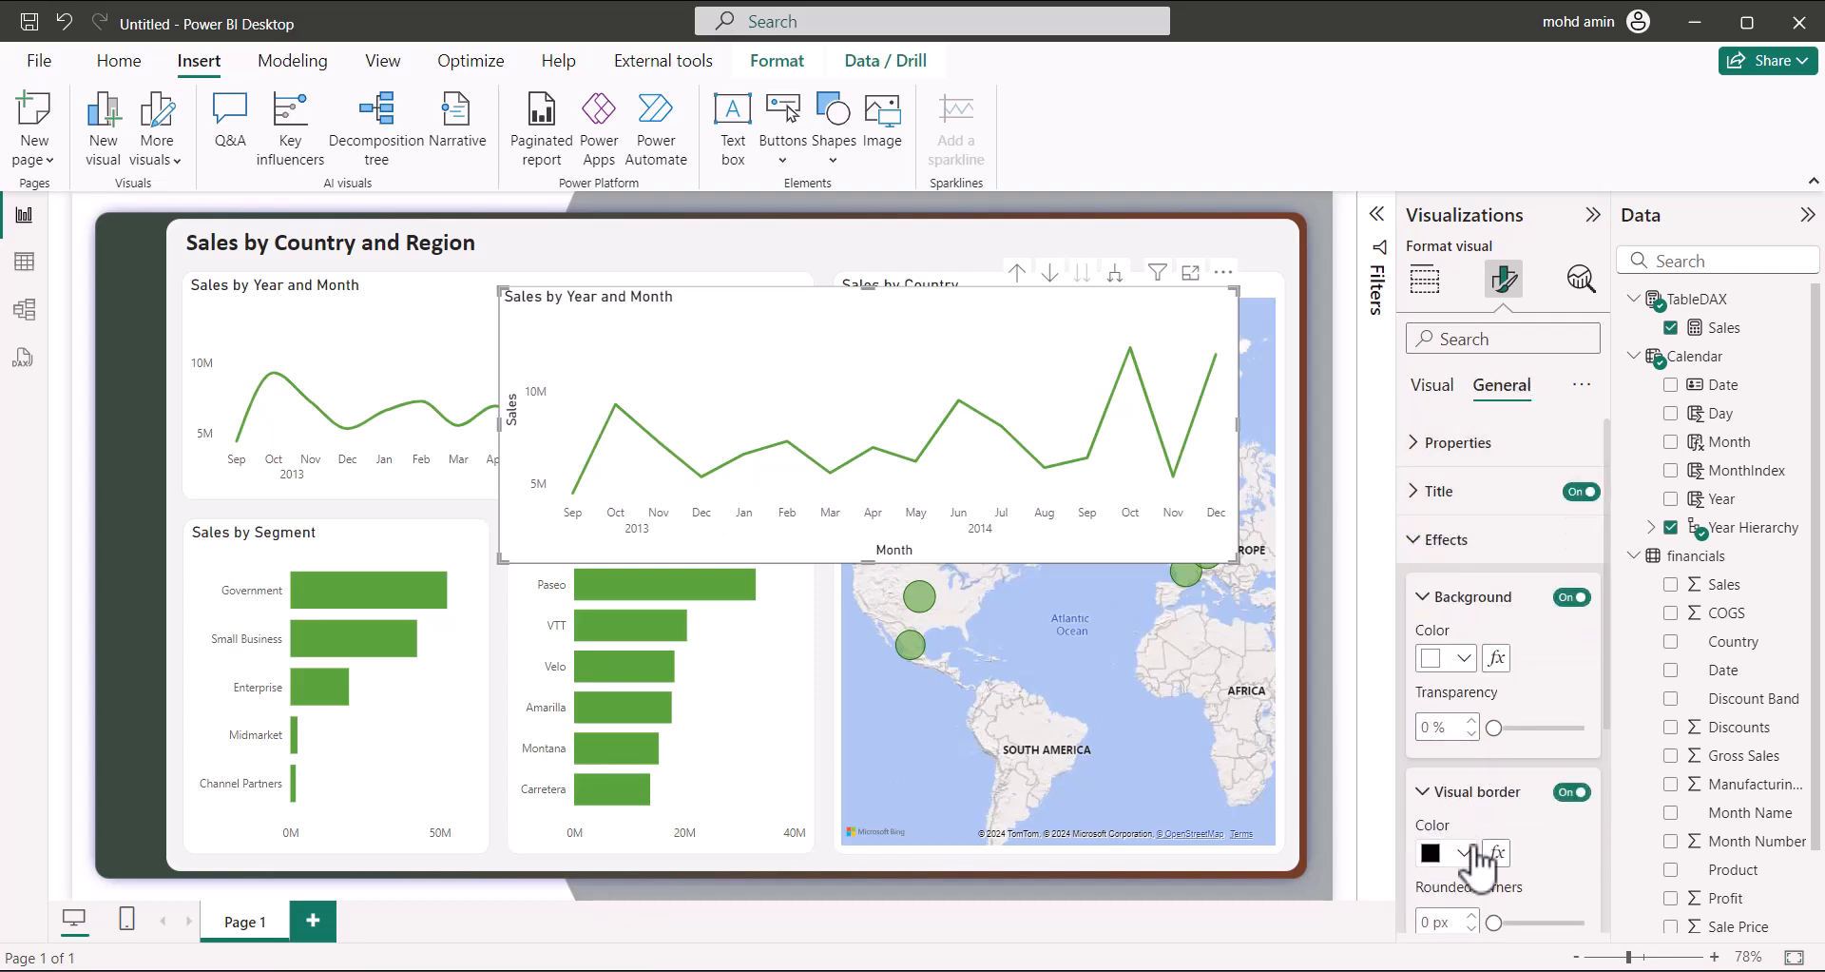
pyautogui.scroll(-3, 1462, 767)
pyautogui.click(1452, 626)
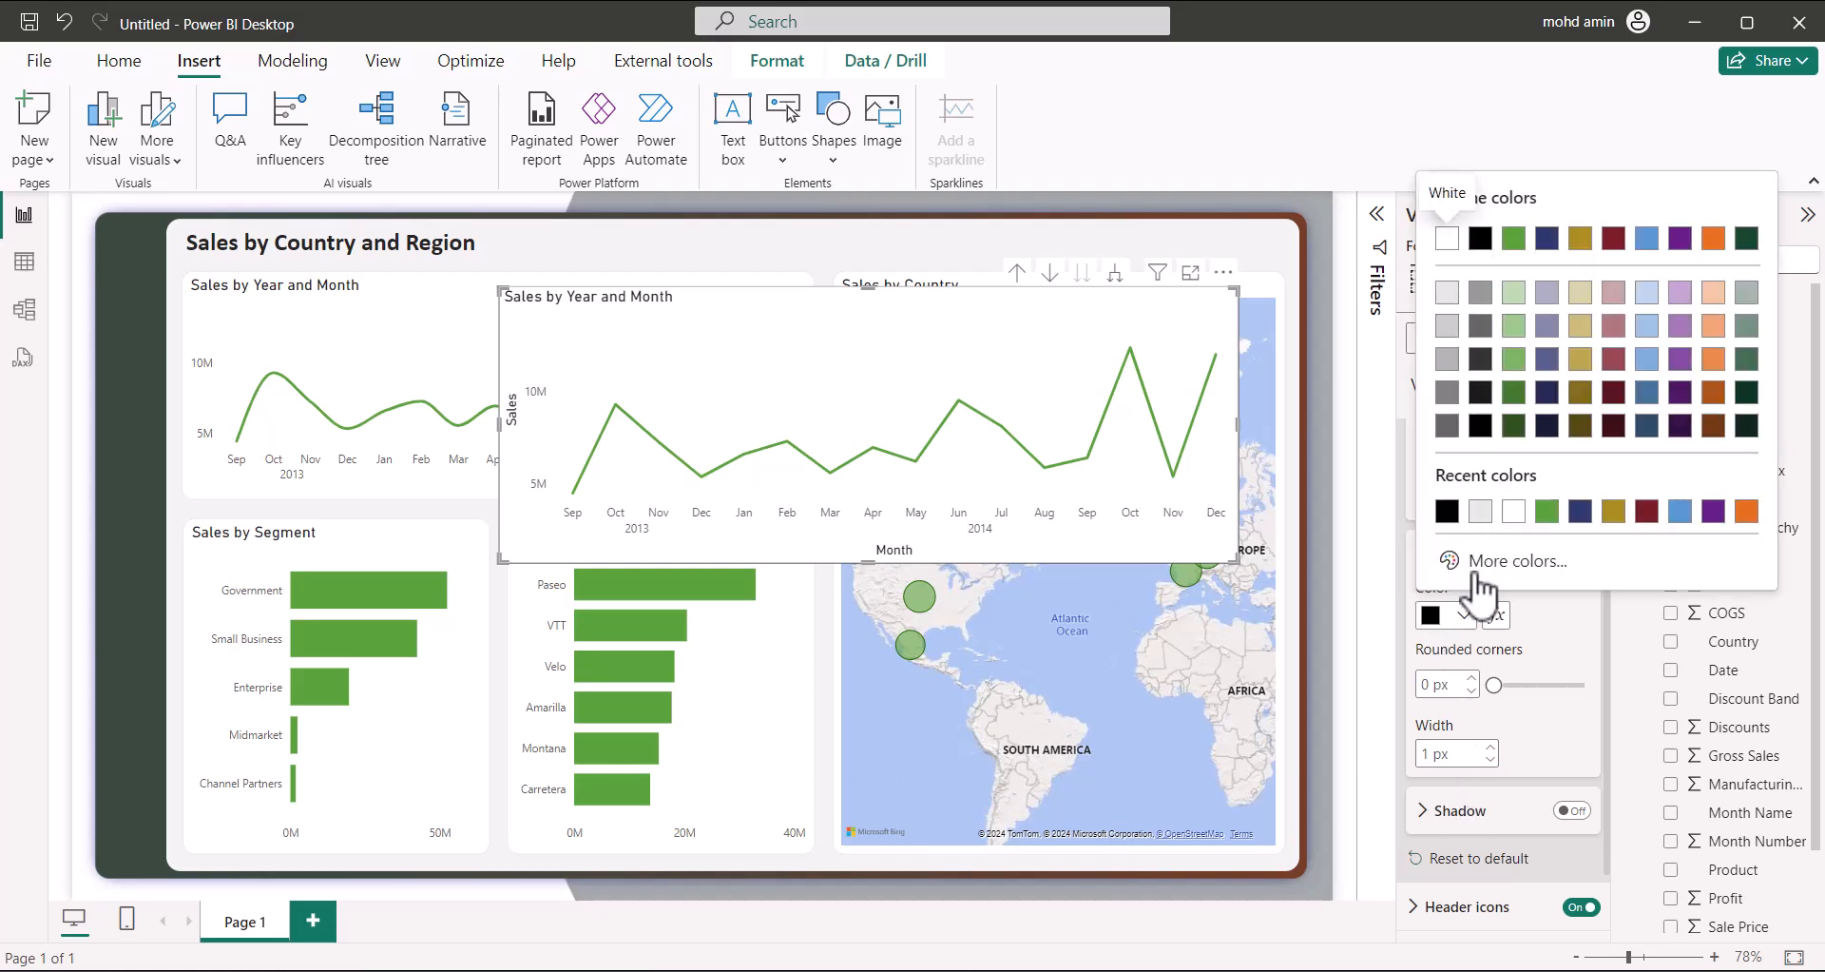
pyautogui.click(1497, 561)
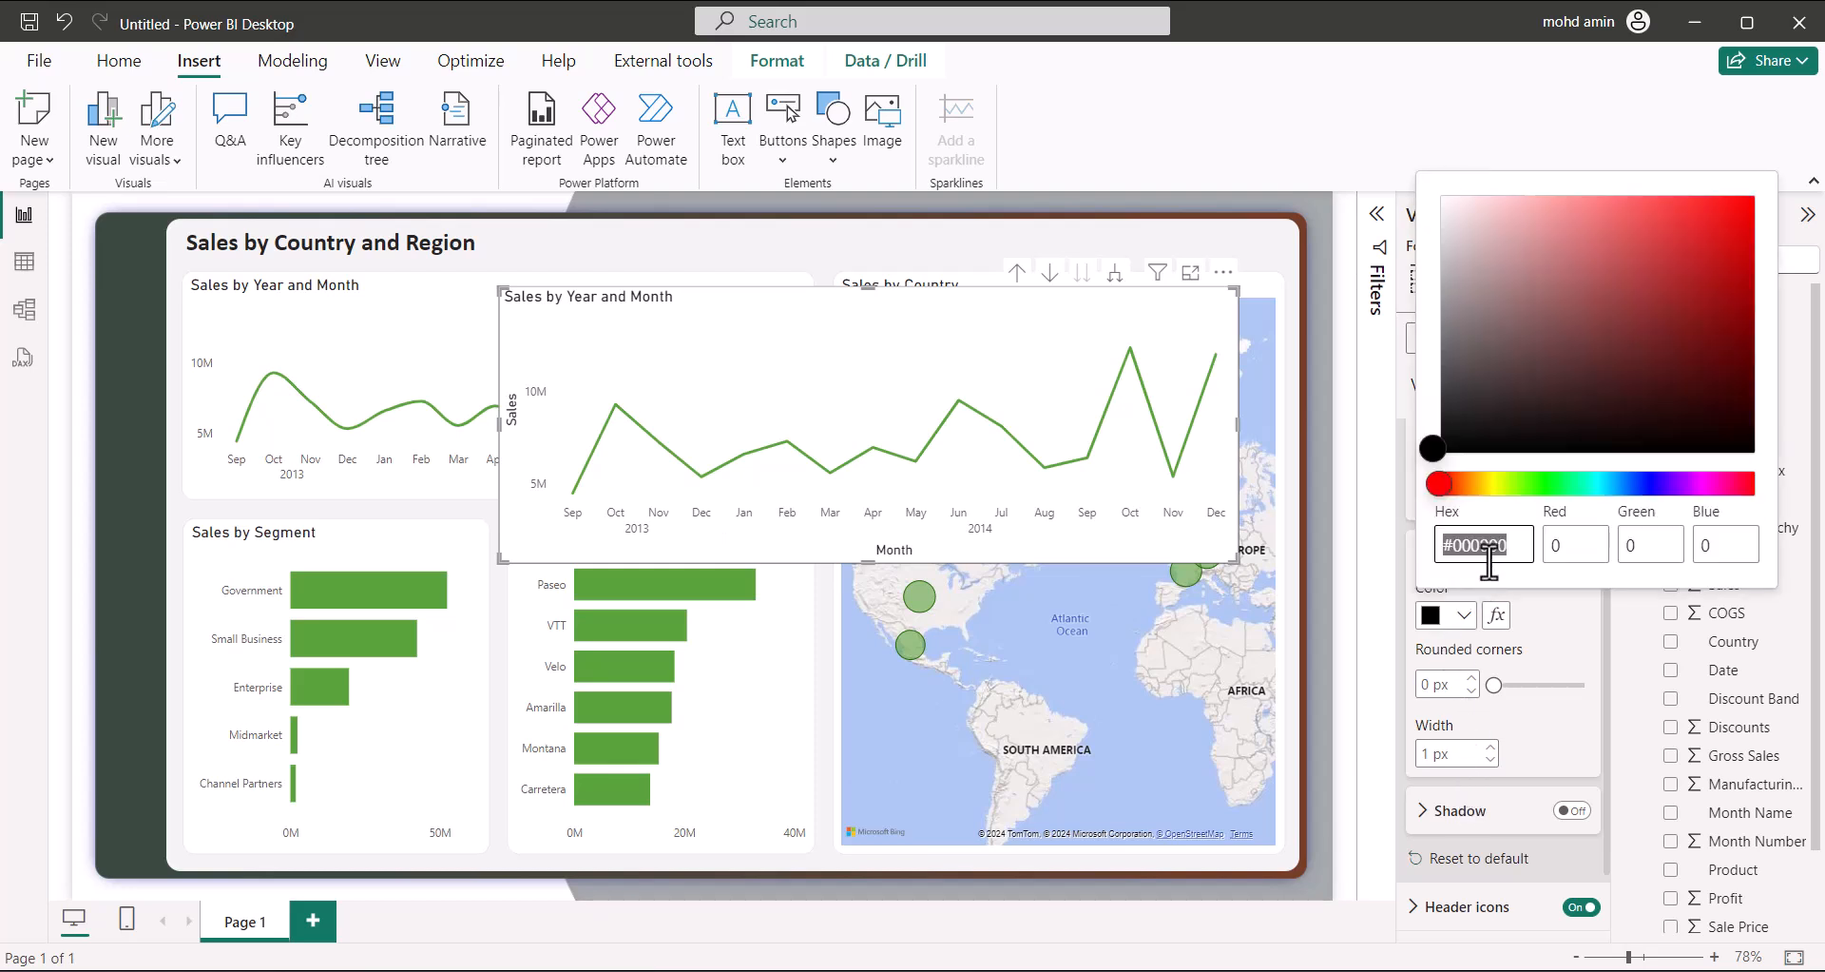
pyautogui.write('e6e6e6')
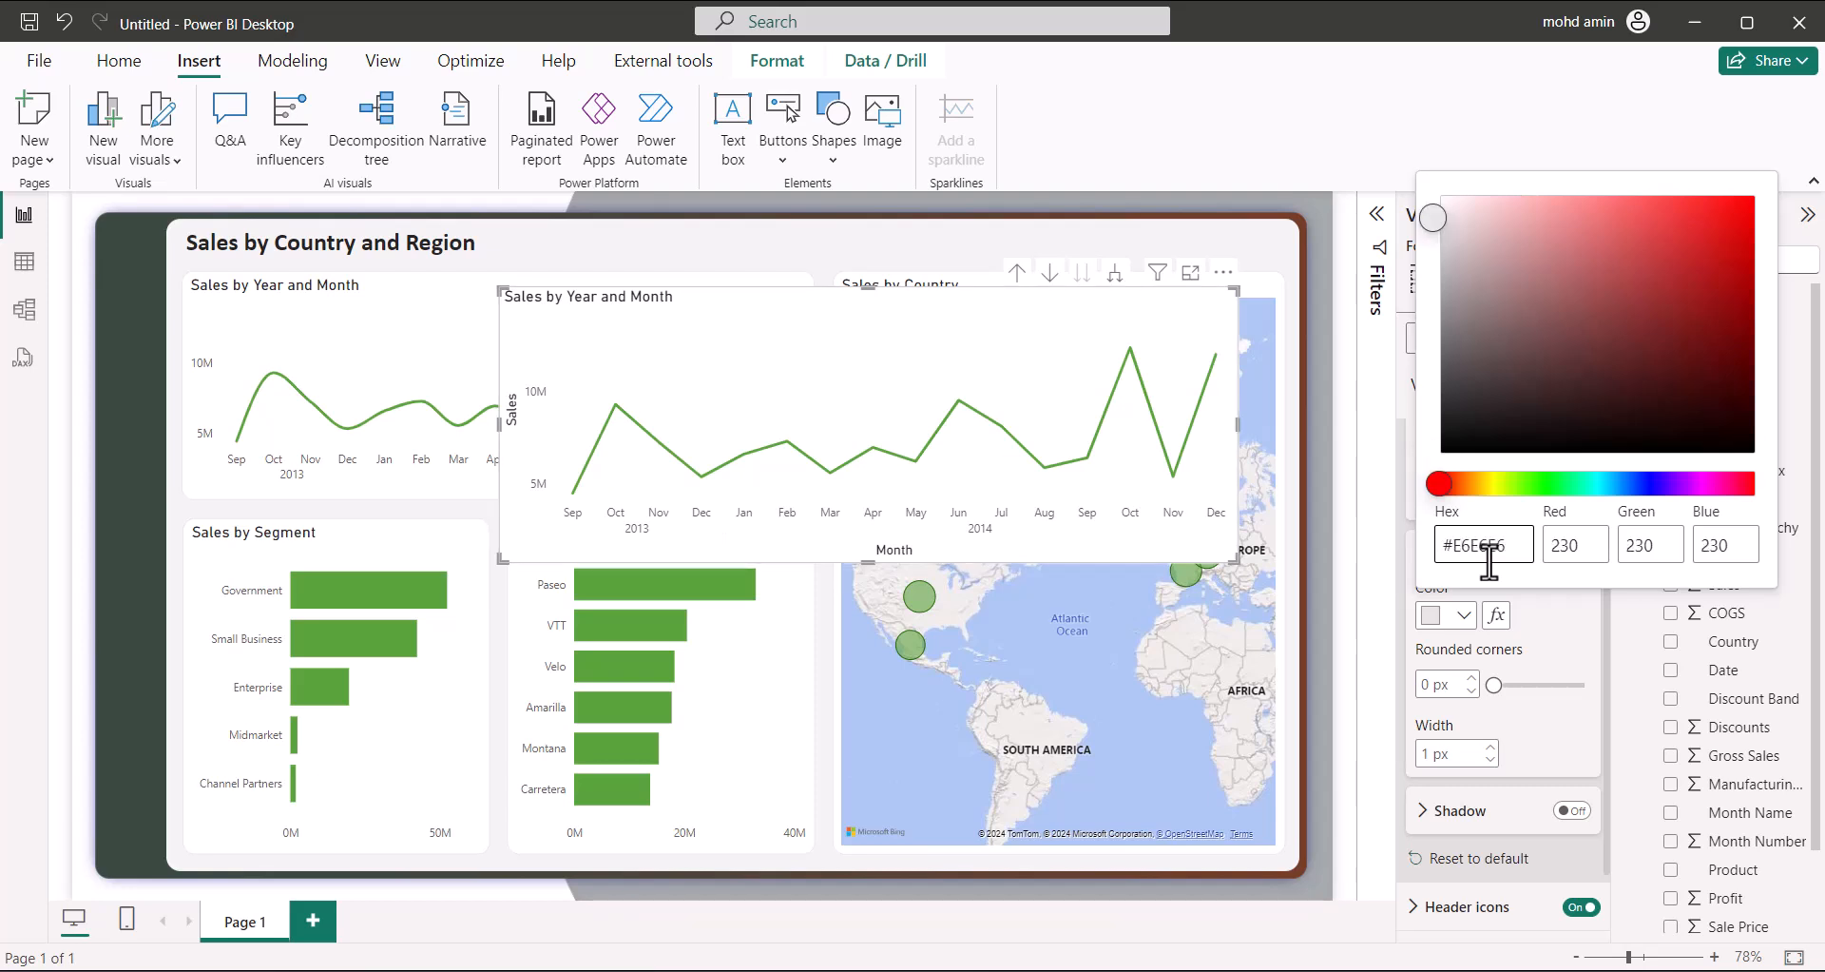
pyautogui.click(1538, 734)
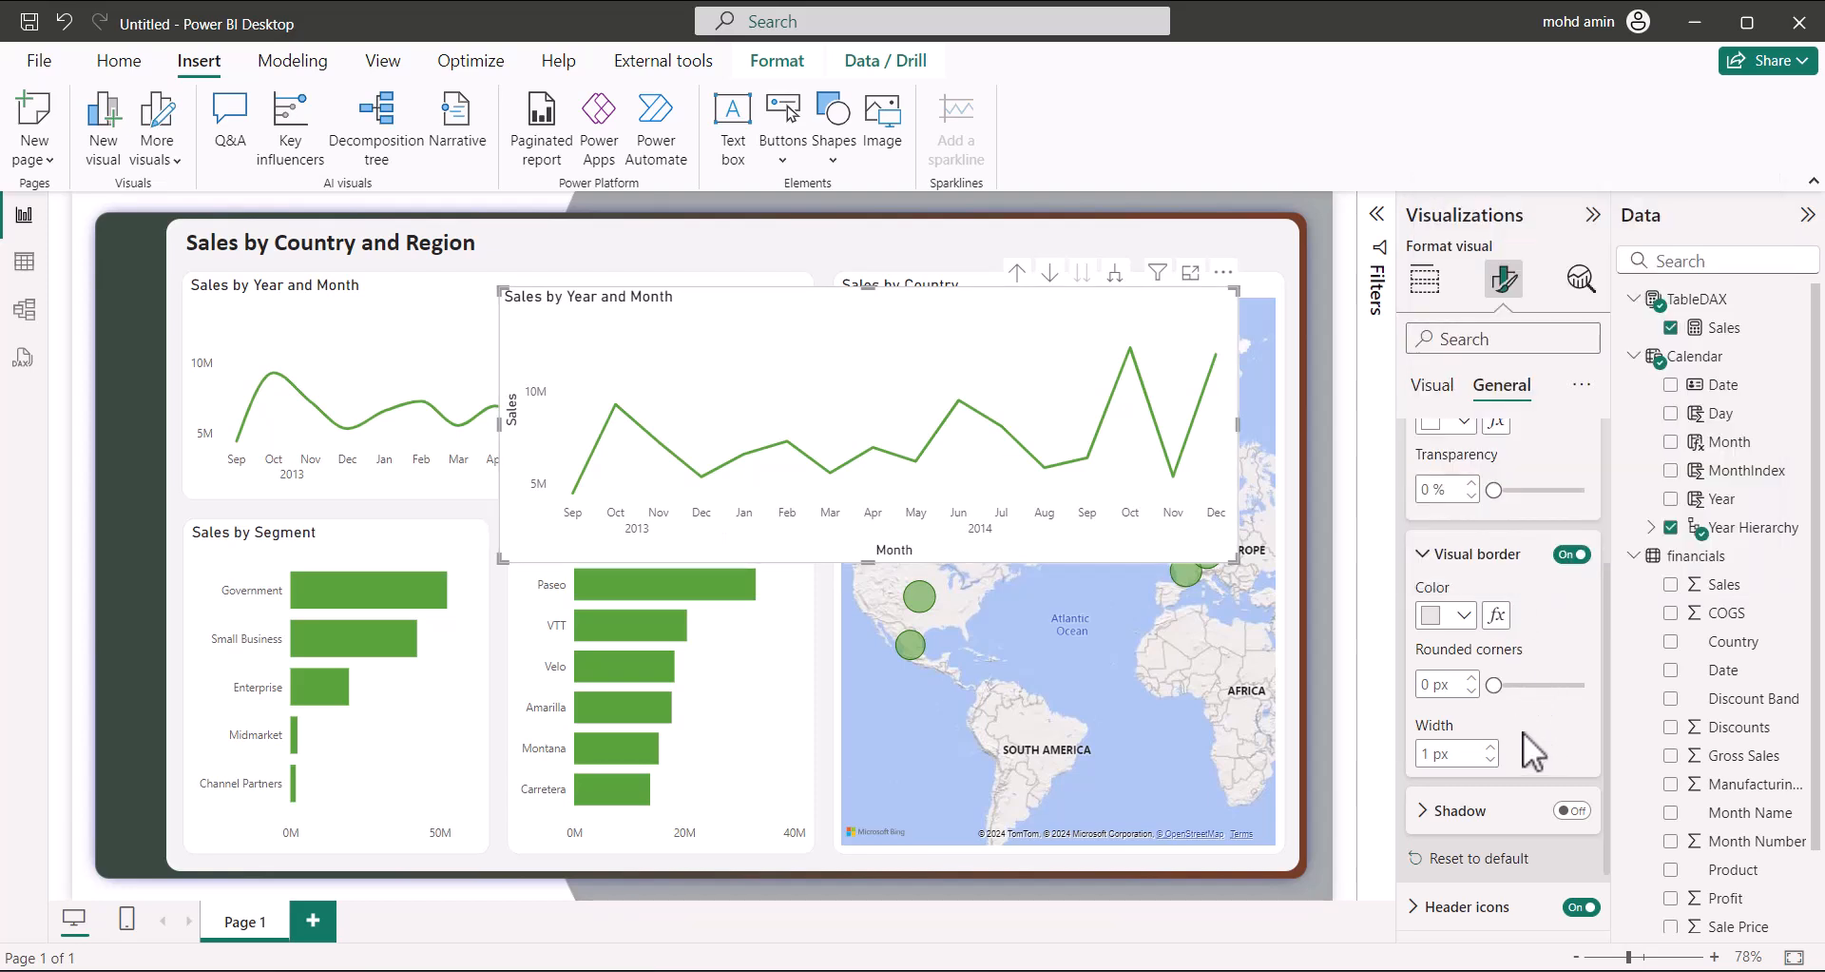
pyautogui.click(1447, 681)
pyautogui.write('13')
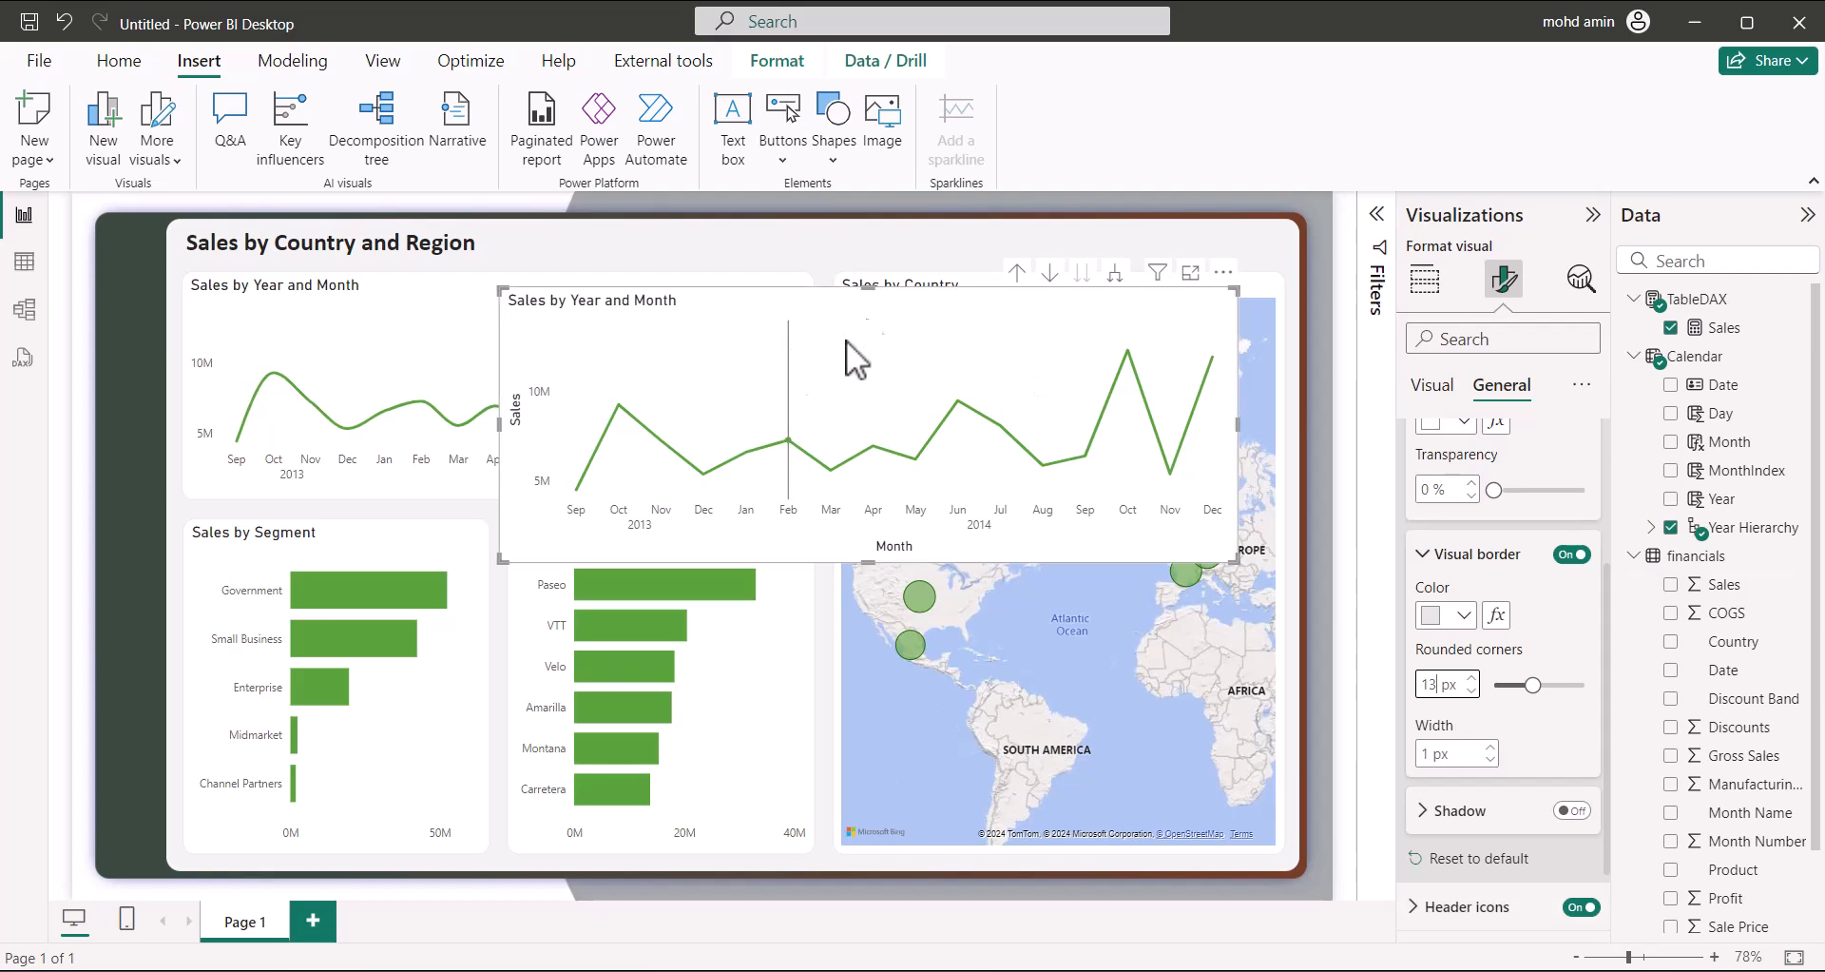
pyautogui.click(947, 245)
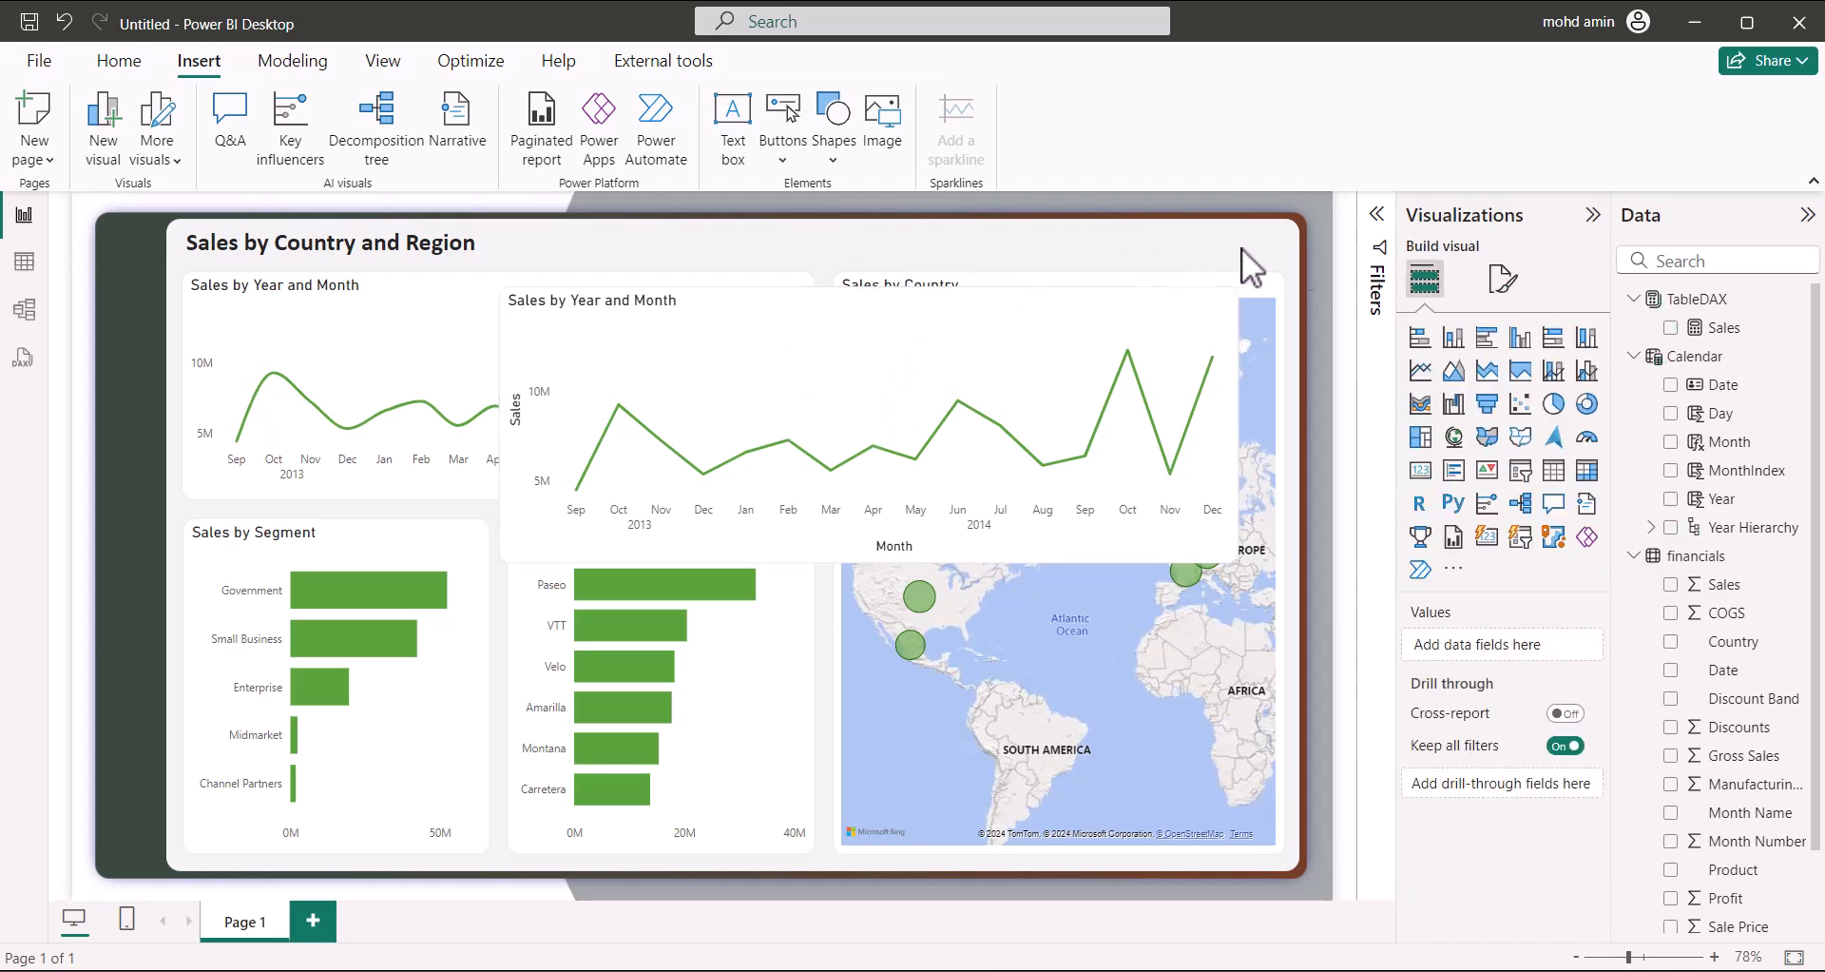
# Set the page canvas Type to Custom with height 768 px and width 1366 px
pyautogui.click(1502, 278)
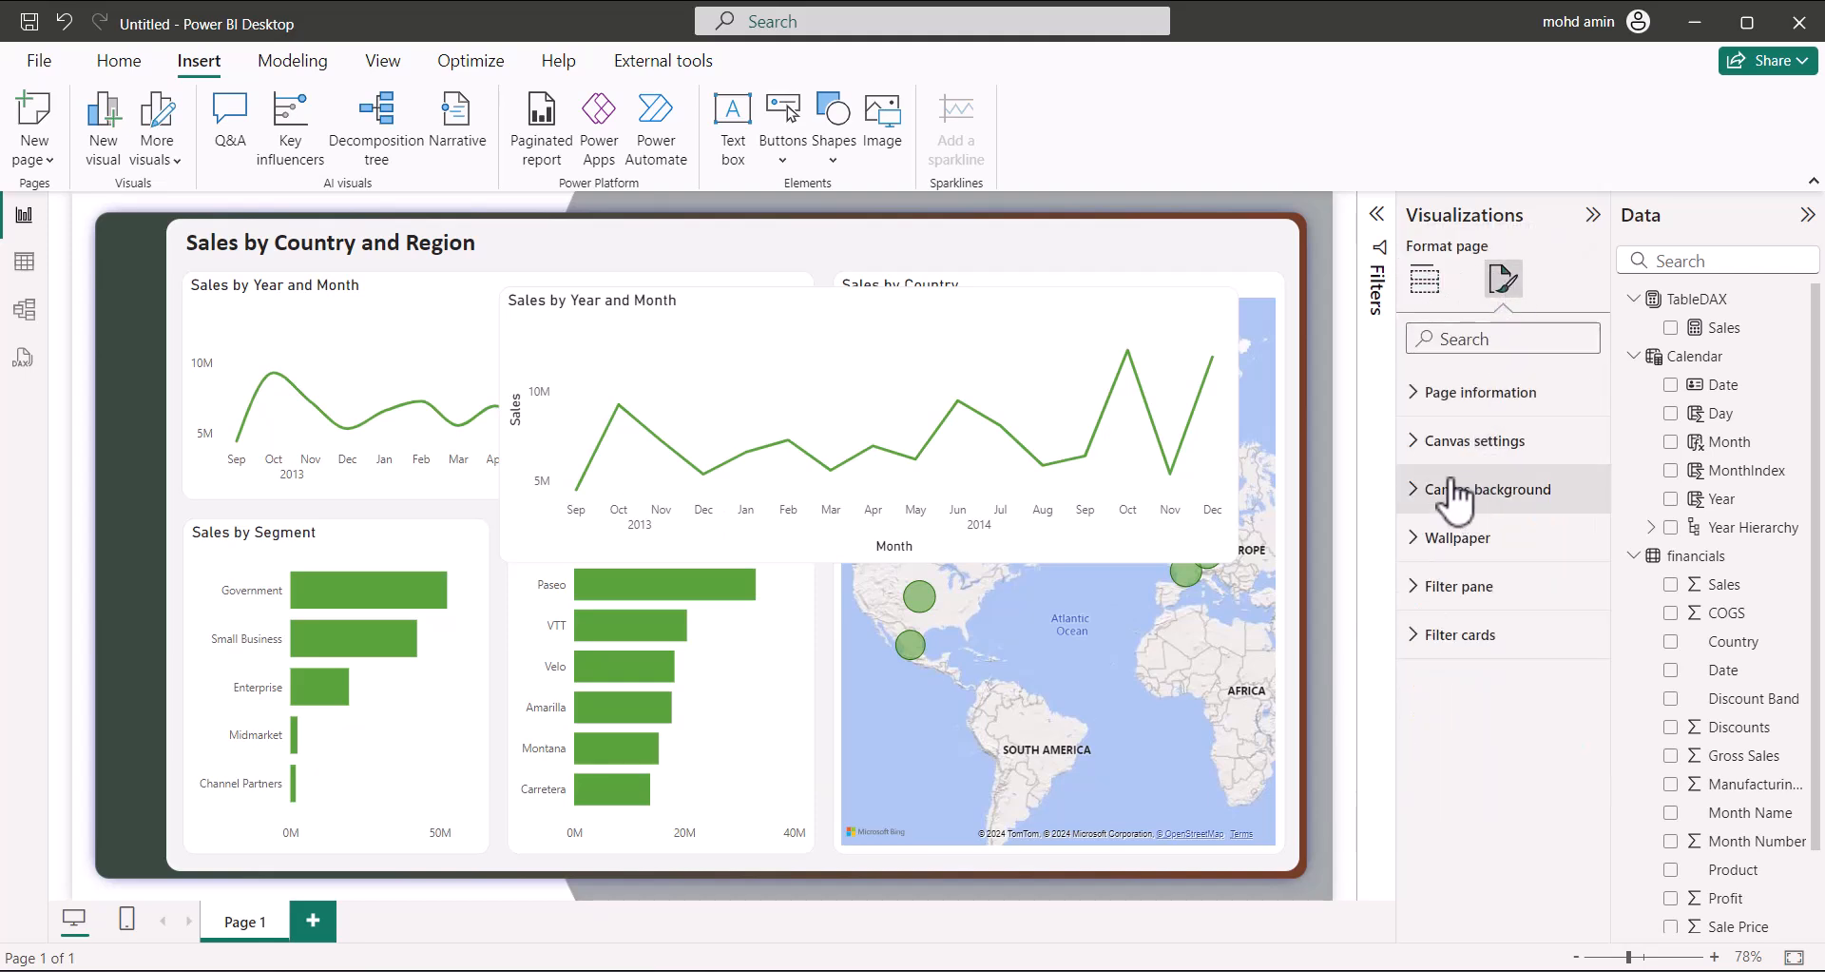
pyautogui.click(1416, 444)
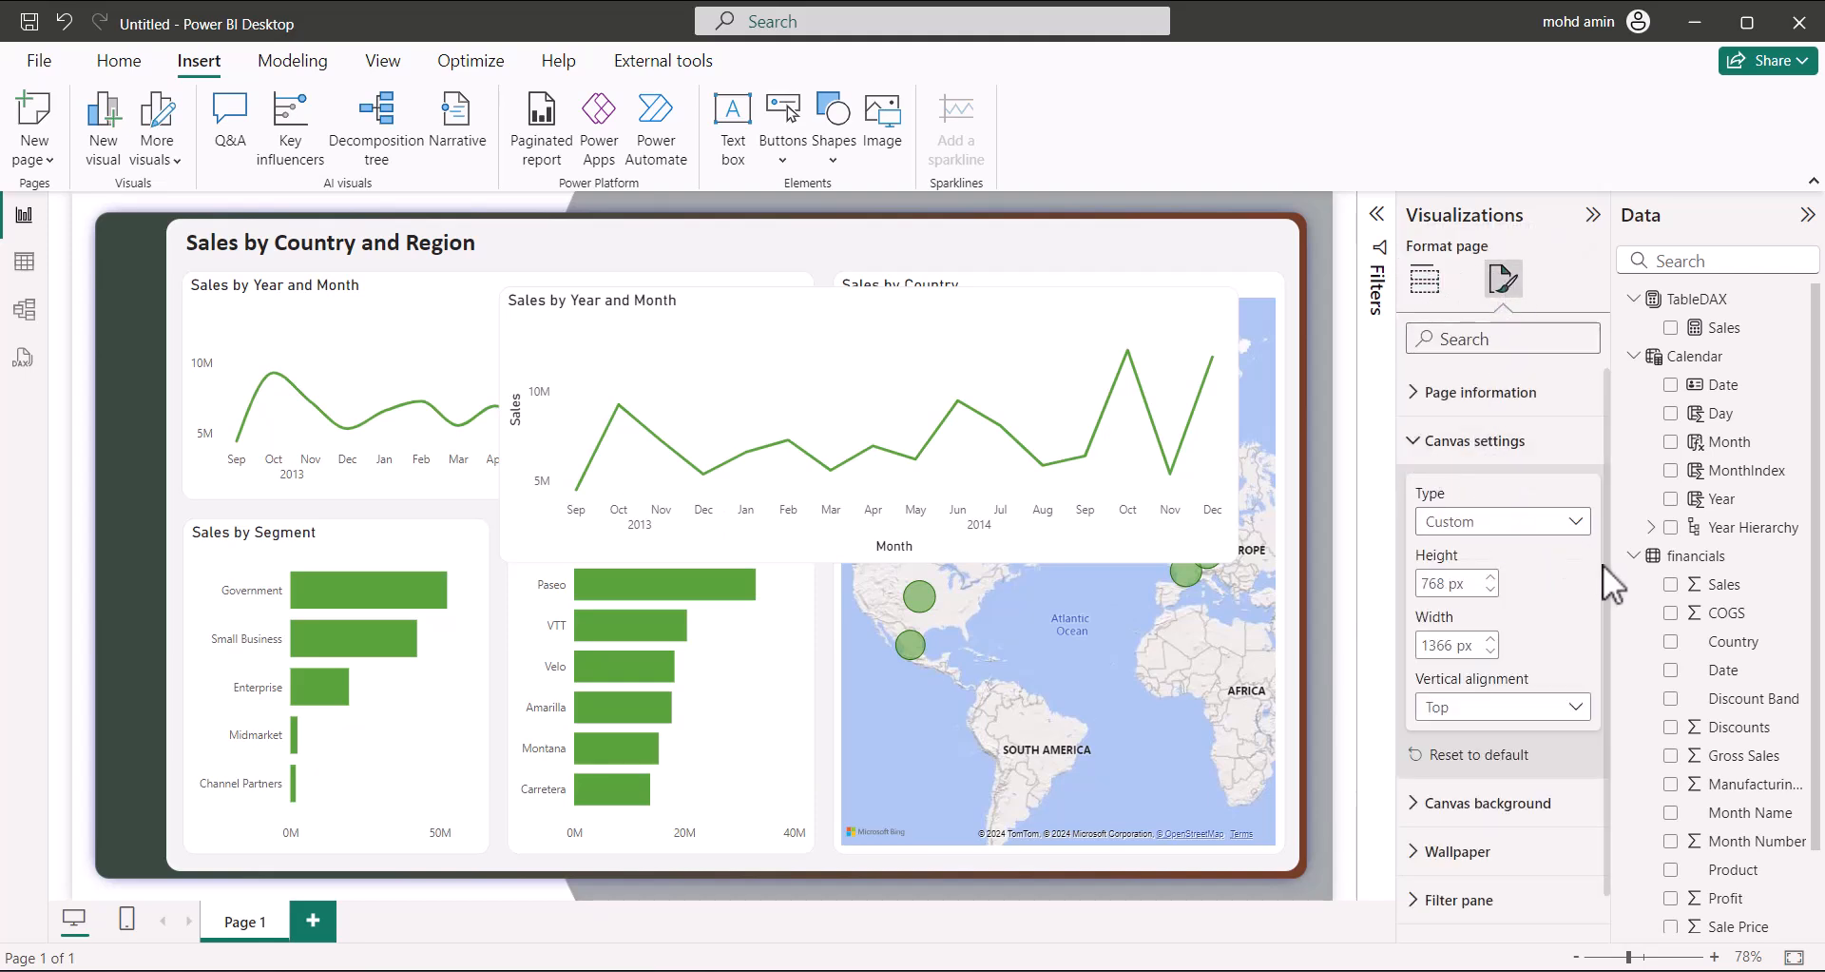
pyautogui.click(1521, 526)
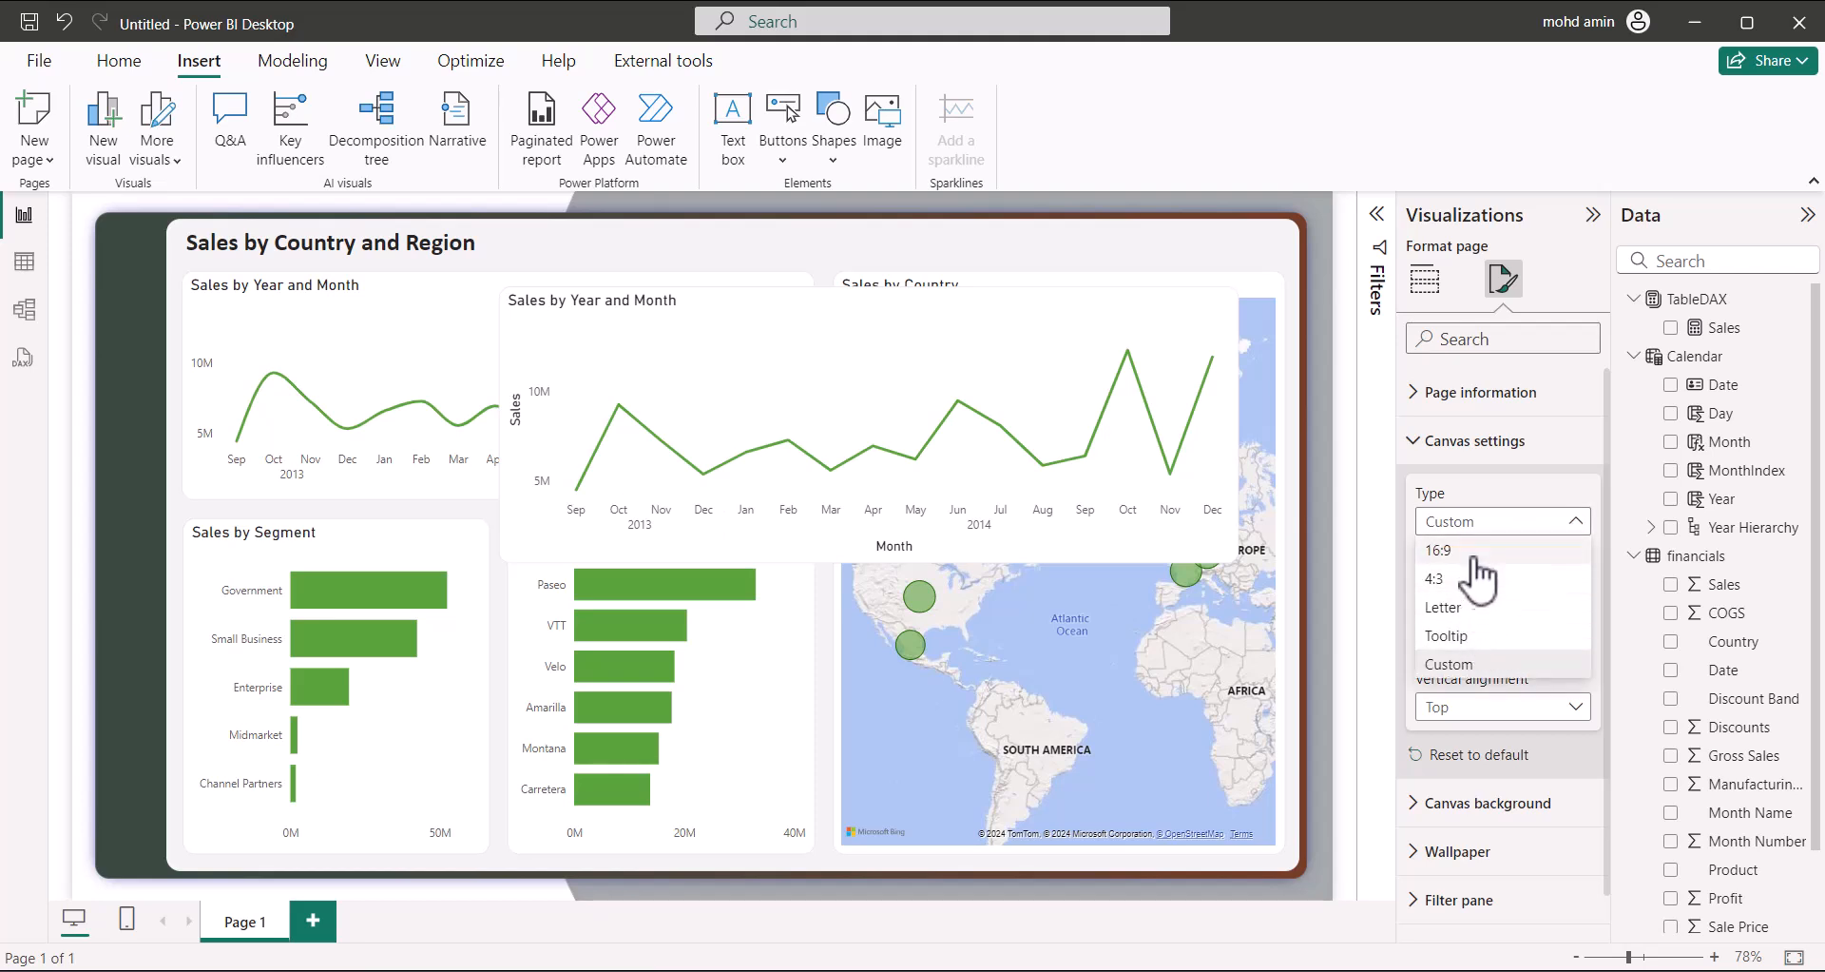
pyautogui.click(1479, 547)
pyautogui.click(1489, 540)
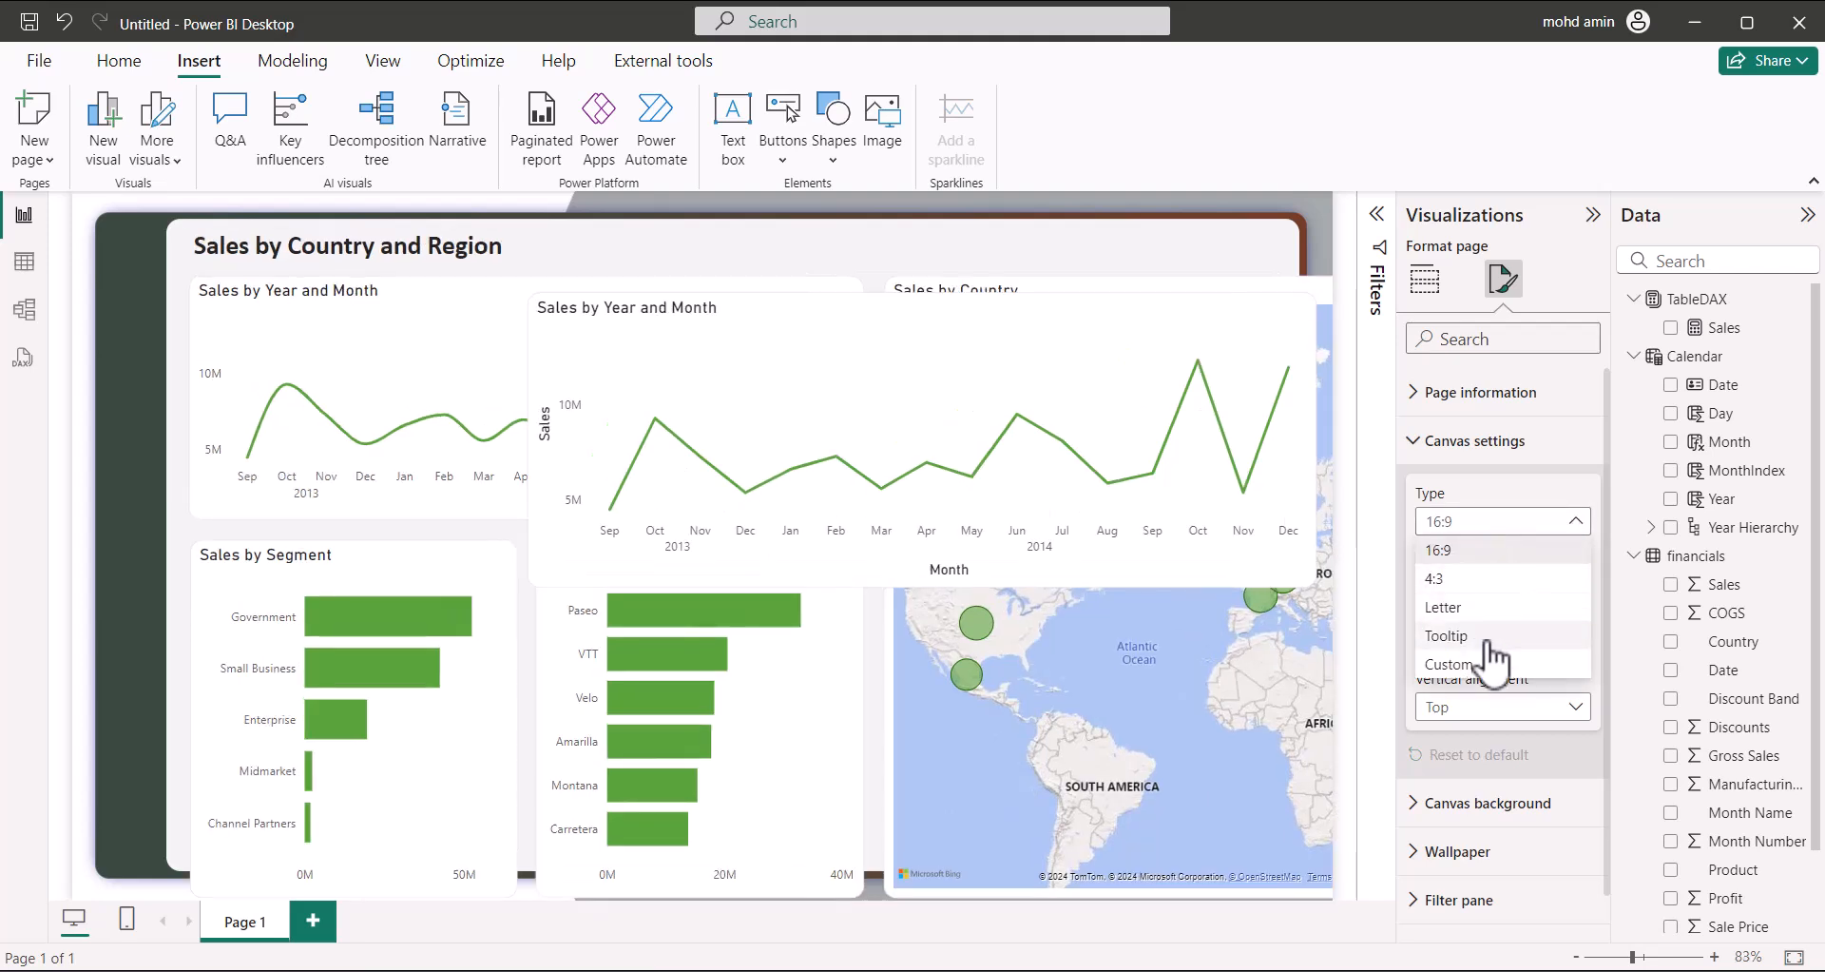
pyautogui.click(1464, 668)
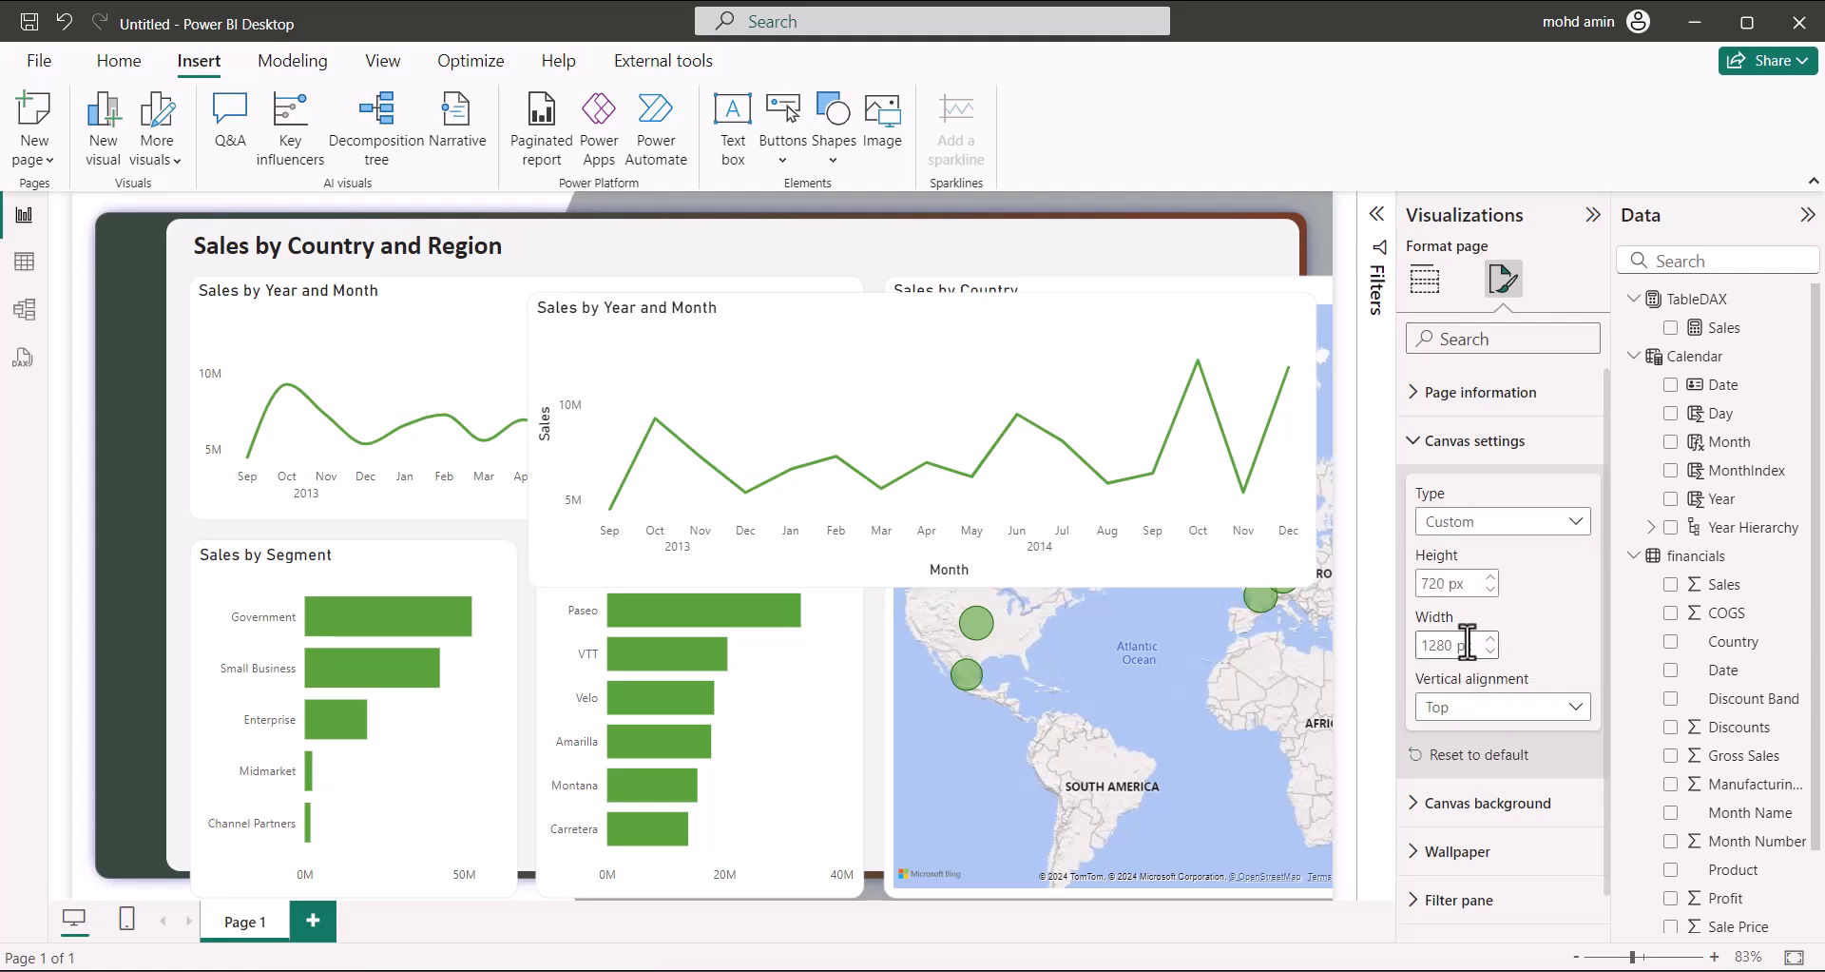
pyautogui.doubleClick(1446, 584)
pyautogui.write('768')
pyautogui.doubleClick(1430, 645)
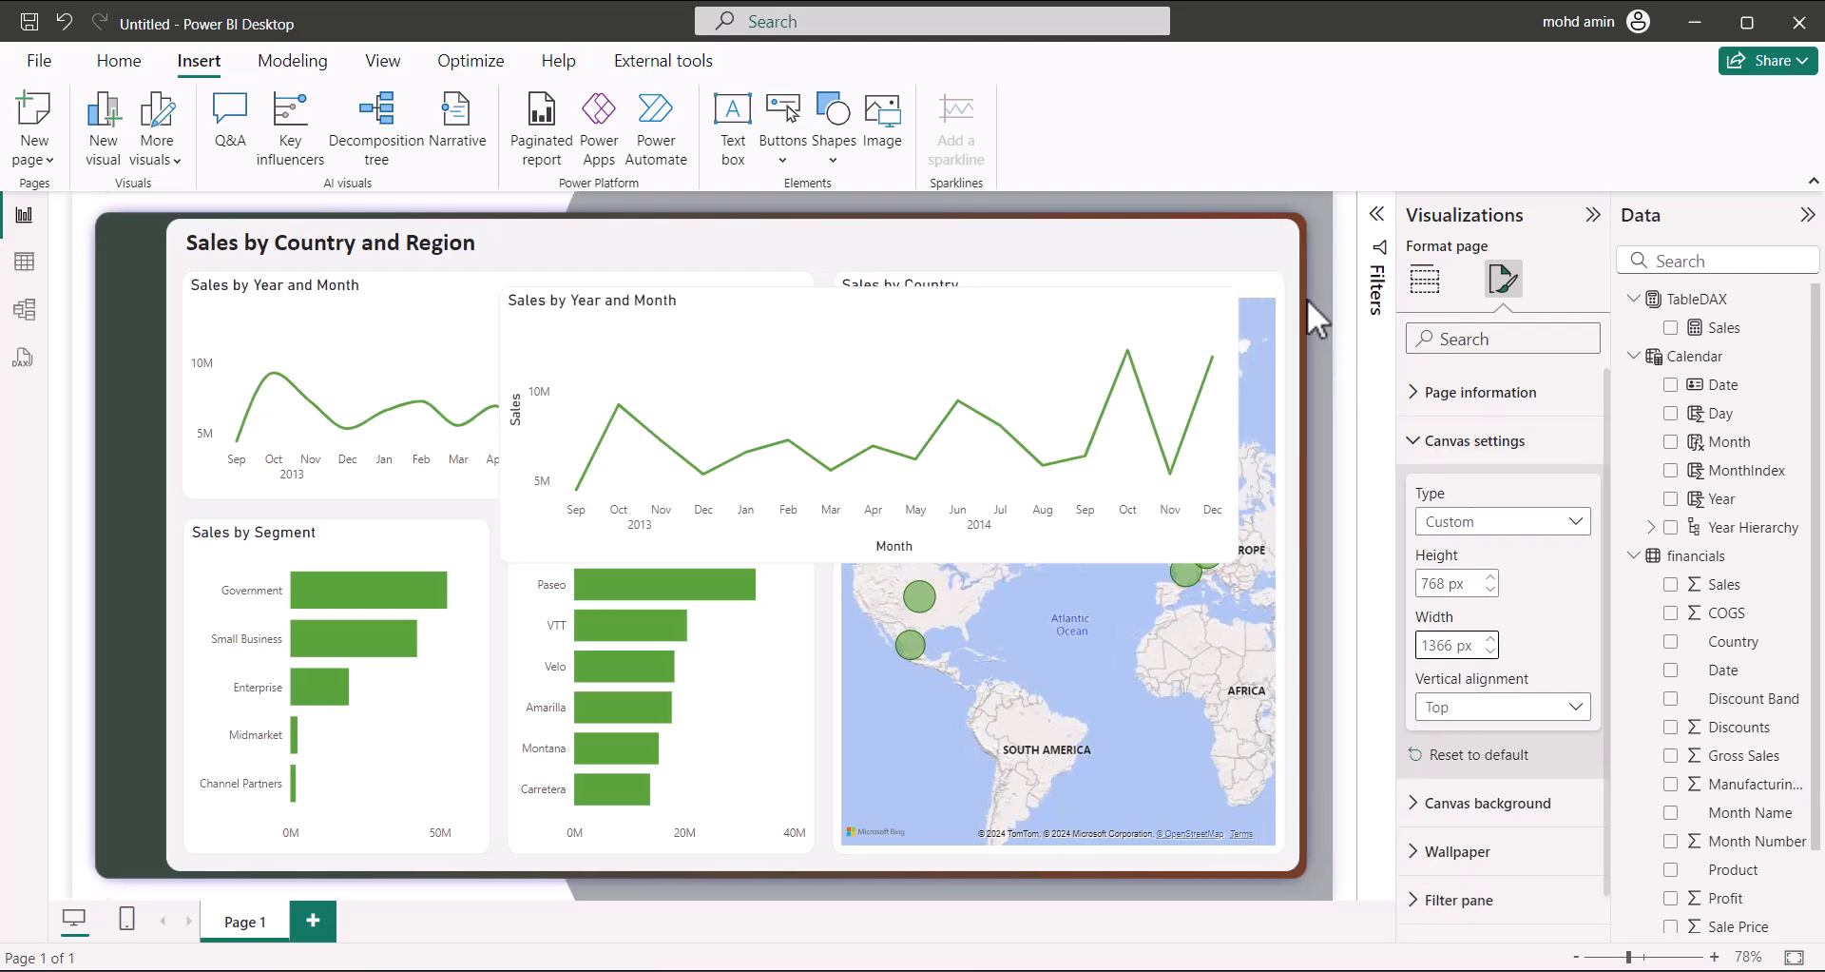
pyautogui.click(991, 257)
pyautogui.click(751, 312)
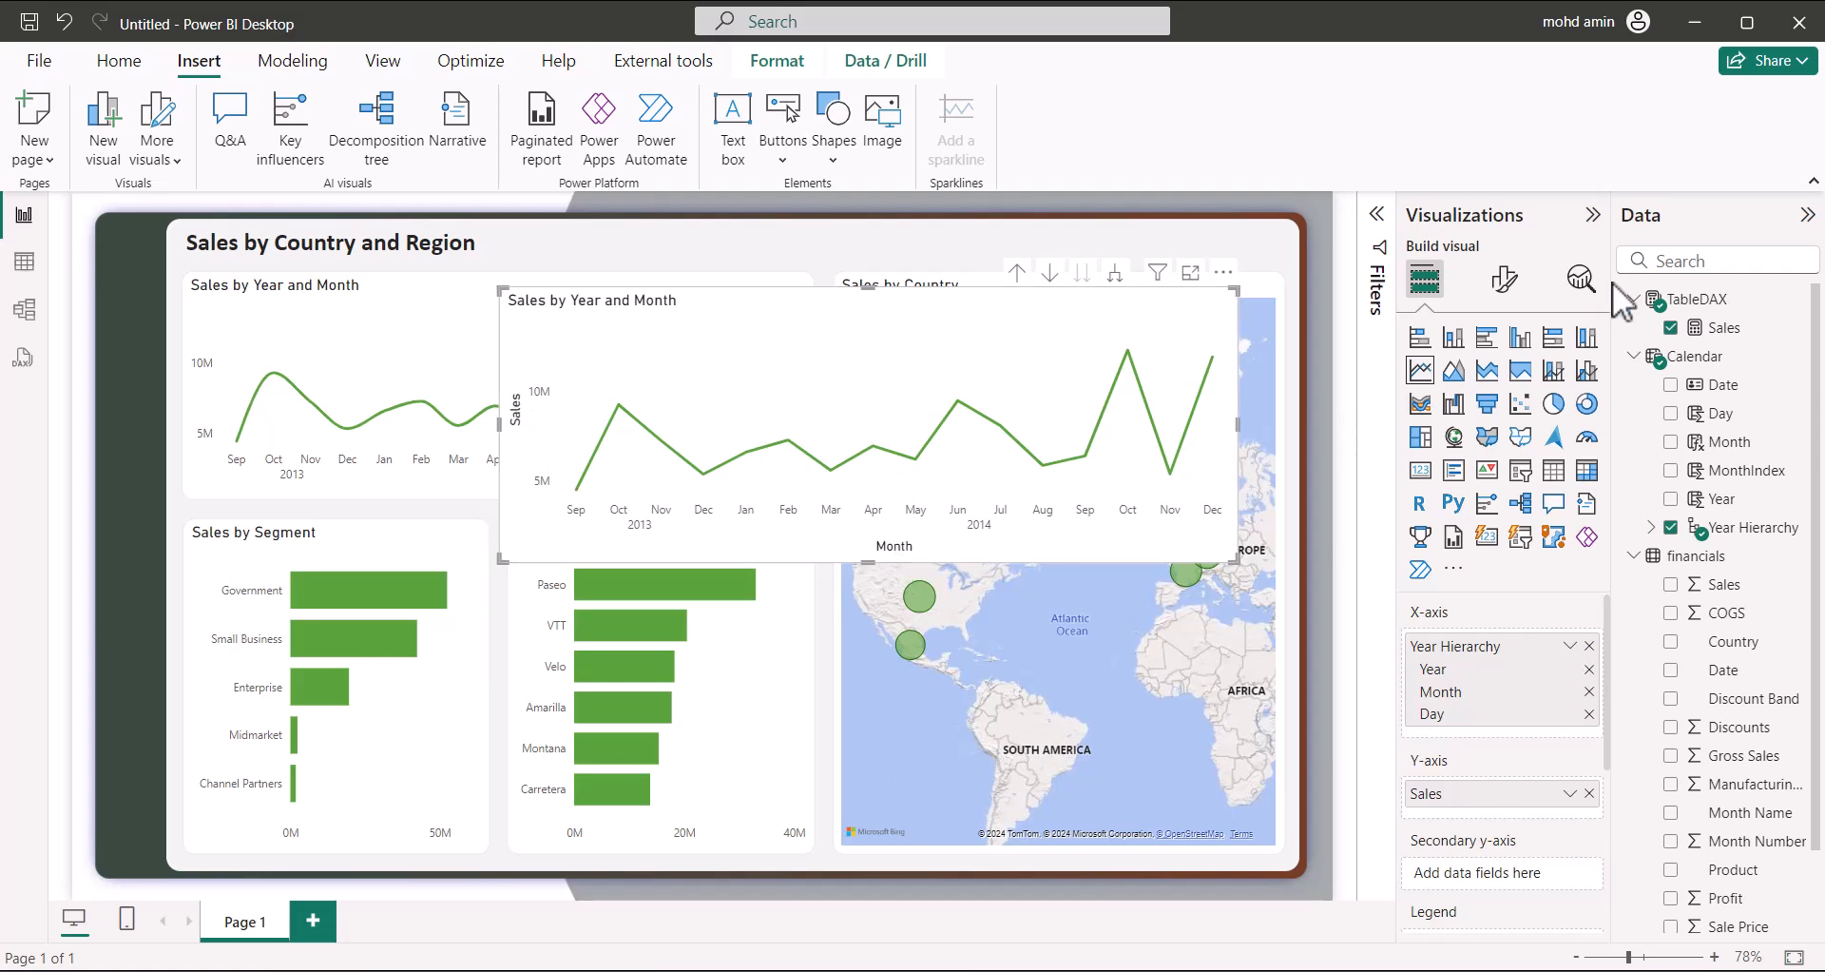
# Hide the line chart's Month x-axis title and raise the axis label maximum height to 50%
pyautogui.click(1504, 278)
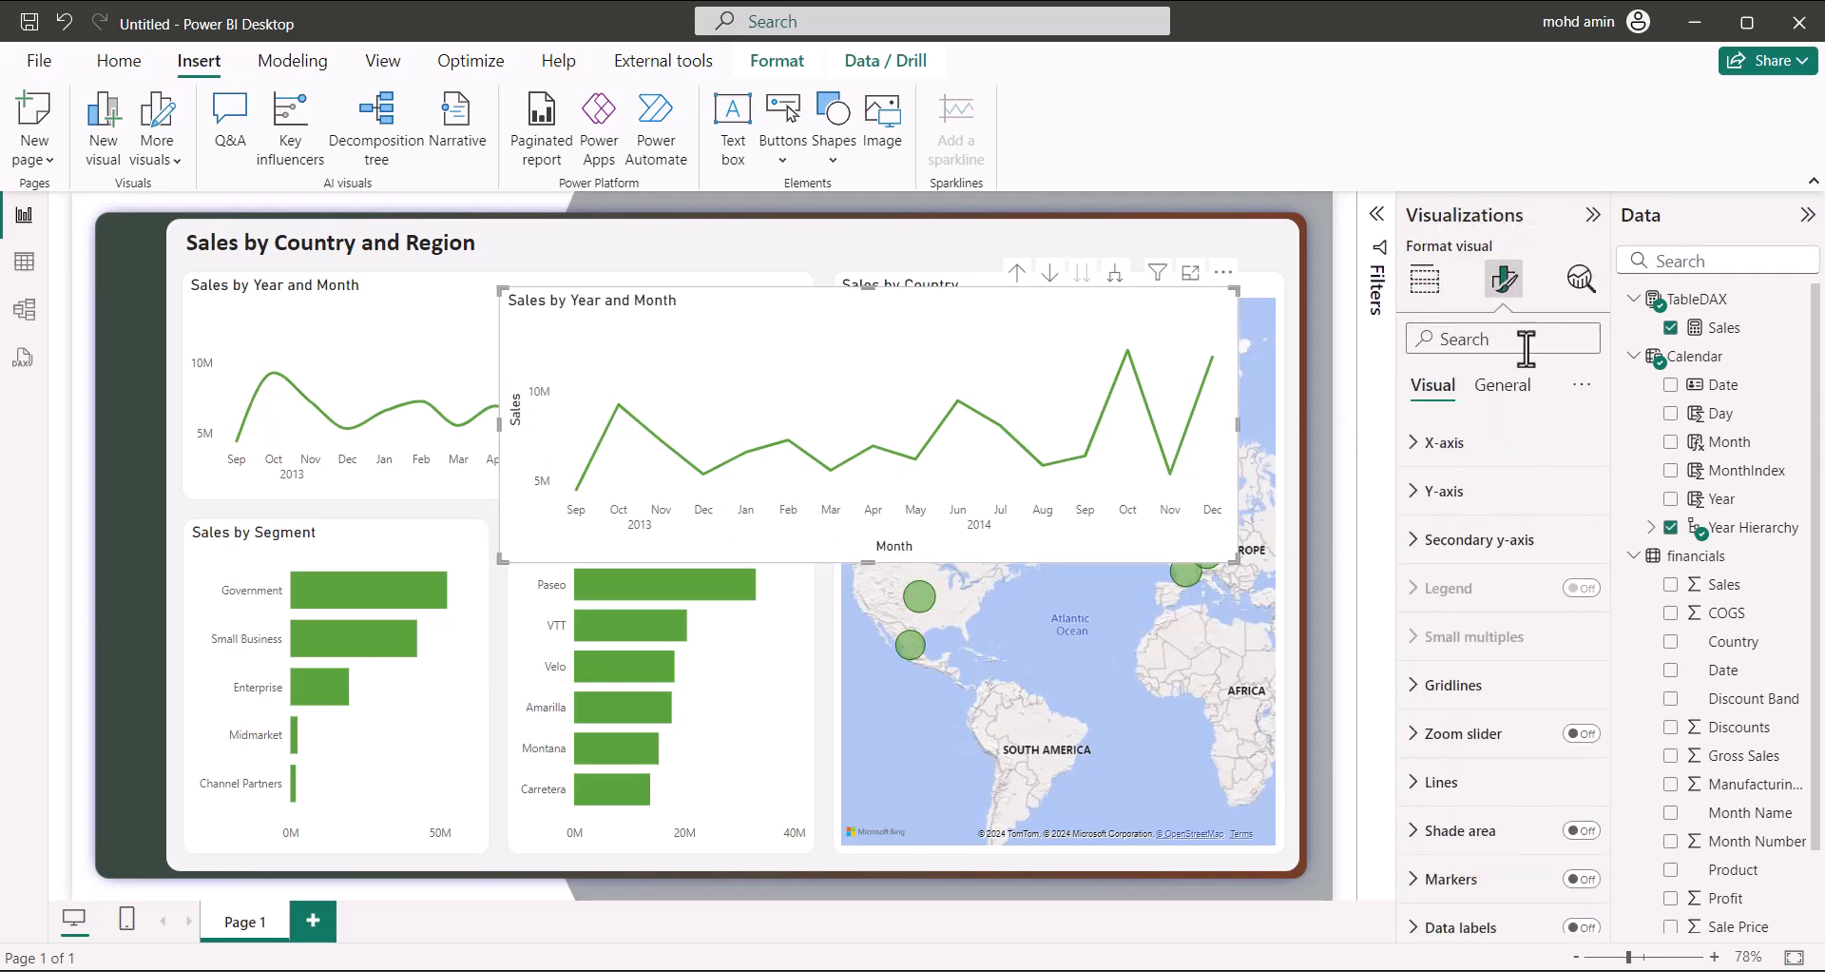
pyautogui.click(1433, 444)
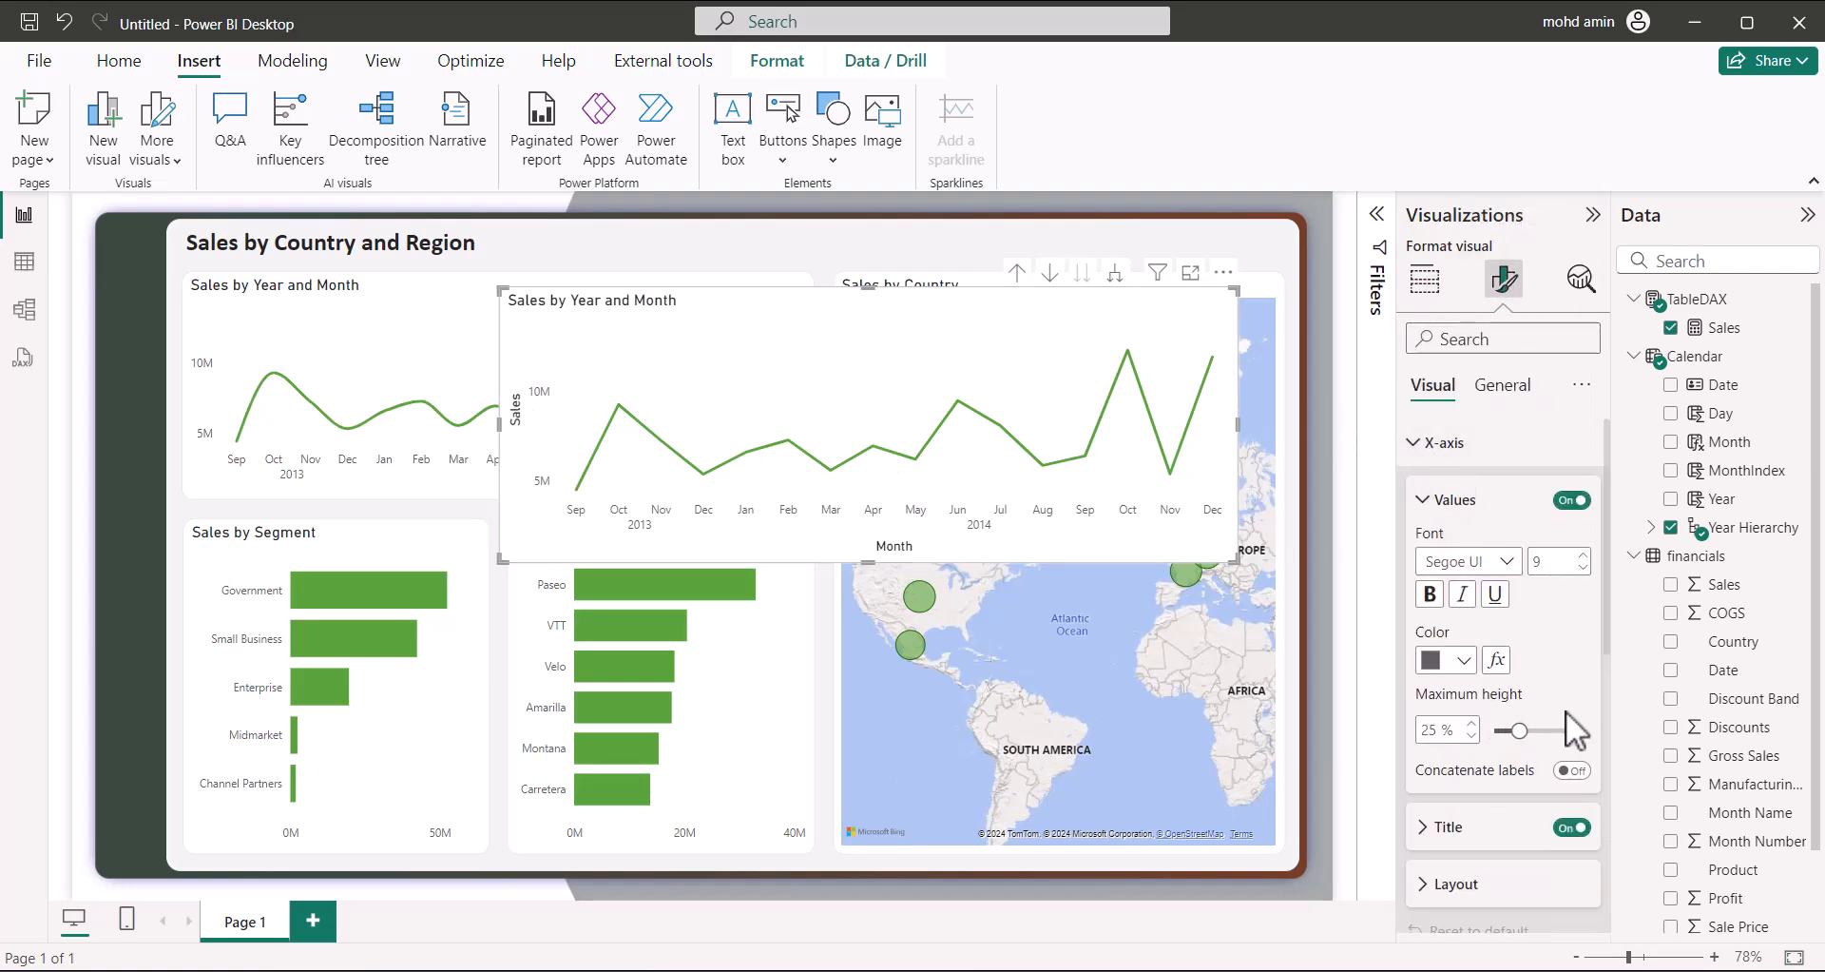
pyautogui.click(1572, 827)
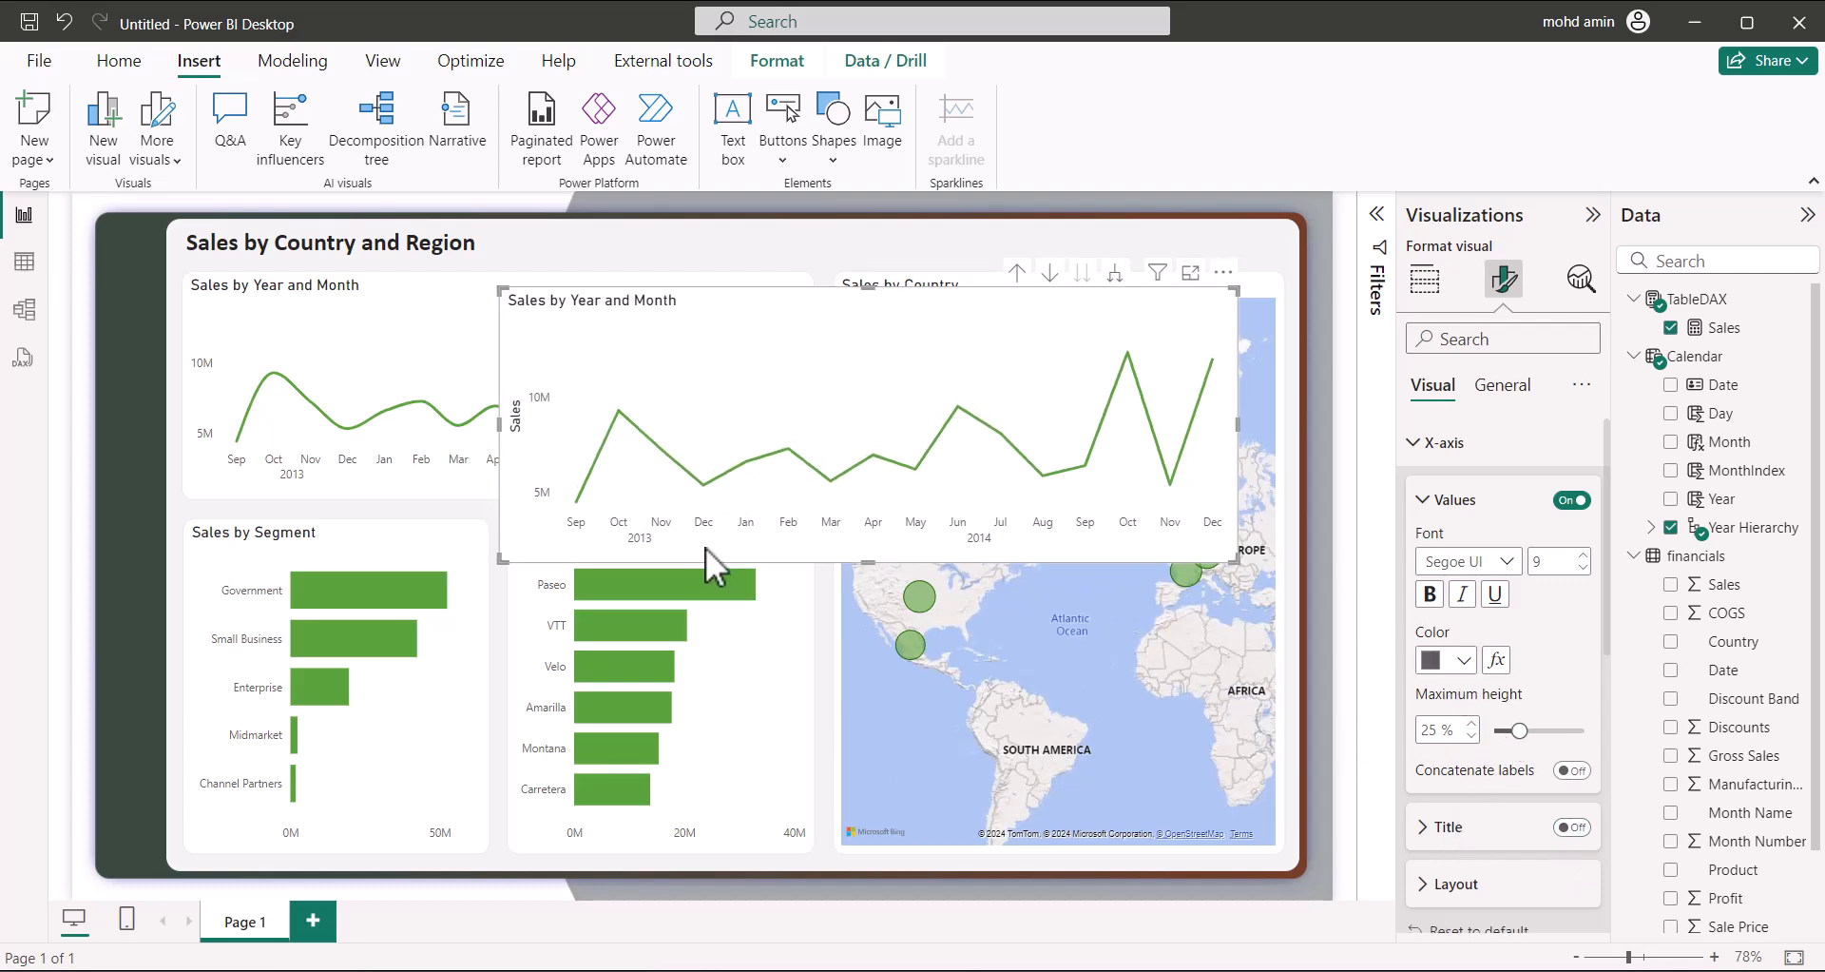
pyautogui.moveTo(1518, 729); pyautogui.dragTo(1625, 730)
# Adjust the Sales by Segment y-axis label maximum width so full category names show
pyautogui.click(472, 652)
pyautogui.moveTo(1584, 730); pyautogui.dragTo(1487, 729)
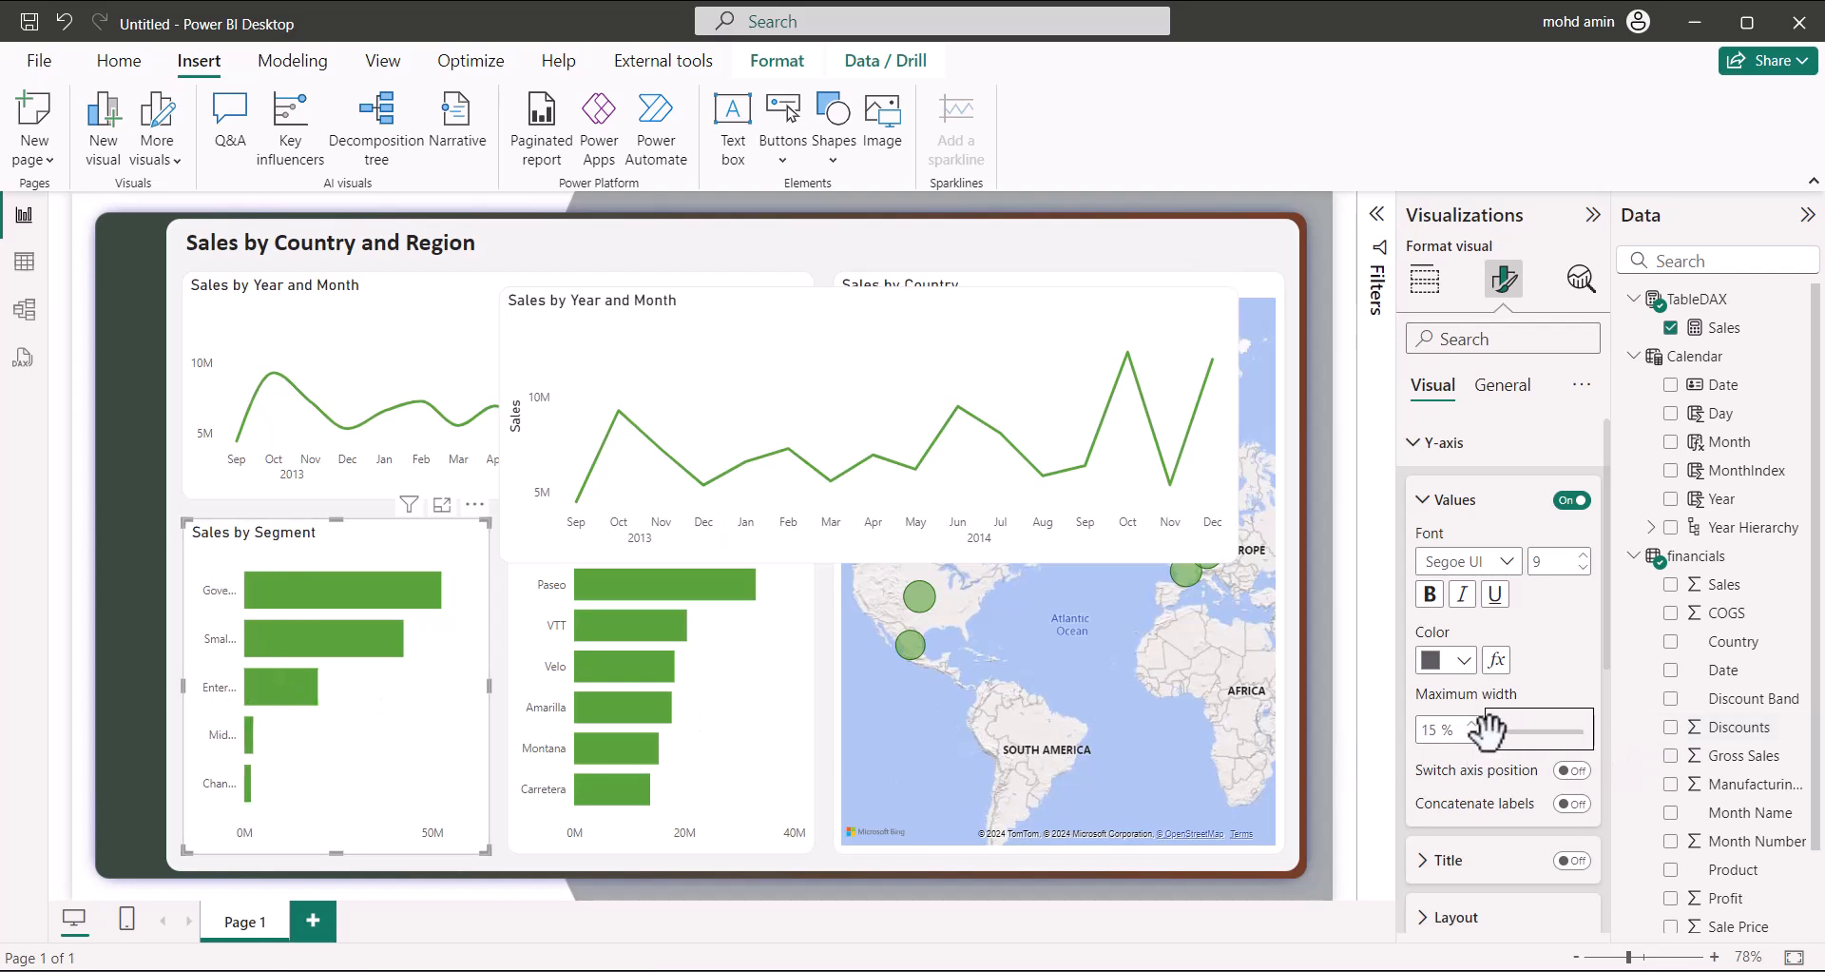
pyautogui.moveTo(1494, 731); pyautogui.dragTo(1582, 731)
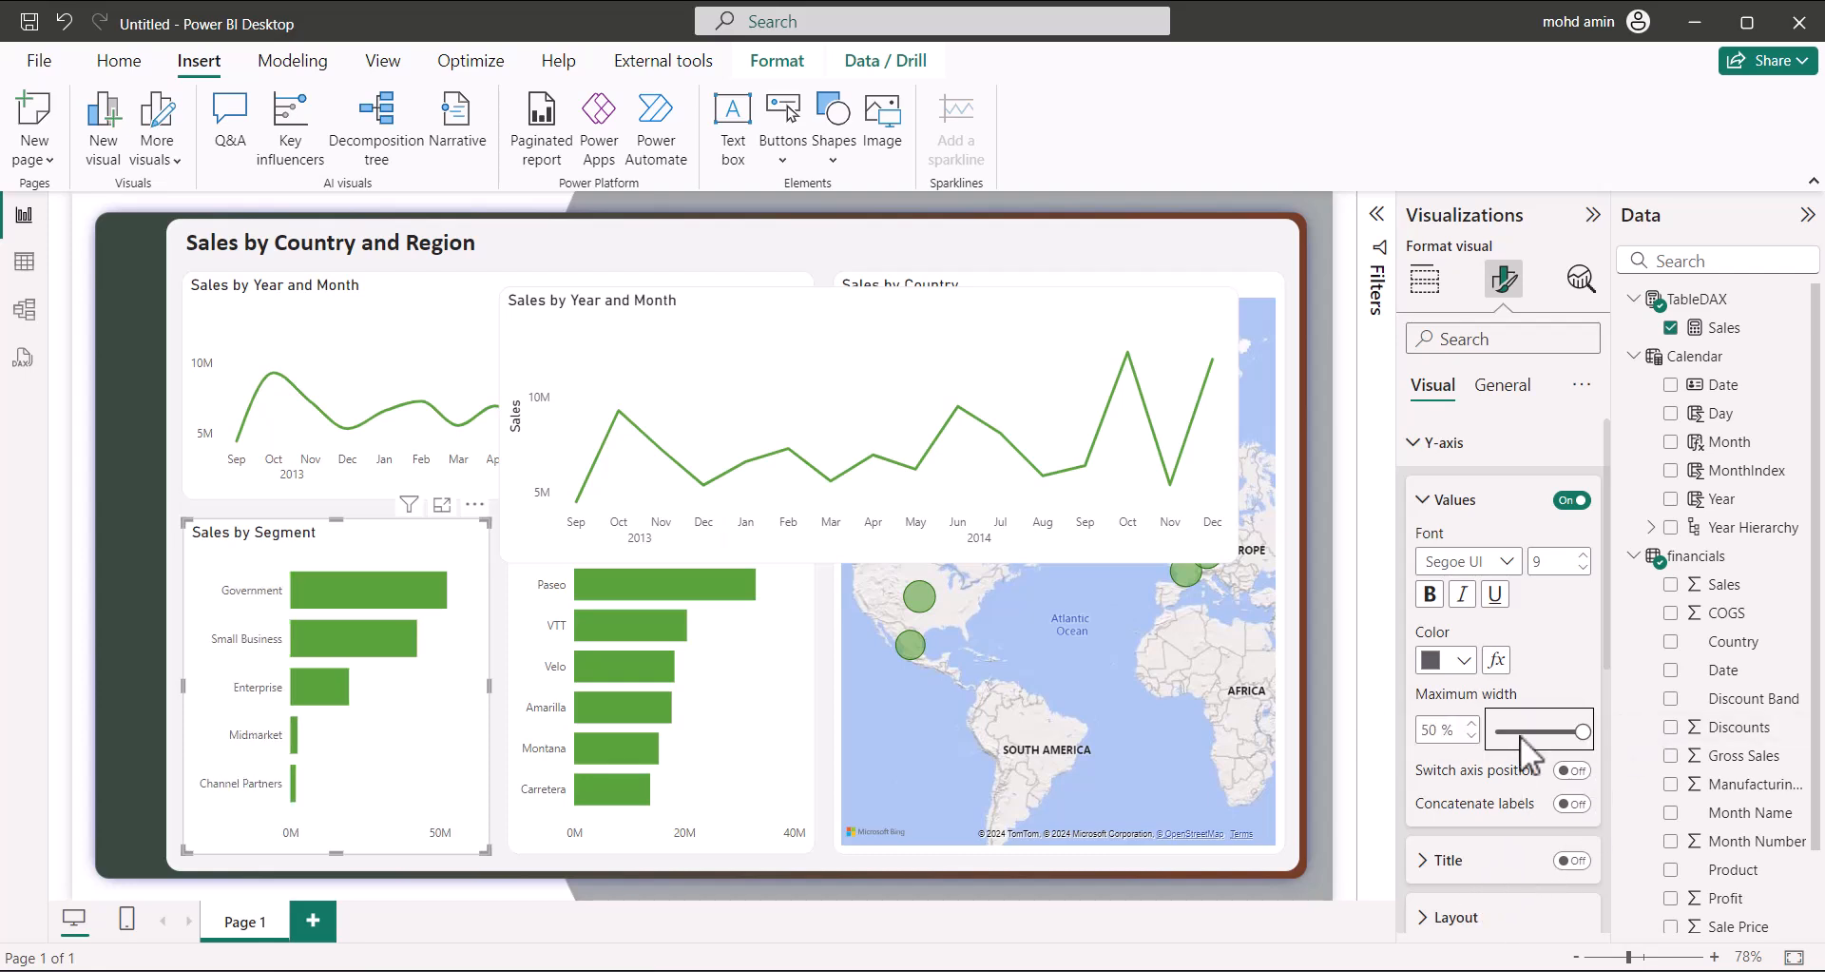
pyautogui.click(1431, 504)
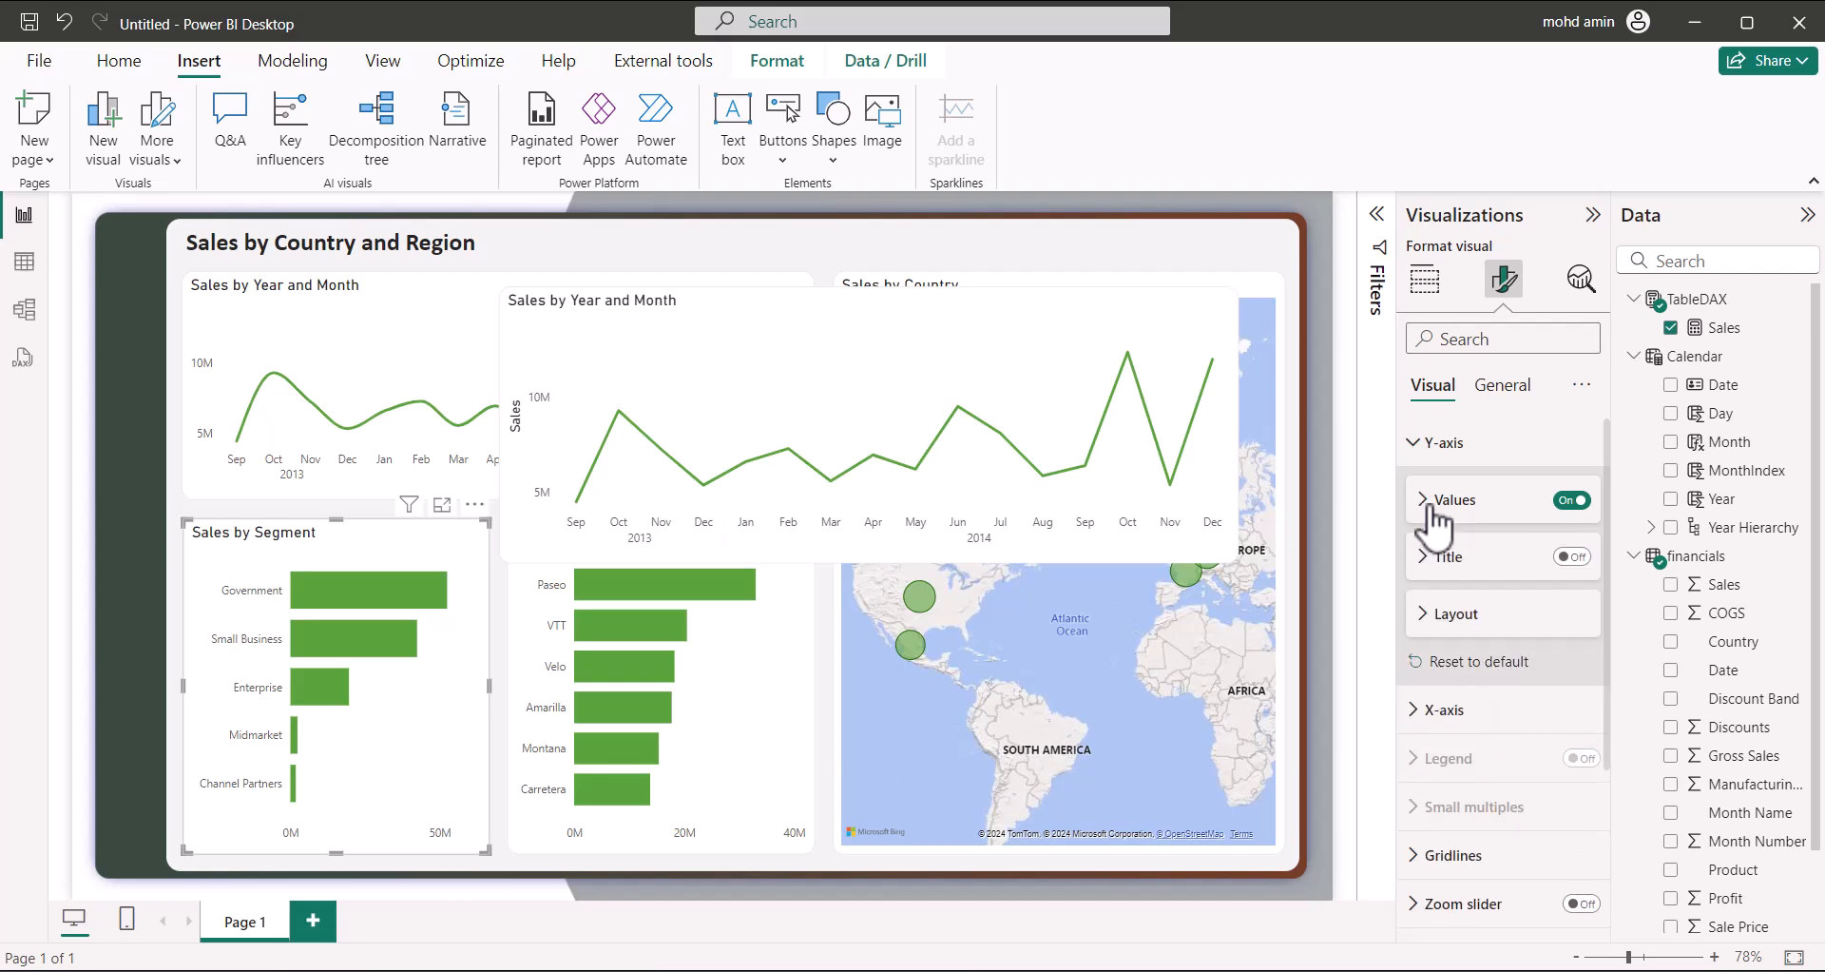
pyautogui.click(1029, 348)
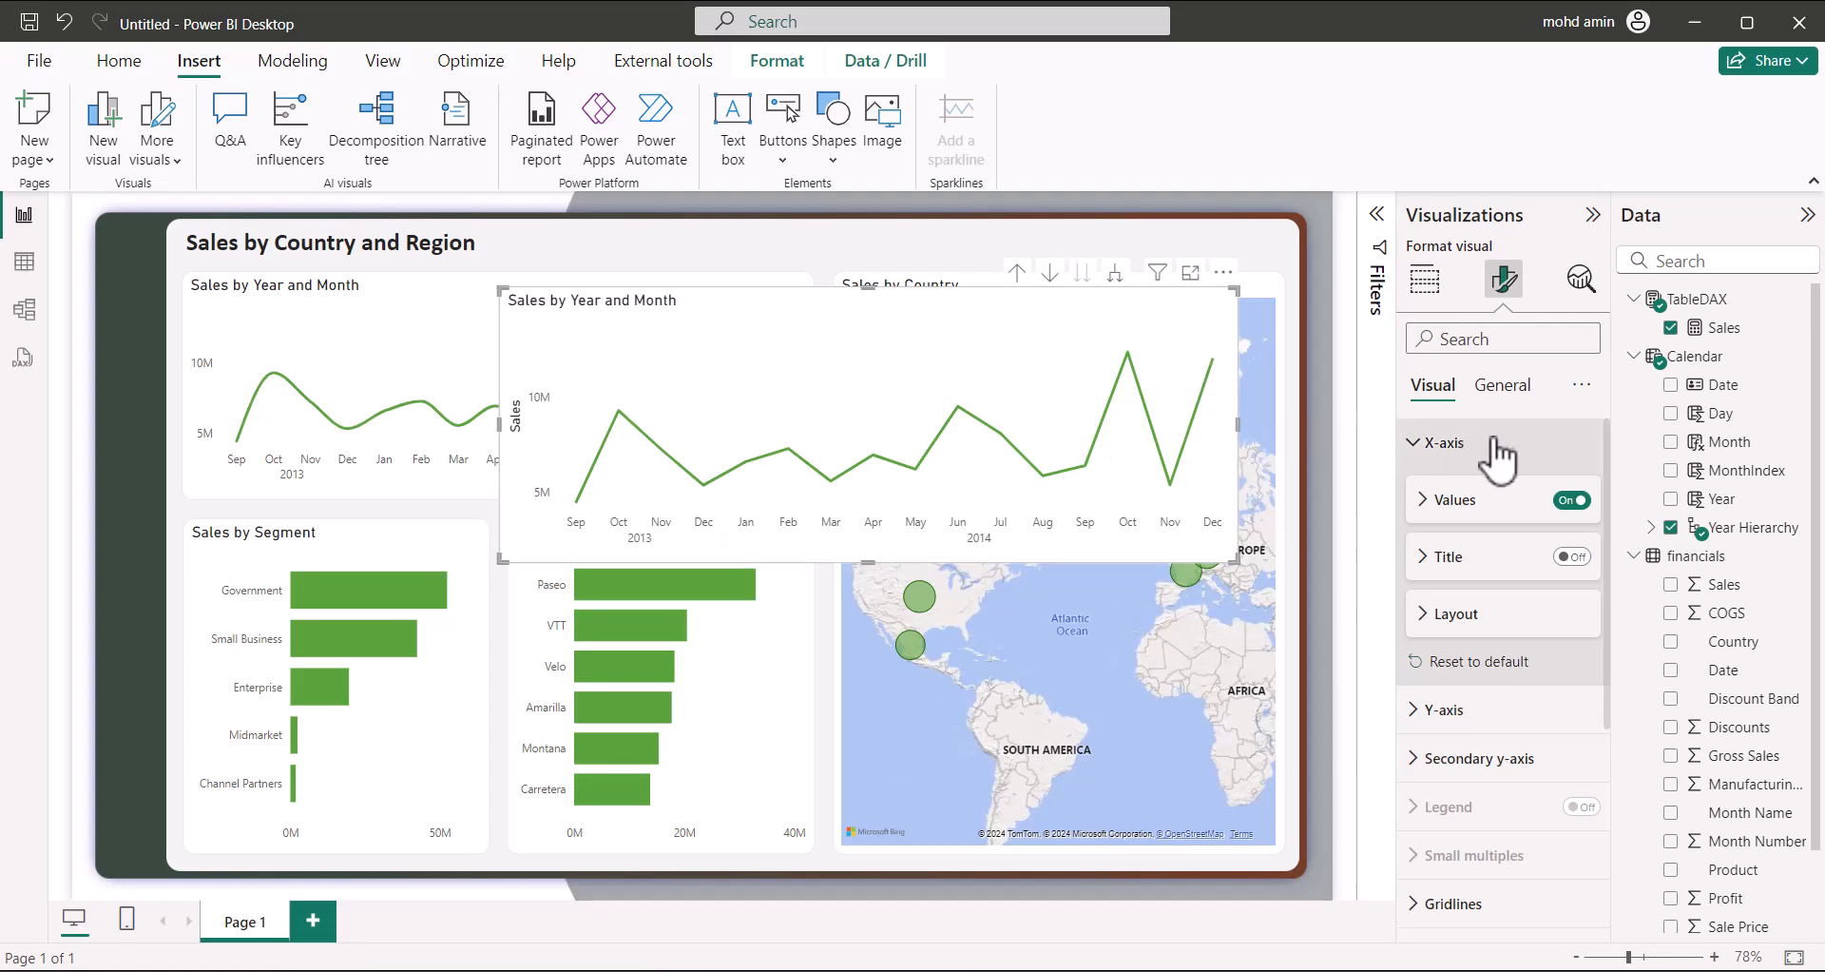
# Search 'grid', switch off horizontal and vertical gridlines on the enlarged chart, then delete it
pyautogui.click(1479, 340)
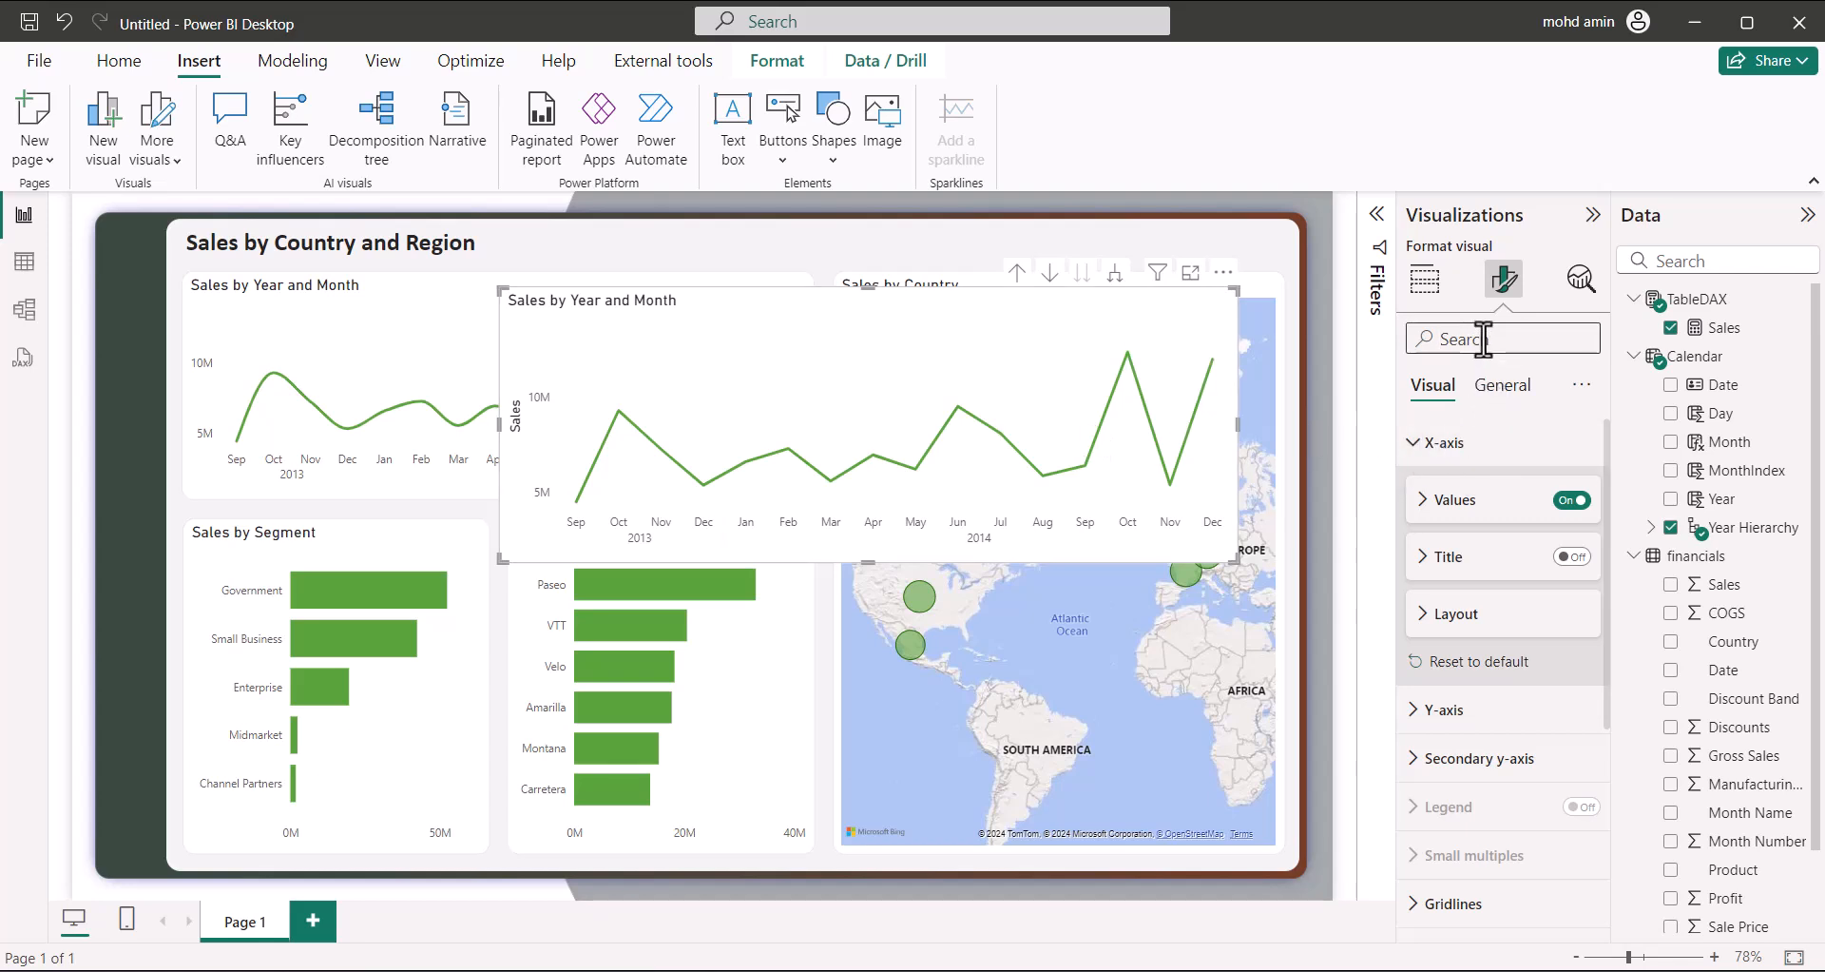
pyautogui.write('grid')
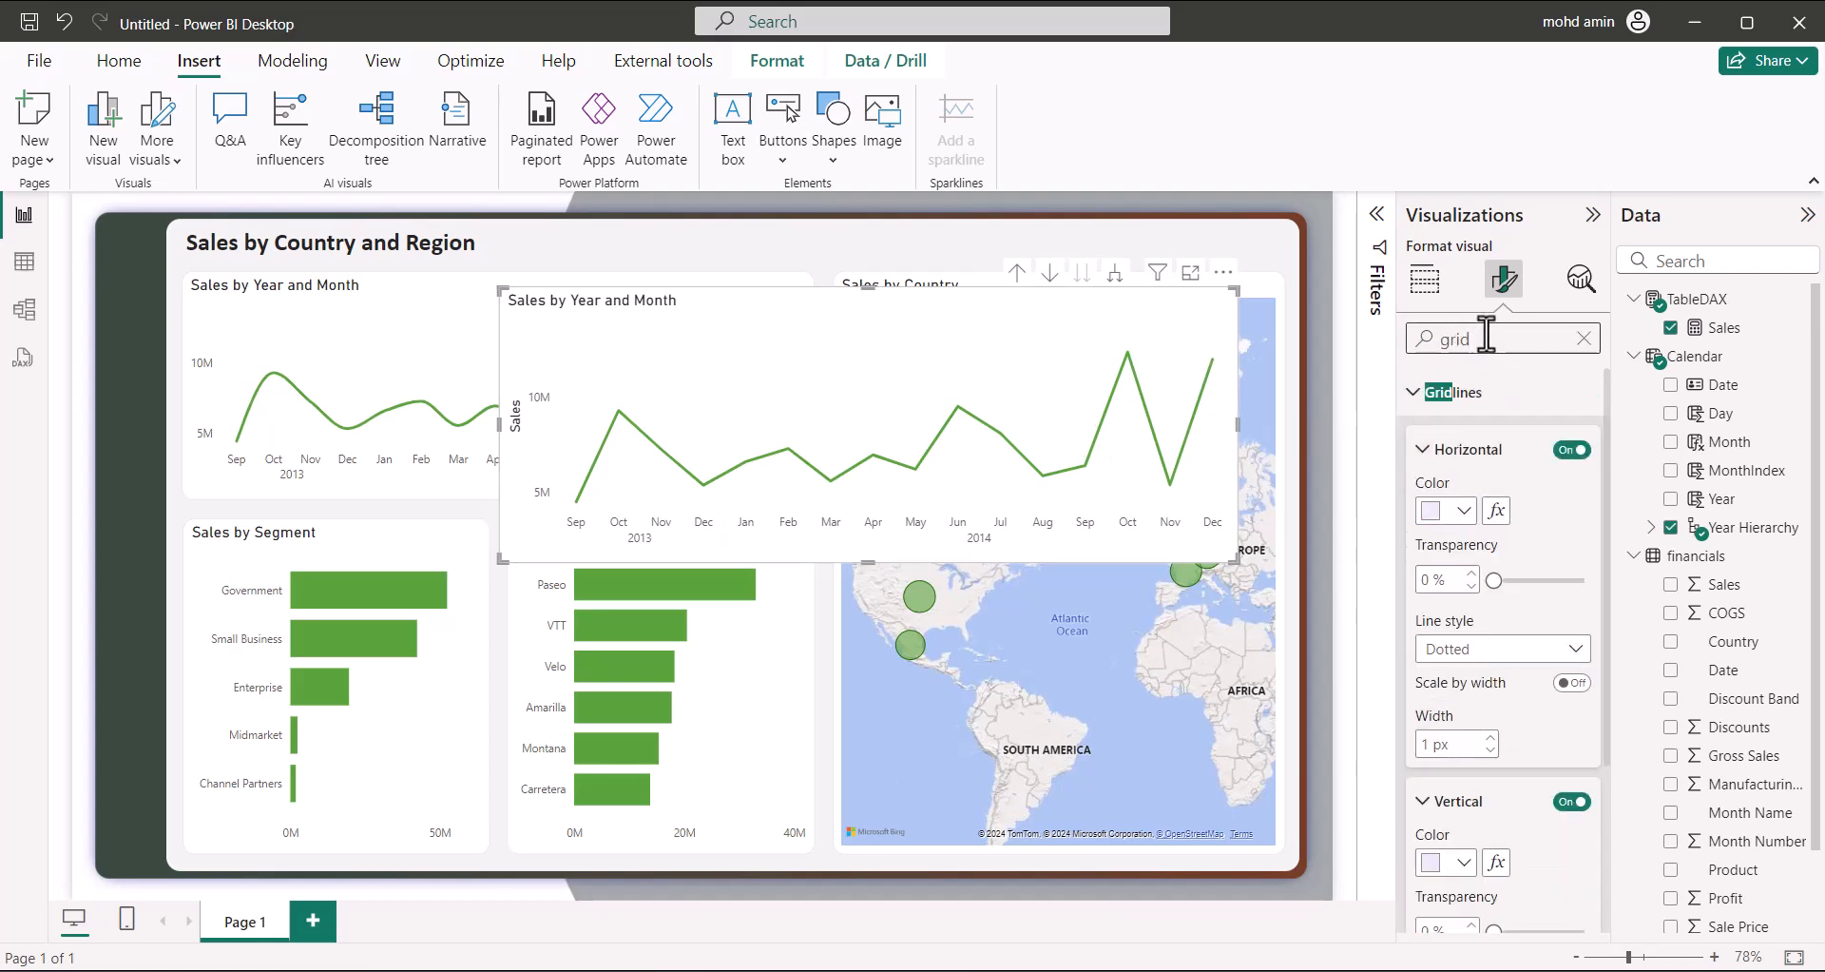
pyautogui.click(1474, 510)
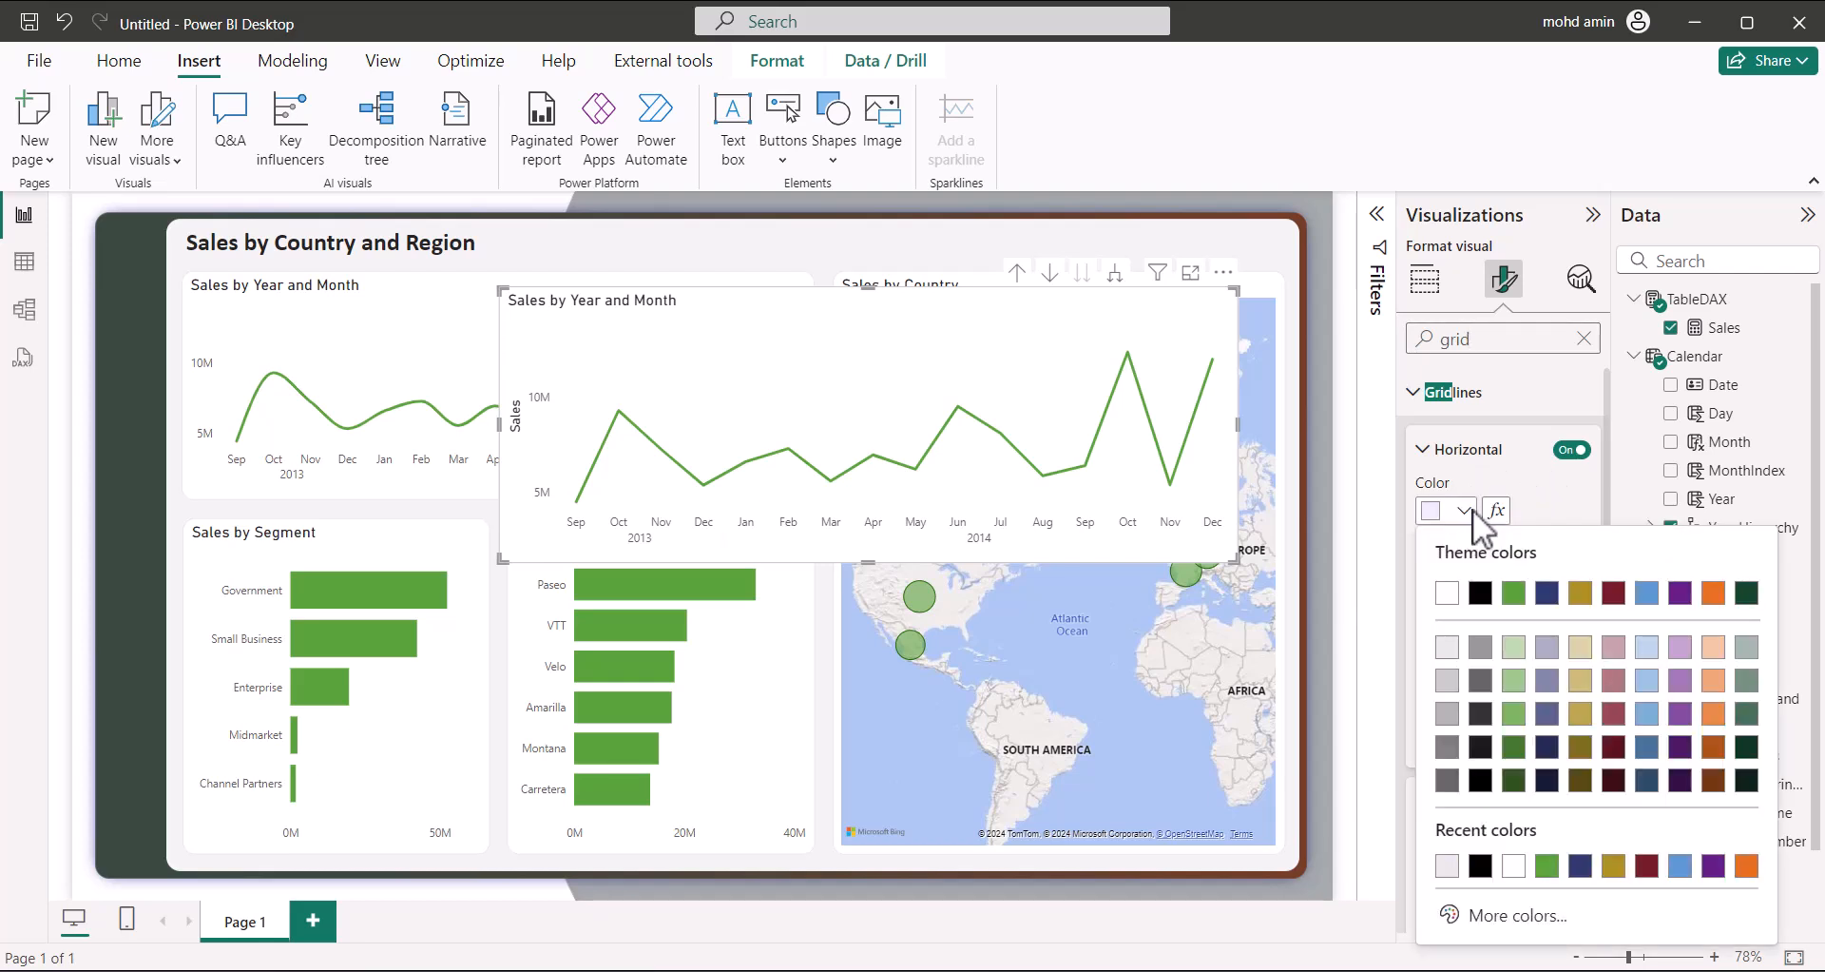
pyautogui.click(1480, 593)
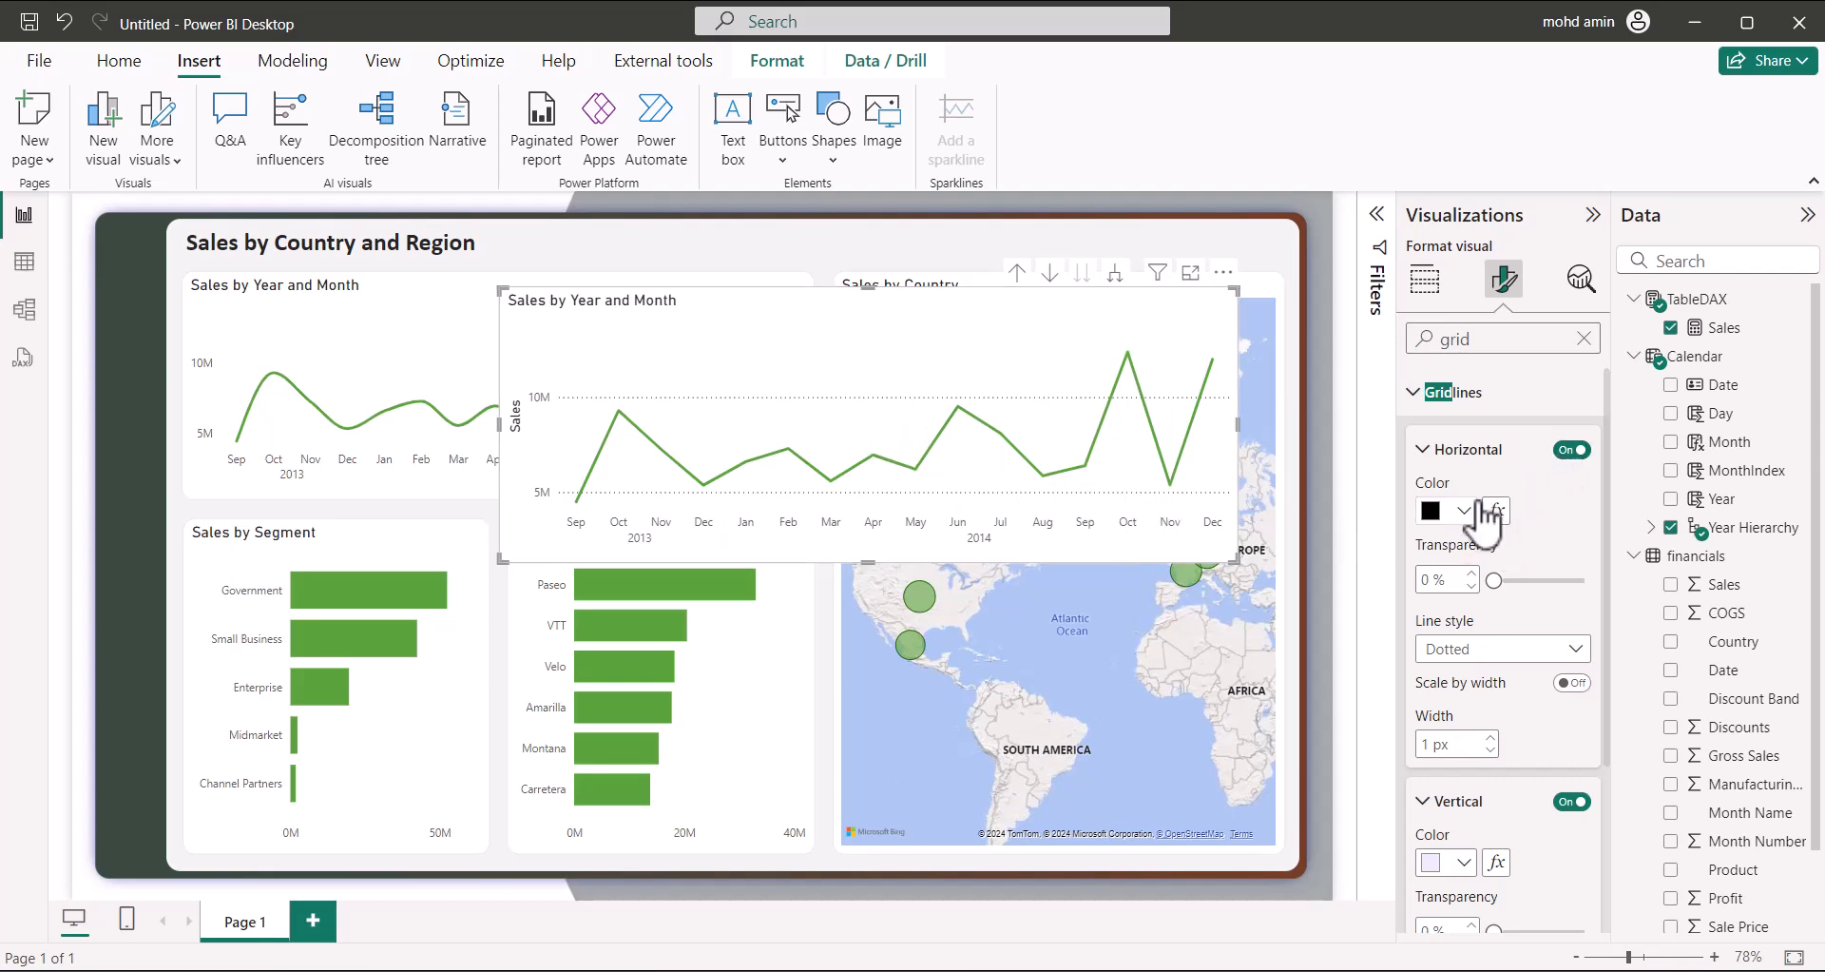
pyautogui.click(1573, 448)
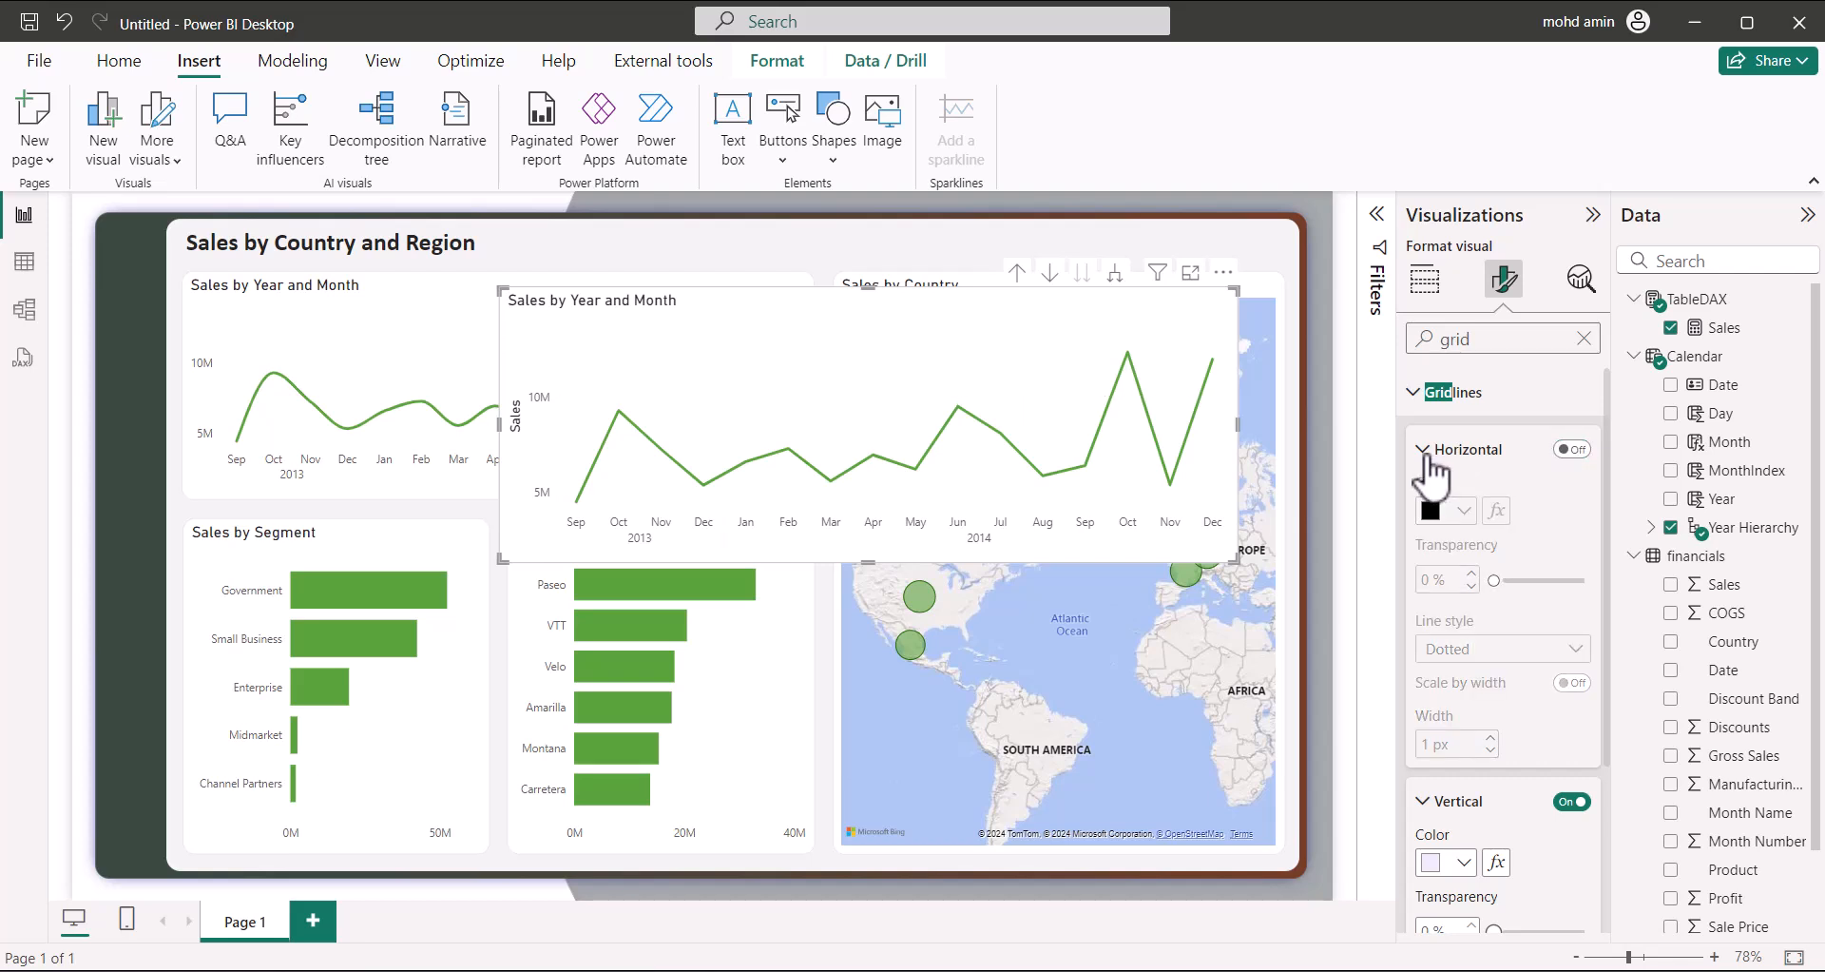
pyautogui.click(1428, 456)
pyautogui.click(1568, 506)
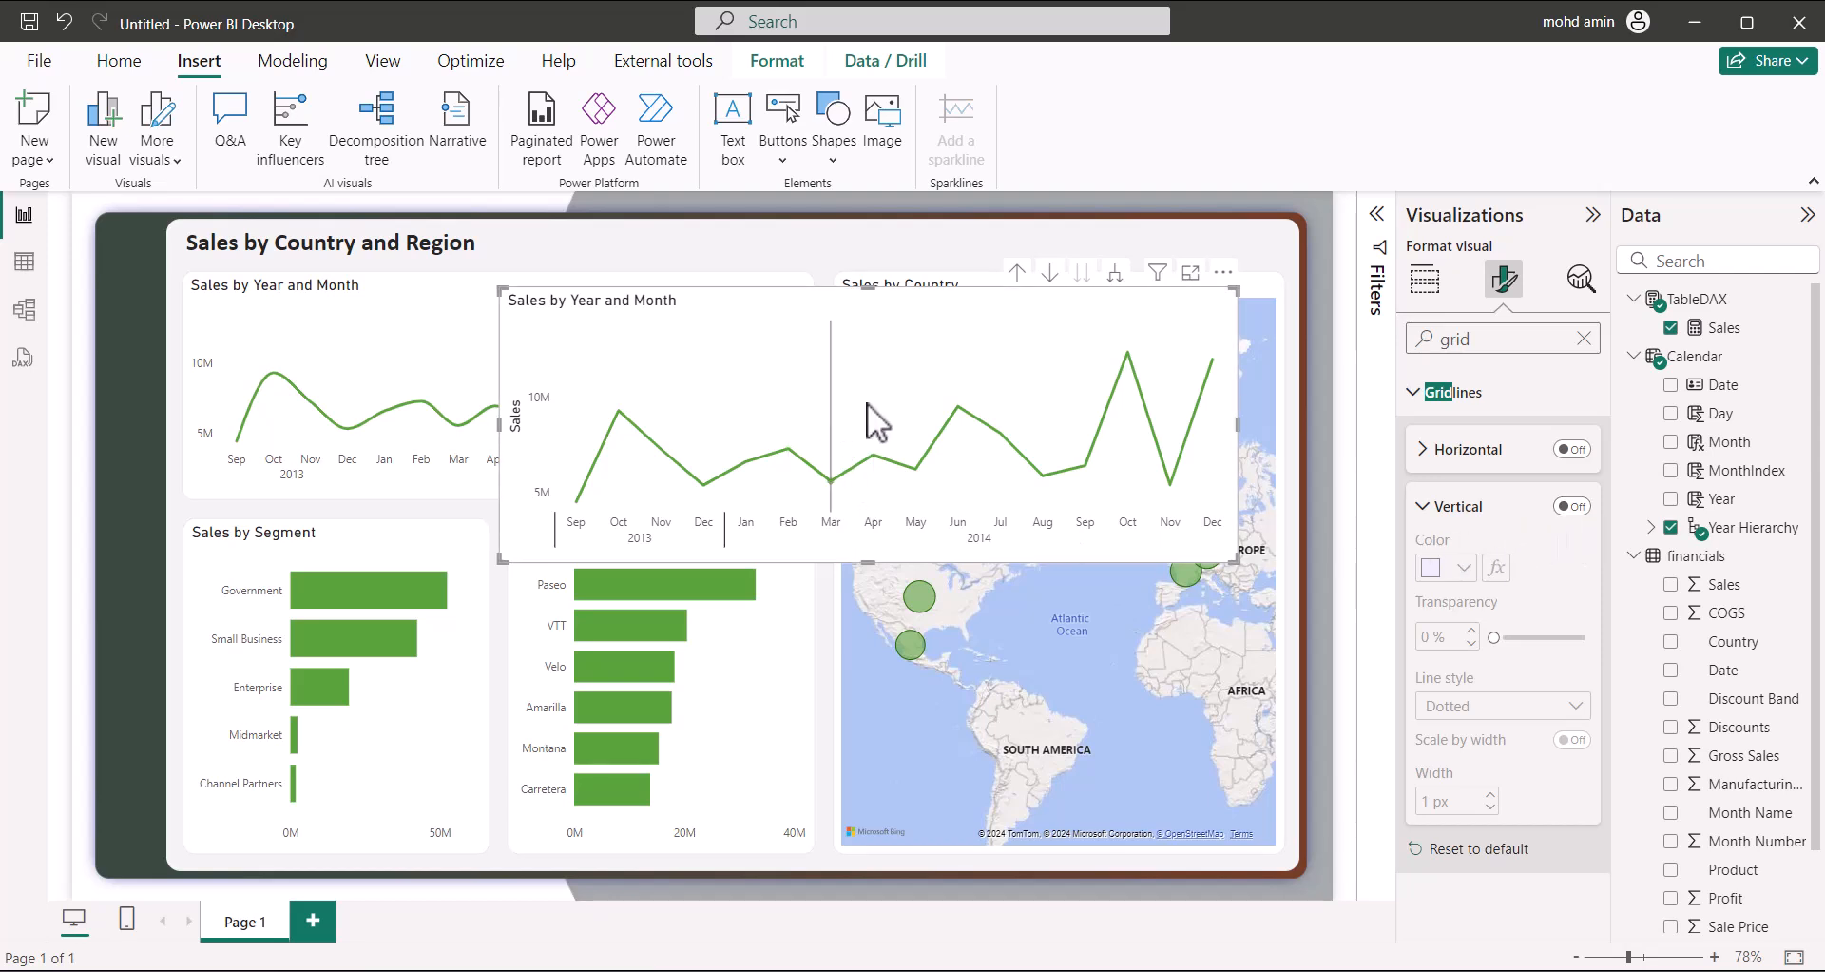
pyautogui.press('Delete')
pyautogui.click(636, 288)
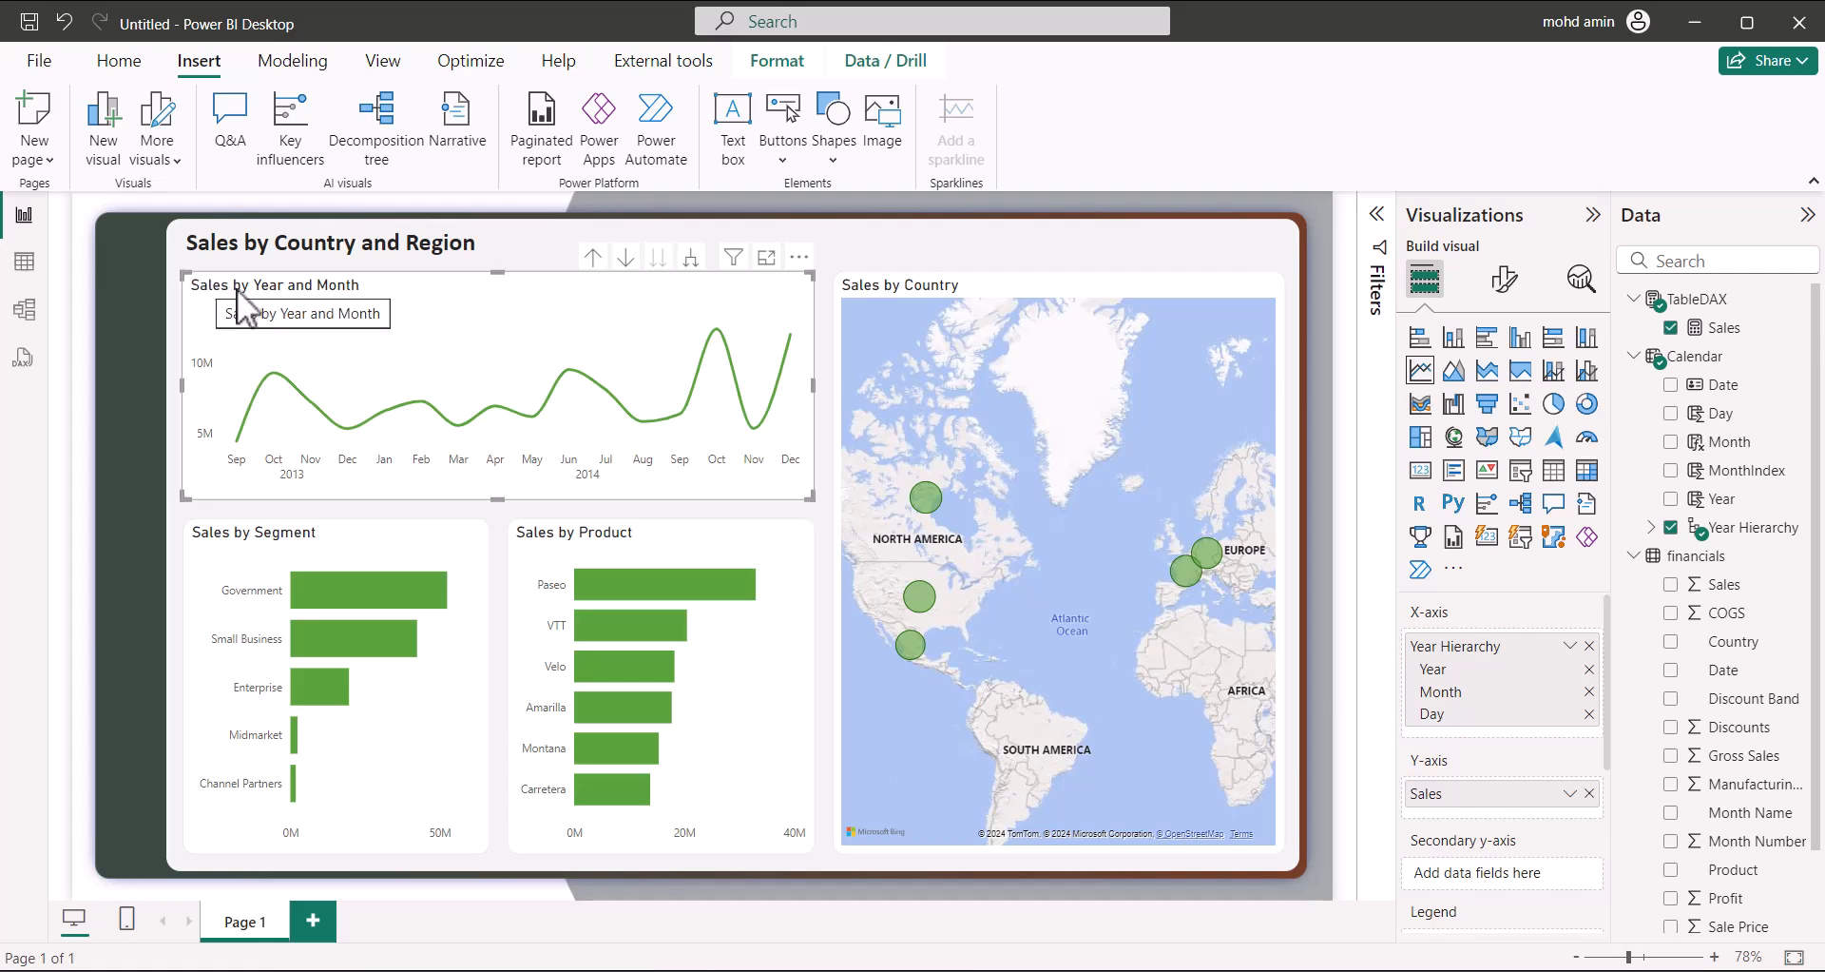
pyautogui.click(1037, 240)
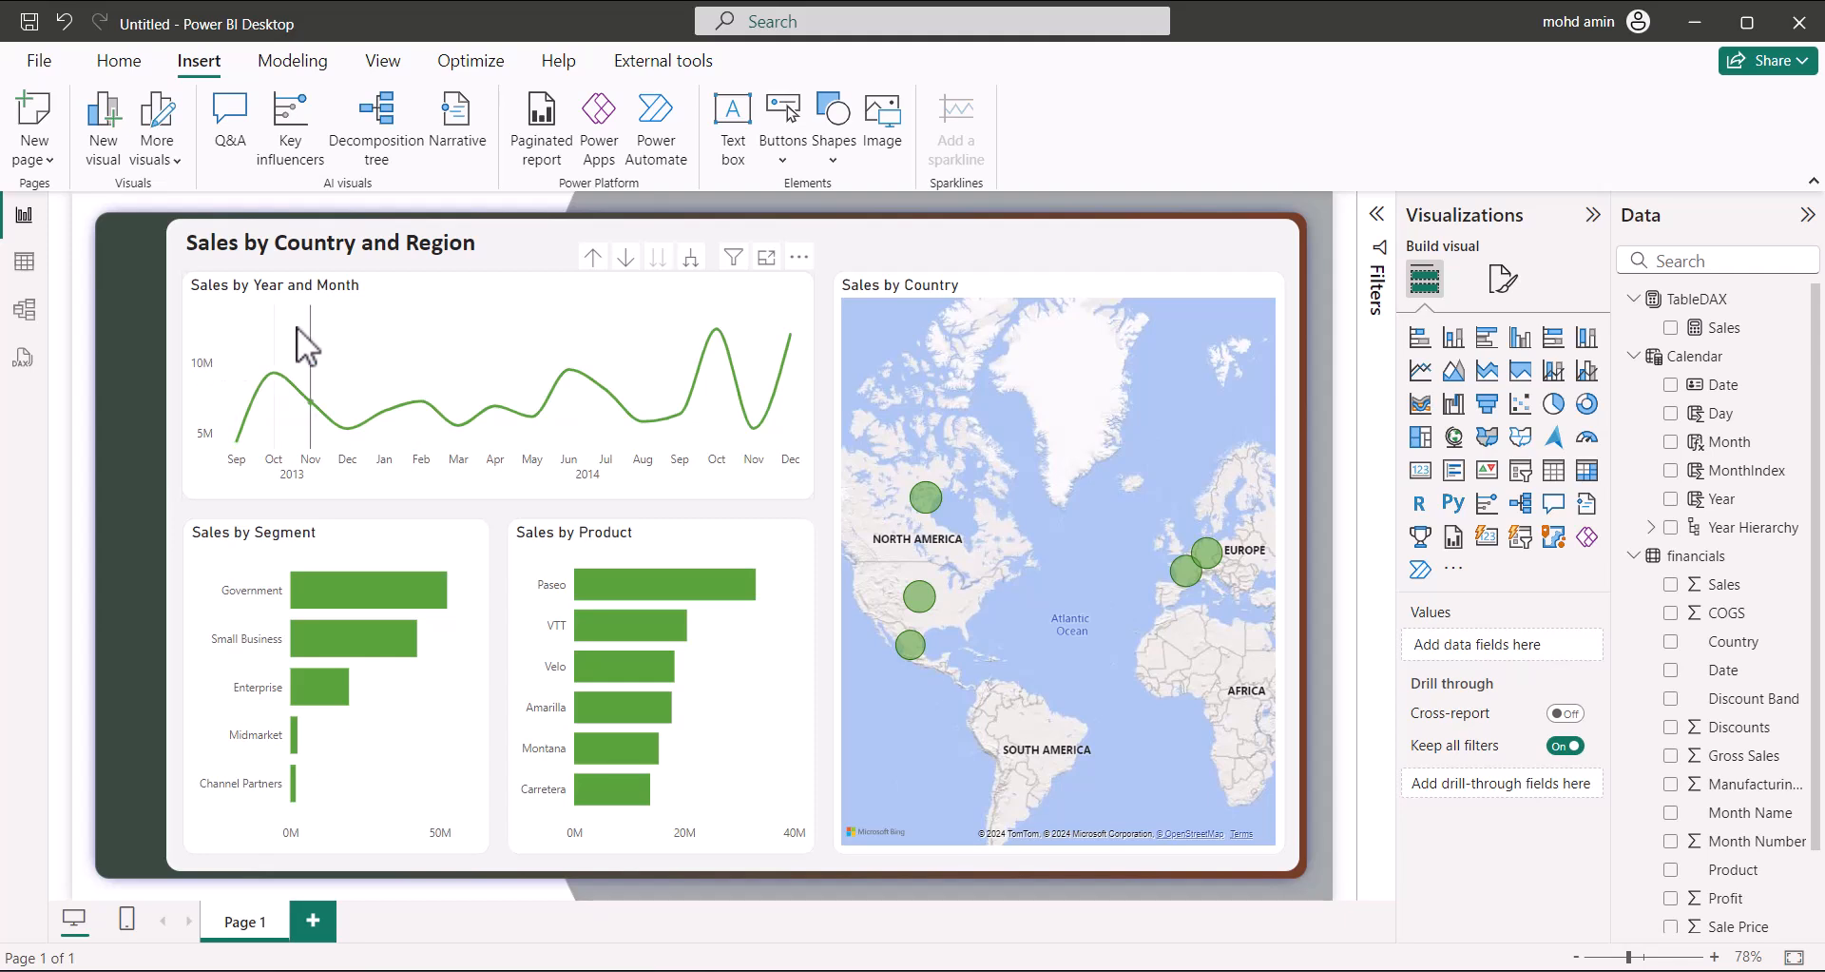
pyautogui.click(540, 376)
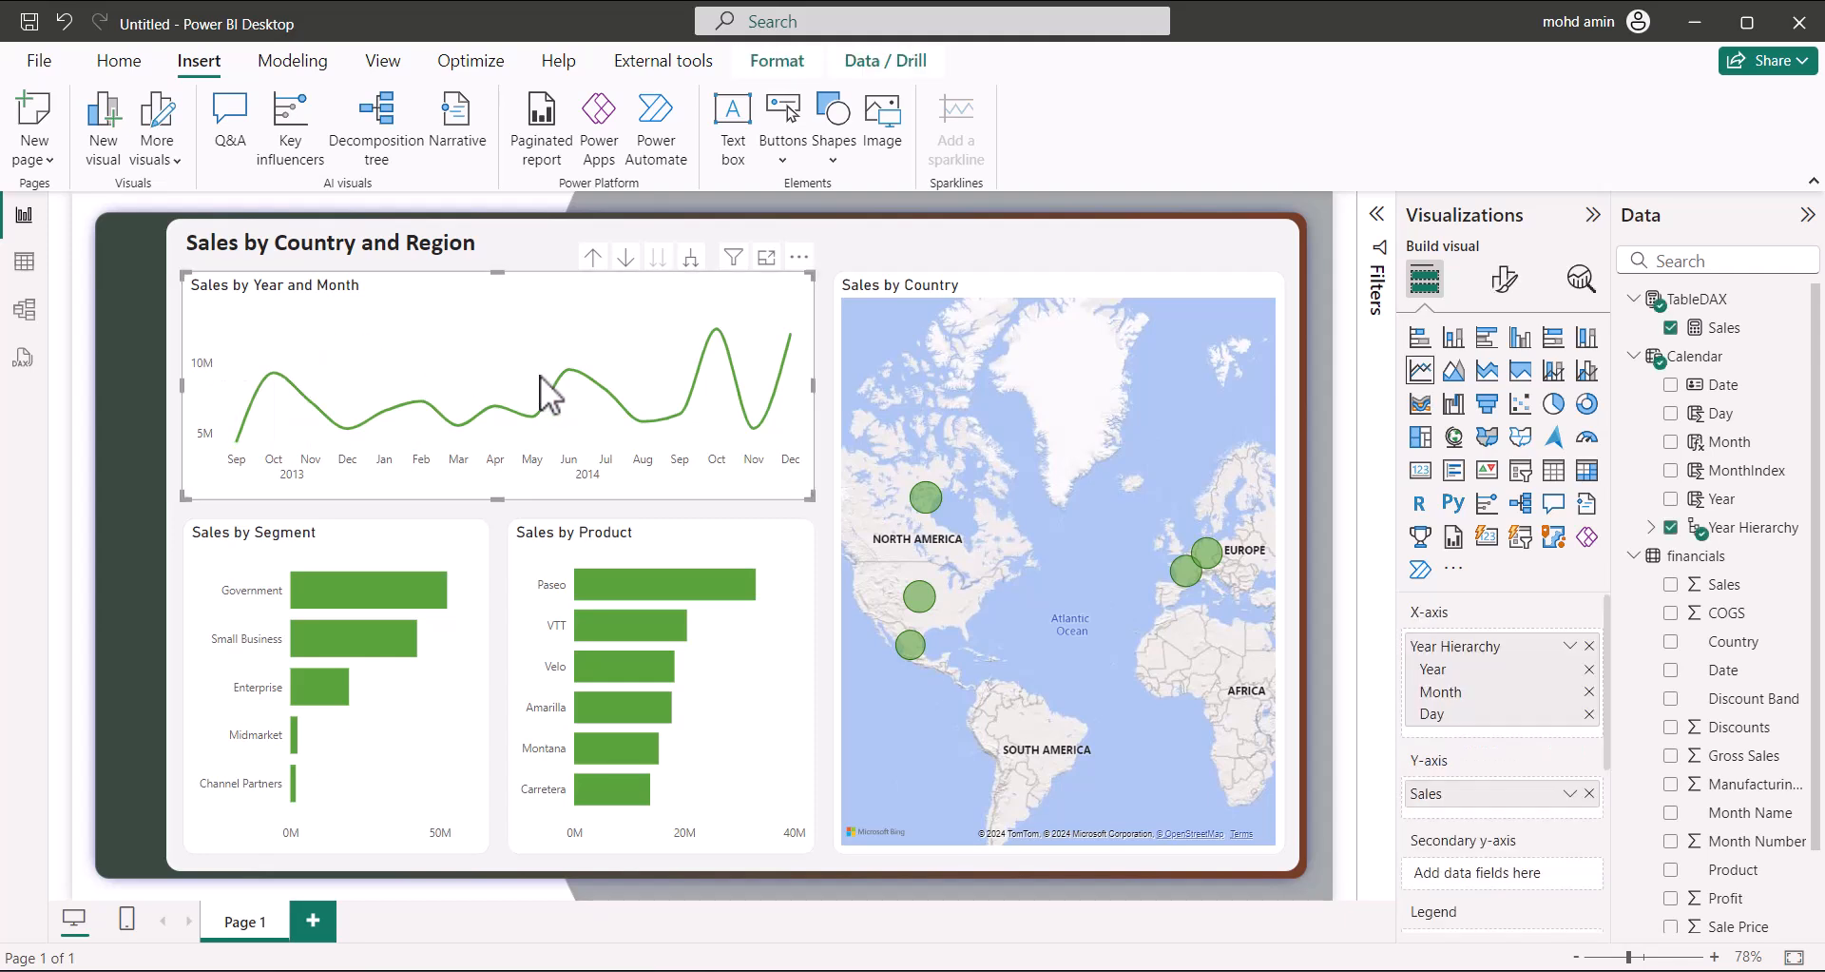
# Pan the Sales by Country map with the arrow keys until Europe and Africa are centred
pyautogui.click(1023, 291)
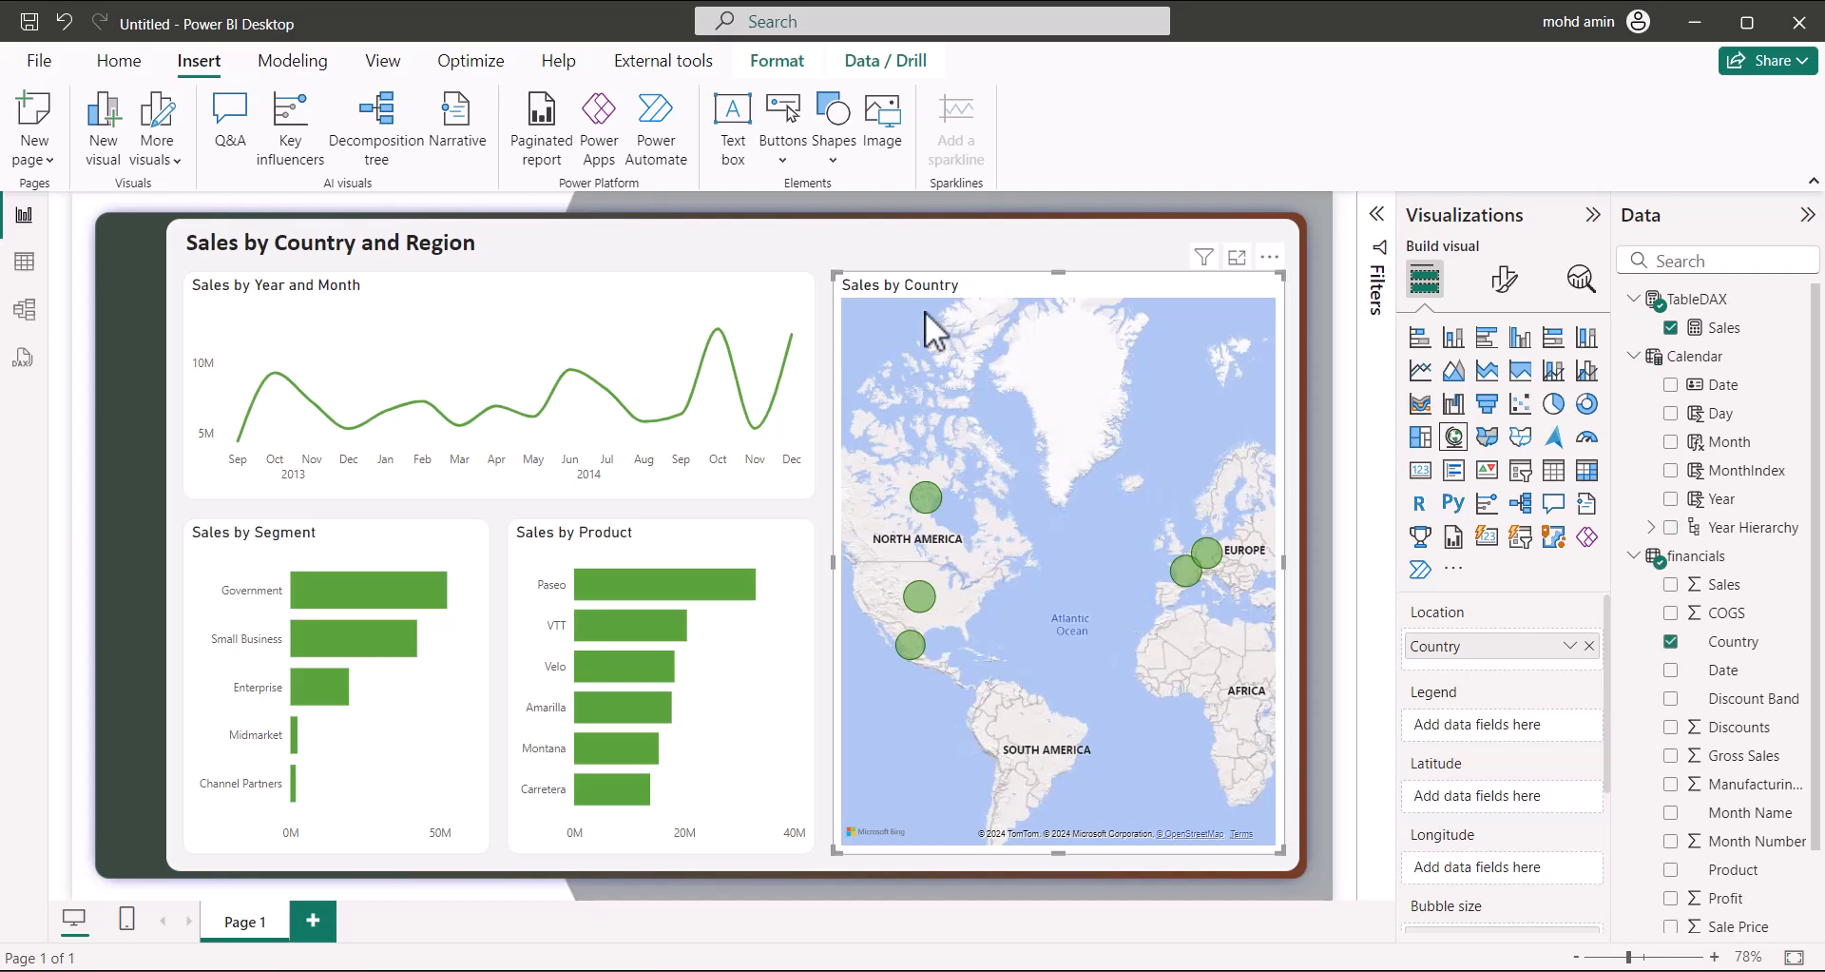
pyautogui.press('Right')
pyautogui.press('Right')
pyautogui.press('Right')
pyautogui.press('Right')
pyautogui.press('Right')
pyautogui.press('Right')
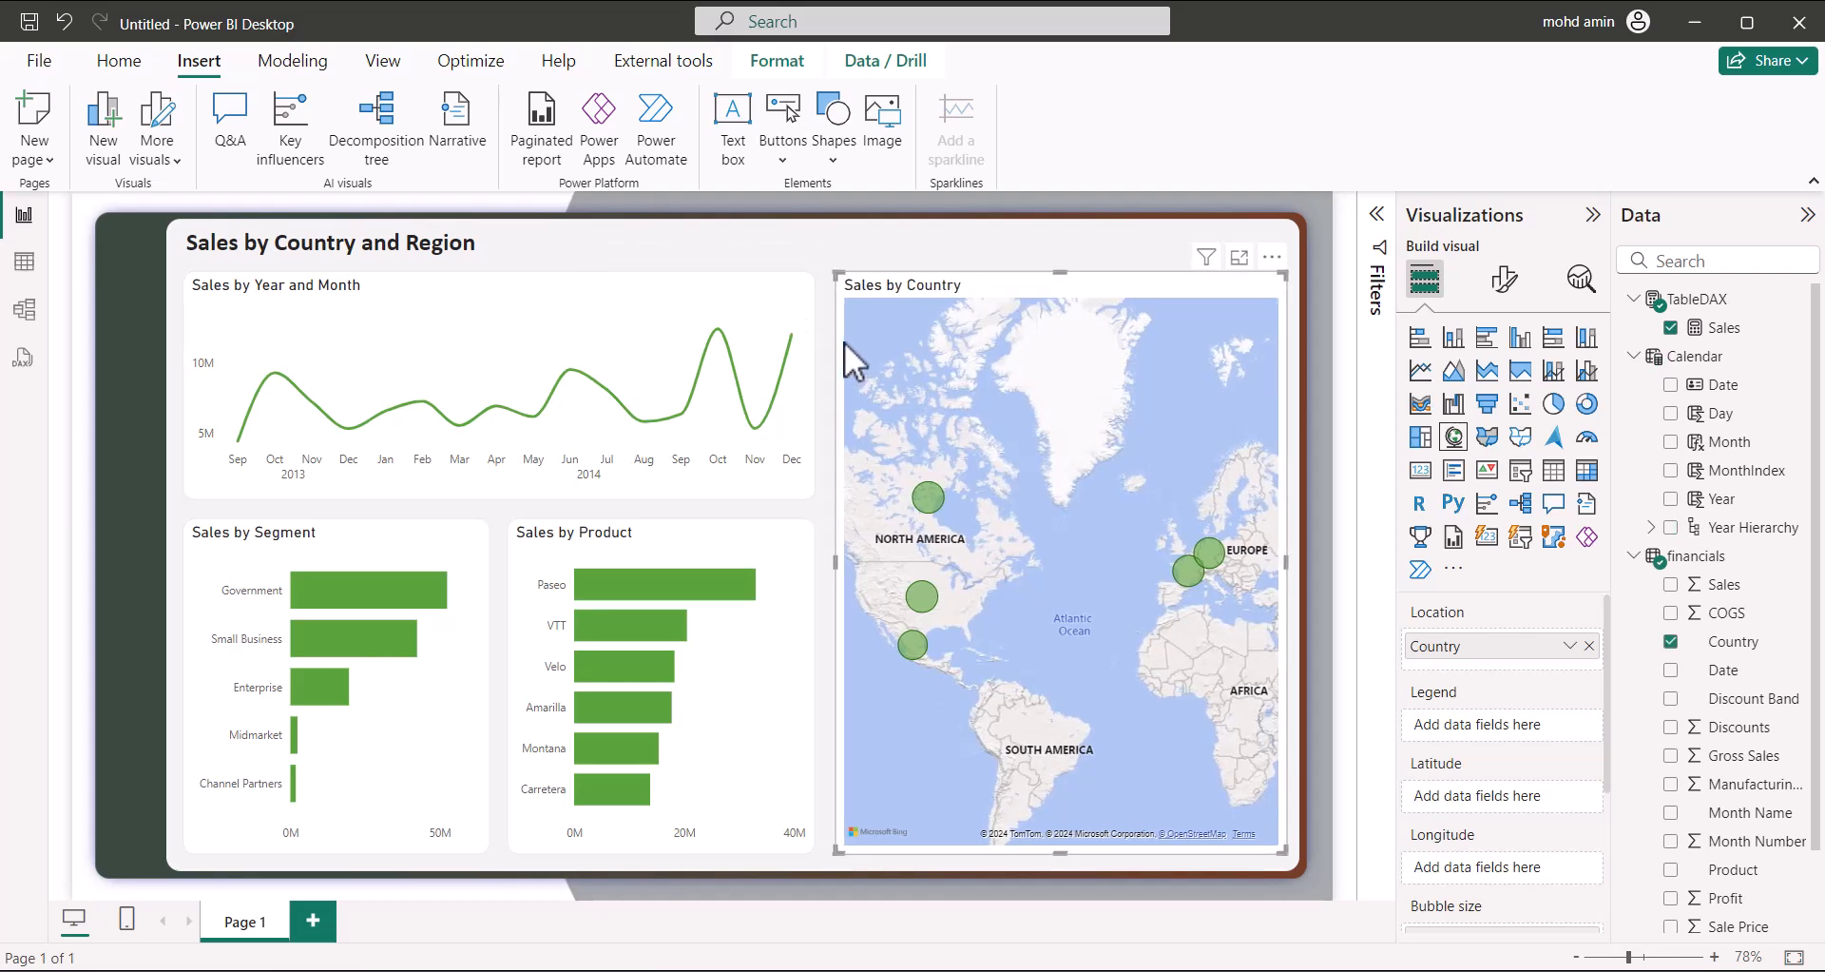
pyautogui.click(1304, 378)
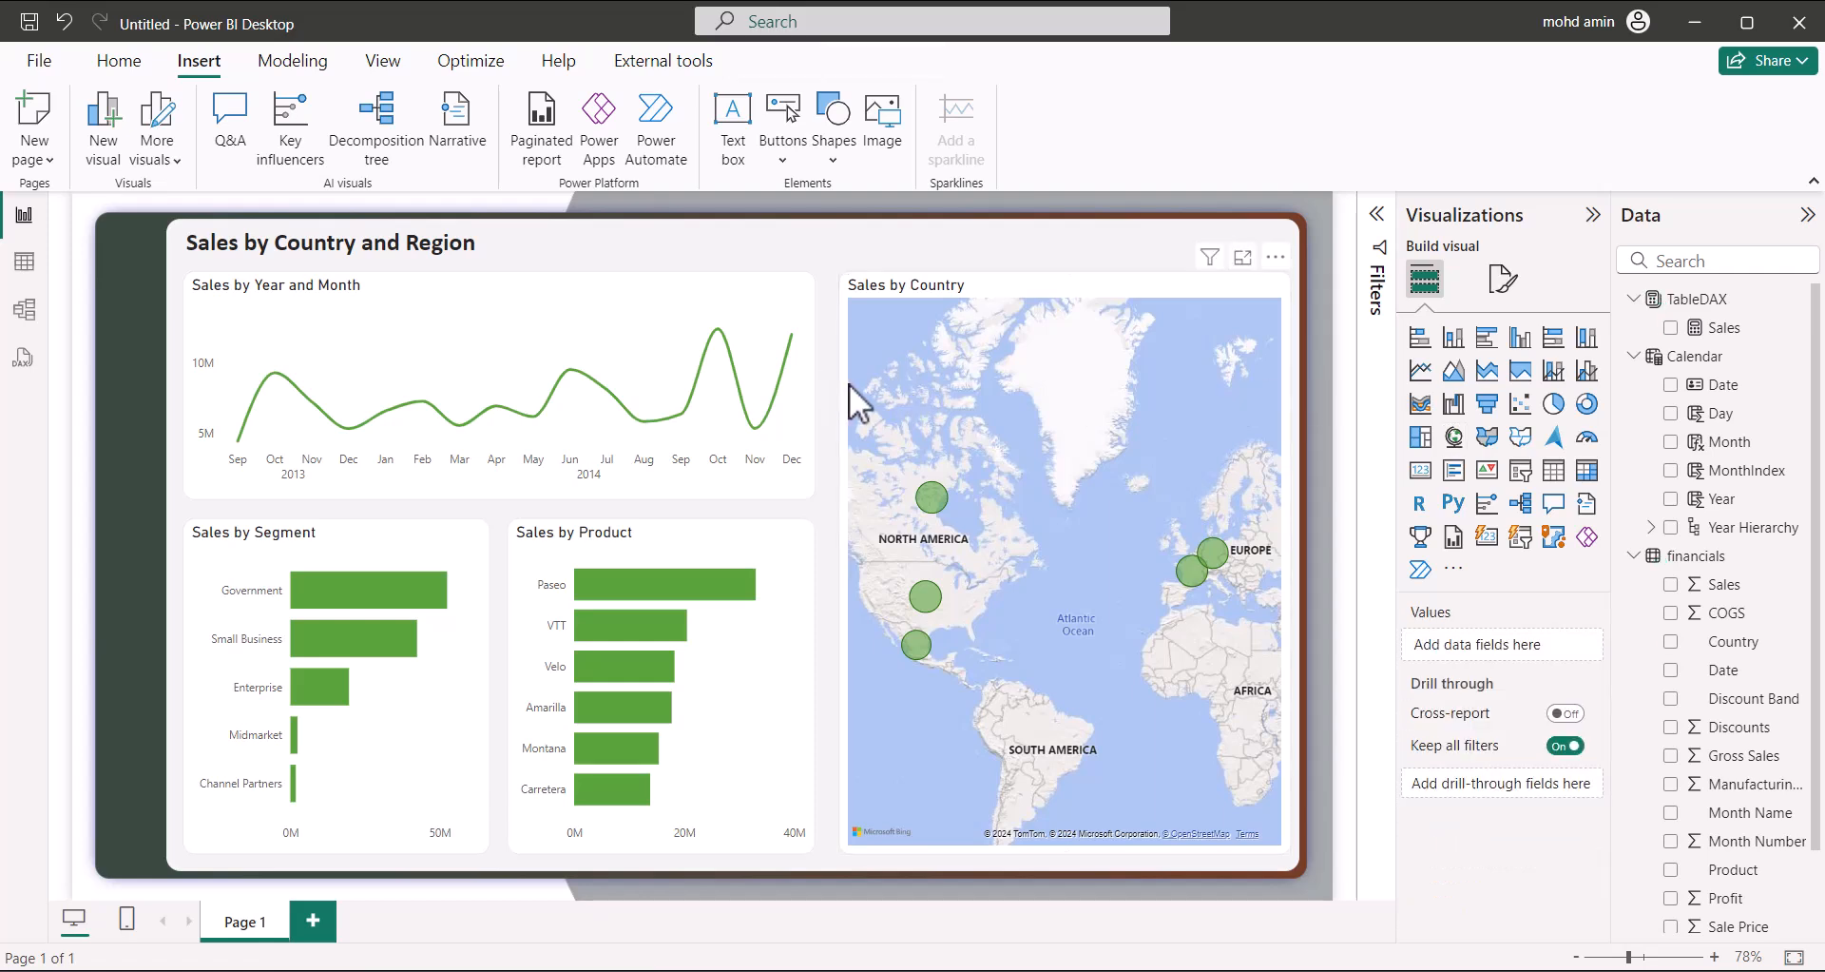
pyautogui.click(854, 443)
pyautogui.press('Left')
pyautogui.press('Left')
pyautogui.press('Left')
pyautogui.press('Left')
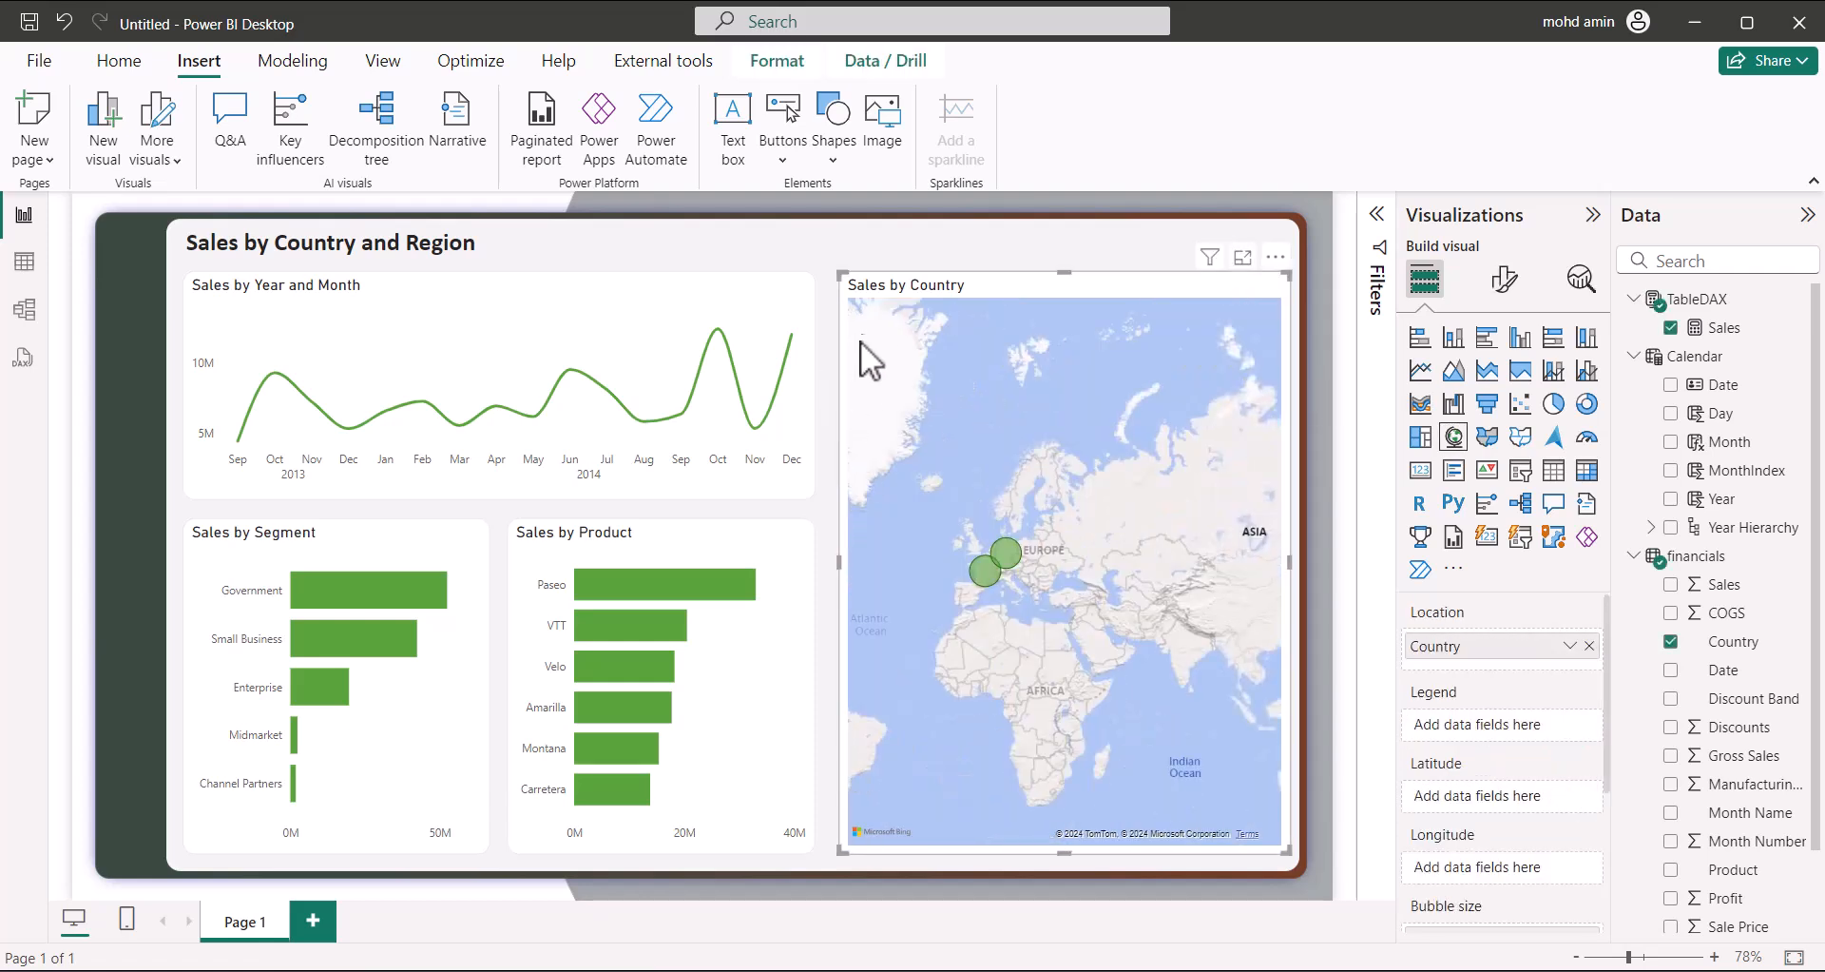
pyautogui.press('Left')
pyautogui.press('Left')
pyautogui.press('Left')
pyautogui.press('Left')
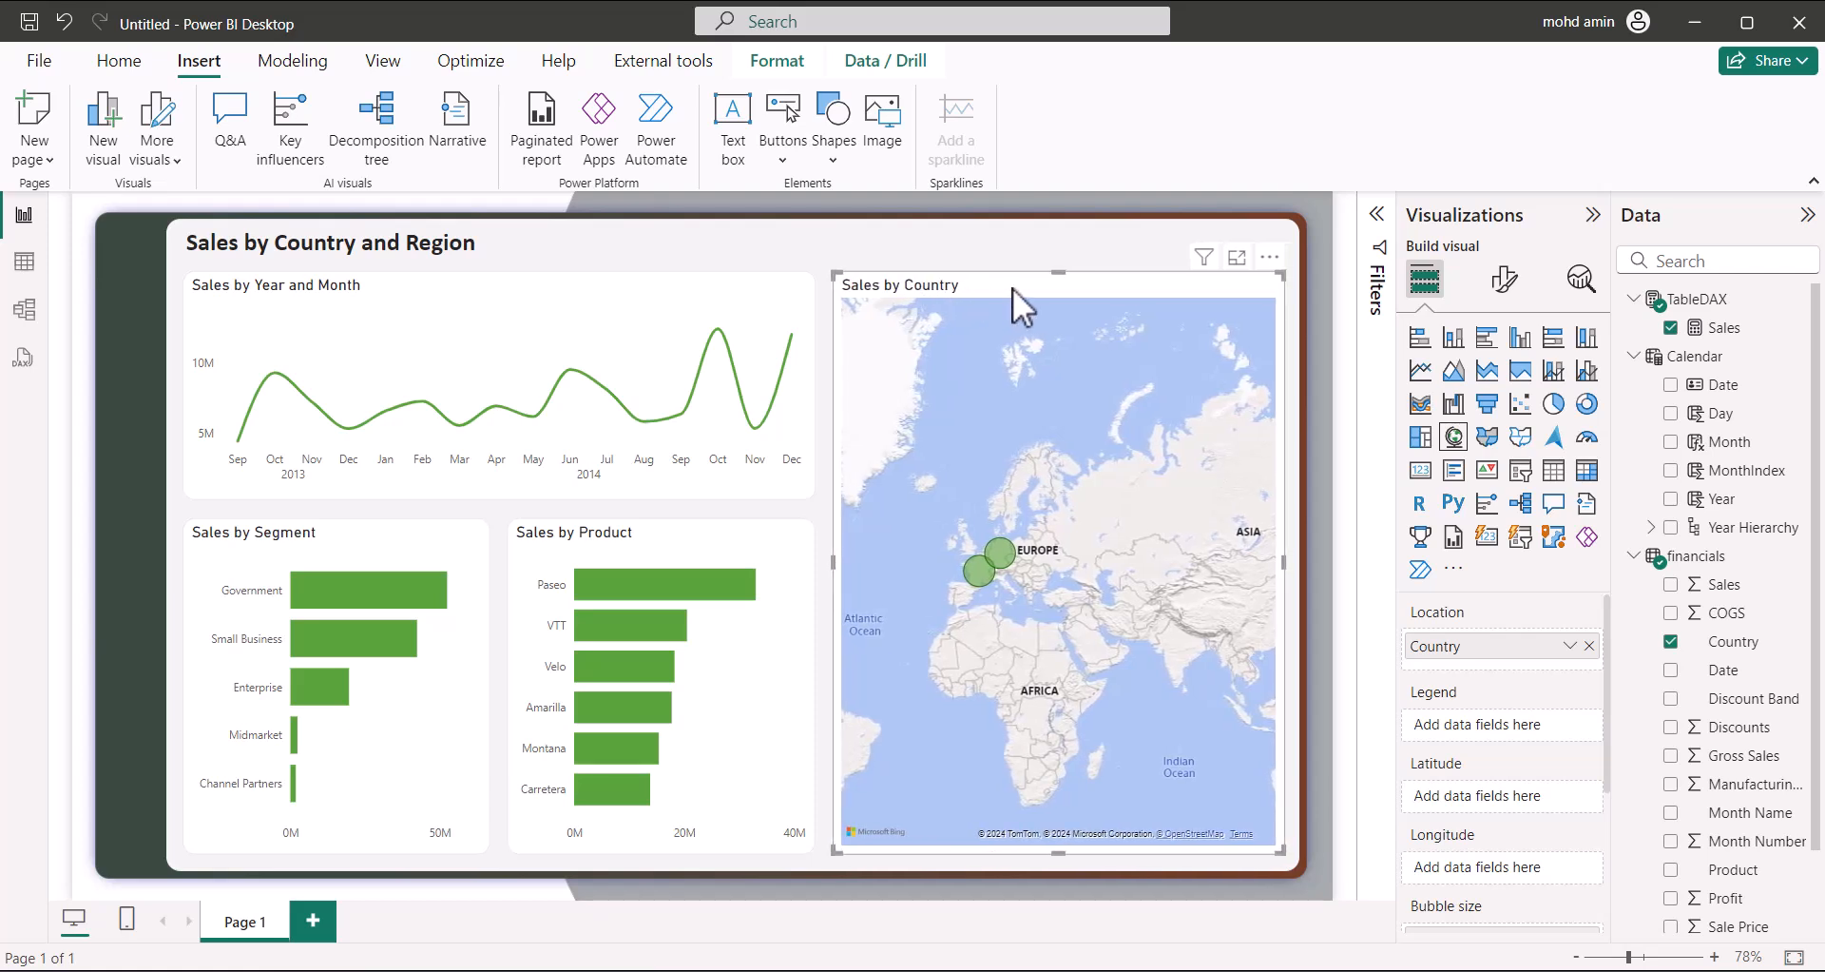
# Check the Sales by Year and Month, Sales by Product and Sales by Segment charts
pyautogui.click(330, 480)
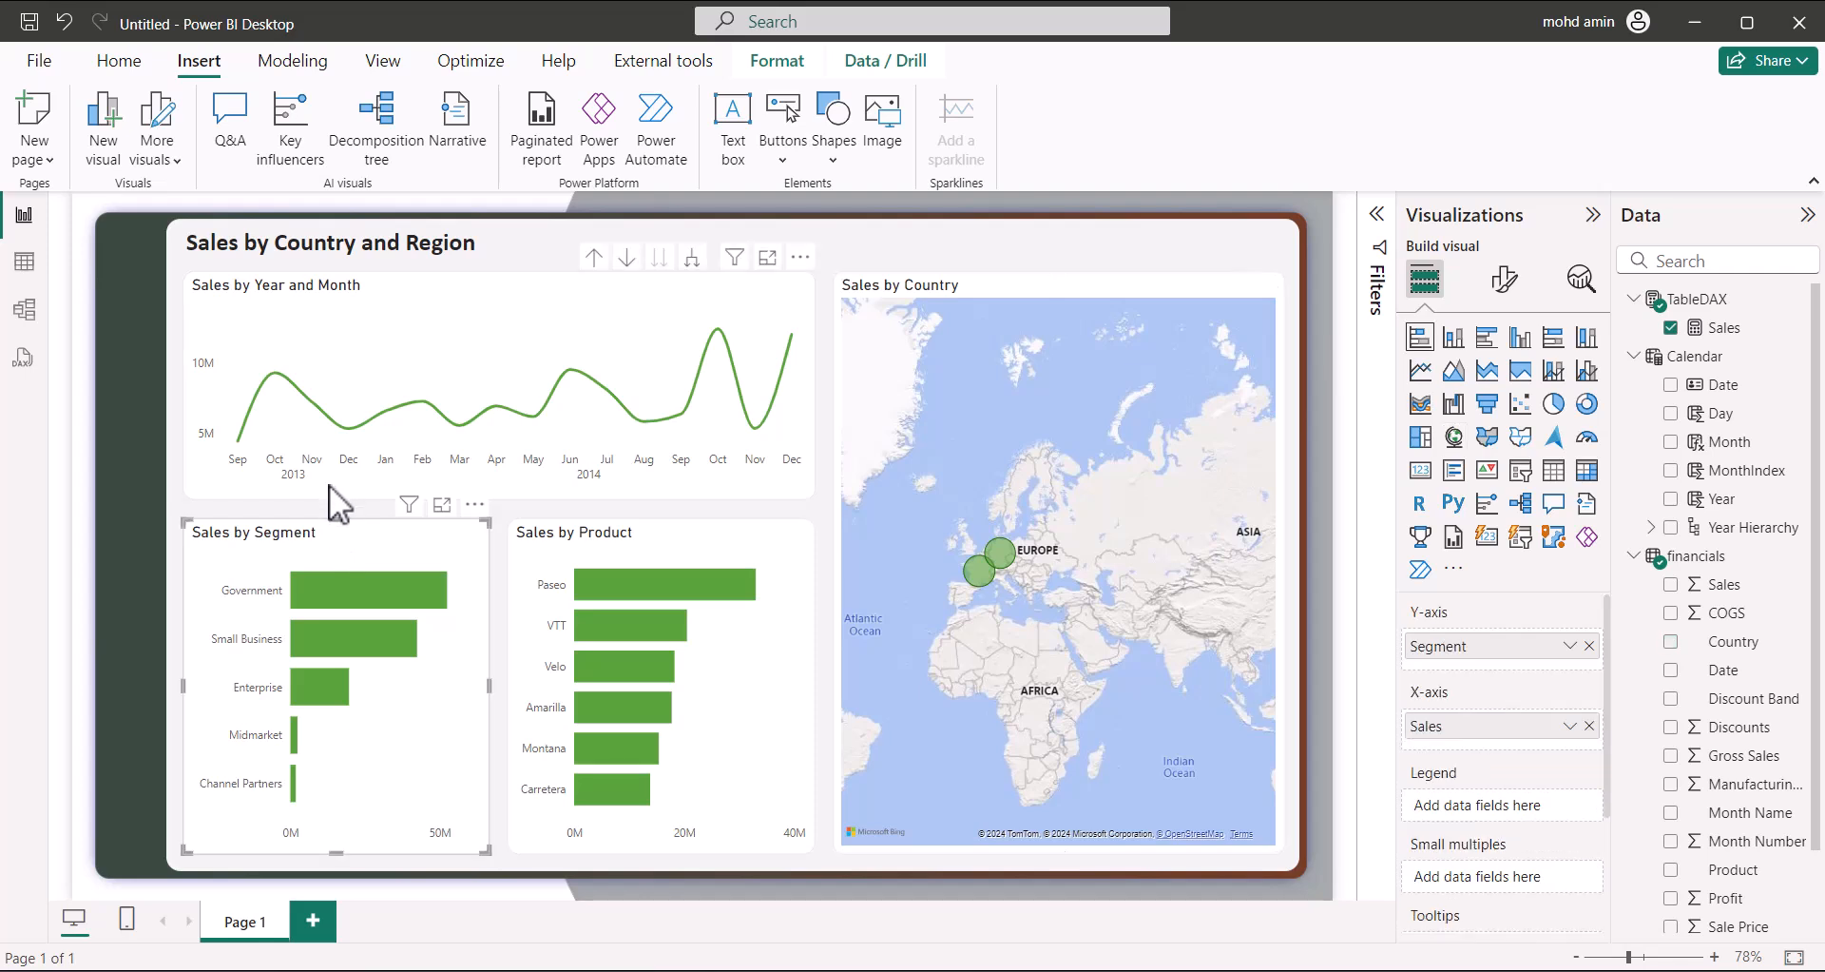
pyautogui.click(547, 505)
pyautogui.click(461, 557)
pyautogui.click(561, 591)
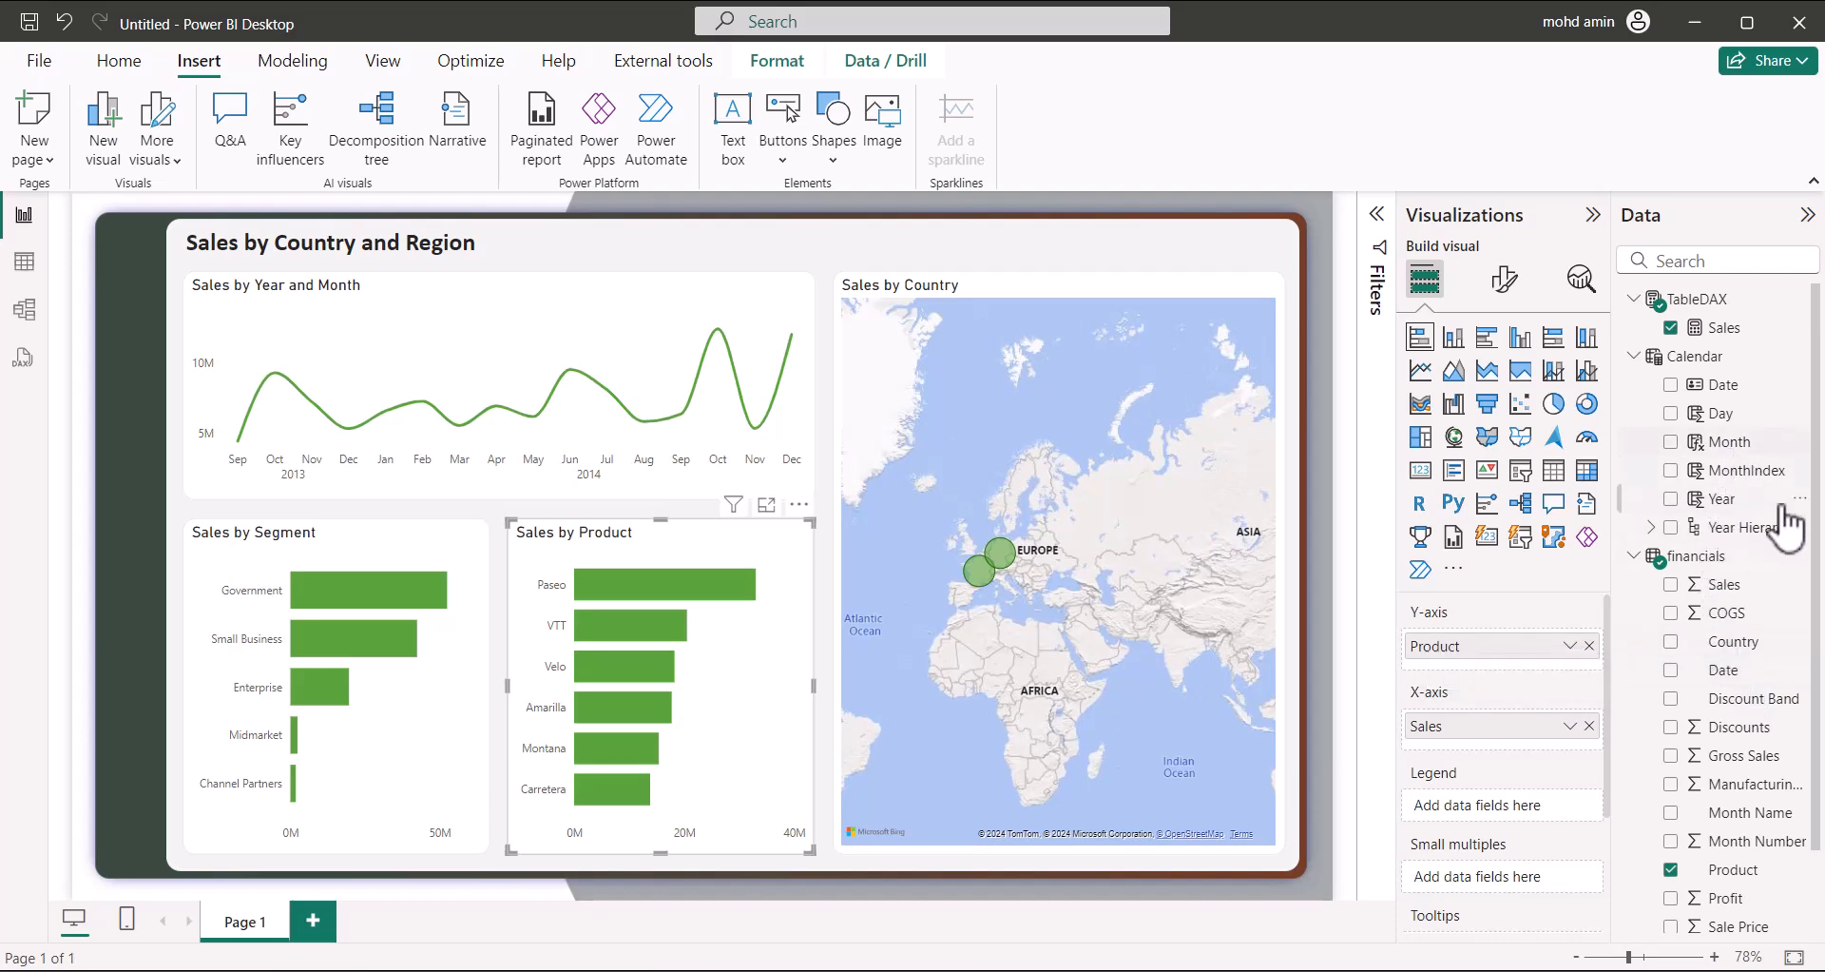
# Inspect the DAX behind the Year, Month and Day levels and the Calendar table definition
pyautogui.click(1651, 528)
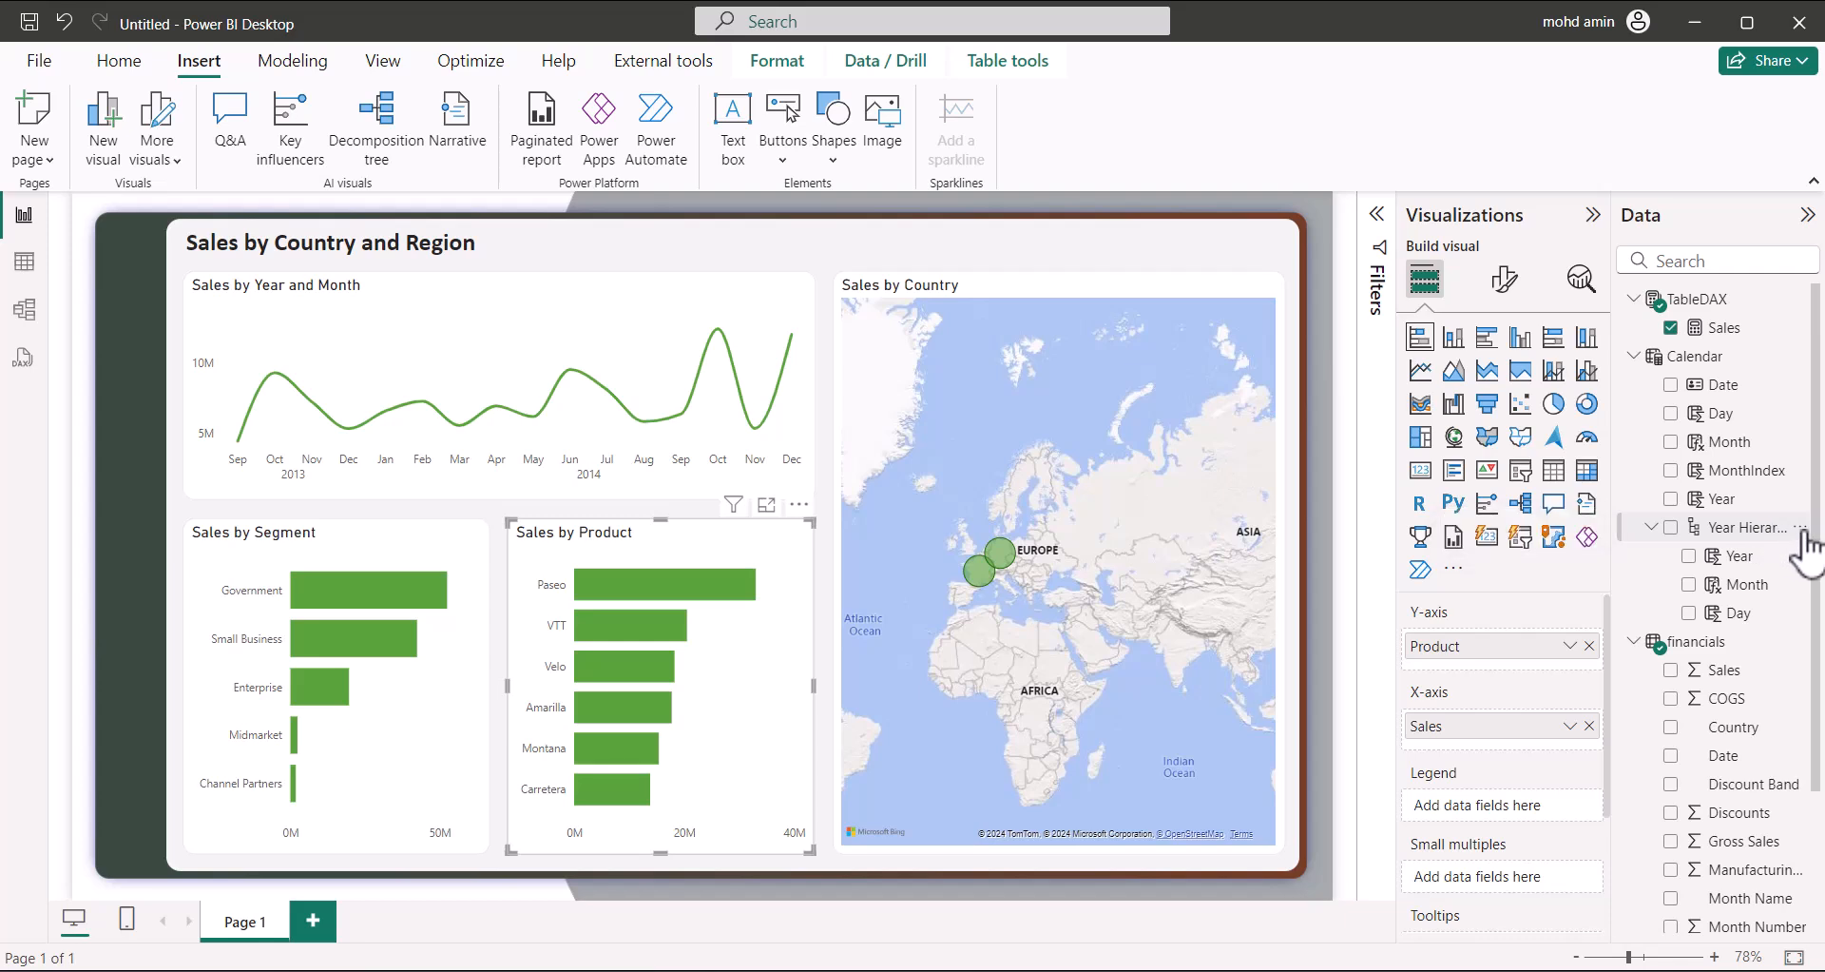
pyautogui.click(1740, 557)
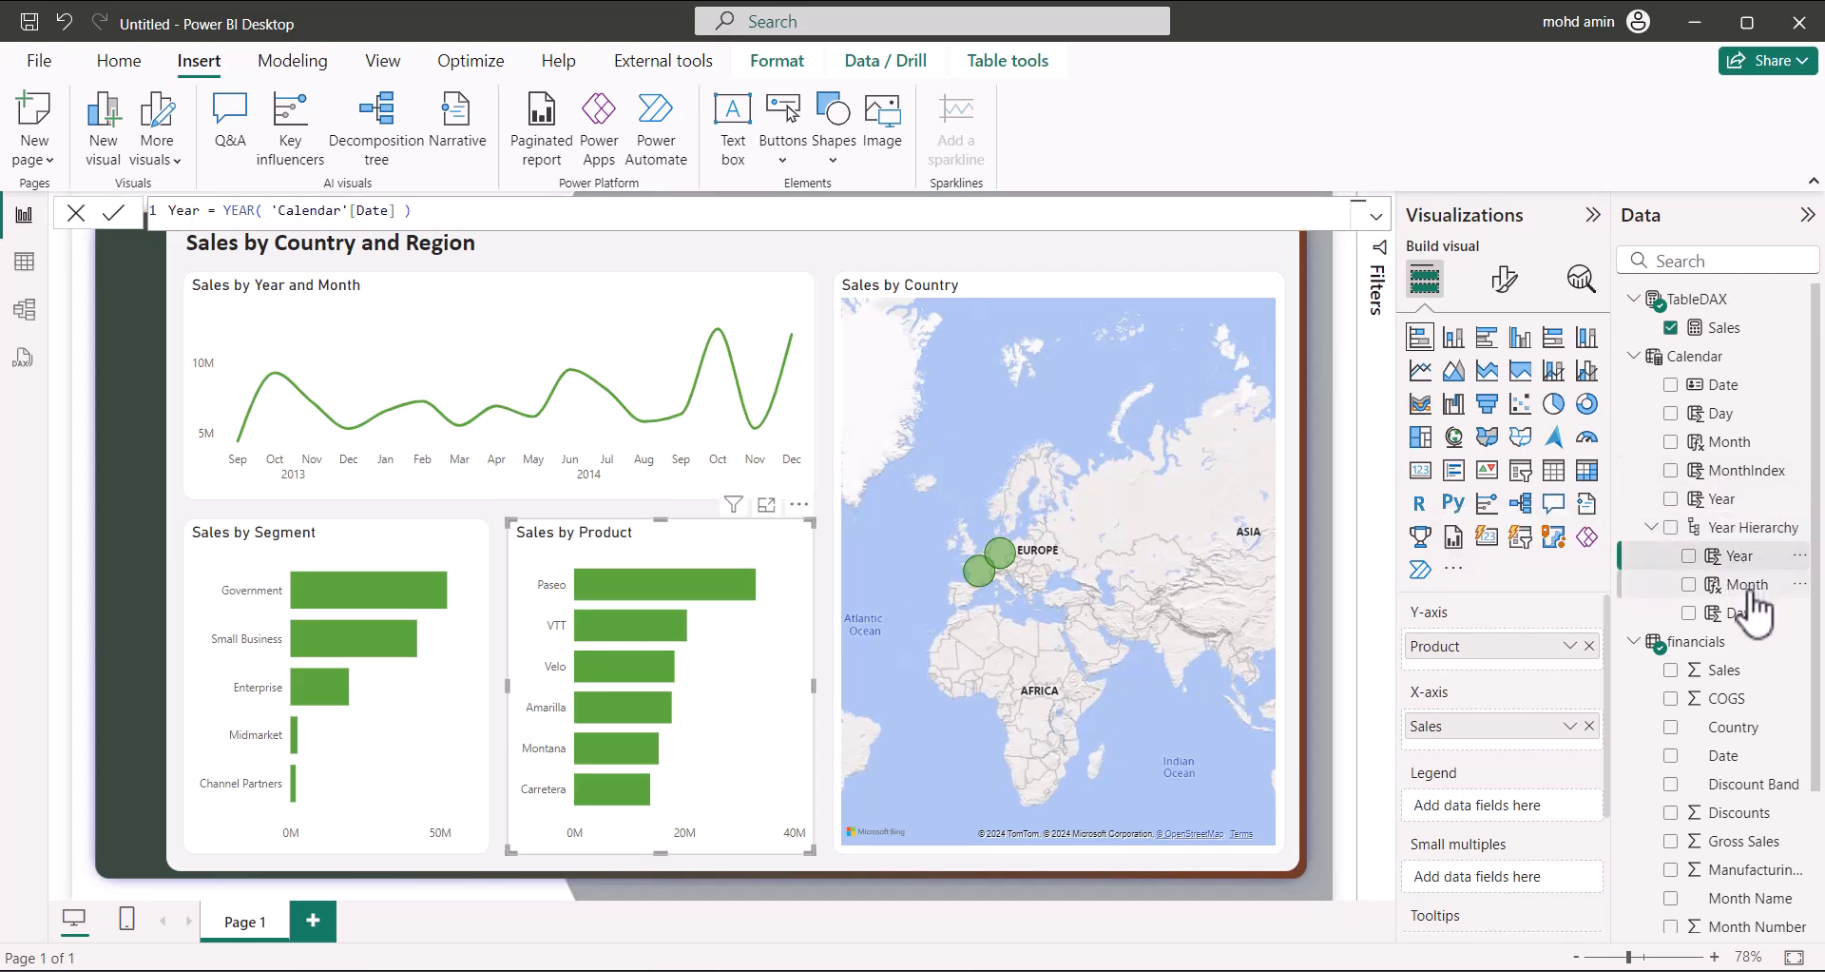
pyautogui.click(1748, 588)
pyautogui.click(1737, 614)
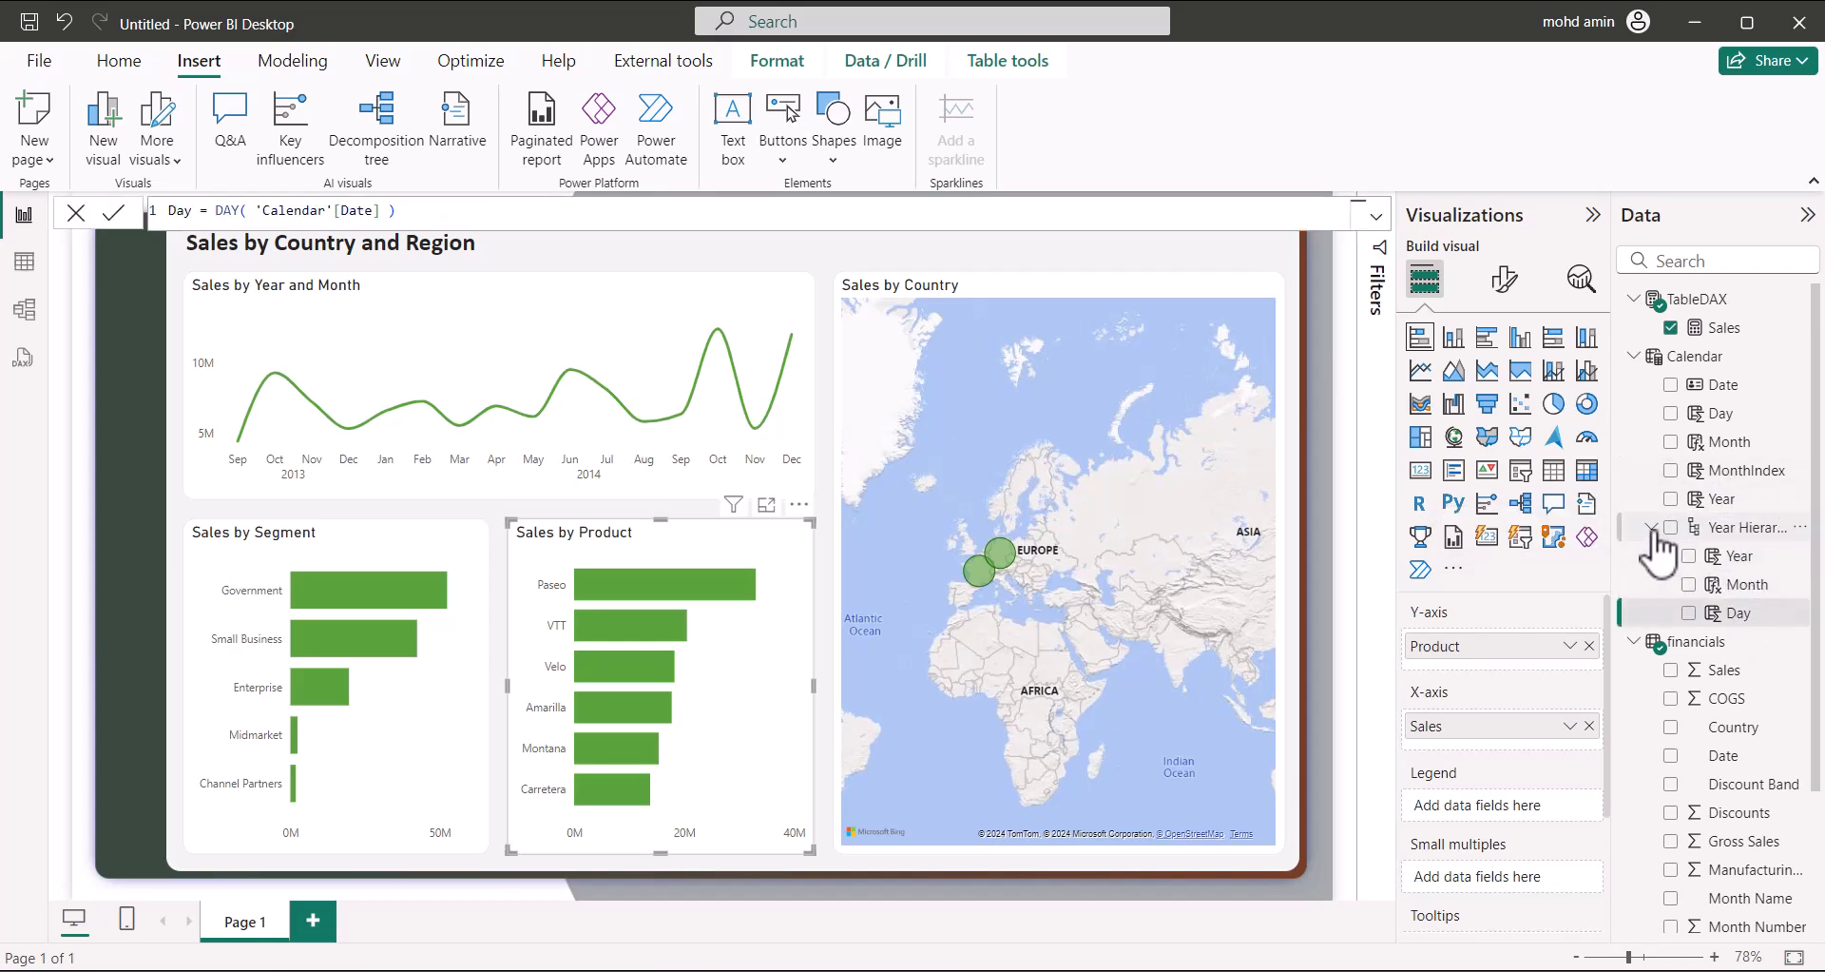
pyautogui.click(1651, 529)
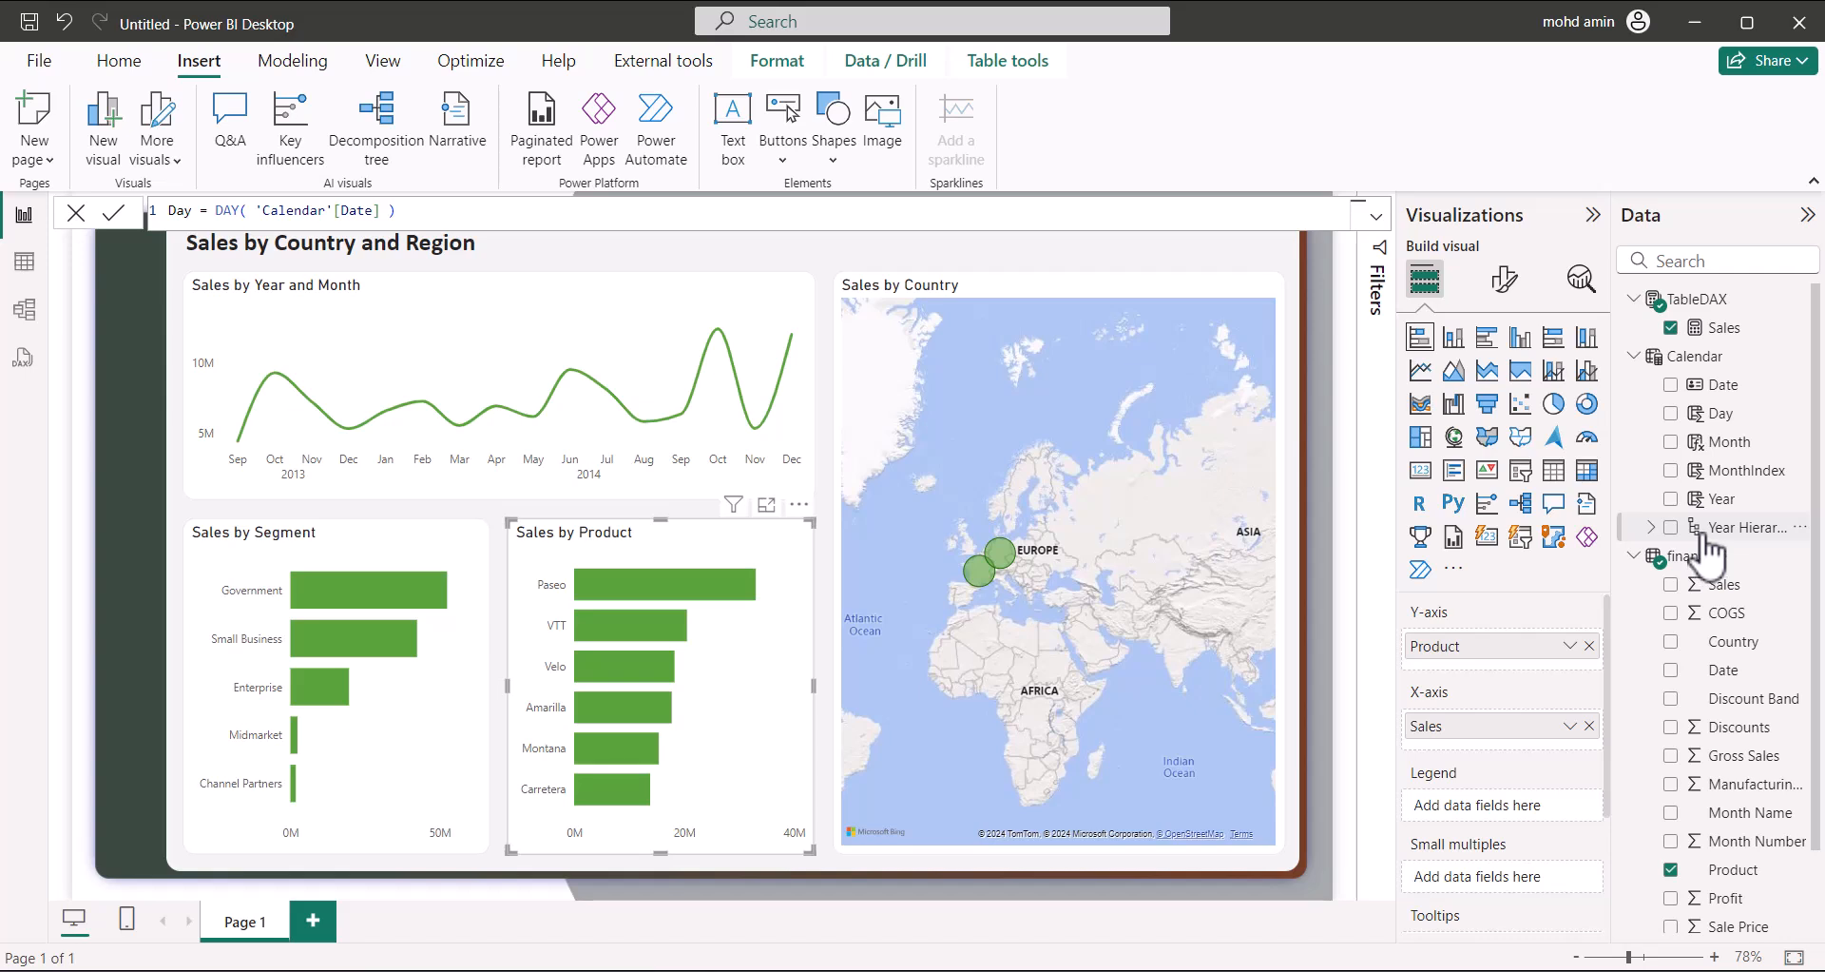
pyautogui.click(1723, 363)
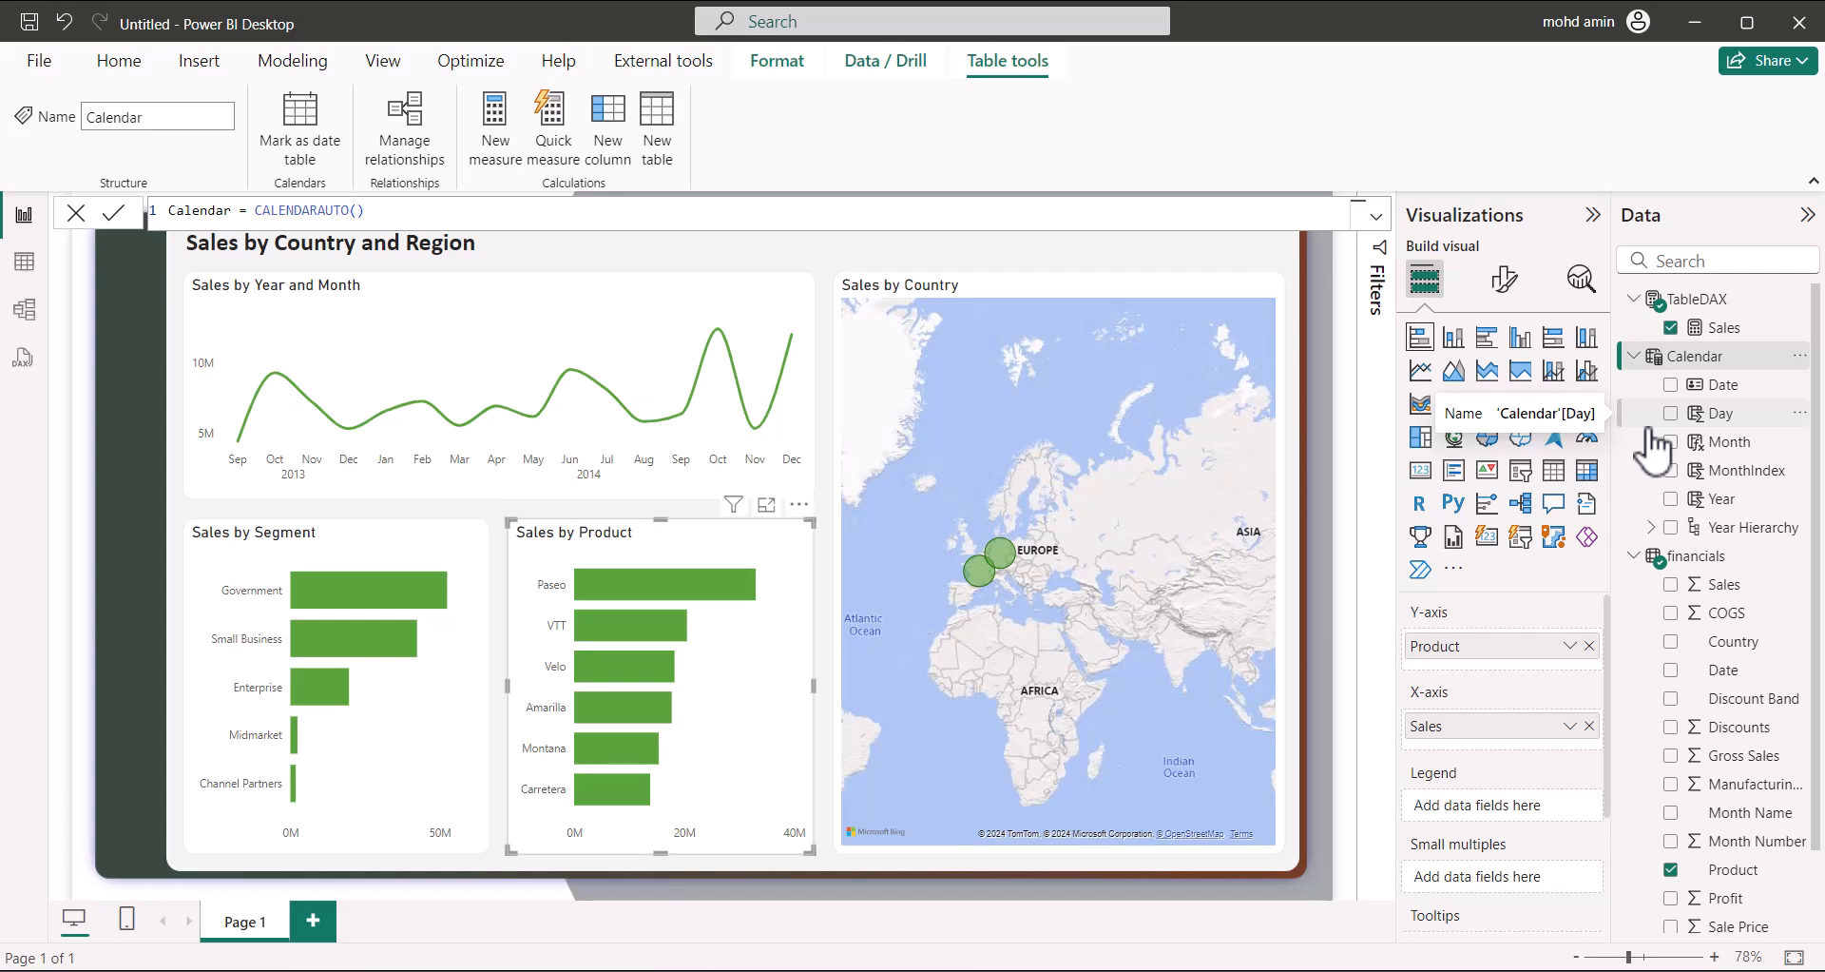
pyautogui.click(1651, 526)
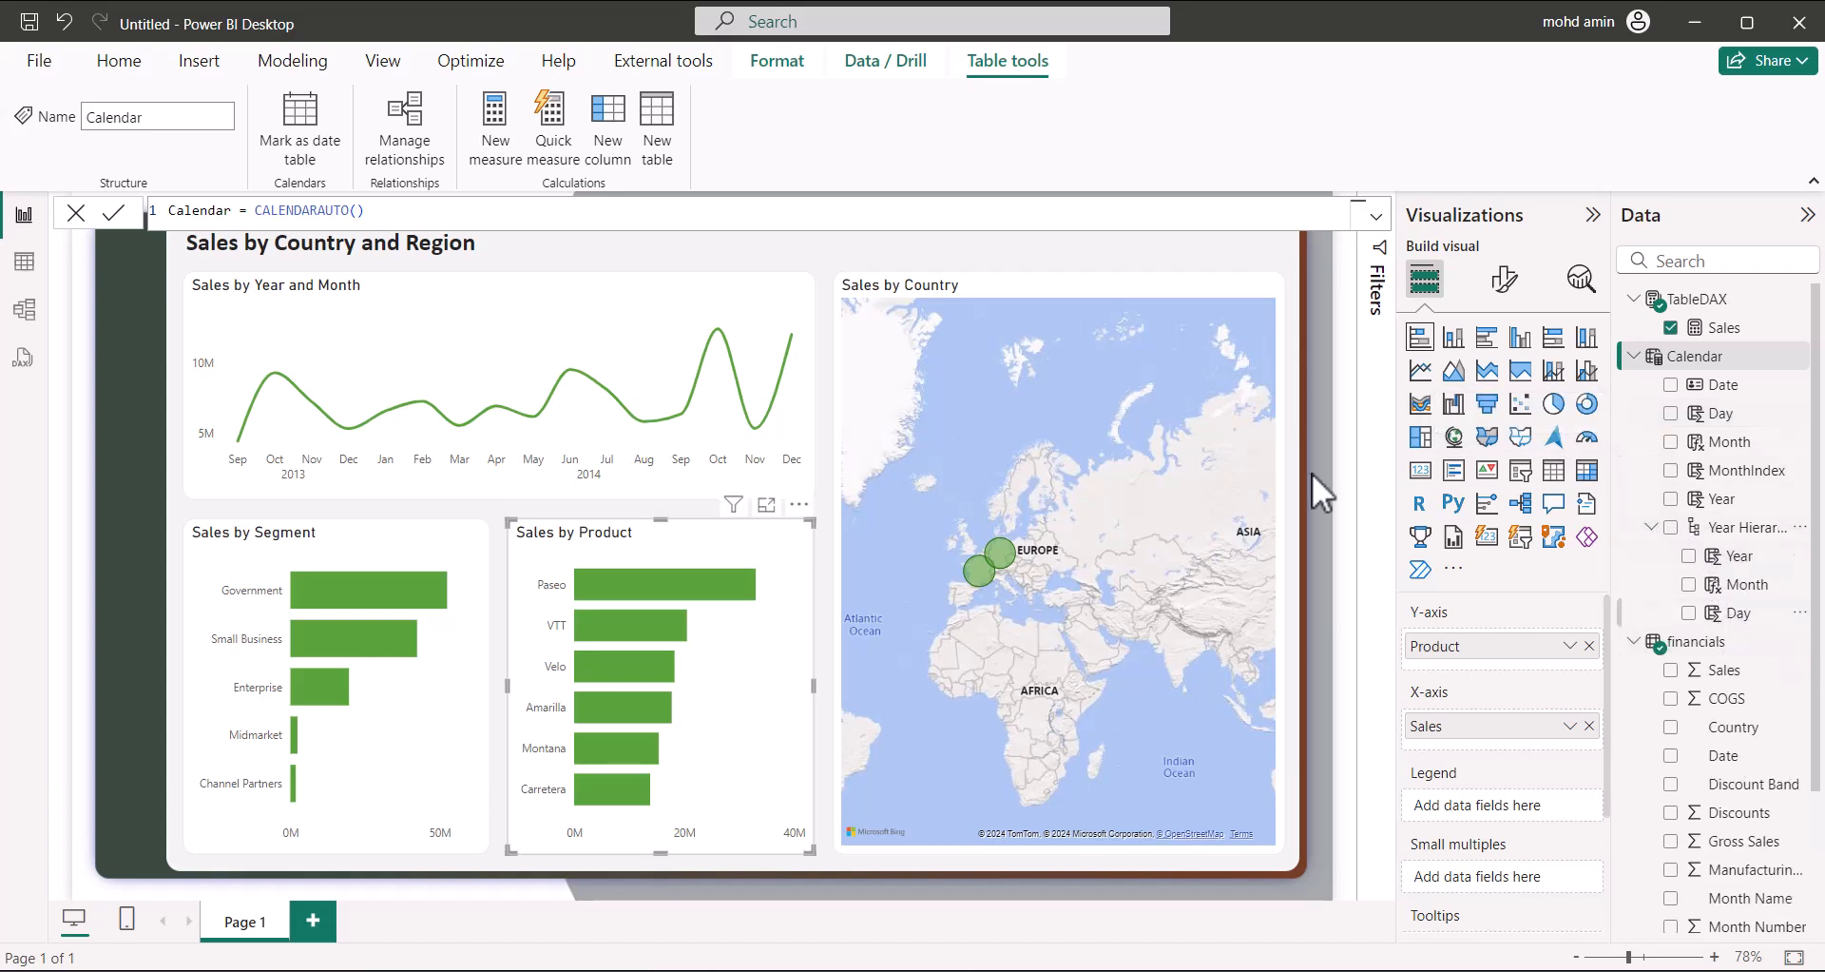
pyautogui.click(613, 285)
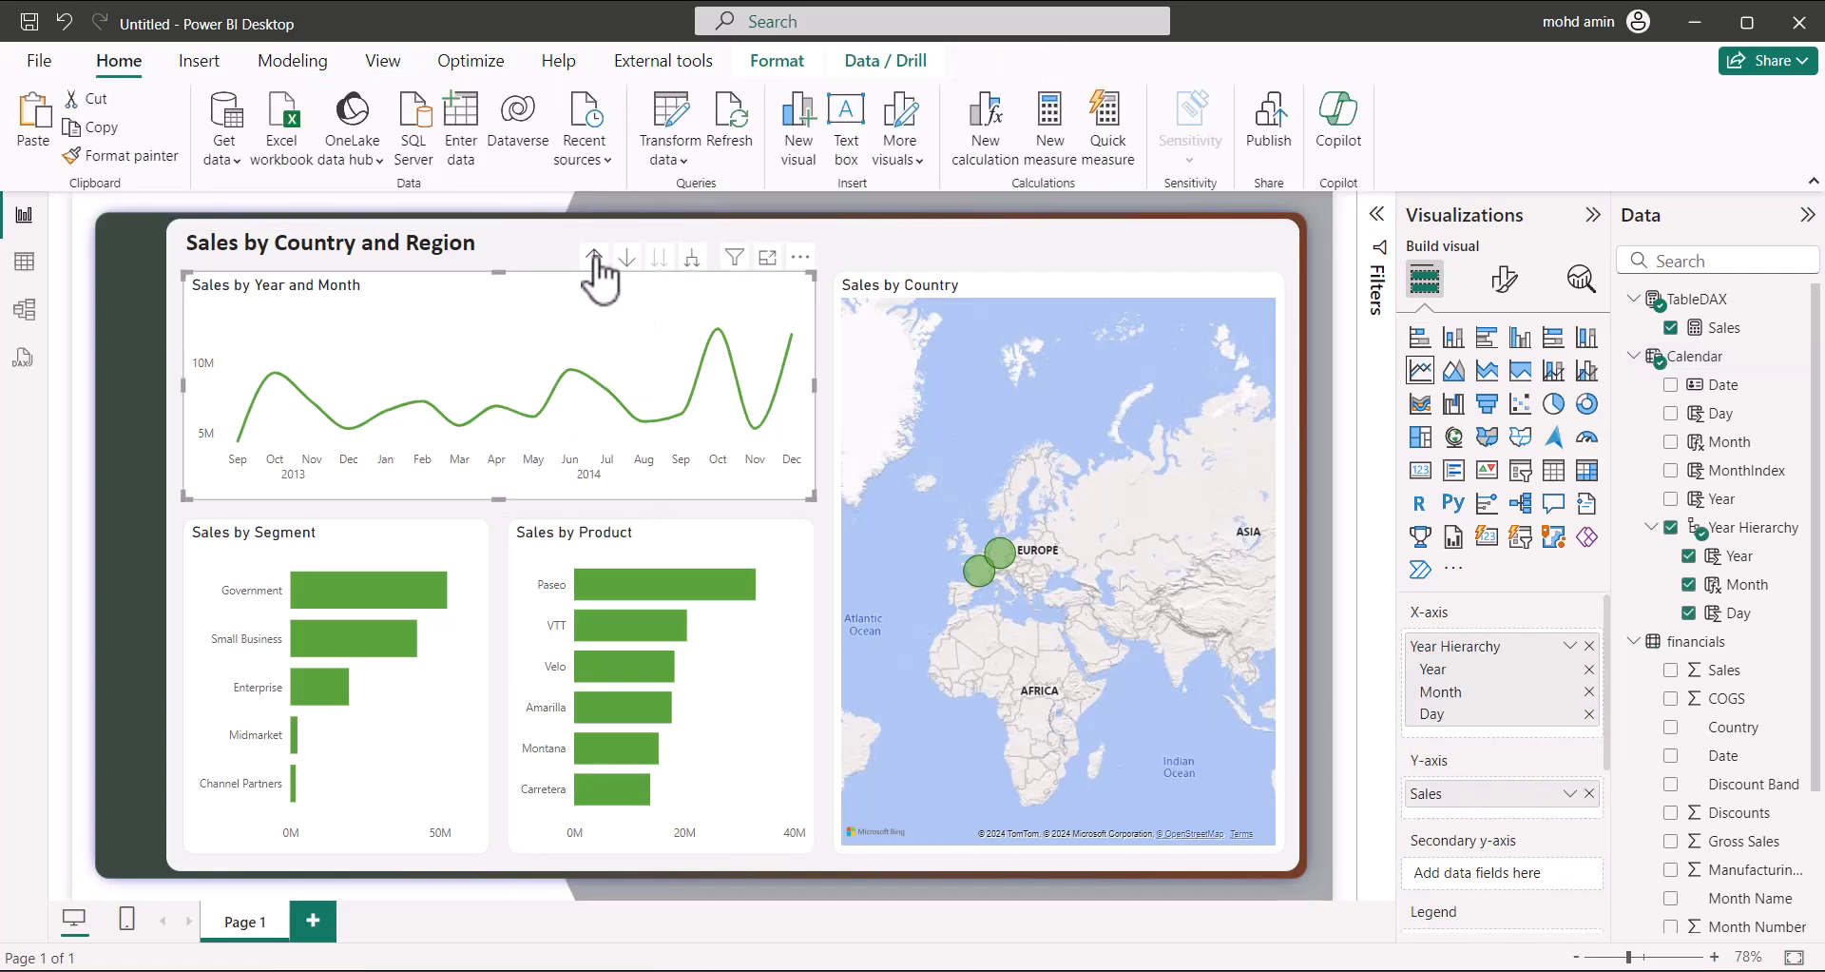
pyautogui.click(593, 258)
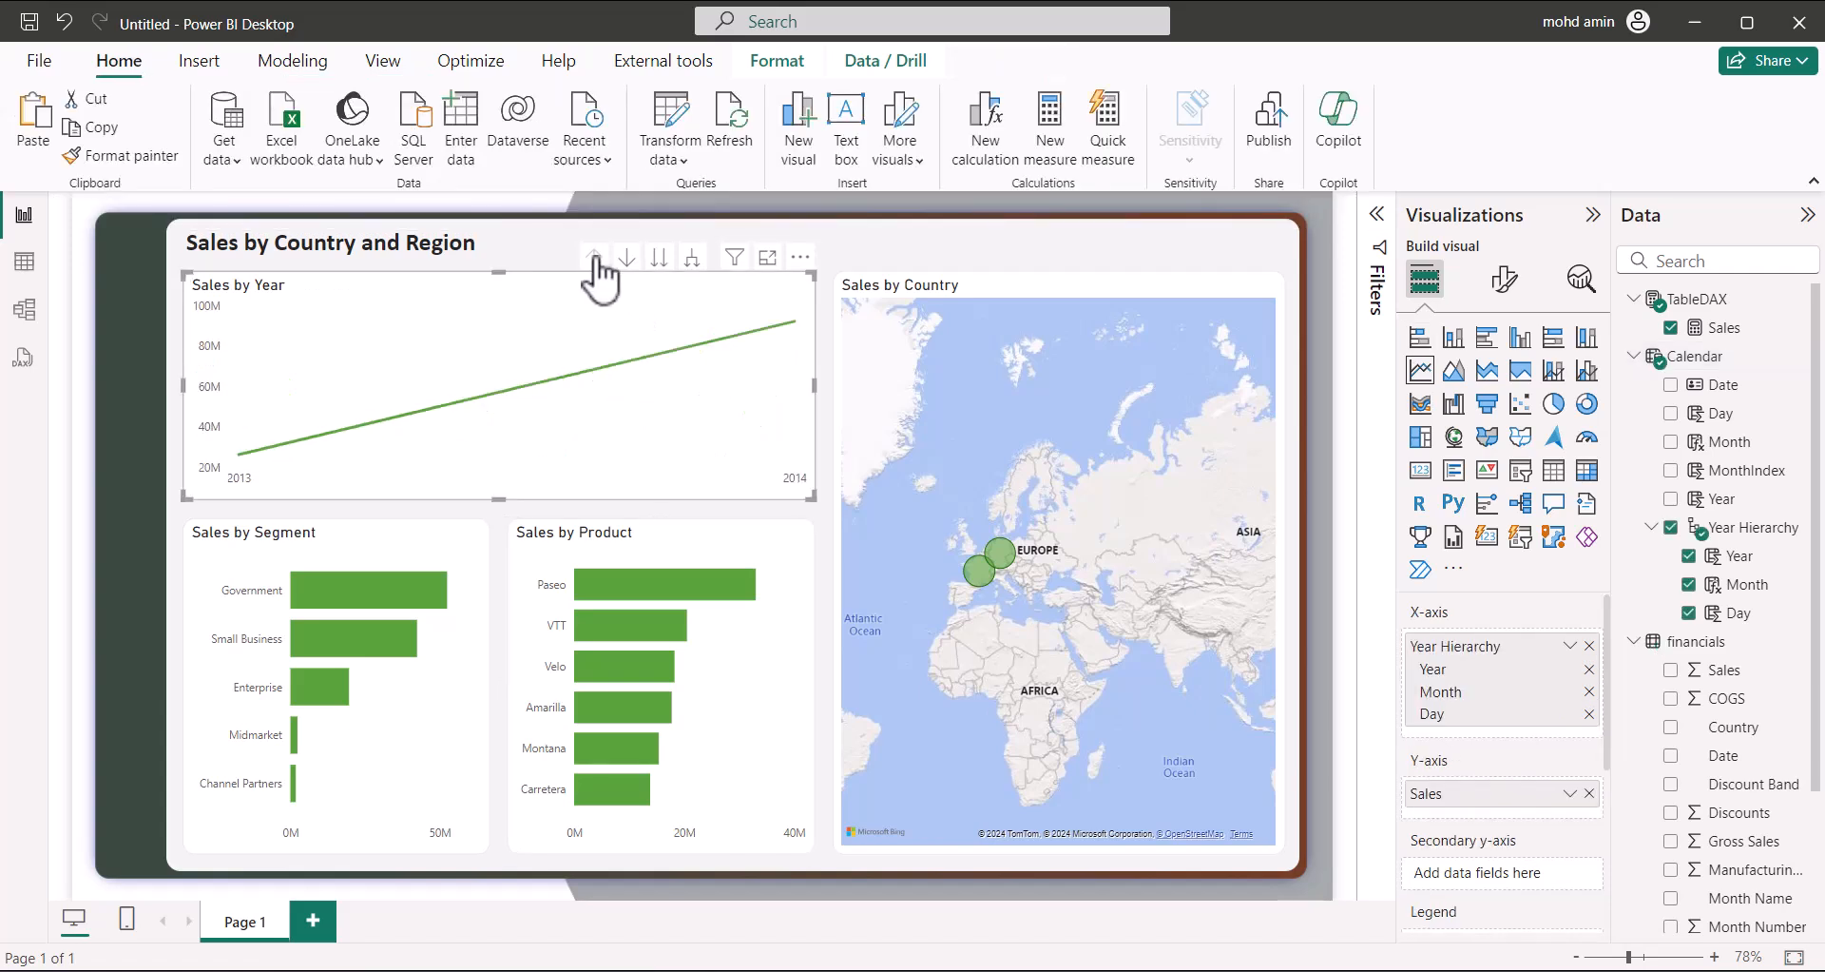
pyautogui.click(693, 259)
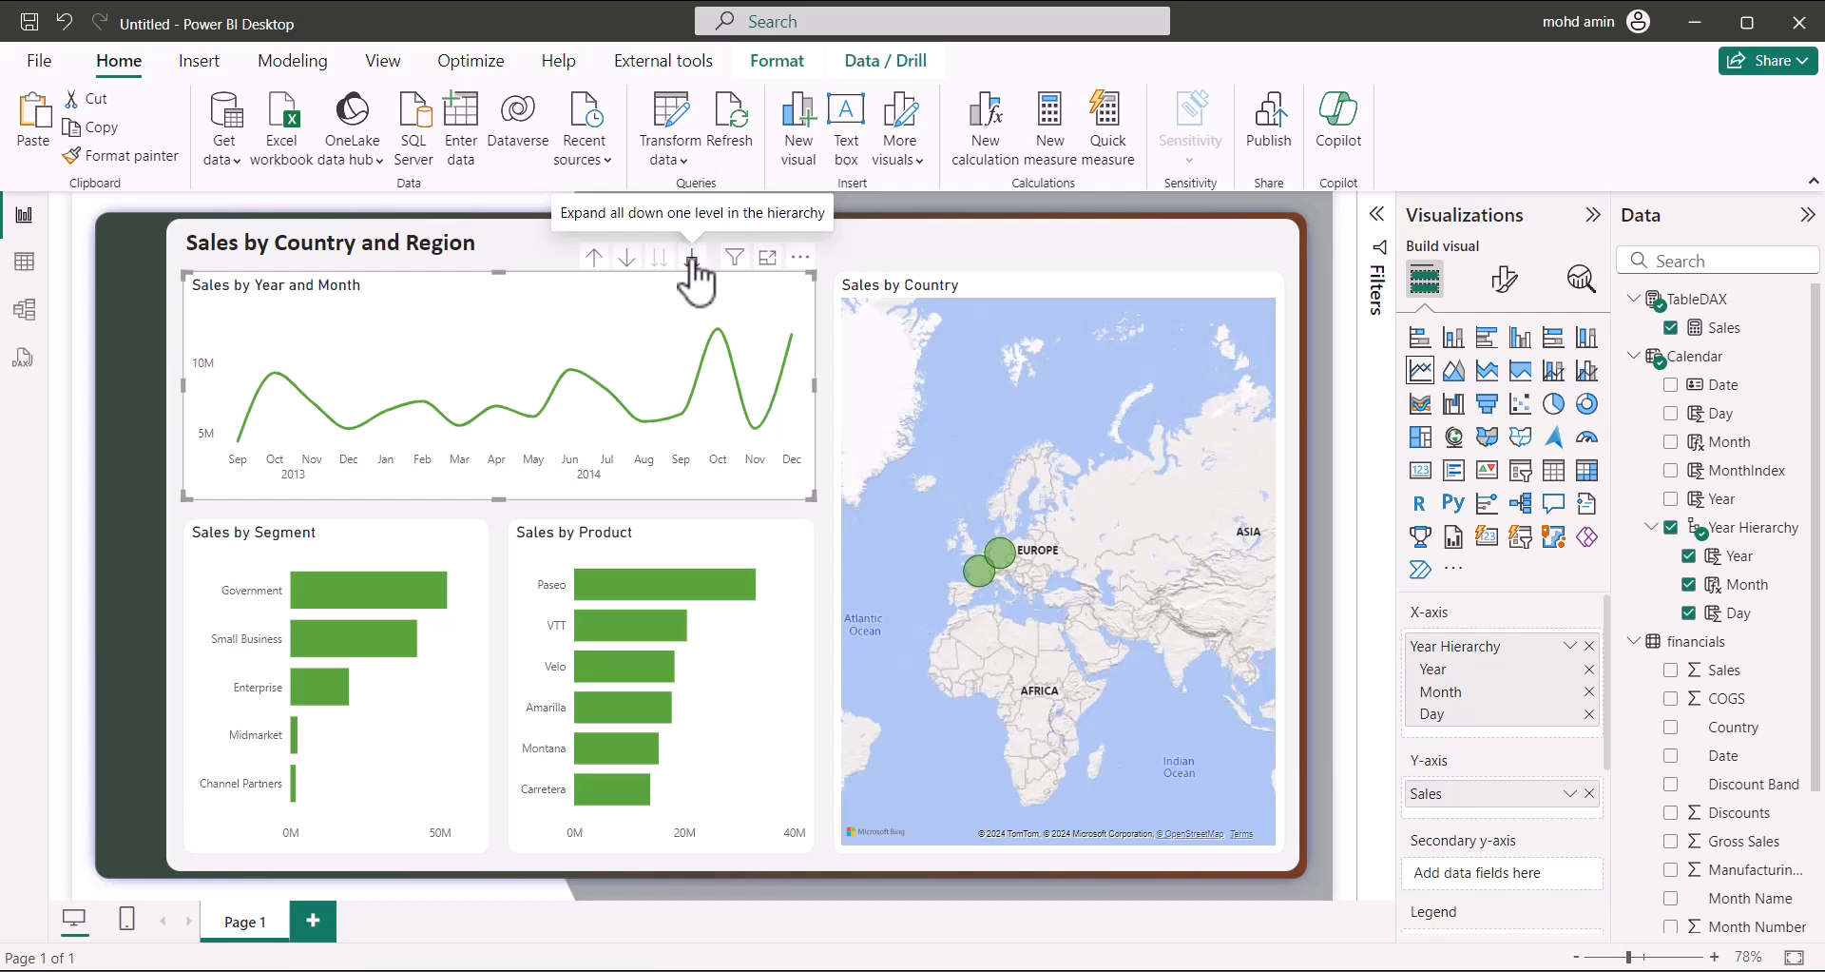
pyautogui.click(693, 260)
pyautogui.click(594, 259)
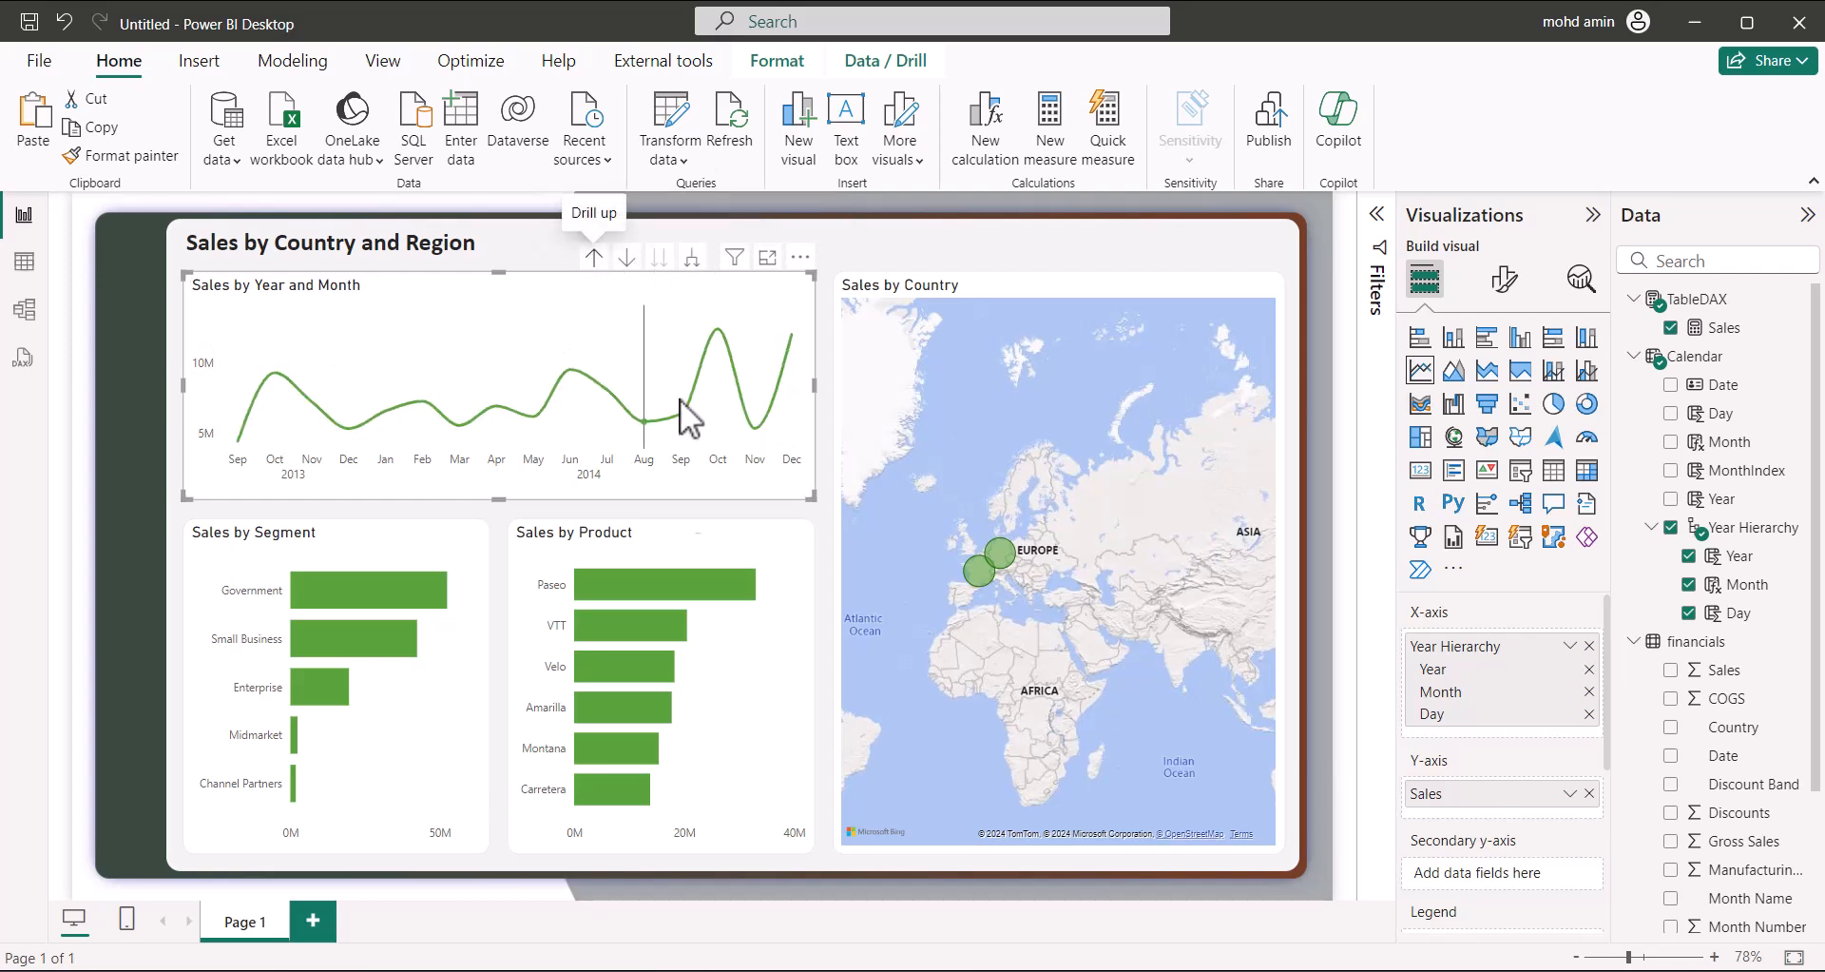
pyautogui.click(975, 244)
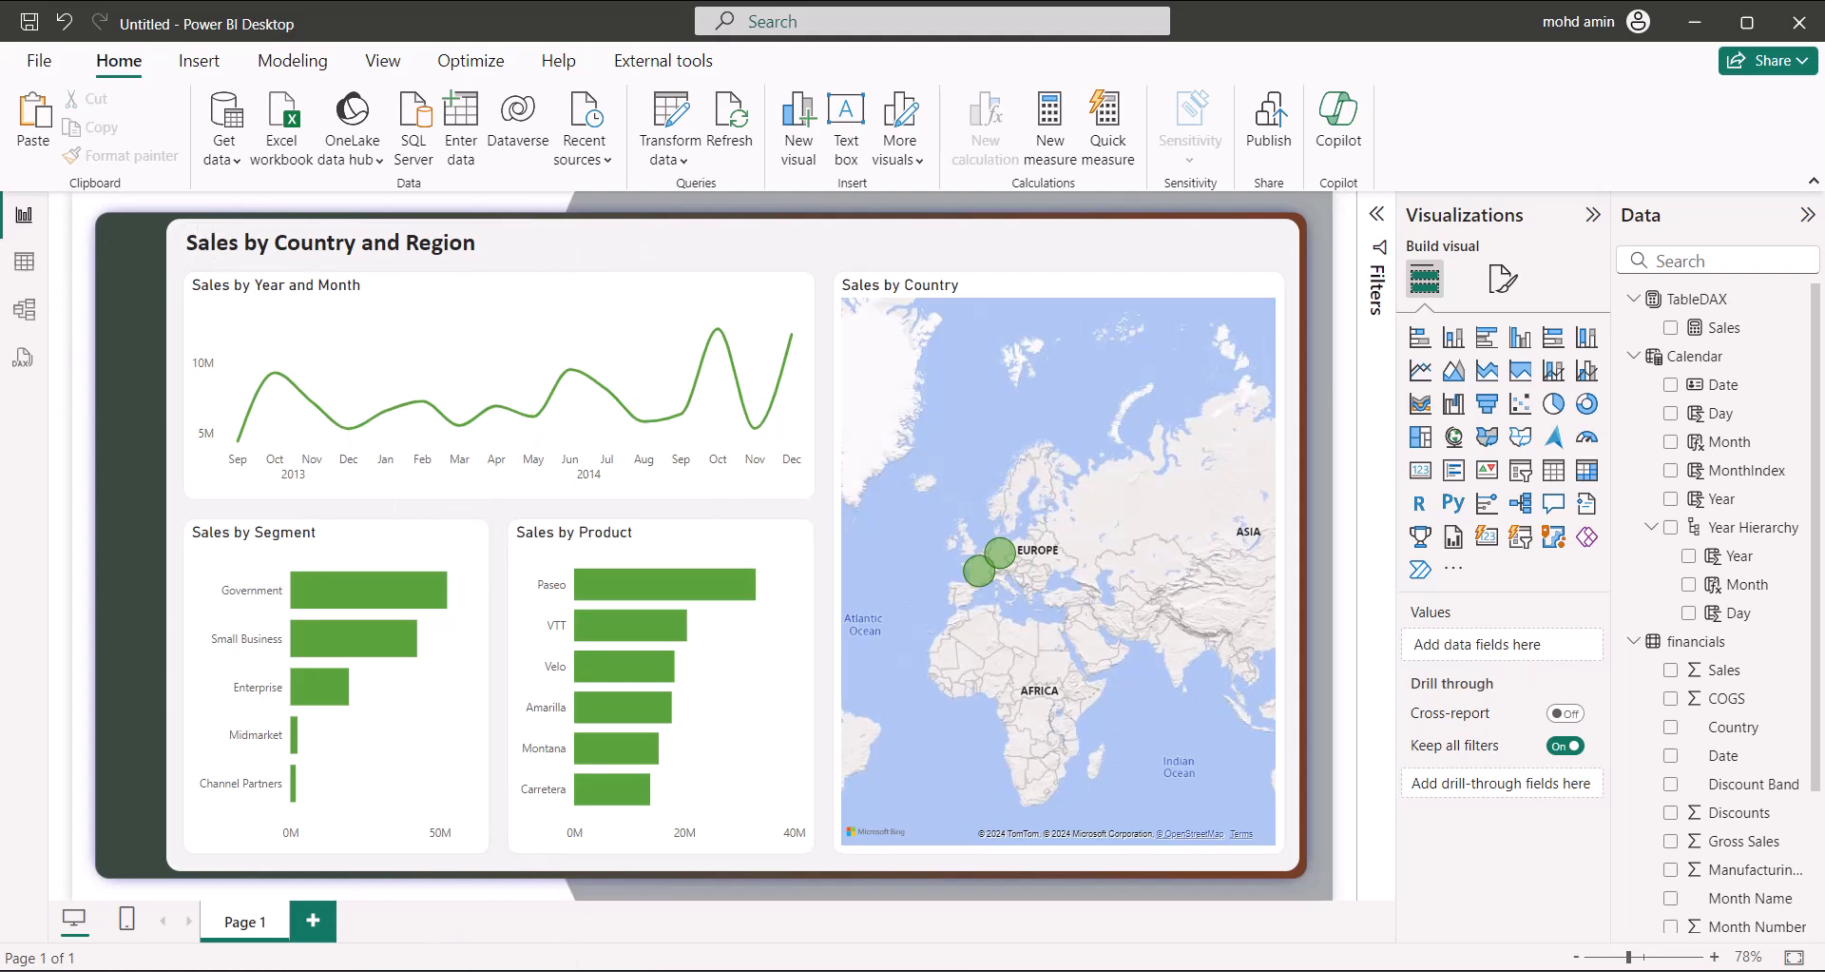
# In Chrome, go to lordicon.com/icons/wired/gradient and open the Icons overview
pyautogui.click(622, 970)
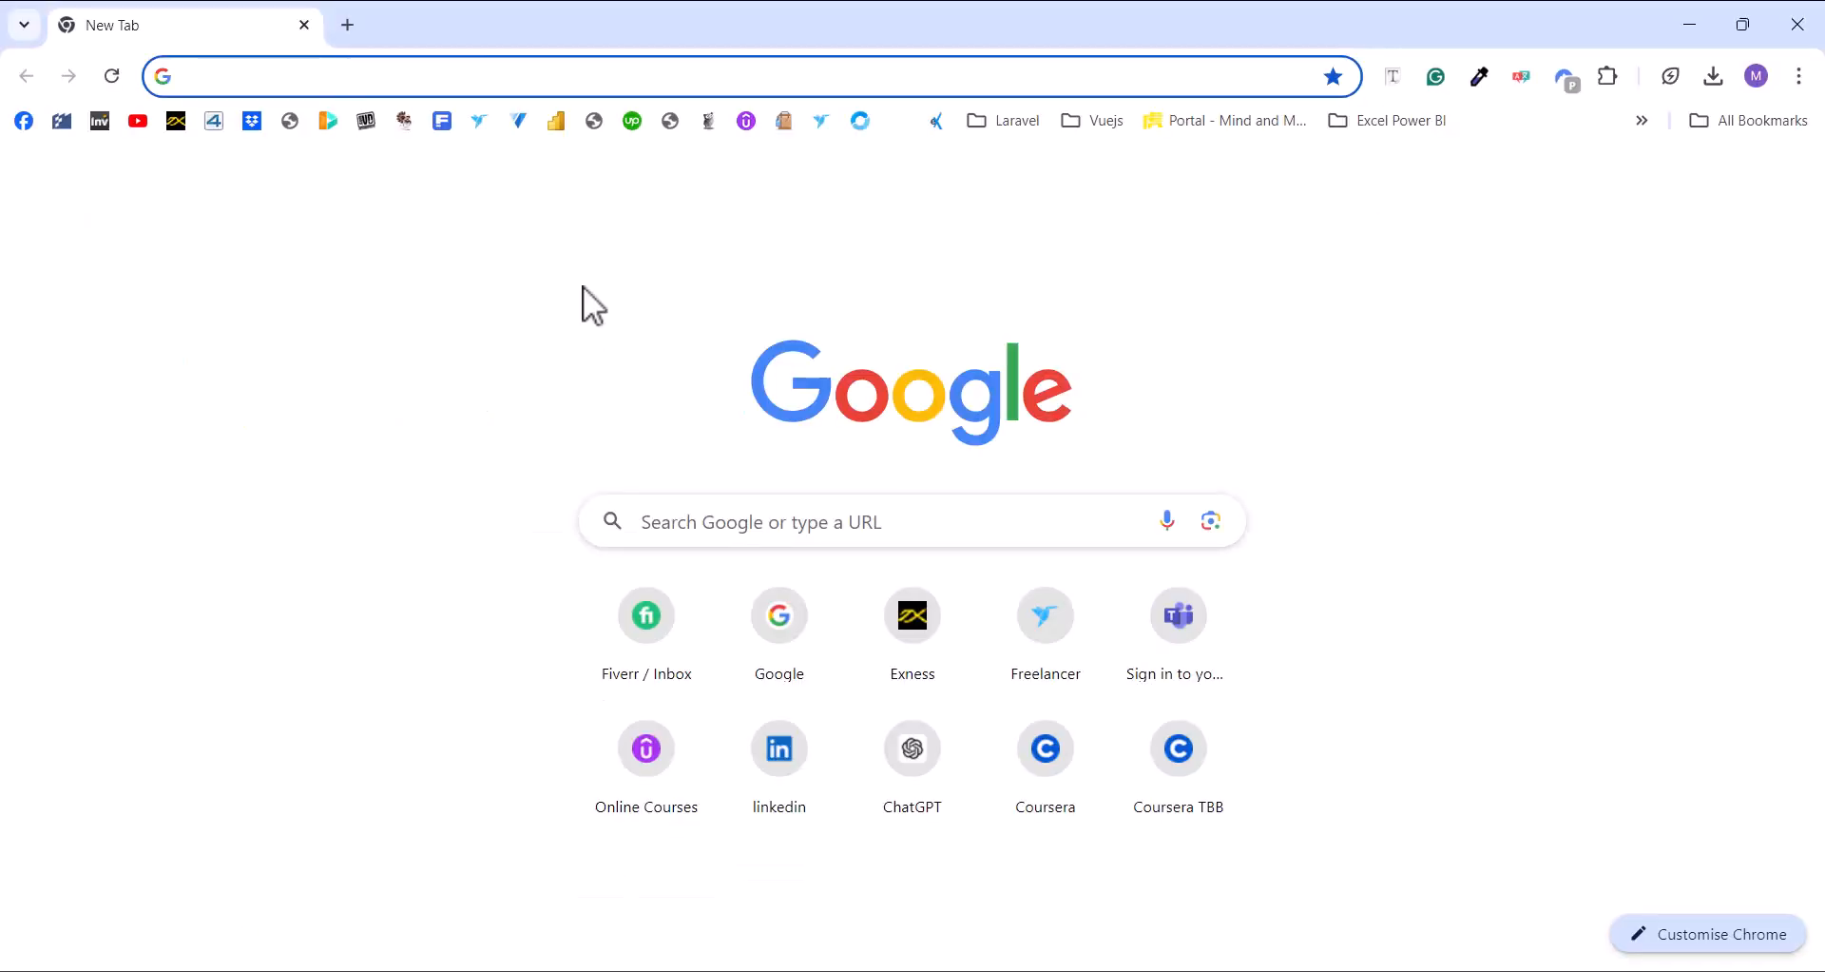
pyautogui.write('ki')
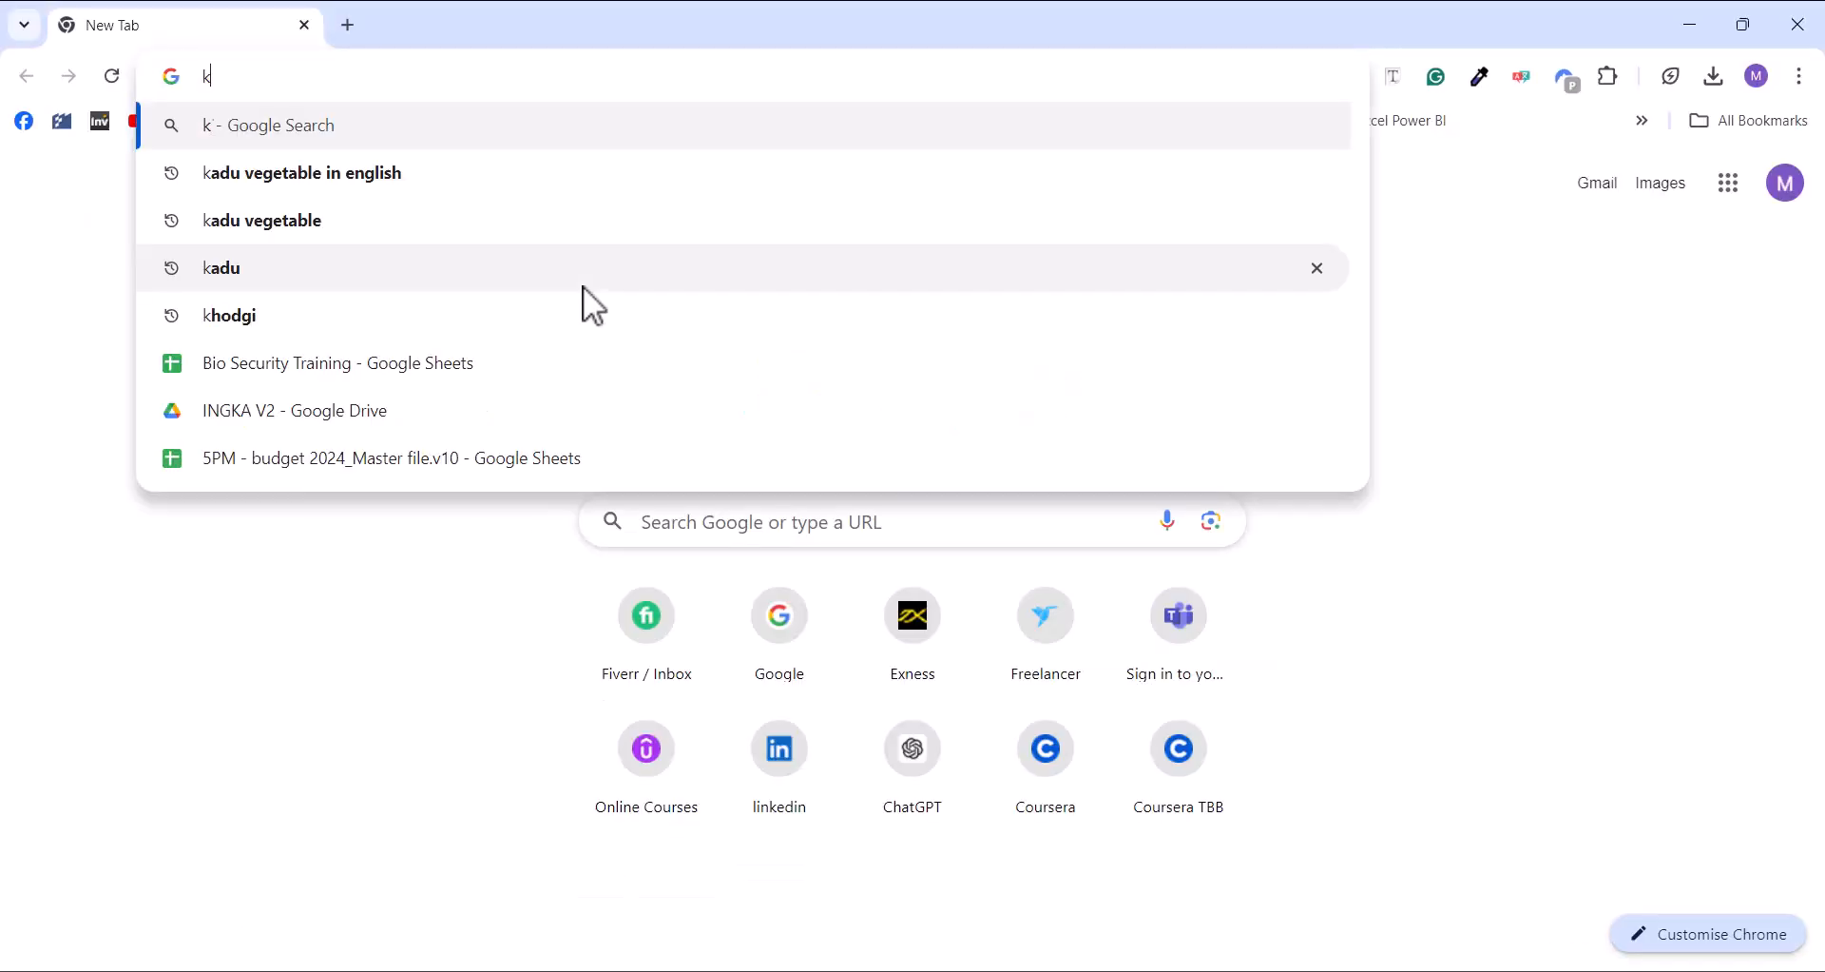
pyautogui.press('BackSpace')
pyautogui.press('BackSpace')
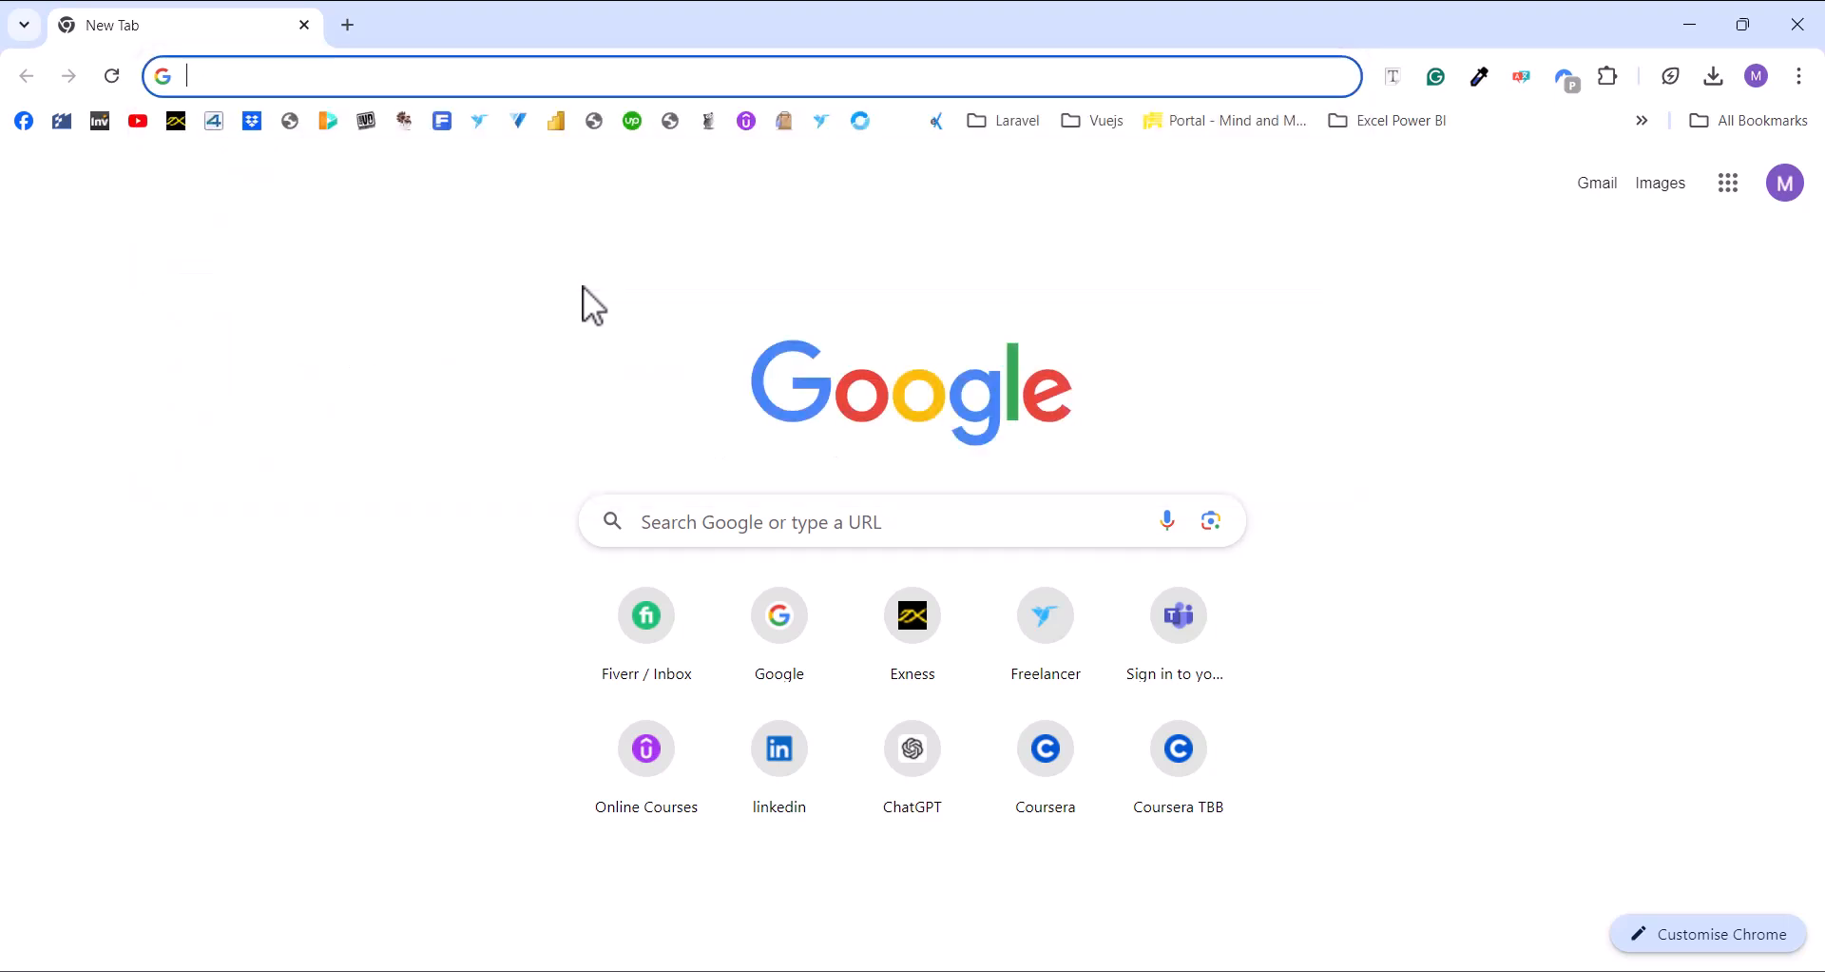
pyautogui.write('lordicon.com/icons/wired/gradient')
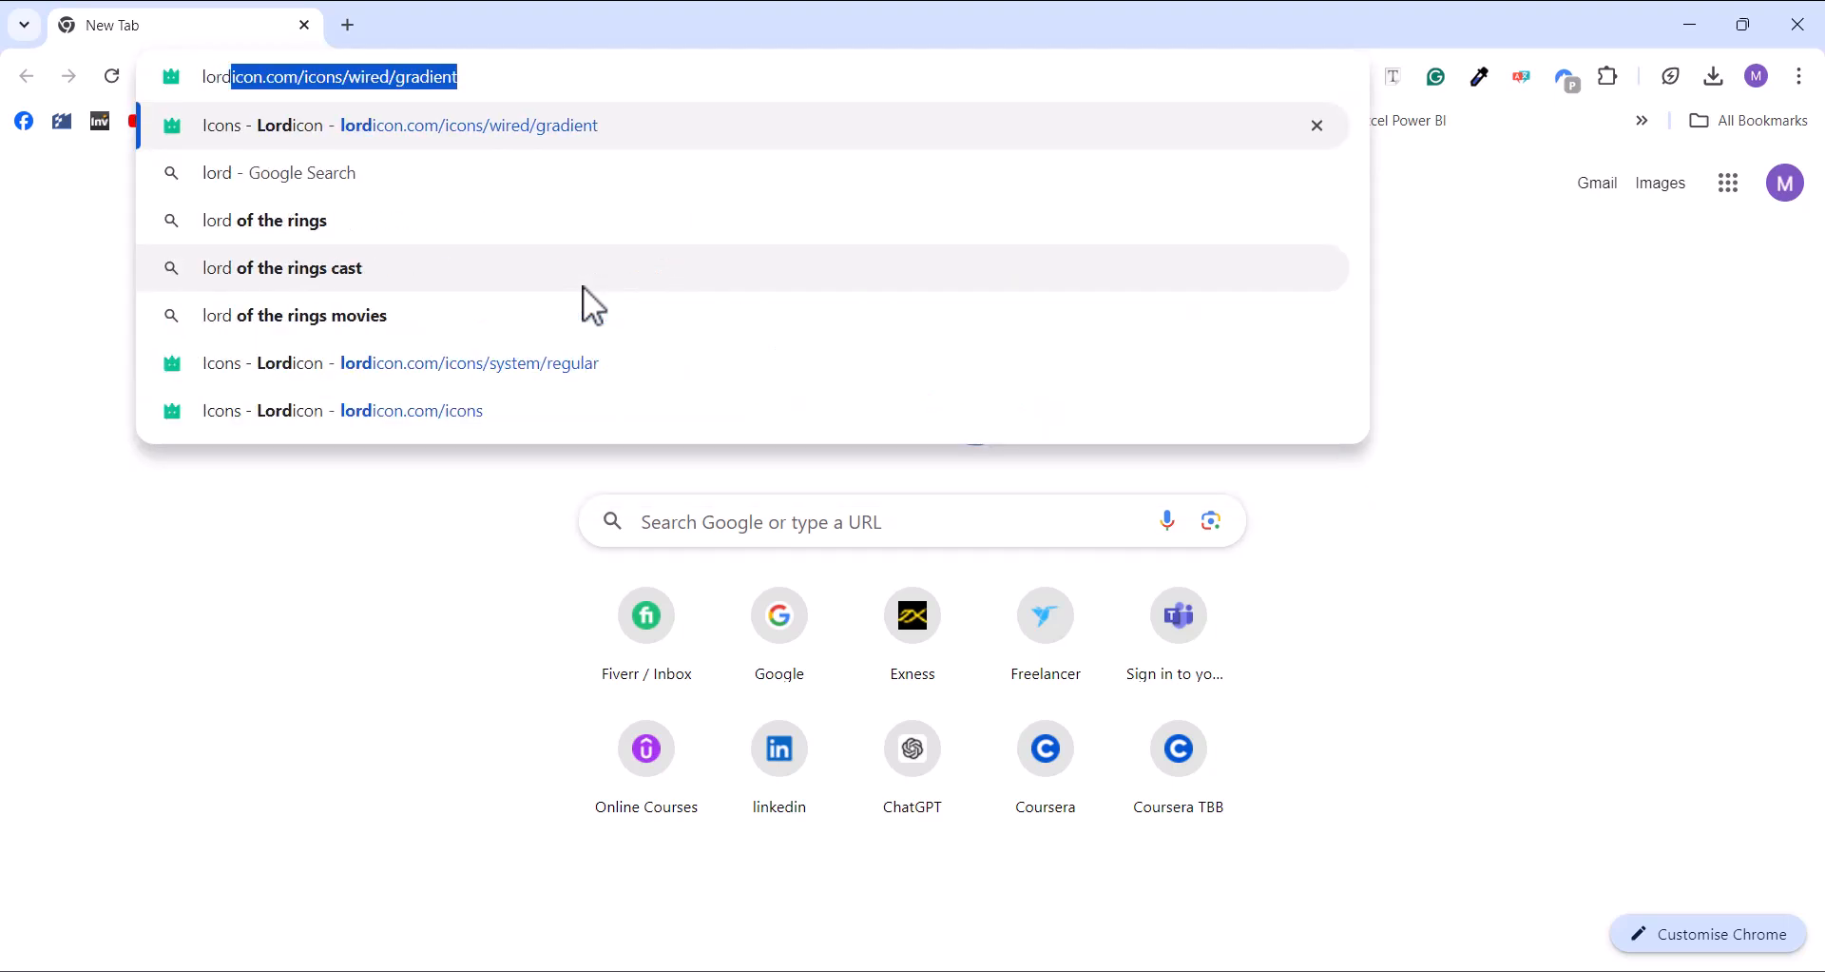
pyautogui.press('Return')
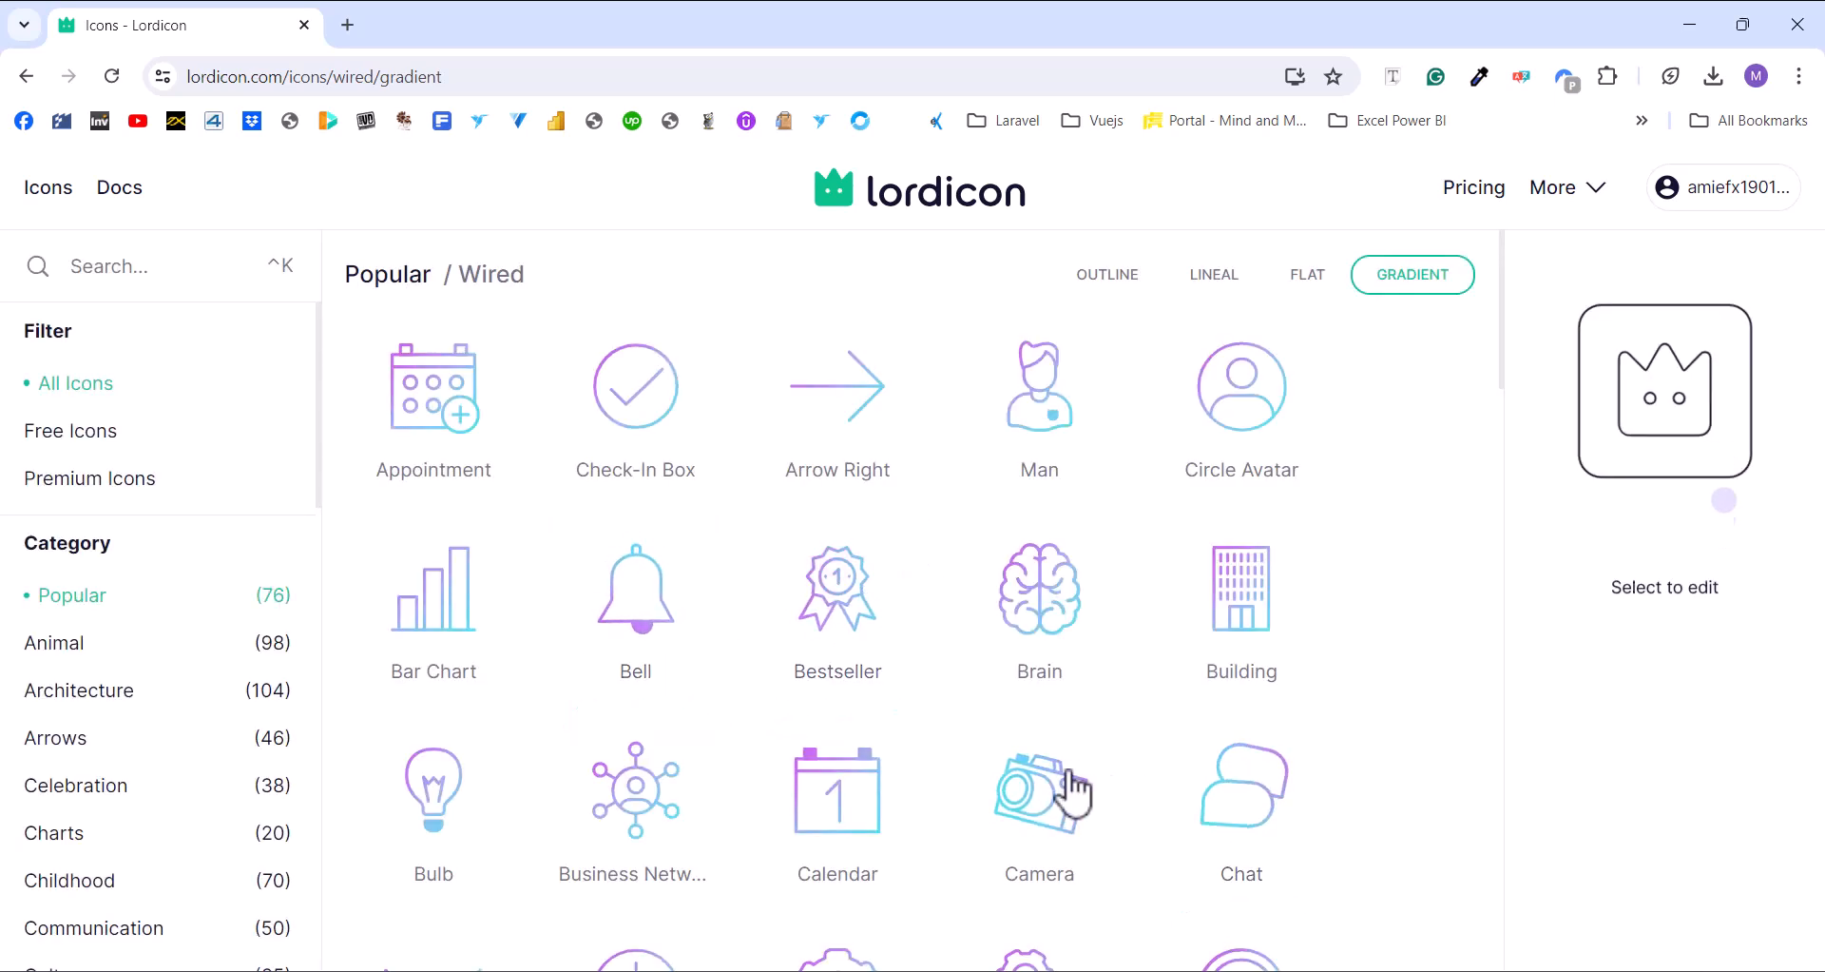
pyautogui.click(49, 189)
# Browse the System Regular set's Finance category and open the Analytics icon's page
pyautogui.scroll(-2, 966, 643)
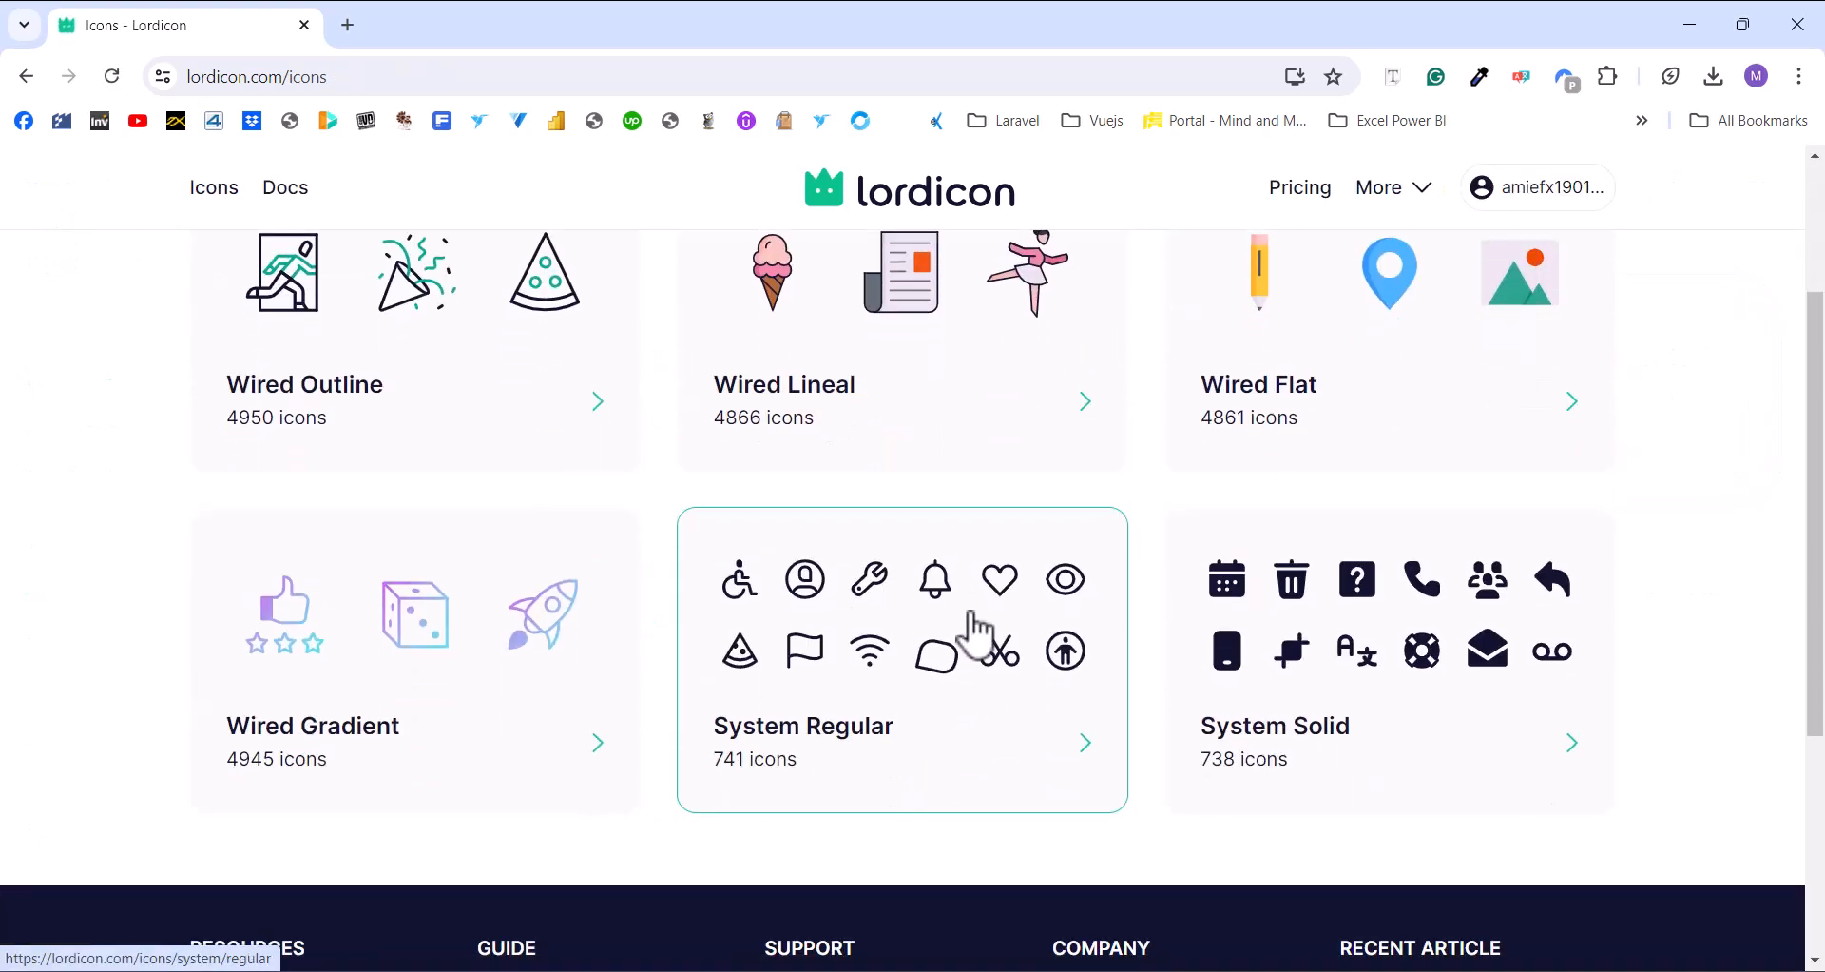
pyautogui.click(985, 550)
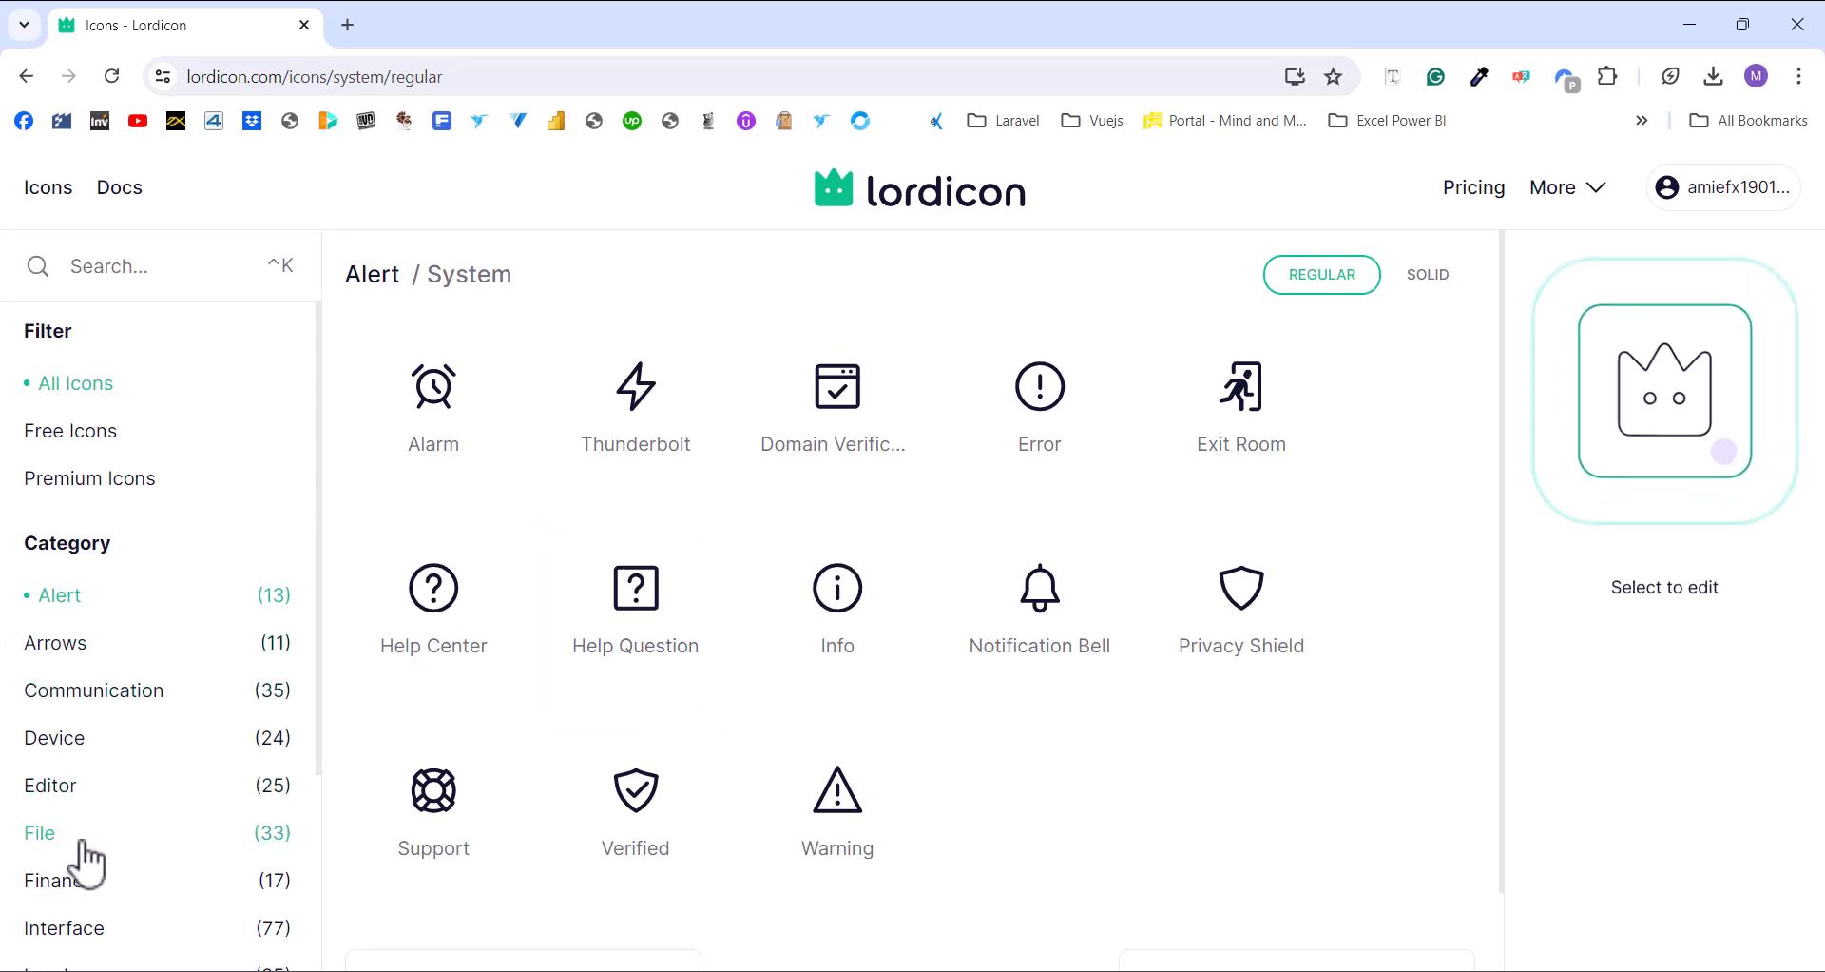
pyautogui.click(86, 893)
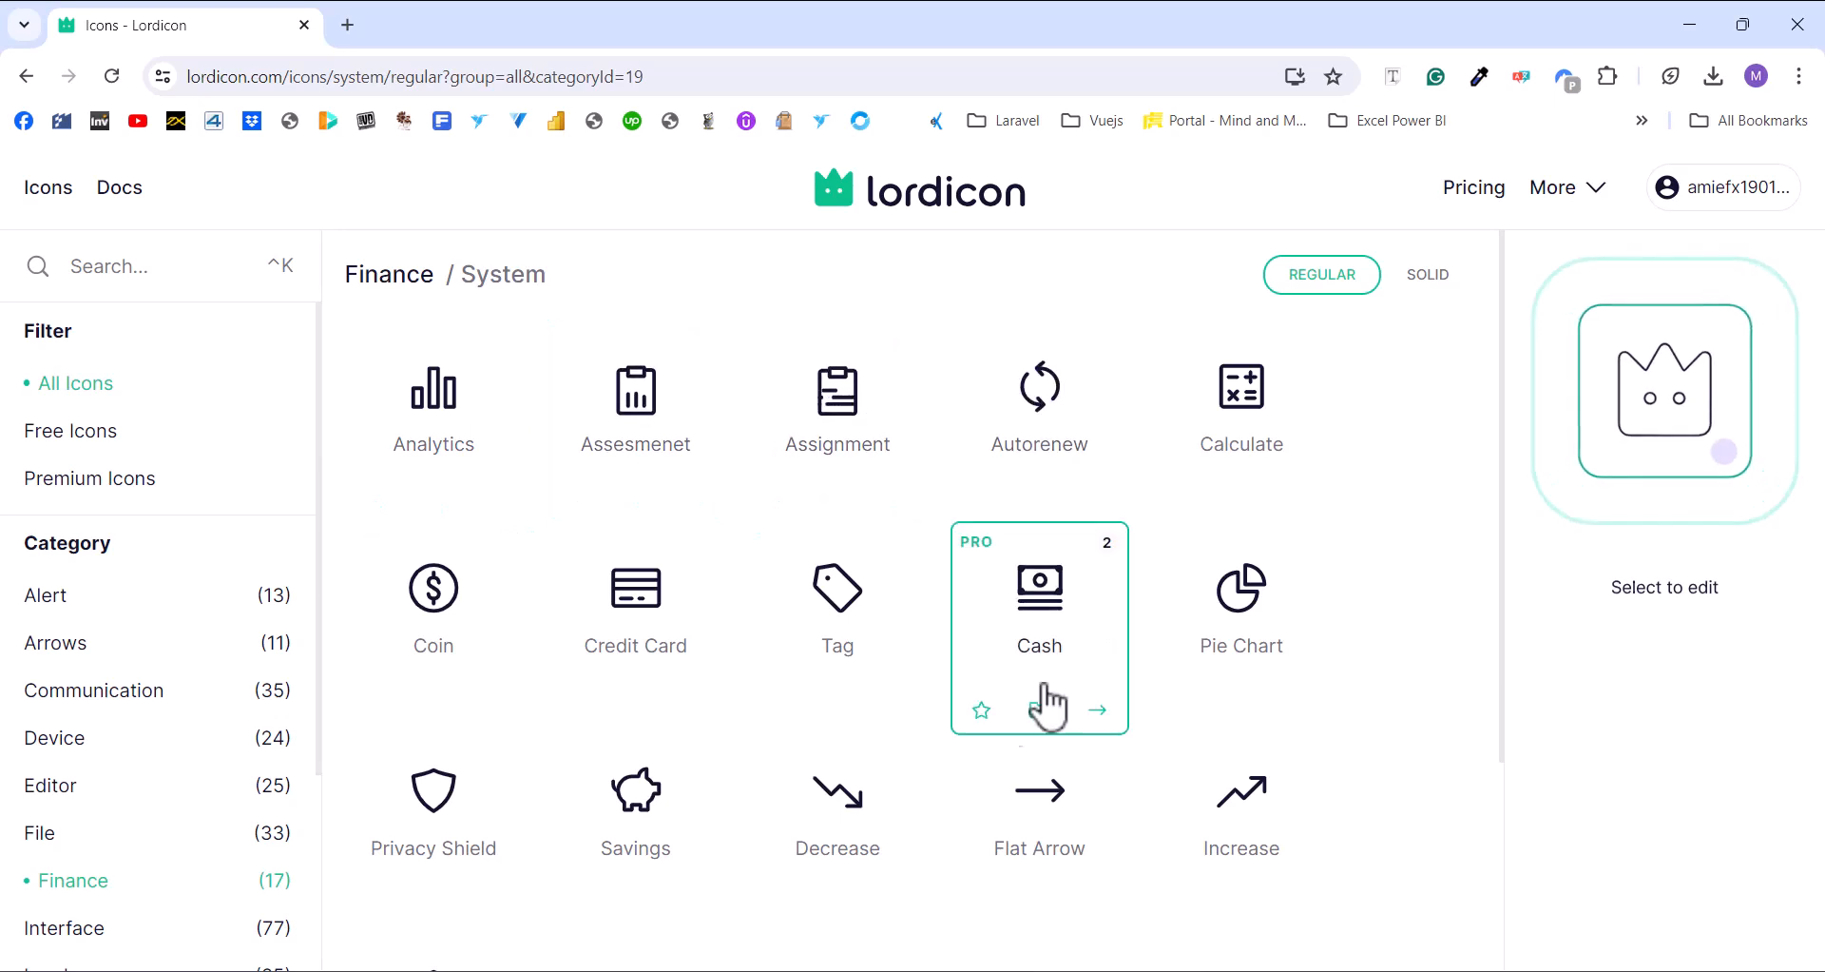
pyautogui.click(432, 399)
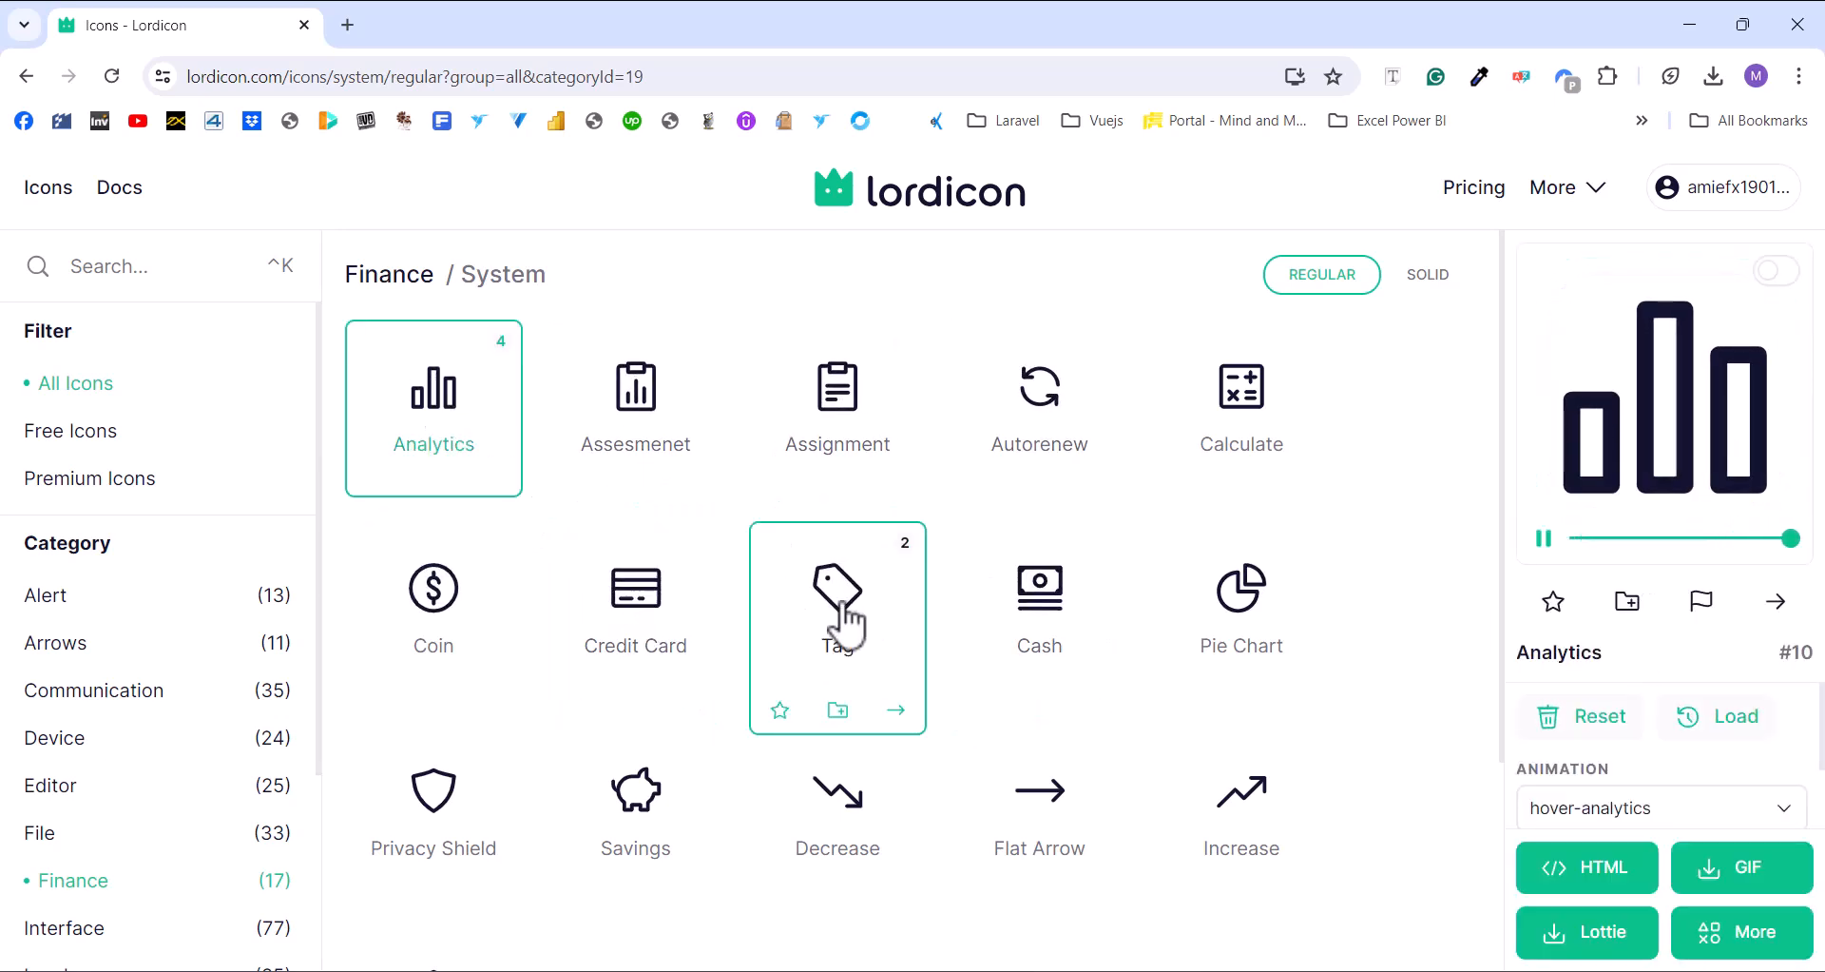
pyautogui.click(502, 507)
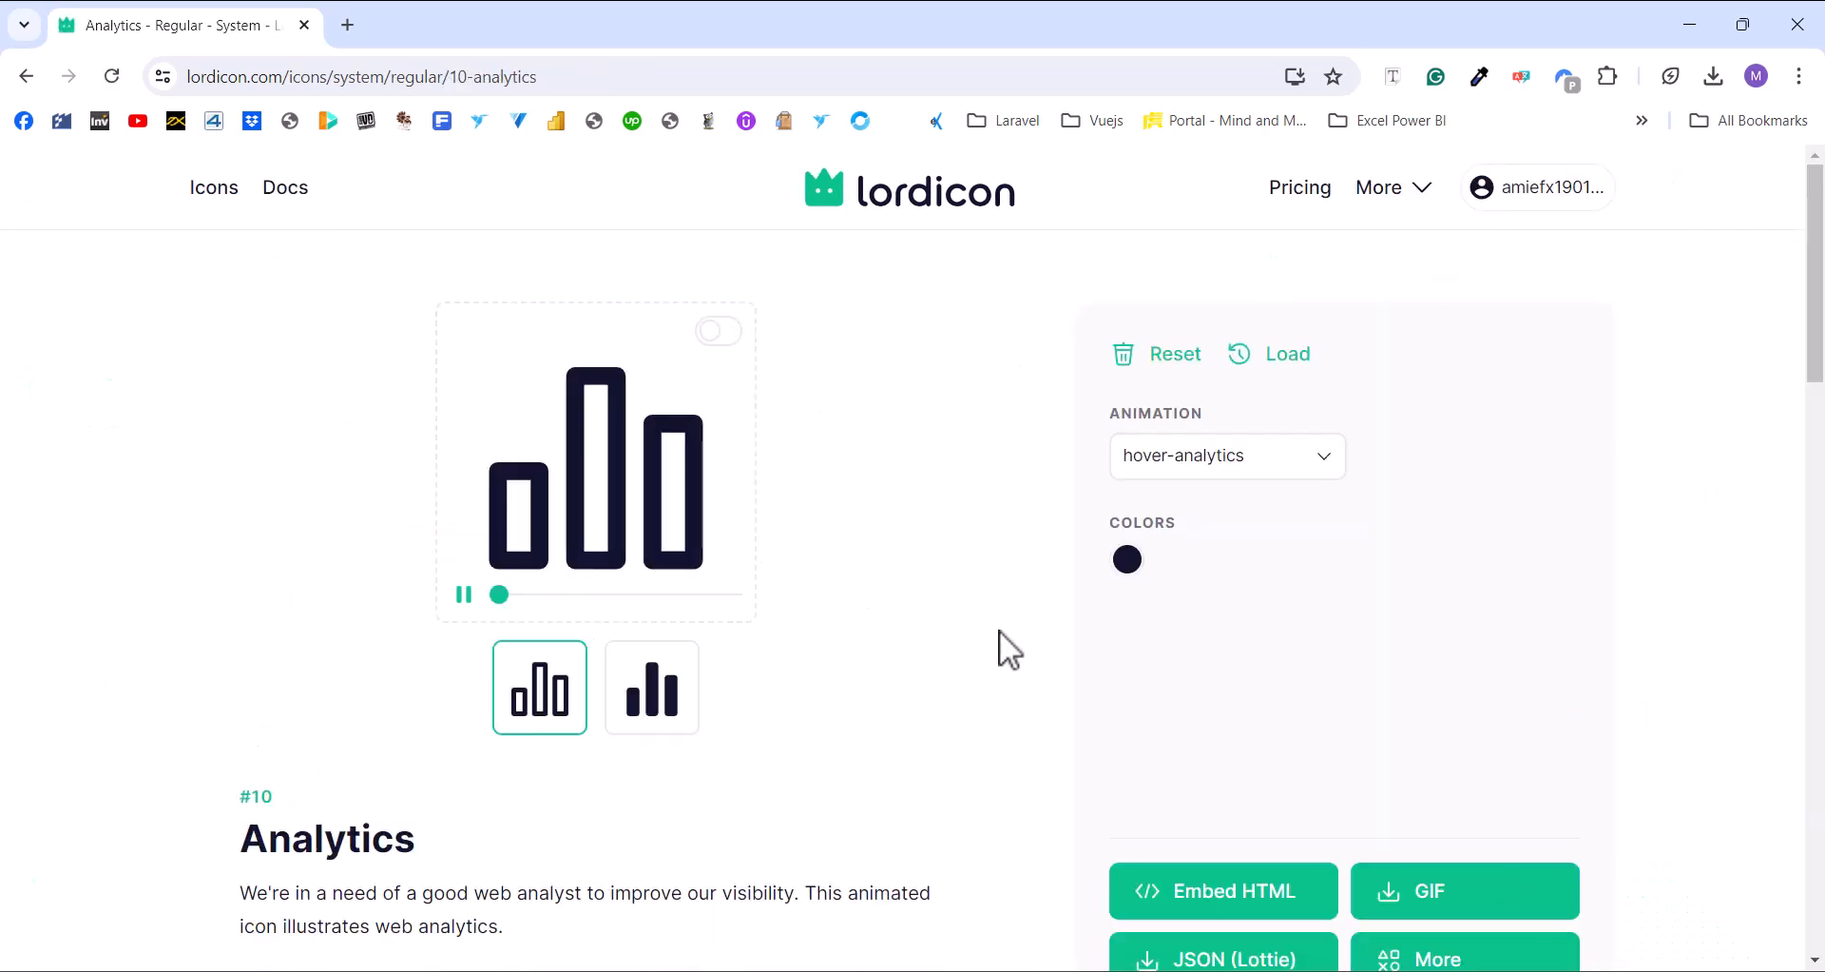
# Recolour the Analytics icon light teal 66eece and apply it
pyautogui.click(1131, 566)
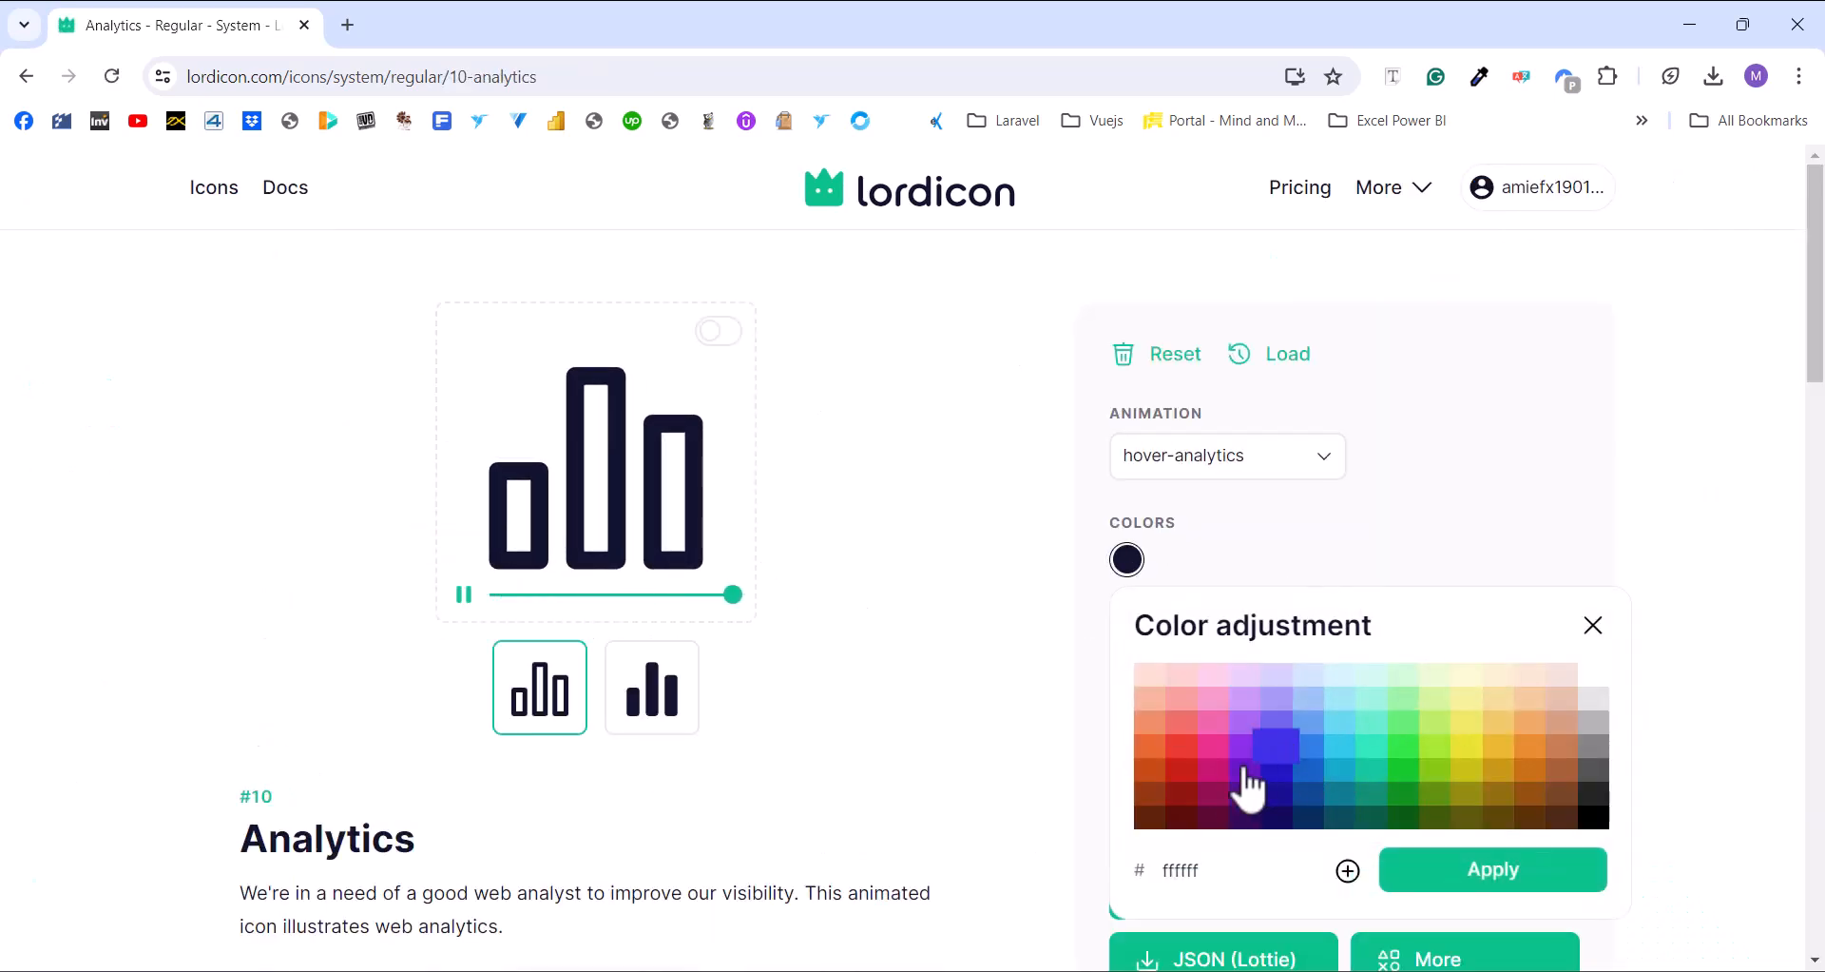
pyautogui.click(1342, 814)
pyautogui.click(1340, 749)
pyautogui.click(1458, 749)
pyautogui.click(1361, 733)
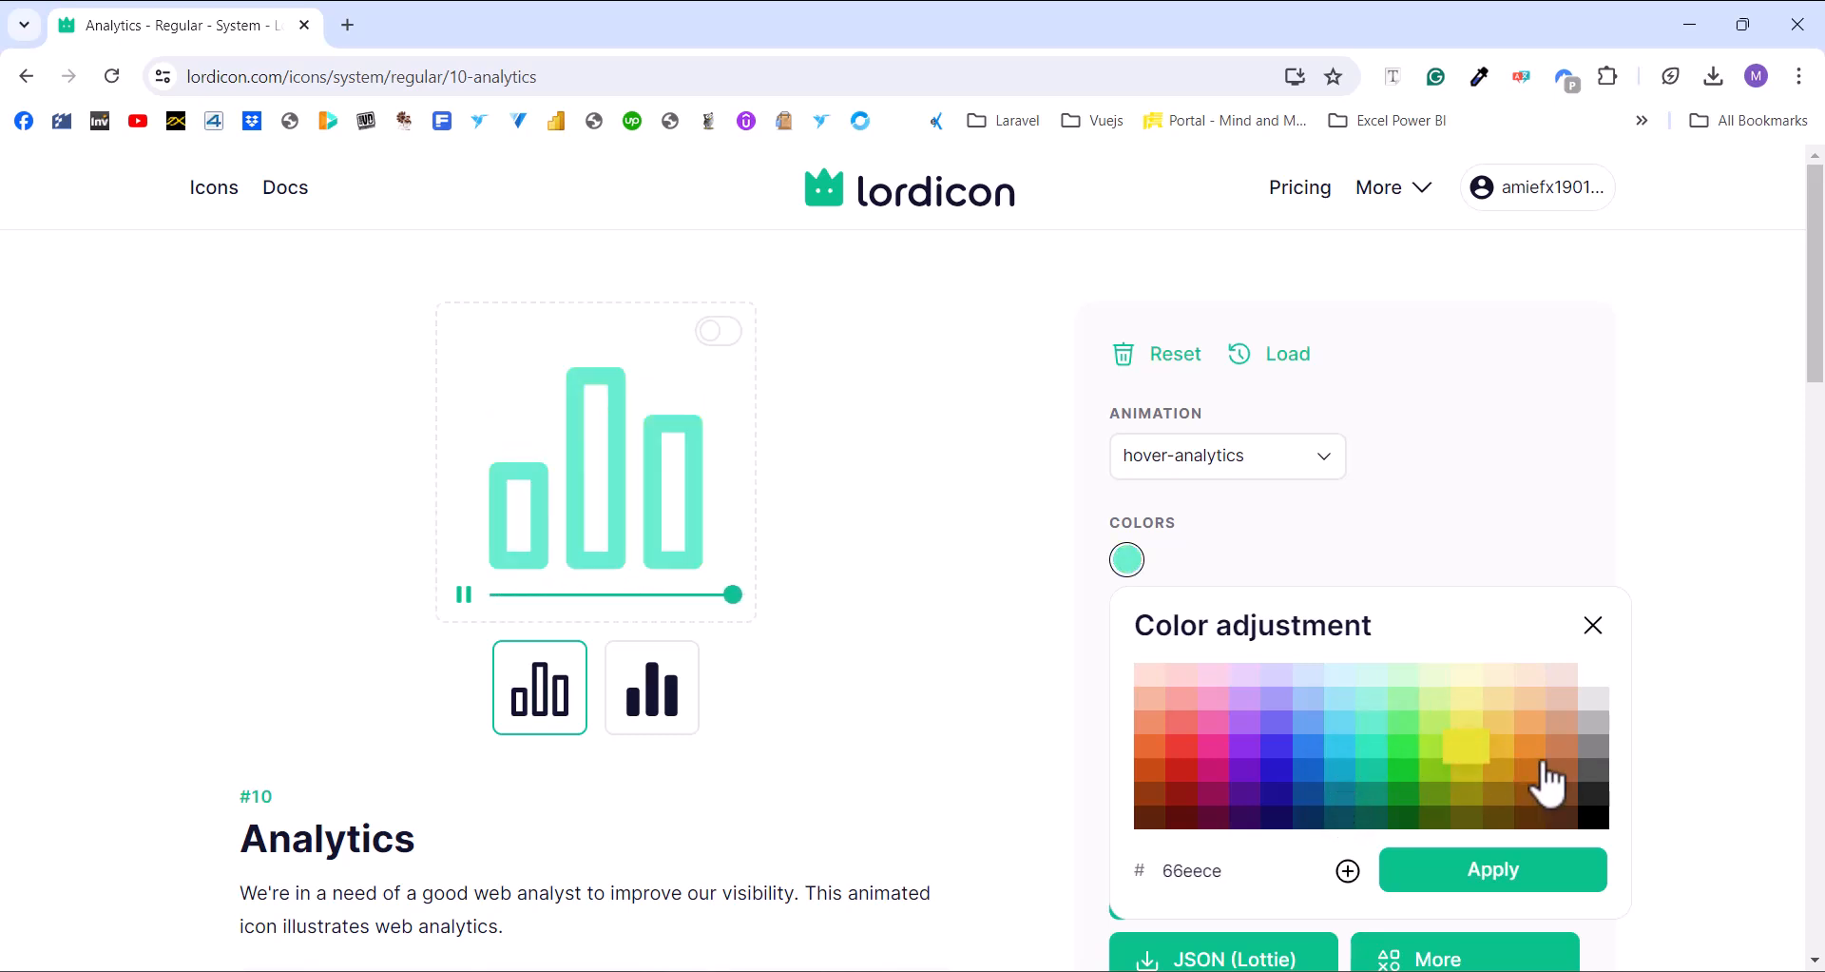
pyautogui.click(1469, 877)
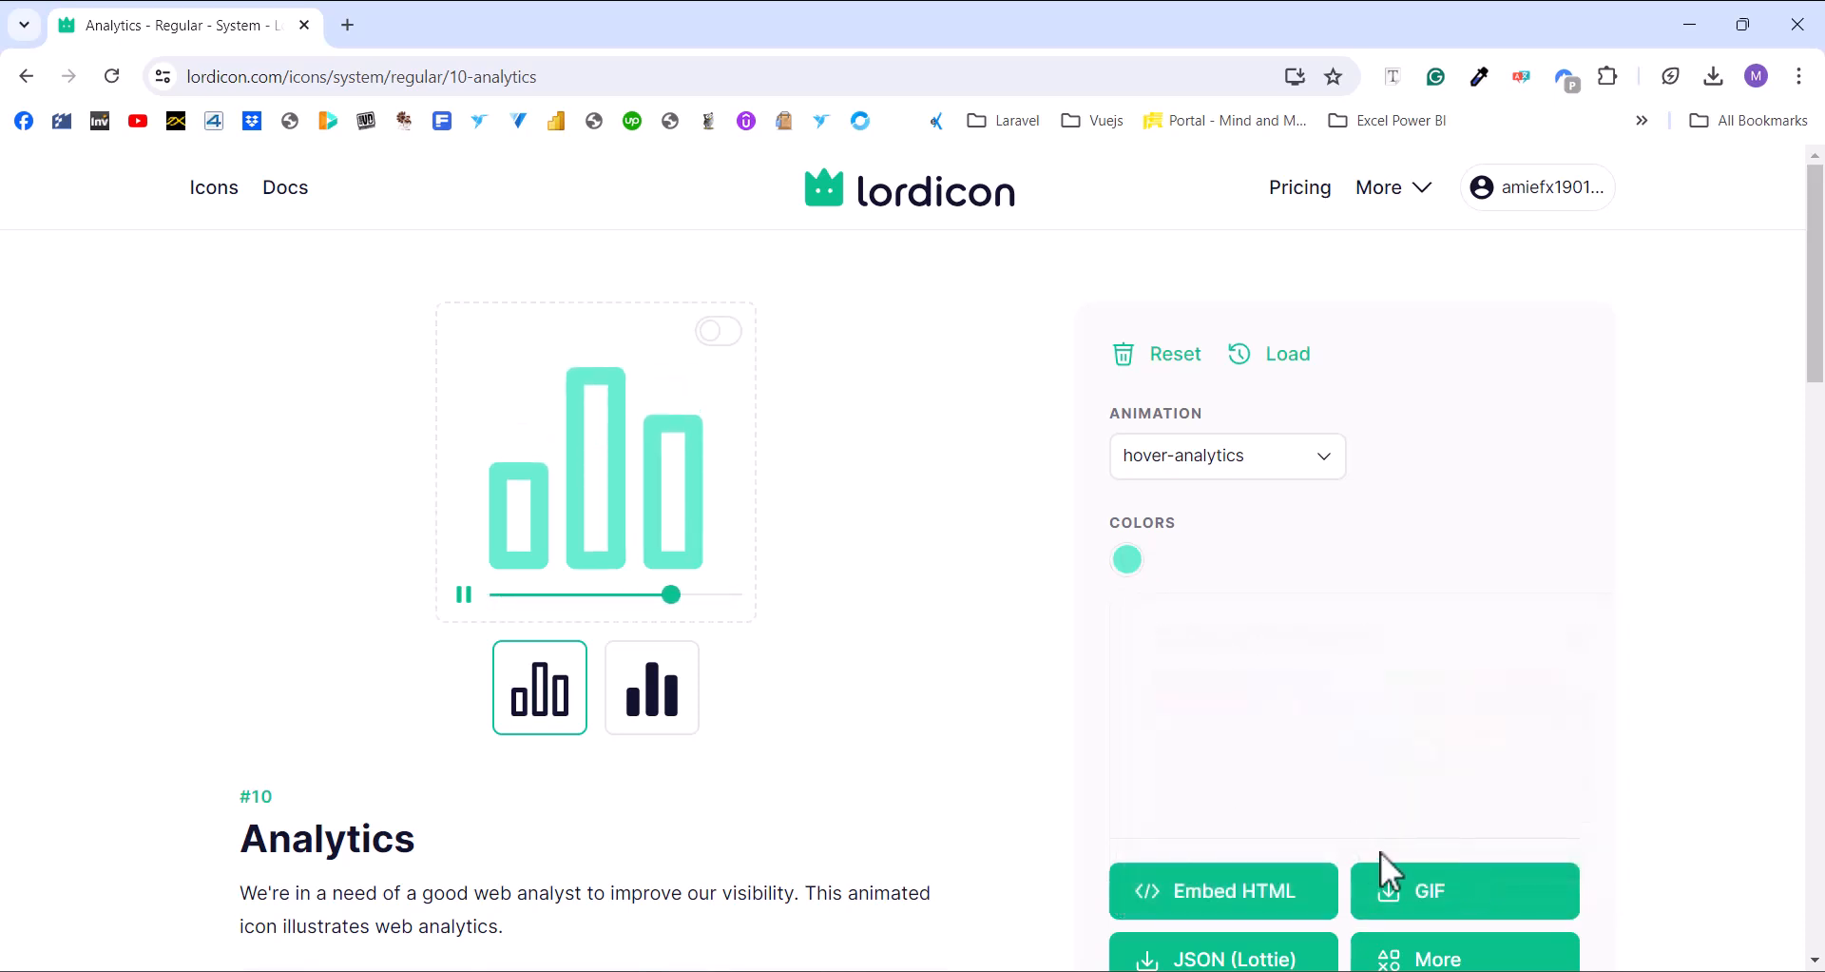
# View the icon's export formats, close them and minimise Chrome to return to Power BI
pyautogui.scroll(-1, 1425, 875)
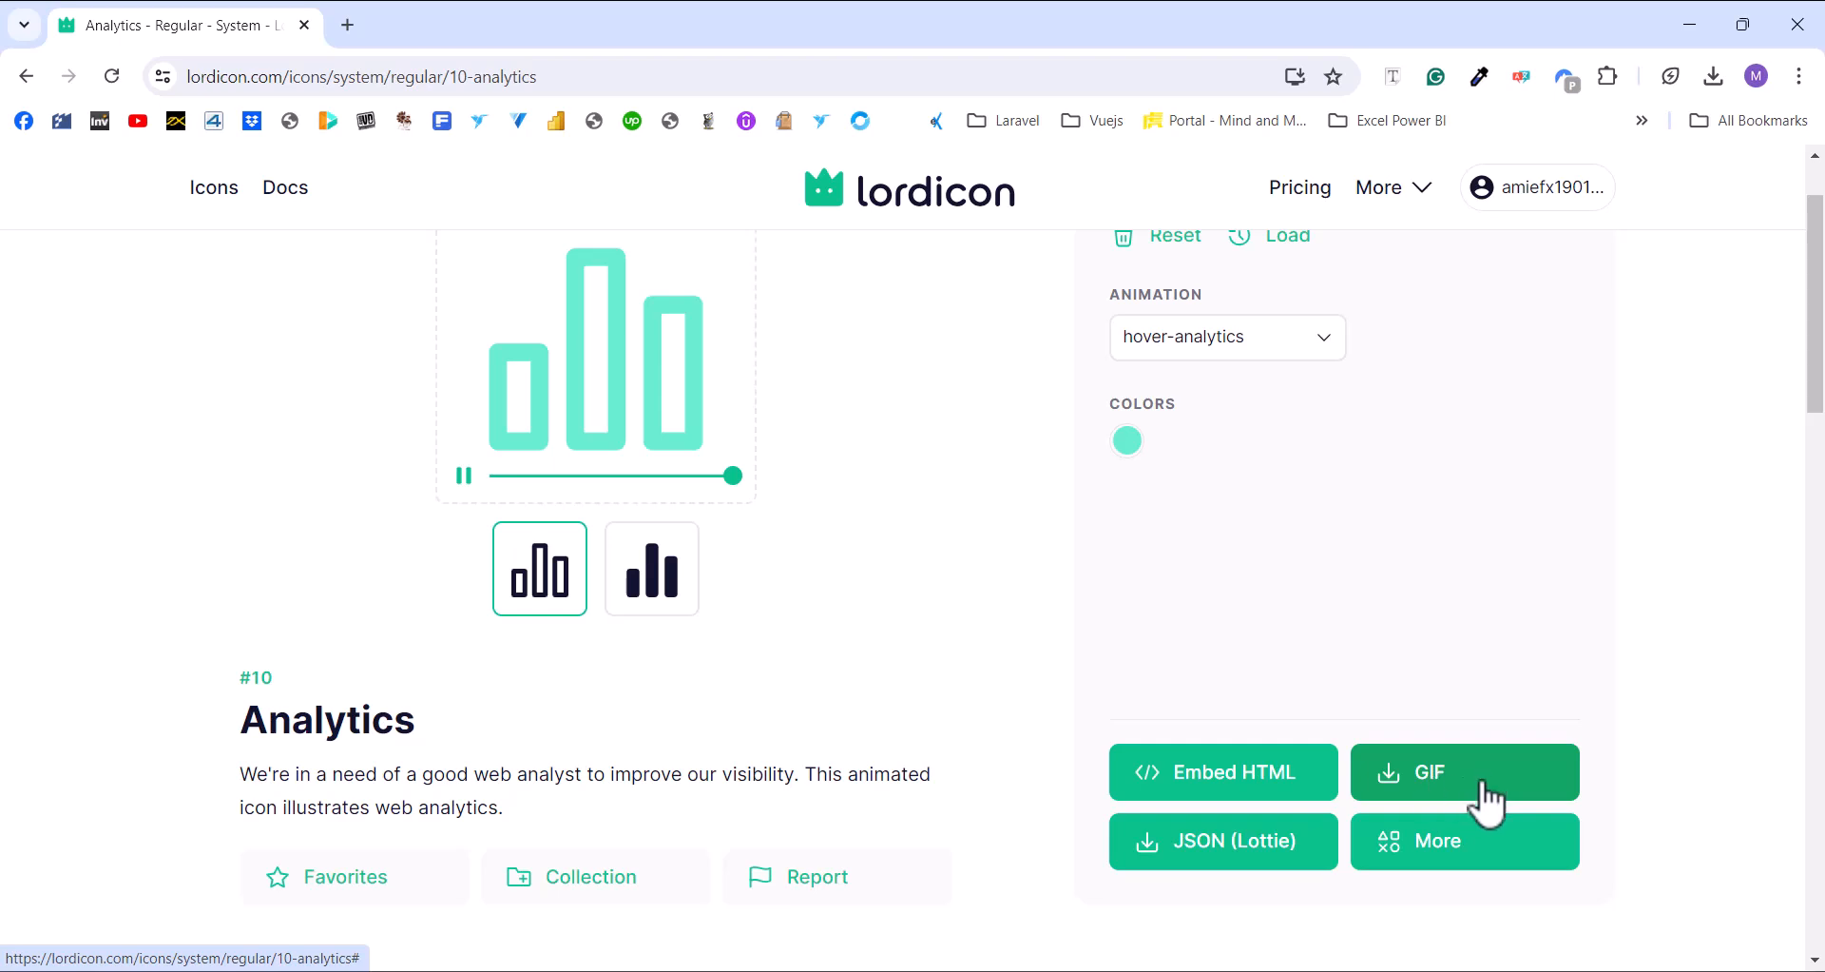
pyautogui.click(1440, 860)
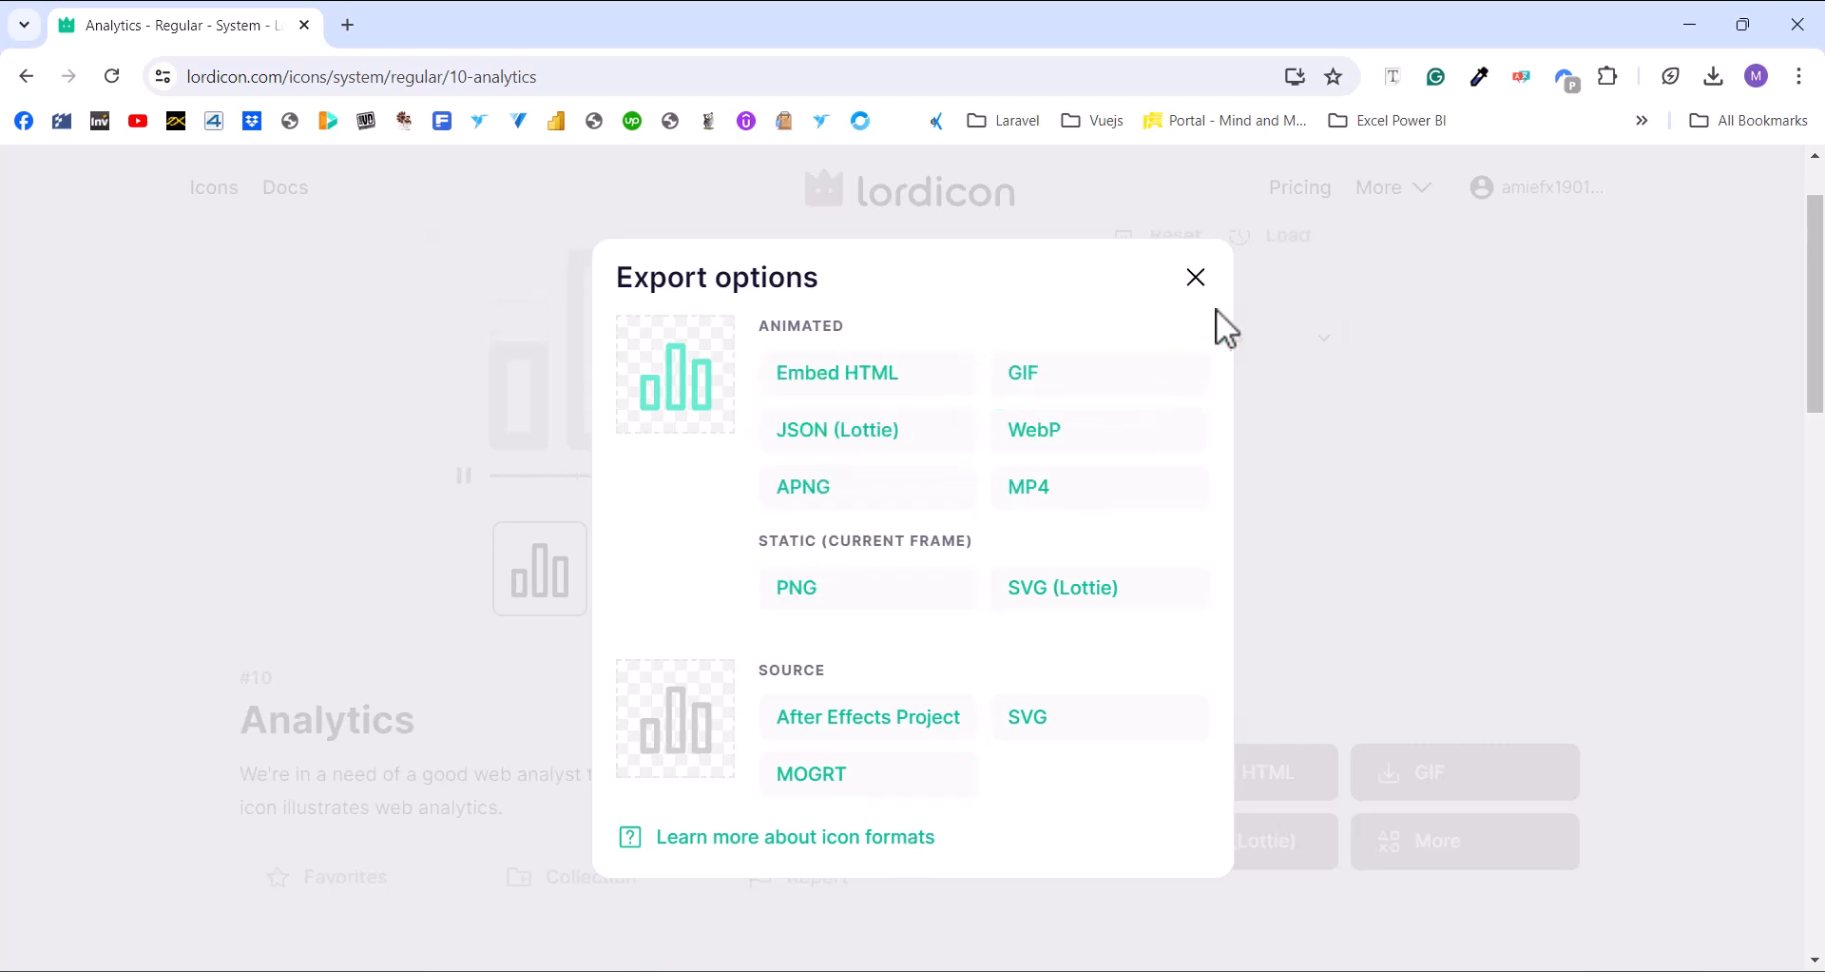
pyautogui.click(1197, 278)
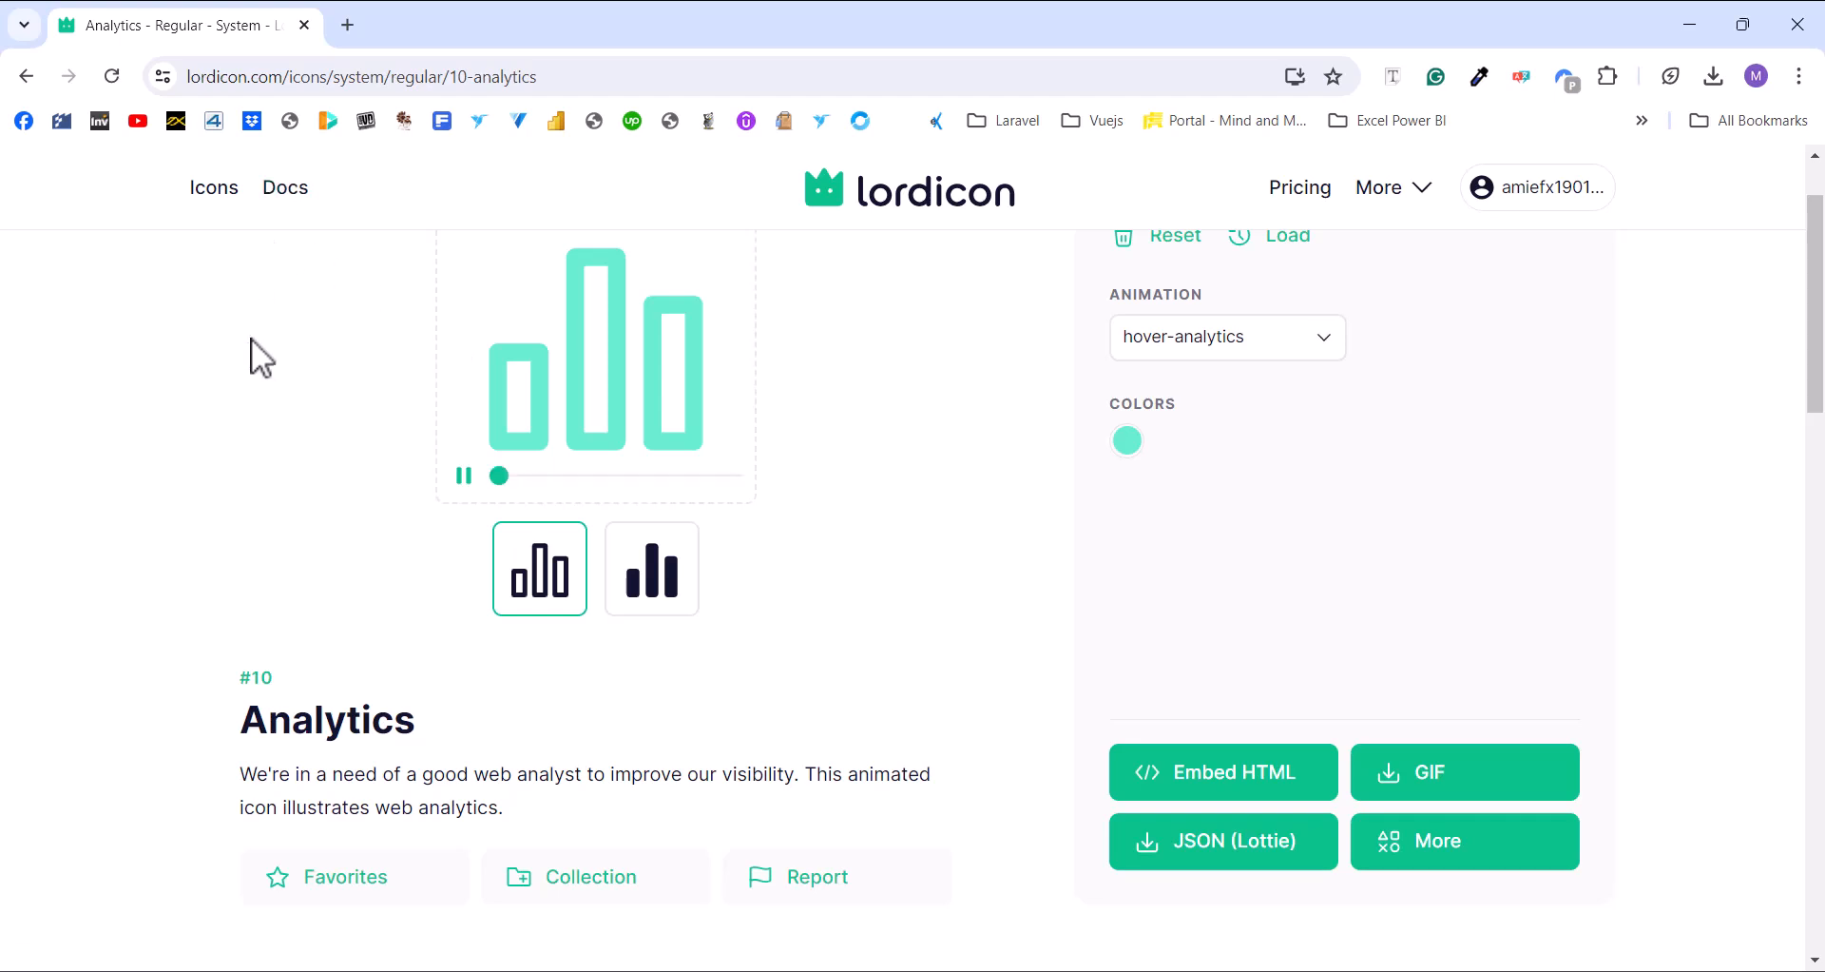
pyautogui.click(1692, 19)
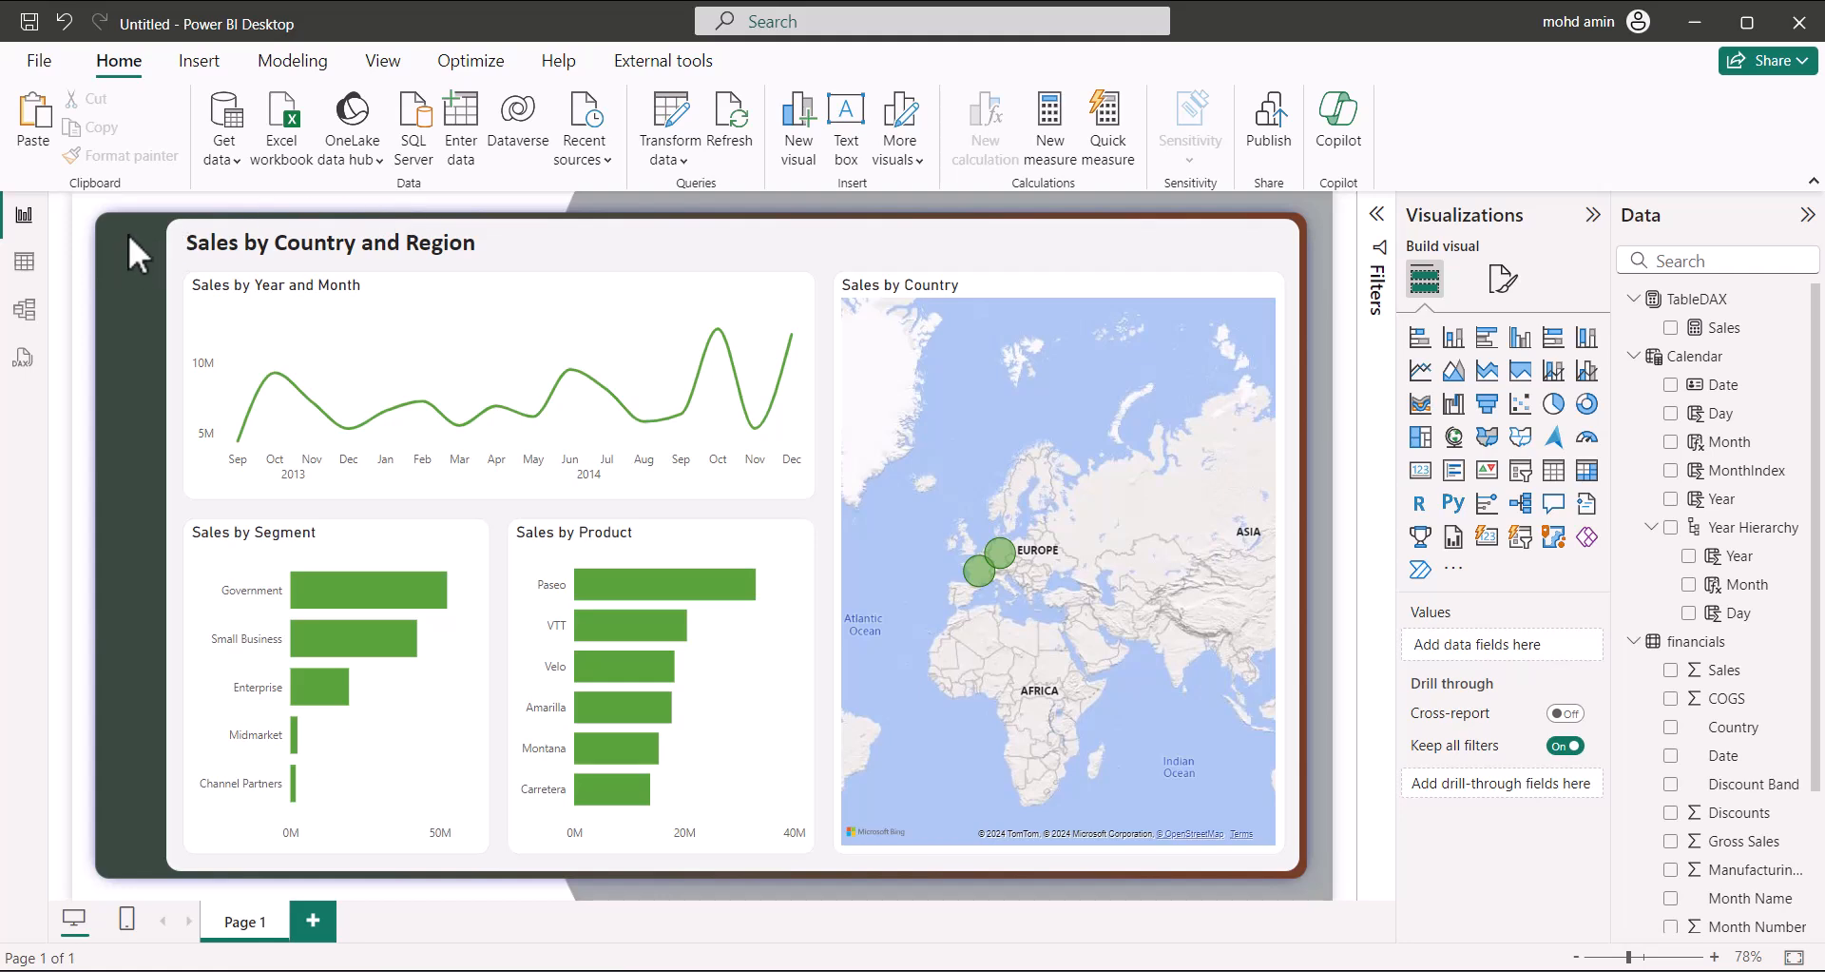
# Insert a Blank button from the Insert tab's Buttons menu
pyautogui.click(202, 62)
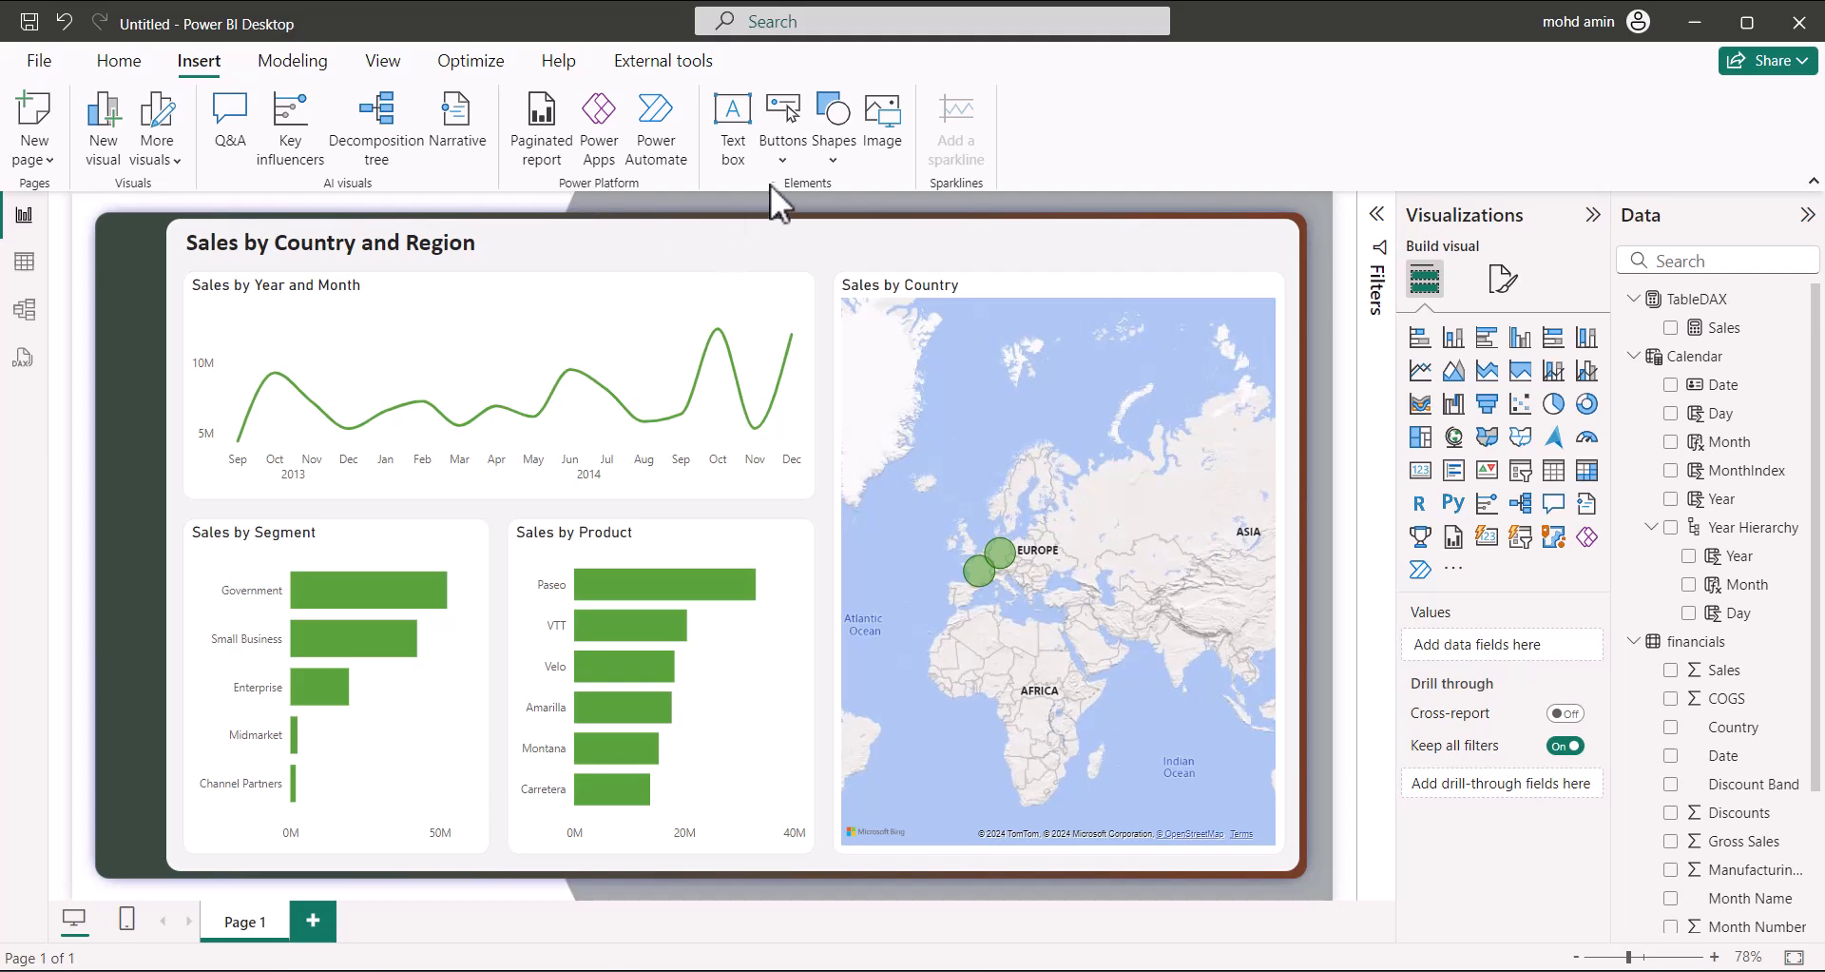
pyautogui.click(781, 160)
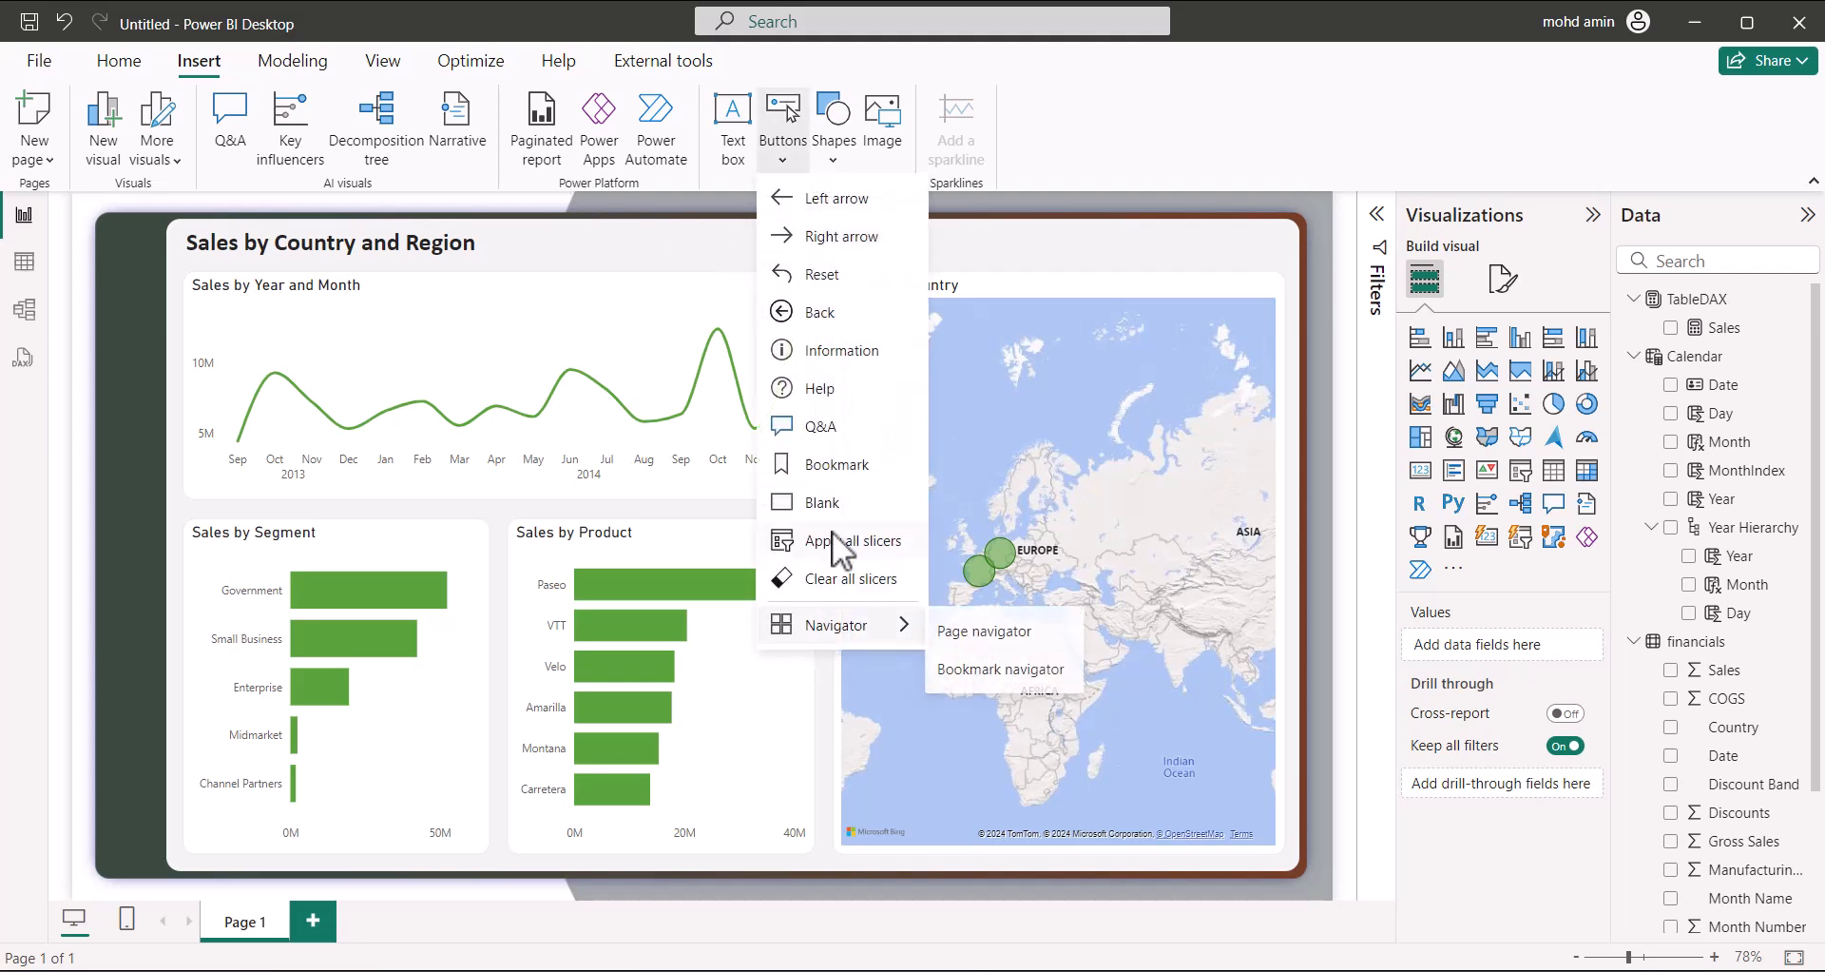
pyautogui.click(835, 505)
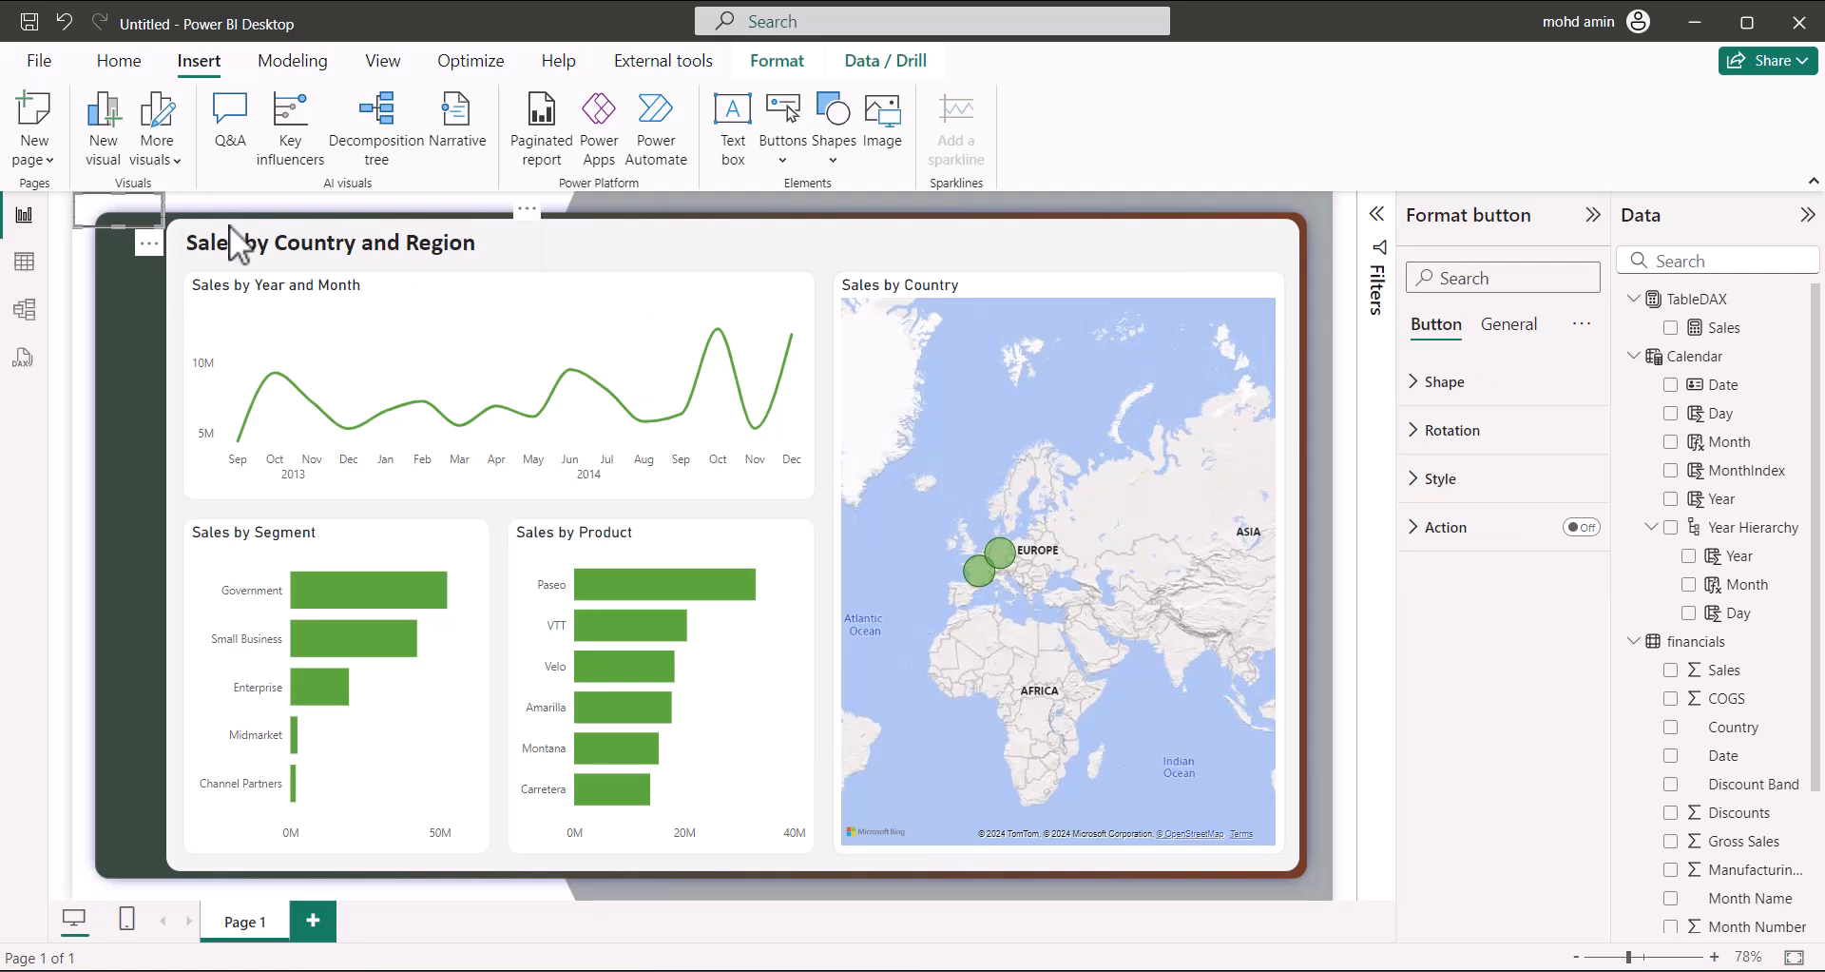
# Size the button 40 × 40 and drag it to the page's top-left corner
pyautogui.moveTo(121, 211); pyautogui.dragTo(126, 288)
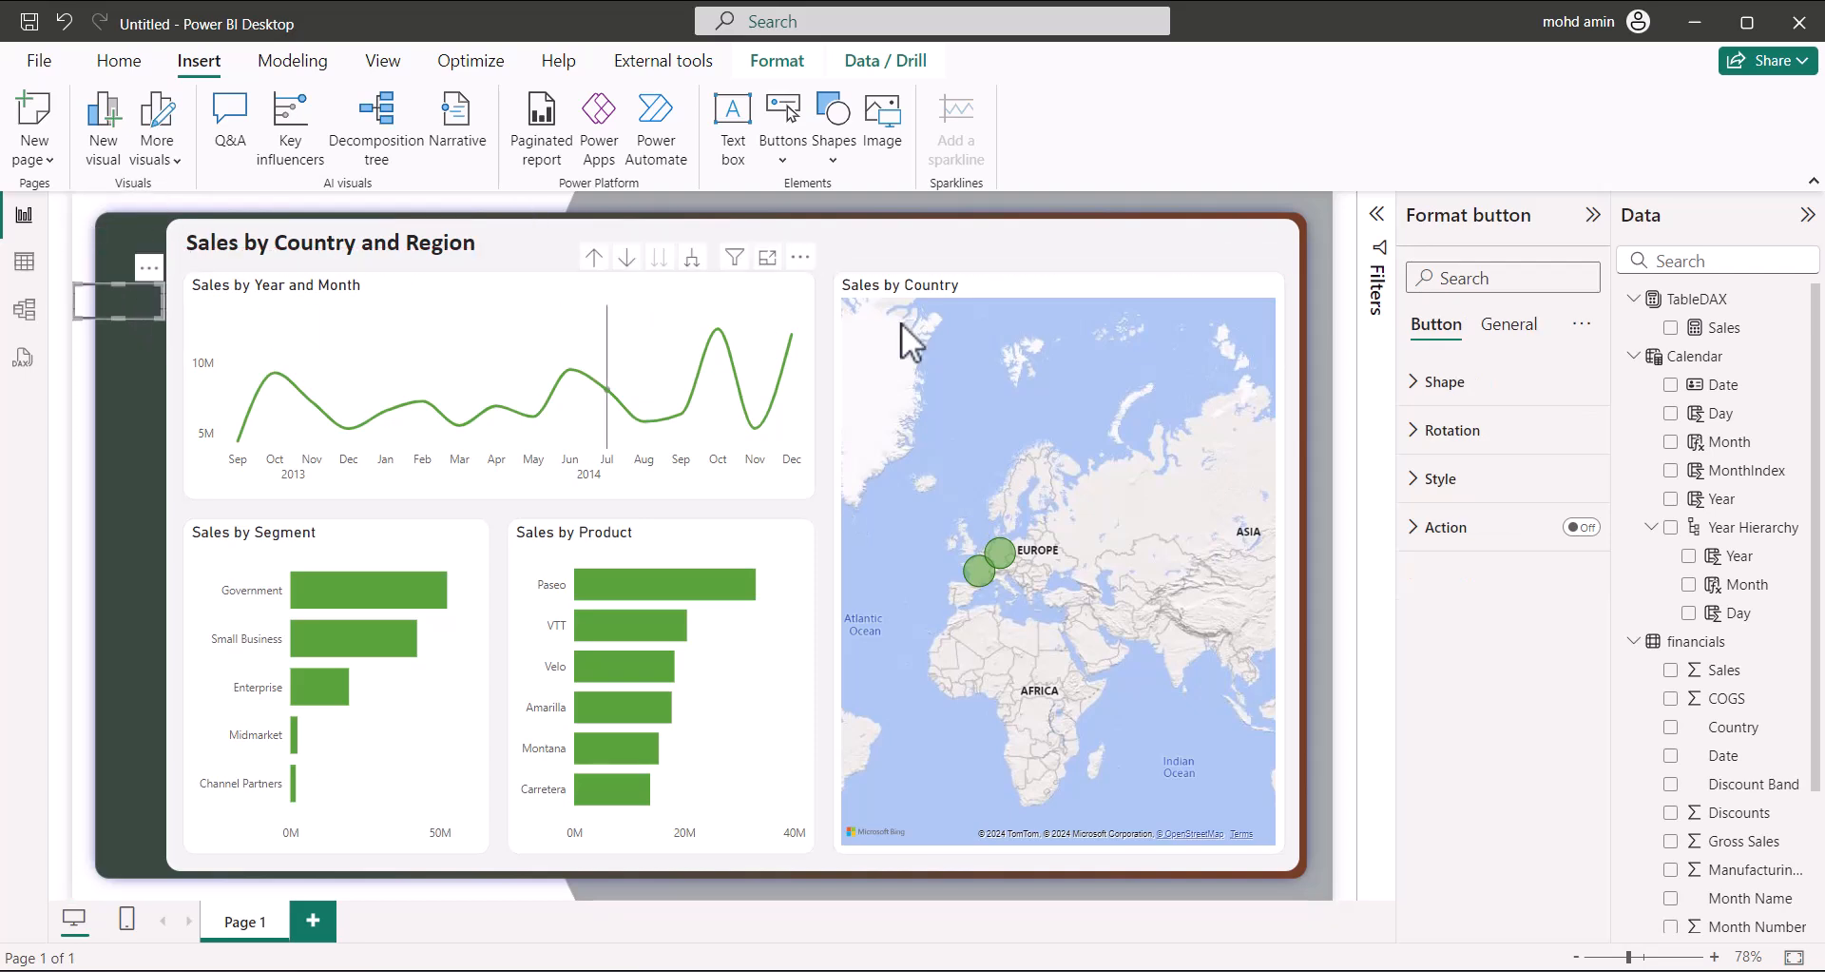
pyautogui.click(1507, 326)
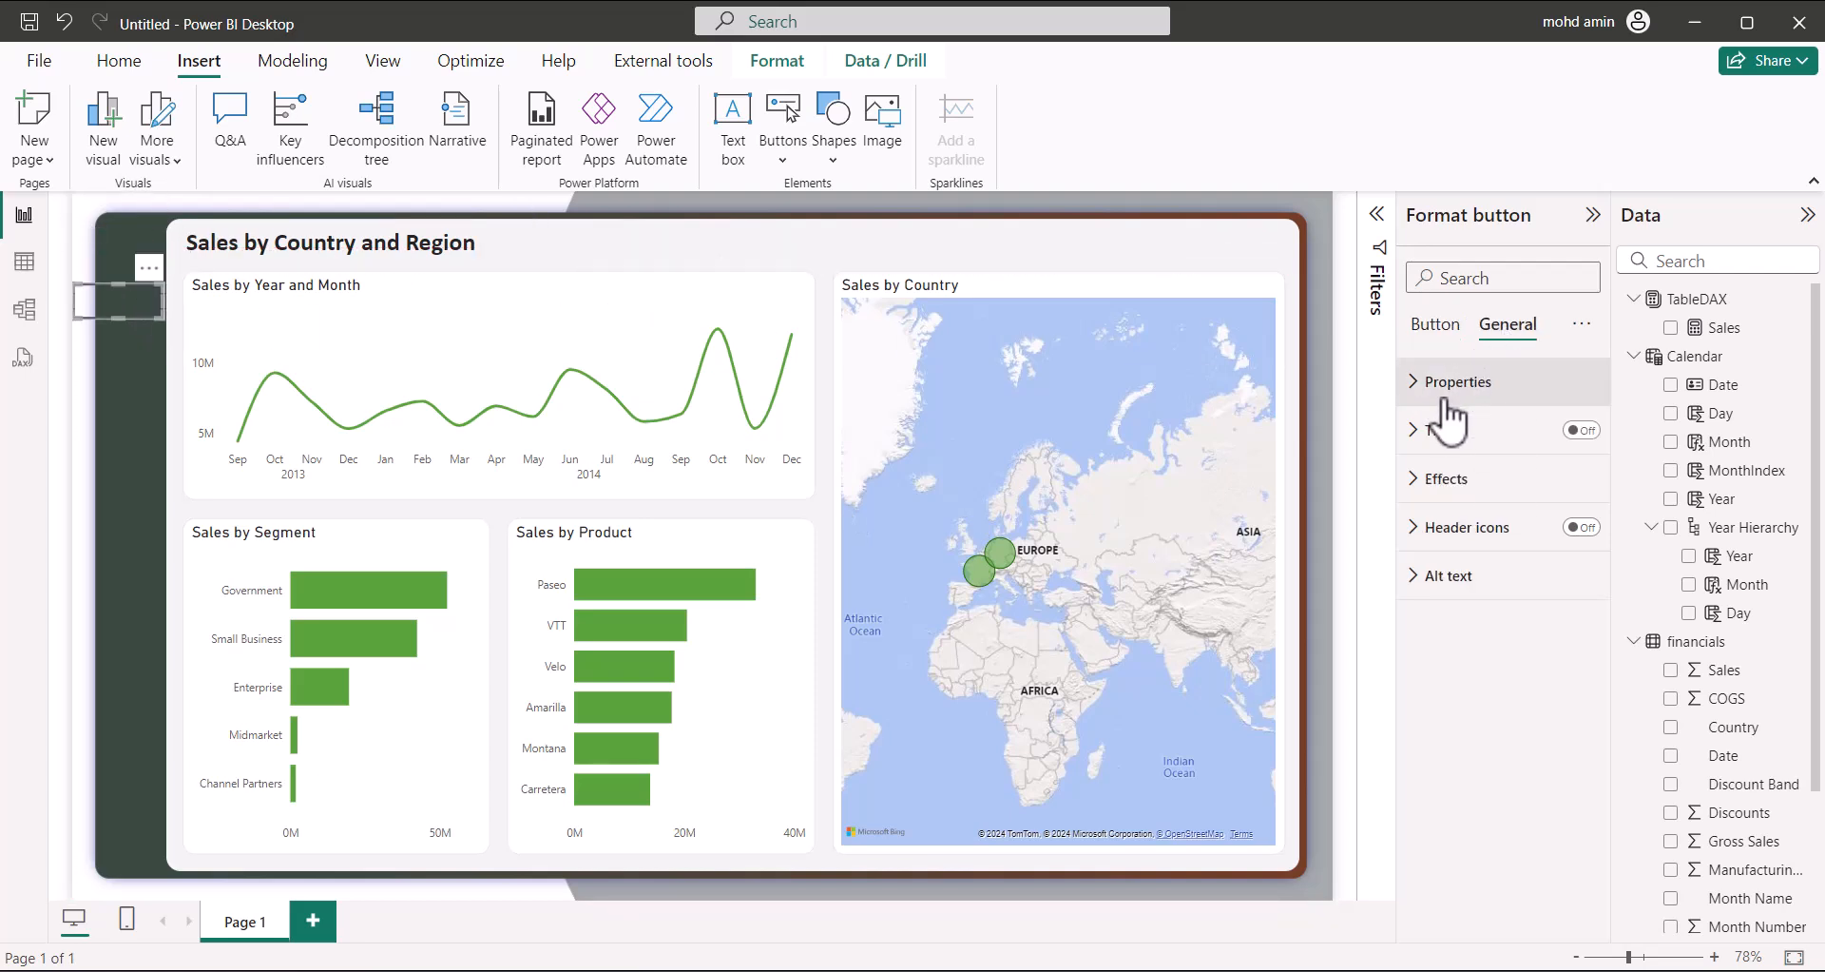
pyautogui.click(1497, 395)
pyautogui.click(1451, 502)
pyautogui.write('35')
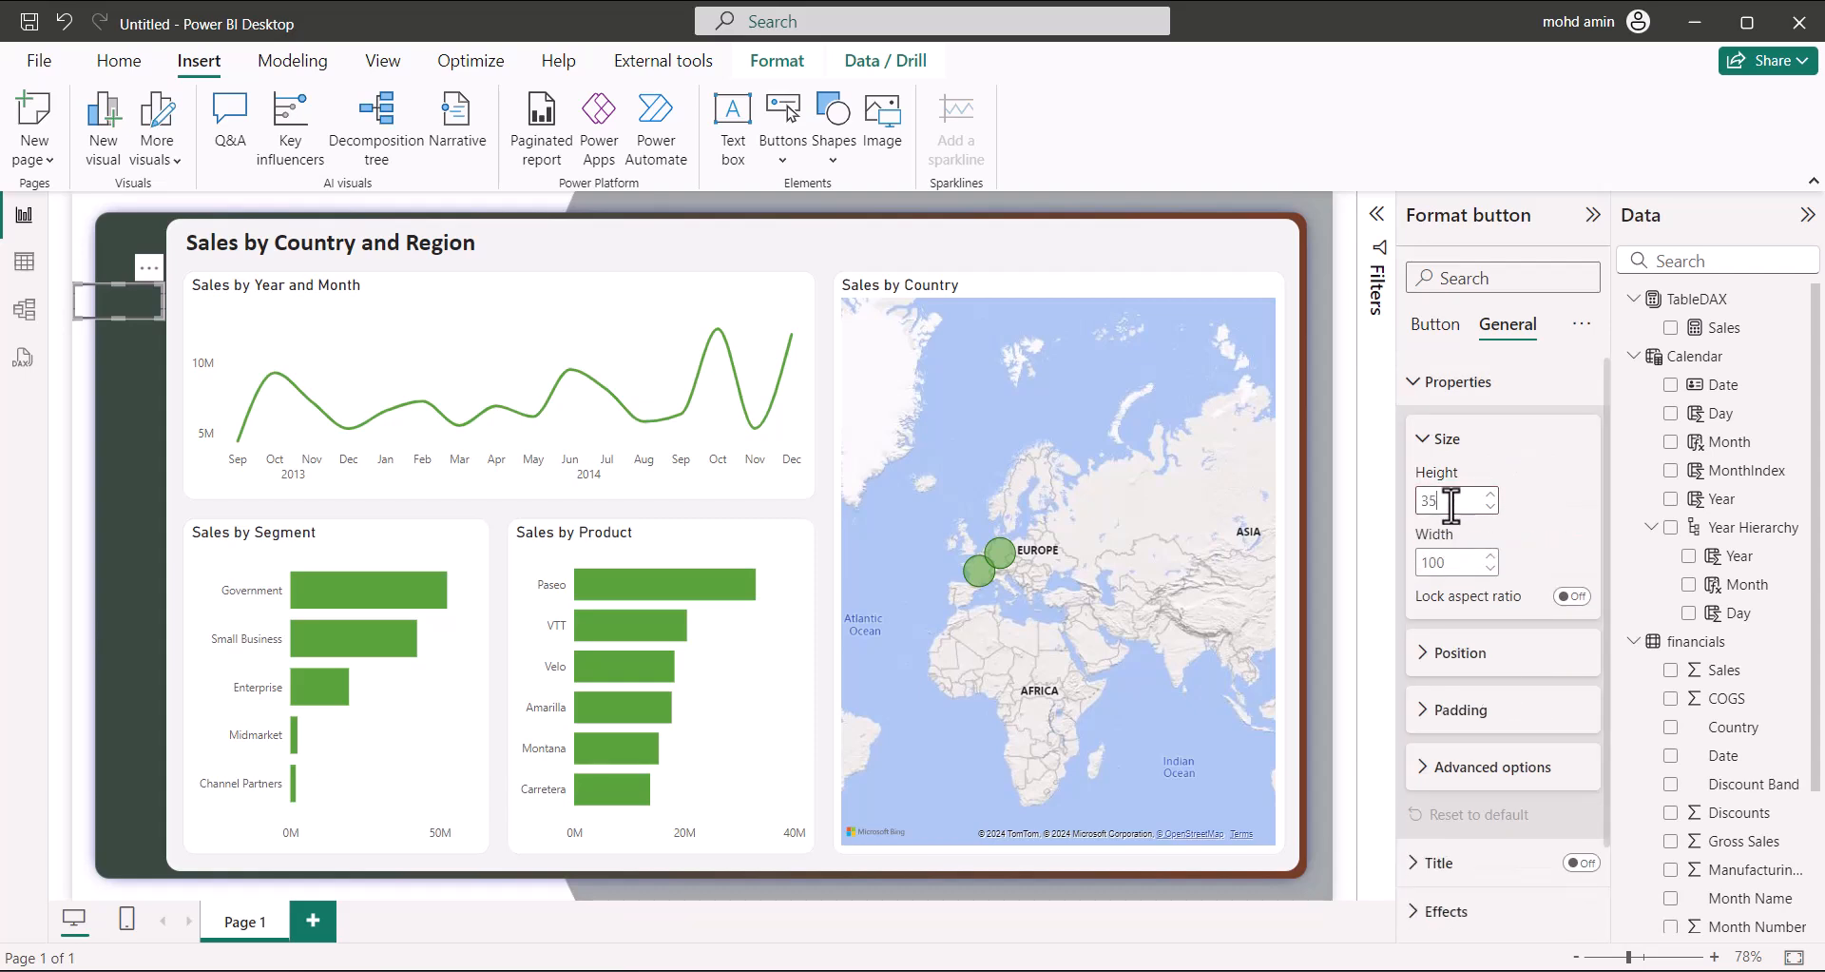
pyautogui.write('35')
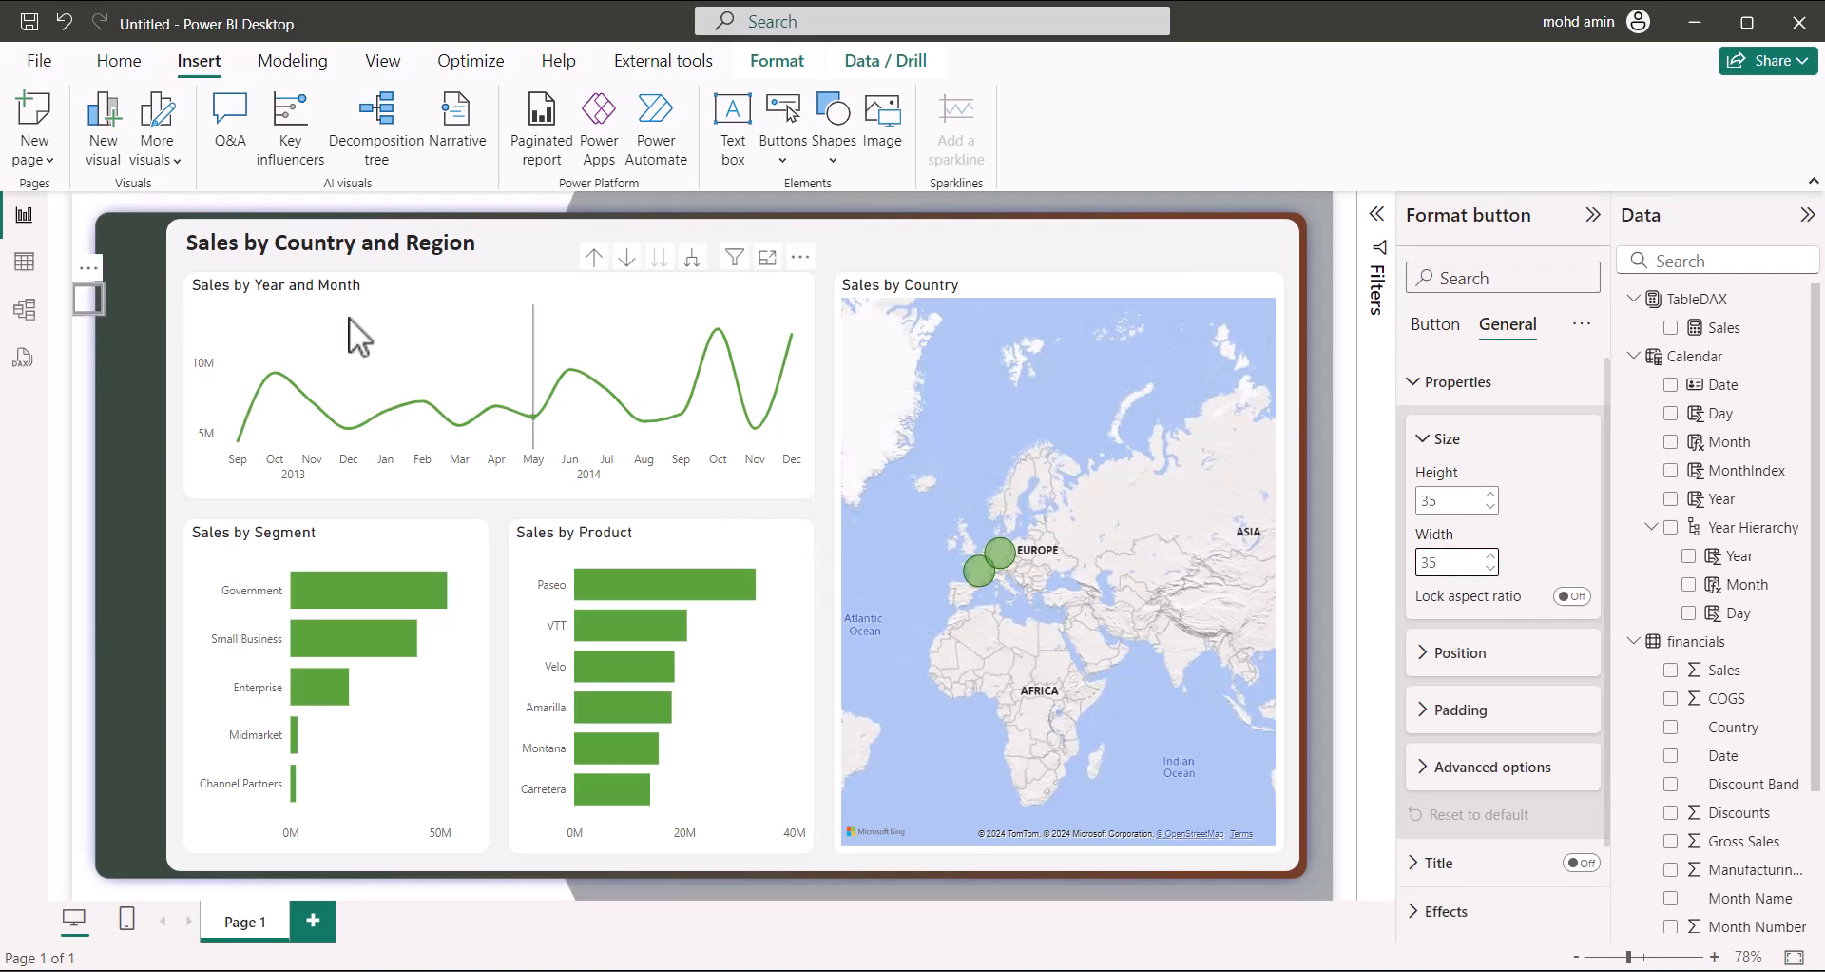
pyautogui.moveTo(89, 259); pyautogui.dragTo(129, 220)
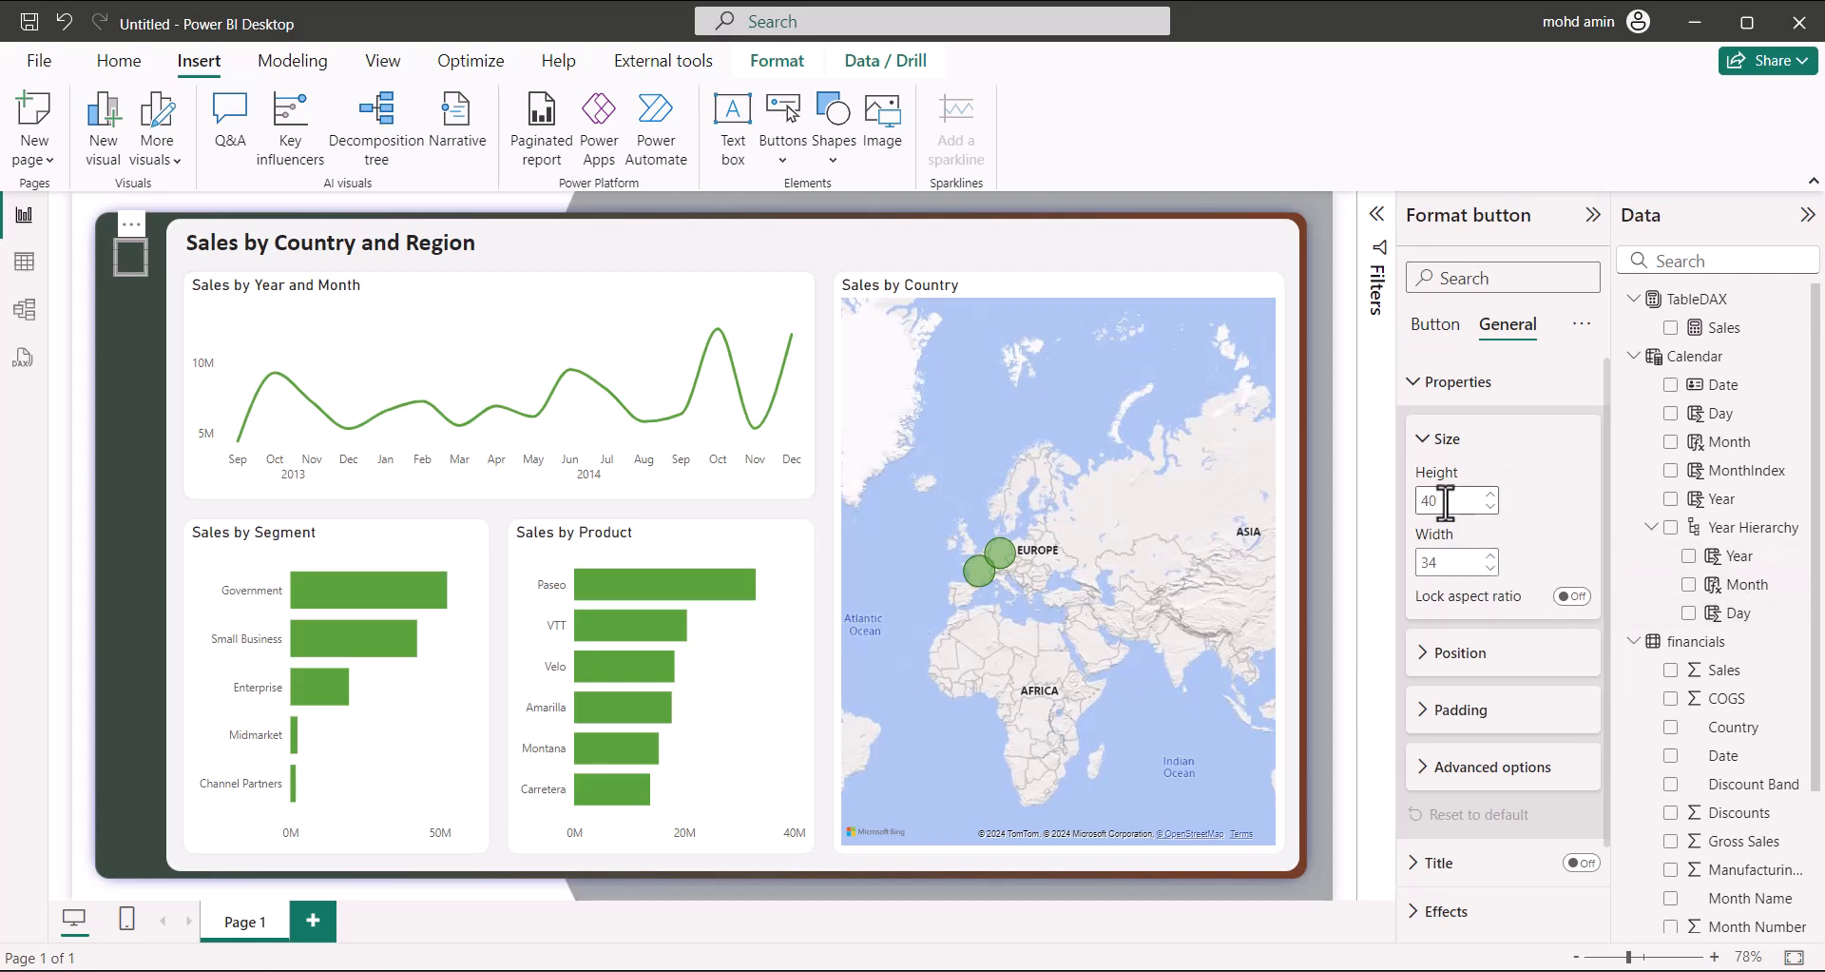
pyautogui.write('40')
pyautogui.press('Tab')
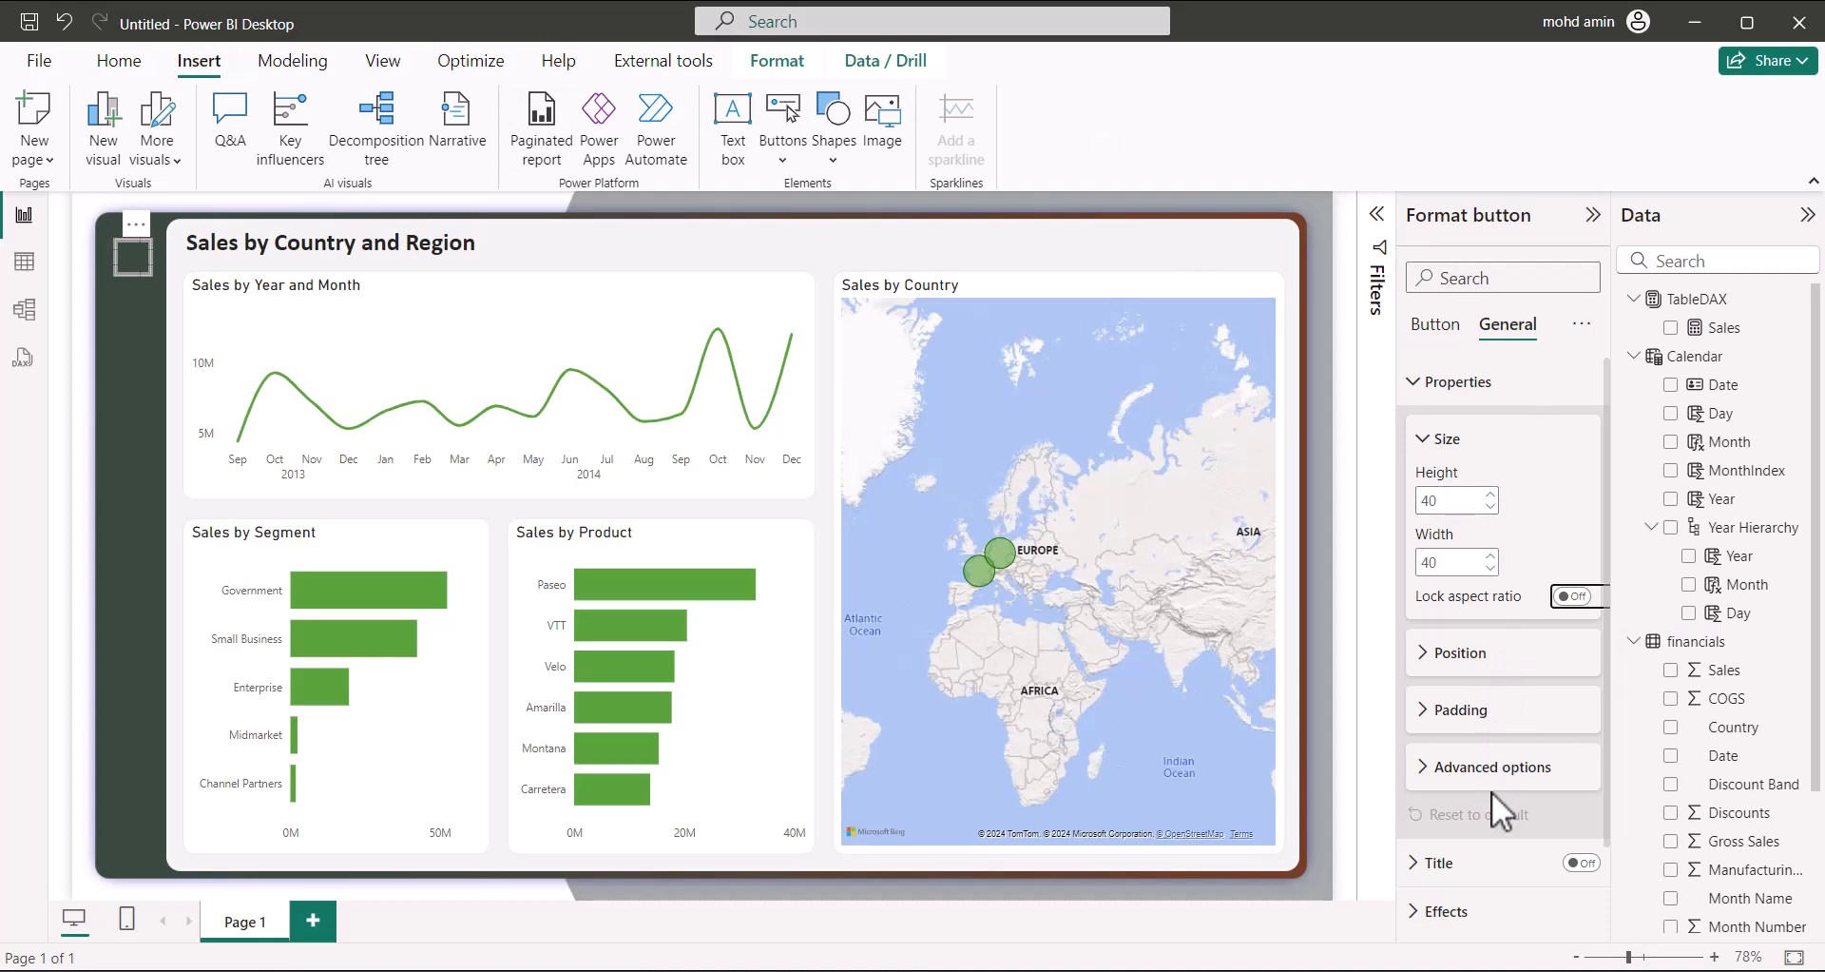
# Review the button's Effects settings, then collapse the General formatting sections
pyautogui.scroll(-2, 1490, 784)
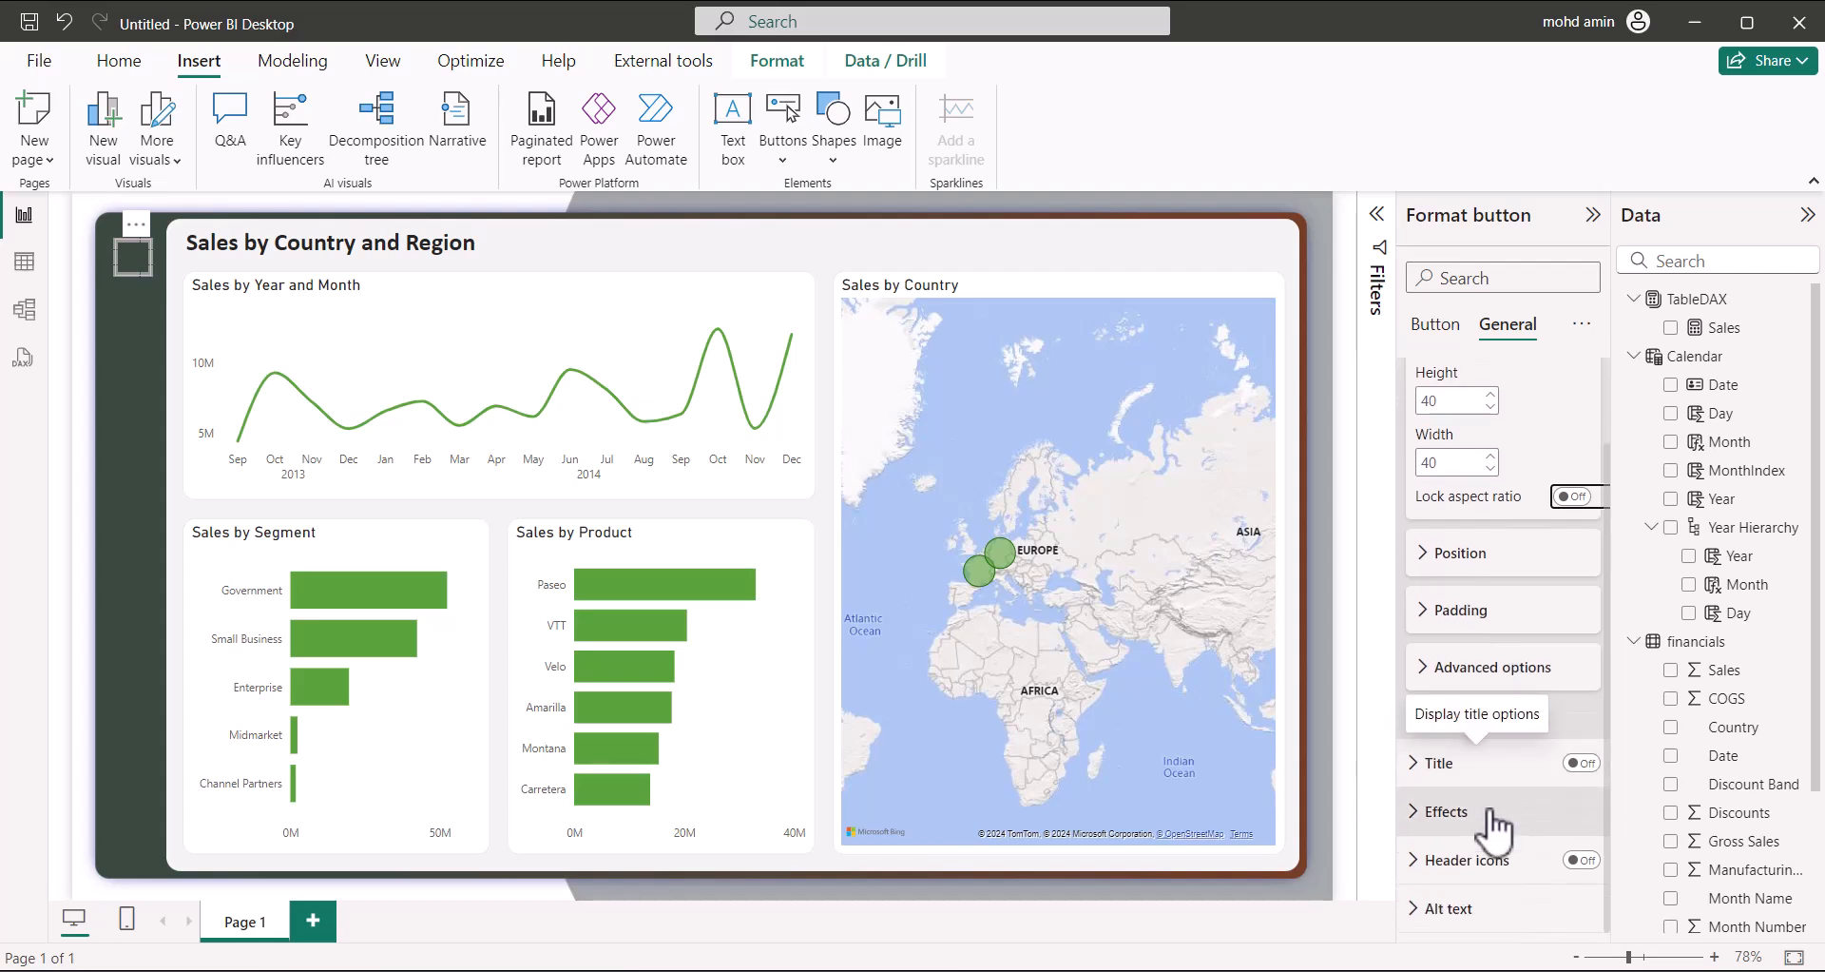
pyautogui.click(1454, 807)
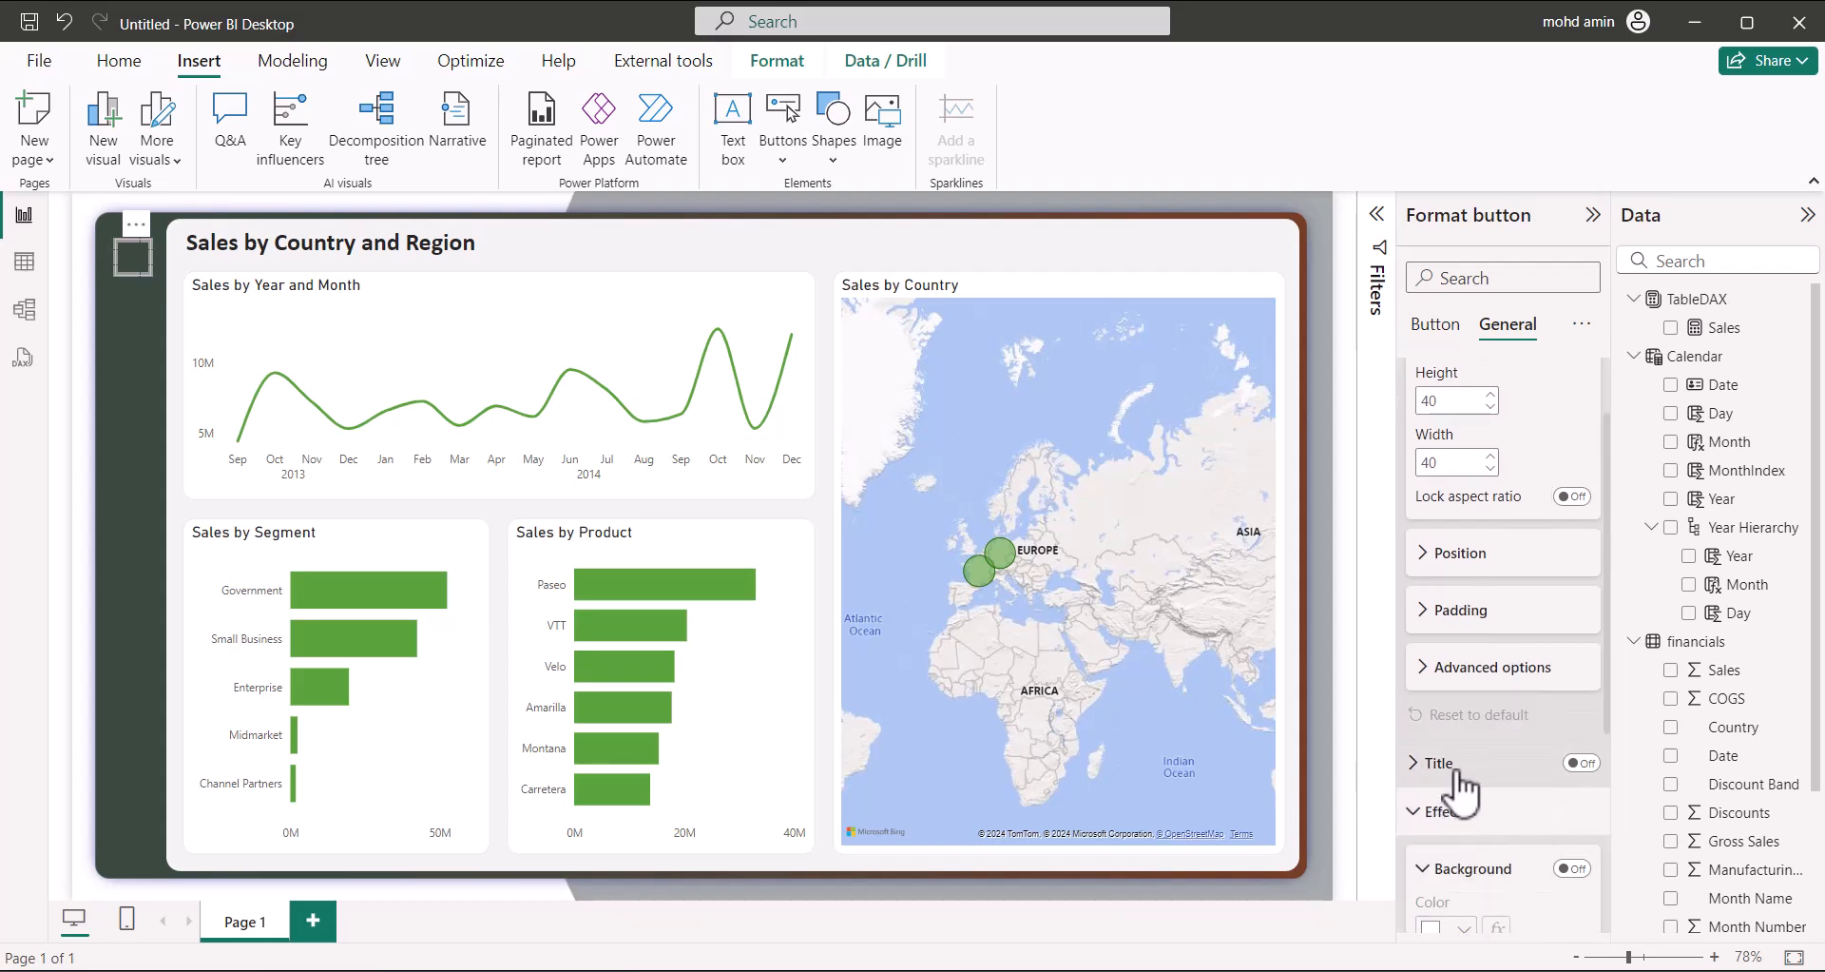
pyautogui.scroll(-5, 1460, 775)
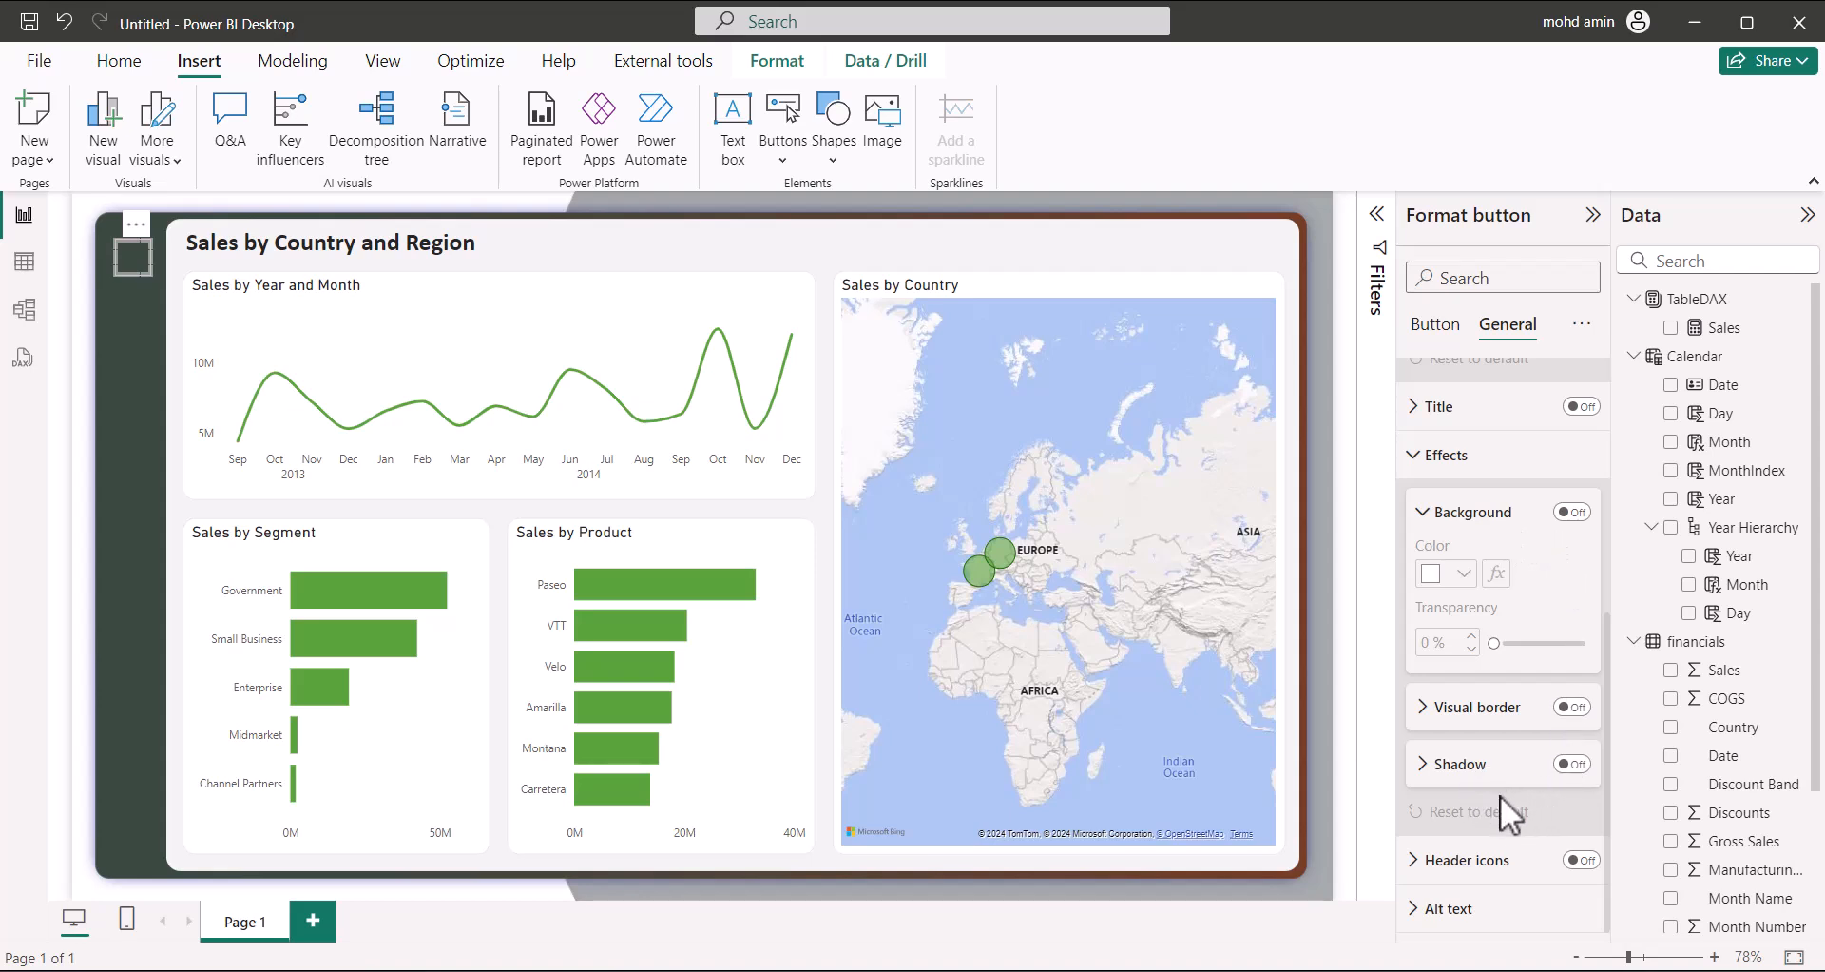
pyautogui.scroll(3, 1508, 810)
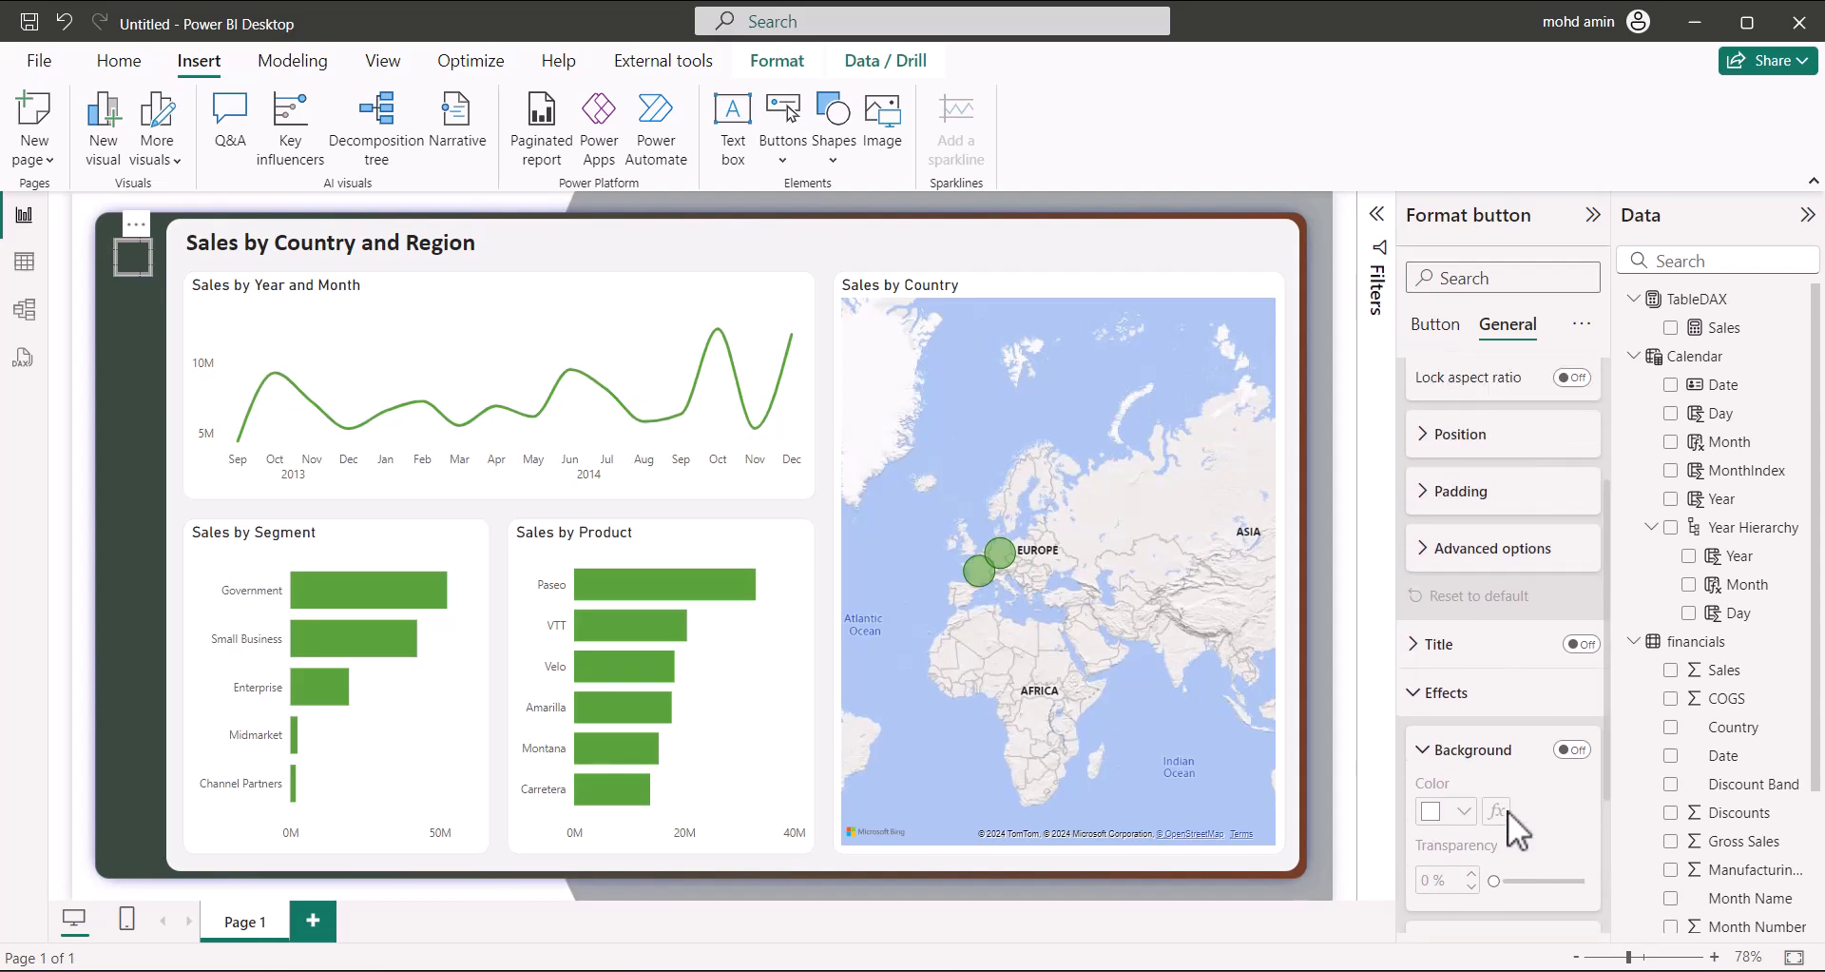
pyautogui.click(1414, 703)
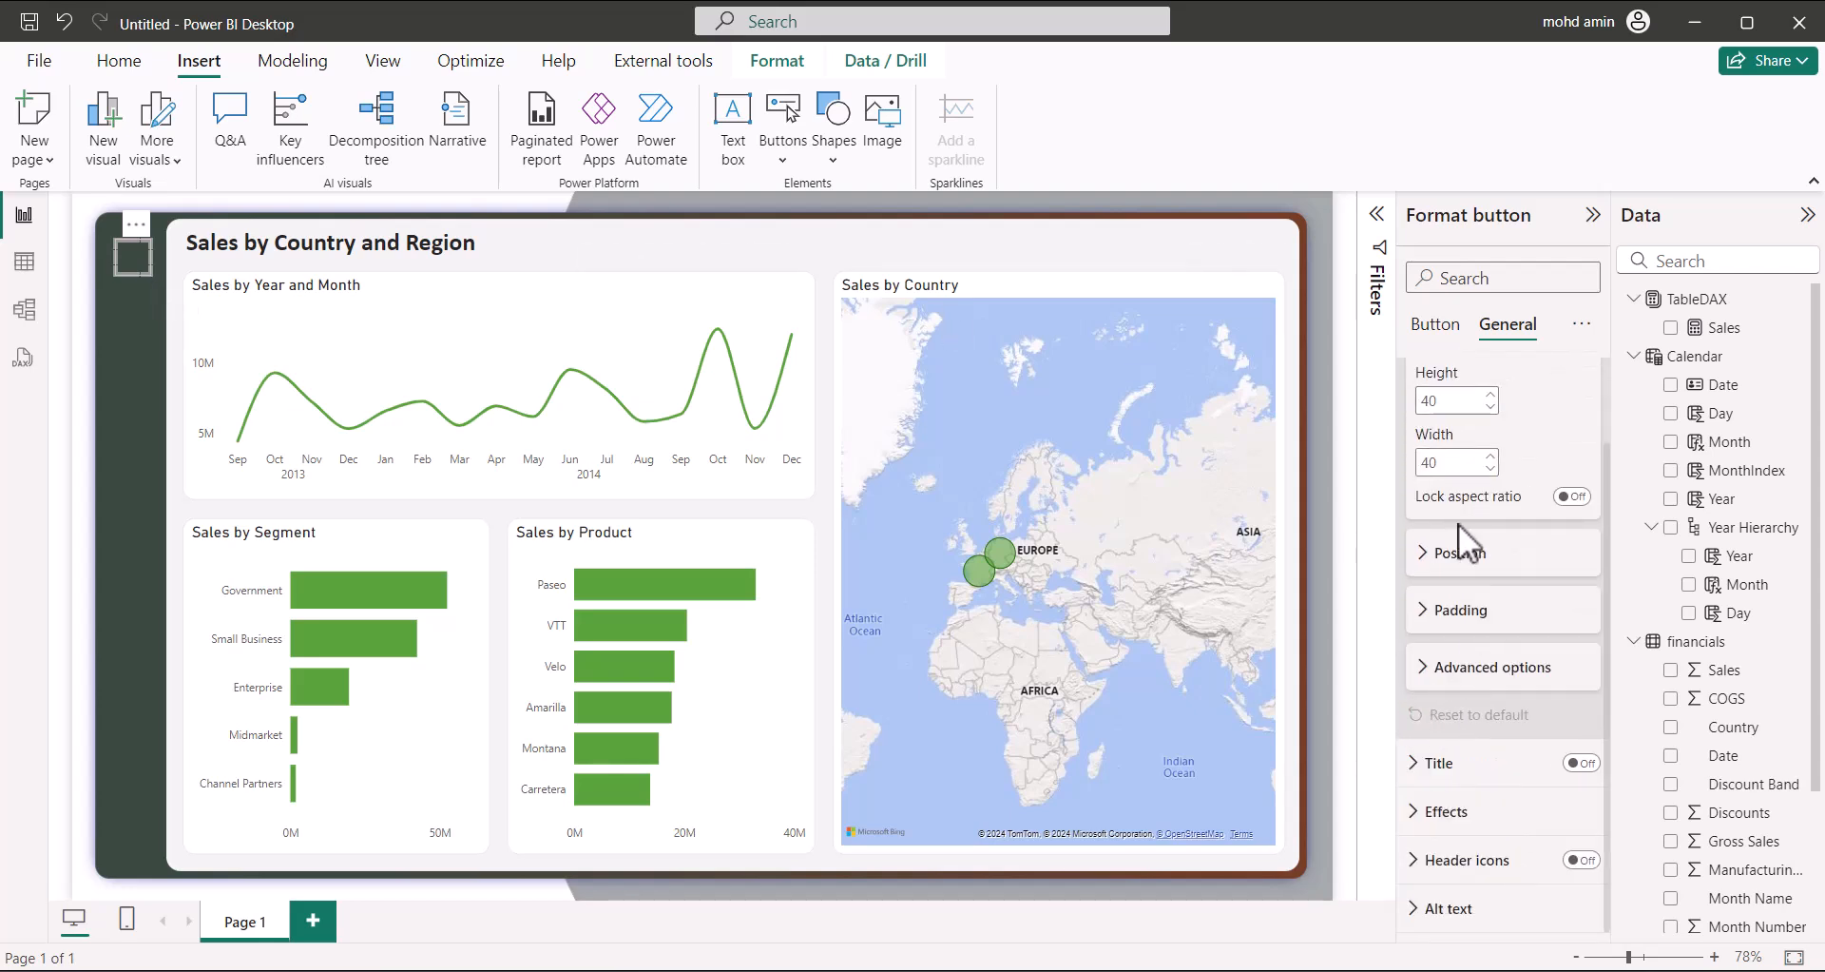
pyautogui.scroll(1, 1476, 644)
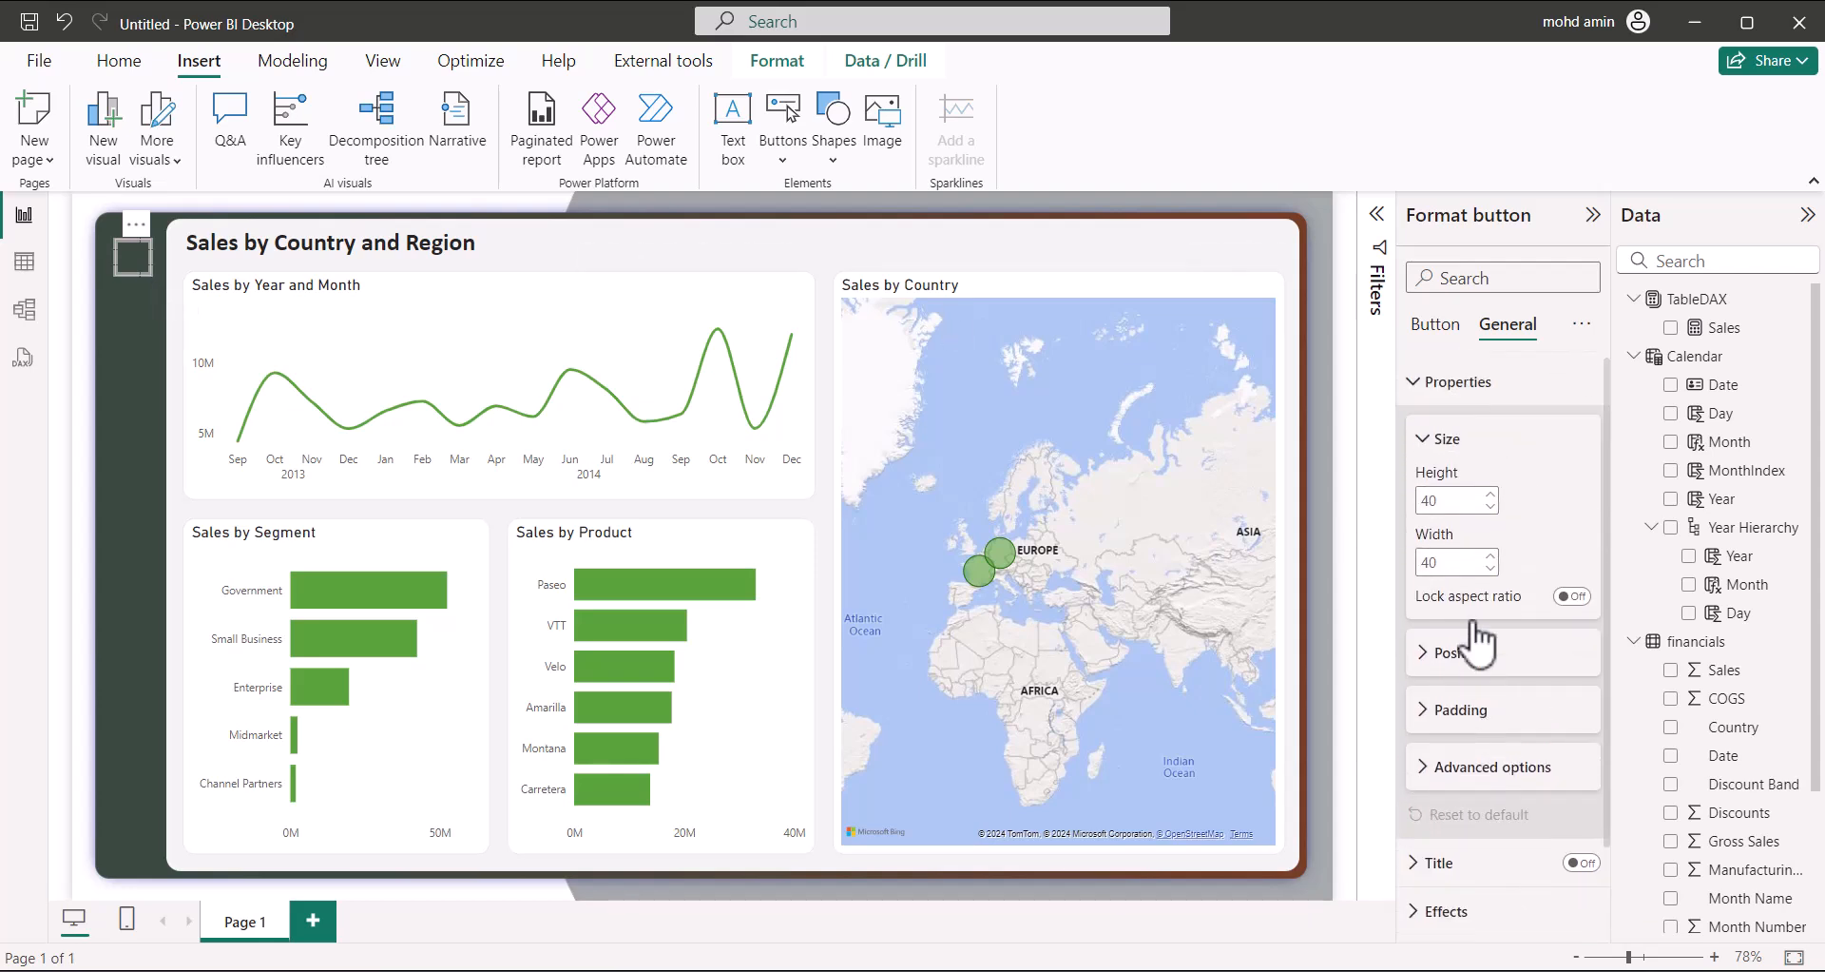
pyautogui.click(1431, 379)
pyautogui.click(1435, 326)
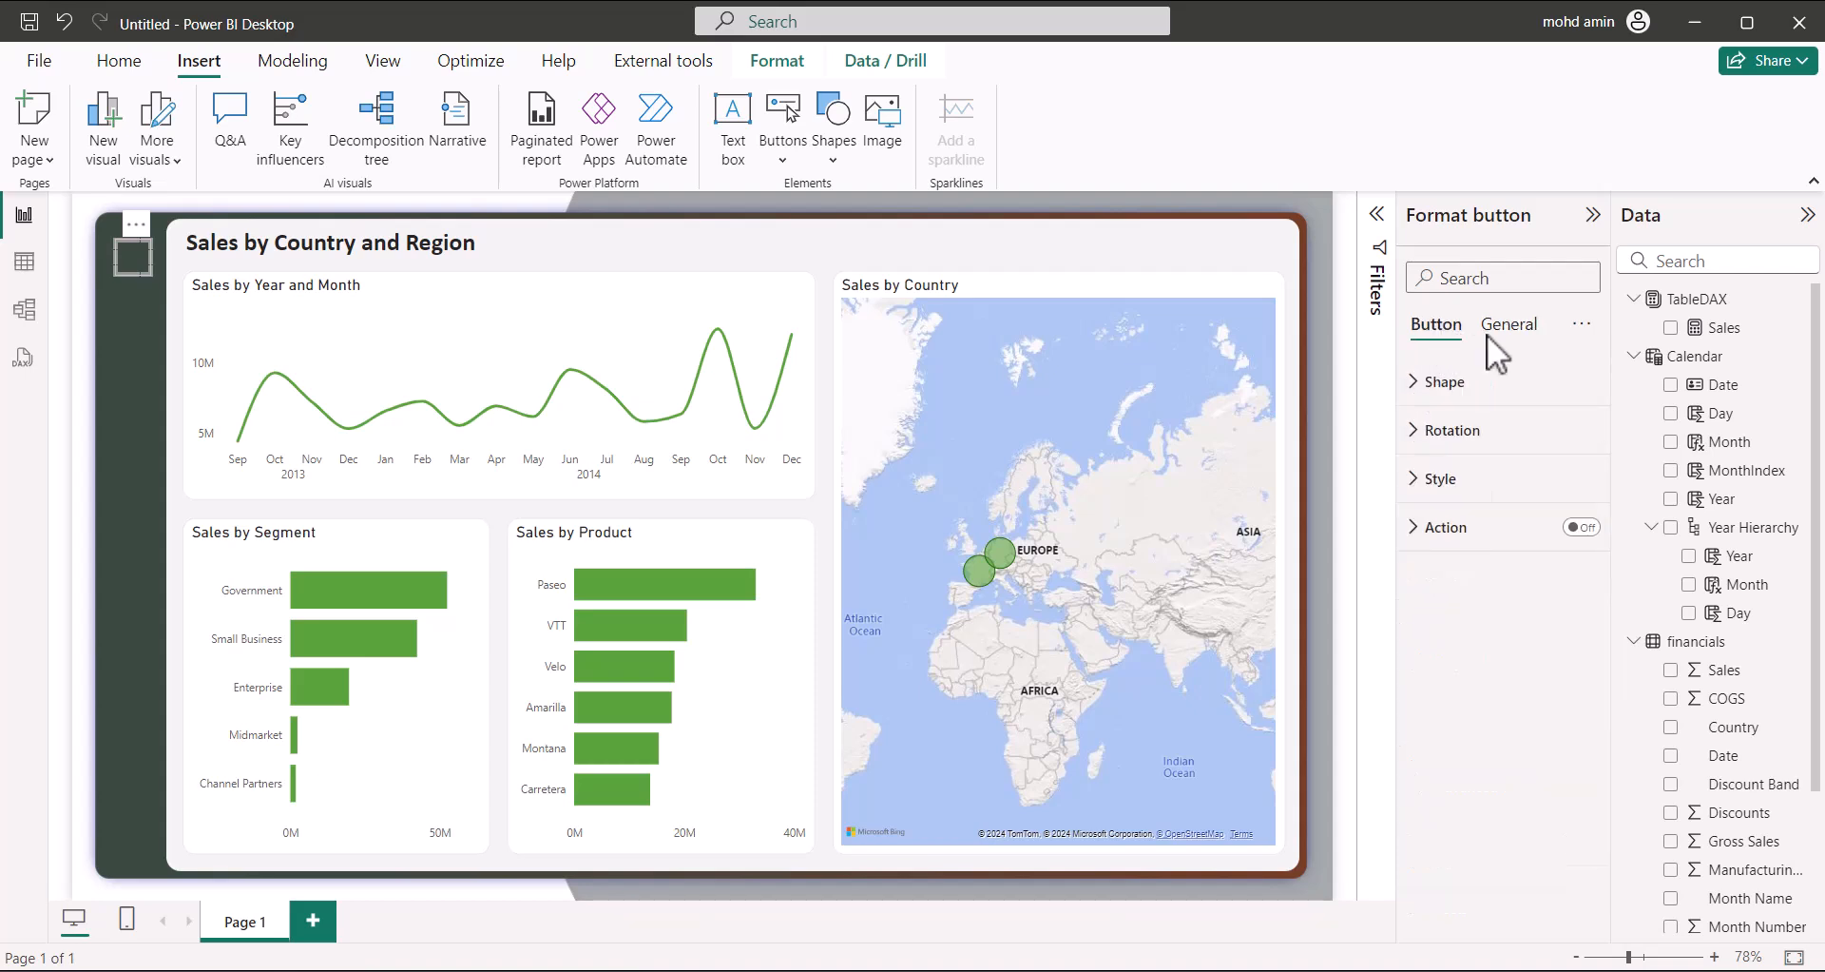
# In the button's Style settings, turn Icon and Border off and switch Fill on
pyautogui.click(1425, 478)
pyautogui.click(1429, 659)
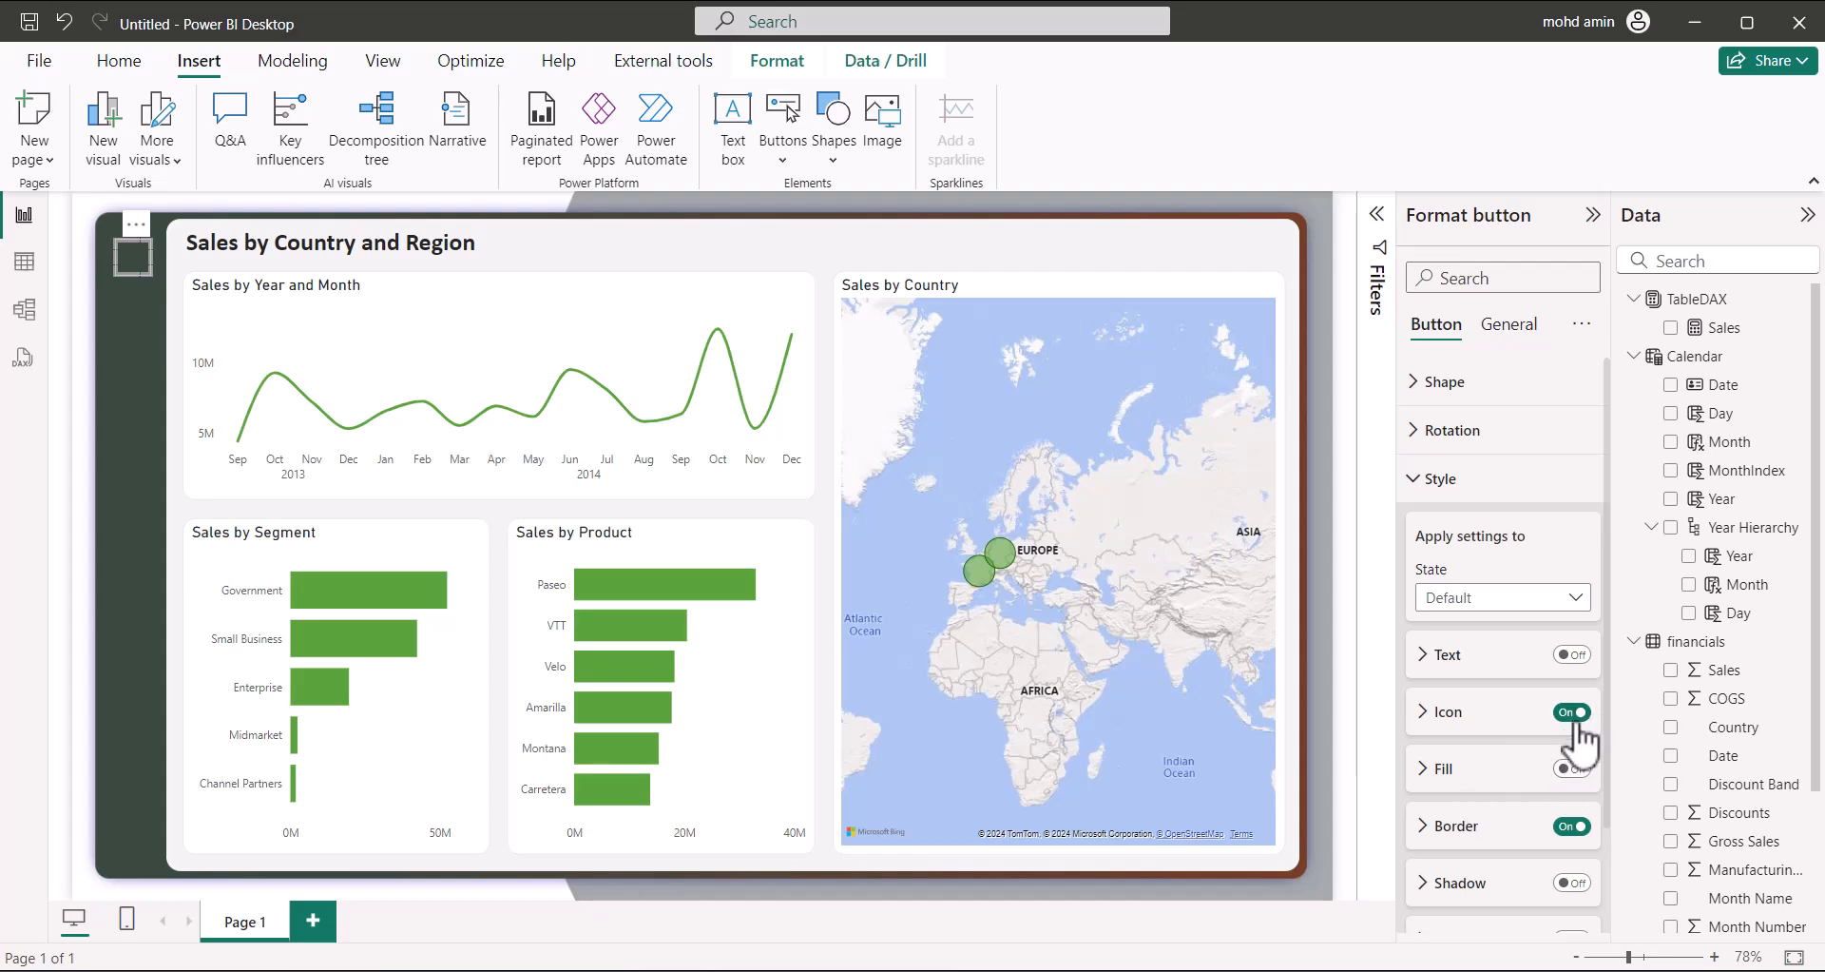
pyautogui.click(1573, 825)
pyautogui.click(1431, 770)
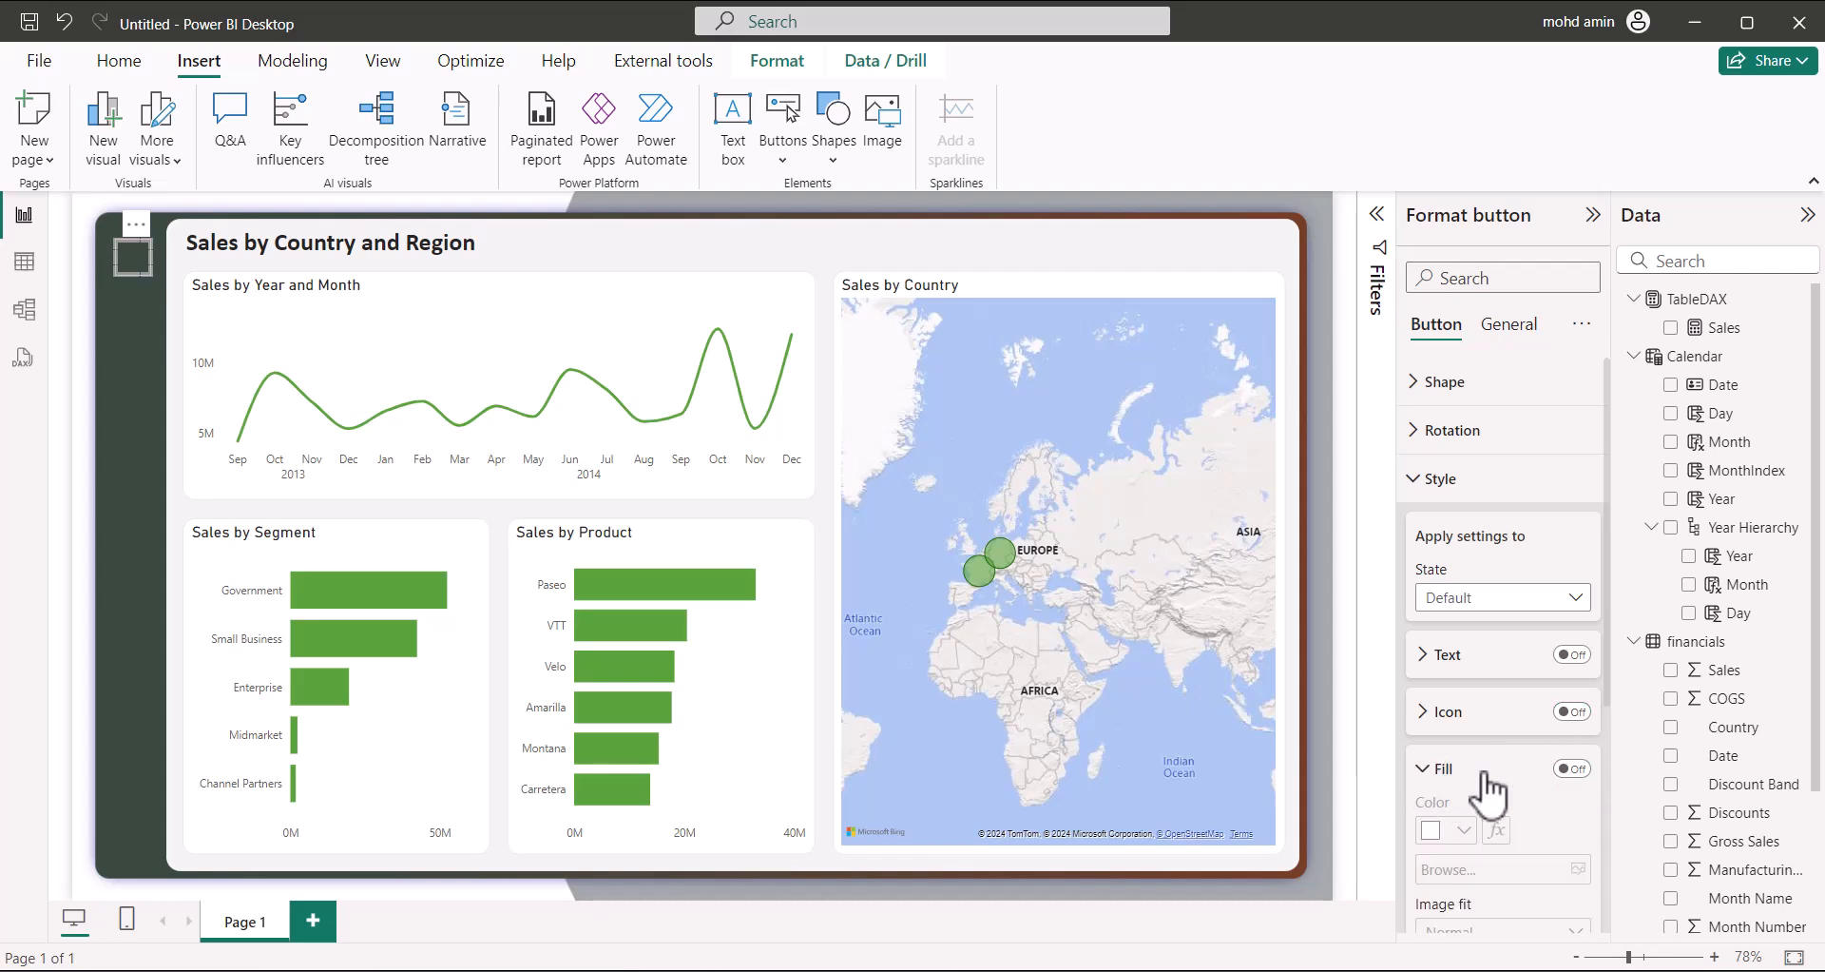
pyautogui.click(1571, 768)
pyautogui.scroll(-3, 1506, 765)
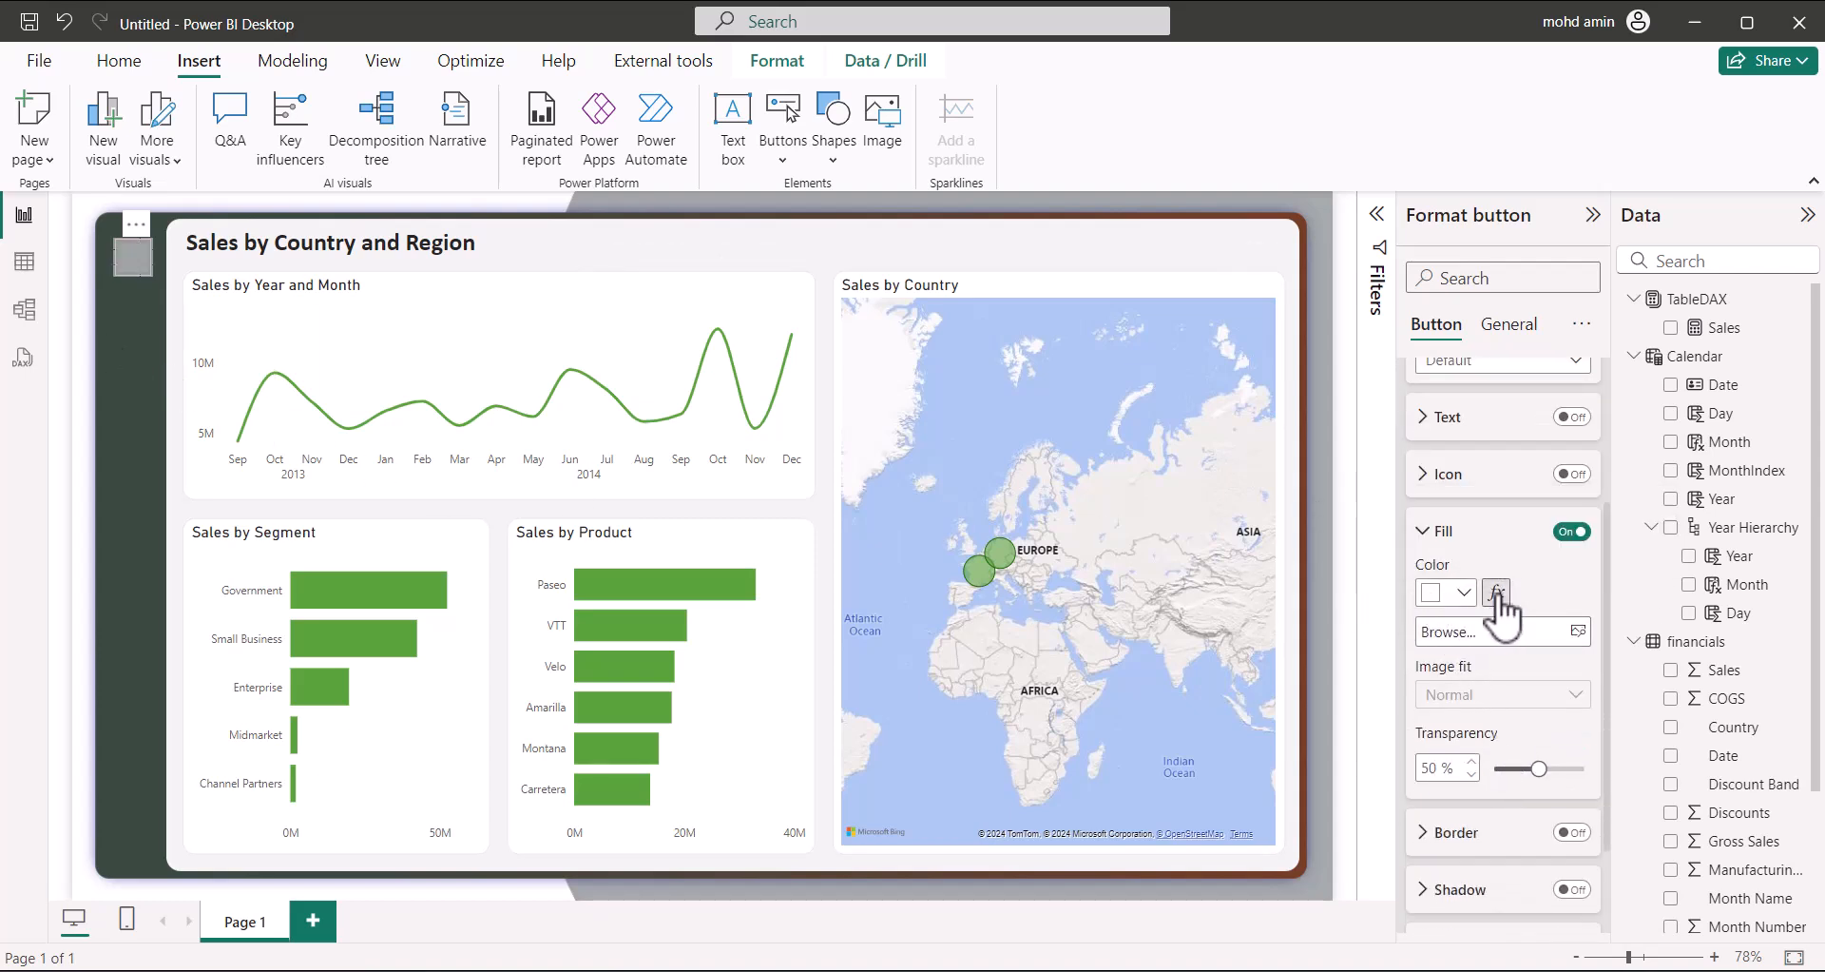
# Create the TableDAX measure Transparent = "rgb(0, 0, 0, 0)"
pyautogui.click(1731, 302)
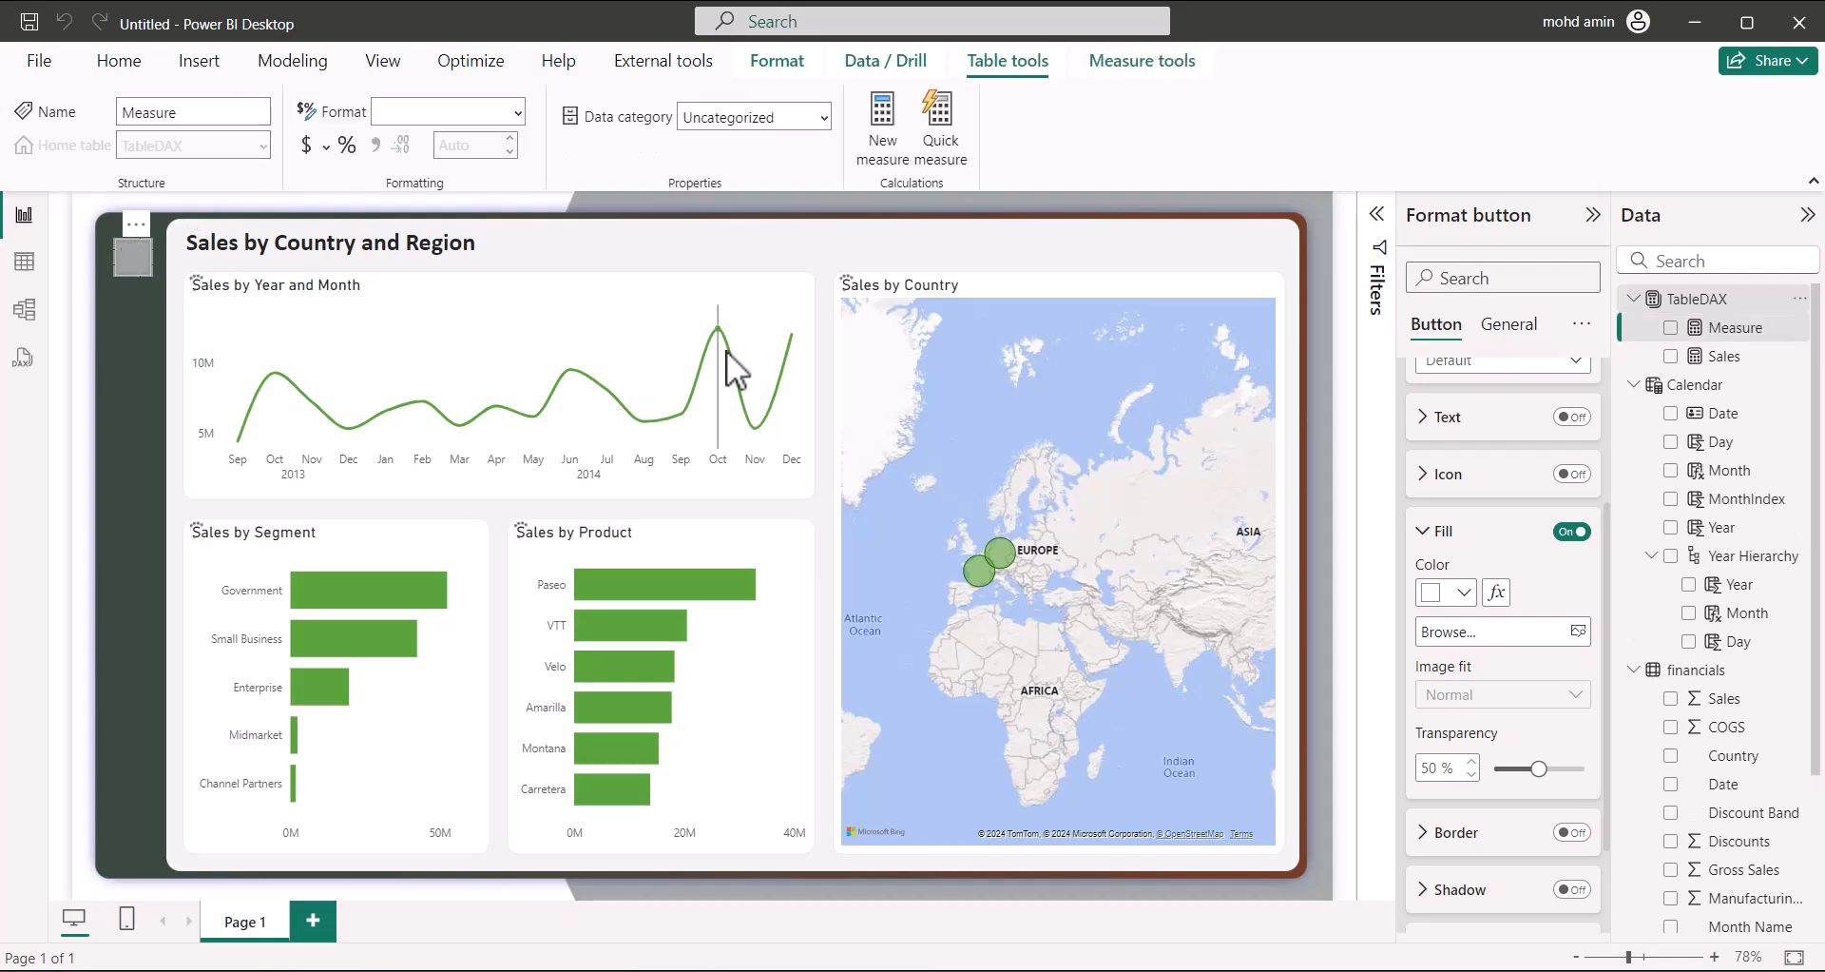
pyautogui.write('Transparent')
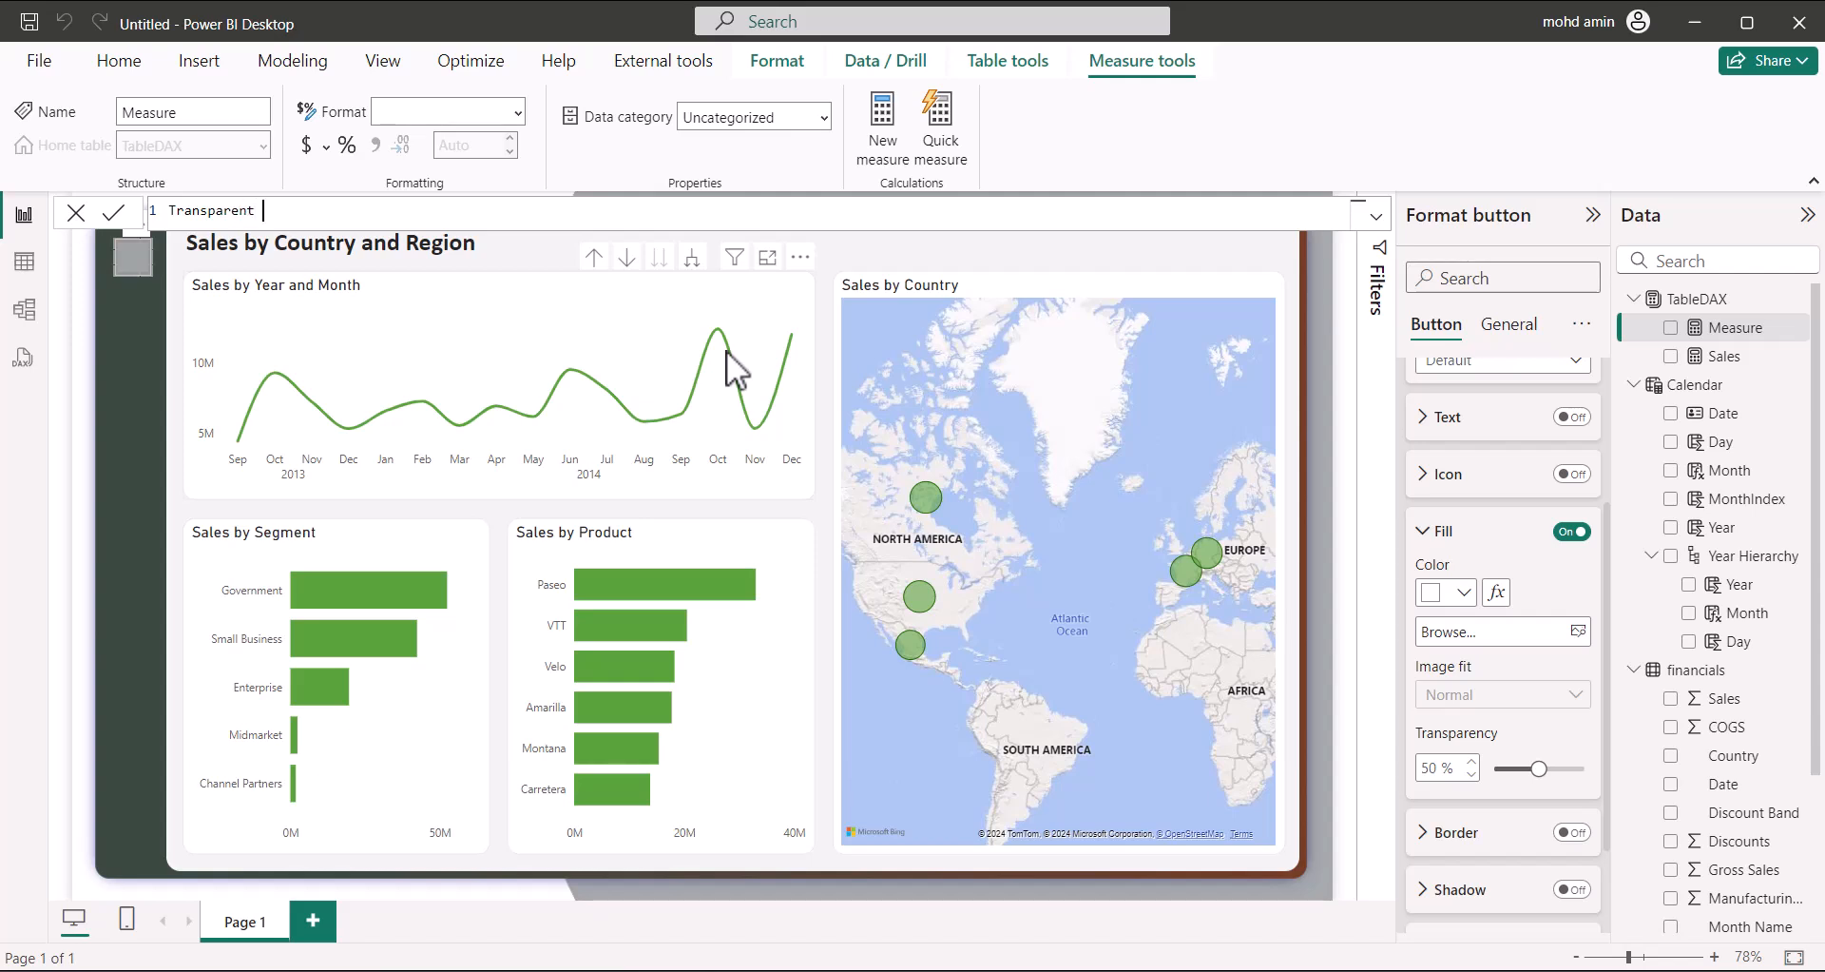
pyautogui.write('= rgb')
pyautogui.press('BackSpace')
pyautogui.press('BackSpace')
pyautogui.press('BackSpace')
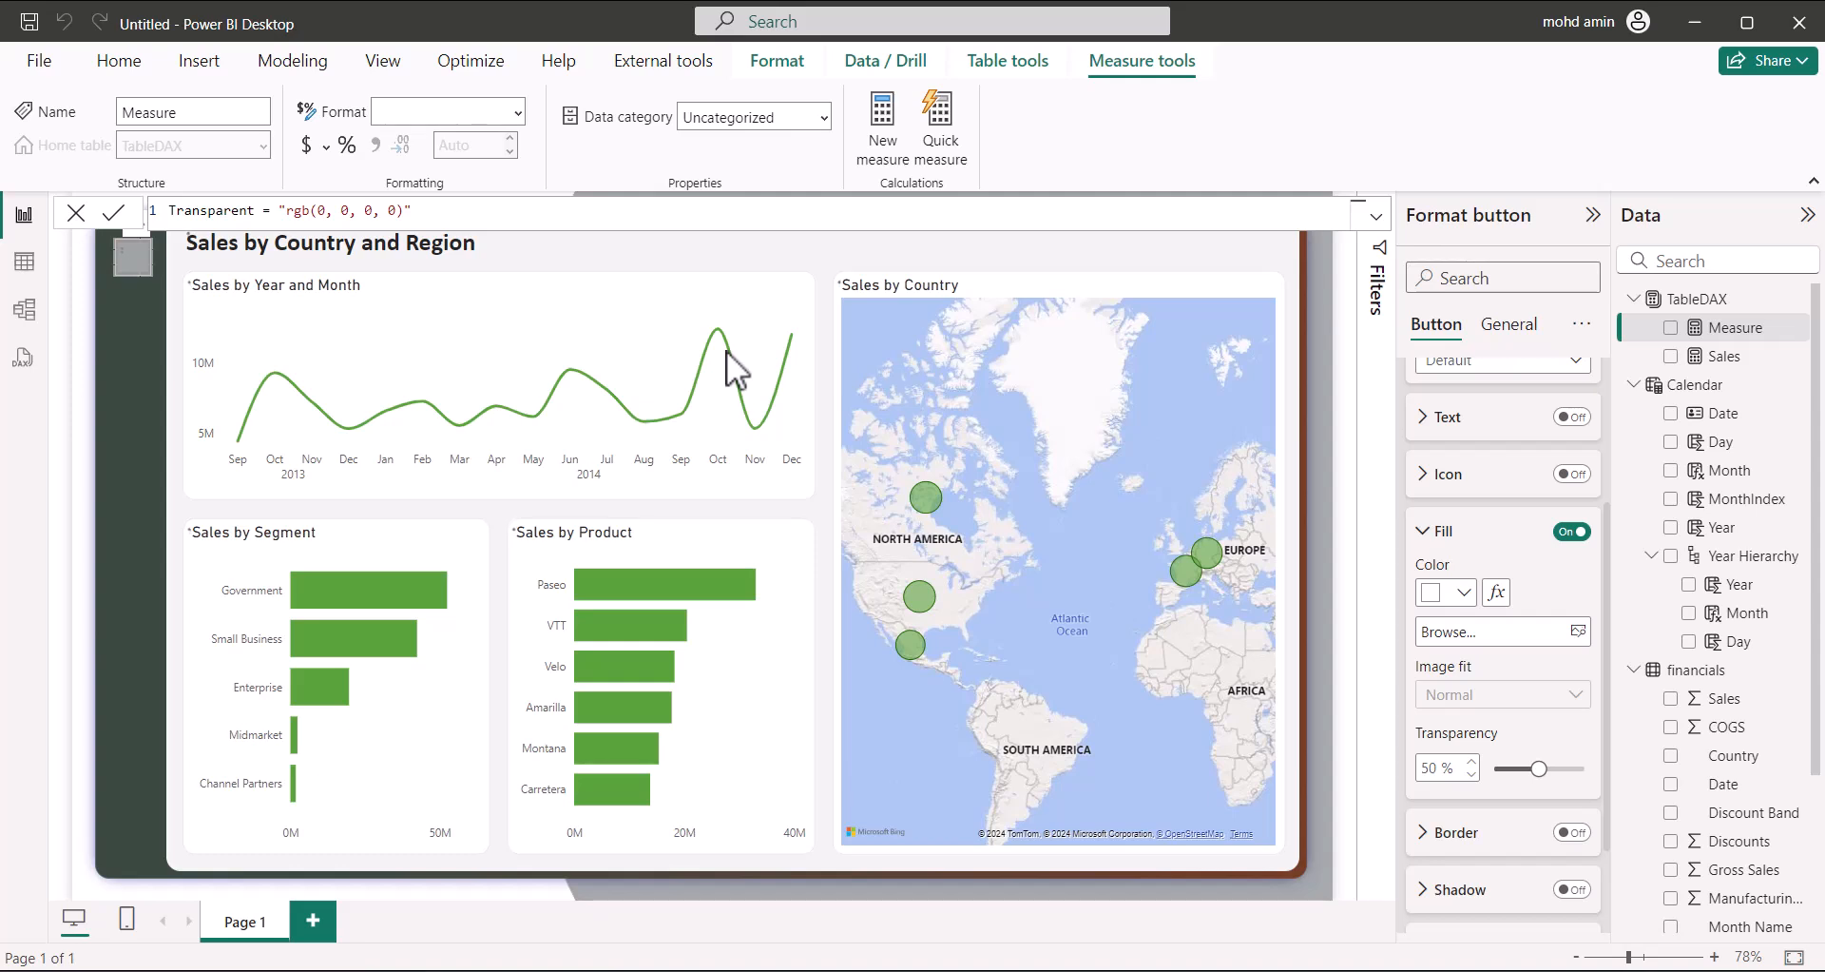
pyautogui.press('Return')
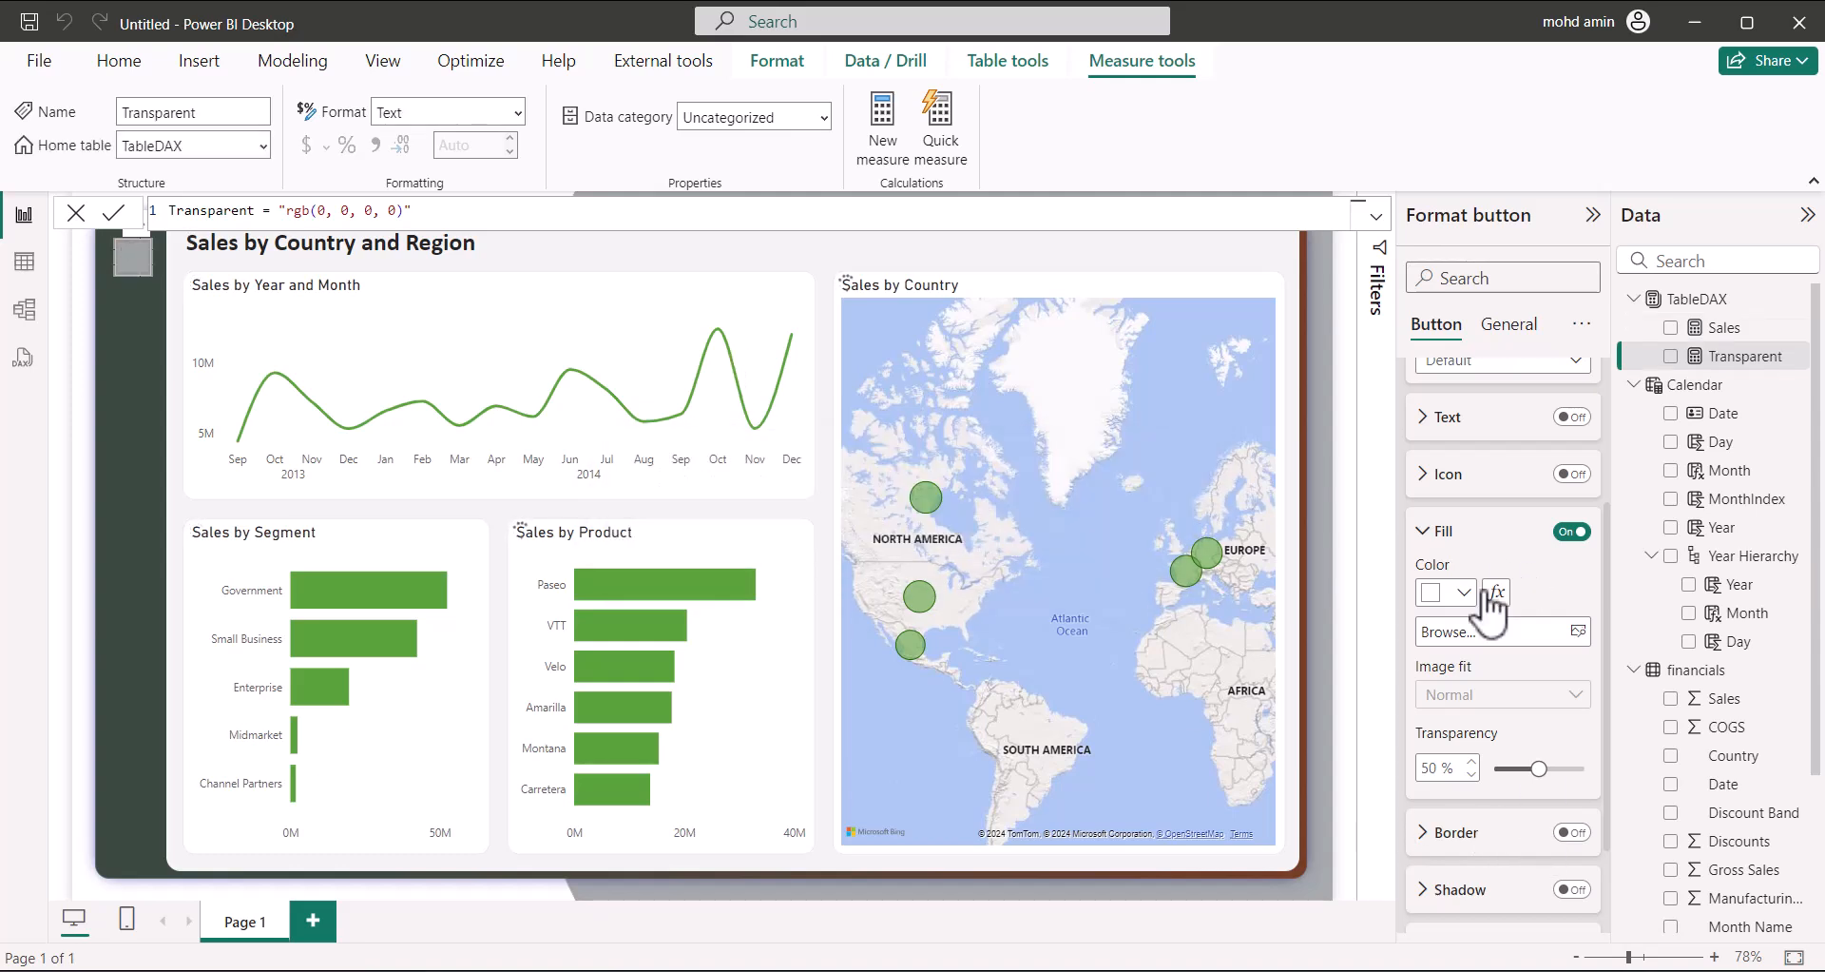
# Set the button's fill colour from the Transparent field value and fill transparency to 100%
pyautogui.click(1497, 591)
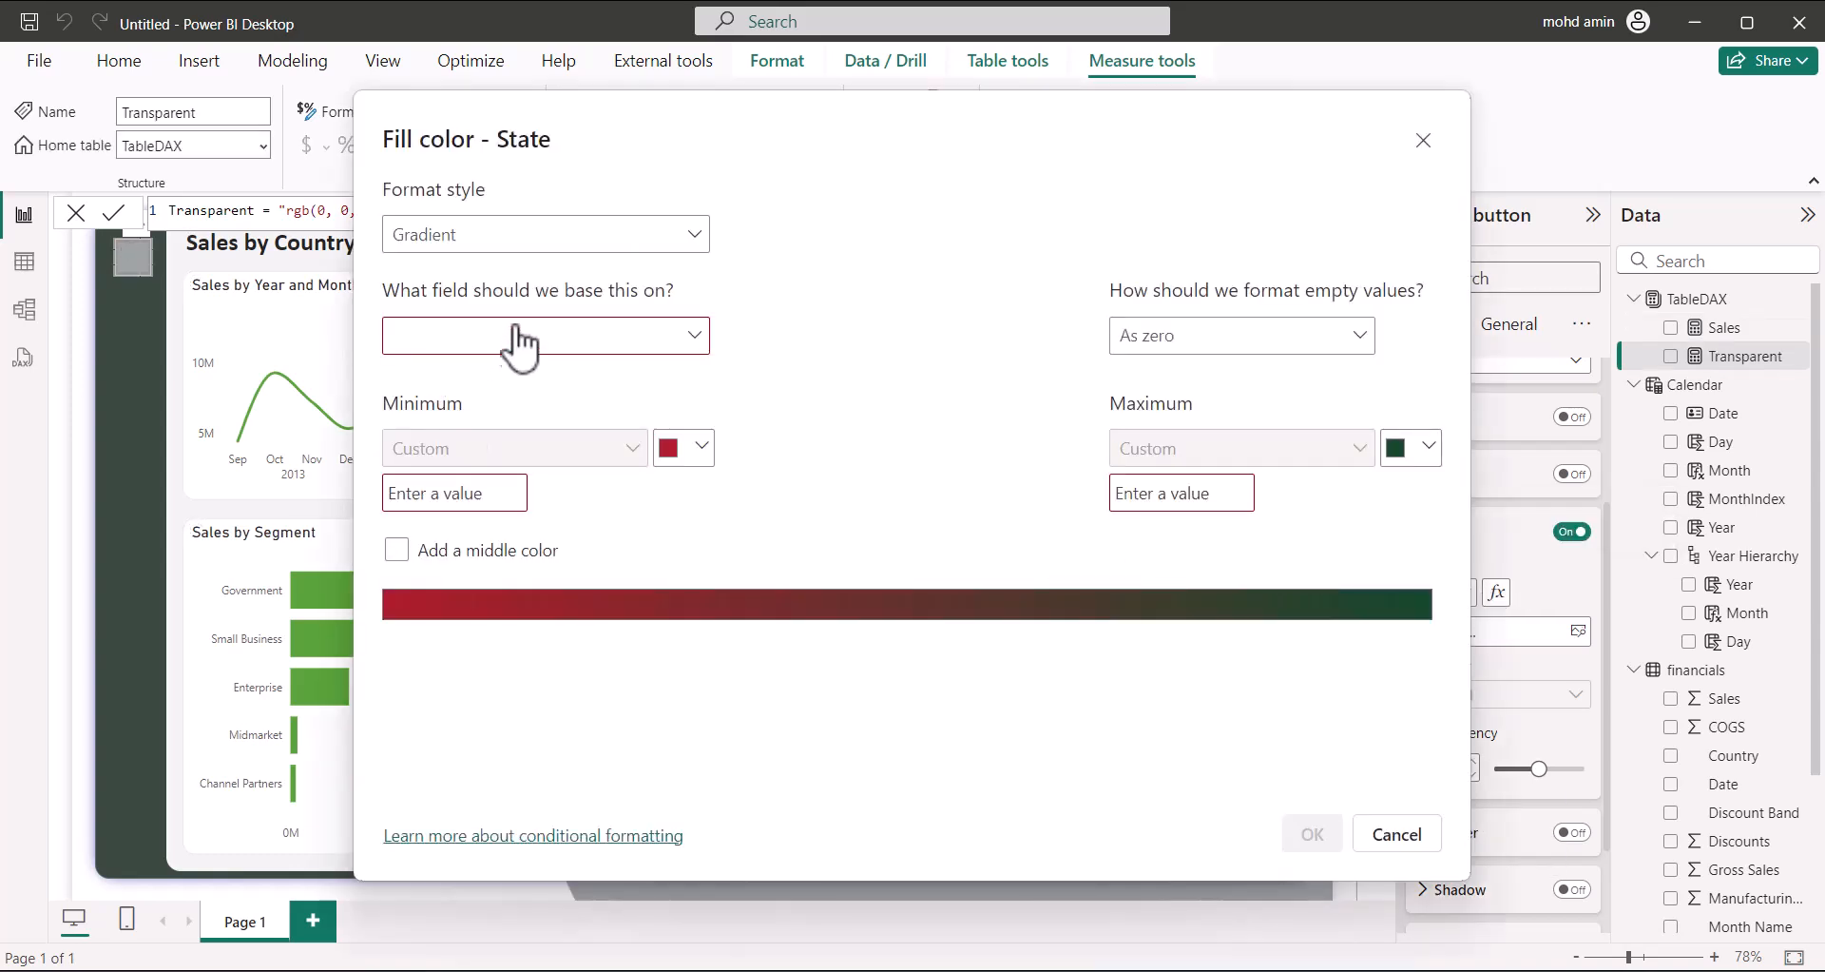
pyautogui.click(570, 237)
pyautogui.click(521, 350)
pyautogui.click(518, 343)
pyautogui.write('tr')
pyautogui.click(508, 447)
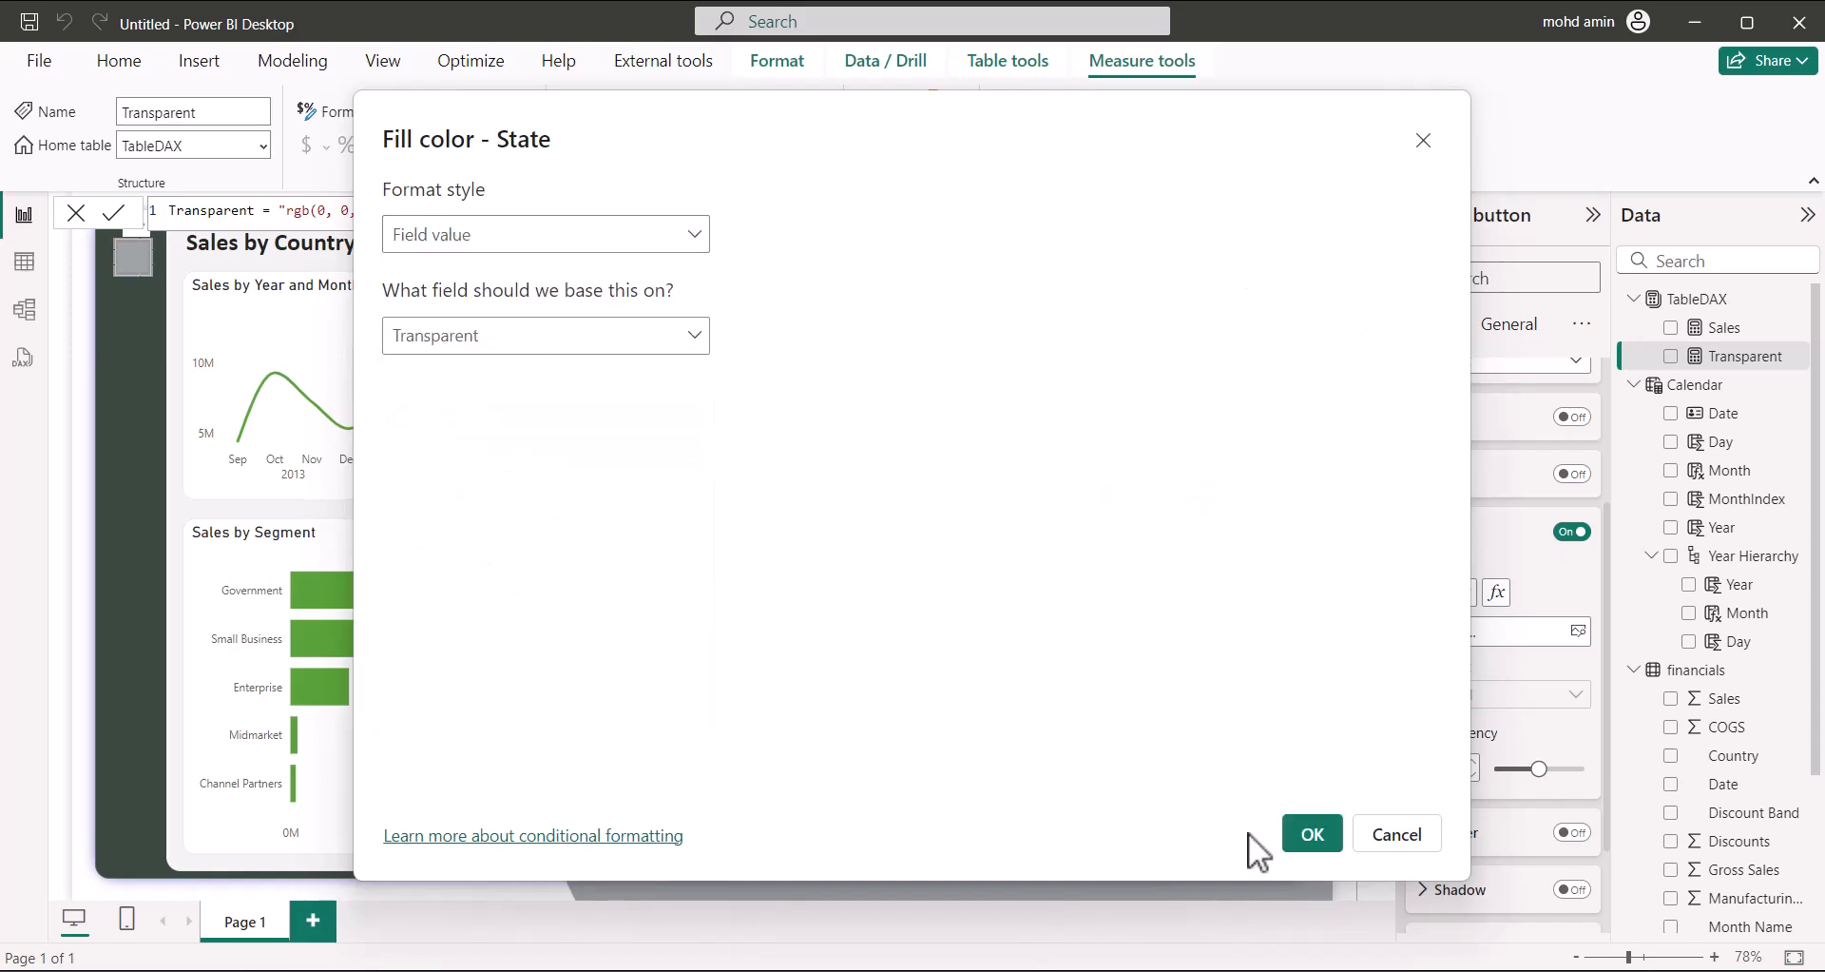
pyautogui.click(1313, 836)
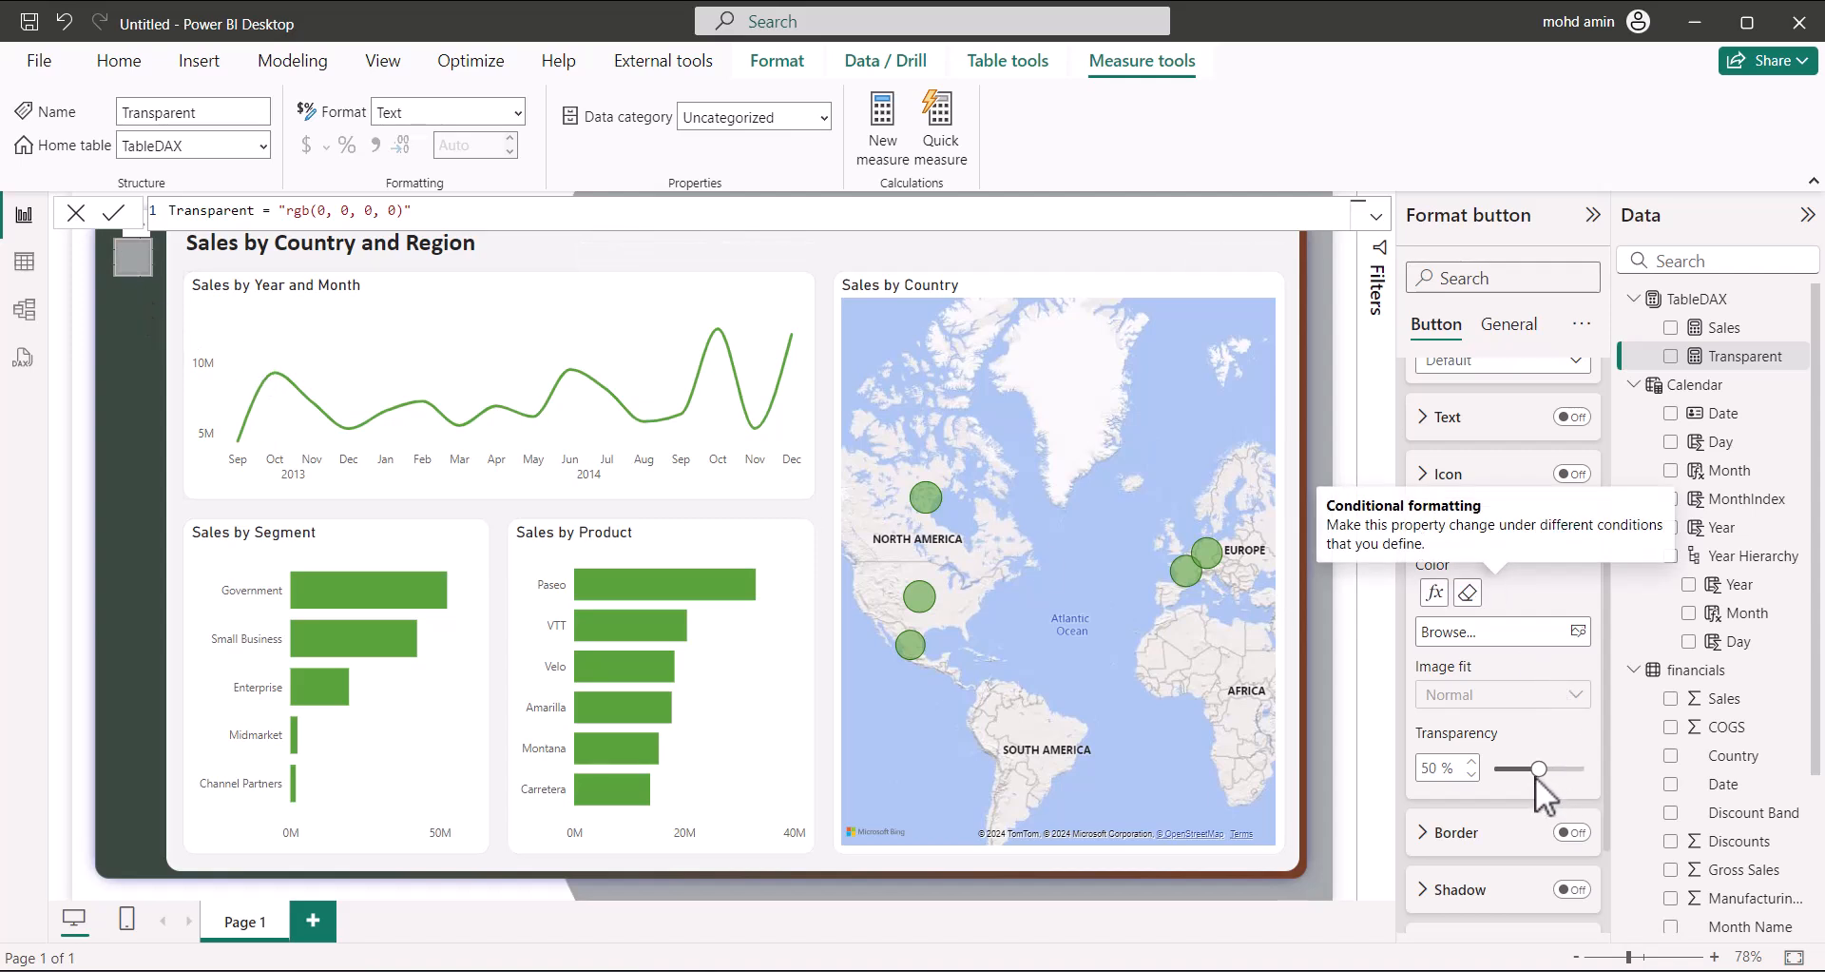
pyautogui.moveTo(1535, 771); pyautogui.dragTo(1649, 818)
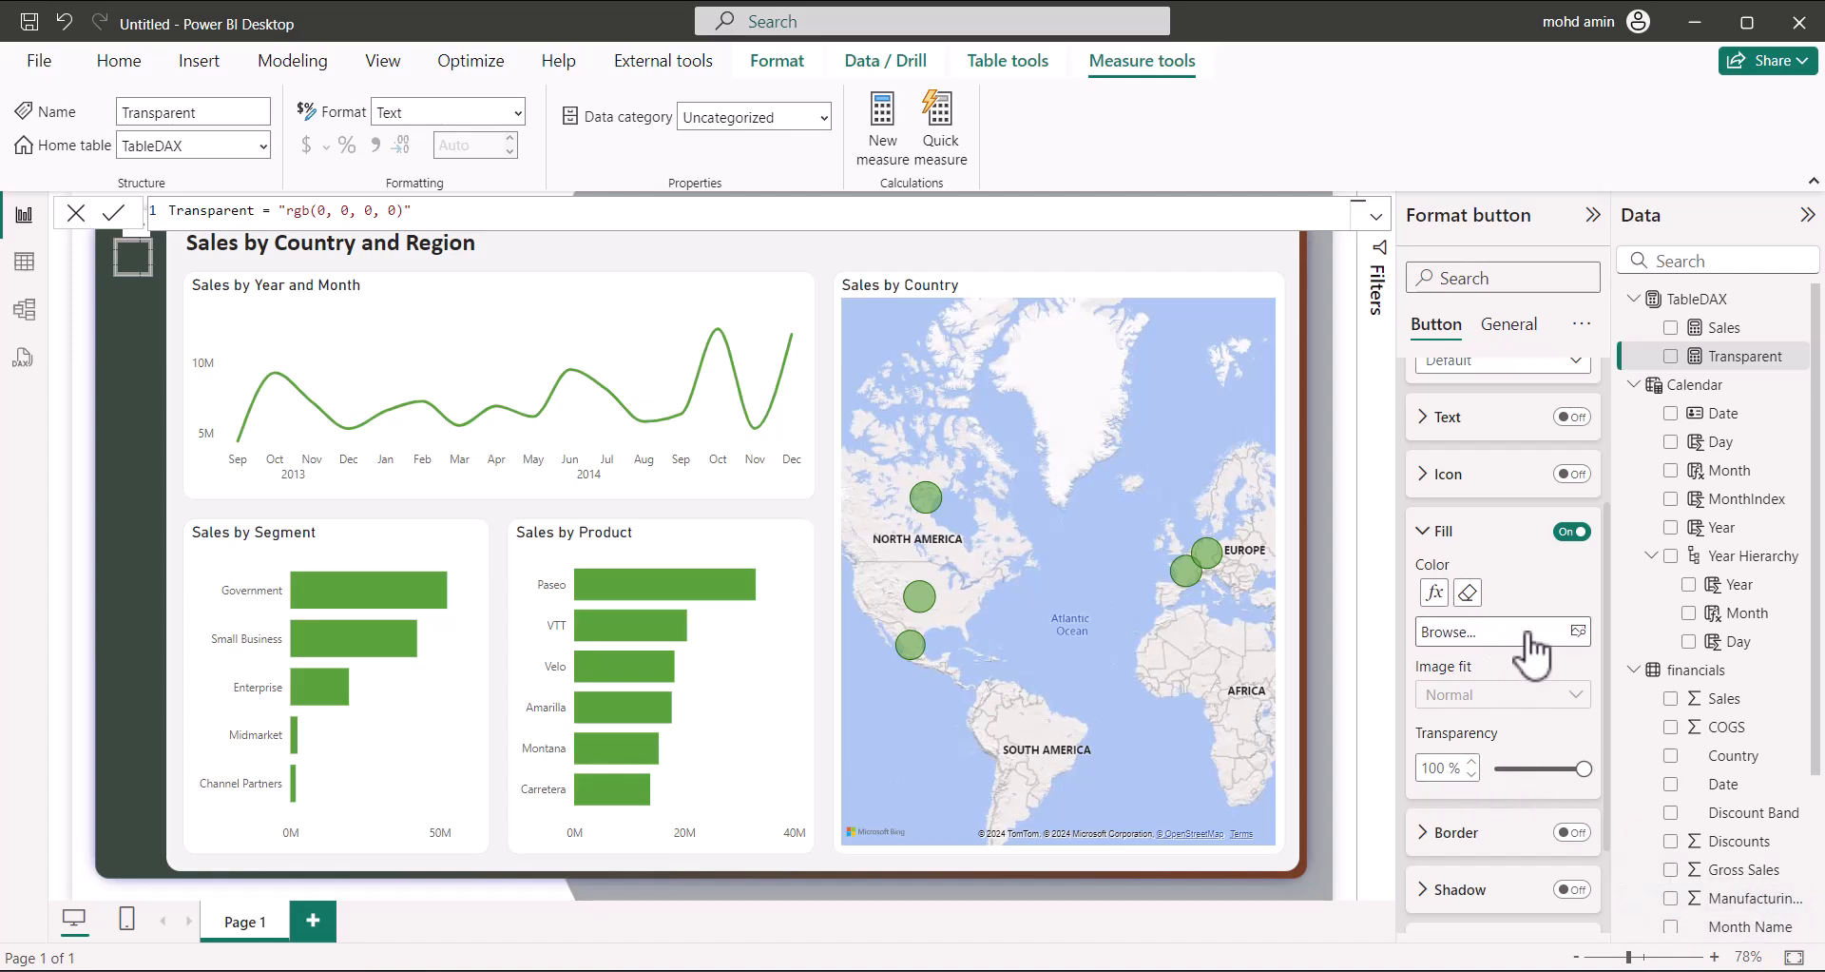
# Browse the Power bi Icons and background images in the Open dialog using thumbnail view
pyautogui.scroll(-8, 575, 380)
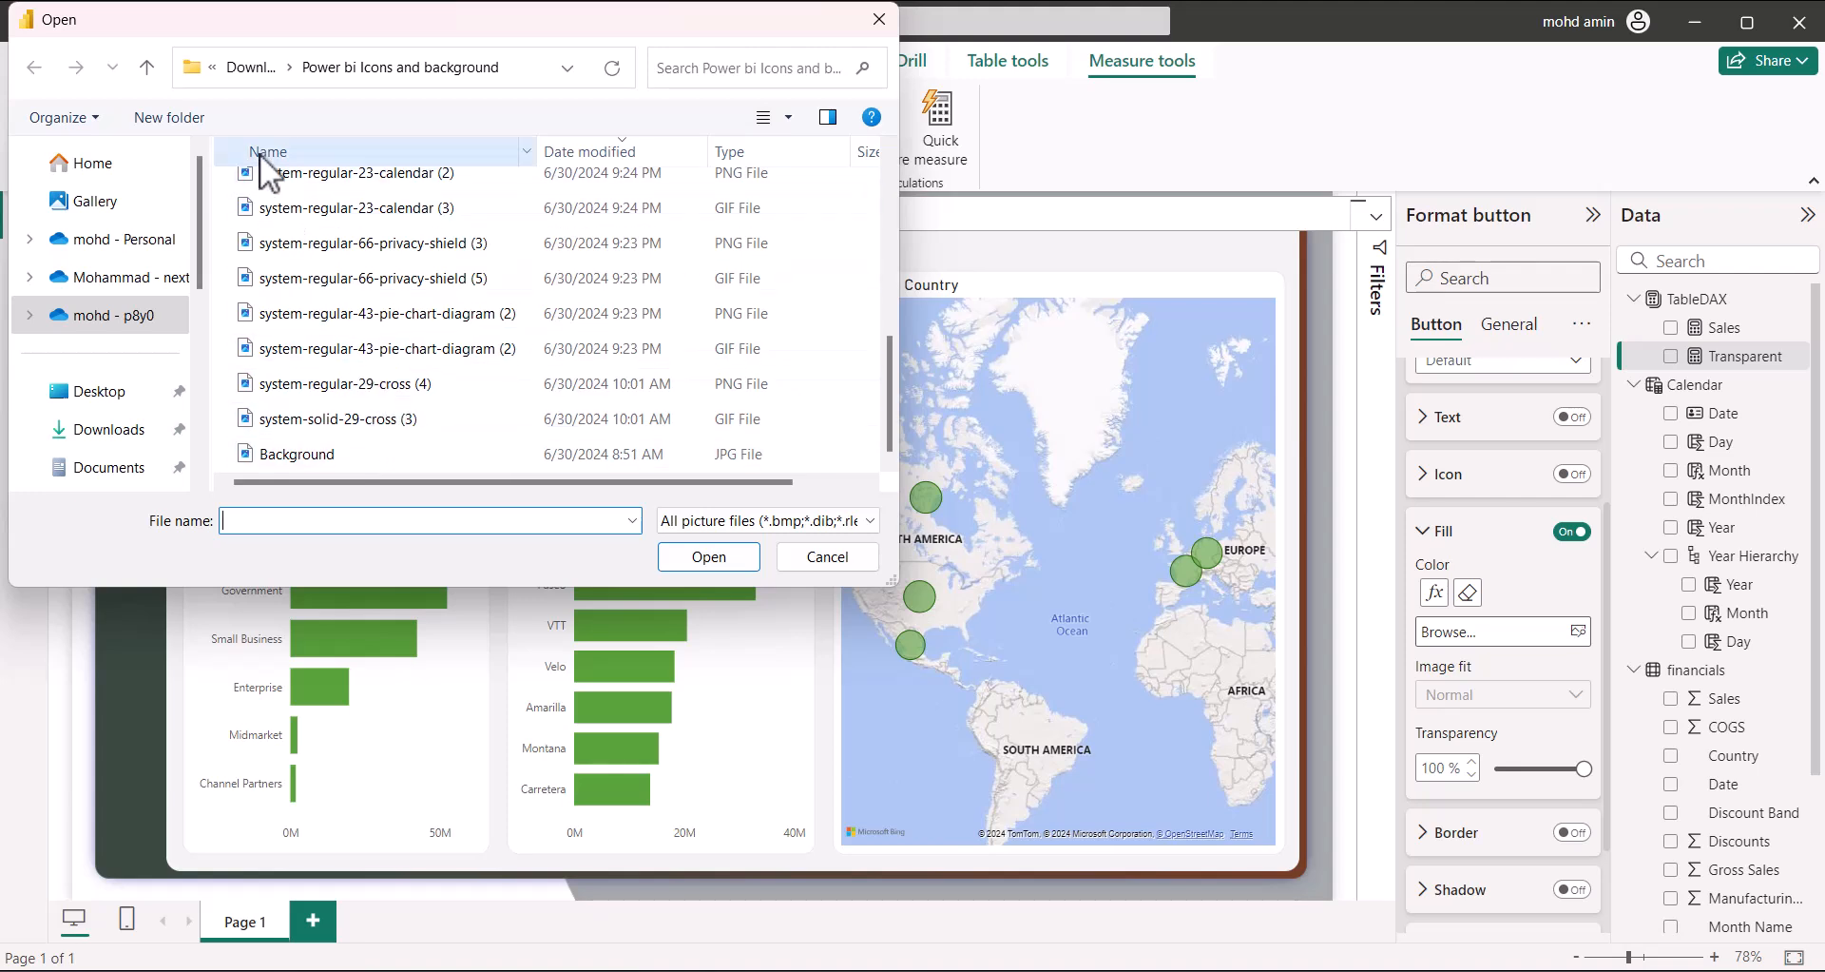
pyautogui.scroll(5, 688, 403)
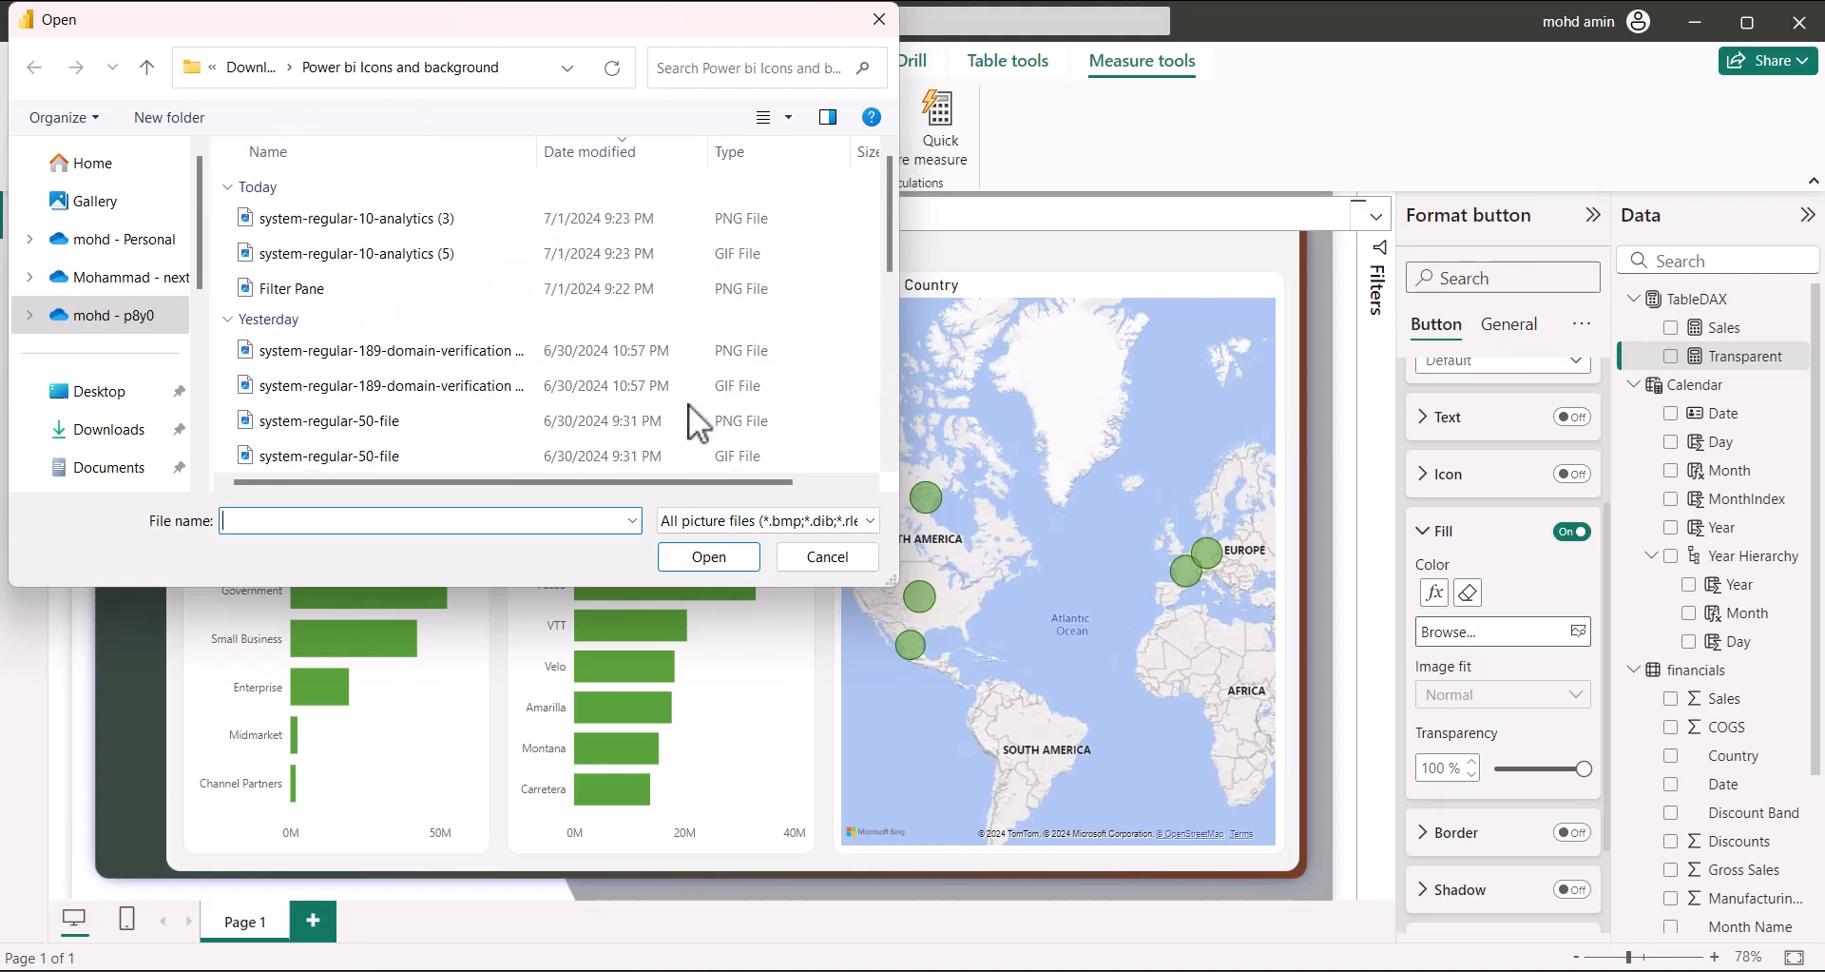
pyautogui.click(823, 114)
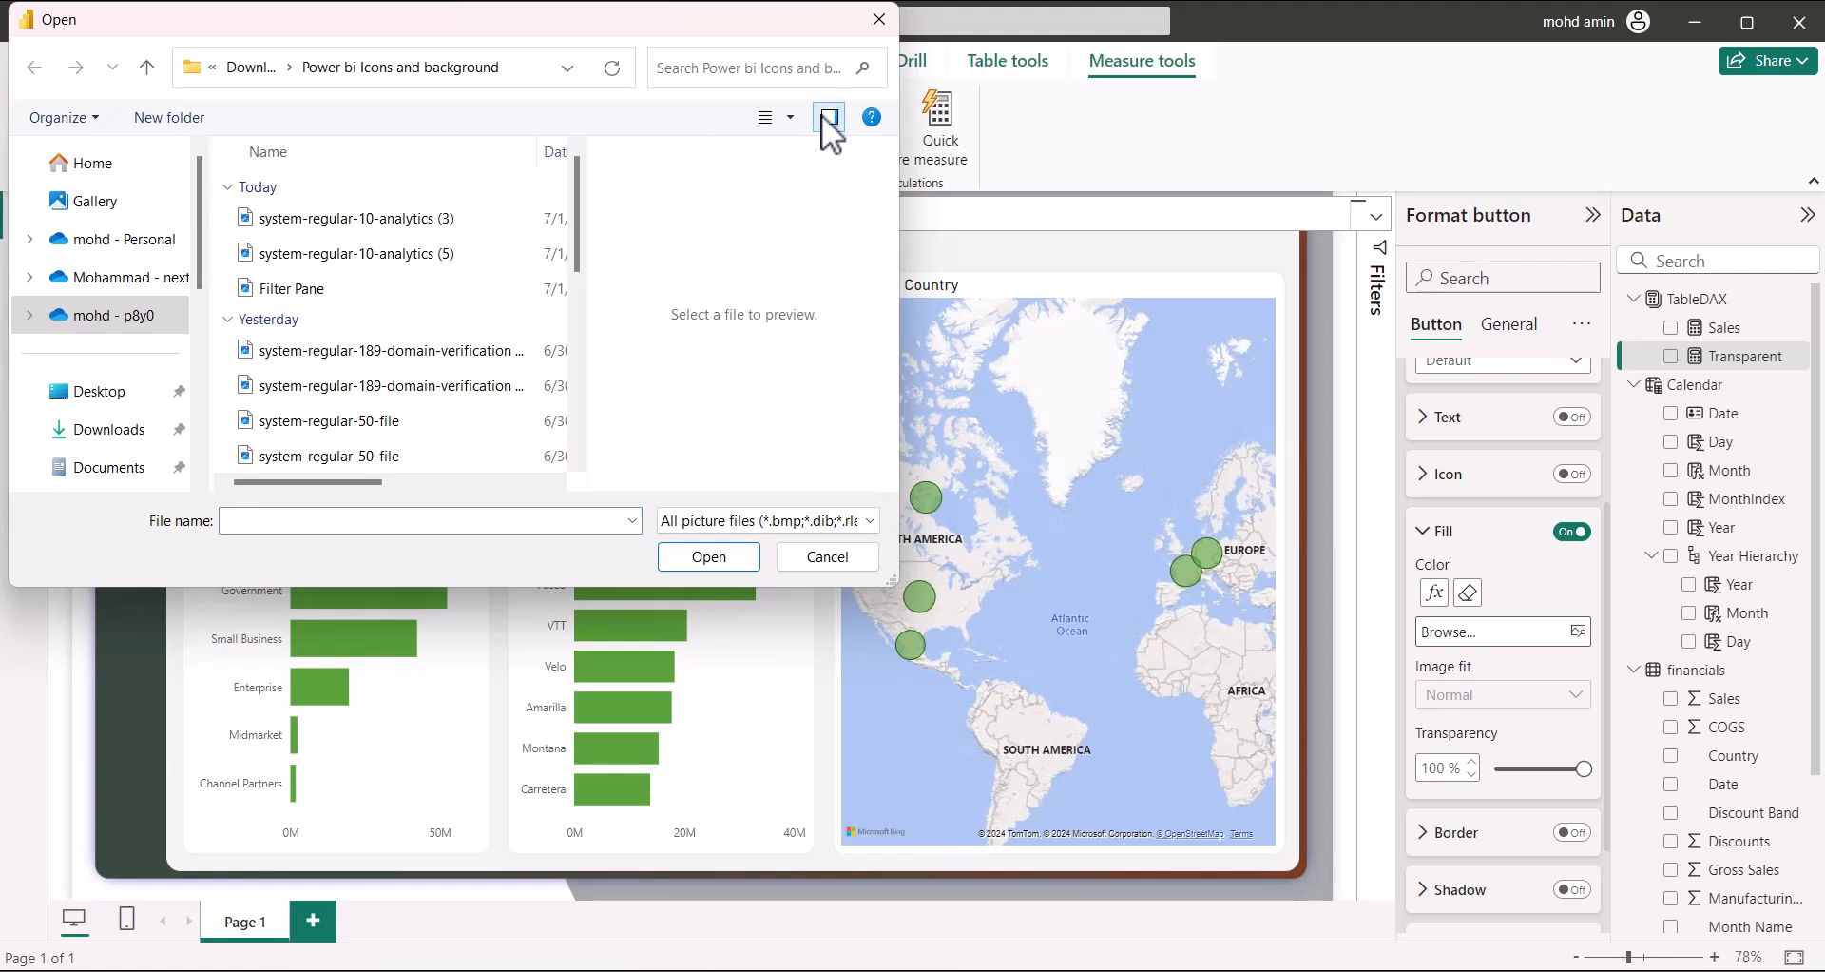
pyautogui.click(823, 114)
pyautogui.click(772, 122)
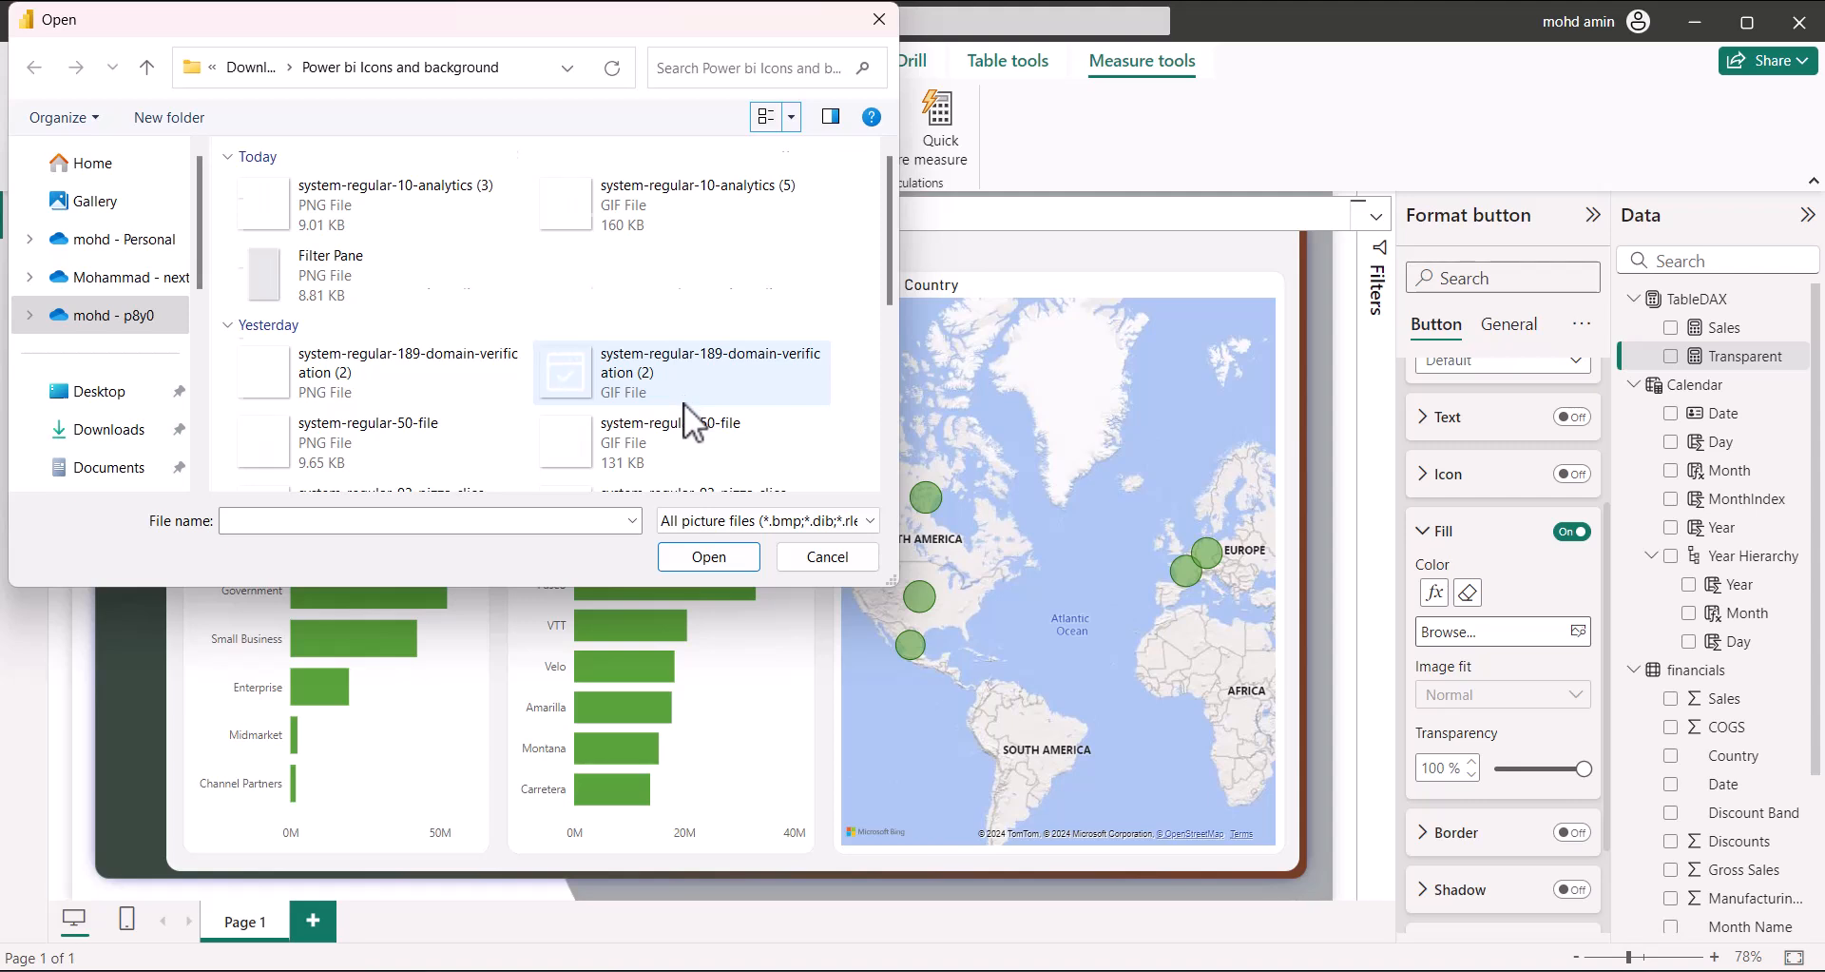
pyautogui.scroll(-5, 683, 402)
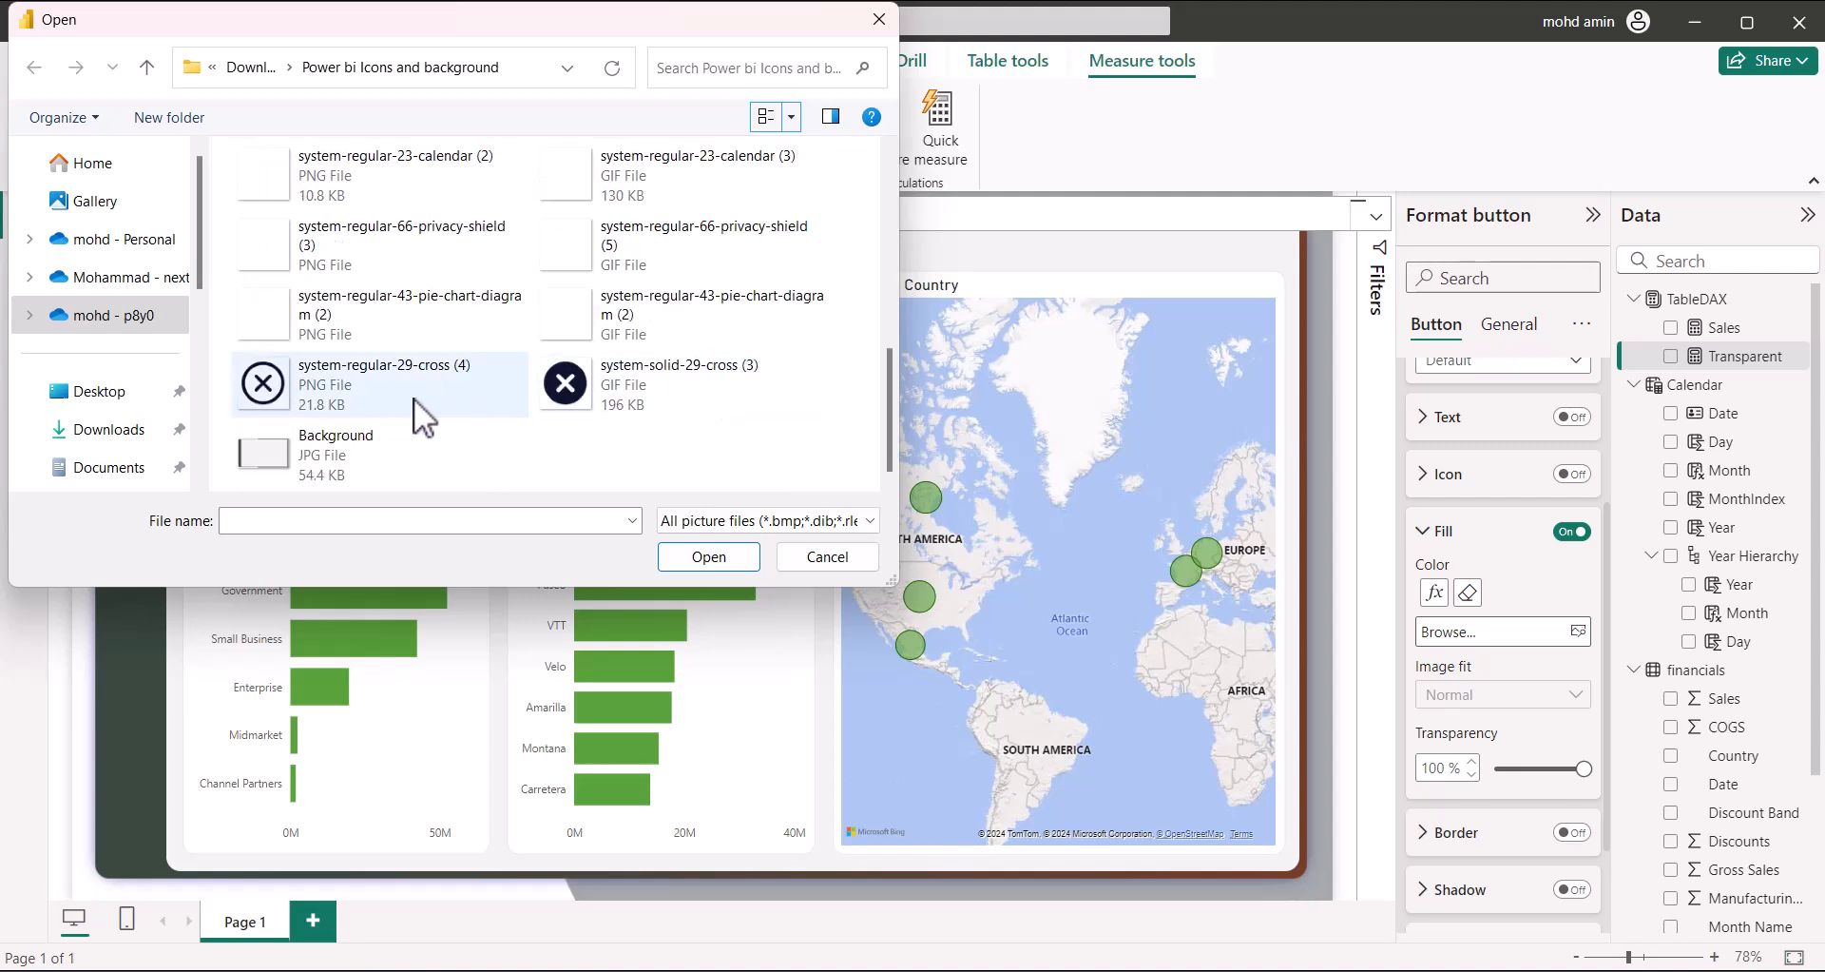
pyautogui.scroll(3, 590, 328)
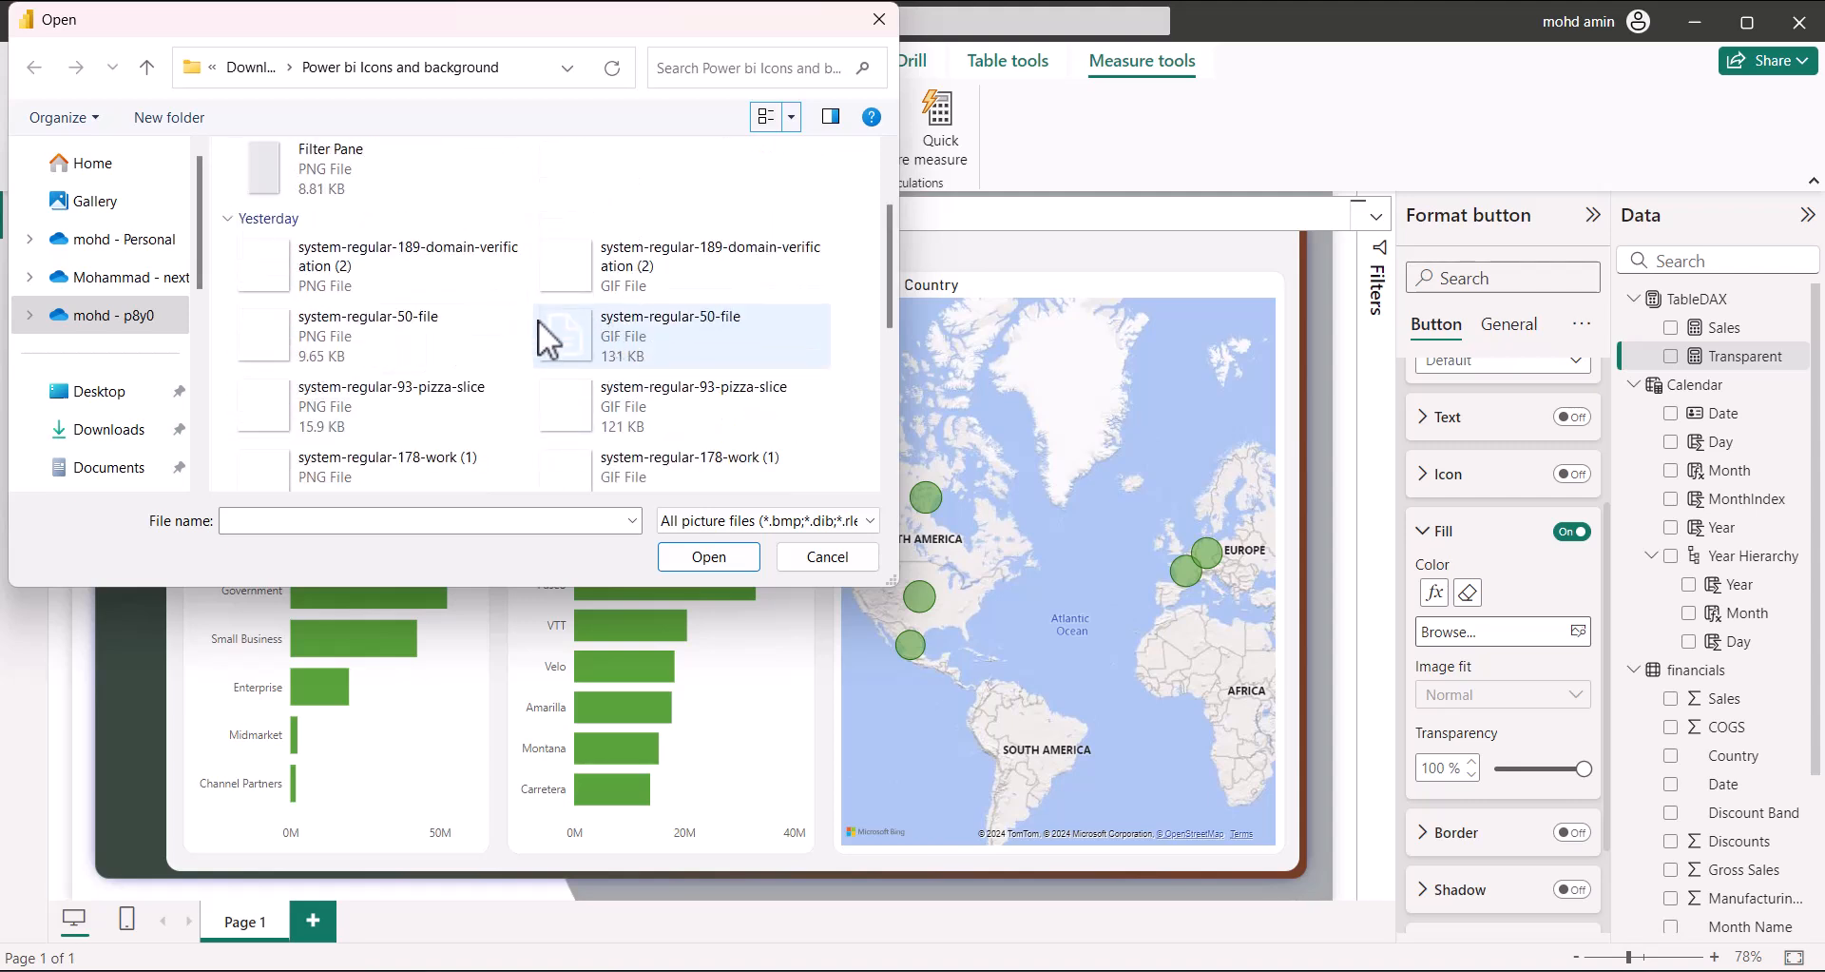
pyautogui.scroll(-4, 368, 384)
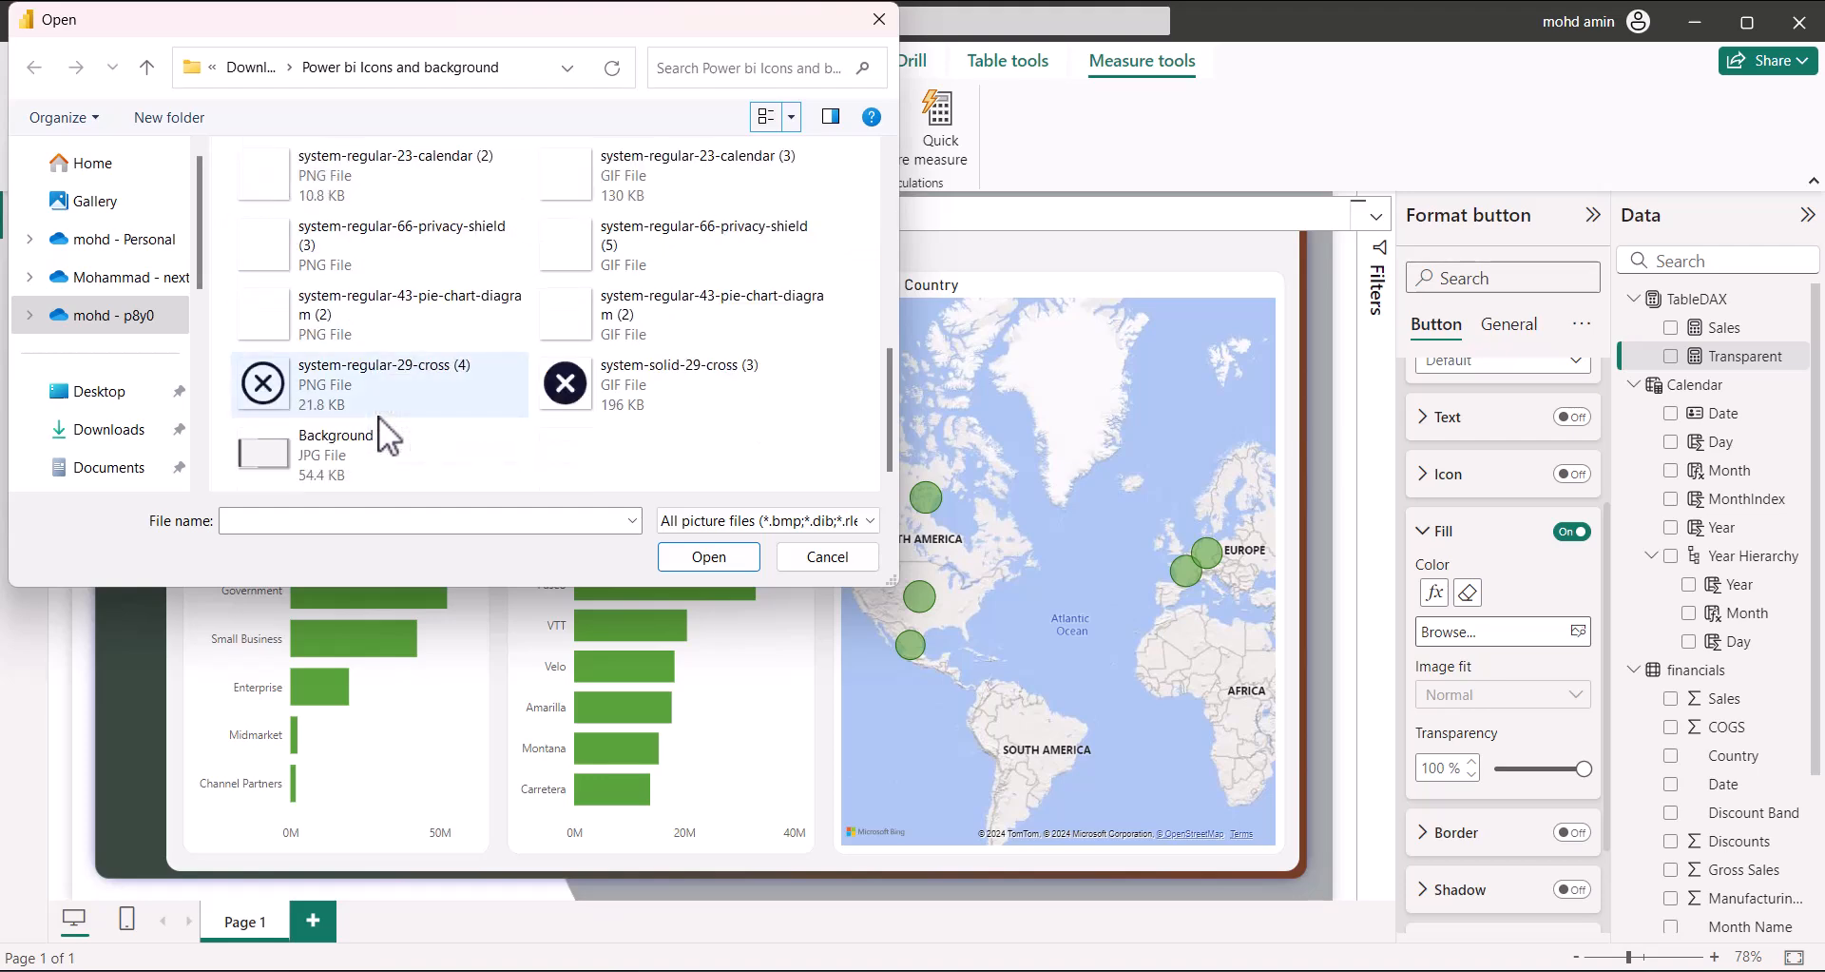
pyautogui.scroll(5, 379, 414)
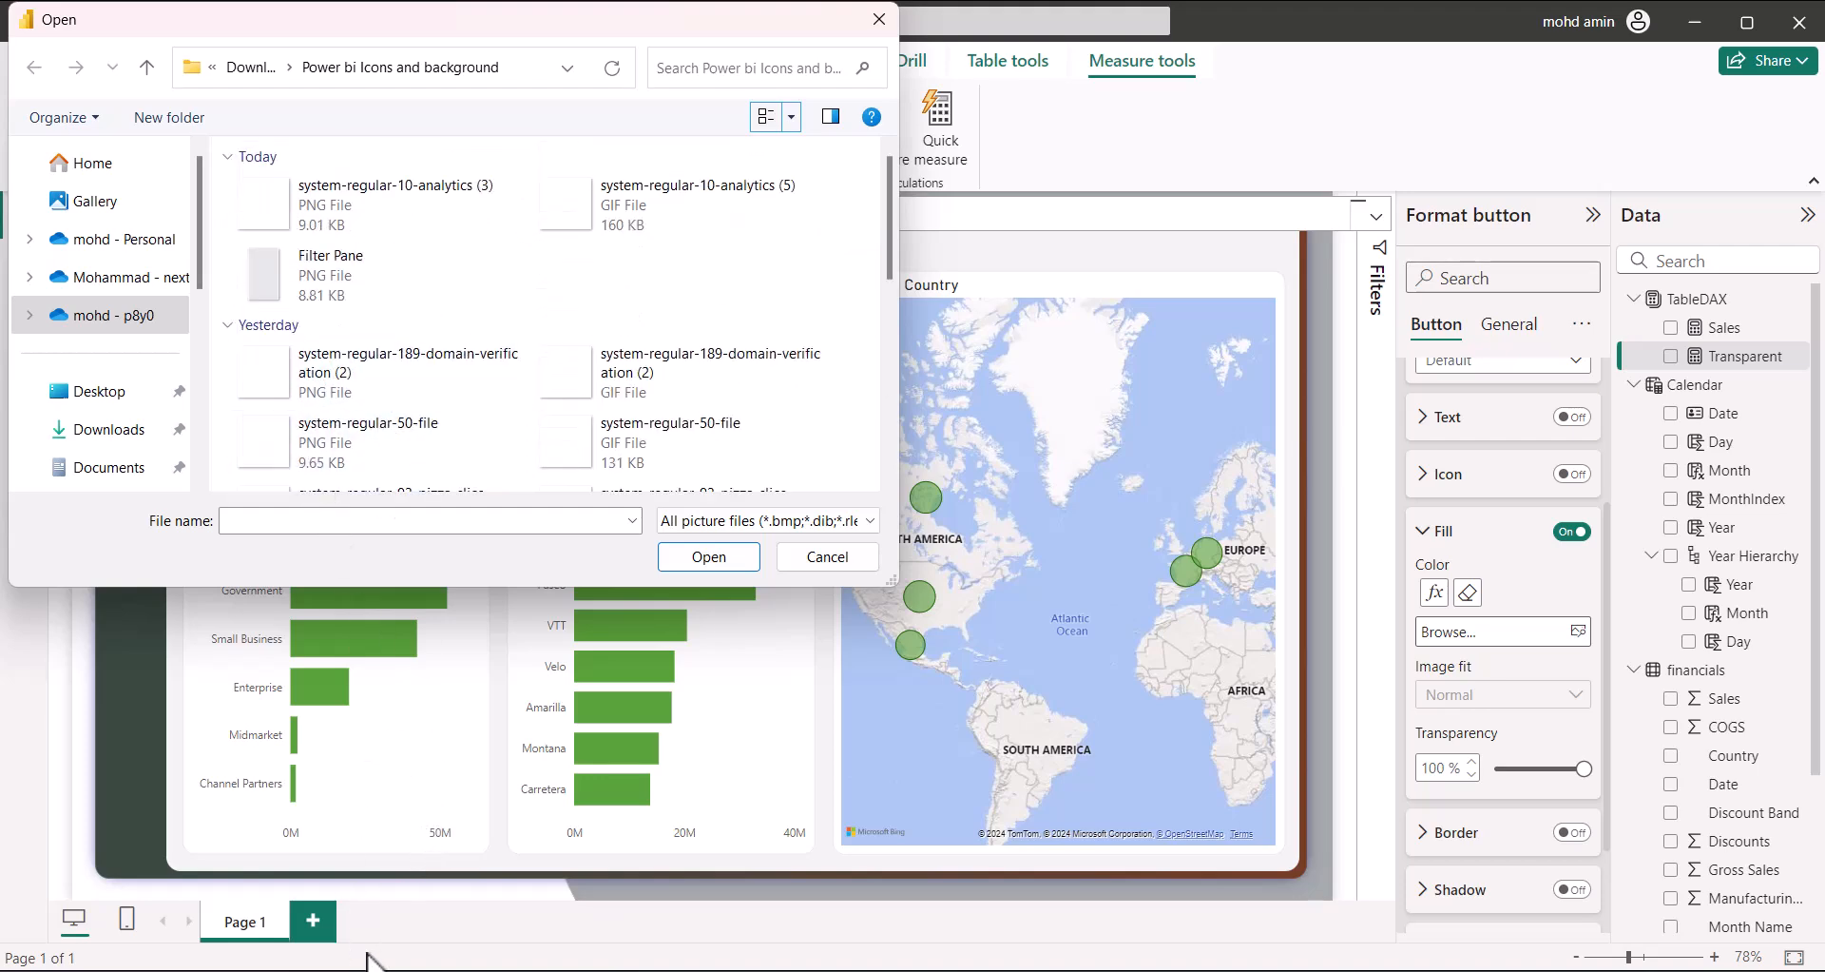
# In the browser, search Lordicon for 'filt' and open the Filter icon's detail page
pyautogui.hotkey('alt', 'Tab')
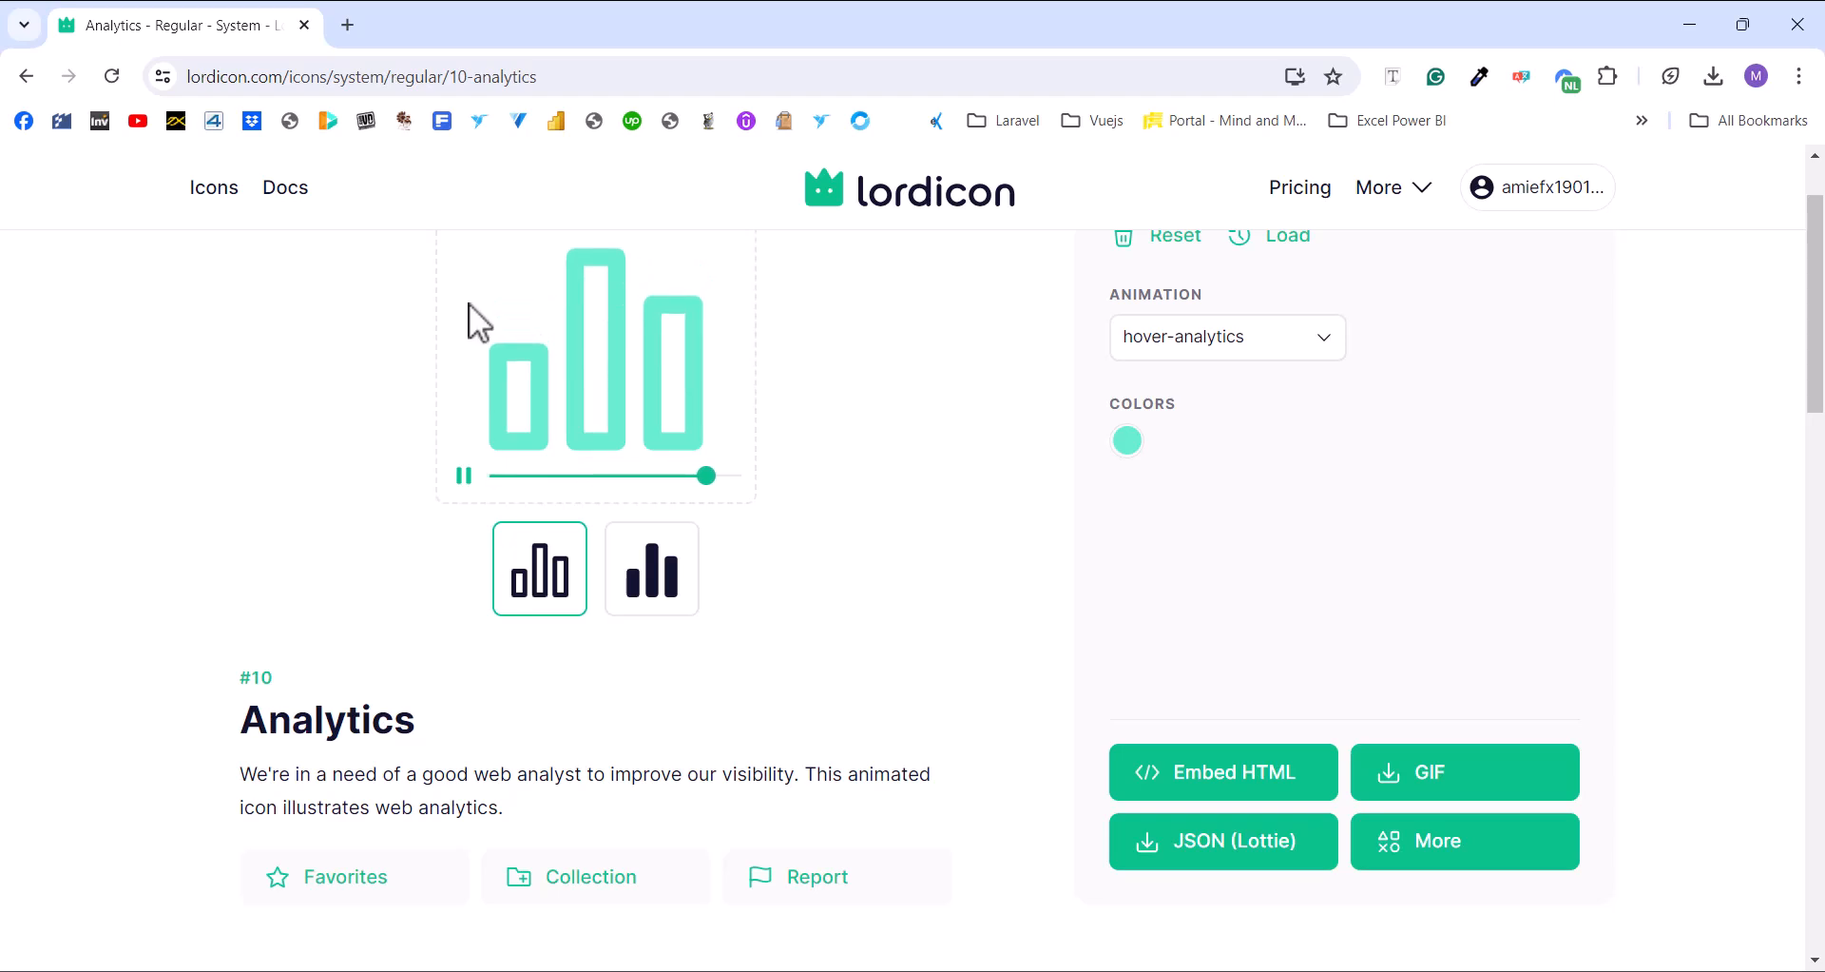
pyautogui.click(27, 78)
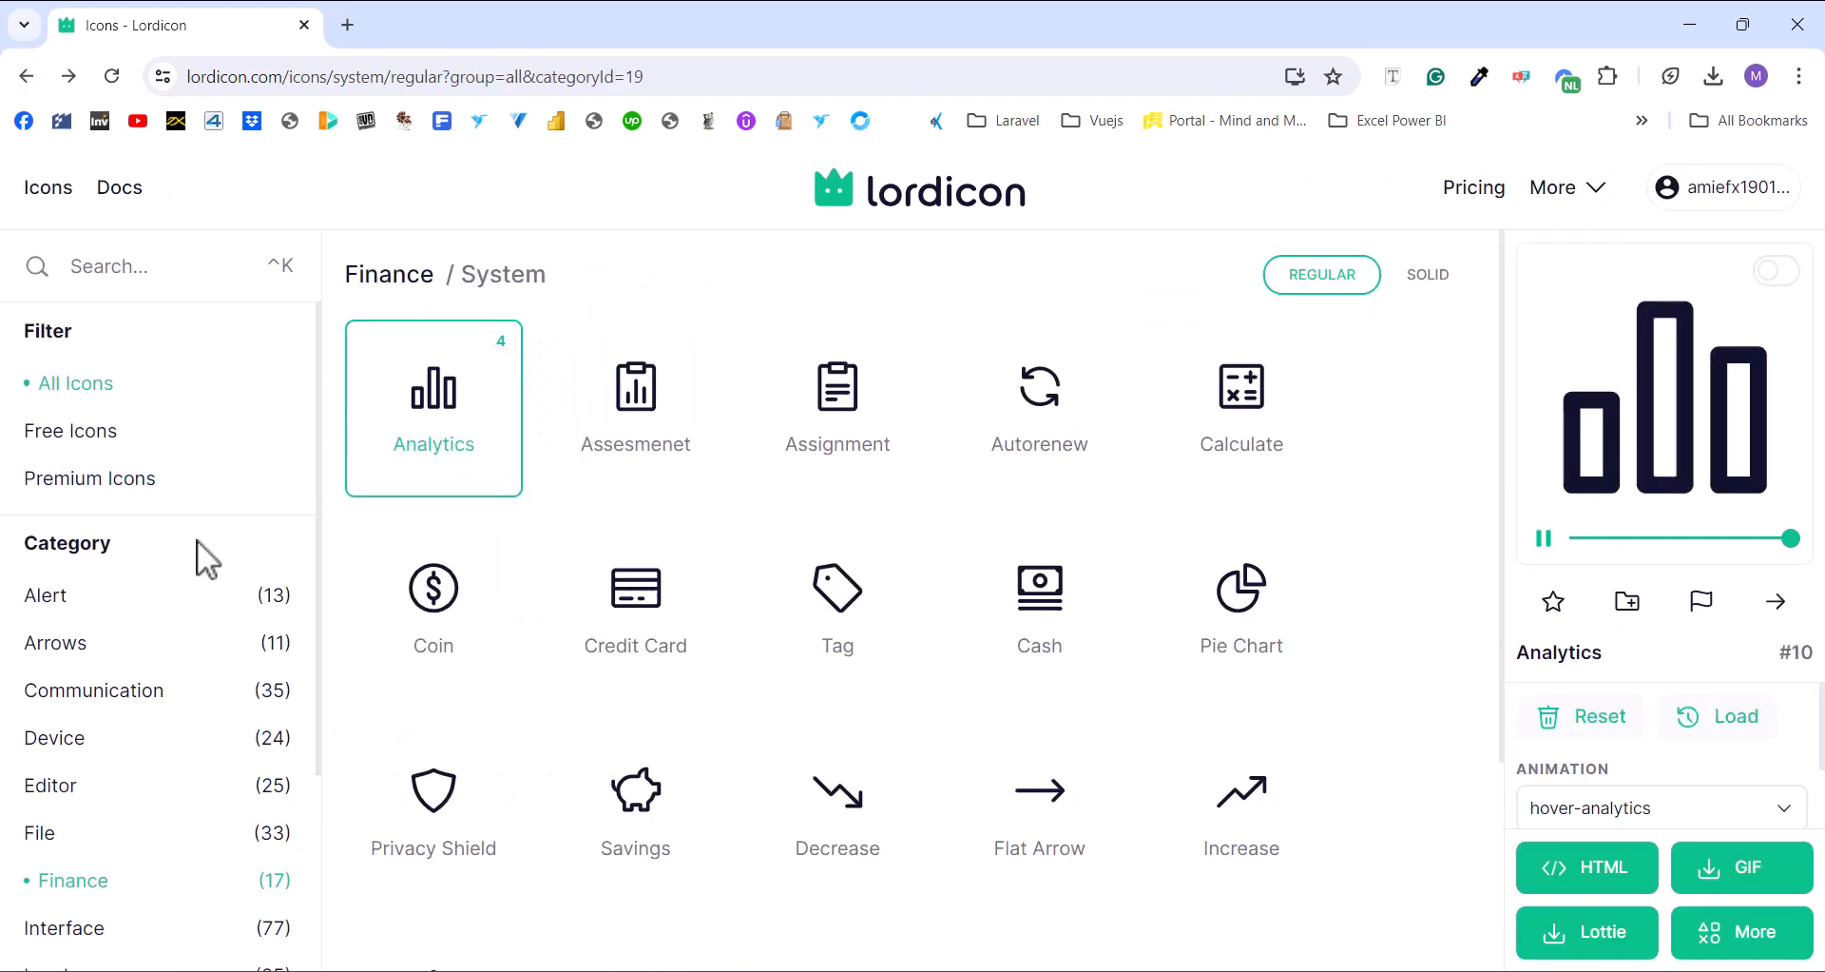
pyautogui.click(200, 277)
pyautogui.write('filter')
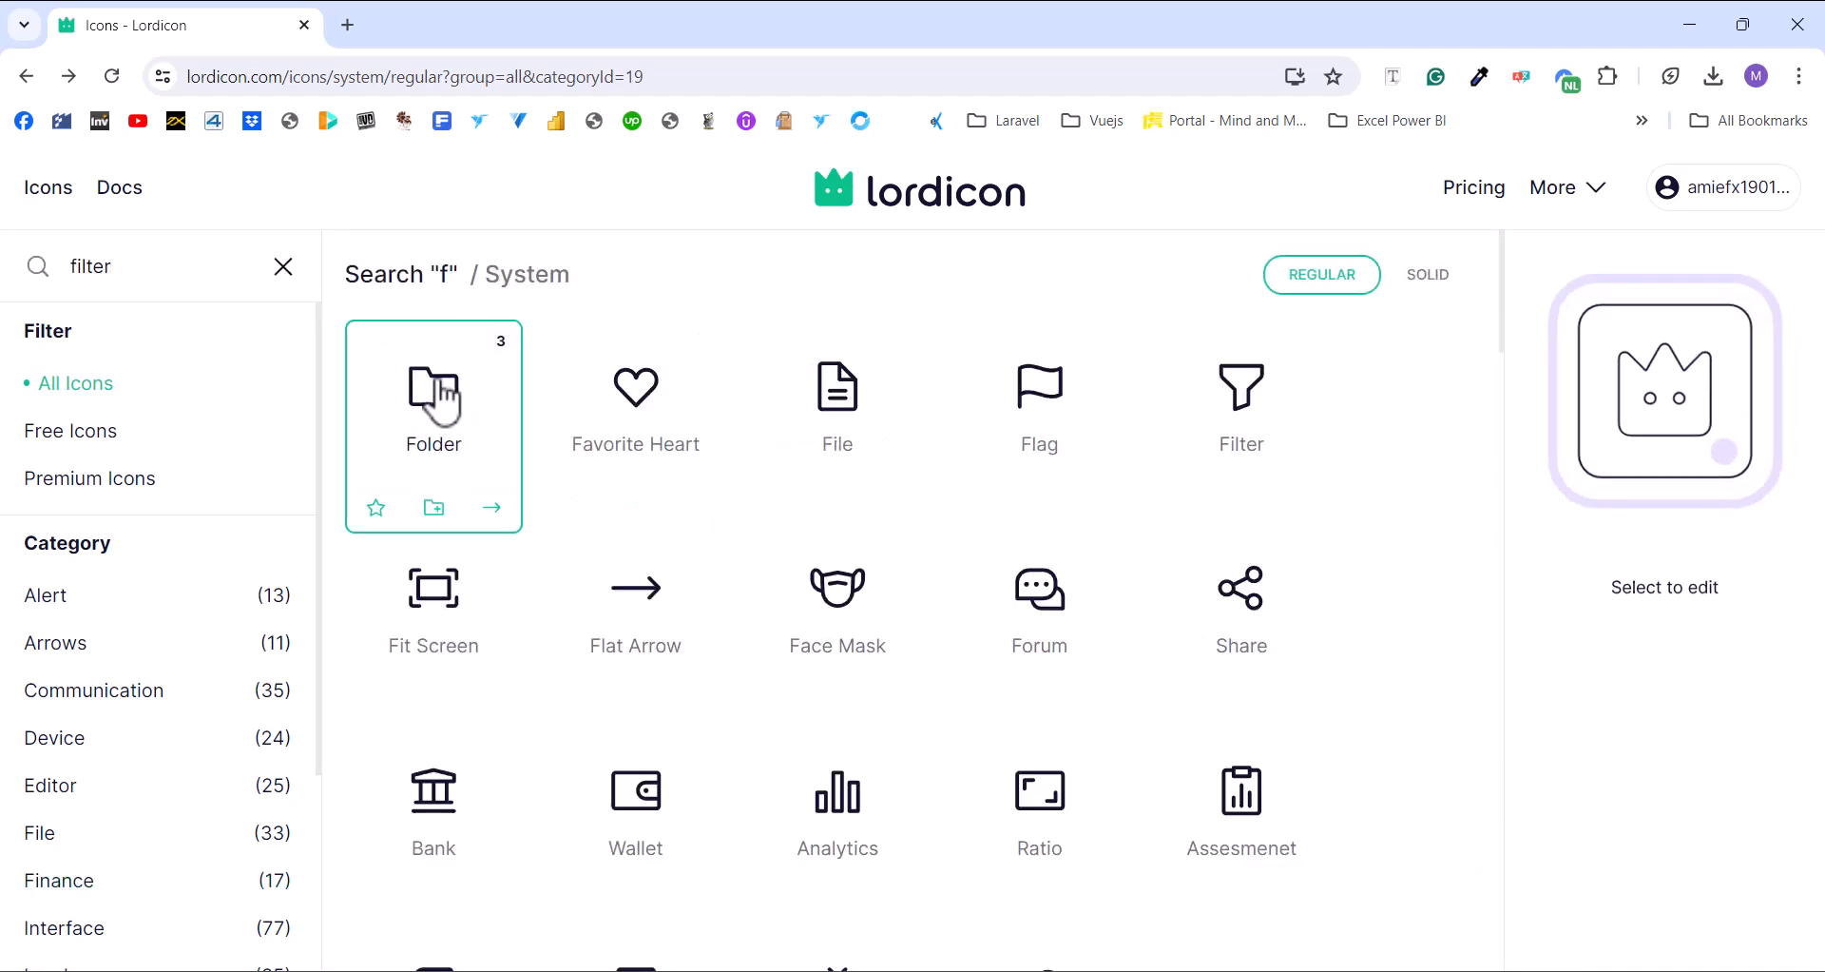
pyautogui.click(443, 404)
pyautogui.click(163, 275)
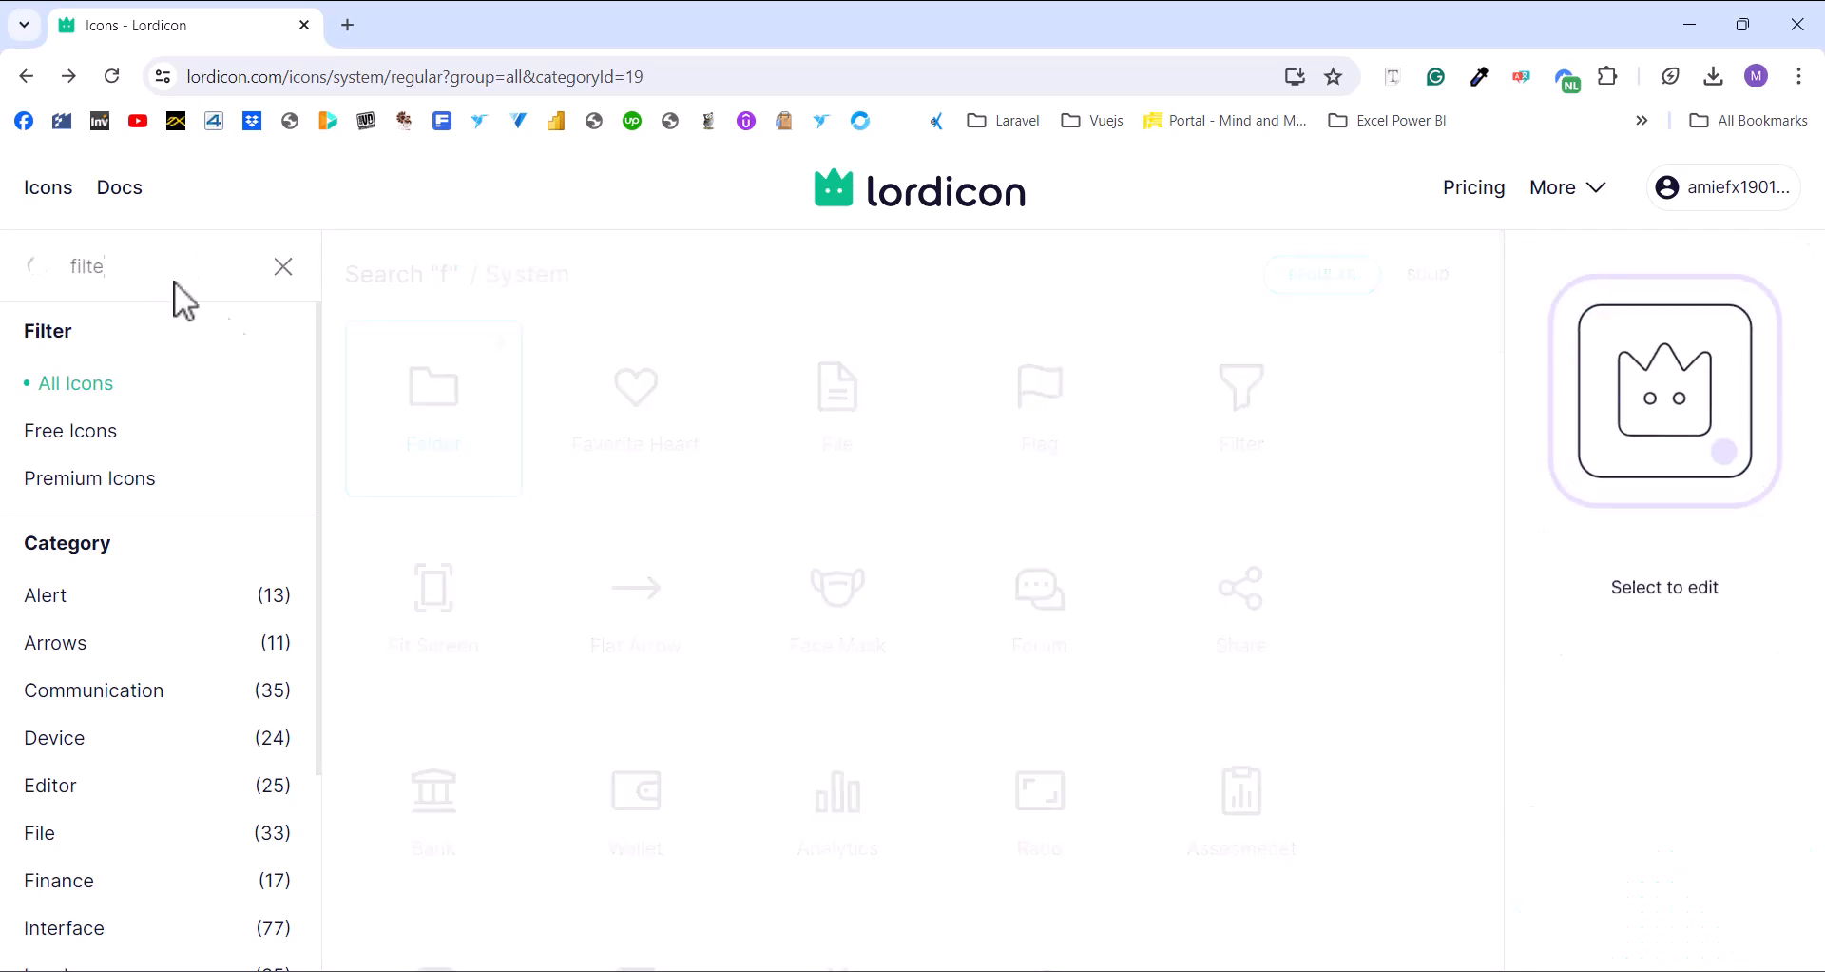
pyautogui.click(487, 511)
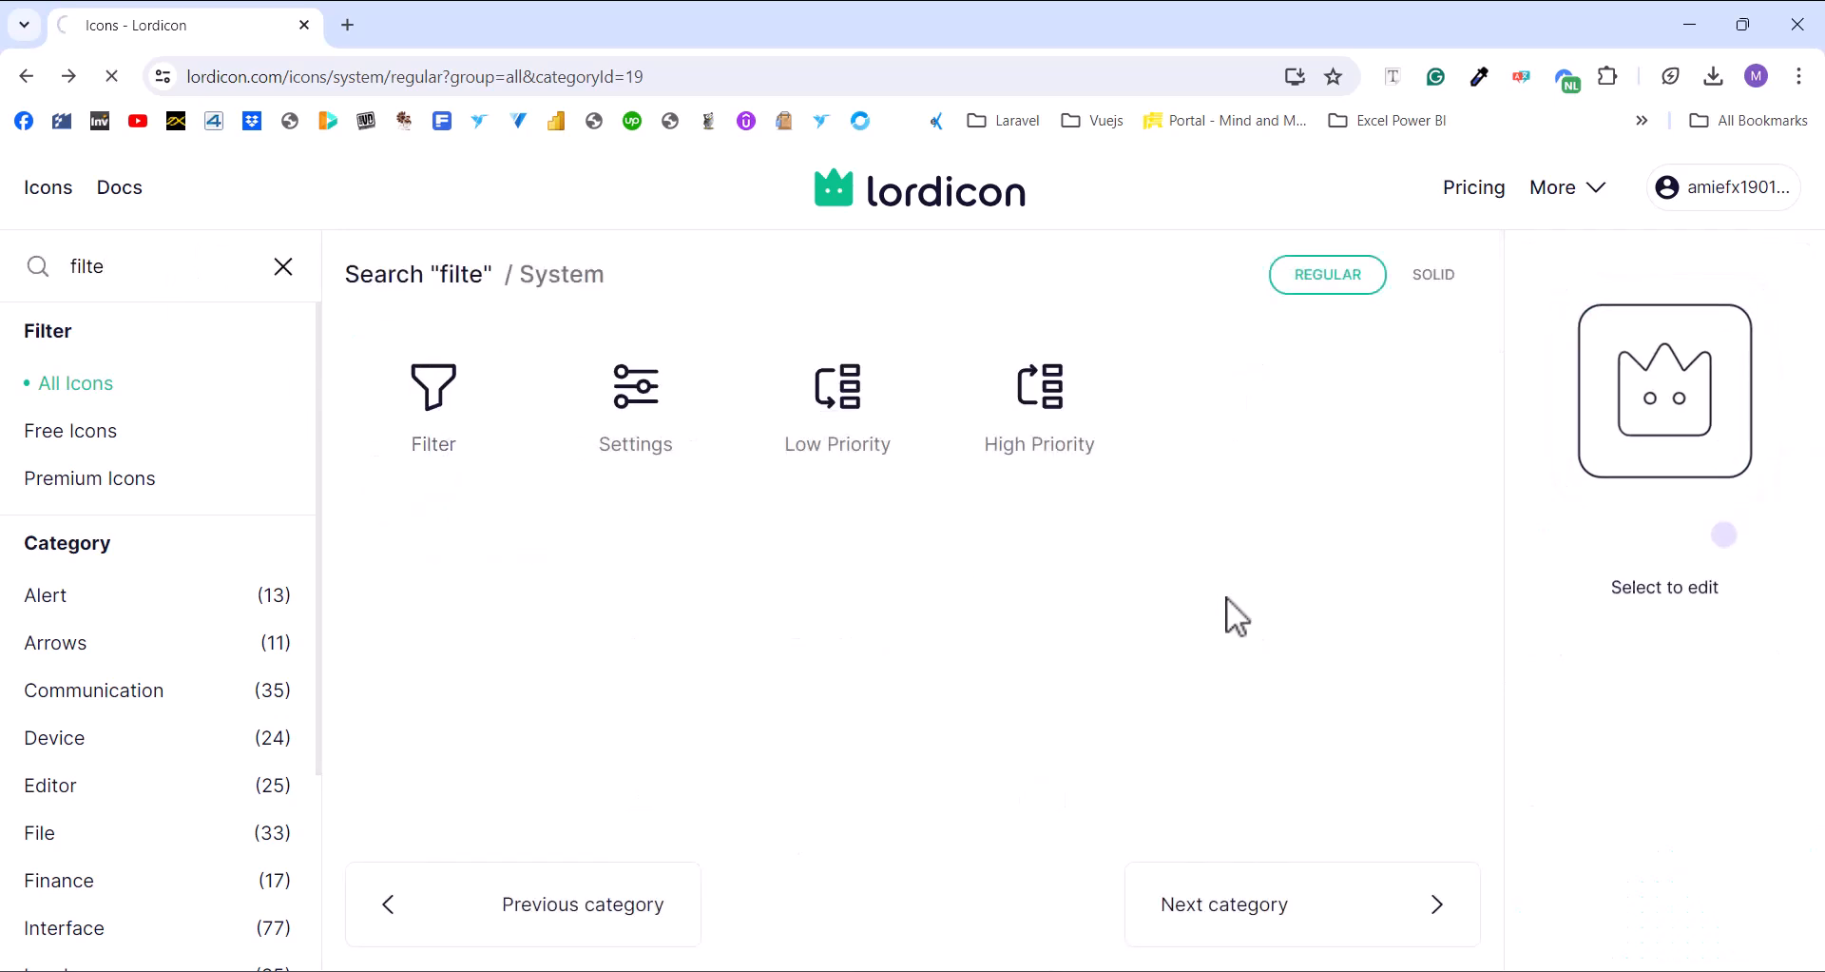
# Give the Filter icon the hover-filter animation and white (ffffff) colour, then choose GIF
pyautogui.click(1324, 481)
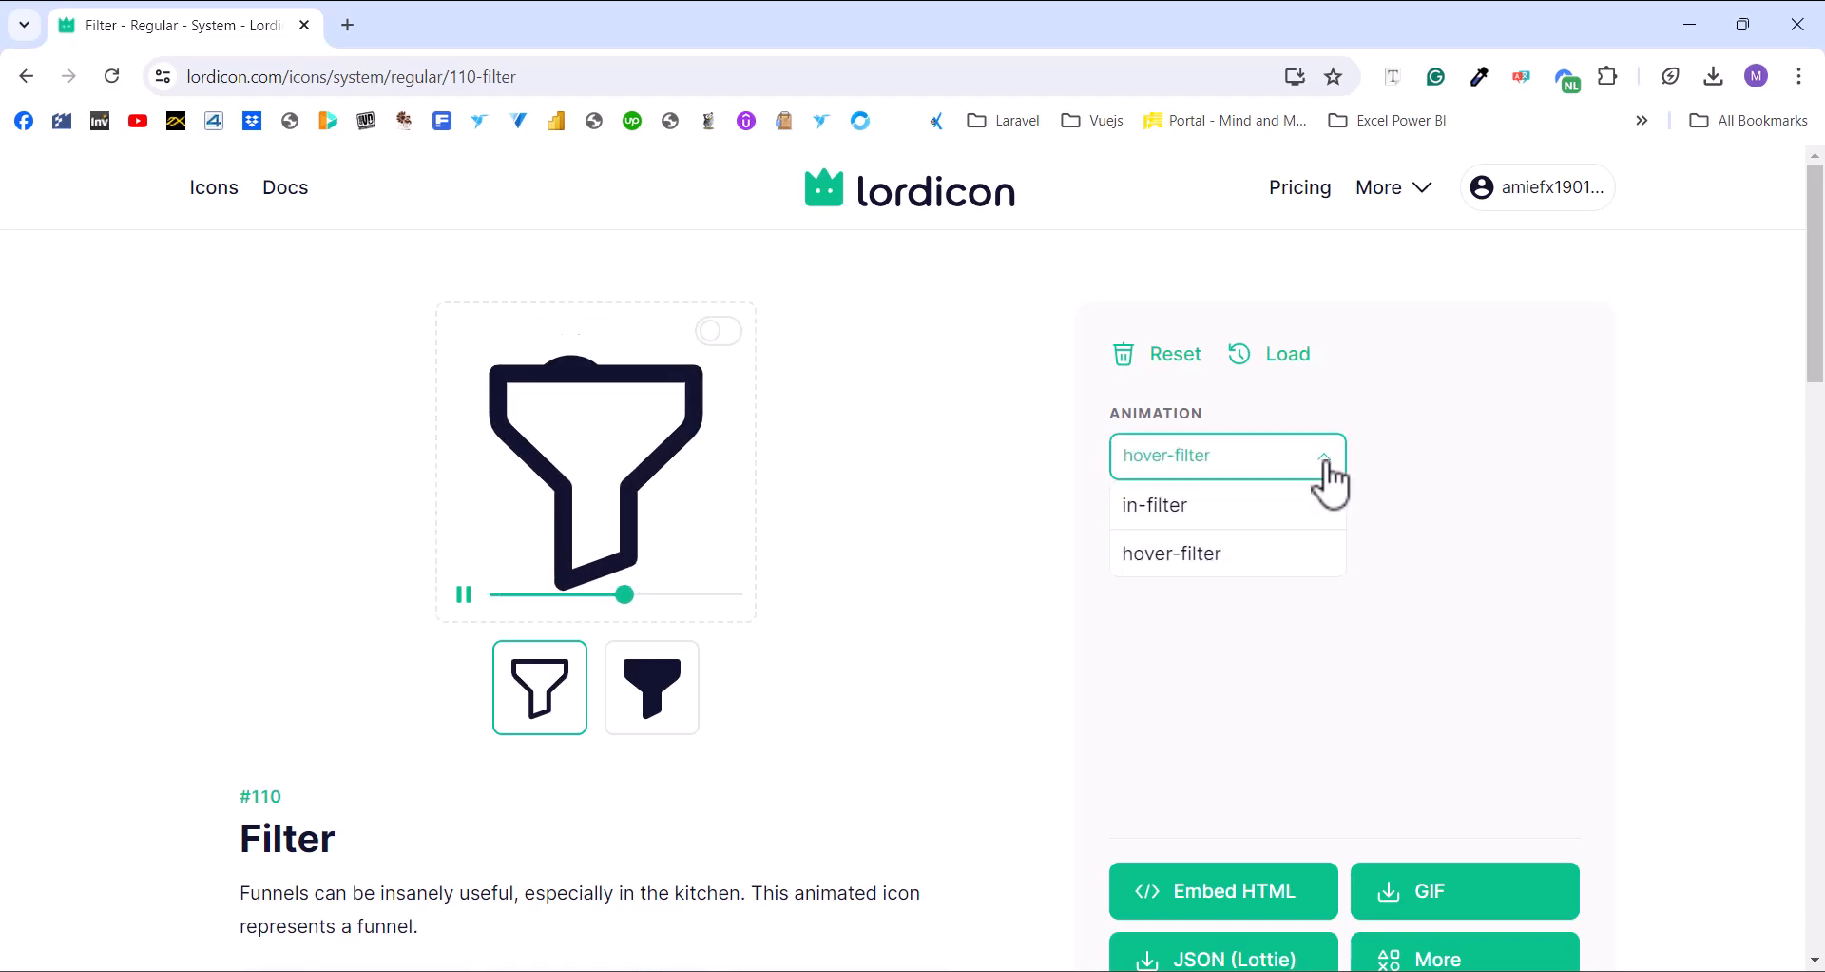
pyautogui.click(1508, 476)
pyautogui.click(1128, 560)
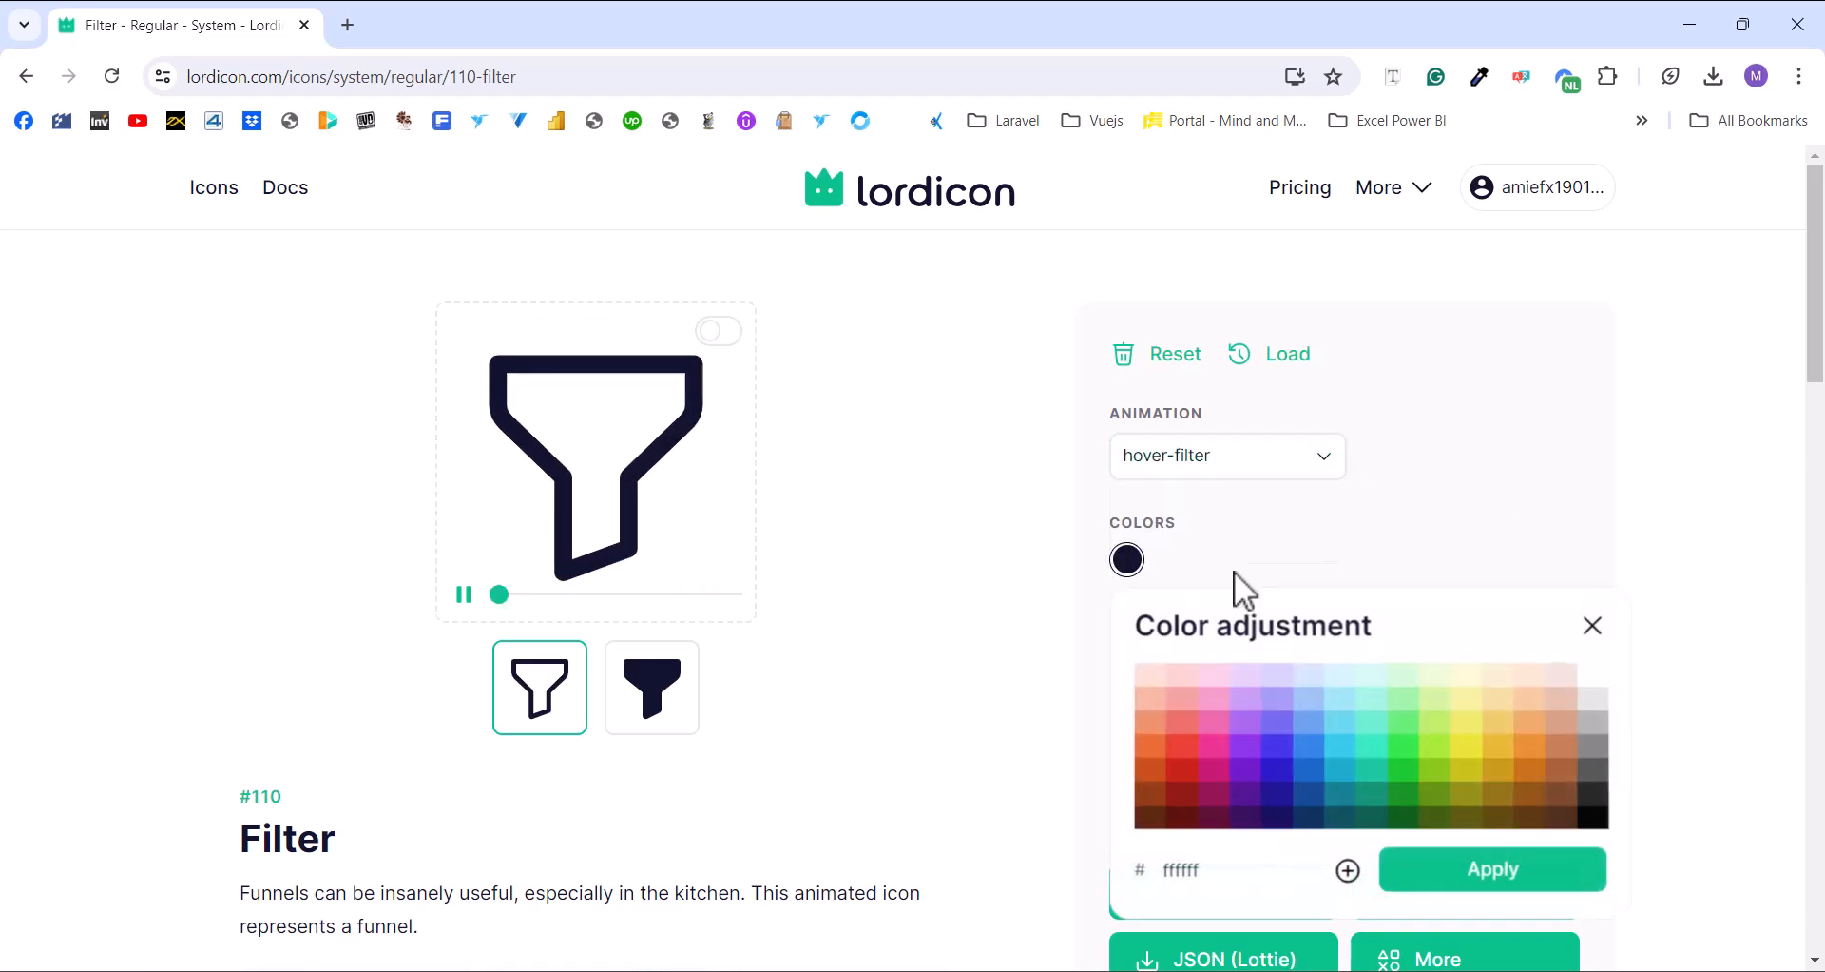
pyautogui.click(1600, 694)
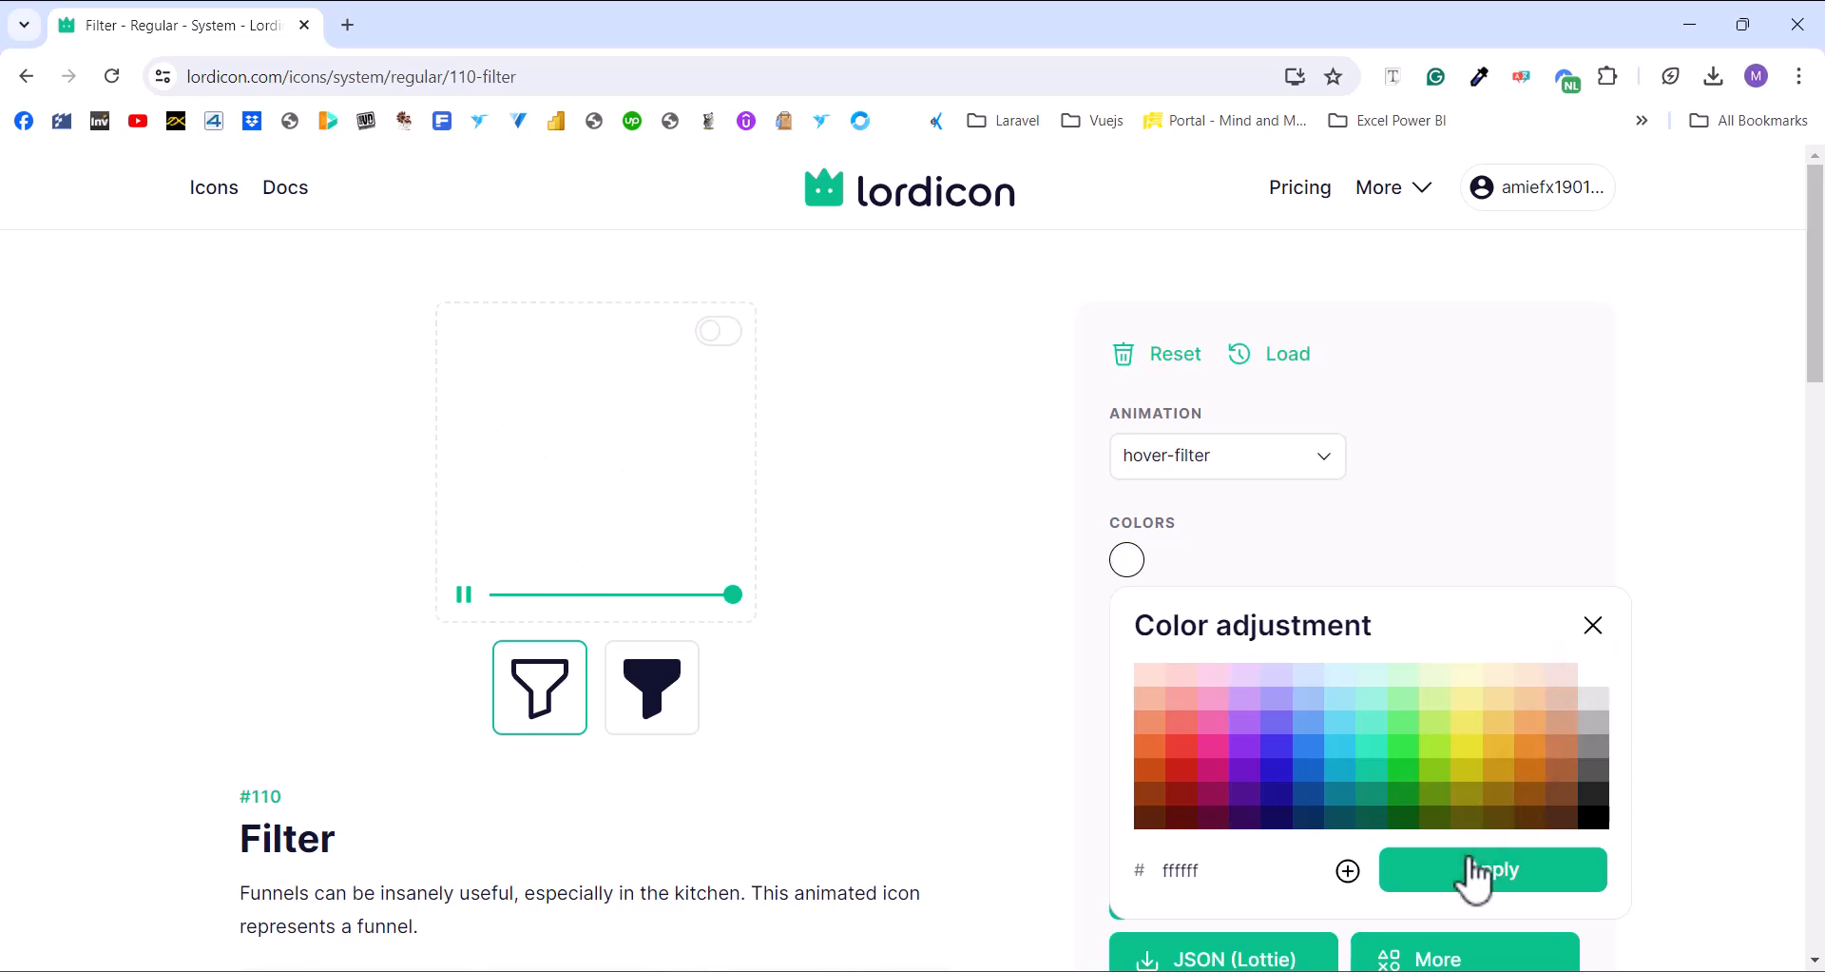
pyautogui.click(1474, 865)
pyautogui.click(1431, 888)
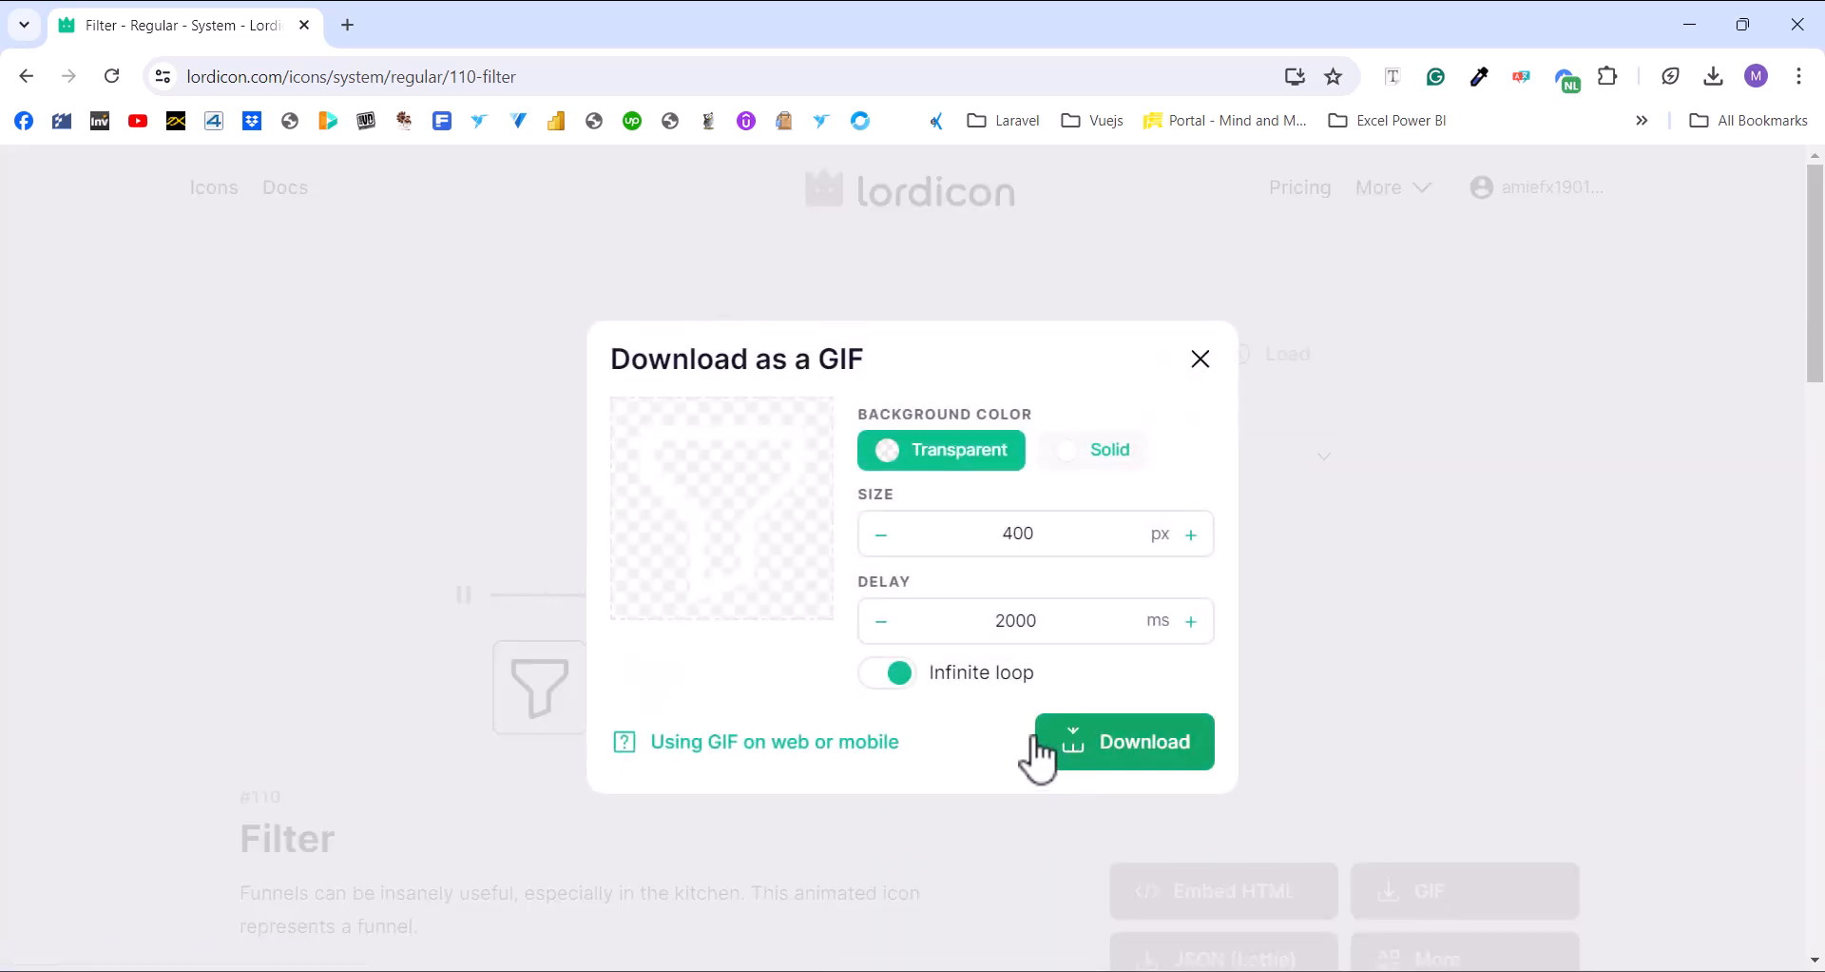
# Download the white Filter icon as a looping GIF with a 500 ms delay
pyautogui.click(892, 635)
pyautogui.click(891, 635)
pyautogui.click(892, 635)
pyautogui.click(884, 672)
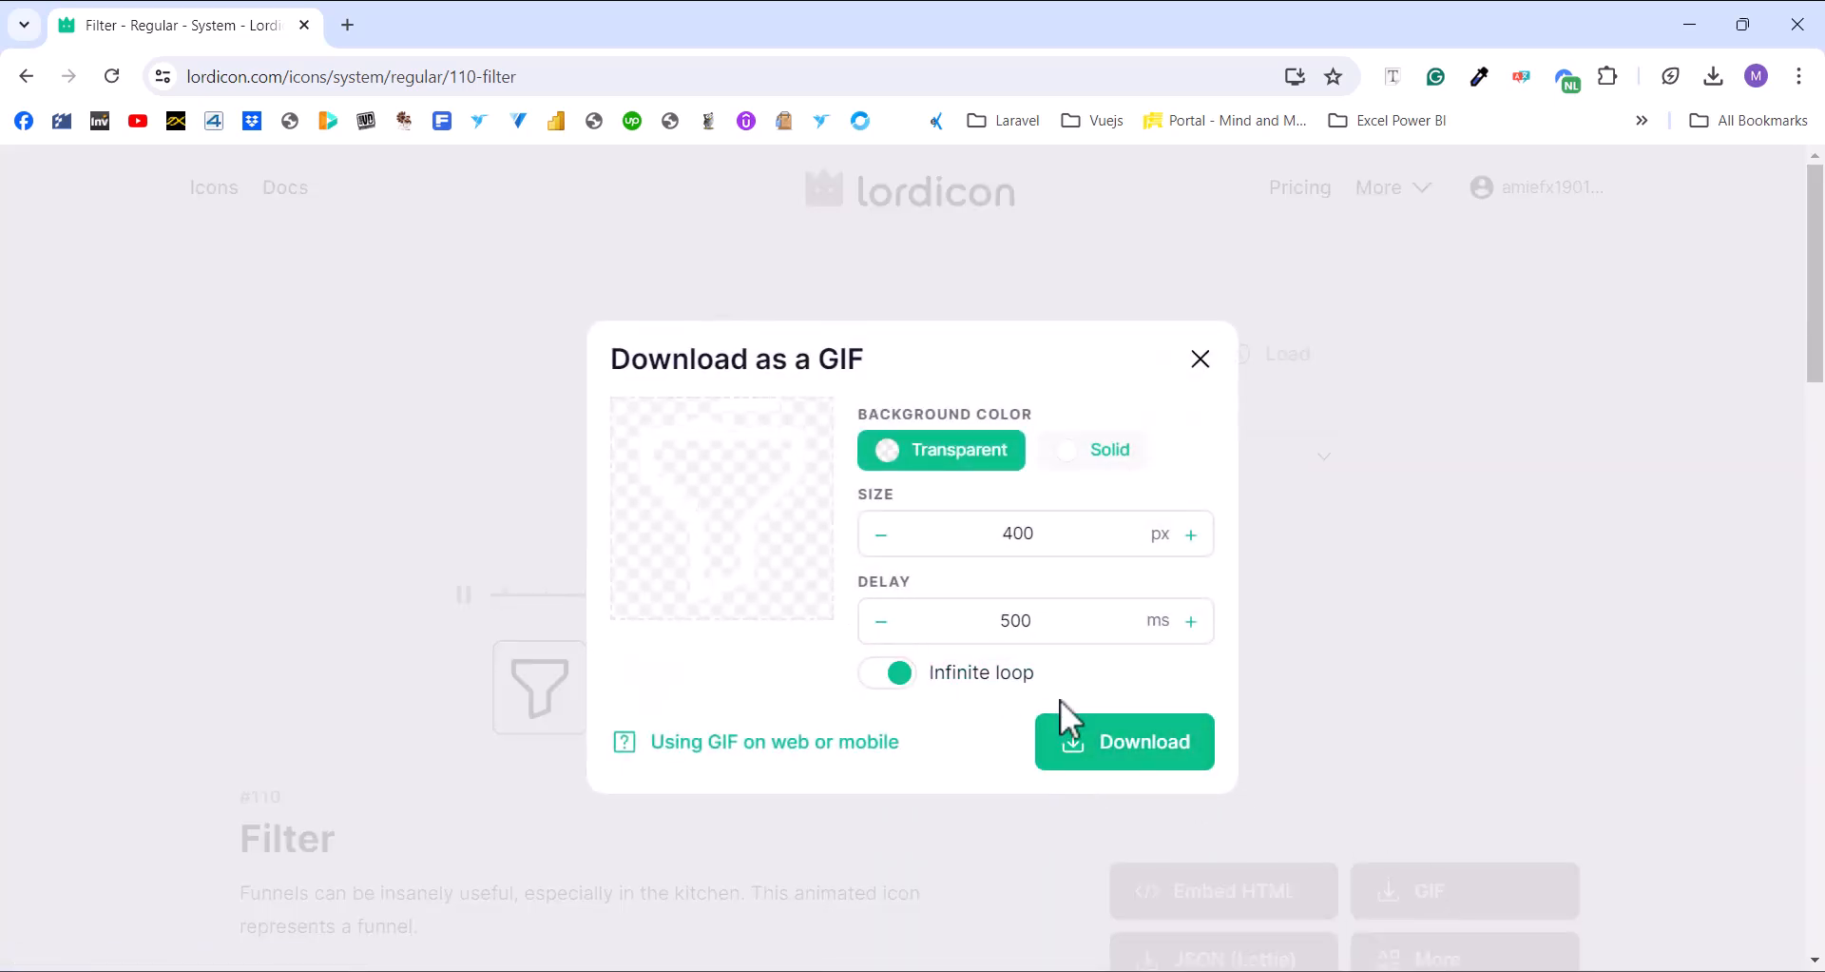
pyautogui.click(1098, 756)
# Download the Filter icon as a transparent 400 px PNG
pyautogui.scroll(-2, 1369, 775)
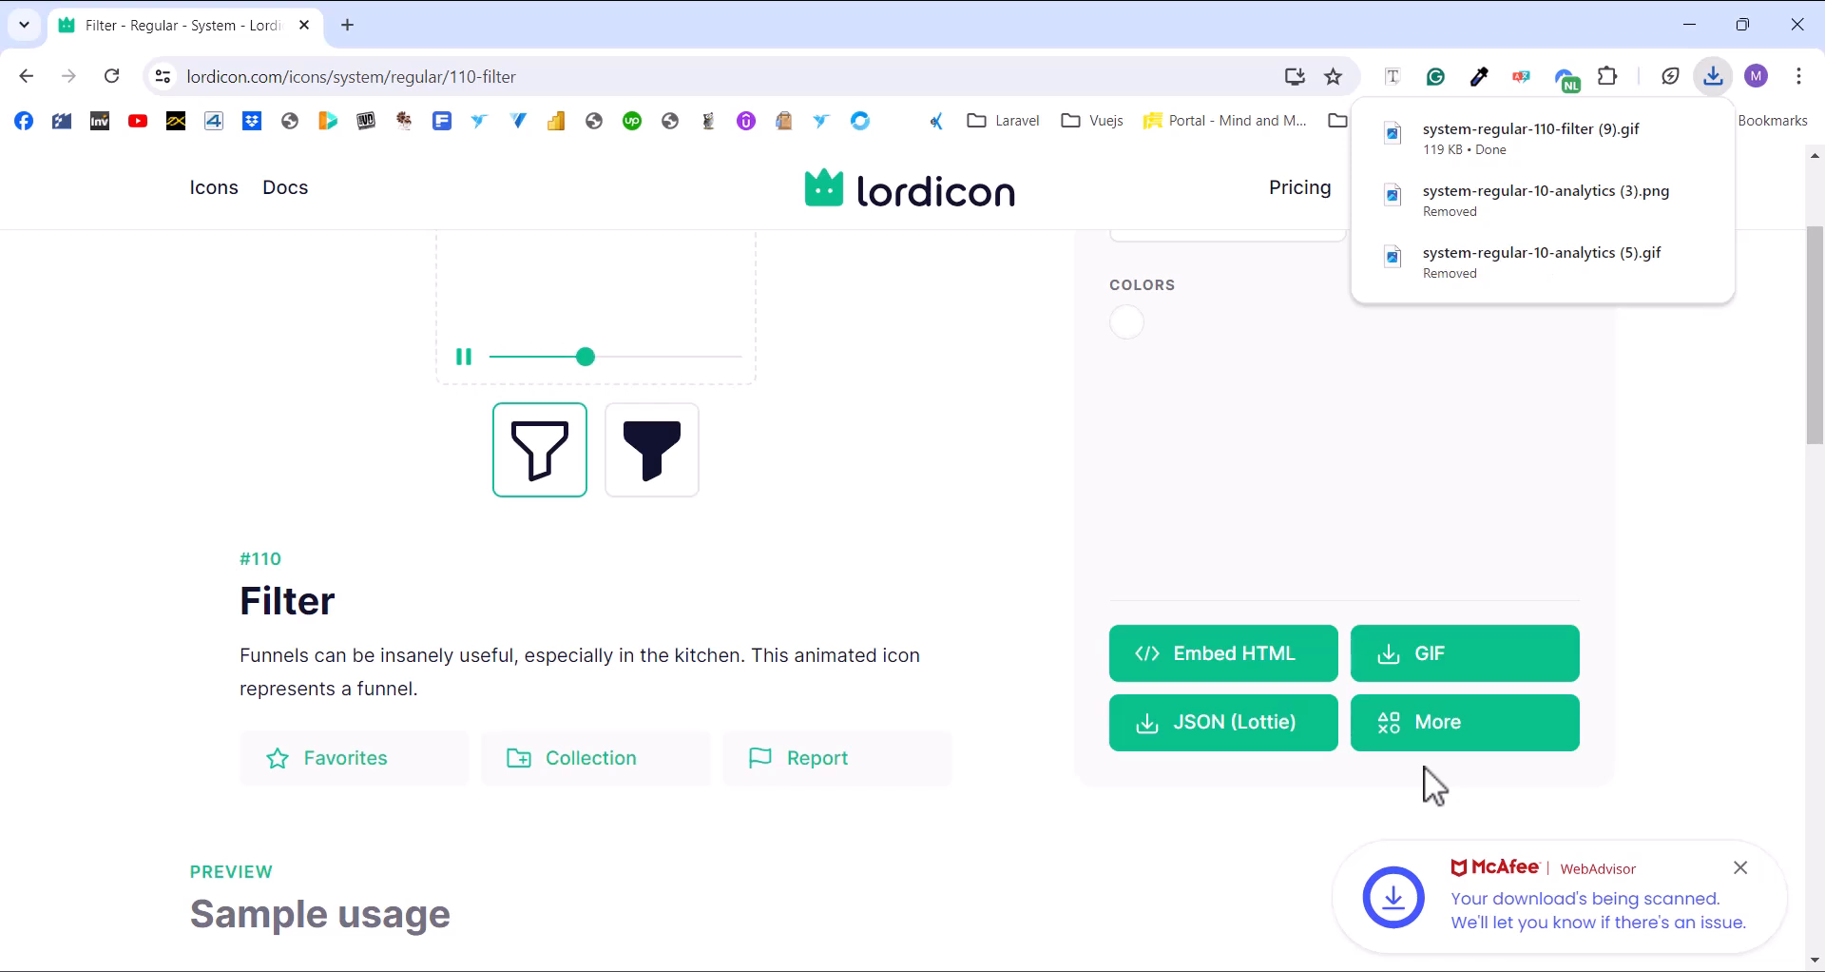
pyautogui.click(1490, 741)
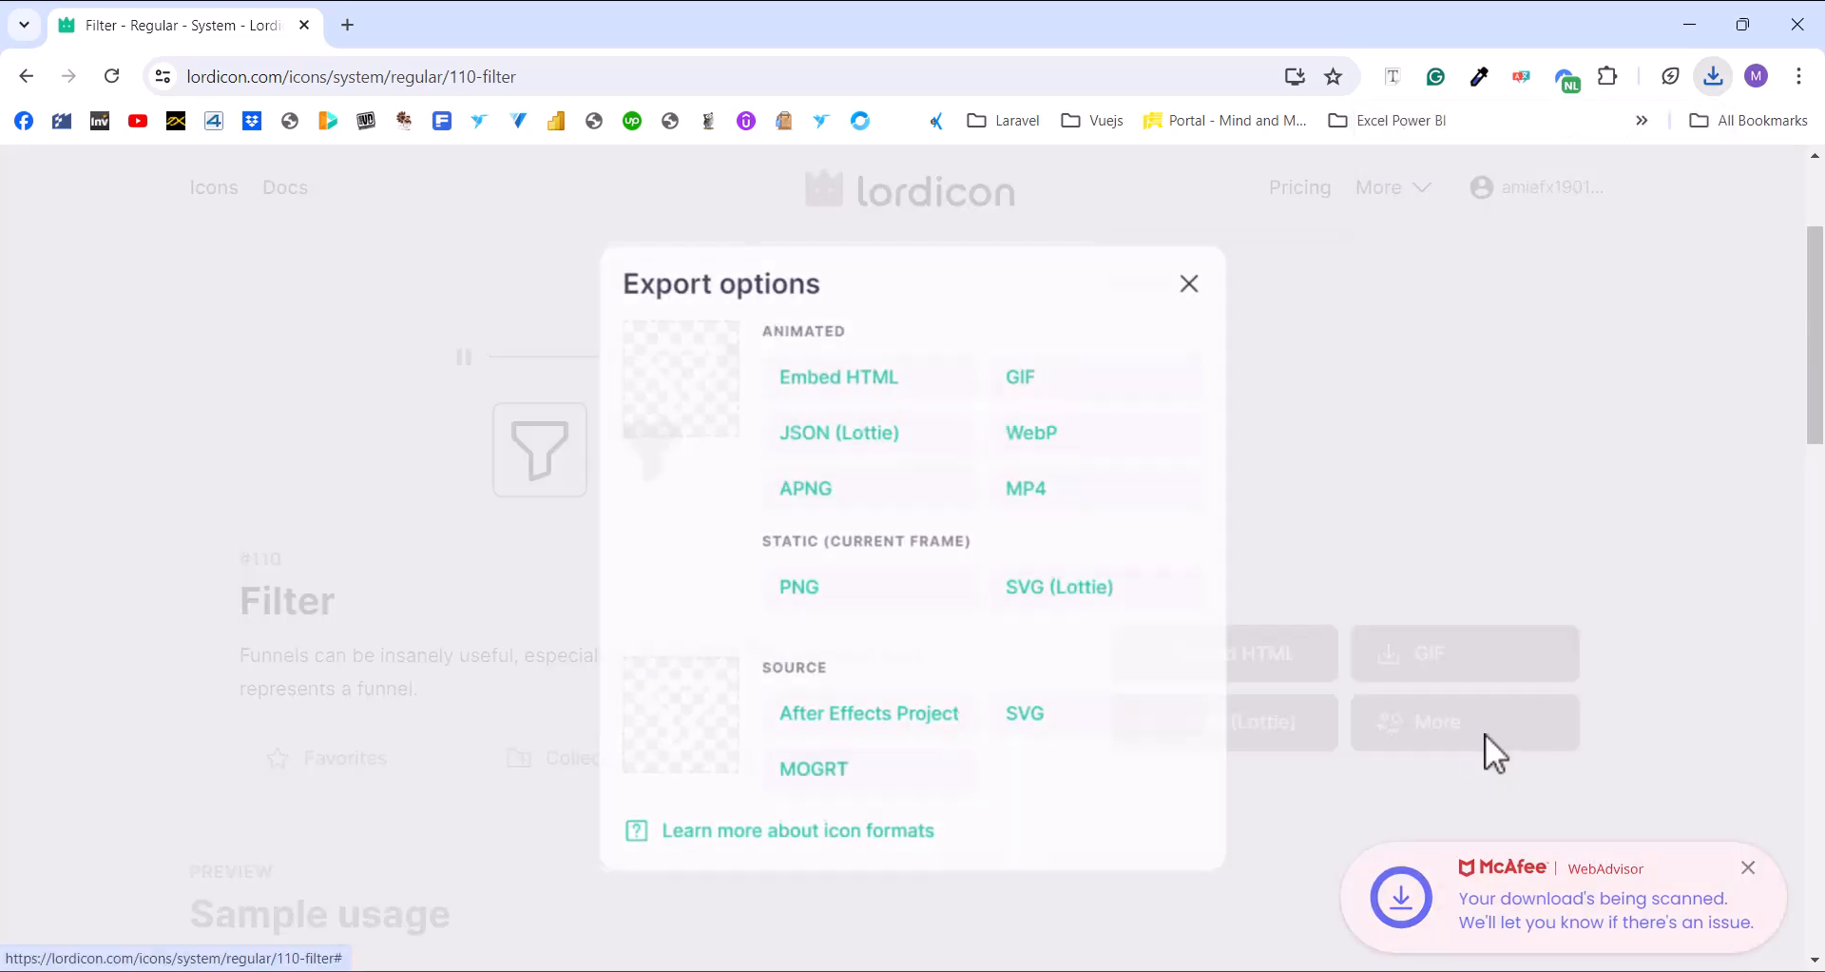
pyautogui.click(851, 601)
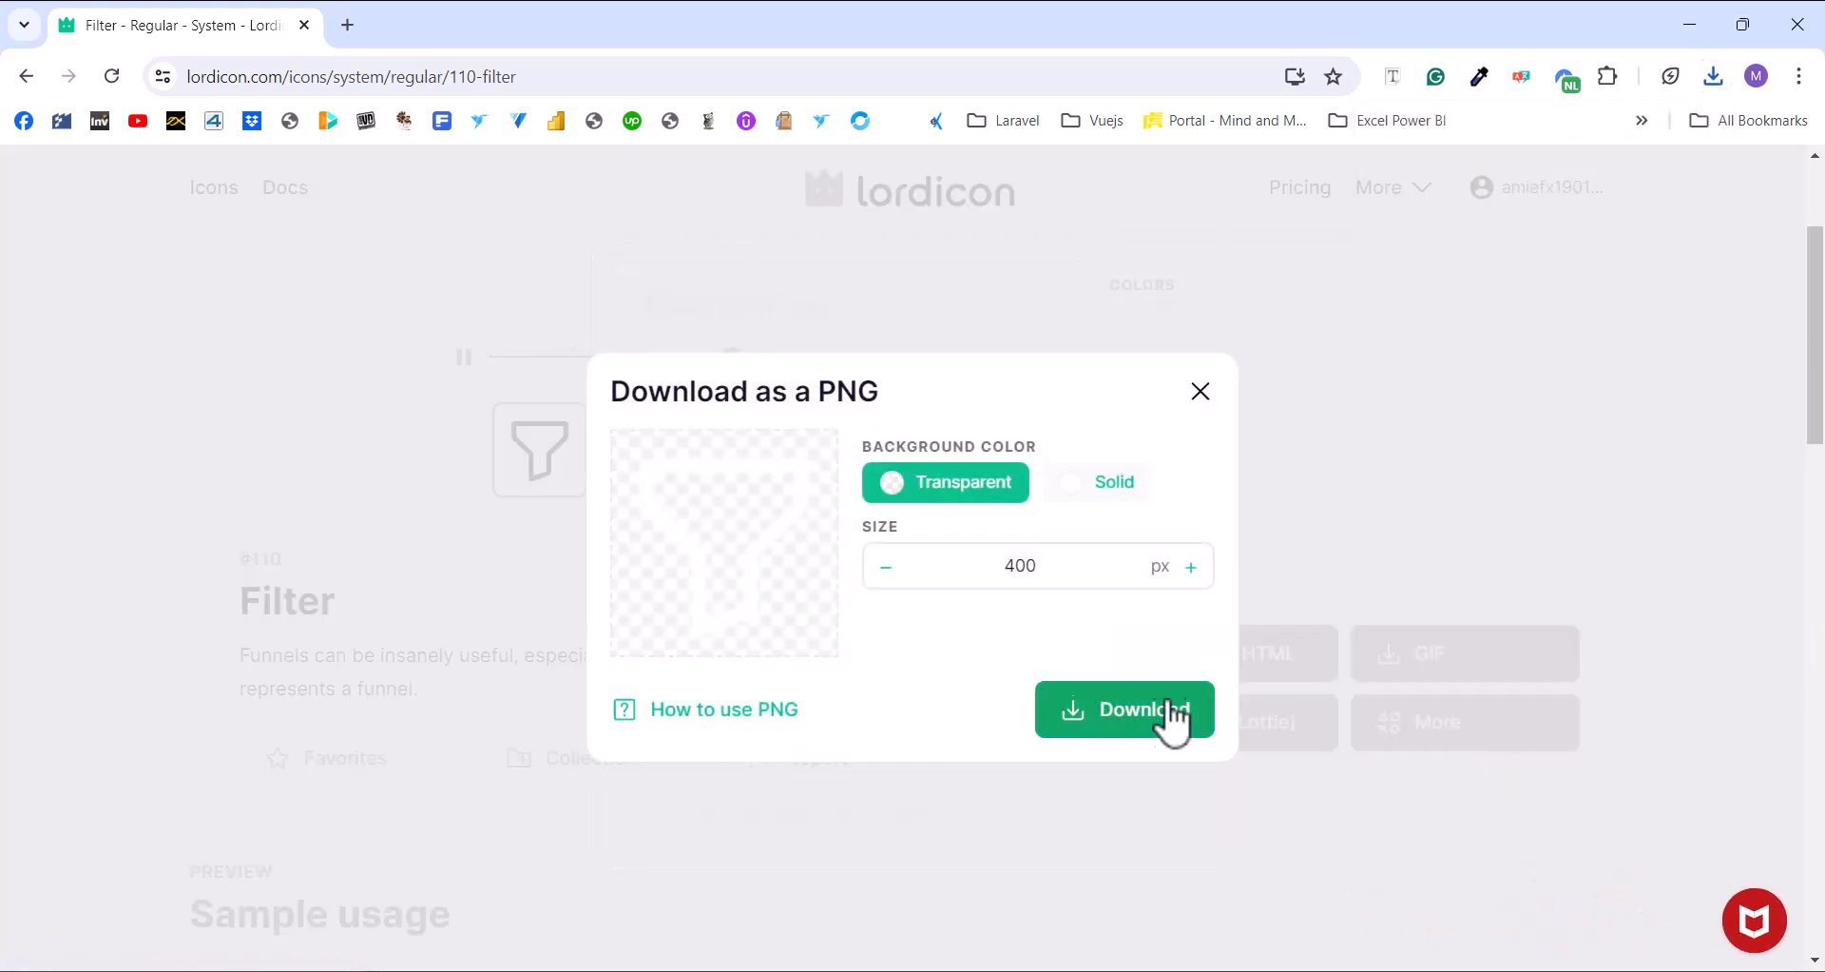
pyautogui.click(1113, 719)
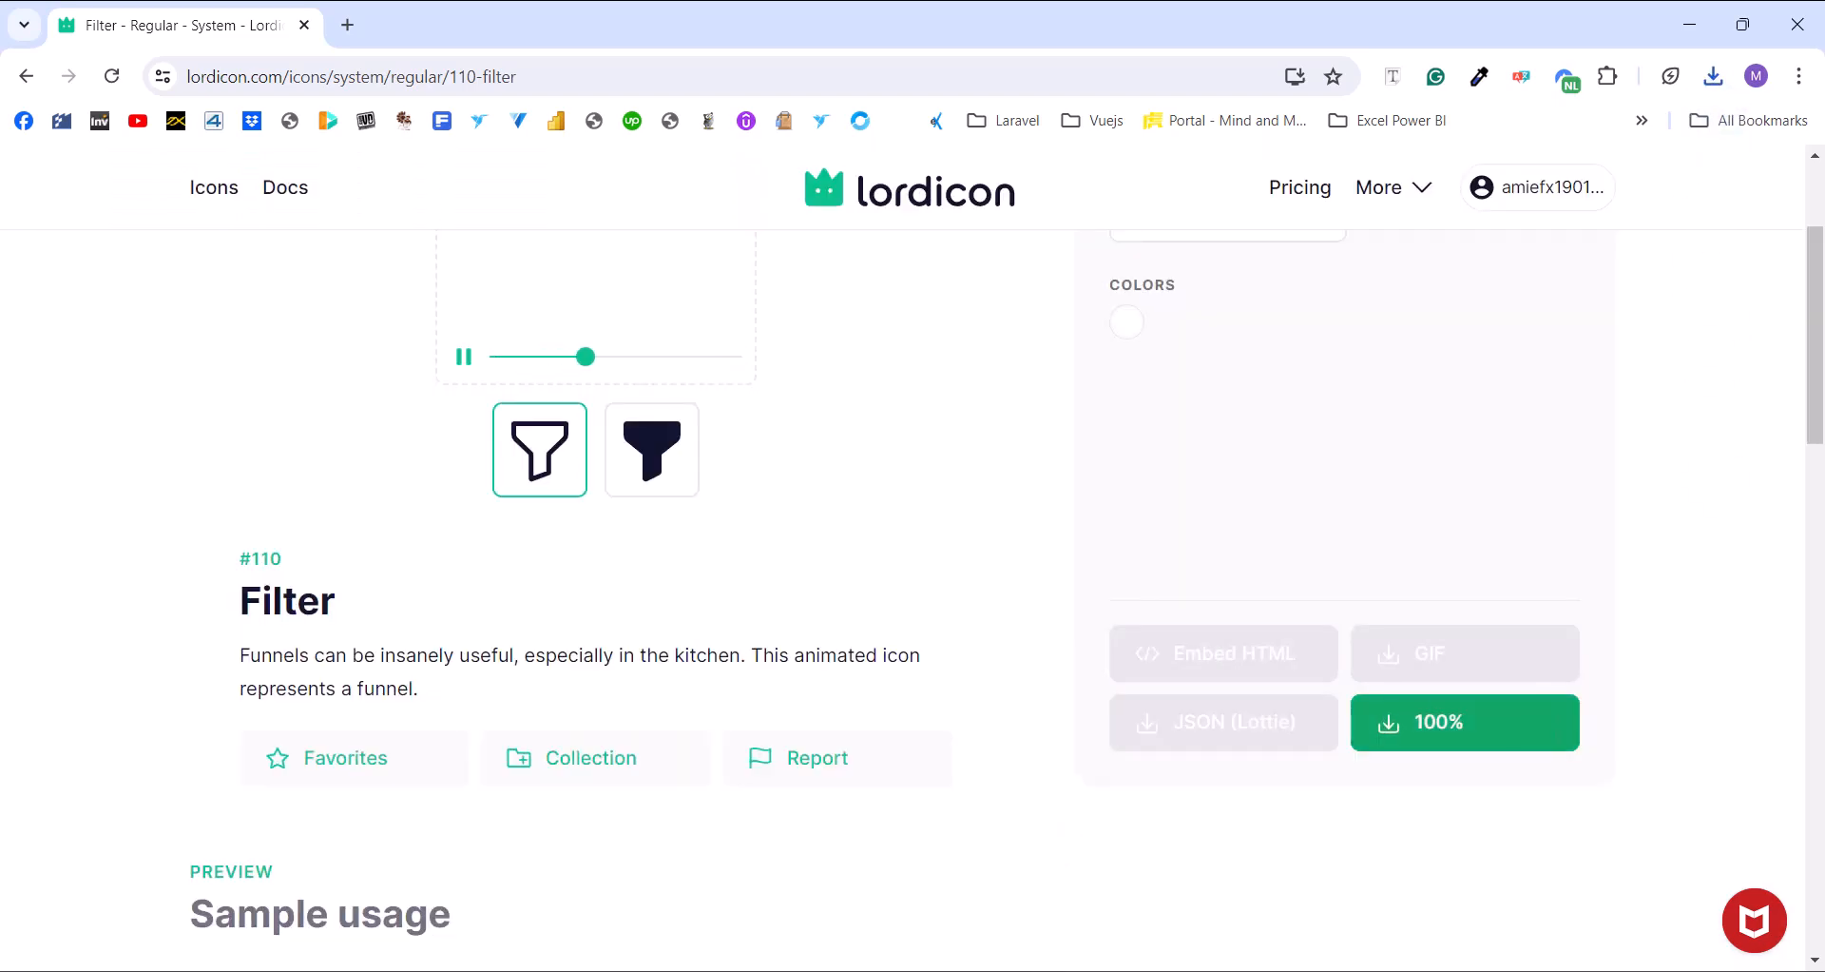
# Return to Power BI's Open dialog and compare the downloaded filter PNG and GIF in Downloads
pyautogui.click(830, 969)
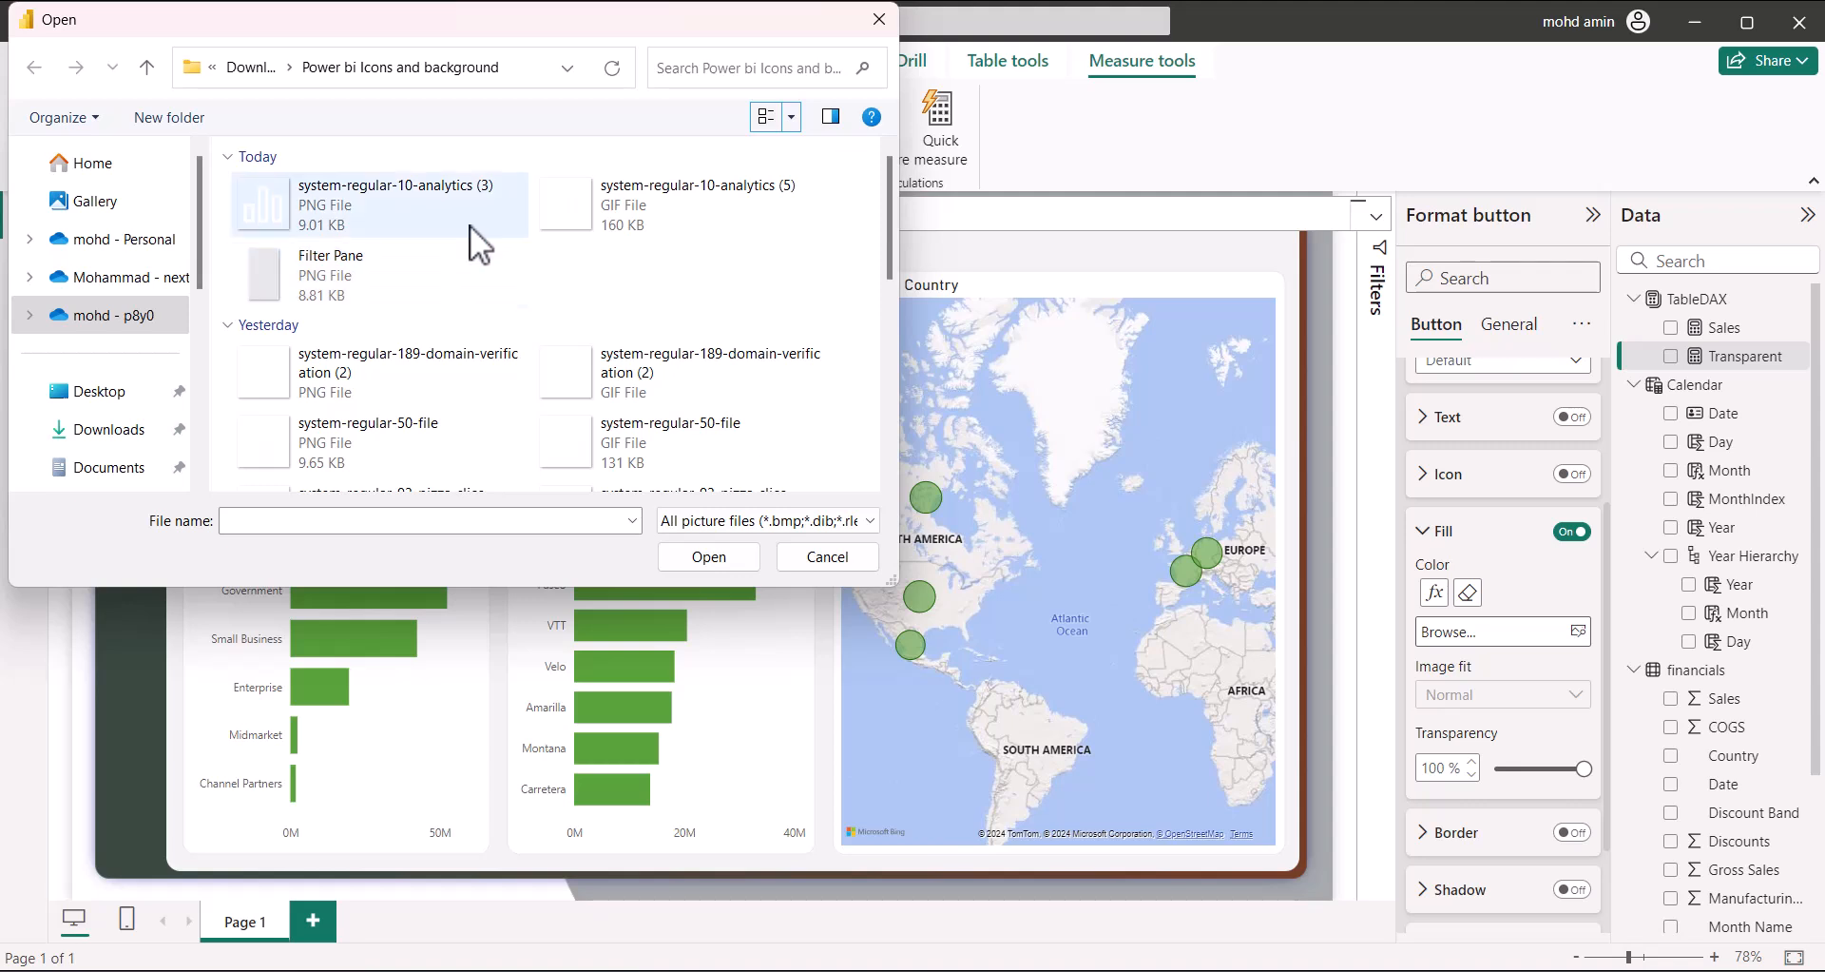
pyautogui.click(254, 66)
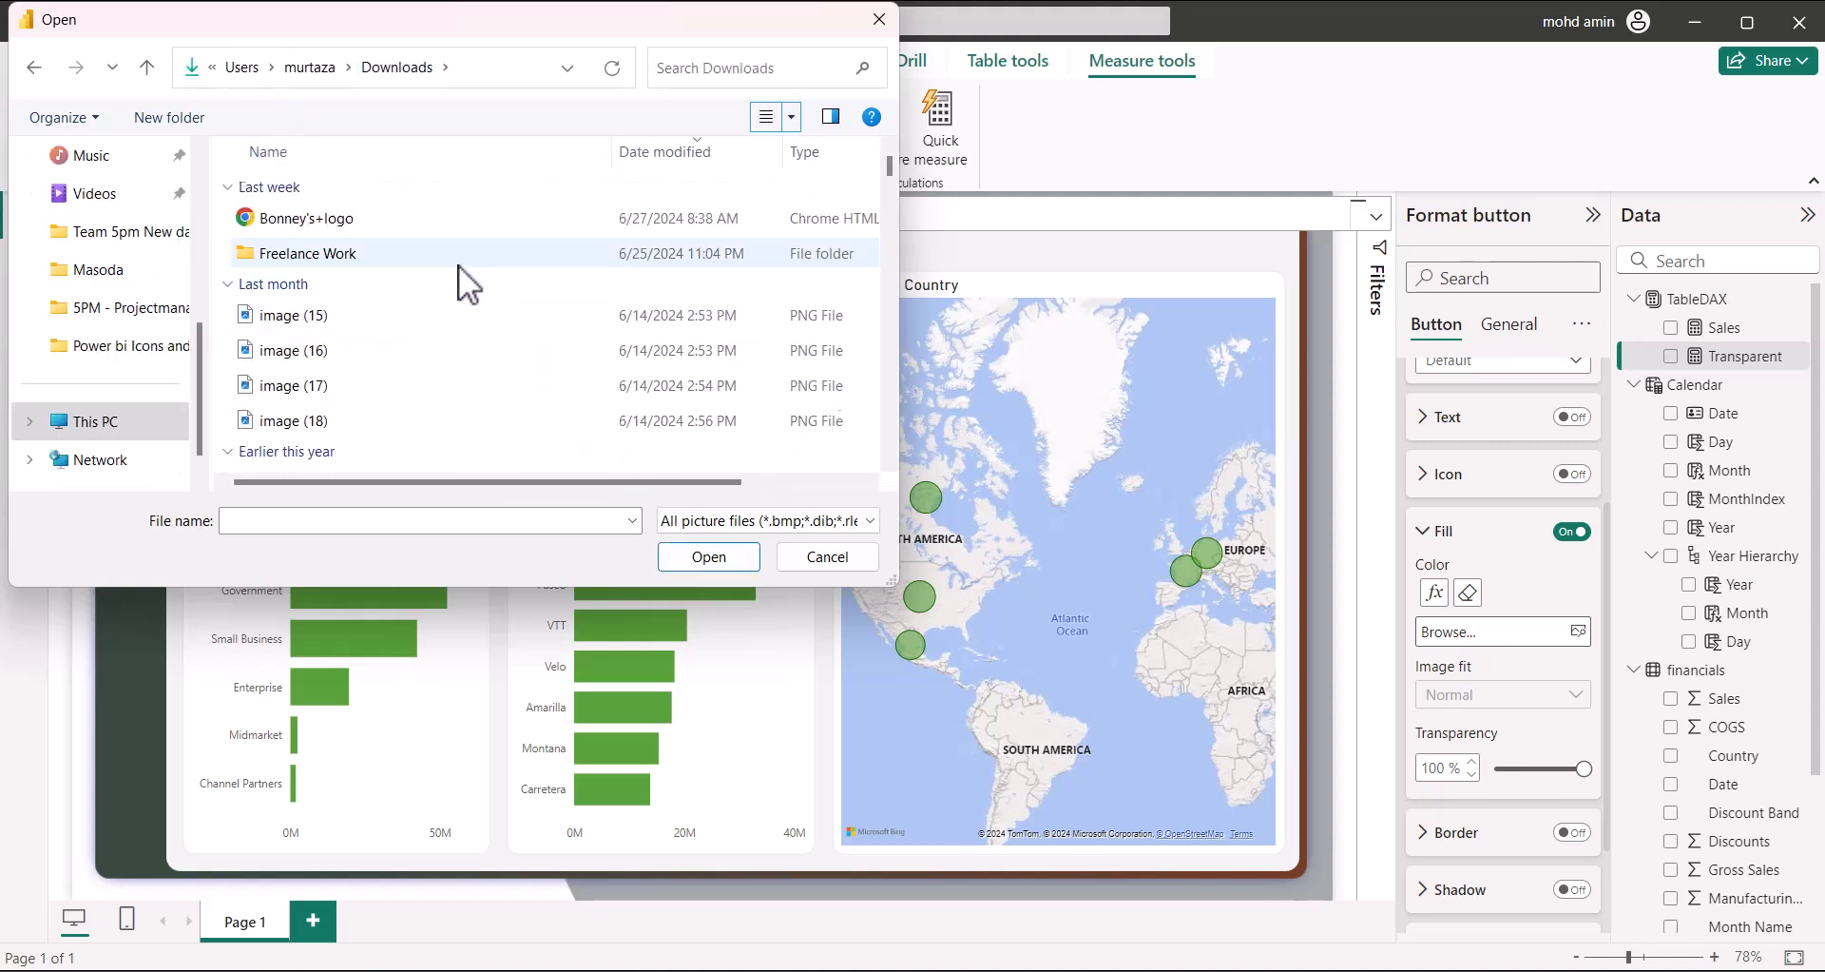
pyautogui.click(390, 220)
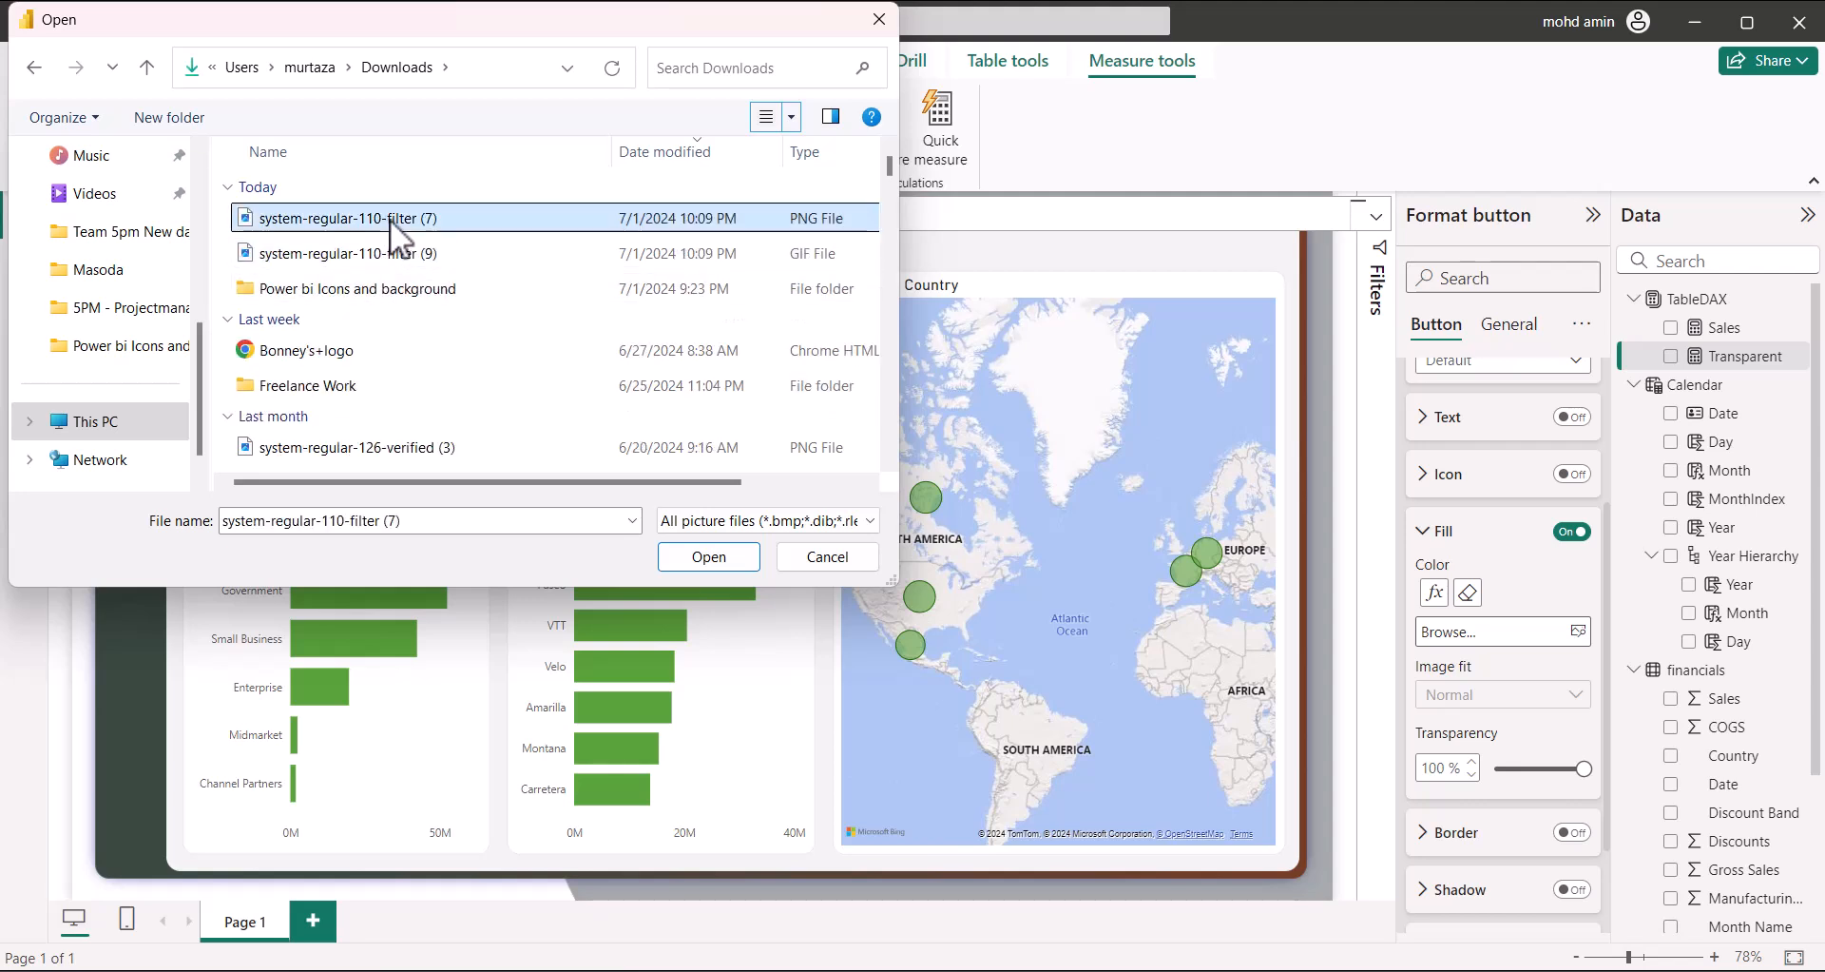
pyautogui.click(405, 262)
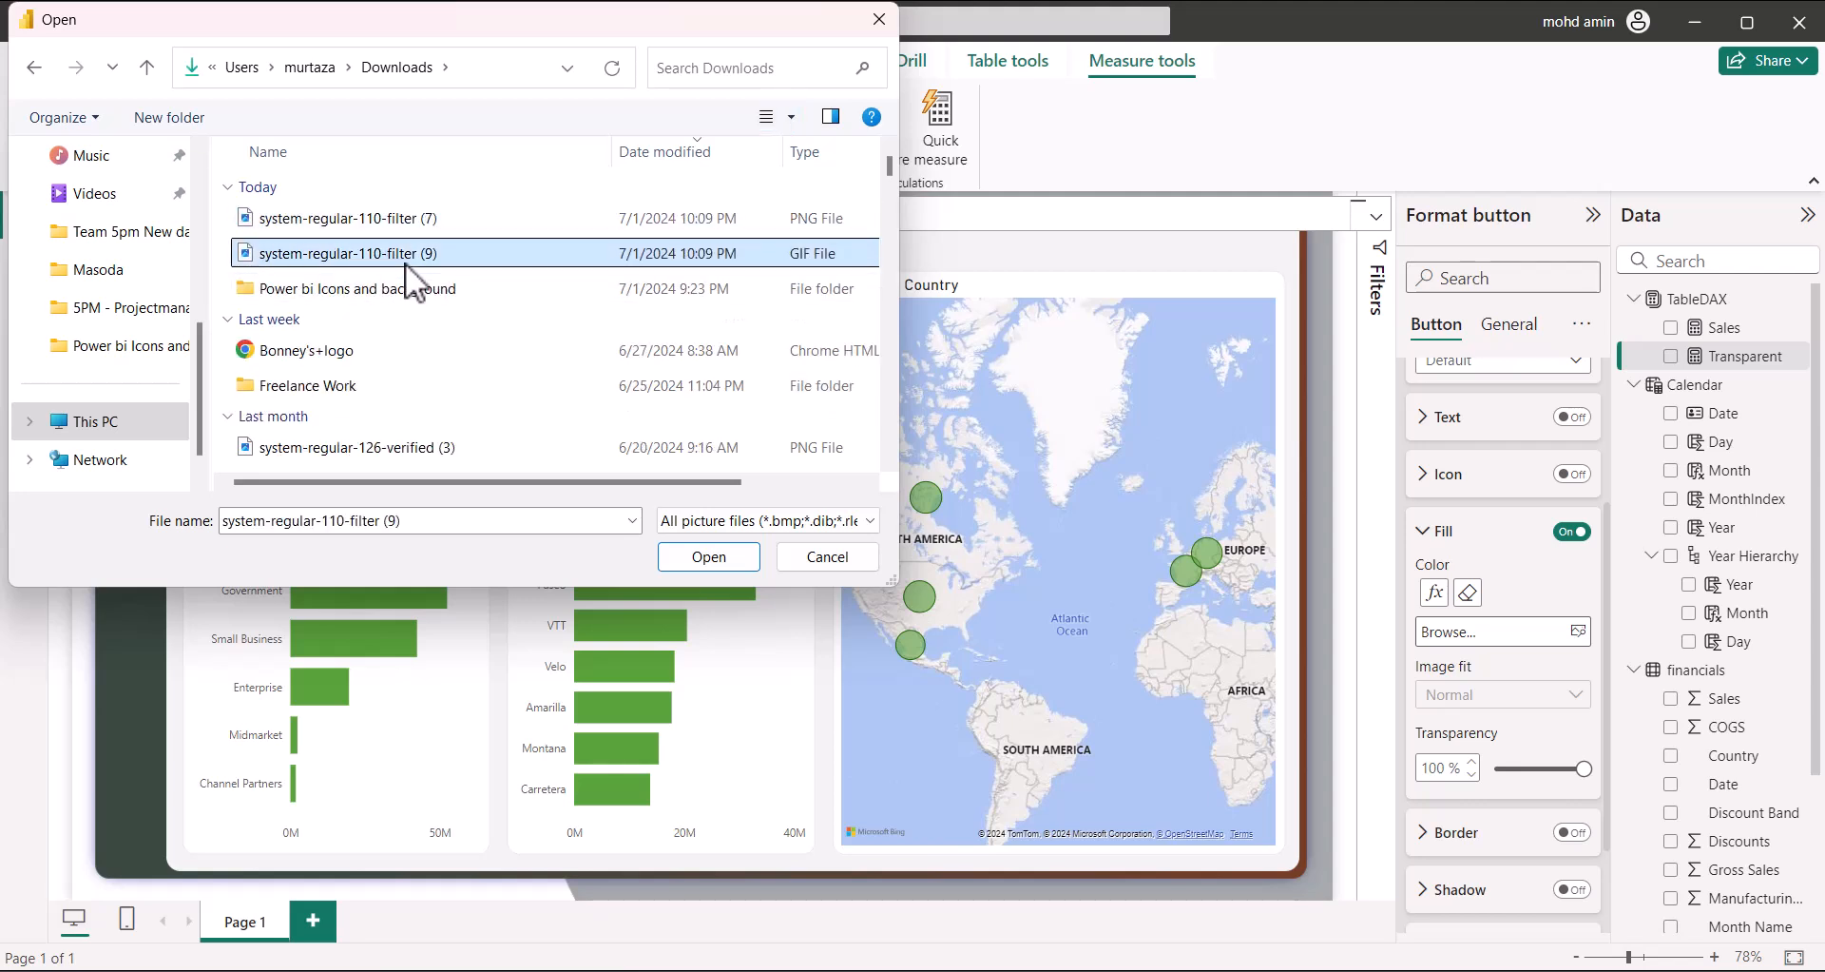
pyautogui.click(408, 218)
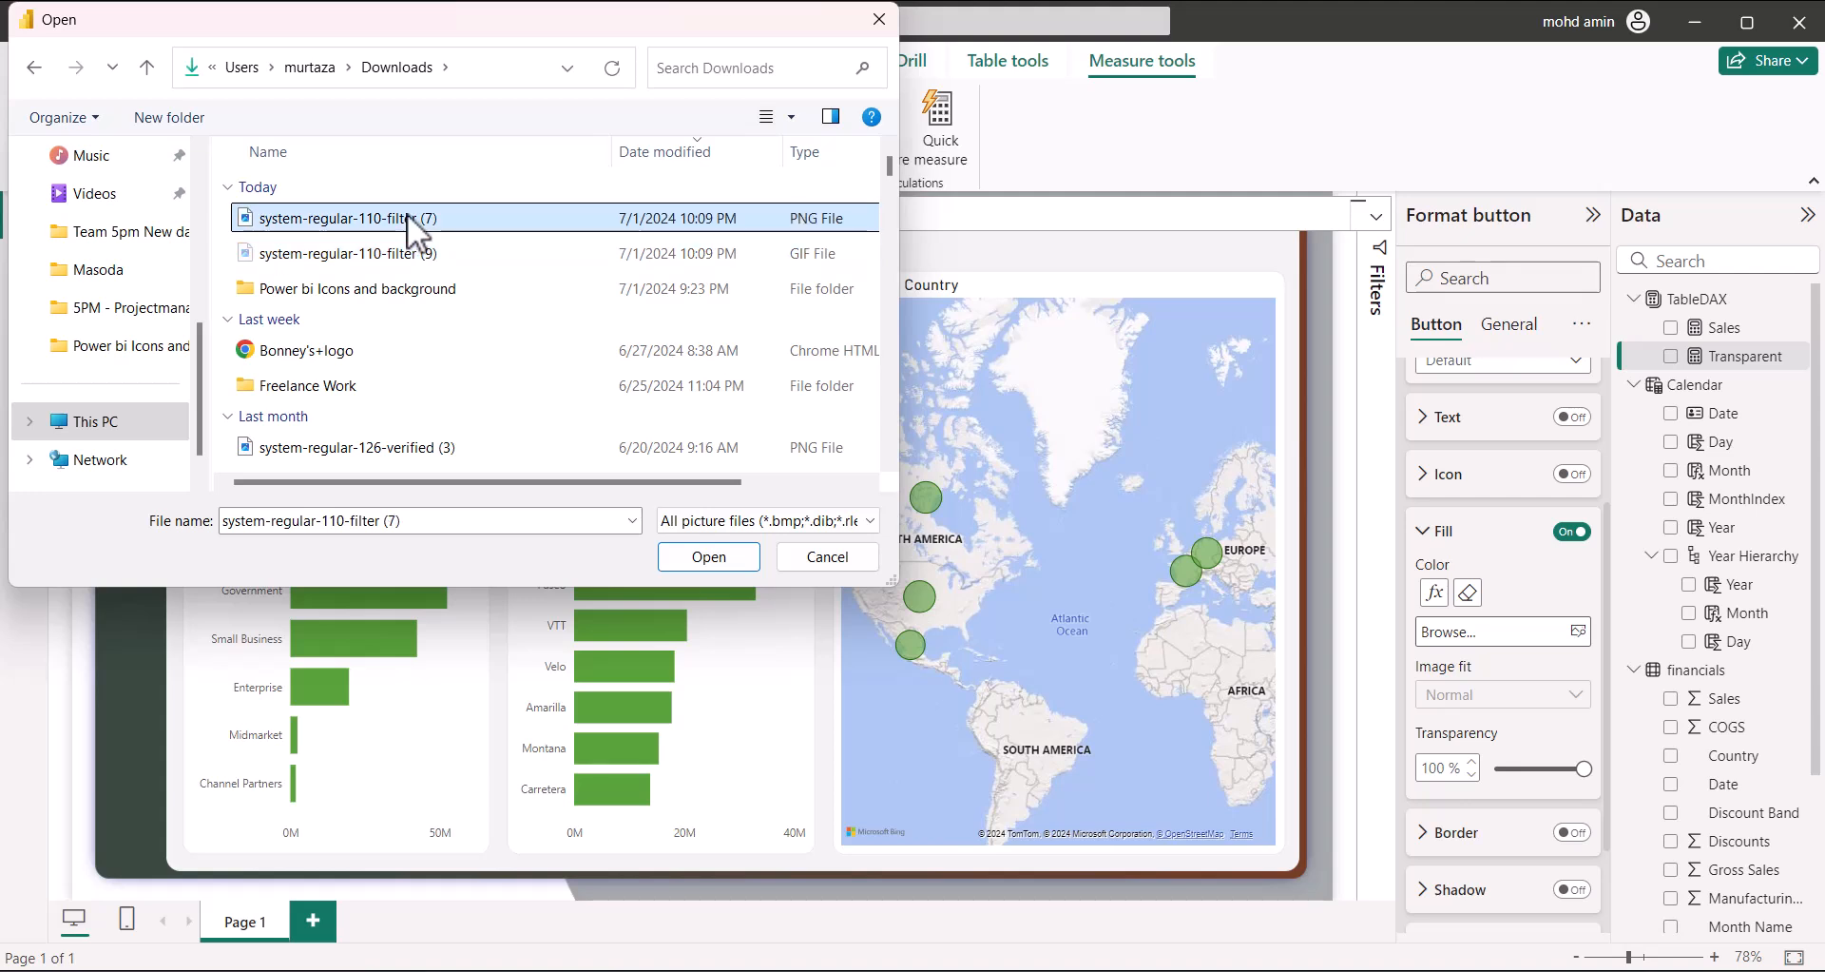
pyautogui.click(403, 249)
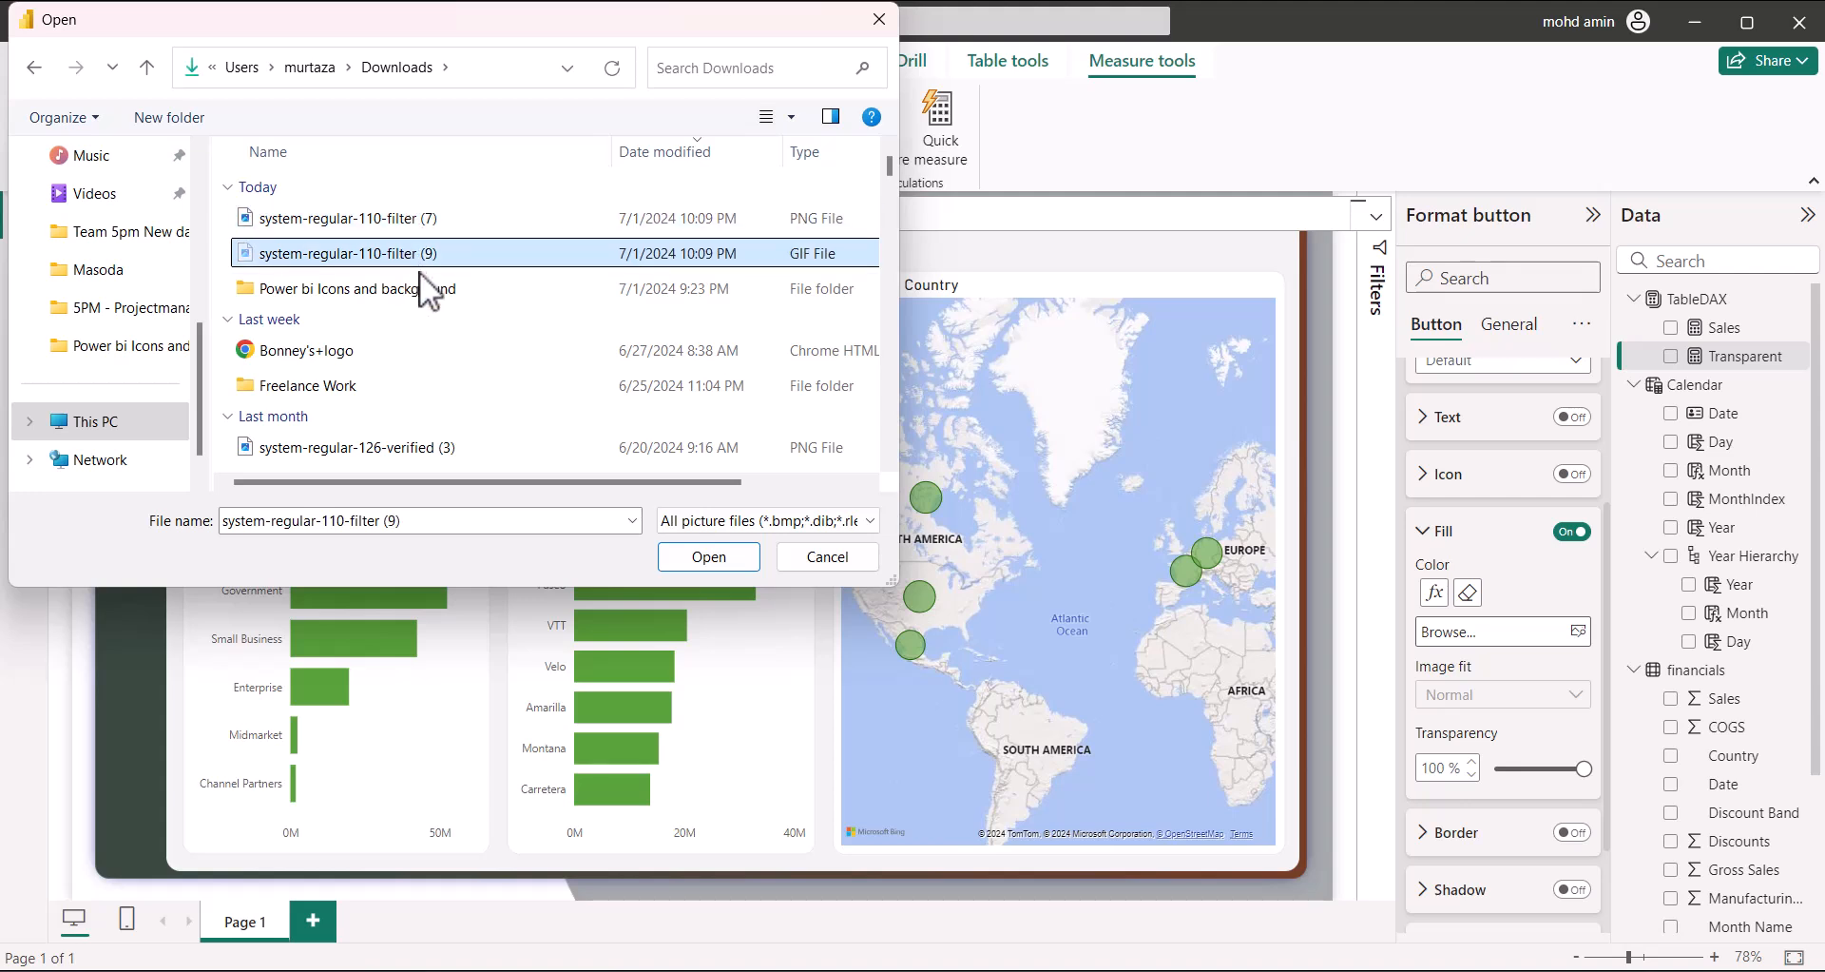
pyautogui.click(428, 217)
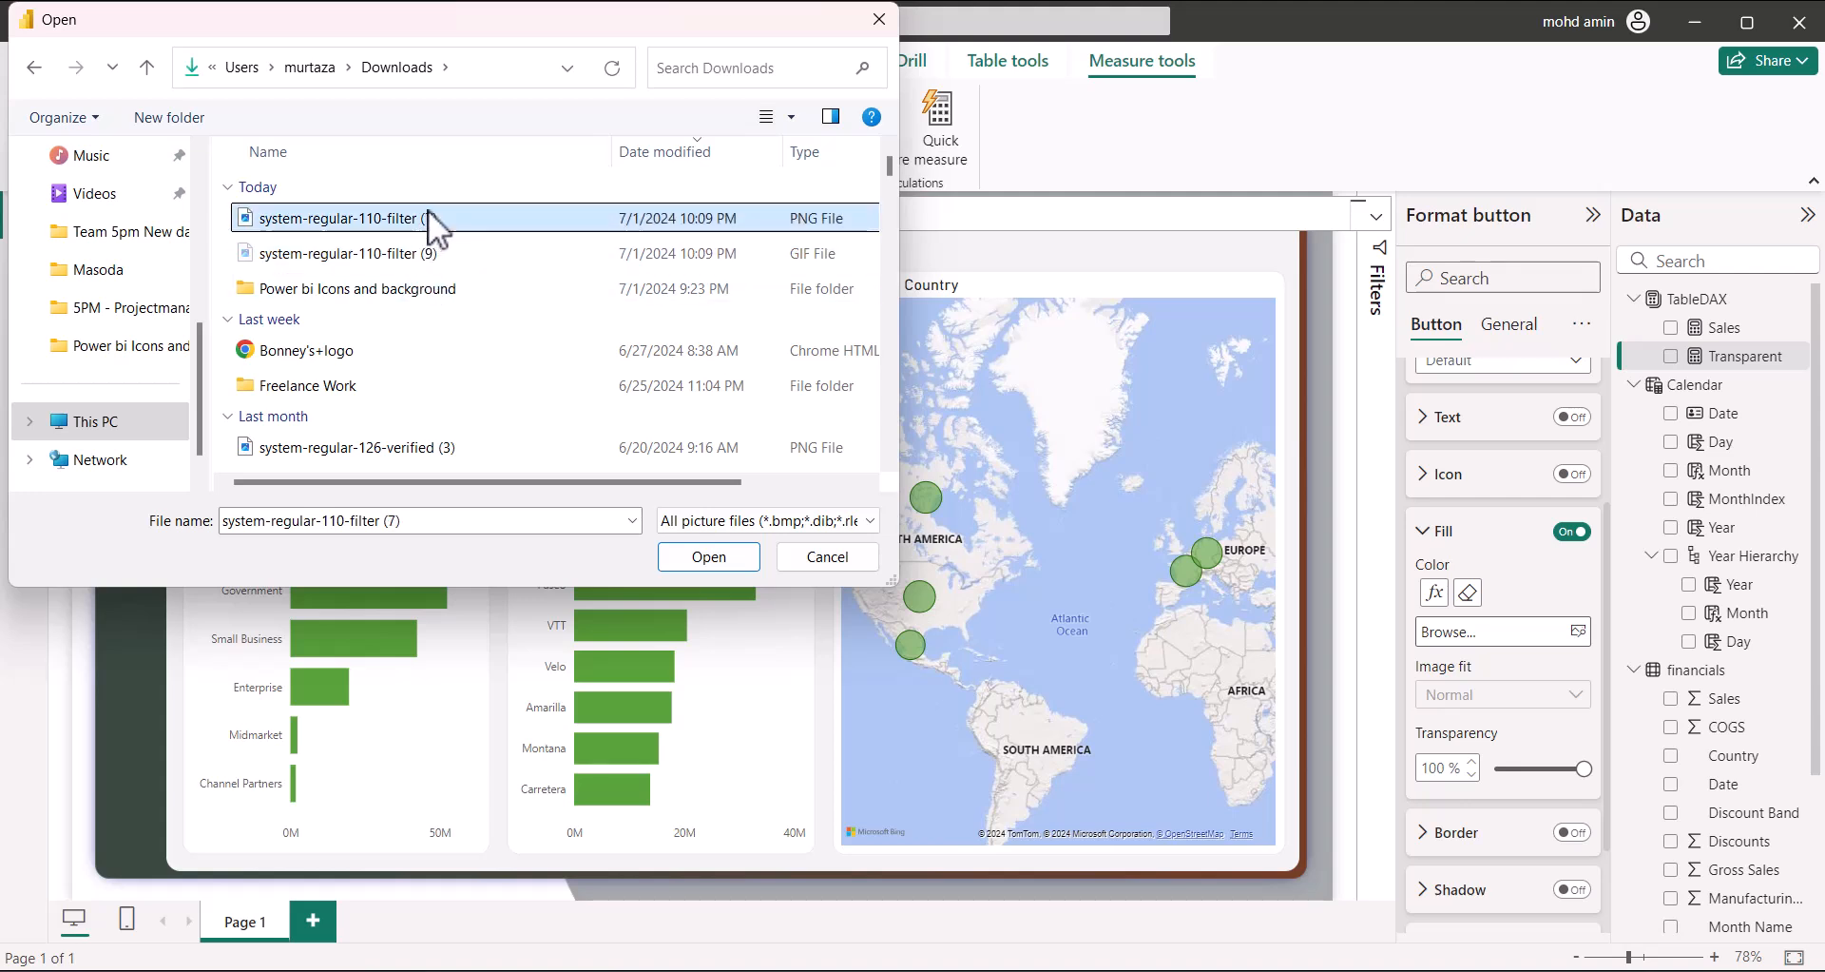
pyautogui.click(450, 249)
pyautogui.click(491, 216)
pyautogui.click(502, 255)
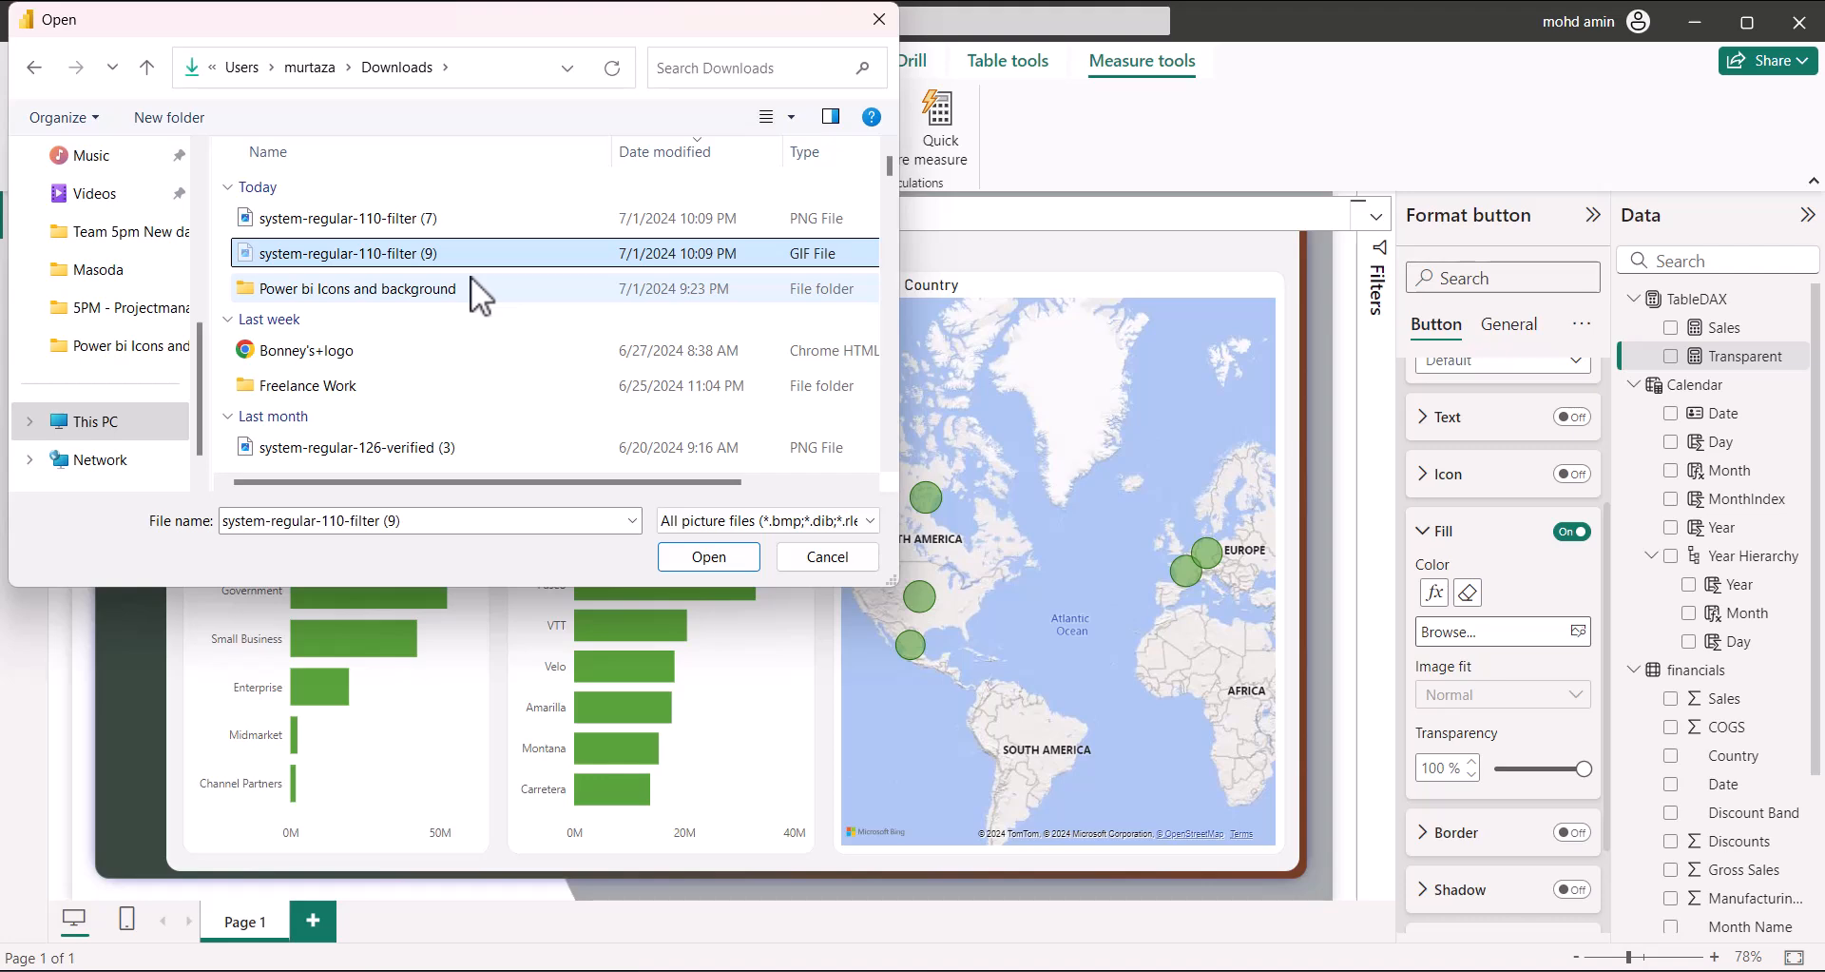
# Try moving the filter GIF and PNG into the icons folder, skipping the duplicates
pyautogui.doubleClick(431, 285)
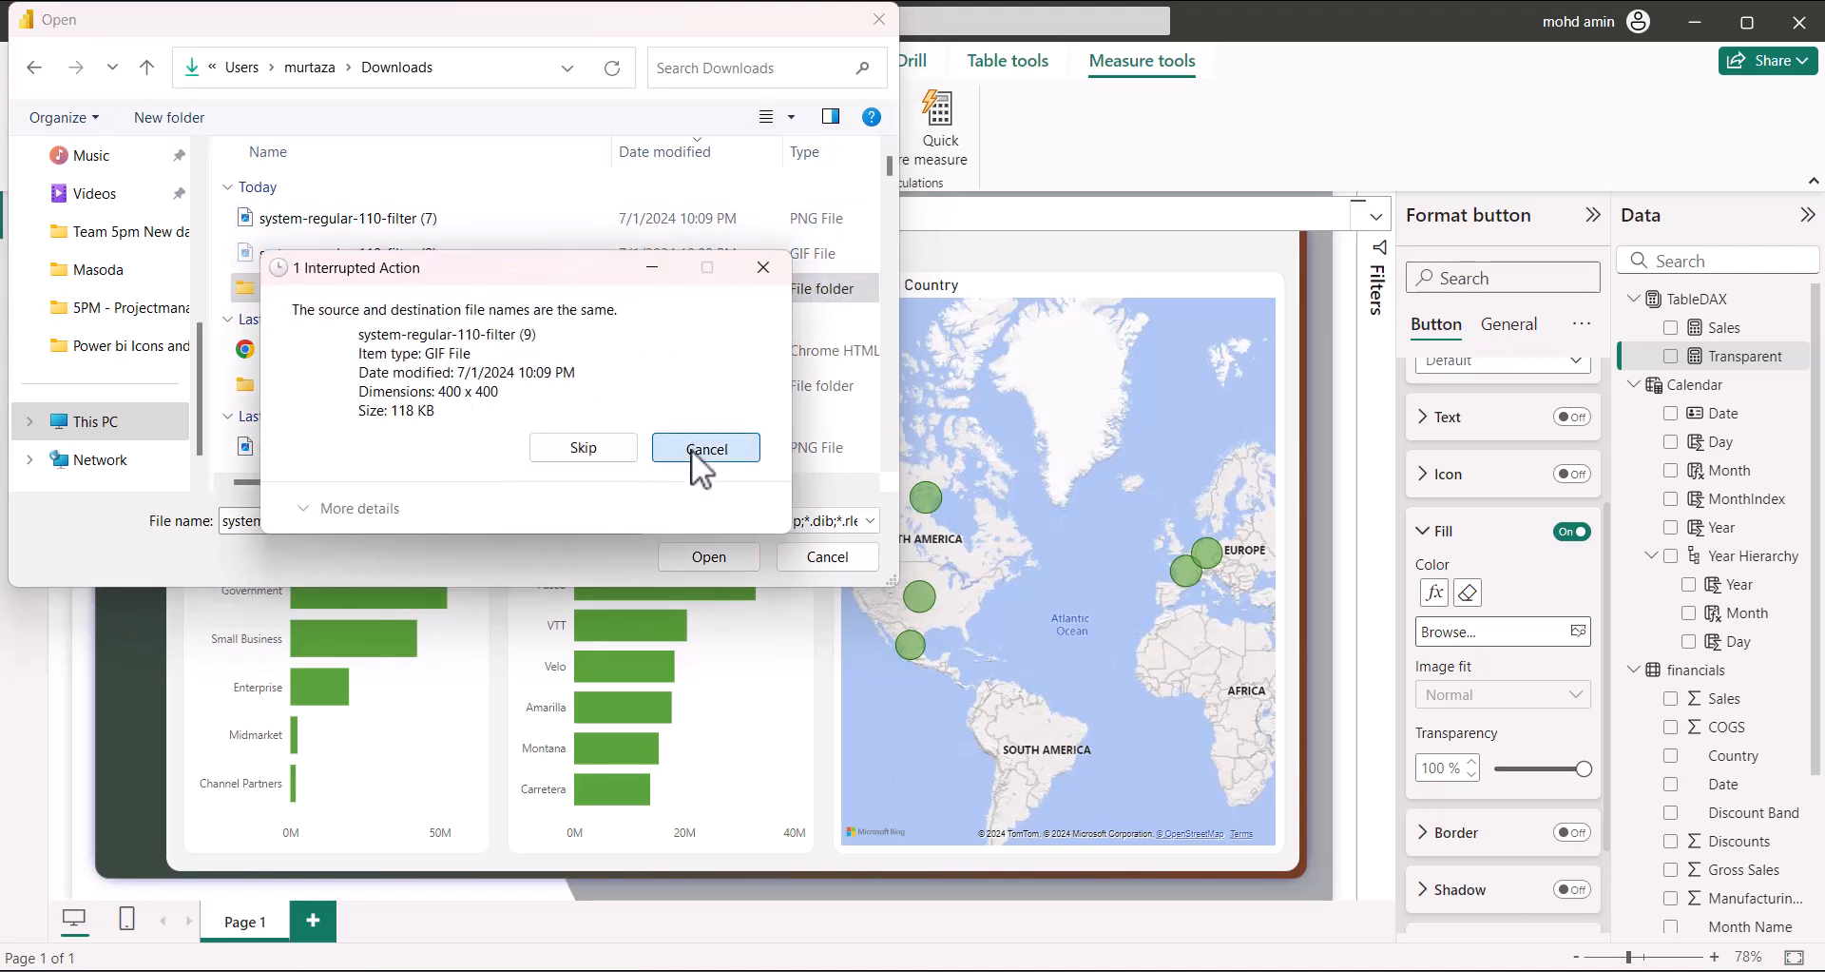
pyautogui.click(692, 449)
pyautogui.click(449, 225)
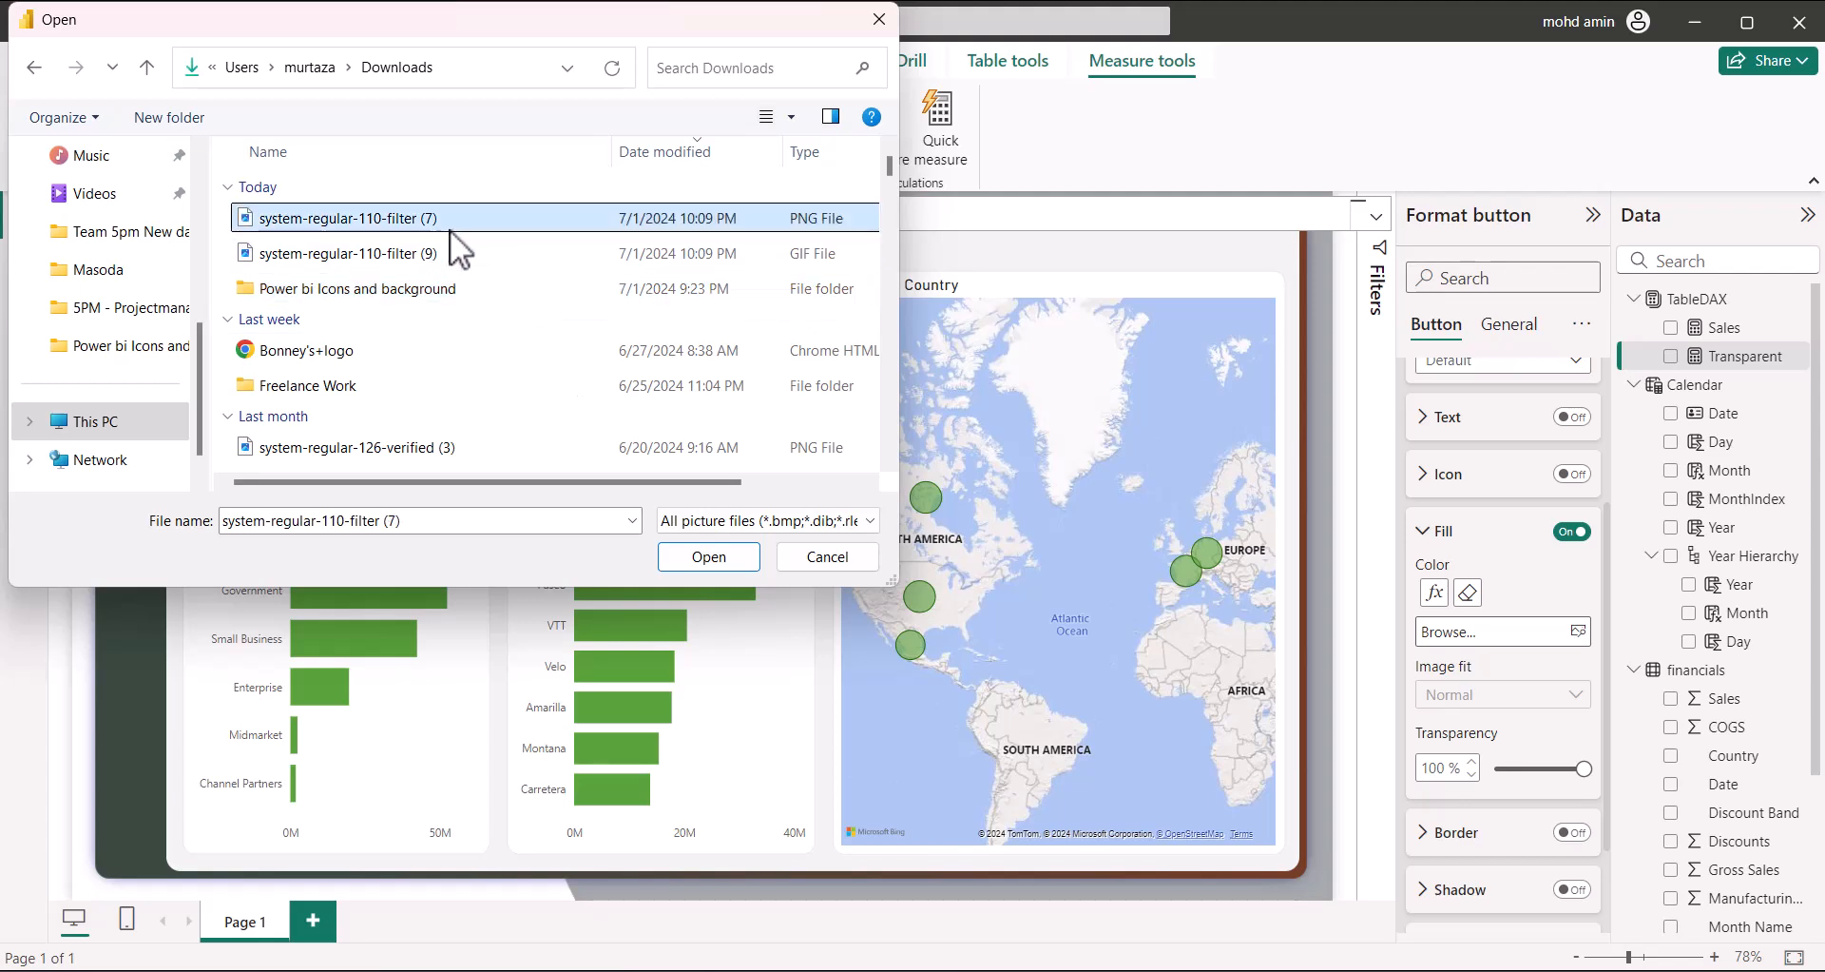
pyautogui.click(465, 294)
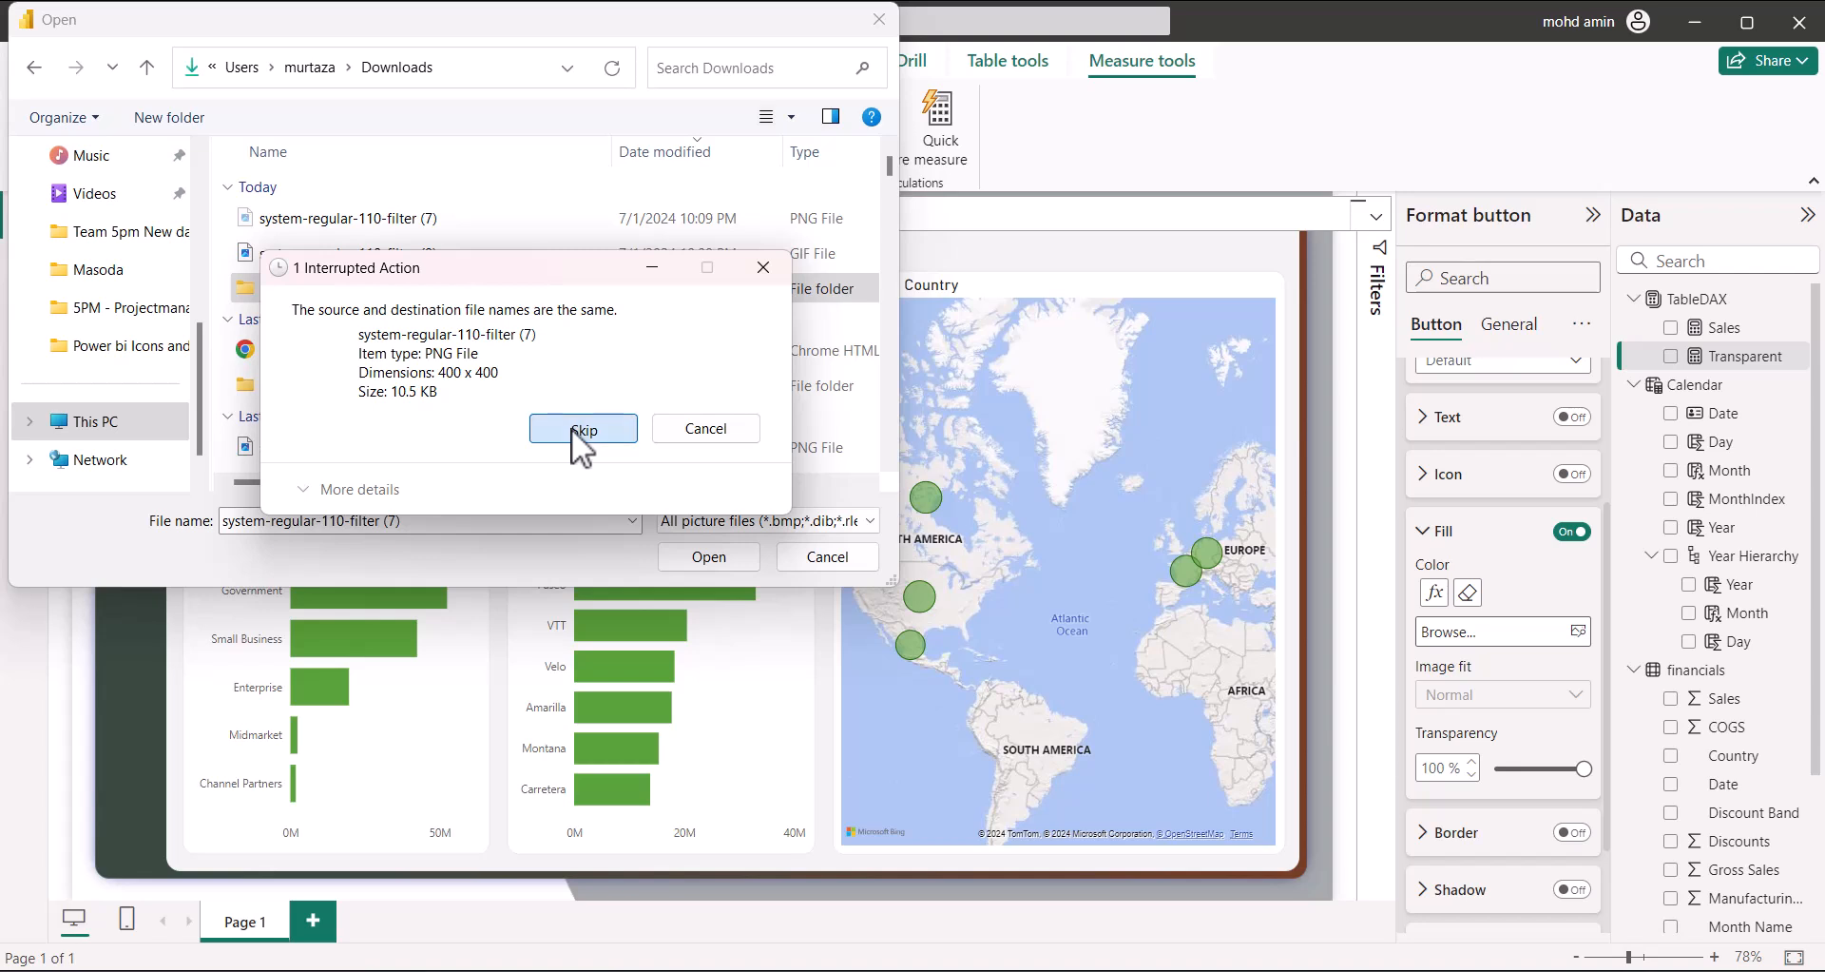
pyautogui.click(575, 428)
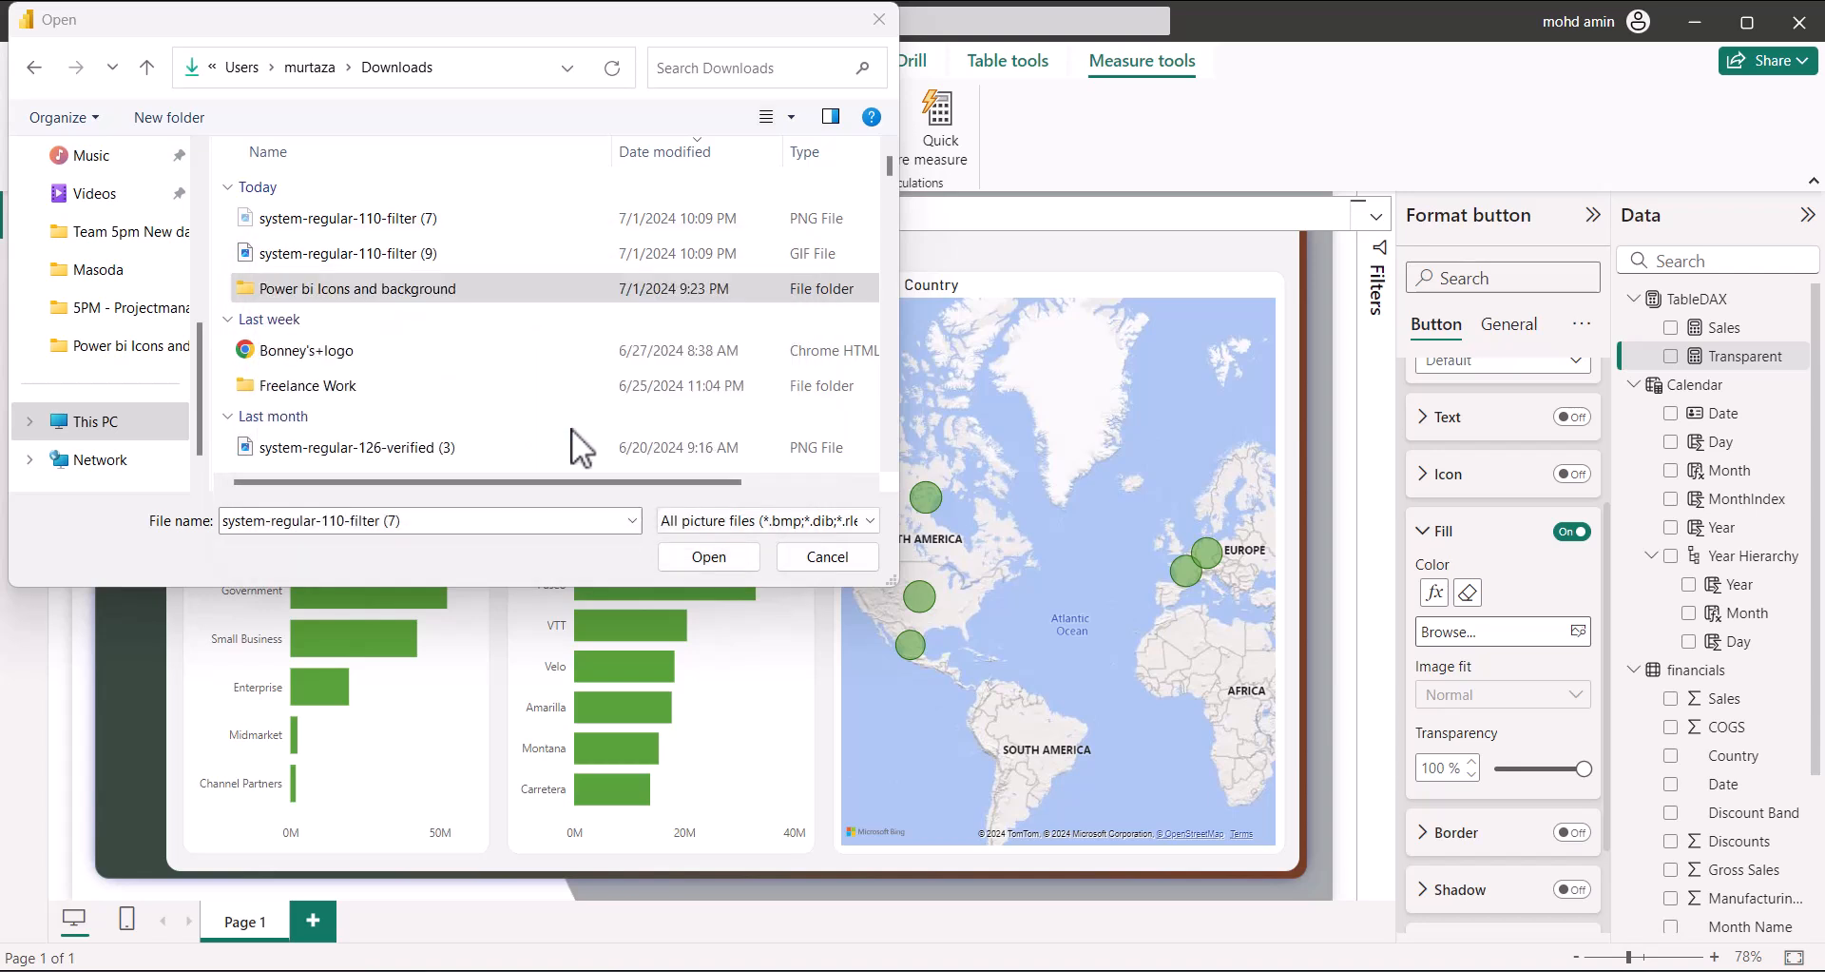
# Open Power bi Icons and background and preview its GIF icons (analytics, work, pie-chart-diagram)
pyautogui.doubleClick(485, 291)
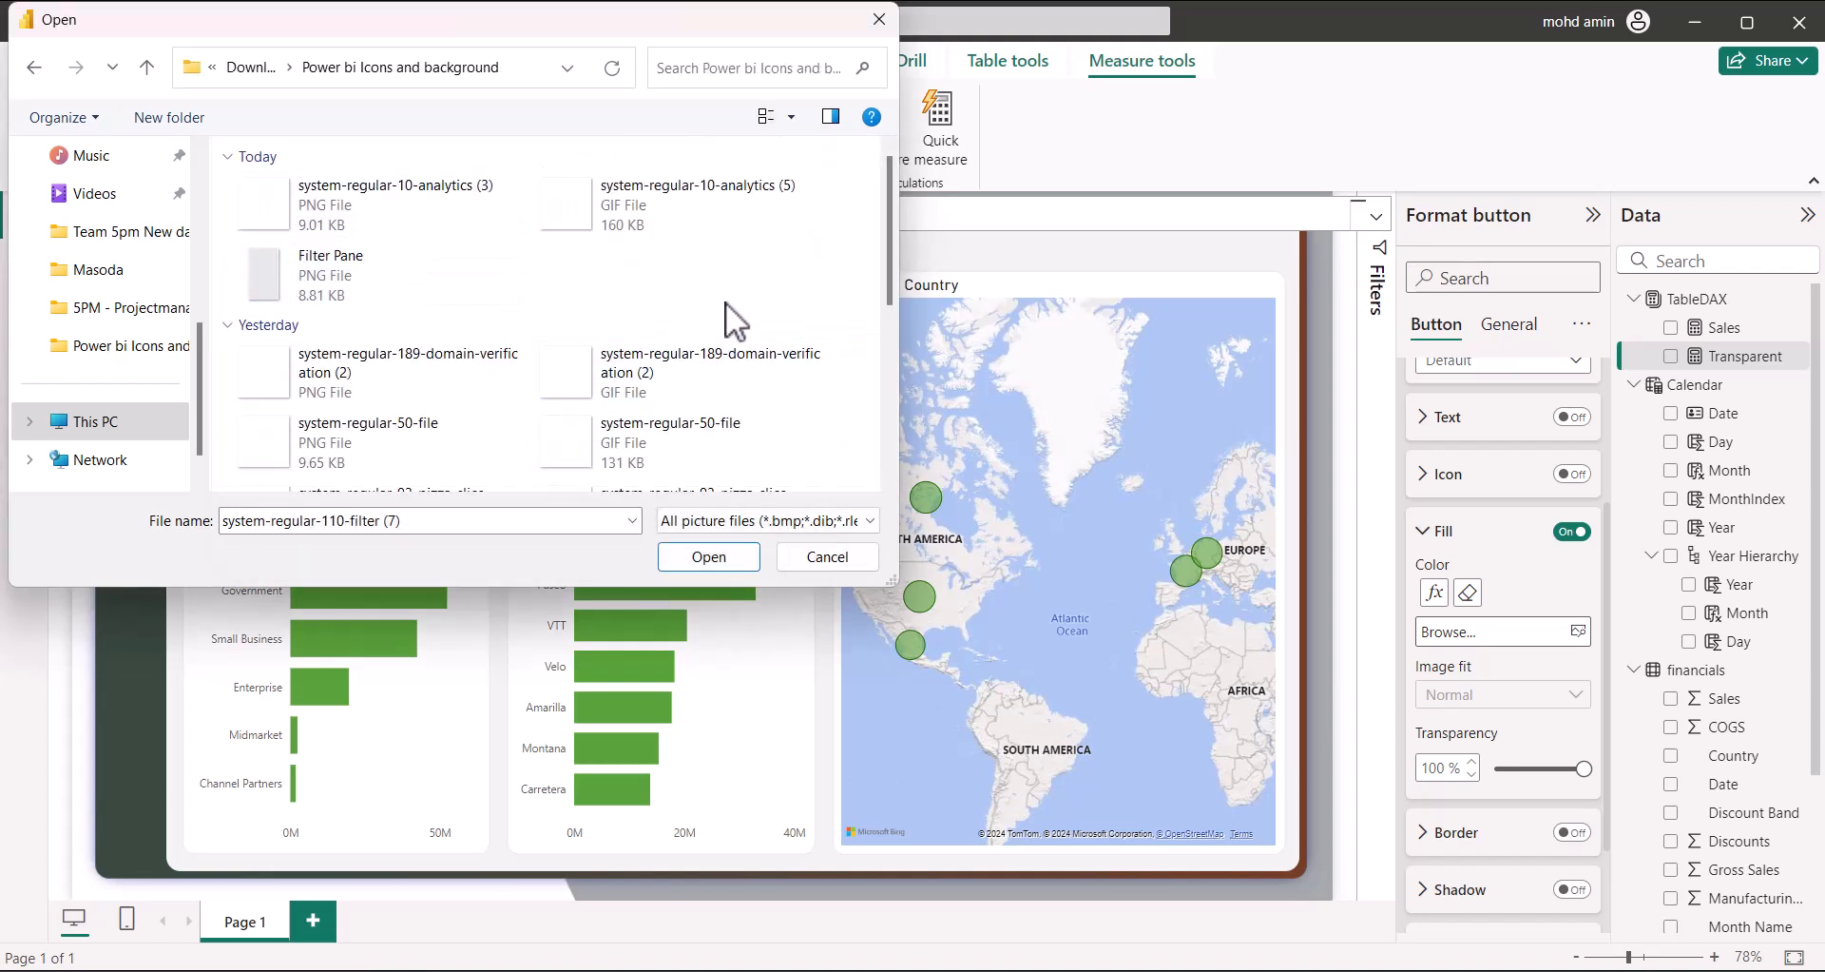
pyautogui.click(346, 360)
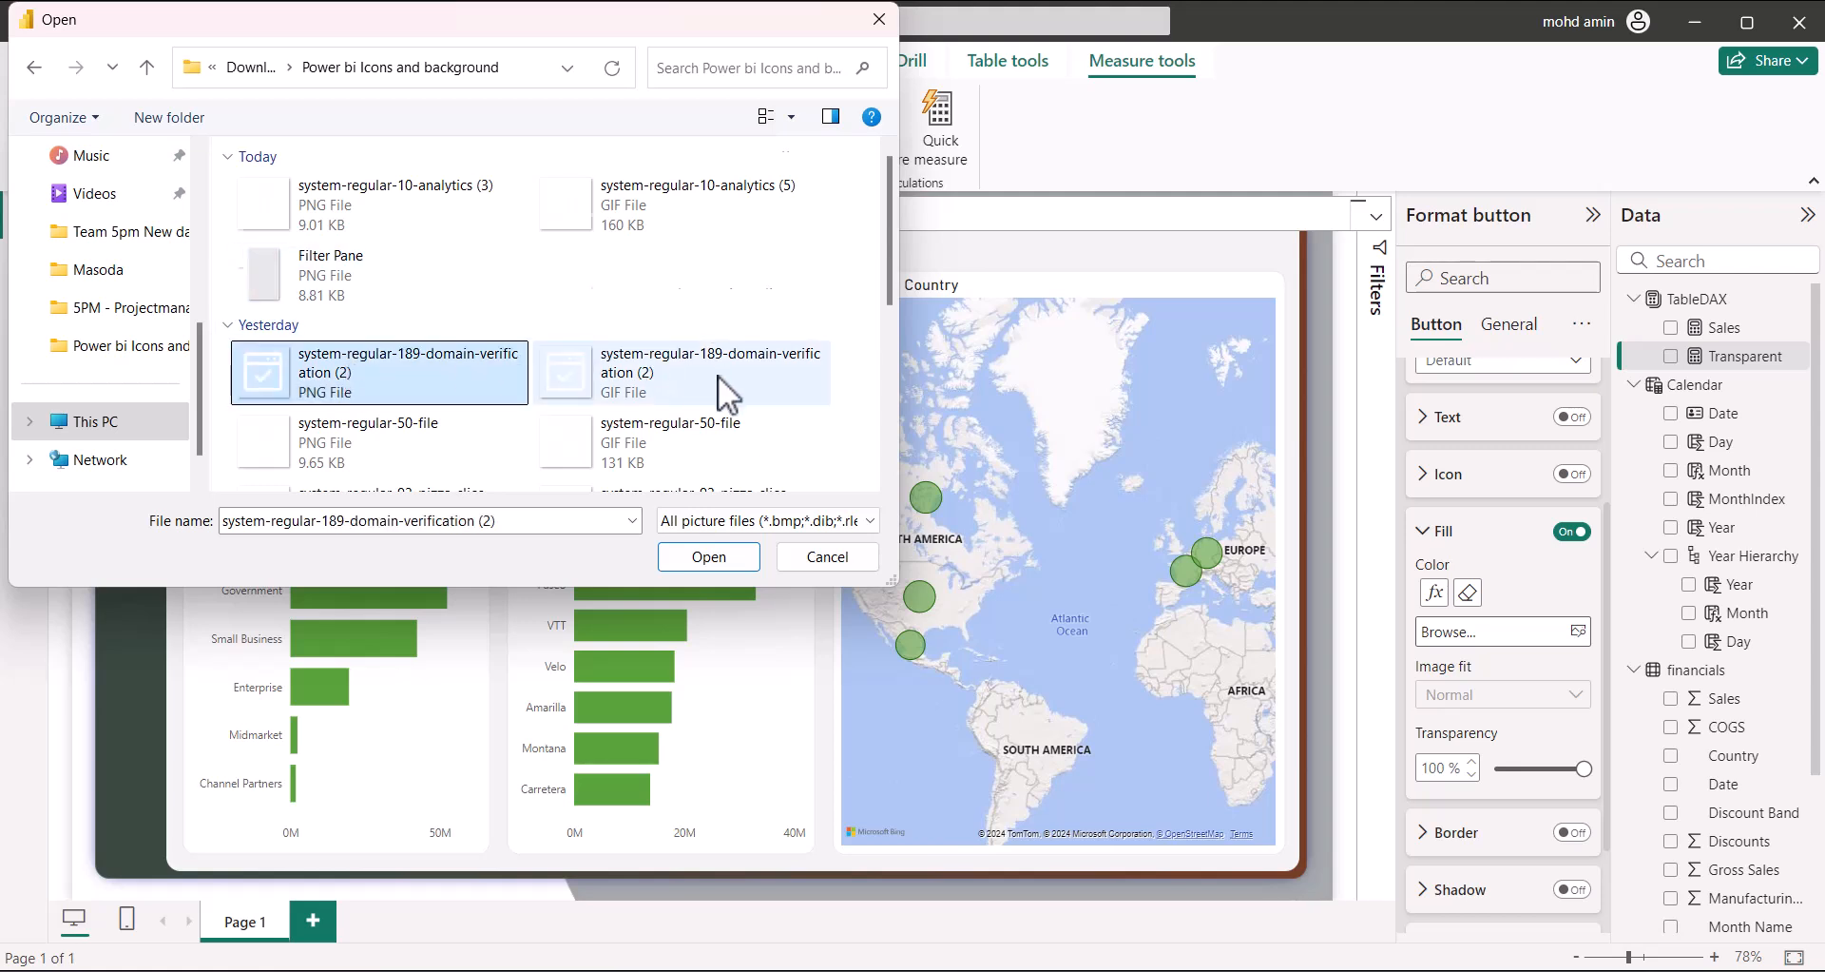
pyautogui.scroll(-5, 711, 423)
pyautogui.scroll(5, 709, 426)
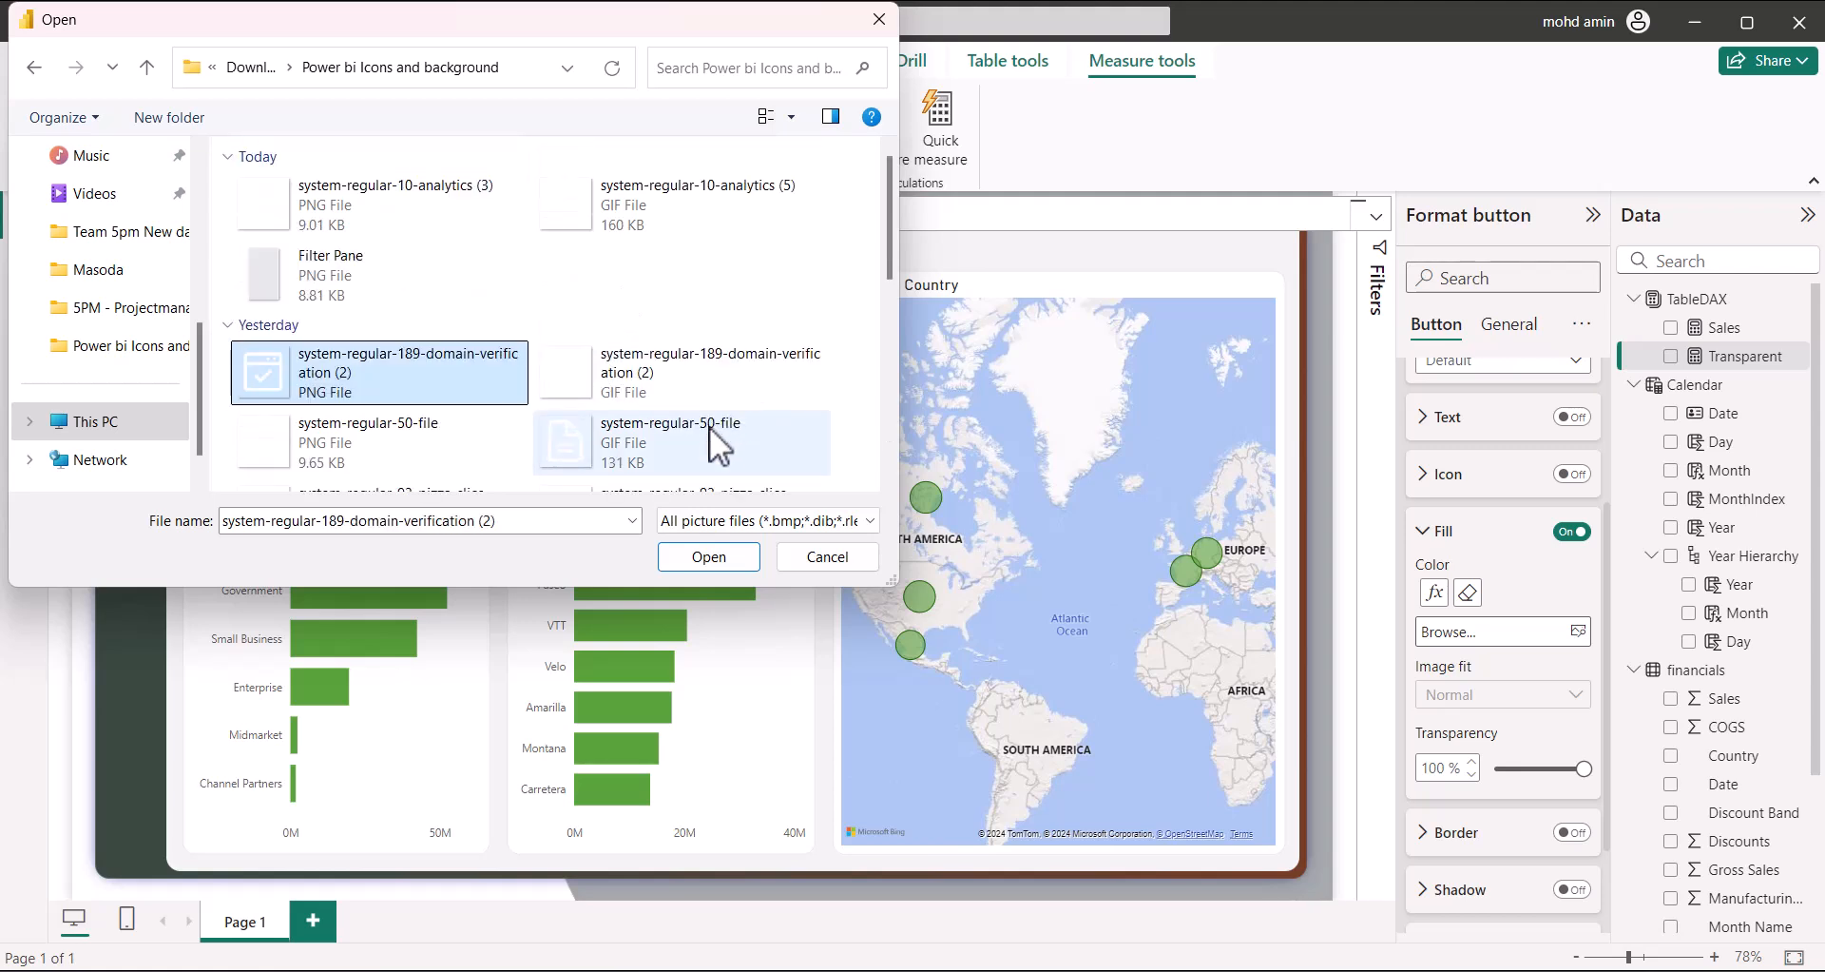
pyautogui.click(255, 188)
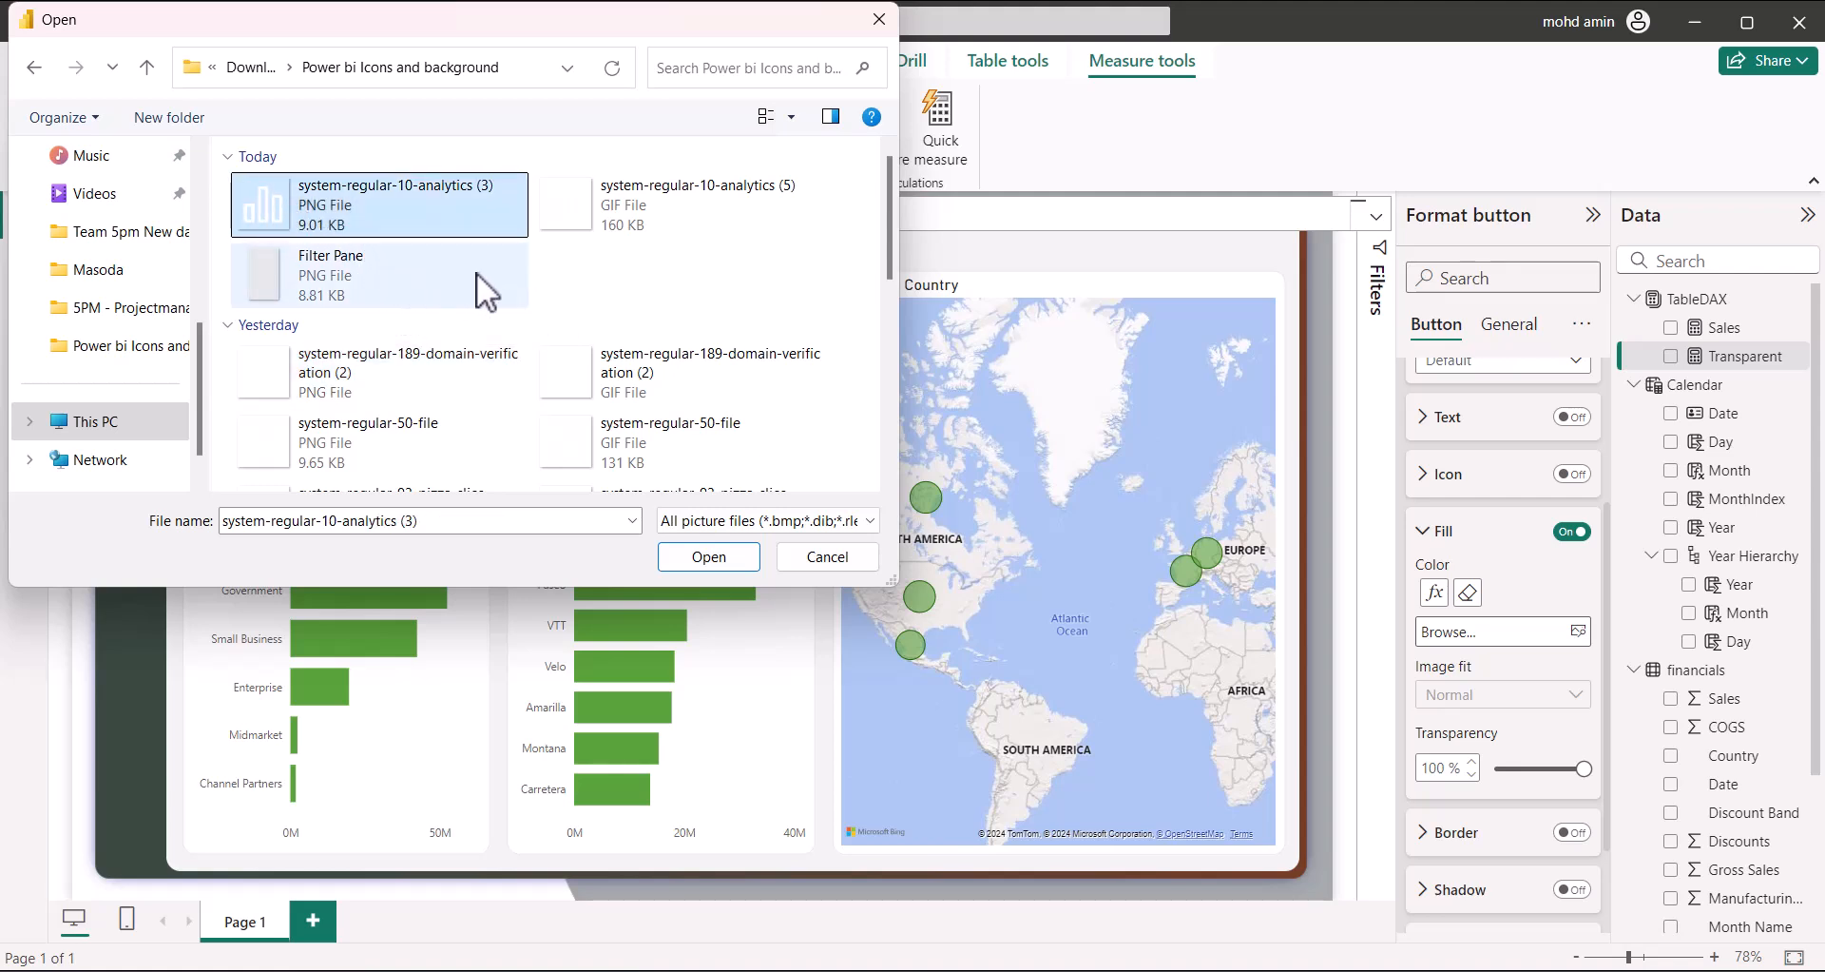
pyautogui.click(671, 215)
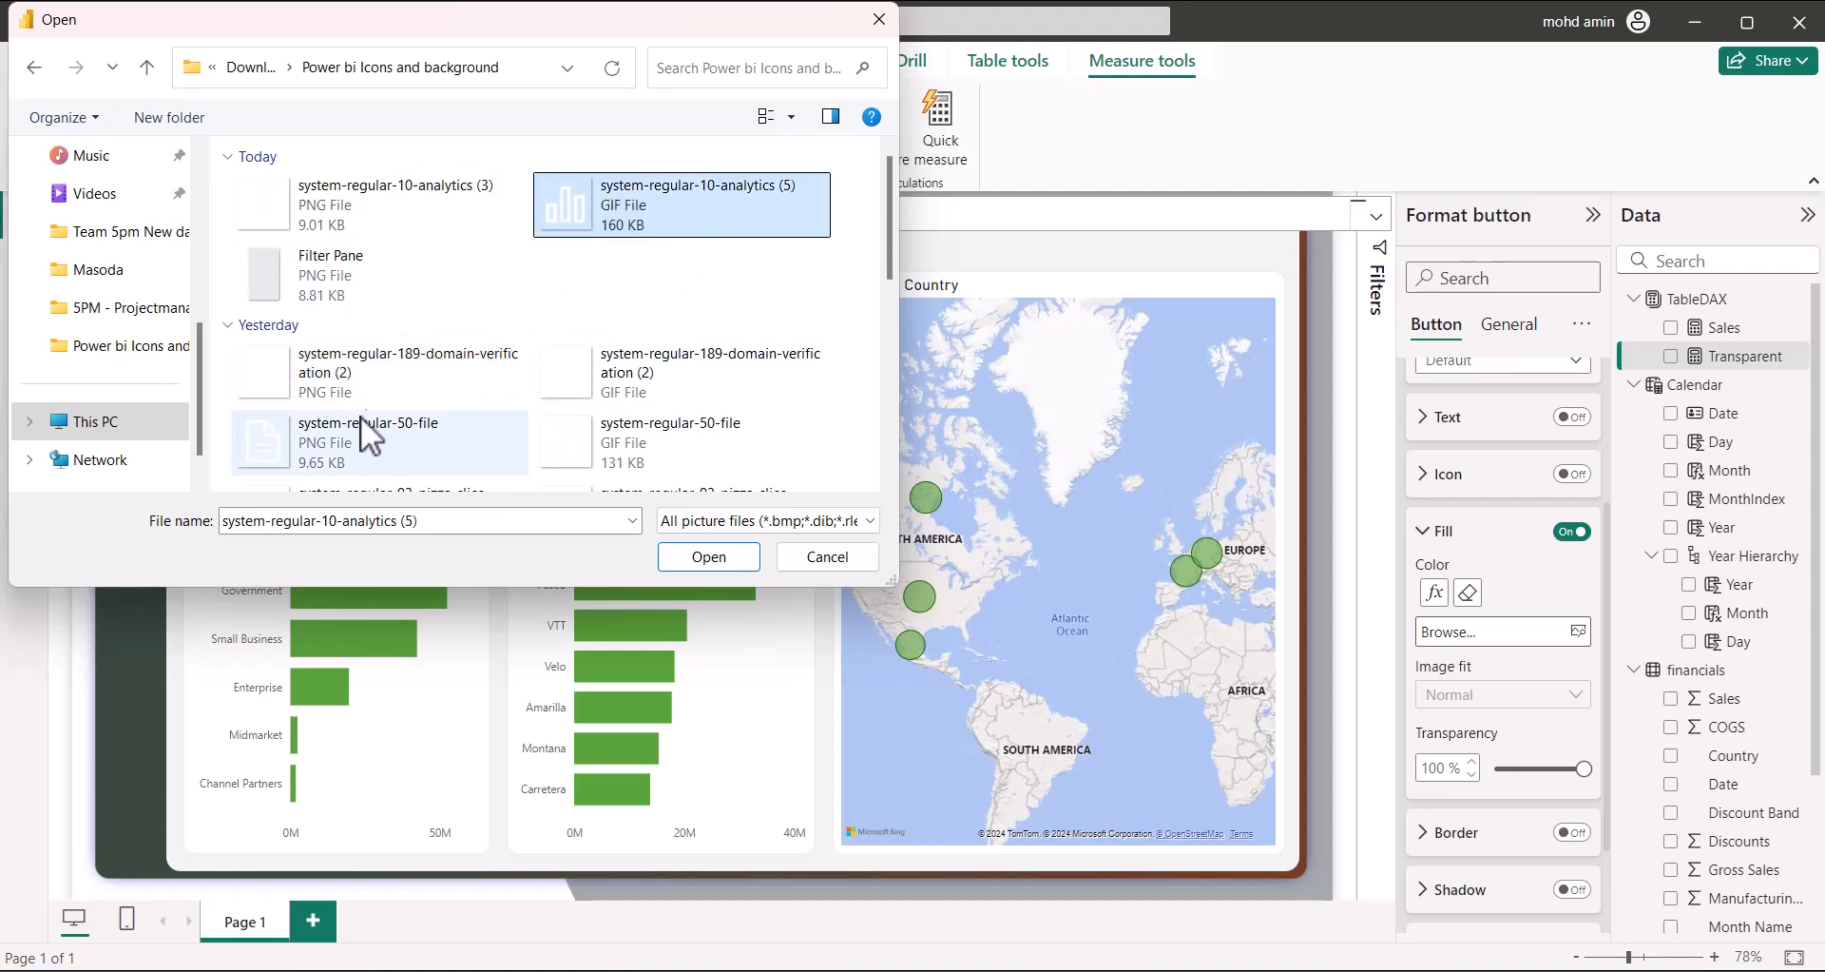
pyautogui.click(356, 381)
pyautogui.scroll(-5, 356, 380)
pyautogui.click(652, 197)
pyautogui.click(646, 243)
pyautogui.click(631, 309)
pyautogui.click(625, 380)
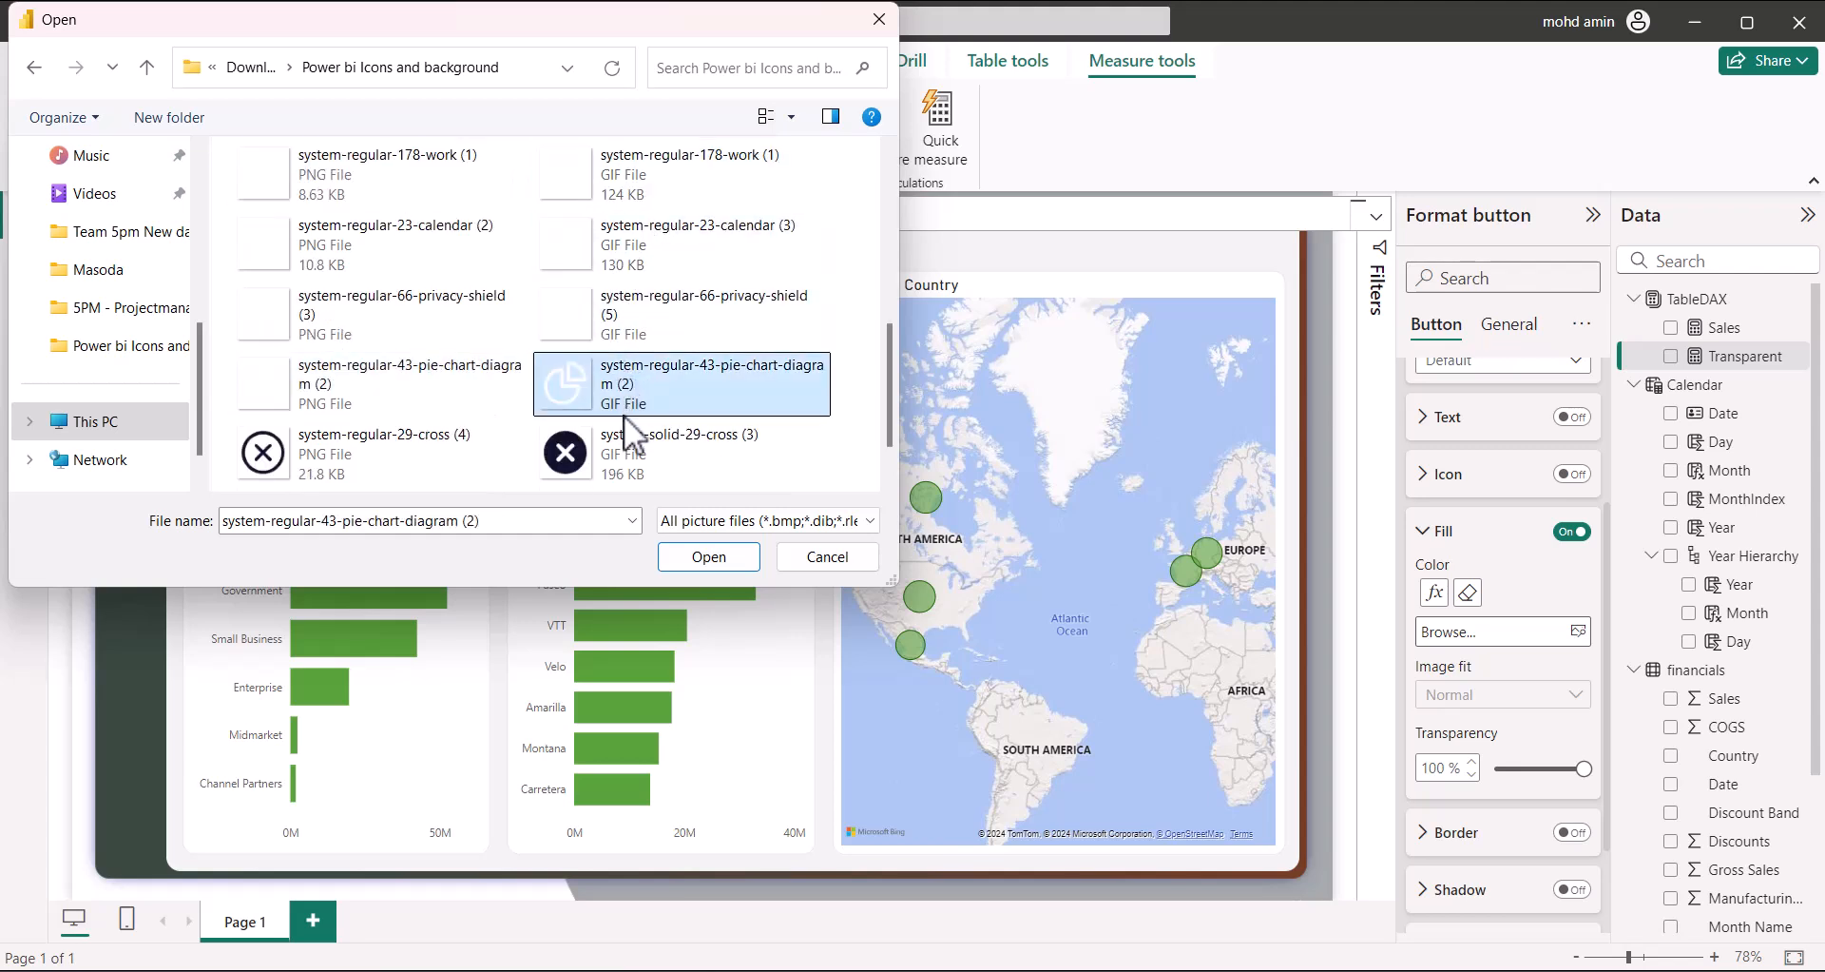
# Preview the folder's PNG icons (calendar, cross, pizza-slice) and select the domain-verification PNG
pyautogui.click(338, 381)
pyautogui.click(328, 316)
pyautogui.click(323, 254)
pyautogui.scroll(-1, 448, 401)
pyautogui.click(373, 447)
pyautogui.click(374, 369)
pyautogui.click(655, 368)
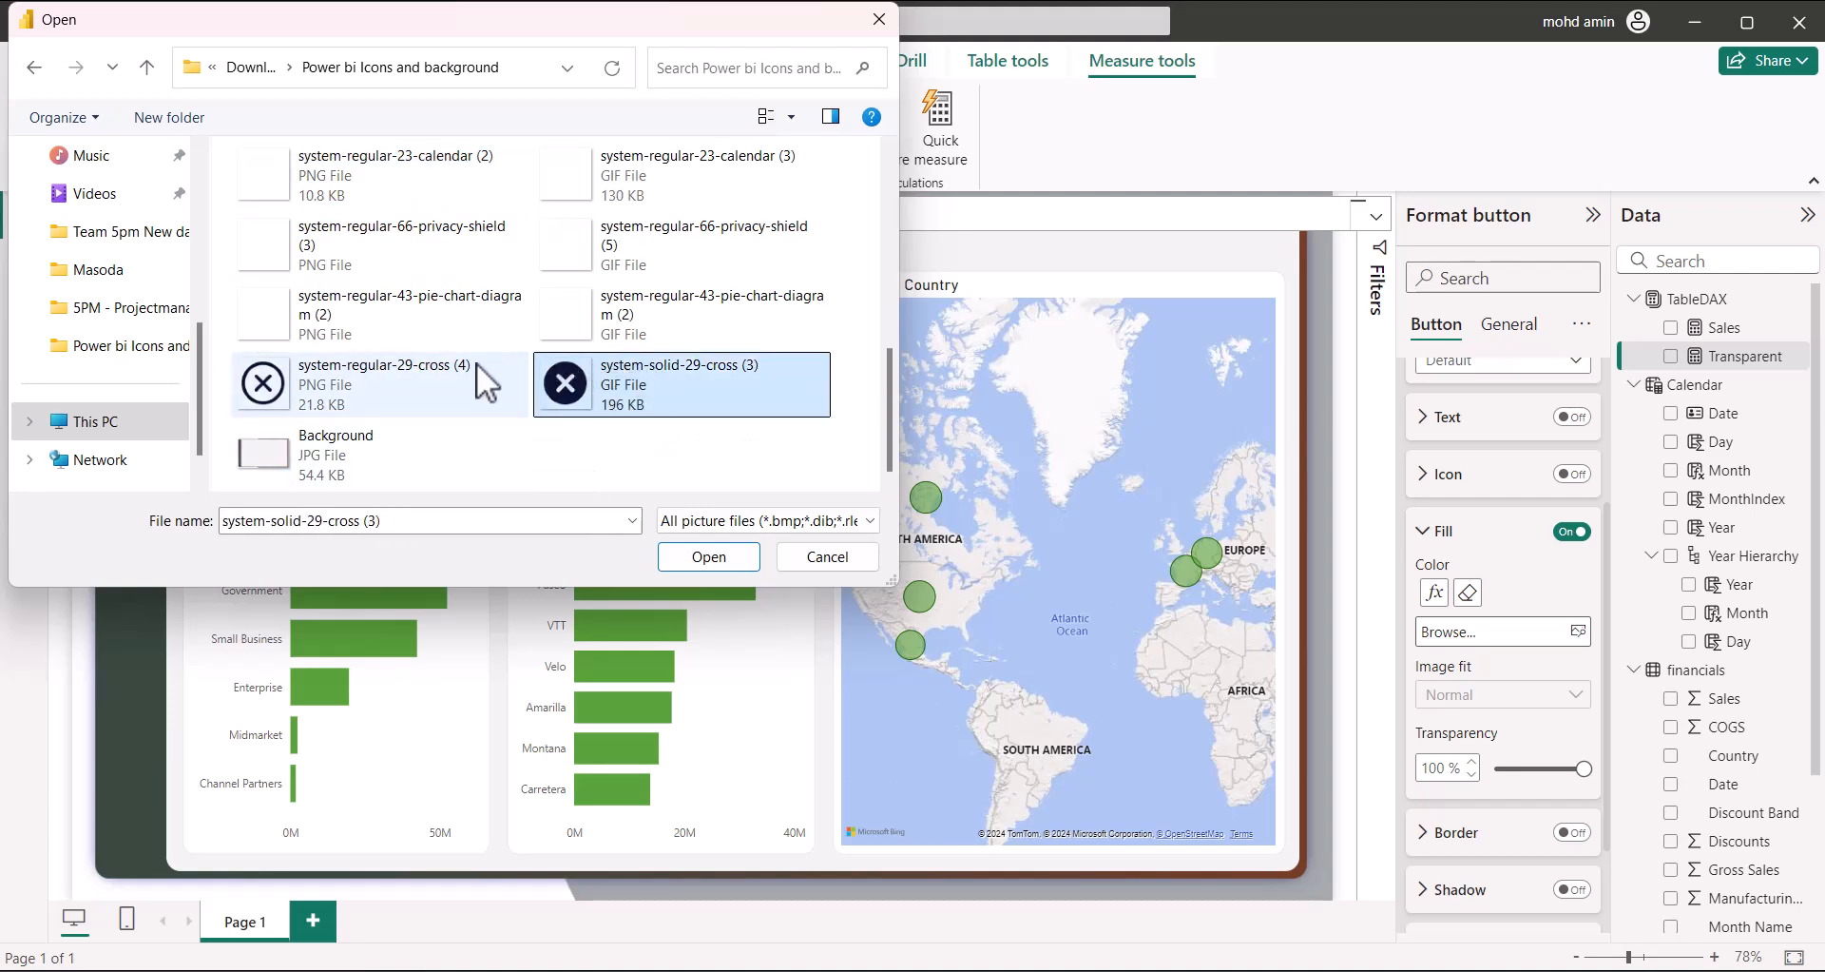
pyautogui.scroll(3, 403, 390)
pyautogui.click(403, 390)
pyautogui.click(389, 329)
pyautogui.click(354, 248)
pyautogui.scroll(4, 342, 266)
pyautogui.click(313, 377)
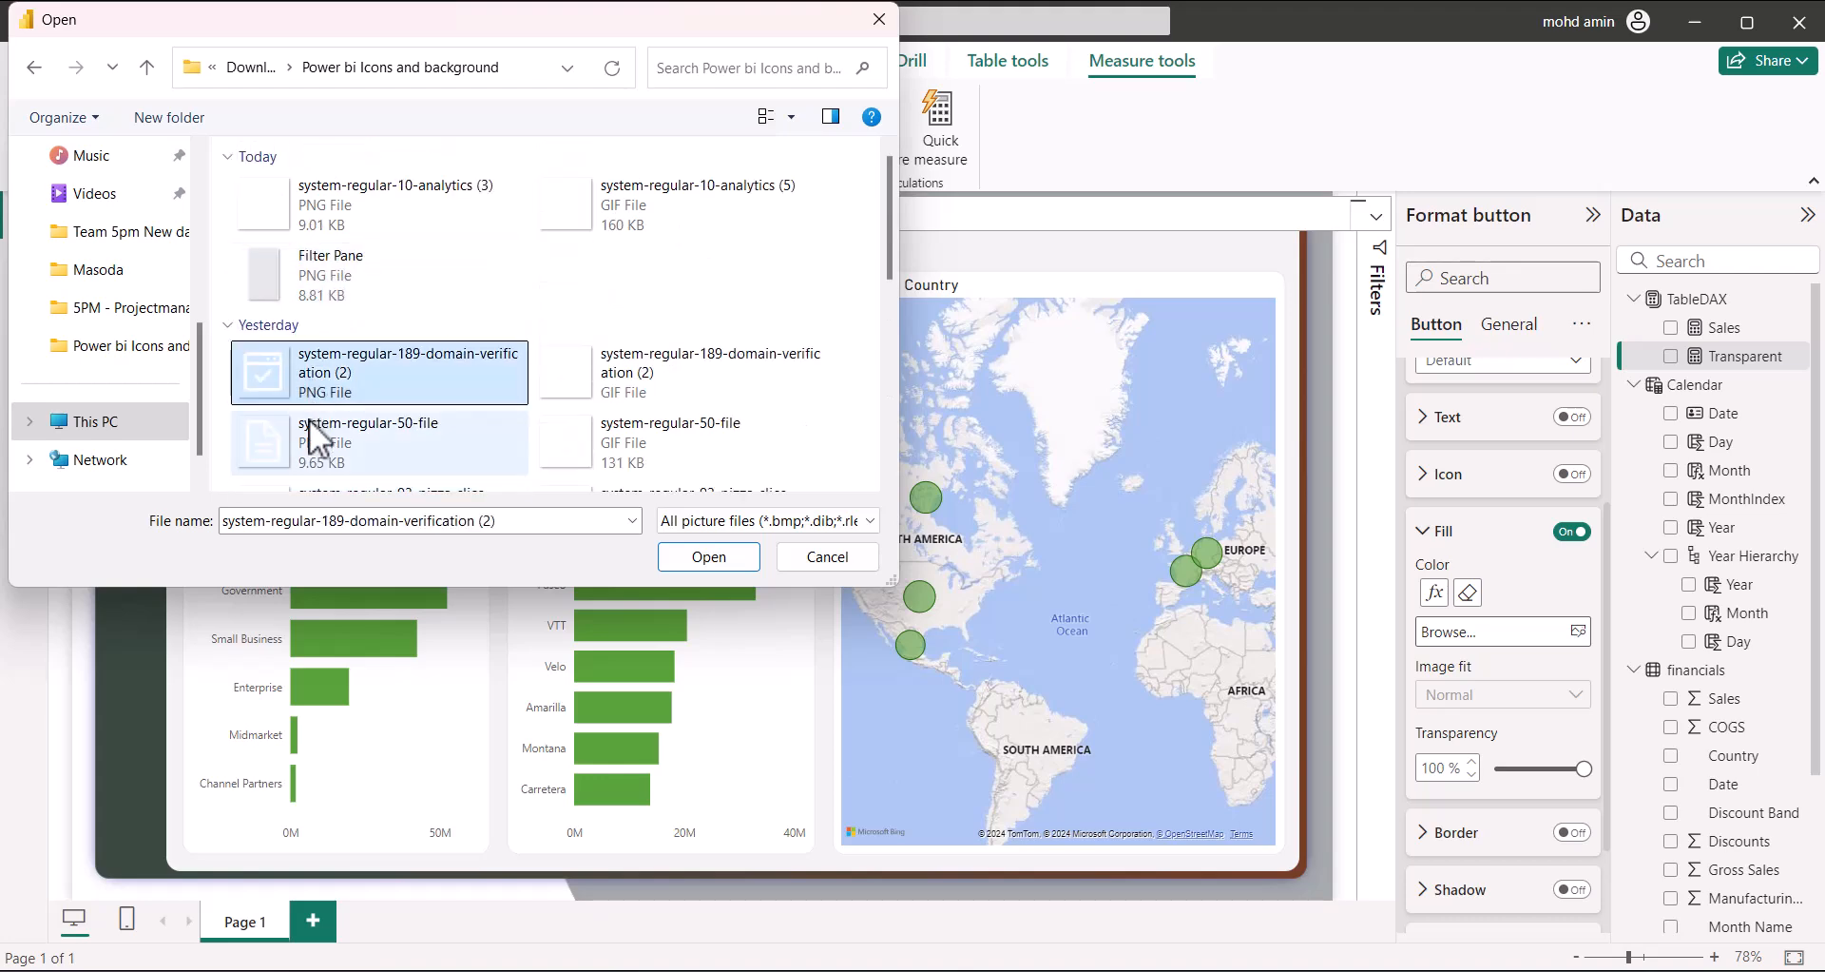
# In Downloads, rename the filter PNG from 'system-regular-110-filter (7)' to 'system-regular-110-filter_'
pyautogui.click(168, 76)
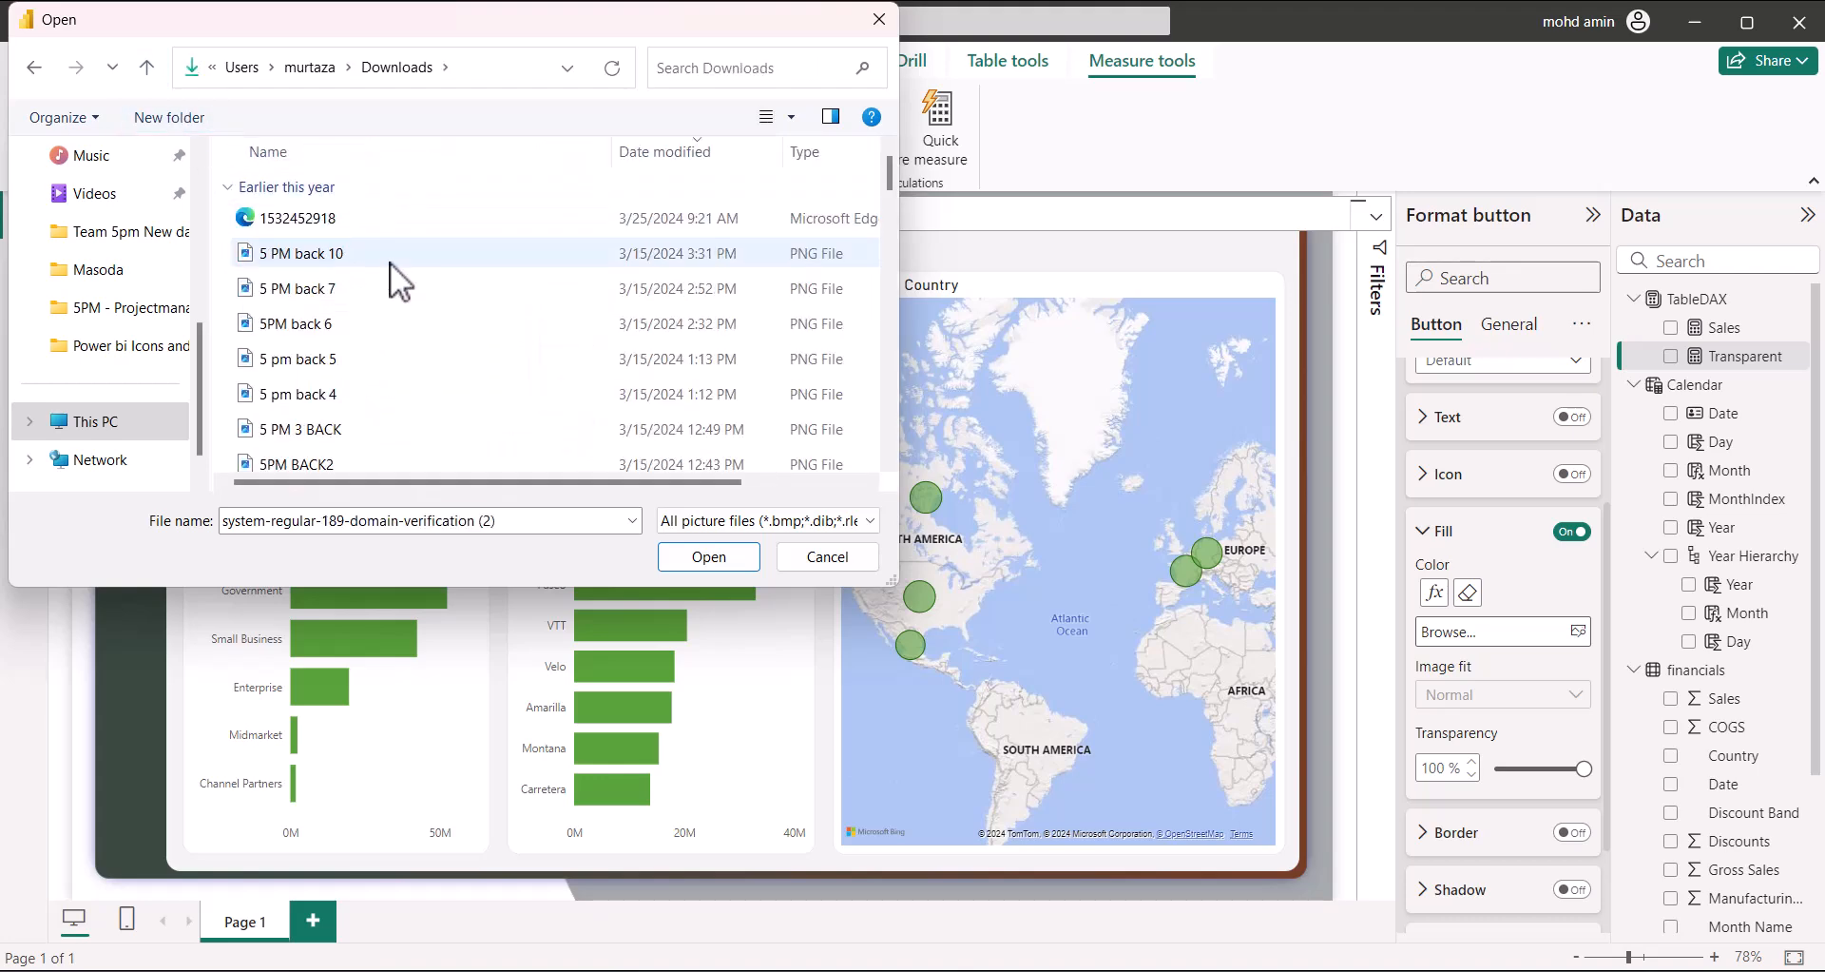
pyautogui.scroll(2, 383, 314)
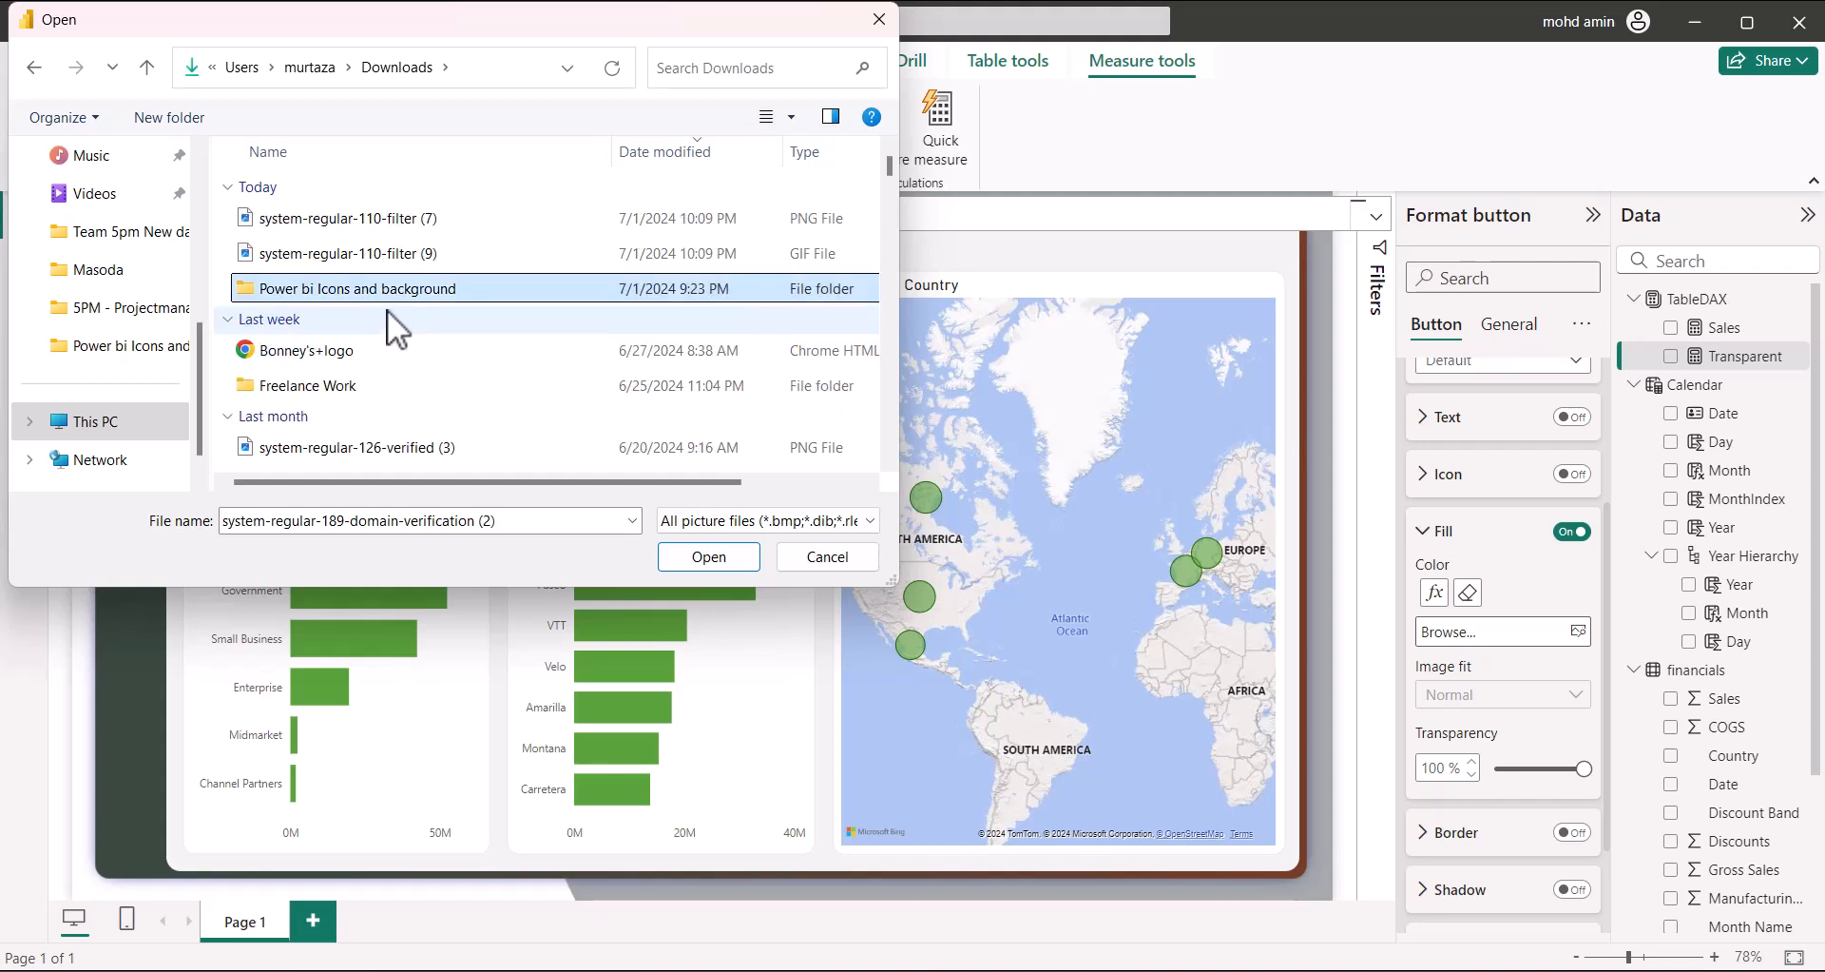
pyautogui.click(410, 285)
pyautogui.click(432, 218)
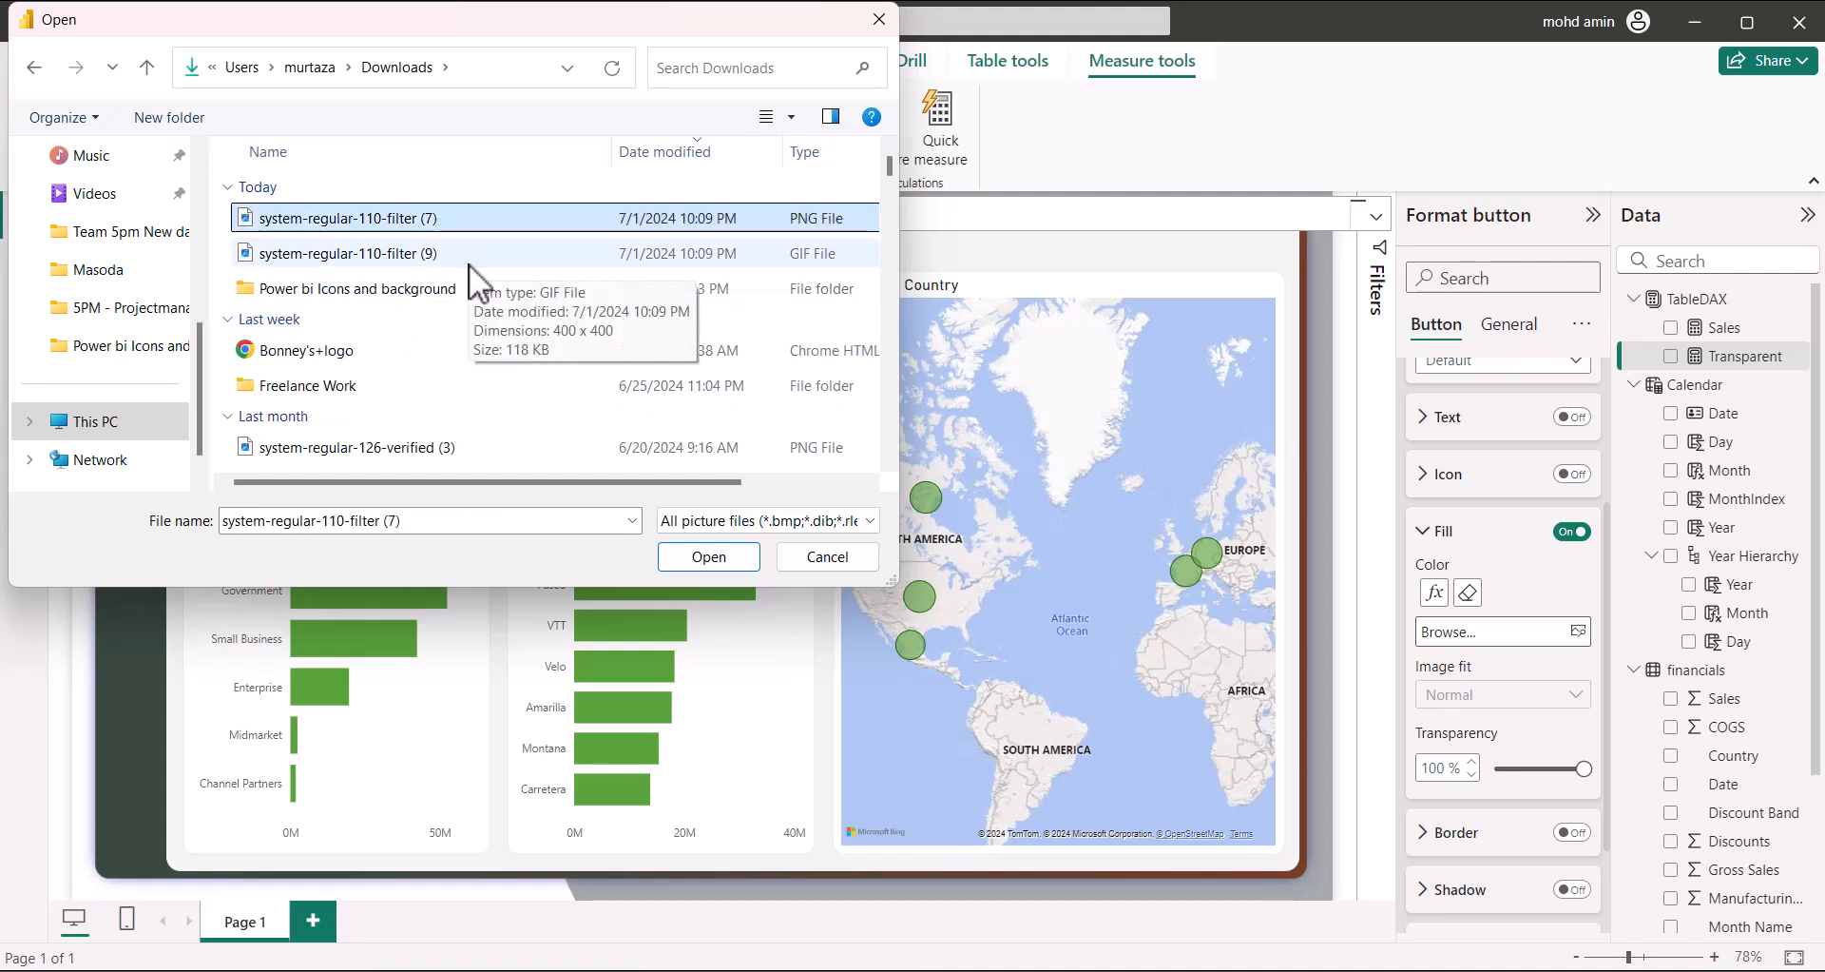
pyautogui.press('XF86AudioLowerVolume')
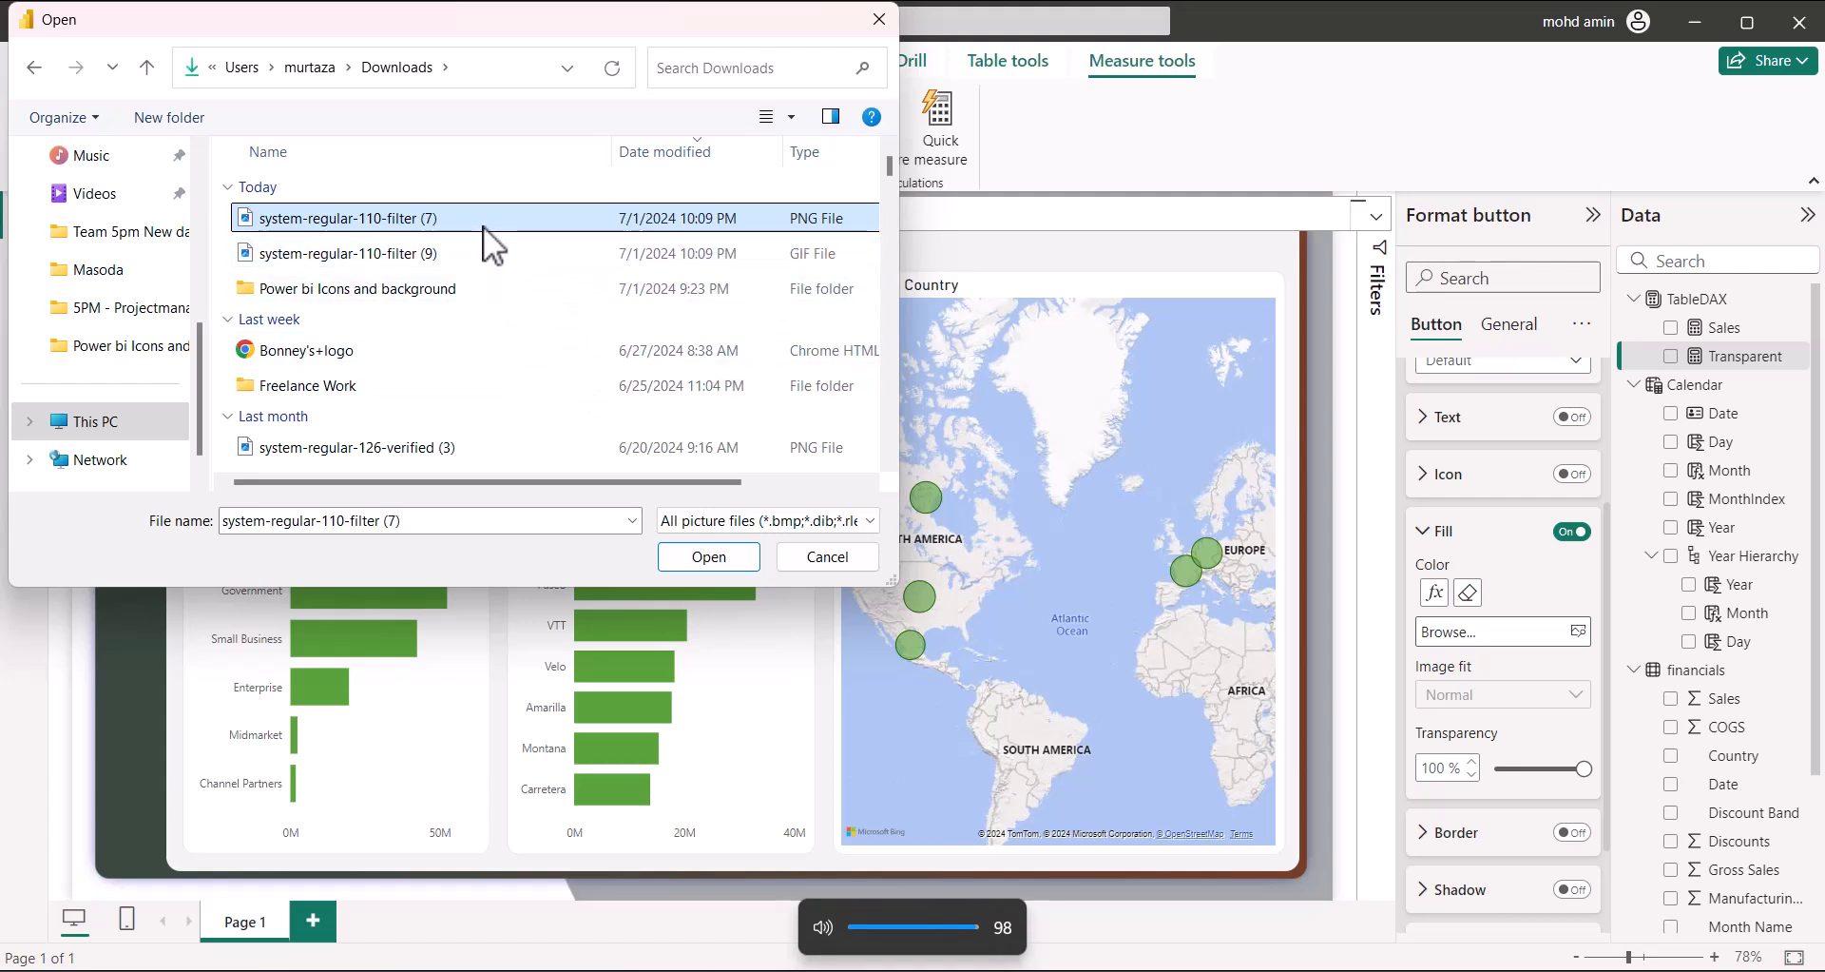
pyautogui.press('F2')
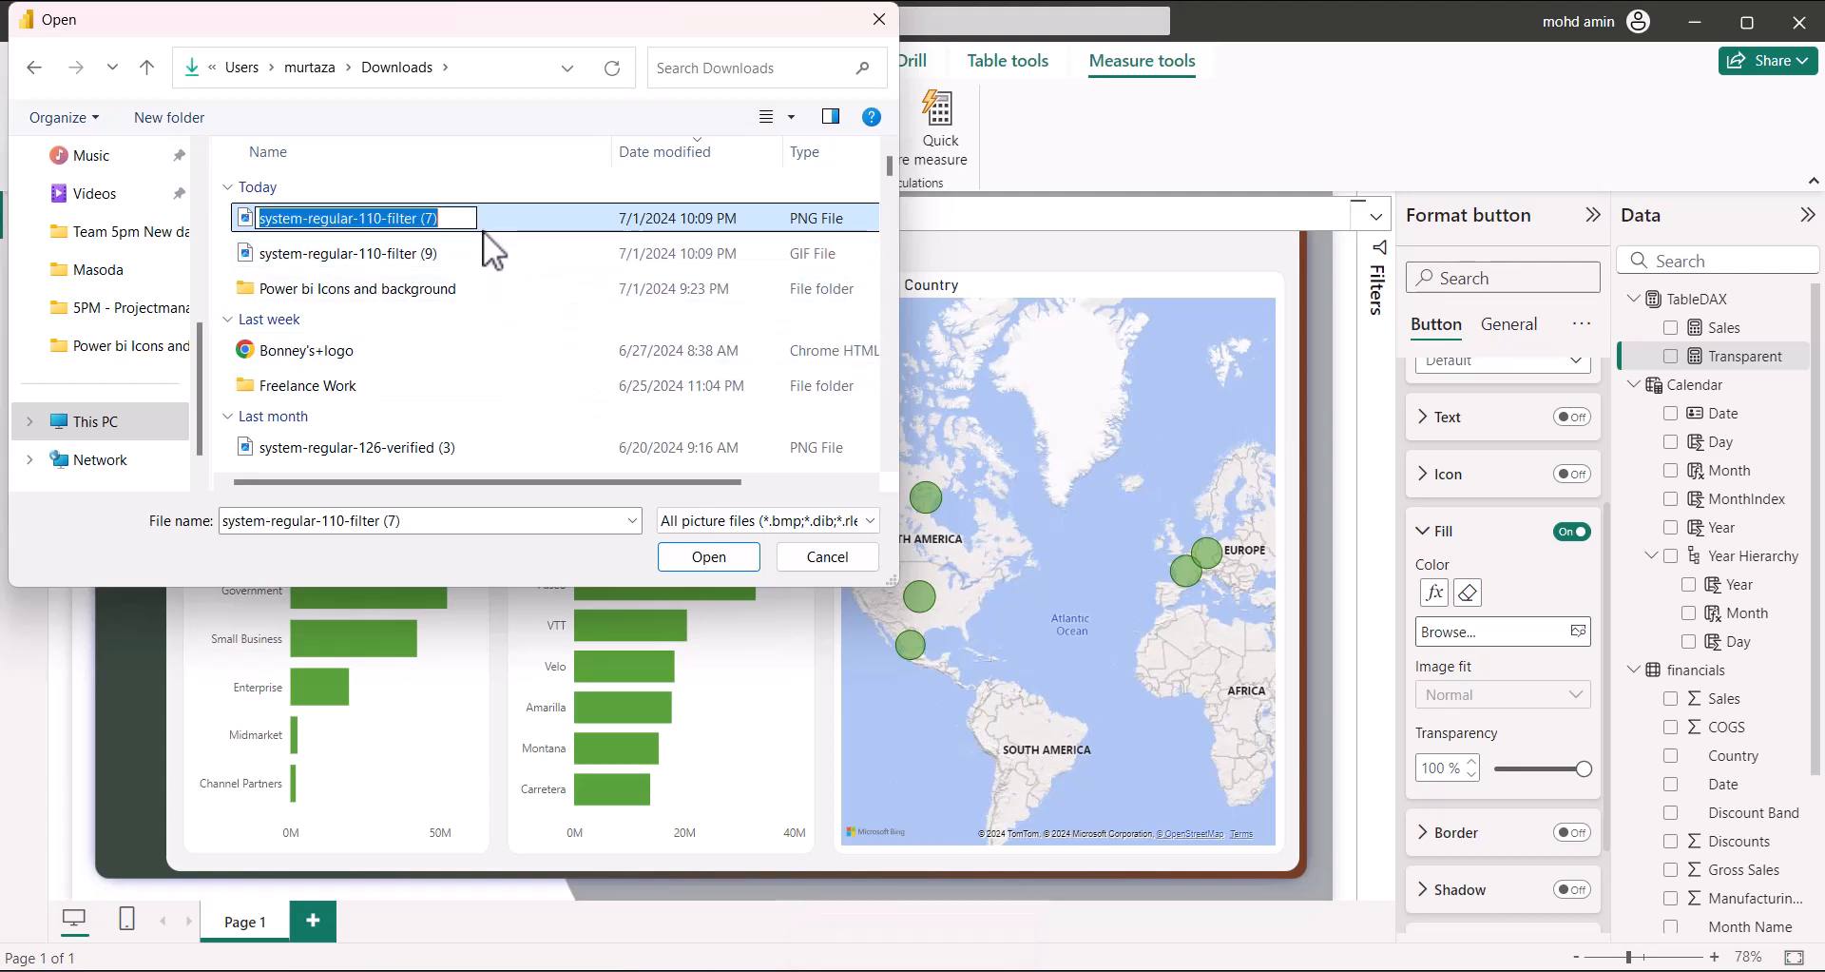
pyautogui.click(465, 222)
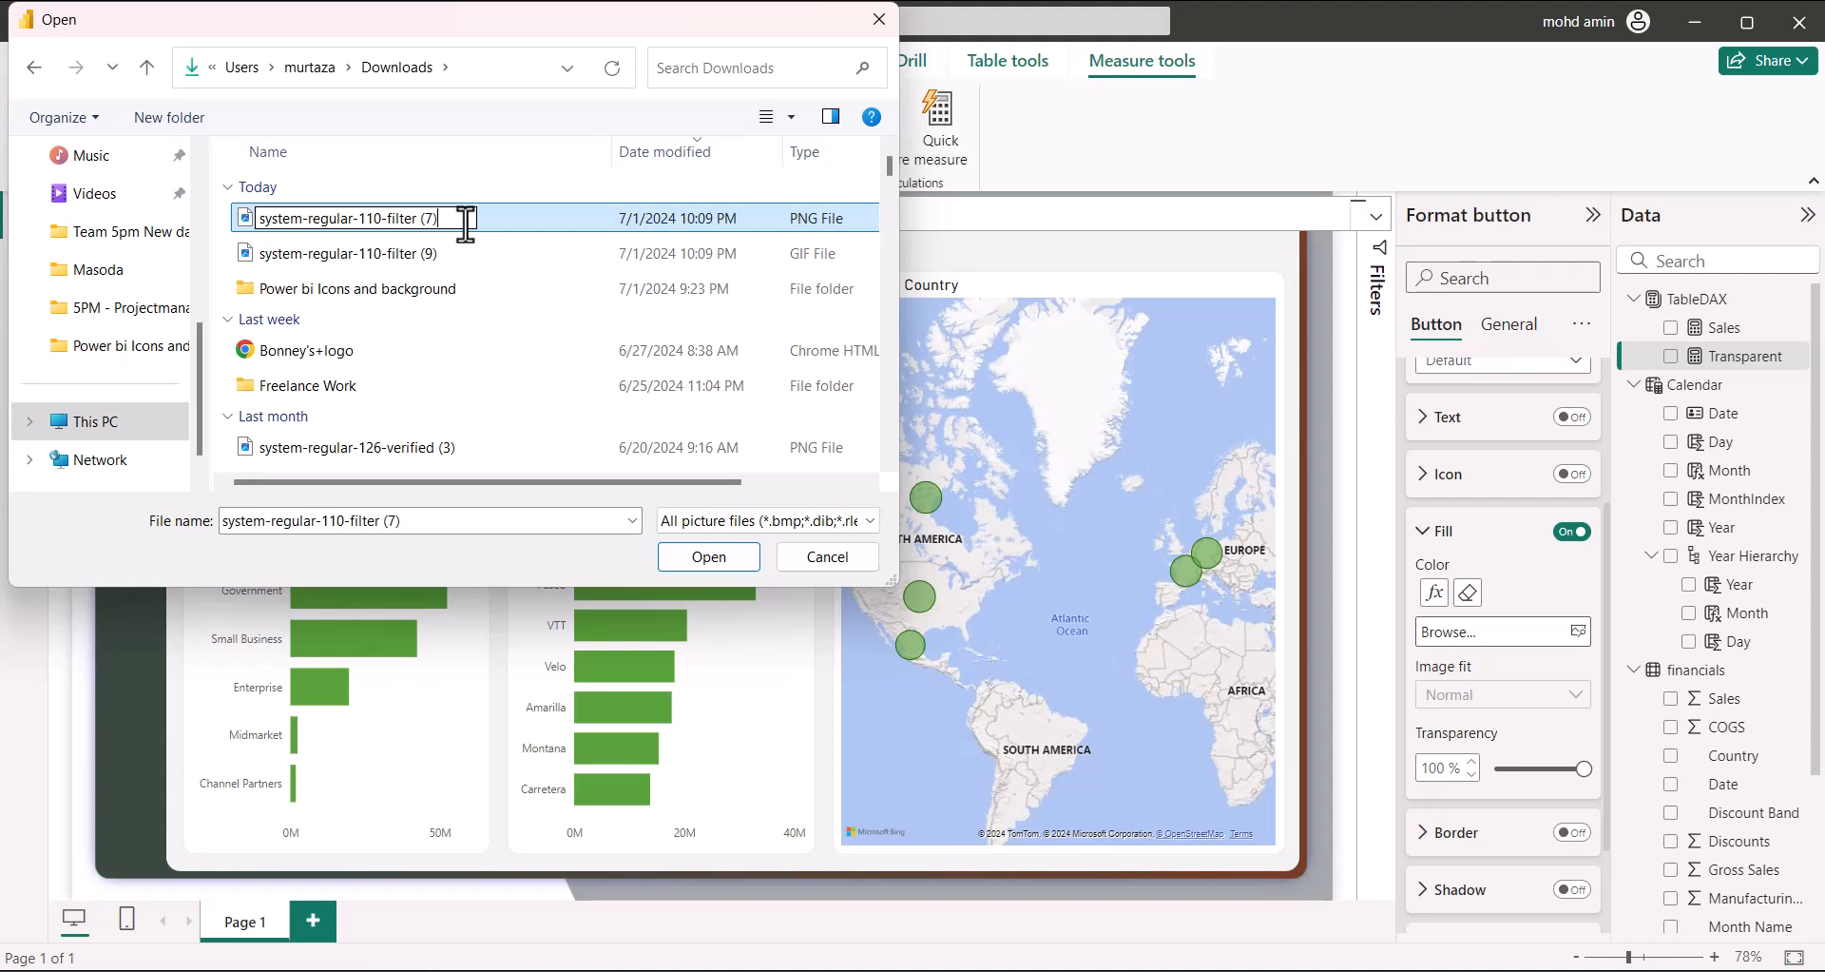
pyautogui.press('BackSpace')
pyautogui.press('BackSpace')
pyautogui.press('BackSpace')
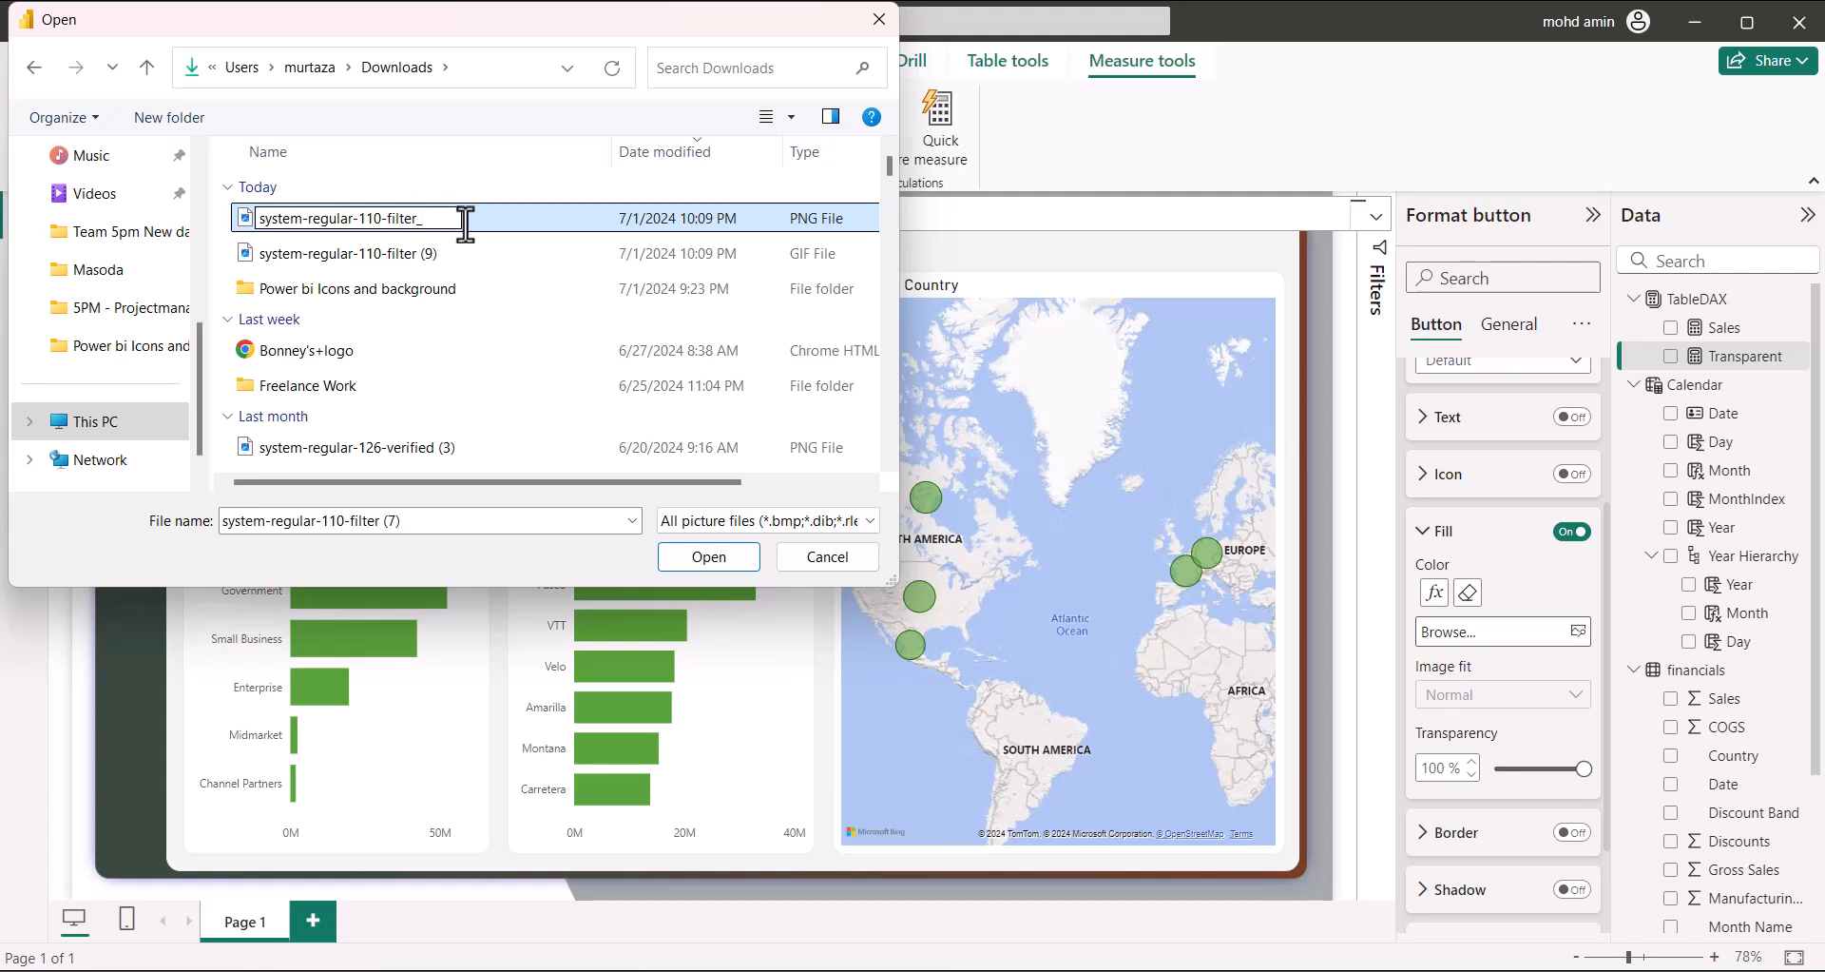
pyautogui.write('_')
pyautogui.press('Return')
# Rename the system-regular-110-filter (9) GIF file
pyautogui.click(425, 253)
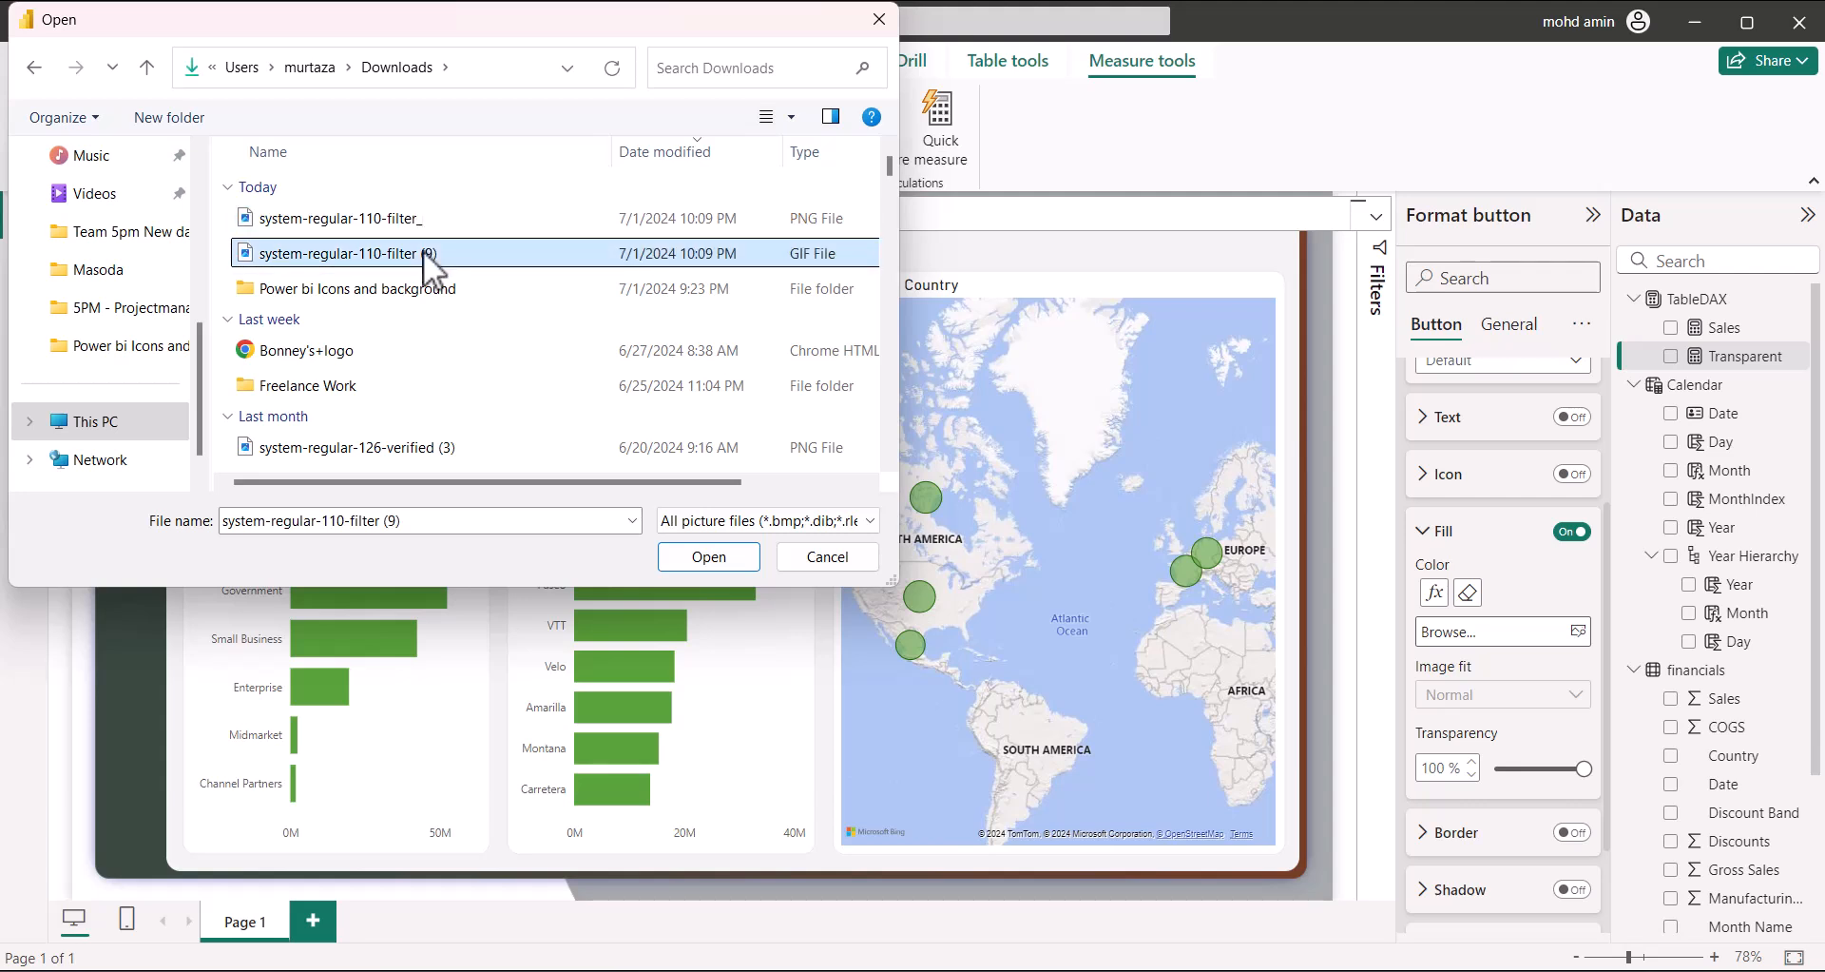
pyautogui.press('XF86AudioLowerVolume')
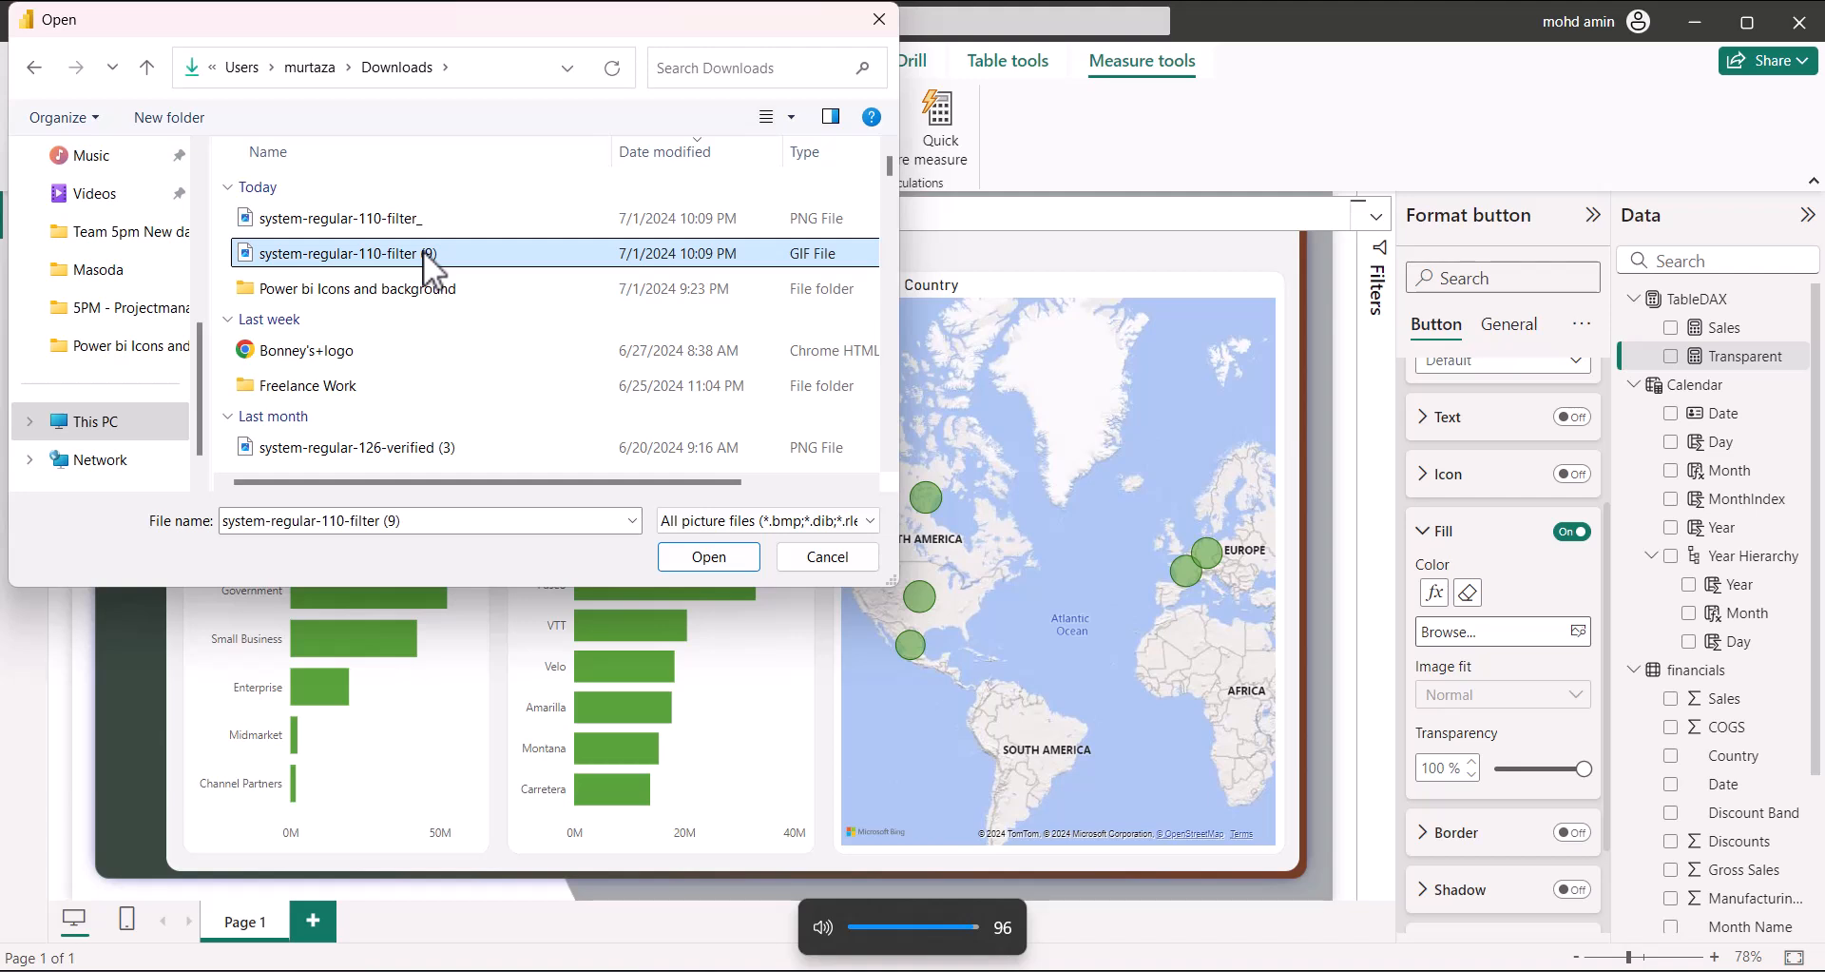
pyautogui.click(424, 253)
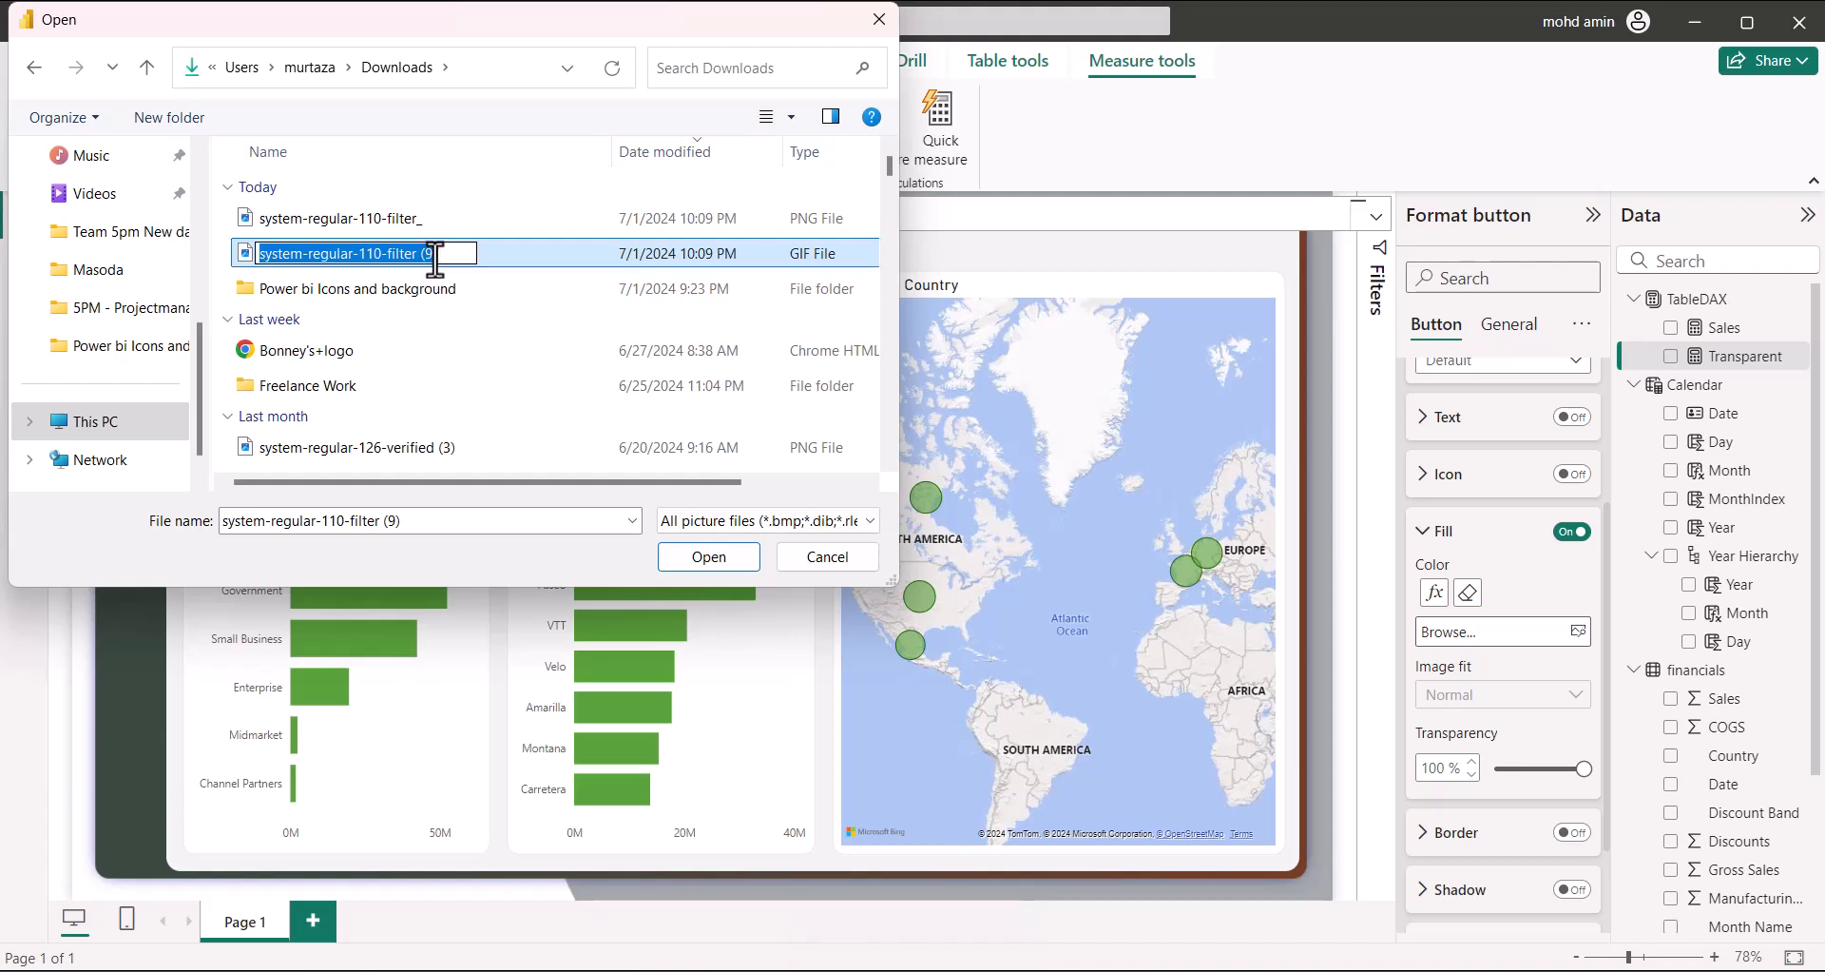
pyautogui.click(436, 255)
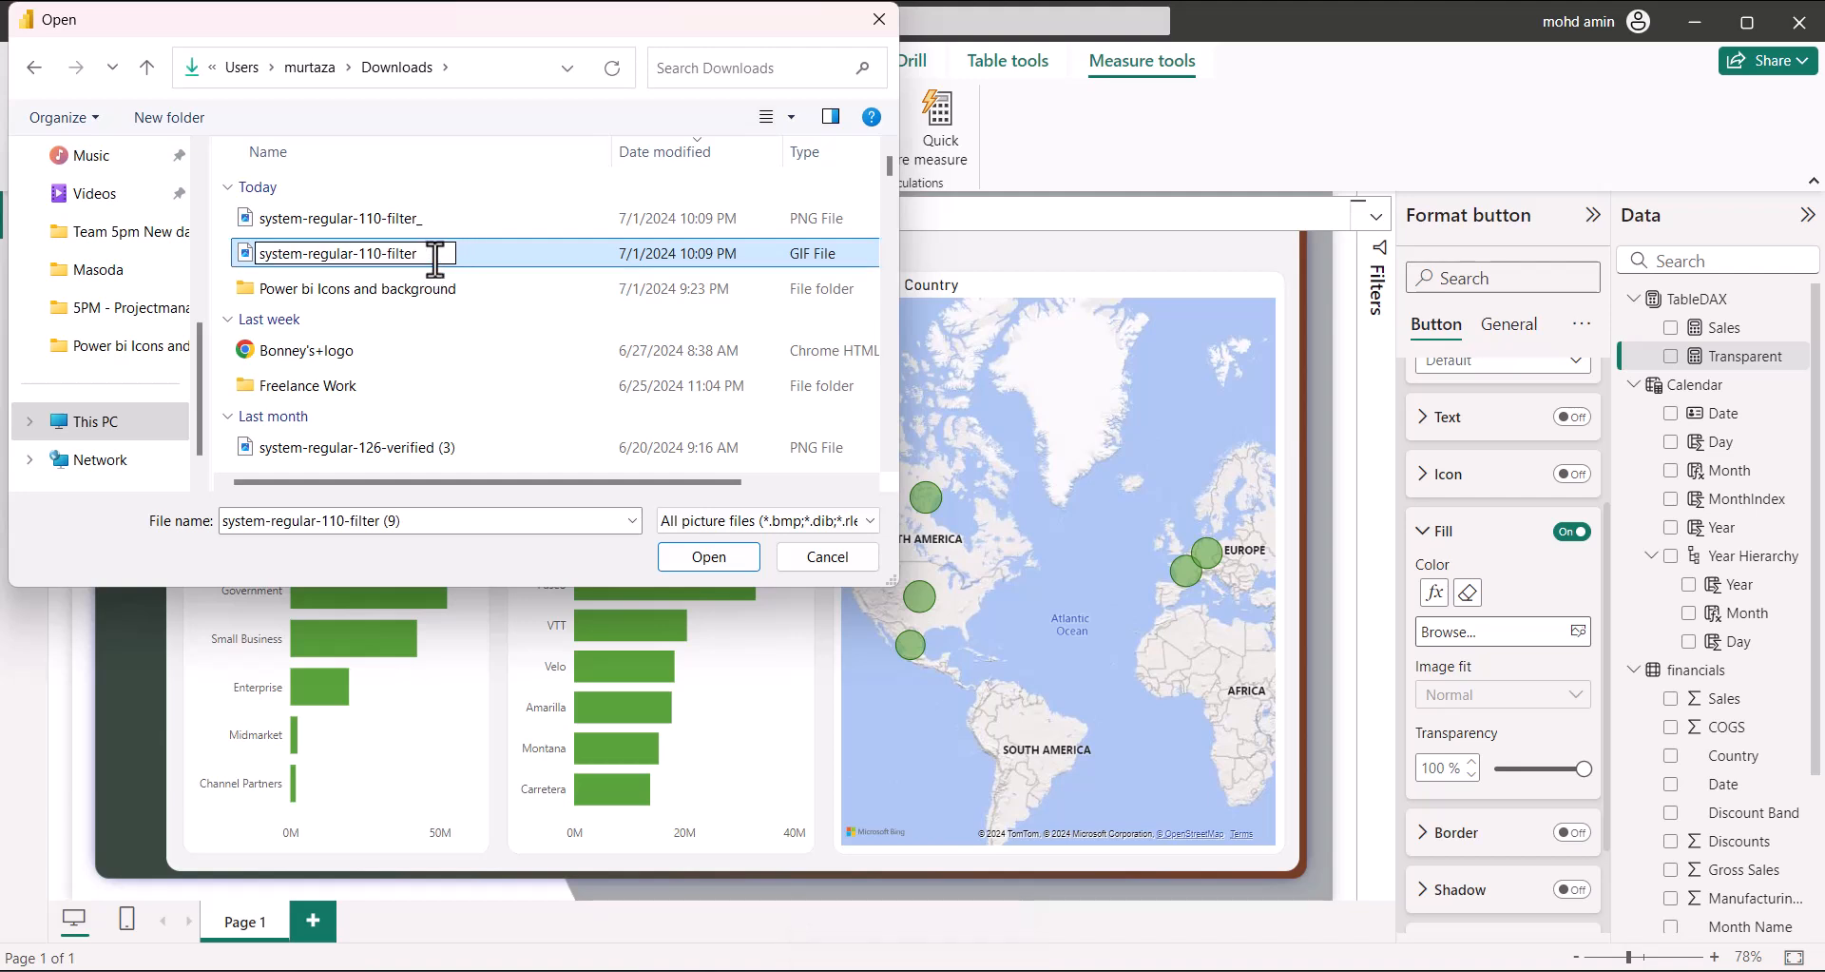
pyautogui.press('Return')
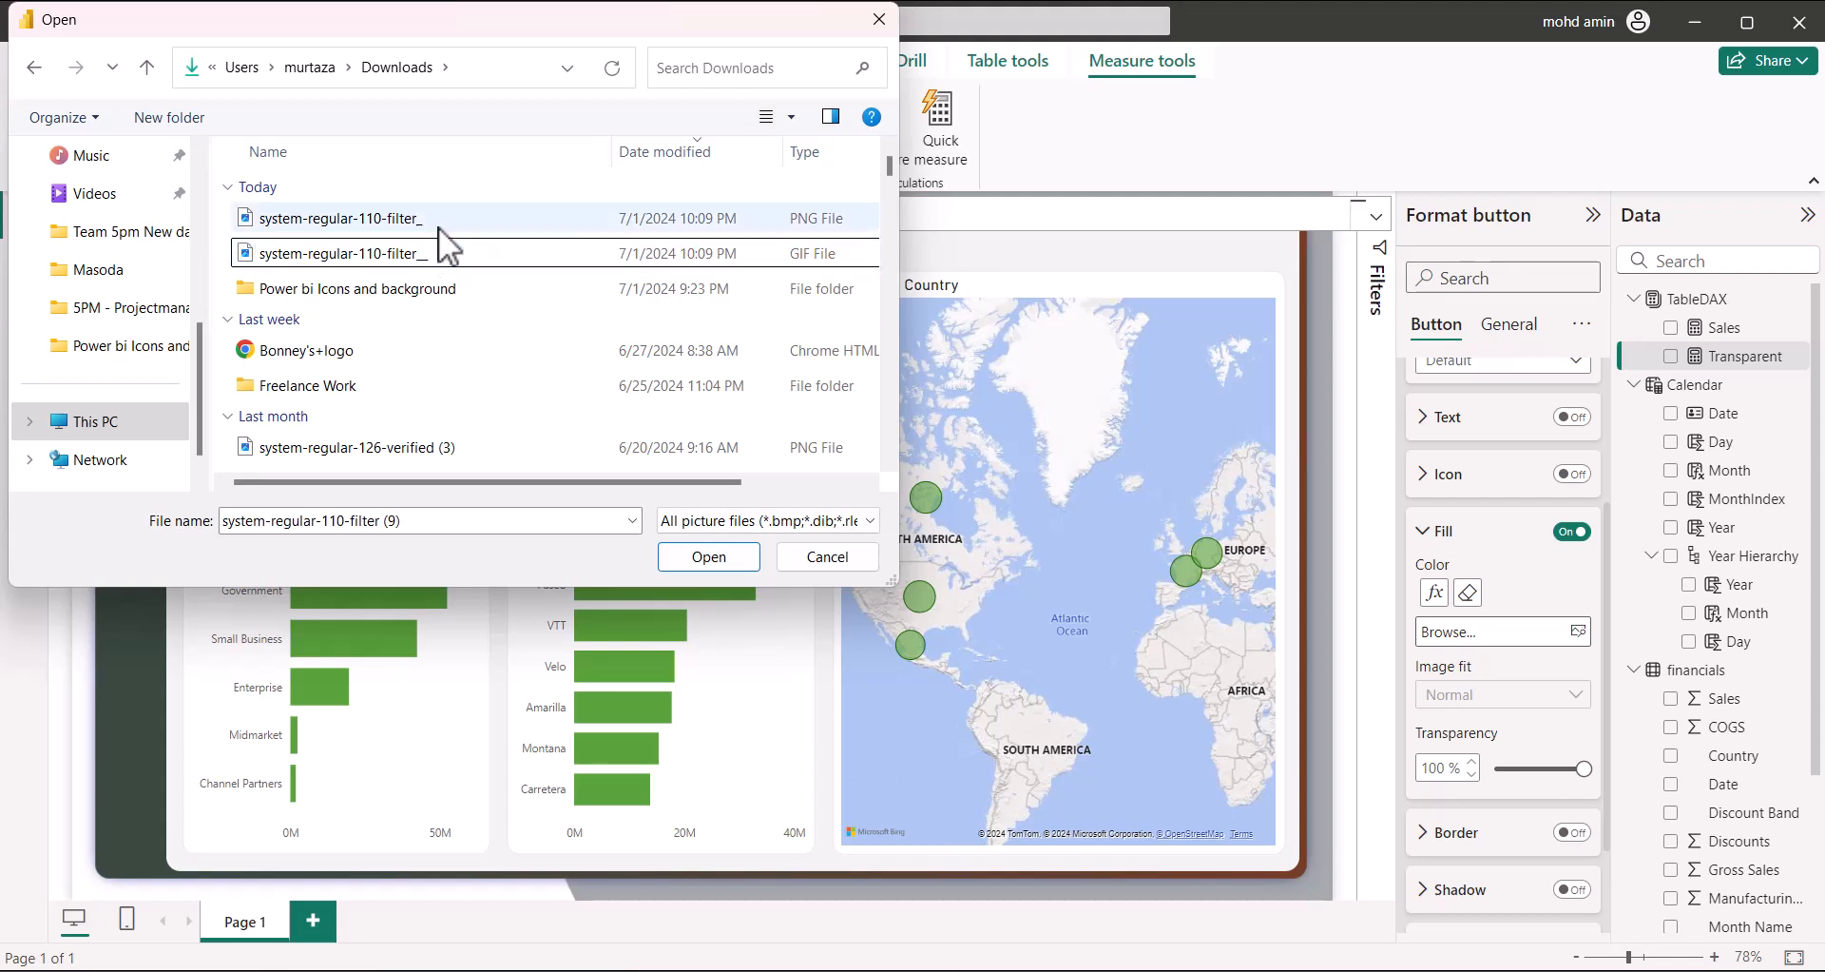
# Drag the renamed filter PNG and GIF into Power bi Icons and background and open it
pyautogui.click(441, 226)
pyautogui.click(437, 252)
pyautogui.click(447, 226)
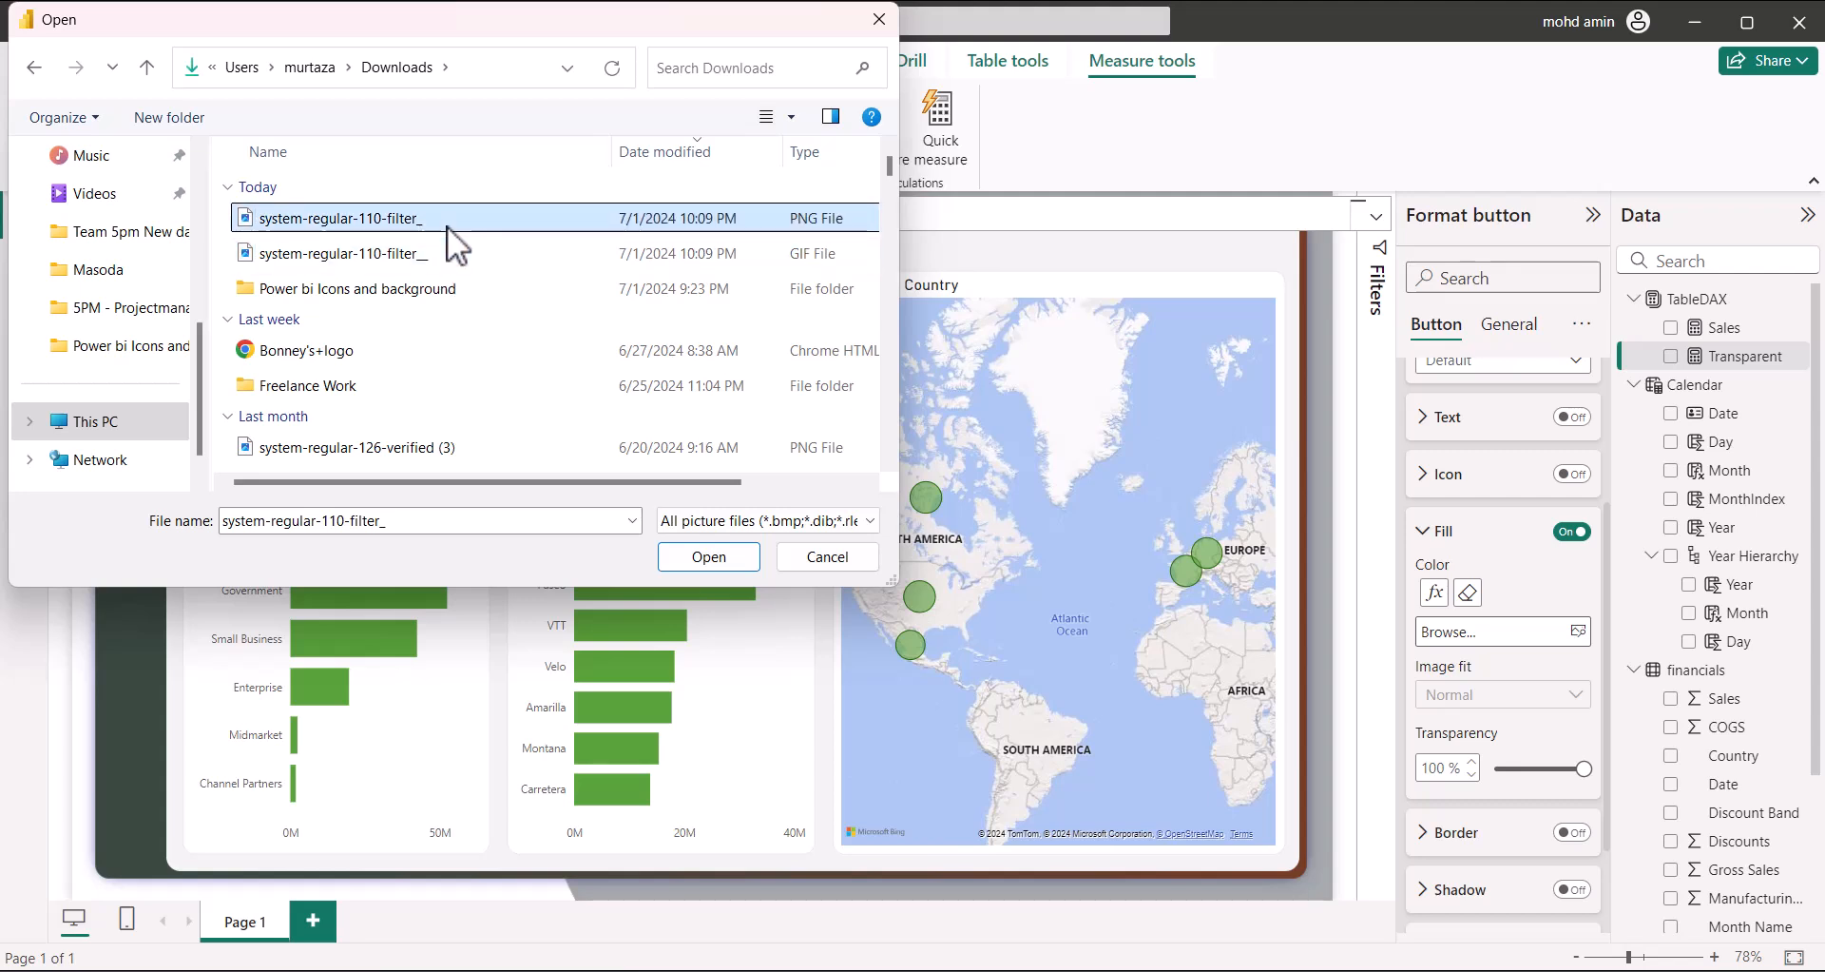
pyautogui.moveTo(418, 216); pyautogui.dragTo(424, 293)
pyautogui.moveTo(426, 219); pyautogui.dragTo(432, 254)
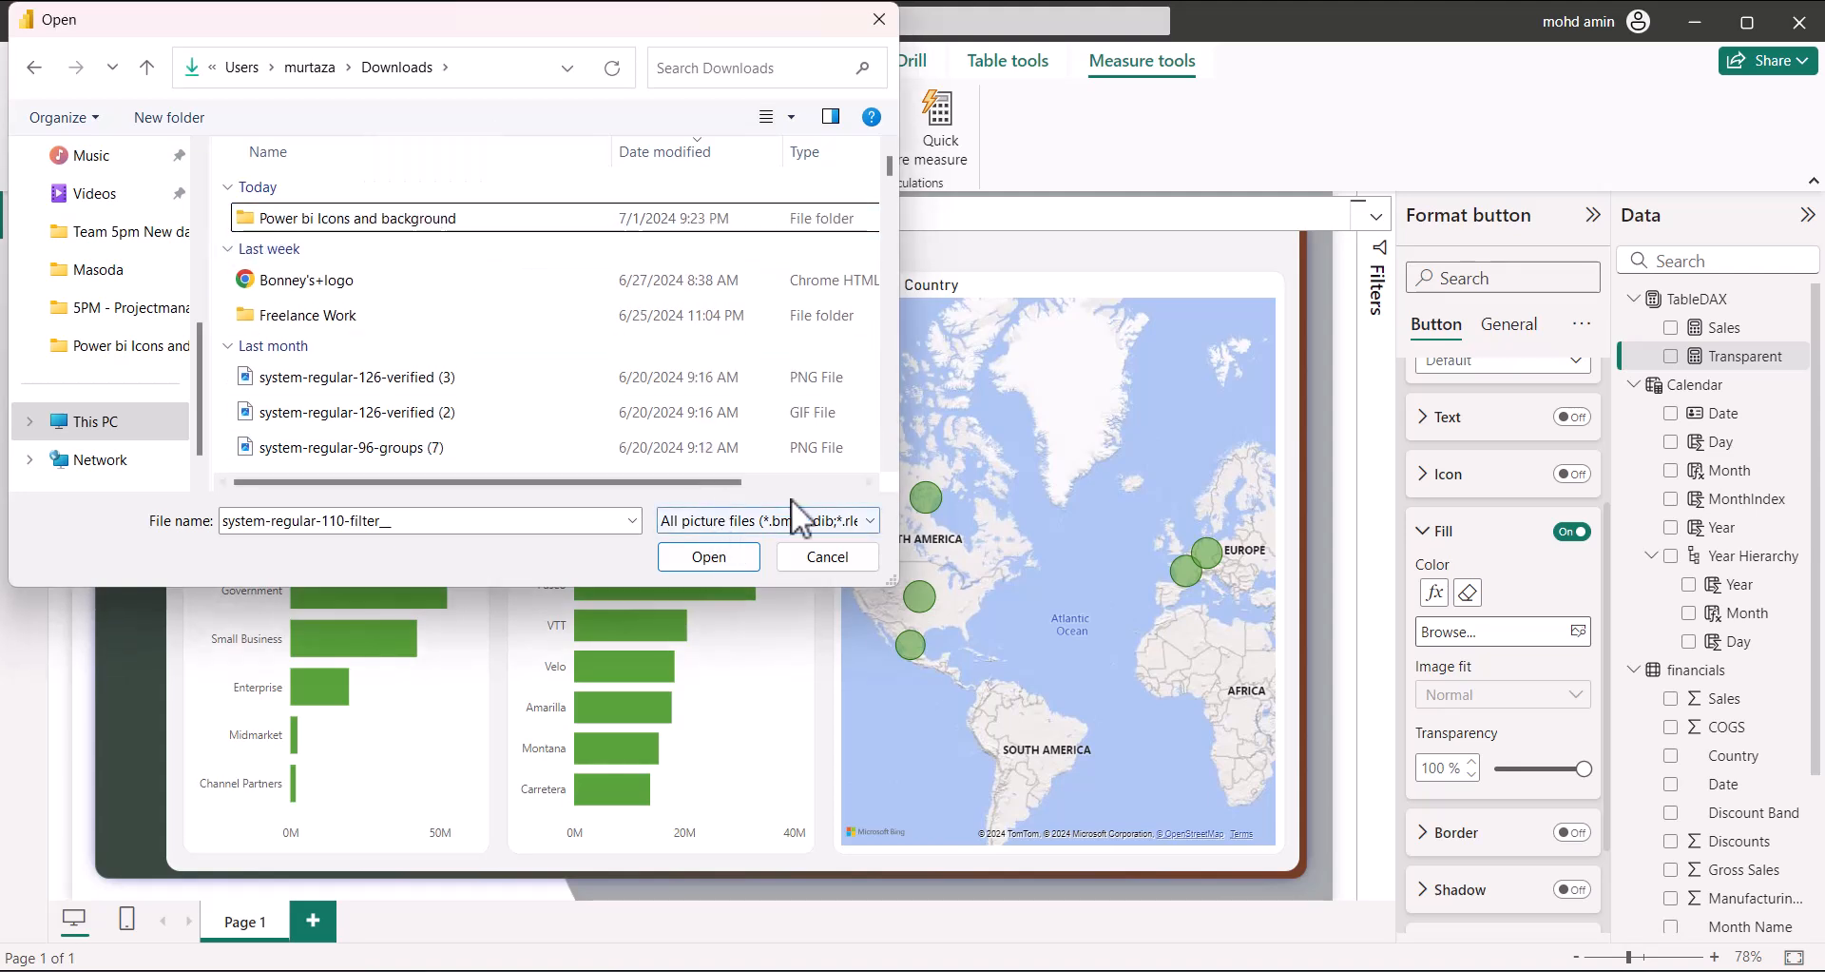
pyautogui.doubleClick(484, 216)
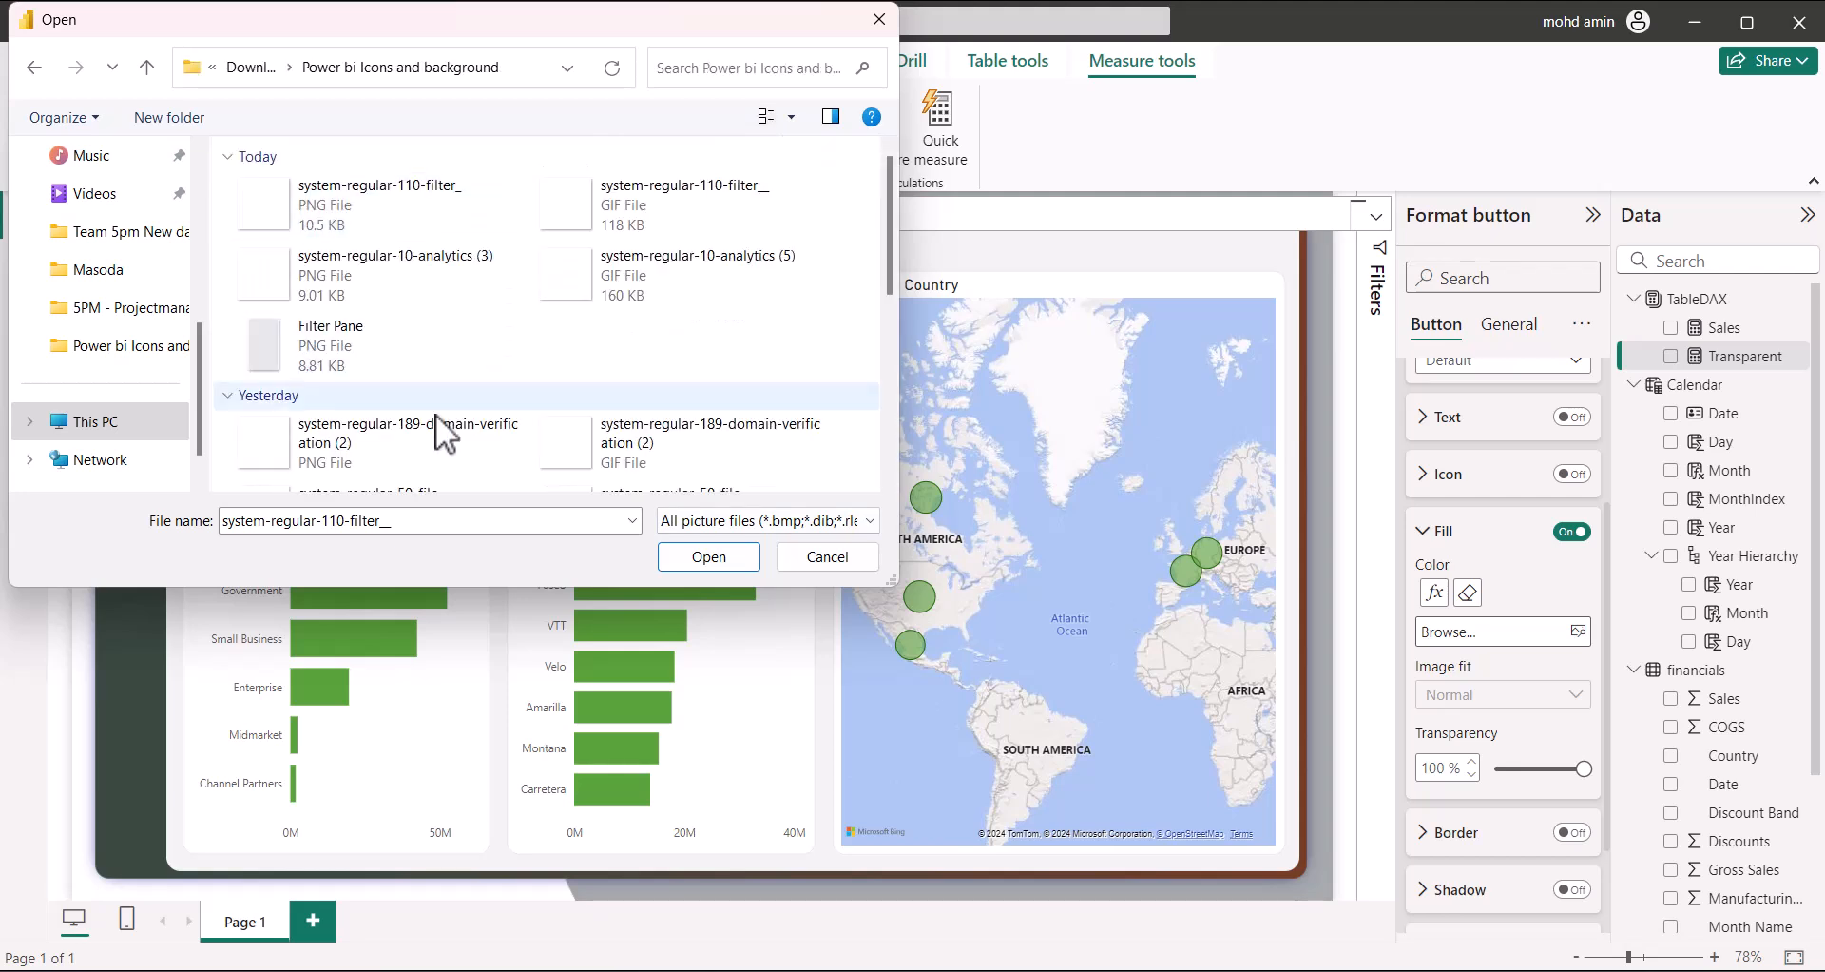
# Load system-regular-110-filter_ PNG as the button fill, with Image fit Fit and 0% transparency
pyautogui.click(380, 226)
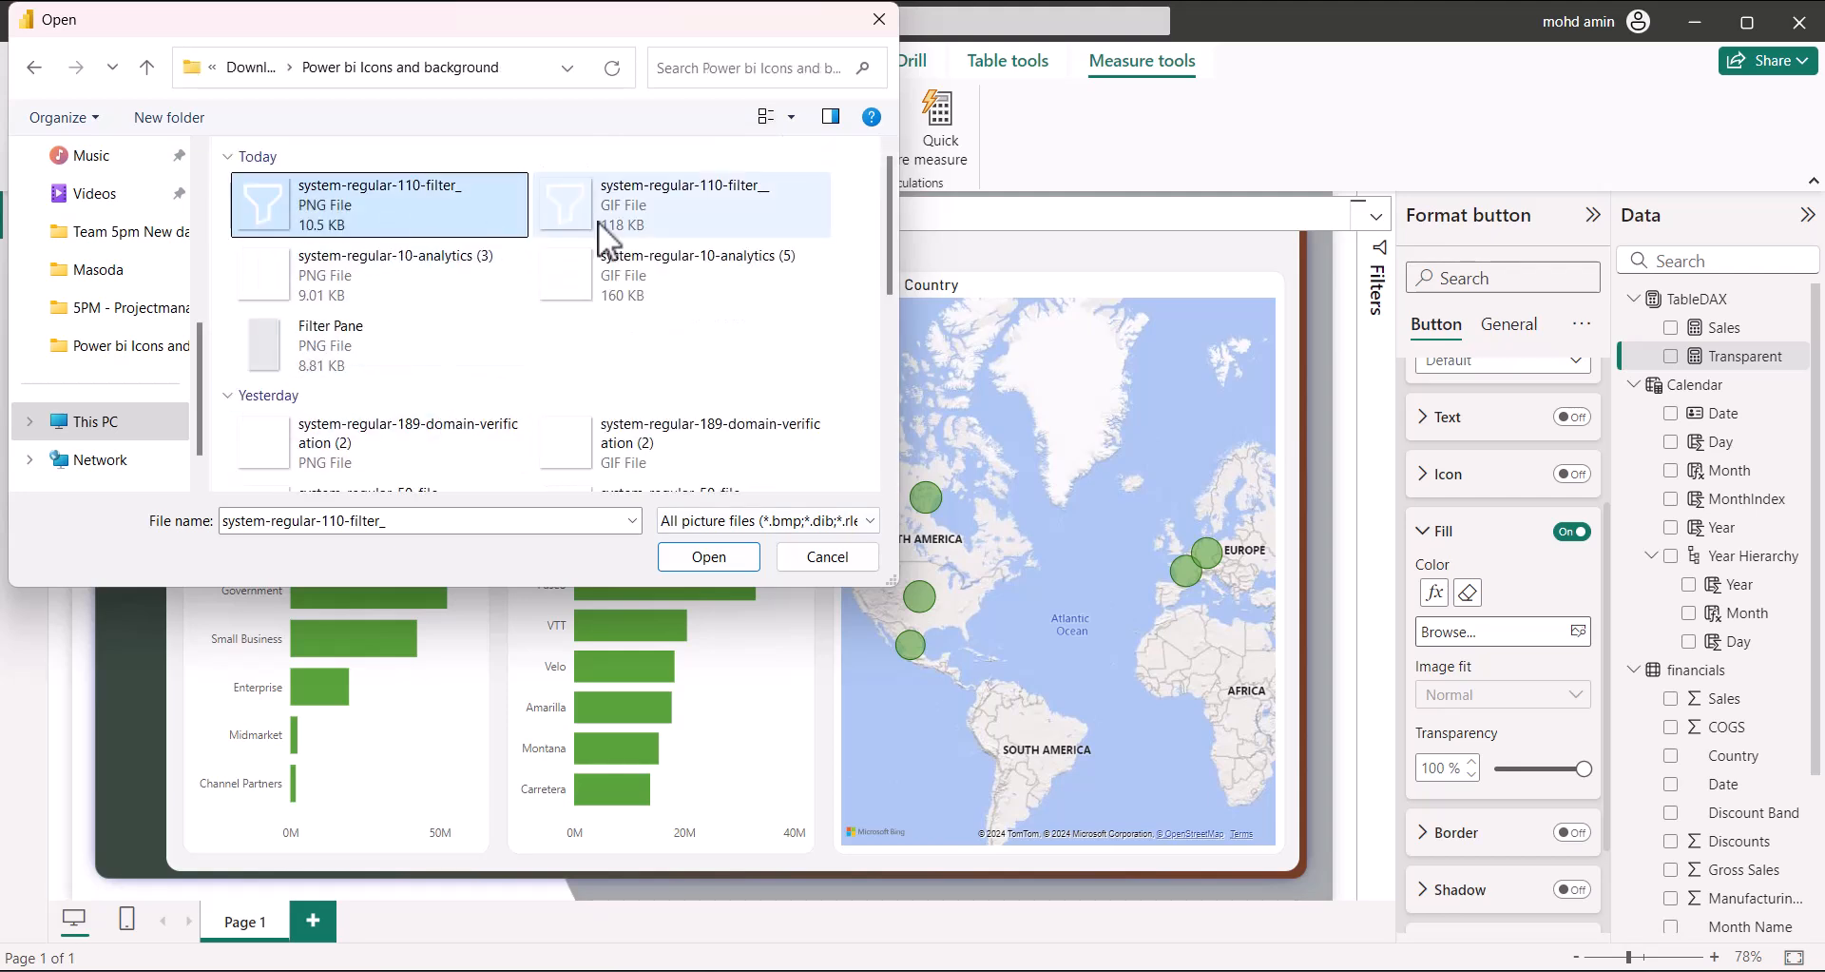
pyautogui.click(709, 555)
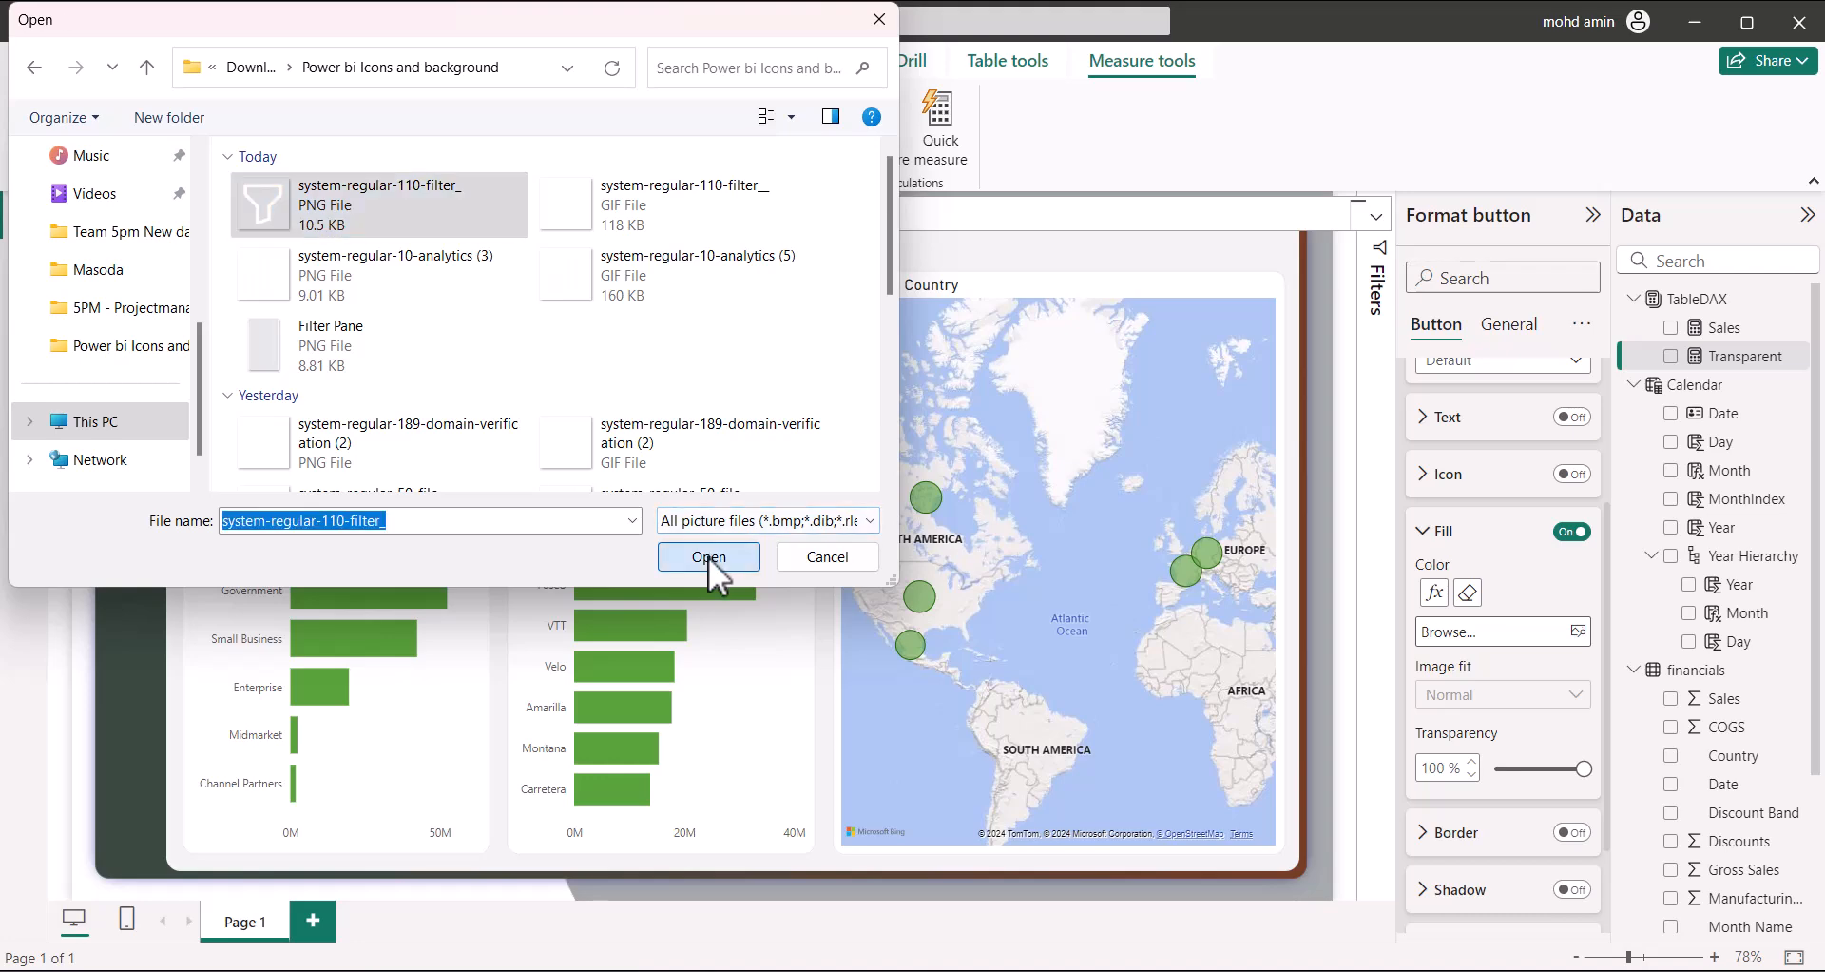
pyautogui.click(1487, 694)
pyautogui.click(1481, 760)
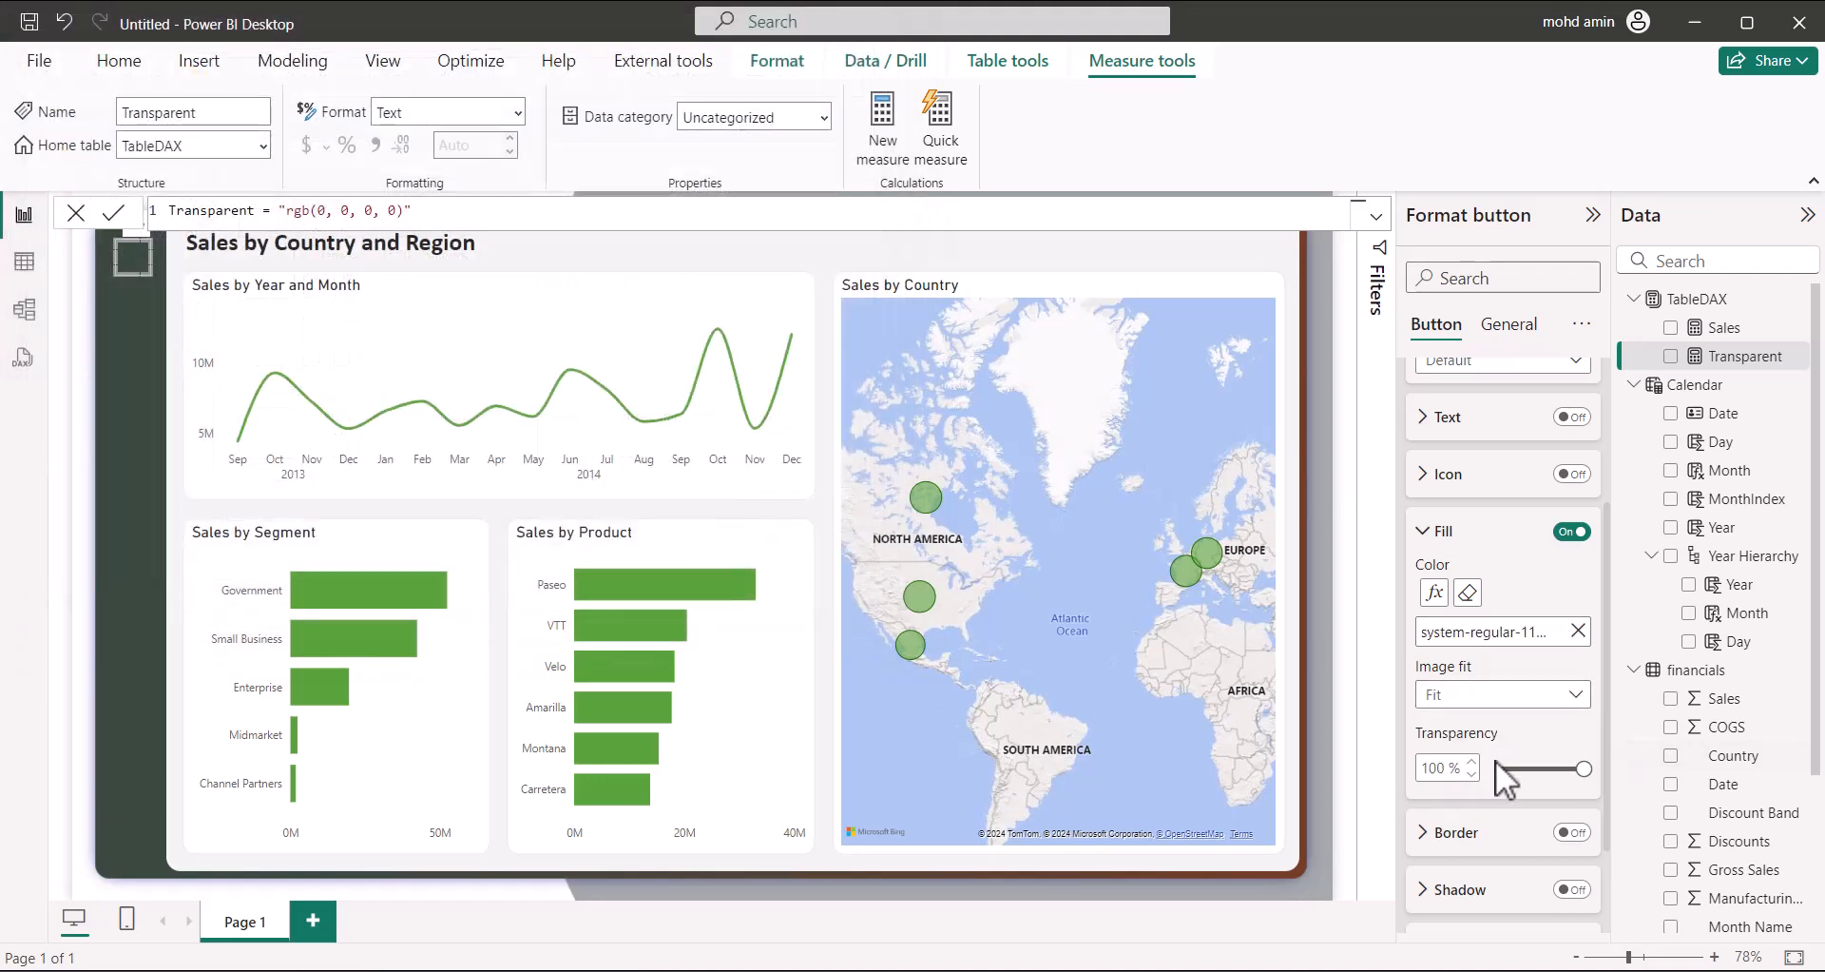
pyautogui.moveTo(1582, 768); pyautogui.dragTo(1497, 768)
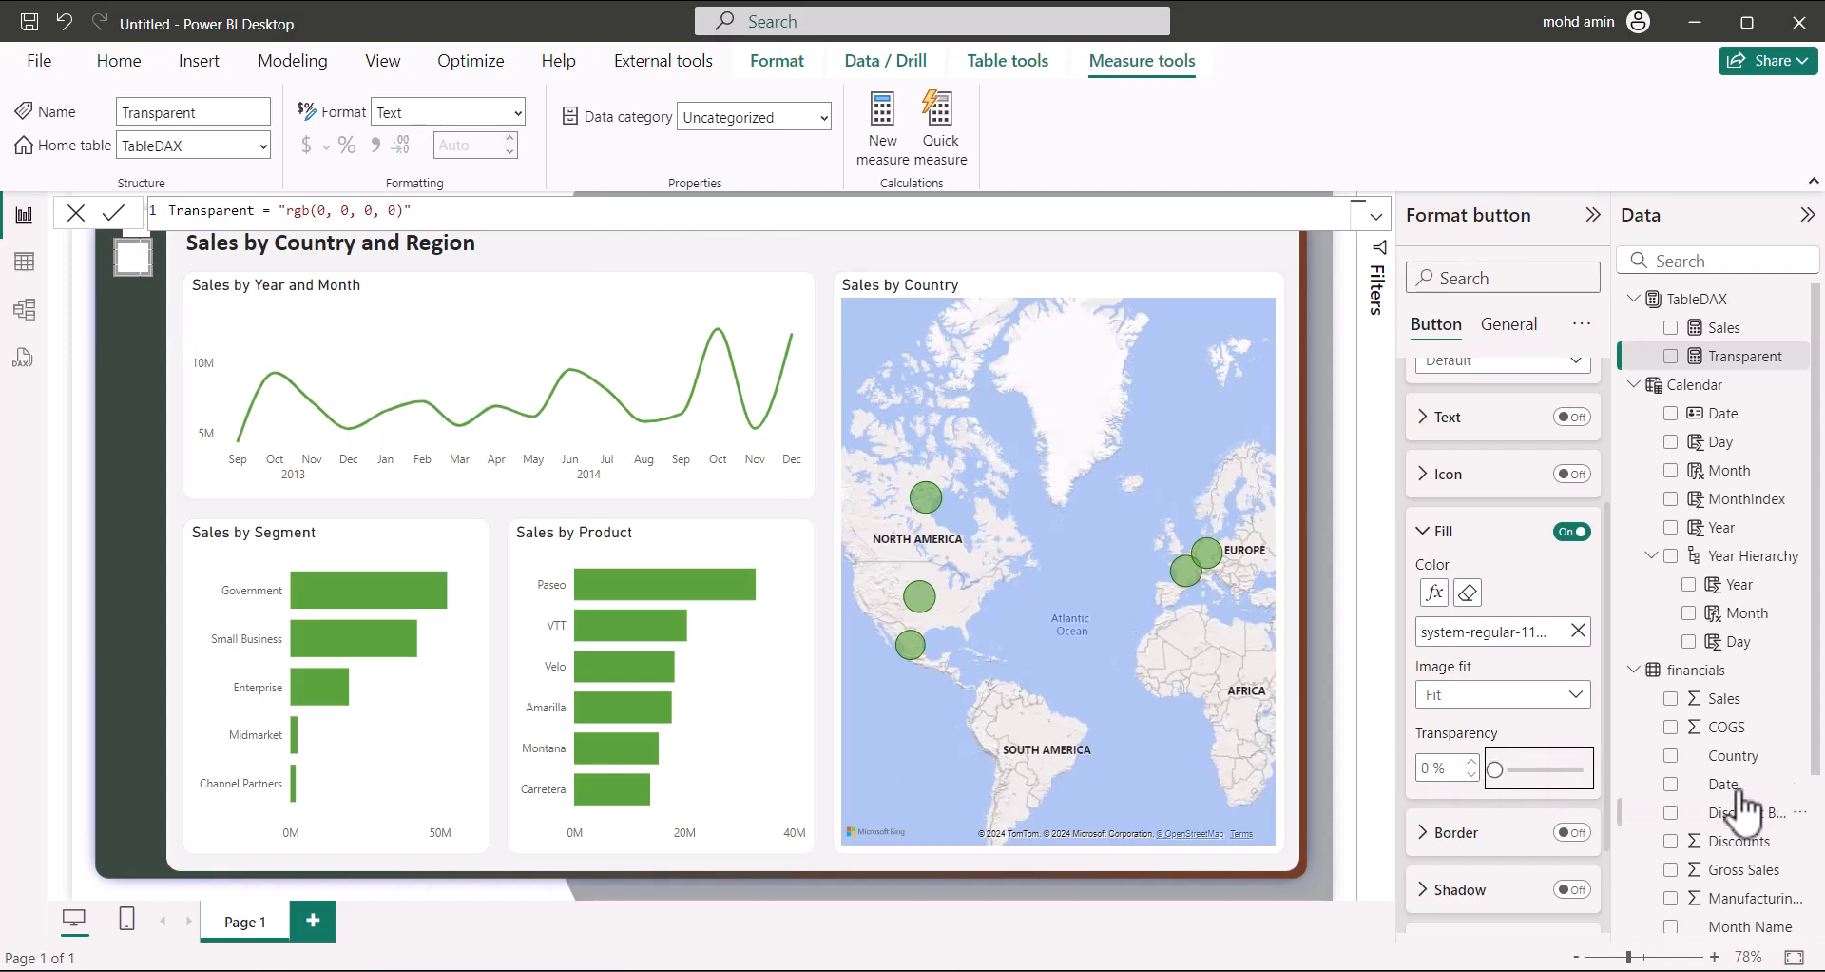
pyautogui.click(1526, 696)
pyautogui.click(1476, 761)
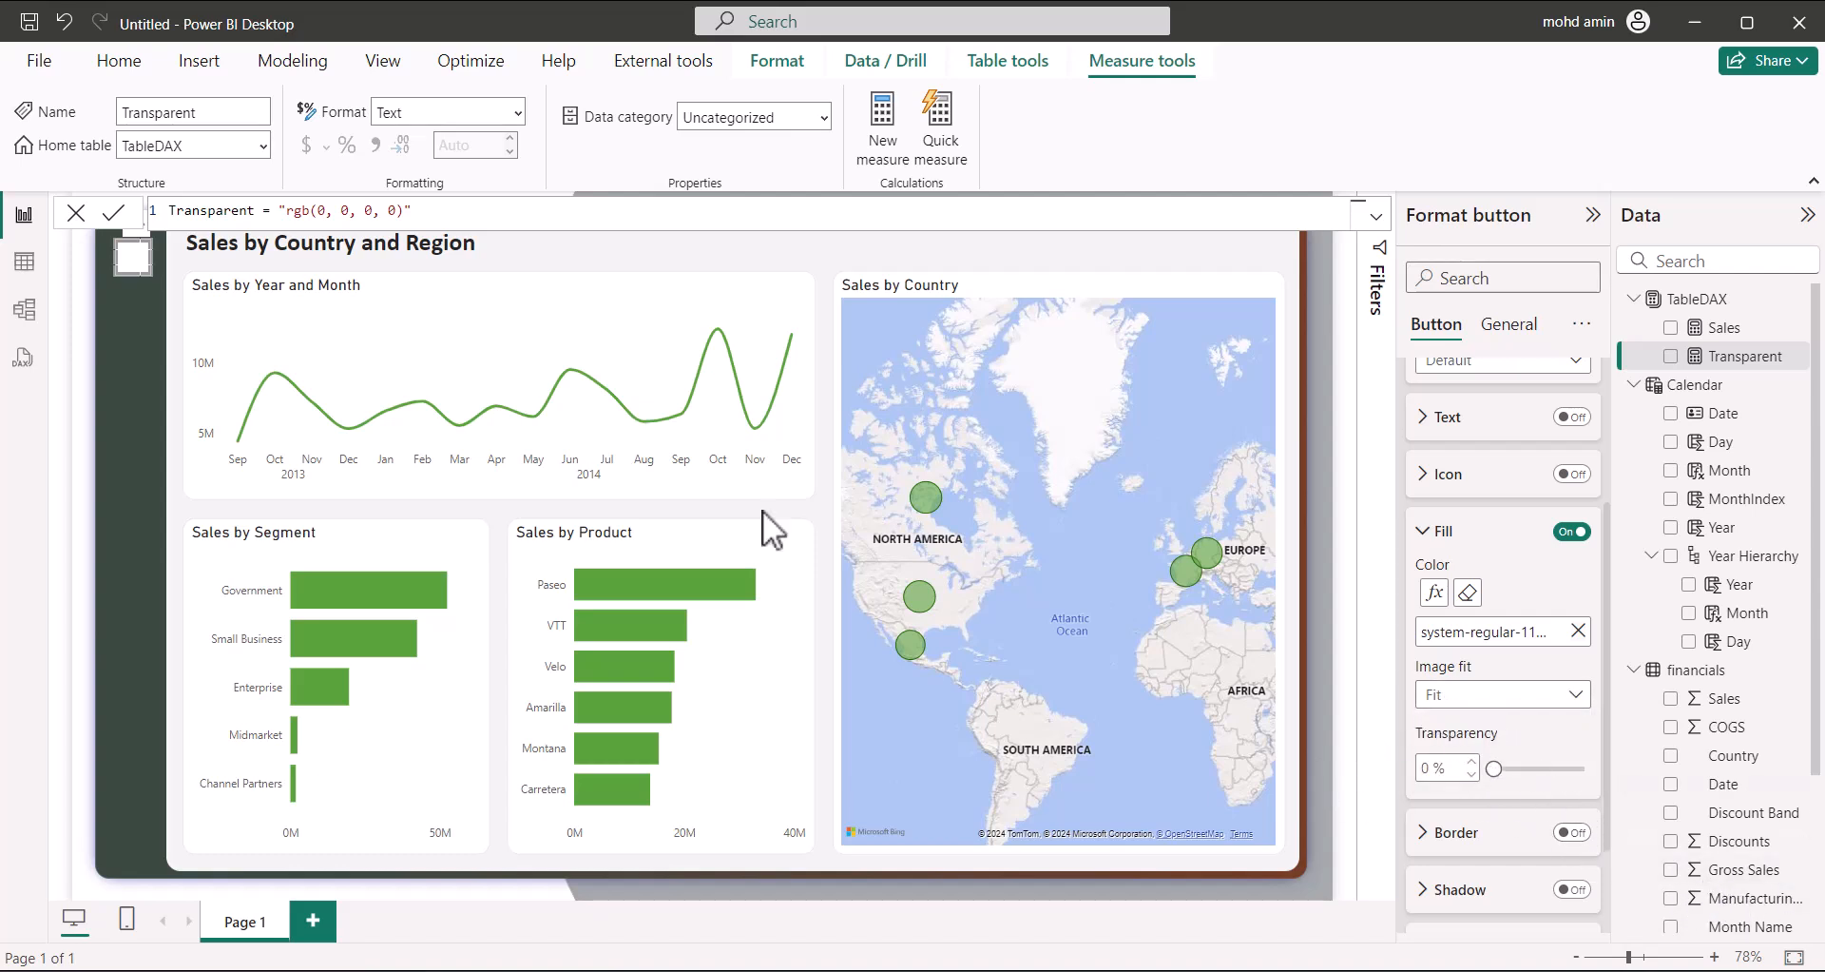
pyautogui.click(147, 259)
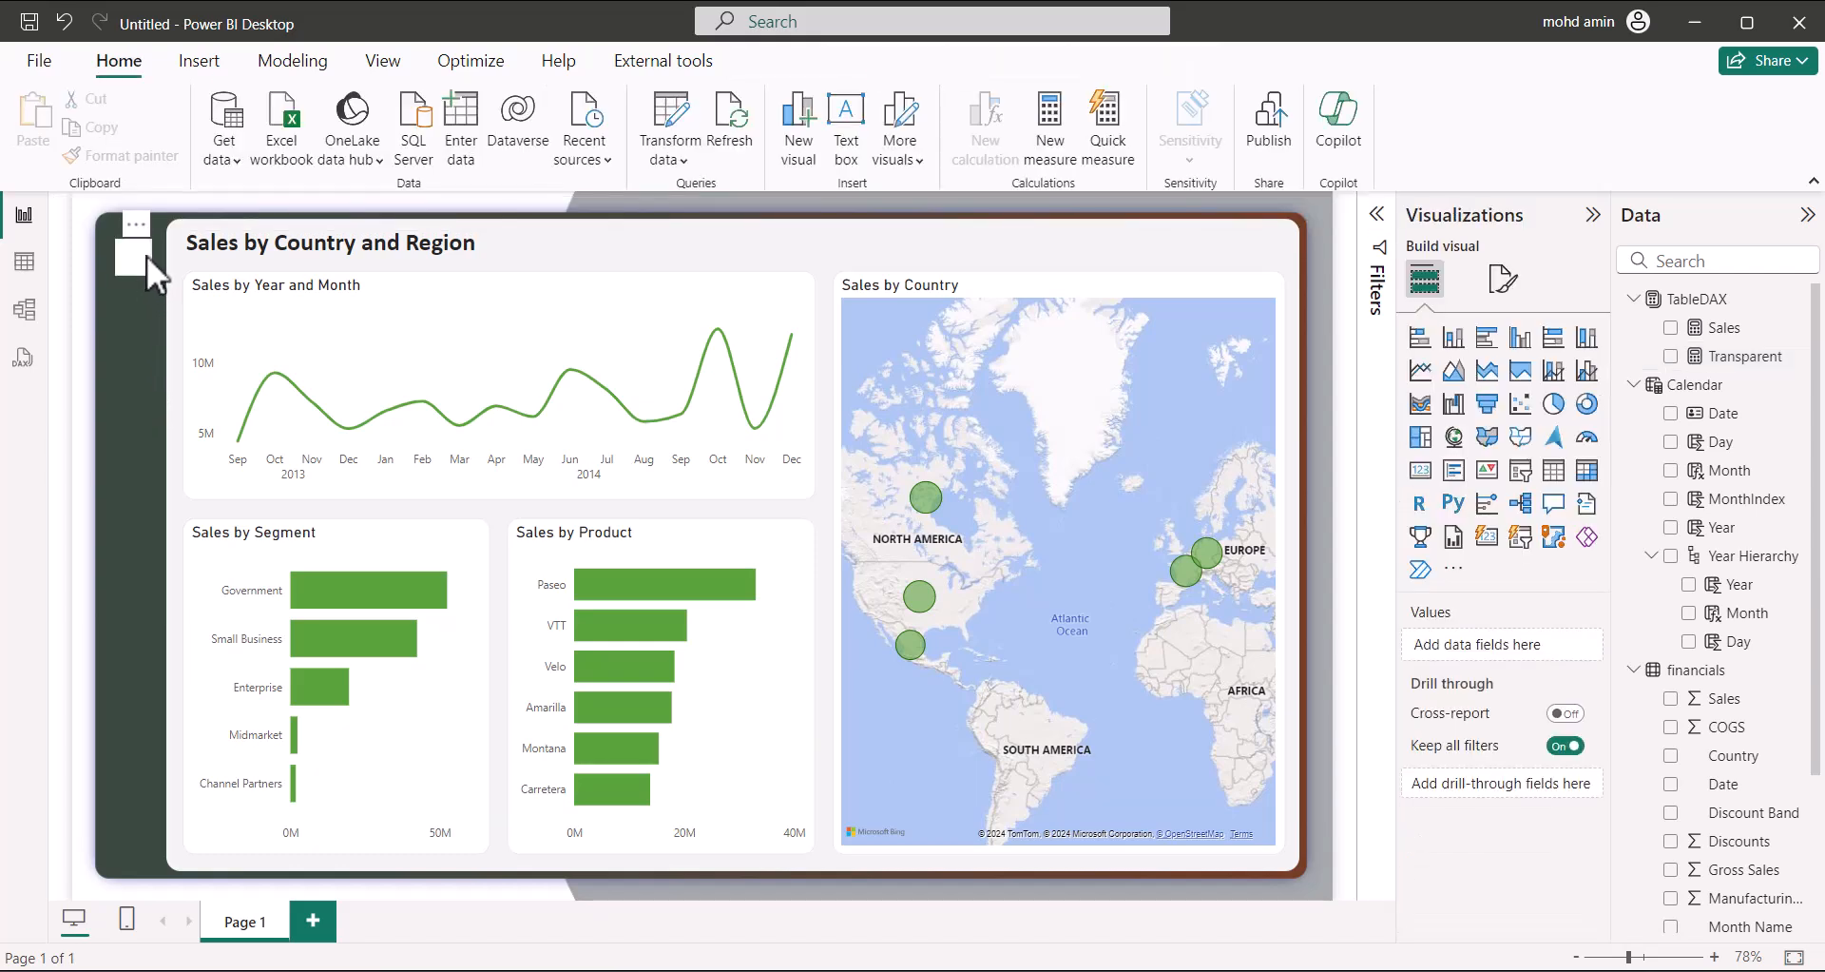
# Select the filter button and open the Default state's fill settings
pyautogui.click(146, 255)
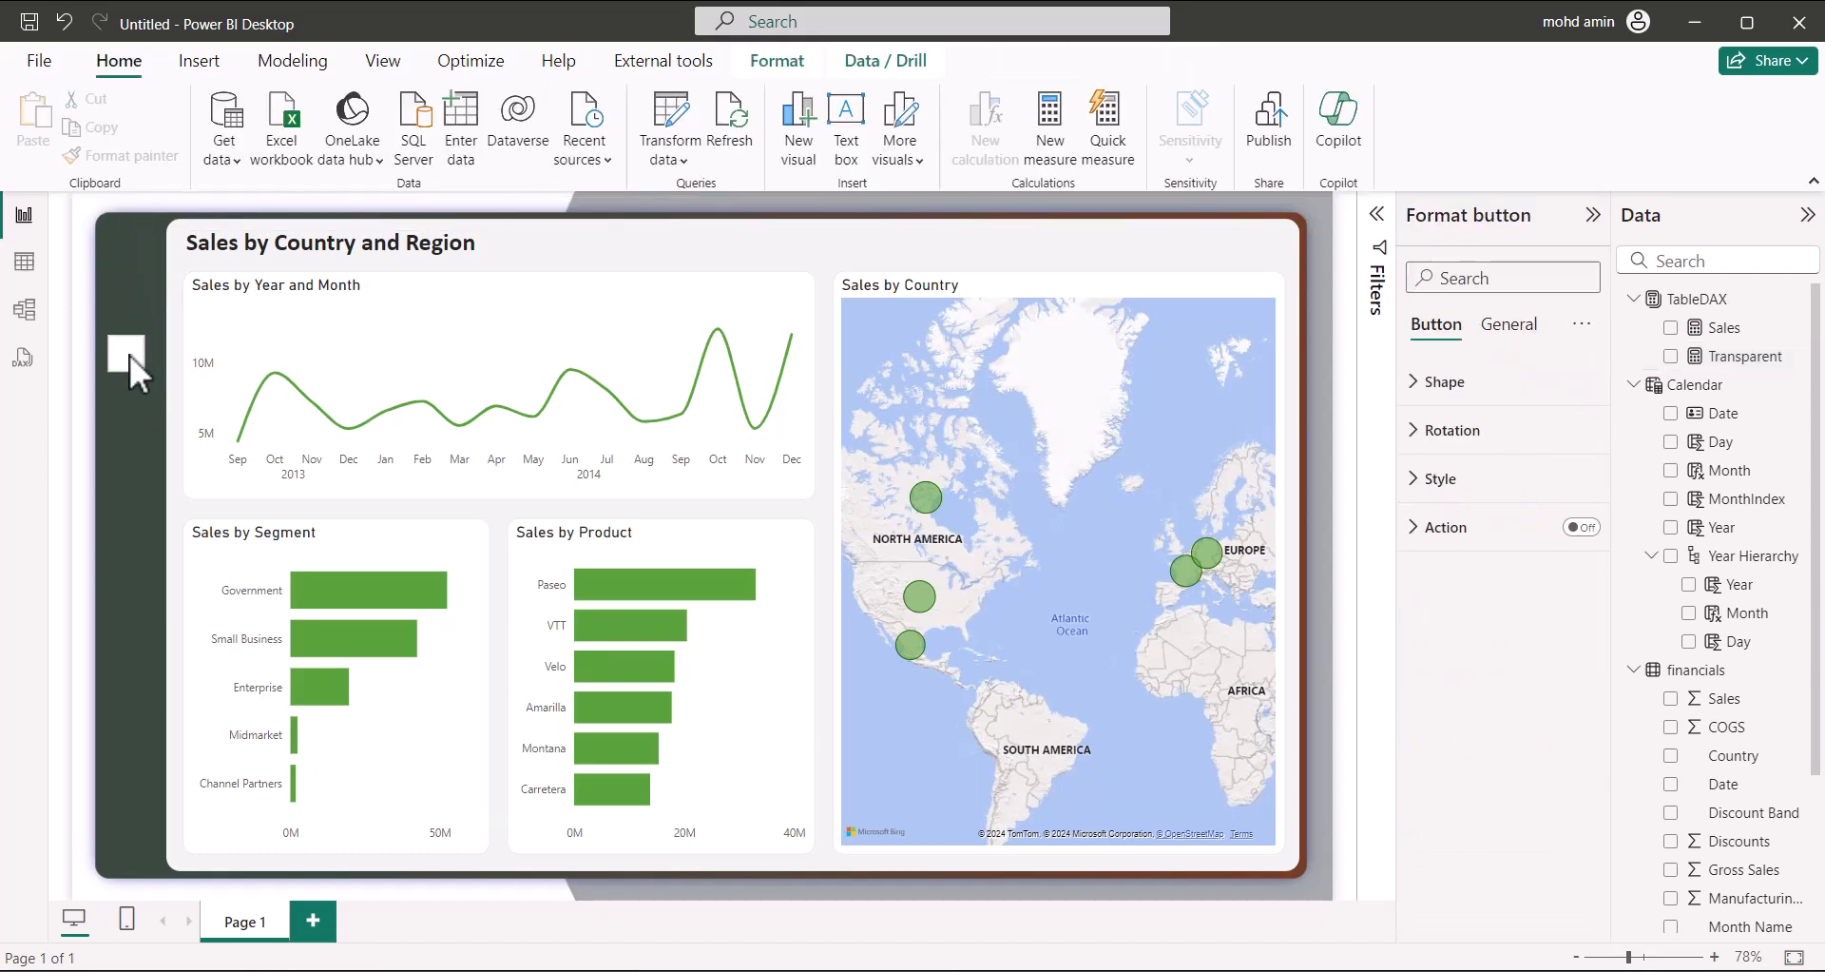
pyautogui.click(1432, 533)
pyautogui.click(1433, 533)
pyautogui.click(1433, 487)
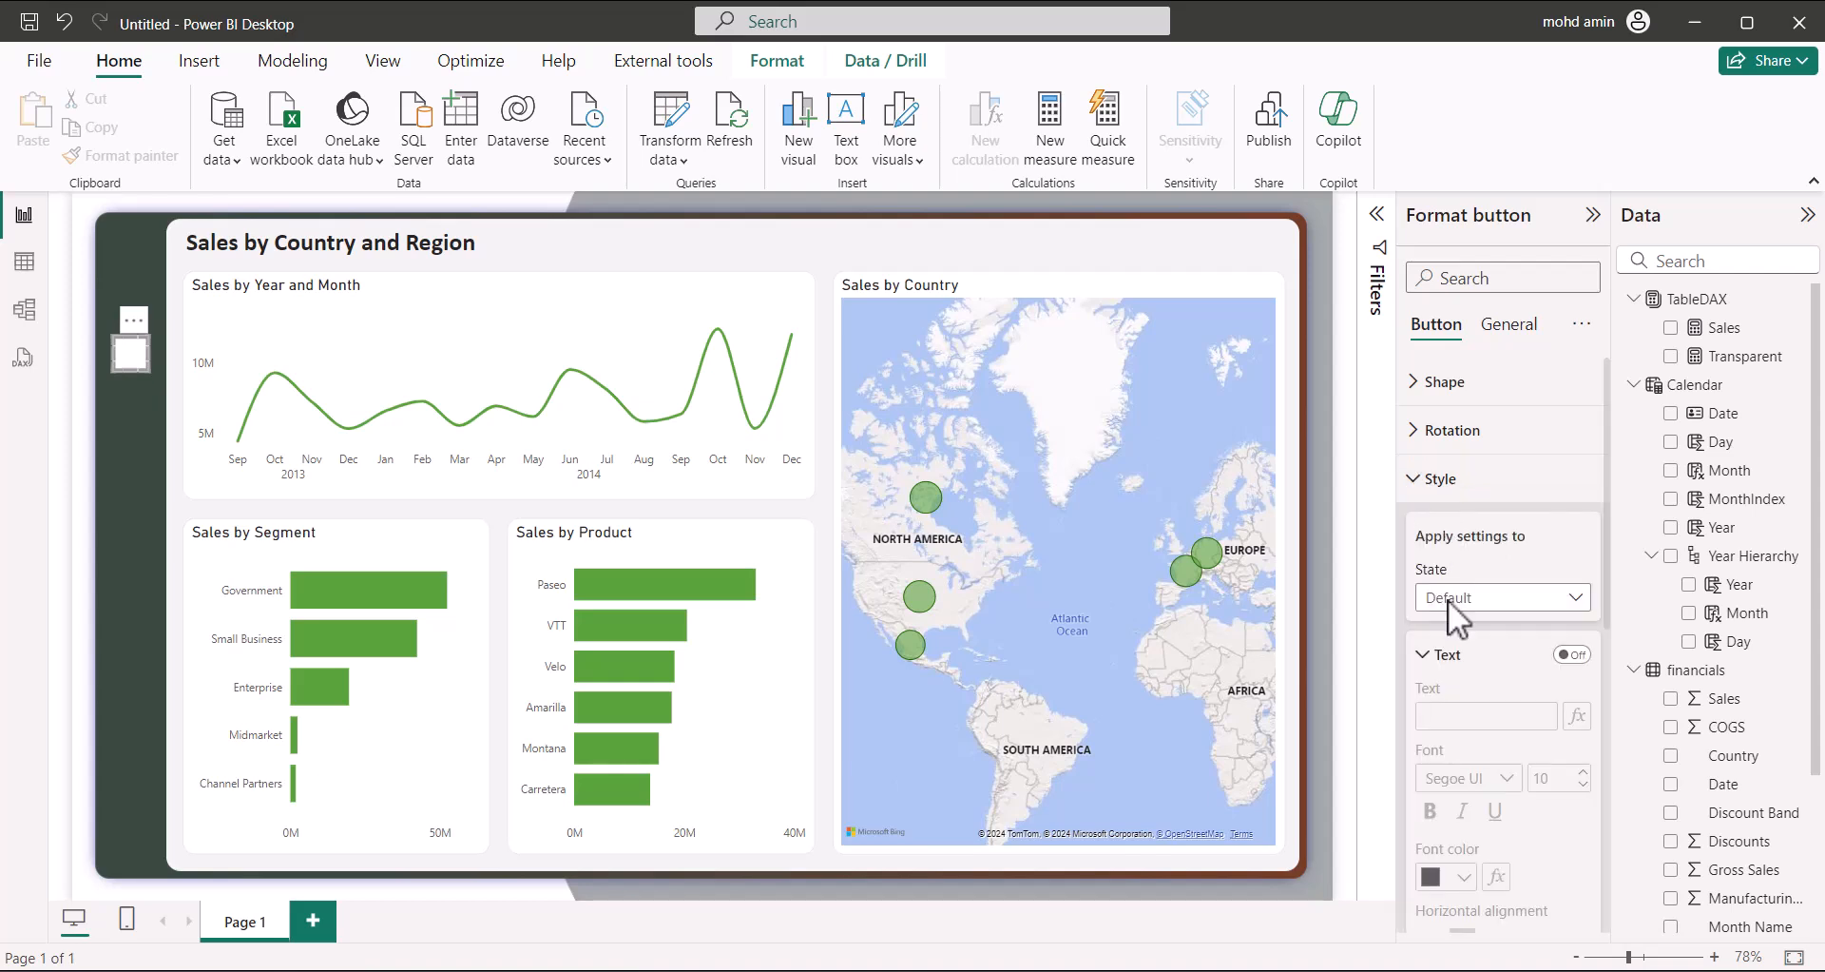
pyautogui.click(1487, 599)
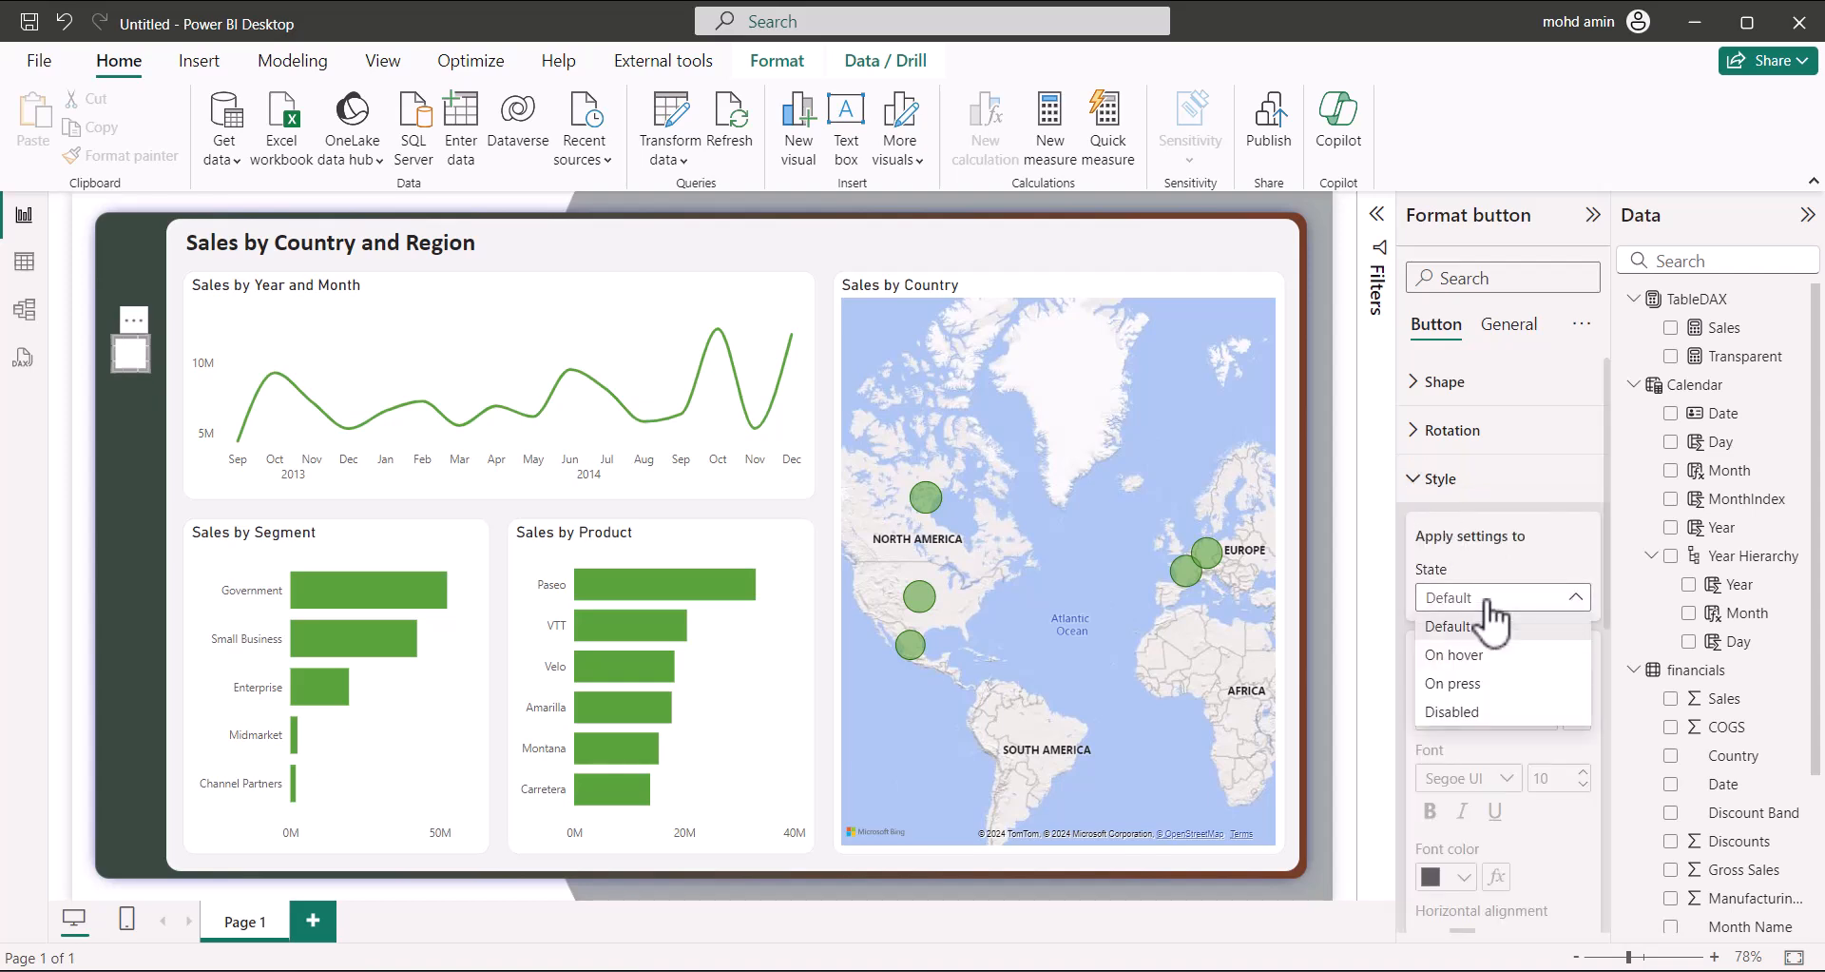
pyautogui.click(1492, 623)
pyautogui.click(1426, 654)
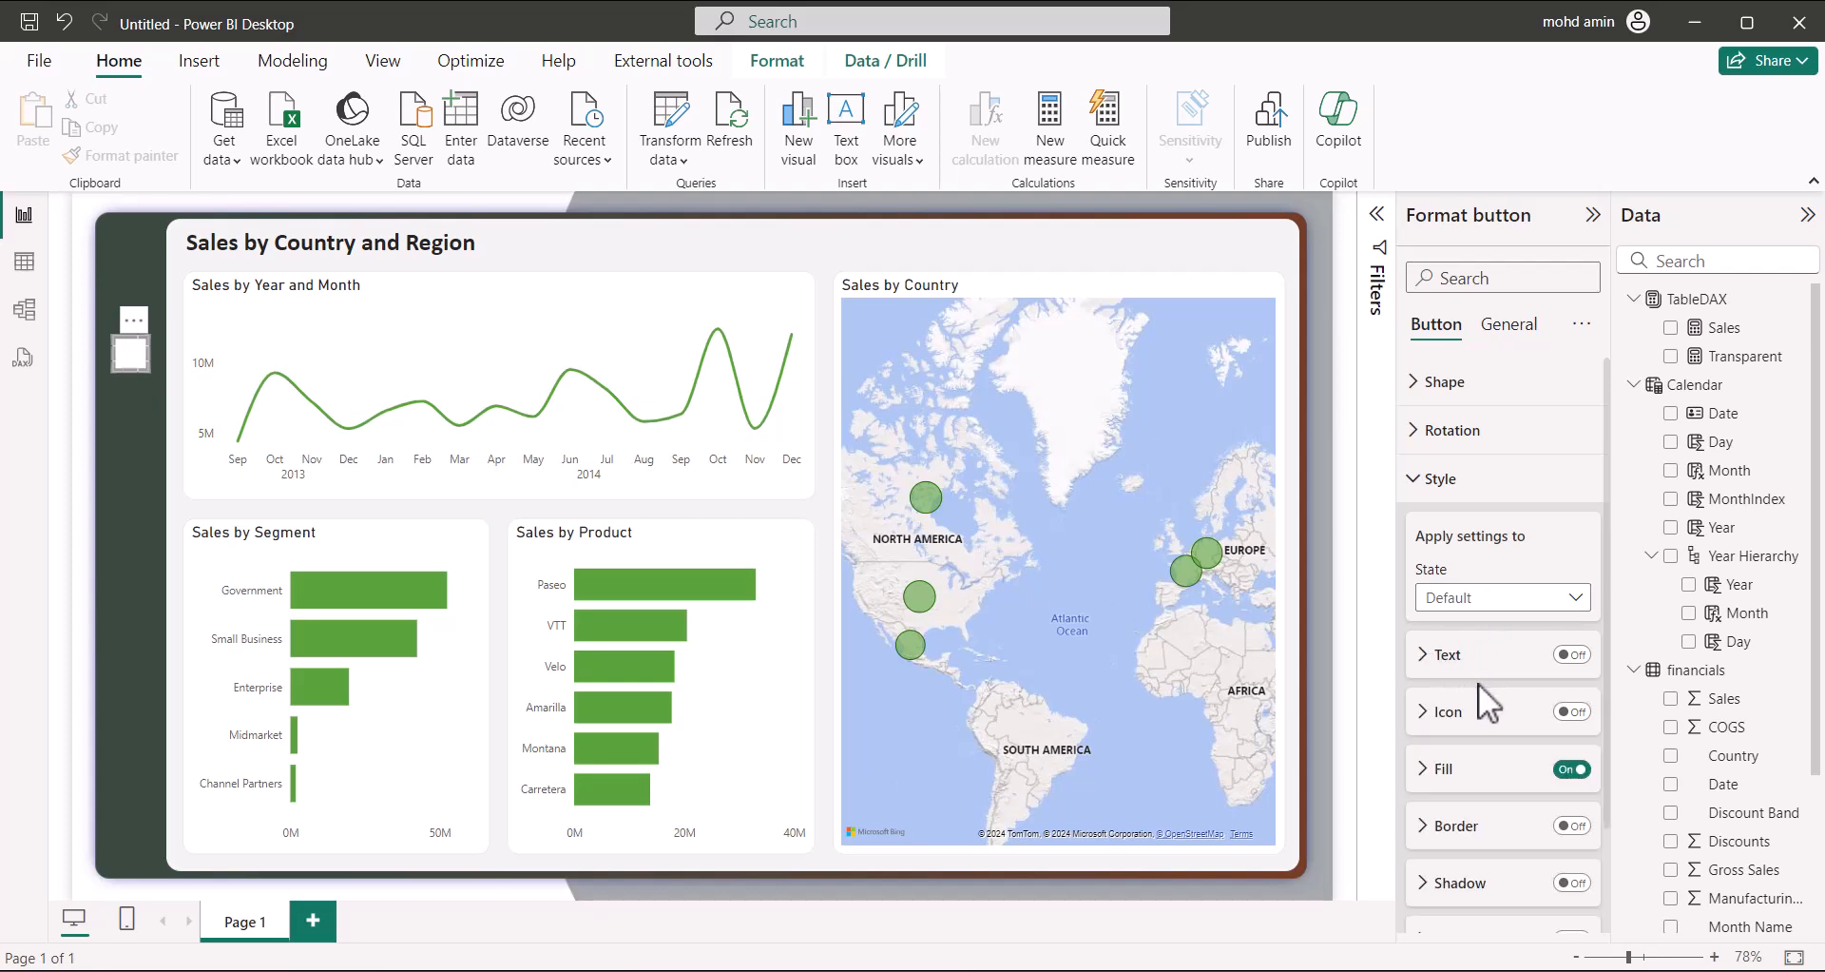
pyautogui.click(1437, 768)
pyautogui.scroll(-3, 1502, 749)
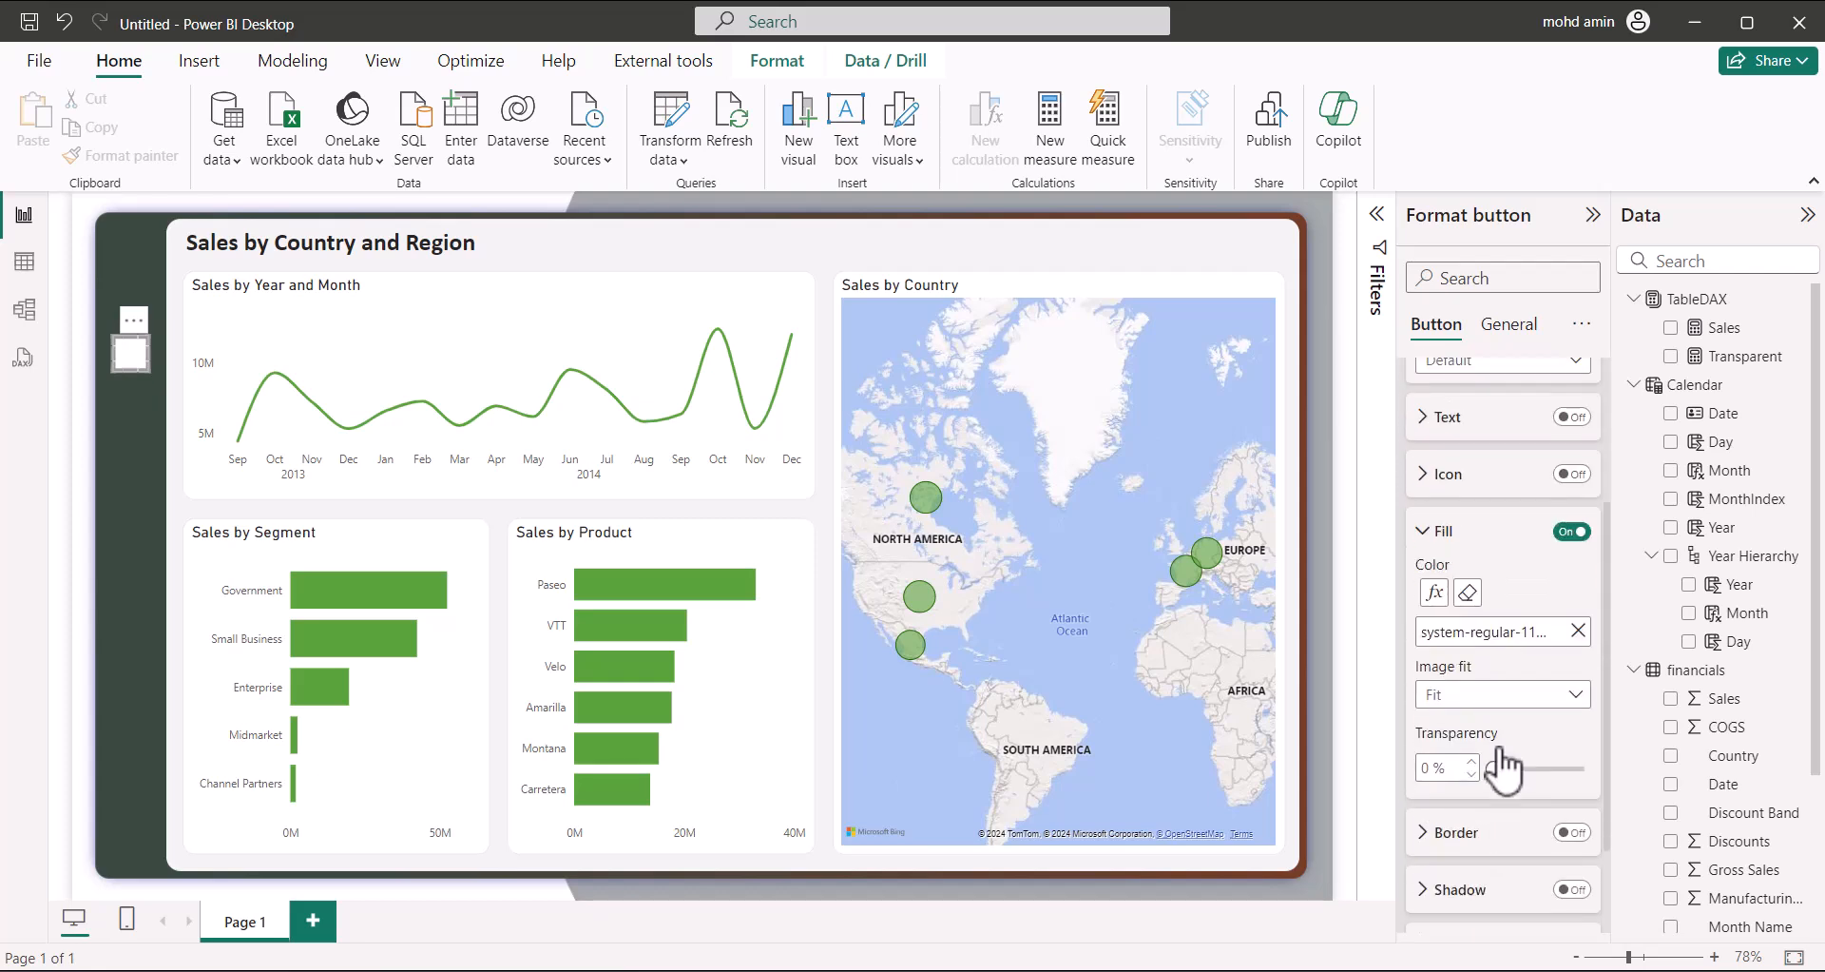
# Set the fill Image fit to Fit and transparency to 65%
pyautogui.click(1525, 692)
pyautogui.click(1486, 732)
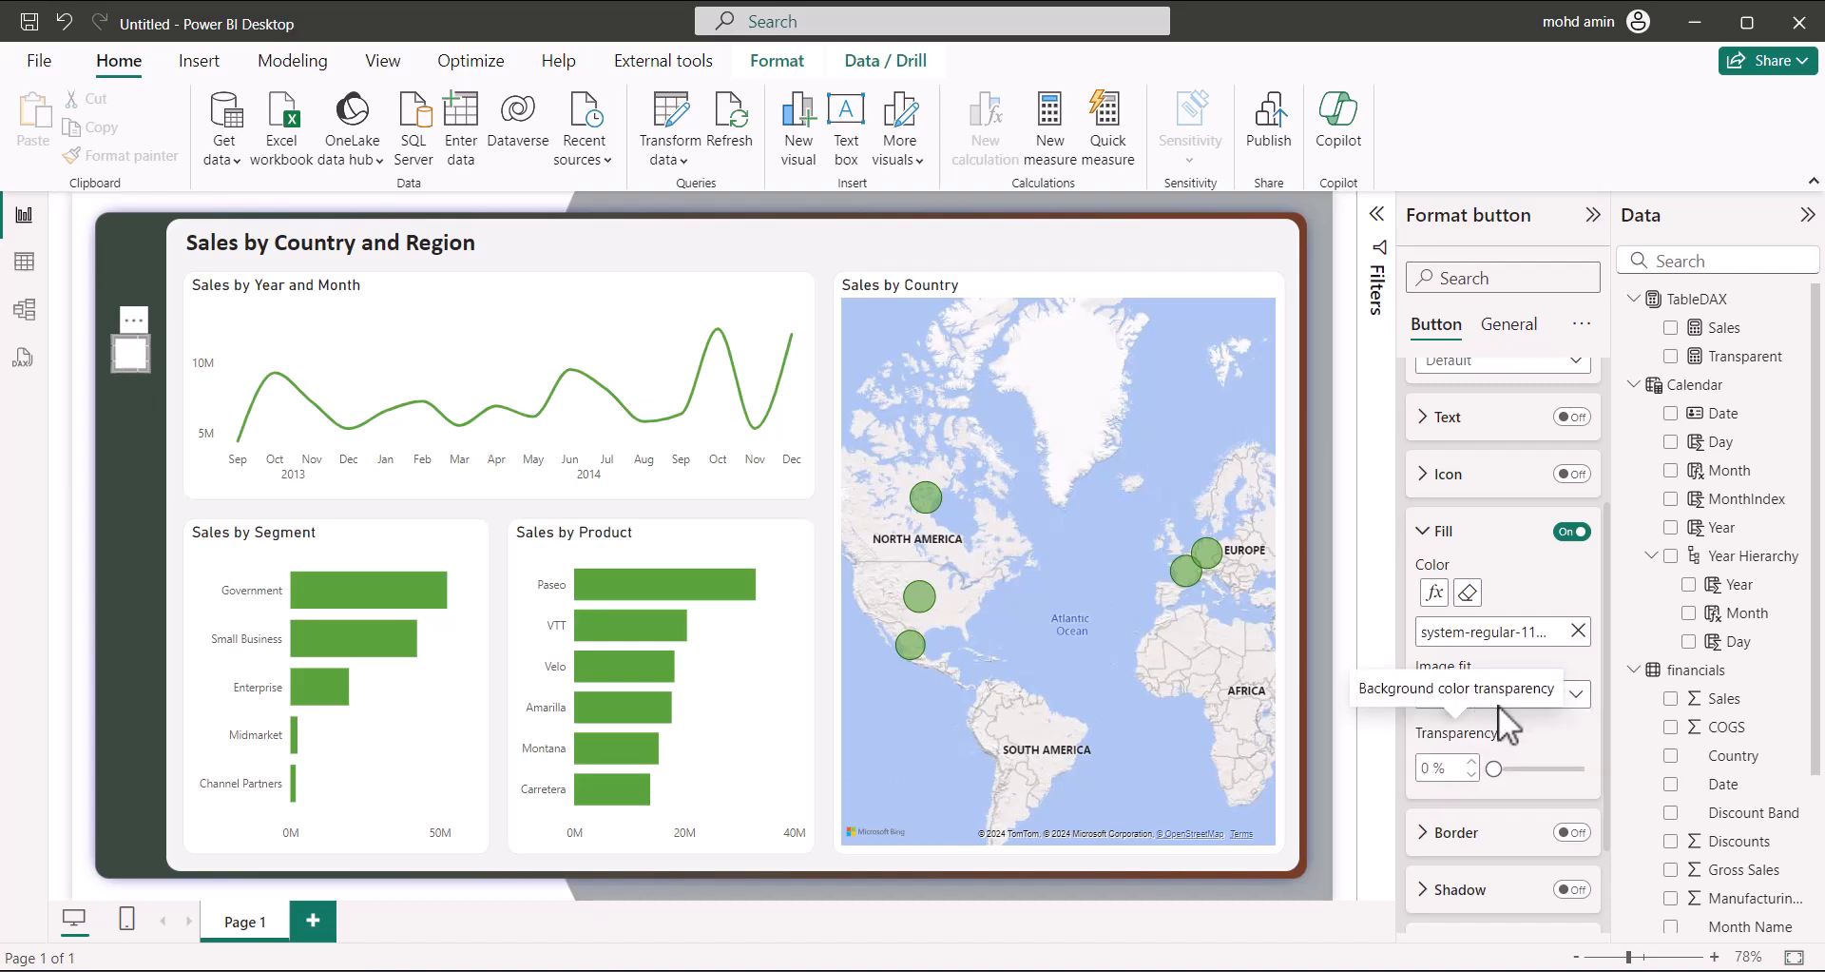
pyautogui.click(1551, 695)
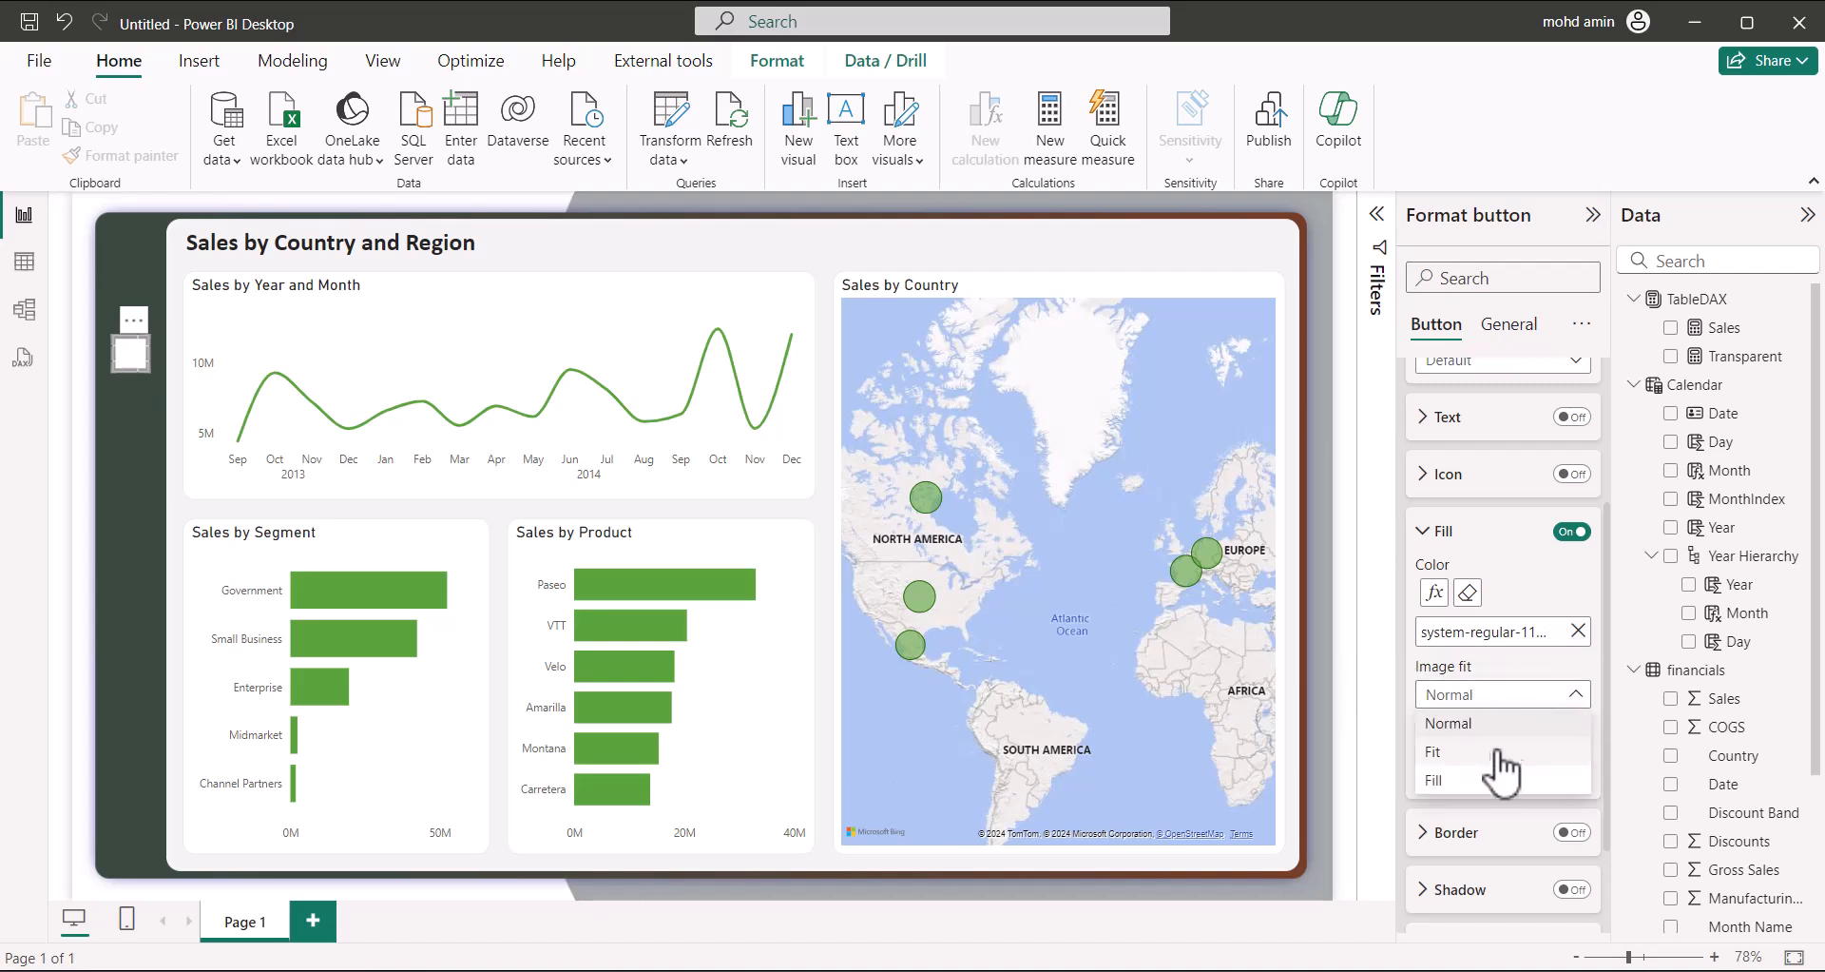
pyautogui.click(1480, 753)
pyautogui.moveTo(1495, 767); pyautogui.dragTo(1622, 778)
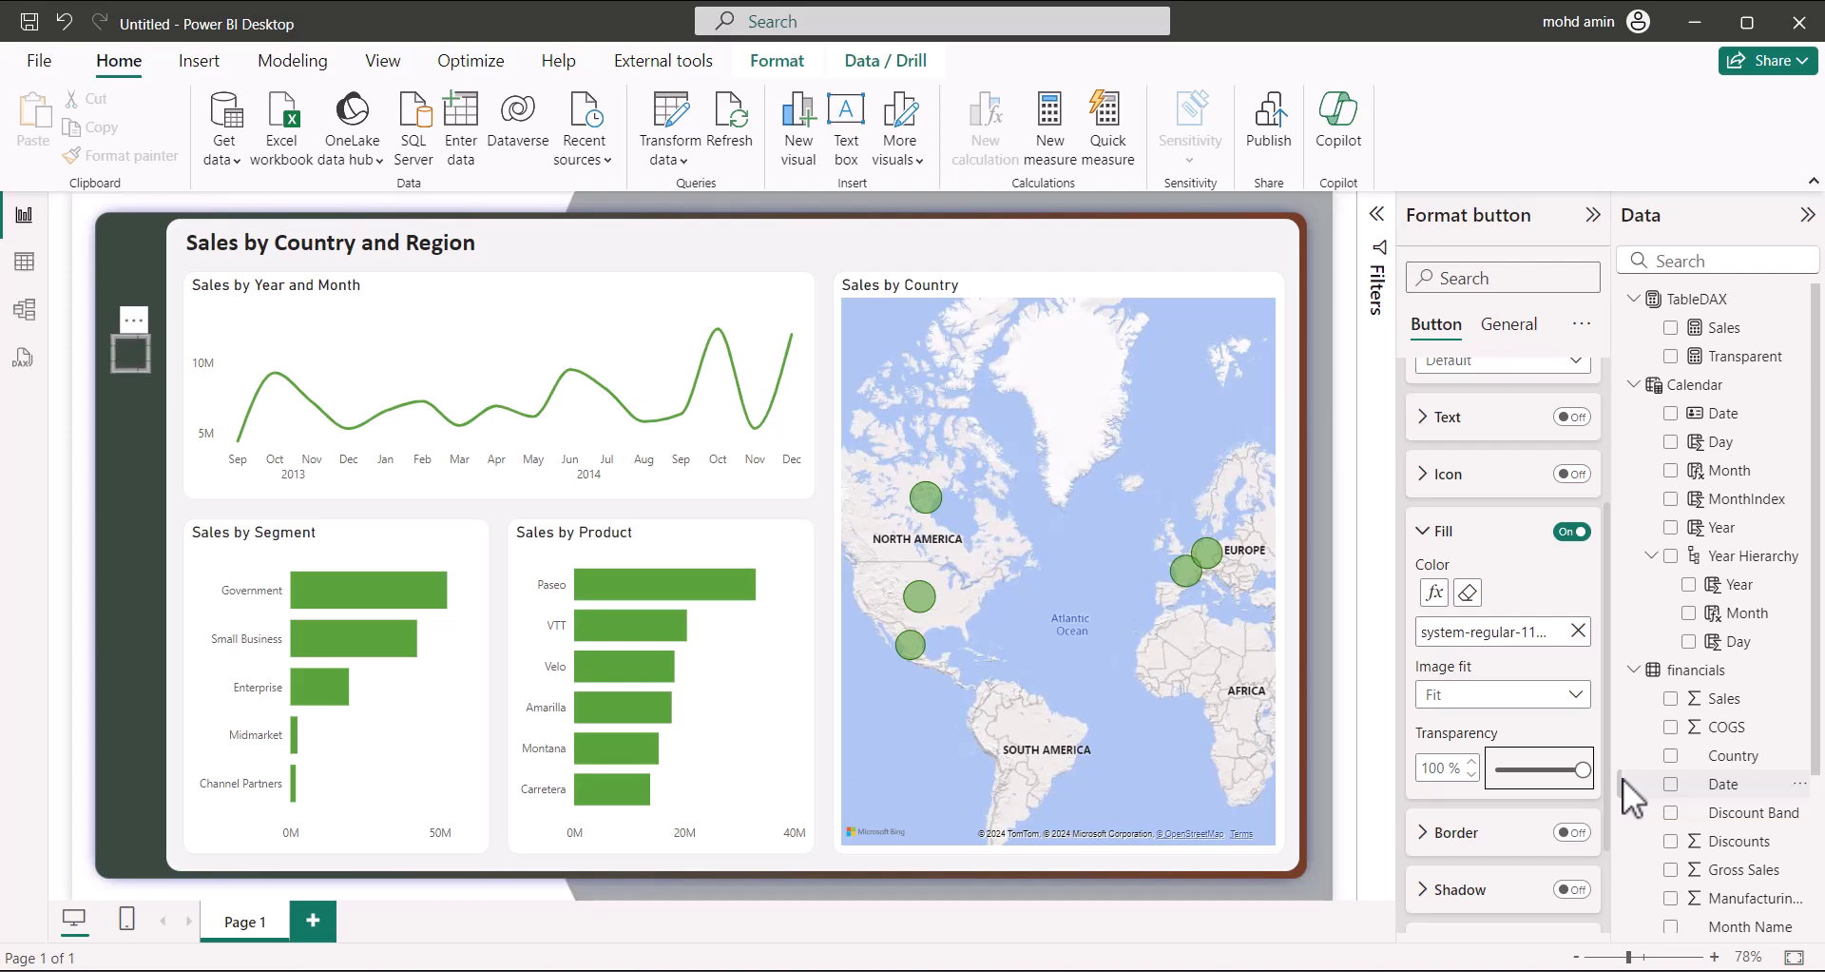
pyautogui.moveTo(1574, 758)
pyautogui.mouseDown()
pyautogui.moveTo(1490, 766)
pyautogui.moveTo(1551, 772)
pyautogui.mouseUp()
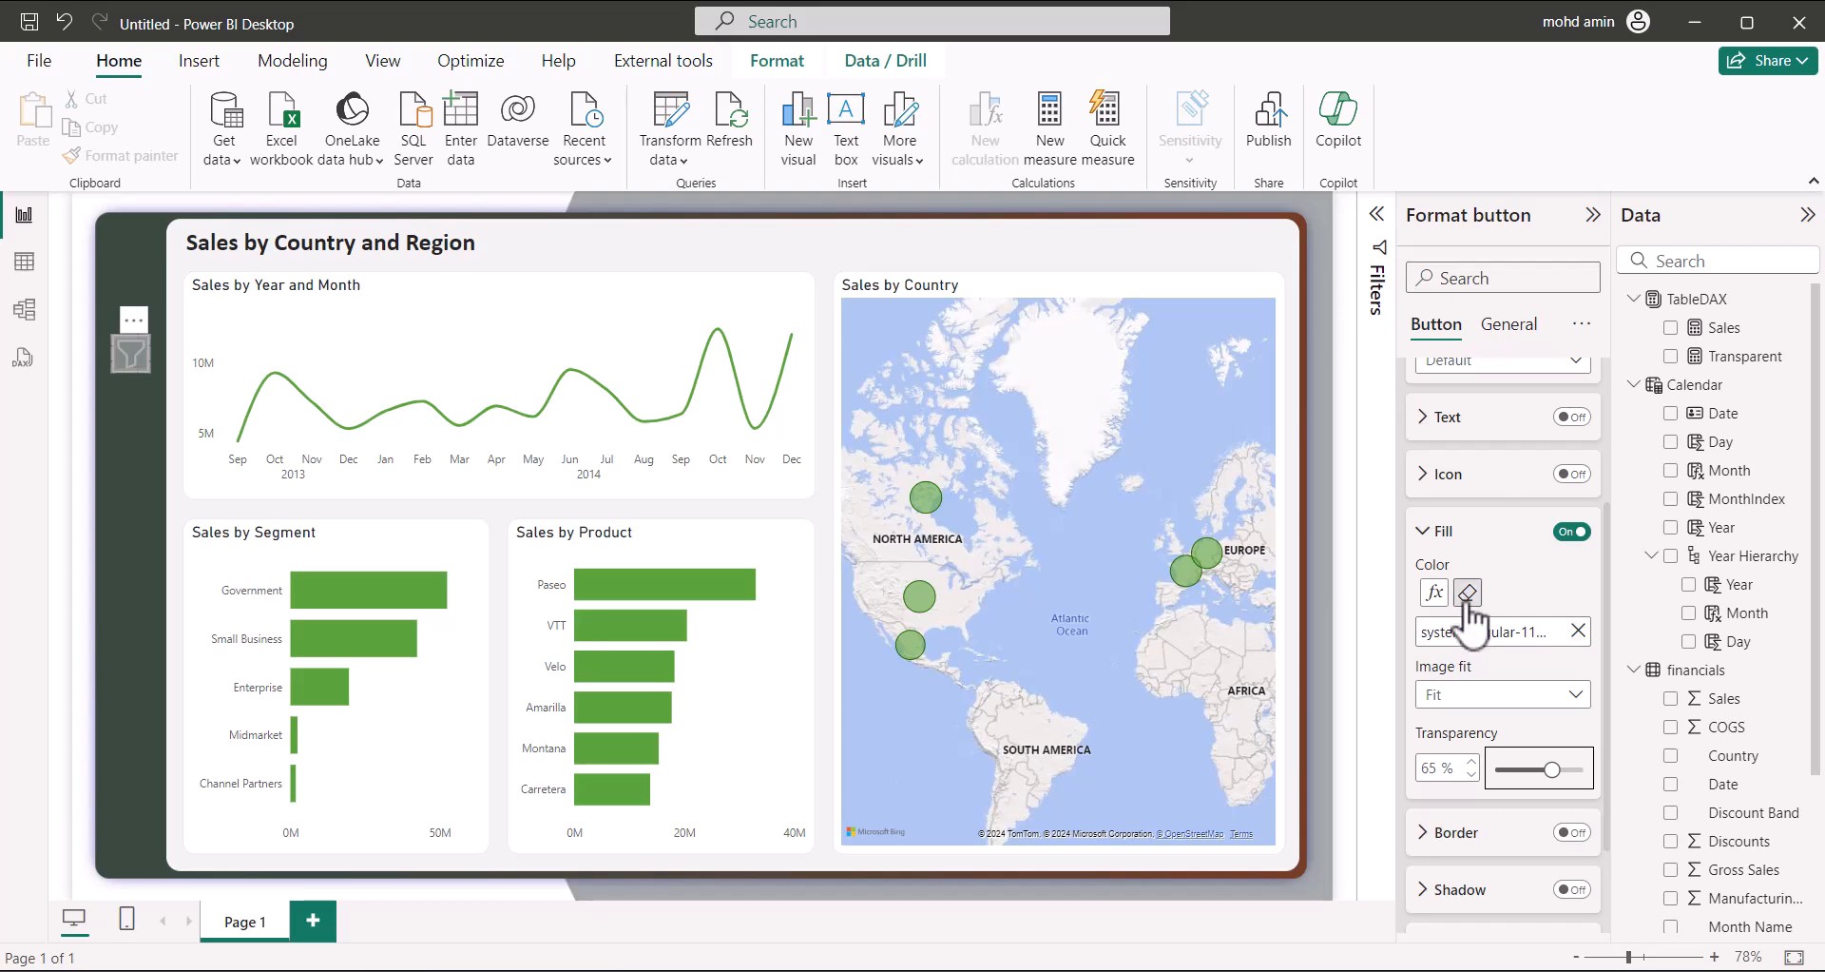
# Inspect the Fill Color fx field options, then bring up the Transparent measure's formula
pyautogui.click(1437, 596)
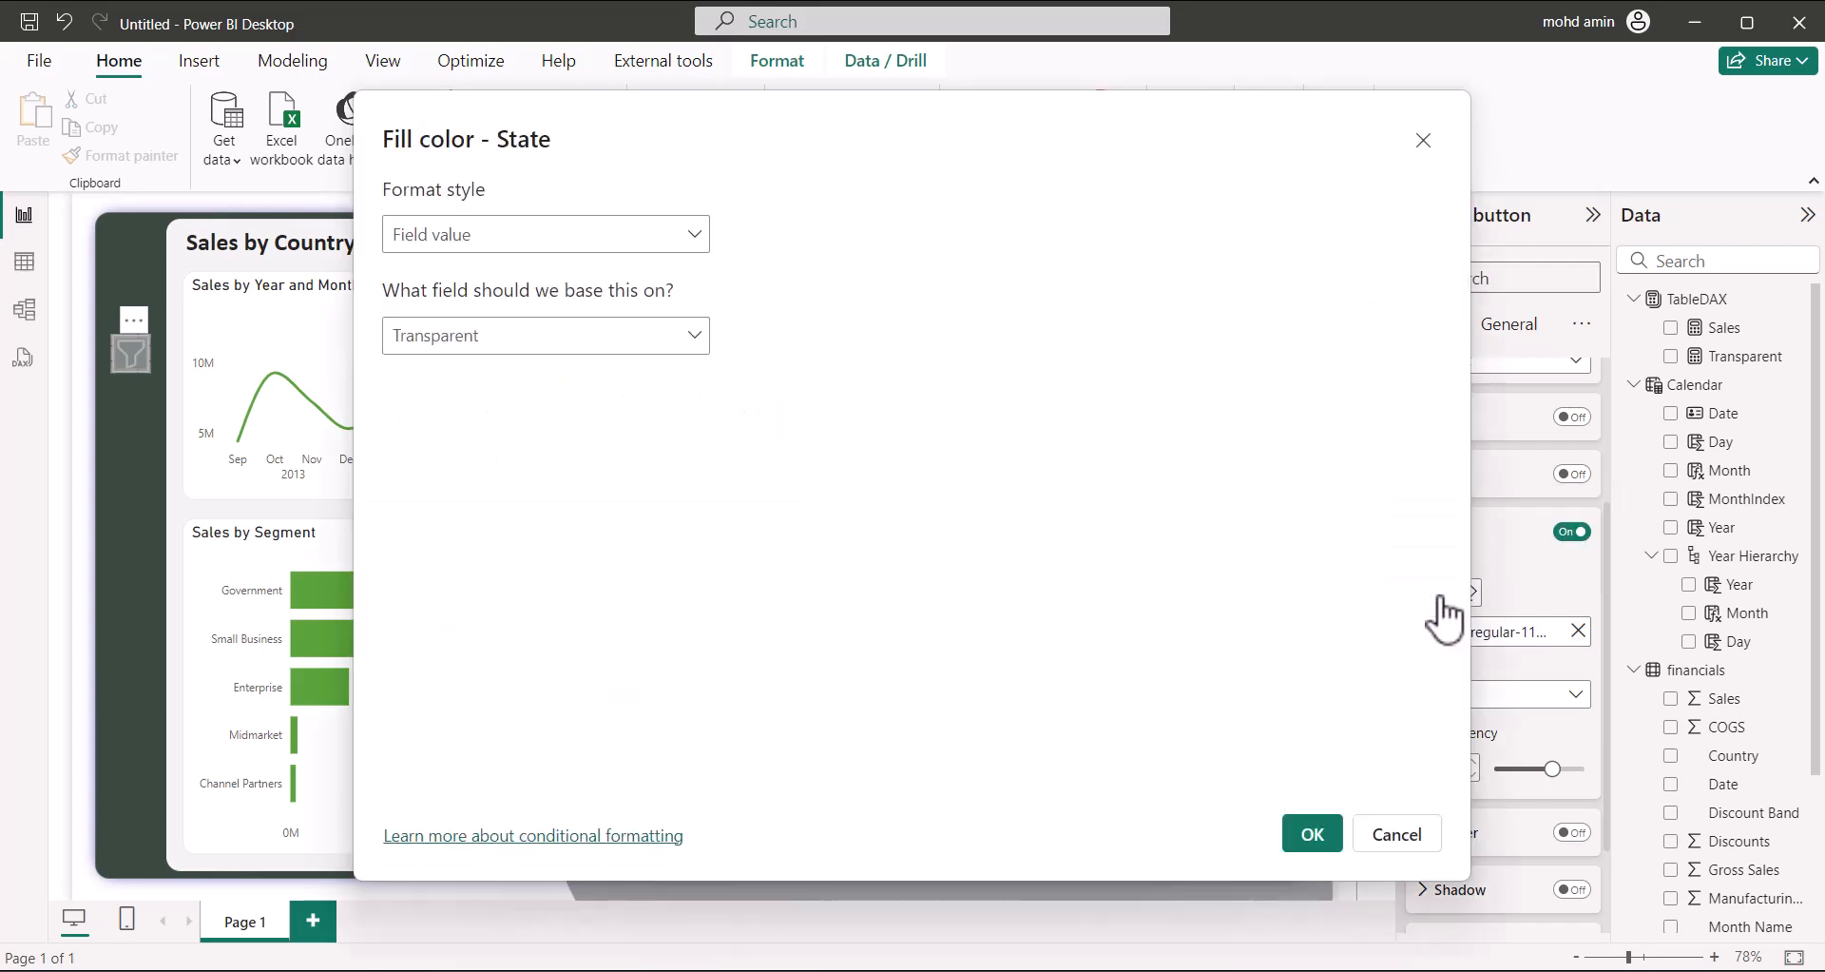
pyautogui.click(695, 338)
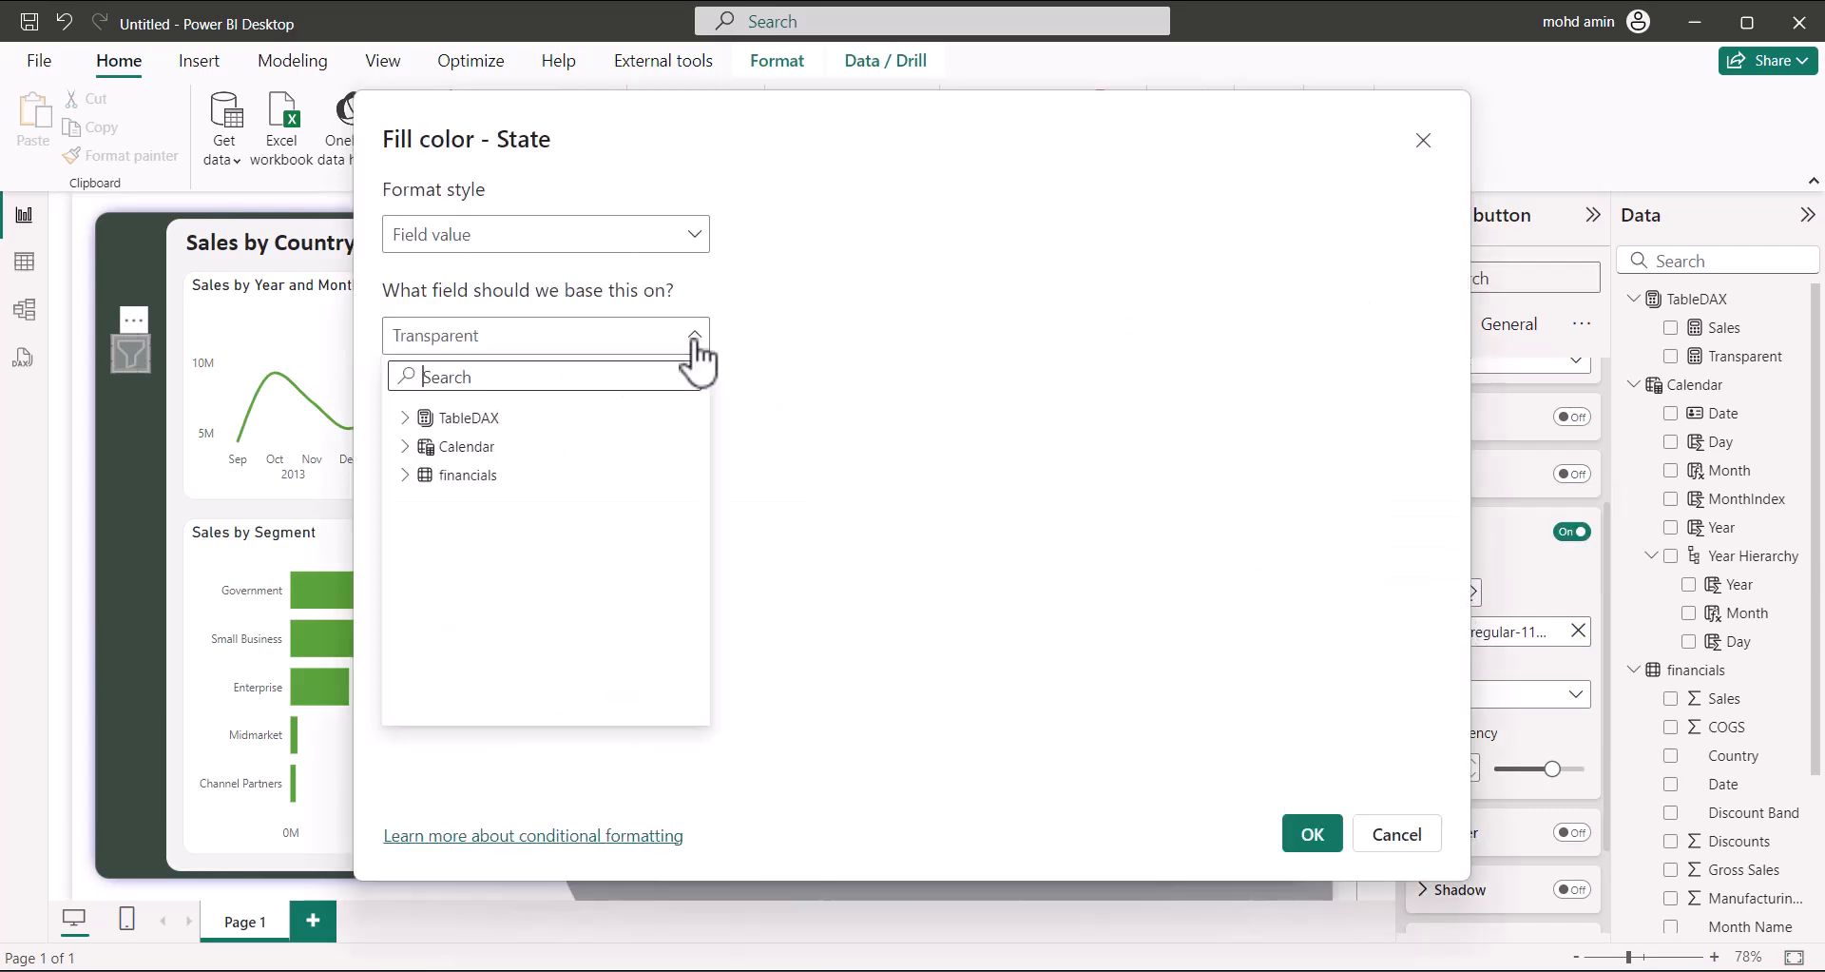
pyautogui.click(960, 454)
pyautogui.click(1313, 836)
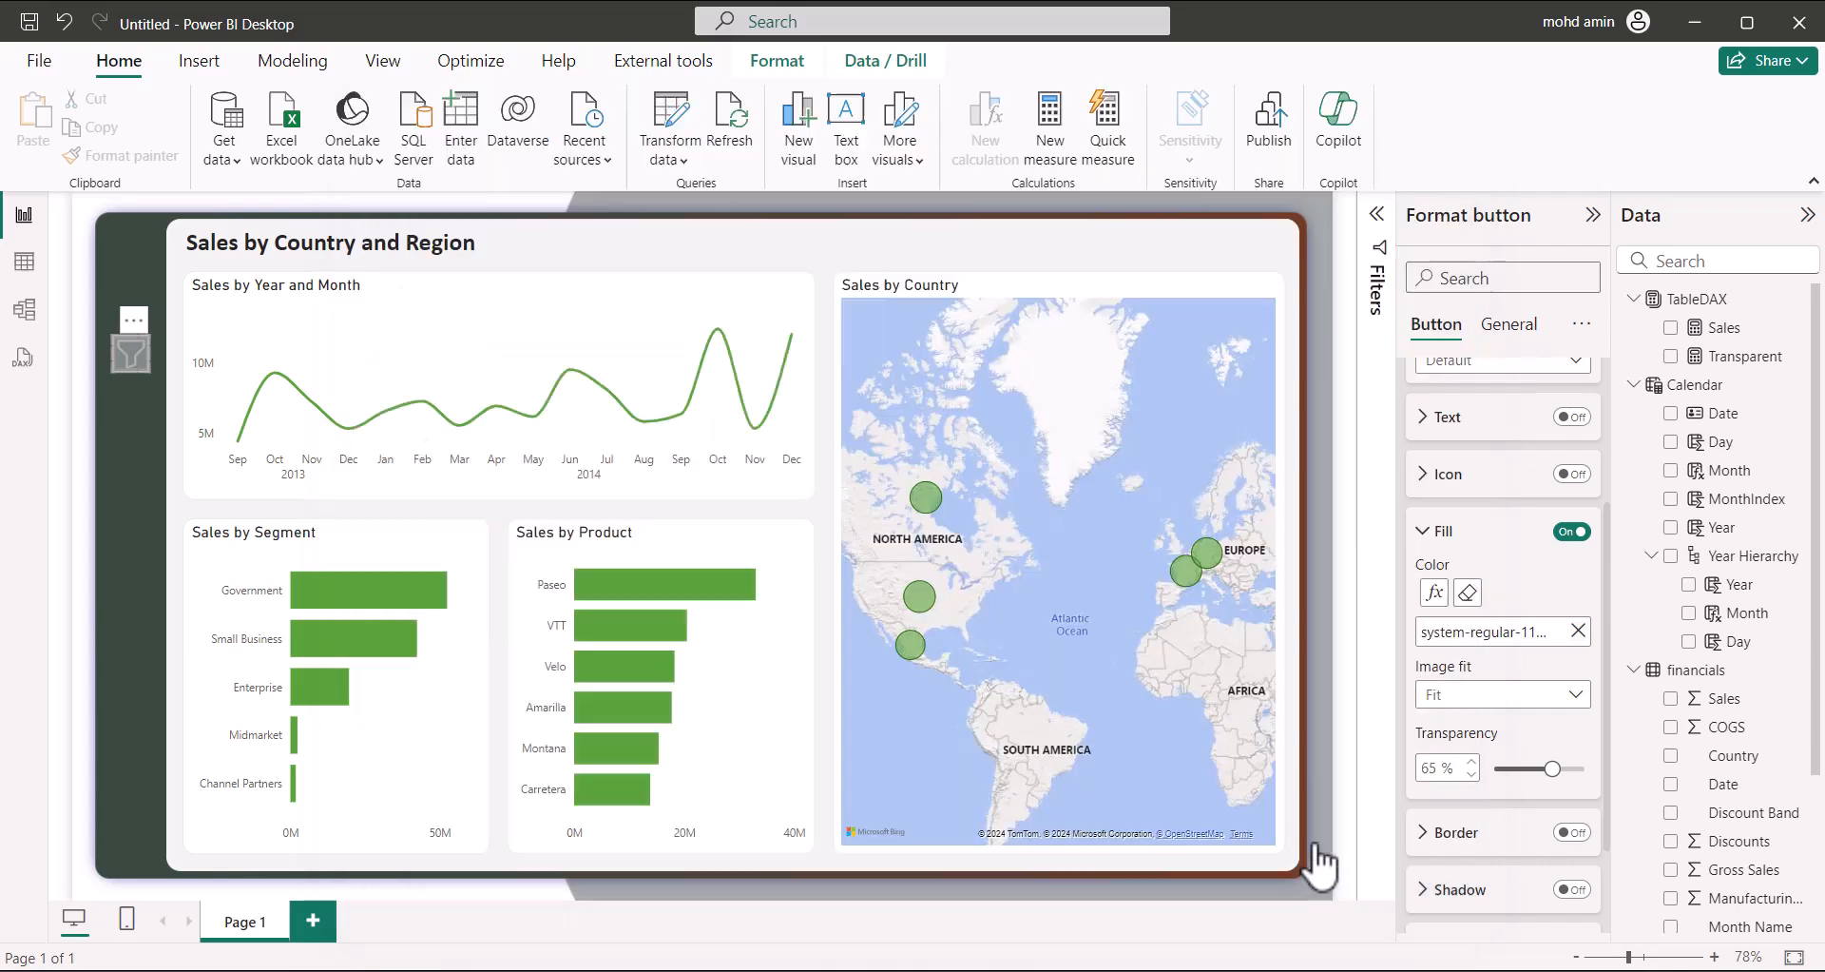
pyautogui.click(1736, 359)
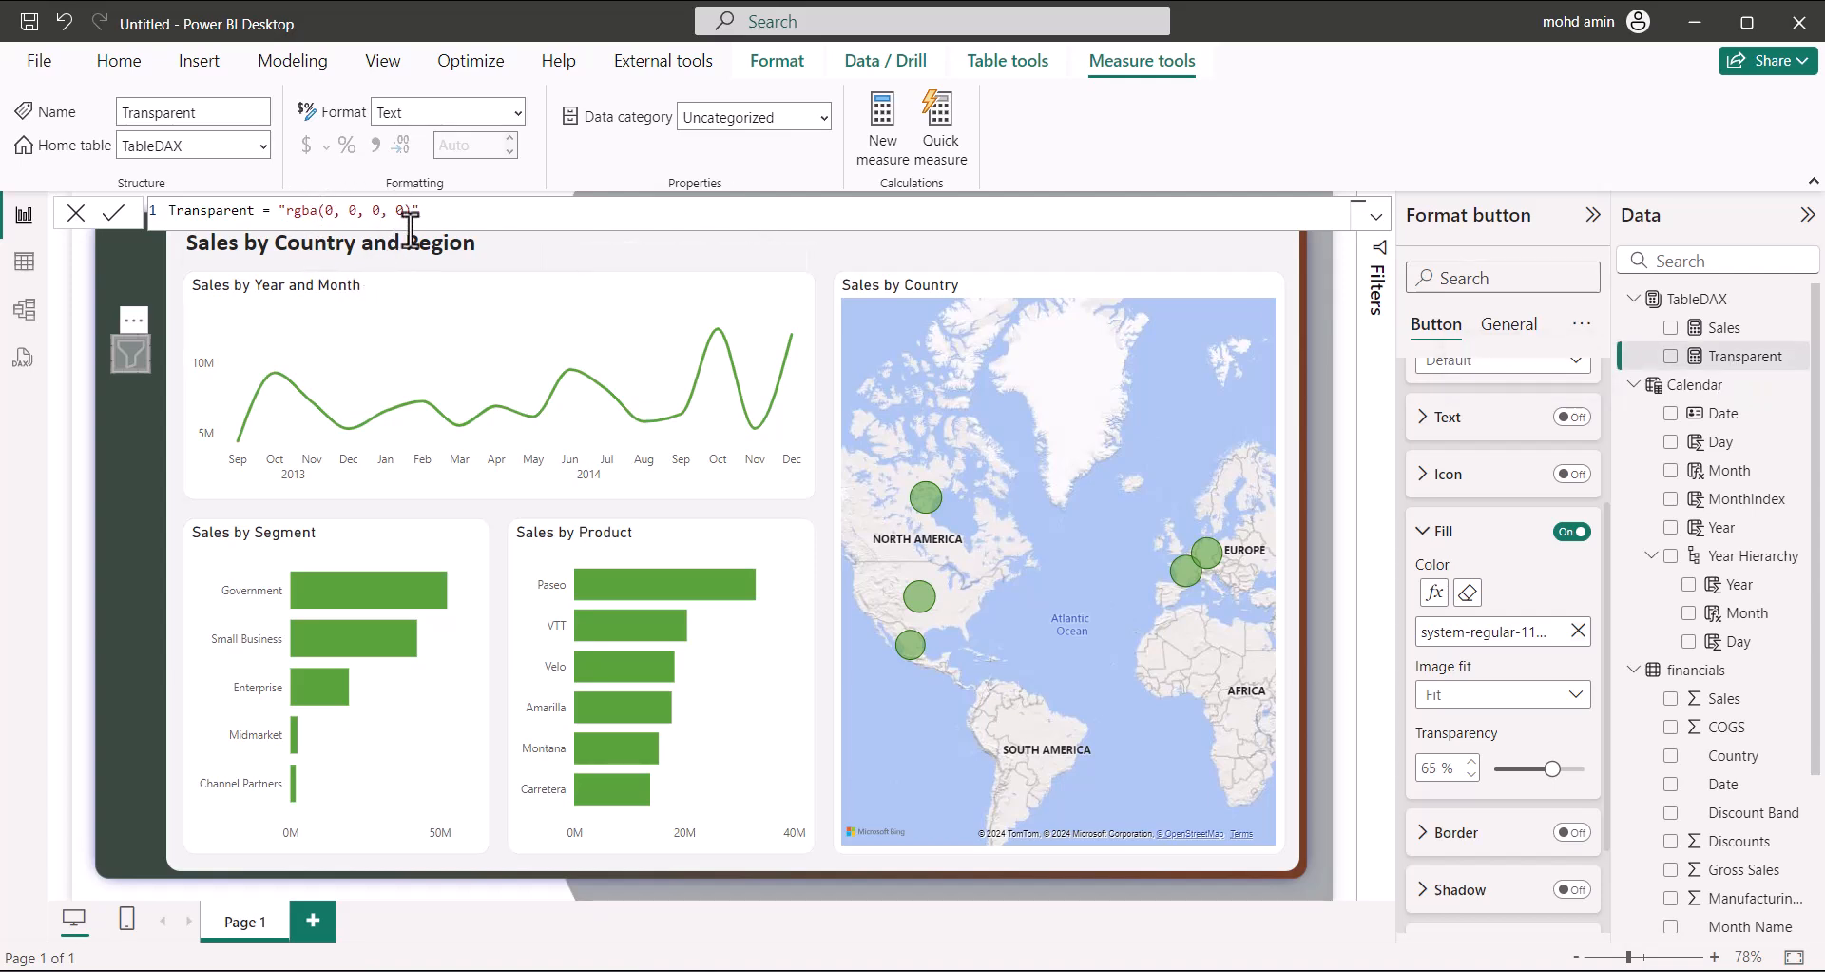
# Commit Transparent = "rgba(0, 0, 0, 0)" and lower the fill transparency to 0%
pyautogui.click(116, 221)
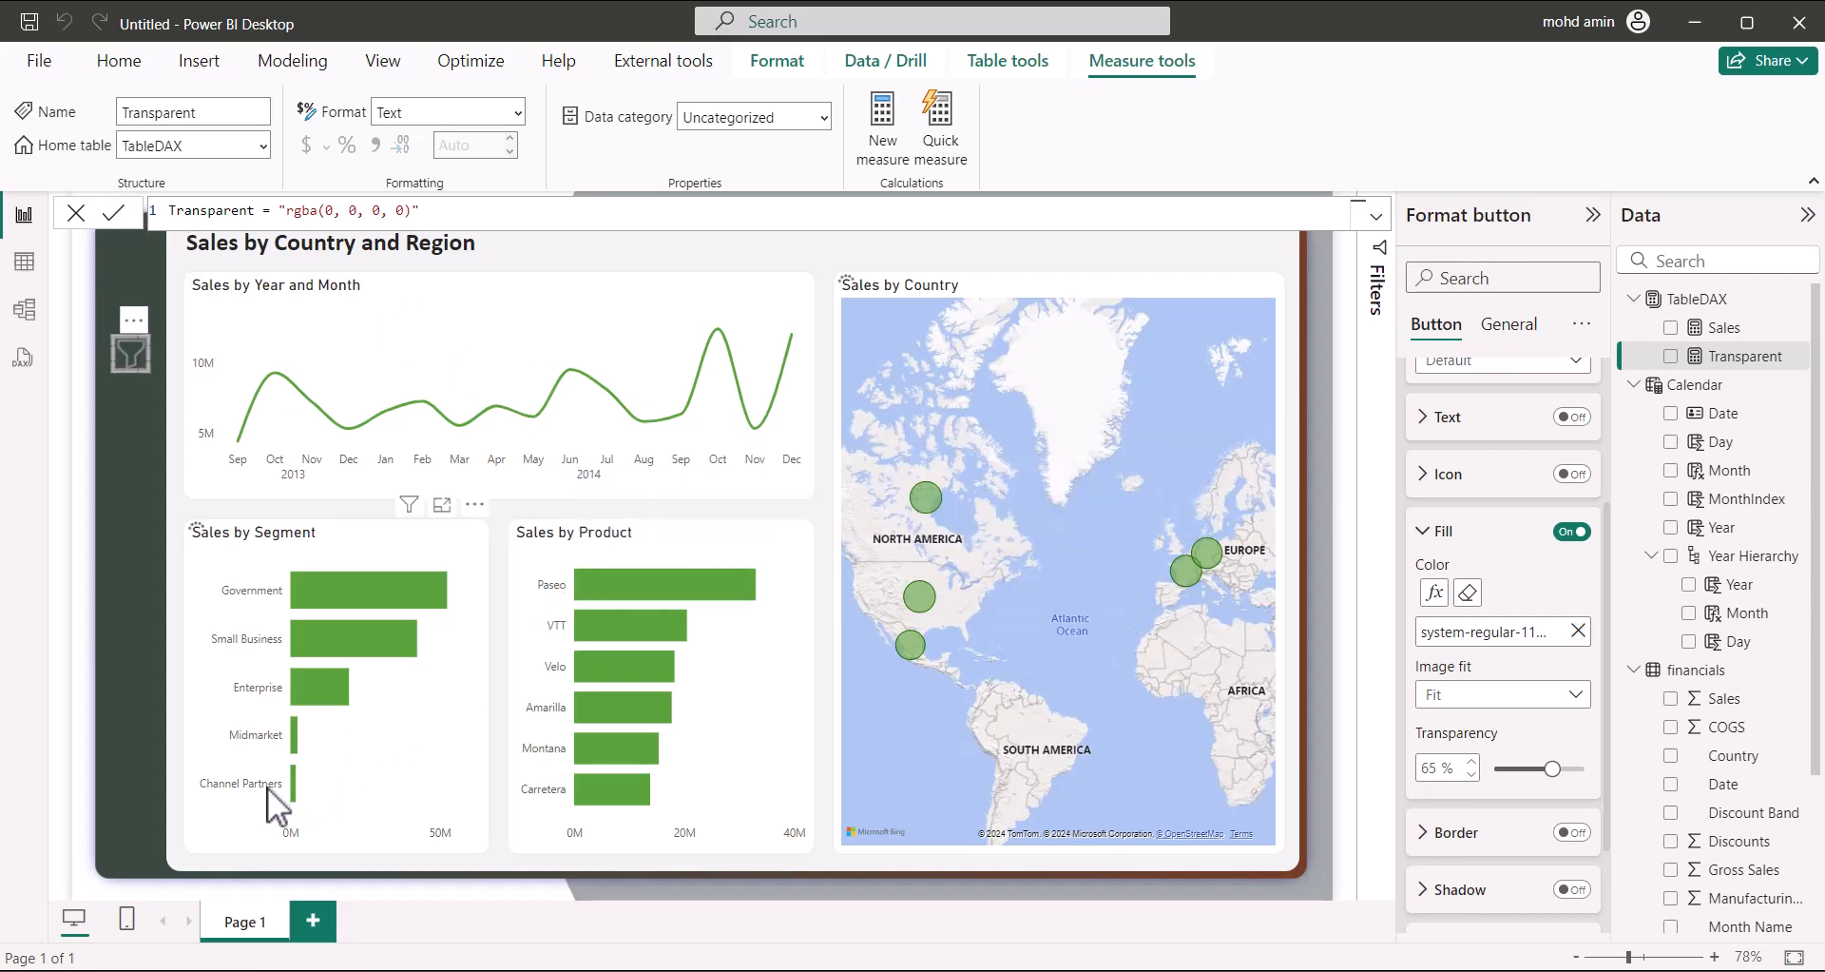
pyautogui.moveTo(1549, 766); pyautogui.dragTo(1497, 760)
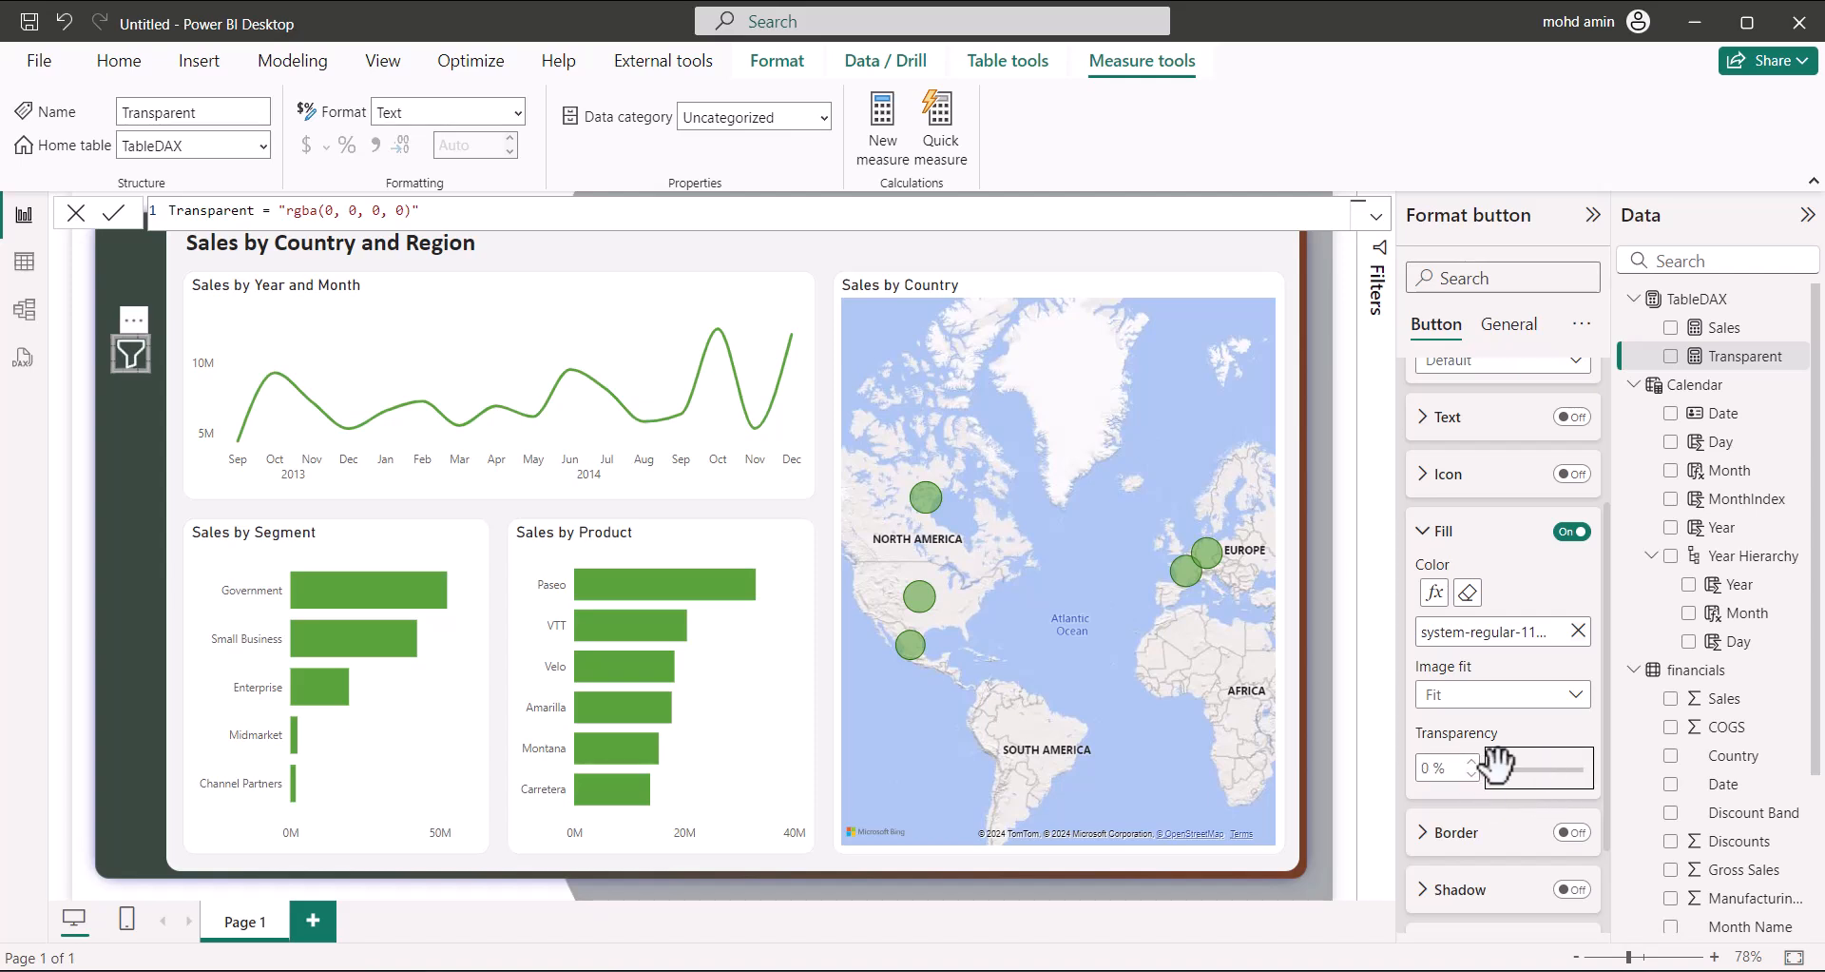
# Move the filter button to the top-left corner of the page
pyautogui.click(130, 418)
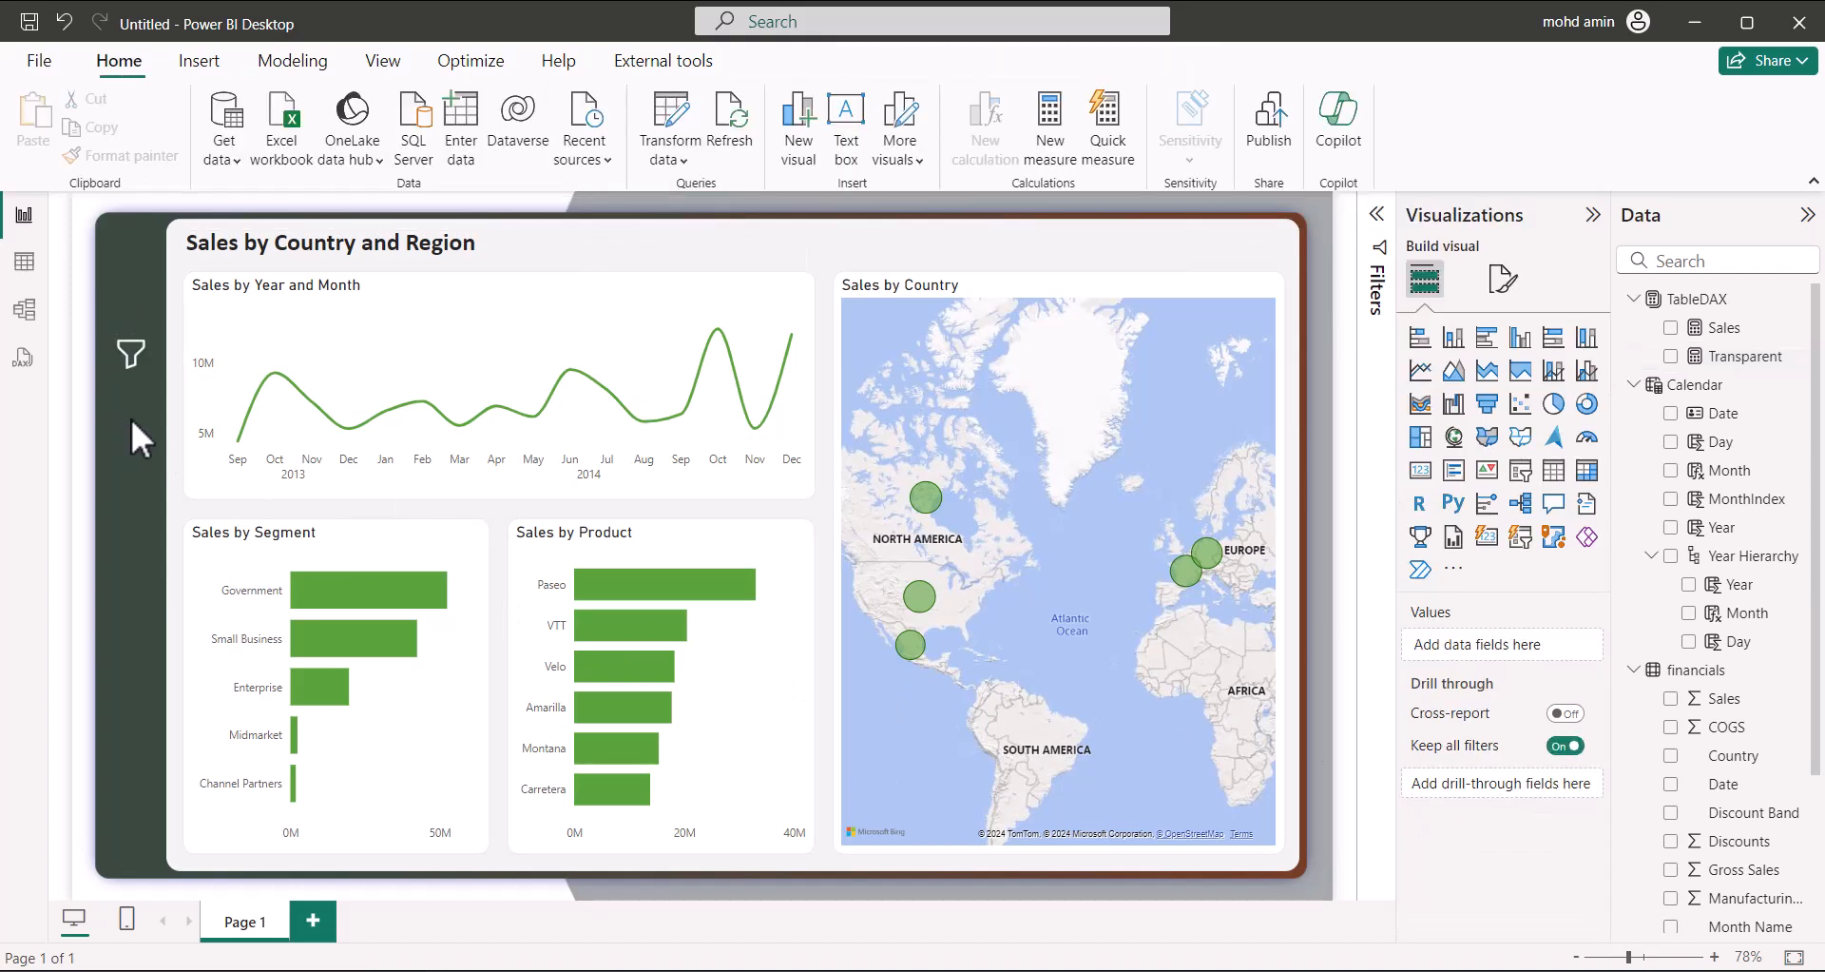
pyautogui.moveTo(129, 352); pyautogui.dragTo(131, 249)
pyautogui.moveTo(249, 396)
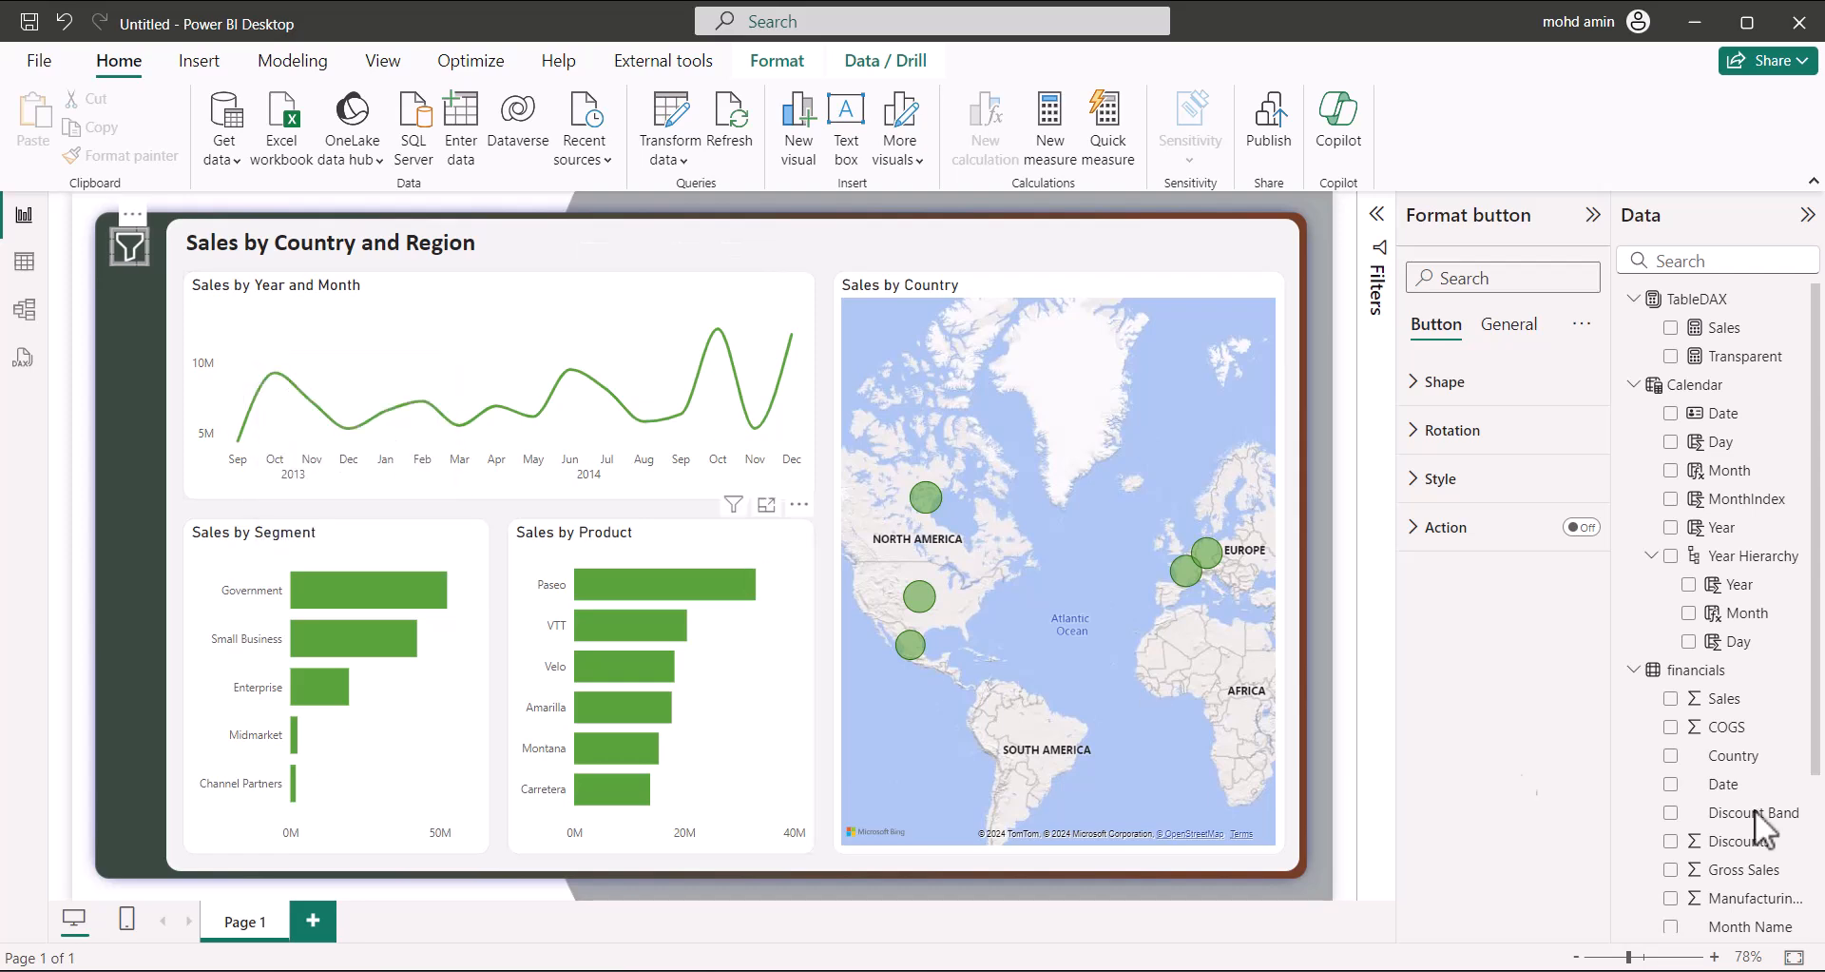
pyautogui.click(141, 419)
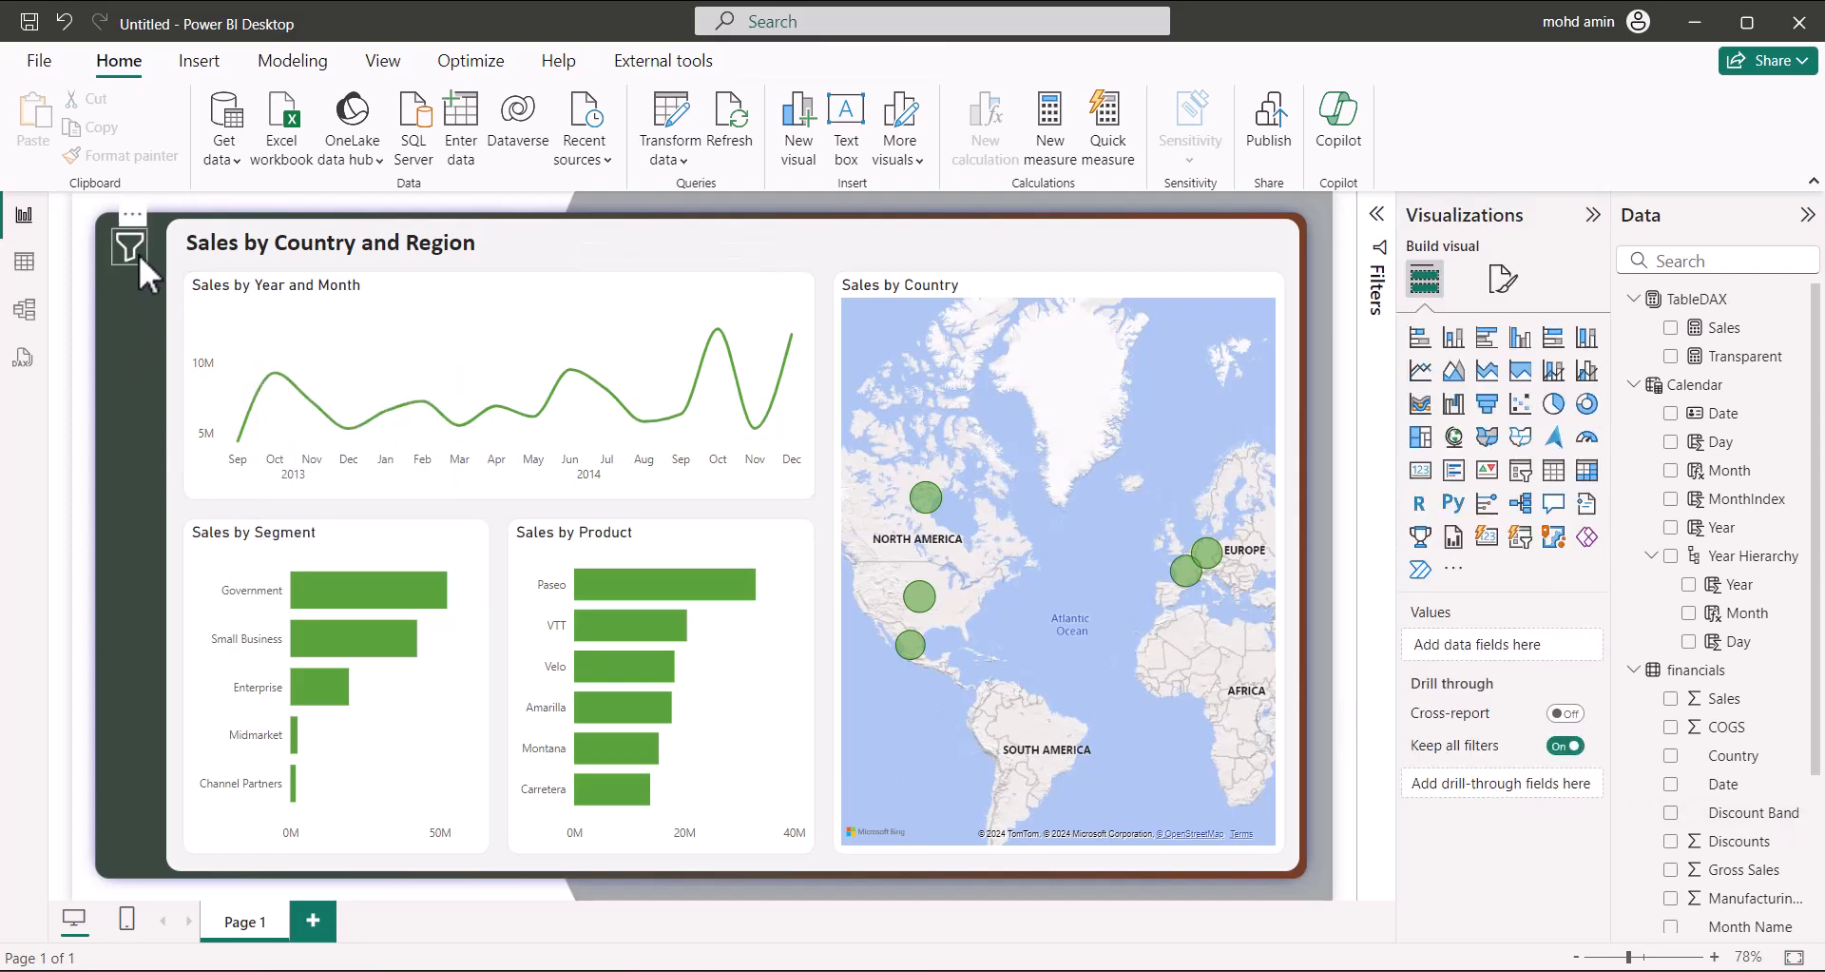
# Switch the button's style formatting to the On hover state and expand Fill
pyautogui.click(129, 247)
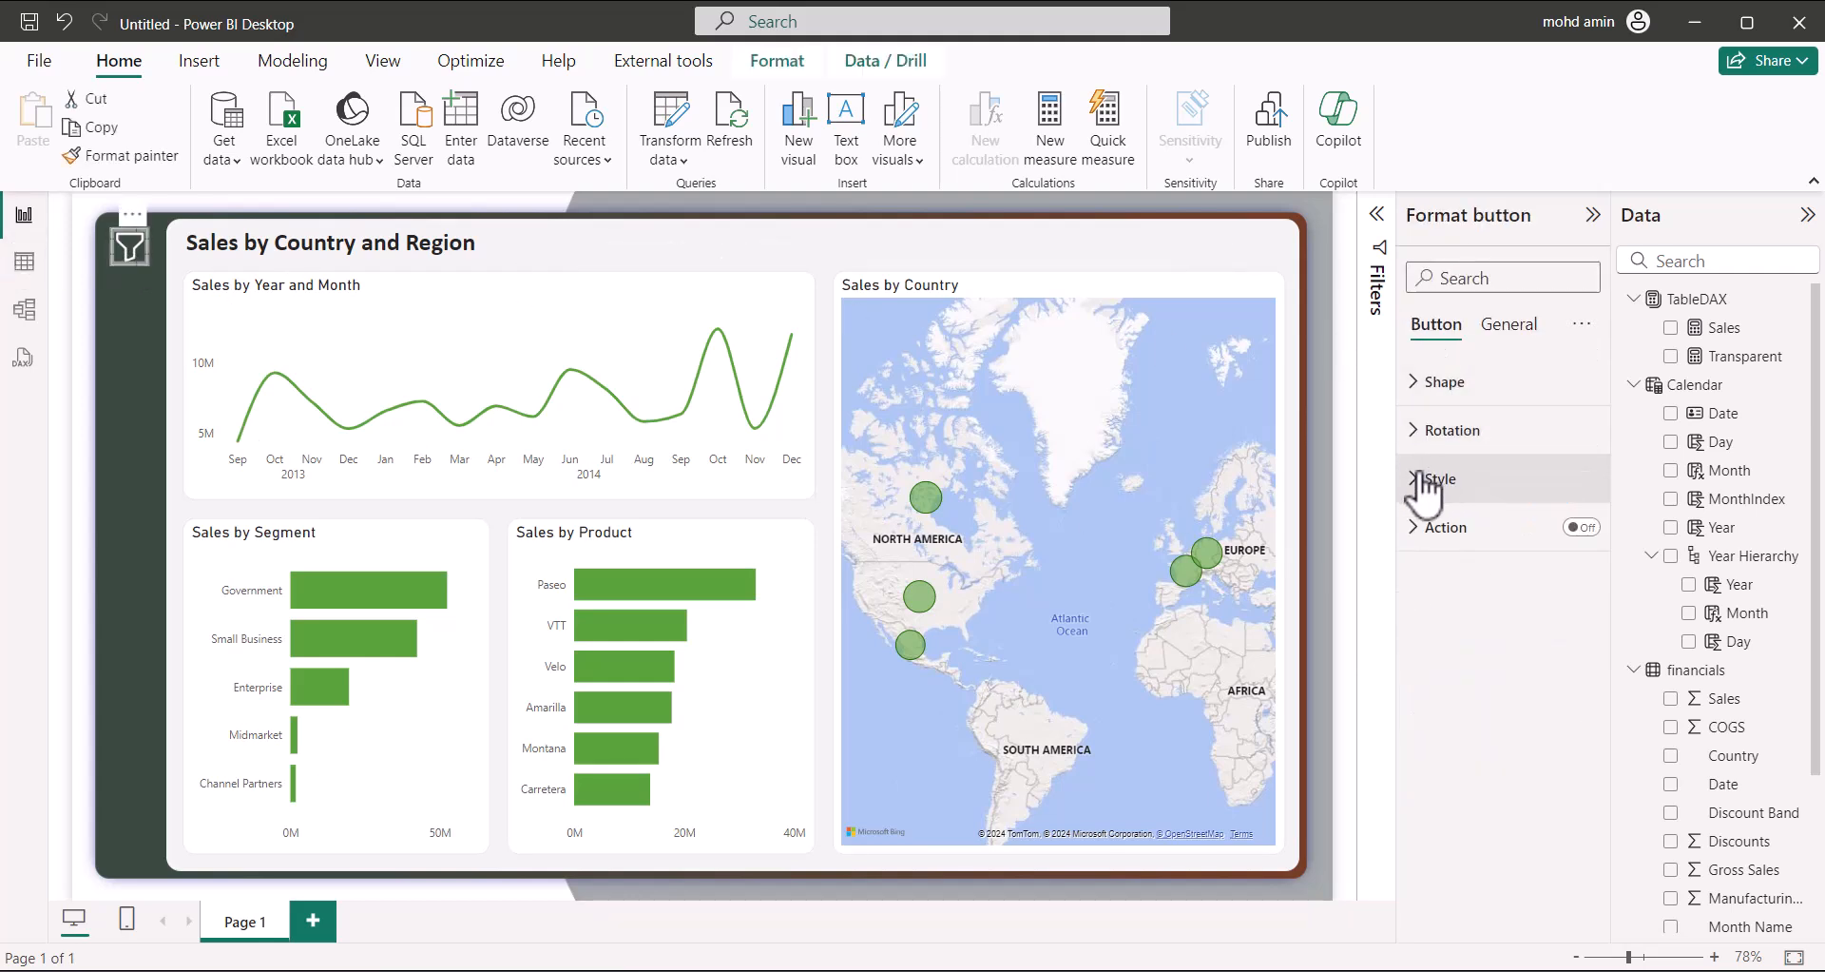
pyautogui.click(1437, 479)
pyautogui.click(1488, 605)
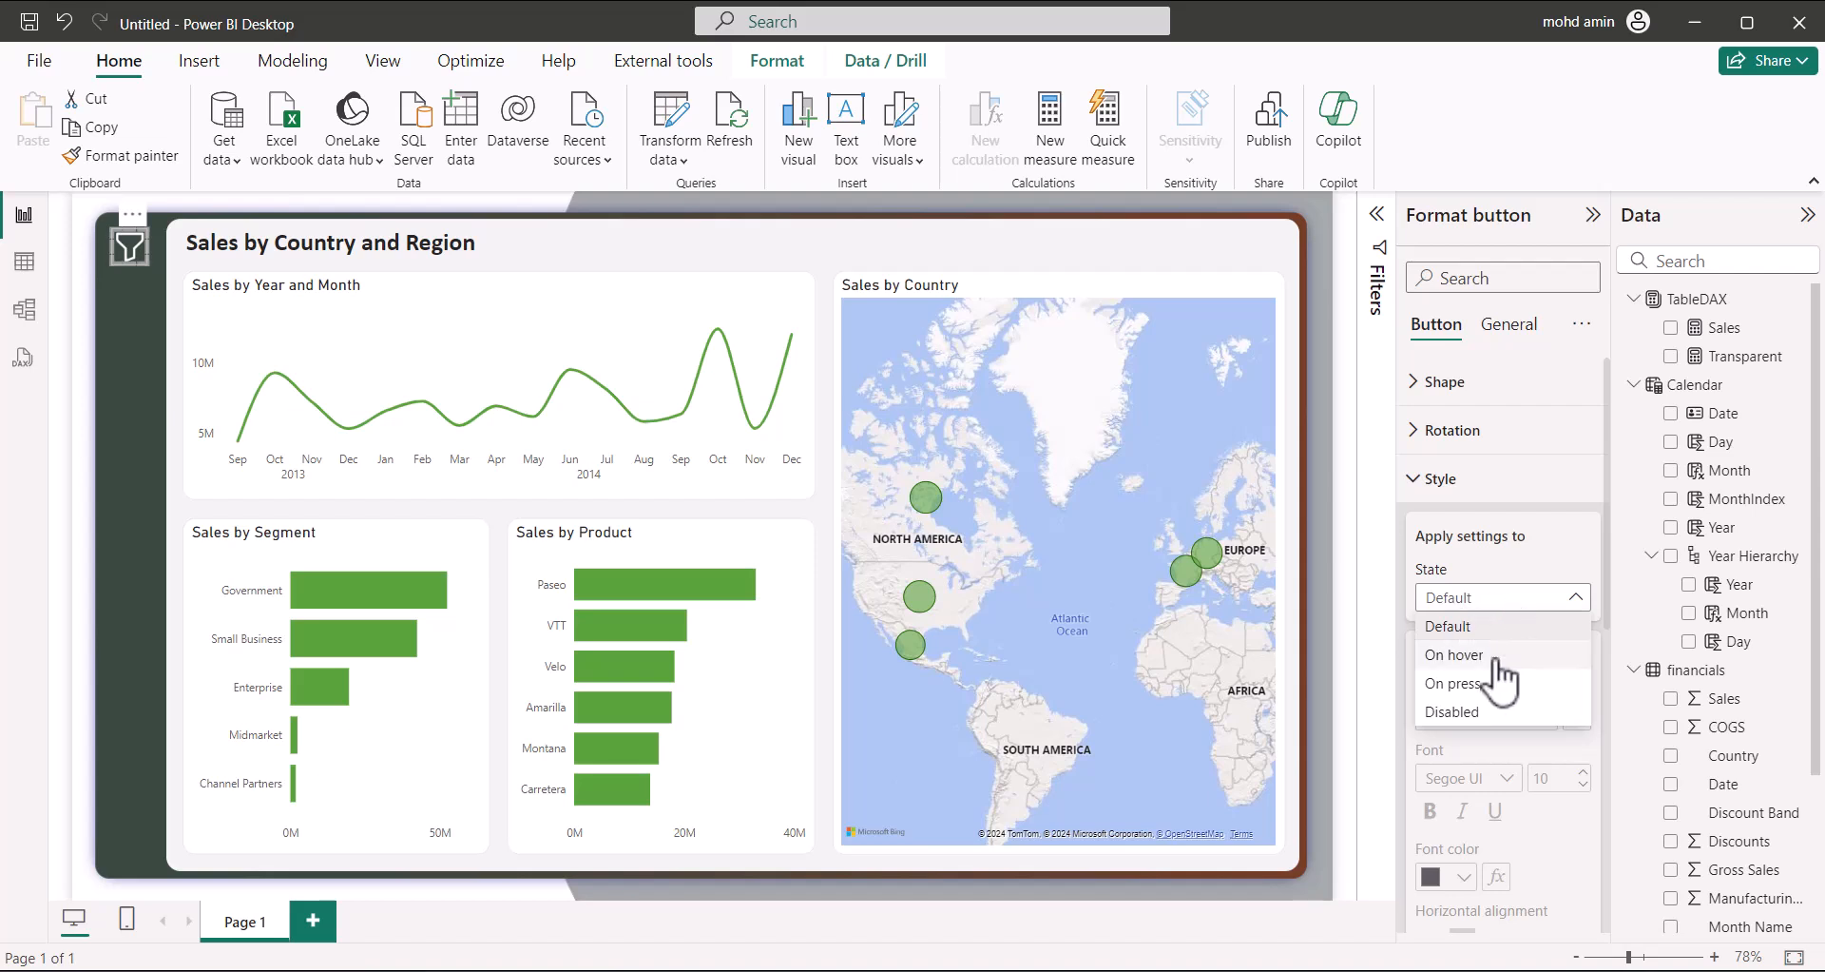
pyautogui.click(1489, 661)
pyautogui.click(1437, 656)
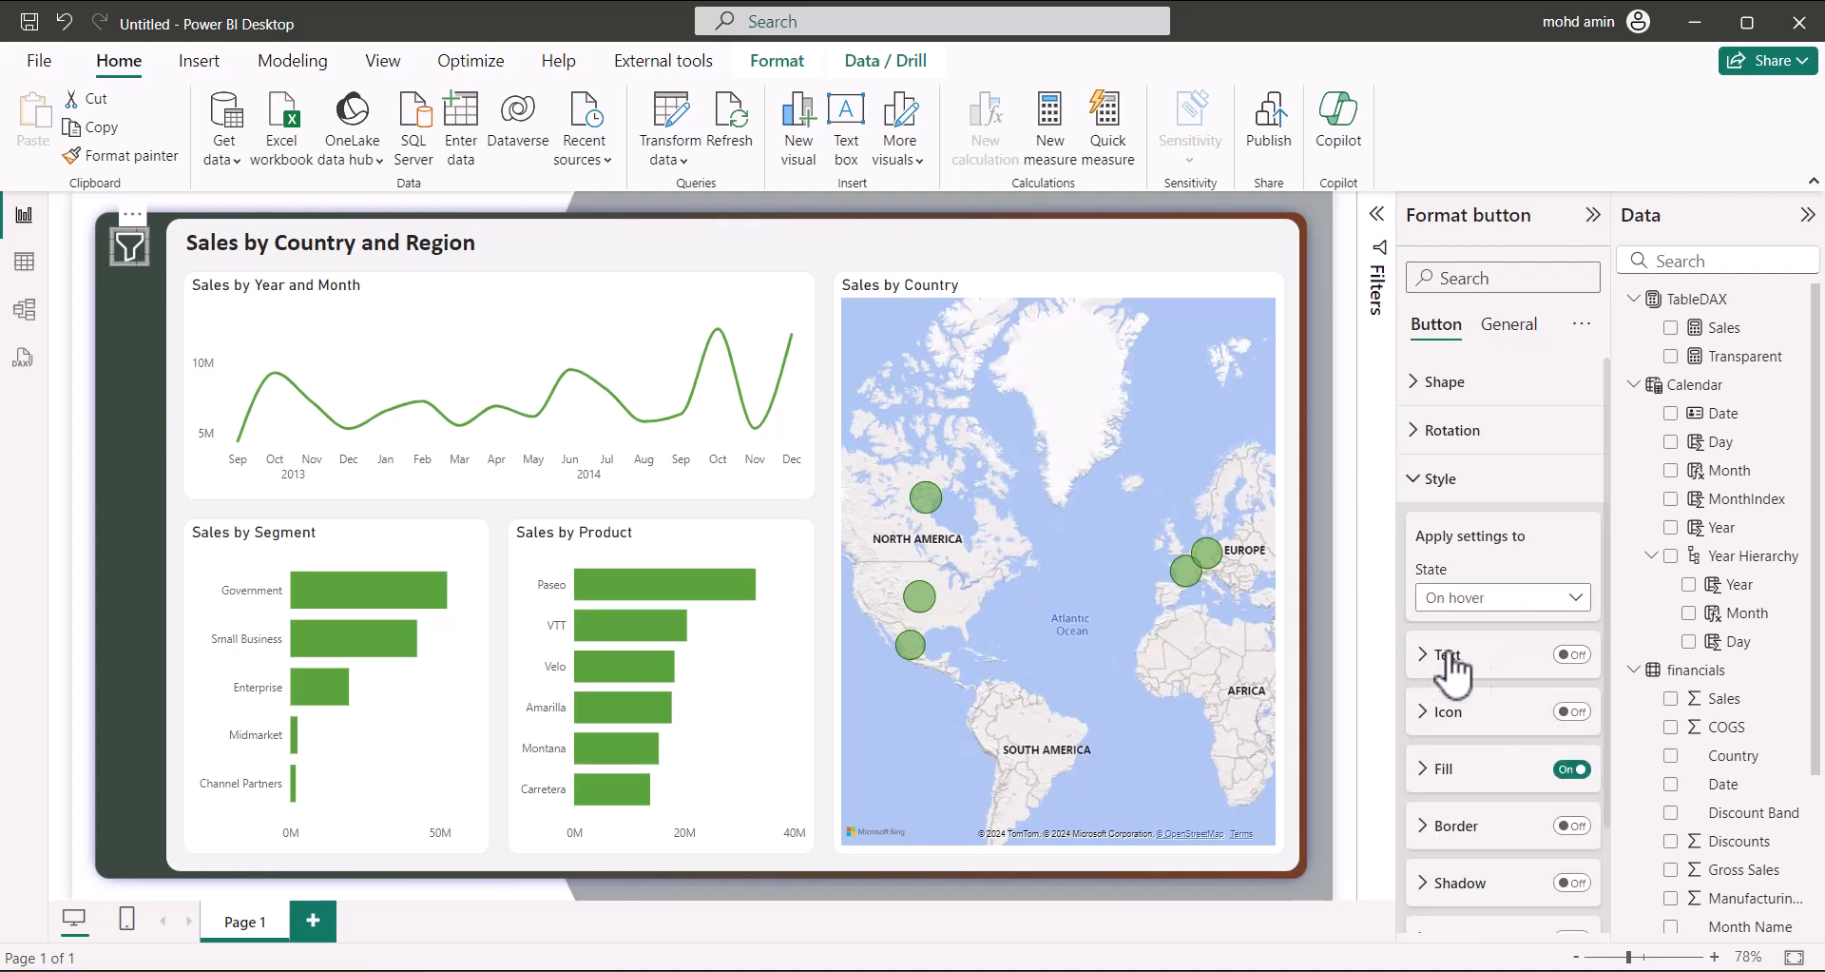
pyautogui.click(1428, 770)
# Replace the hover fill image with the system-regular-110-filter_ GIF, set to Fit
pyautogui.click(1578, 631)
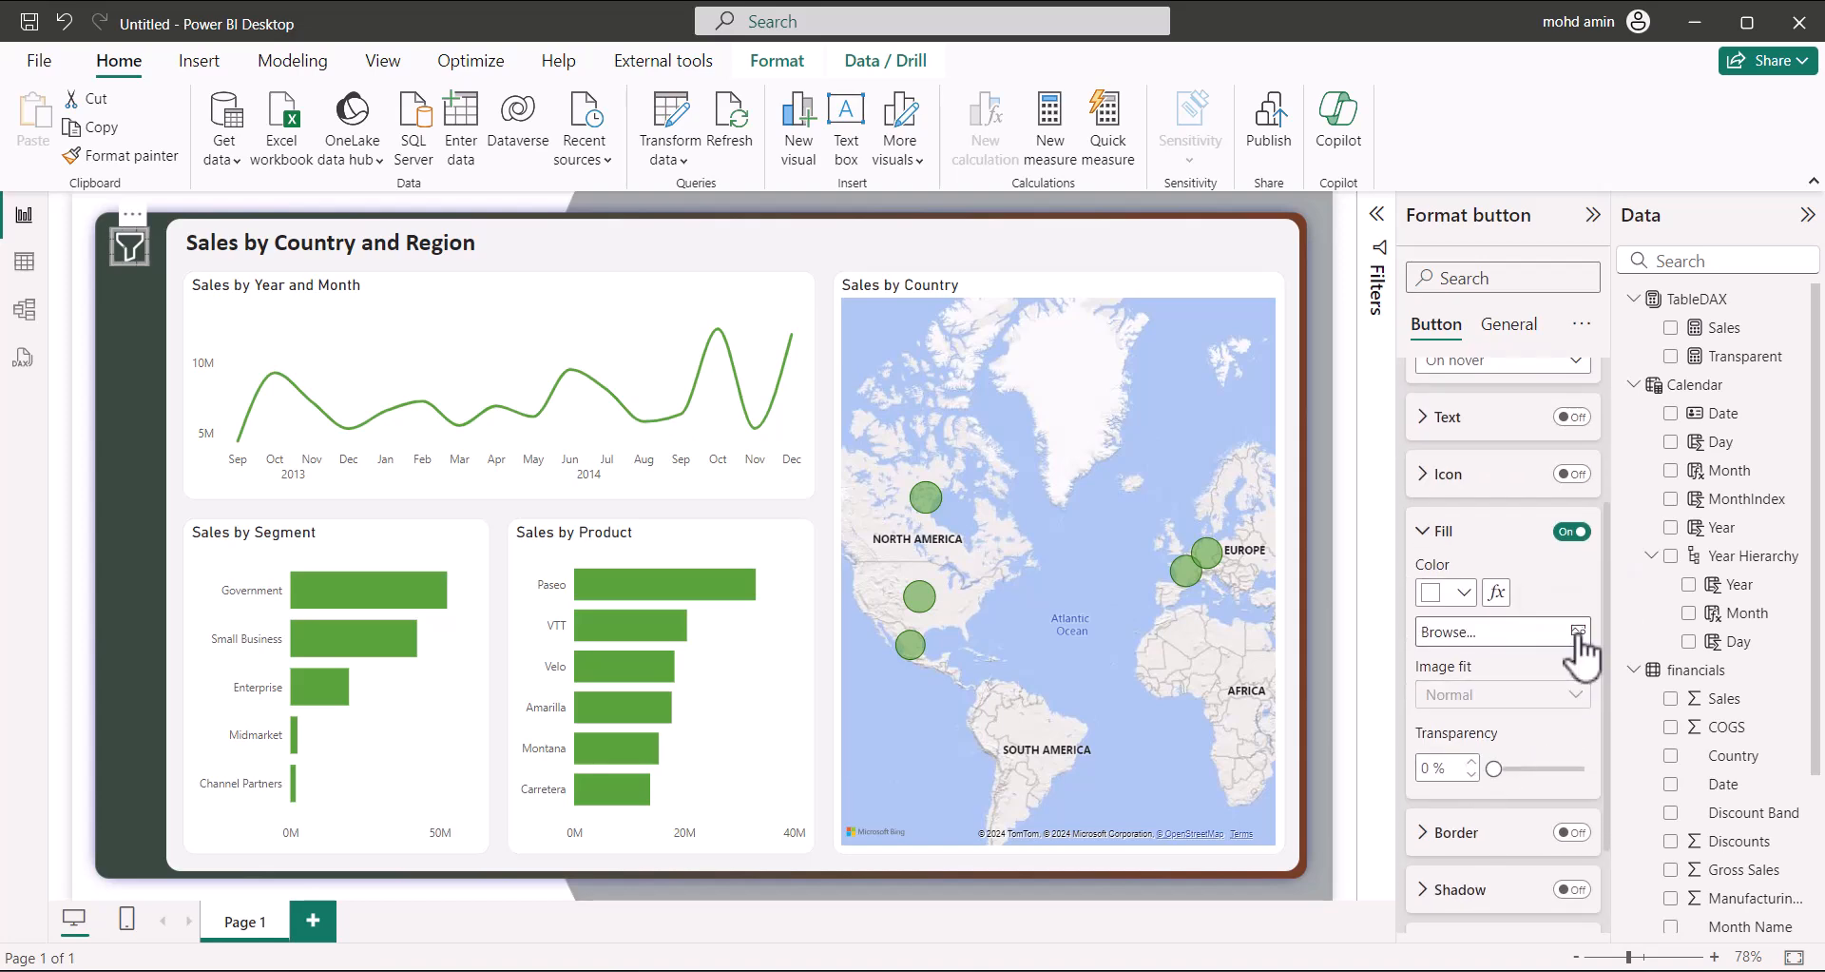
pyautogui.click(1514, 631)
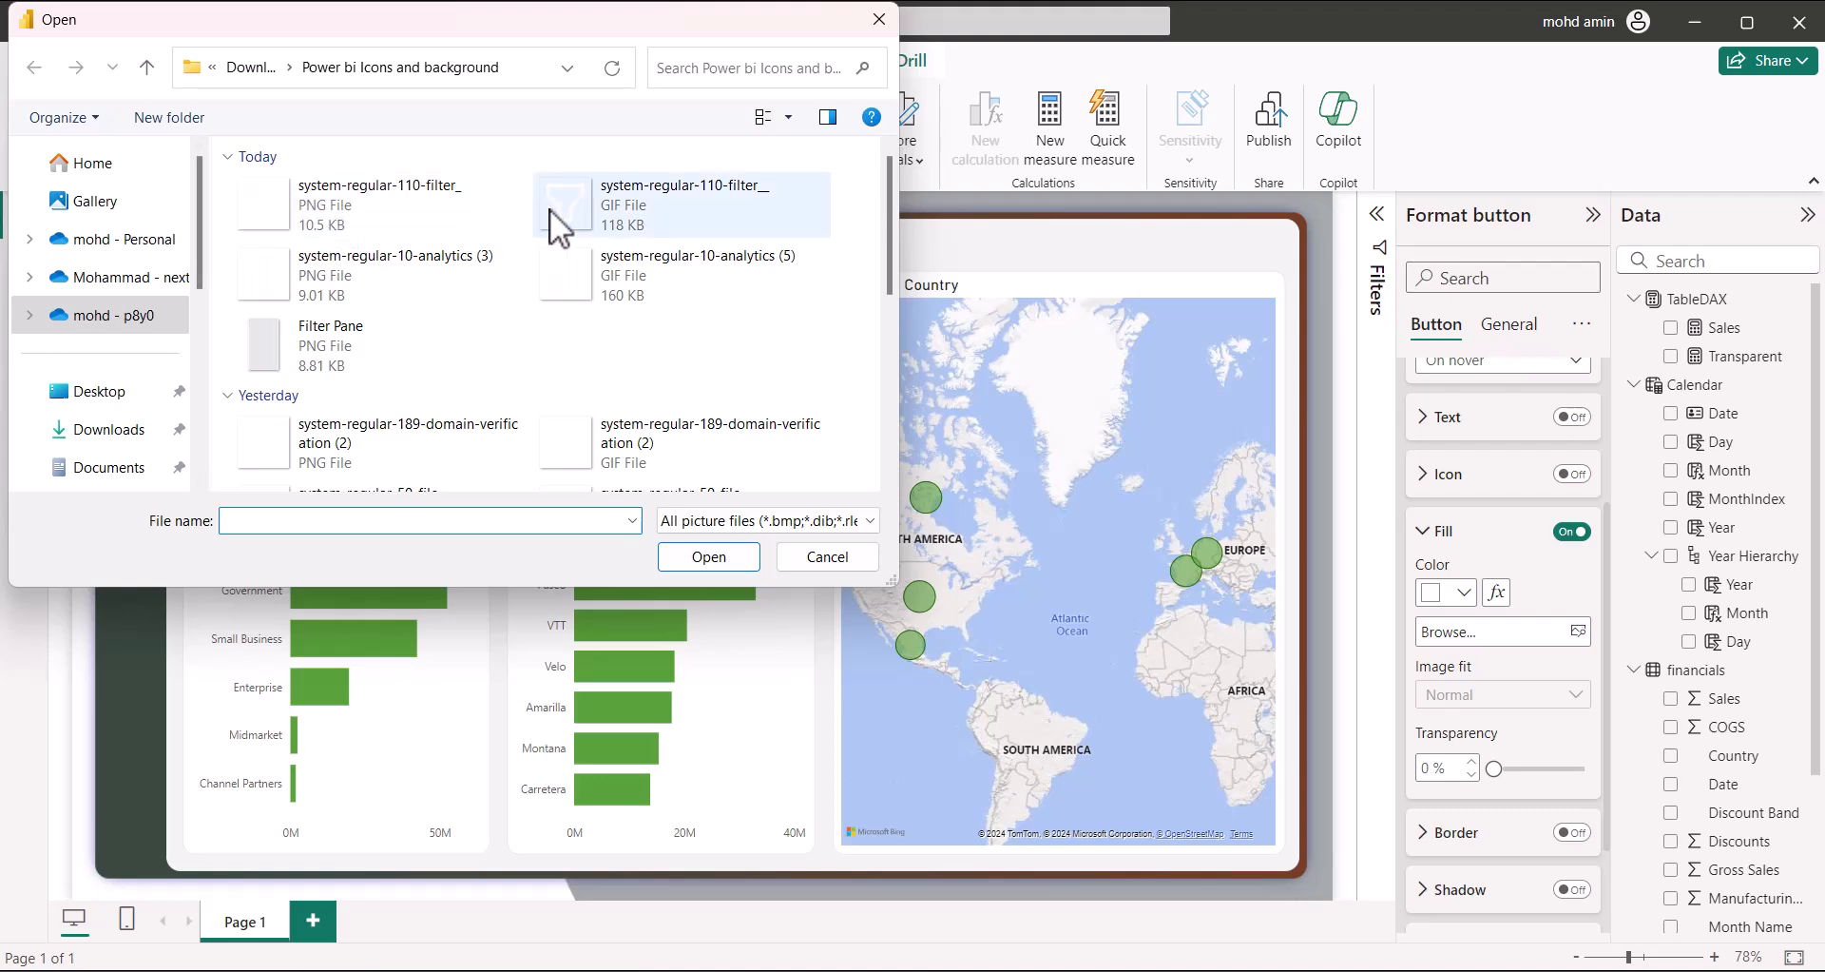
pyautogui.click(623, 225)
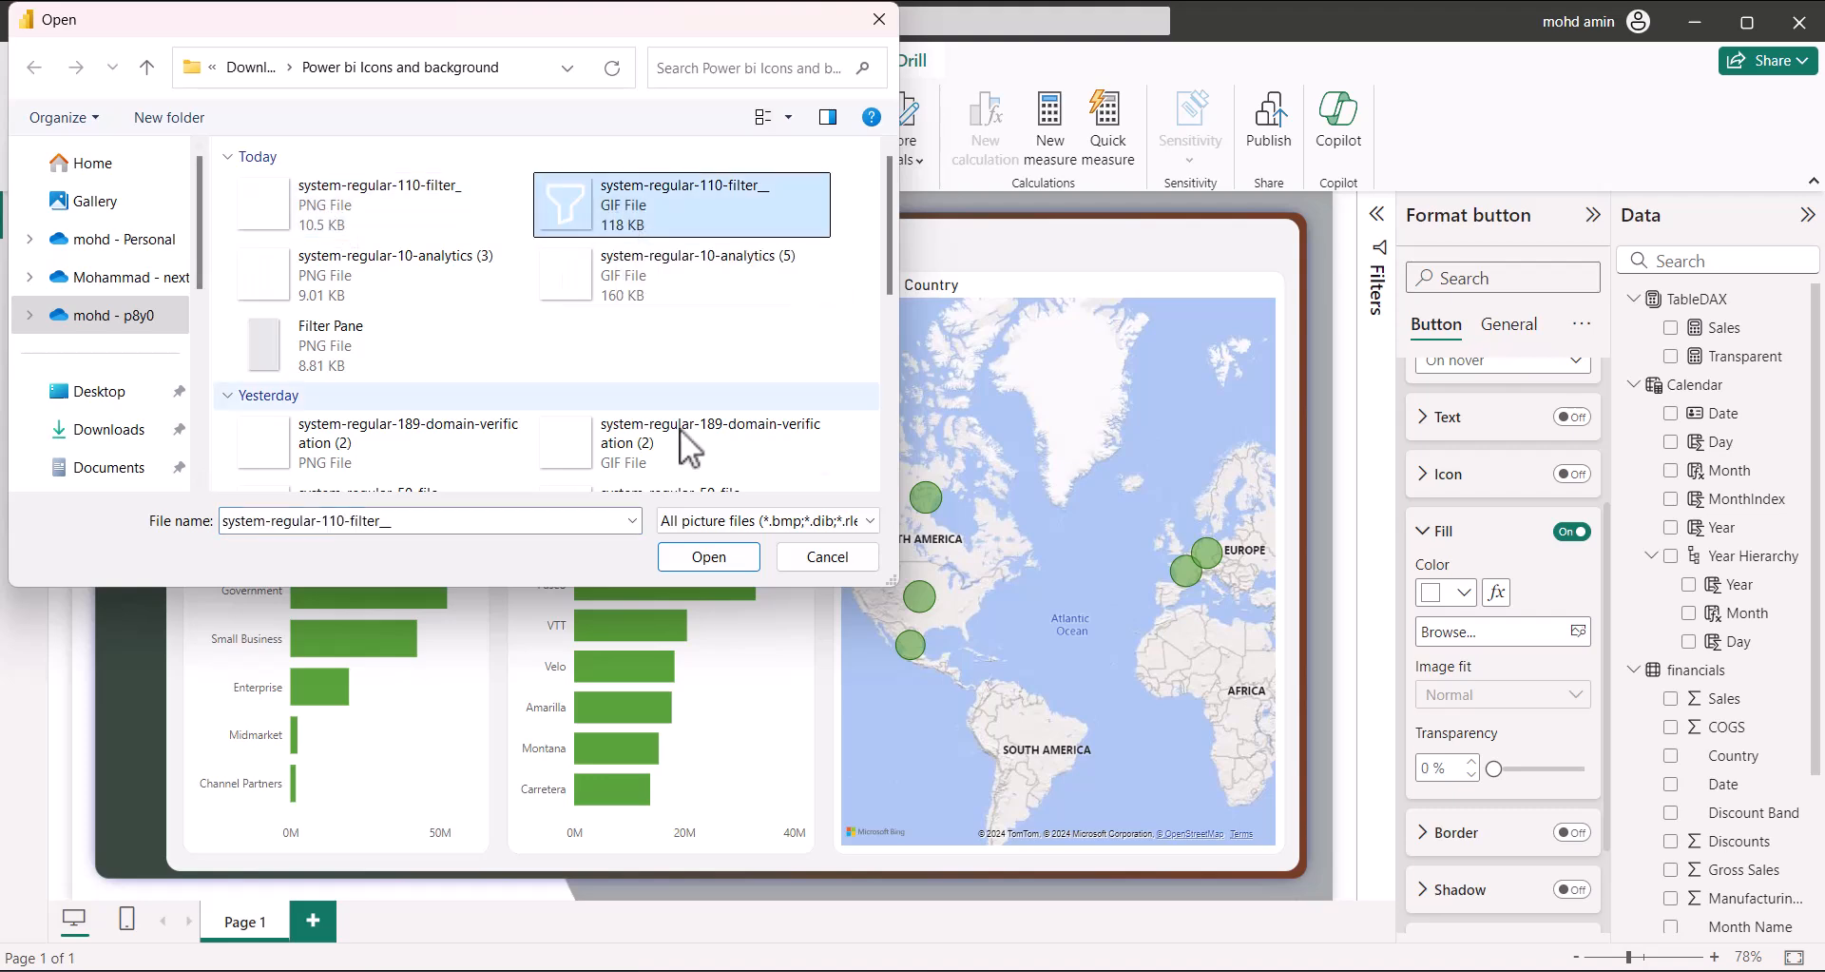
pyautogui.click(722, 561)
pyautogui.click(1574, 696)
pyautogui.click(1481, 743)
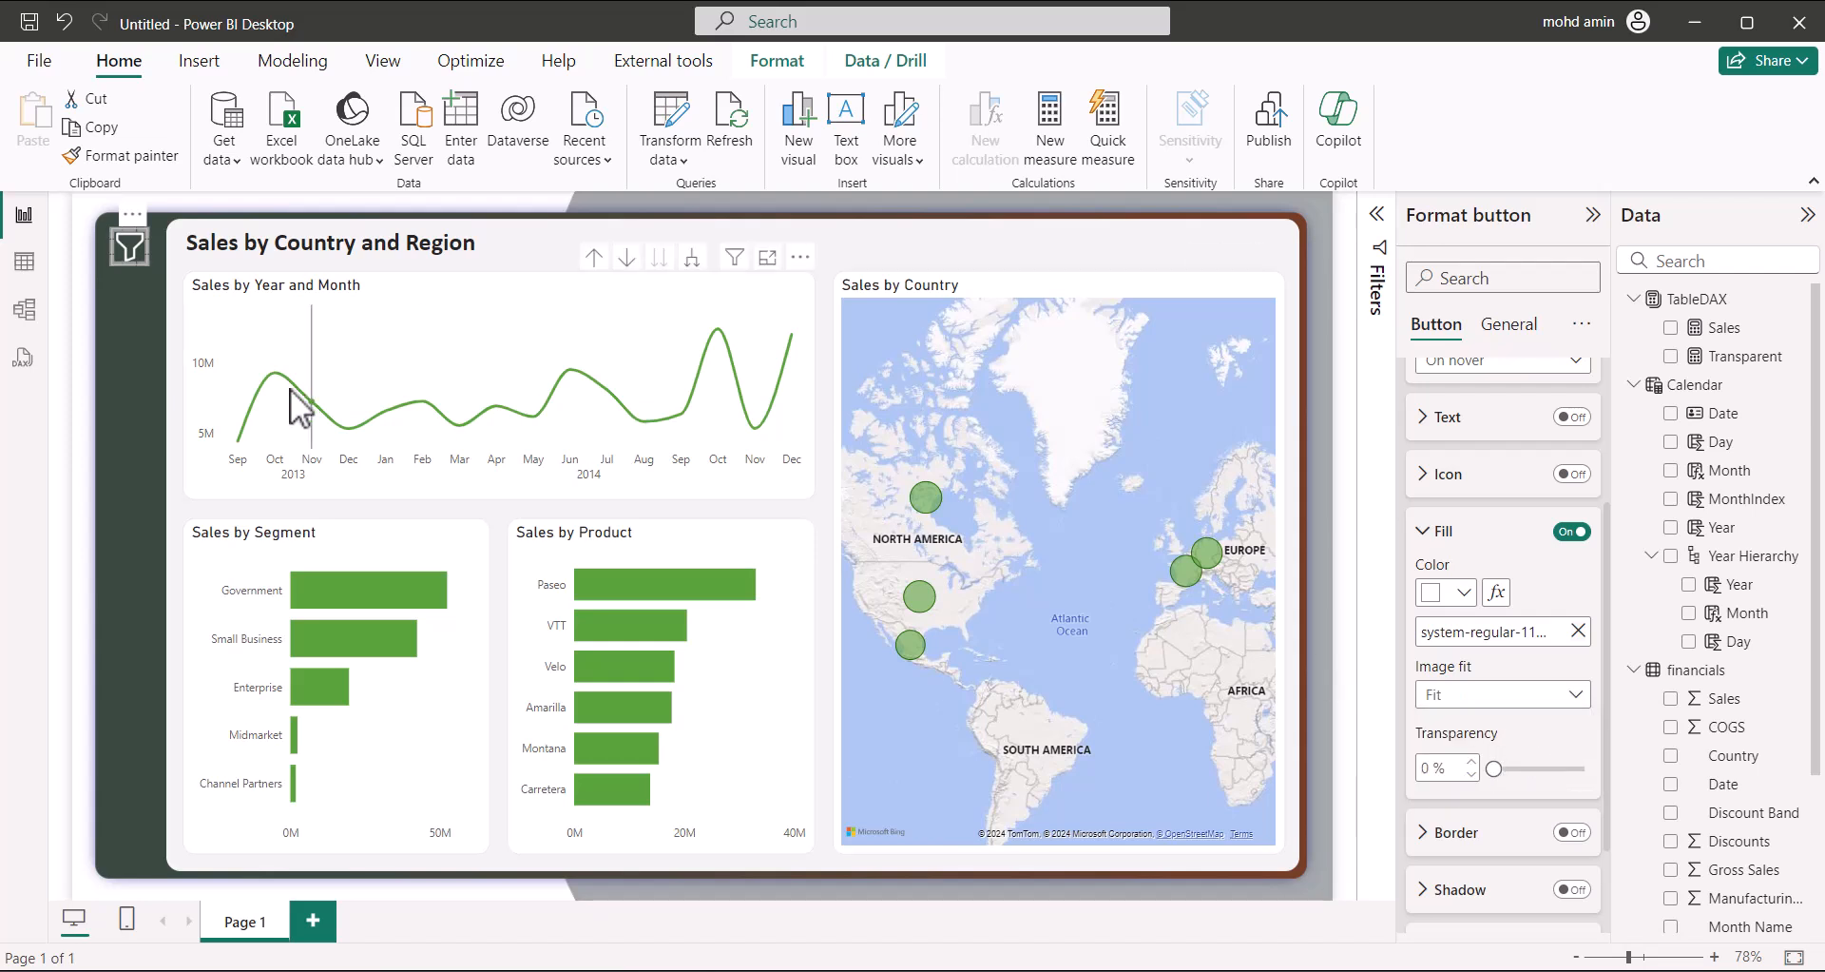
pyautogui.click(125, 329)
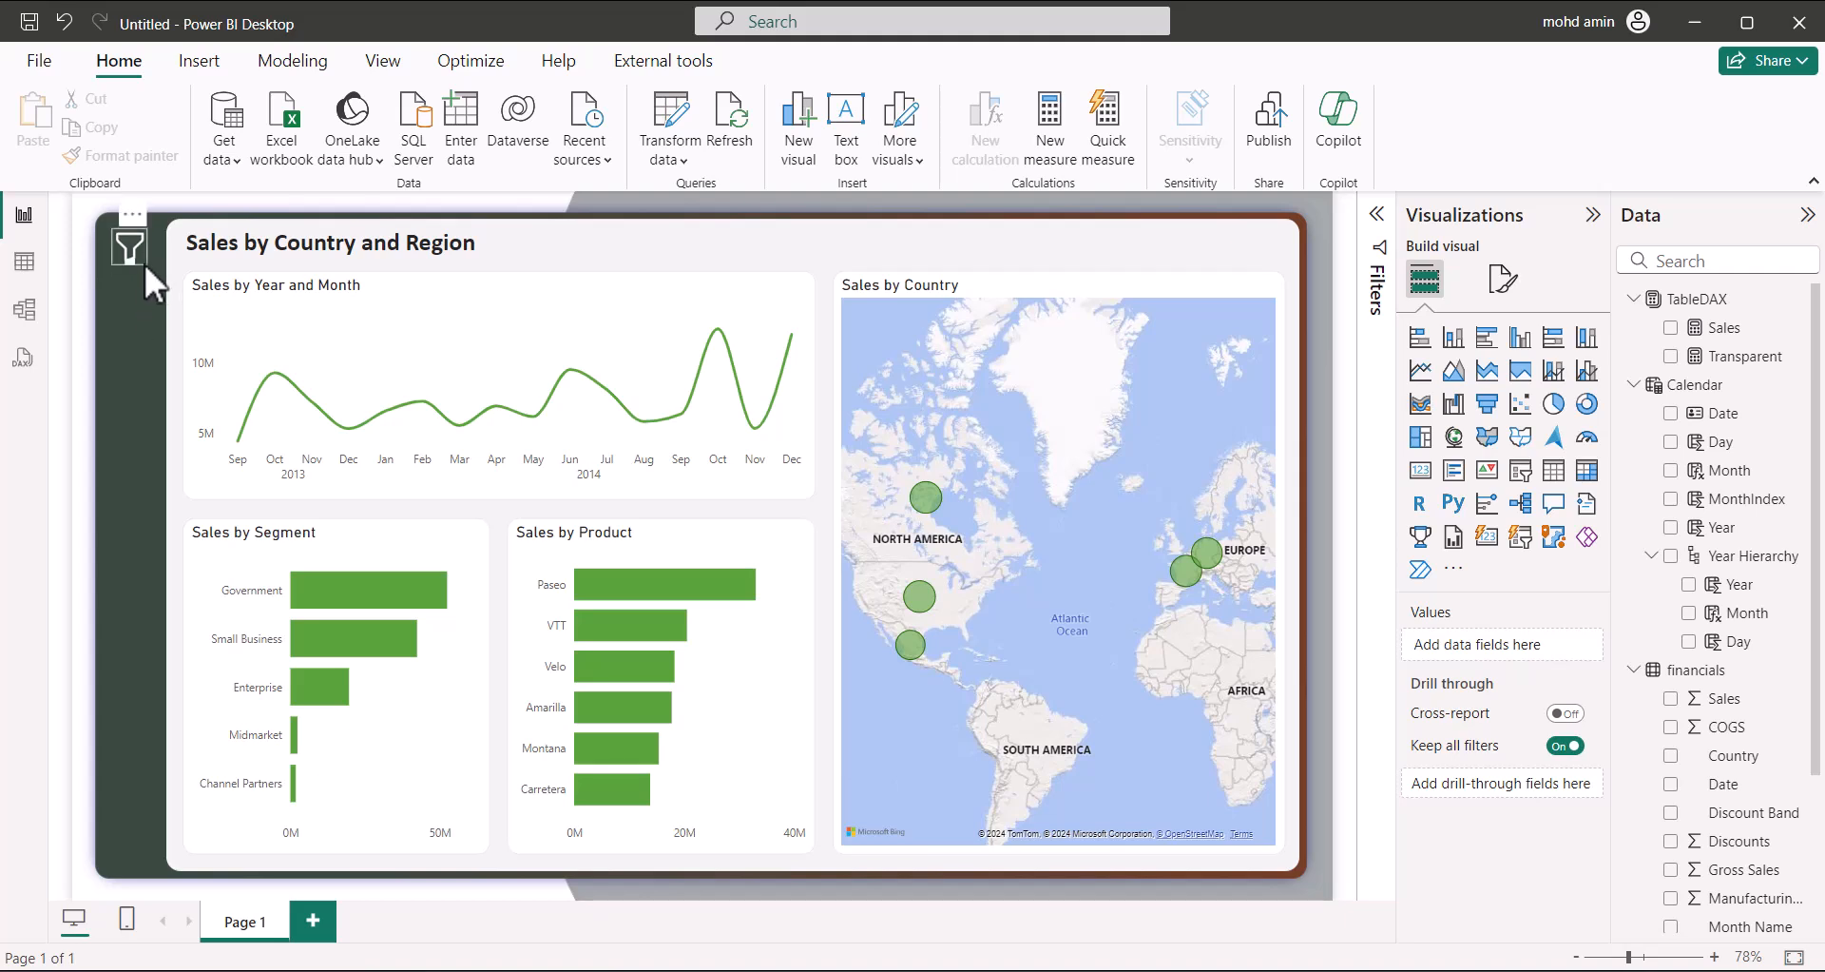
# Select the funnel filter button and look through its Style text and fill settings
pyautogui.click(143, 262)
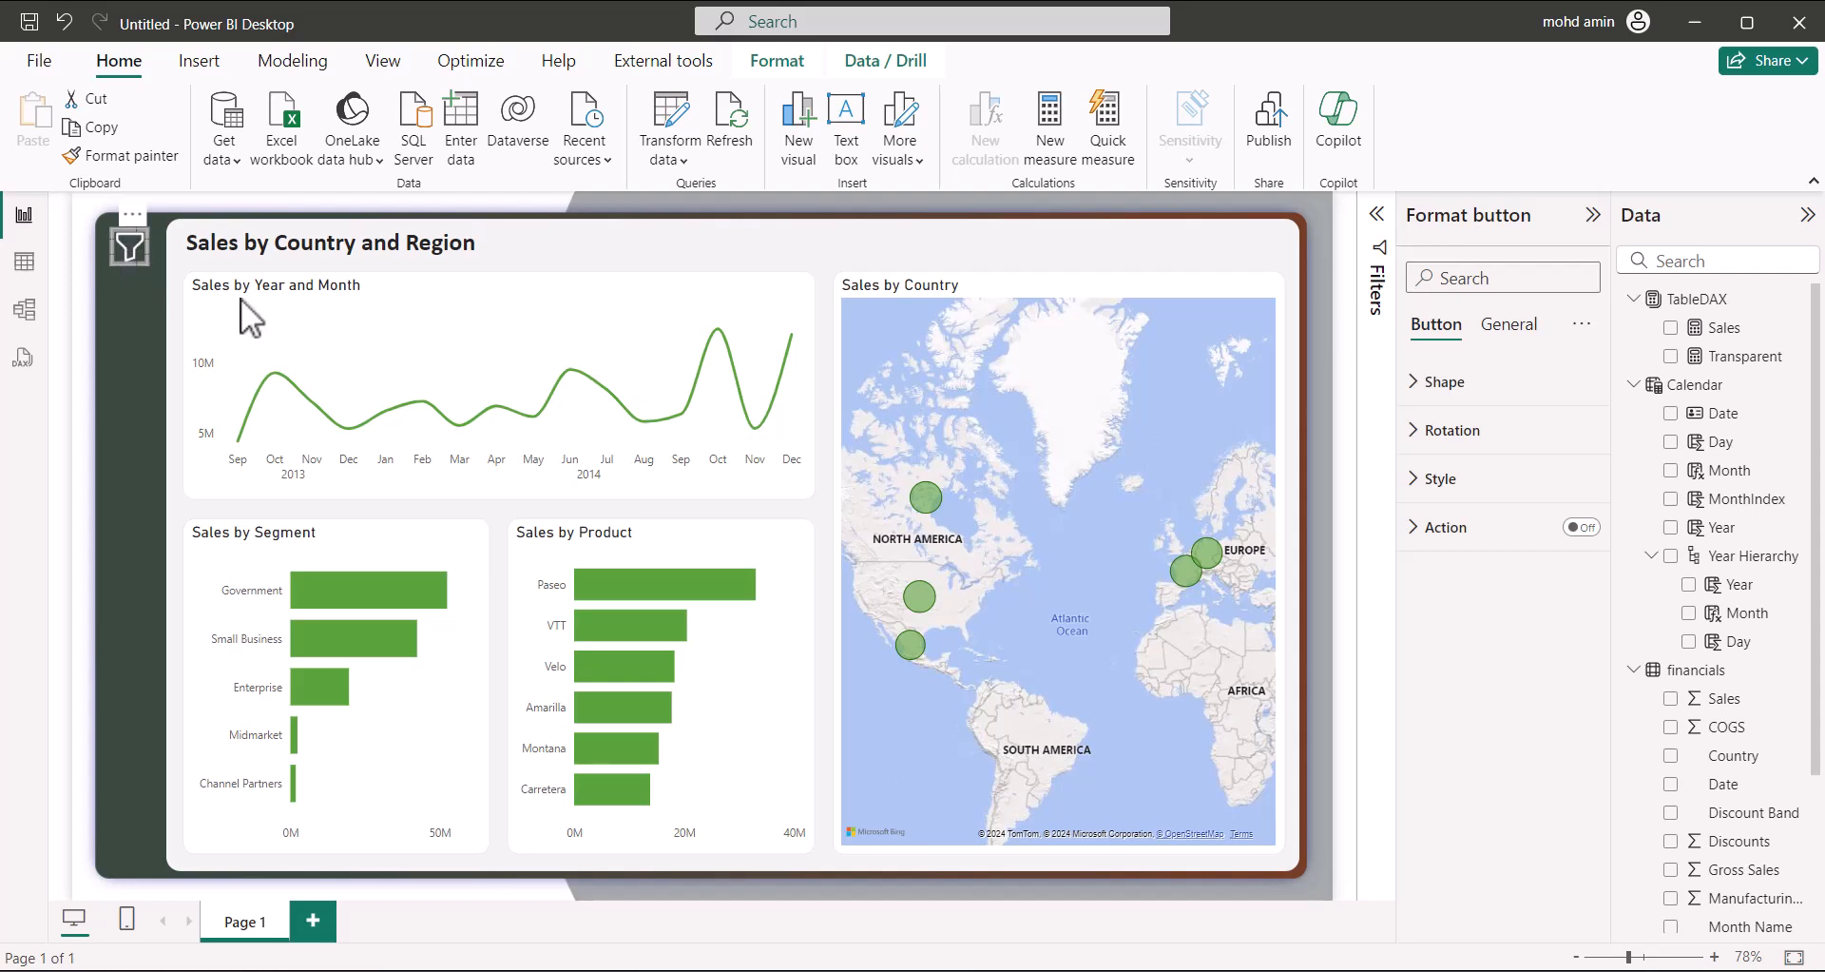
pyautogui.click(1425, 479)
pyautogui.click(1442, 656)
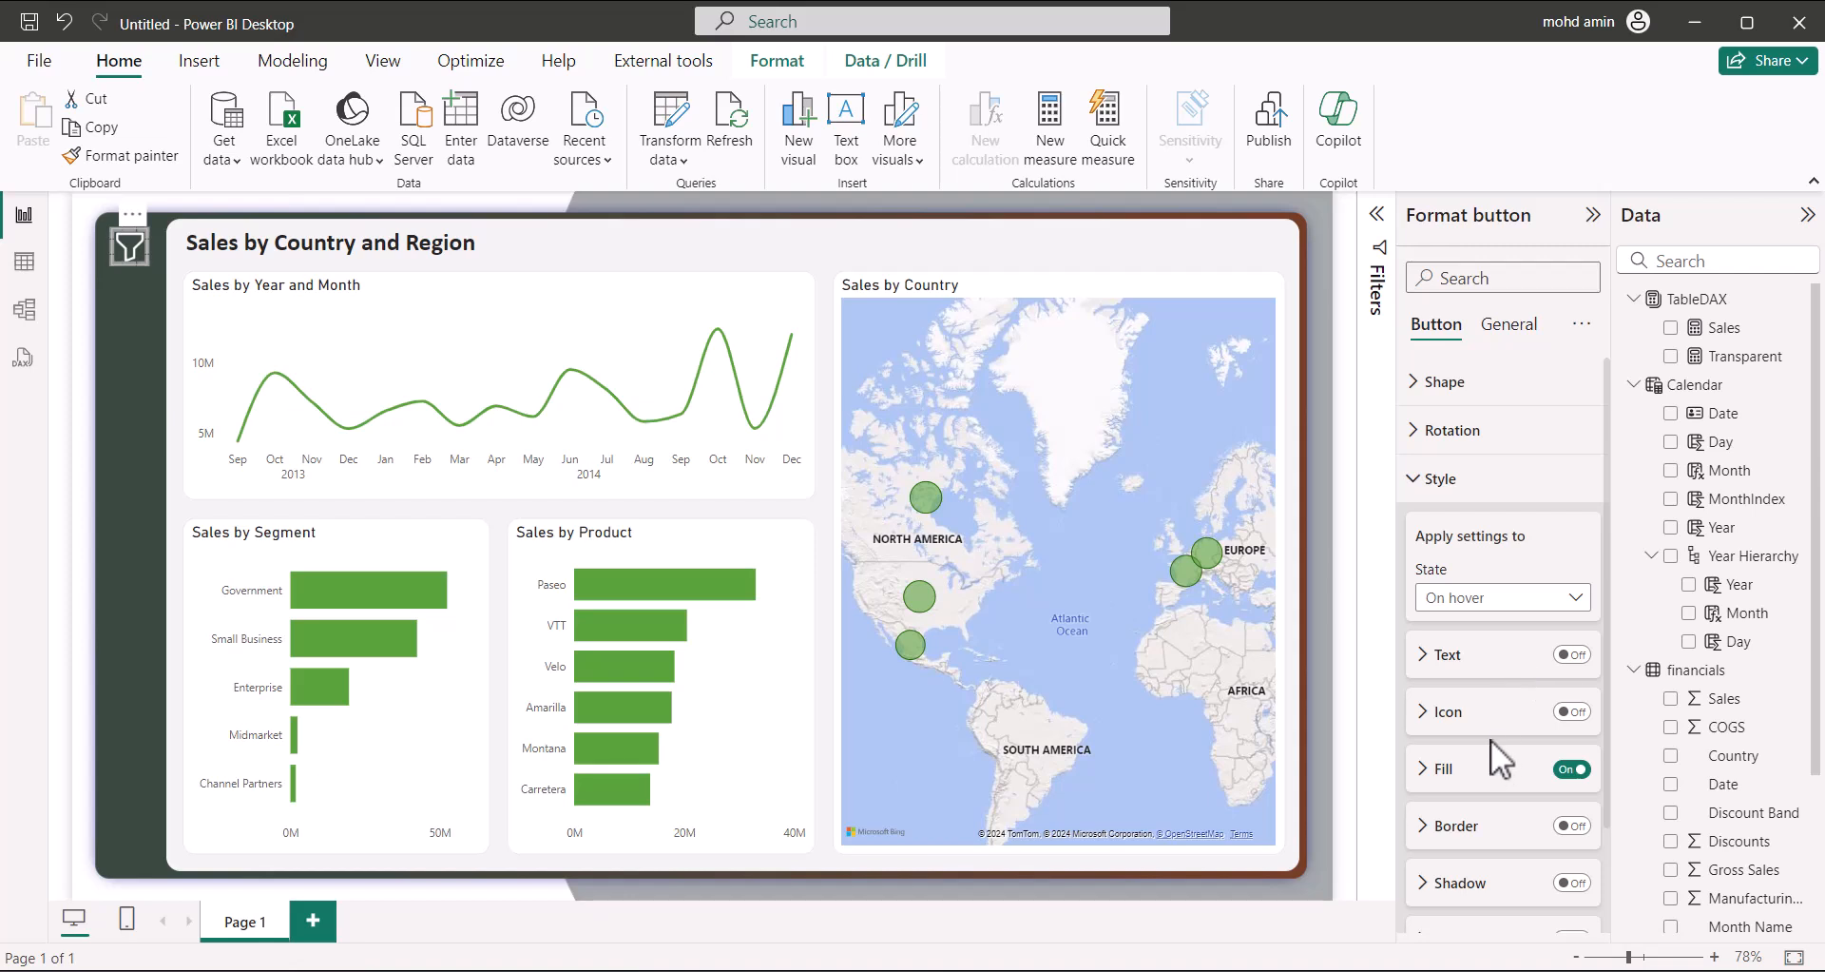
pyautogui.click(1454, 761)
pyautogui.scroll(-4, 1464, 768)
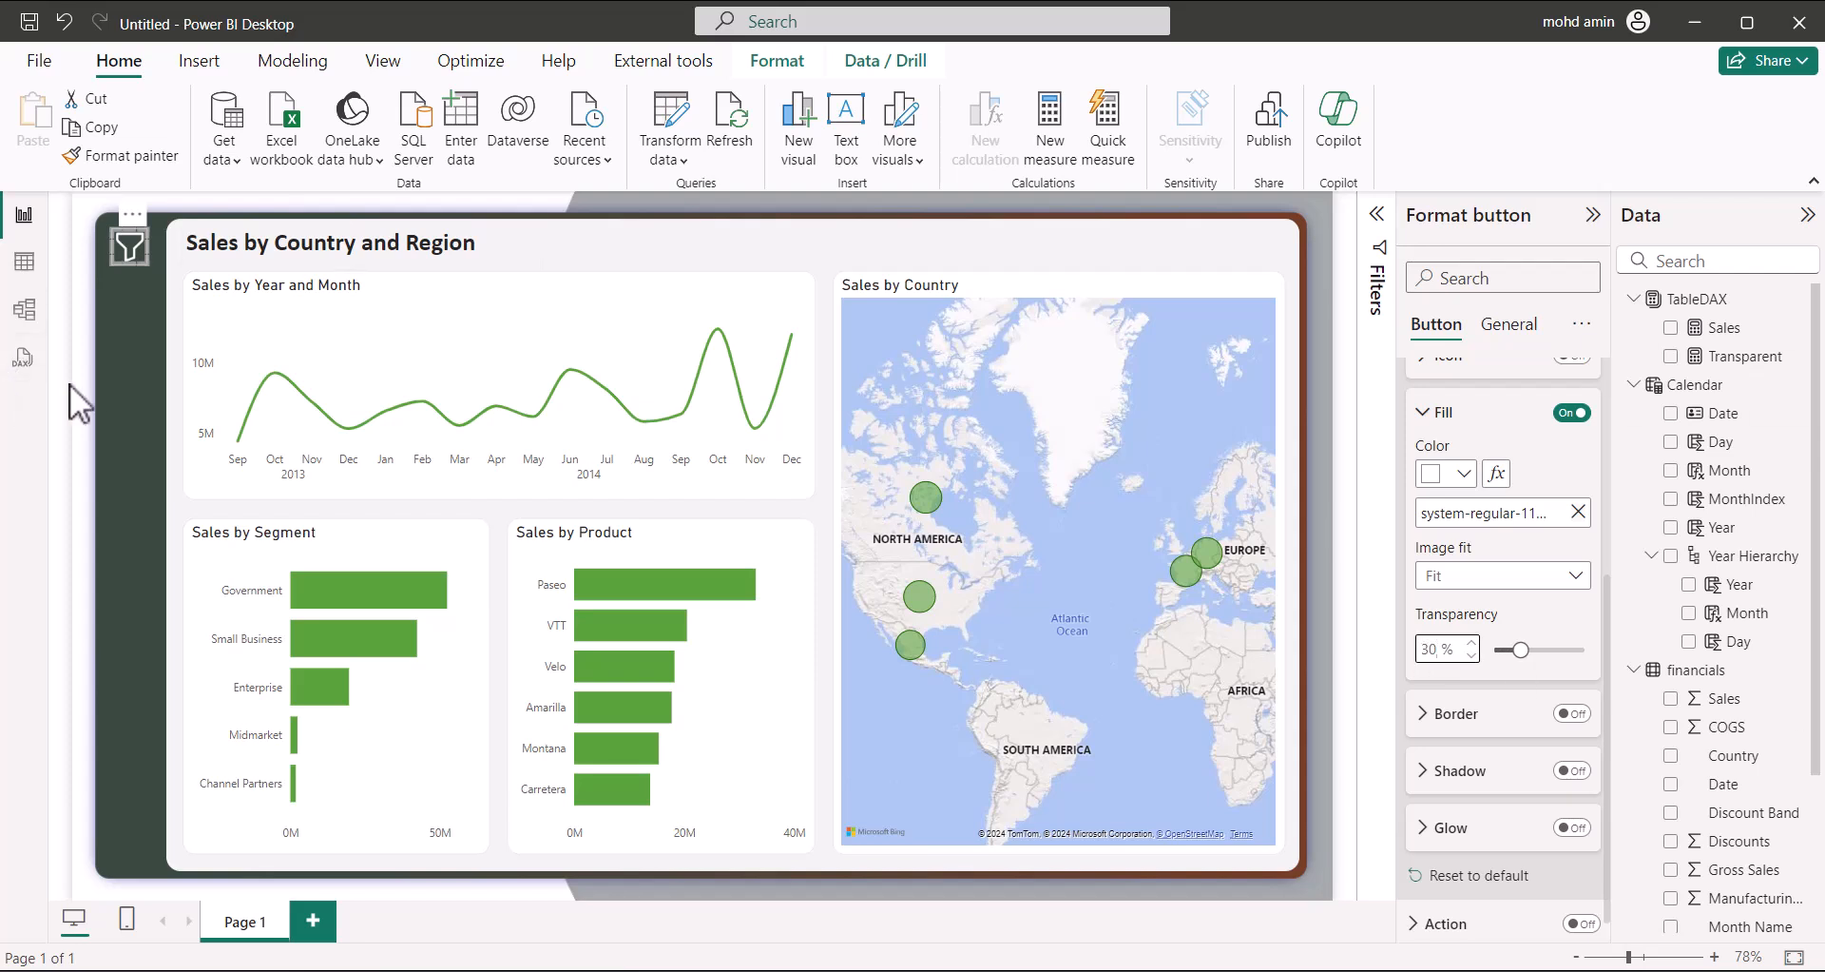
pyautogui.click(126, 341)
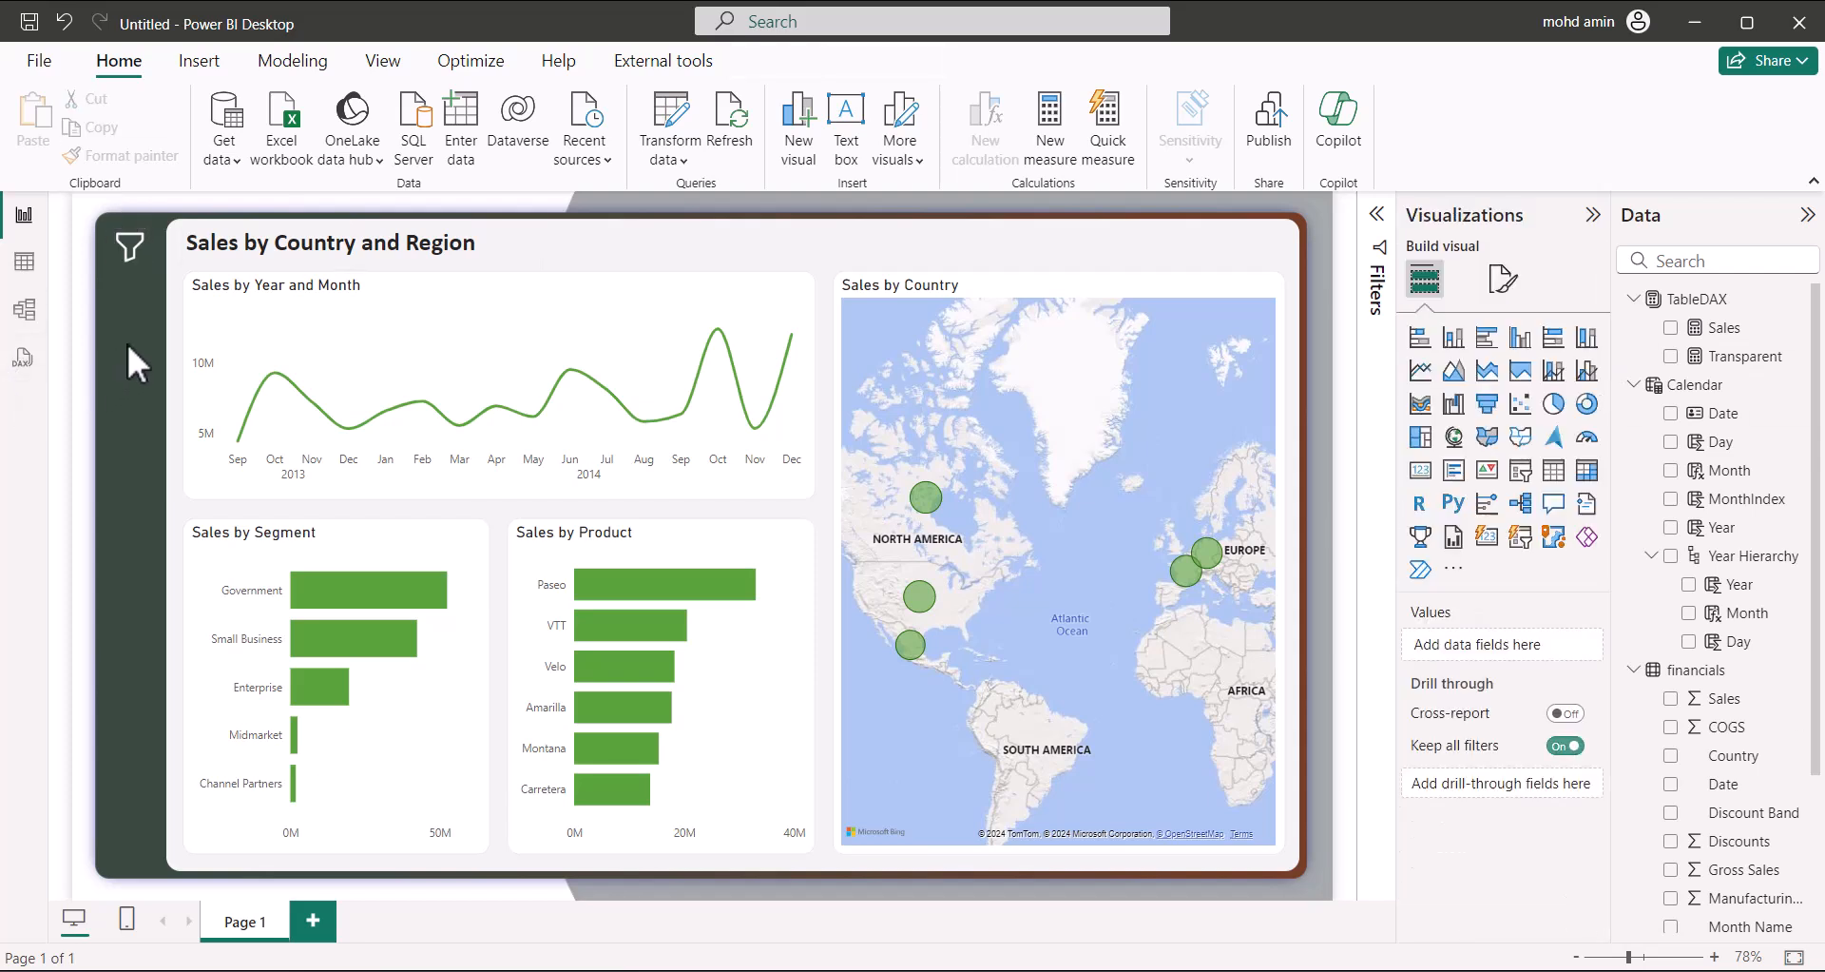
# Set the funnel button's default-state fill image to 30% transparency, then deselect it
pyautogui.click(132, 266)
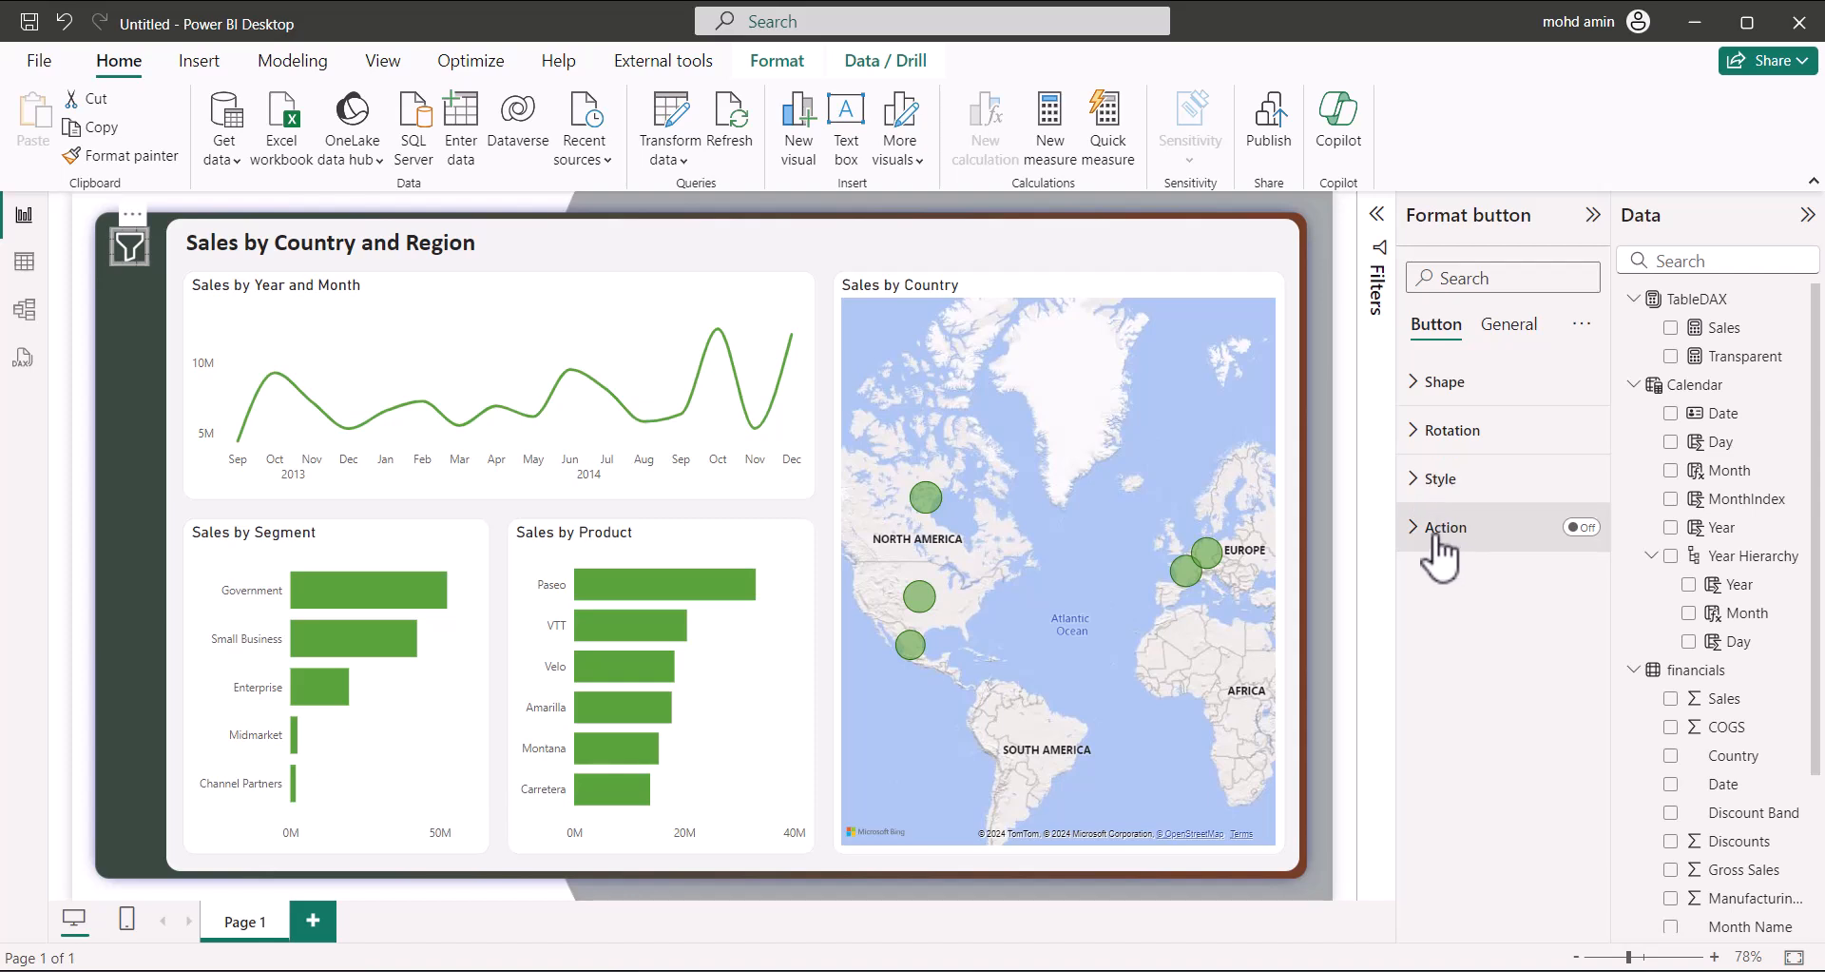
pyautogui.click(1431, 480)
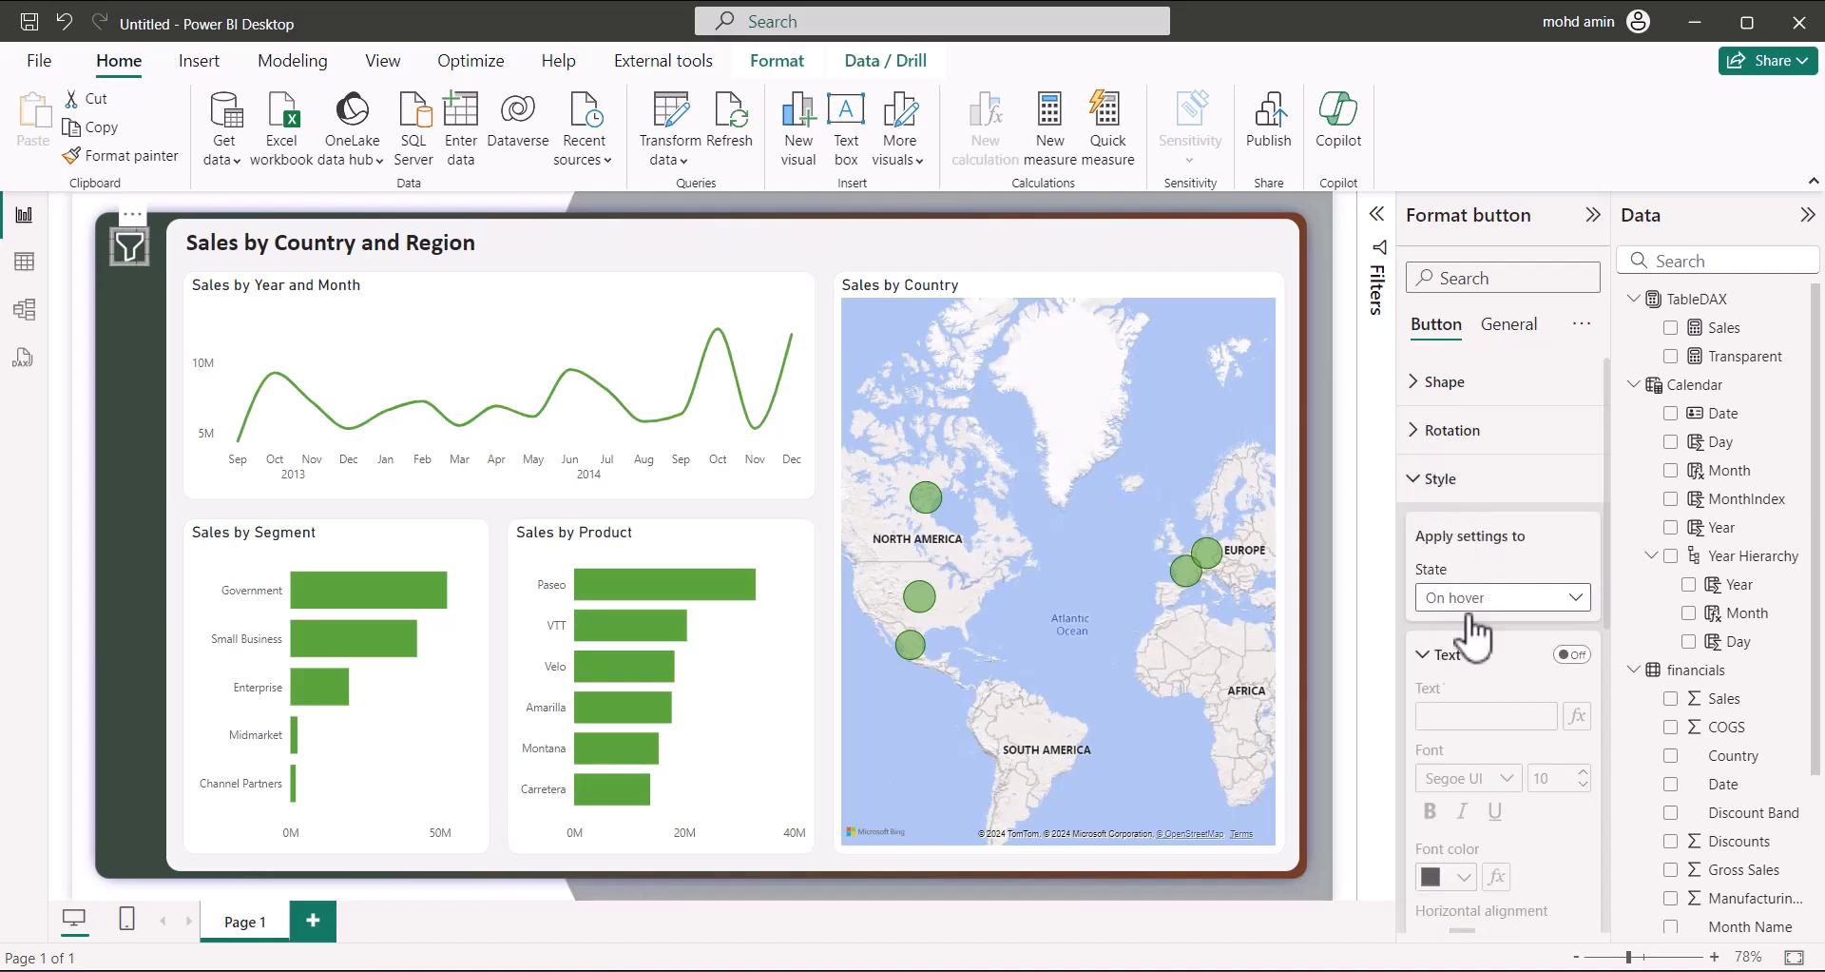
pyautogui.scroll(-10, 1444, 761)
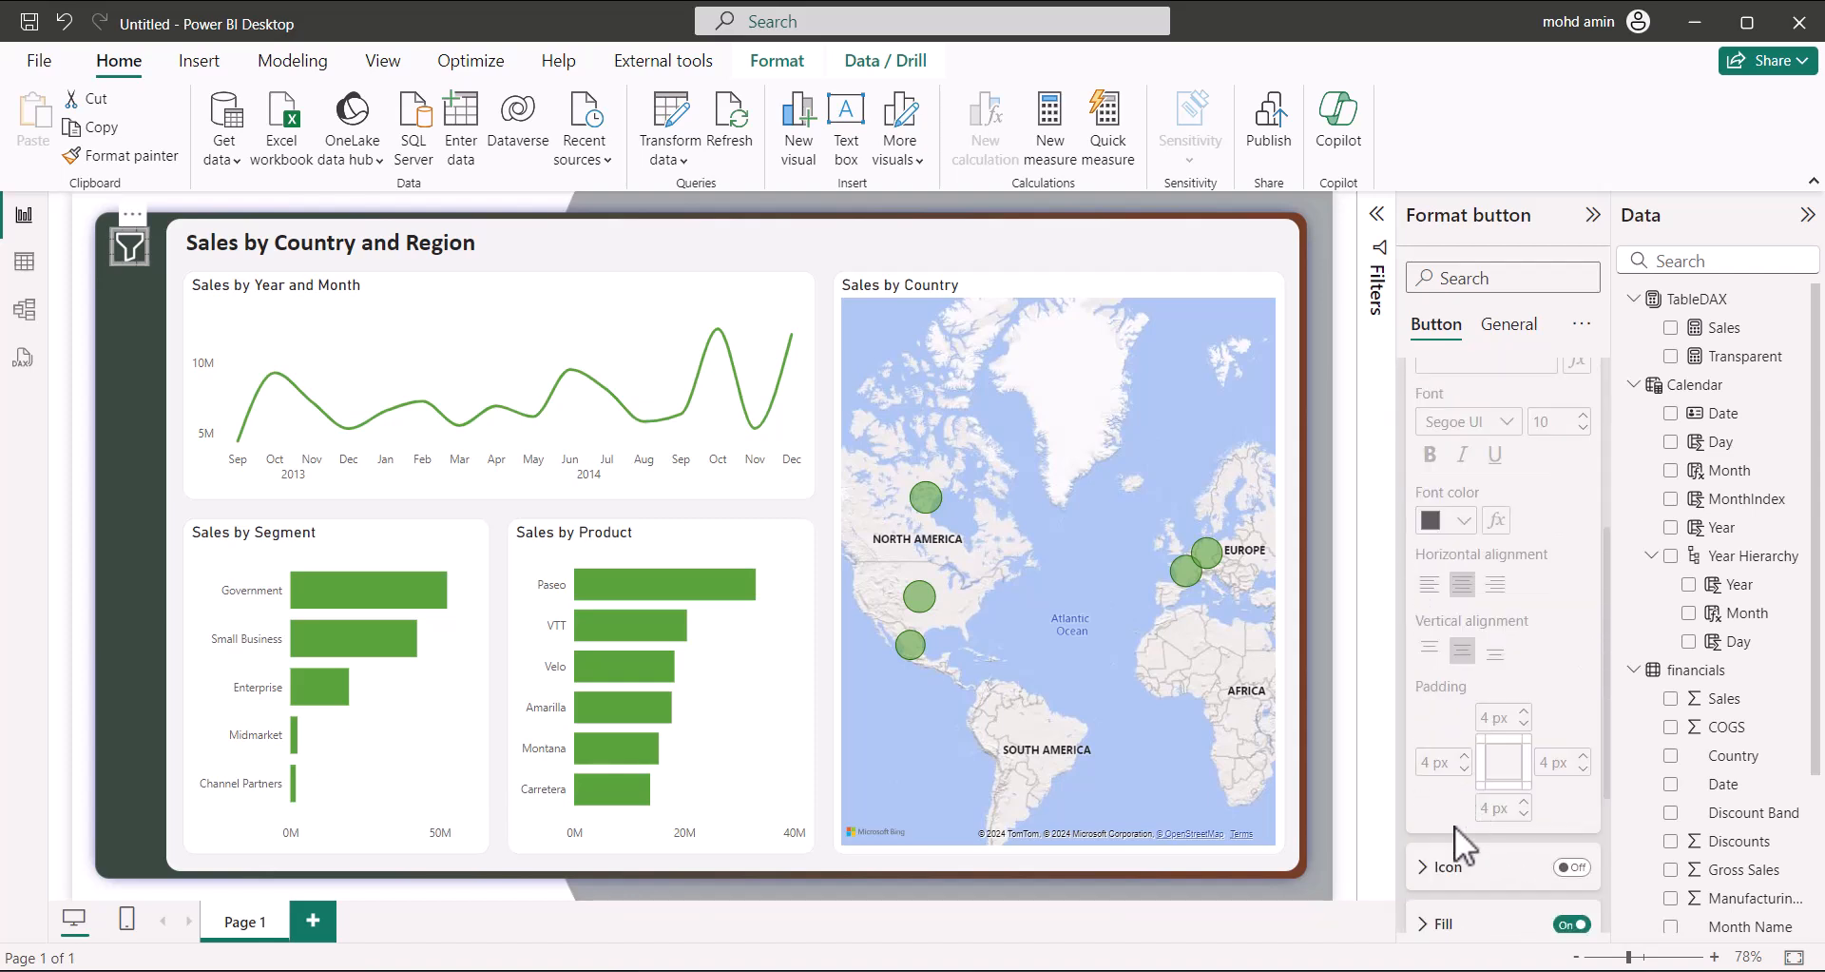
pyautogui.click(1437, 686)
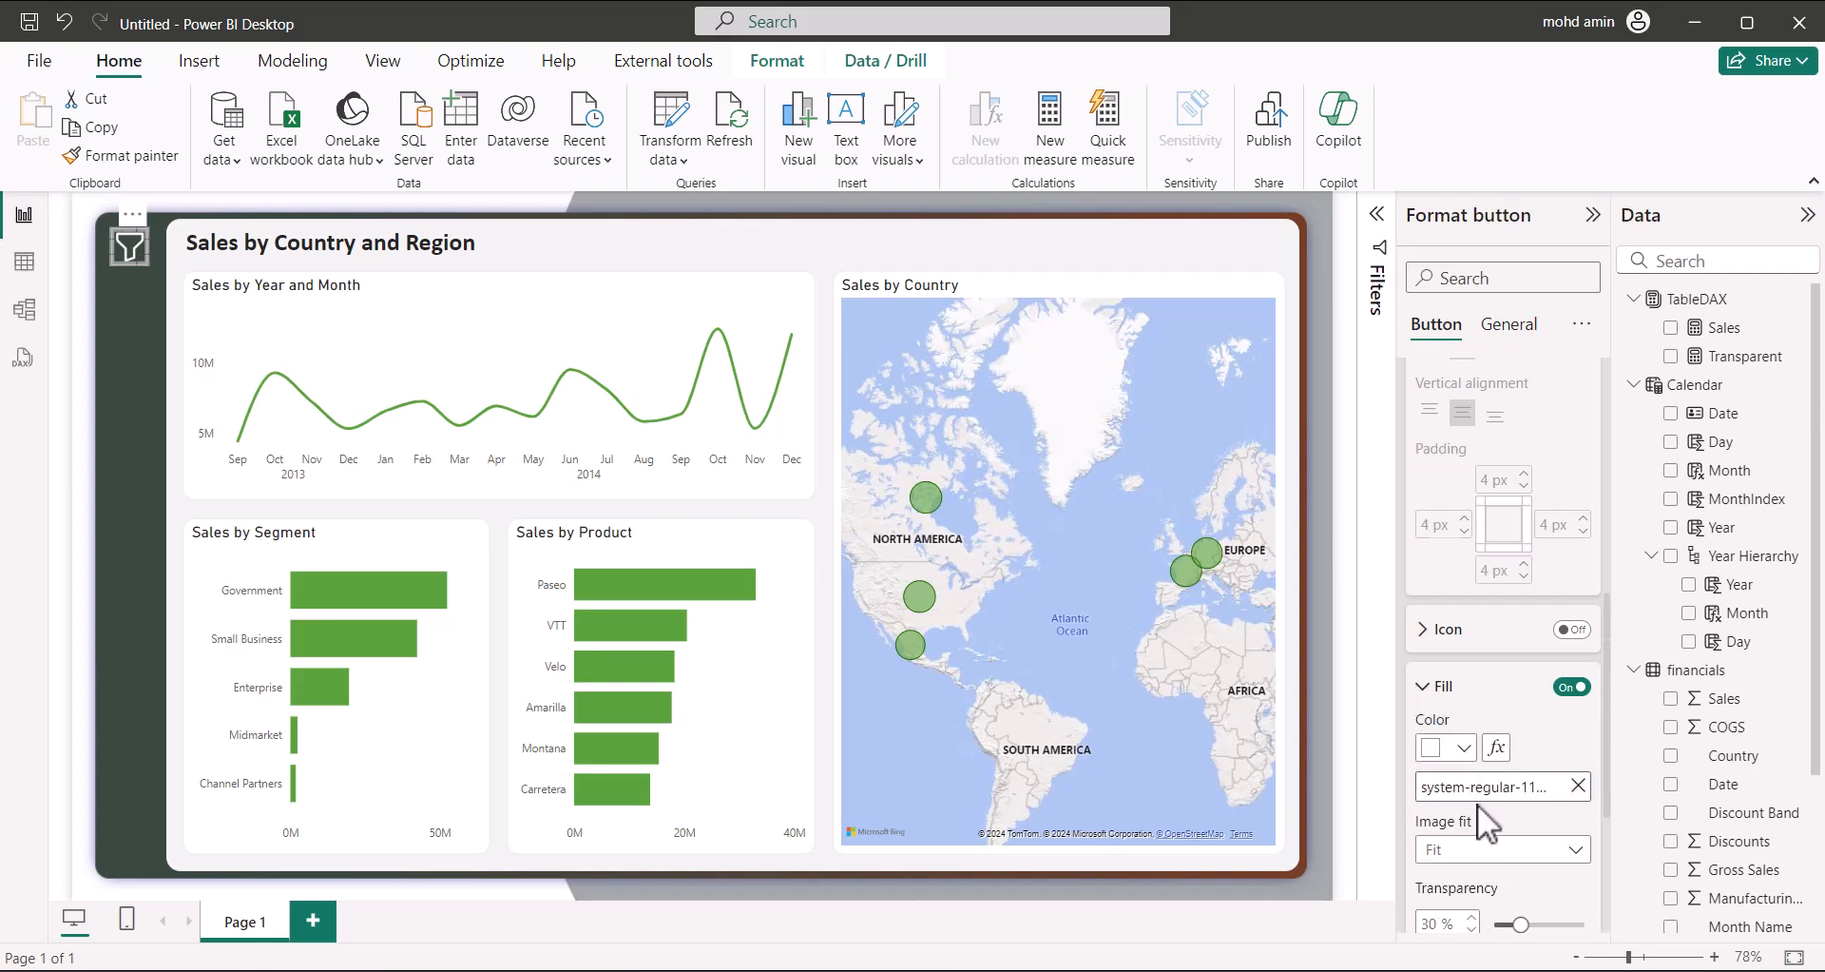
pyautogui.scroll(-3, 1473, 799)
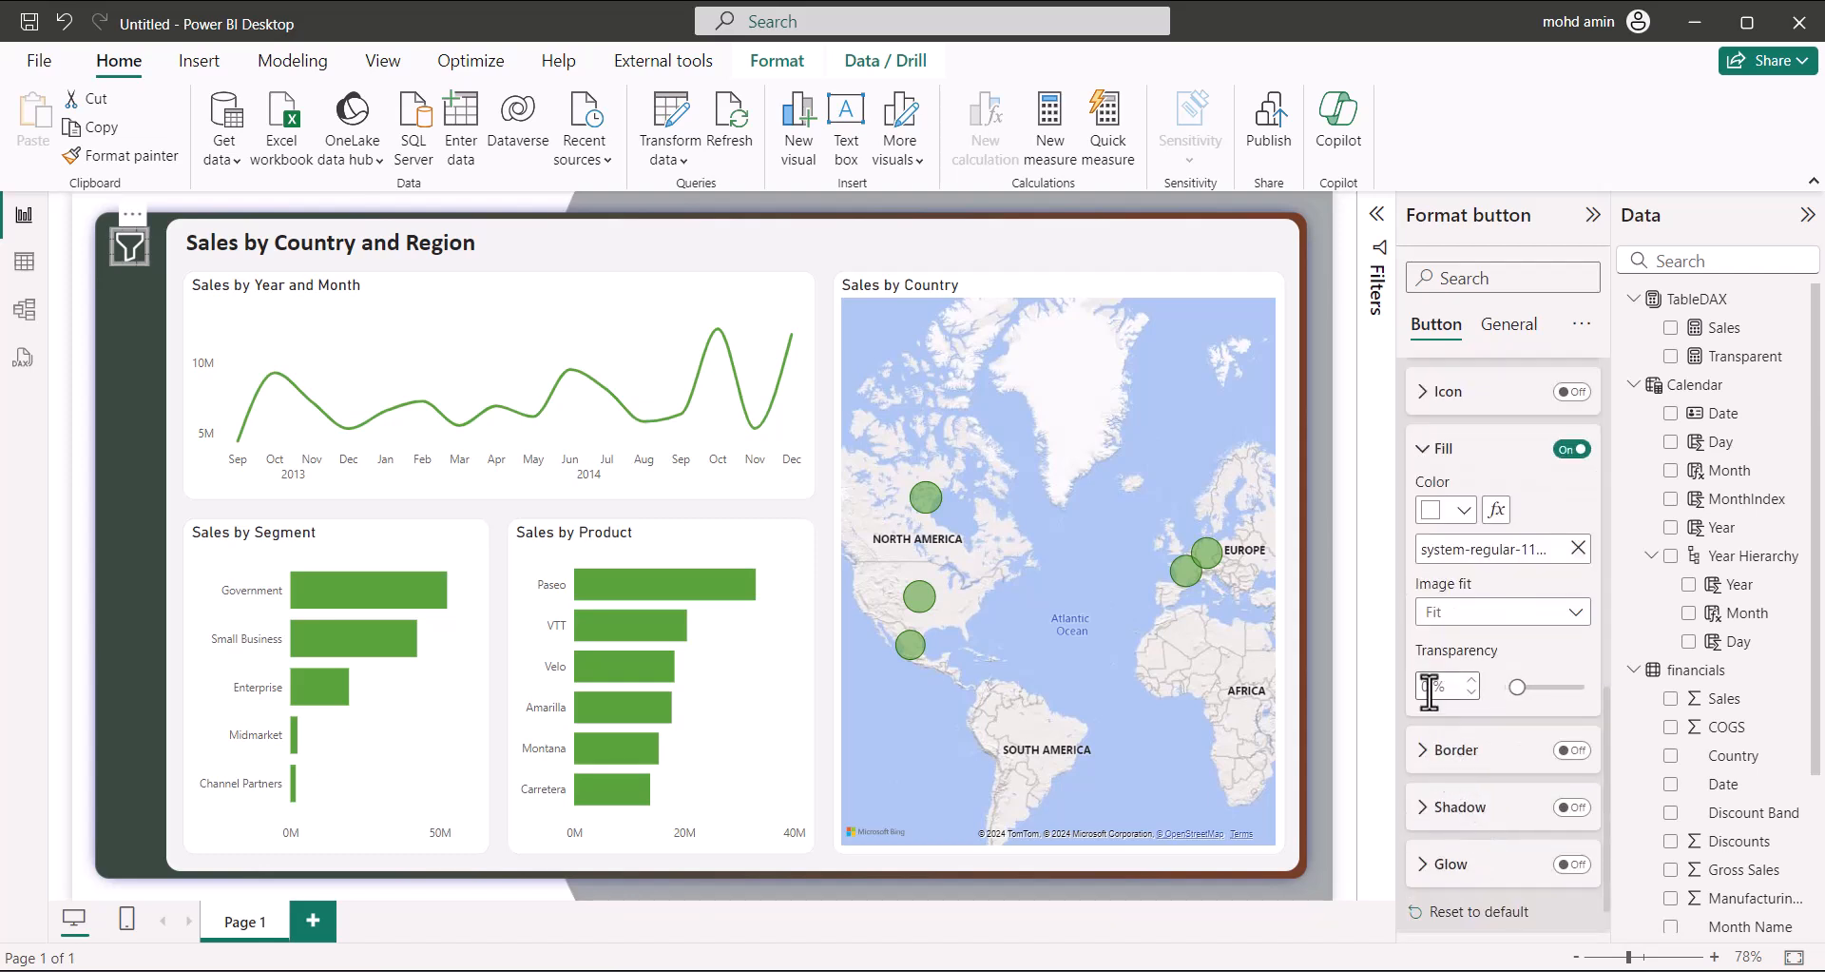
pyautogui.scroll(5, 1468, 525)
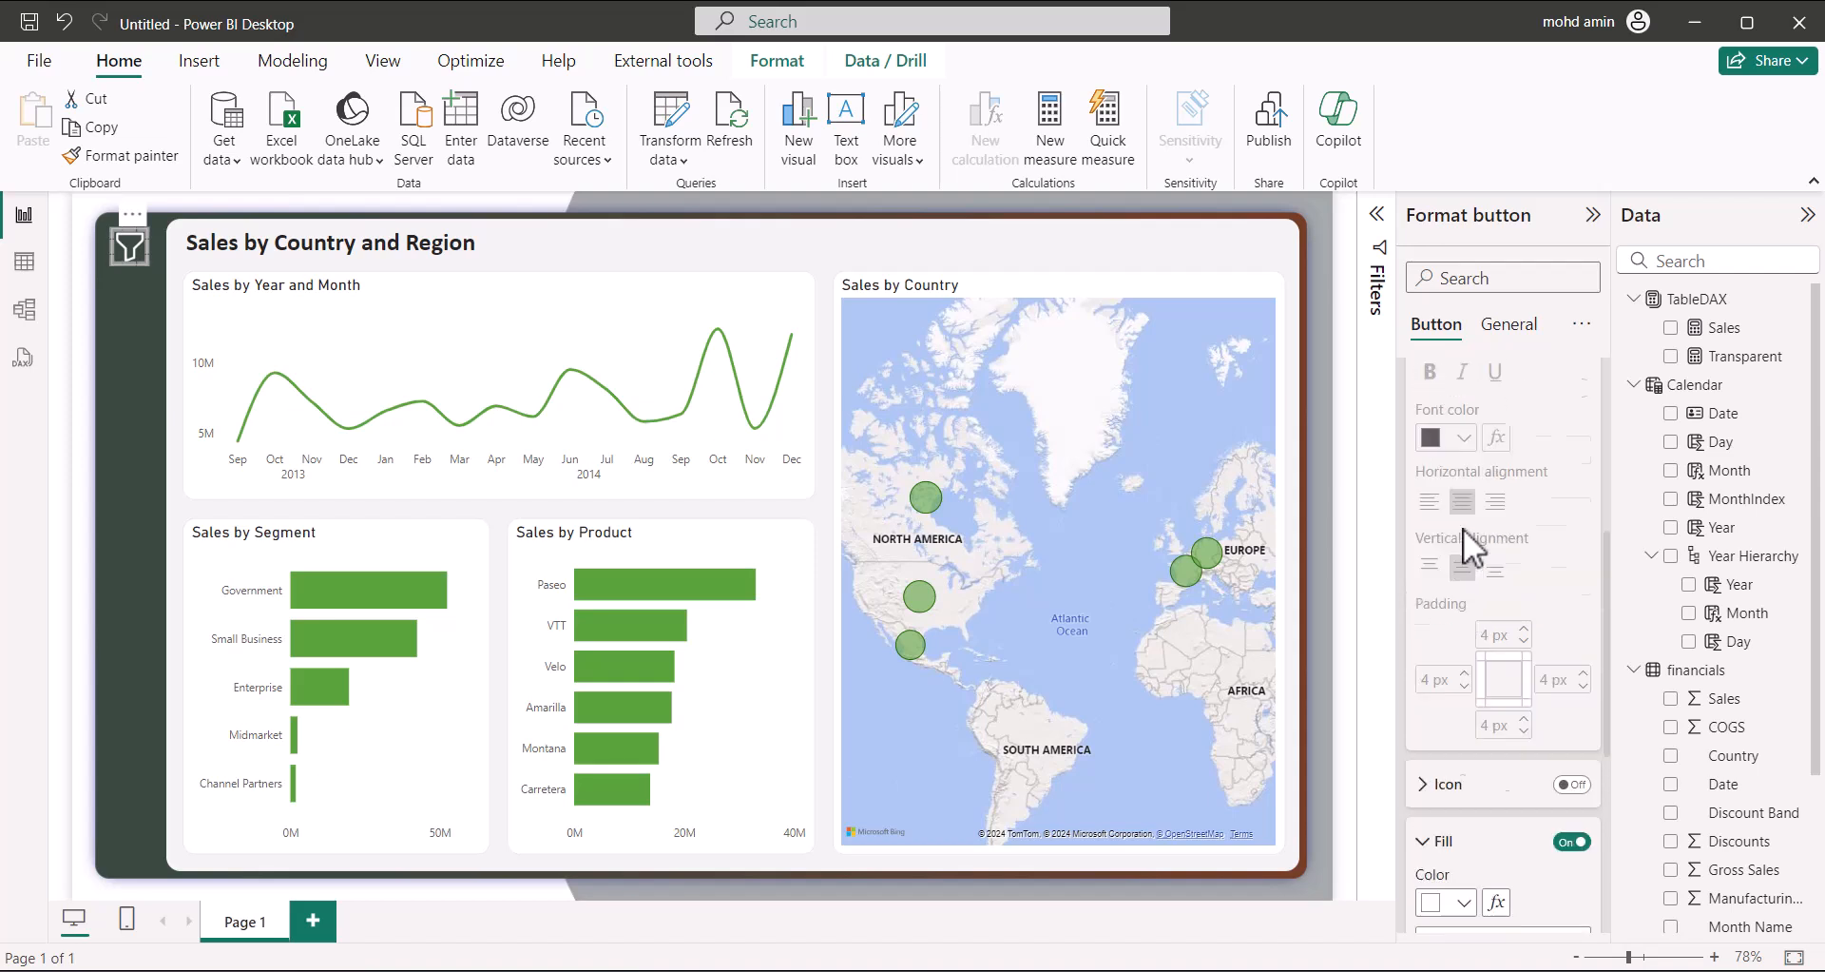
pyautogui.click(1430, 537)
pyautogui.click(1475, 480)
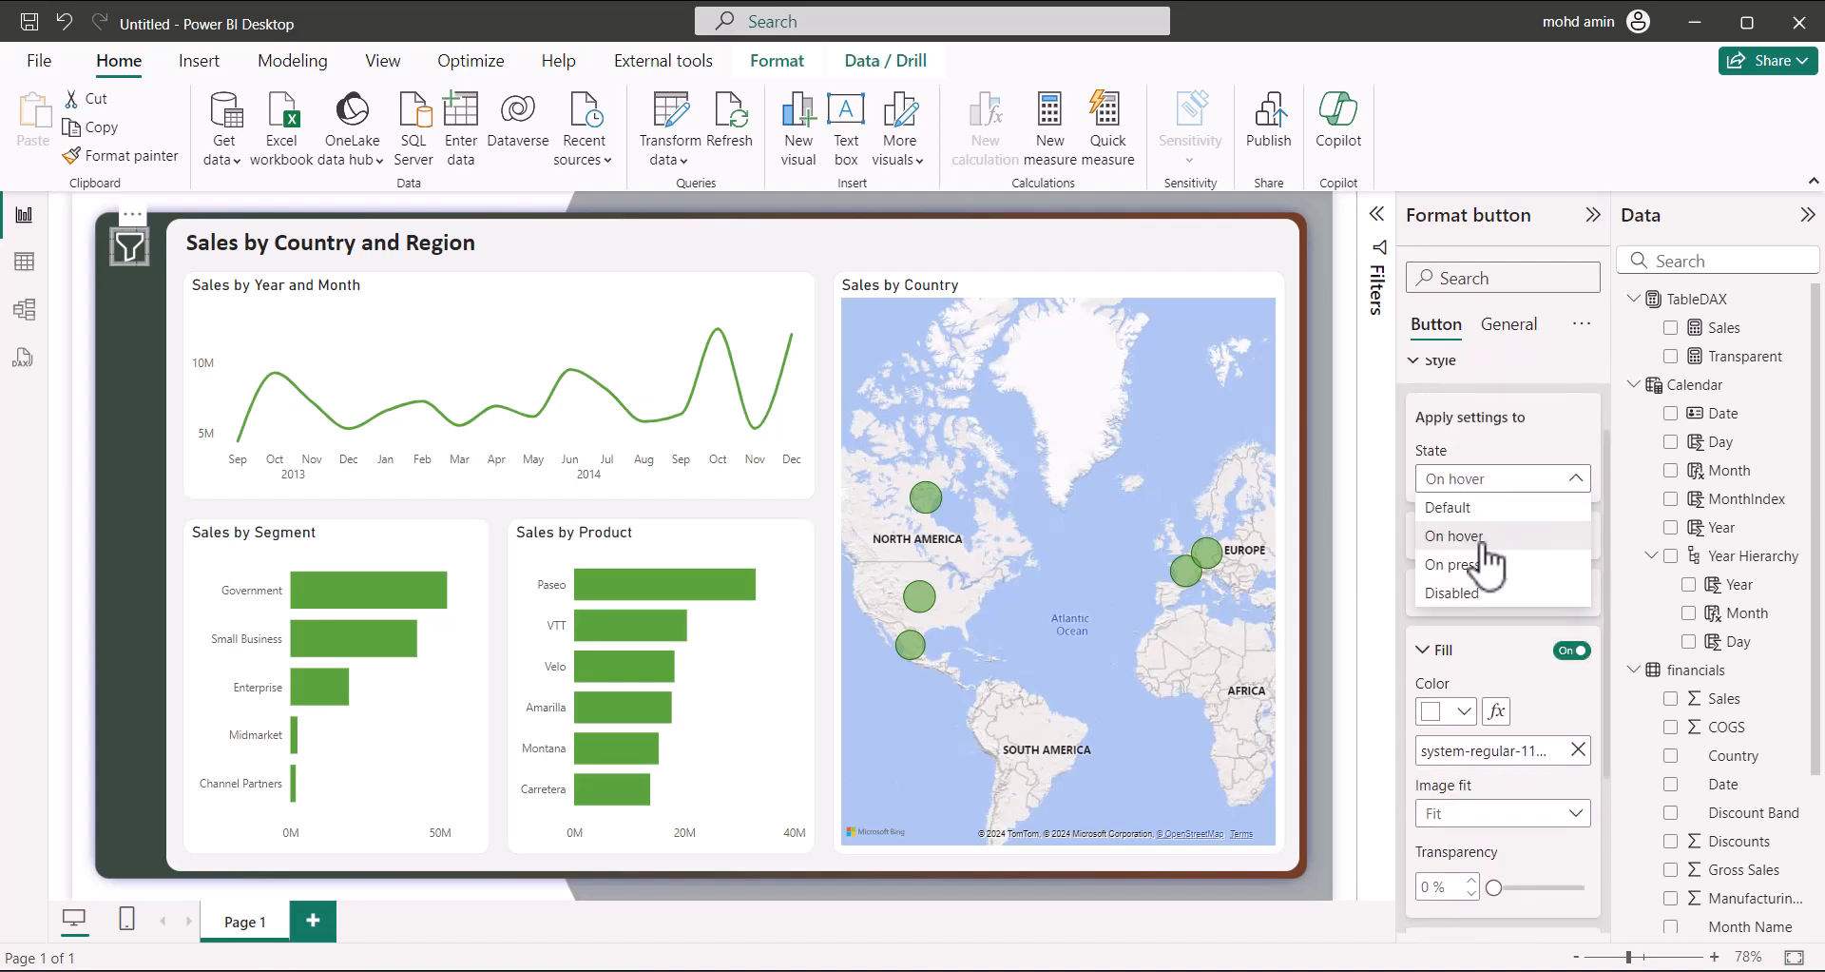
pyautogui.click(1473, 533)
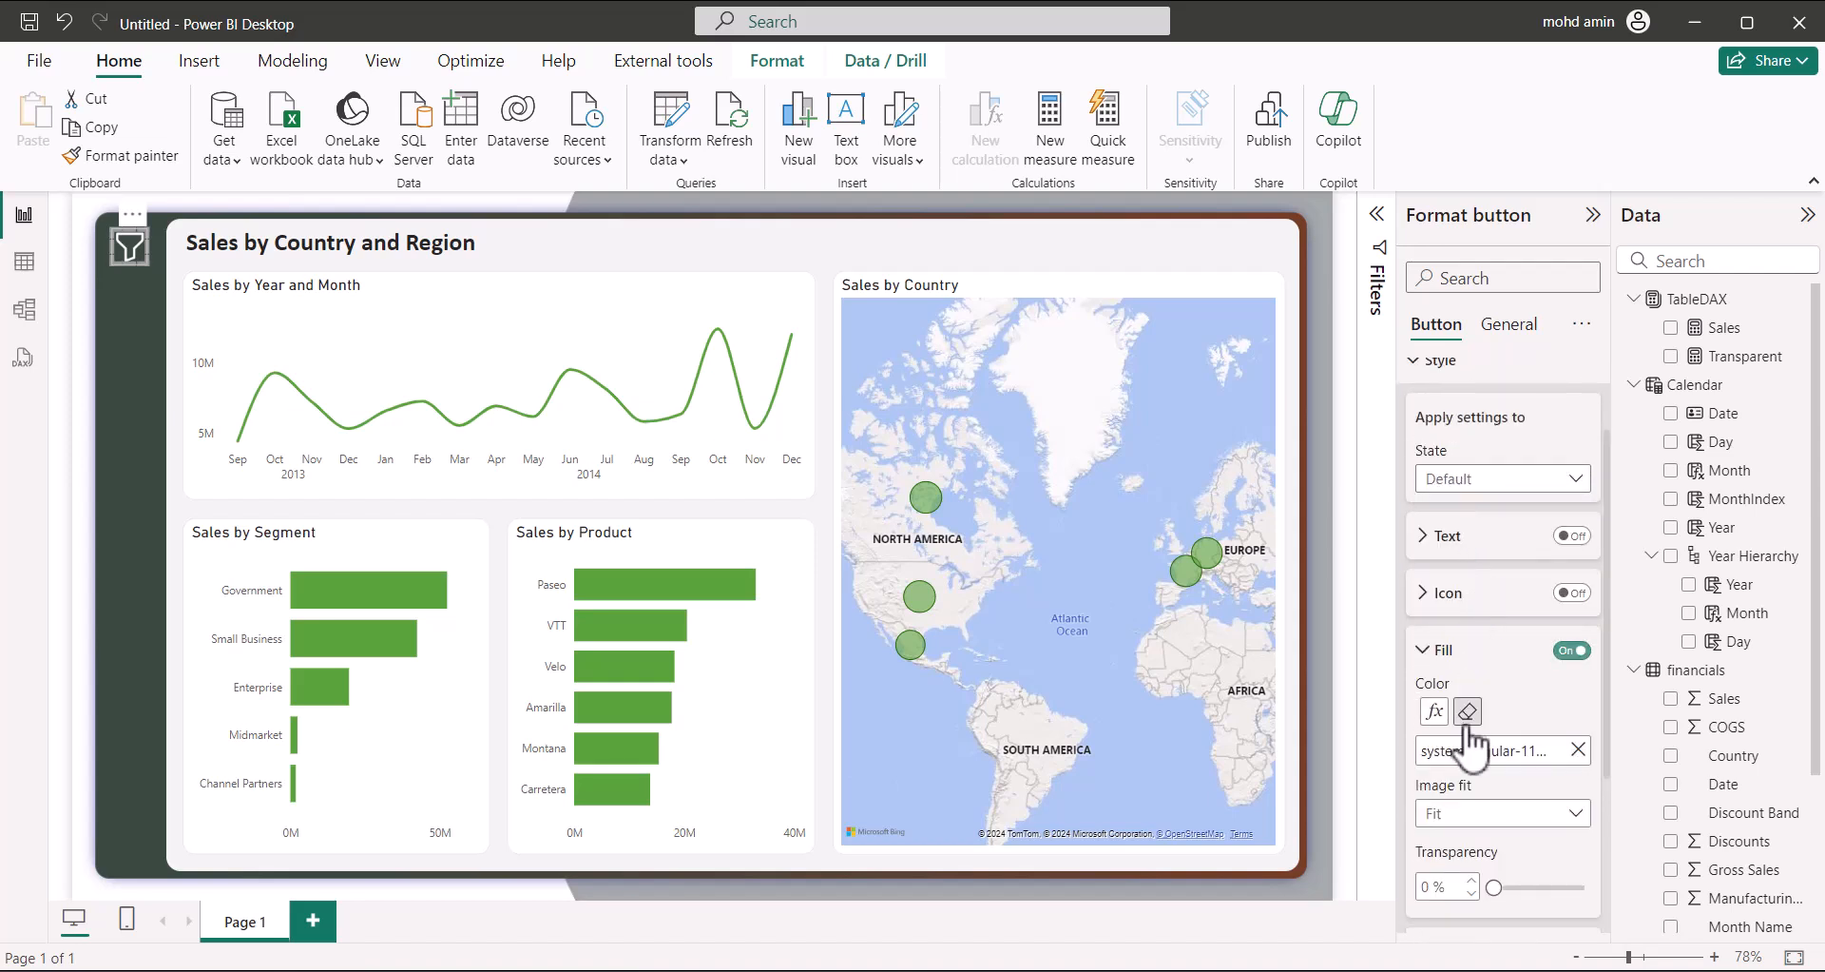
pyautogui.scroll(-3, 1466, 722)
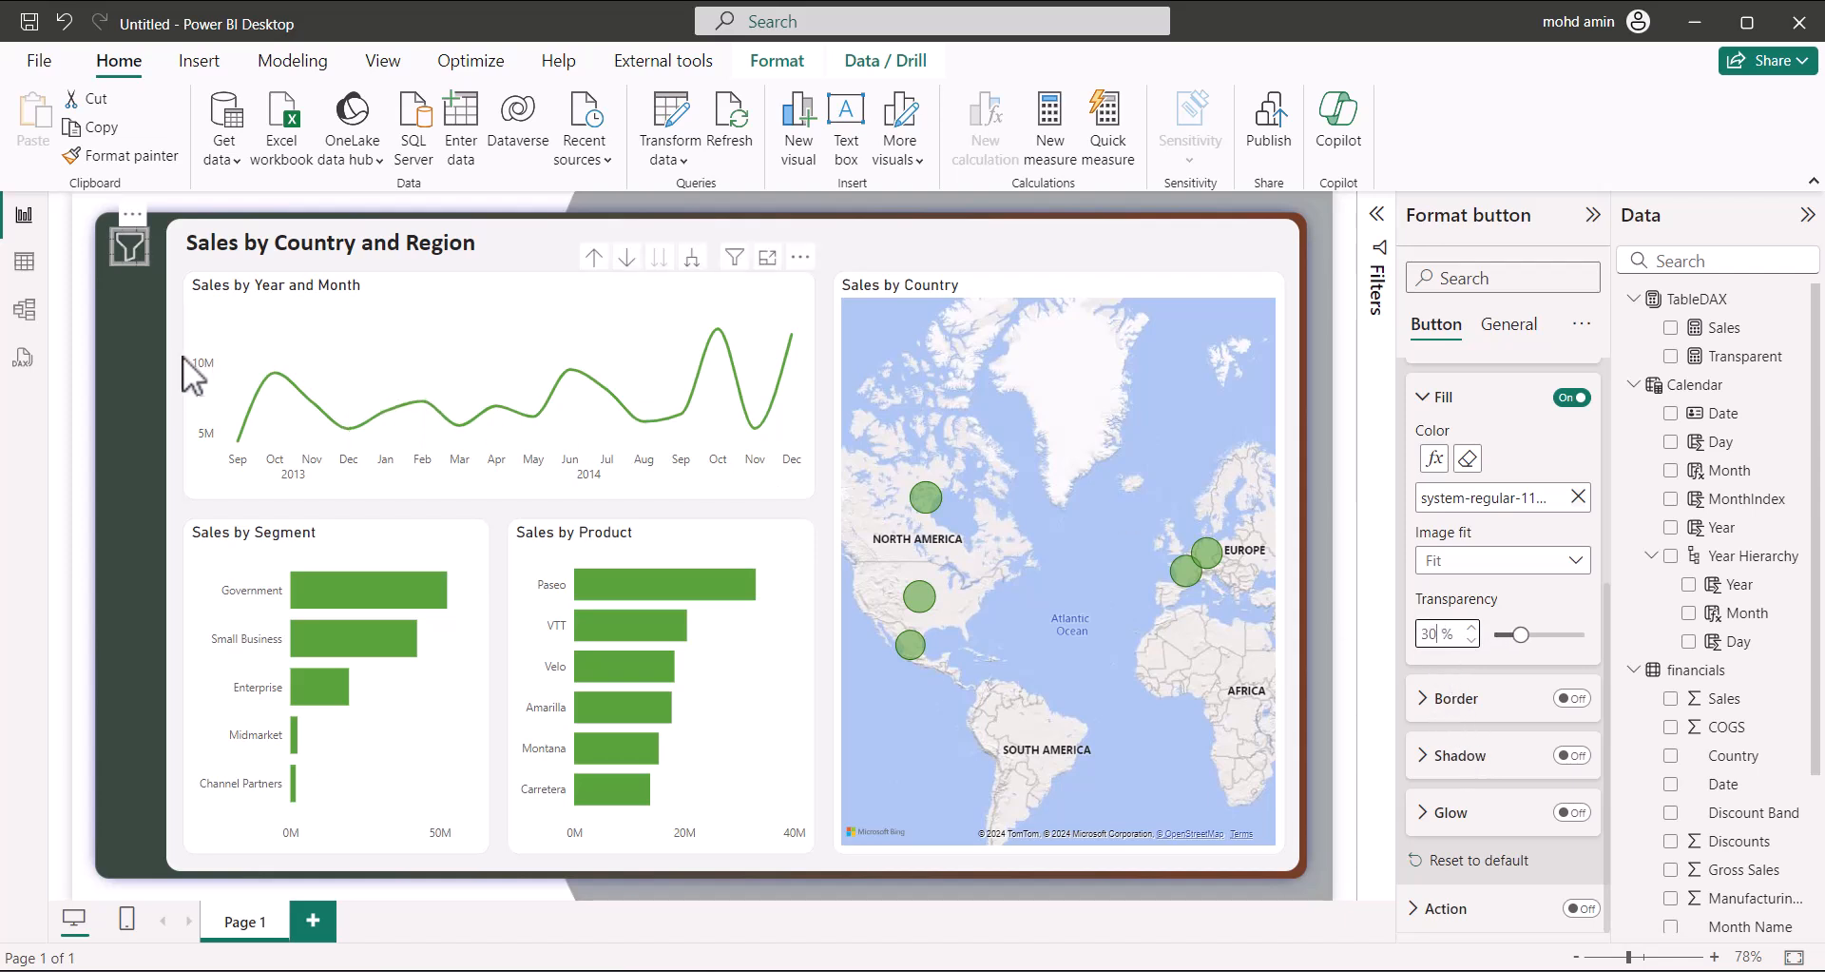
pyautogui.click(141, 355)
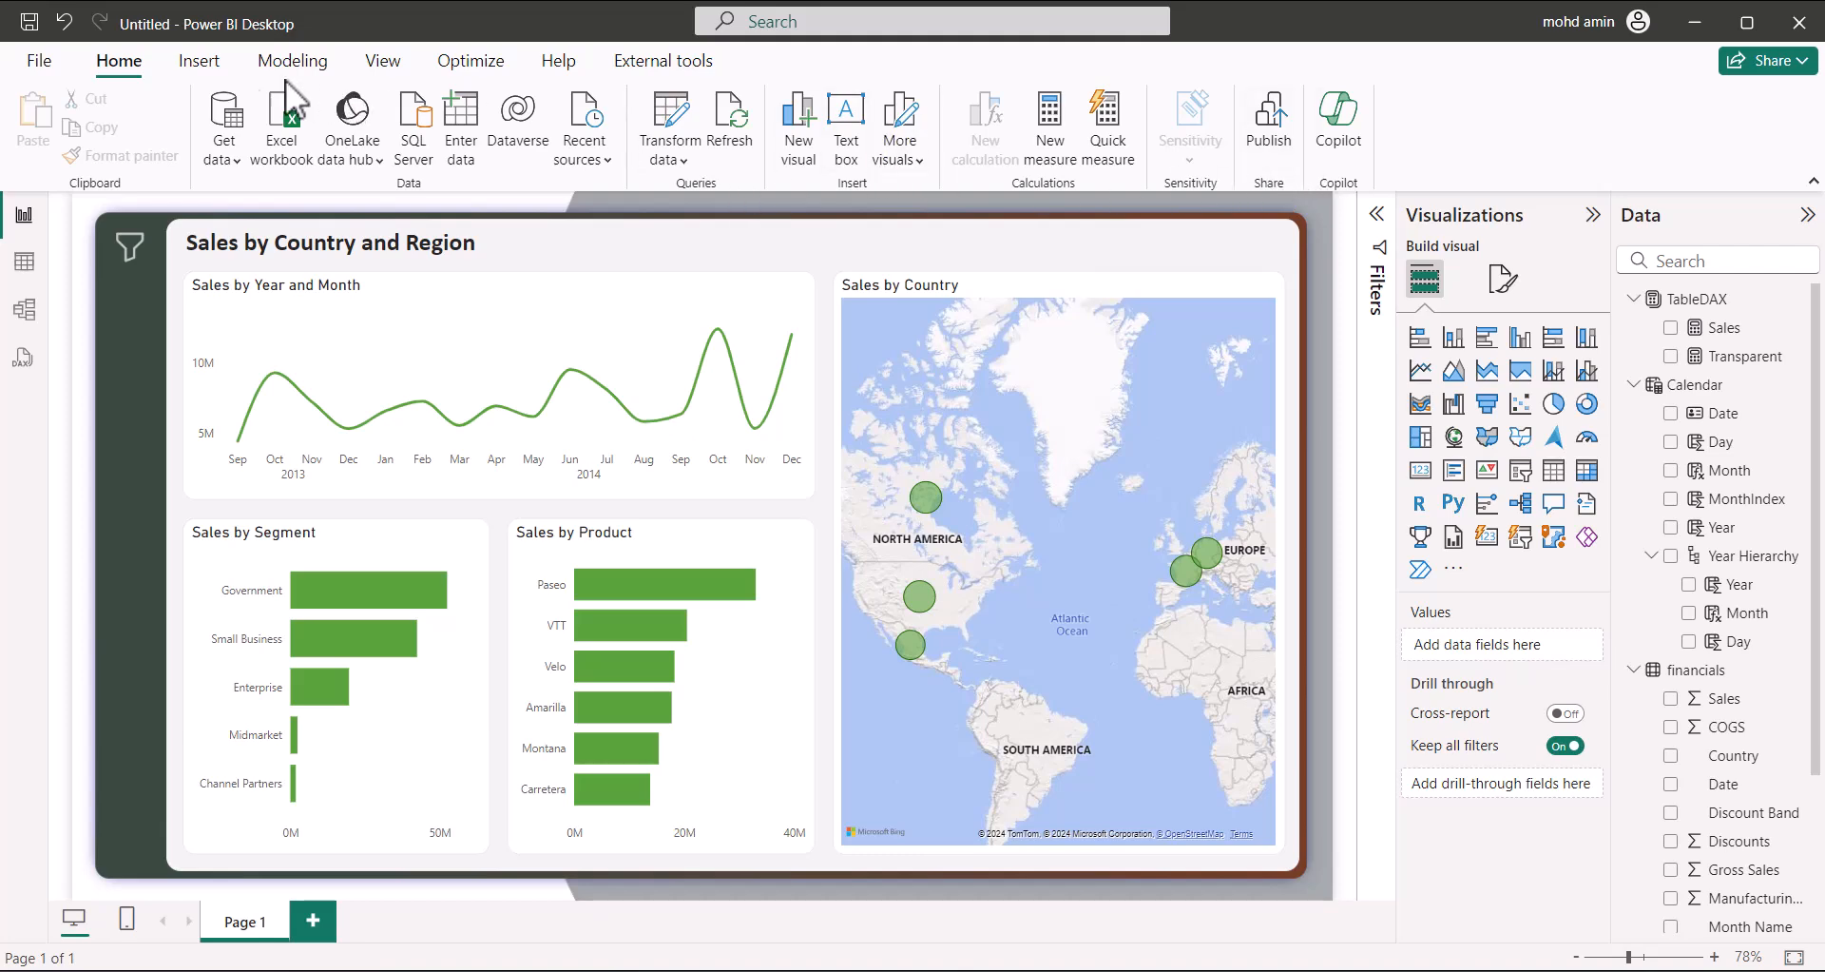
# Insert the Filter Pane.png image onto the report canvas
pyautogui.click(206, 64)
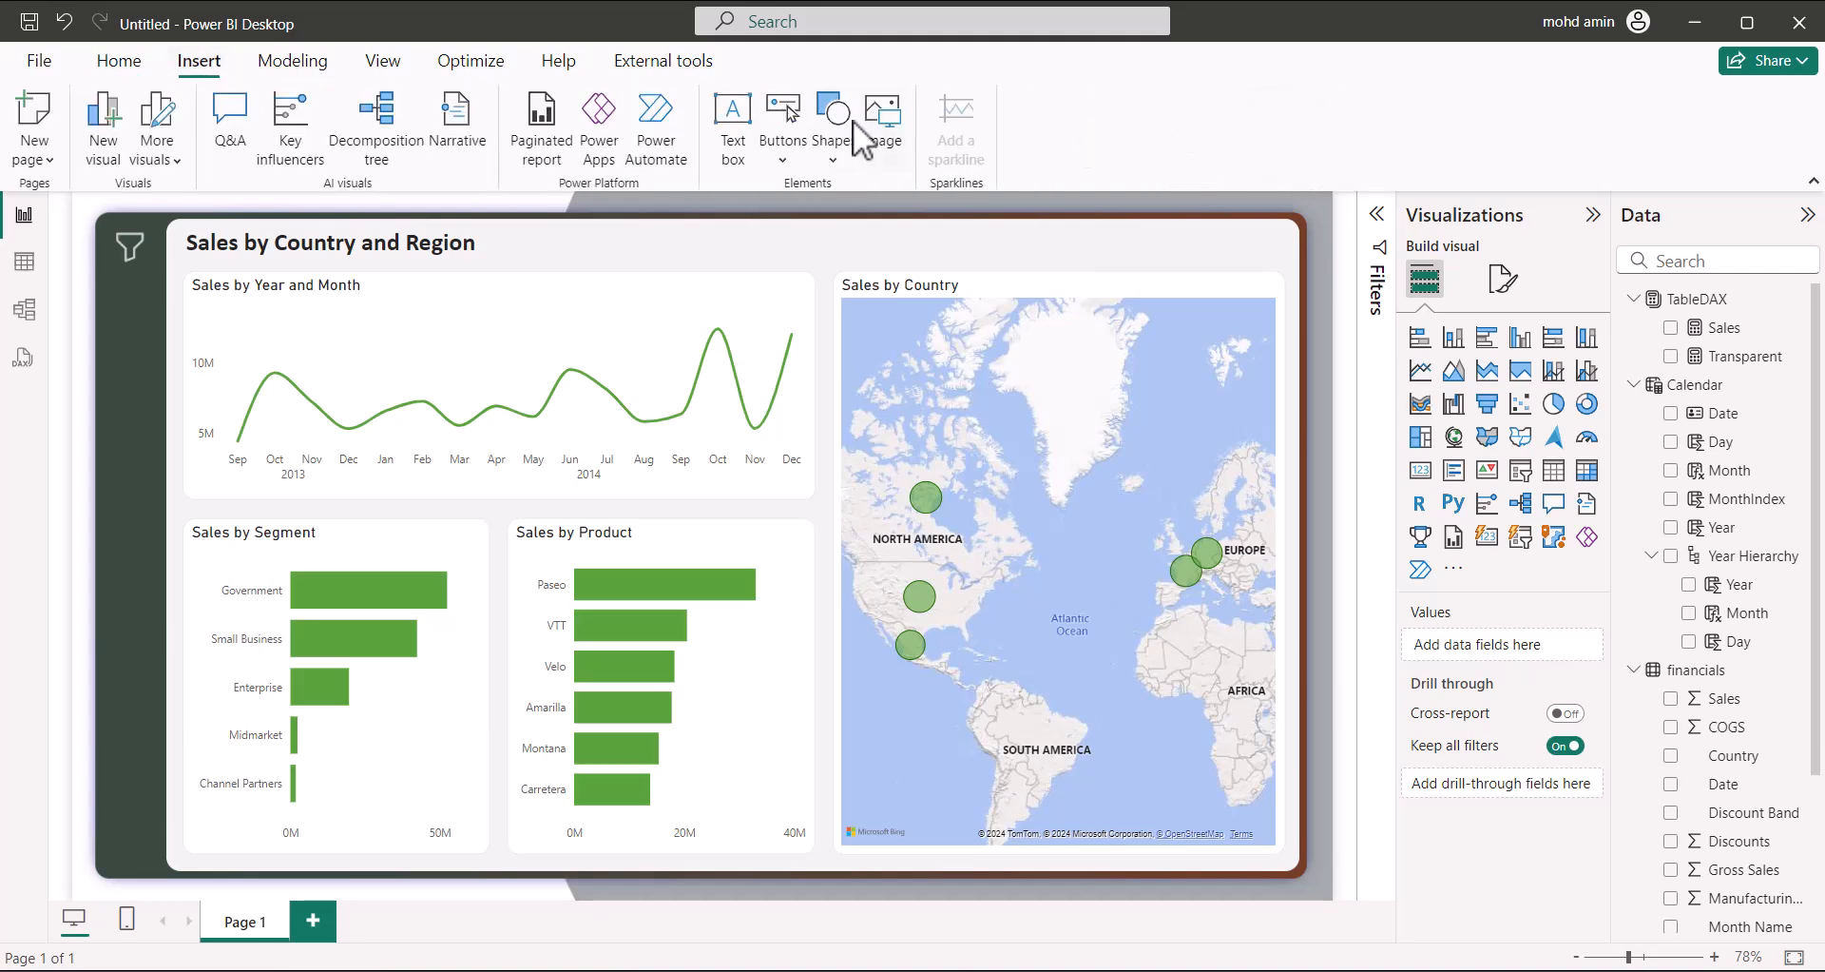
pyautogui.click(889, 128)
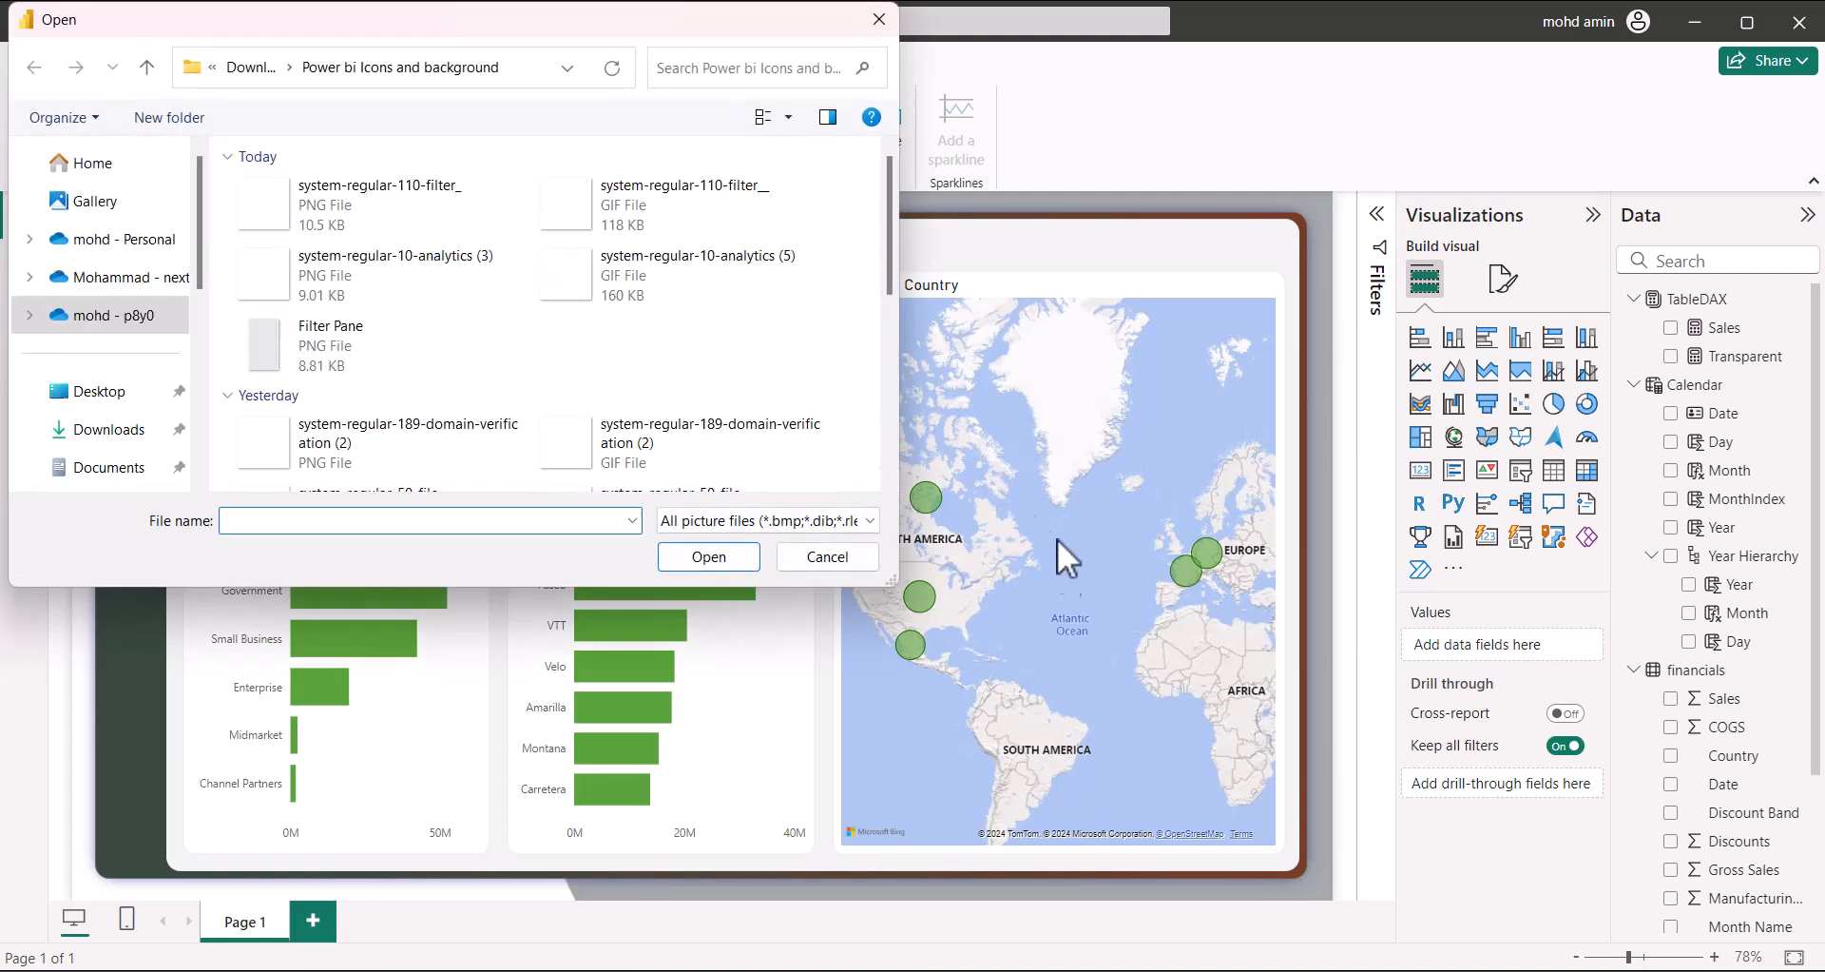
pyautogui.click(418, 356)
pyautogui.click(686, 551)
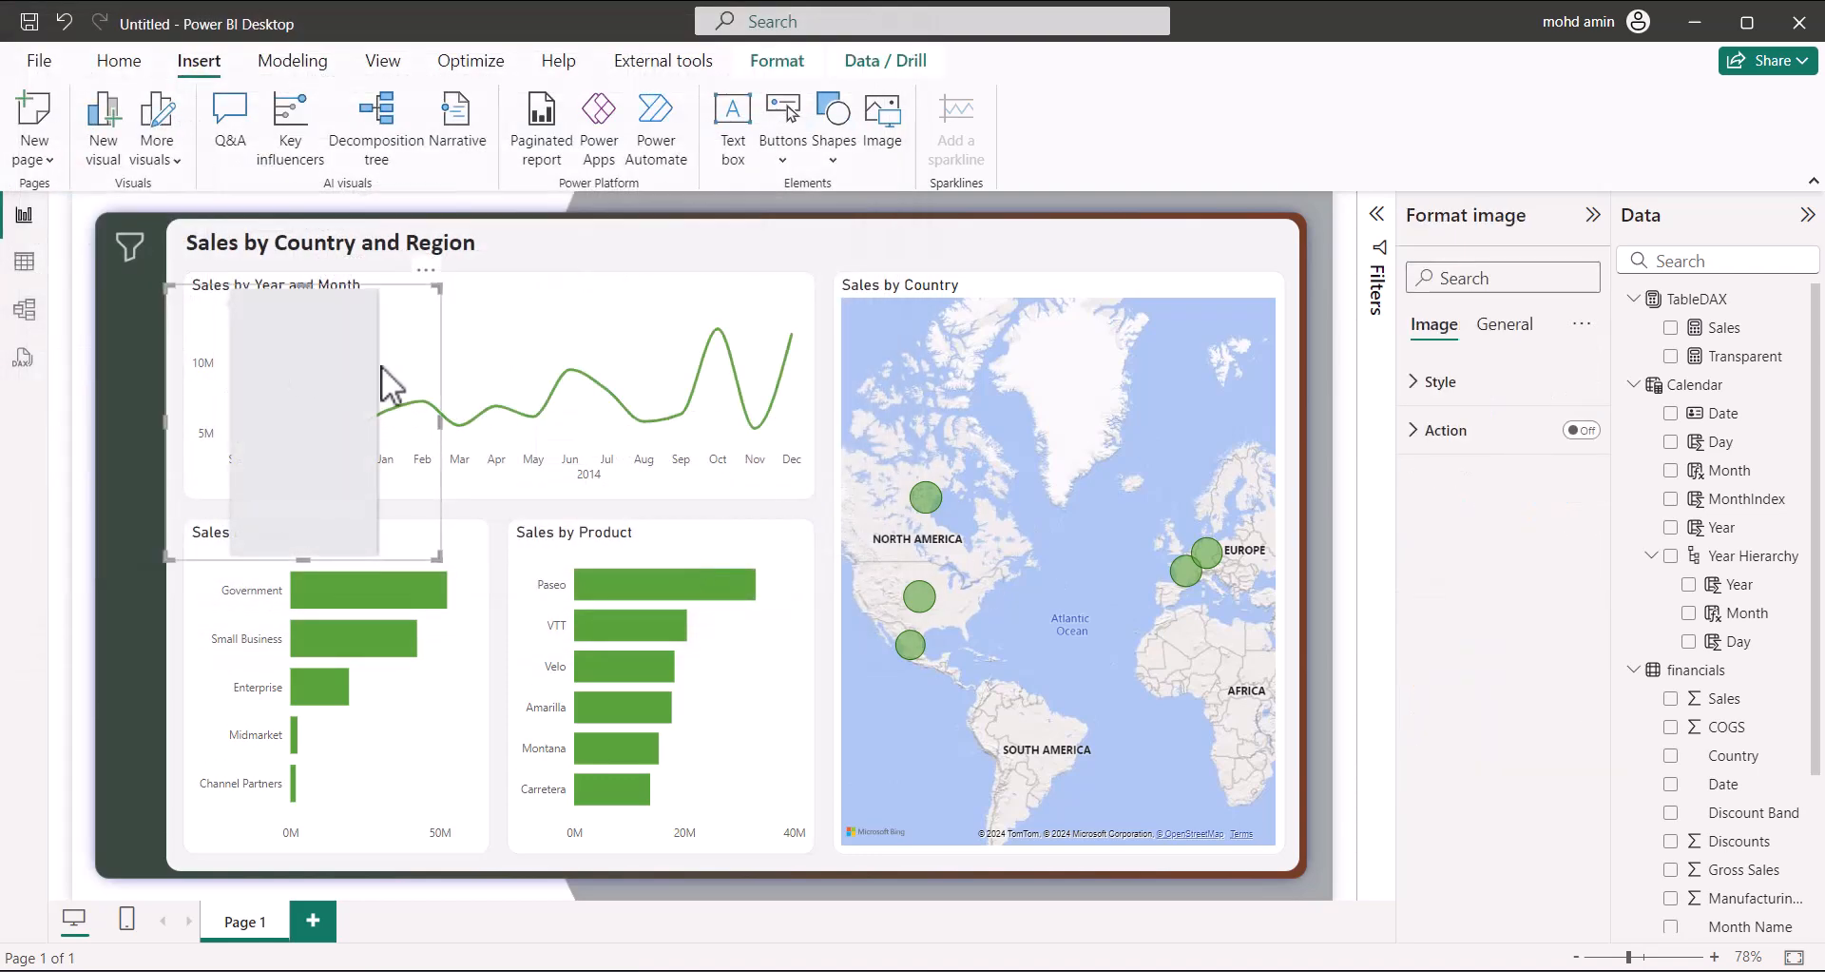
# Move the grey image to the top-left and resize it into a tall, narrow full-height panel
pyautogui.moveTo(408, 361); pyautogui.dragTo(403, 289)
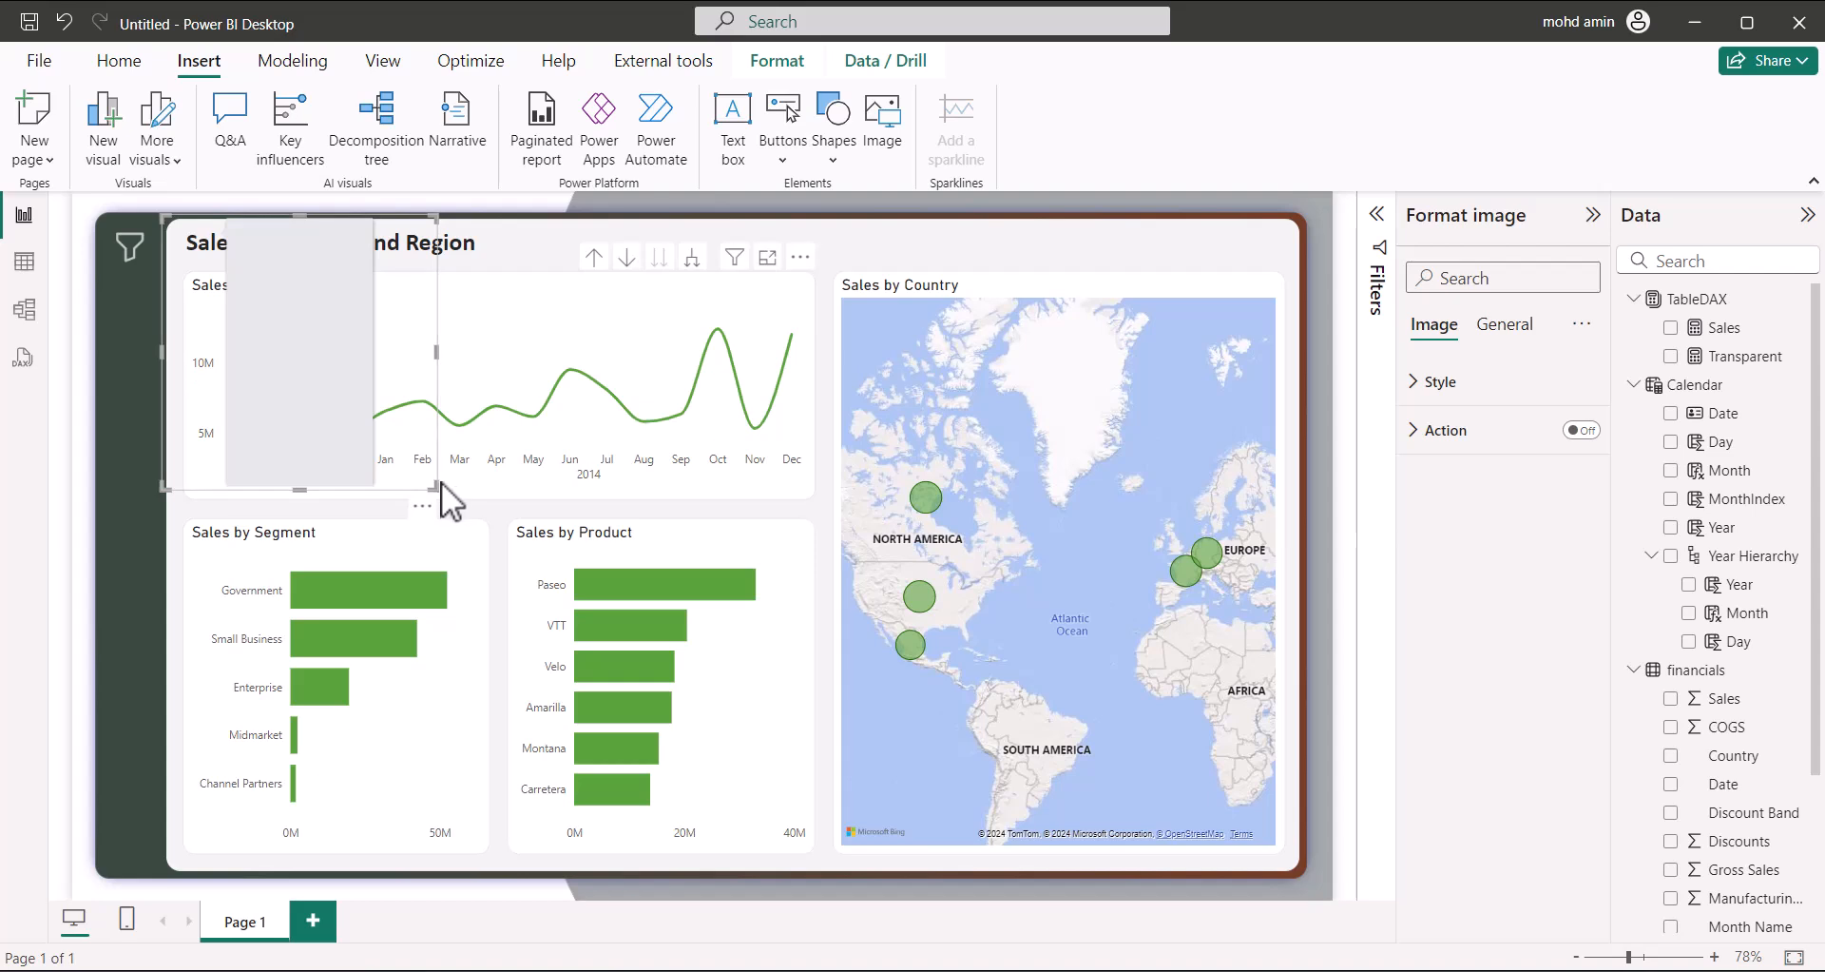
pyautogui.moveTo(436, 487); pyautogui.dragTo(814, 916)
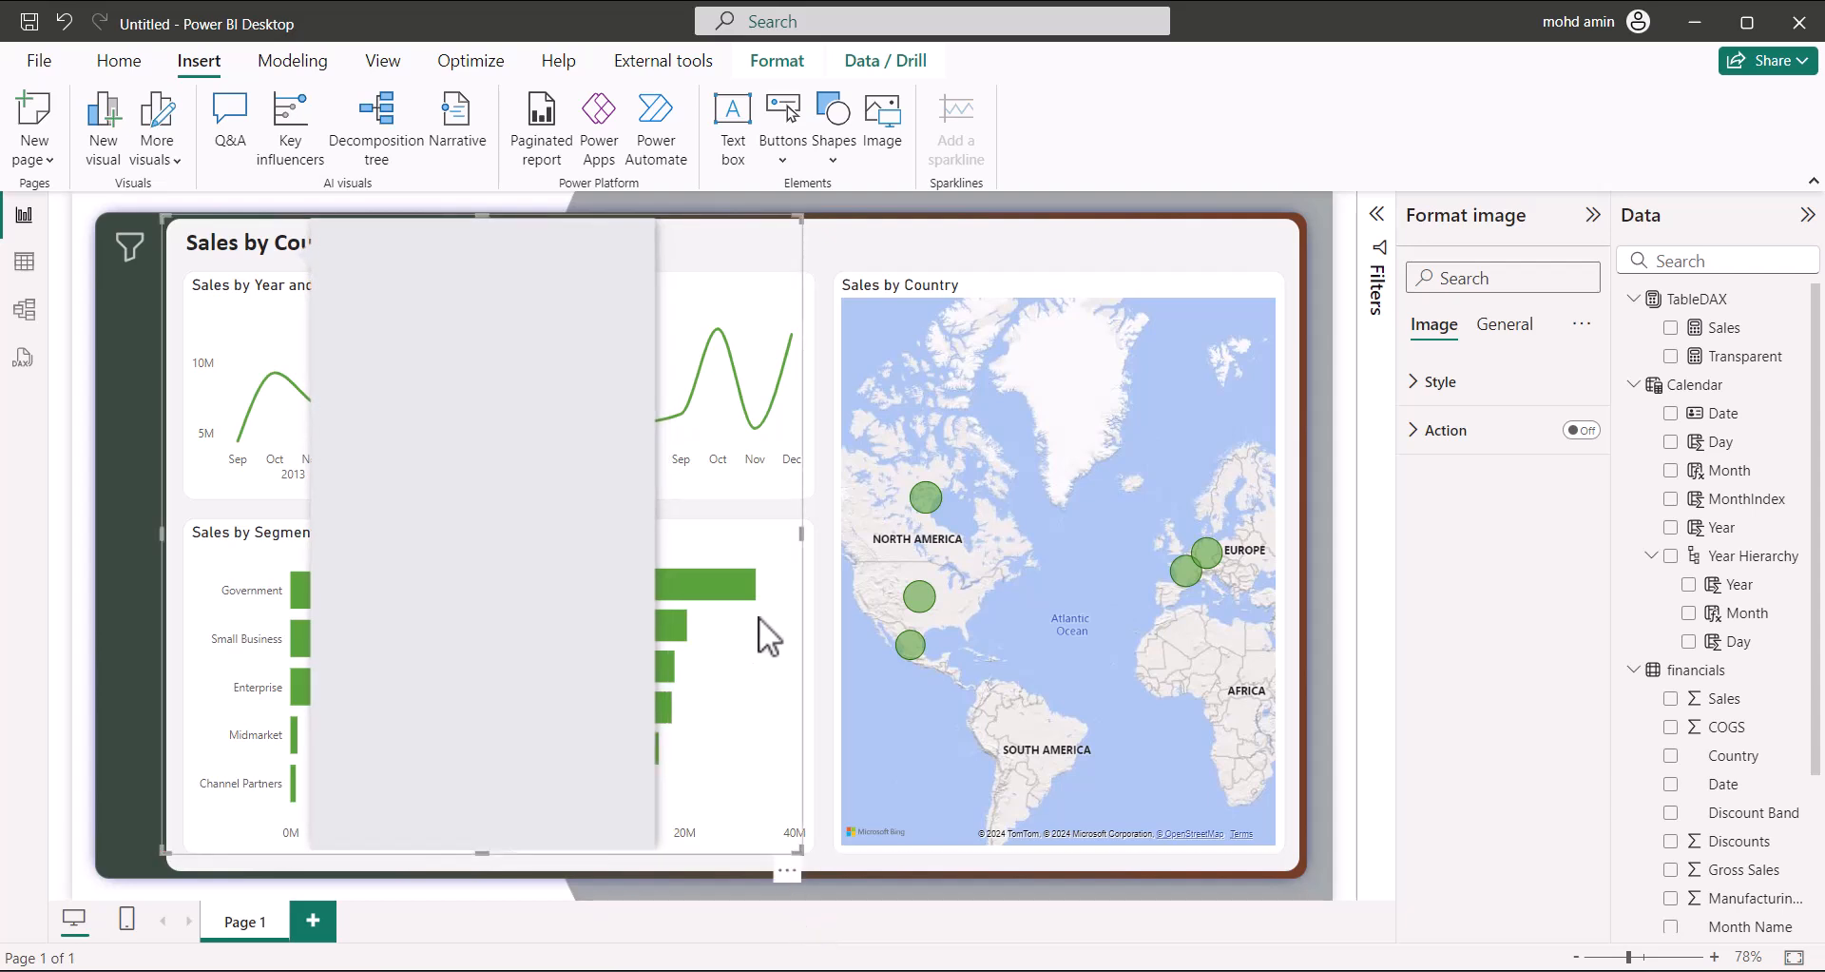
pyautogui.moveTo(803, 534); pyautogui.dragTo(539, 528)
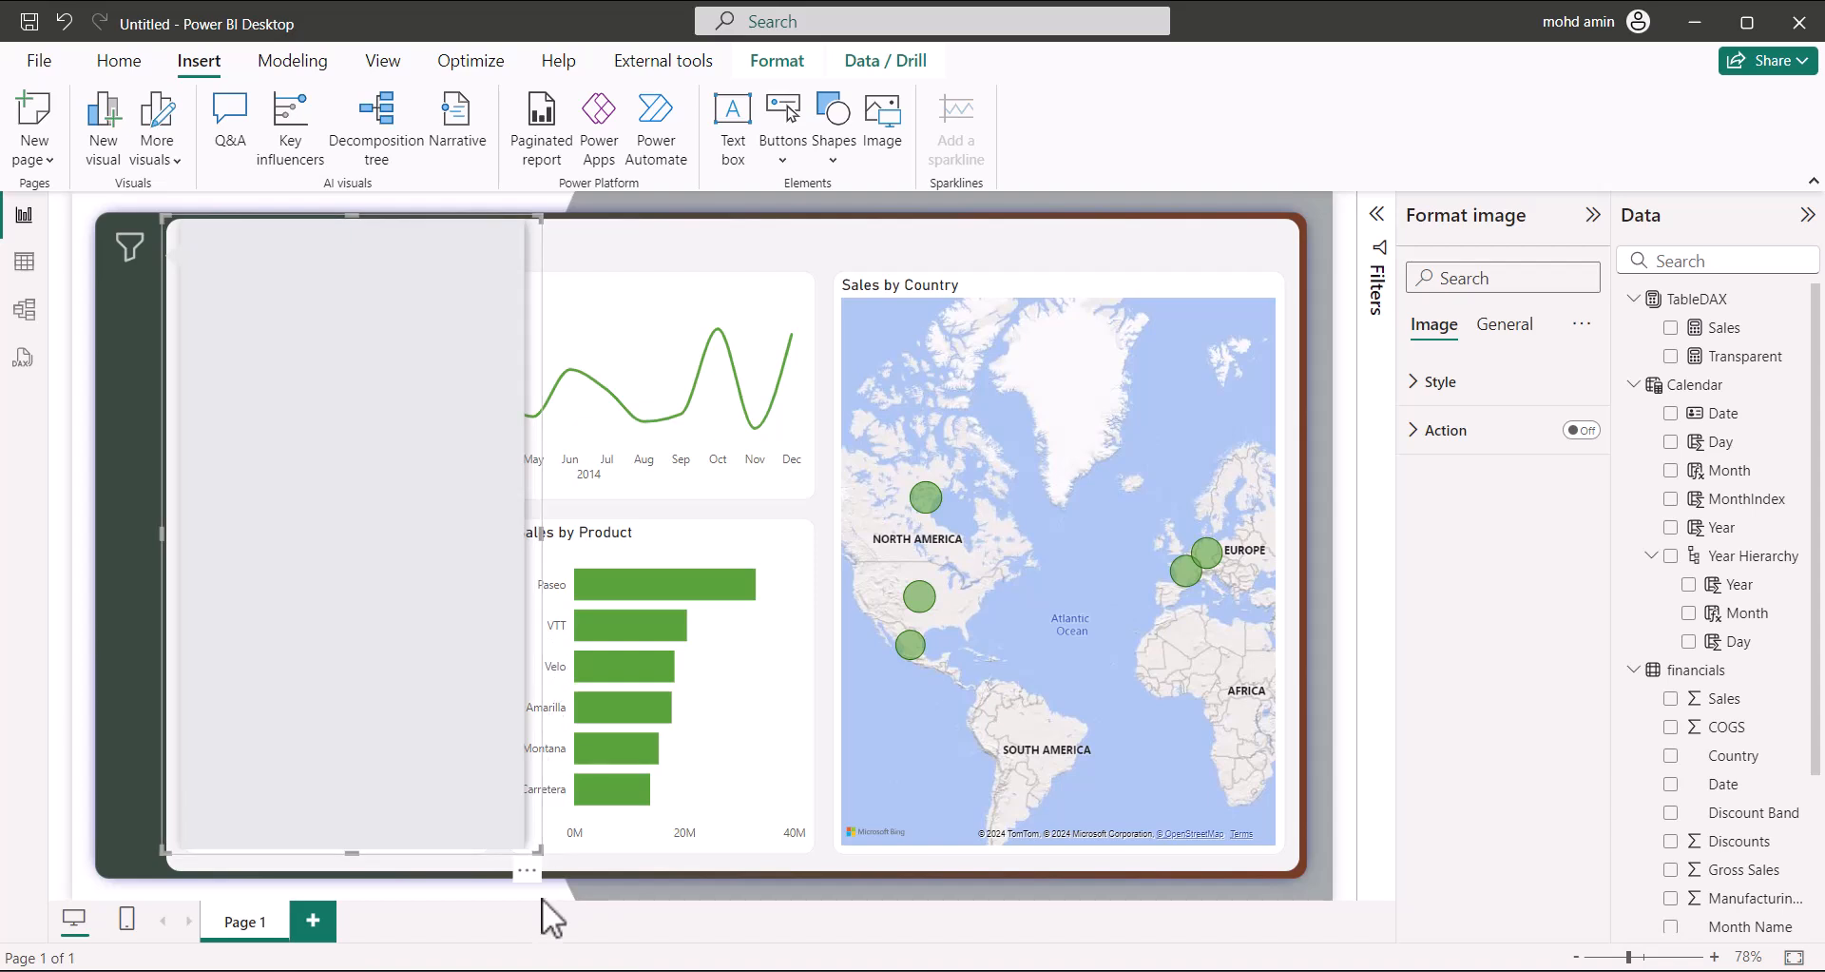
pyautogui.moveTo(355, 852); pyautogui.dragTo(362, 859)
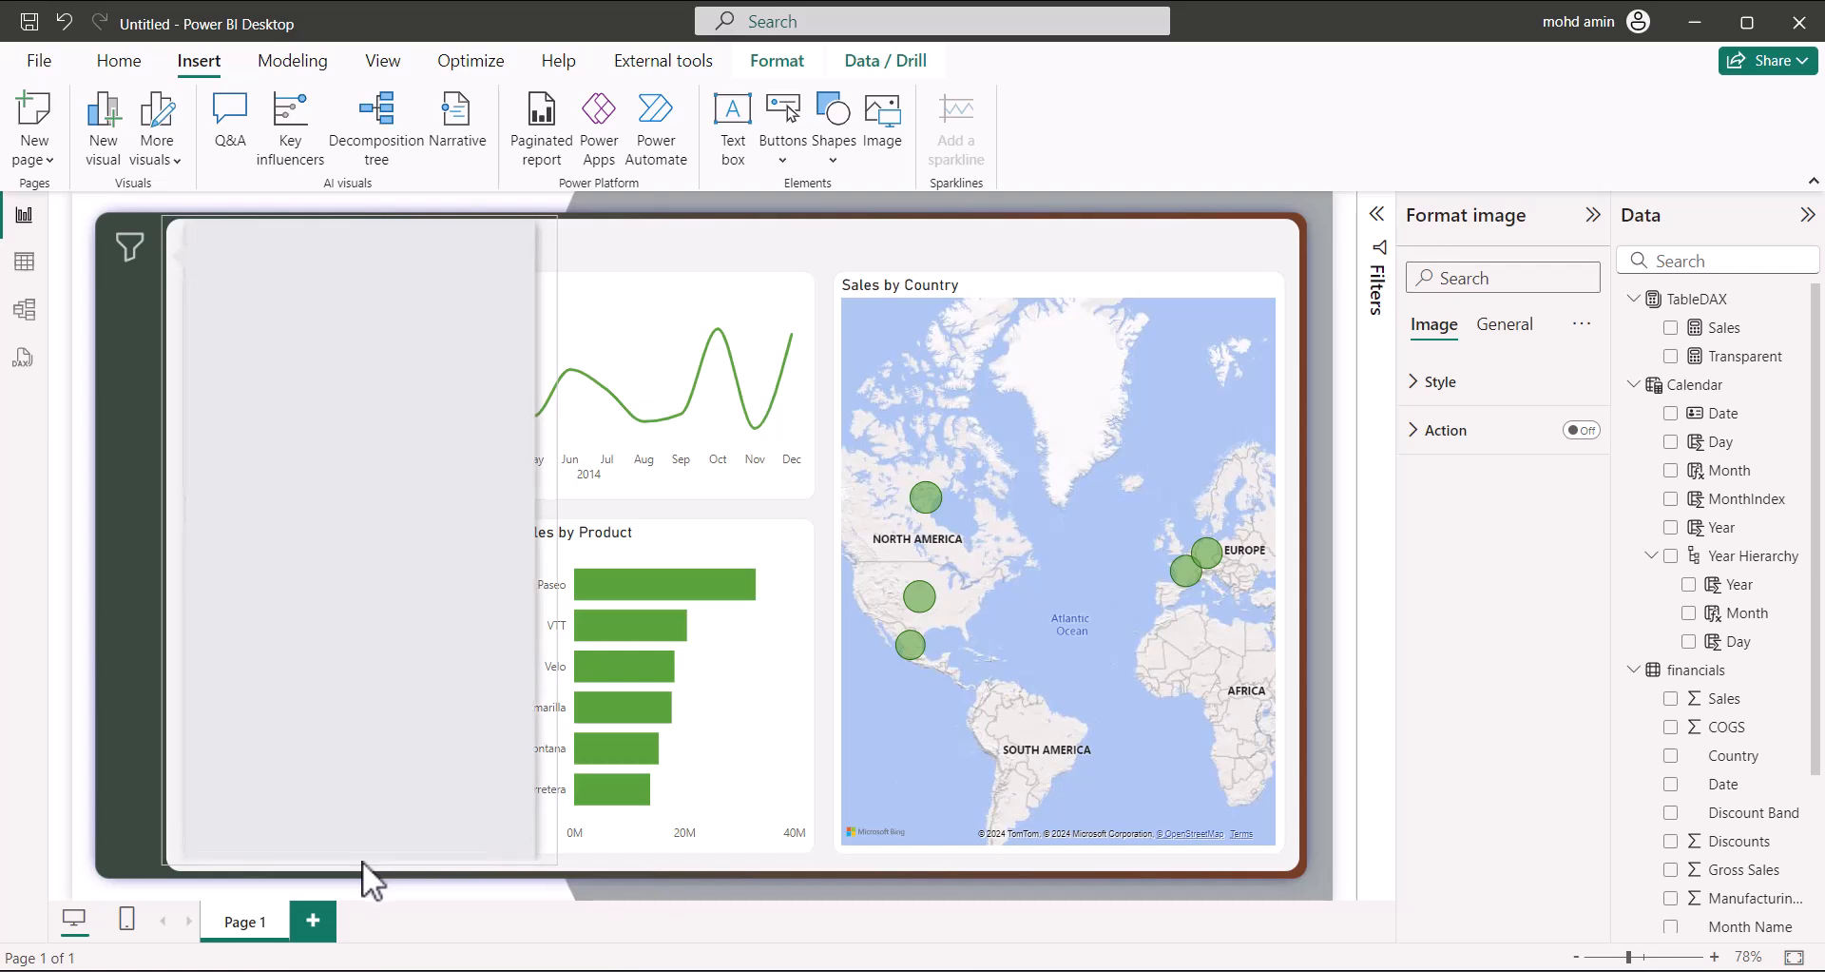
pyautogui.moveTo(362, 859); pyautogui.dragTo(363, 861)
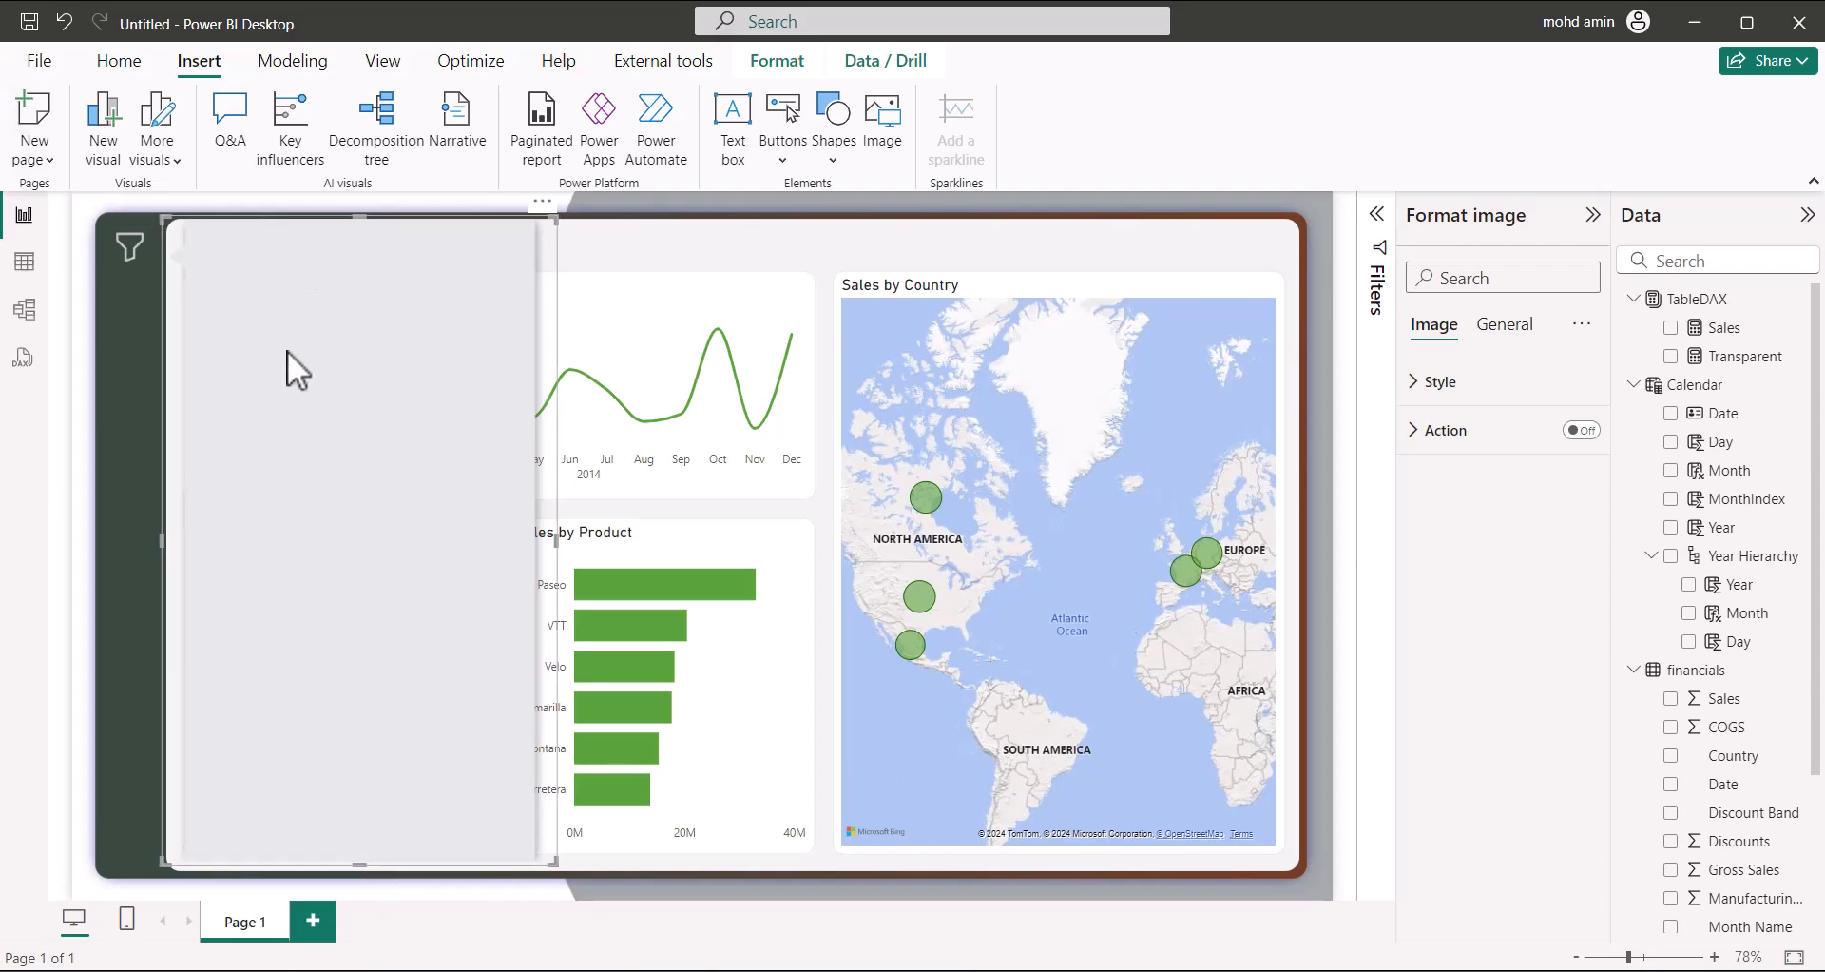
# Nudge the grey panel two steps to the left
pyautogui.press('Left')
pyautogui.press('Left')
pyautogui.press('Left')
pyautogui.press('Left')
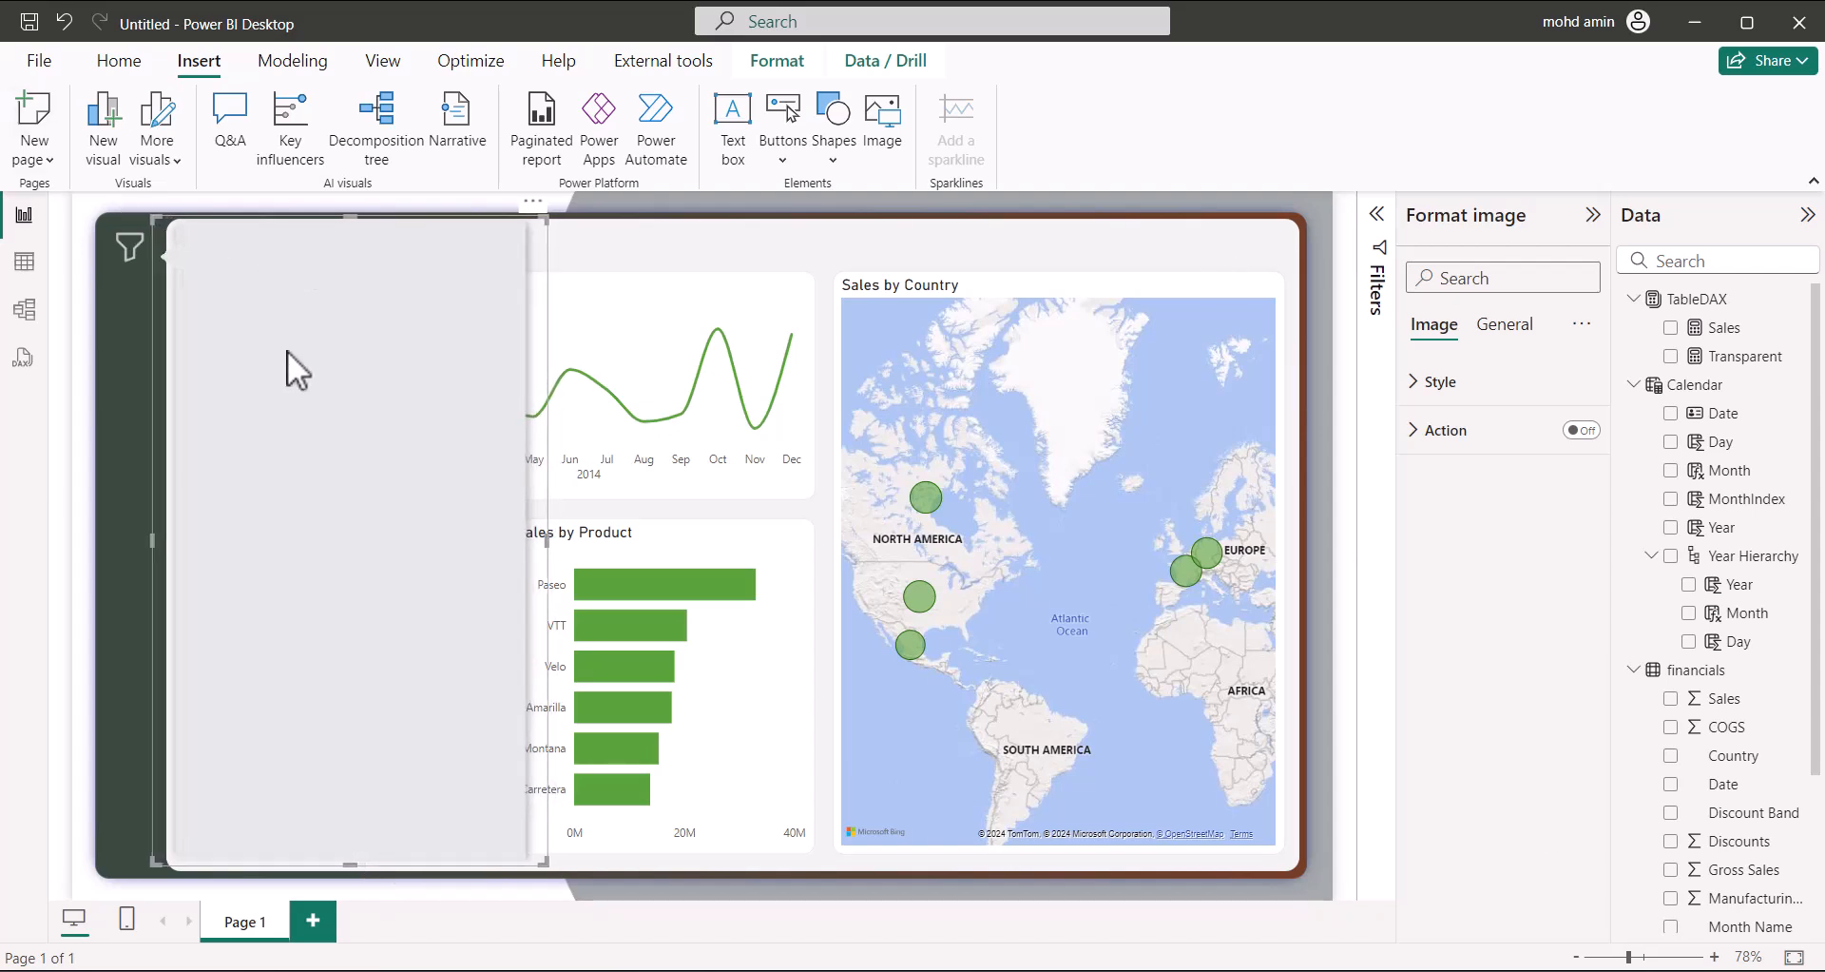
pyautogui.press('Left')
pyautogui.press('Left')
pyautogui.press('Left')
pyautogui.press('Left')
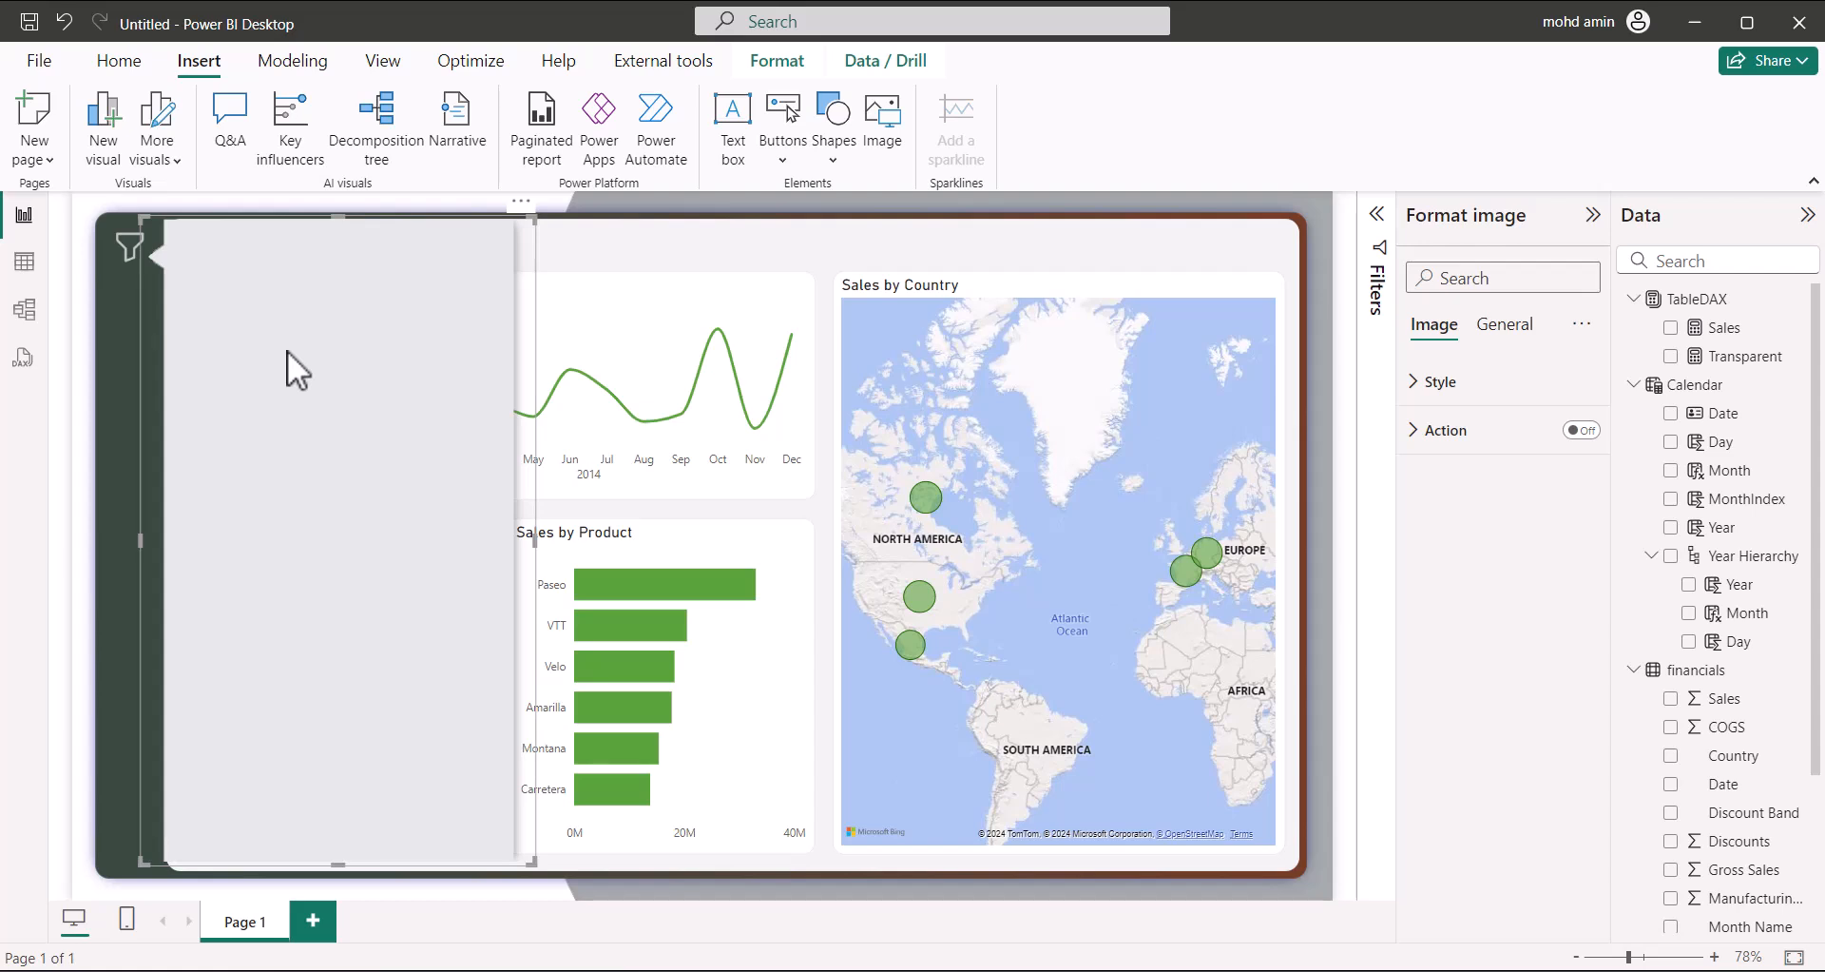
pyautogui.click(733, 263)
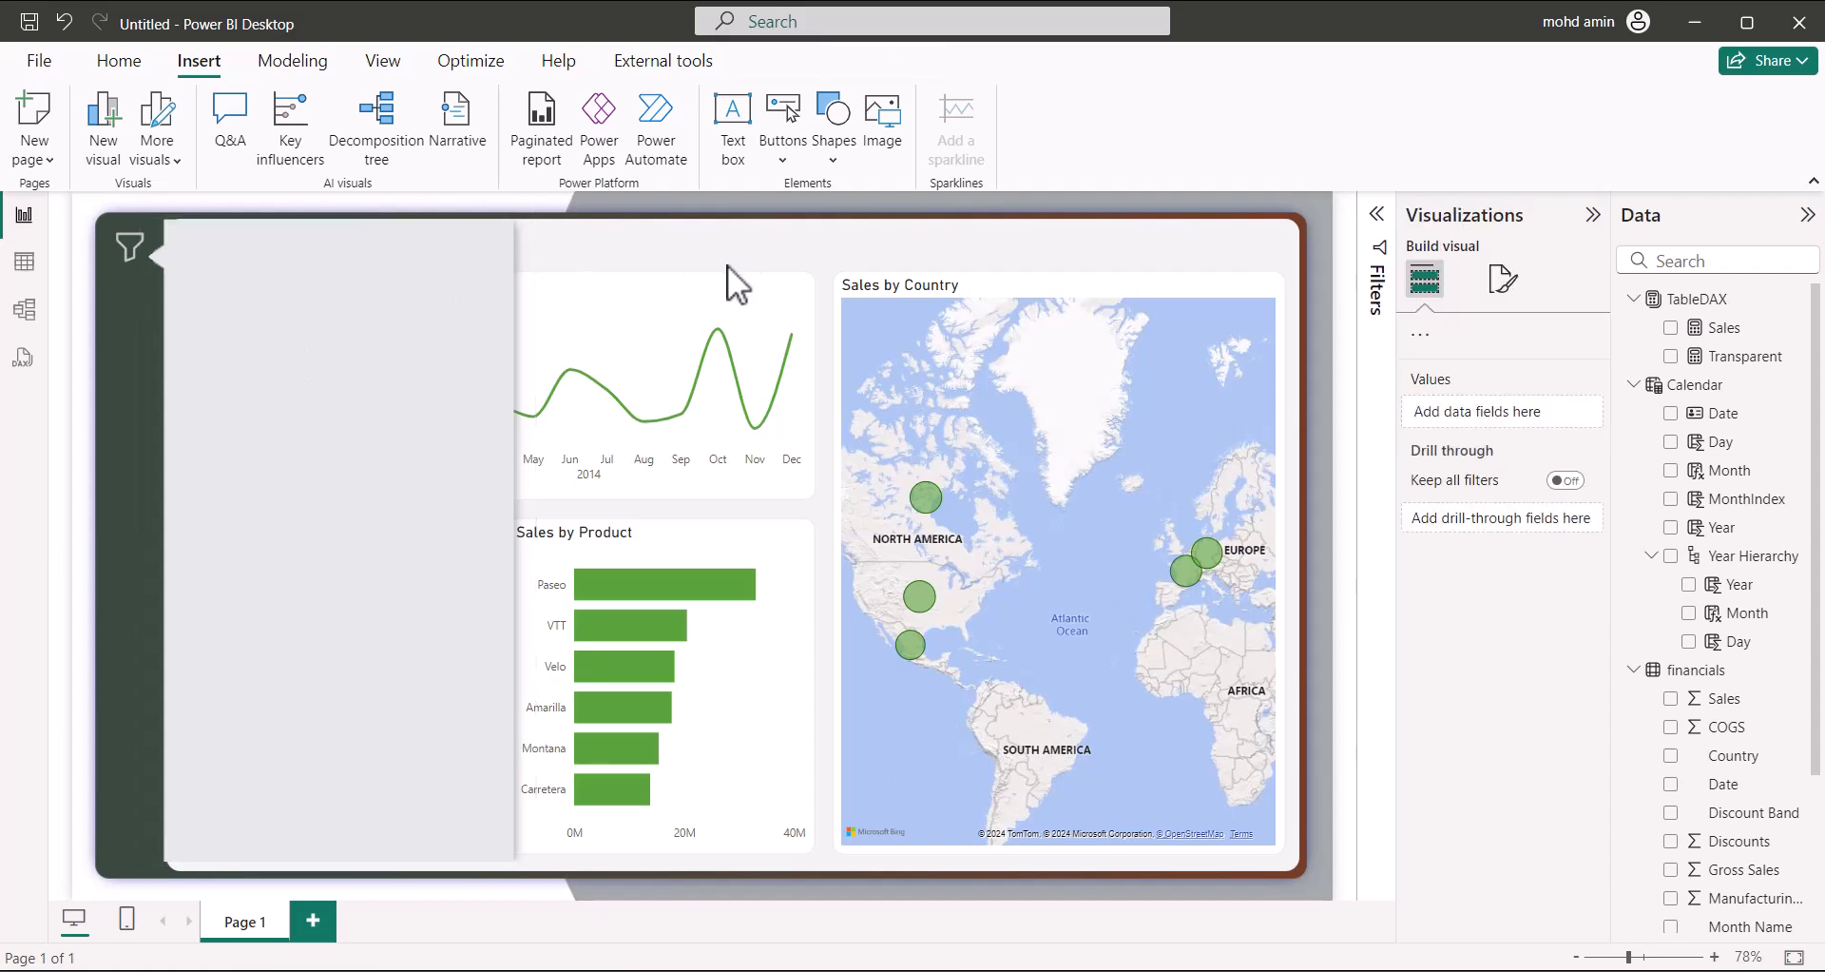
# Paste a copy of the funnel filter button at the grey panel's top-right corner
pyautogui.click(129, 247)
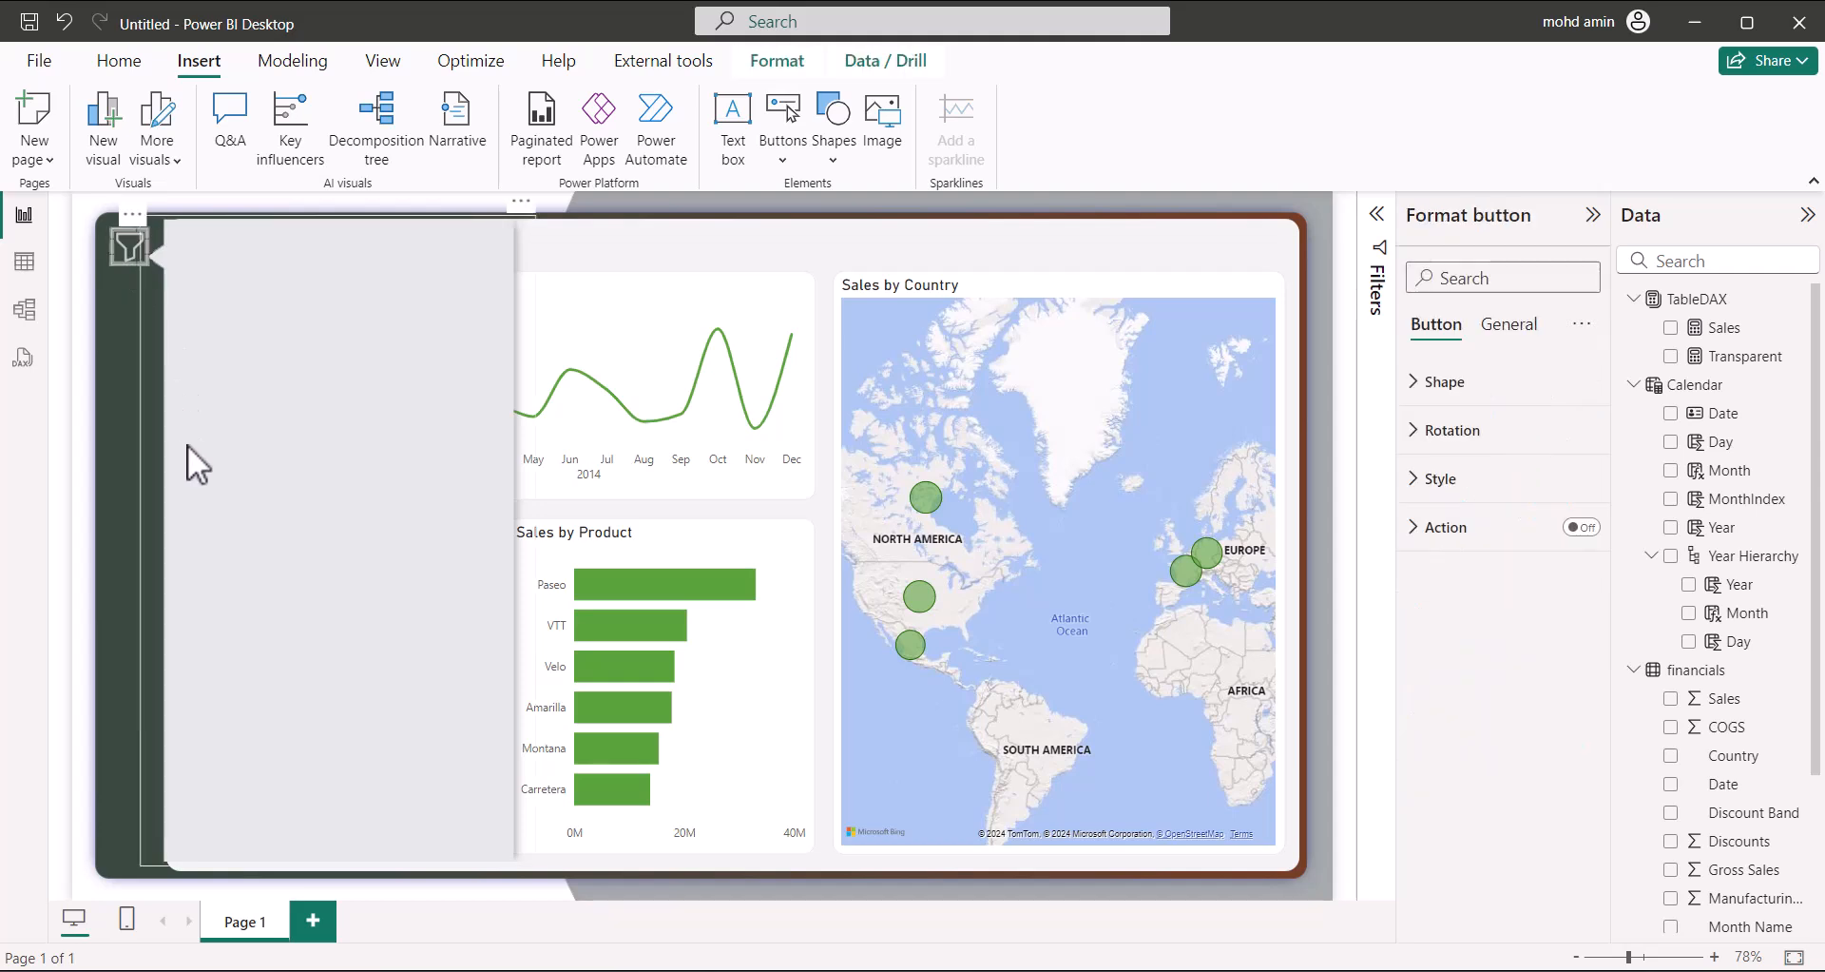
pyautogui.hotkey('ctrl', 'v')
pyautogui.moveTo(139, 257); pyautogui.dragTo(493, 247)
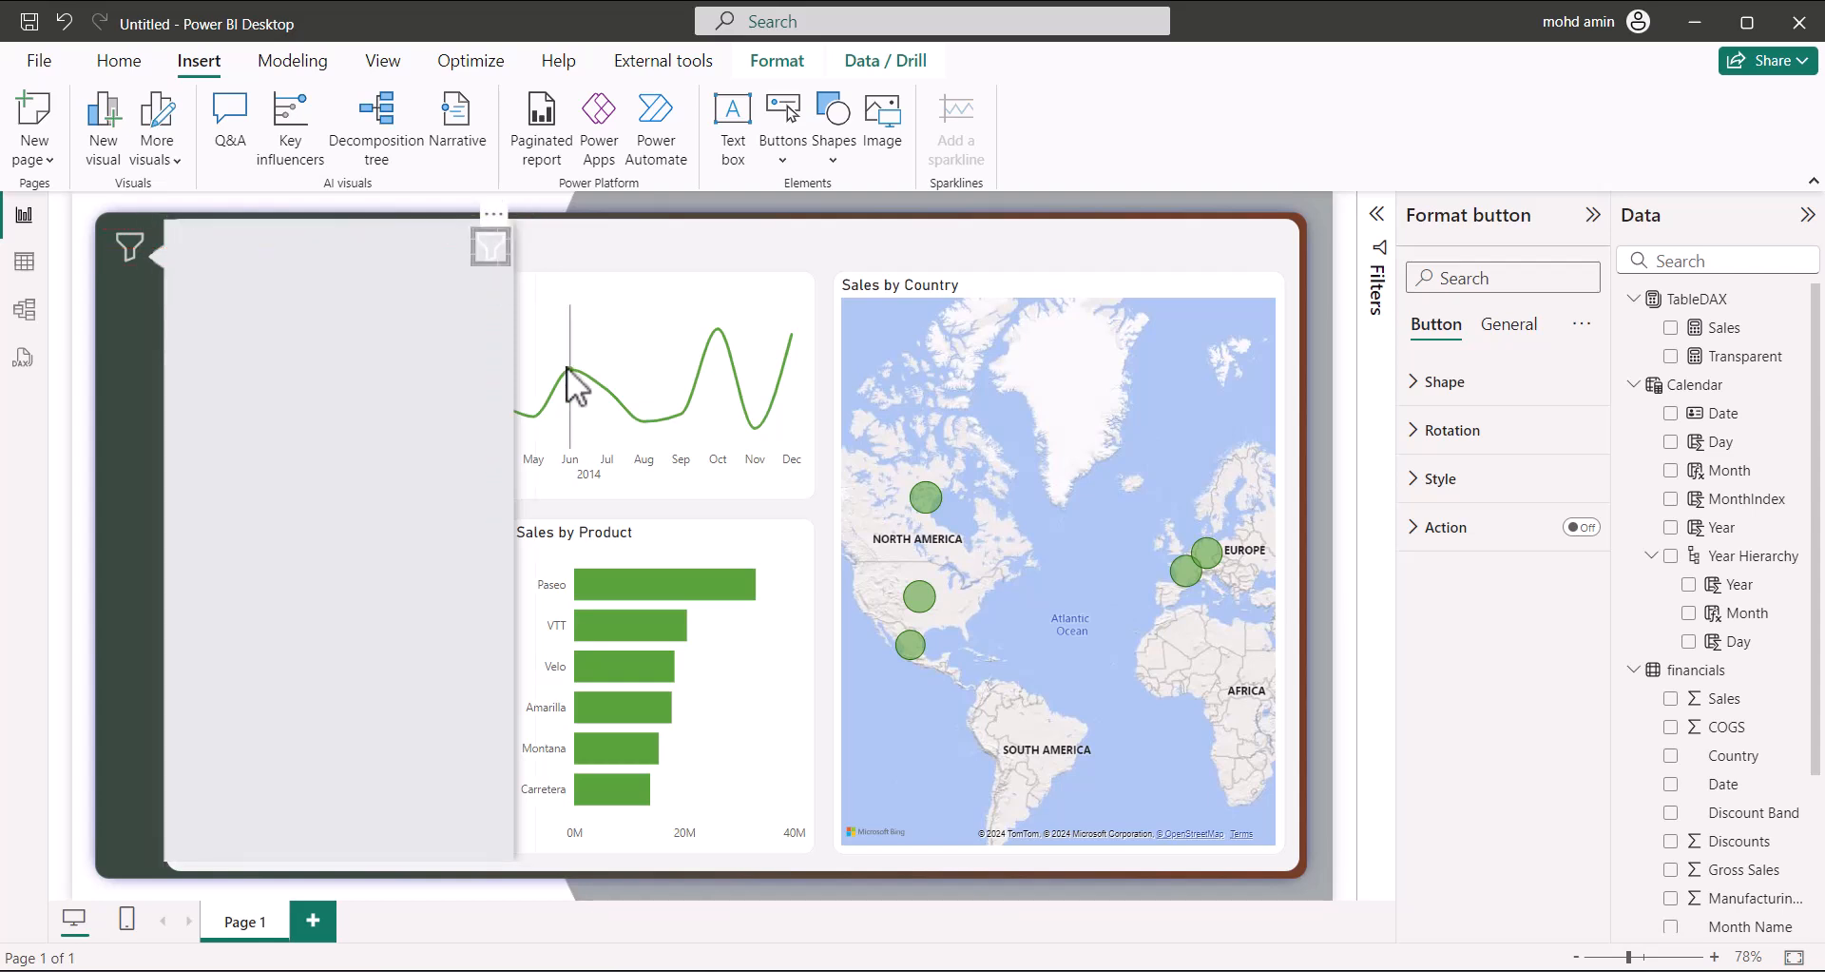
# Bring the copied button to the front of the layer order
pyautogui.click(787, 65)
pyautogui.click(322, 152)
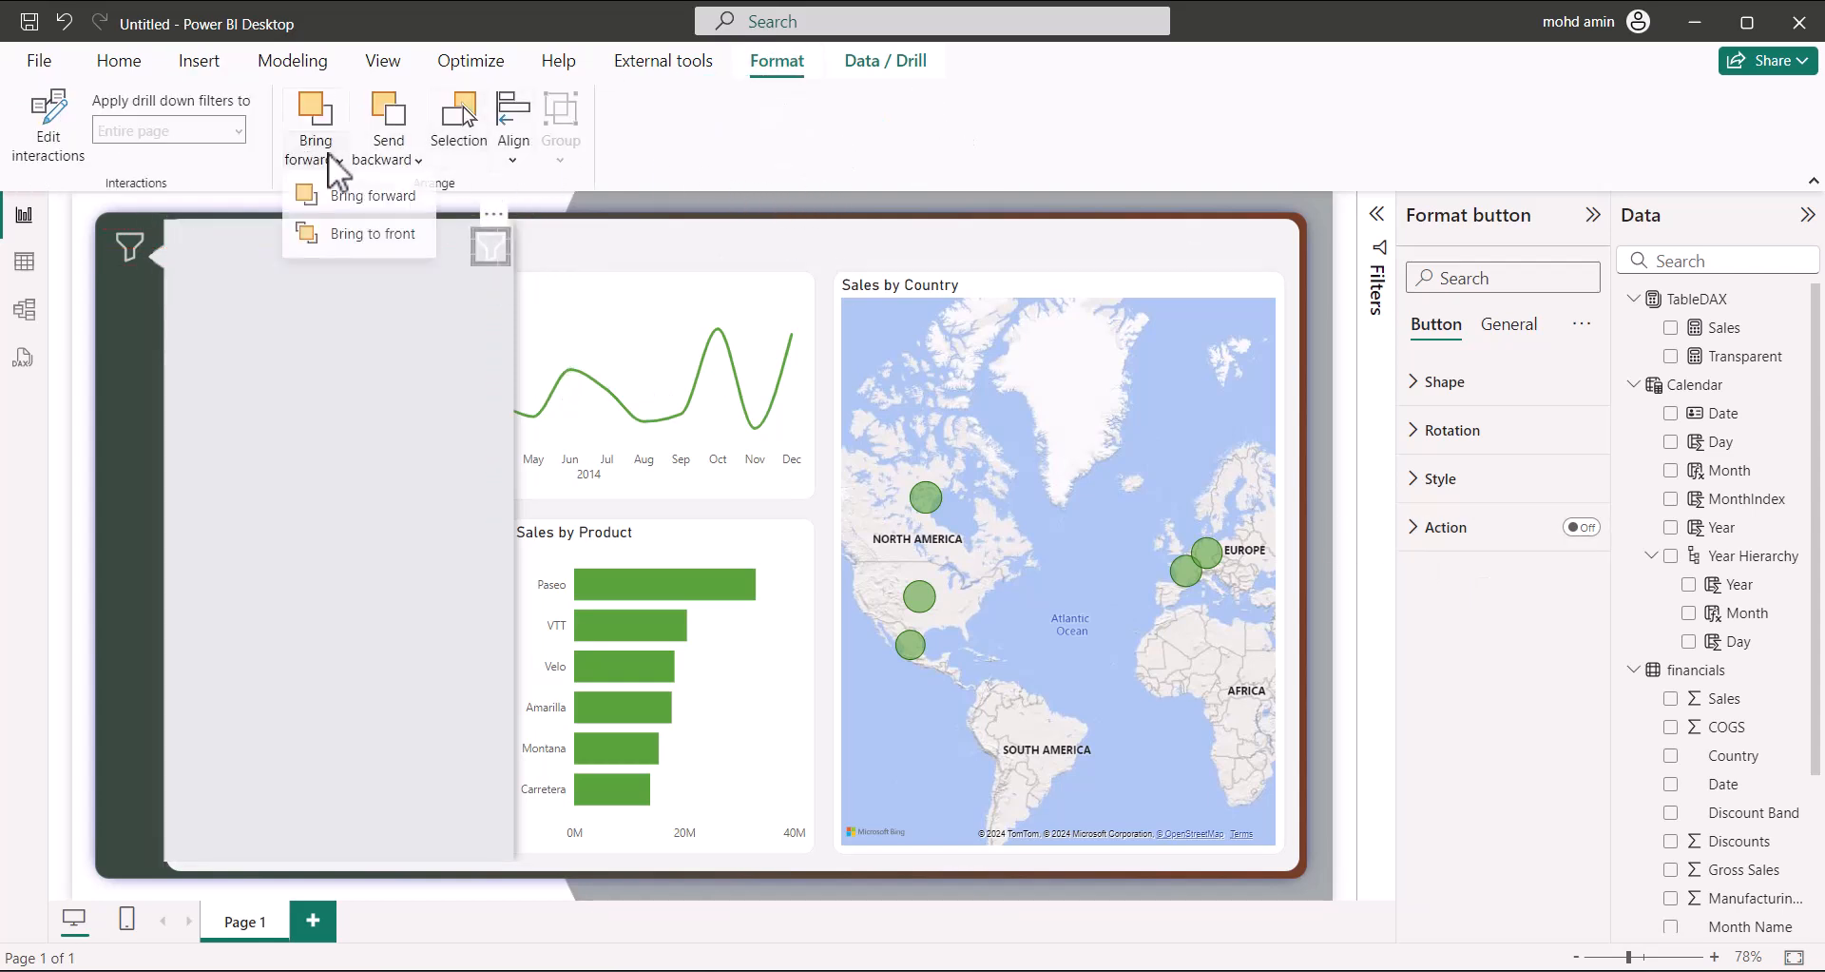
pyautogui.click(356, 232)
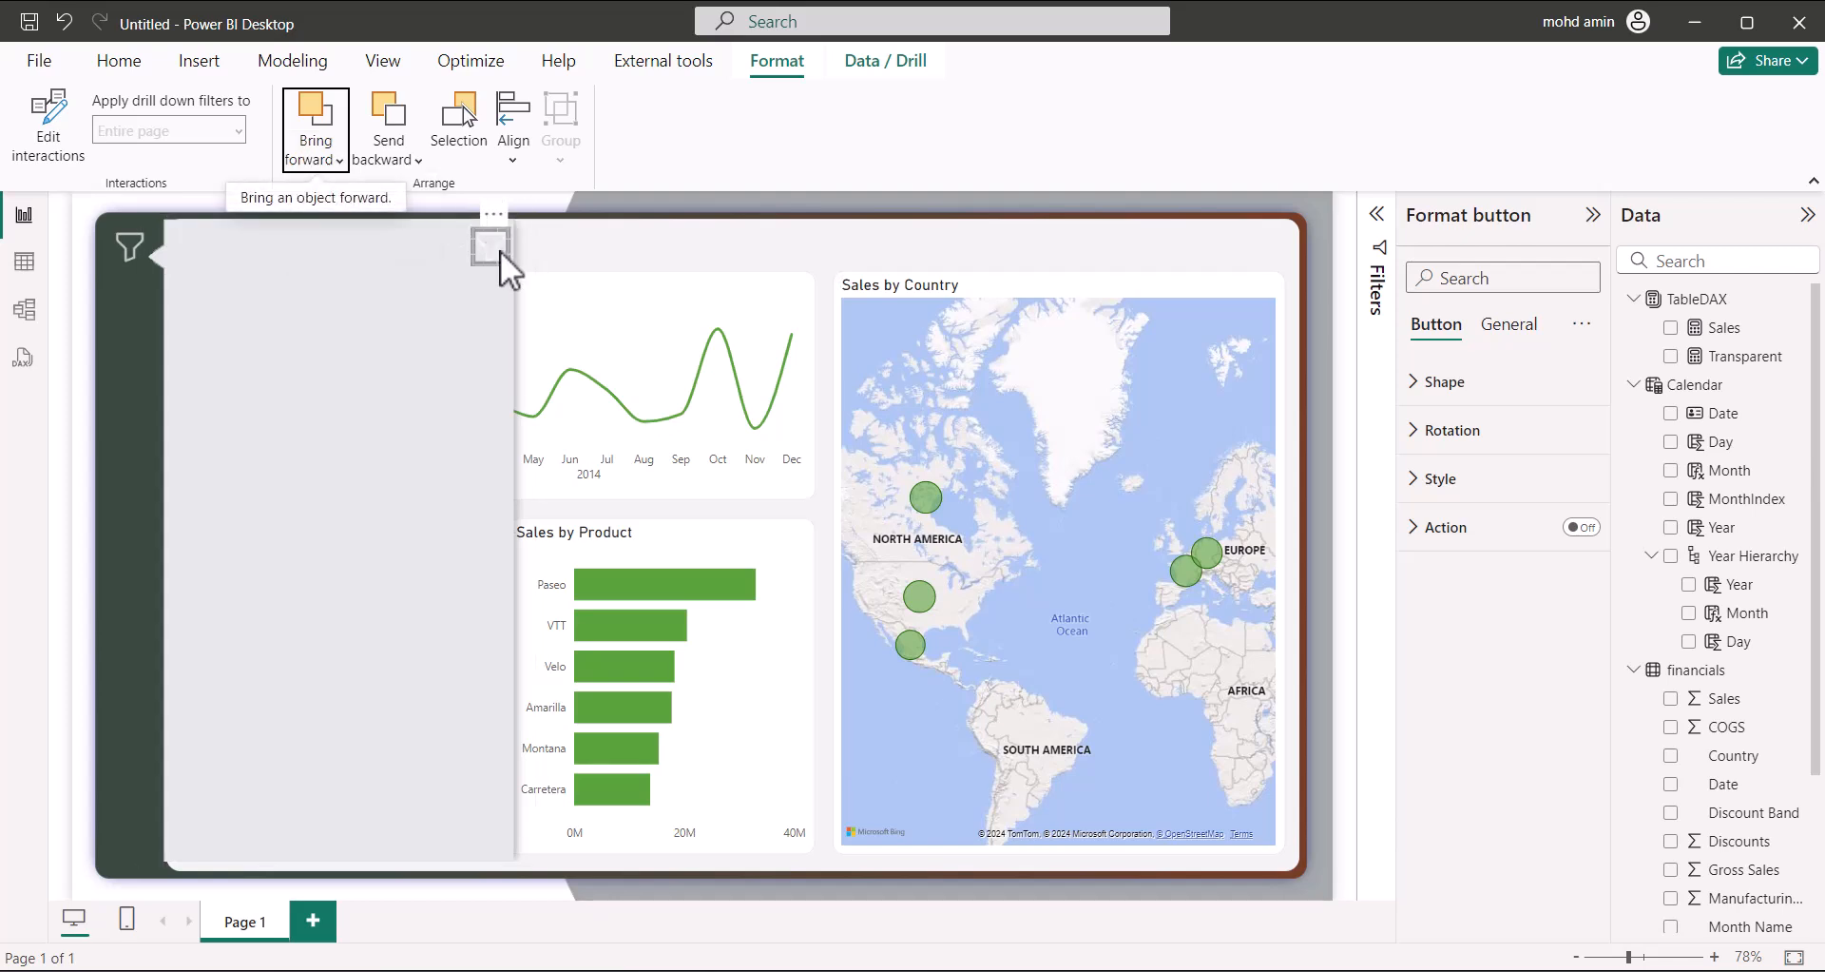
# Replace the copy's fill image with the system-regular-29-cross icon, set to Fit at 0% transparency
pyautogui.click(1430, 479)
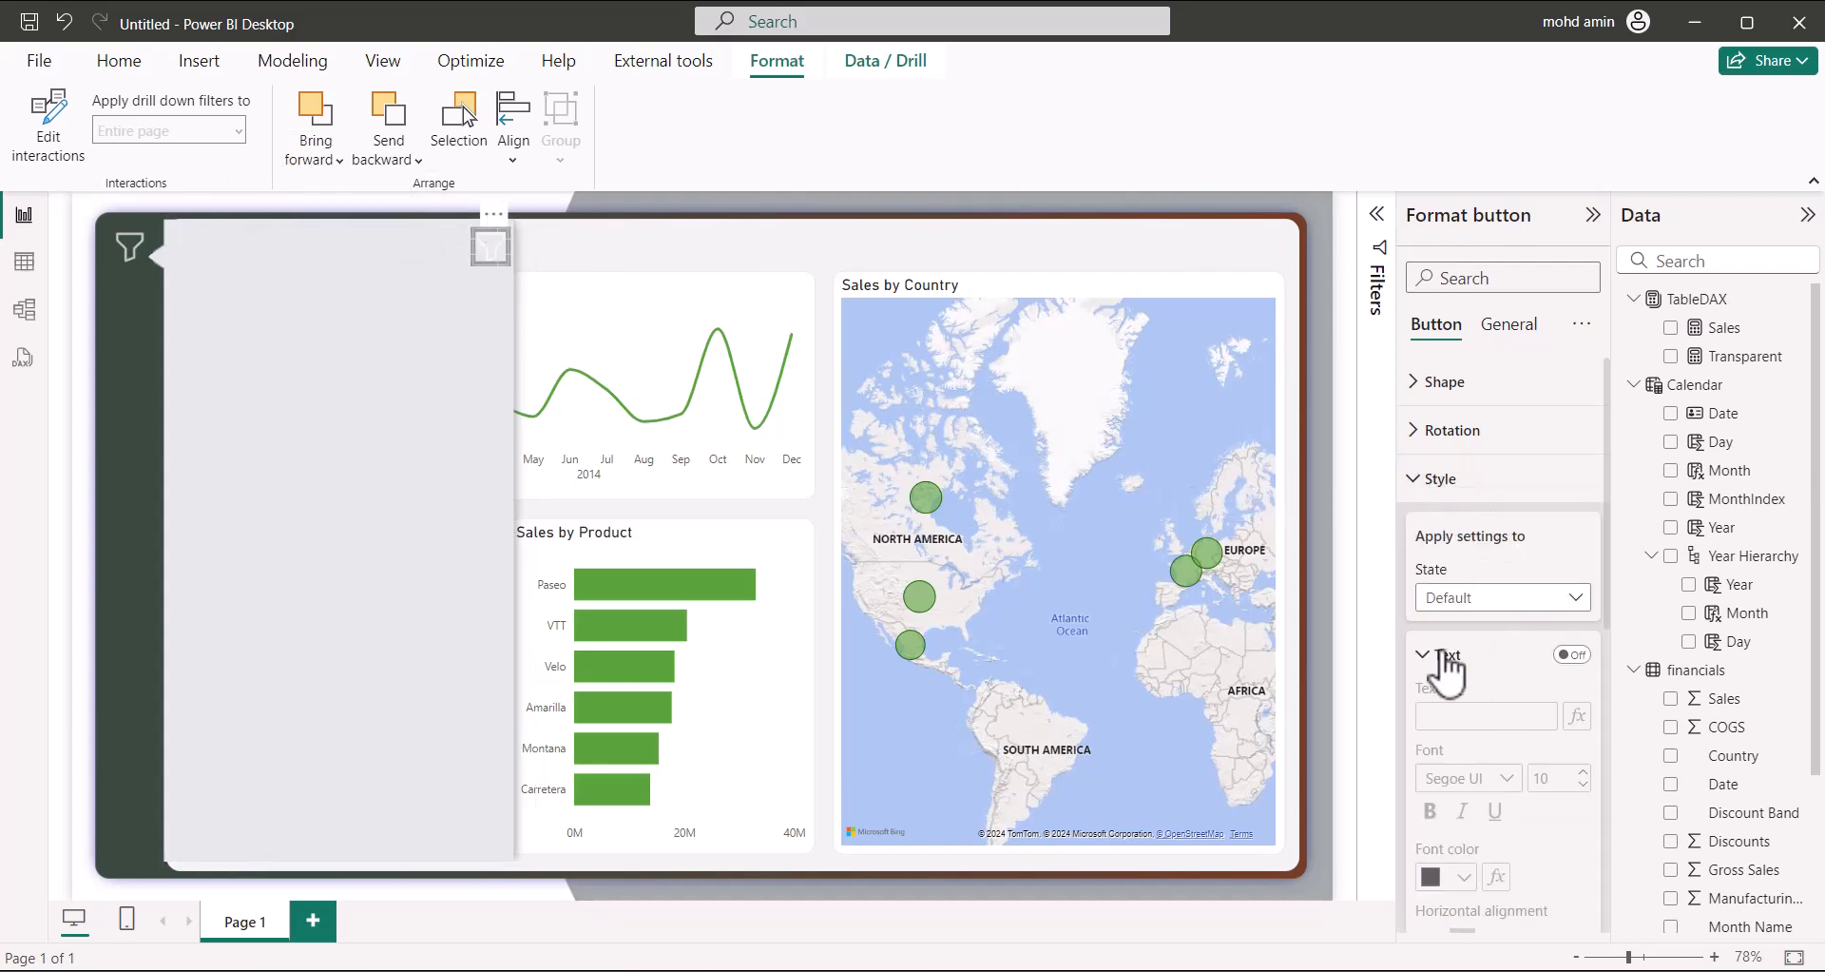
pyautogui.click(1419, 654)
pyautogui.click(1447, 775)
pyautogui.scroll(-3, 1497, 761)
pyautogui.click(1578, 629)
pyautogui.click(1497, 631)
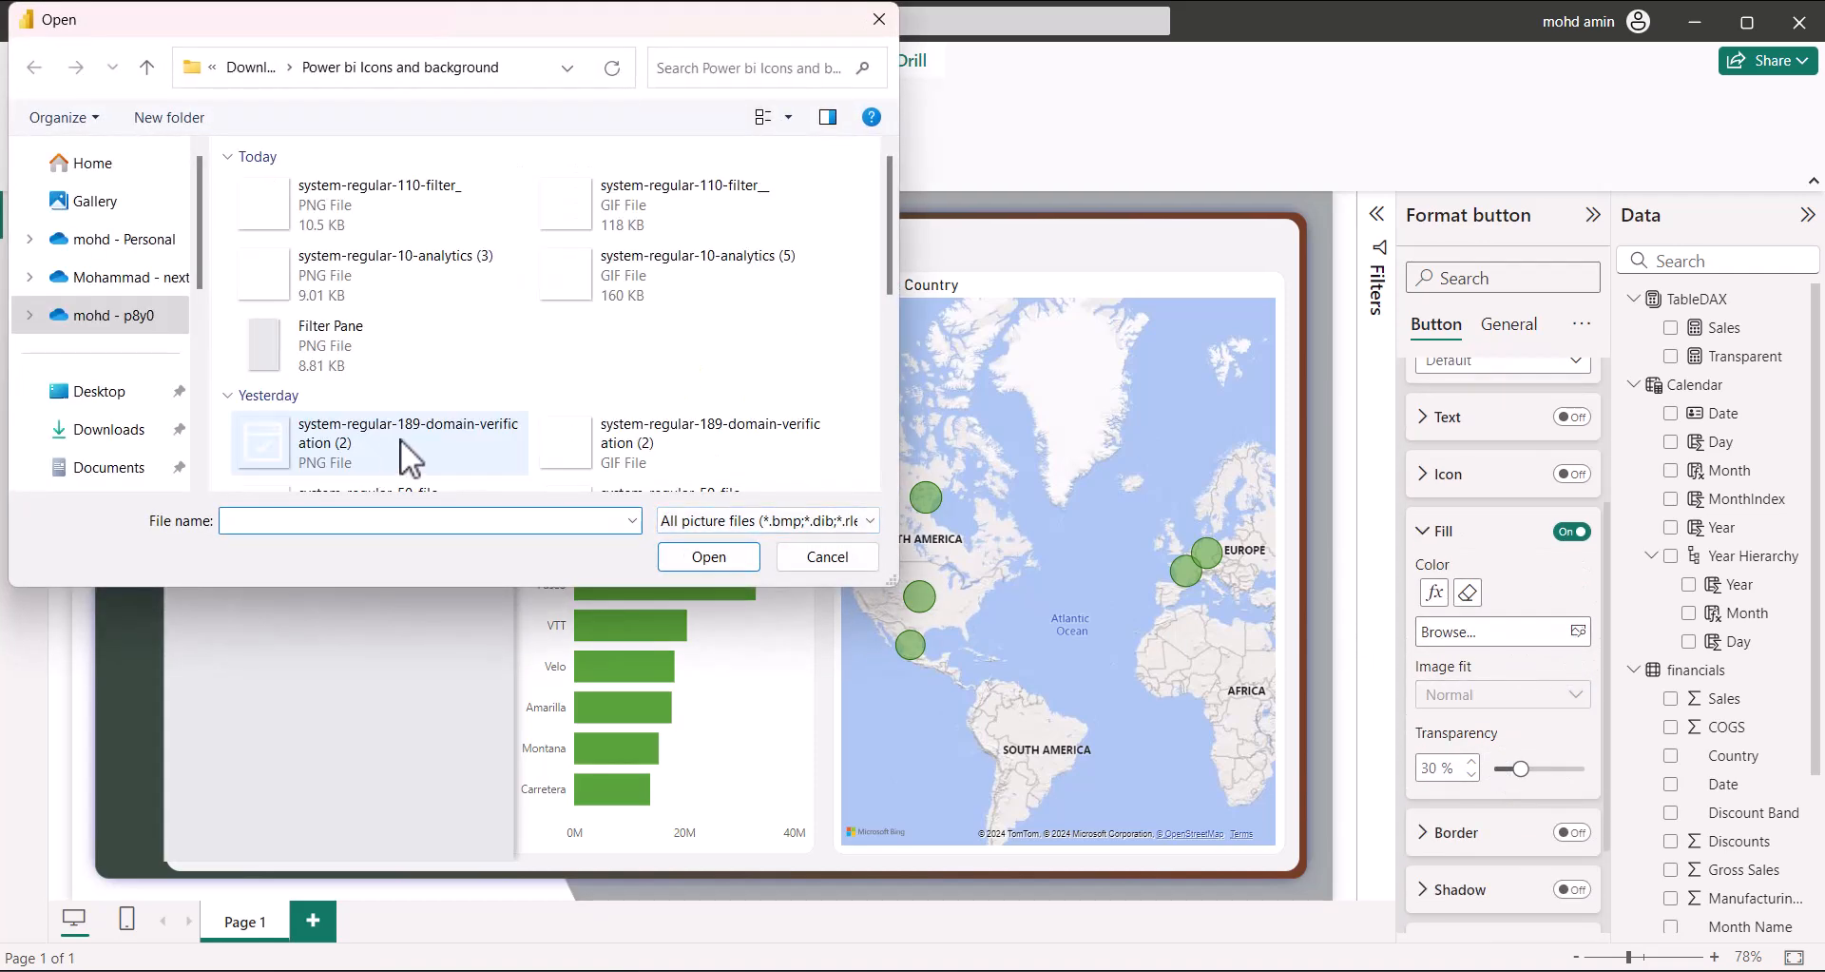
pyautogui.scroll(-5, 401, 437)
pyautogui.click(380, 385)
pyautogui.click(708, 556)
pyautogui.click(1510, 695)
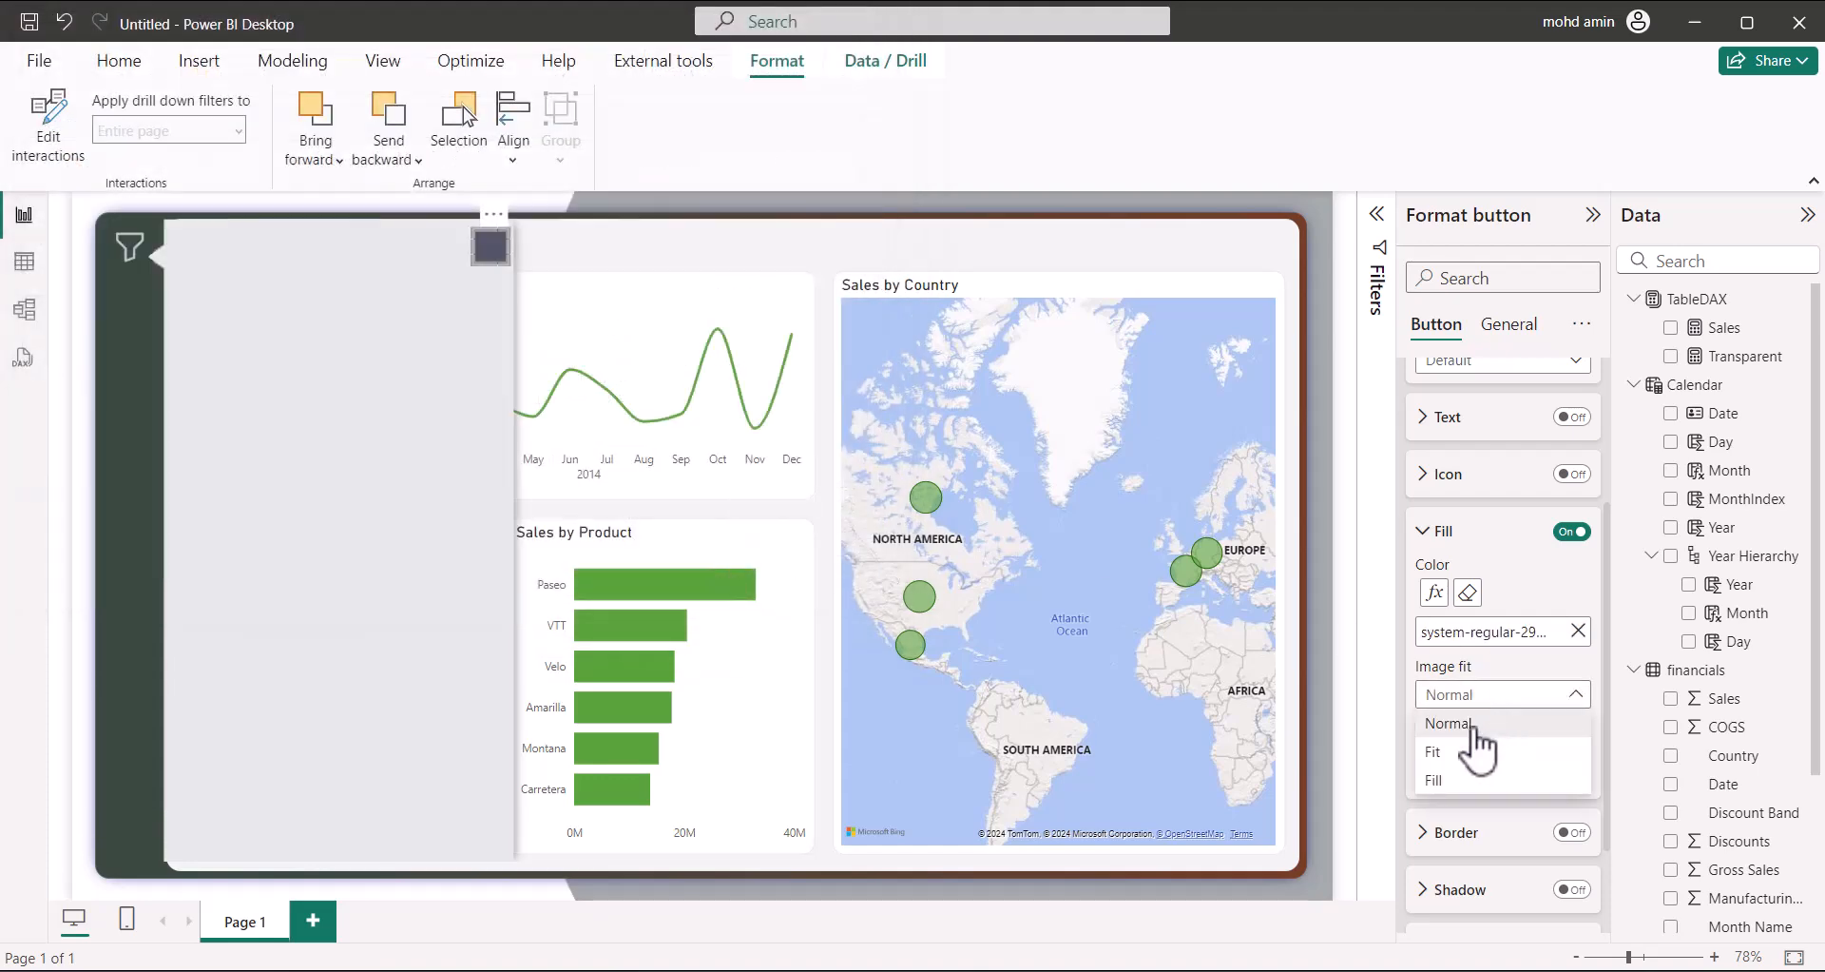
pyautogui.click(1459, 751)
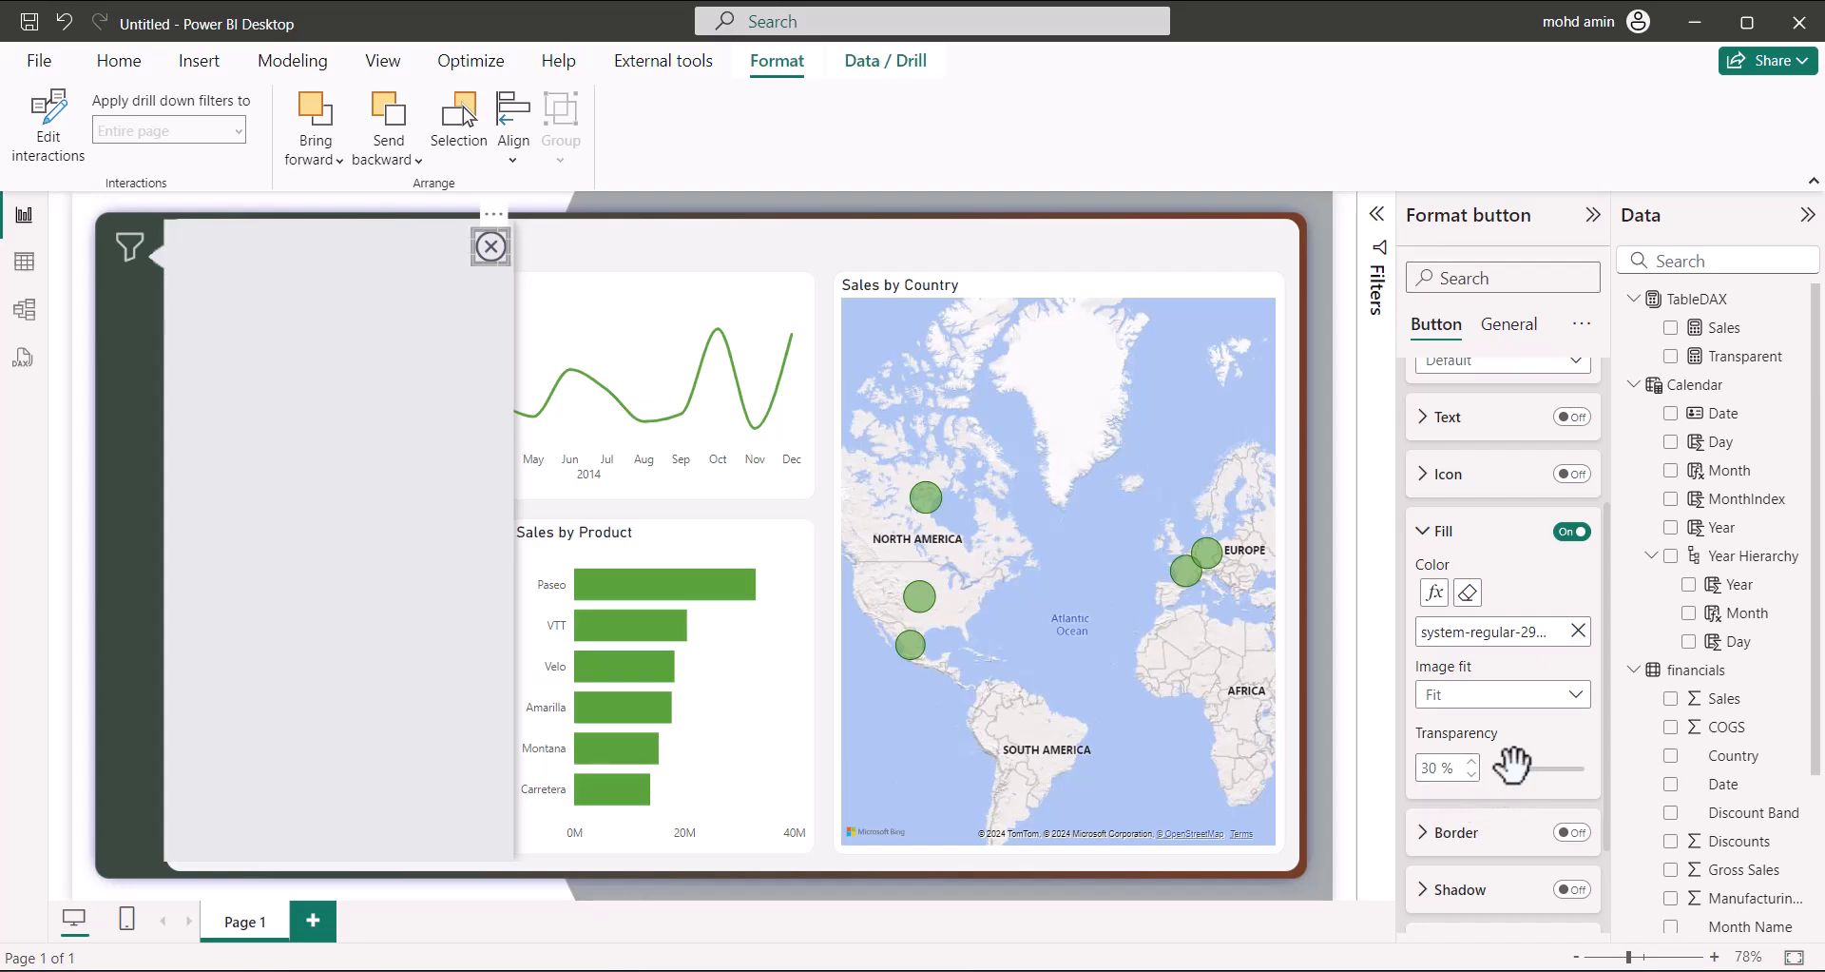
pyautogui.moveTo(1512, 760); pyautogui.dragTo(1475, 770)
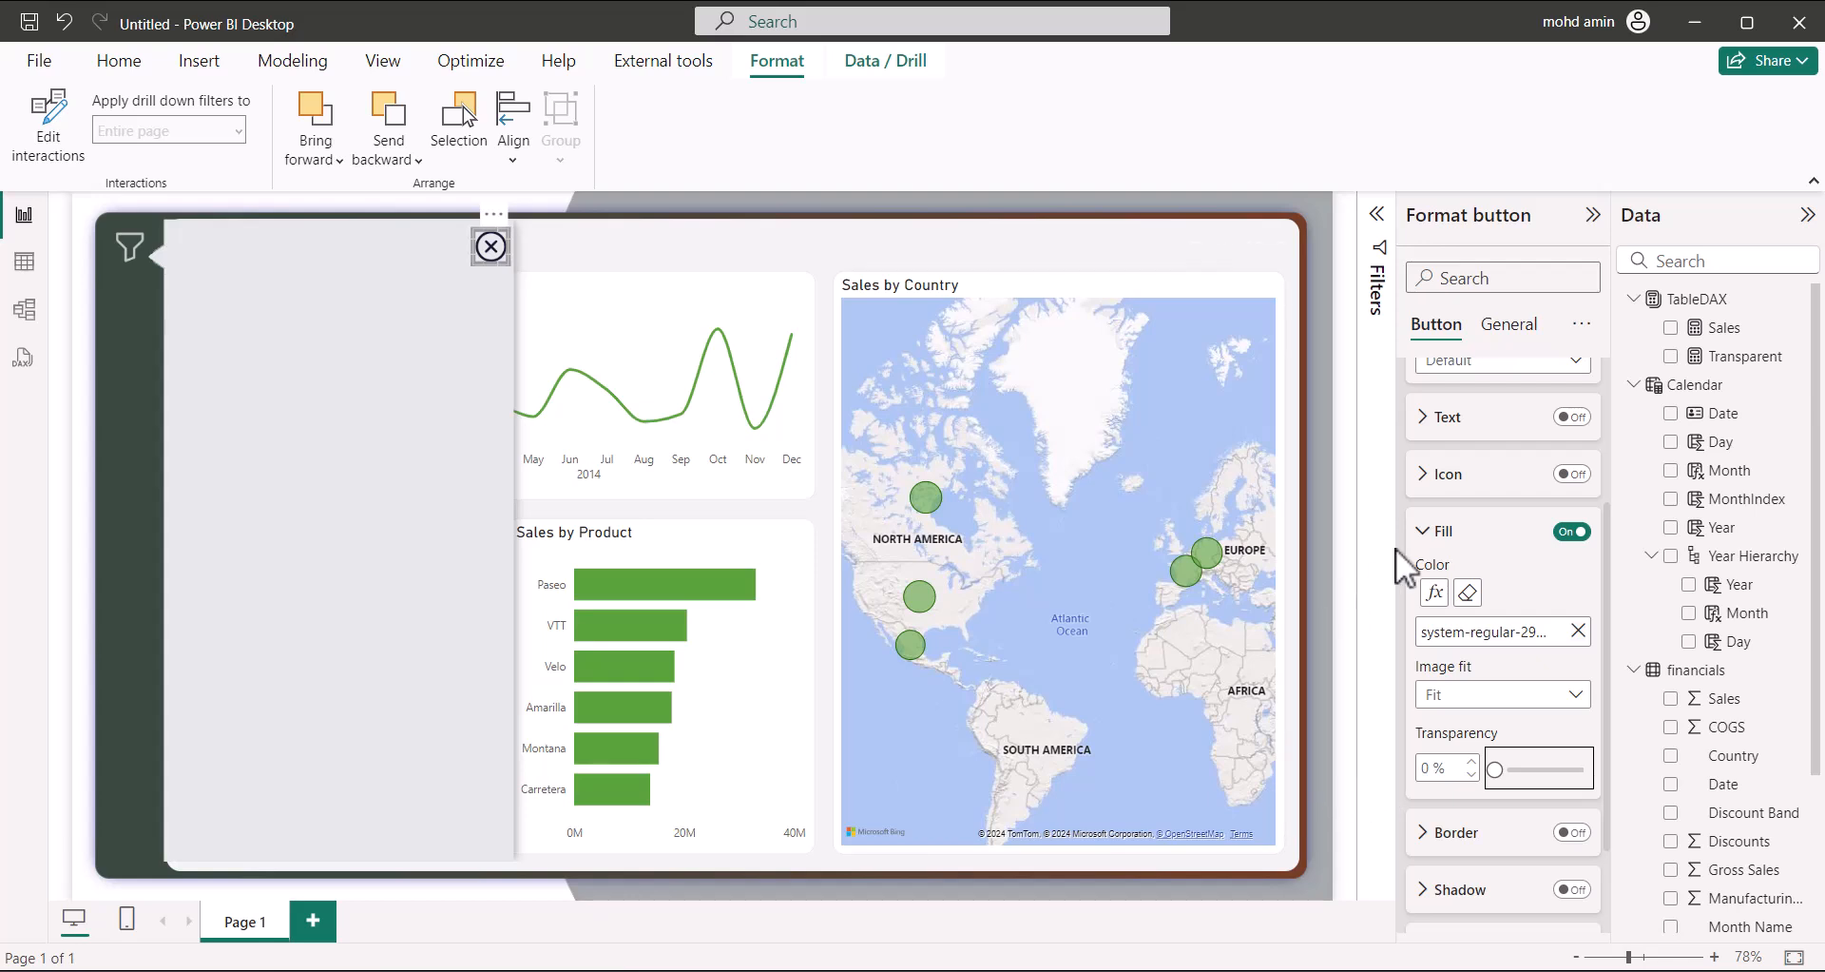
# Give the close button's On hover state the solid cross image, set to Fit
pyautogui.click(1502, 369)
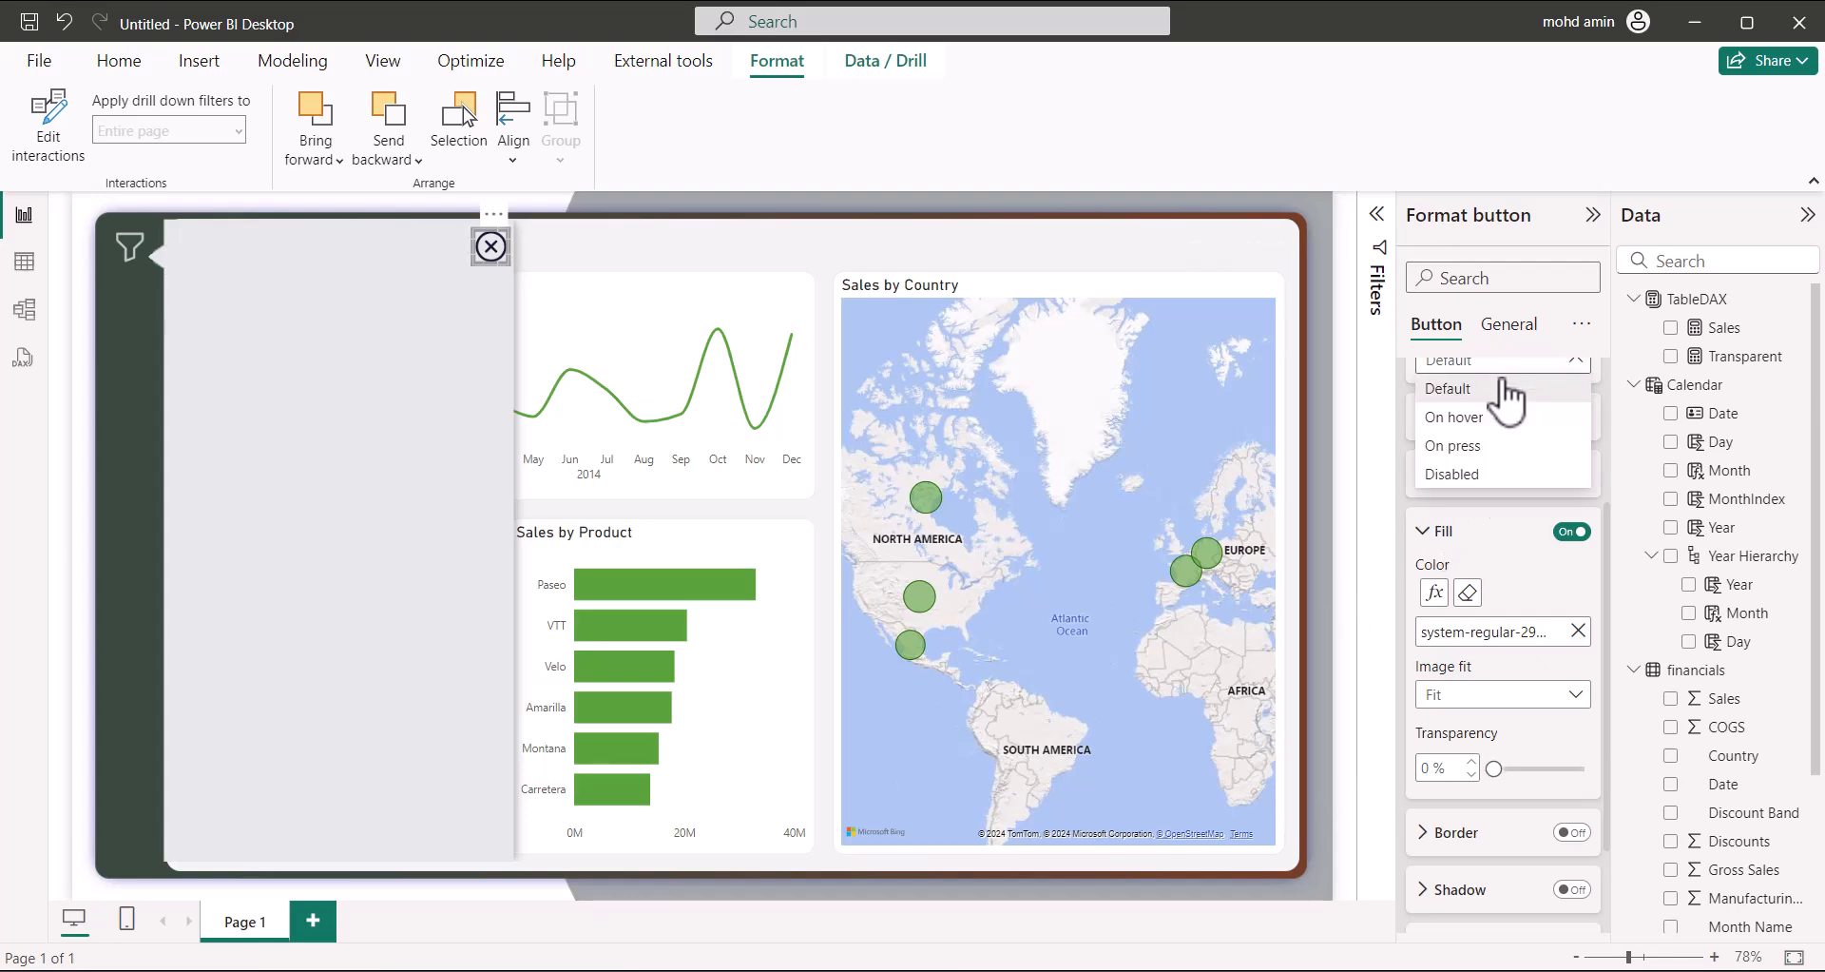
pyautogui.click(1483, 418)
pyautogui.click(1578, 630)
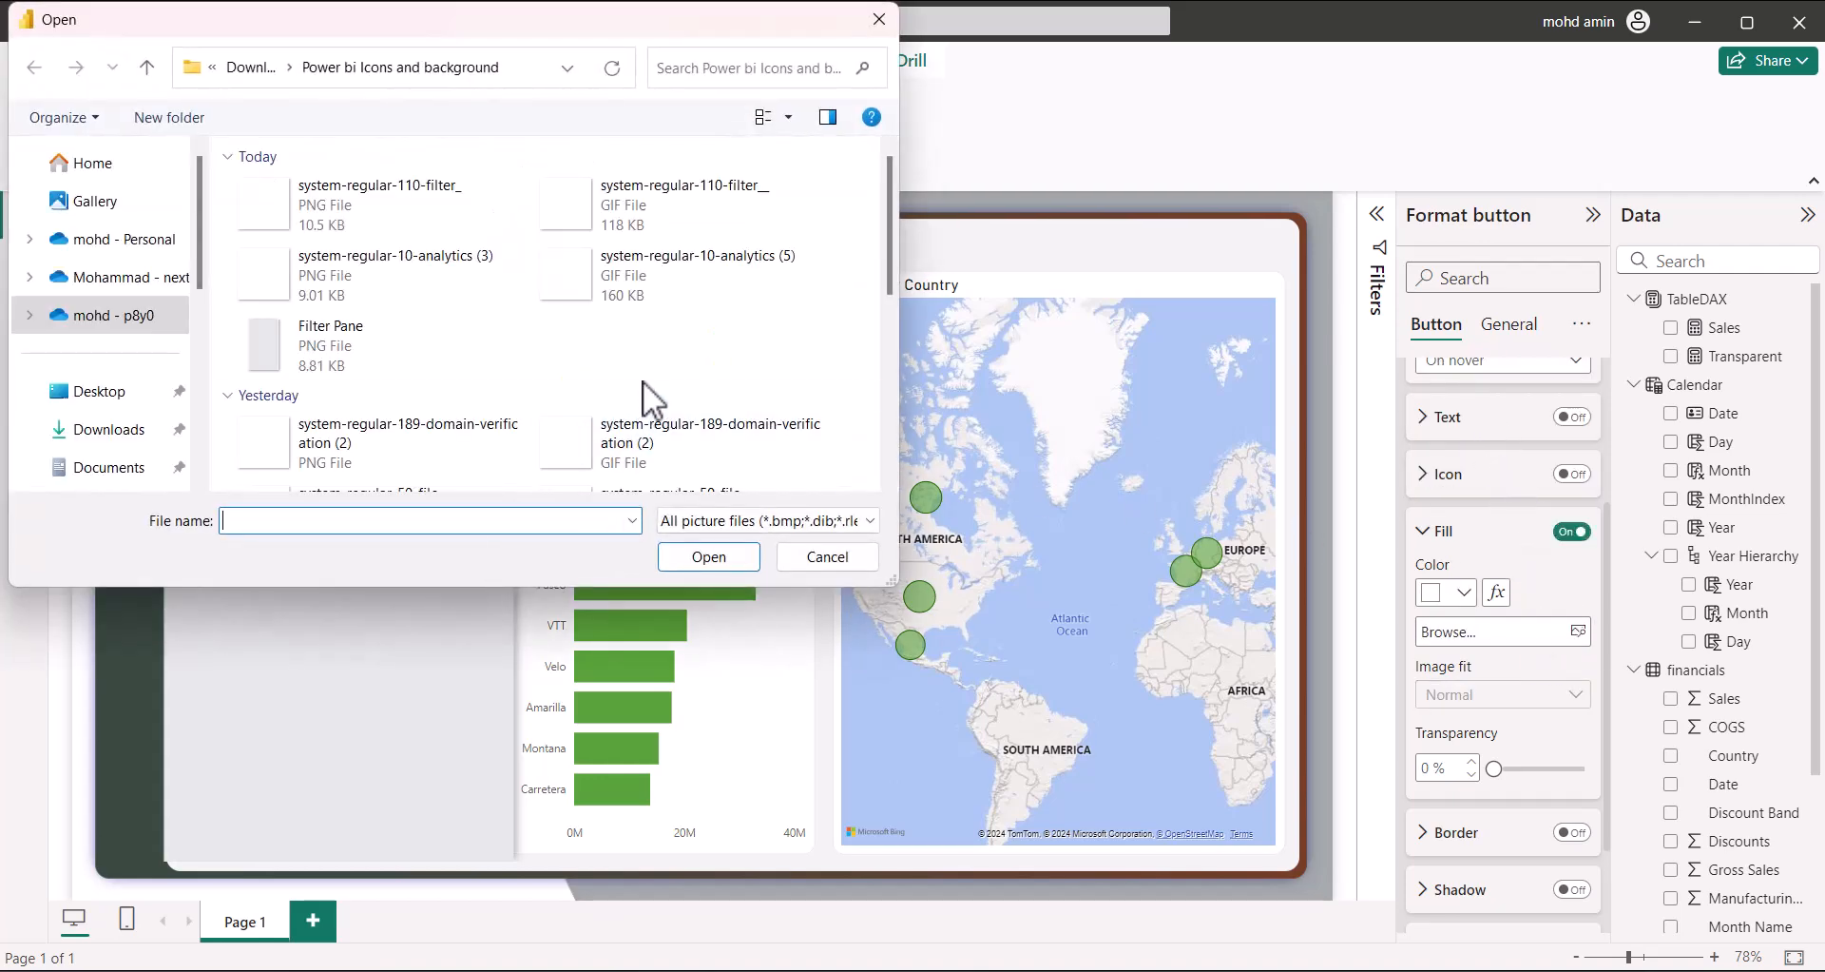
pyautogui.scroll(-5, 644, 390)
pyautogui.click(656, 390)
pyautogui.click(713, 556)
pyautogui.click(1469, 694)
pyautogui.click(1464, 762)
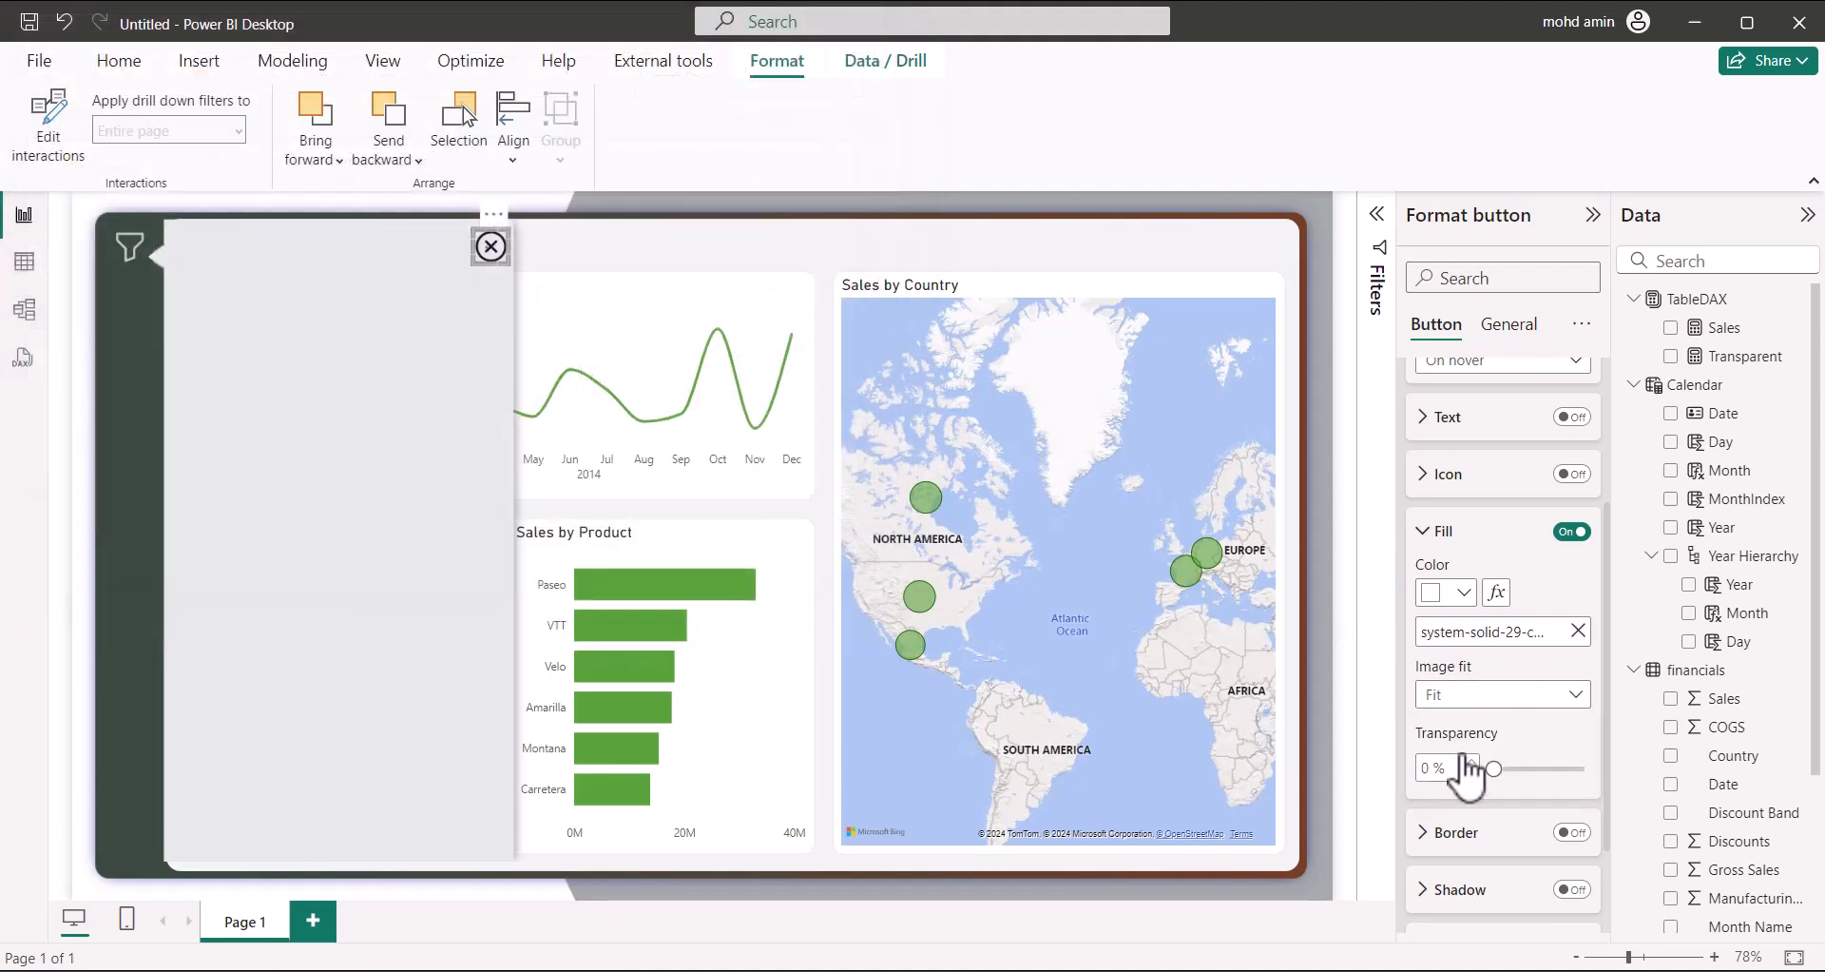
pyautogui.click(932, 238)
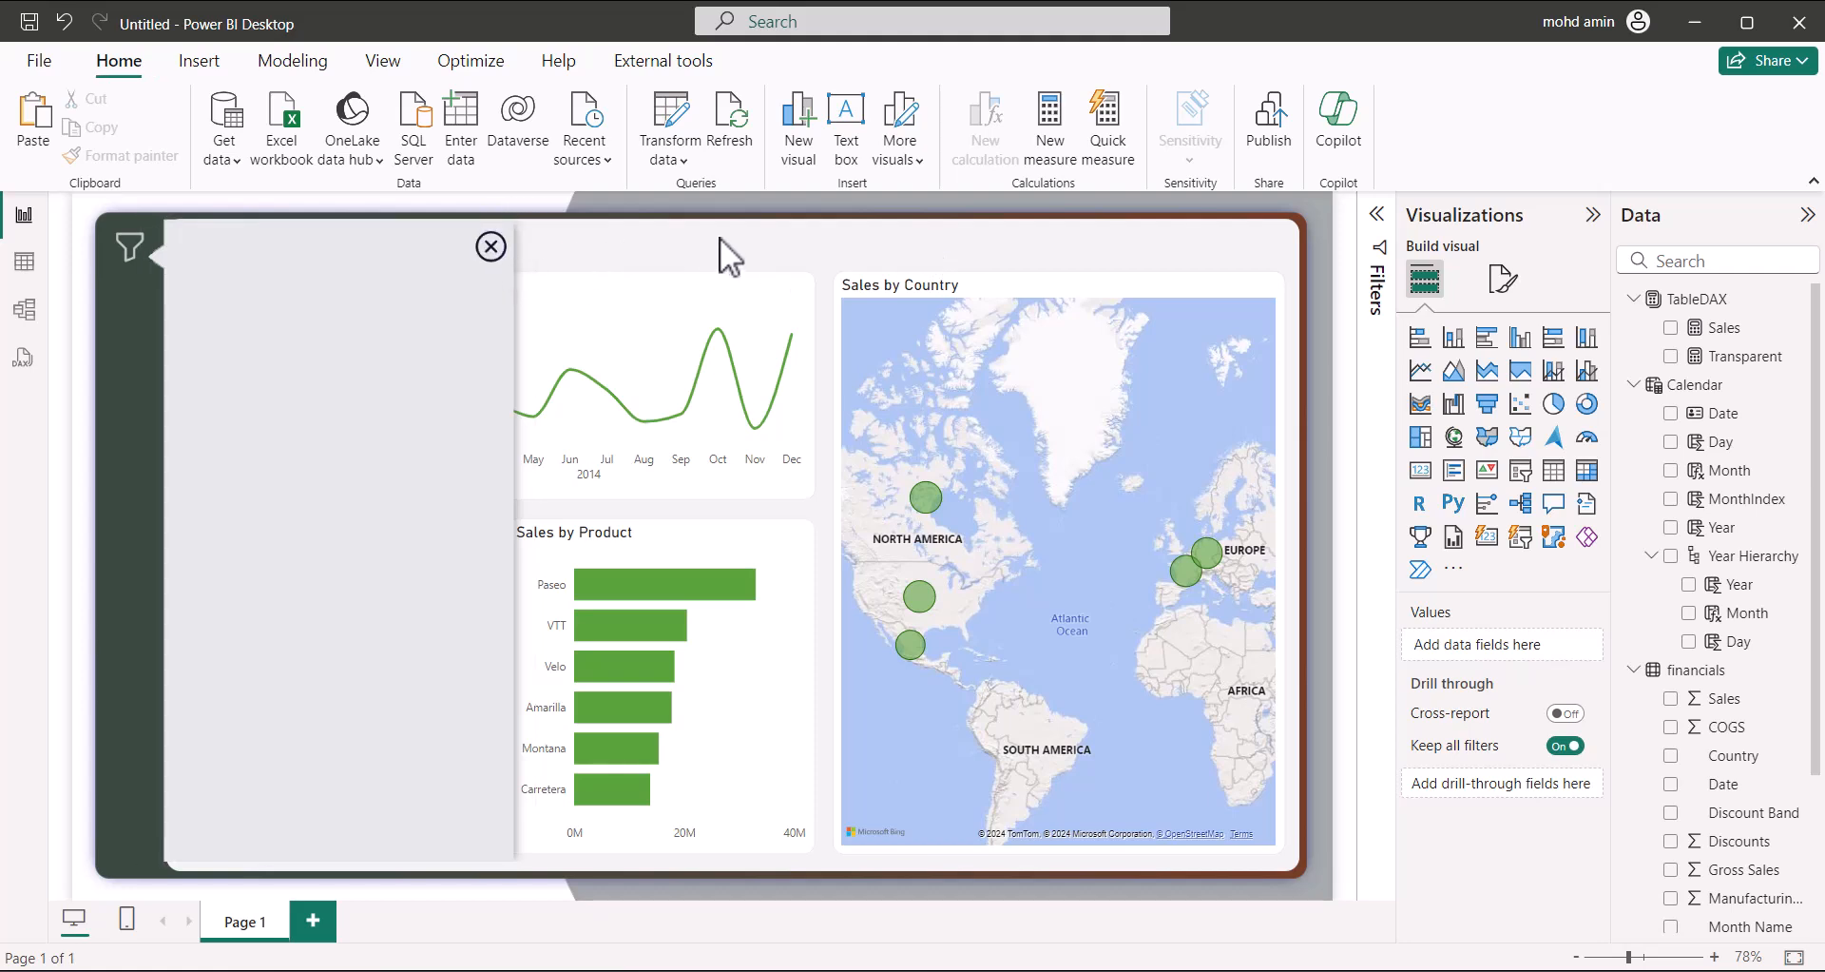
# Nudge the close button slightly left with the arrow keys
pyautogui.click(491, 255)
pyautogui.press('Left')
pyautogui.press('Left')
pyautogui.press('Left')
pyautogui.press('Left')
pyautogui.press('Left')
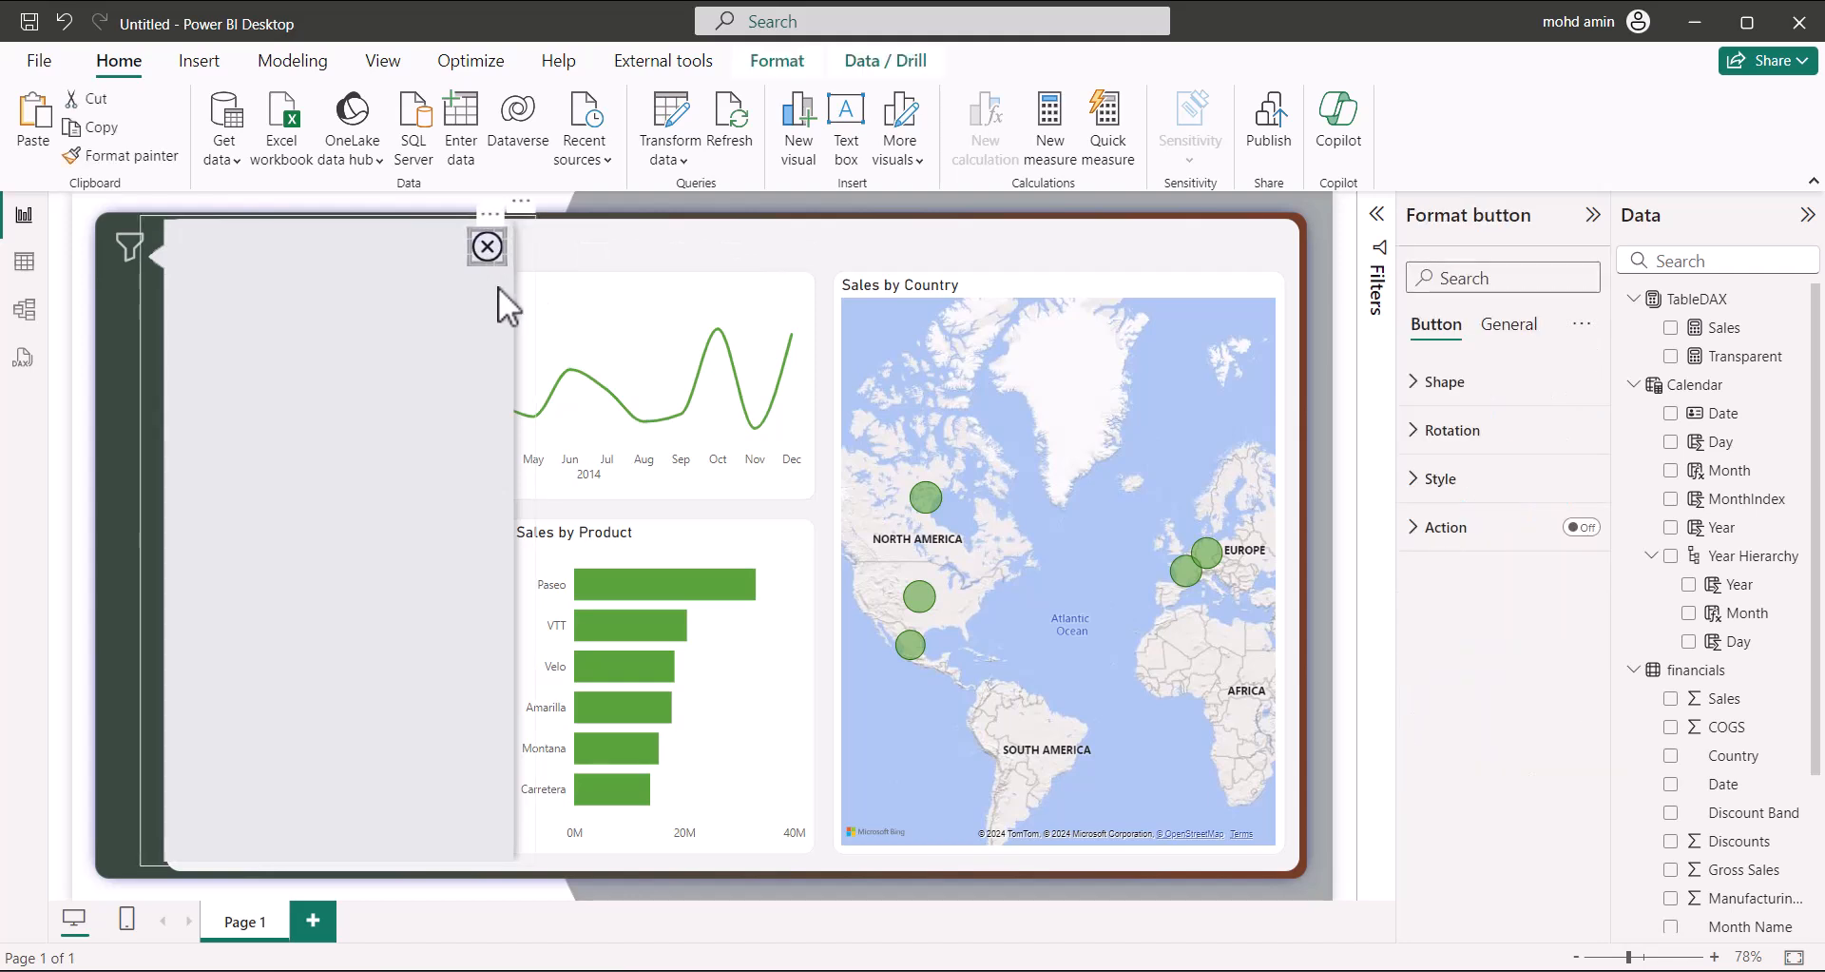
pyautogui.press('Up')
pyautogui.press('Up')
pyautogui.press('Down')
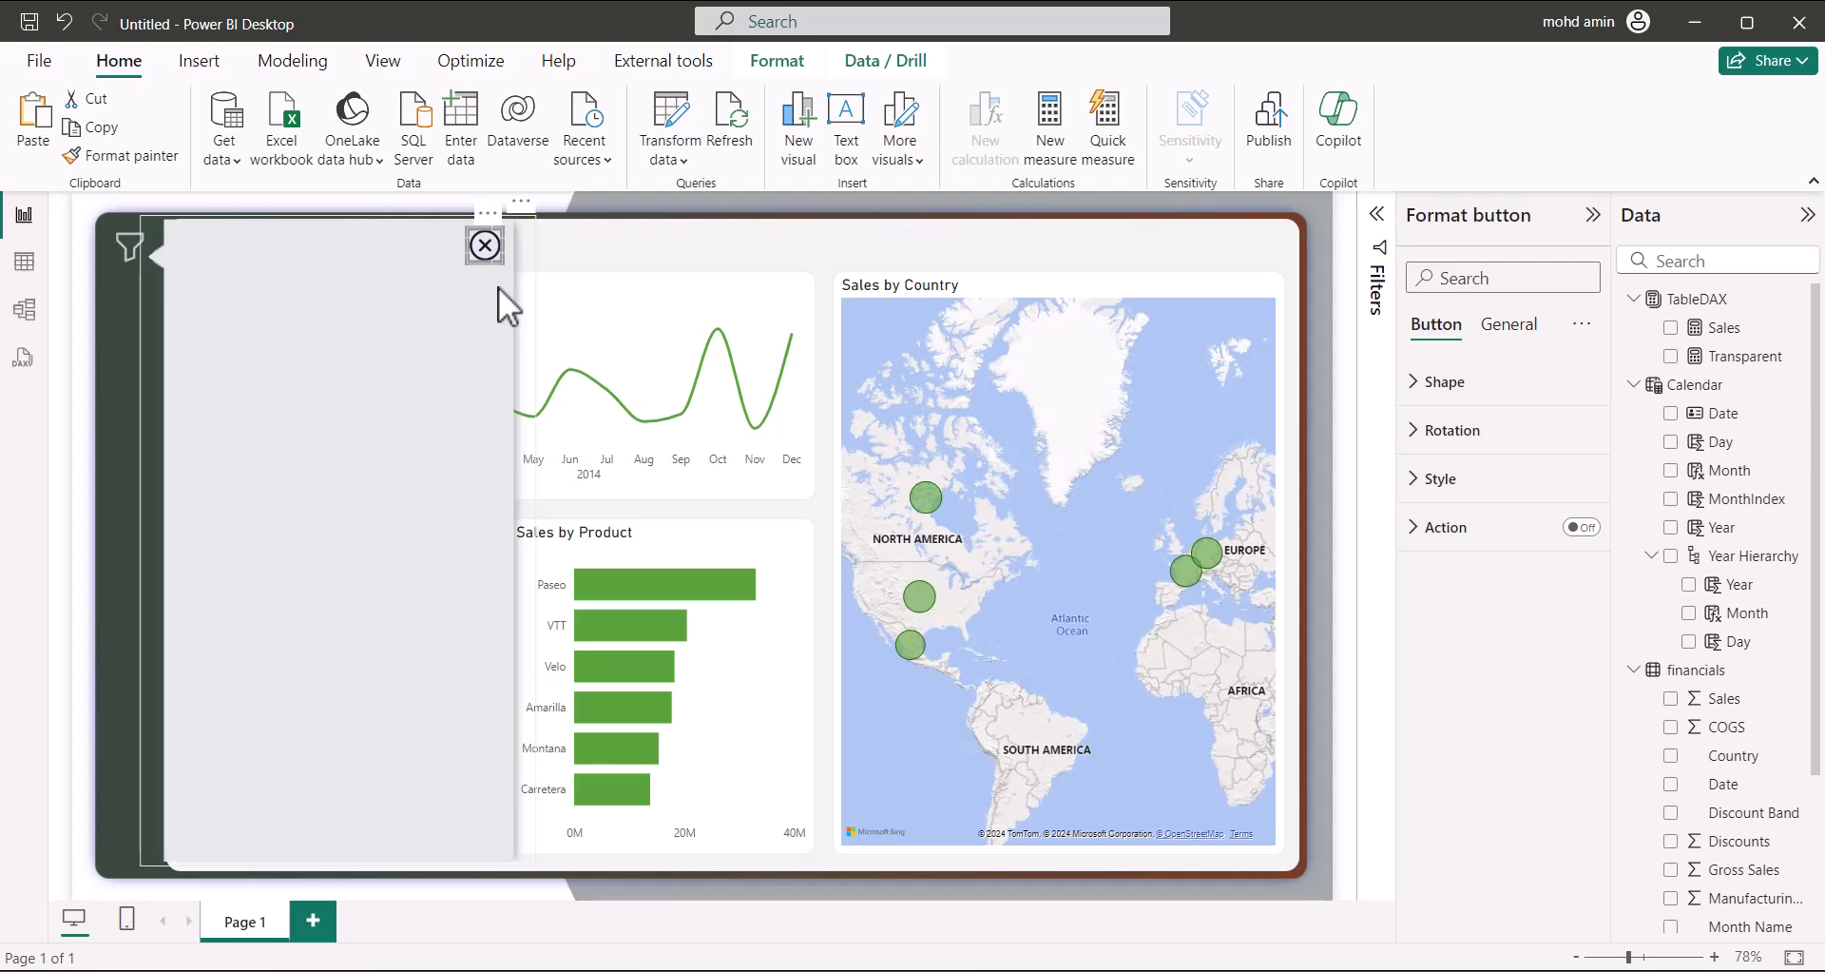
pyautogui.click(597, 240)
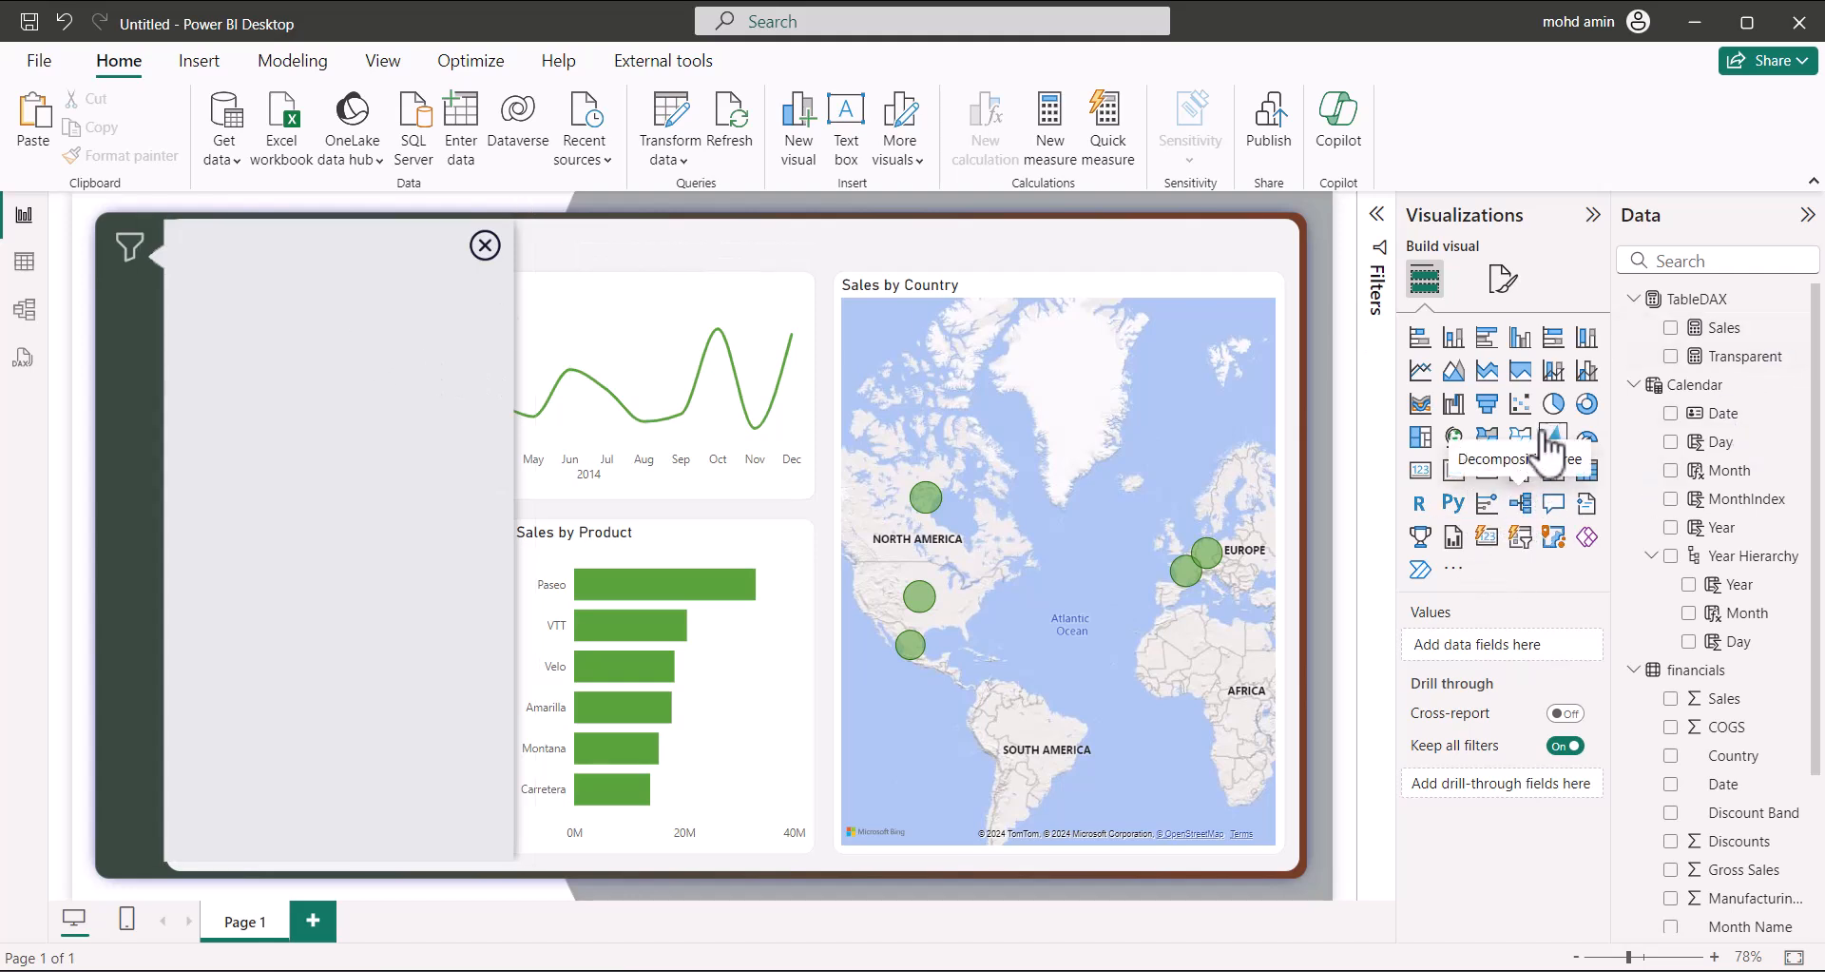
# Add a Calendar Date slicer inside the grey panel, widened and shortened to just the slider
pyautogui.click(1520, 472)
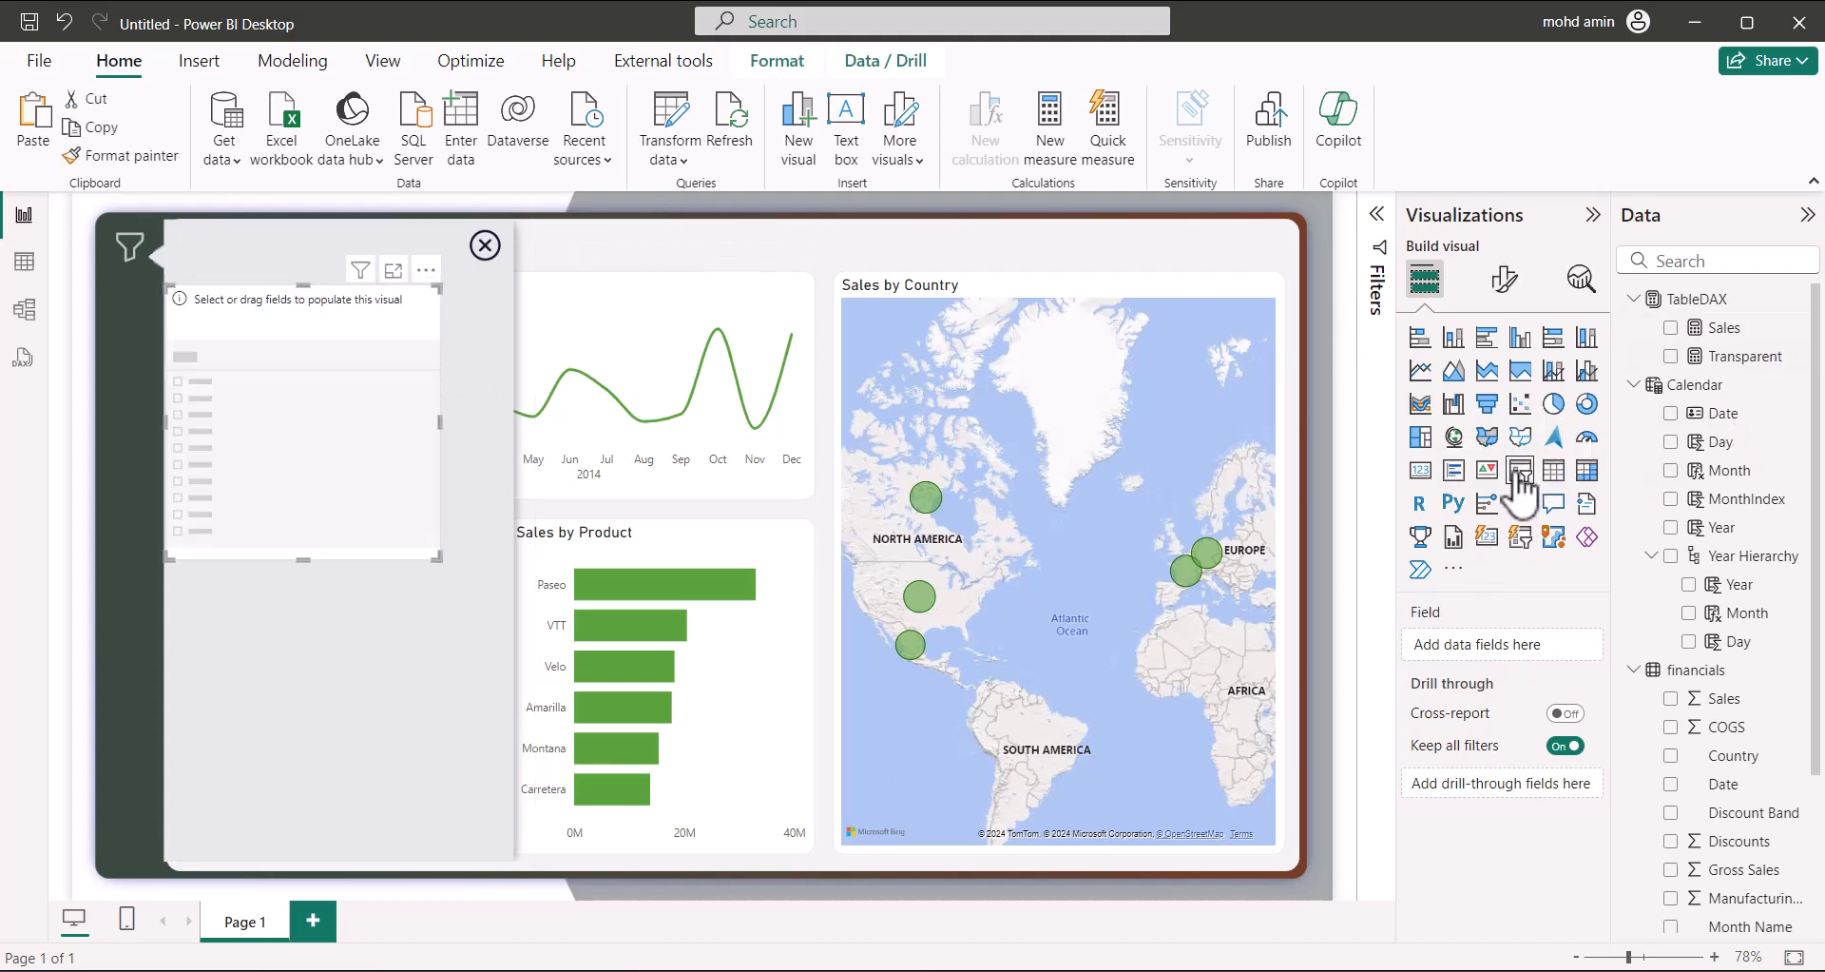
pyautogui.click(1671, 414)
pyautogui.moveTo(293, 299); pyautogui.dragTo(304, 287)
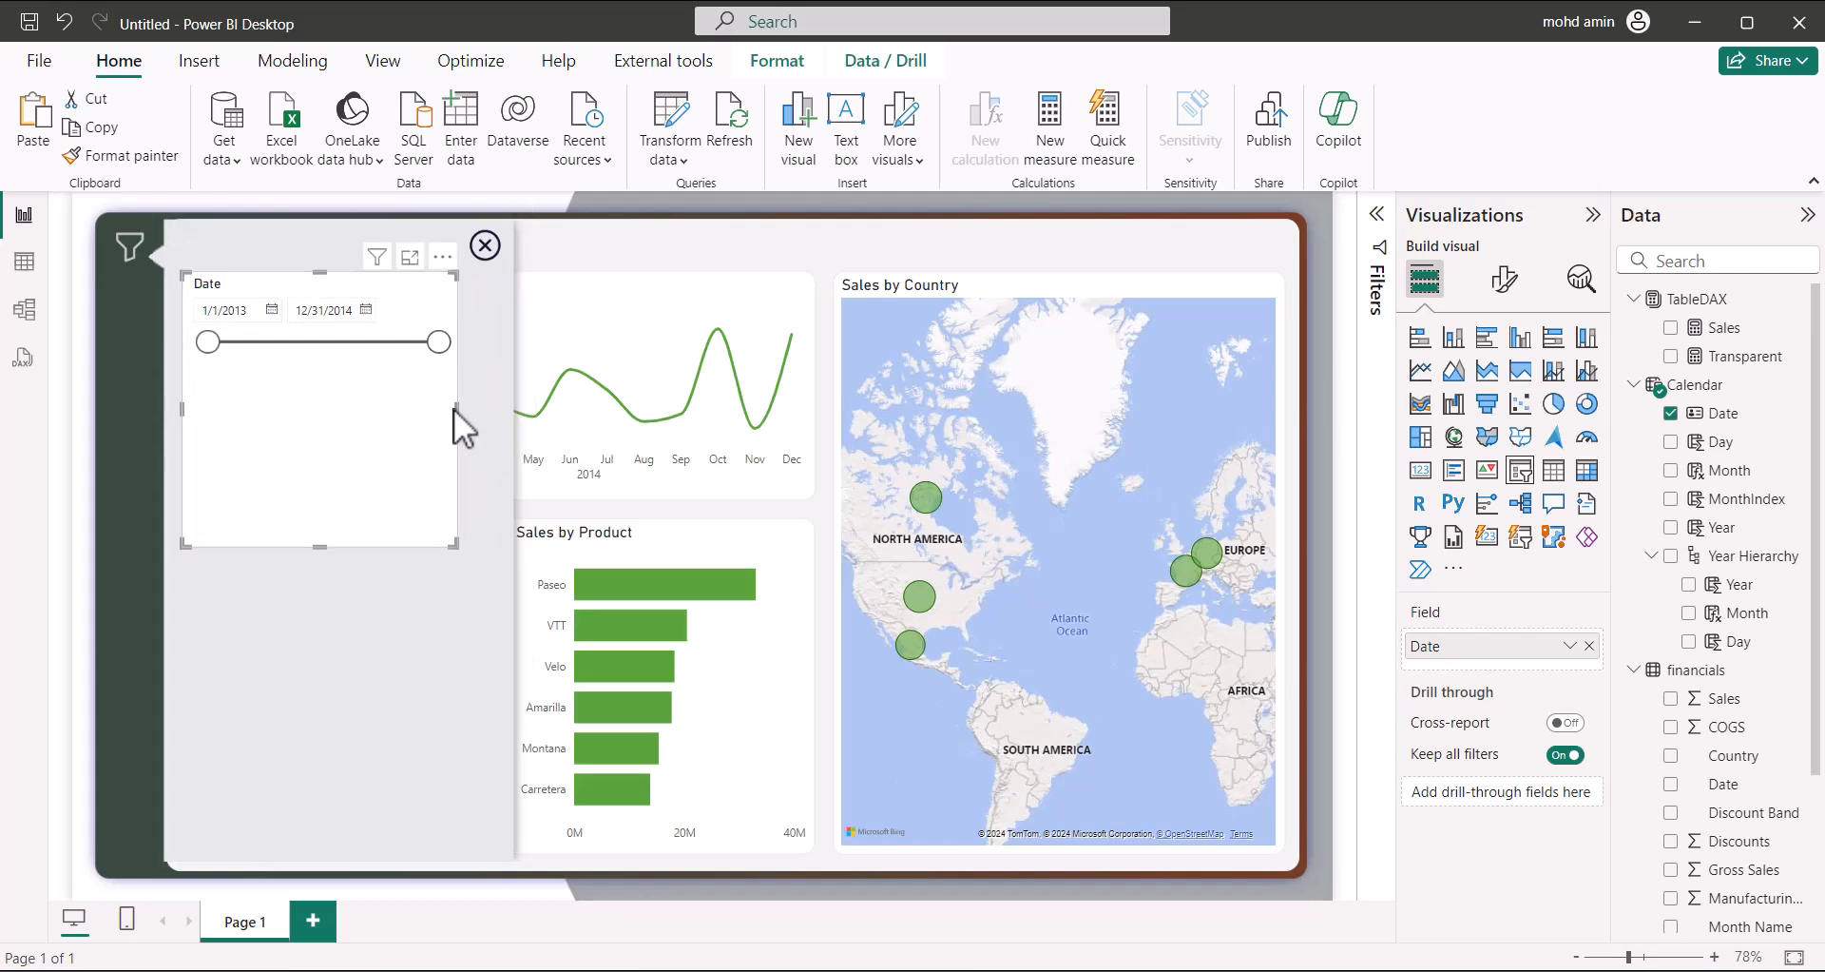
pyautogui.moveTo(455, 408)
pyautogui.mouseDown()
pyautogui.moveTo(487, 401)
pyautogui.moveTo(475, 411)
pyautogui.mouseUp()
pyautogui.press('Right')
pyautogui.press('Right')
pyautogui.press('Down')
pyautogui.press('Down')
pyautogui.press('Down')
pyautogui.press('Down')
pyautogui.press('Down')
pyautogui.press('Down')
pyautogui.press('Right')
pyautogui.press('Right')
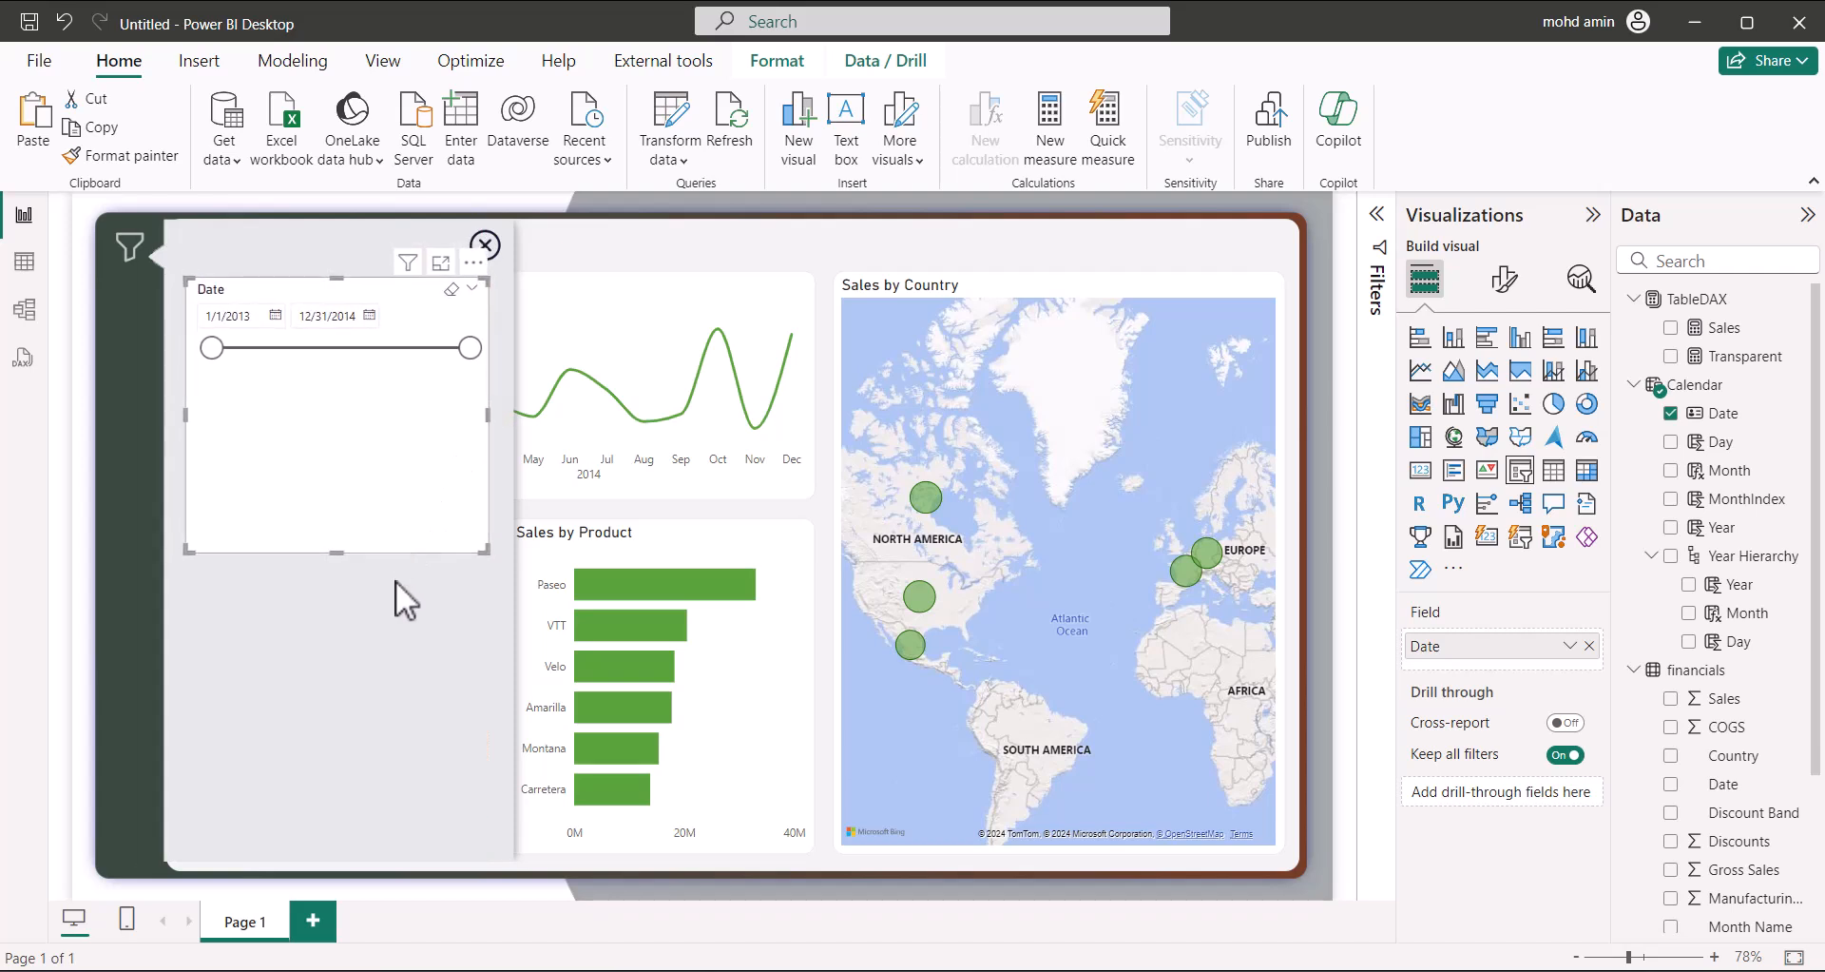
pyautogui.moveTo(338, 551); pyautogui.dragTo(340, 363)
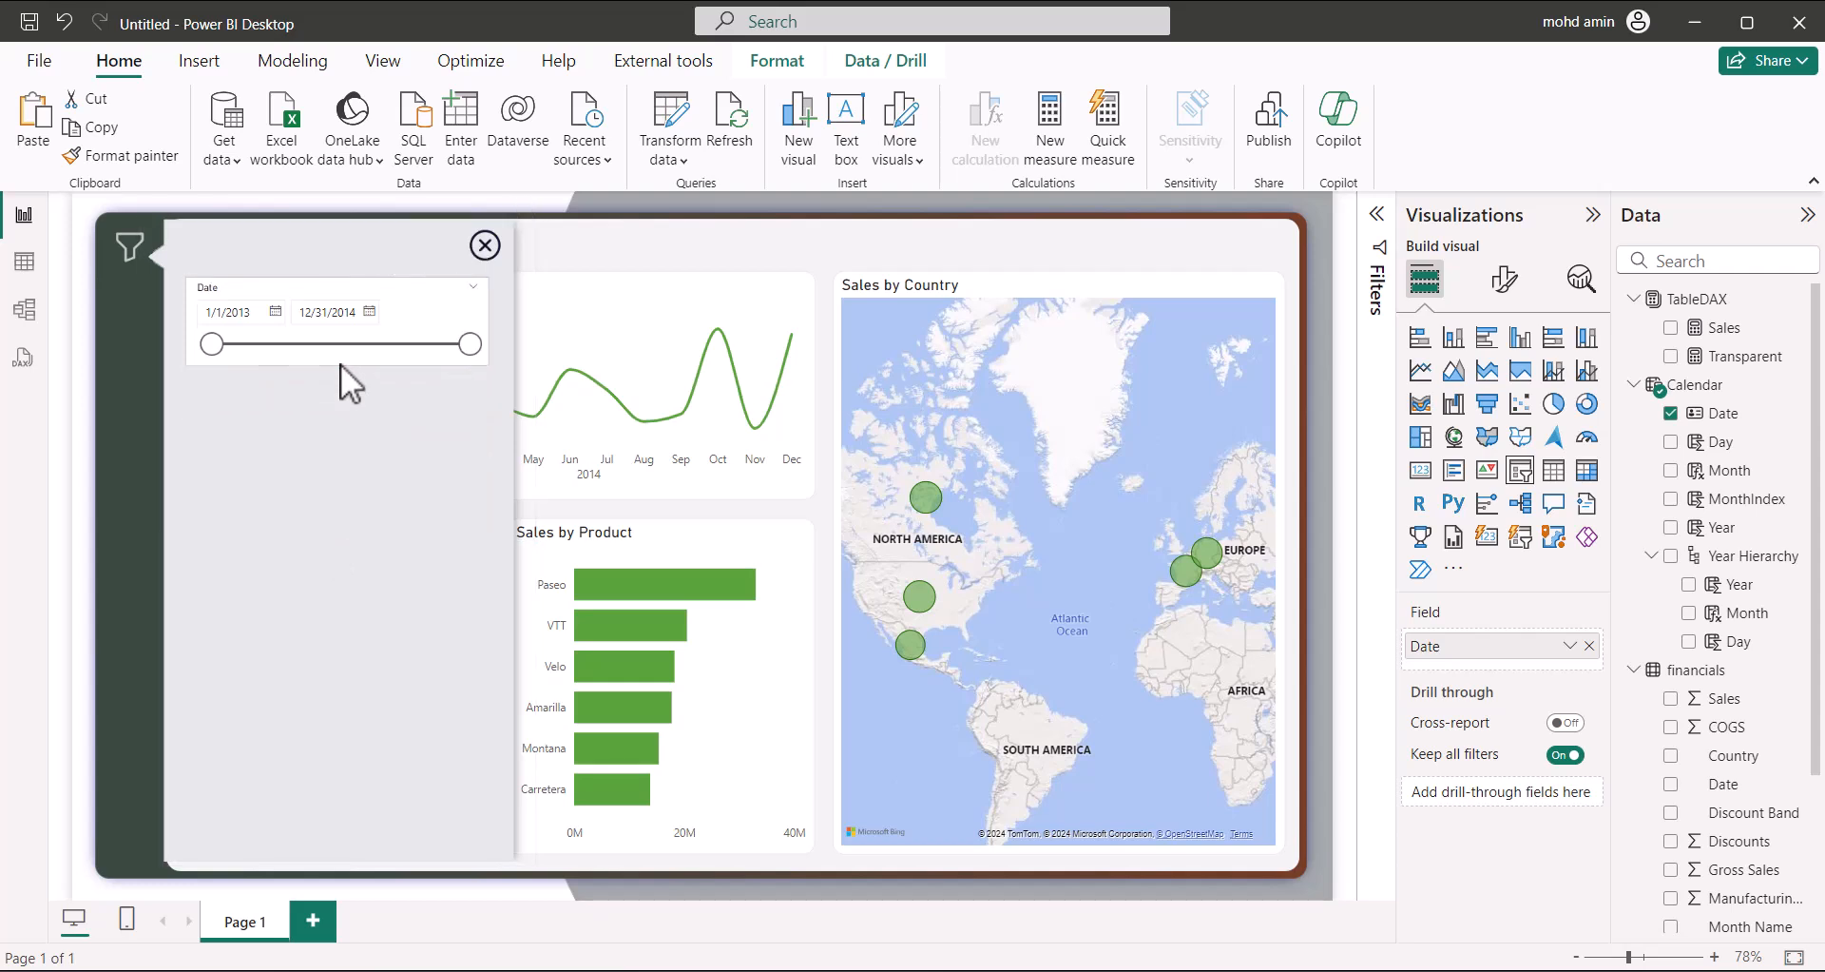
# Turn off the Date slicer's visual background
pyautogui.click(1507, 280)
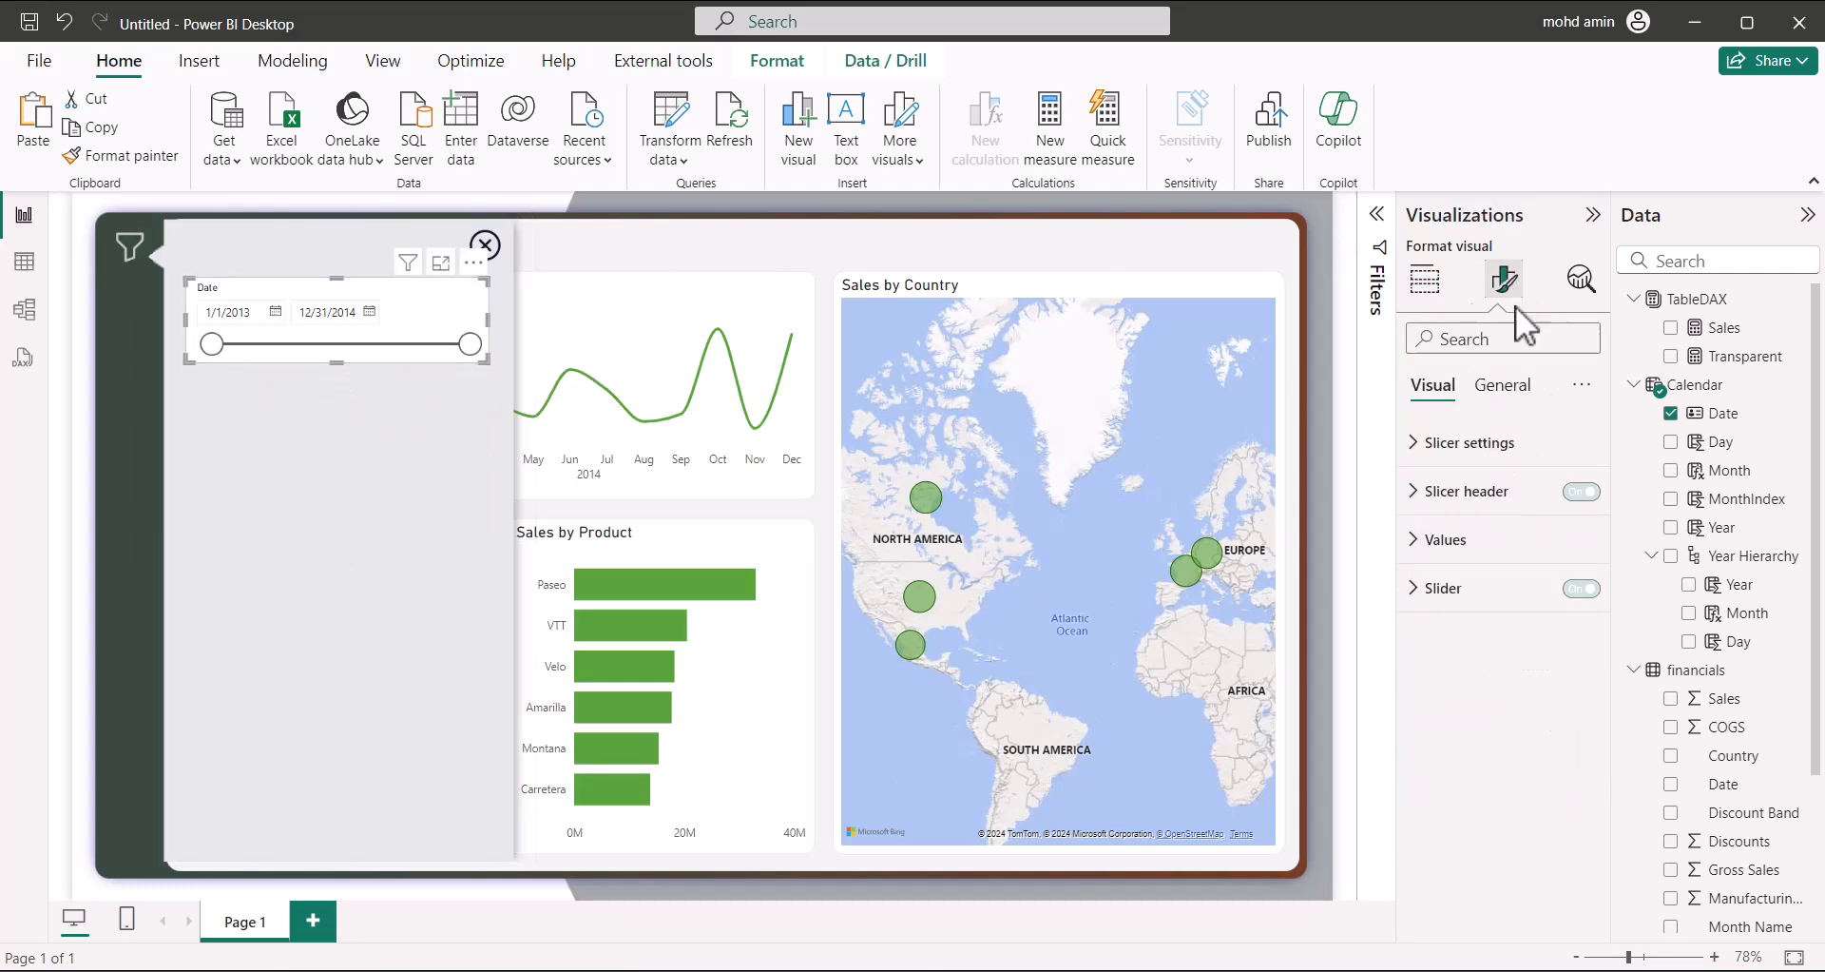
pyautogui.click(1516, 397)
pyautogui.click(1447, 544)
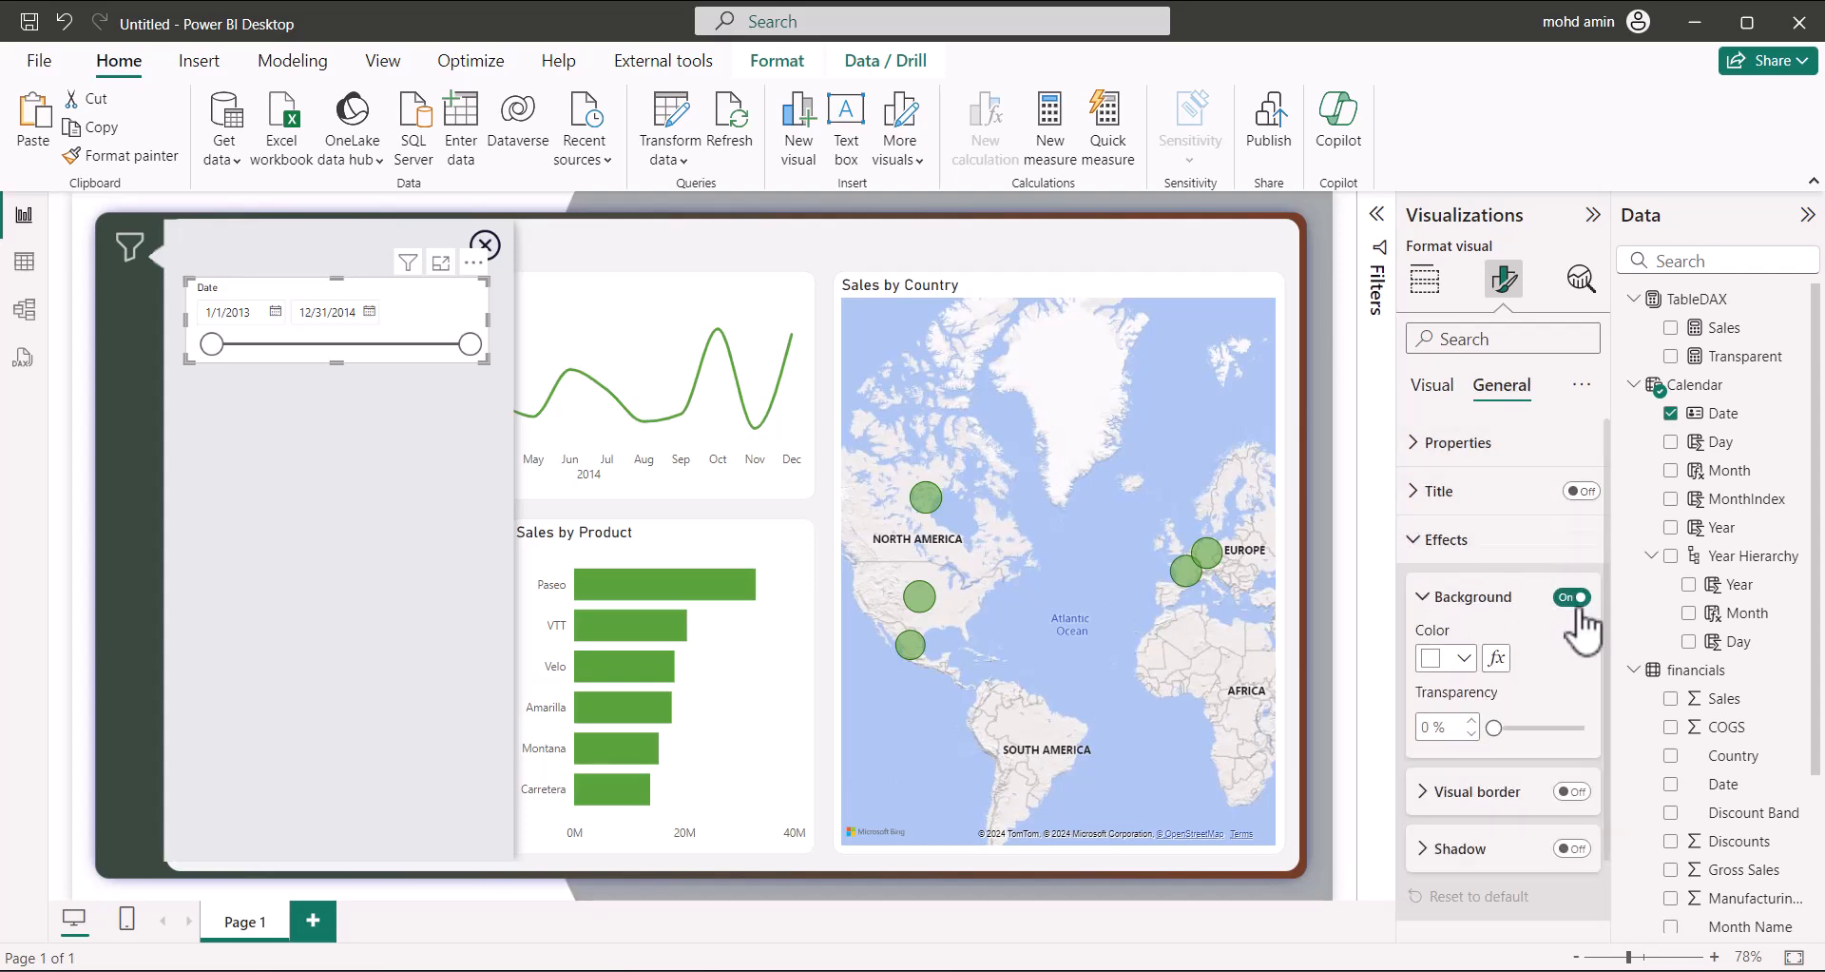
pyautogui.click(1573, 599)
pyautogui.click(1437, 540)
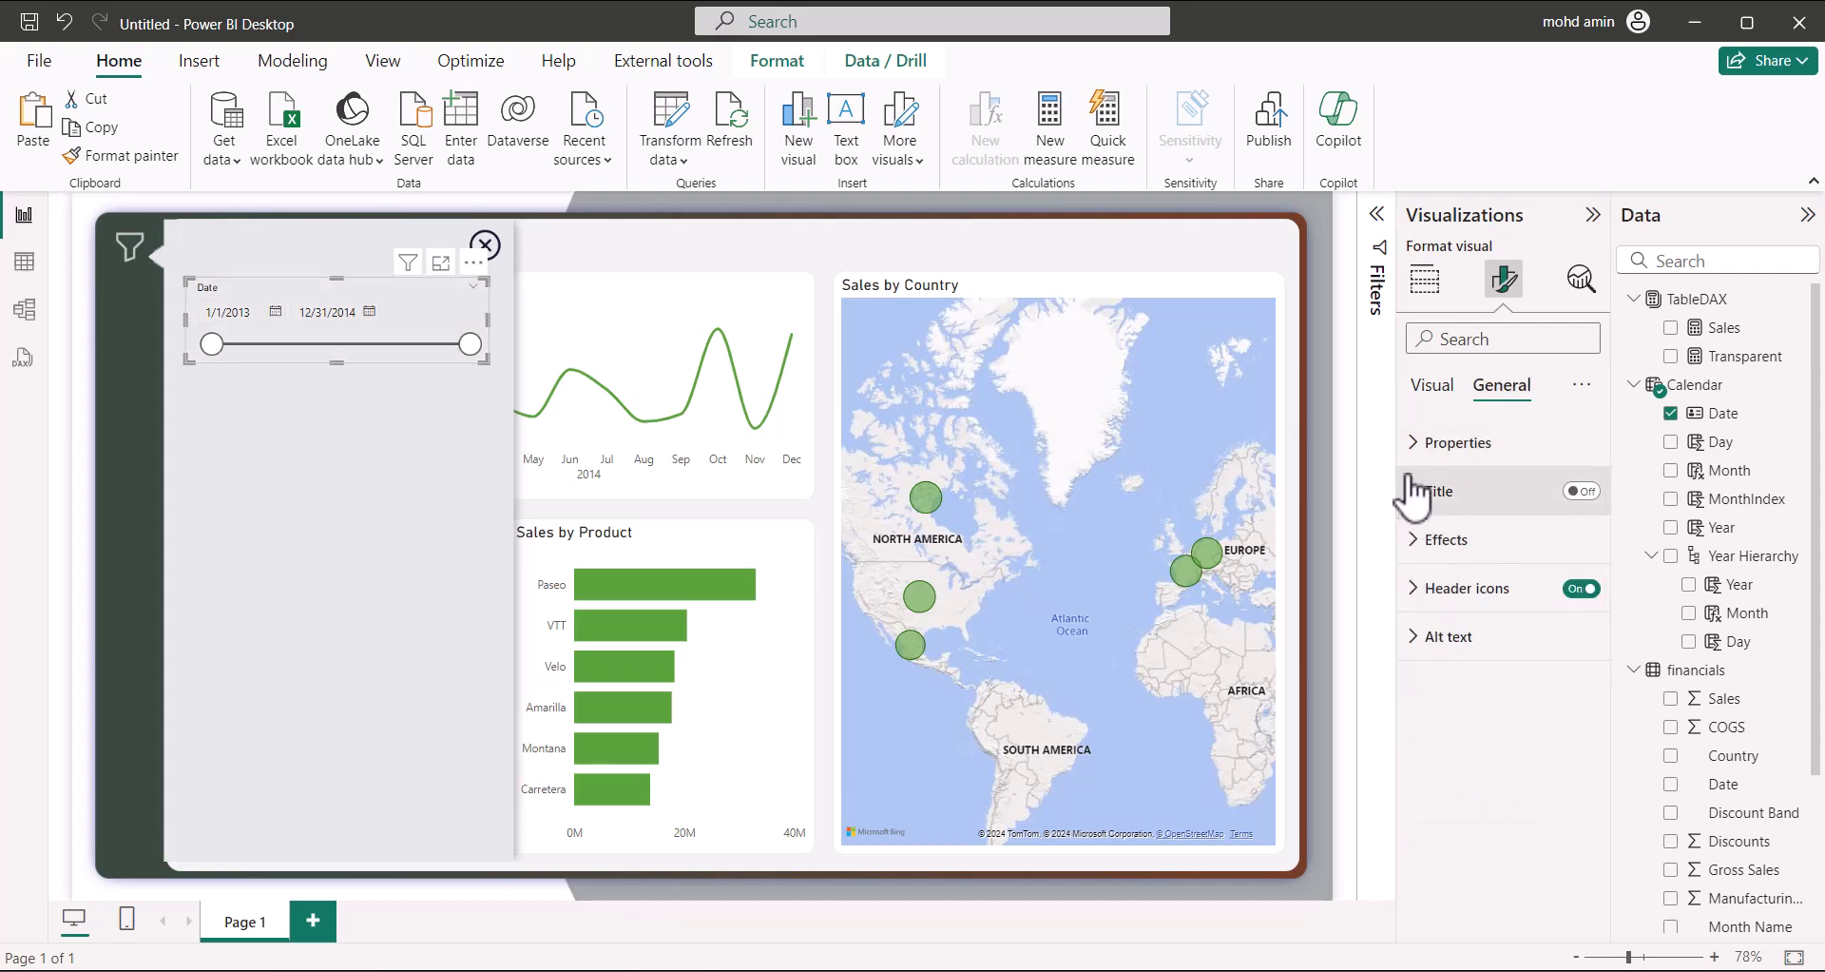
# Make the Date slicer's value boxes white
pyautogui.click(1431, 384)
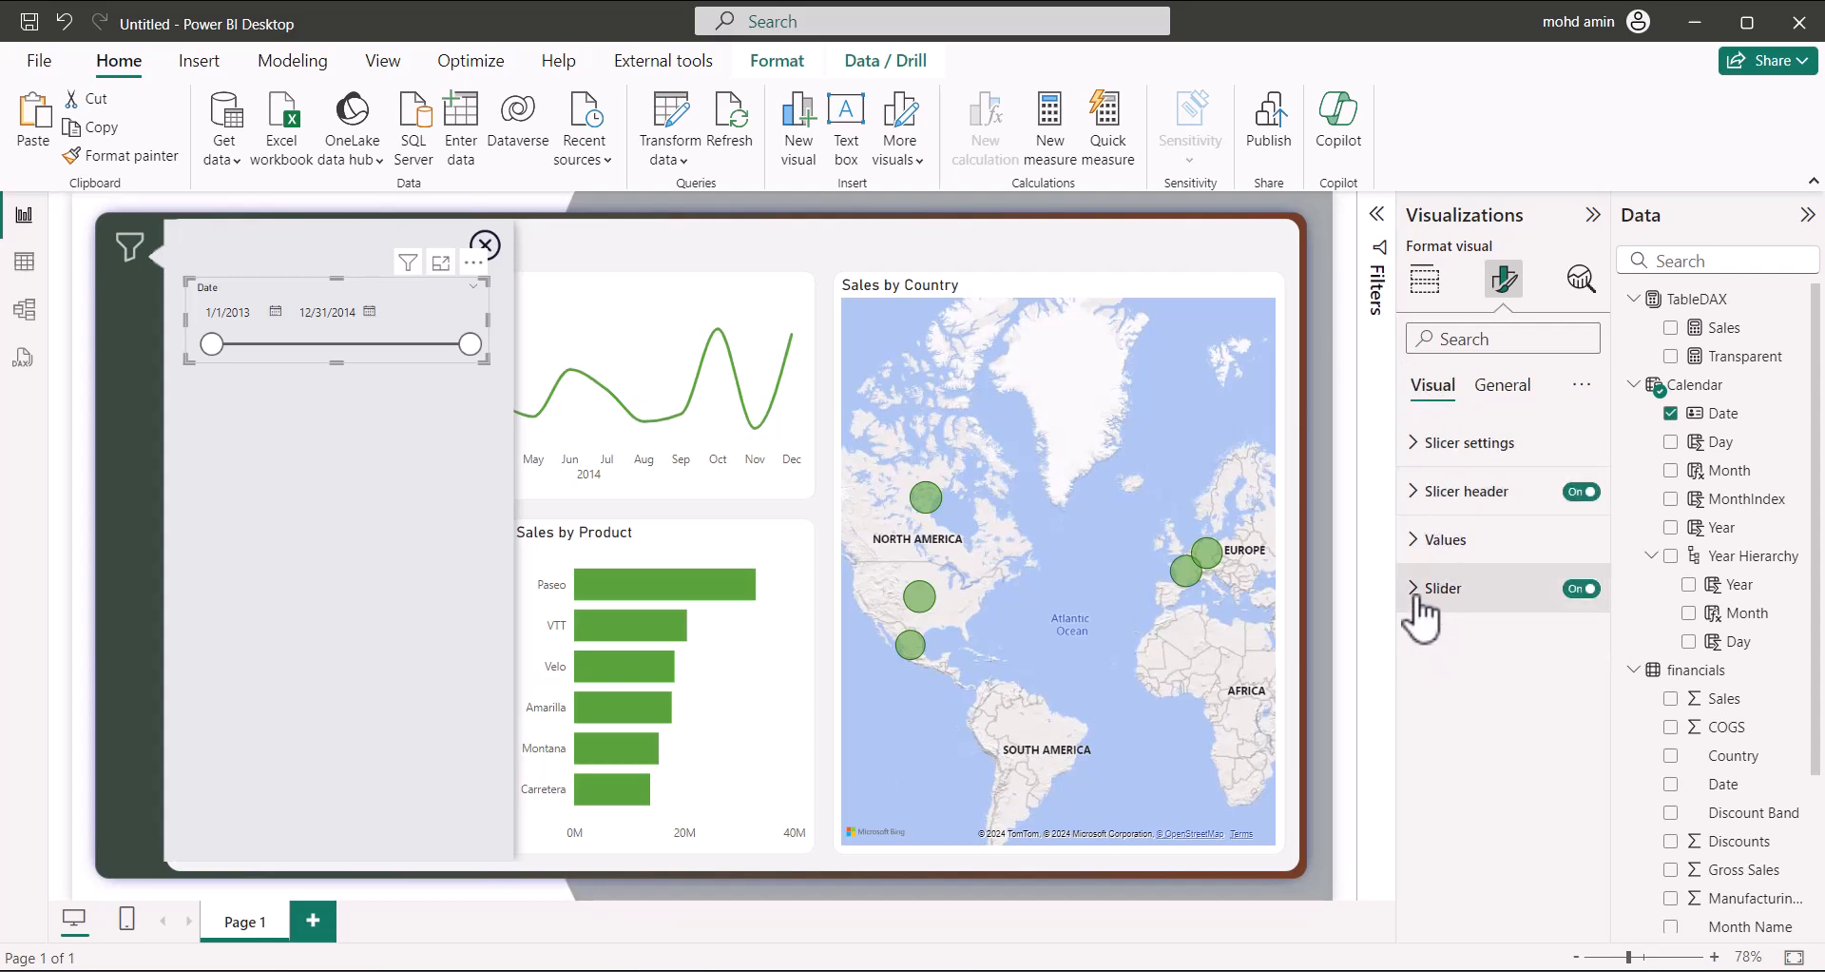
pyautogui.click(1431, 542)
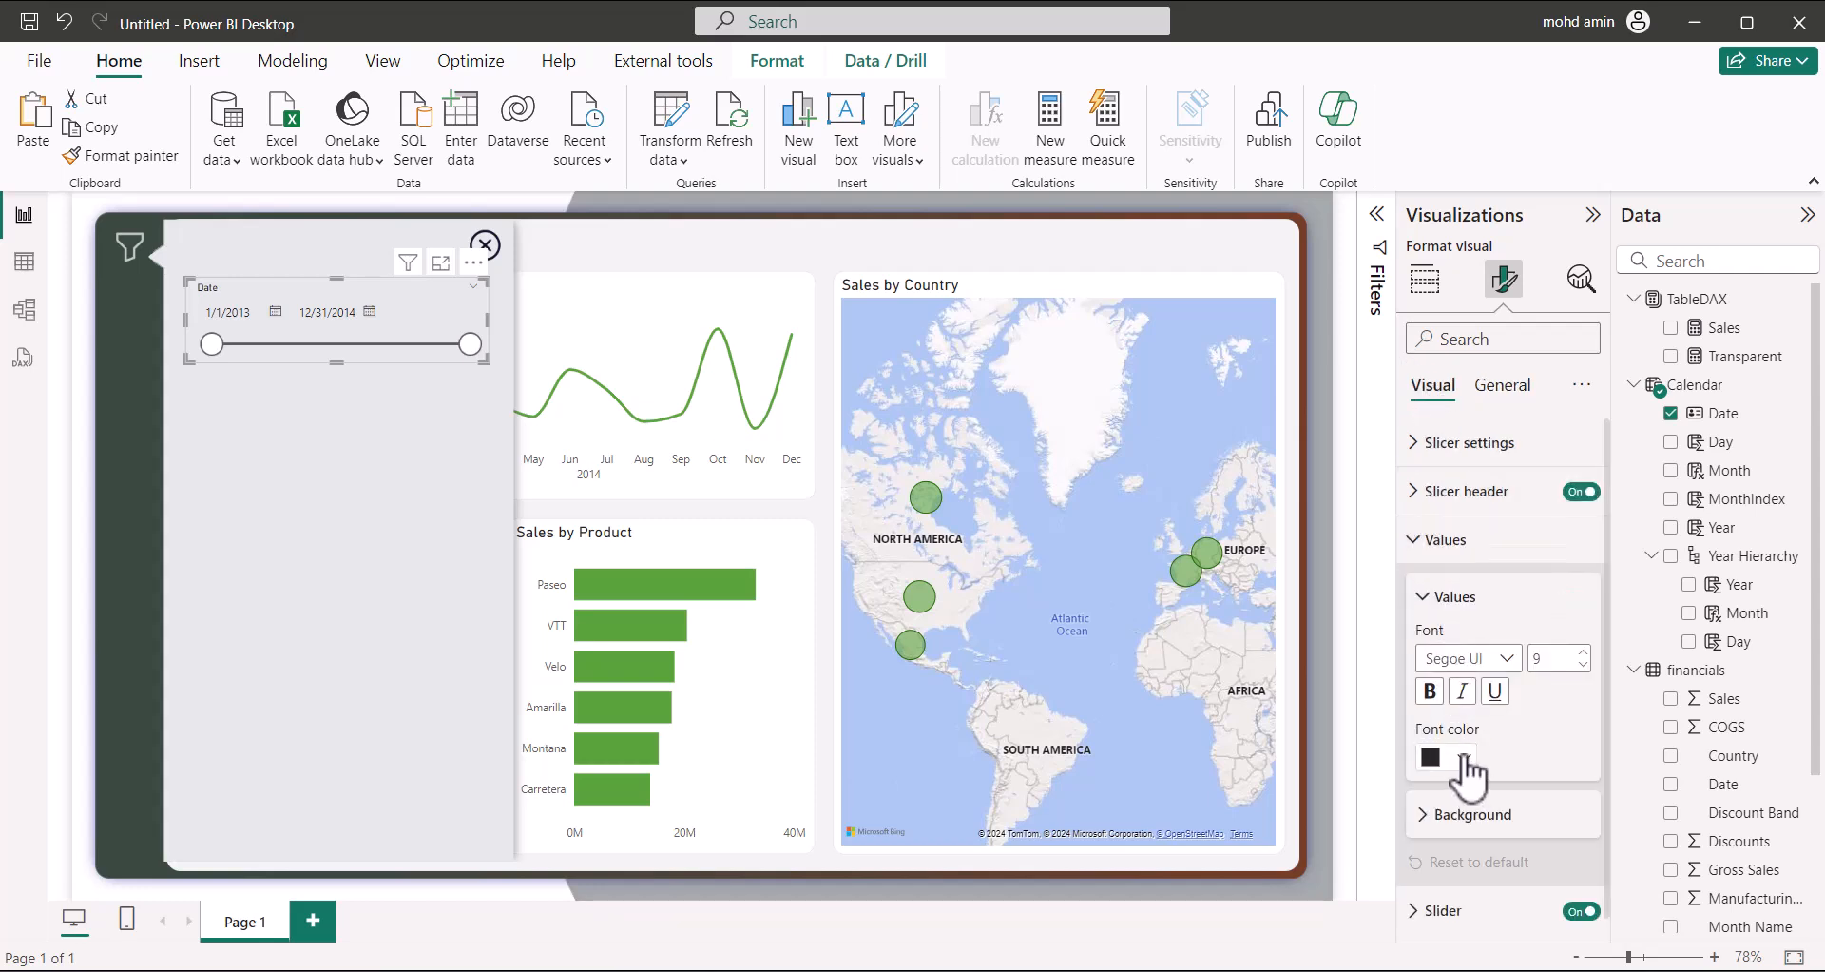
pyautogui.click(1469, 813)
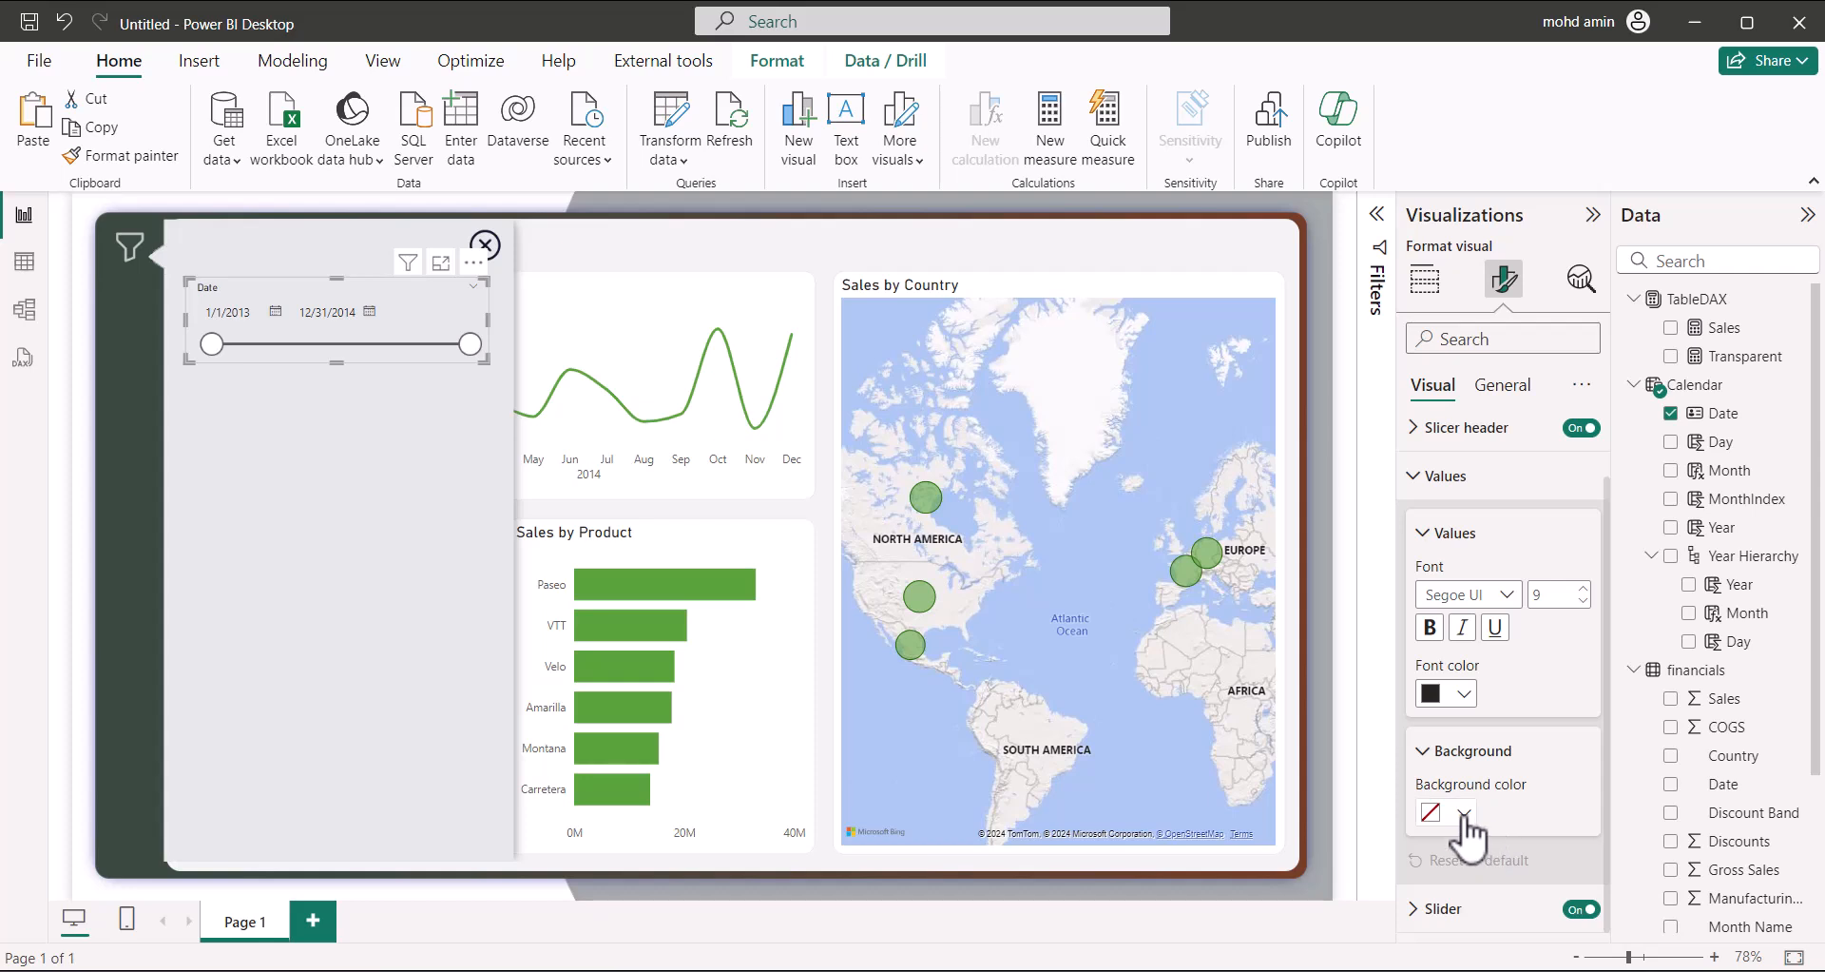
pyautogui.click(1445, 811)
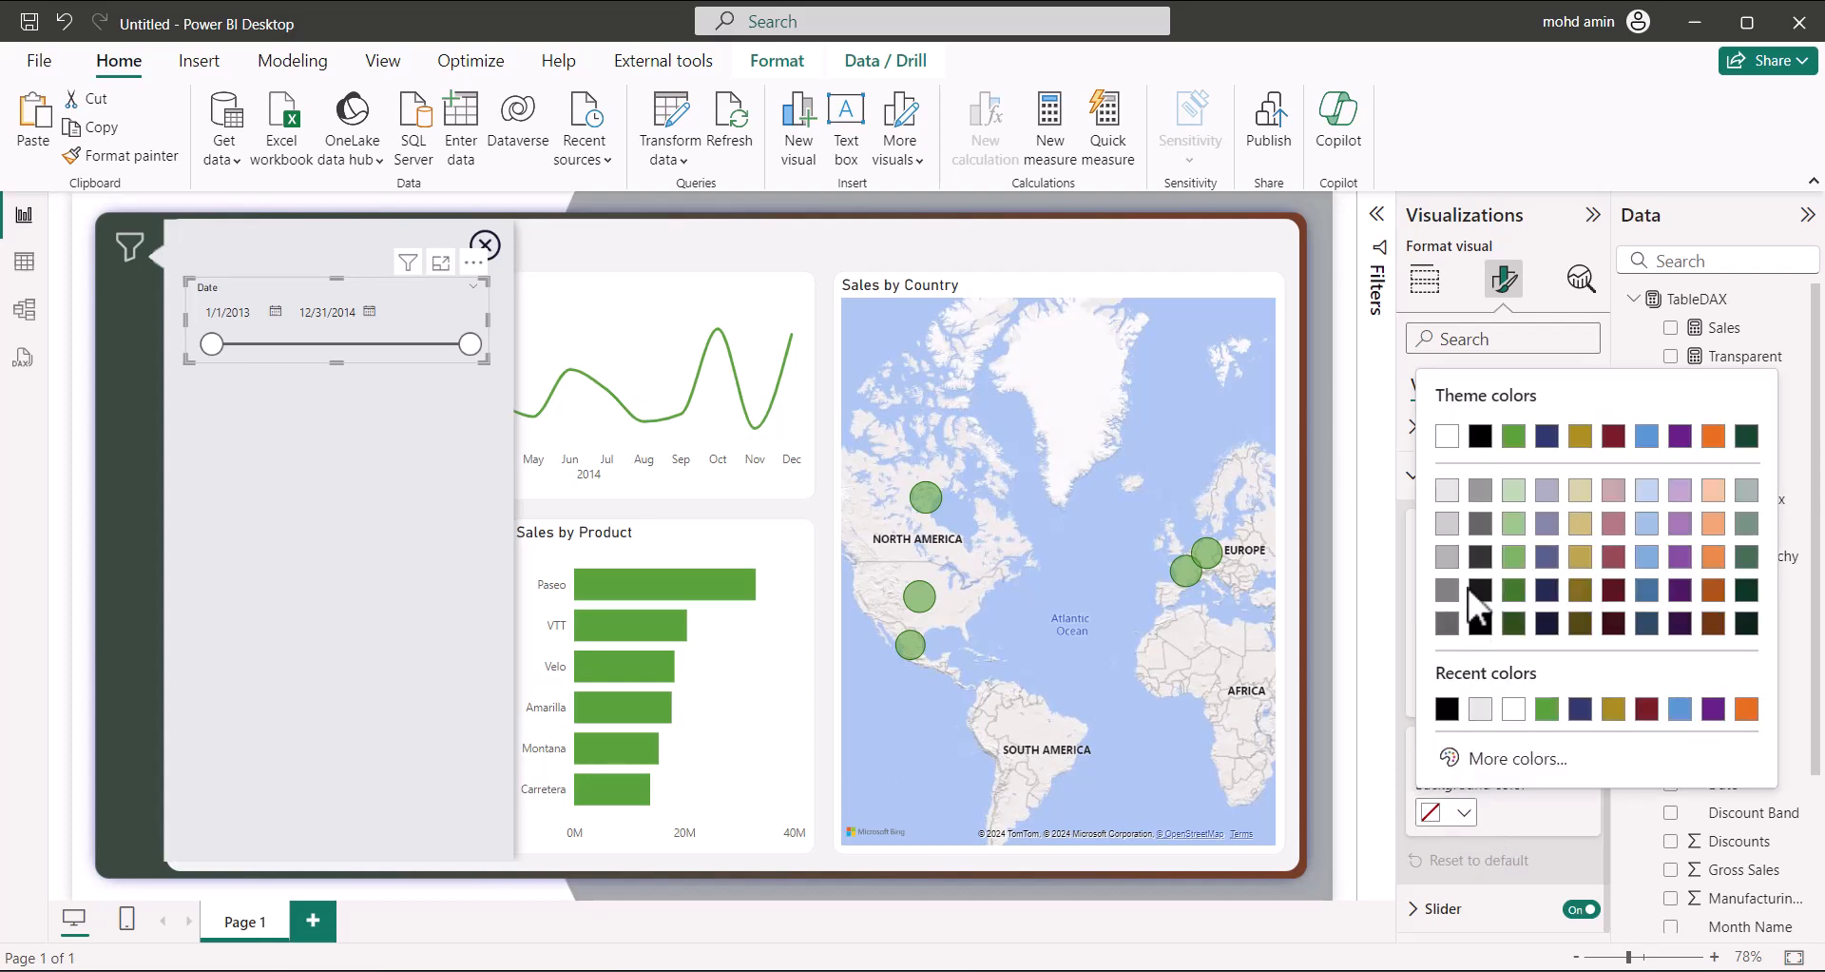
pyautogui.click(1514, 710)
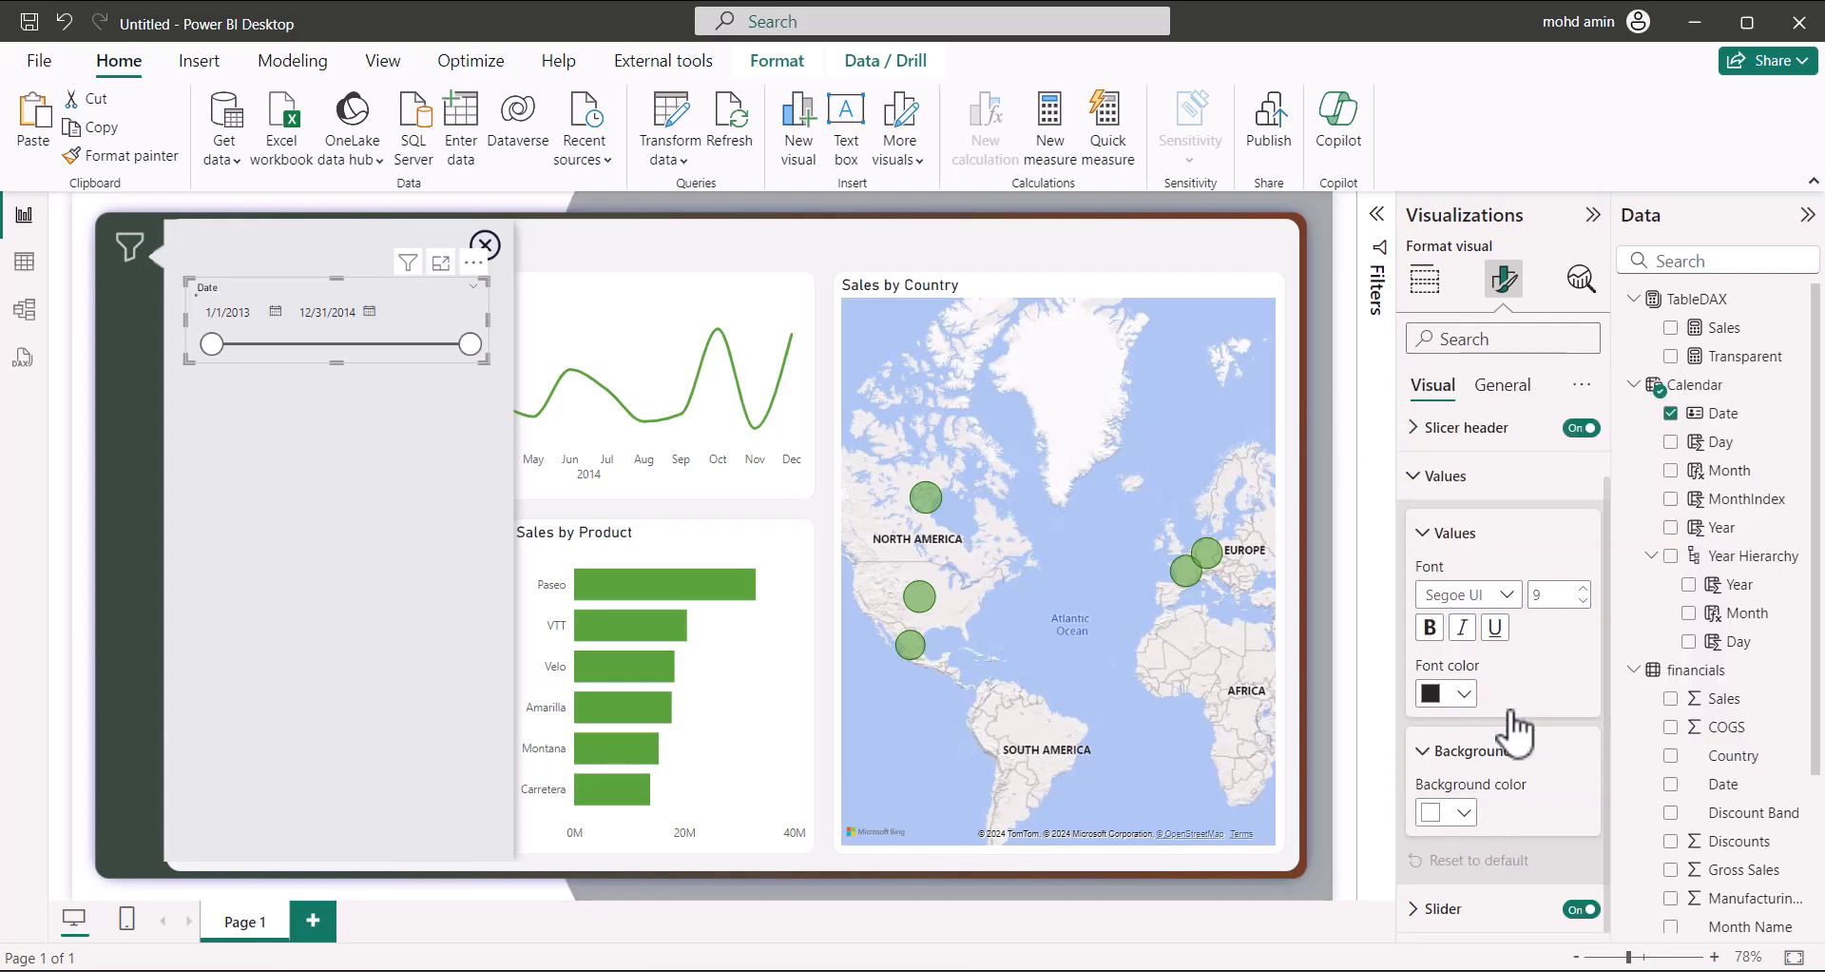
pyautogui.click(1460, 536)
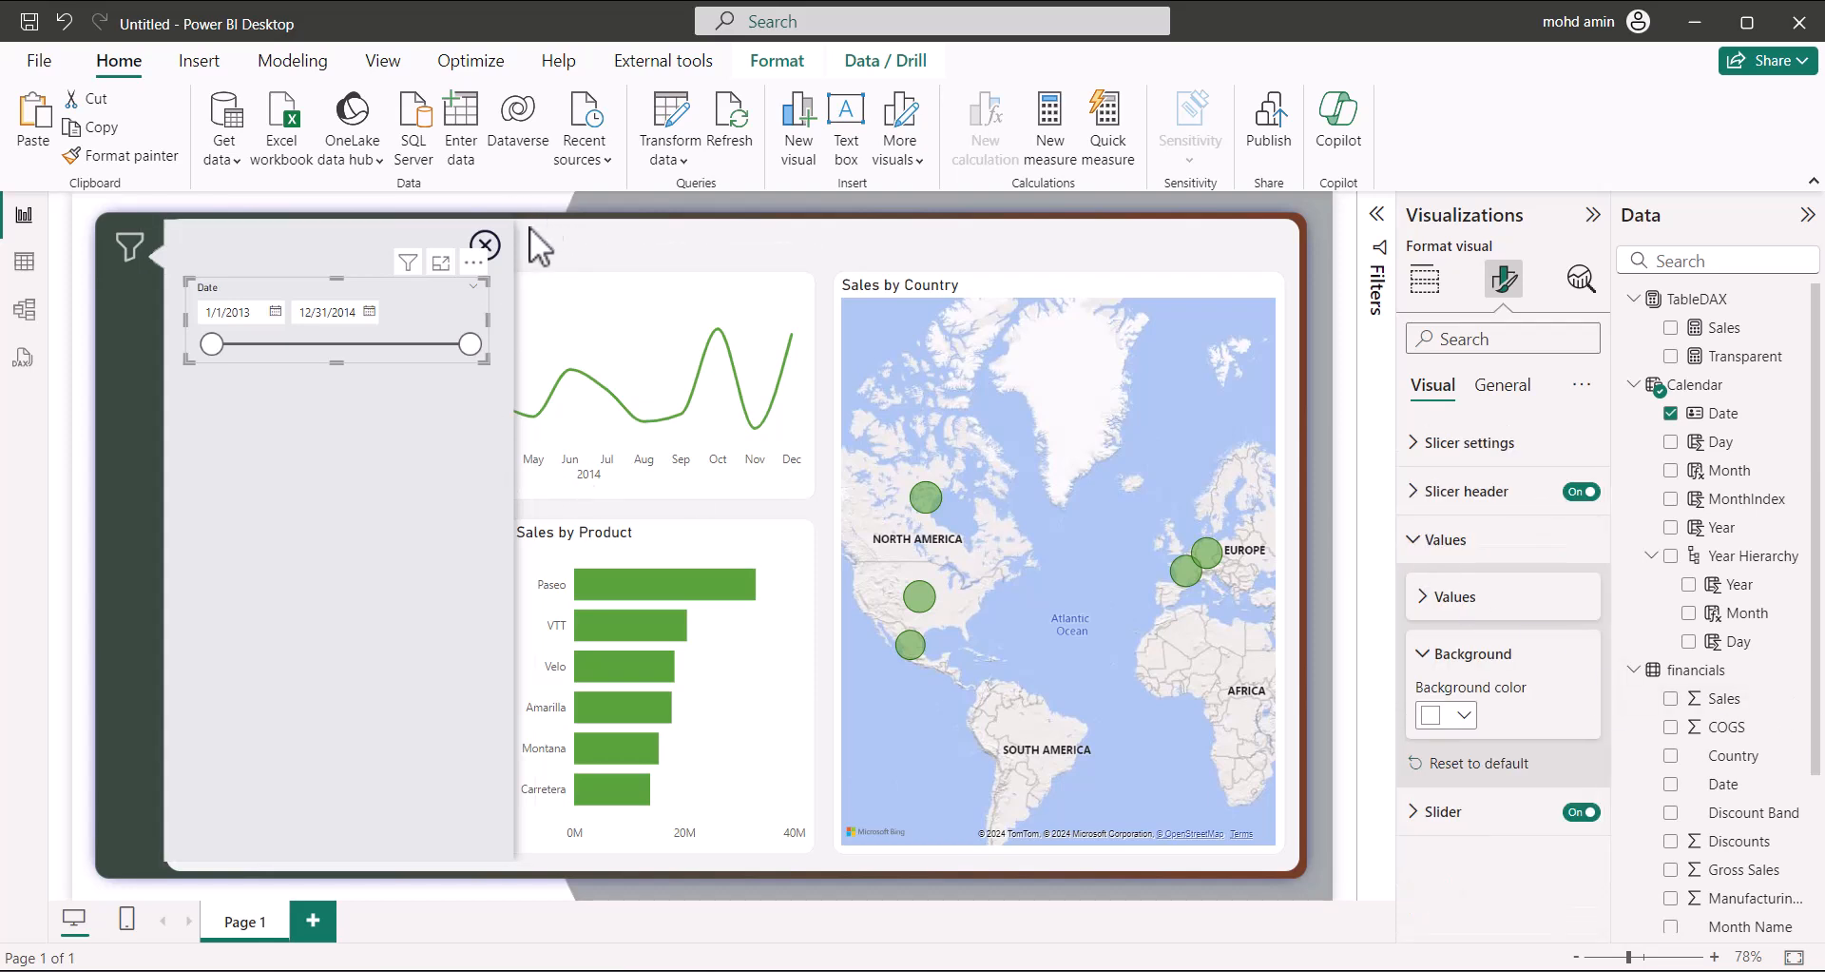
pyautogui.click(432, 389)
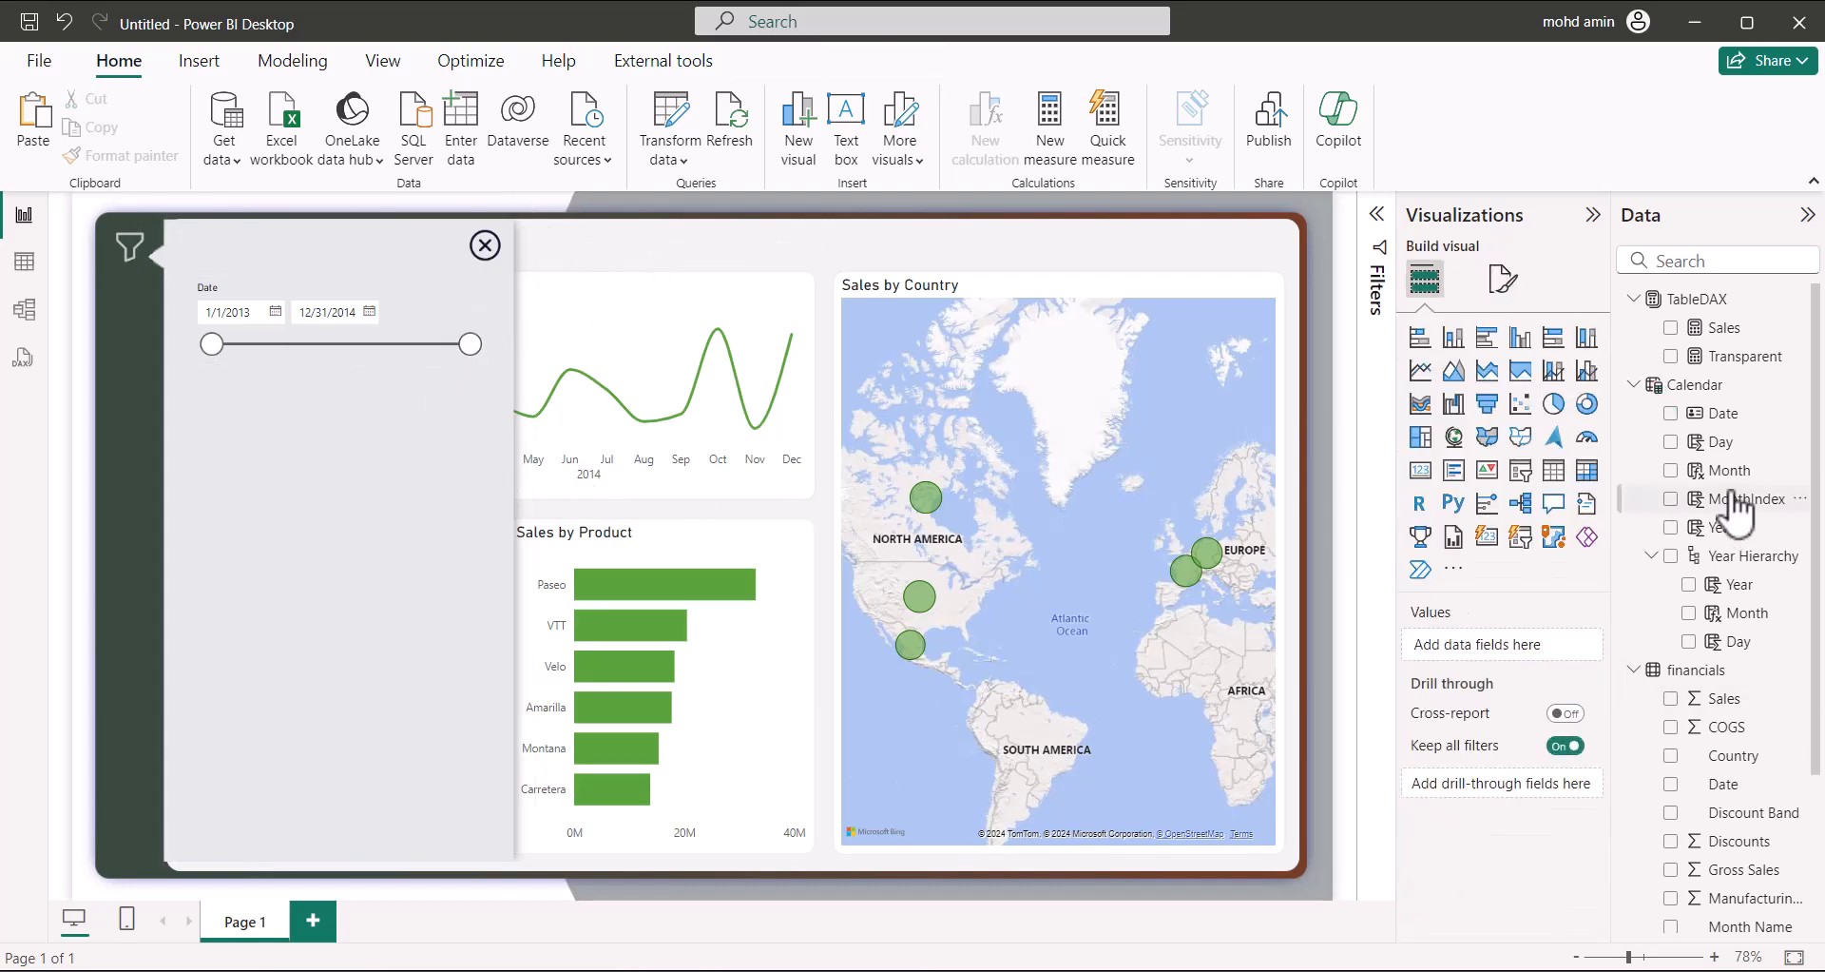
# Add a Country slicer below the Date slicer in the panel
pyautogui.click(1520, 470)
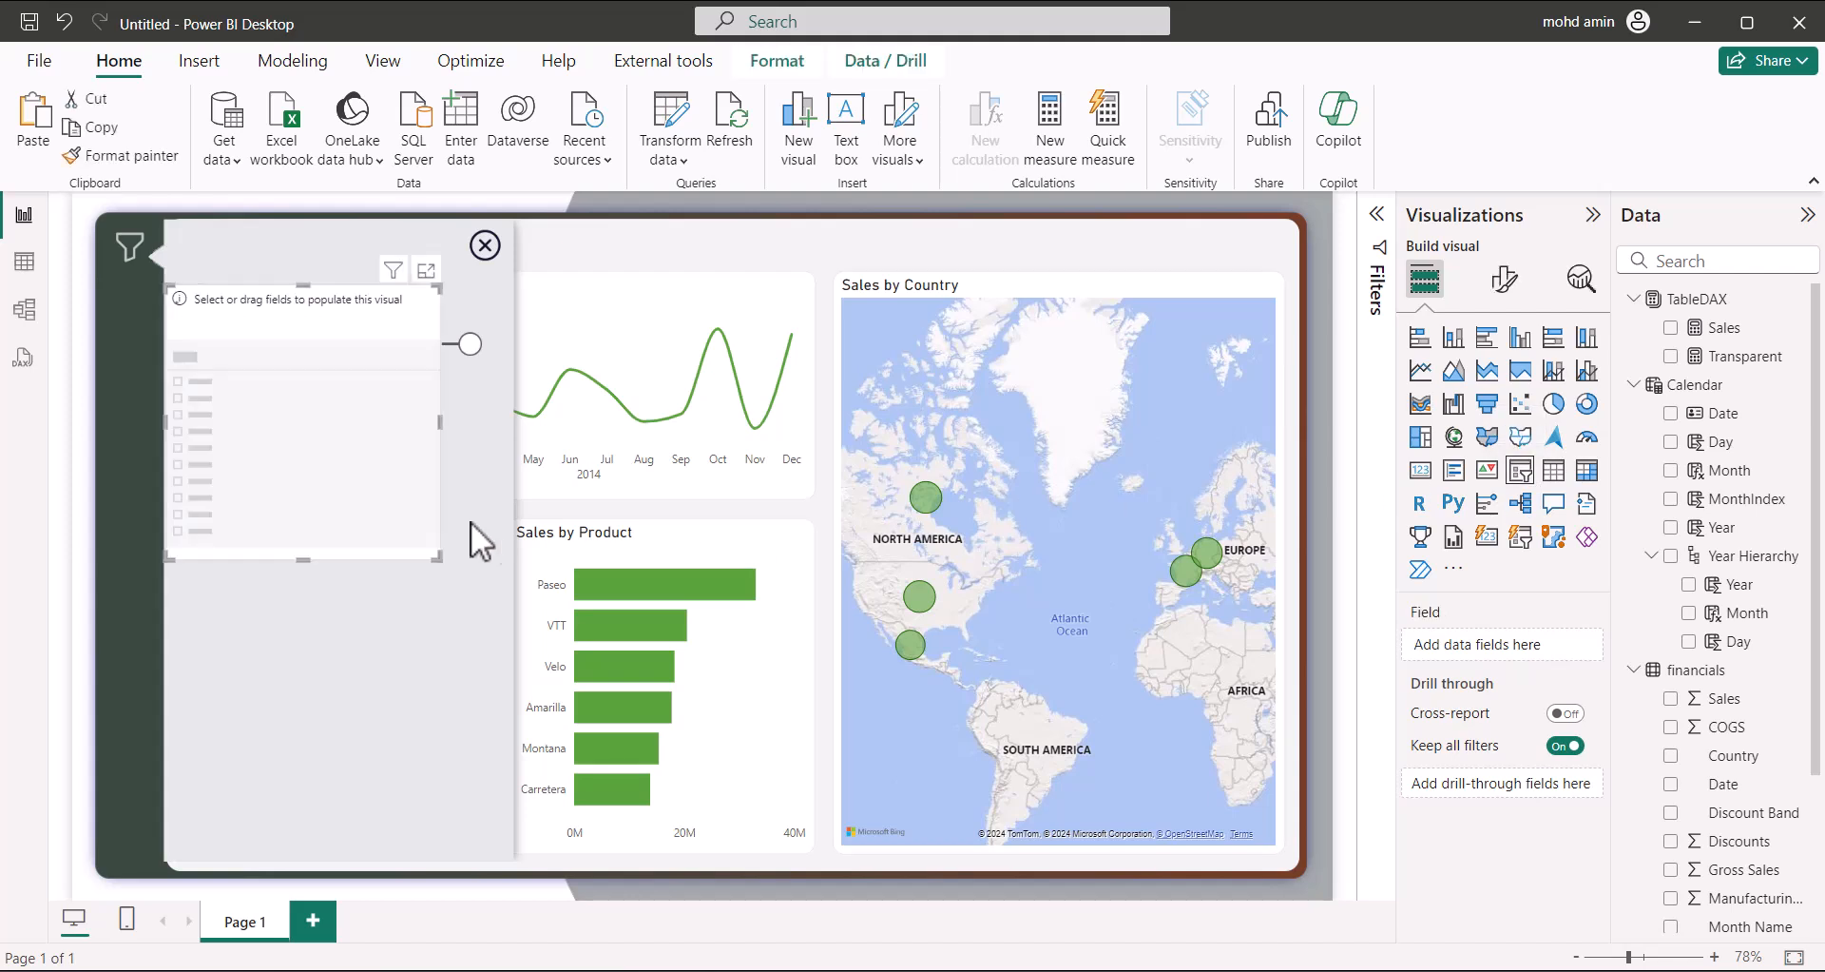
pyautogui.moveTo(373, 442); pyautogui.dragTo(403, 544)
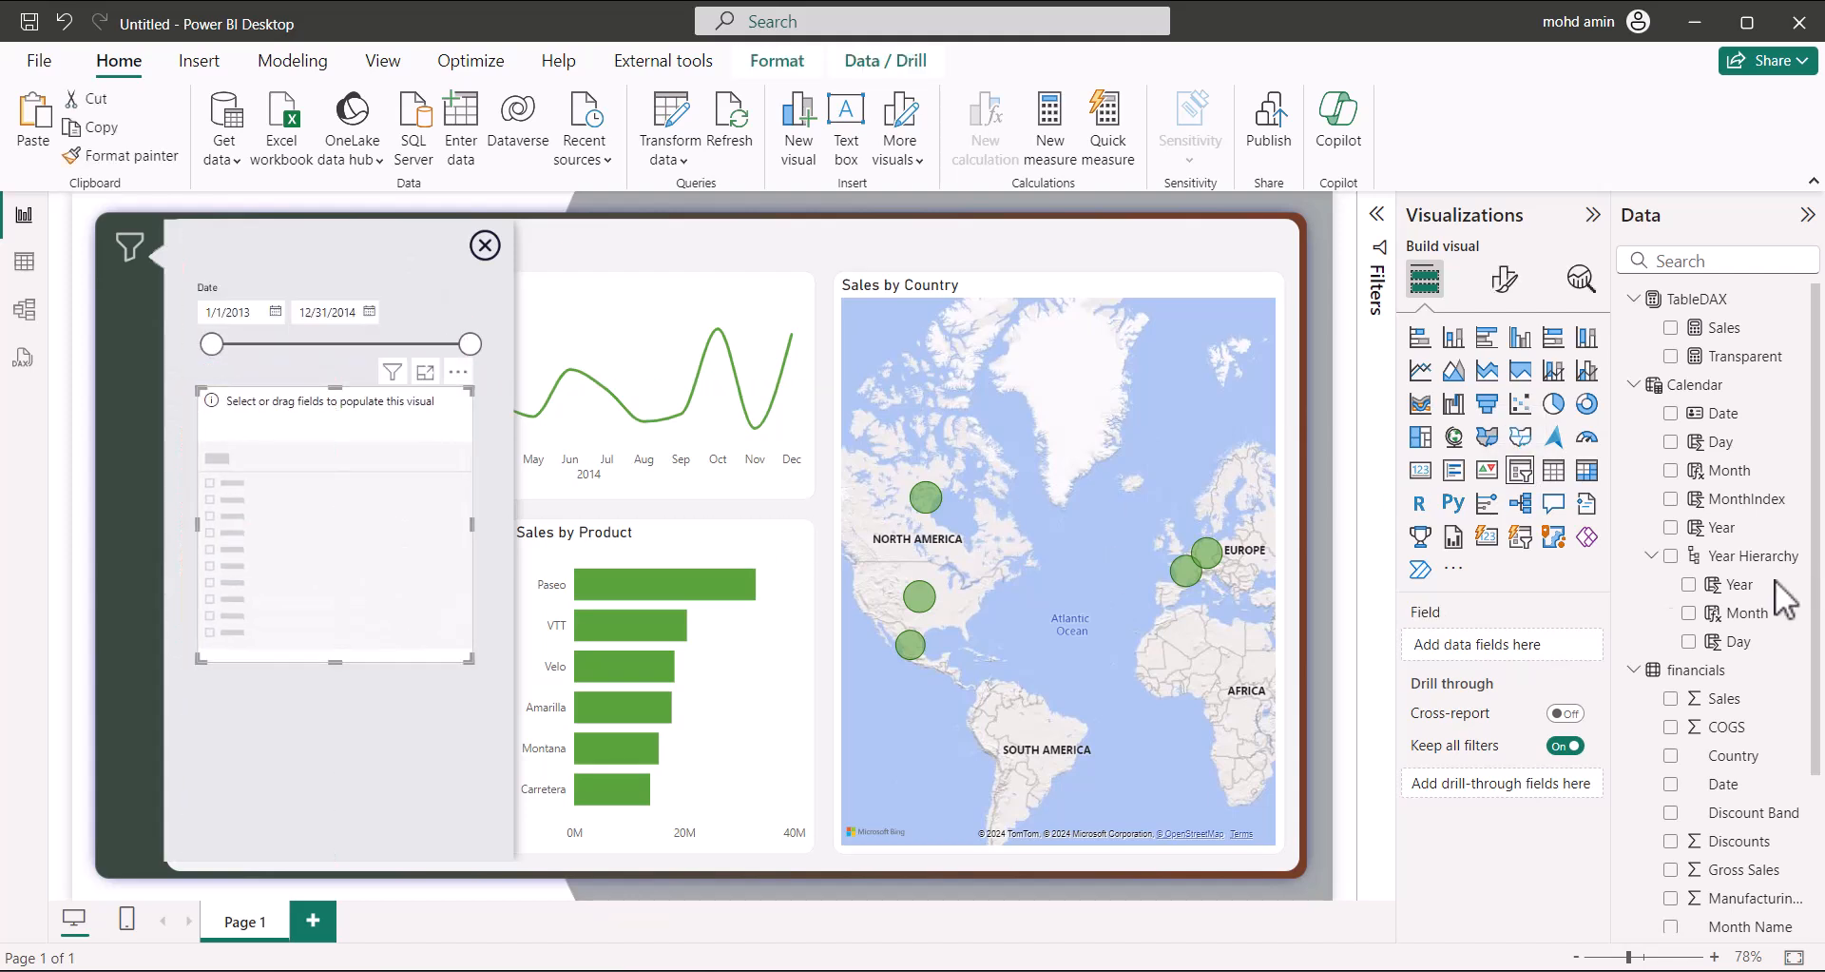
pyautogui.scroll(-3, 1725, 803)
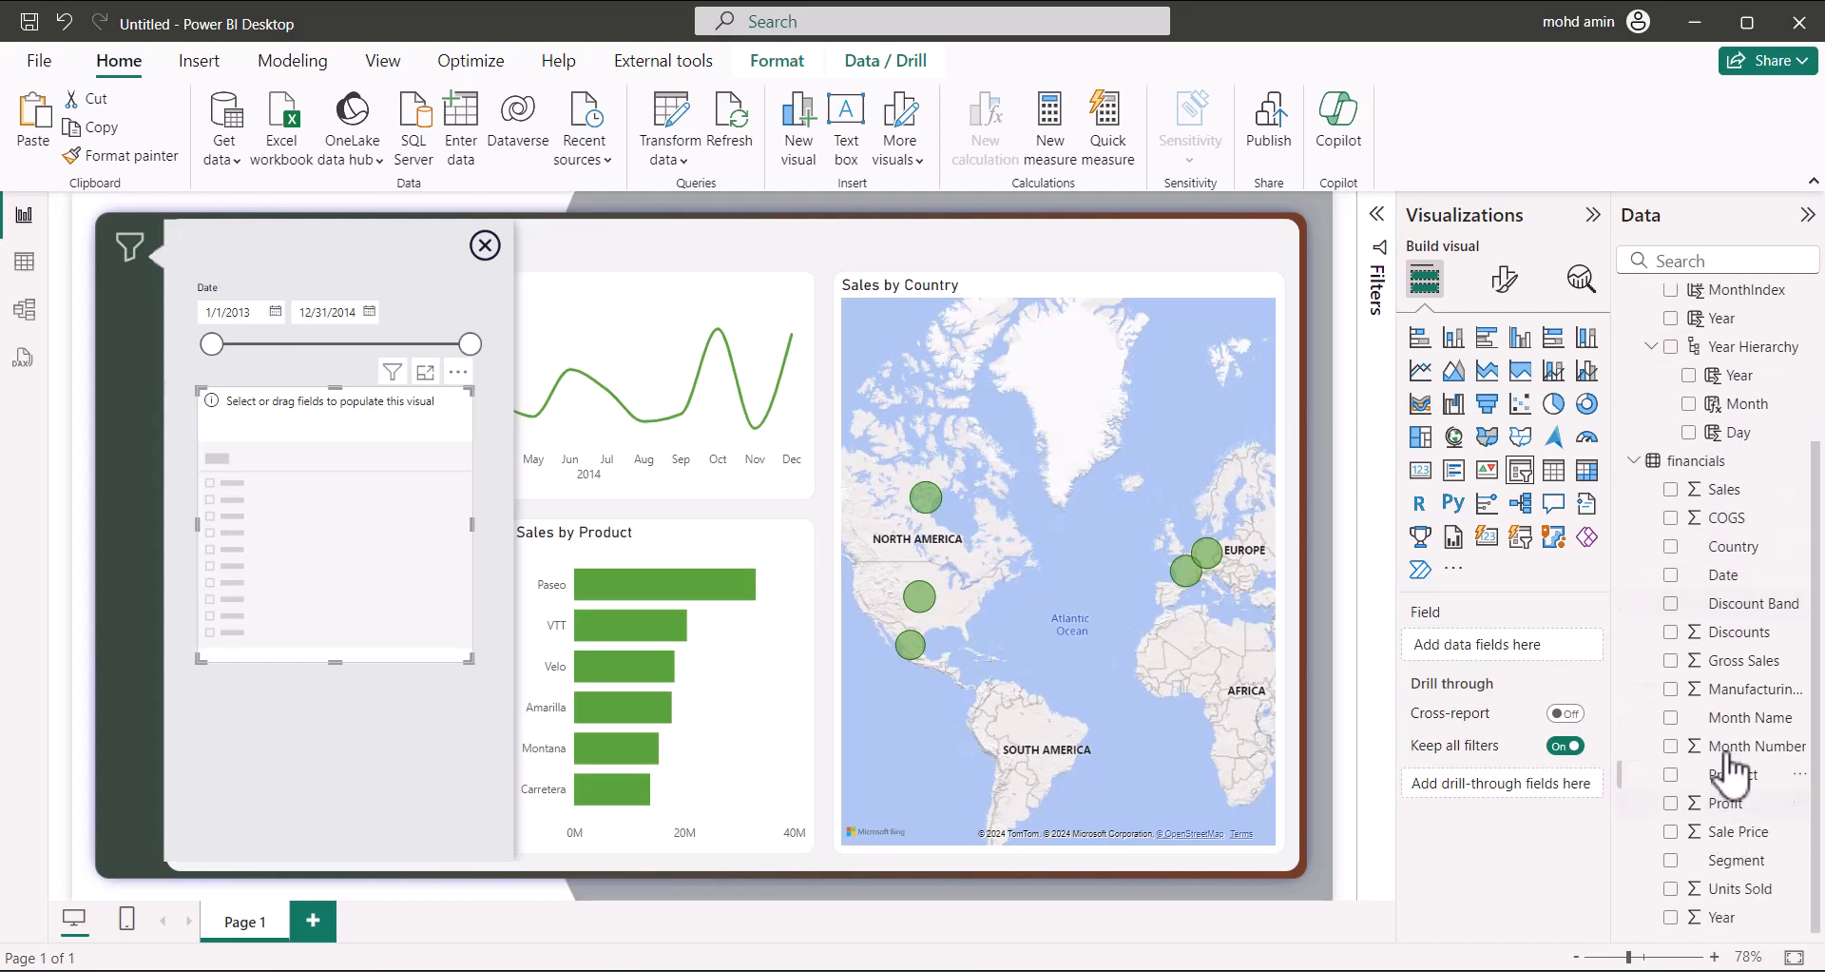
pyautogui.click(1670, 547)
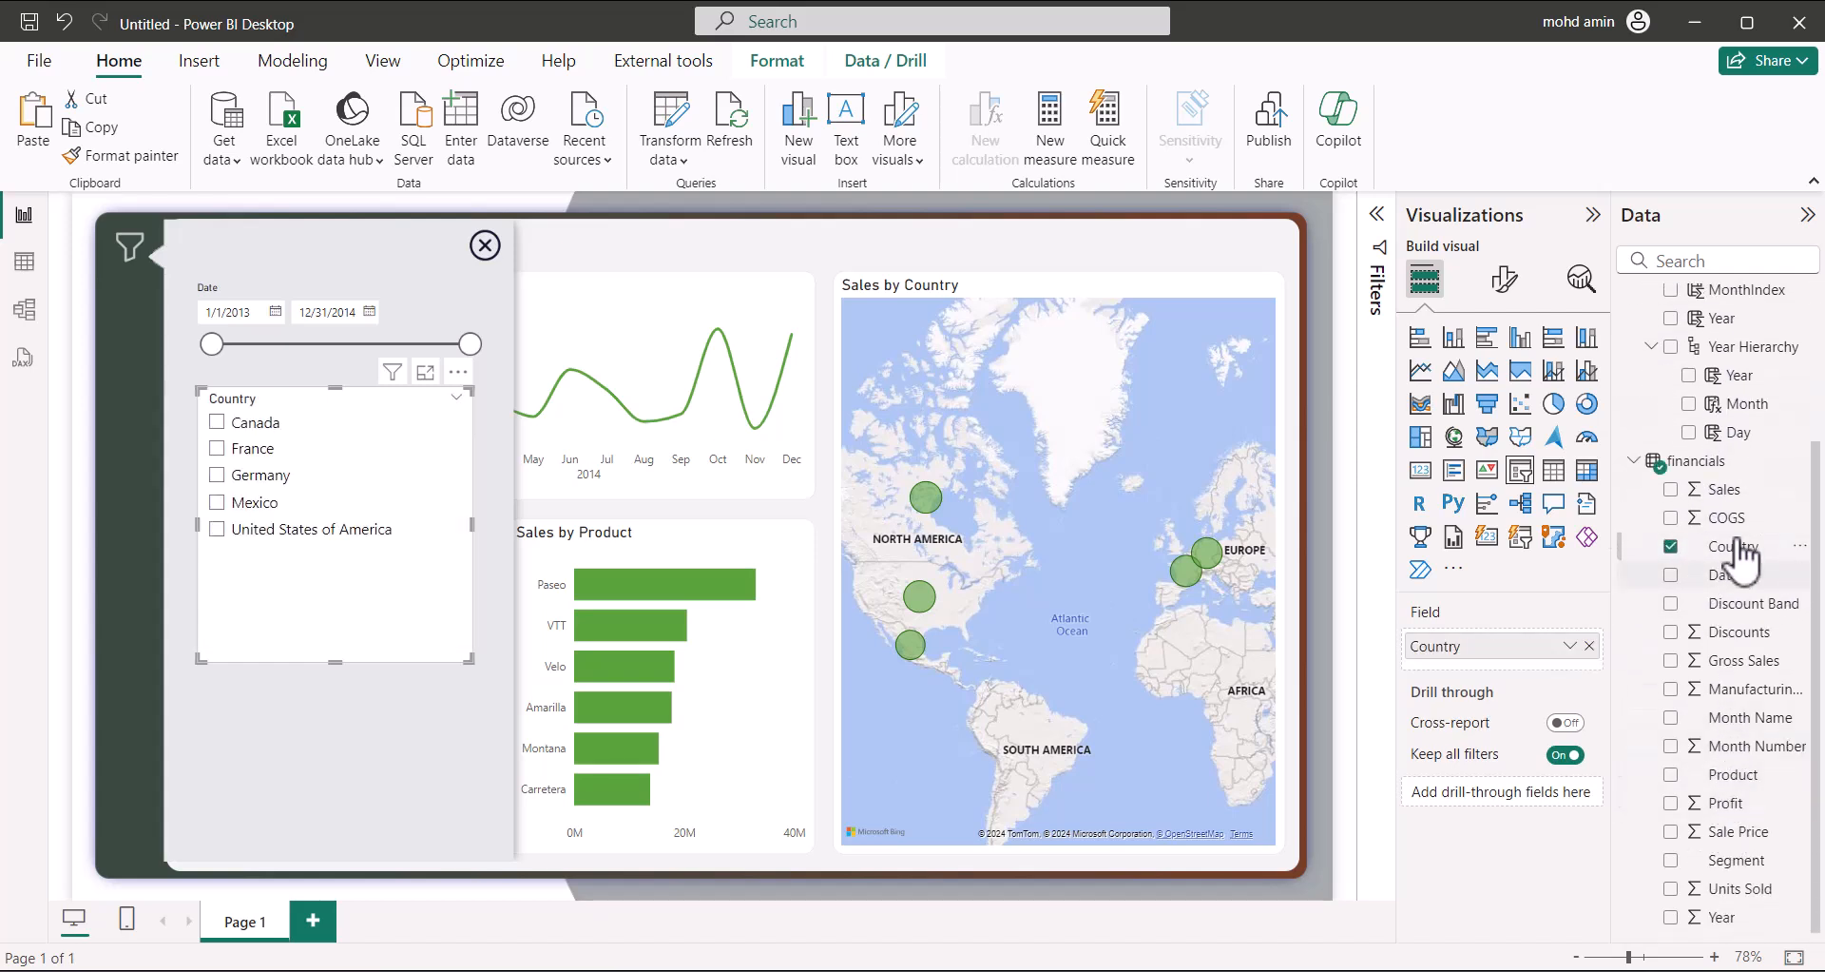
# Make the Country slicer a dropdown with Select all and multi-select without Ctrl
pyautogui.click(1505, 279)
pyautogui.click(1425, 443)
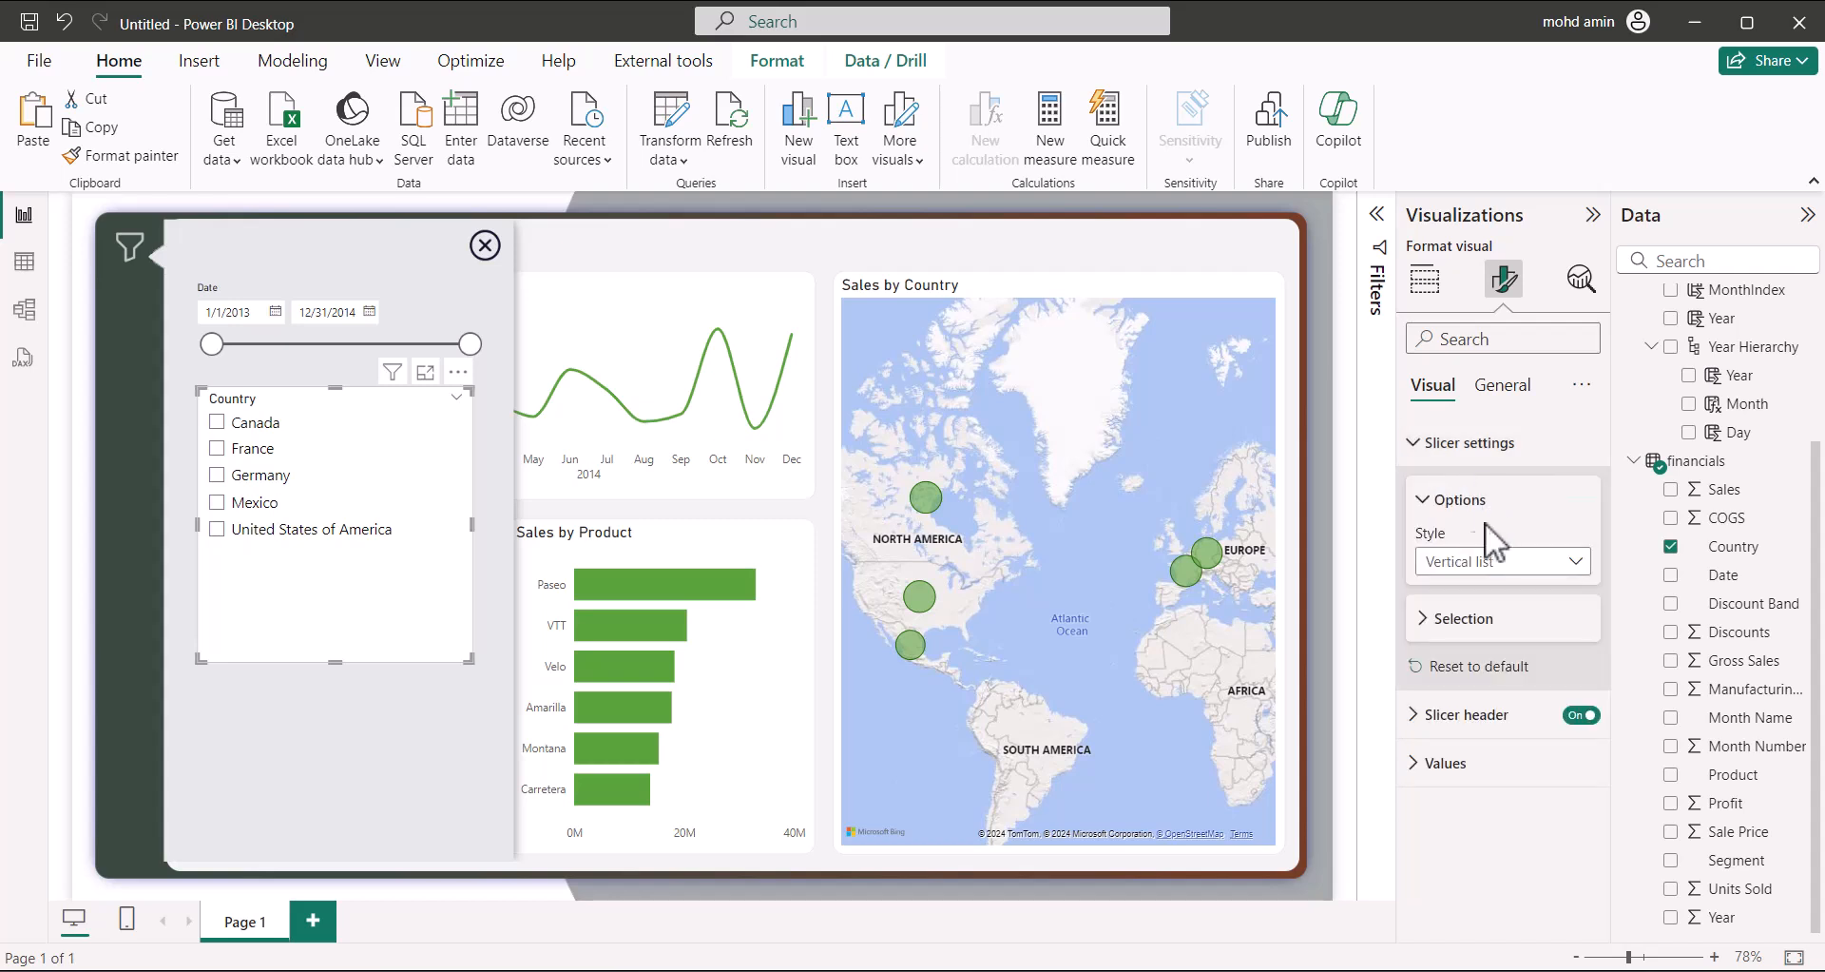
pyautogui.click(1491, 560)
pyautogui.click(1440, 648)
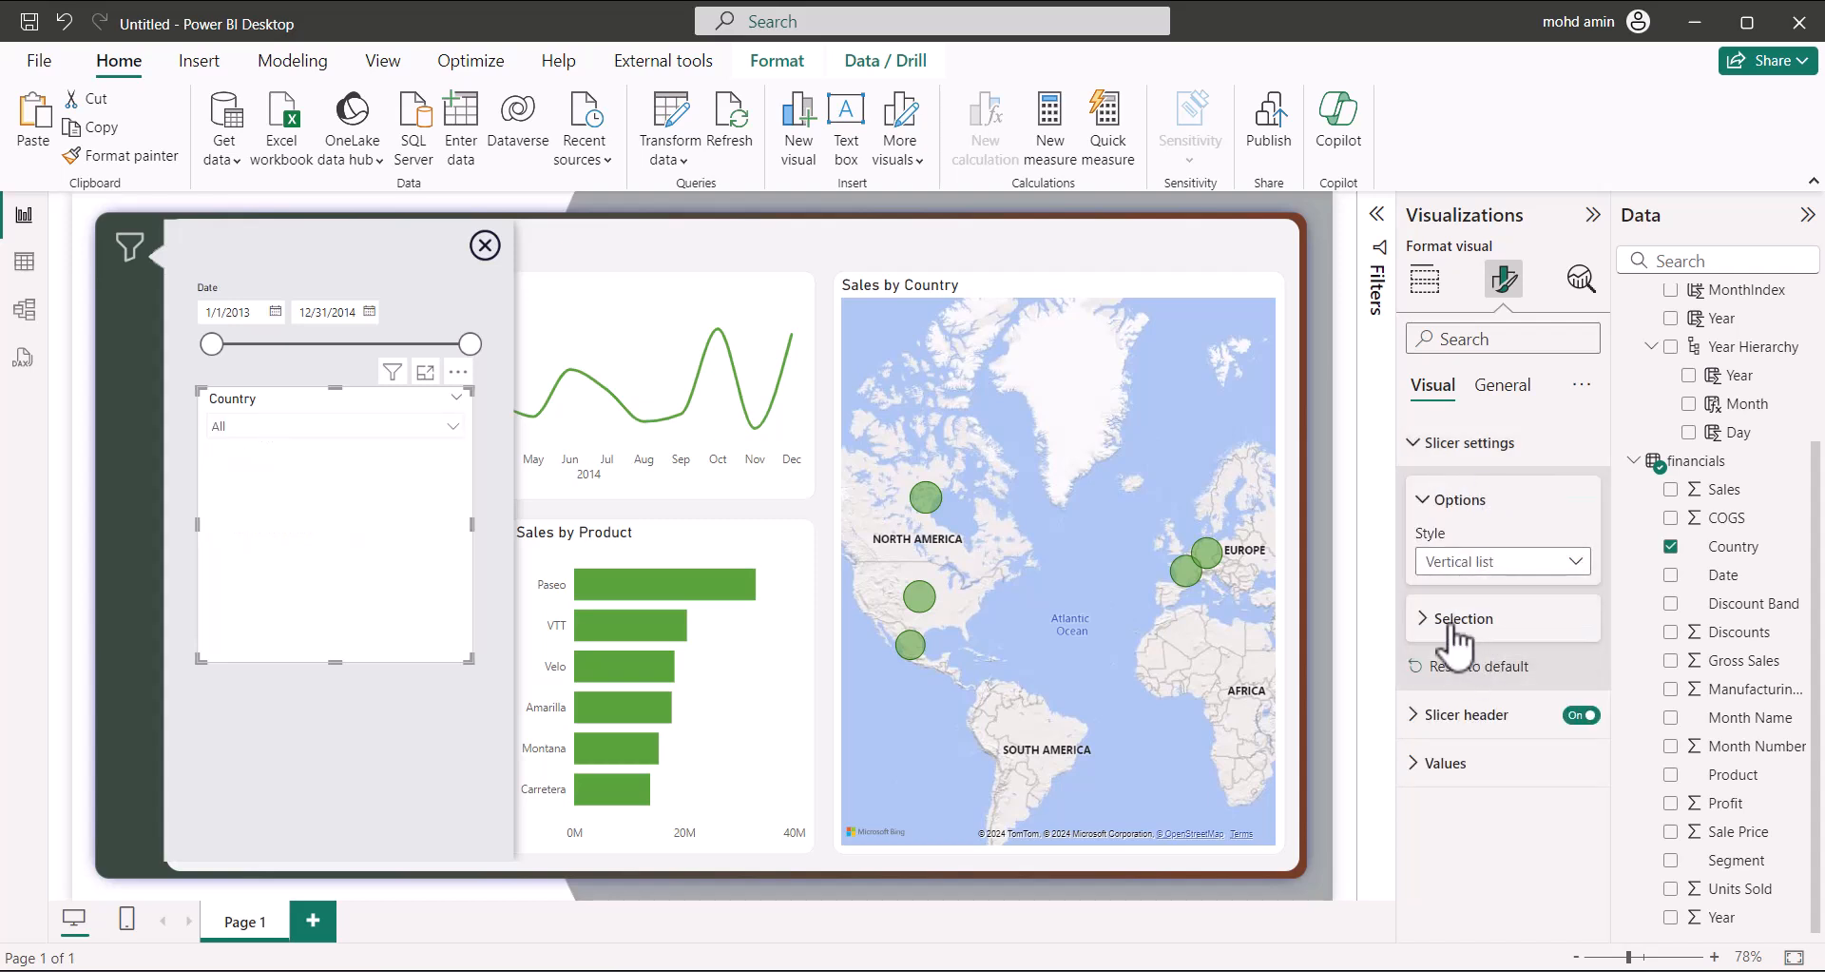
pyautogui.click(1425, 621)
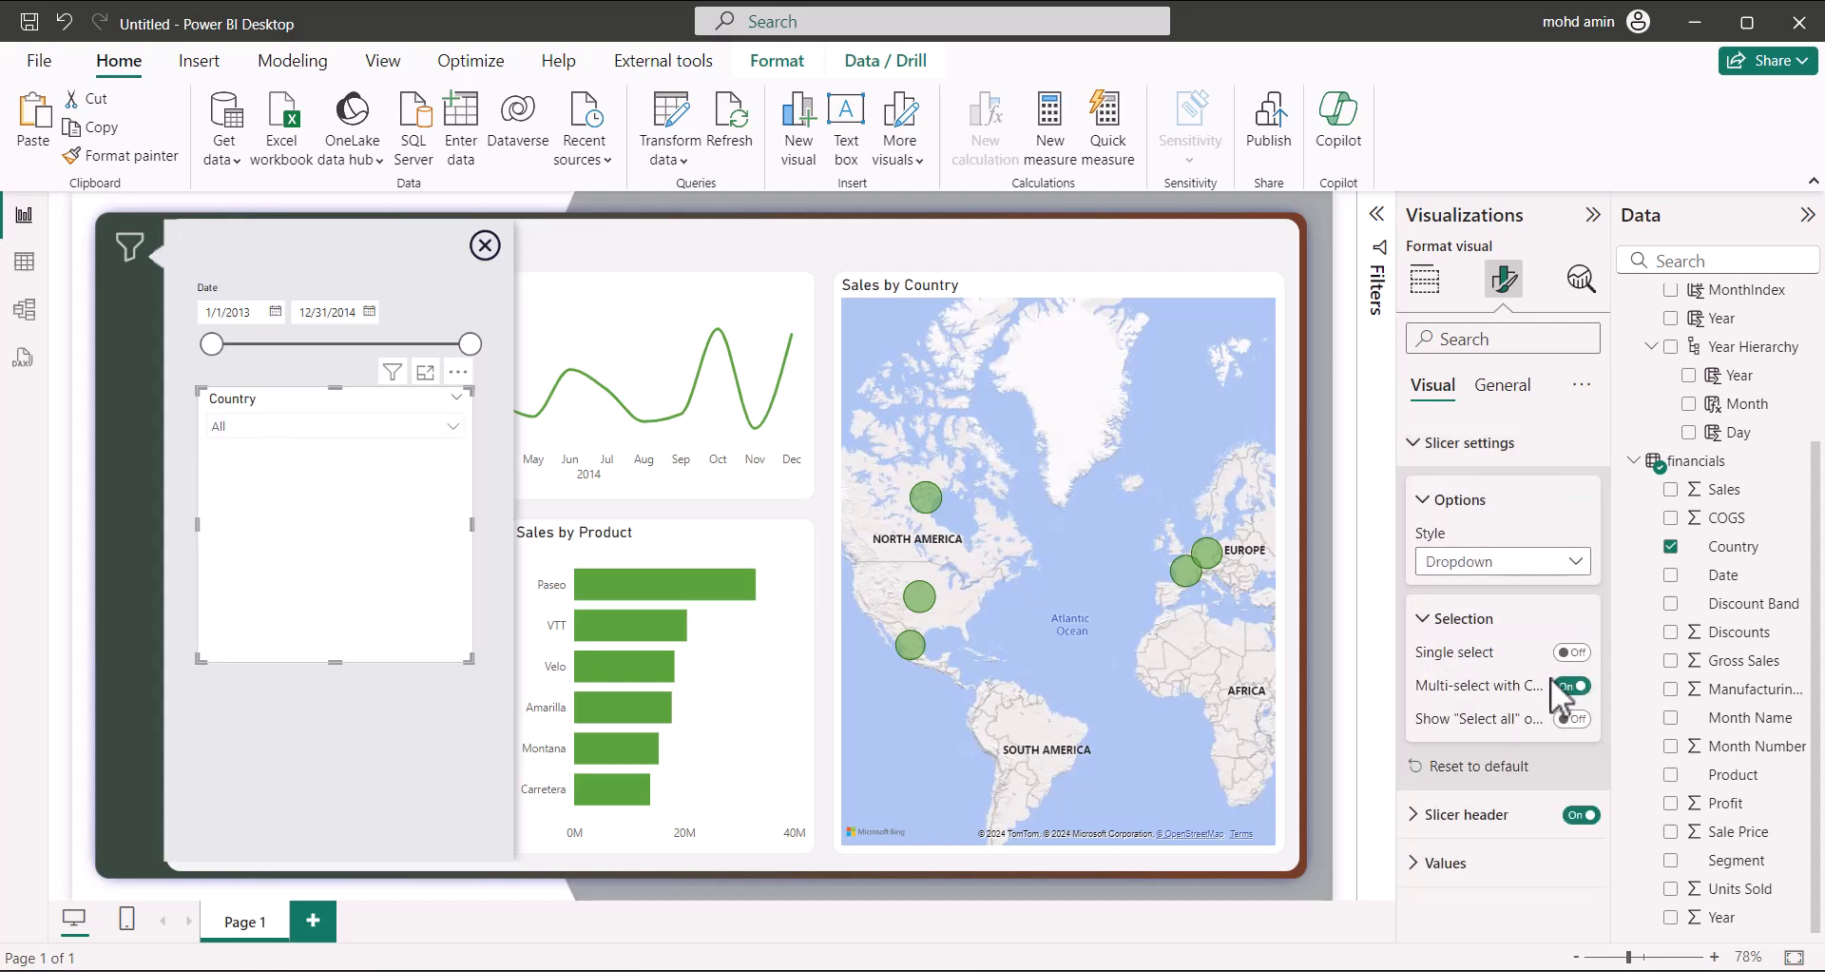
pyautogui.click(1571, 652)
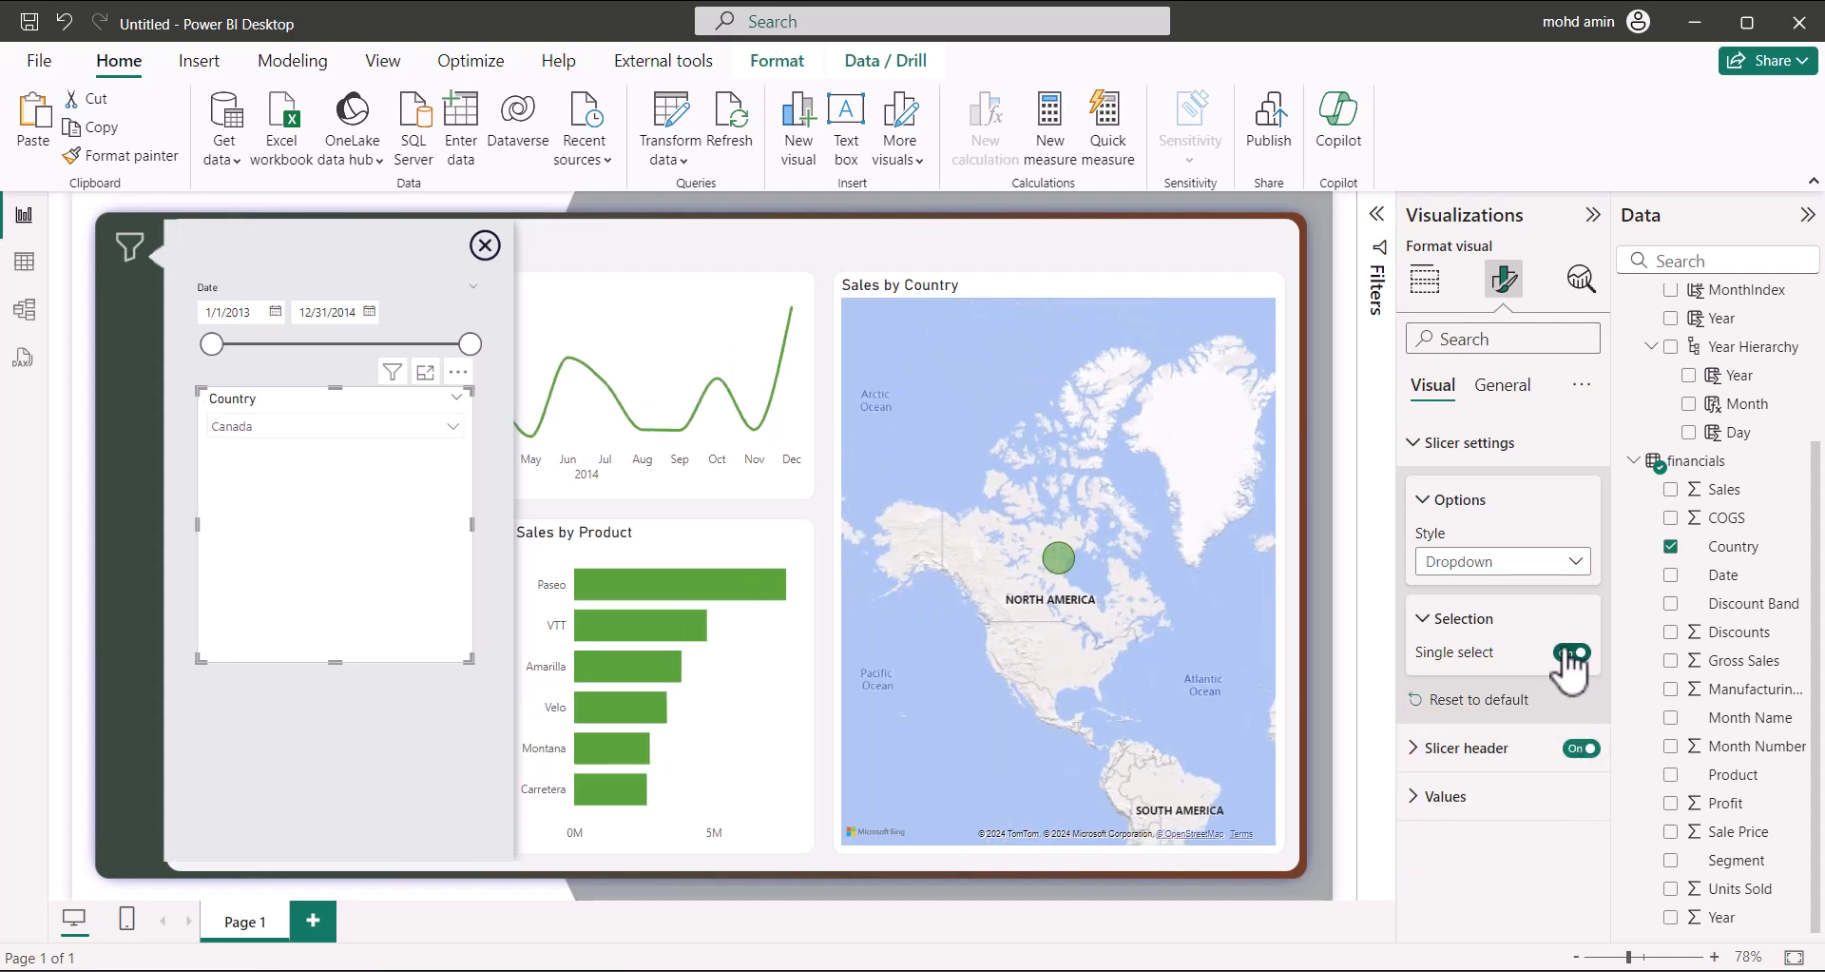
pyautogui.click(1571, 652)
pyautogui.click(1569, 719)
pyautogui.click(1570, 686)
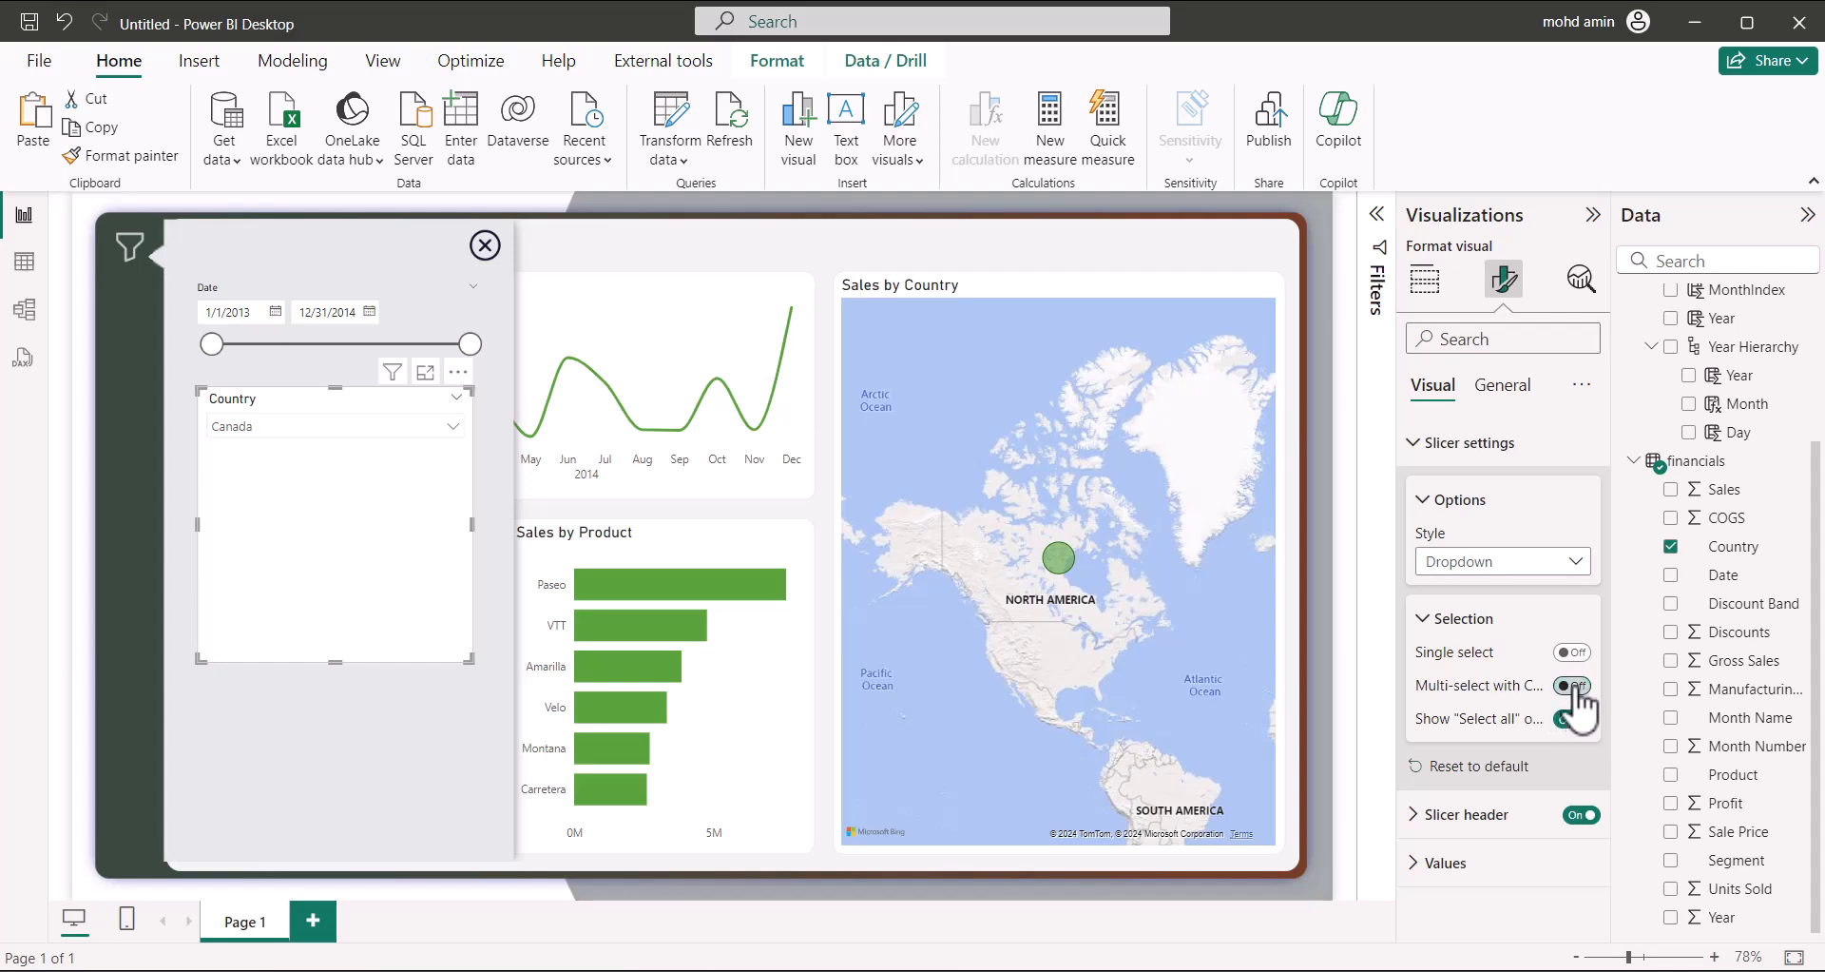
# Add a search box to the Country slicer and shrink it to a compact box
pyautogui.click(457, 371)
pyautogui.click(509, 399)
pyautogui.click(454, 423)
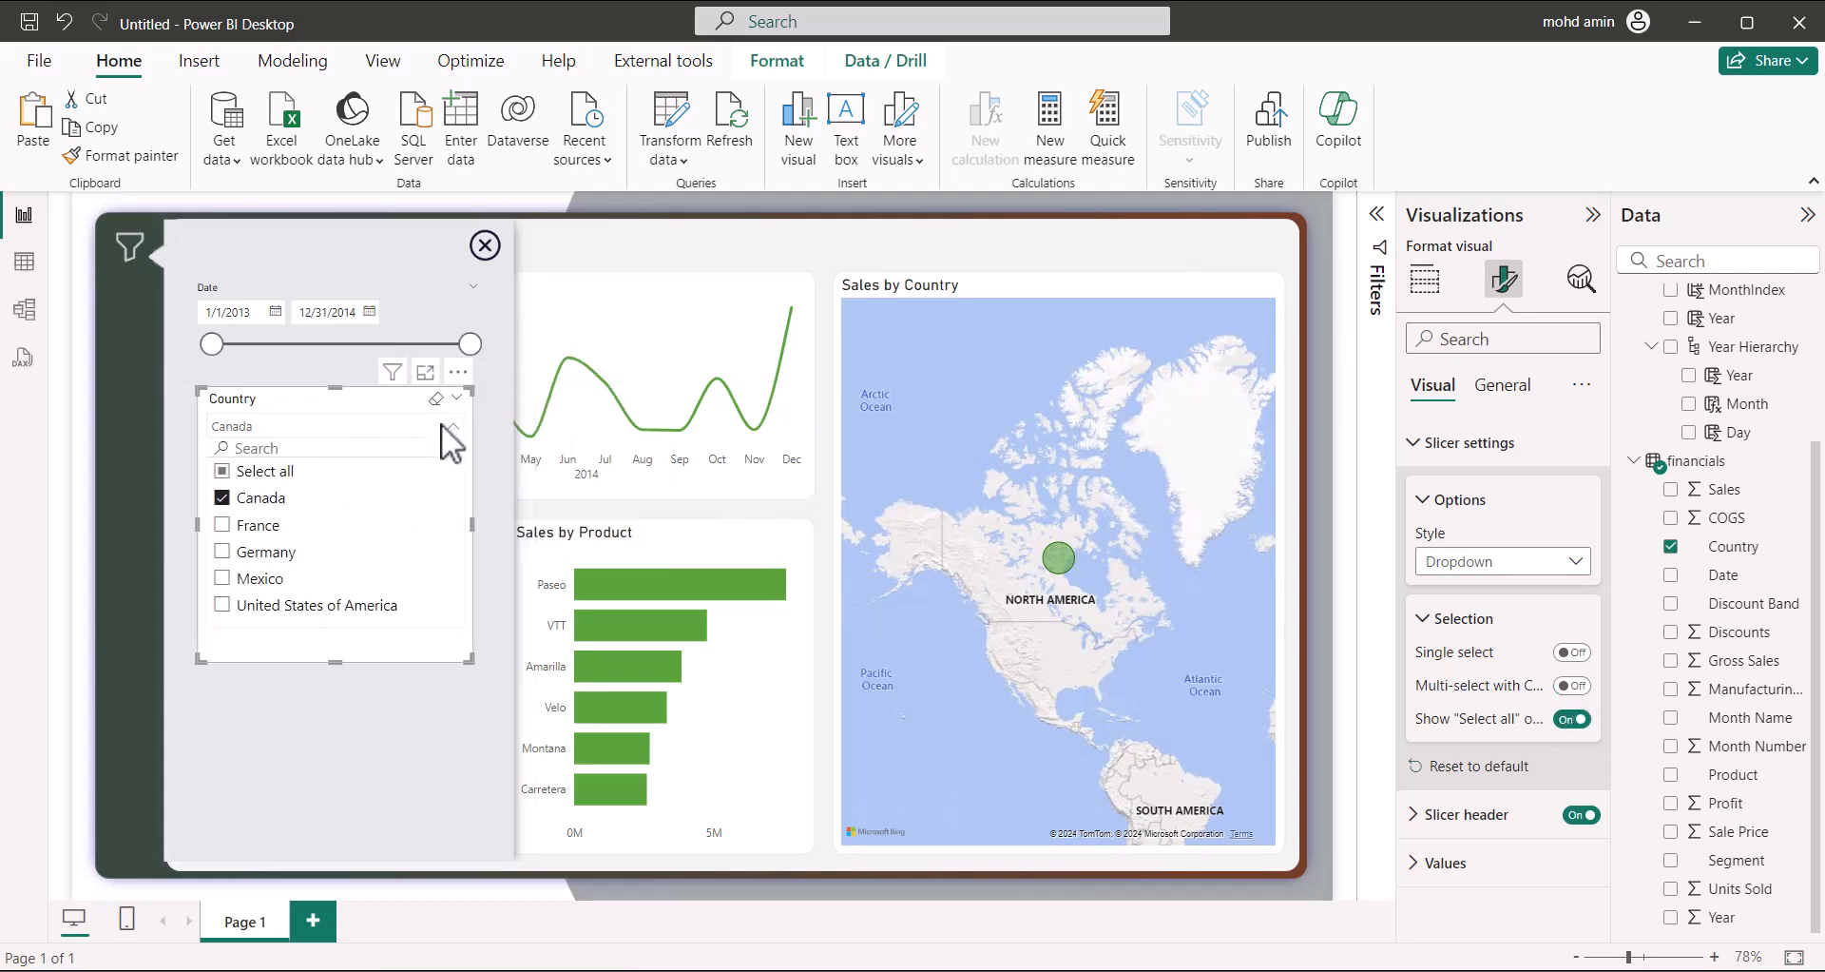
pyautogui.click(441, 424)
pyautogui.moveTo(348, 658); pyautogui.dragTo(357, 459)
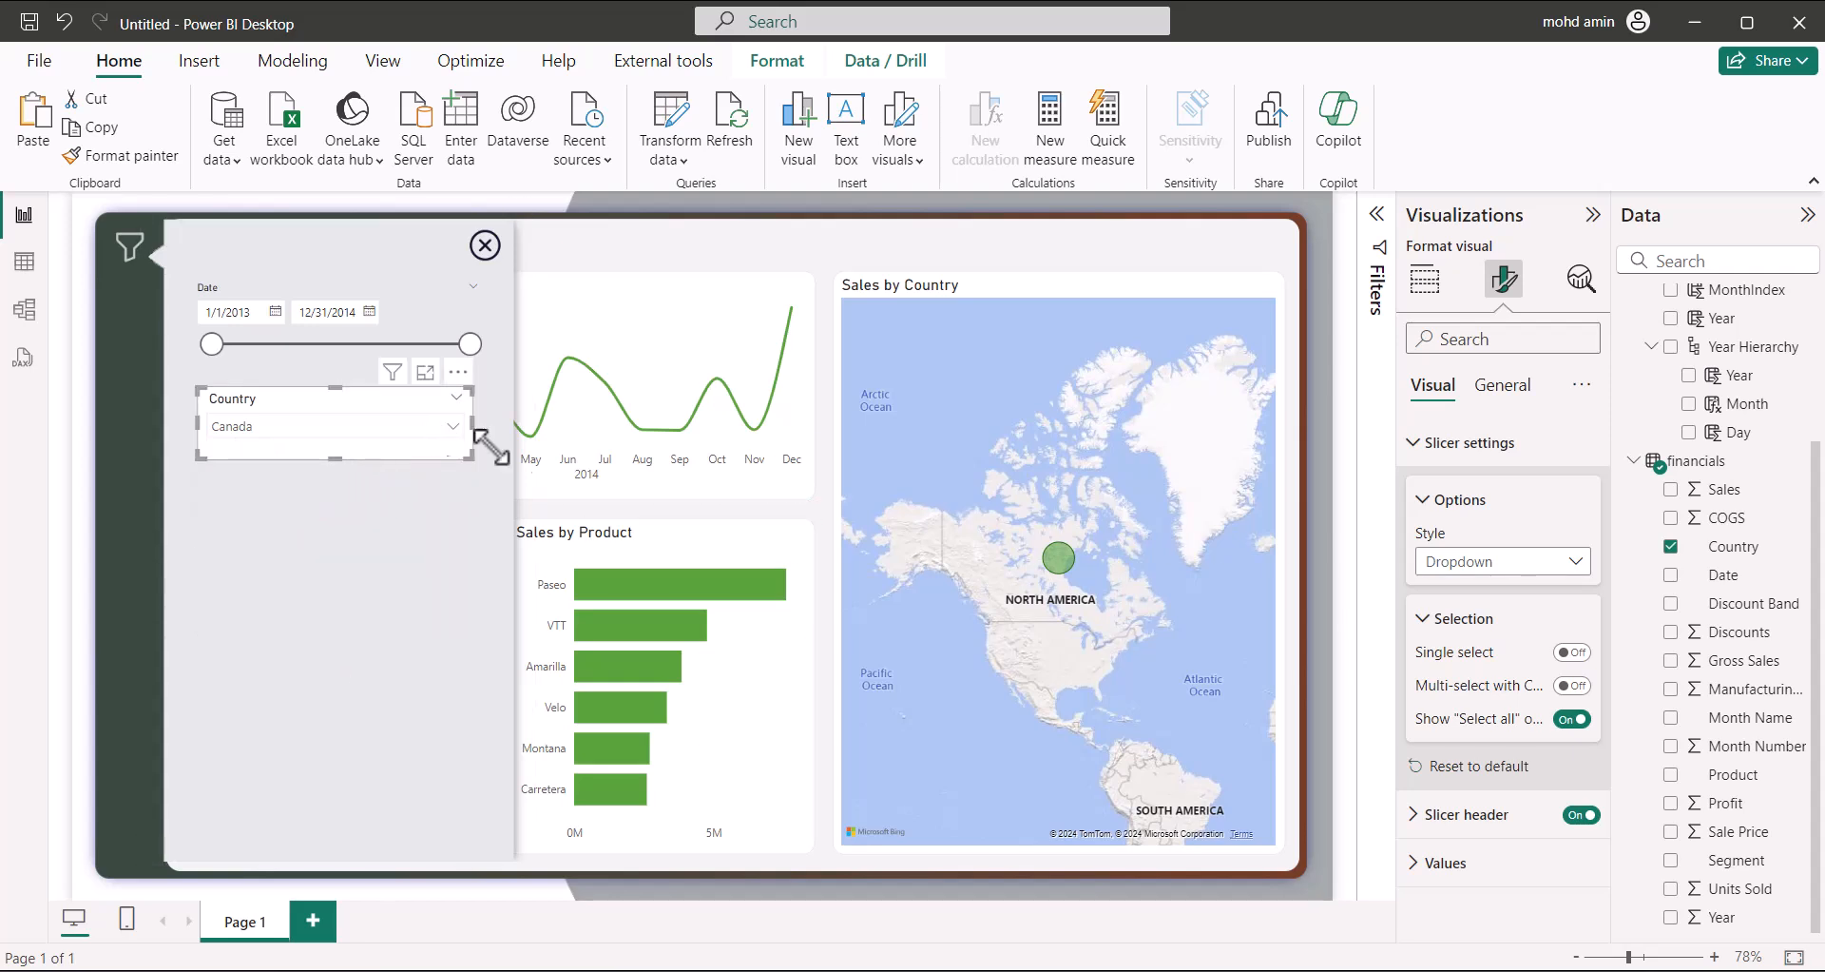
# Give the Country slicer's values a white background and check the dropdown
pyautogui.click(1502, 386)
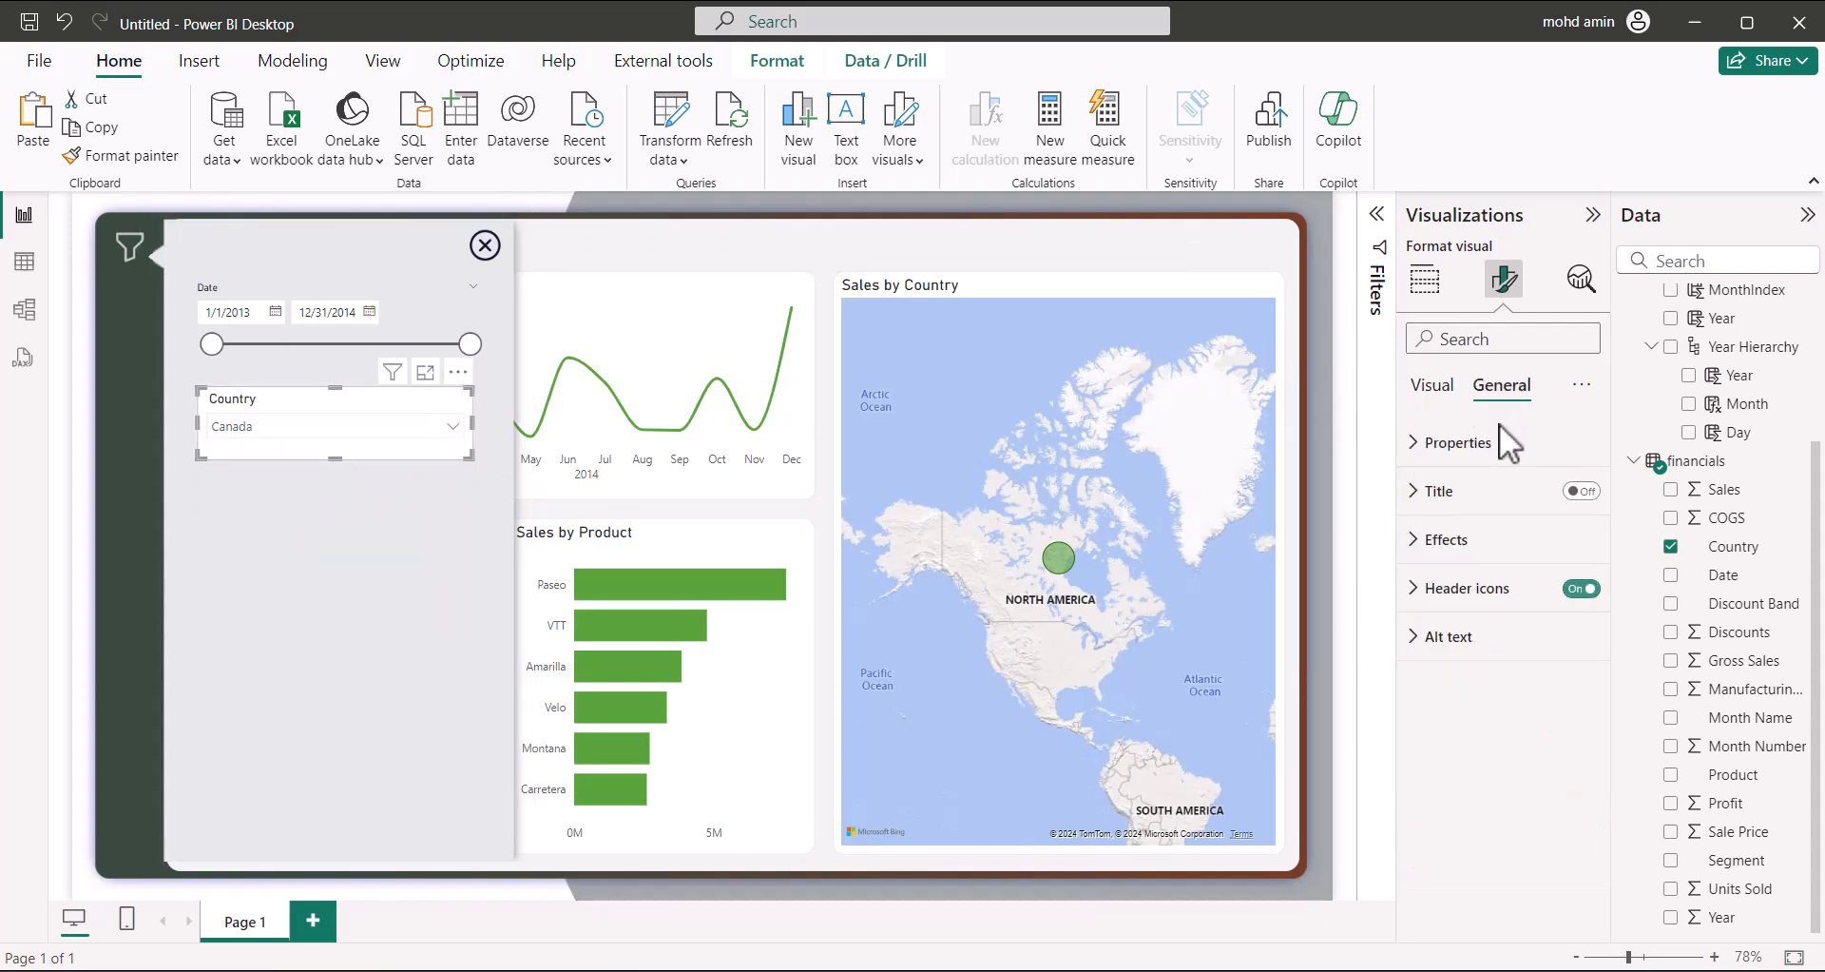
pyautogui.click(1431, 539)
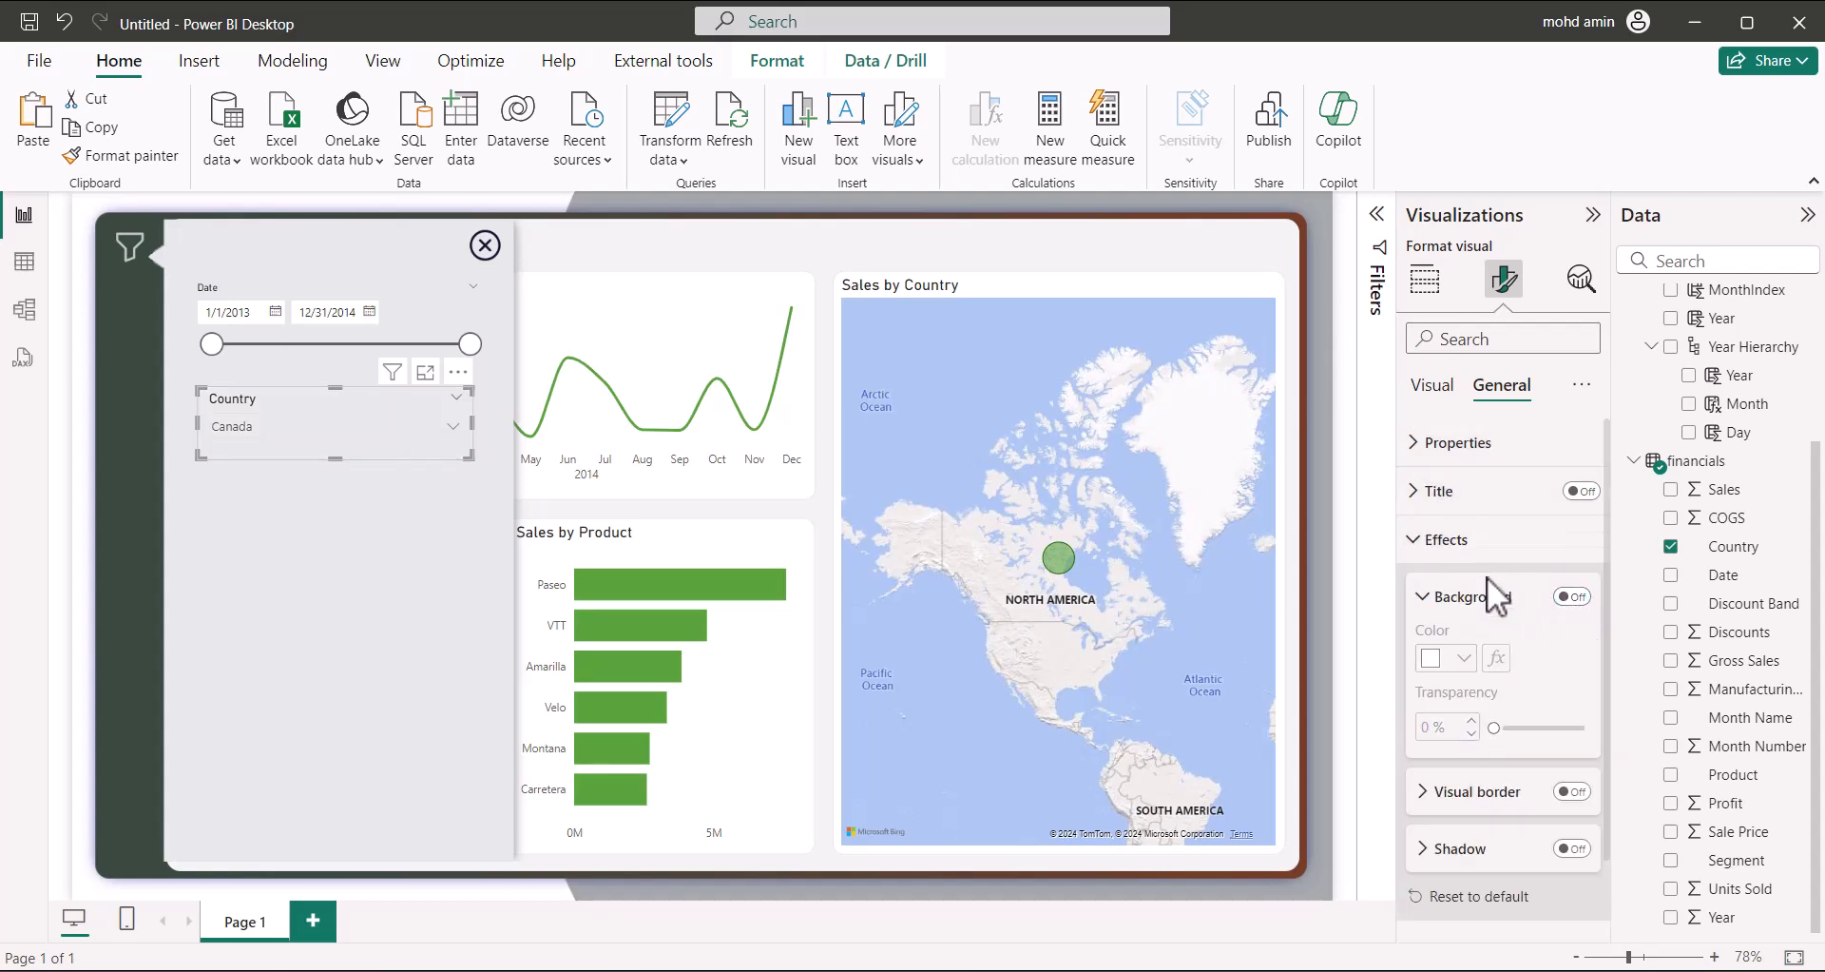
pyautogui.click(1431, 539)
pyautogui.click(1432, 385)
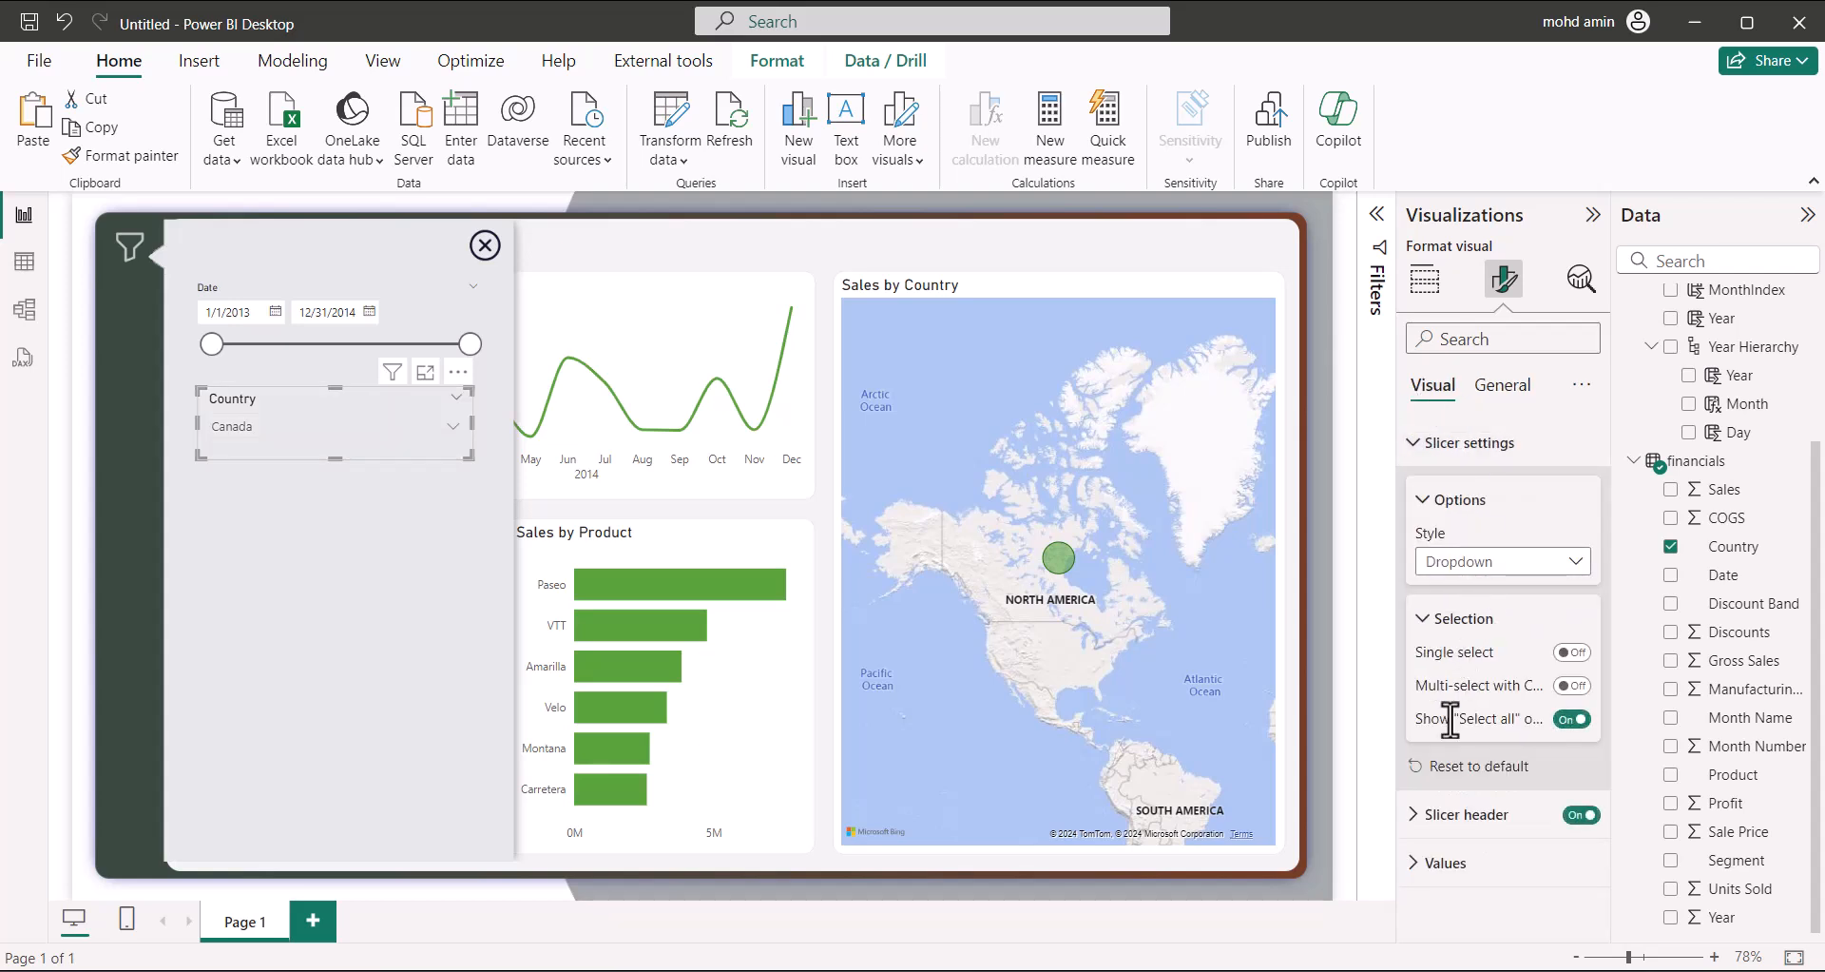
pyautogui.click(1421, 454)
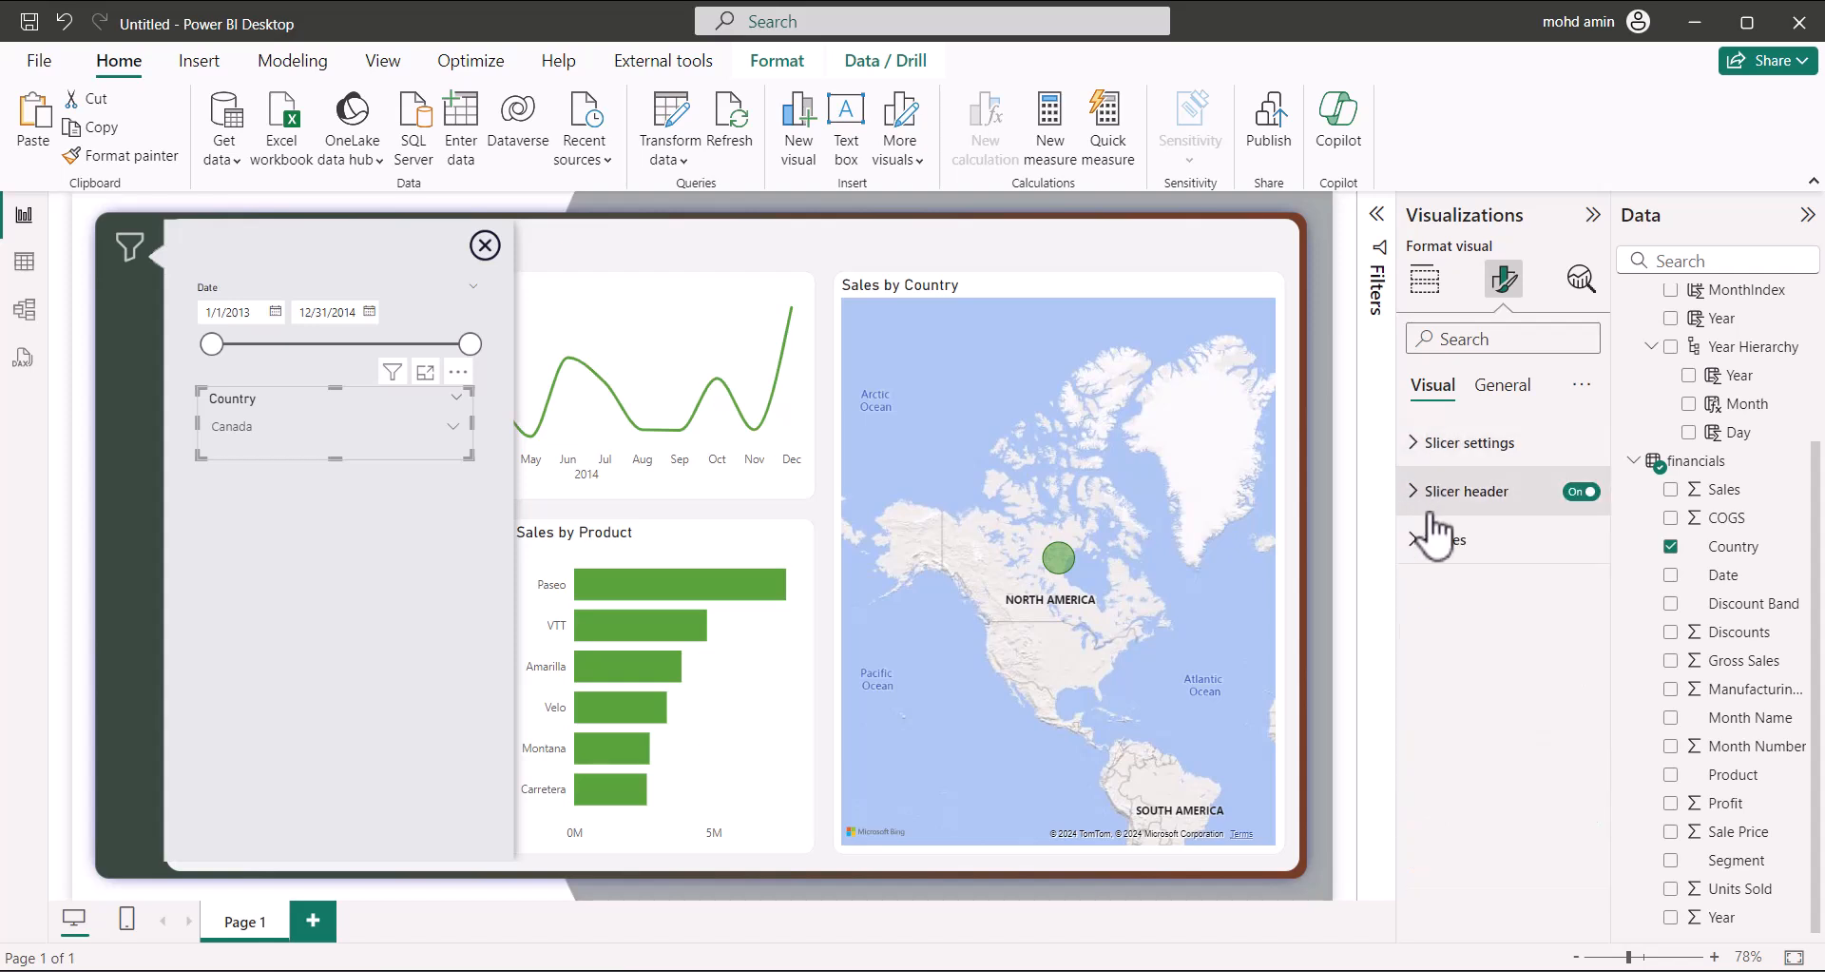
pyautogui.click(1421, 542)
pyautogui.scroll(-1, 1451, 817)
pyautogui.click(1437, 860)
pyautogui.scroll(-1, 1454, 863)
pyautogui.click(1446, 859)
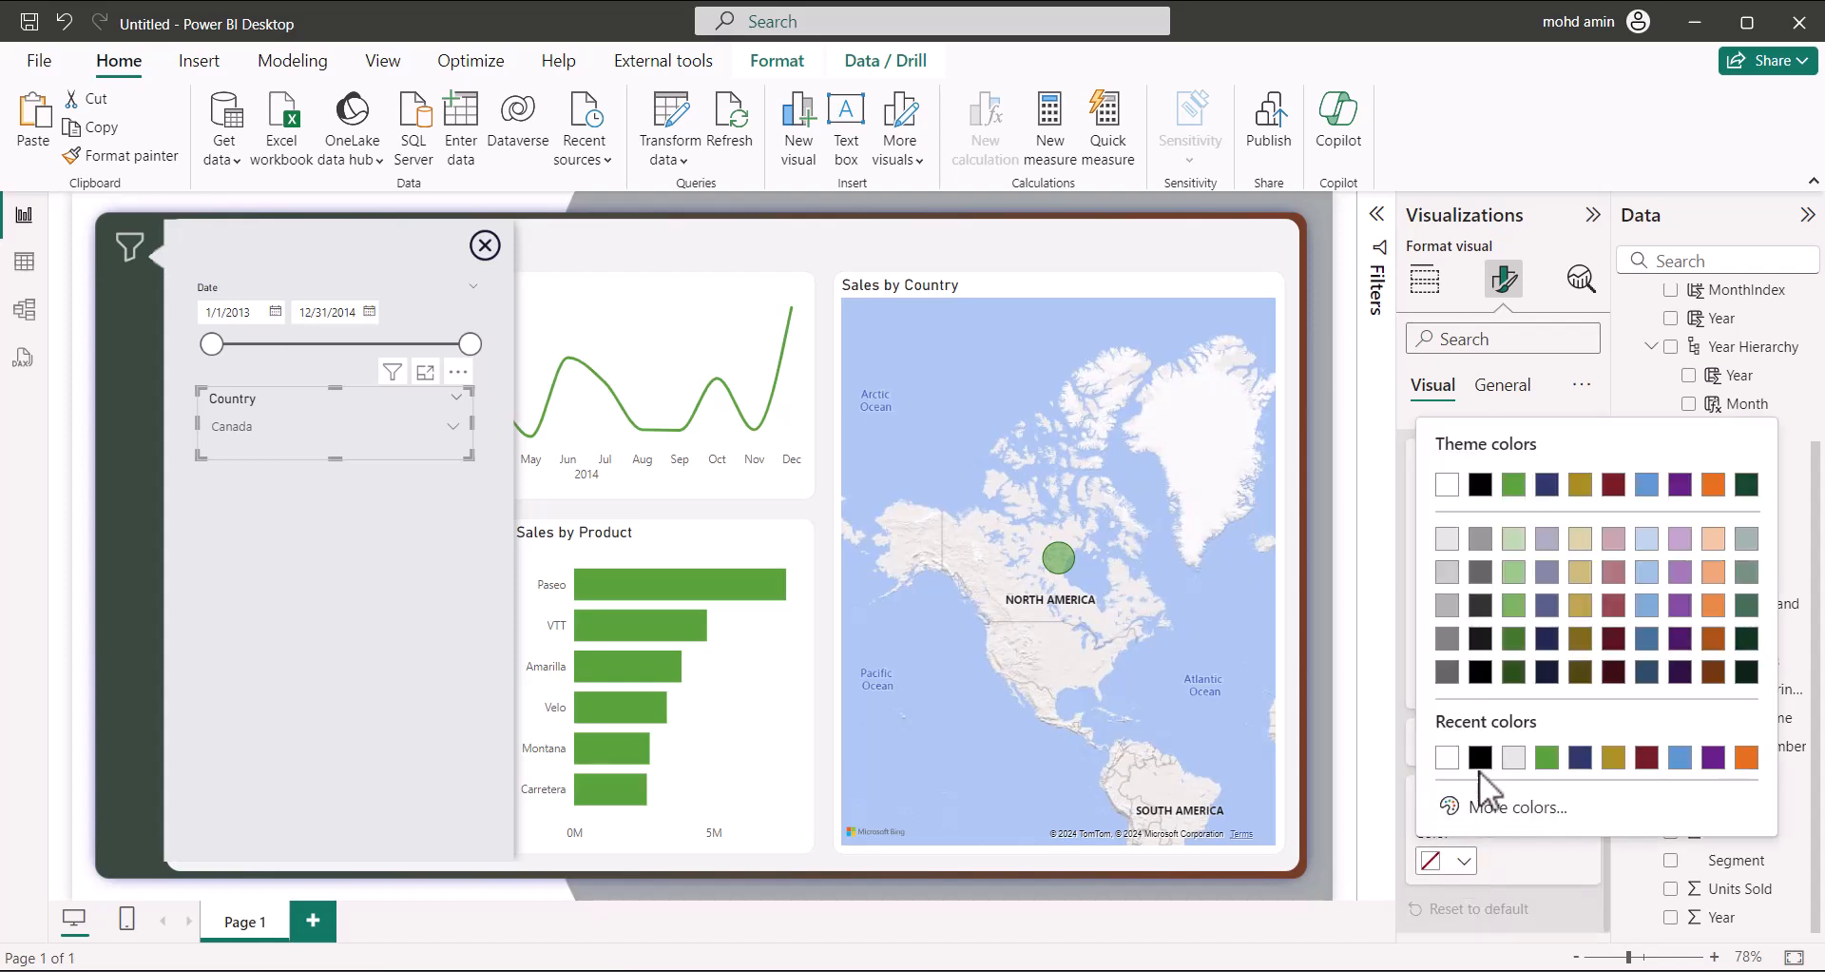
pyautogui.click(1449, 489)
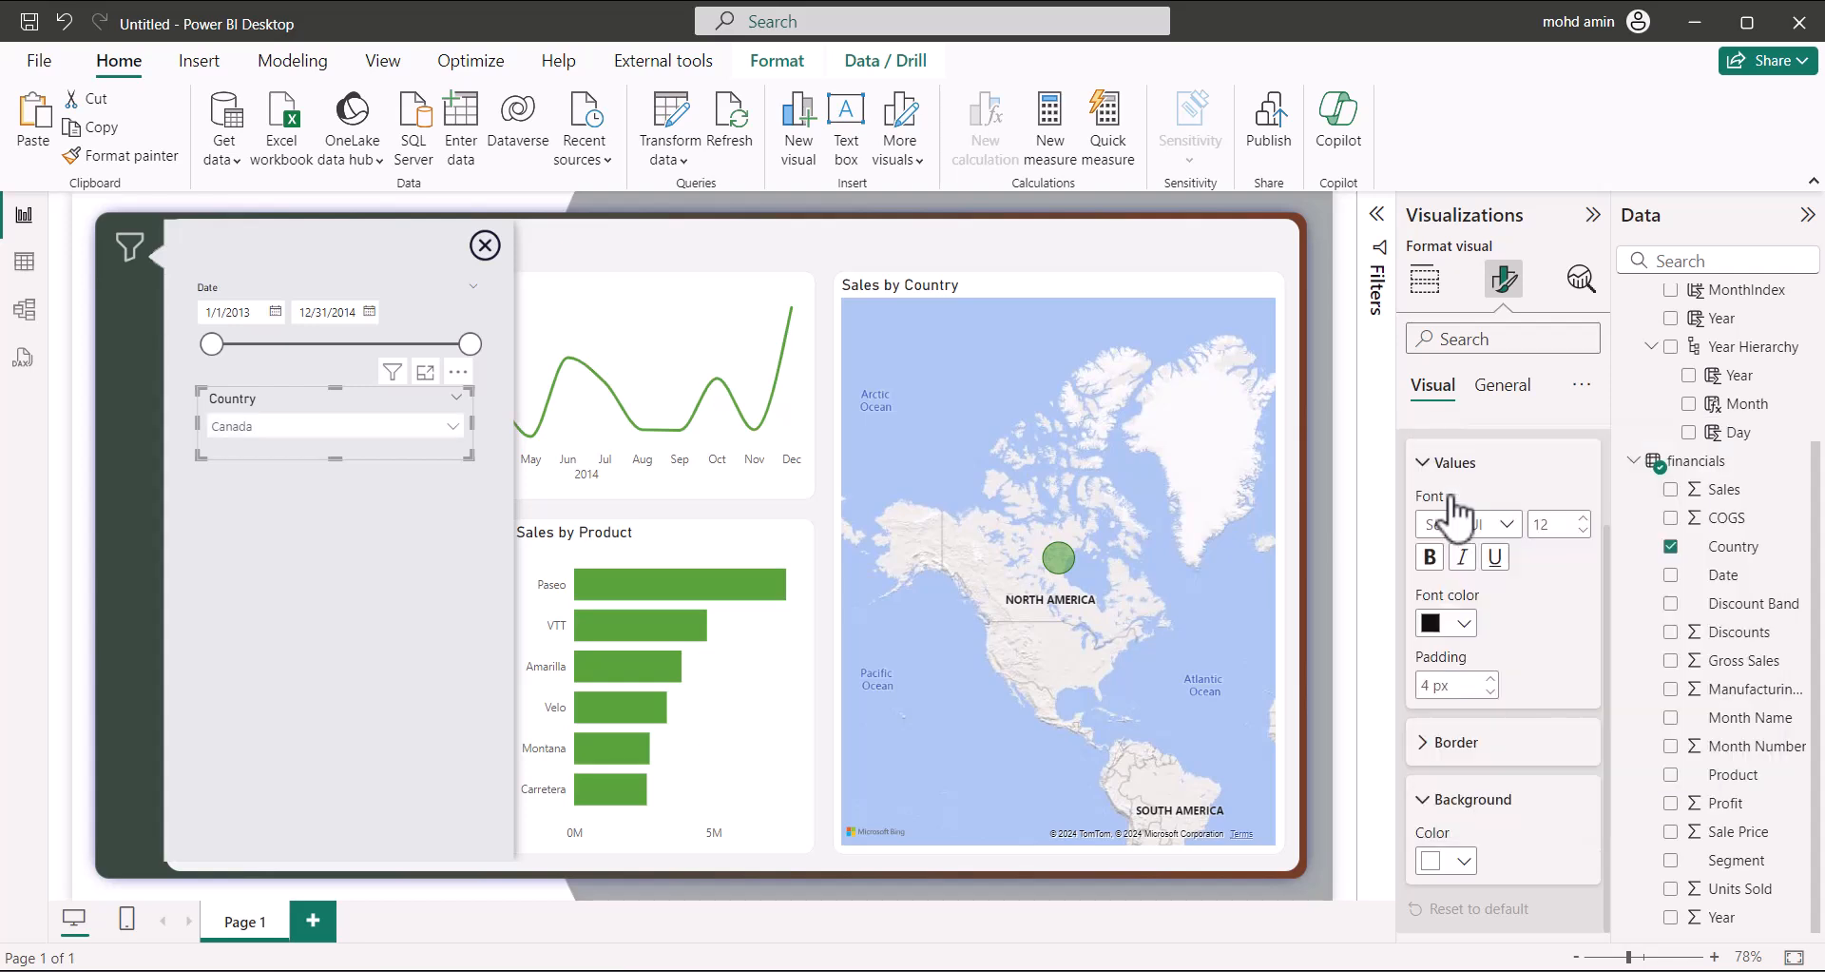
pyautogui.click(422, 430)
pyautogui.click(405, 425)
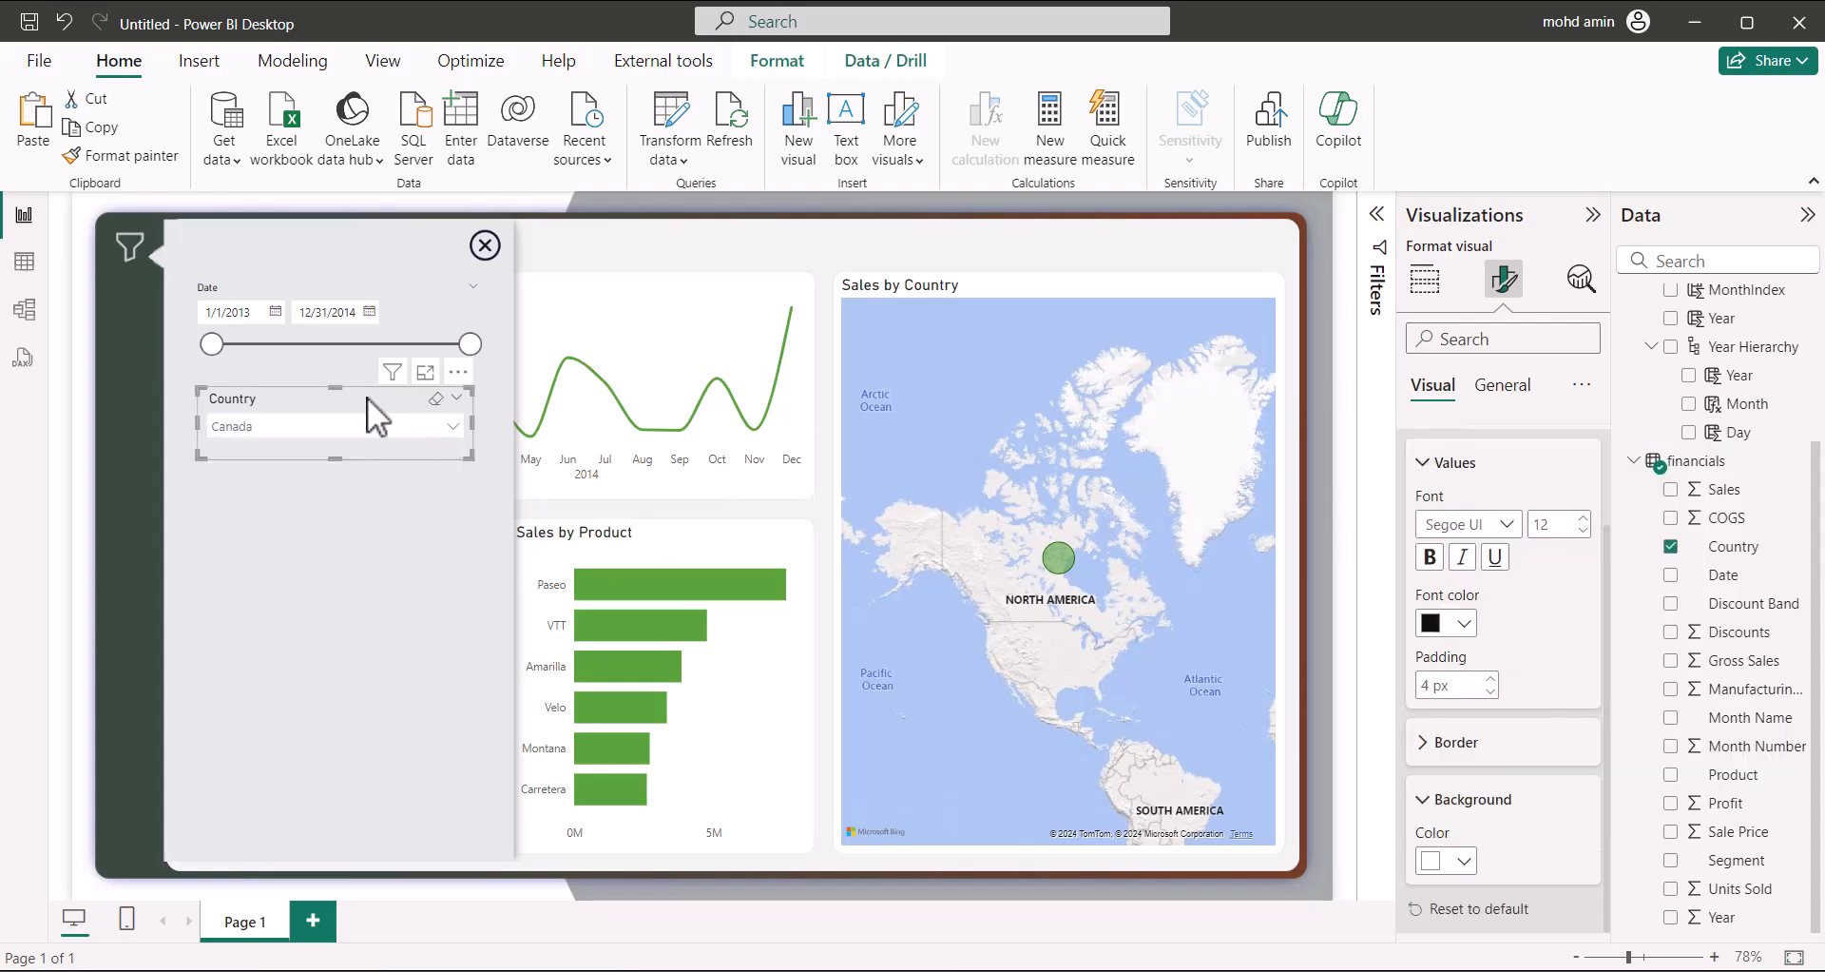
# Stack two copies of the Country slicer below it, switching their fields to Segment and Product
pyautogui.moveTo(367, 396); pyautogui.dragTo(316, 467)
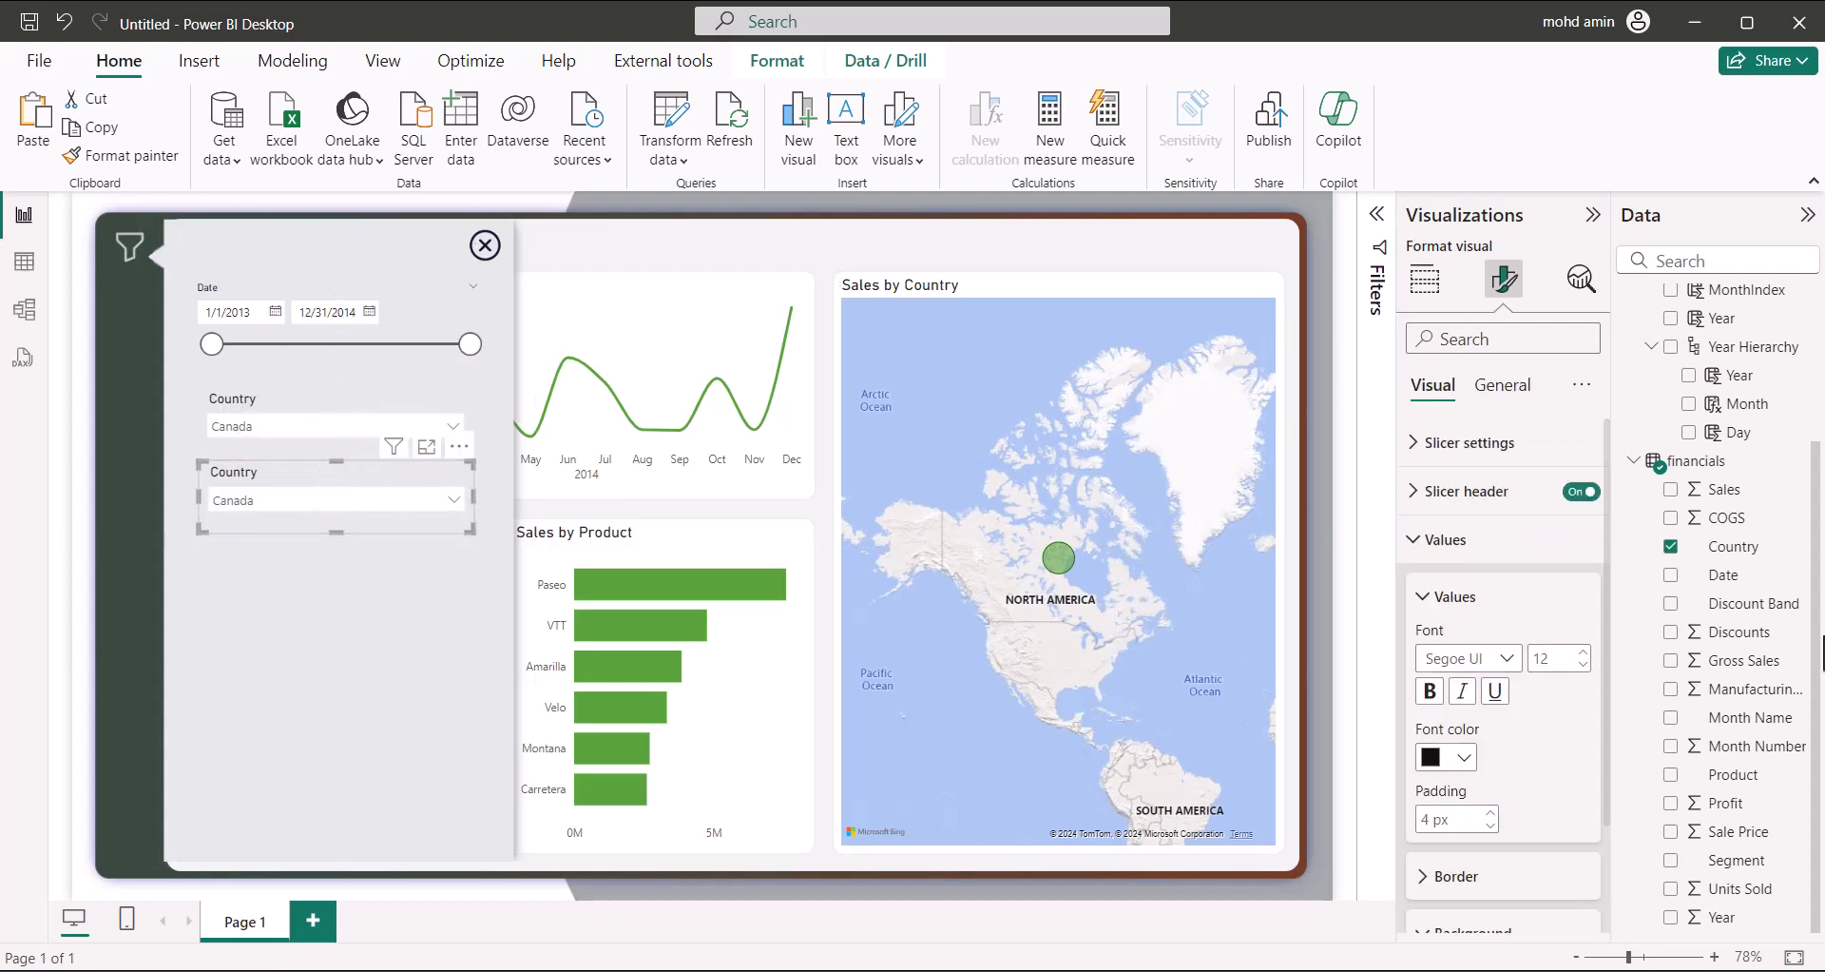
pyautogui.click(1671, 549)
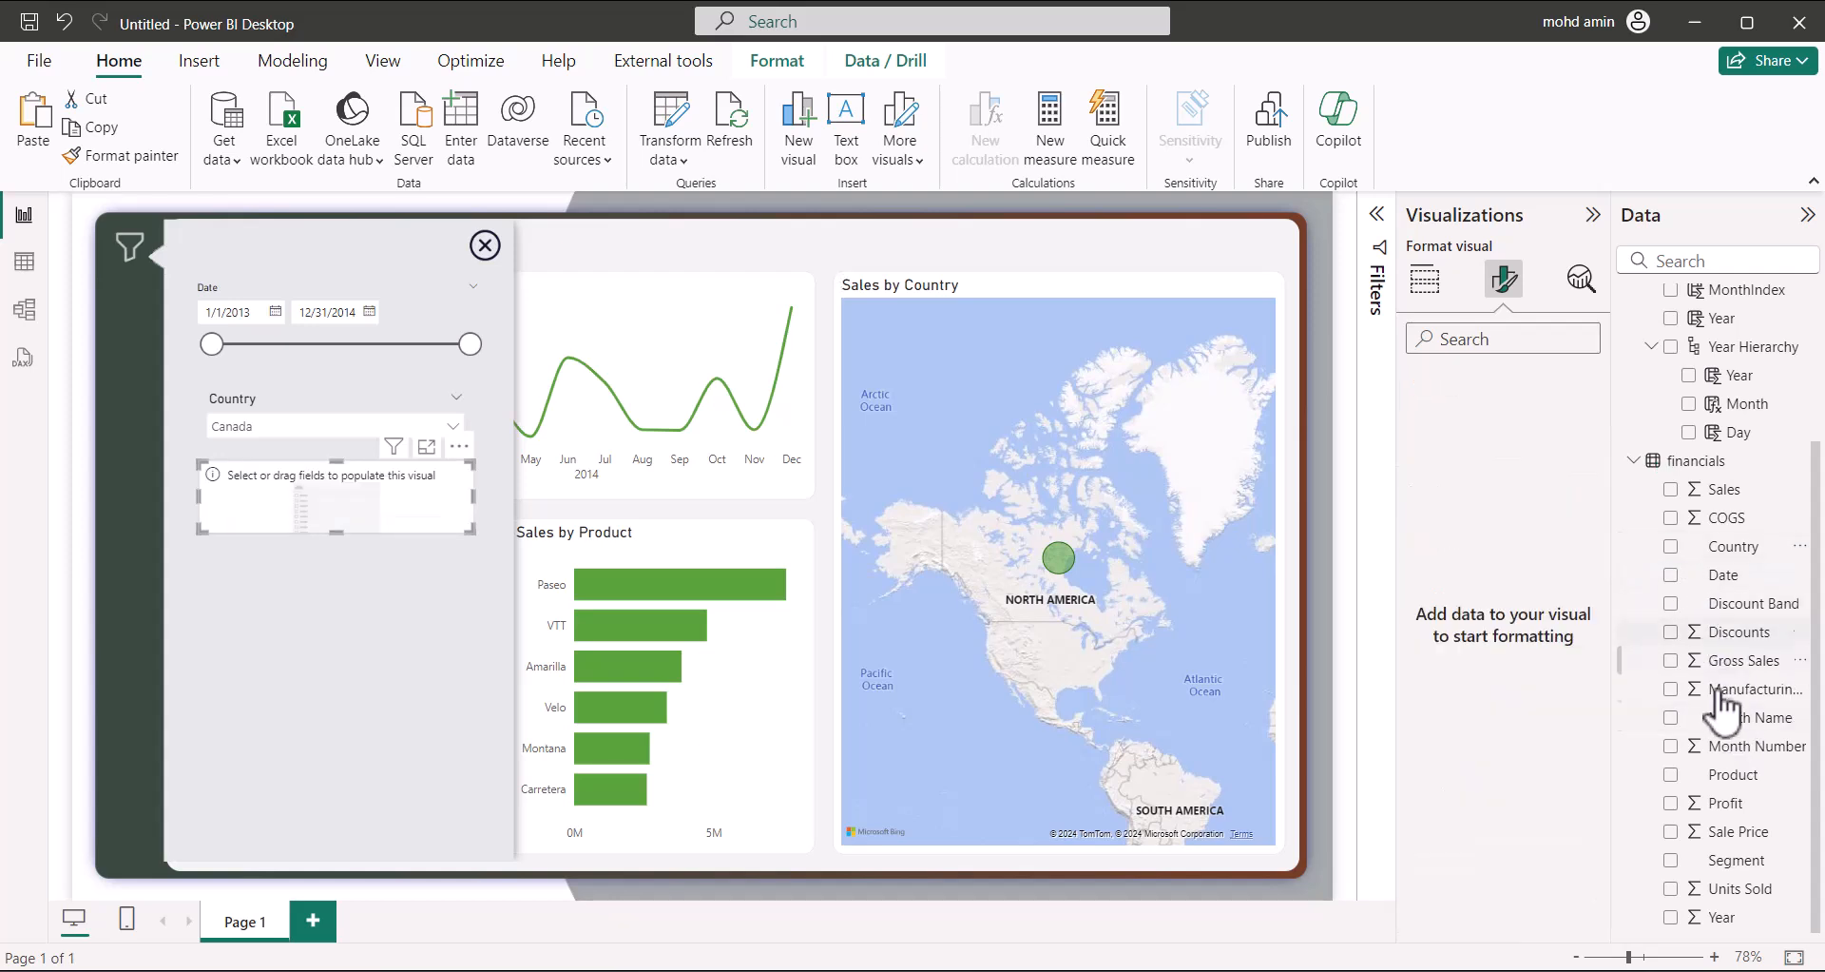
pyautogui.click(1675, 860)
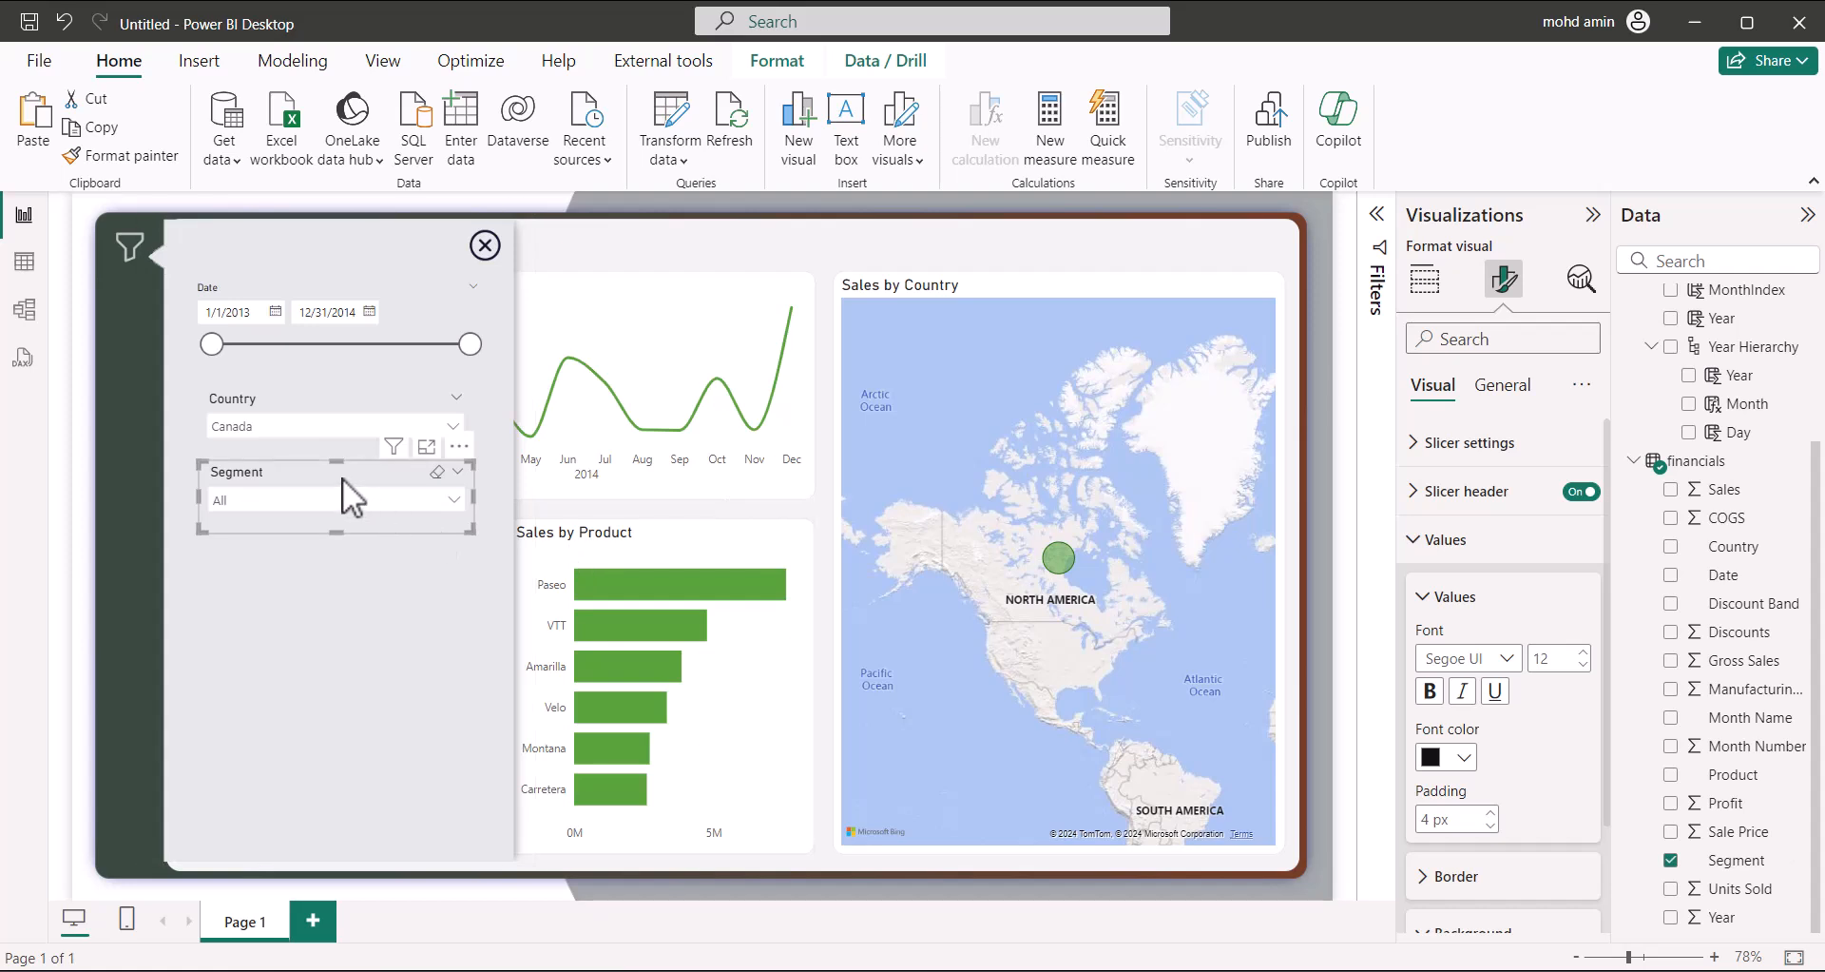
pyautogui.moveTo(342, 482); pyautogui.dragTo(315, 547)
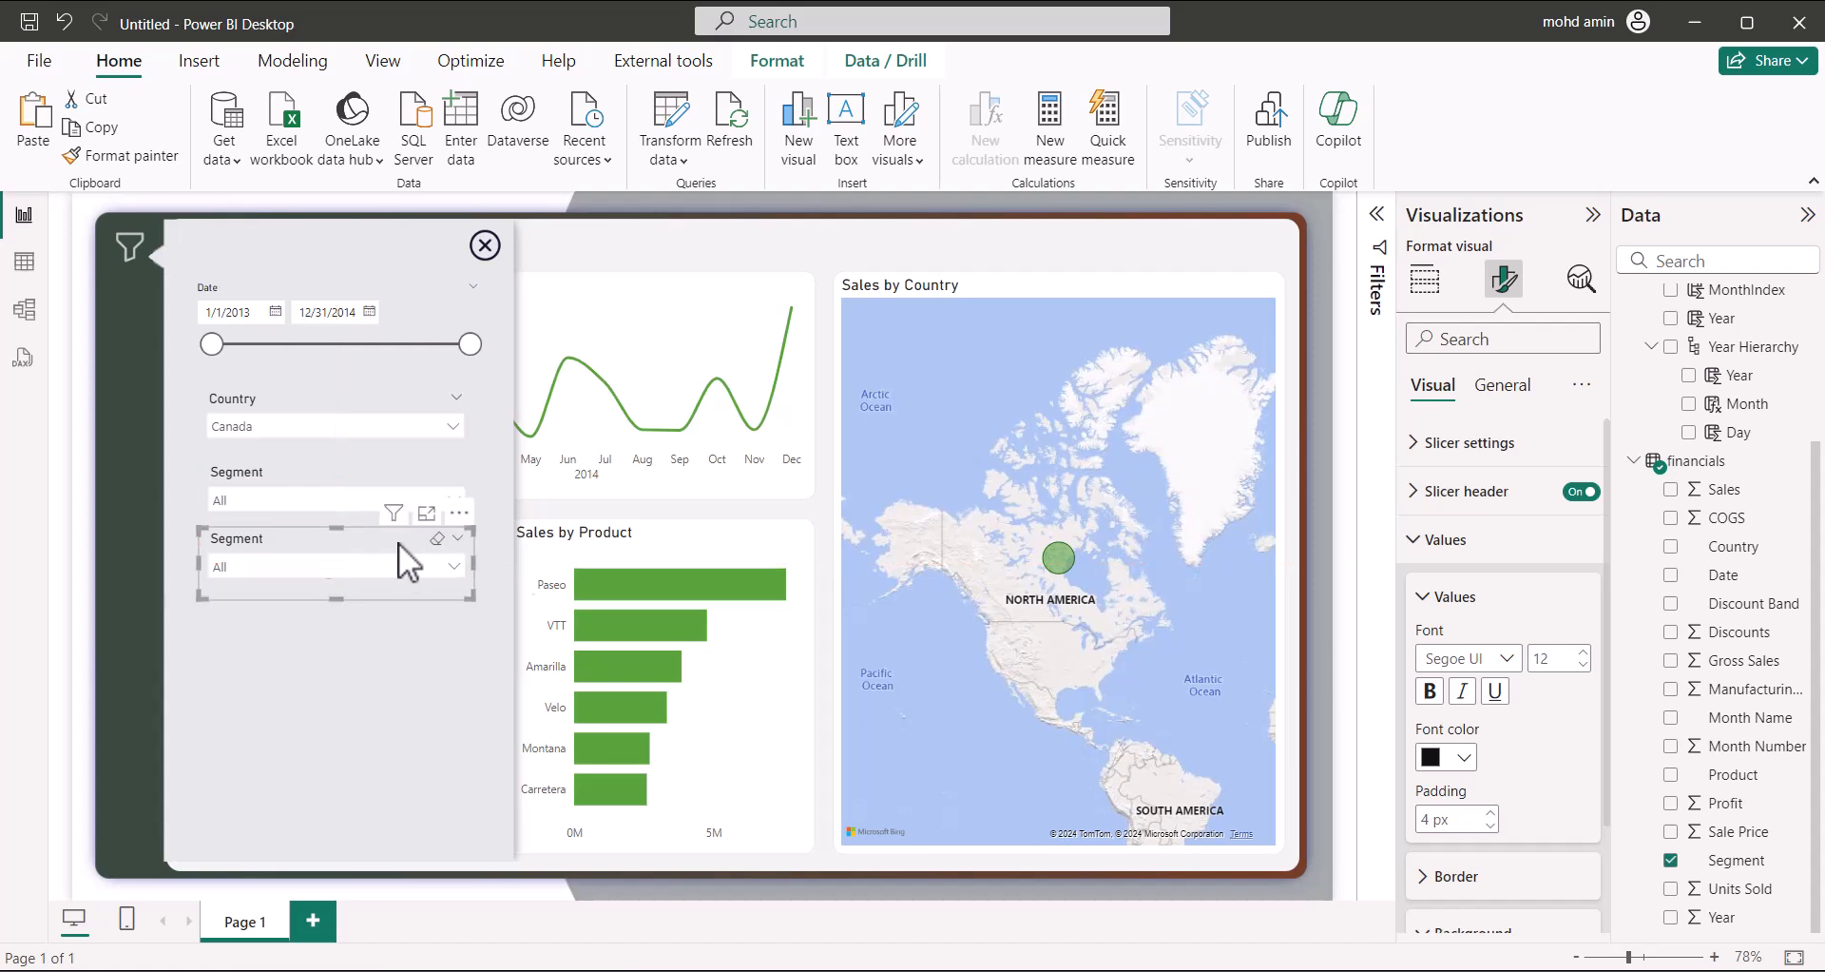
pyautogui.click(1670, 860)
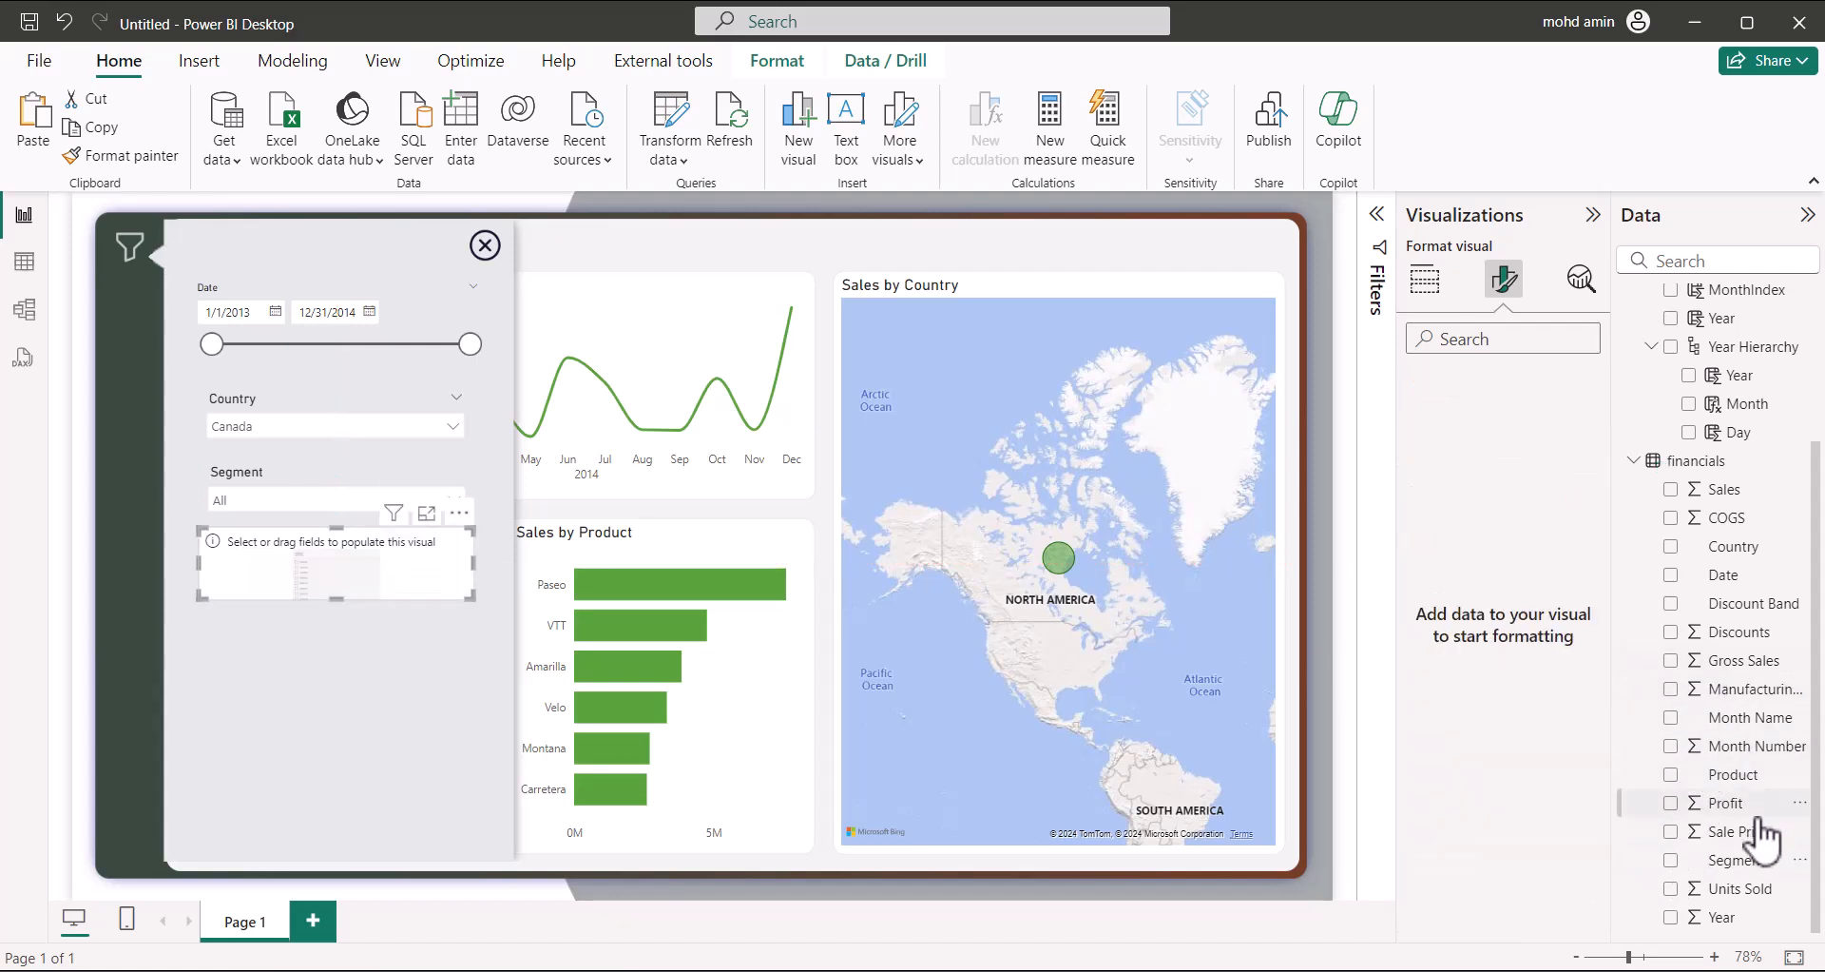
pyautogui.click(1670, 774)
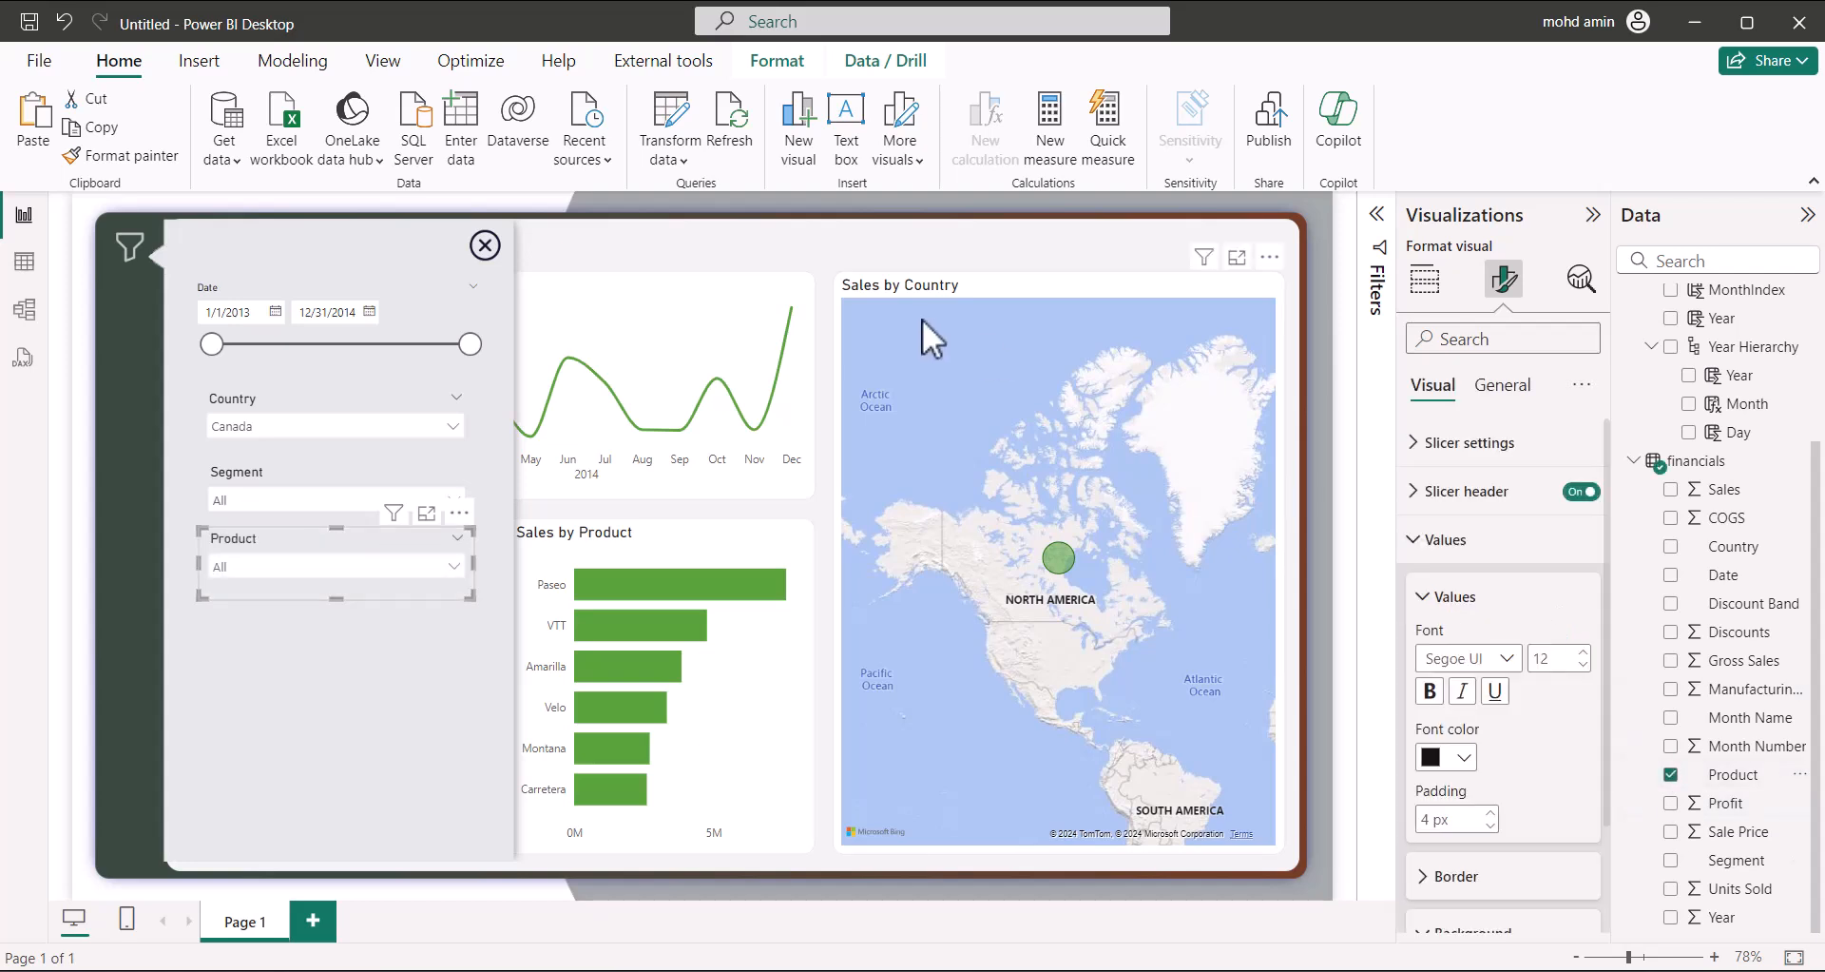
pyautogui.click(894, 245)
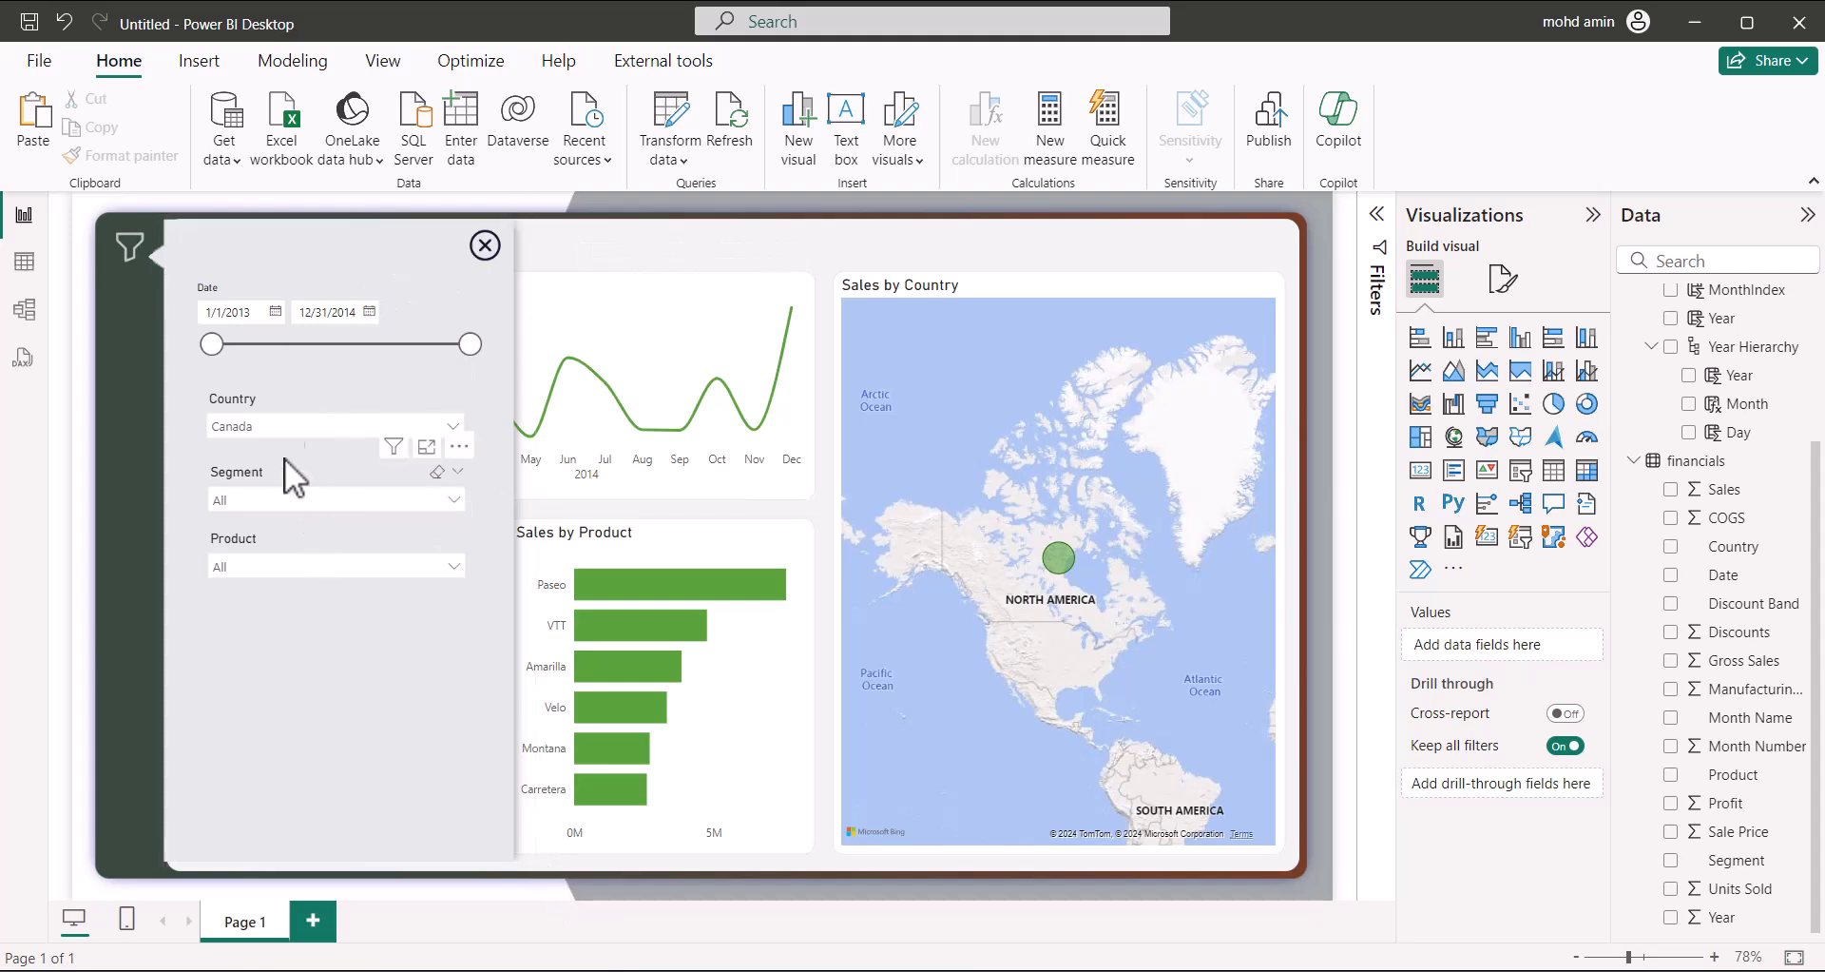
# Group the close button, Date, Country, Segment and Product slicers, and the panel shape
pyautogui.click(485, 245)
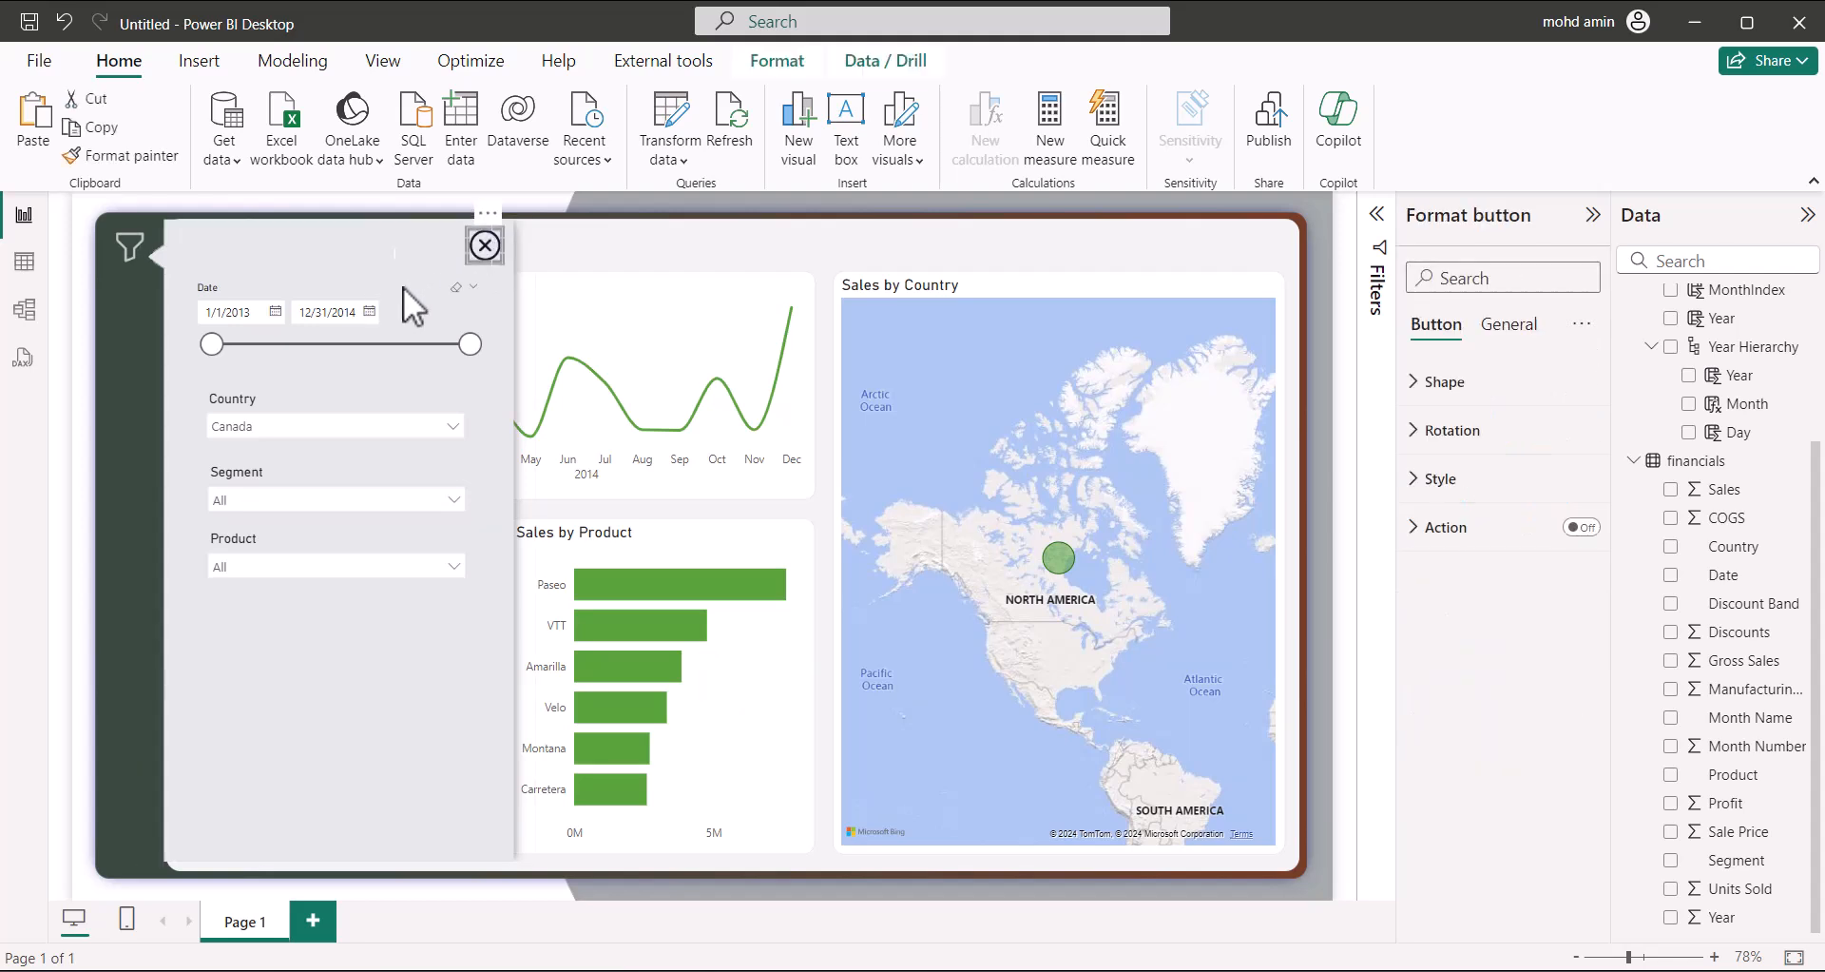
pyautogui.keyDown('ctrl'); pyautogui.click(275, 287); pyautogui.keyUp('ctrl')
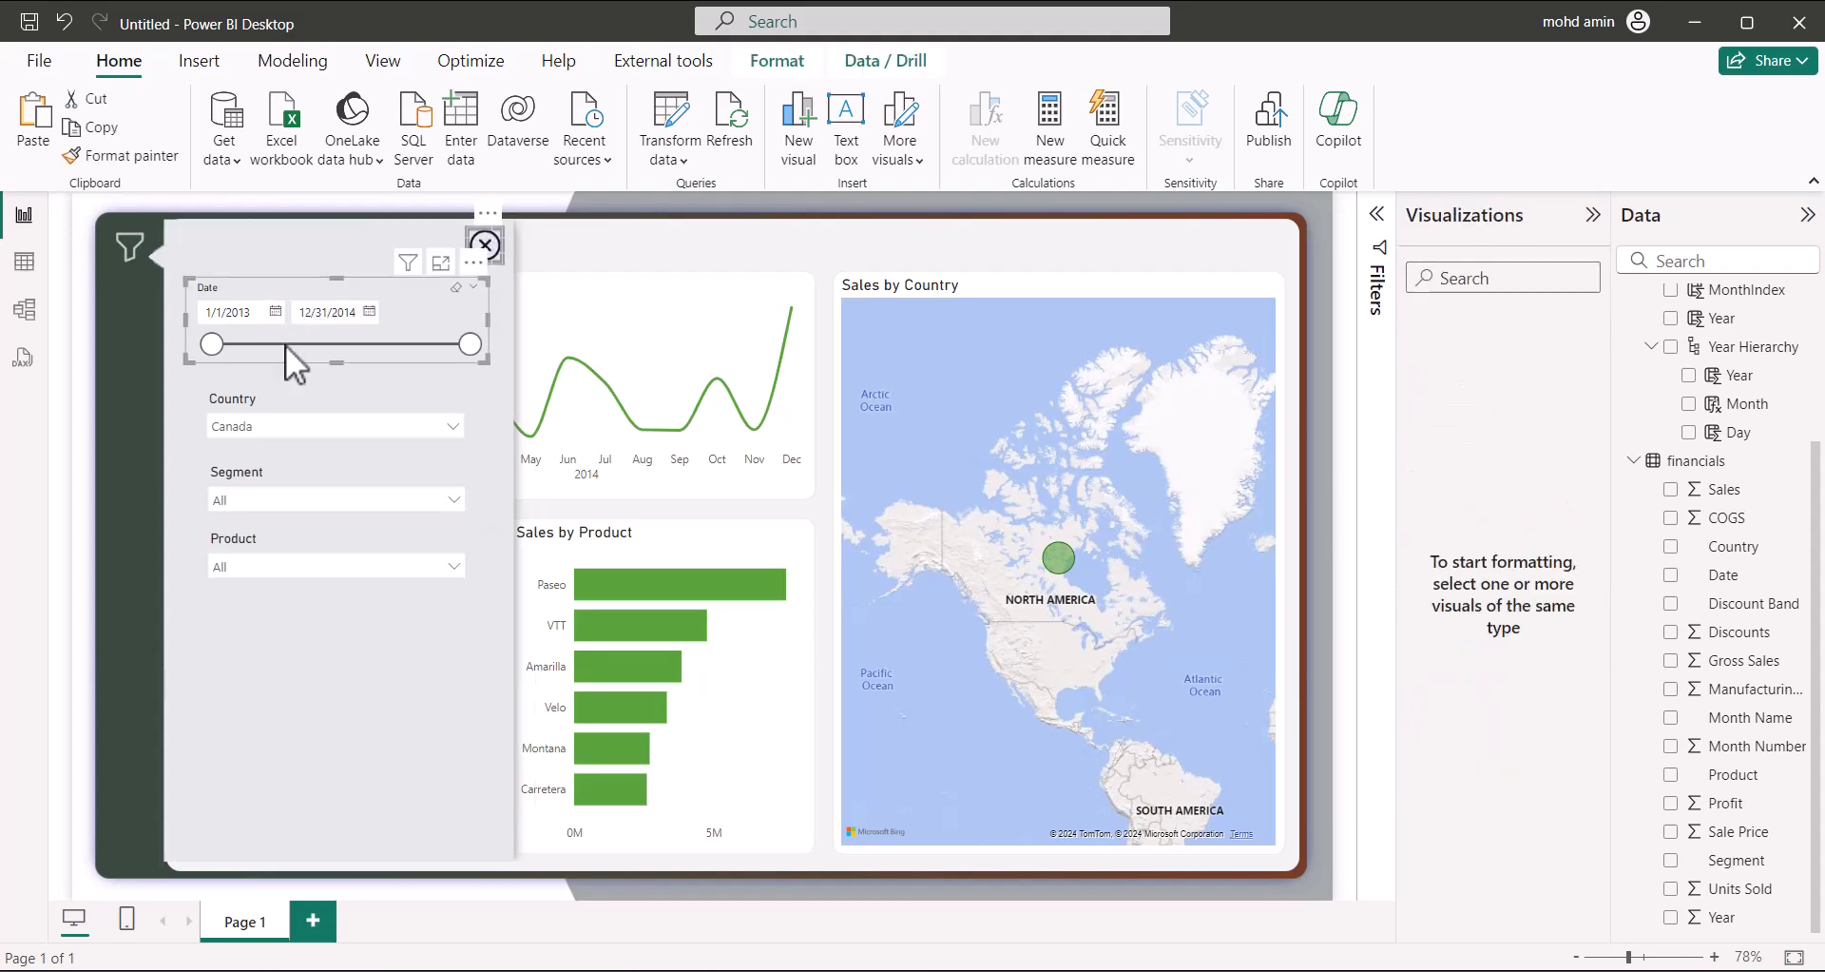
pyautogui.keyDown('ctrl'); pyautogui.click(279, 394); pyautogui.keyUp('ctrl')
pyautogui.keyDown('ctrl'); pyautogui.click(271, 477); pyautogui.keyUp('ctrl')
pyautogui.keyDown('ctrl'); pyautogui.click(273, 542); pyautogui.keyUp('ctrl')
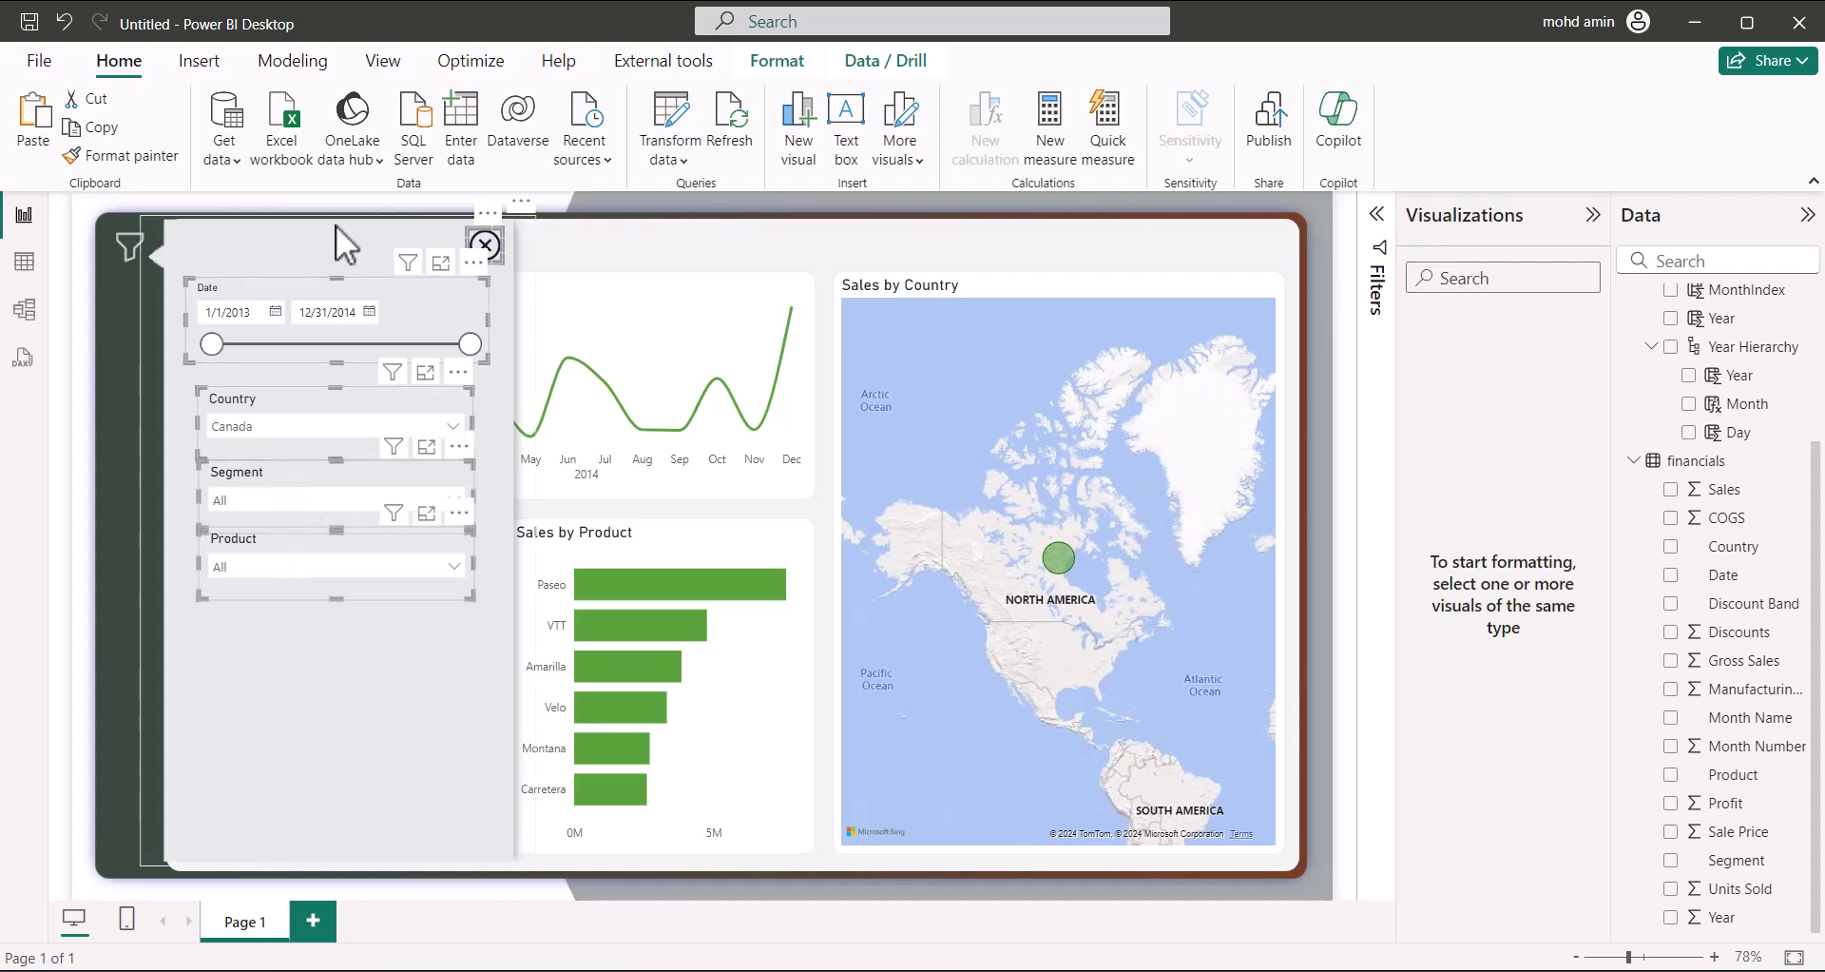
pyautogui.keyDown('ctrl'); pyautogui.click(276, 229); pyautogui.keyUp('ctrl')
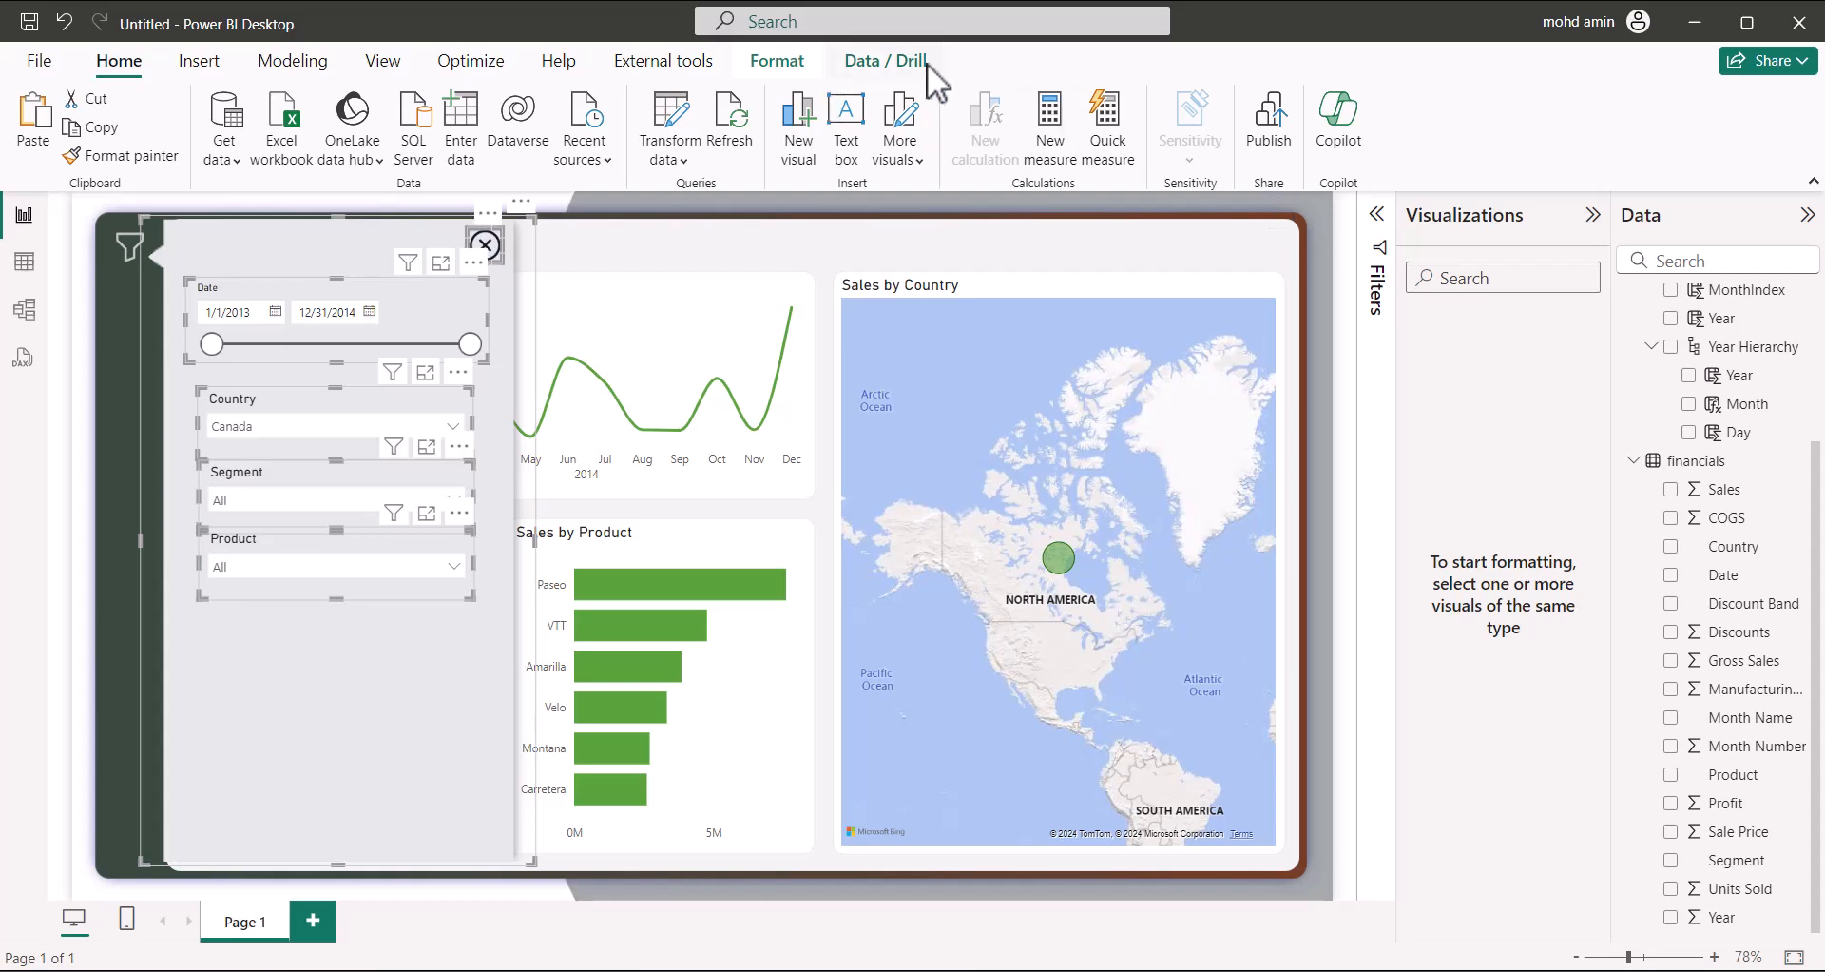
pyautogui.click(562, 151)
pyautogui.click(586, 202)
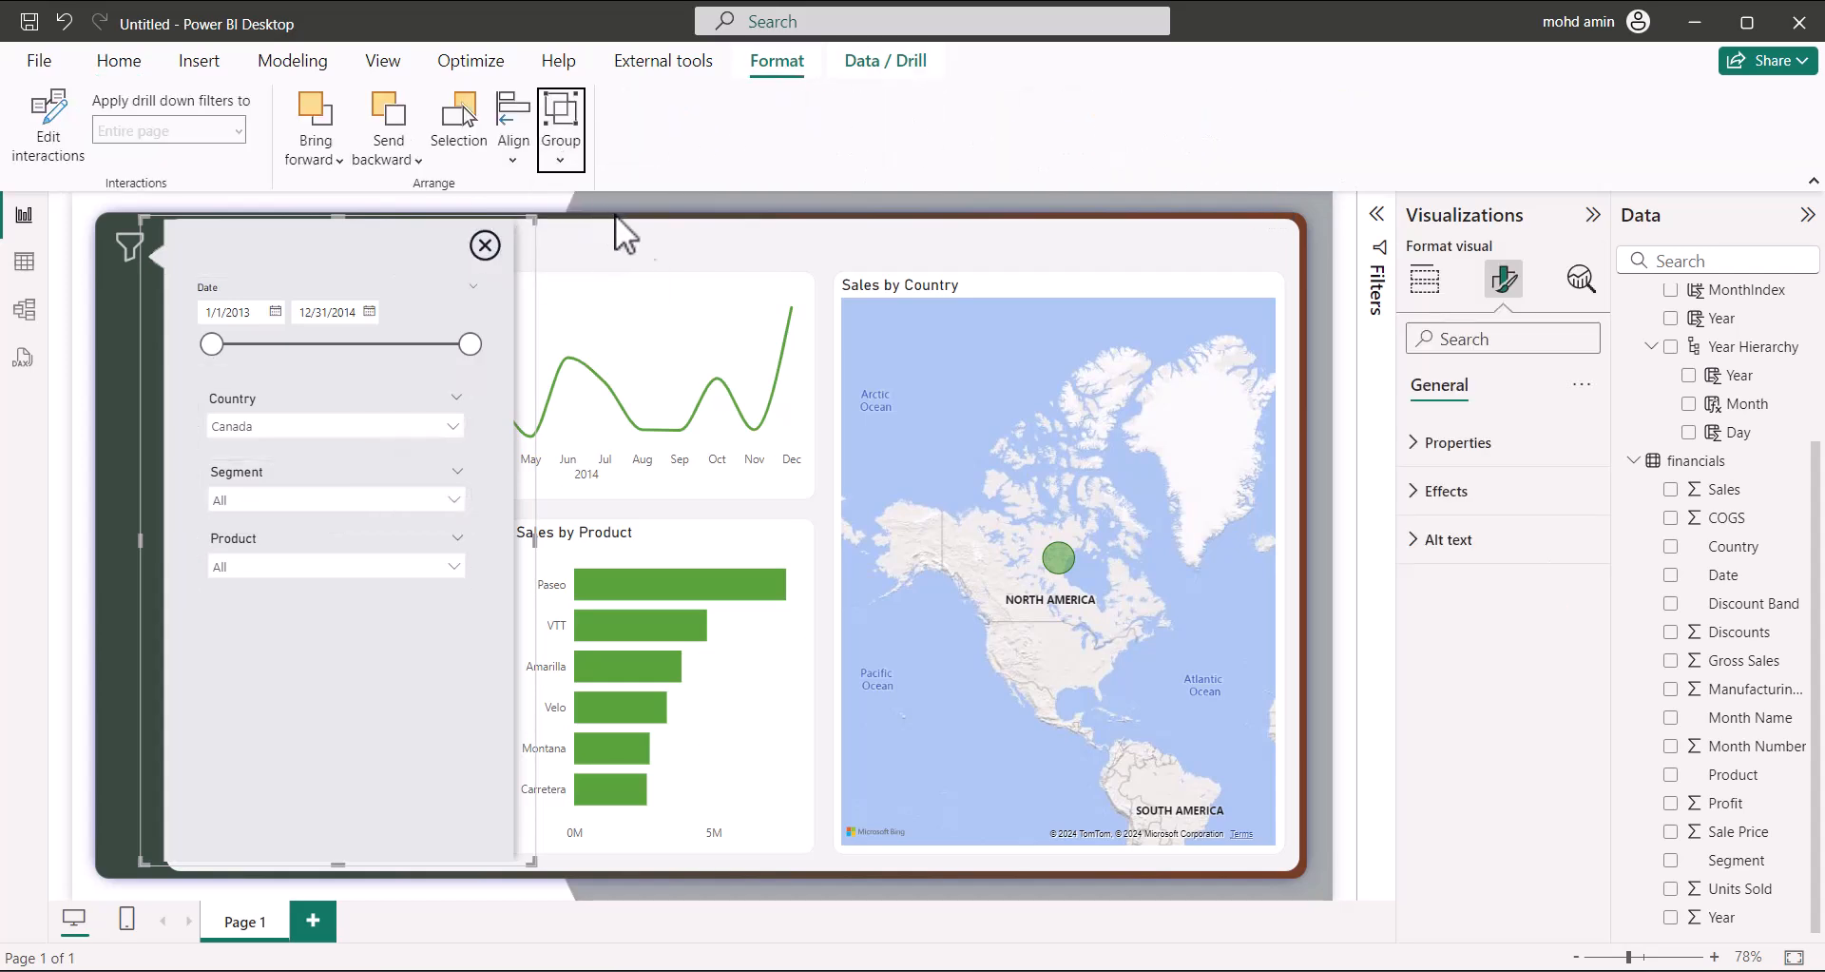
pyautogui.click(1253, 270)
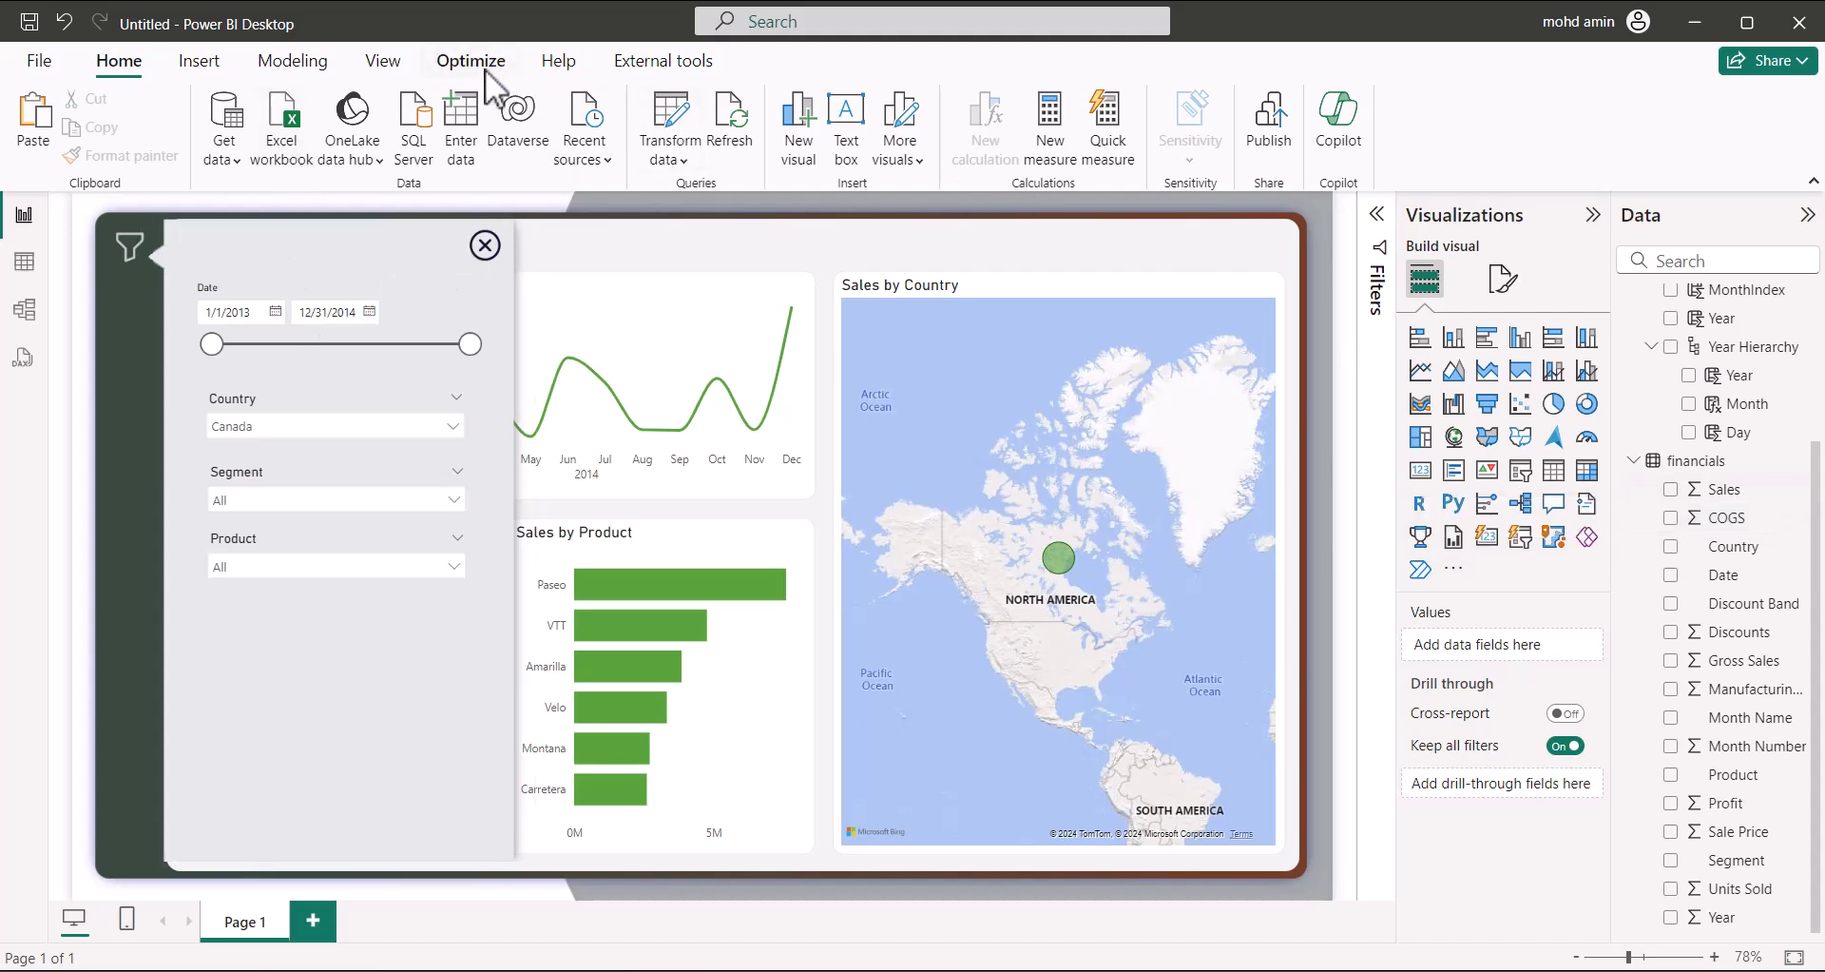
# Show the Bookmarks and Selection panes and add a bookmark named 'Filter On'
pyautogui.click(382, 60)
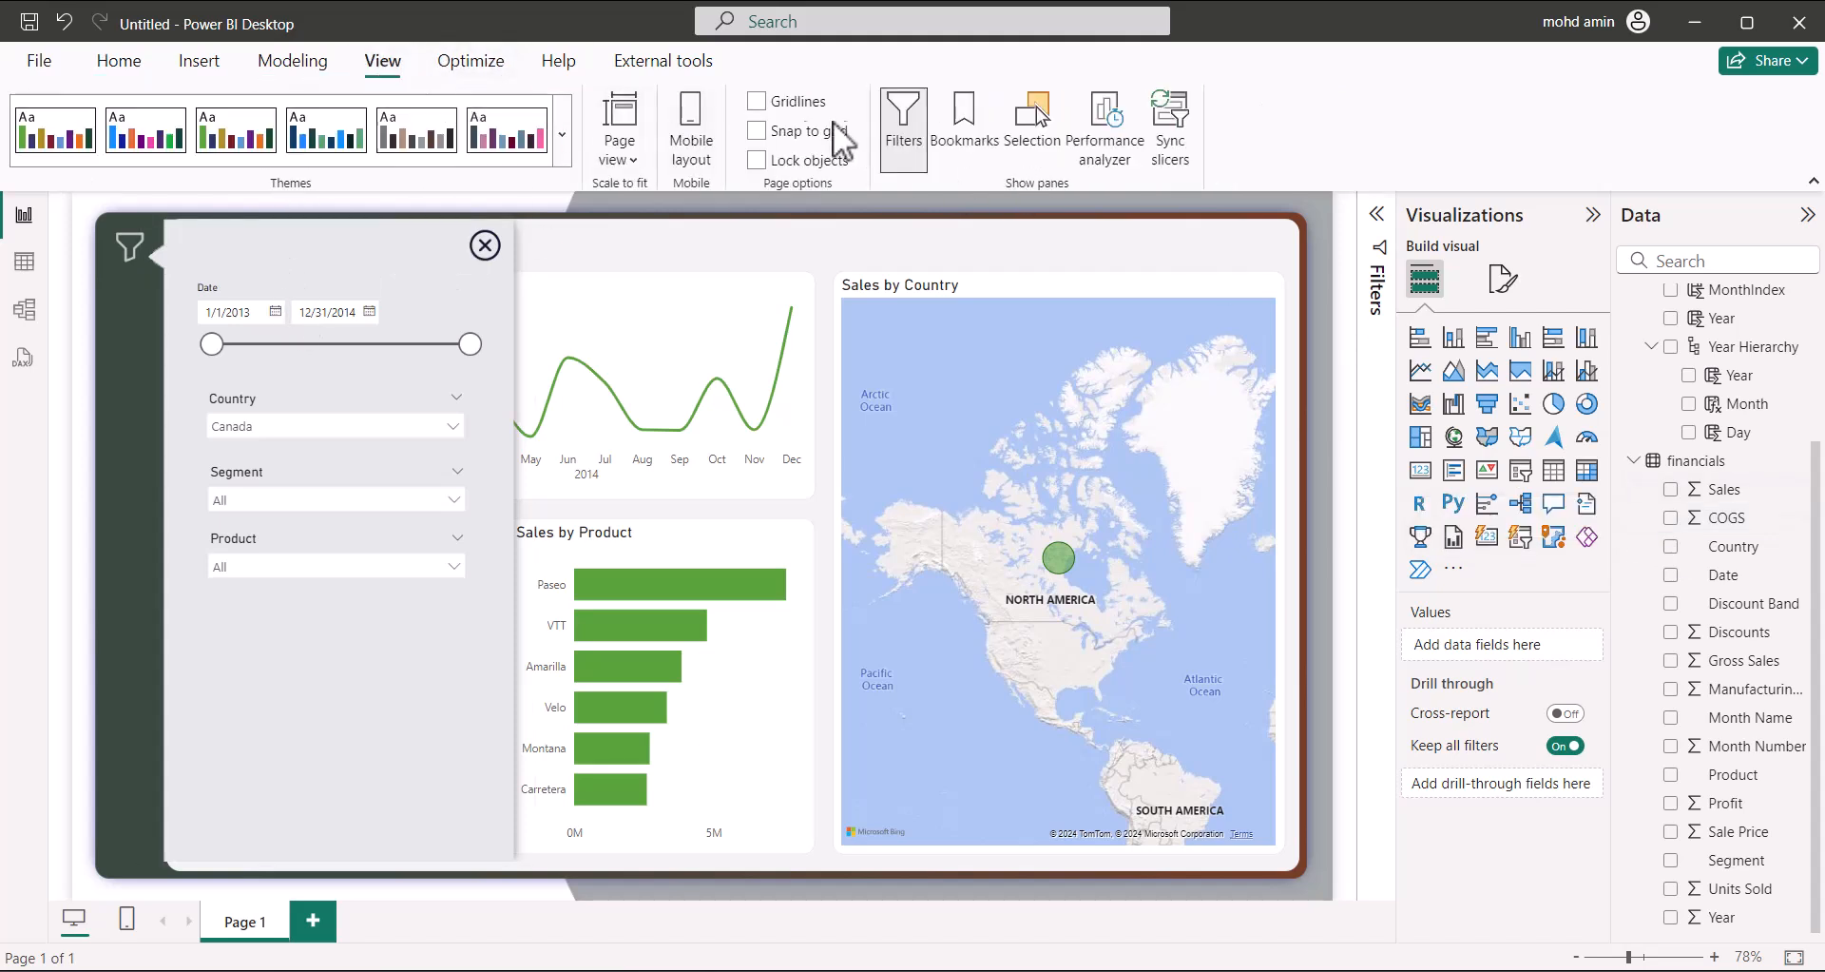
pyautogui.click(962, 117)
pyautogui.click(1038, 128)
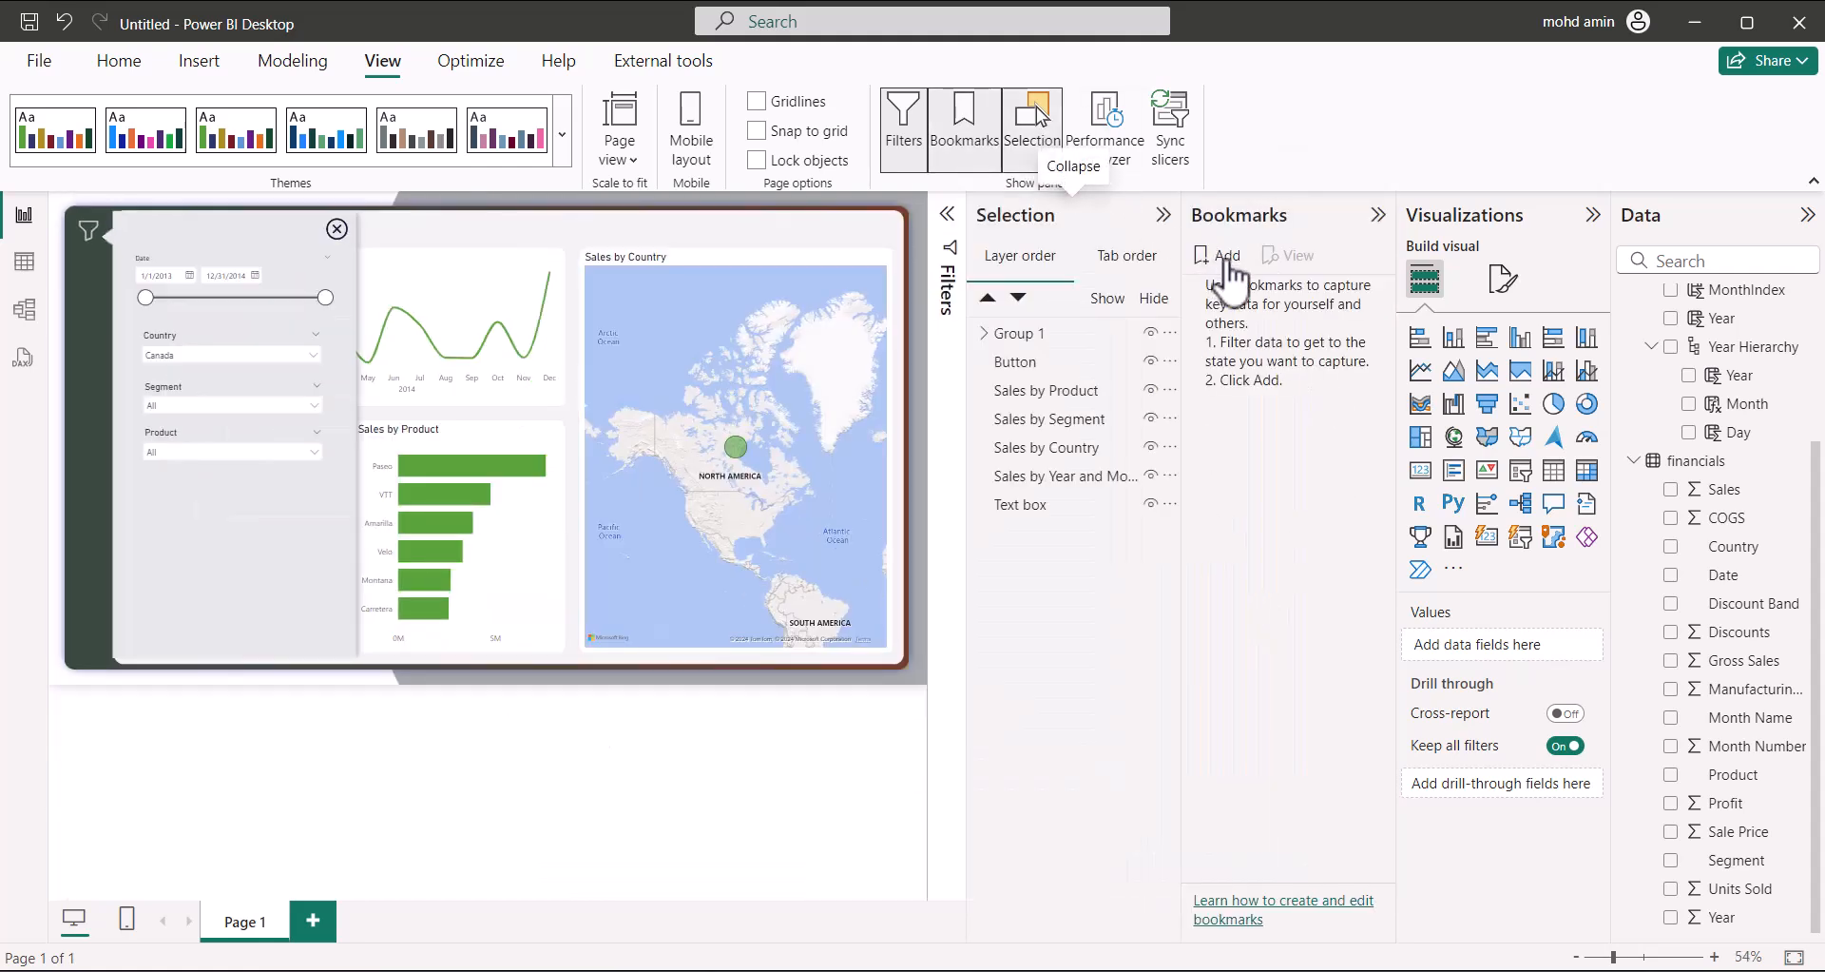
pyautogui.click(1223, 257)
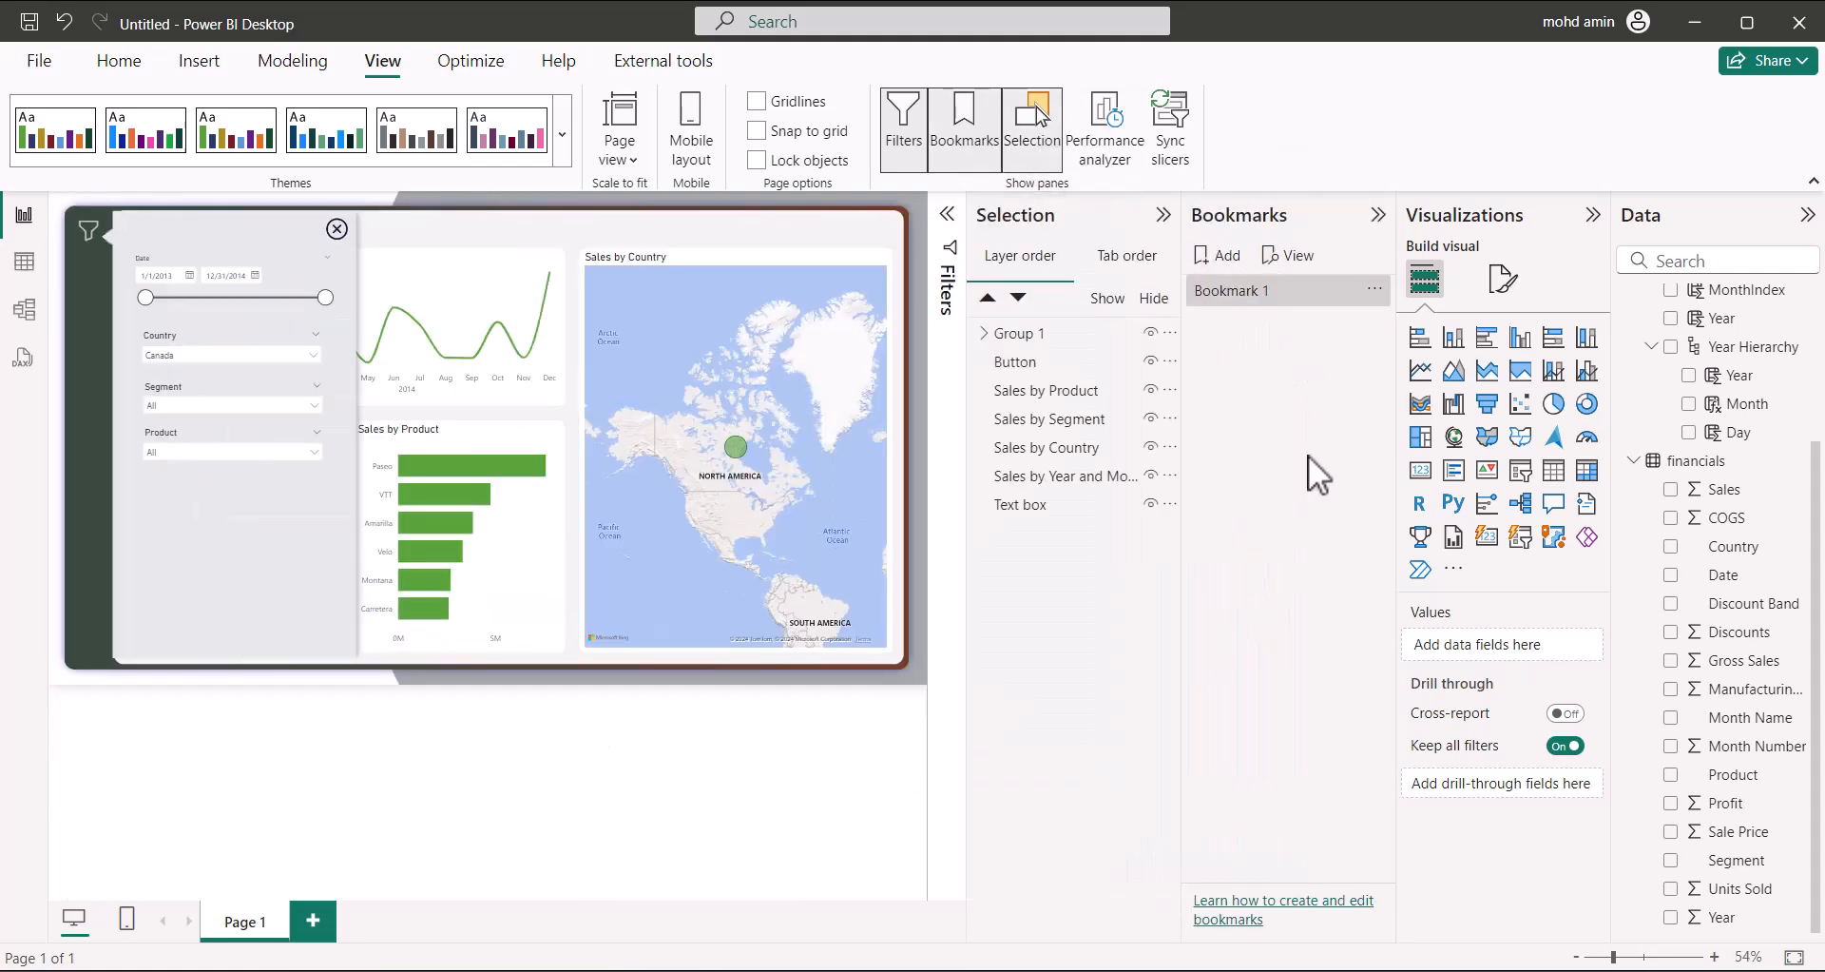
pyautogui.doubleClick(1279, 294)
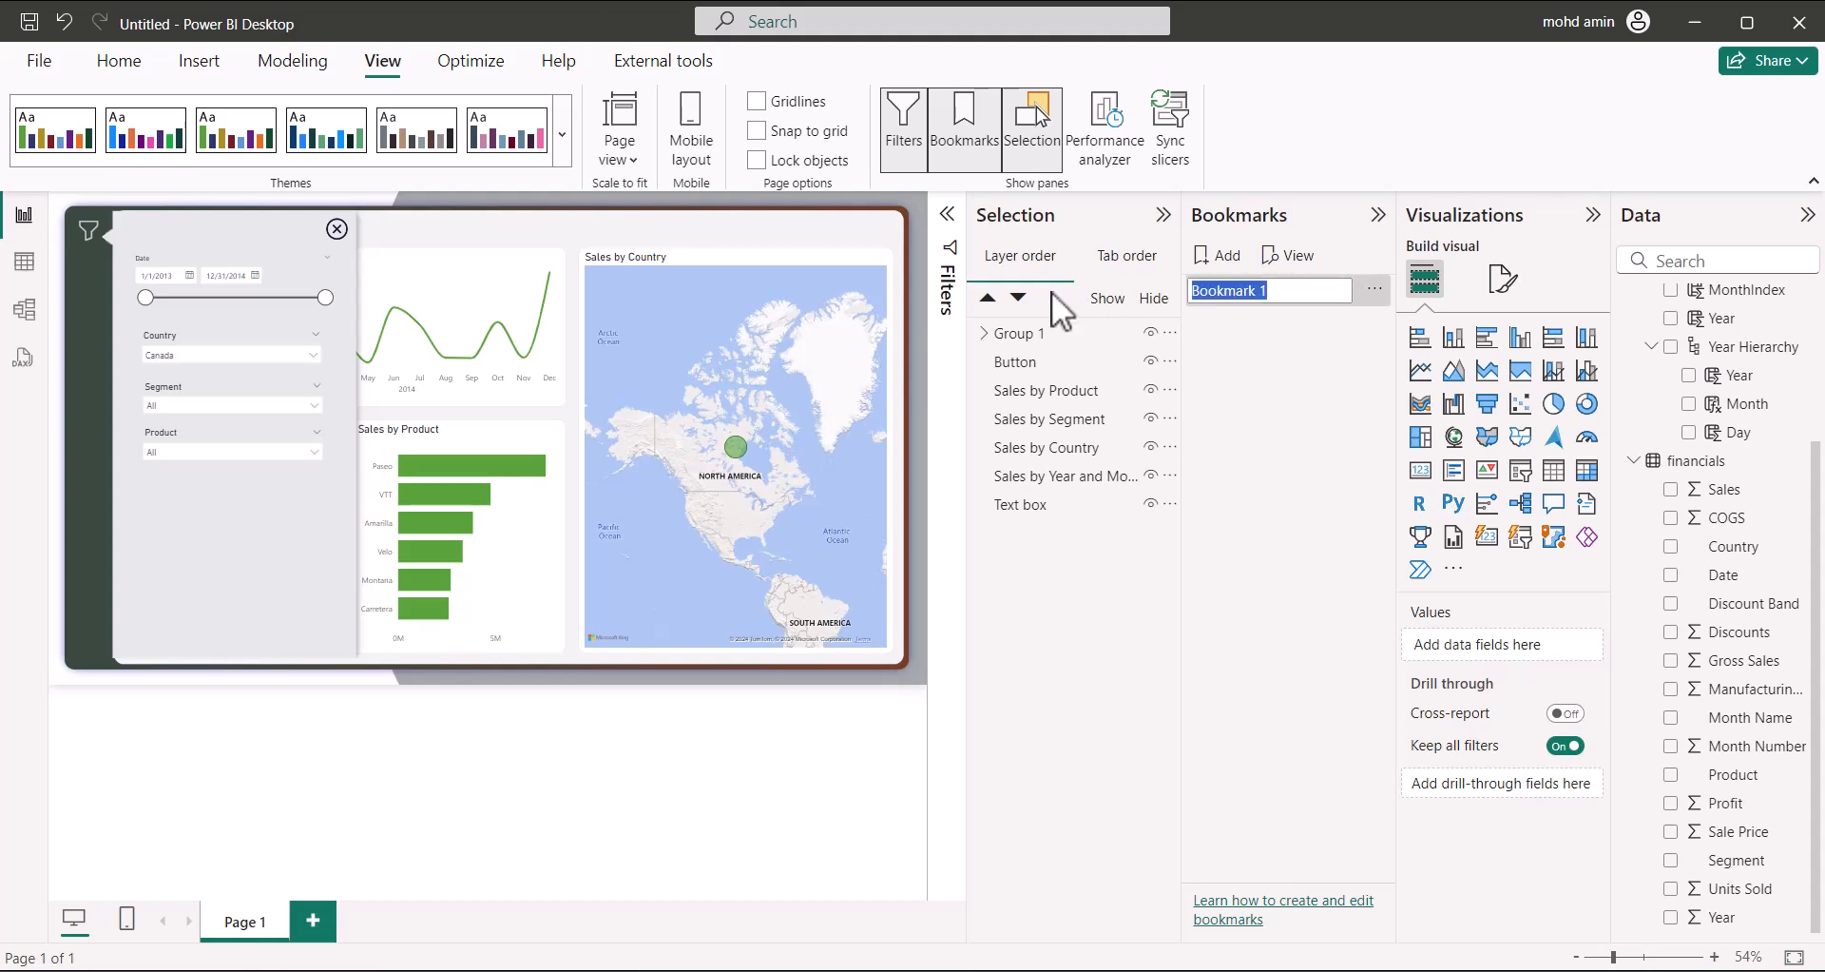
pyautogui.write('Filte')
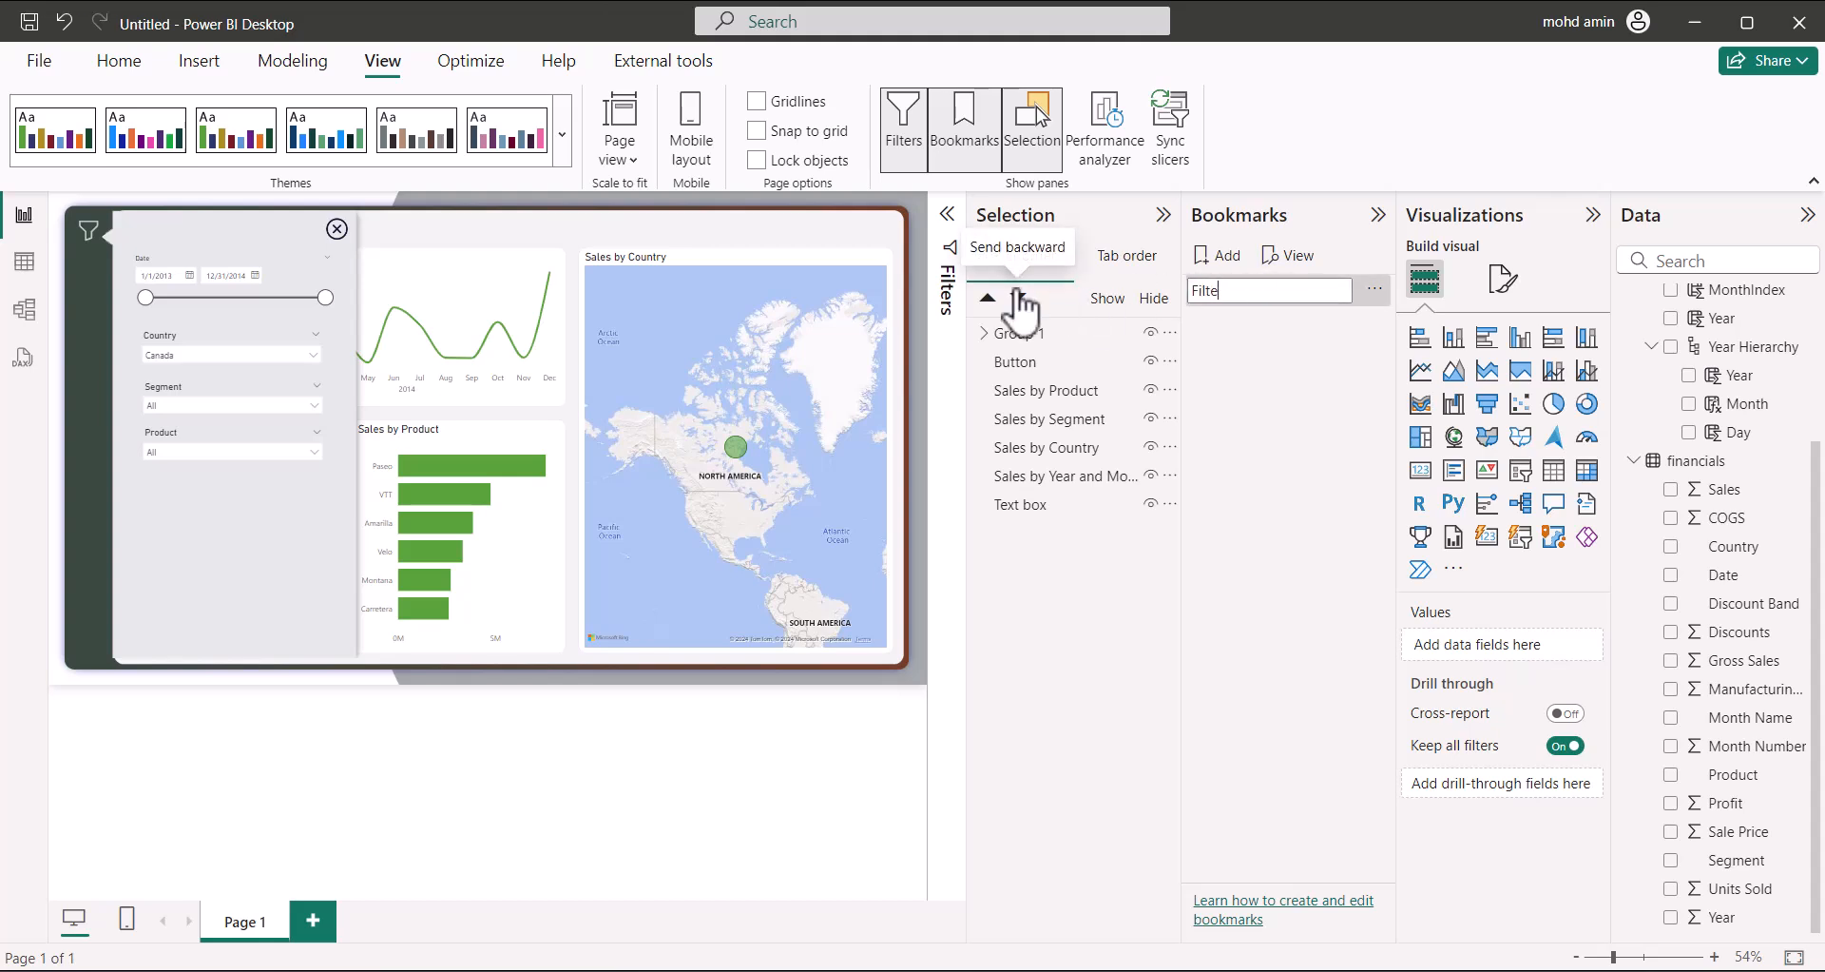
pyautogui.write('r On')
pyautogui.press('Return')
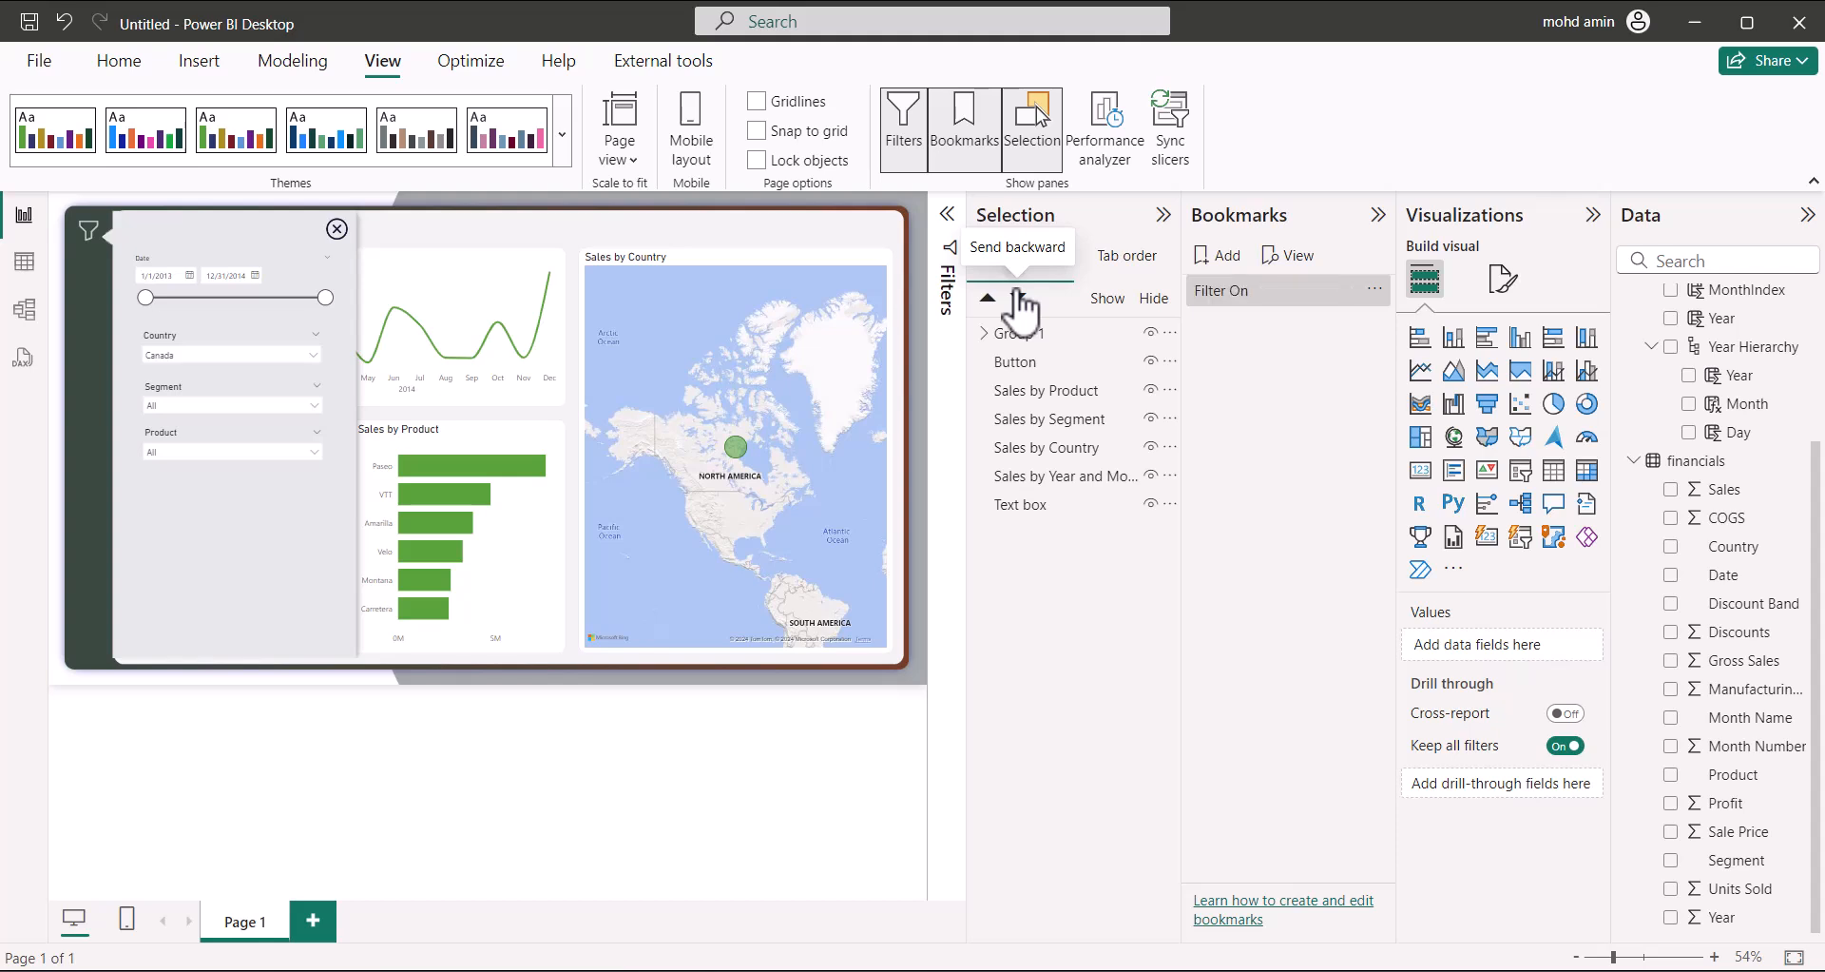
# Add a second bookmark named 'Filter Off', then select Filter On and Group 1
pyautogui.click(1226, 256)
pyautogui.doubleClick(1236, 321)
pyautogui.write('Filter Of')
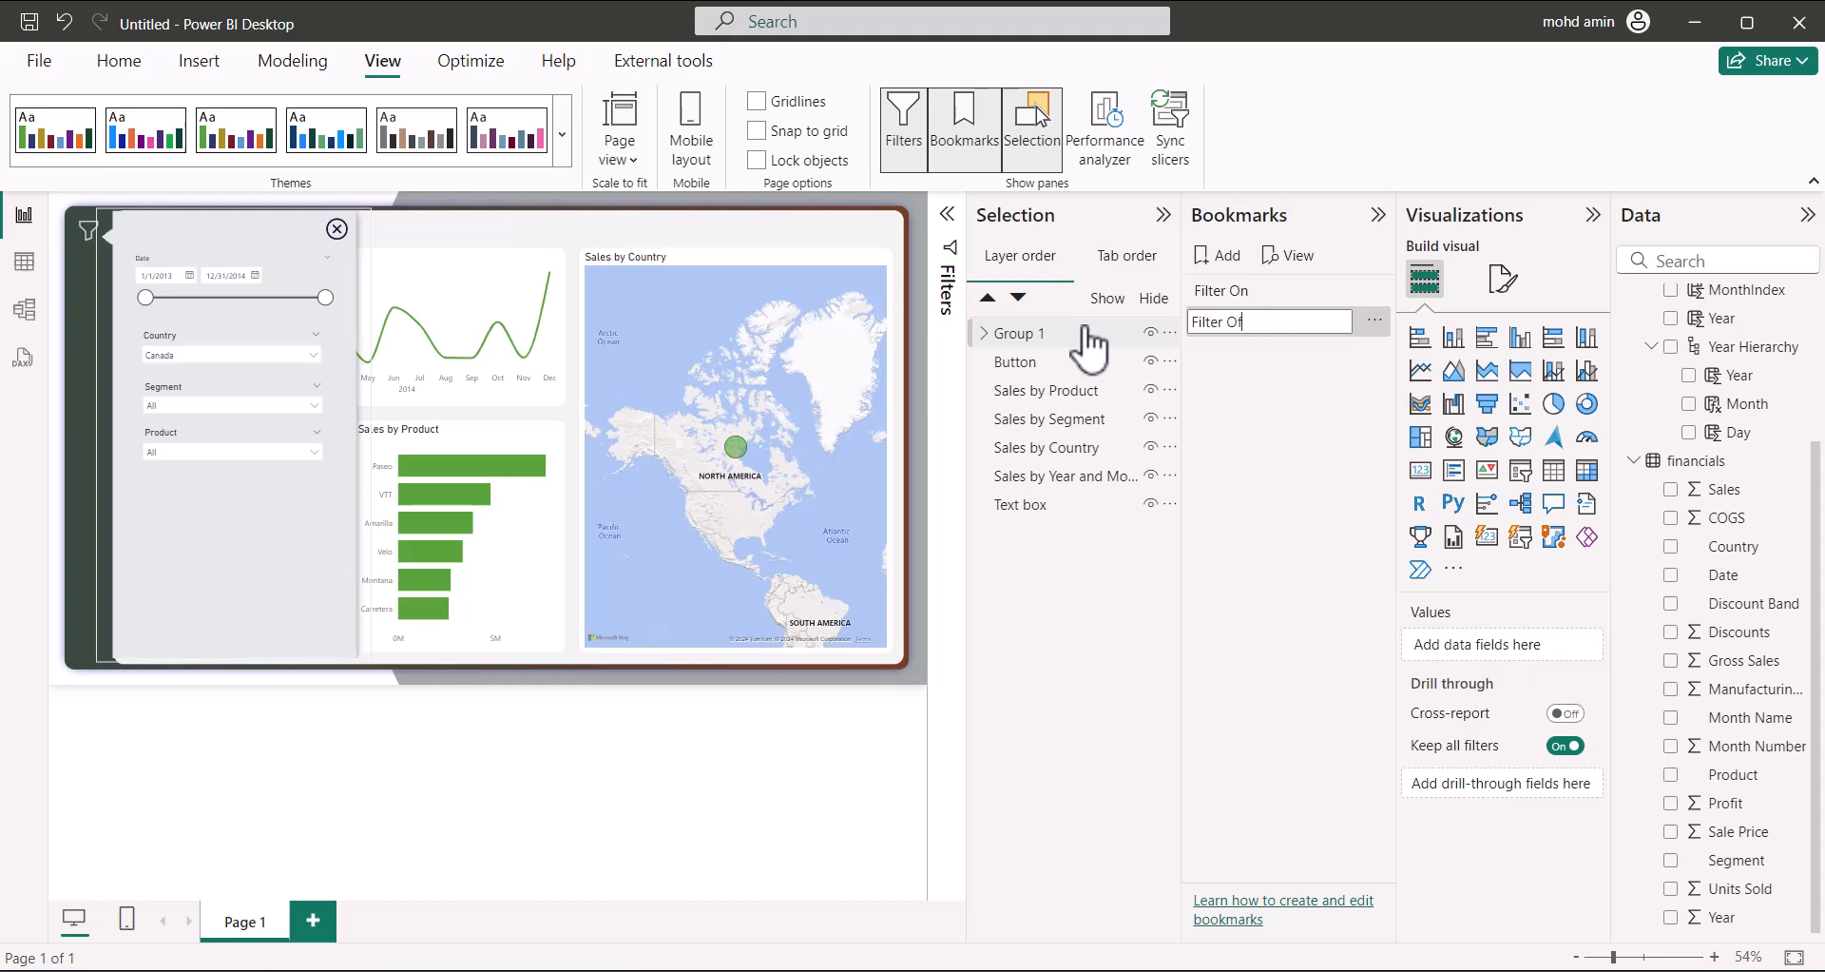
pyautogui.write('f')
pyautogui.press('Return')
pyautogui.click(1253, 290)
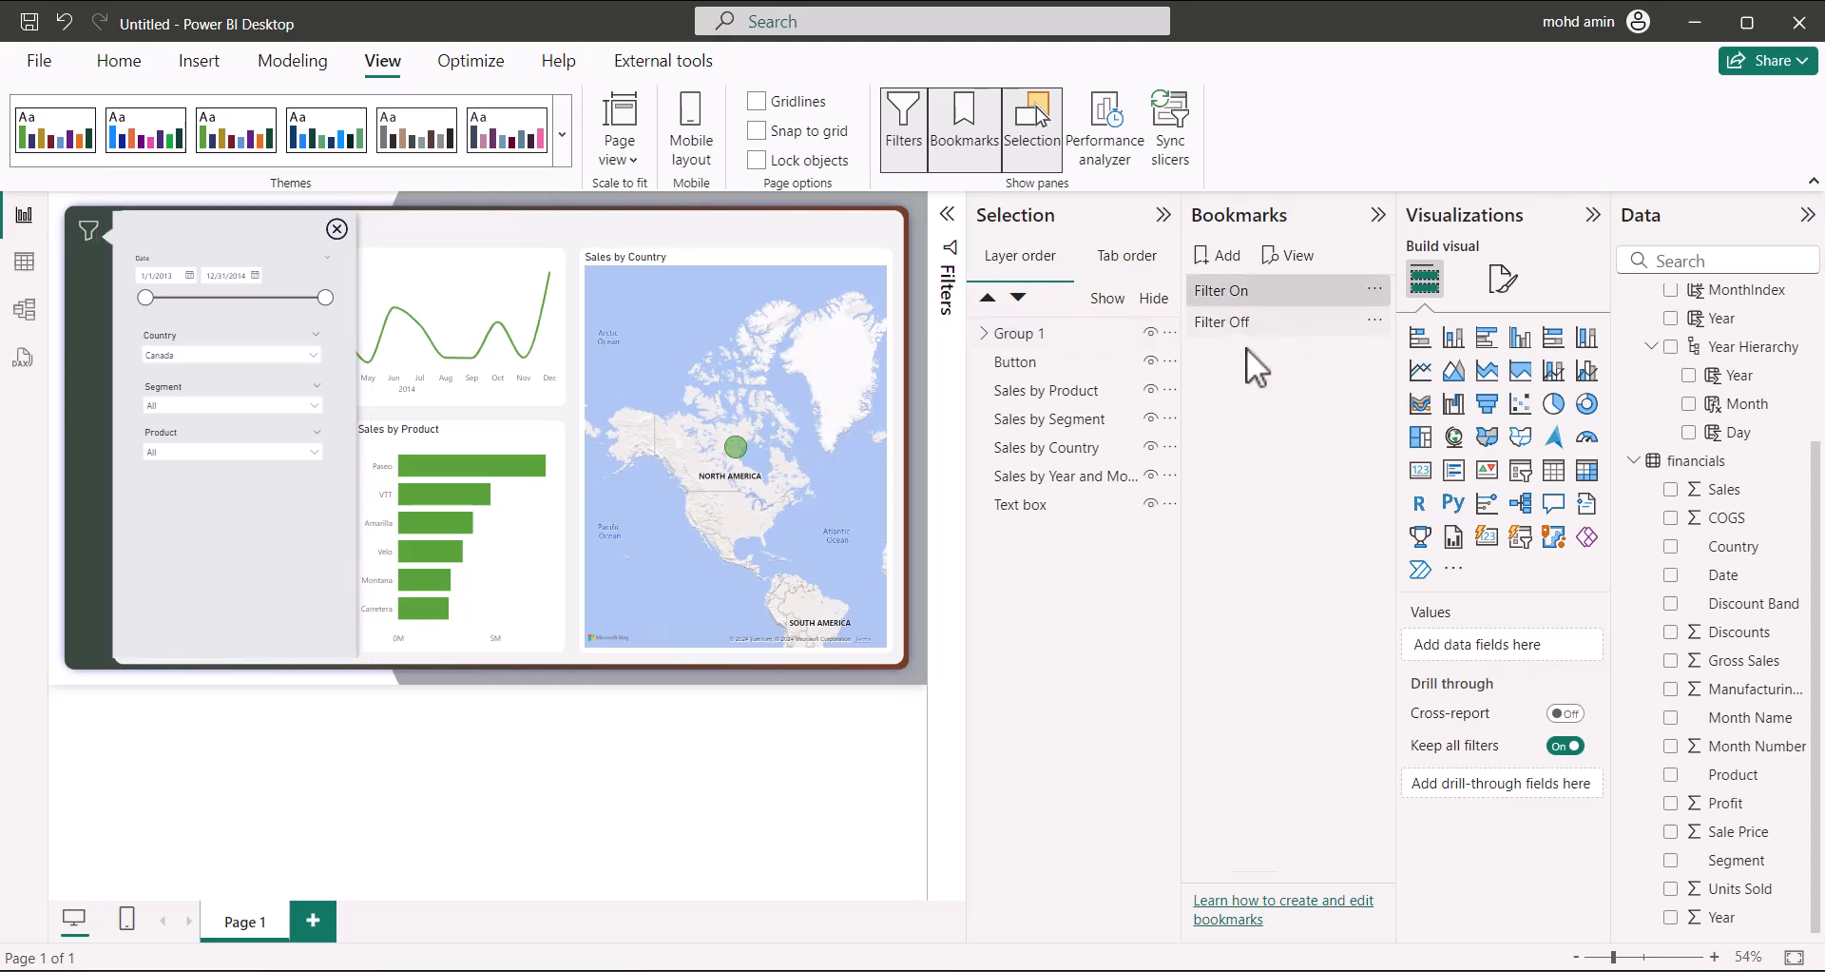
pyautogui.click(1006, 335)
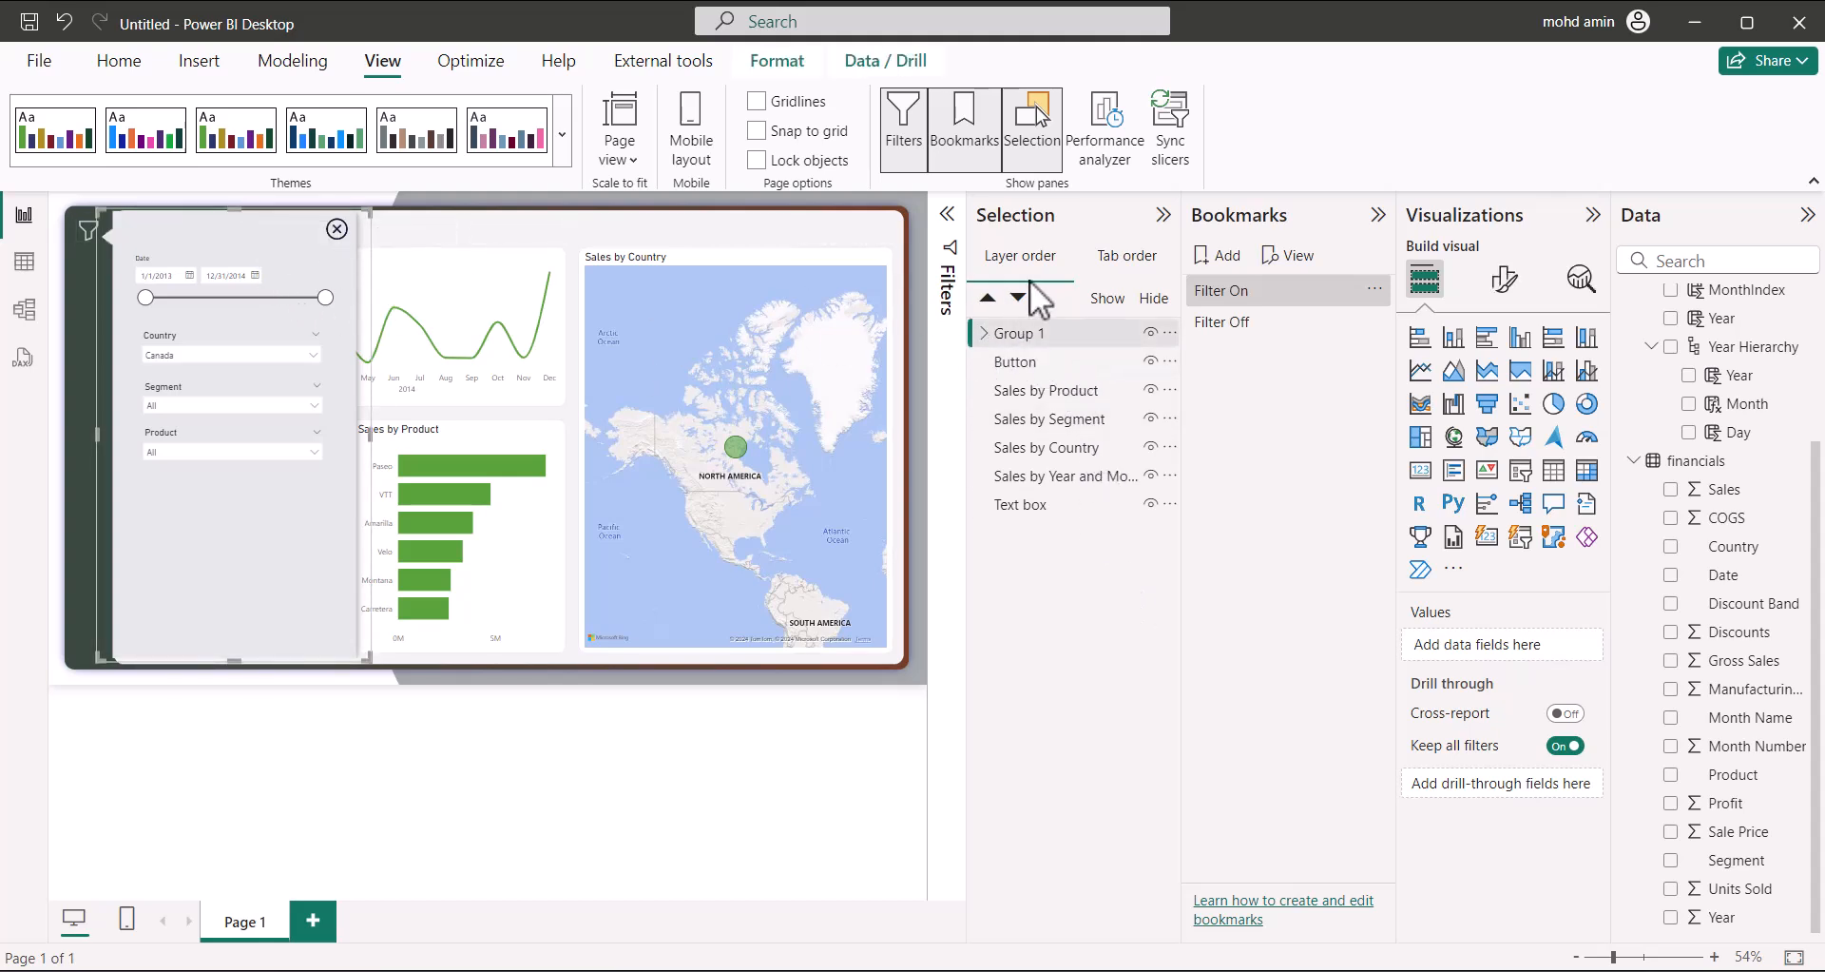
# Set Filter On to Selected visuals with Data unchecked, and update it with the panel showing
pyautogui.click(1374, 290)
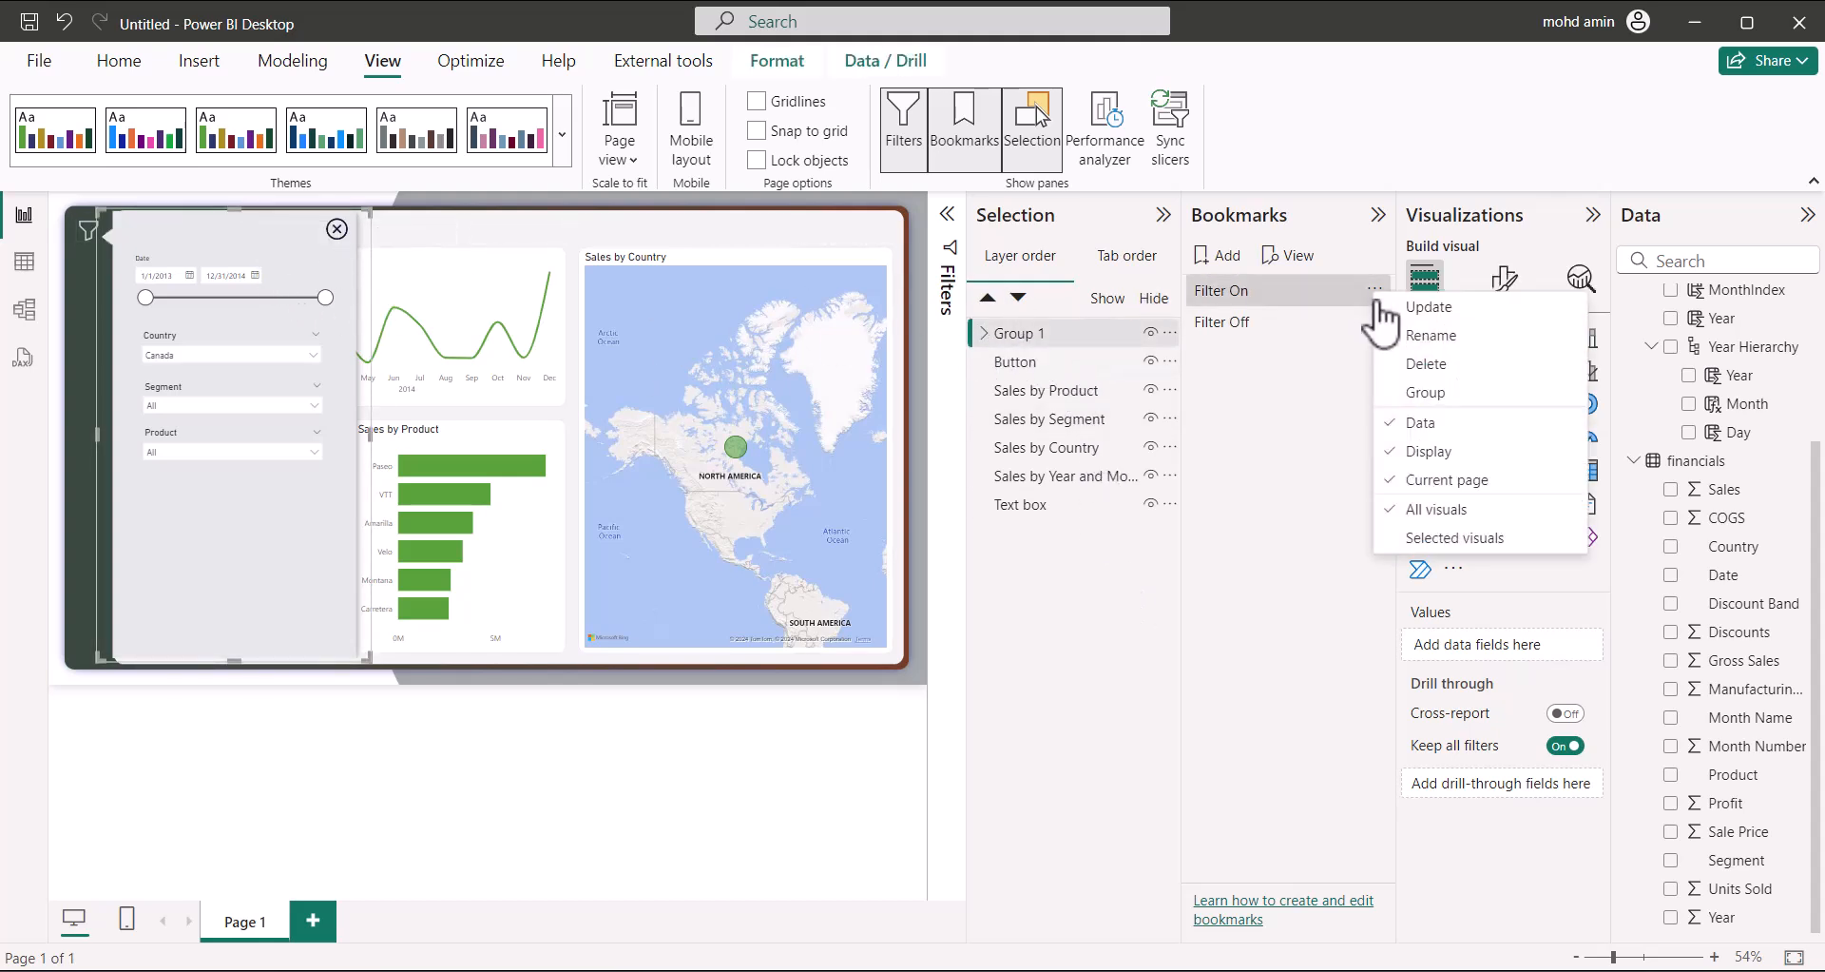
pyautogui.click(1440, 538)
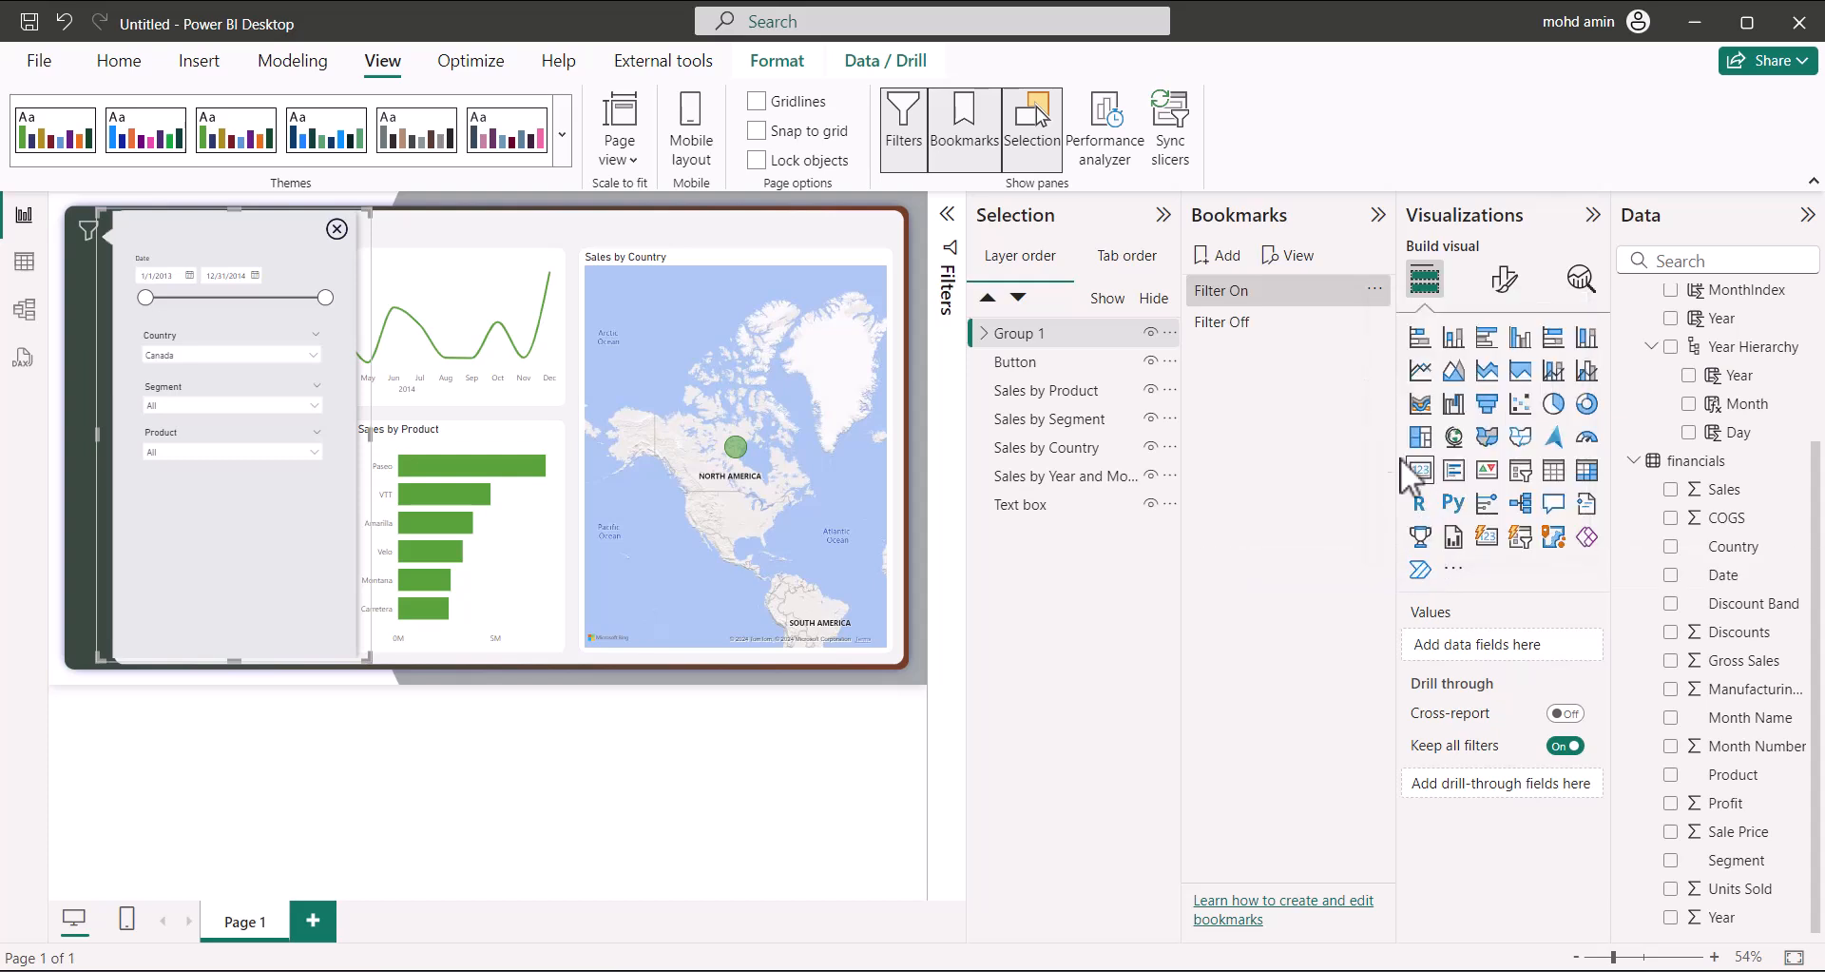
pyautogui.click(1375, 291)
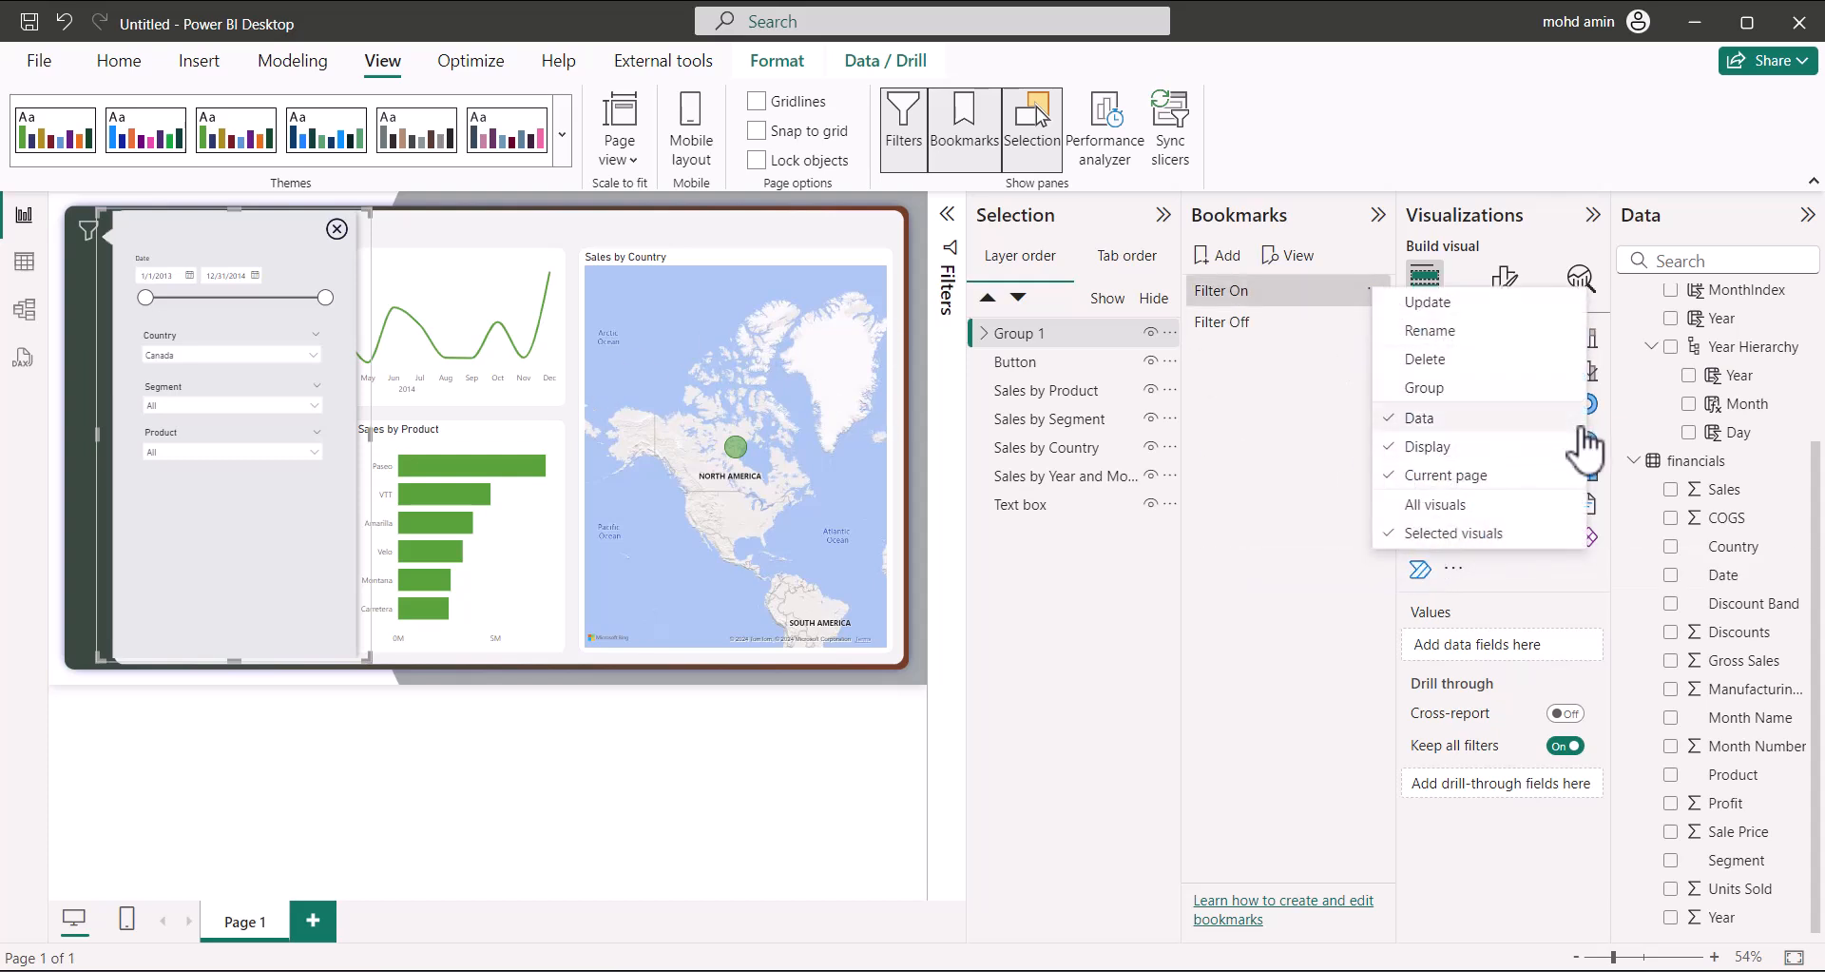
pyautogui.click(1418, 419)
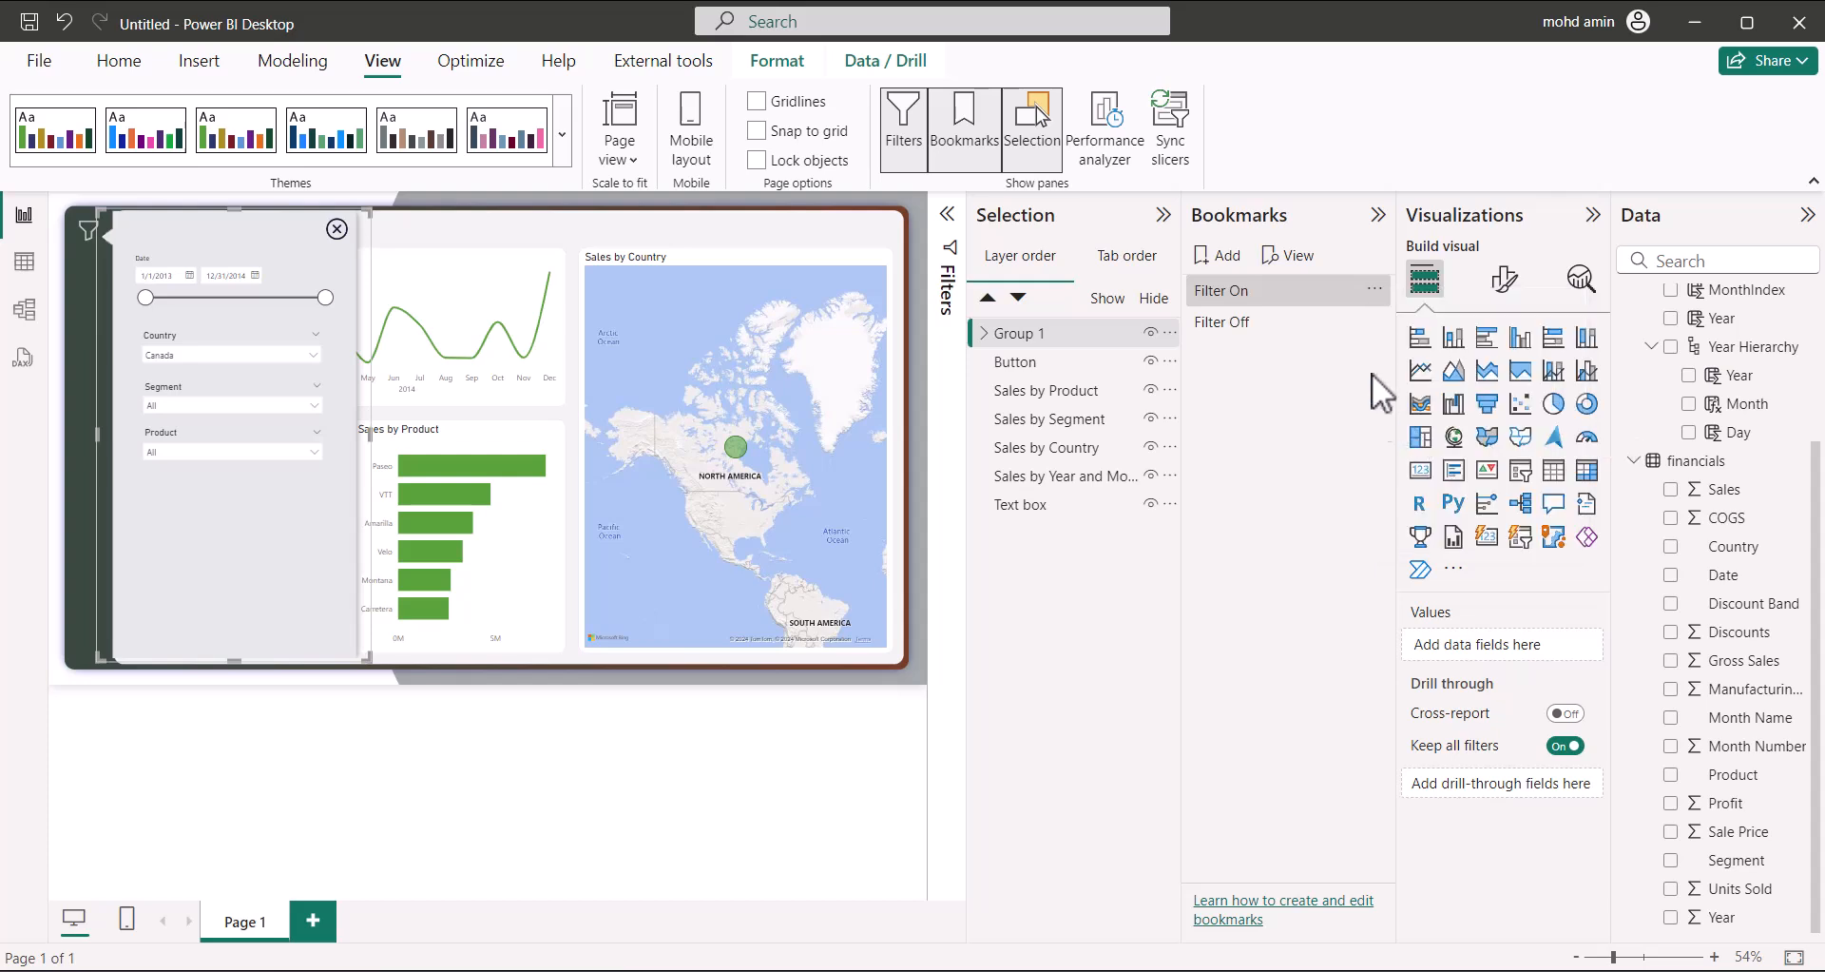
pyautogui.click(1374, 291)
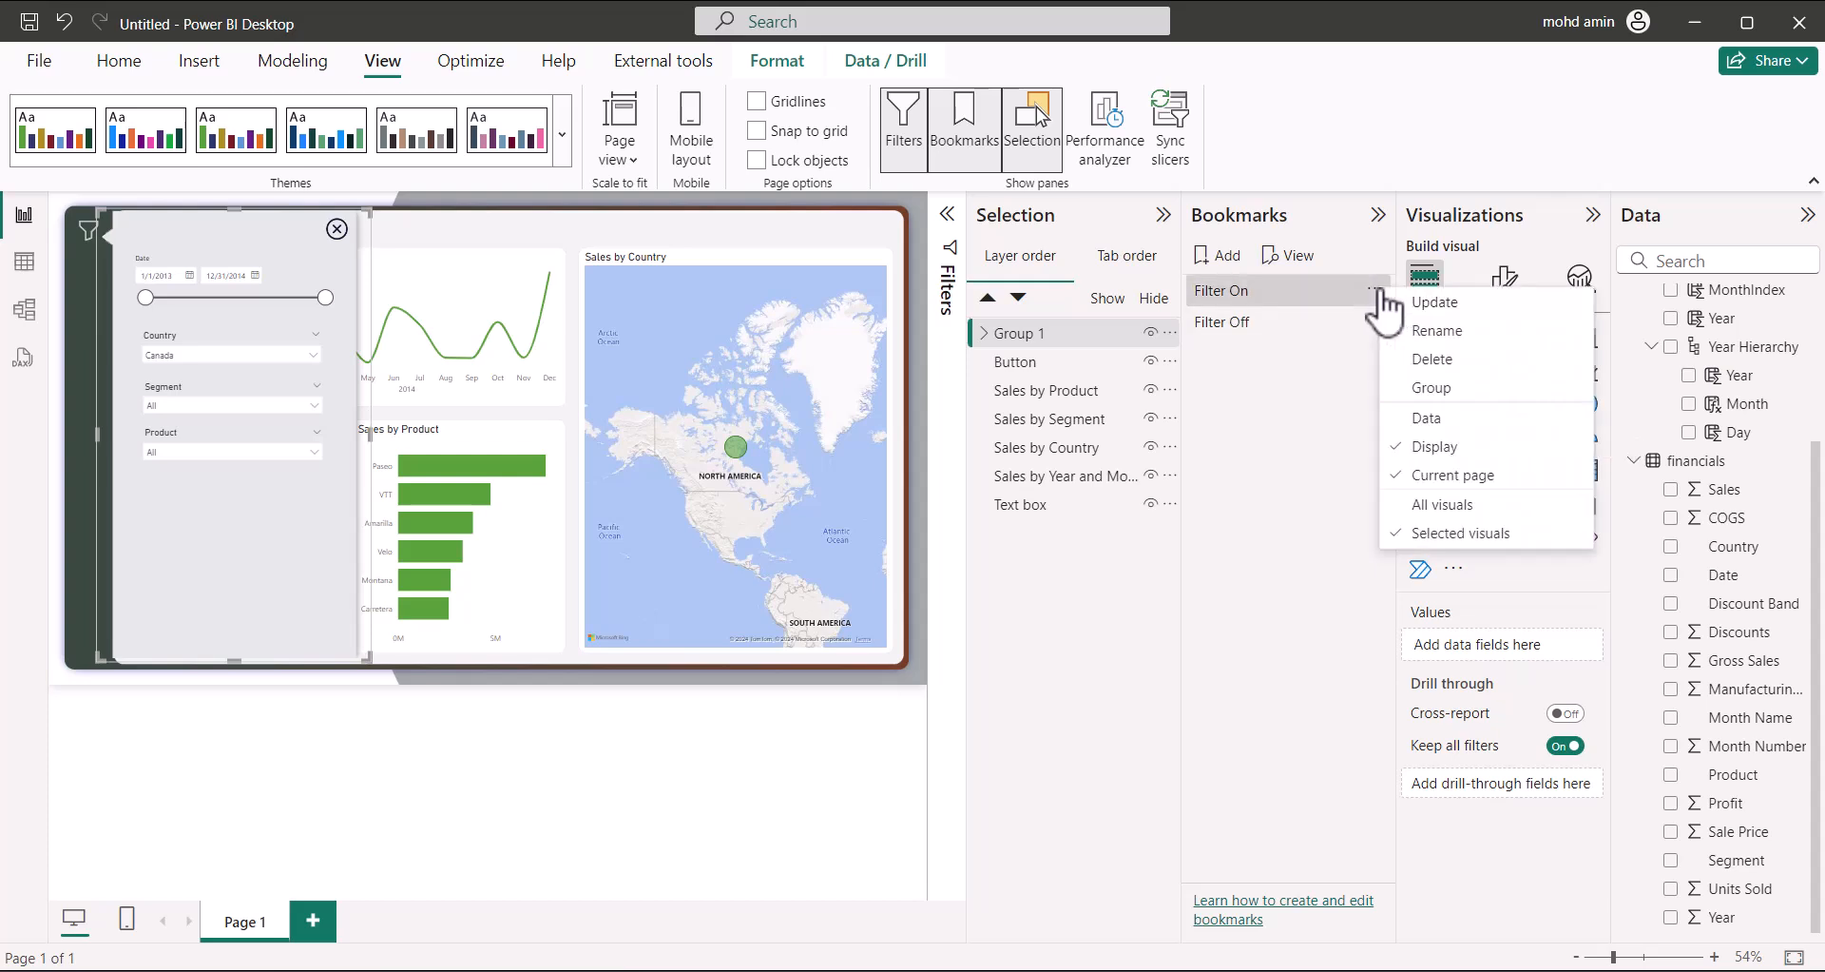
pyautogui.click(1433, 534)
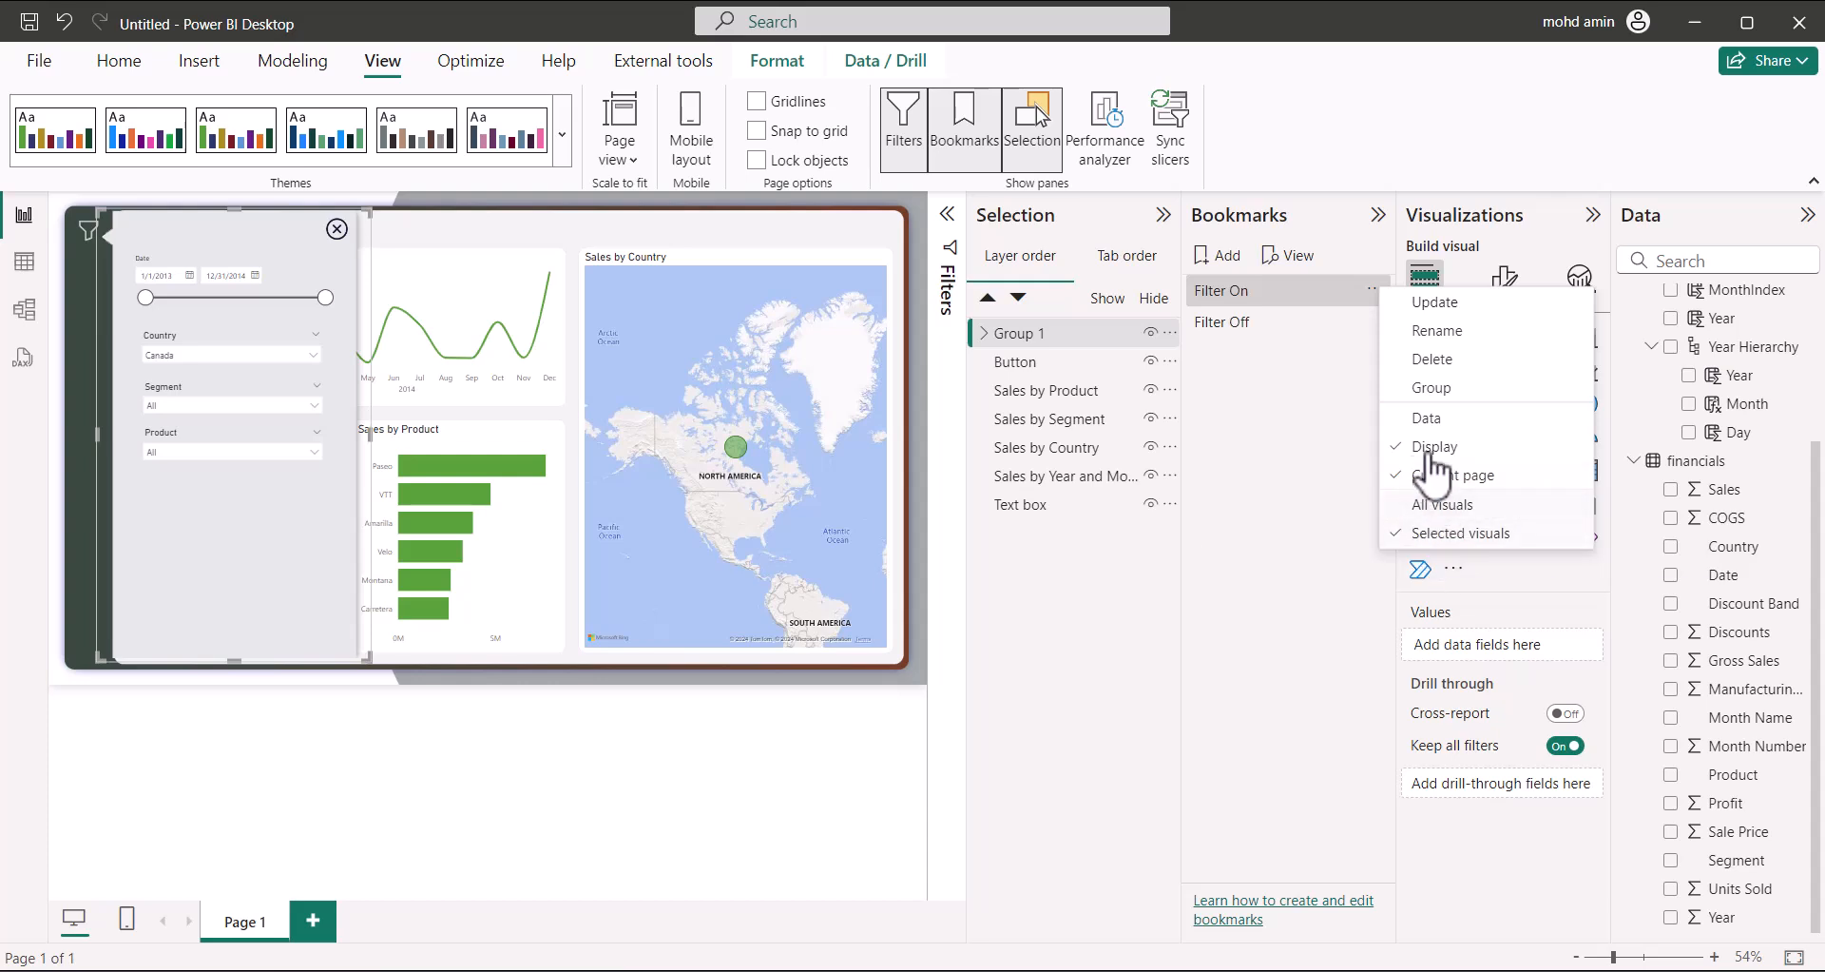
pyautogui.click(1425, 304)
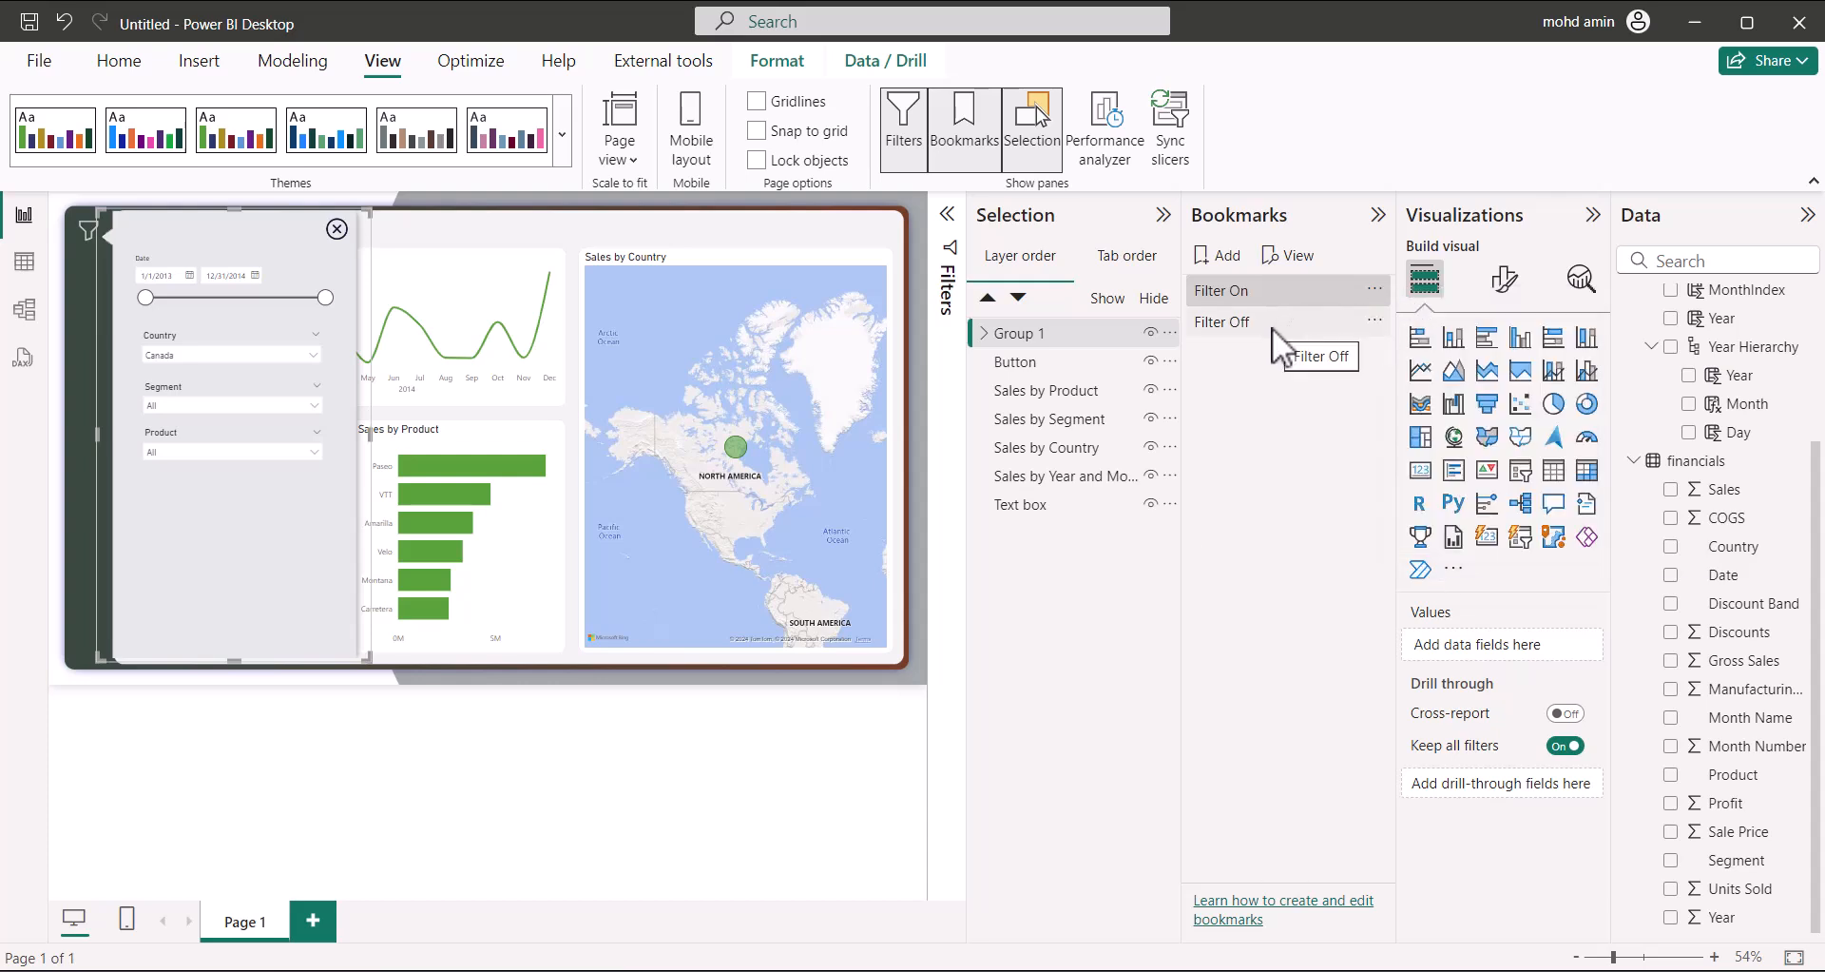
# Hide Group 1 and update Filter Off with its Data option unchecked
pyautogui.click(1151, 333)
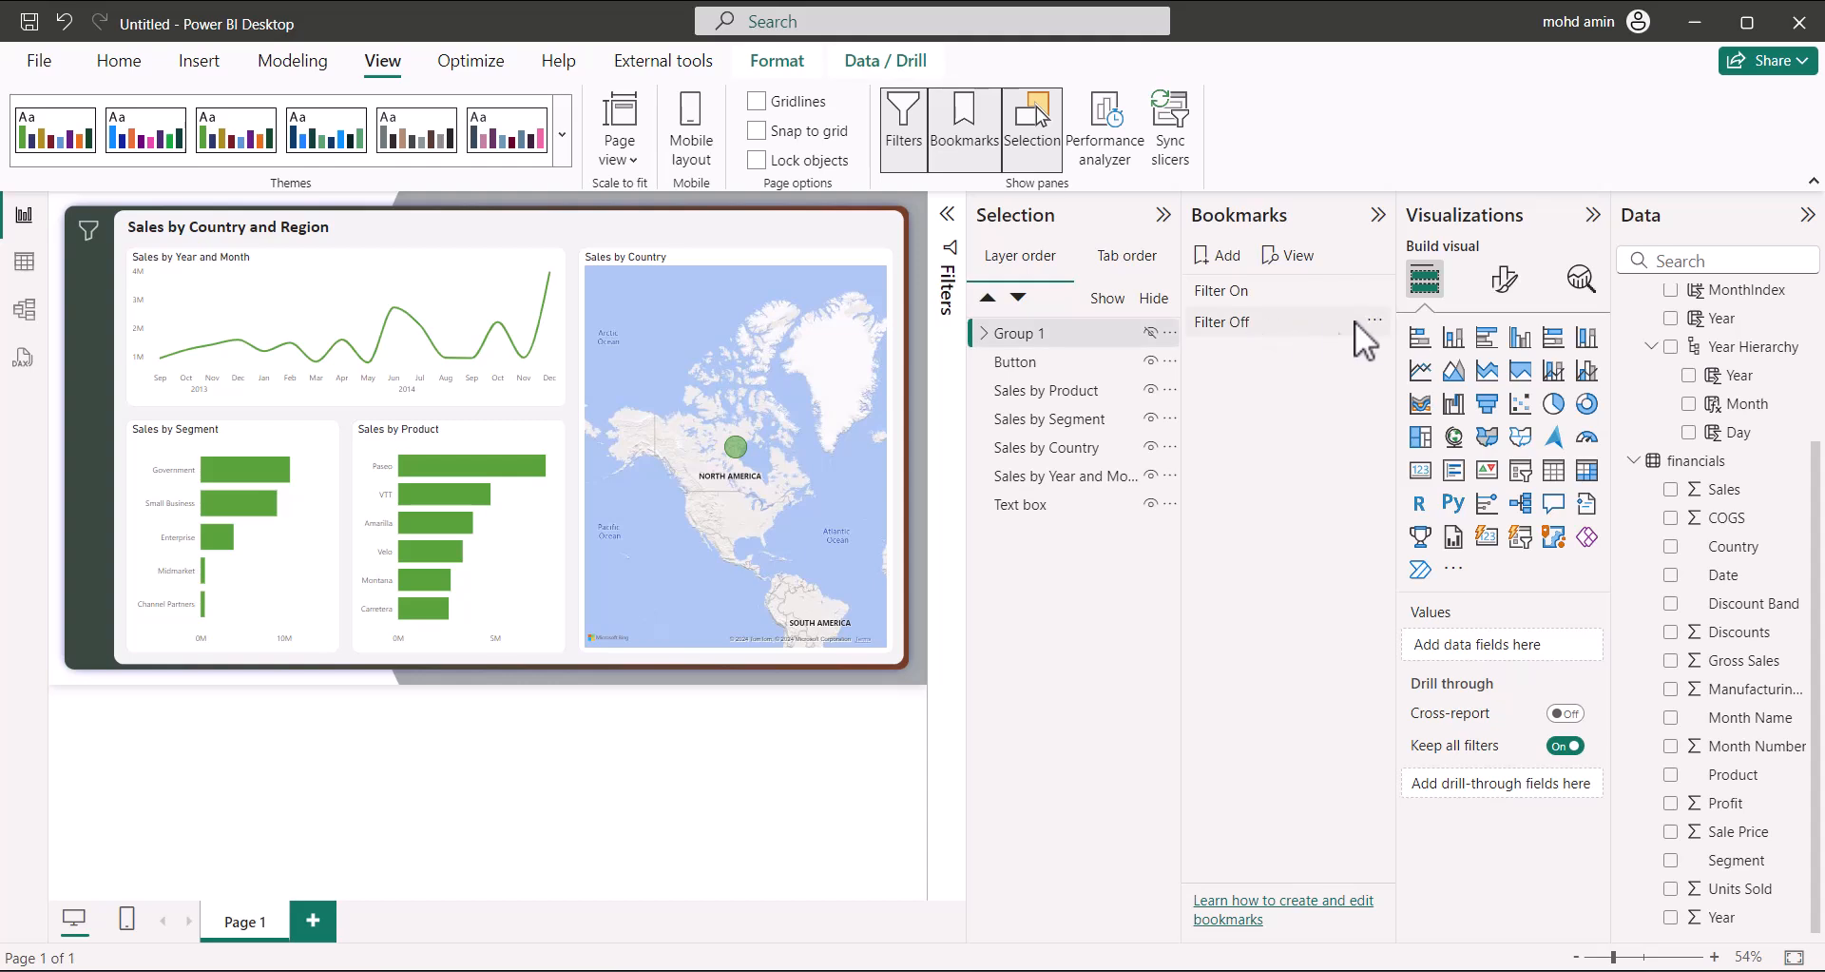
pyautogui.click(1375, 323)
pyautogui.click(1466, 538)
pyautogui.click(1375, 323)
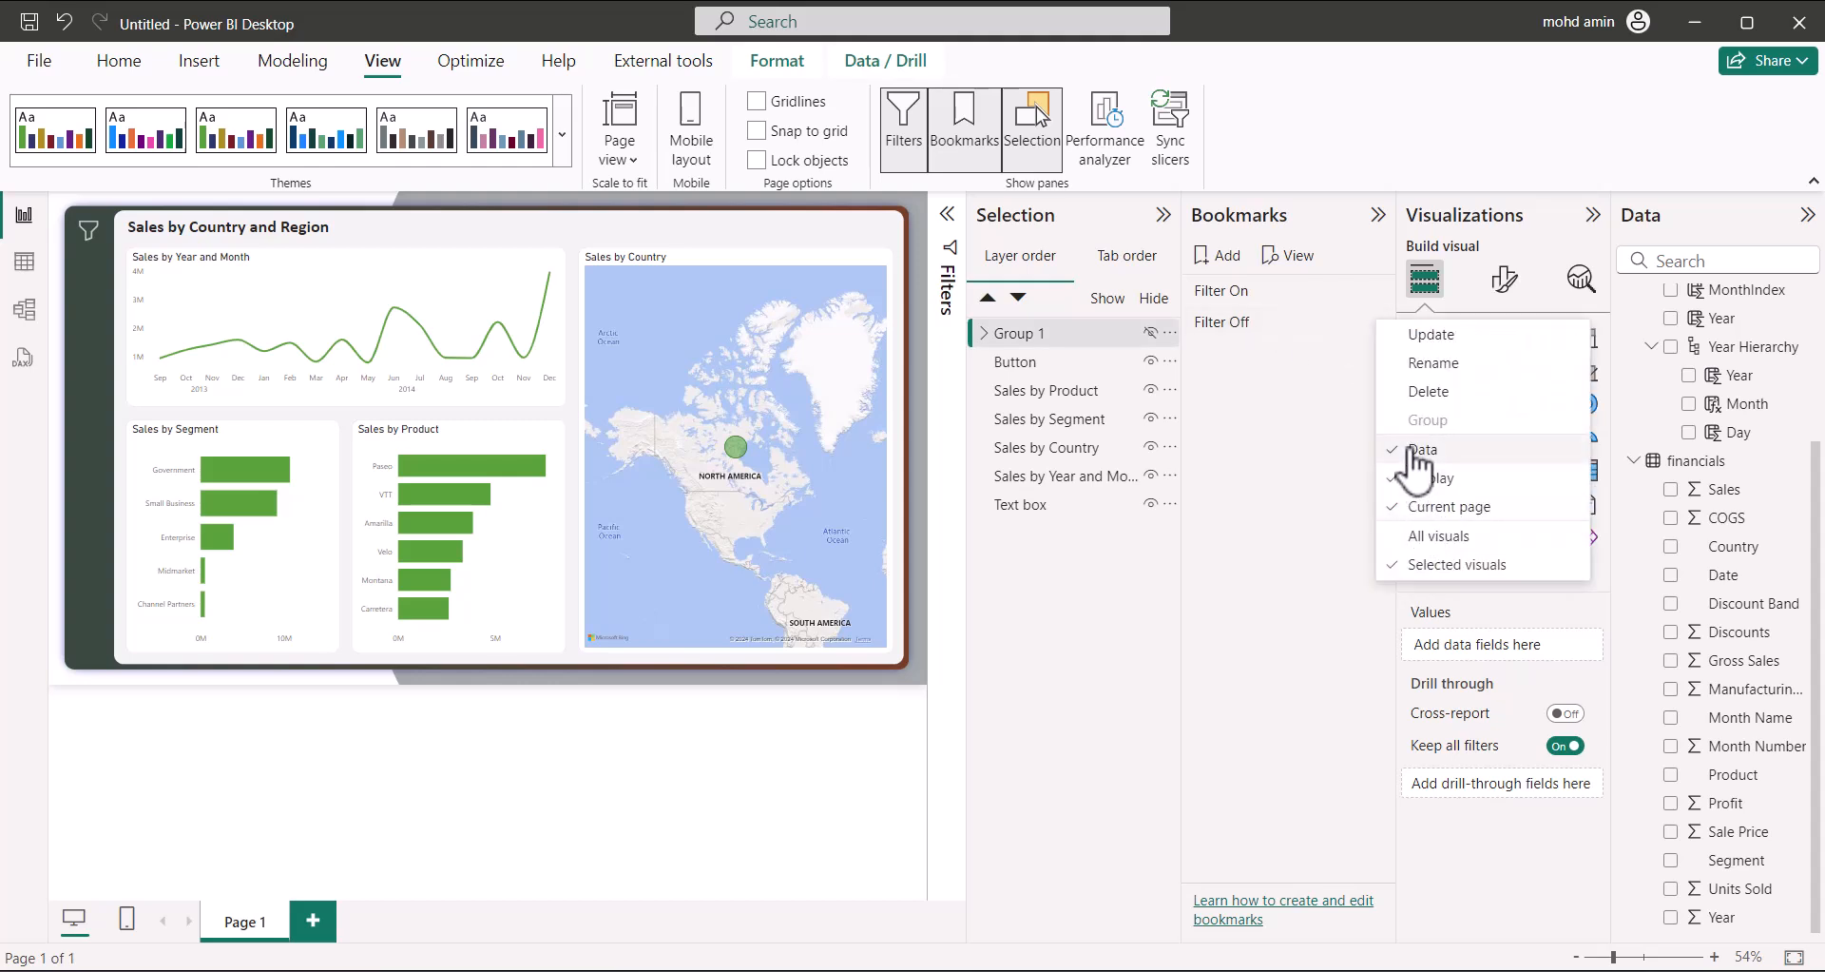
pyautogui.click(1300, 454)
pyautogui.click(1375, 323)
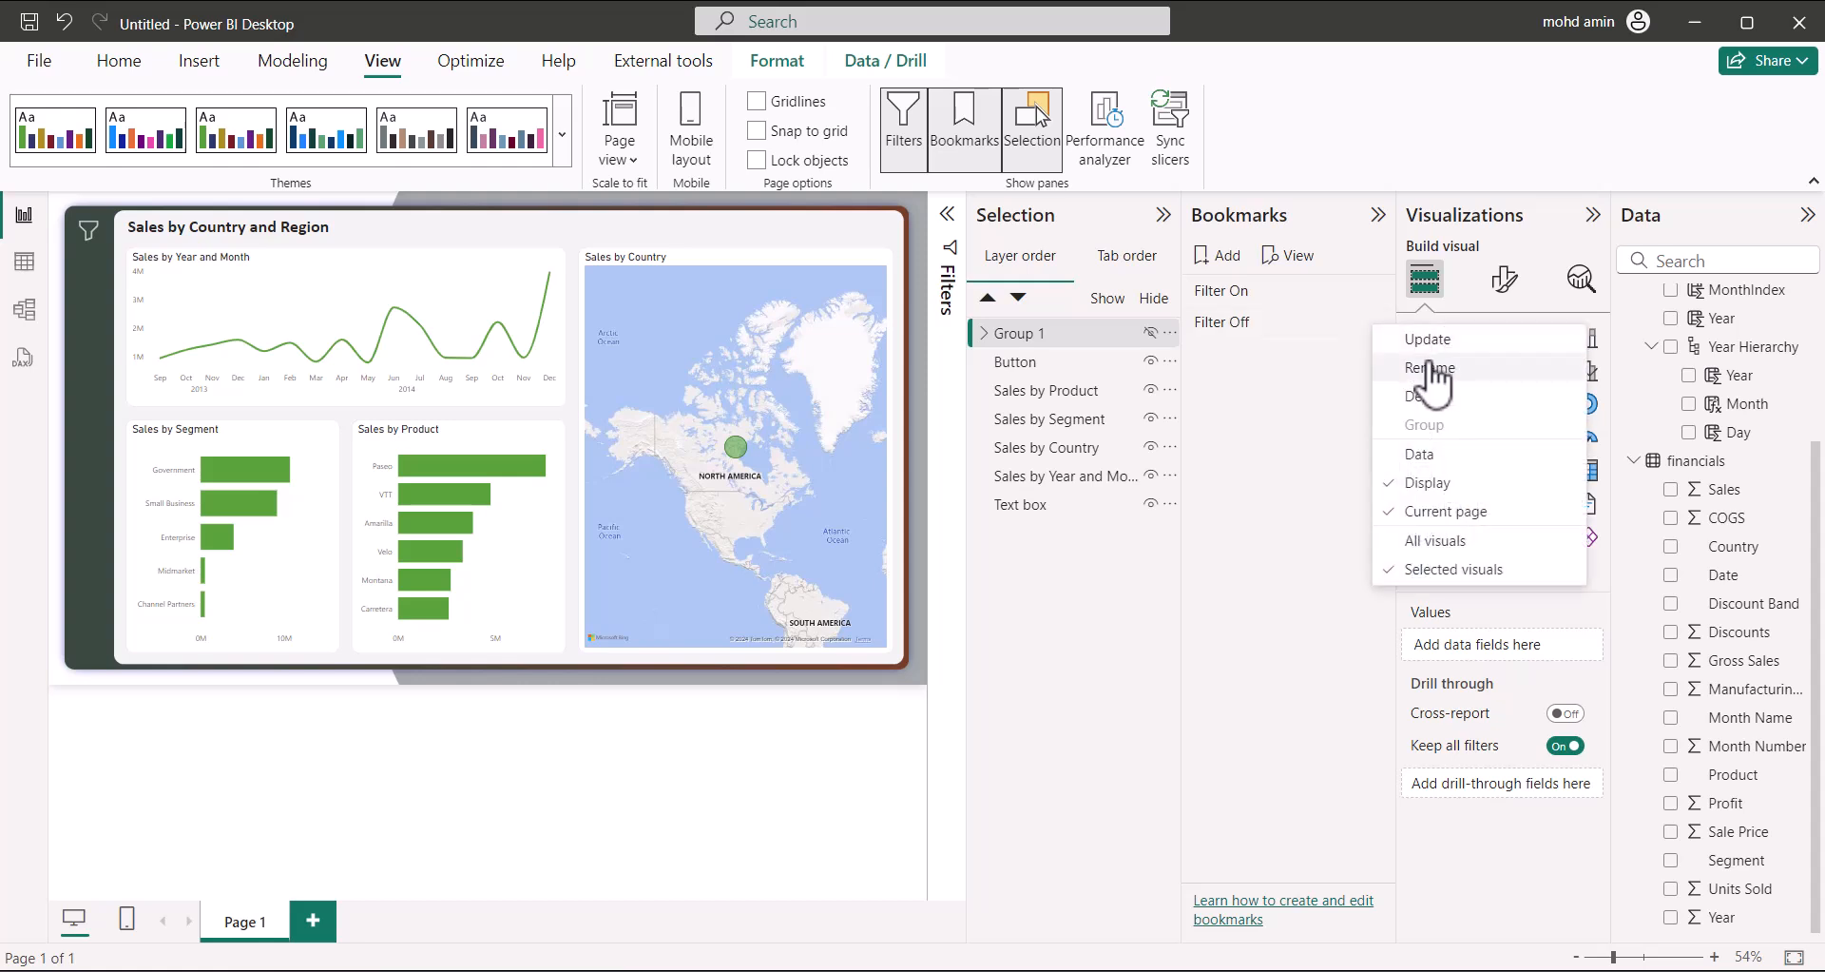
pyautogui.click(1431, 340)
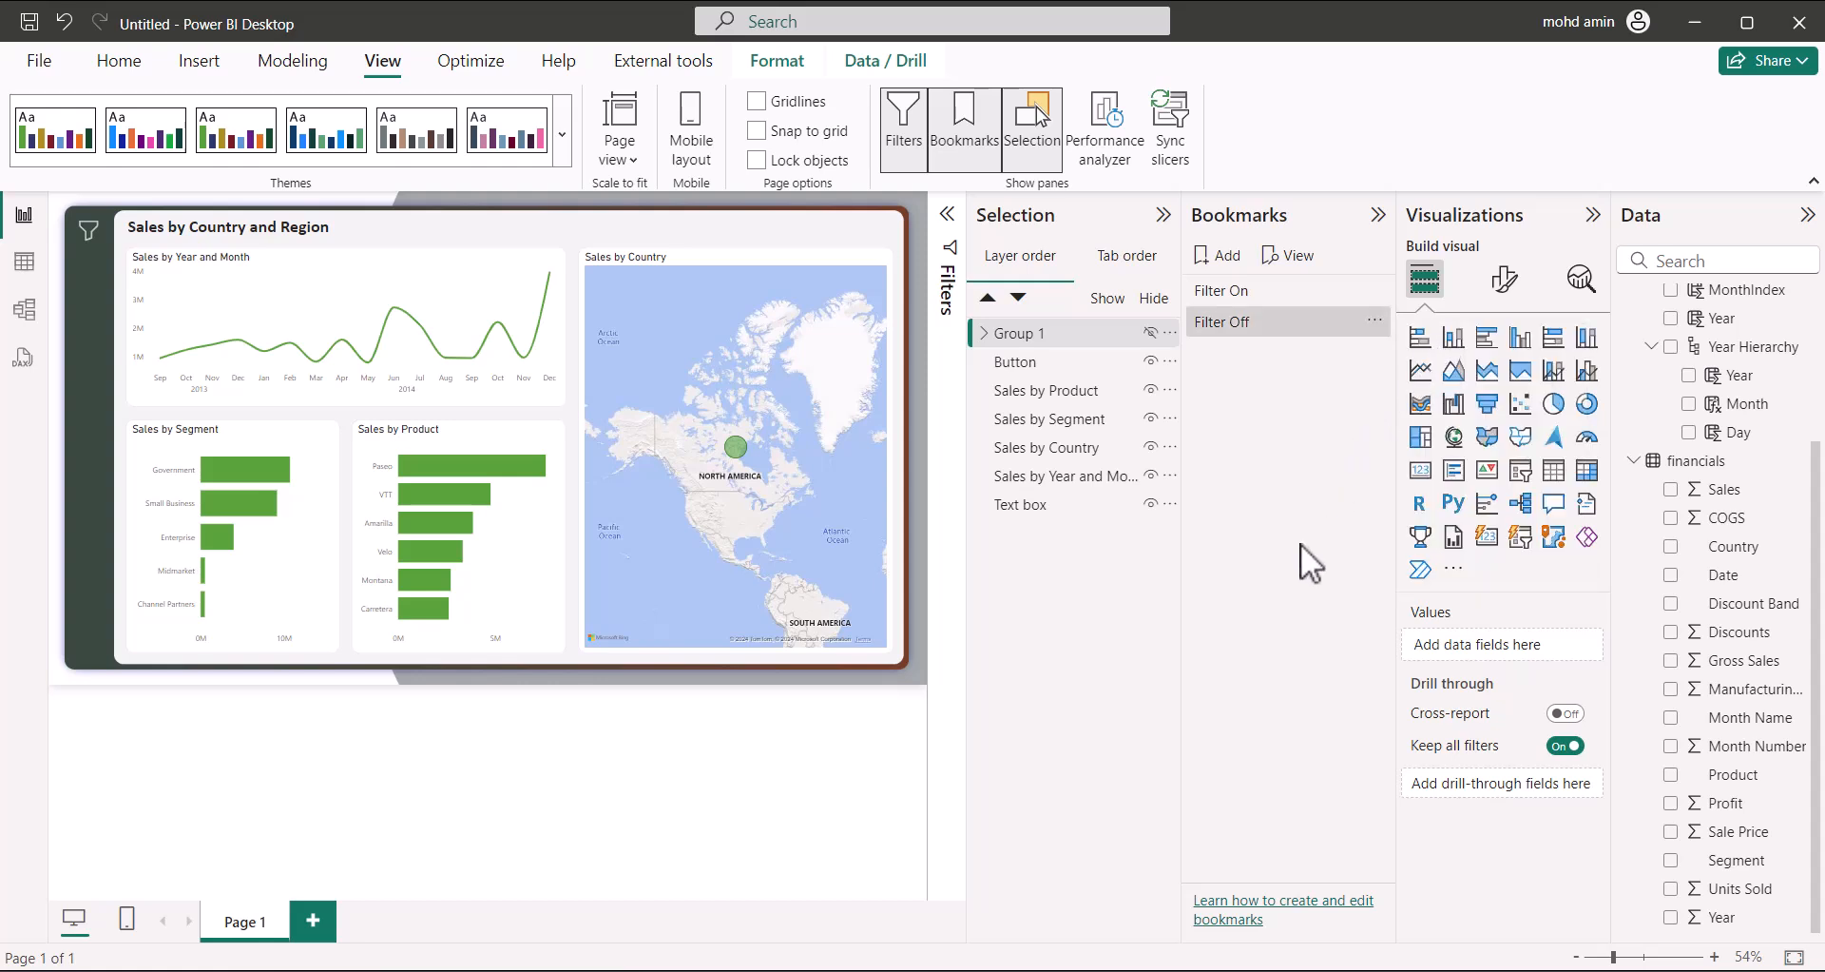
# Show Group 1 again, re-update Filter On, and test both bookmarks toggle the panel
pyautogui.click(1270, 295)
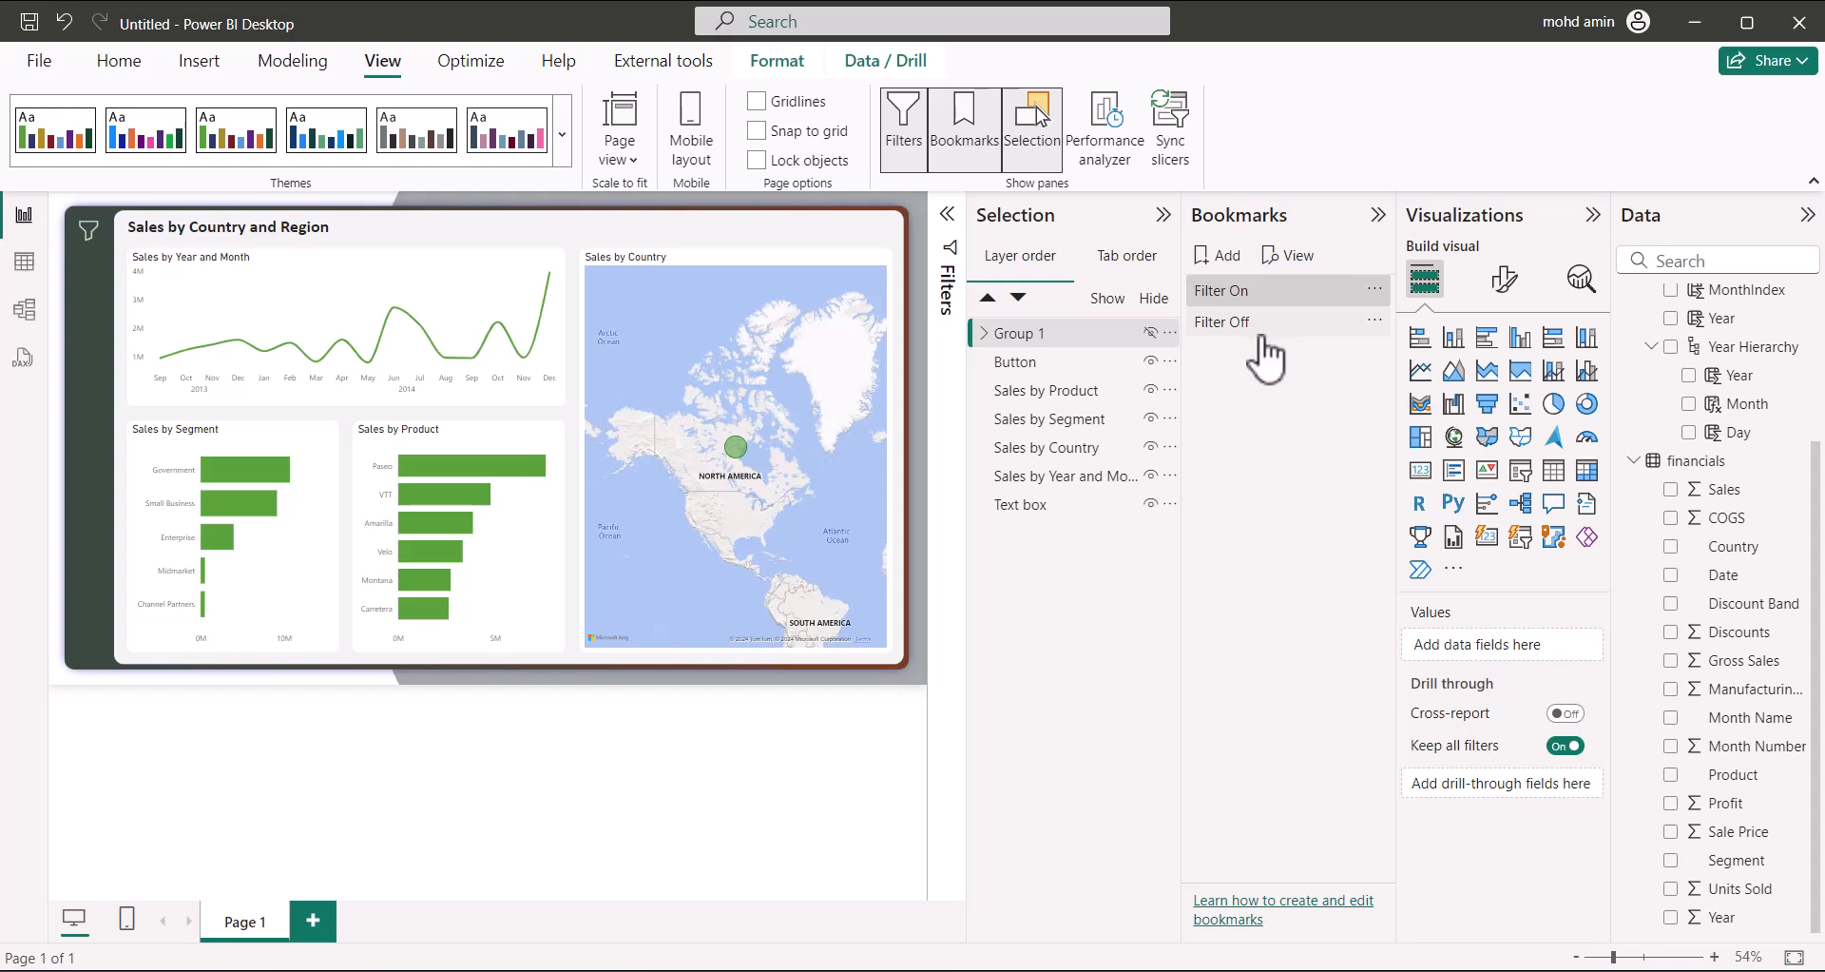
pyautogui.click(1256, 325)
pyautogui.click(1262, 298)
pyautogui.click(1152, 334)
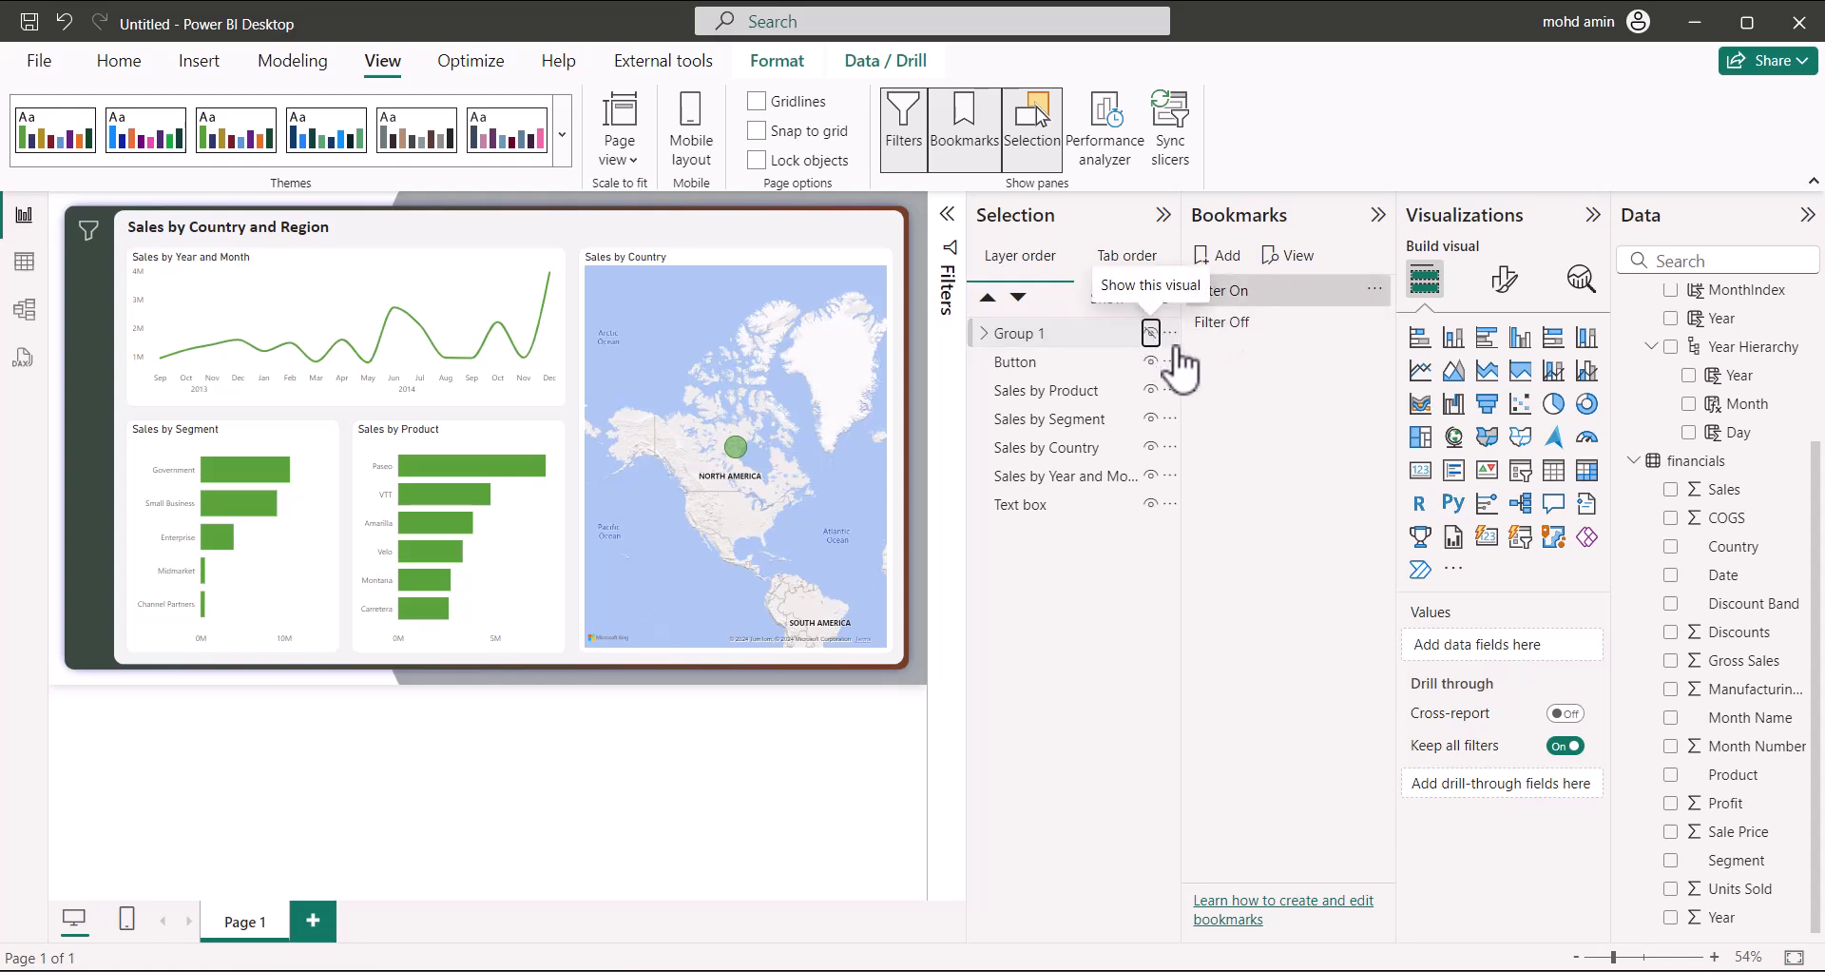
pyautogui.click(1076, 331)
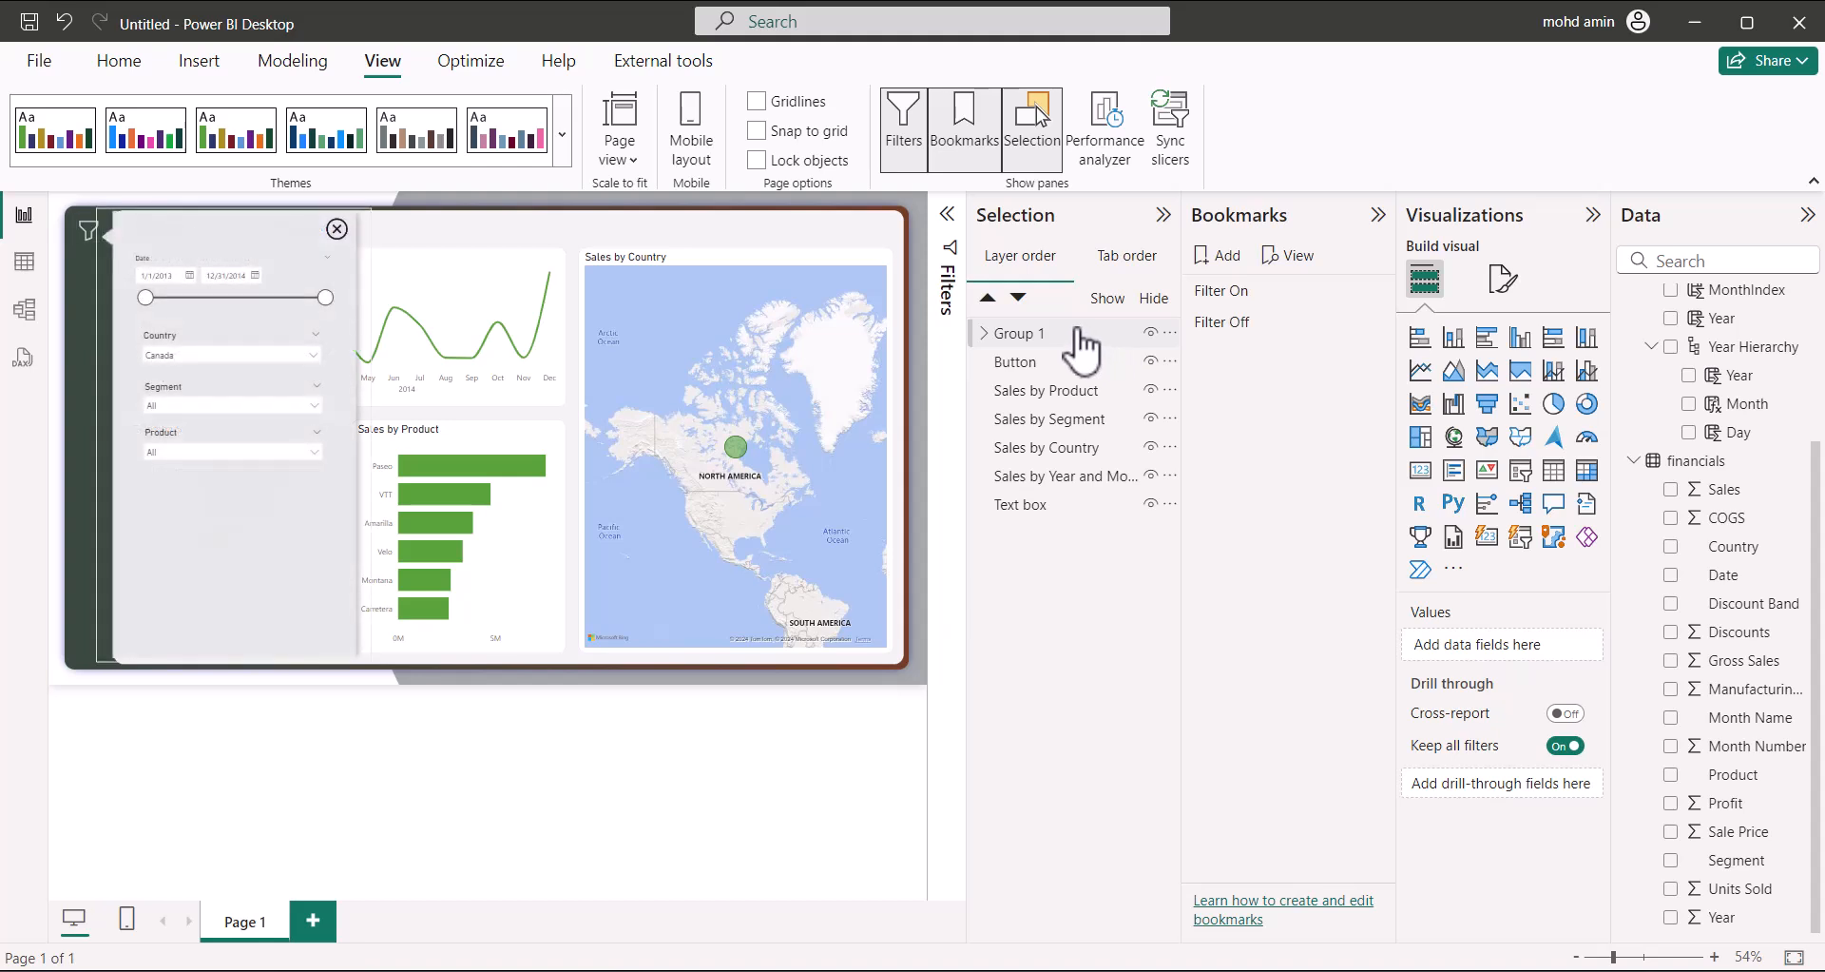
pyautogui.click(1376, 290)
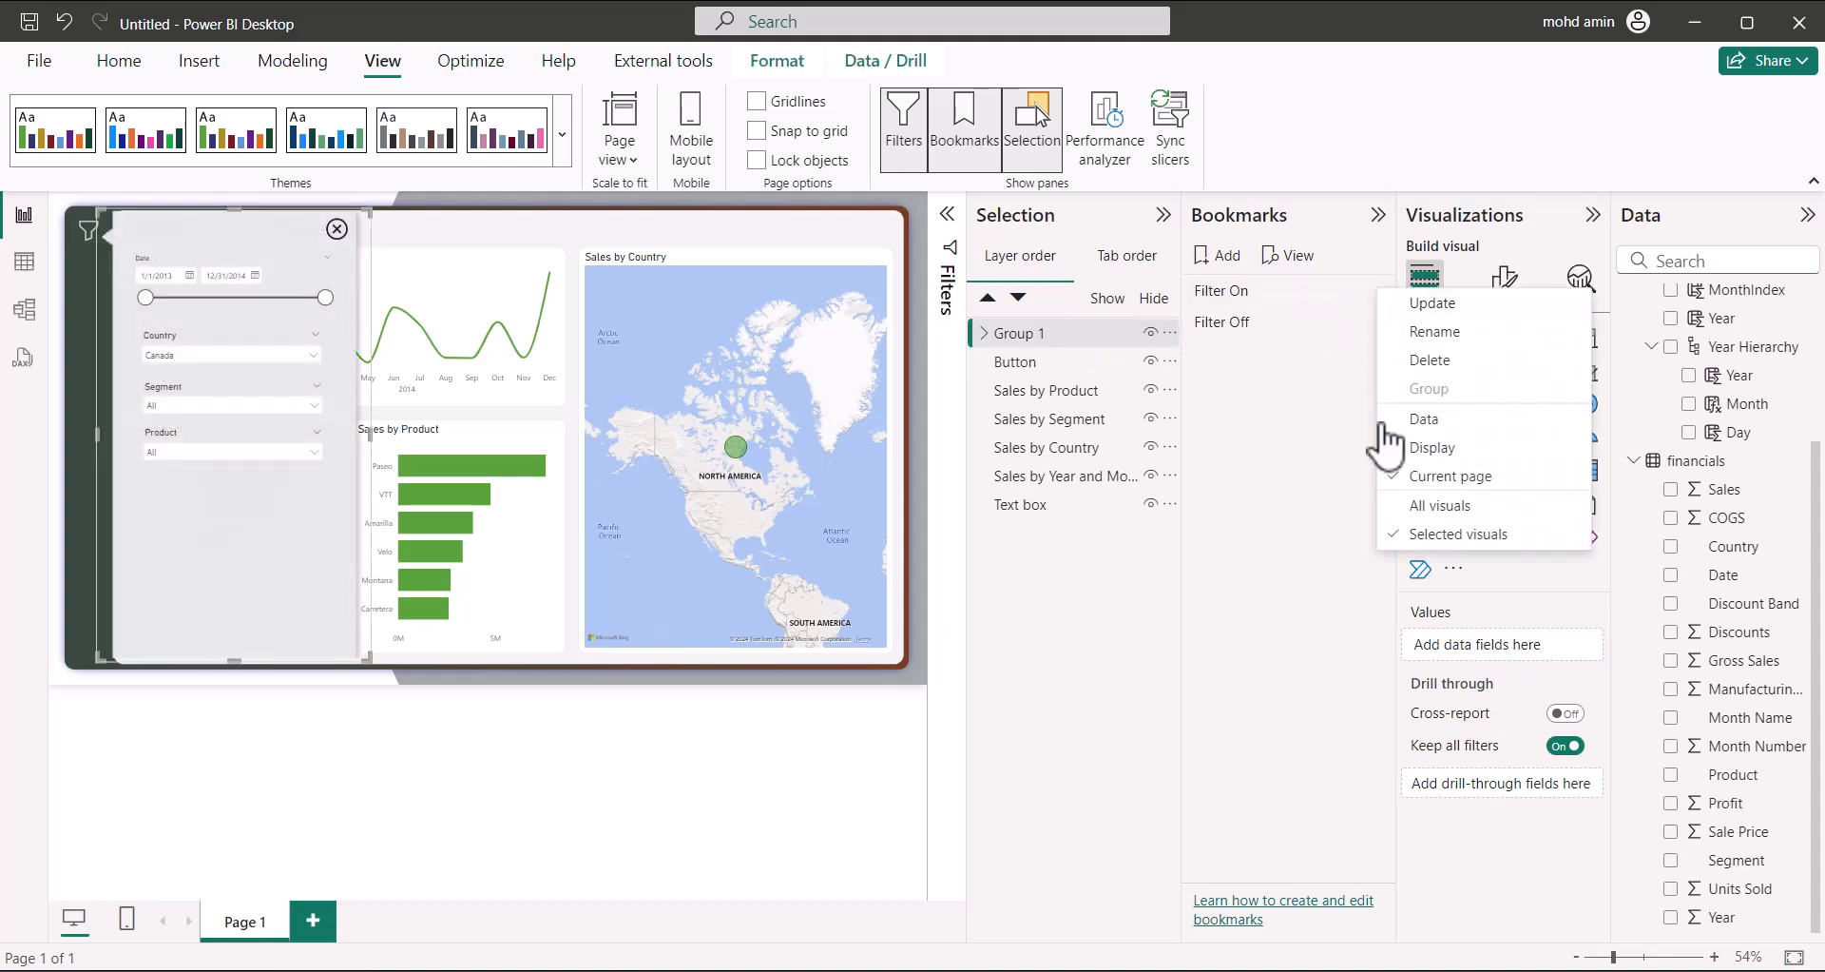
pyautogui.click(1432, 296)
pyautogui.click(1261, 323)
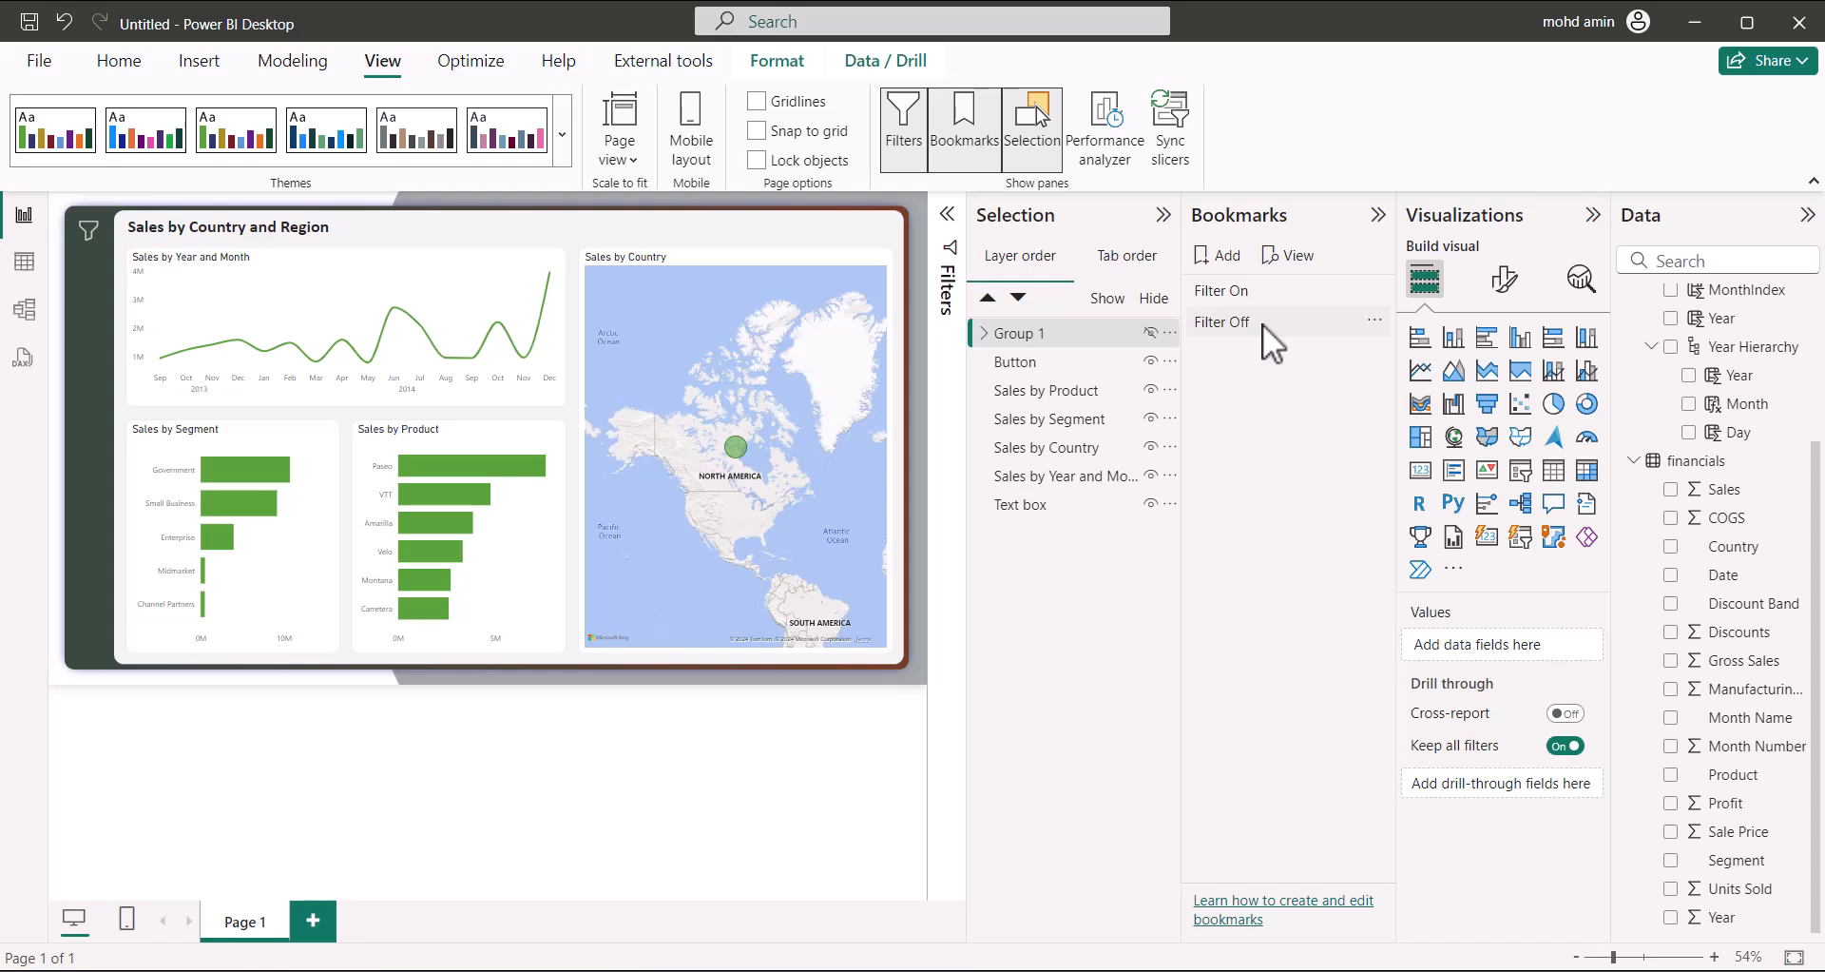
pyautogui.click(1269, 289)
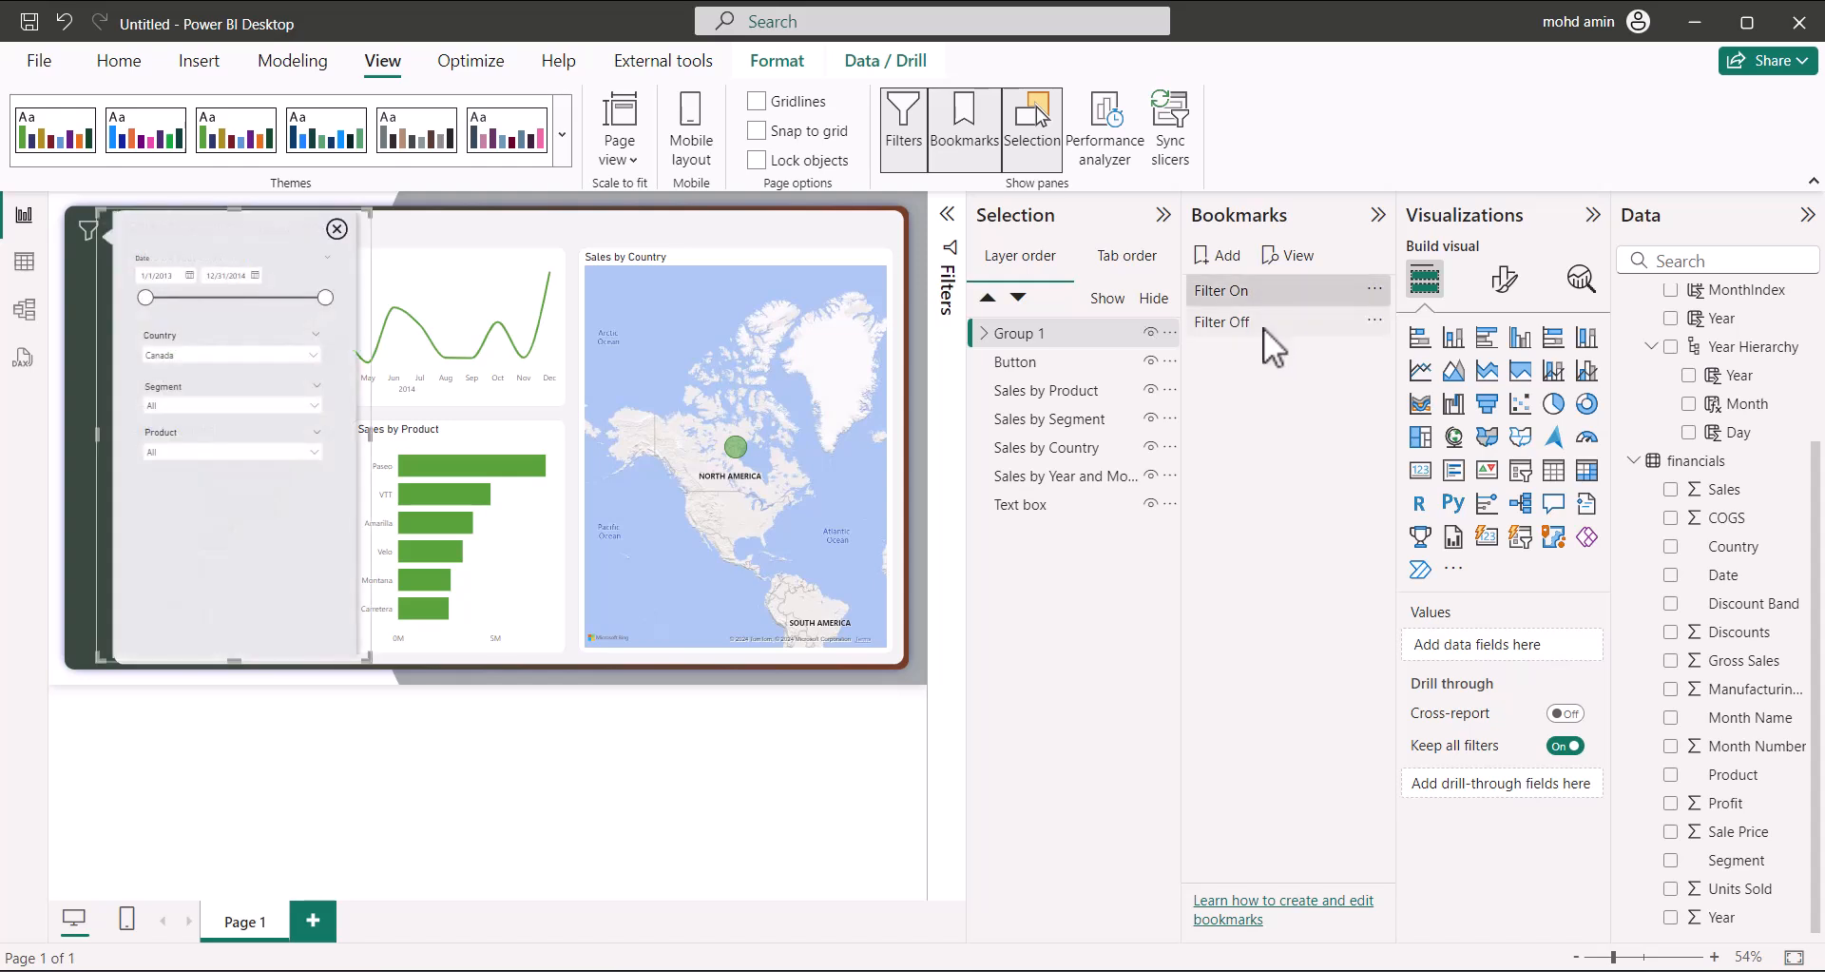
pyautogui.click(1163, 215)
# Turn on the close button's action as a Bookmark action linked to Filter Off
pyautogui.click(1378, 215)
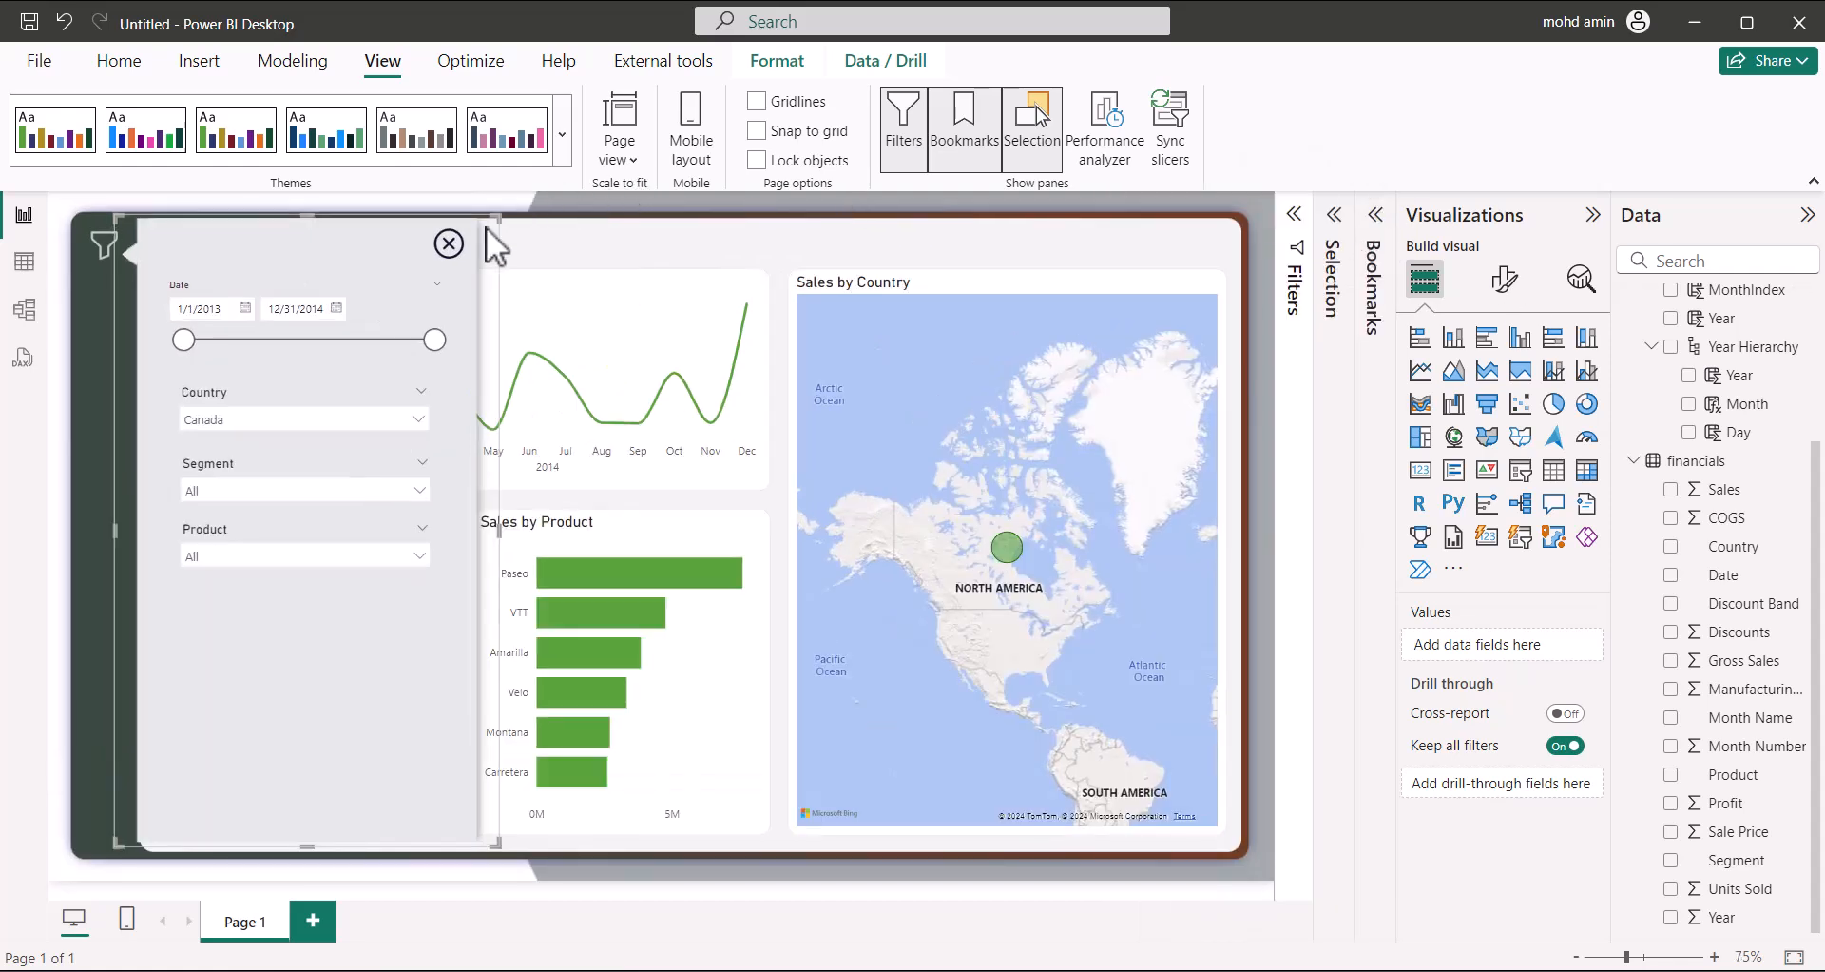
pyautogui.click(449, 247)
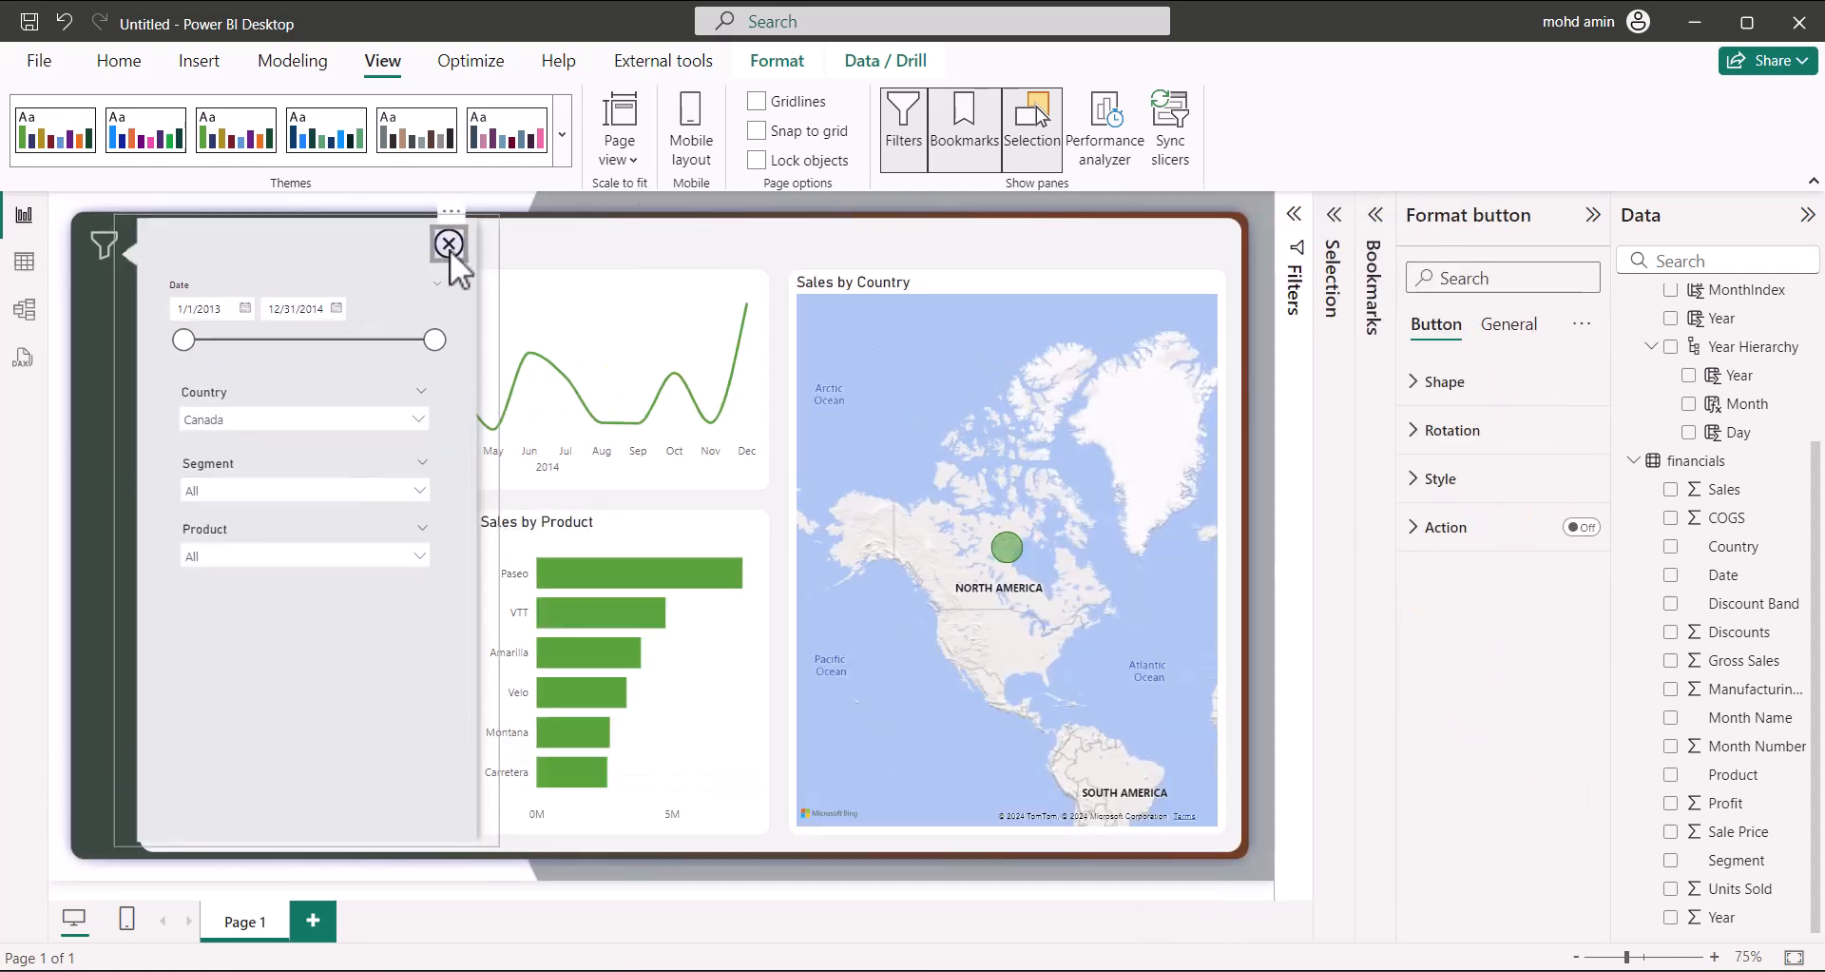
pyautogui.click(1579, 527)
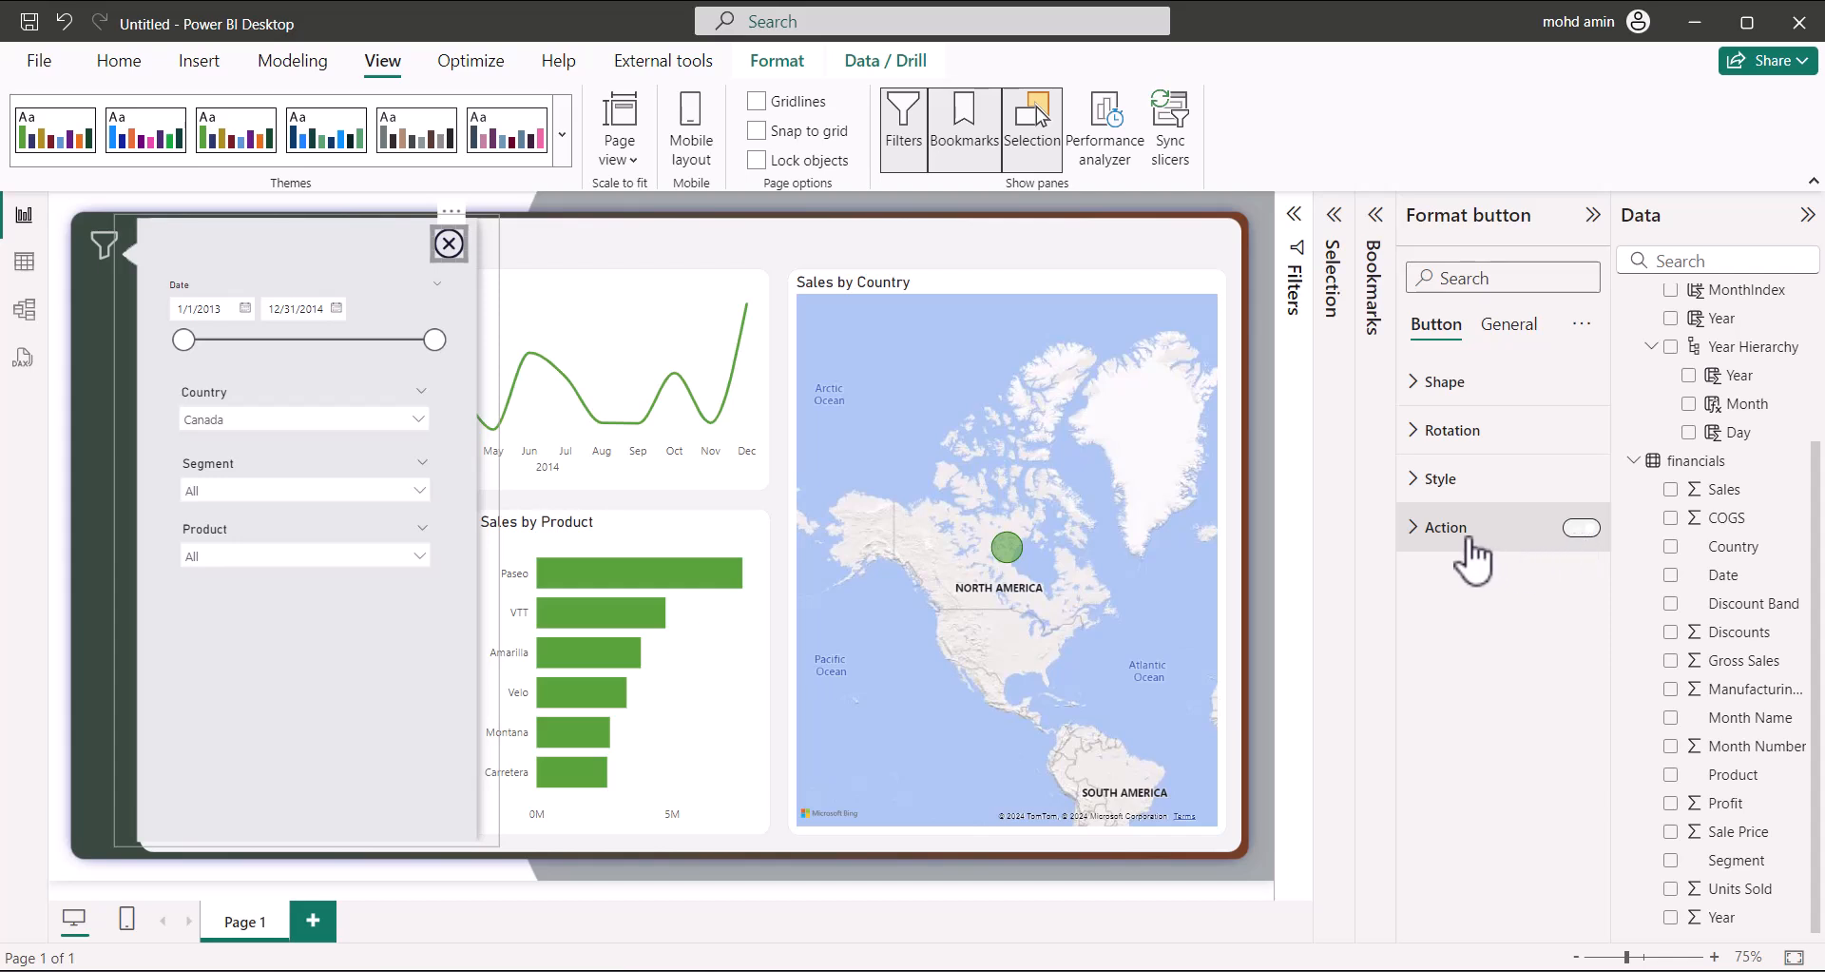
pyautogui.click(1434, 529)
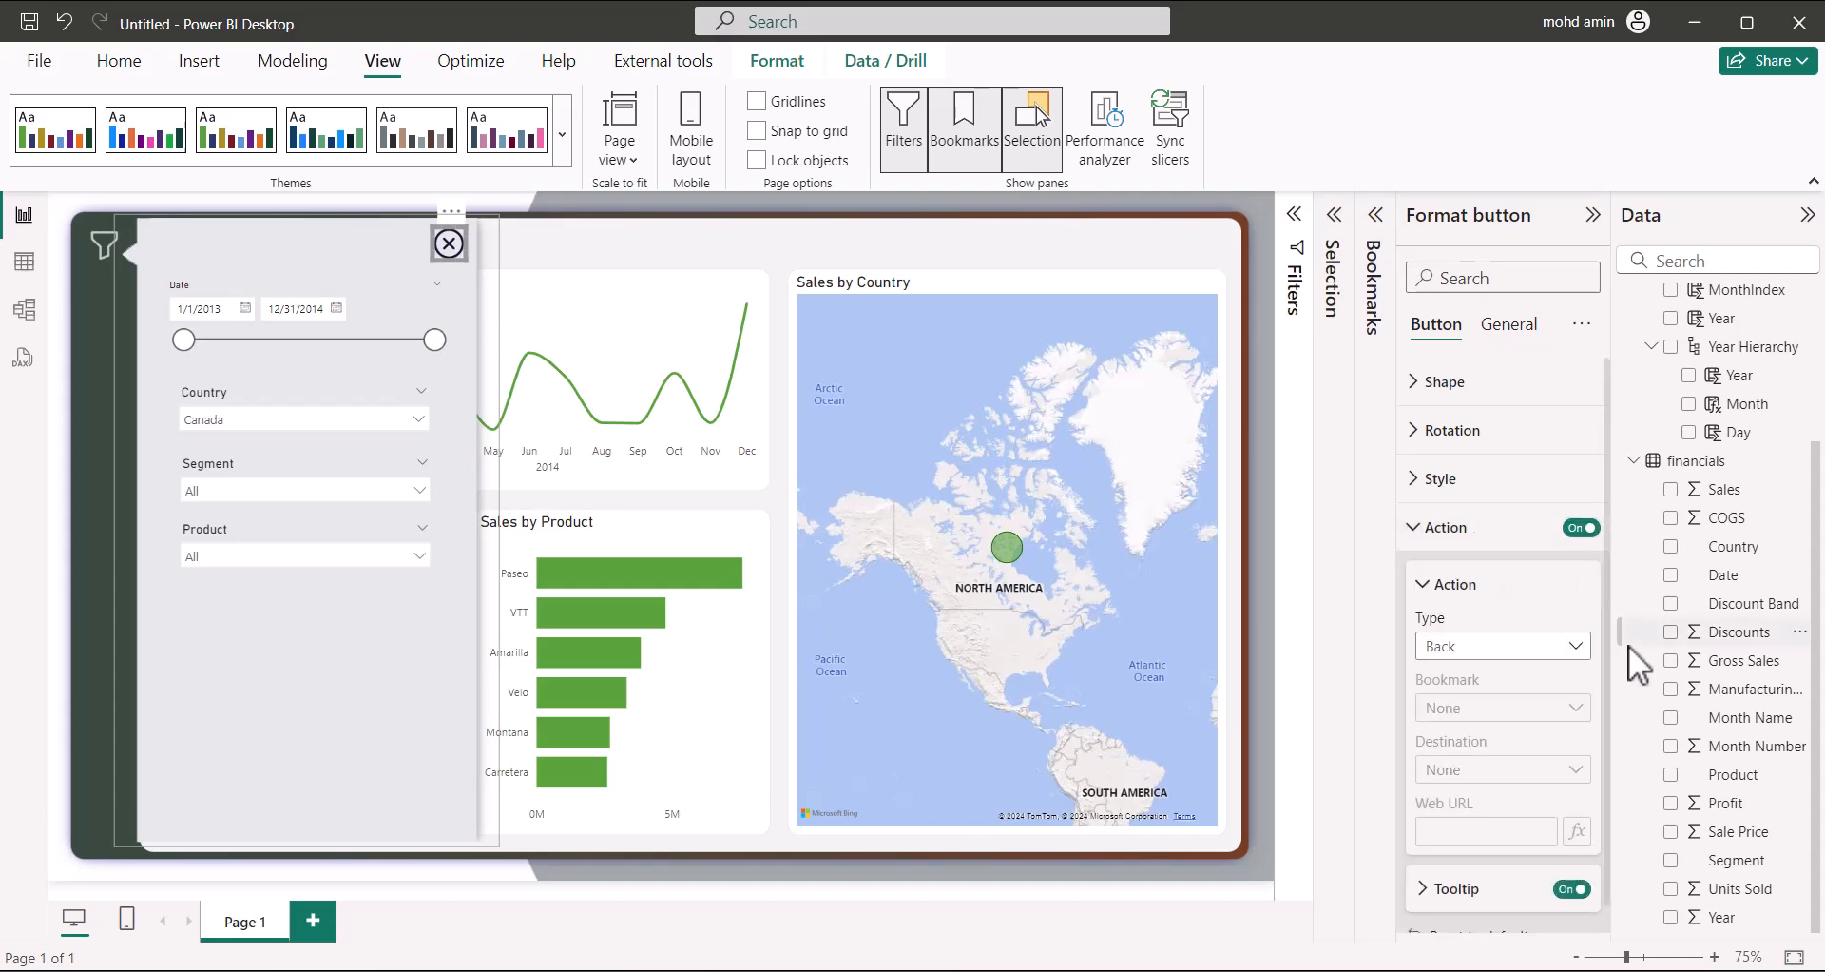
pyautogui.click(1573, 652)
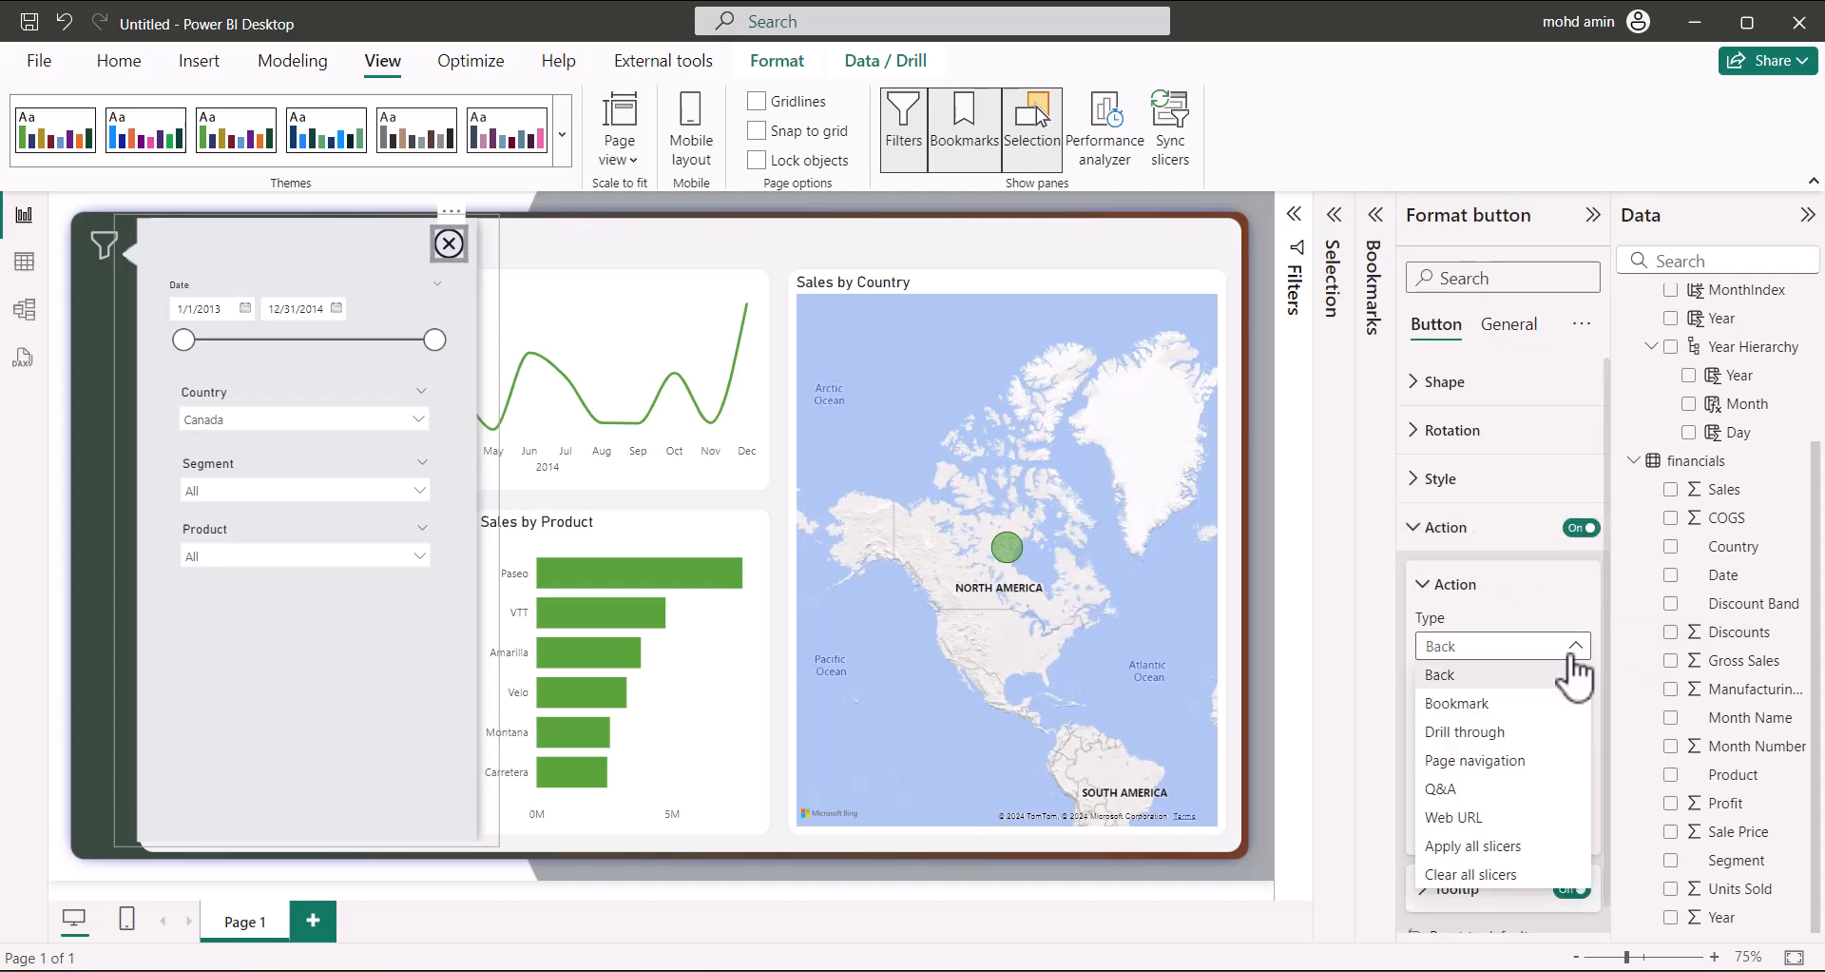
pyautogui.click(1510, 705)
pyautogui.click(1511, 719)
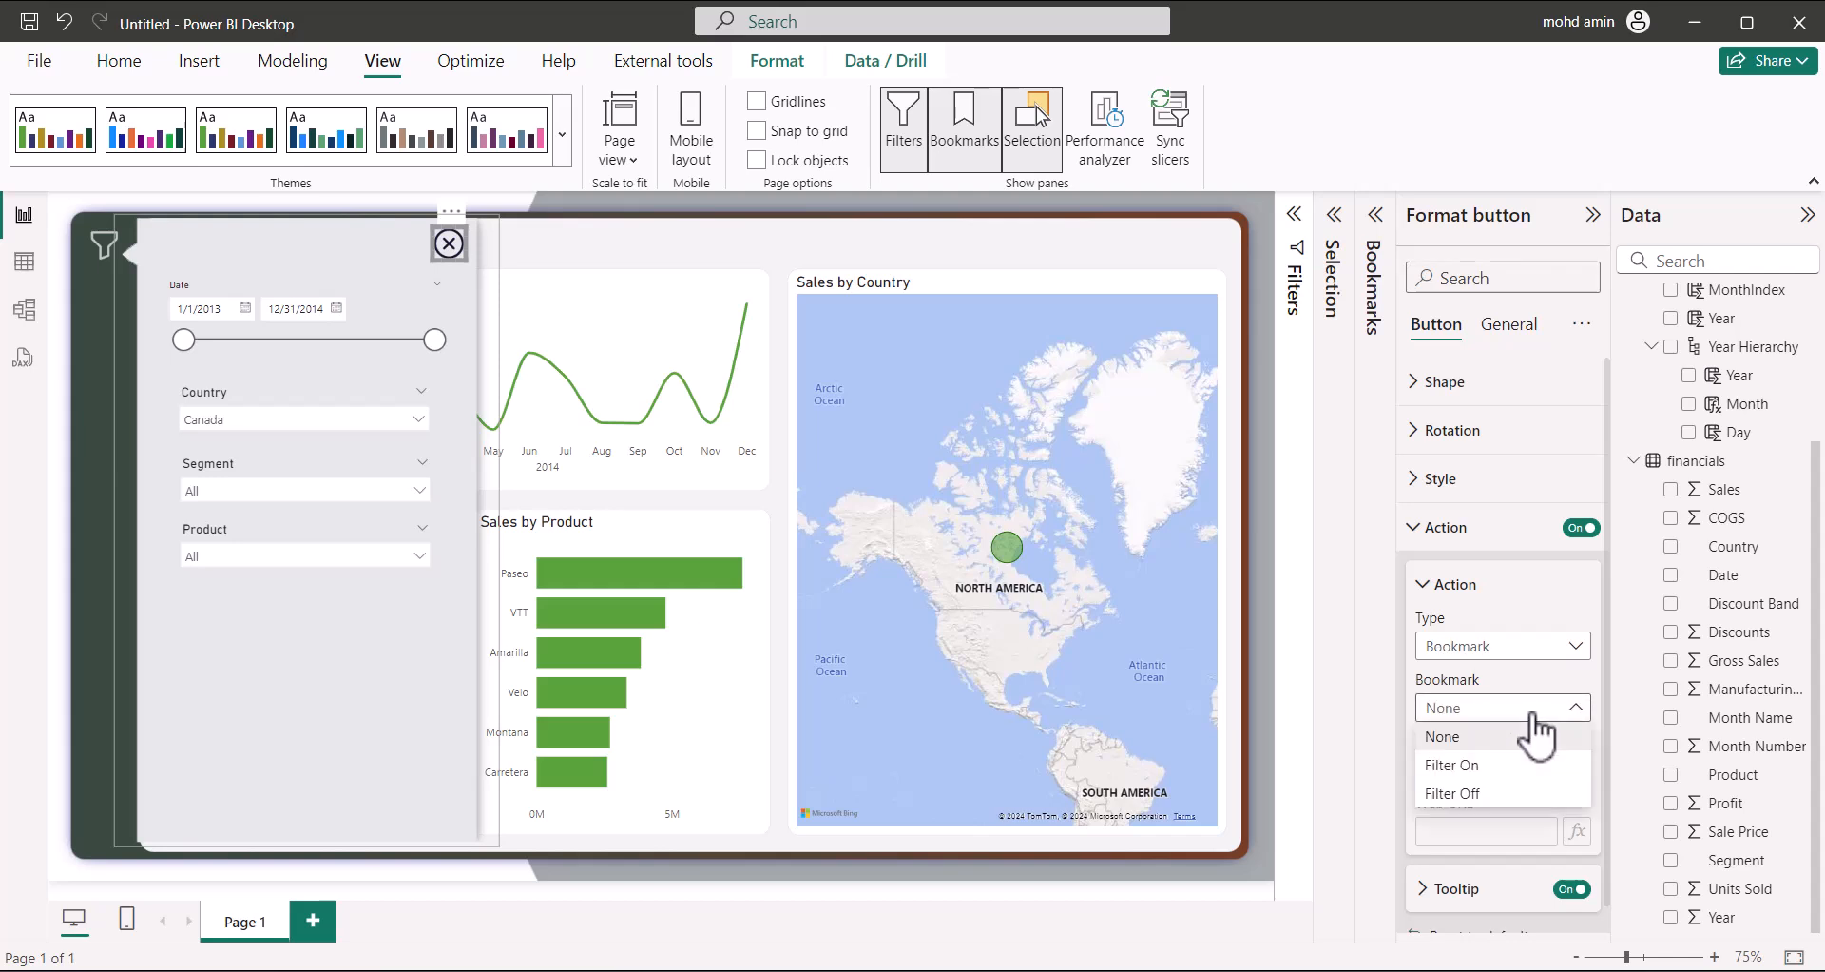
pyautogui.click(1483, 792)
# Give the close button the tooltip 'Close the Filter' and test that it hides the panel
pyautogui.scroll(-1, 1487, 805)
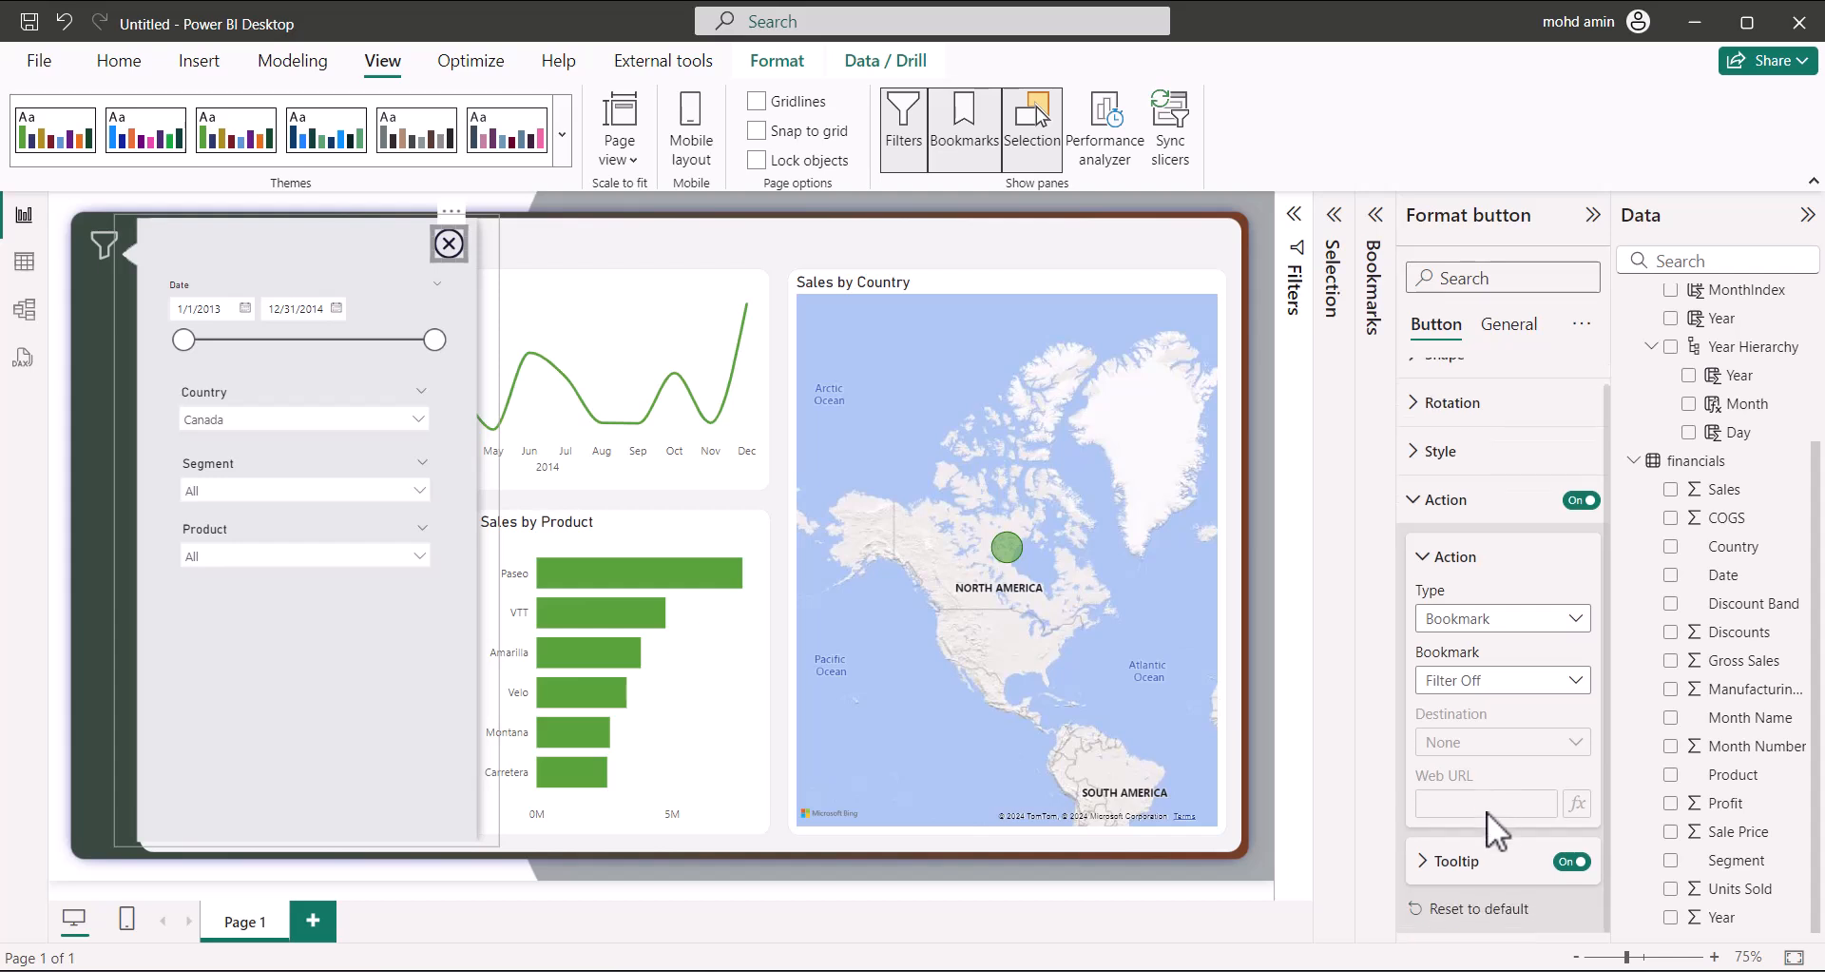
pyautogui.click(1425, 867)
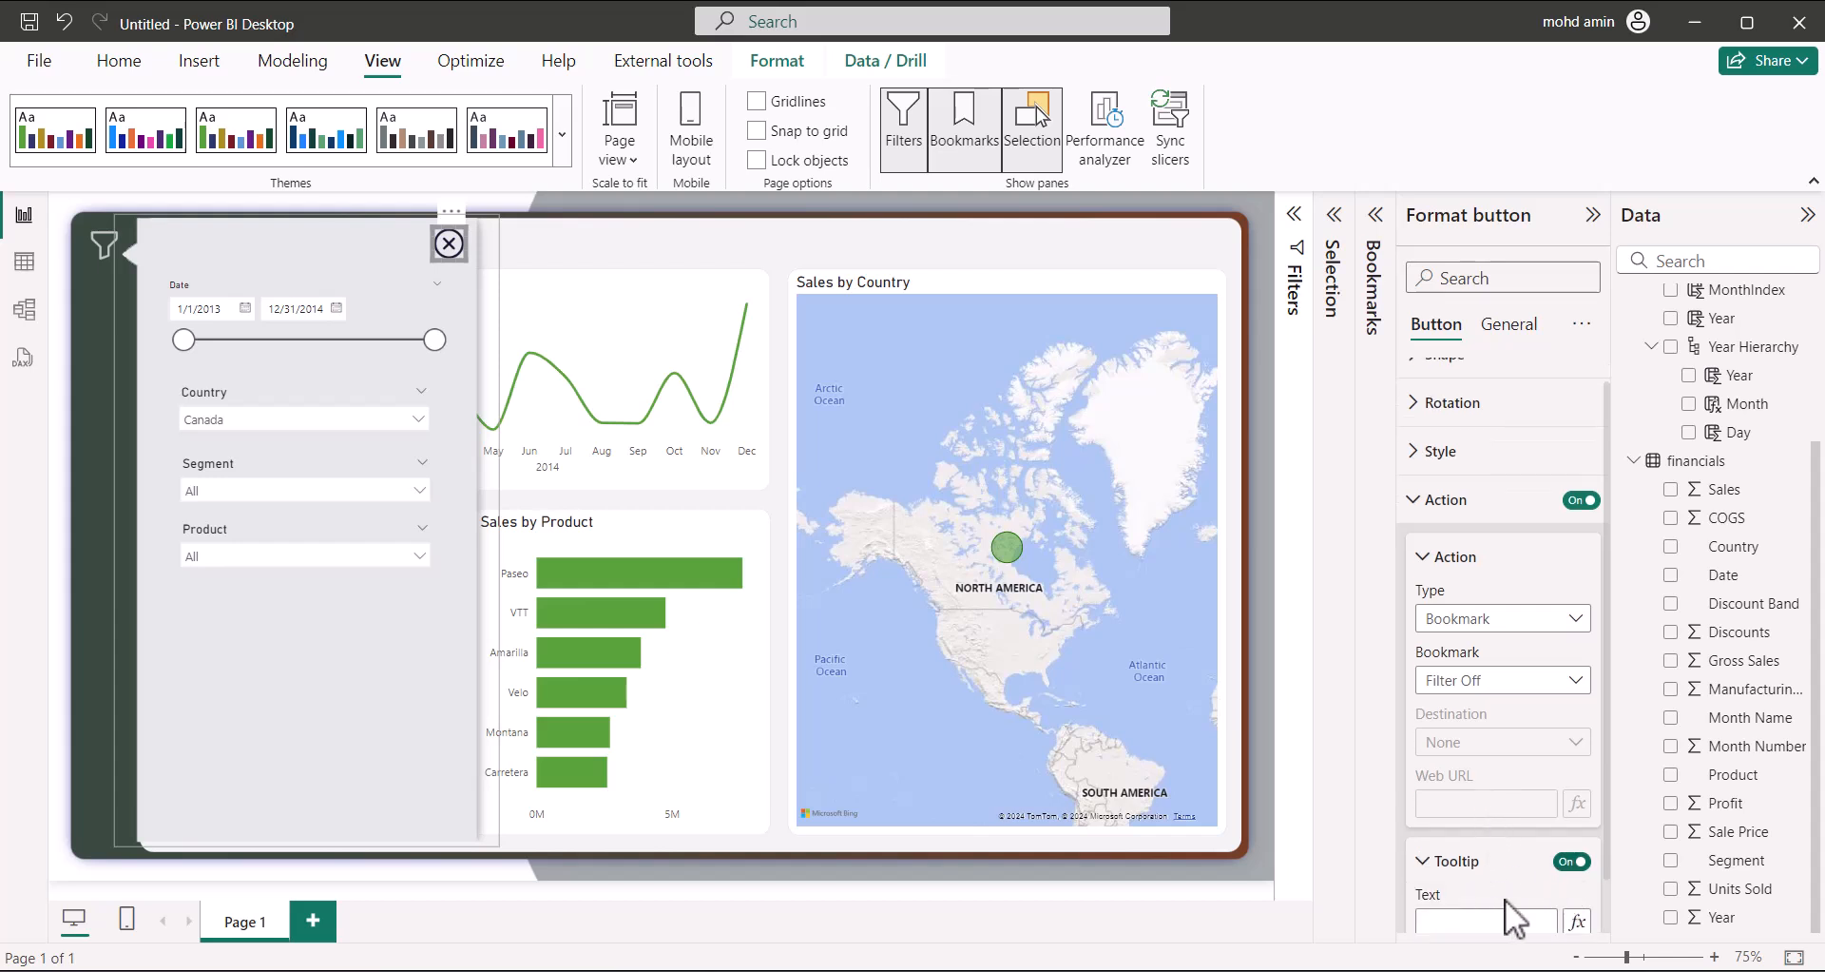
pyautogui.scroll(-2, 1521, 903)
pyautogui.click(1495, 862)
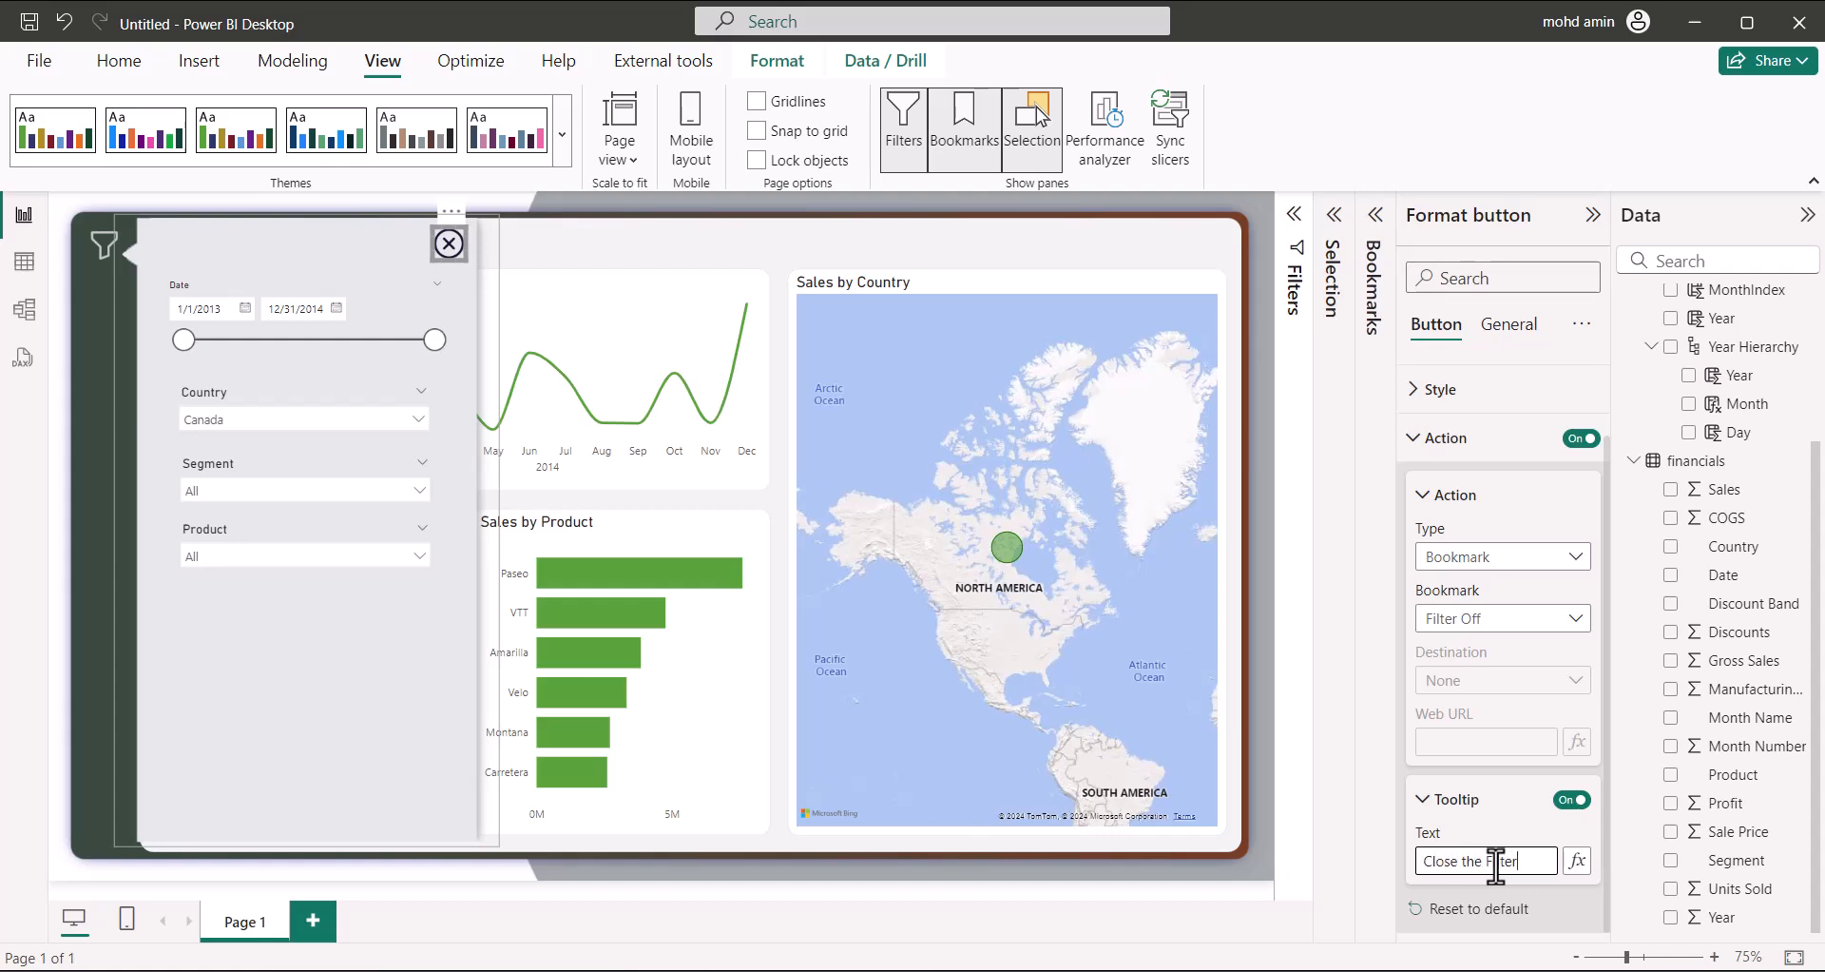
pyautogui.click(653, 238)
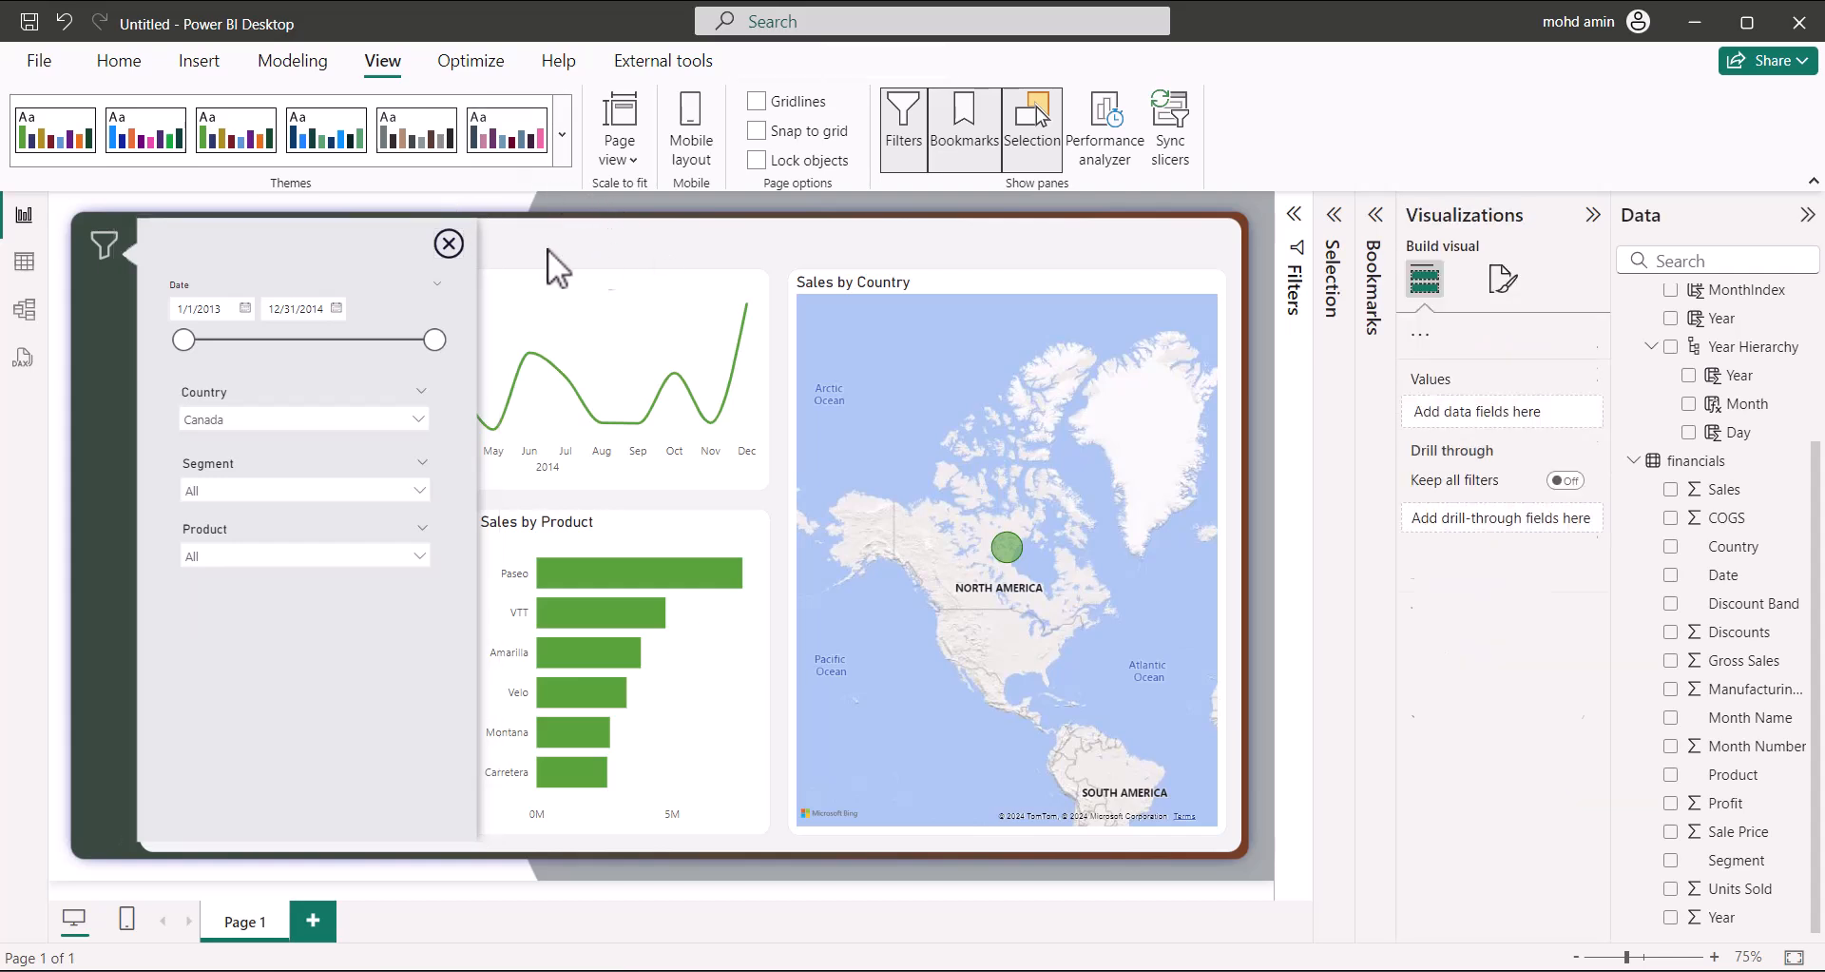
pyautogui.click(448, 244)
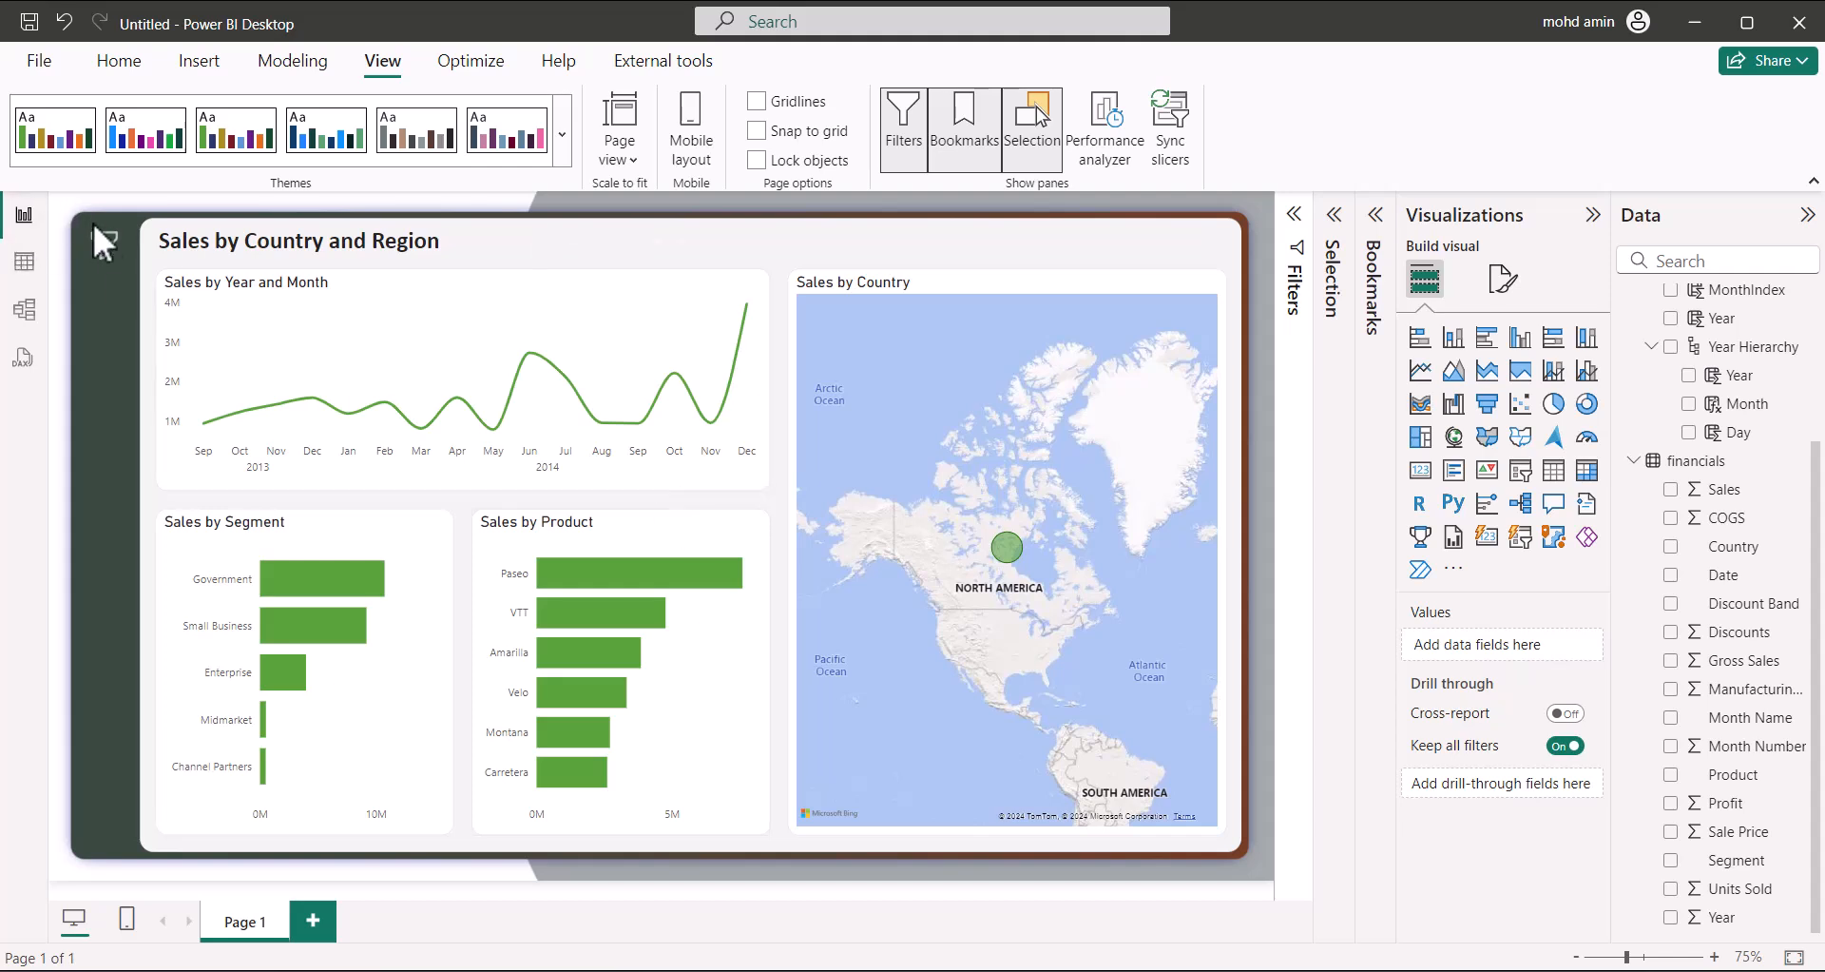
# Turn on the funnel button's action as a Bookmark action for Filter On, tooltip 'Filter View'
pyautogui.click(111, 251)
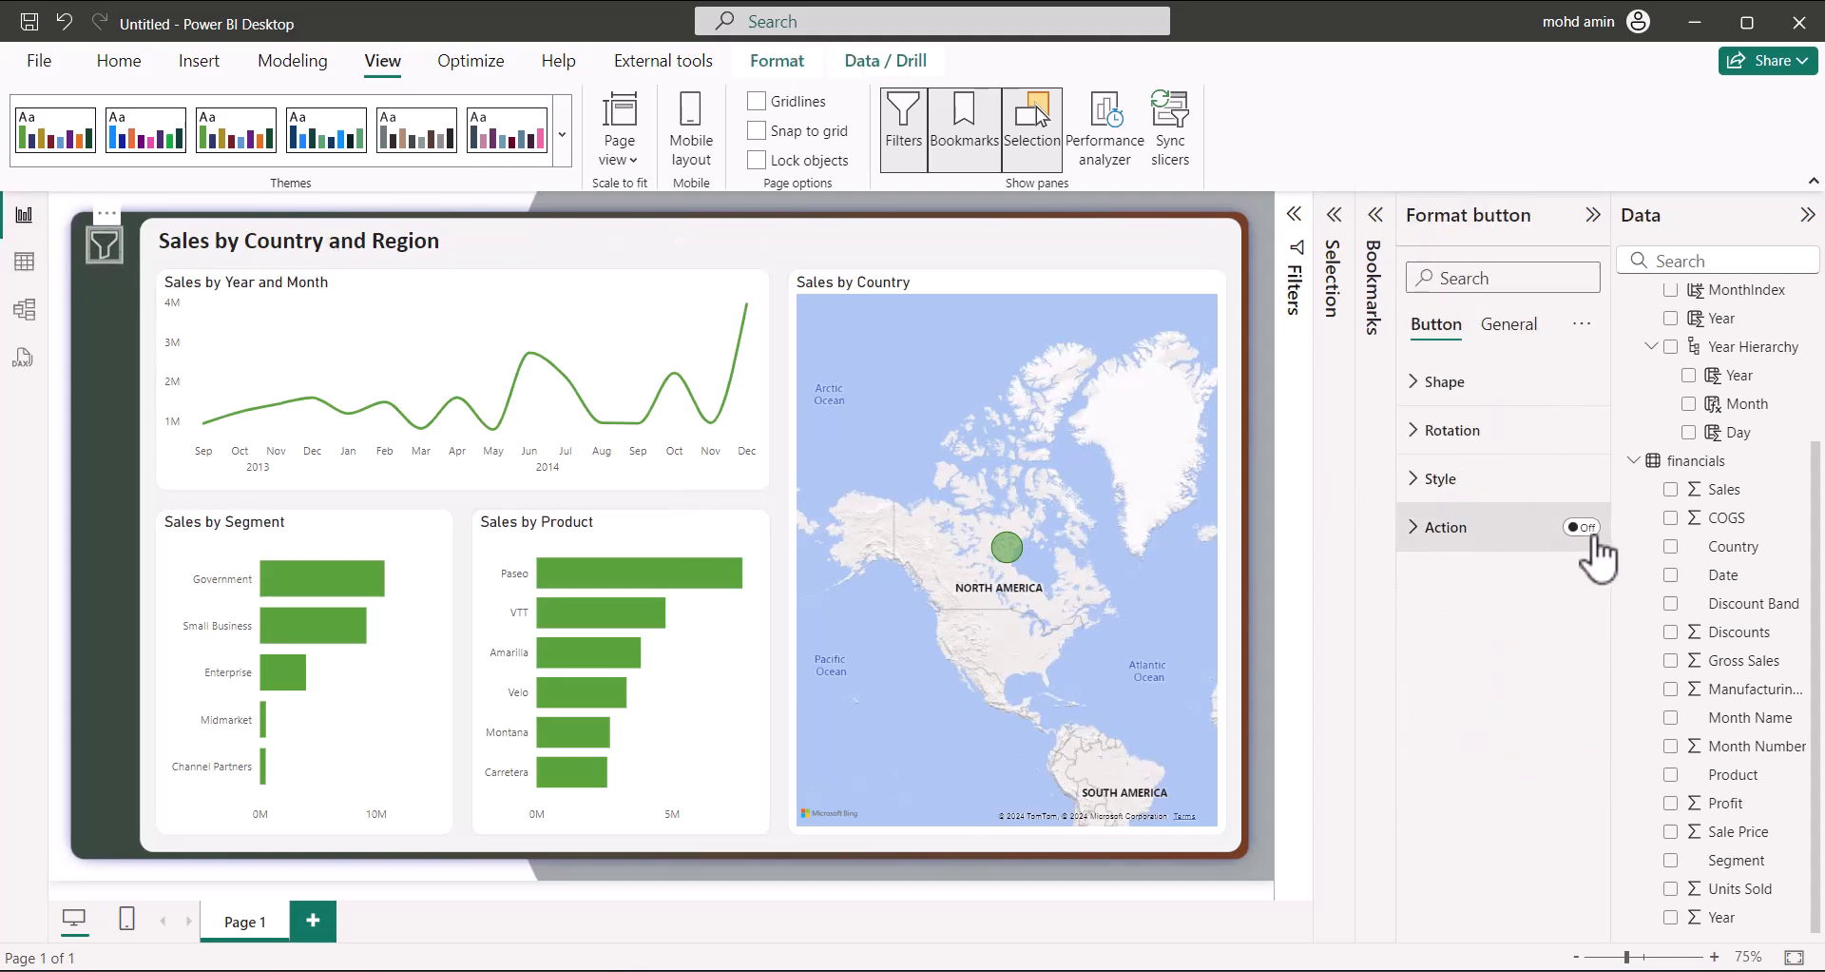
pyautogui.click(1564, 529)
pyautogui.click(1435, 528)
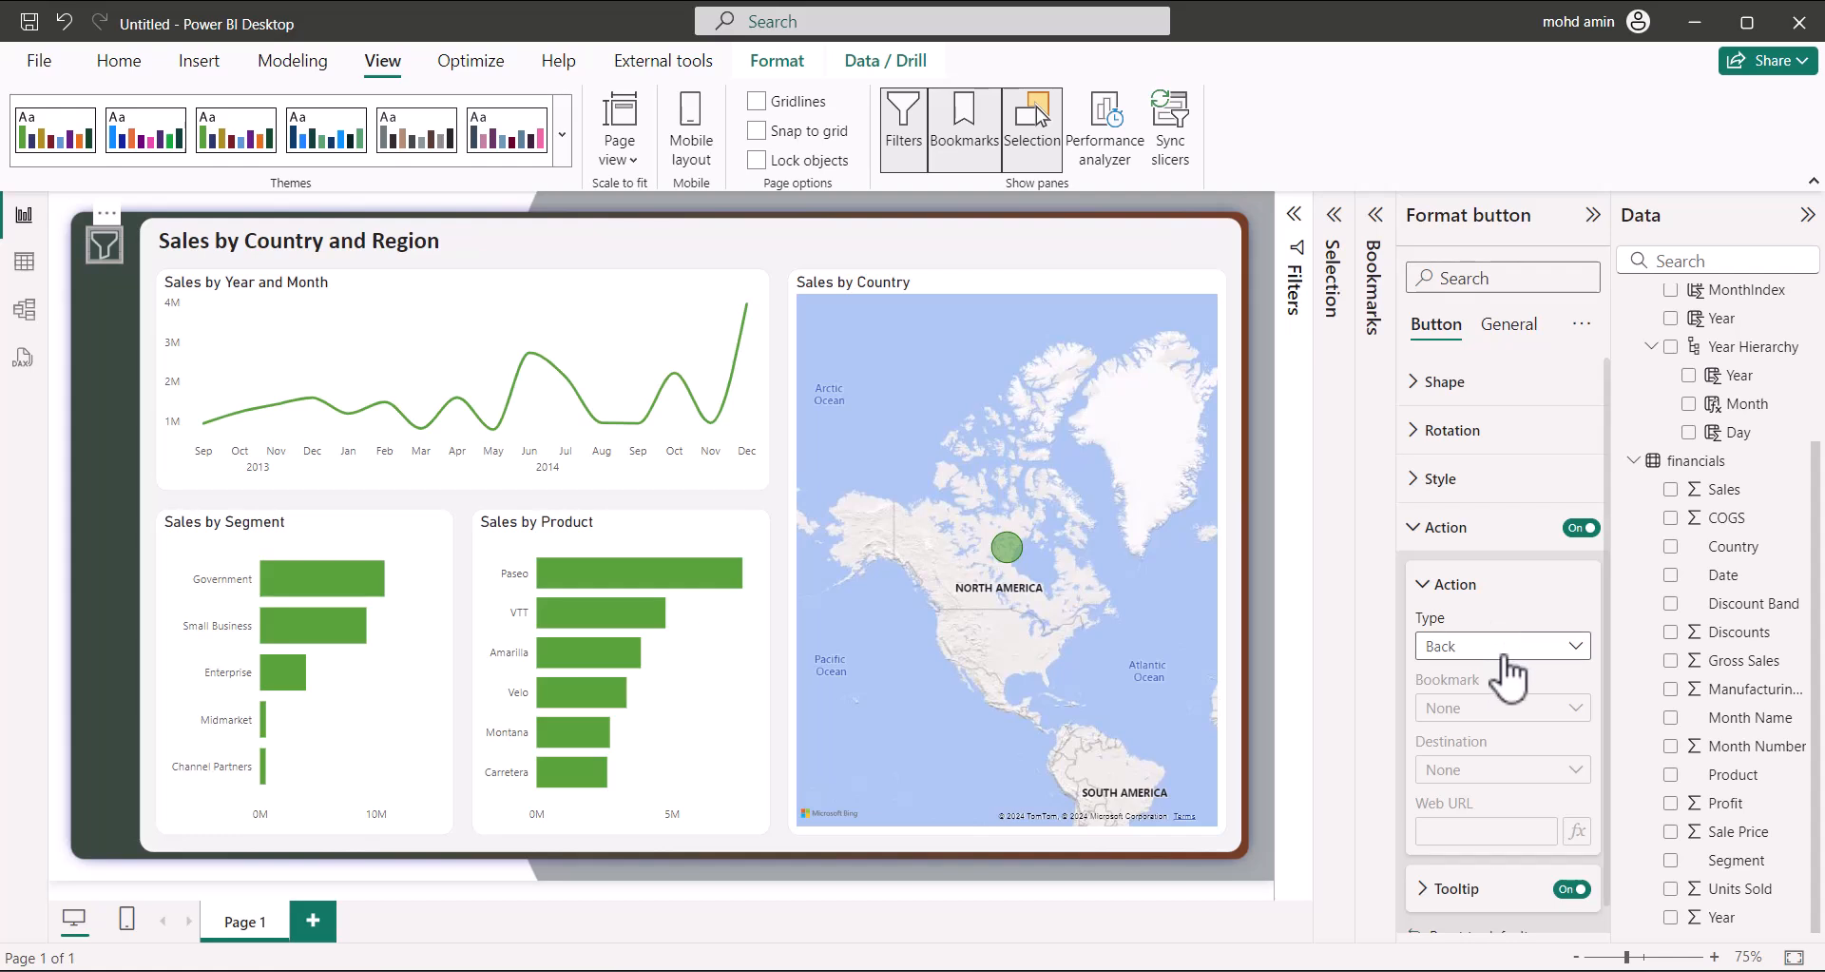
pyautogui.click(1488, 648)
pyautogui.click(1479, 704)
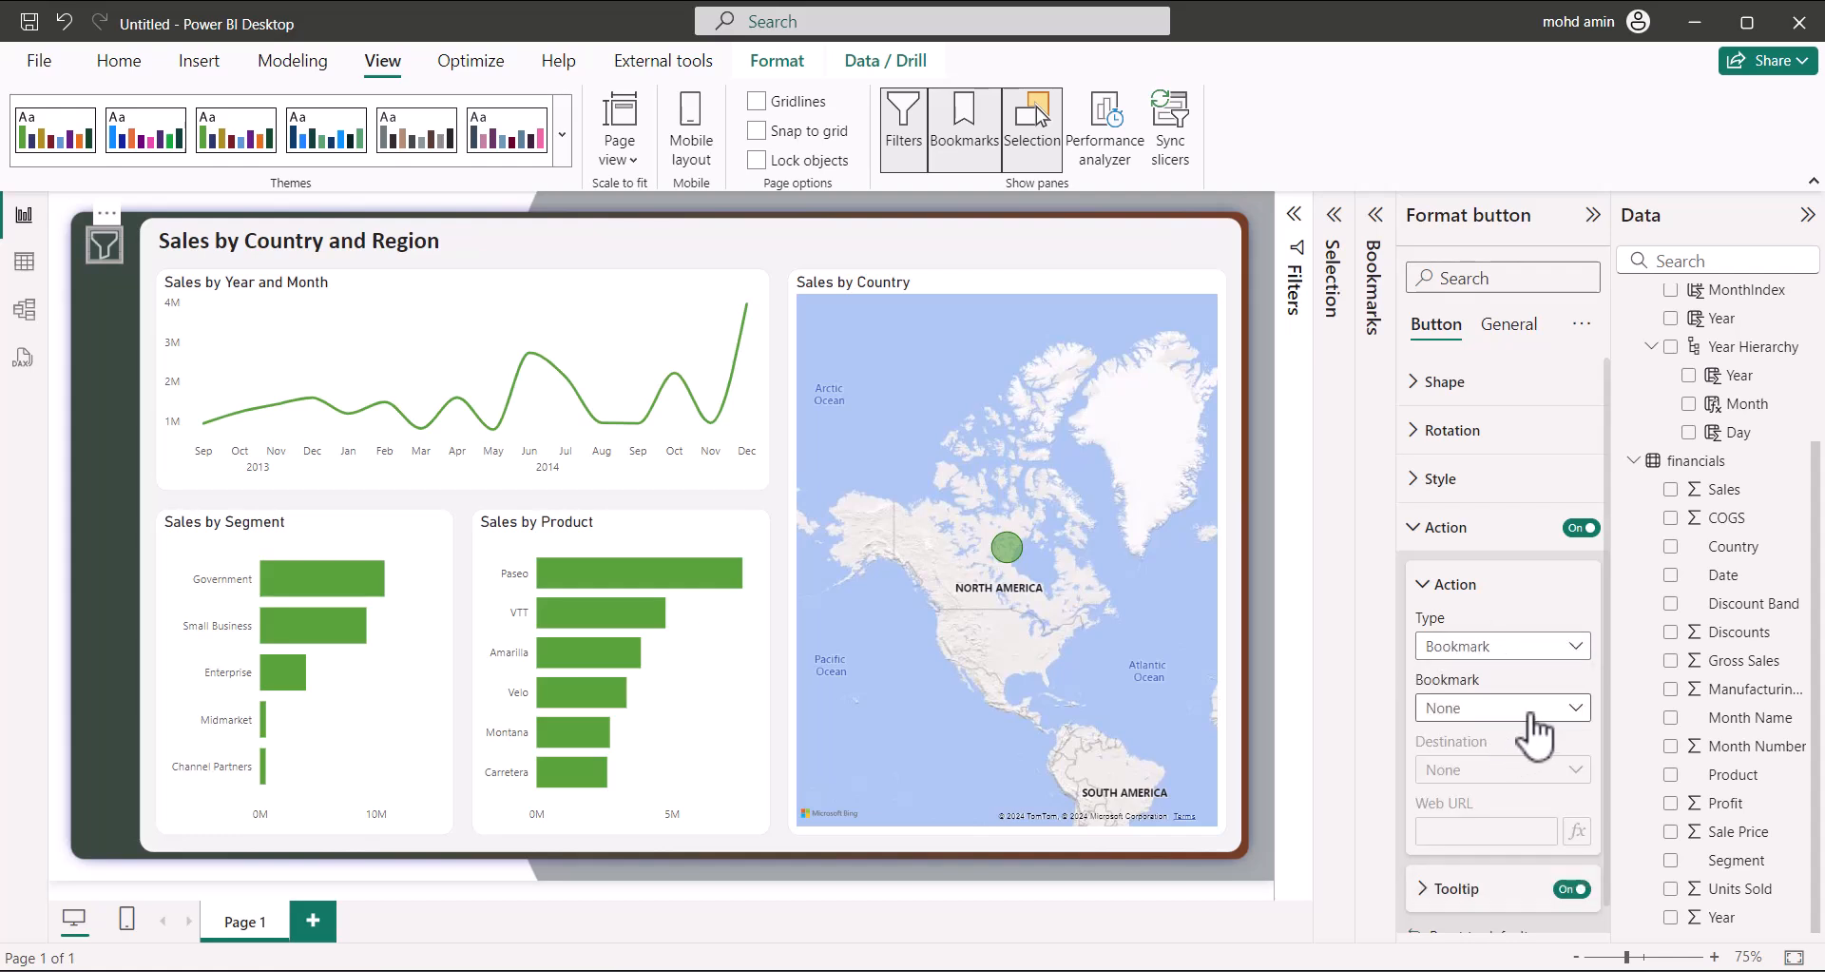
pyautogui.click(1526, 708)
pyautogui.click(1487, 766)
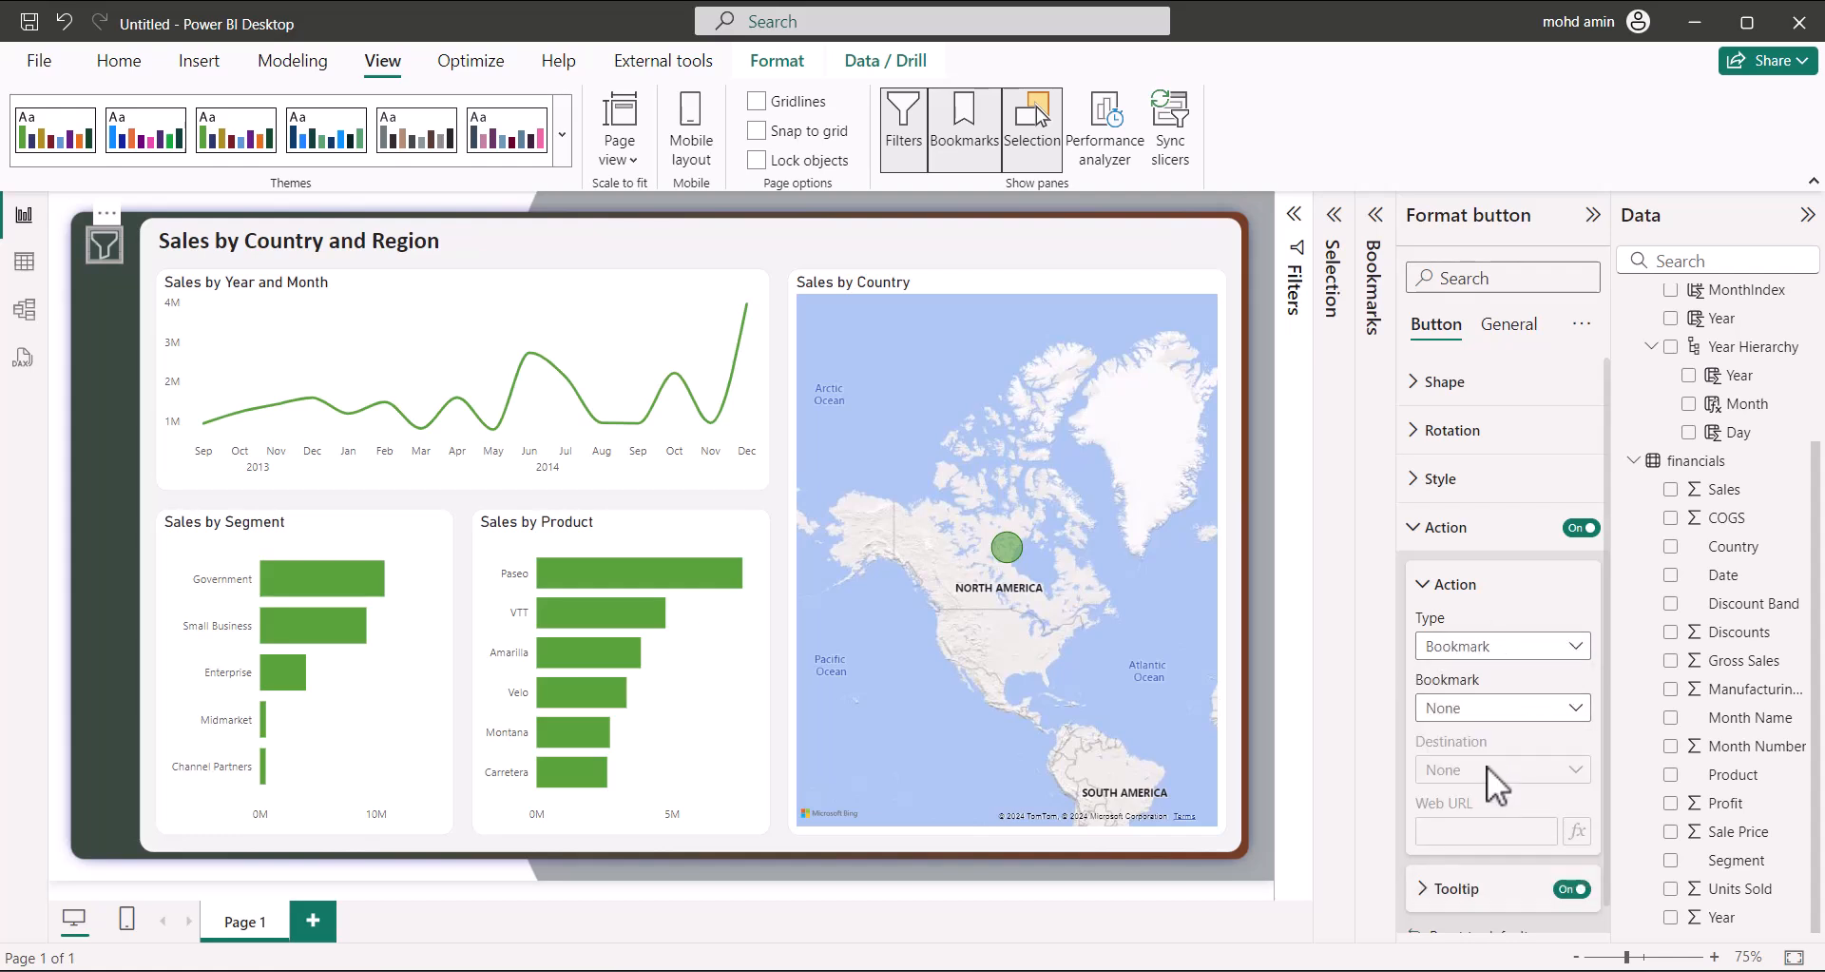
pyautogui.click(1462, 901)
pyautogui.scroll(-1, 1481, 865)
pyautogui.click(1480, 860)
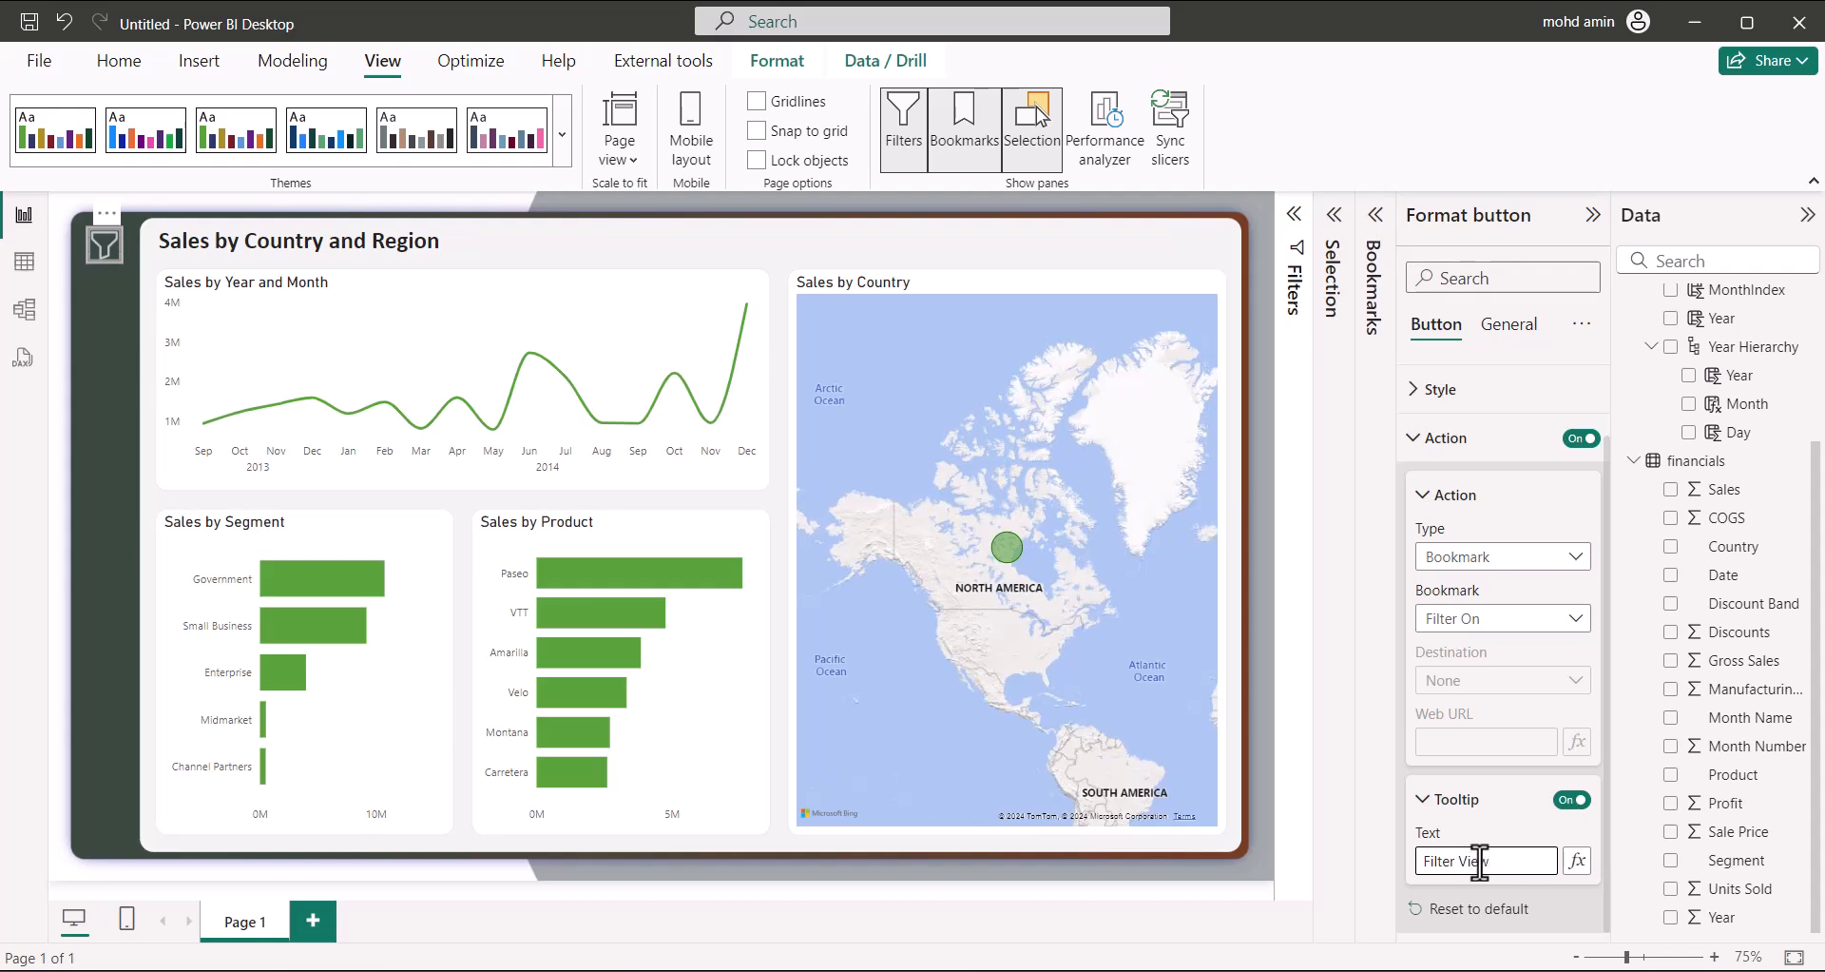
pyautogui.click(524, 233)
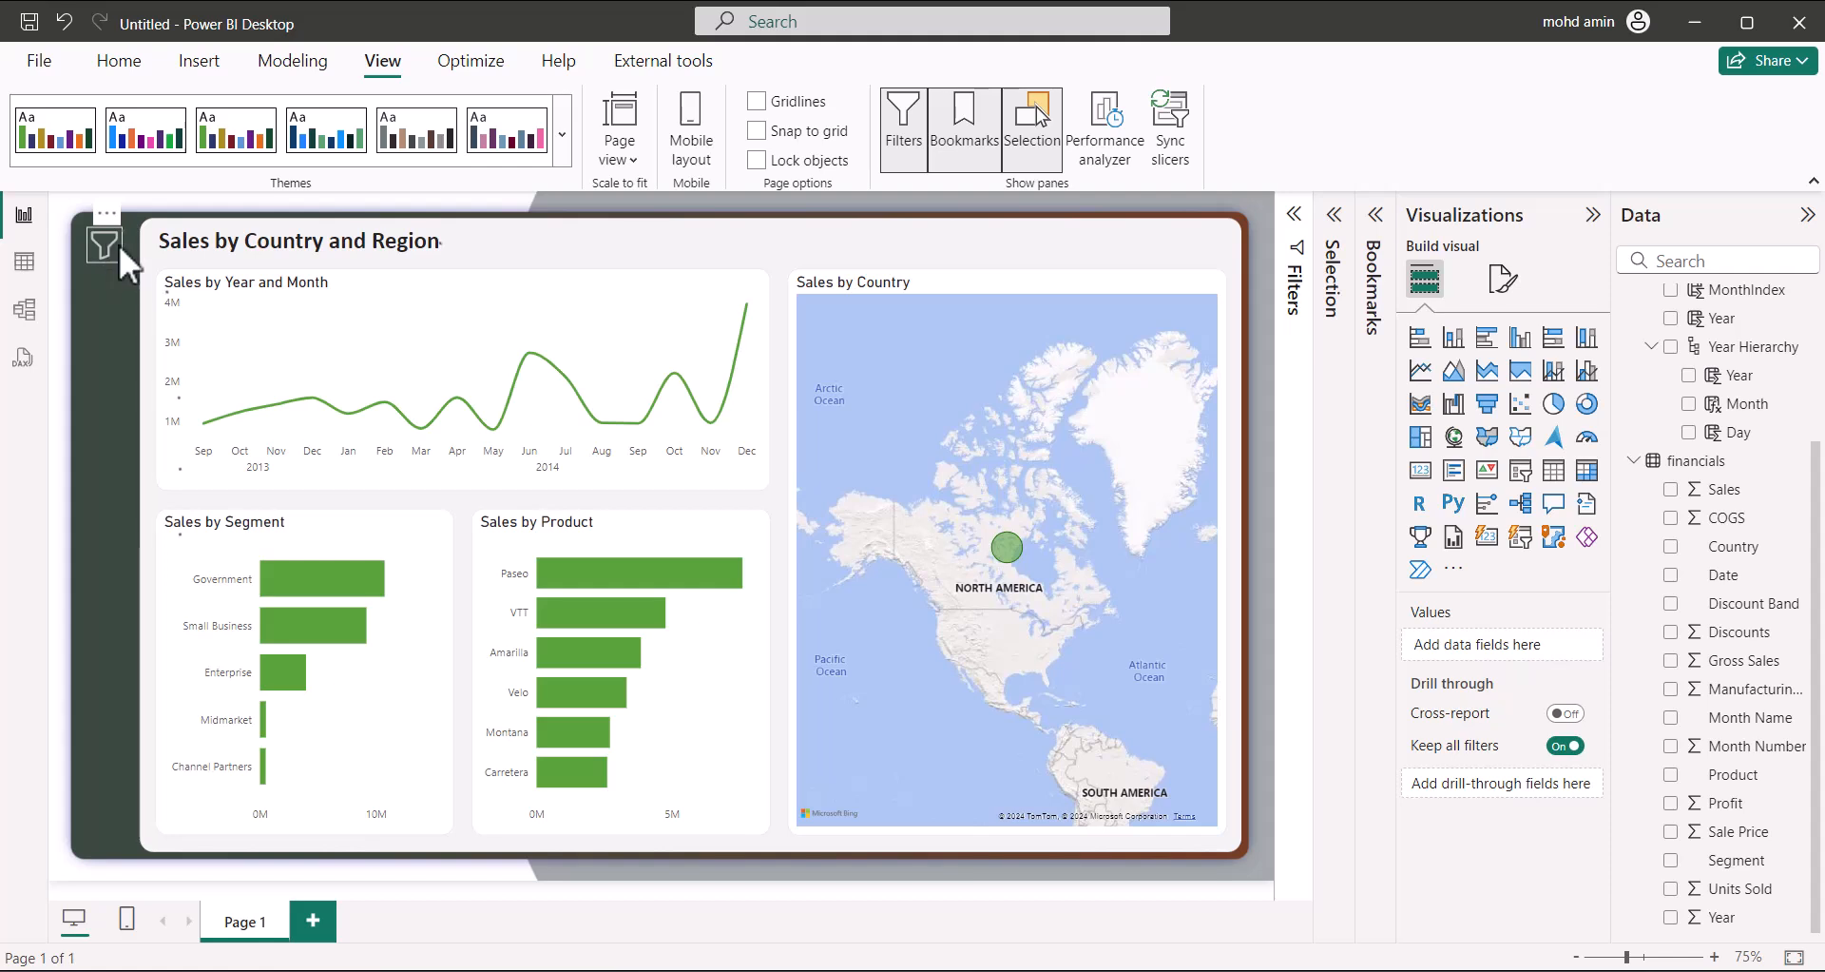
# Open and close the slide-out filter panel twice with the Filter View button to test it
pyautogui.click(116, 247)
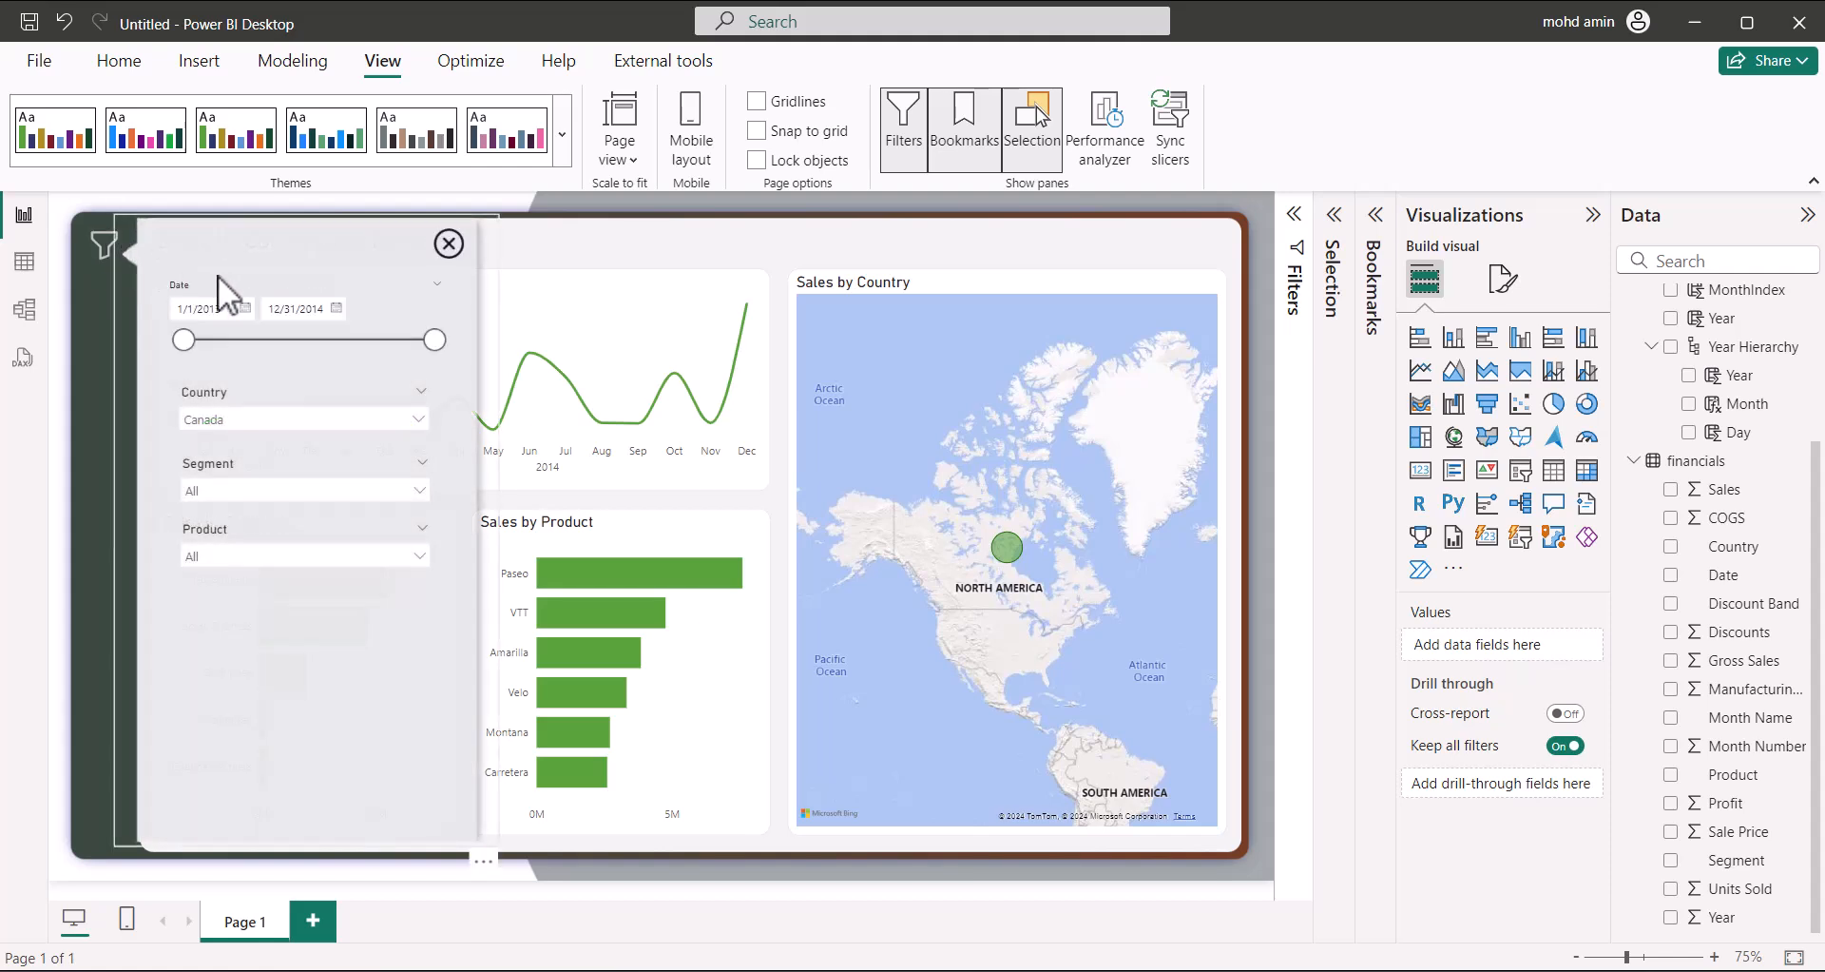
pyautogui.click(448, 244)
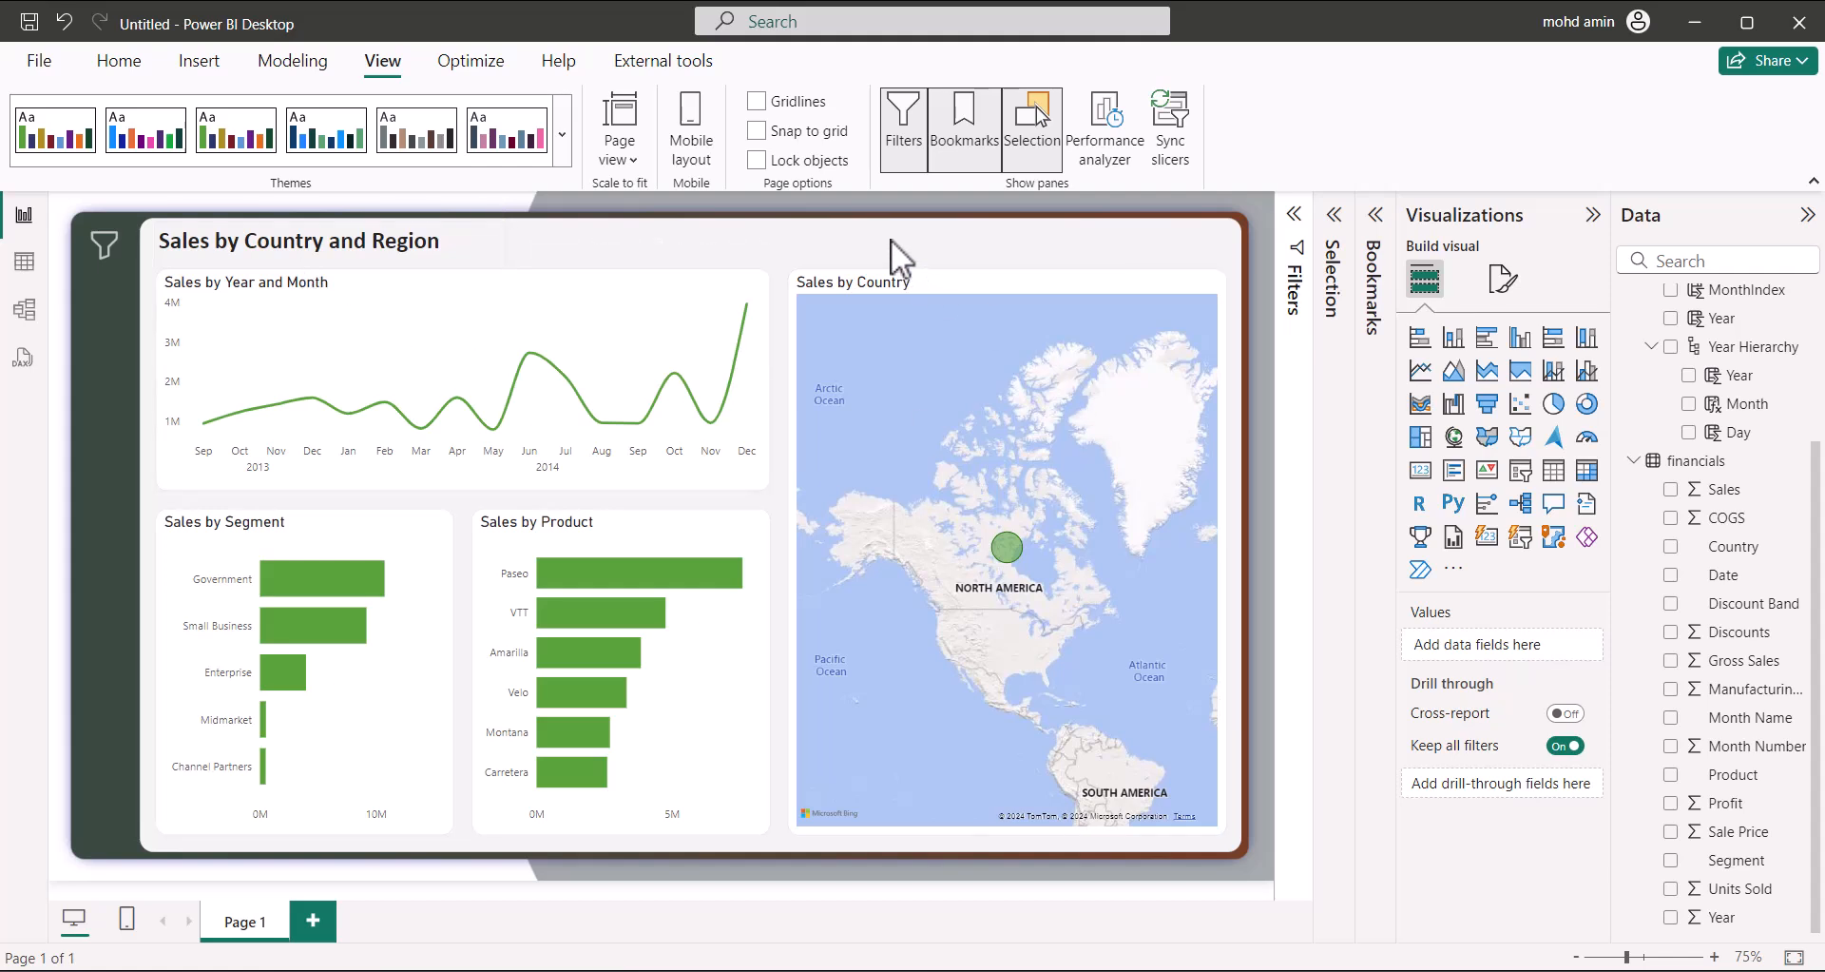
pyautogui.click(106, 249)
pyautogui.click(449, 244)
# Reopen the panel, clear the Country slicer selections so all countries show, and close it
pyautogui.click(107, 247)
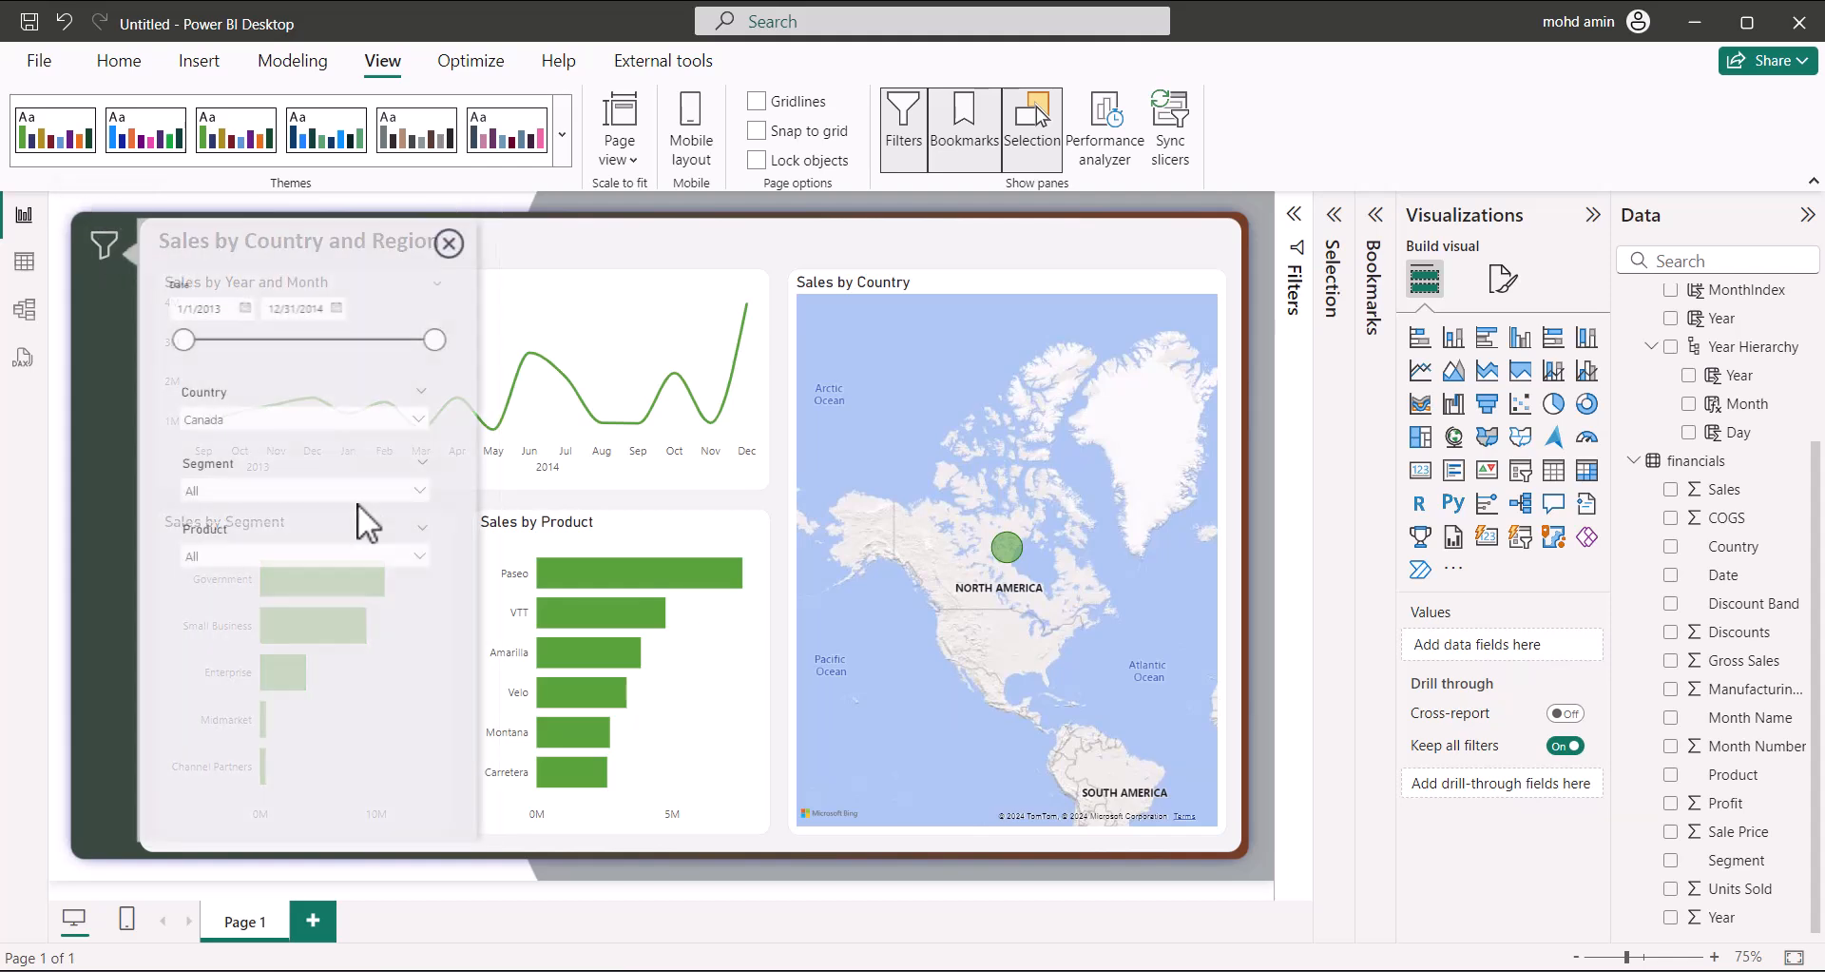
pyautogui.click(294, 420)
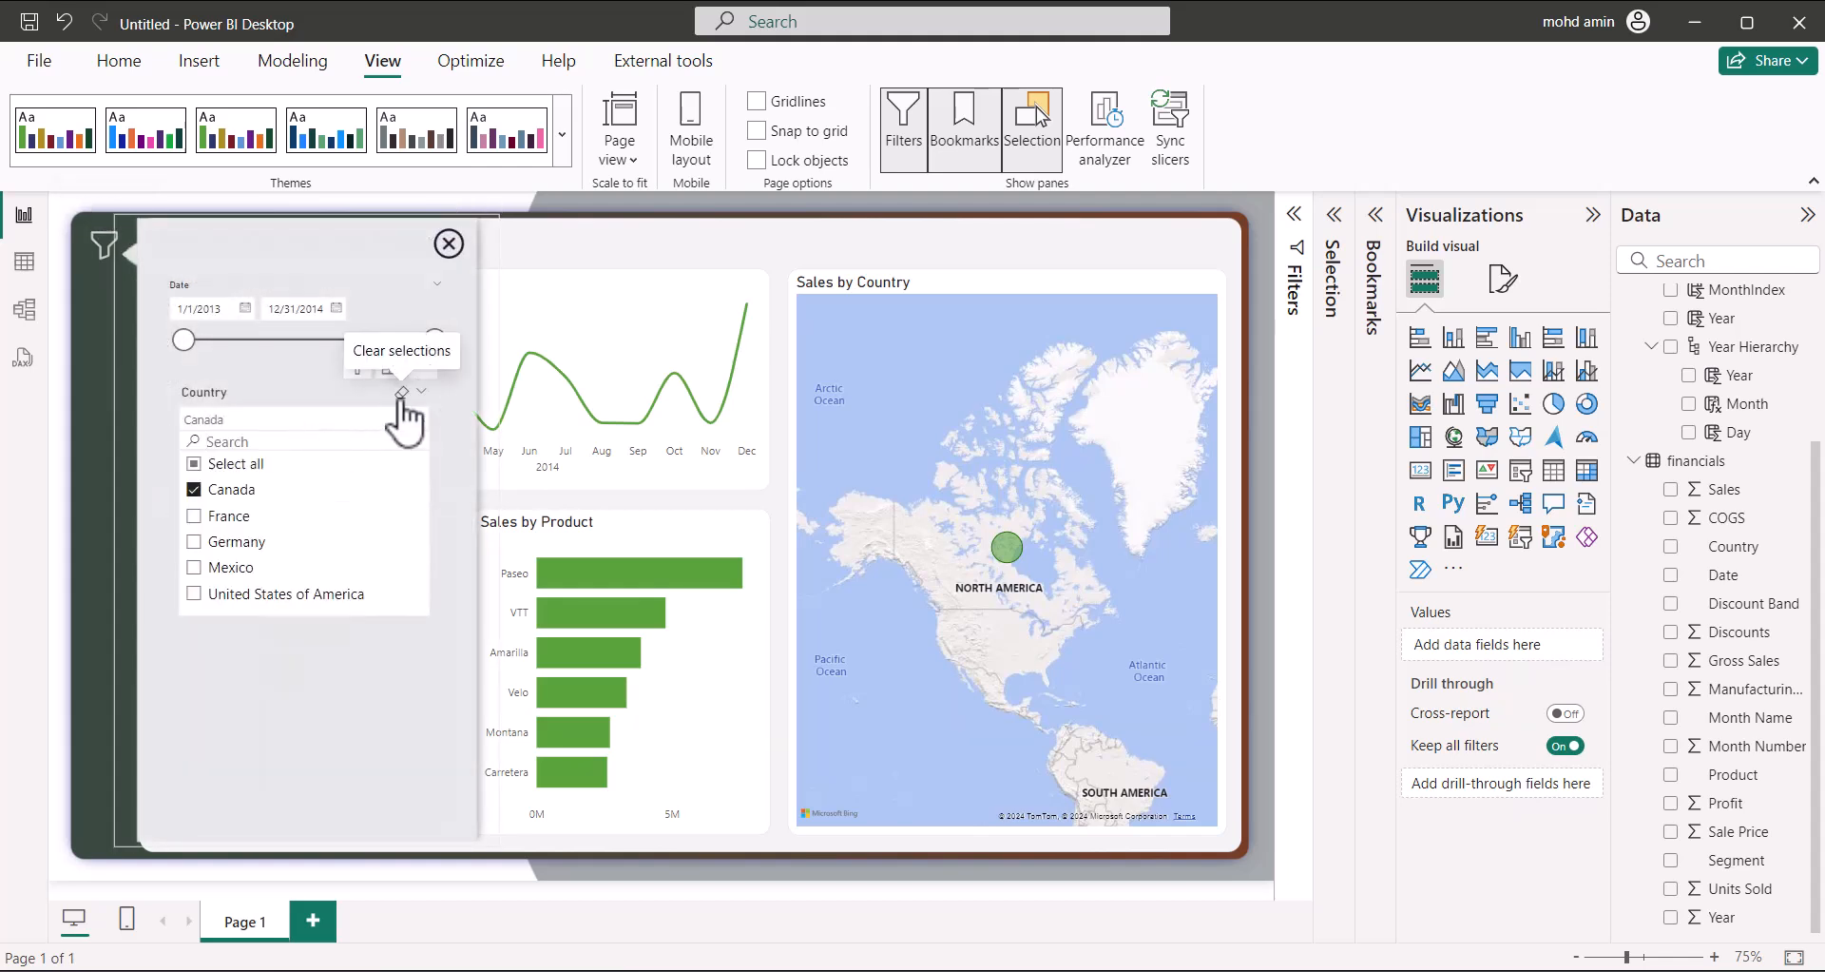
pyautogui.click(402, 394)
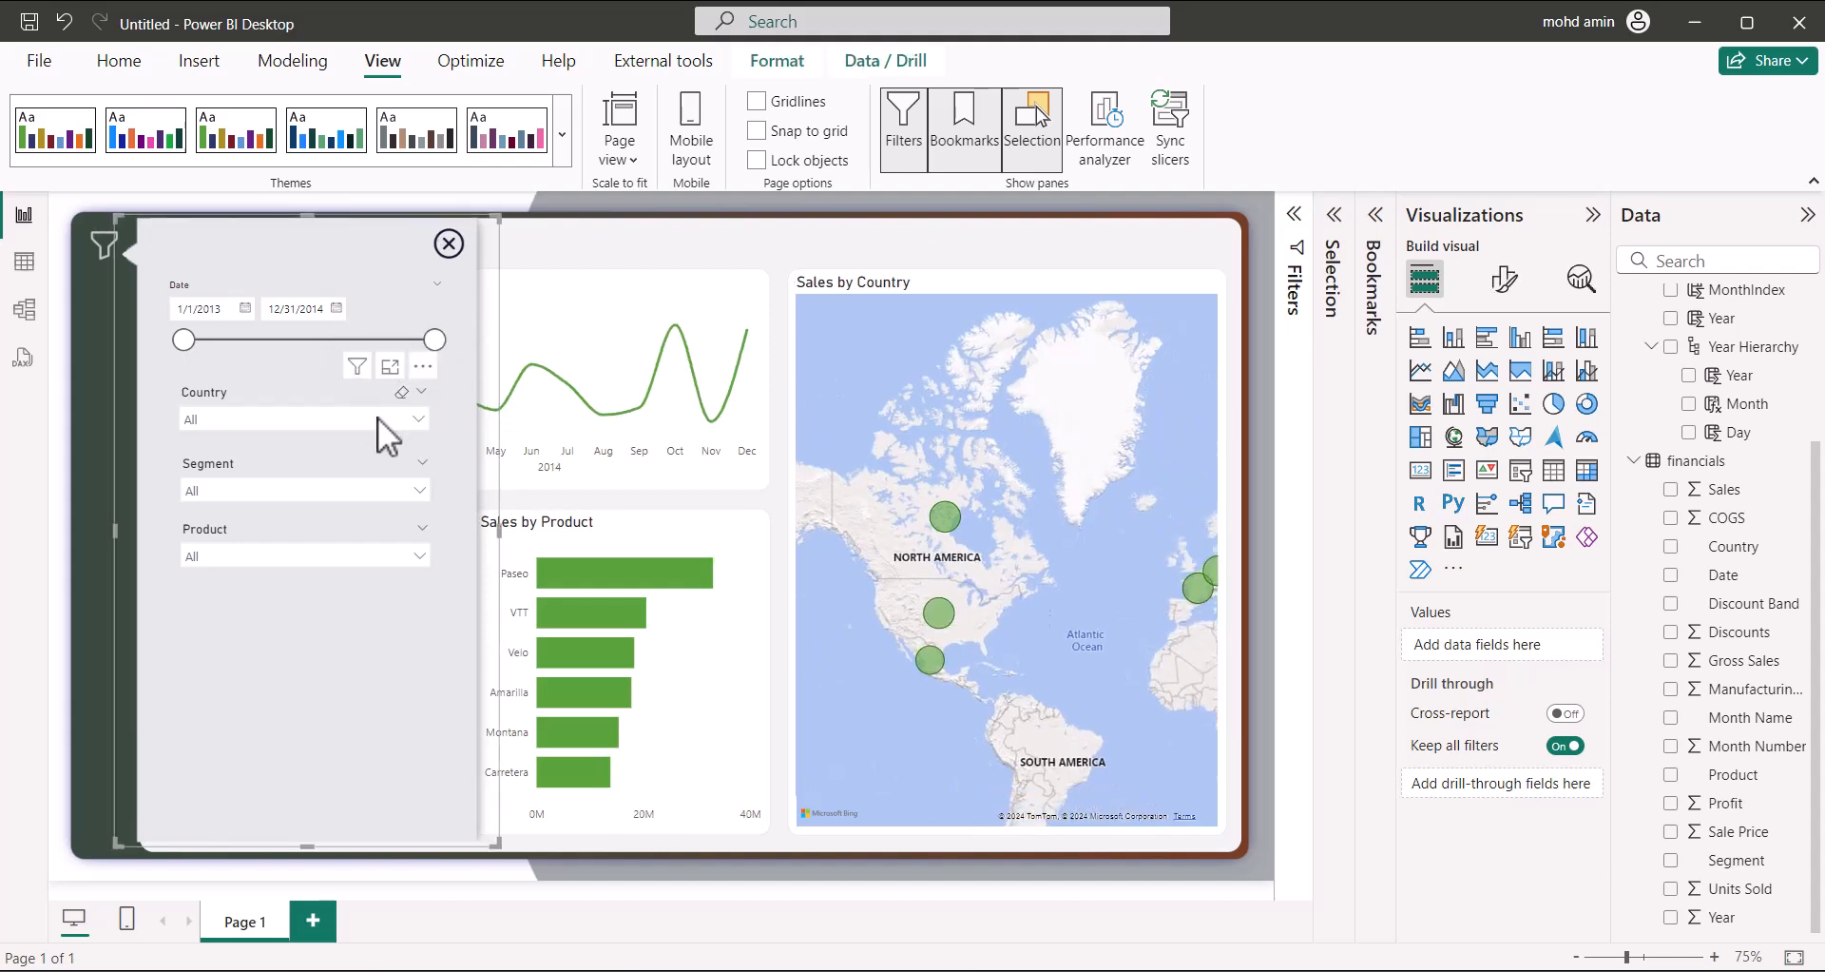
pyautogui.click(379, 418)
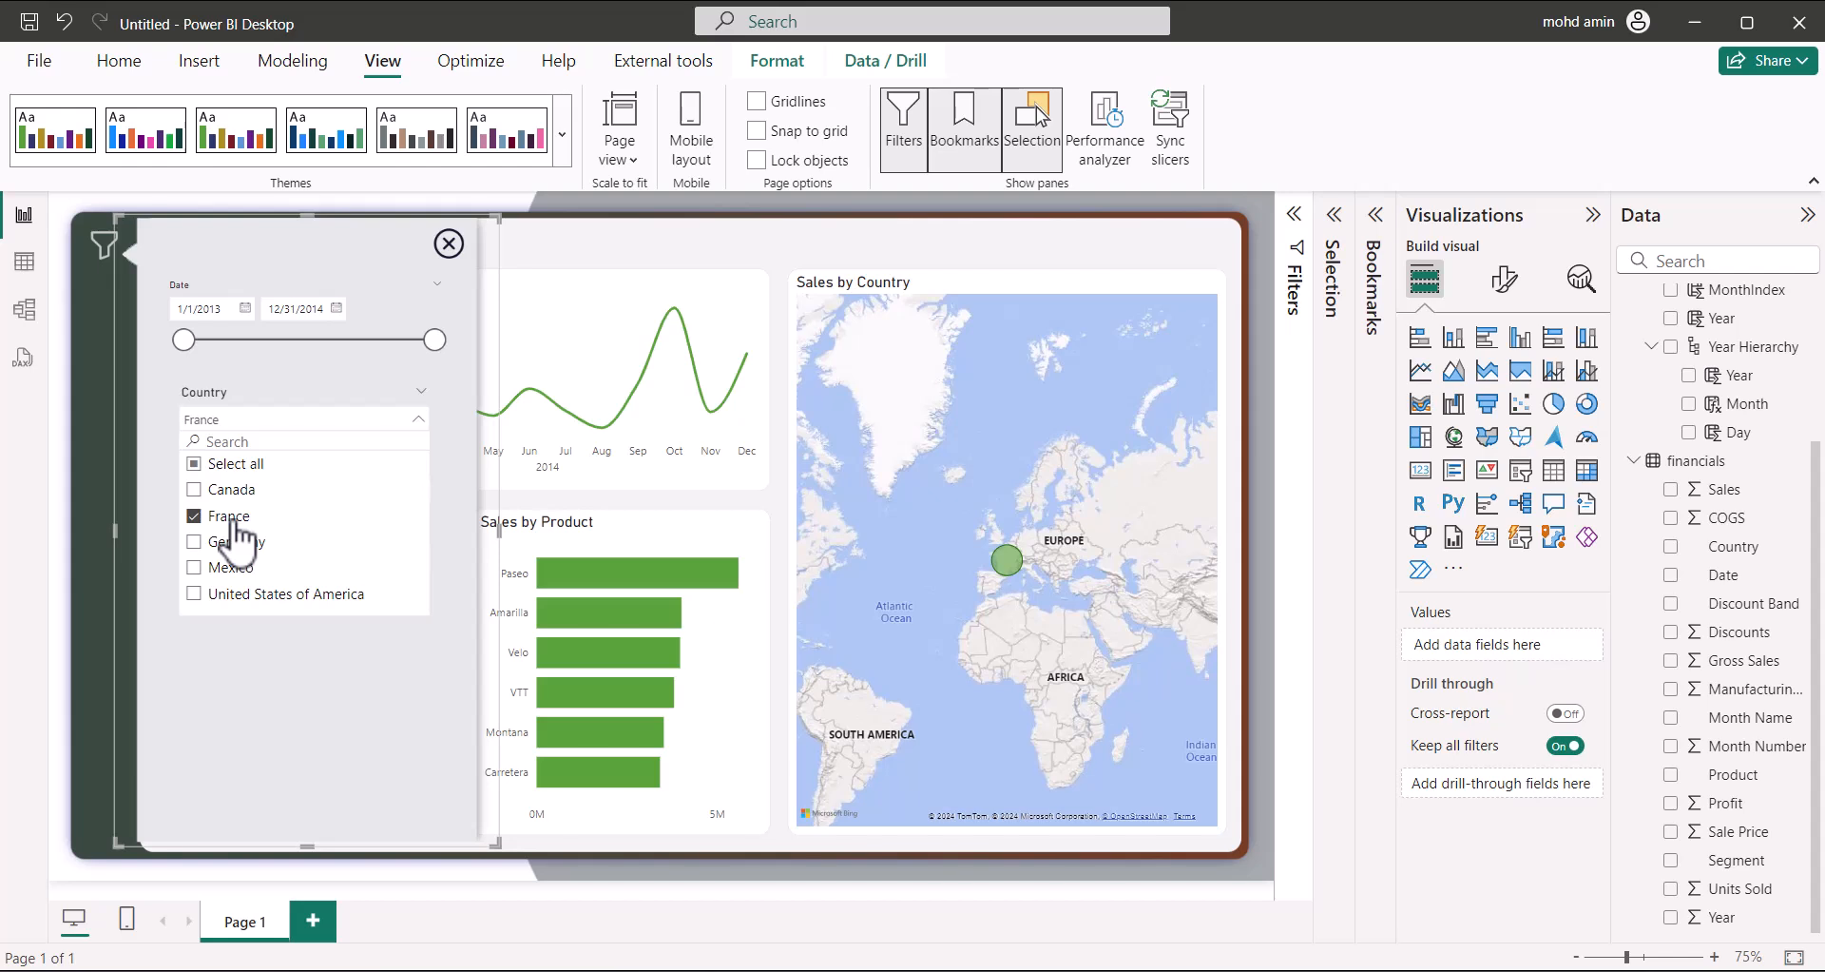
pyautogui.click(403, 393)
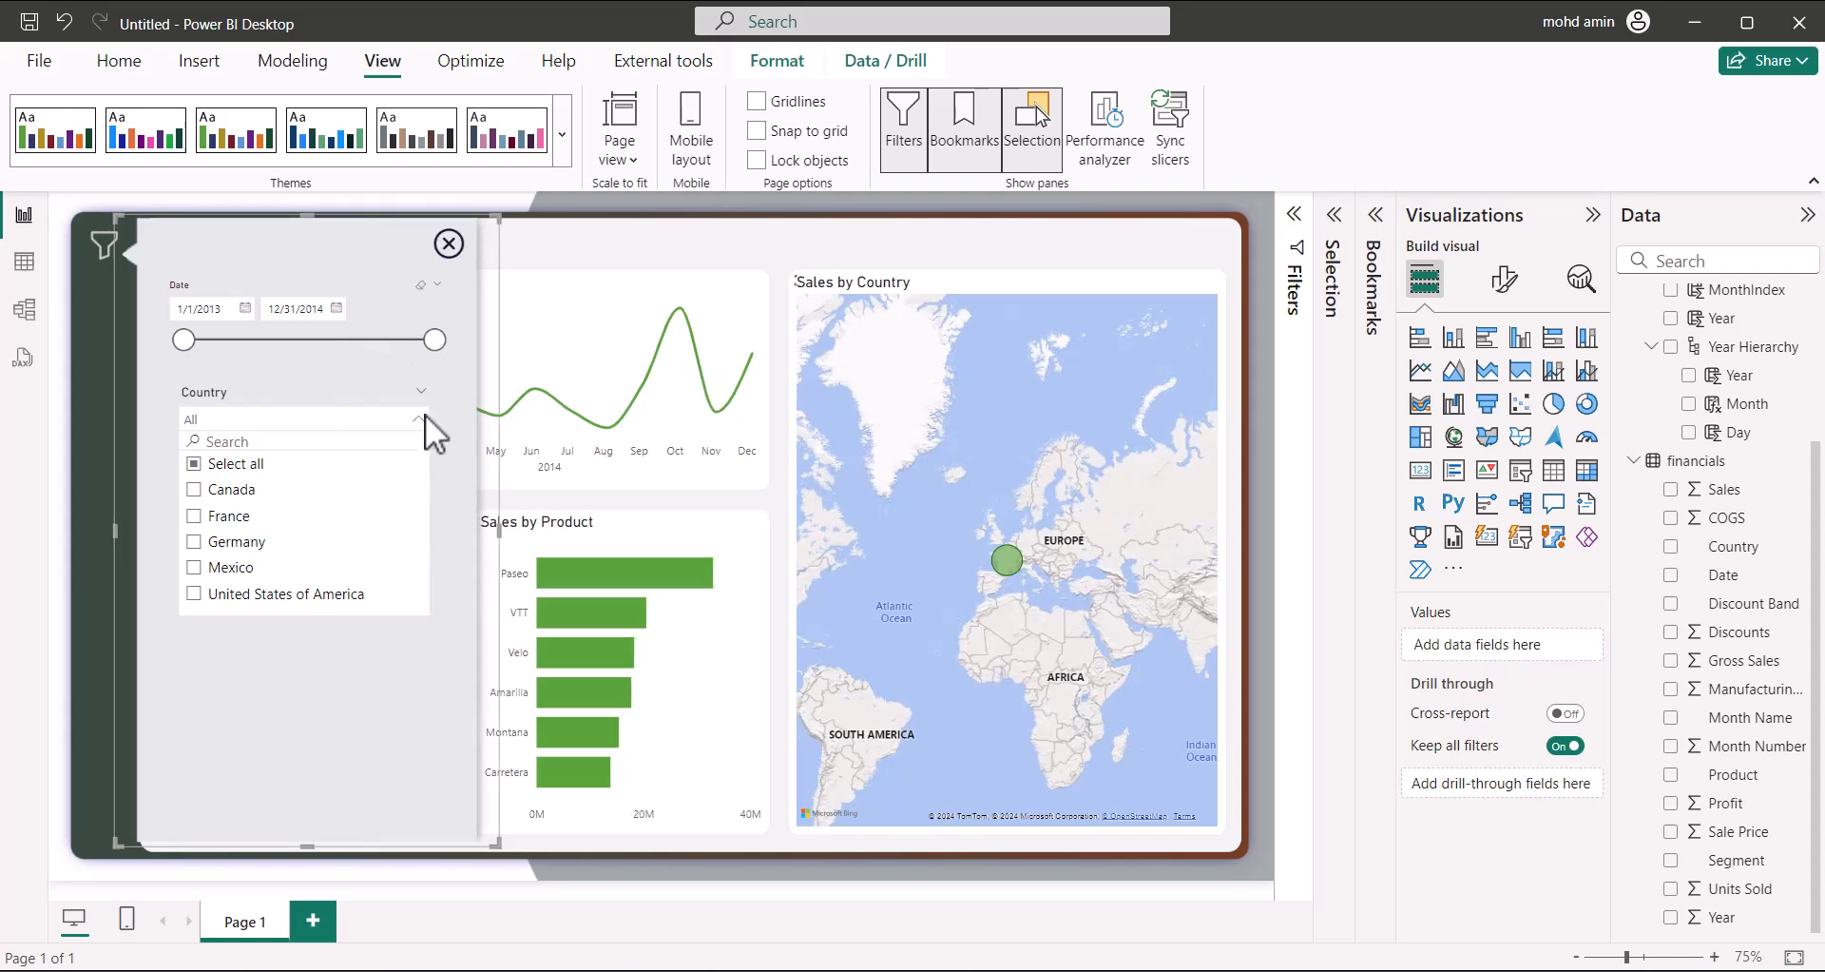
pyautogui.click(449, 247)
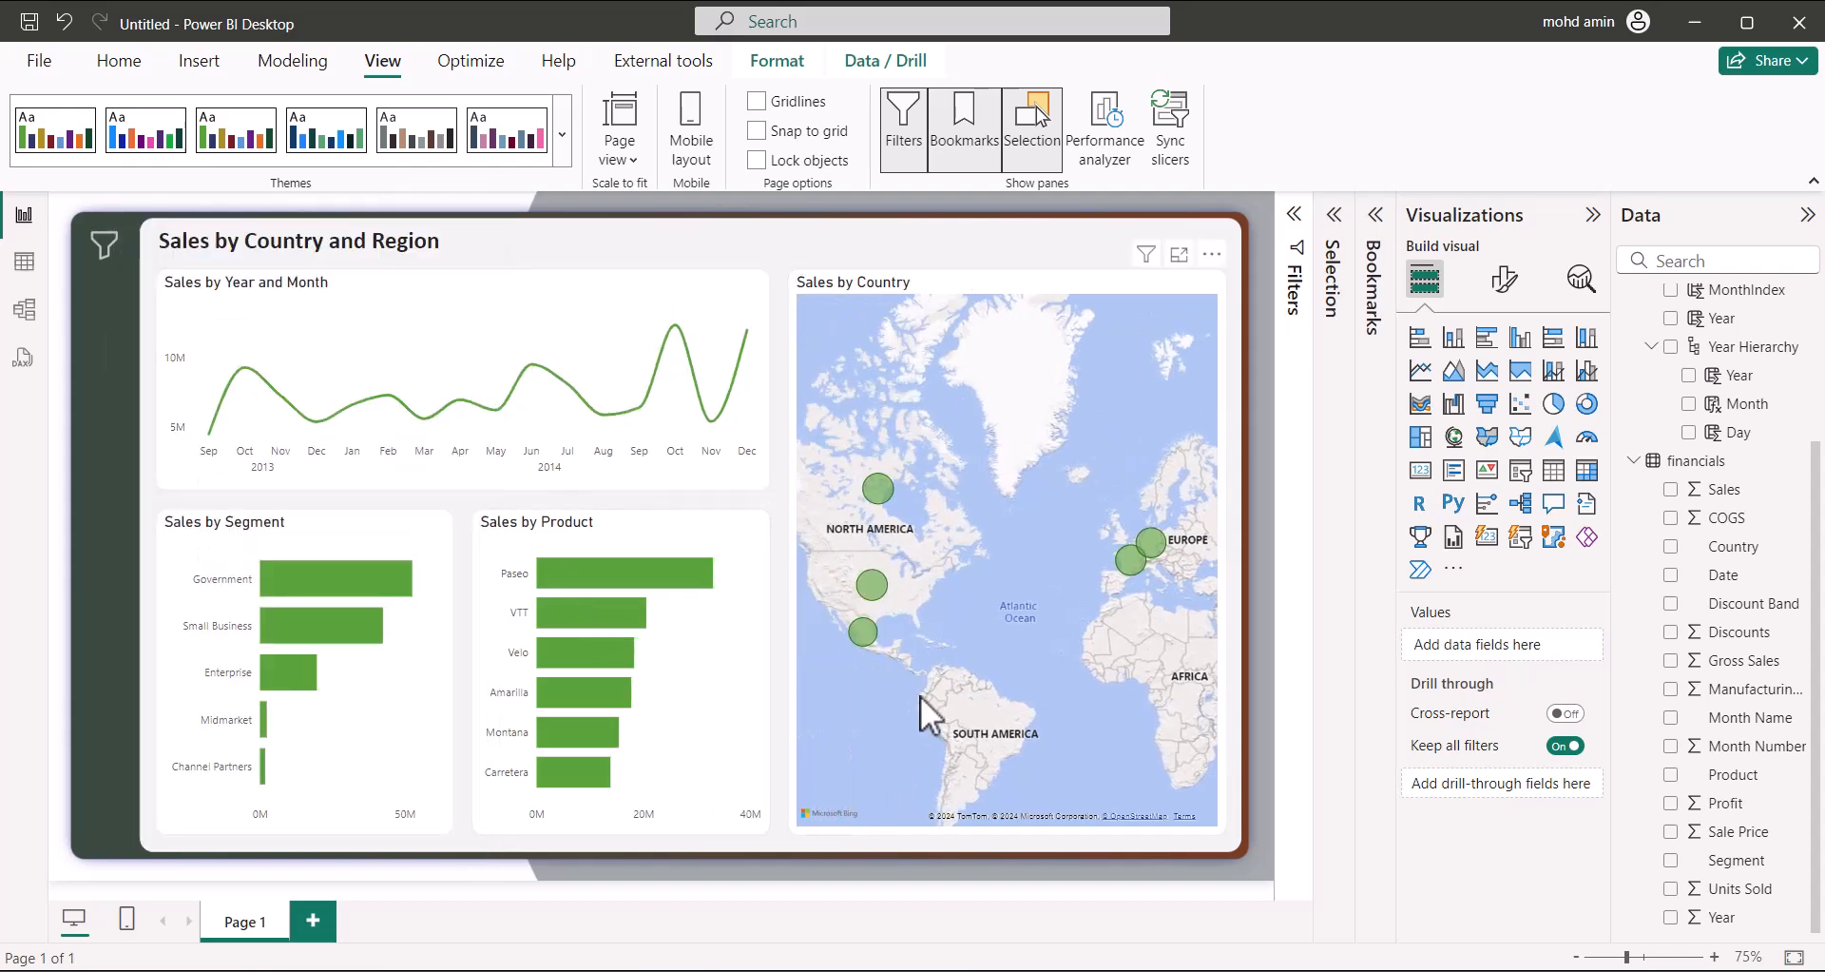
# Duplicate Page 1 and rename the new page to 'Page 2'
pyautogui.rightClick(255, 933)
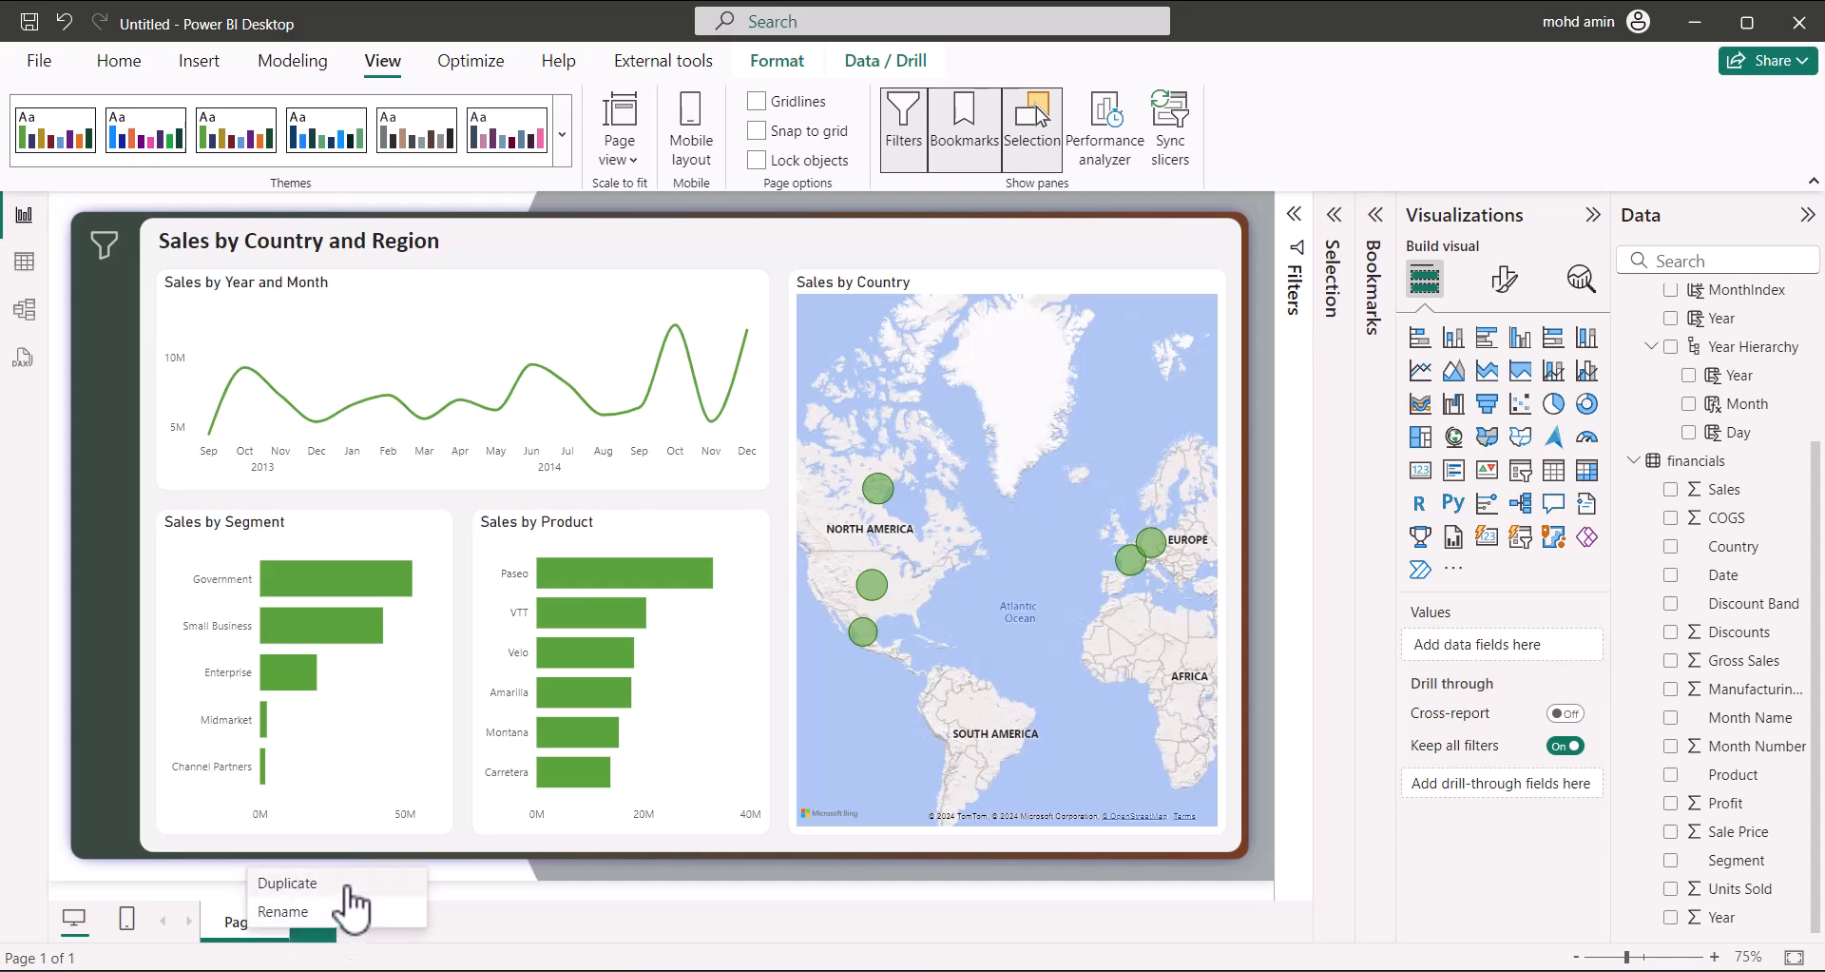
pyautogui.click(348, 886)
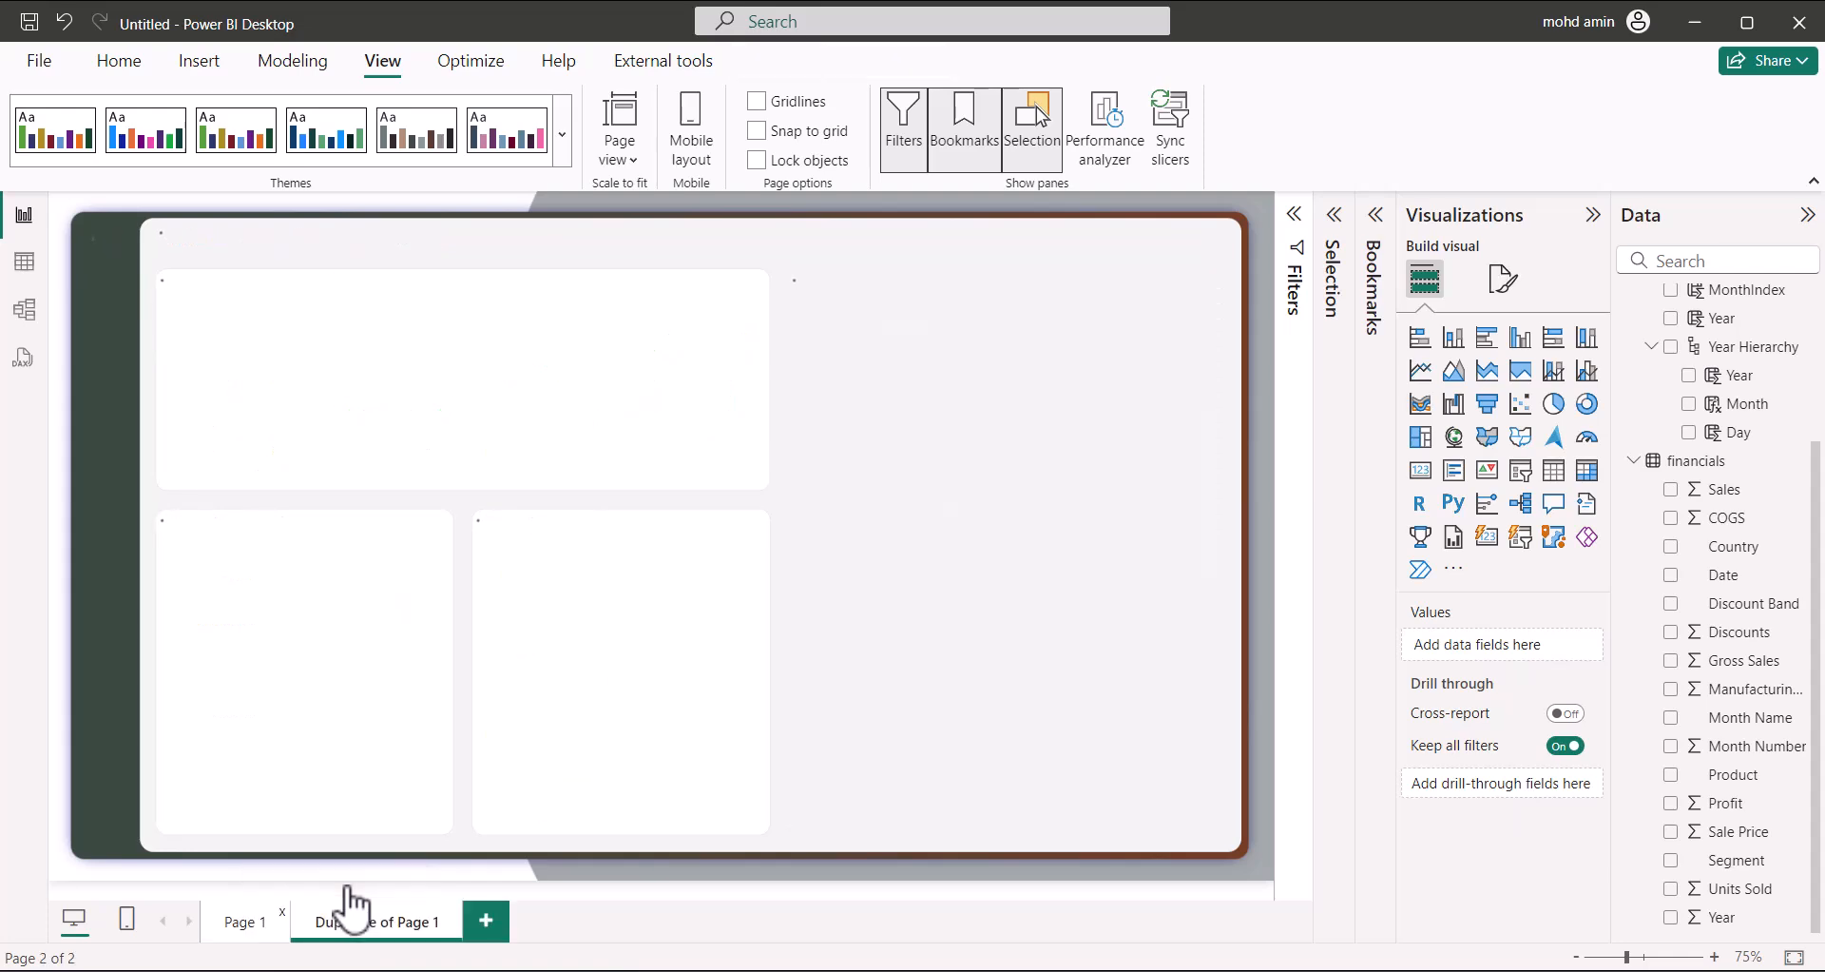
pyautogui.rightClick(347, 926)
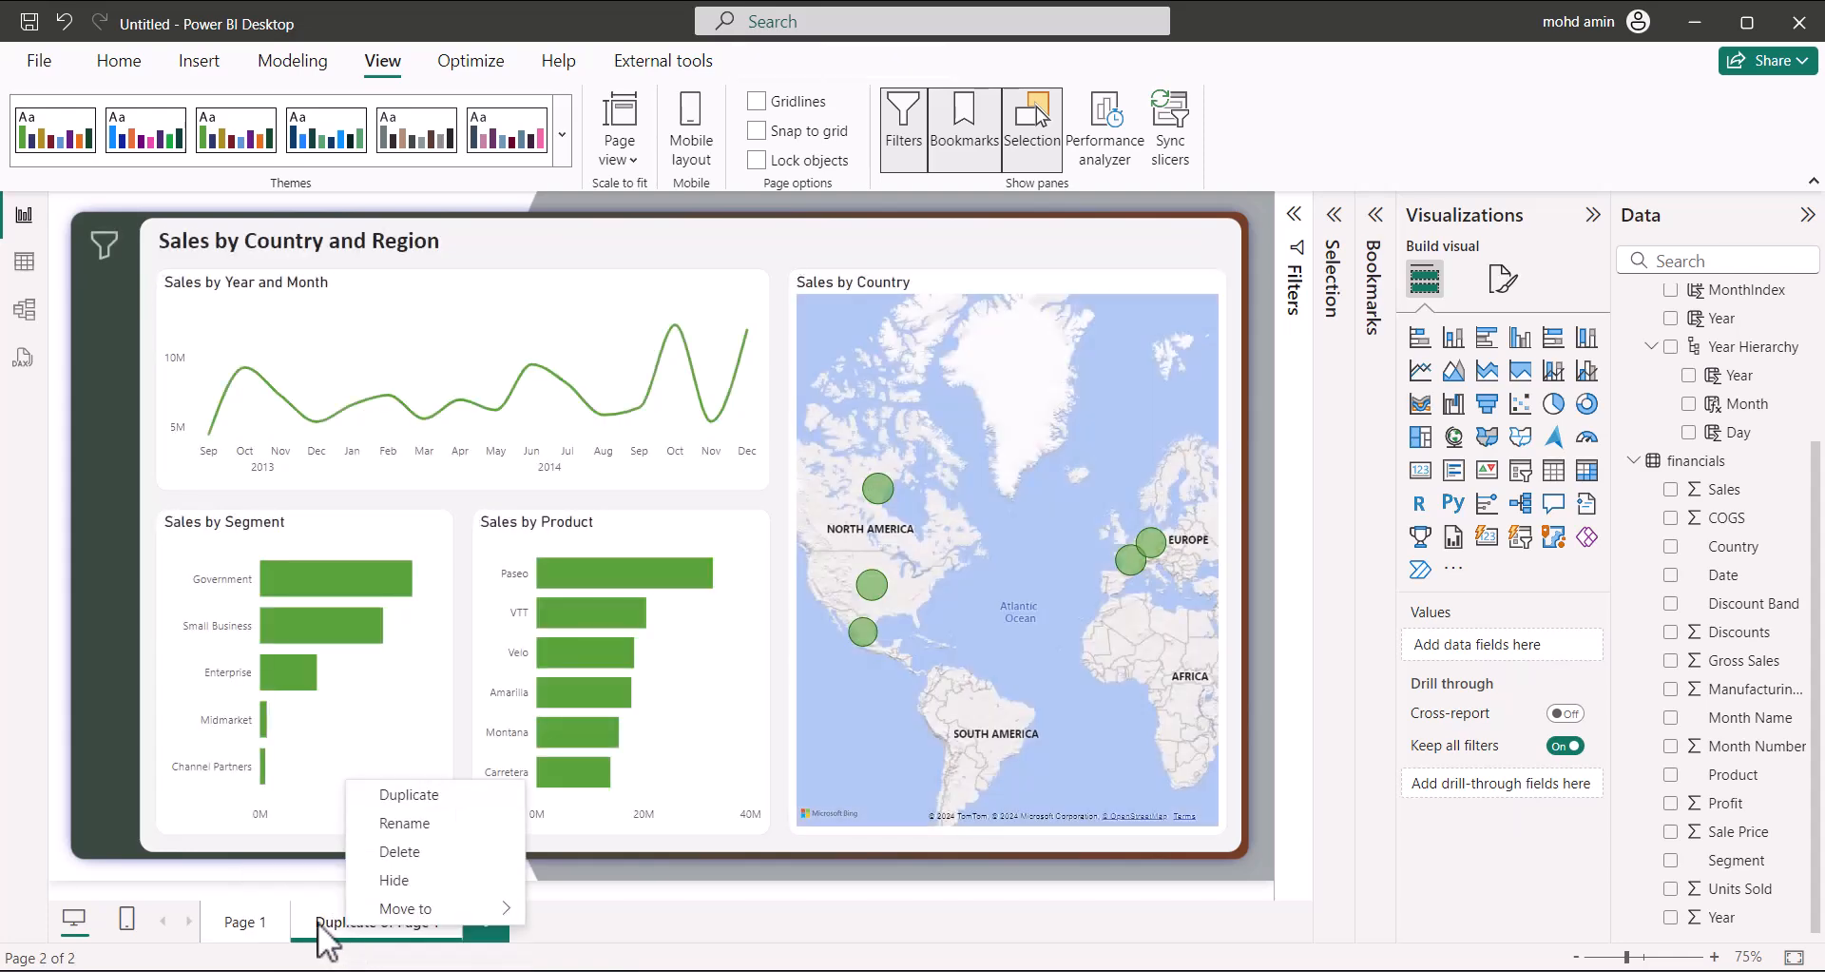
pyautogui.click(404, 822)
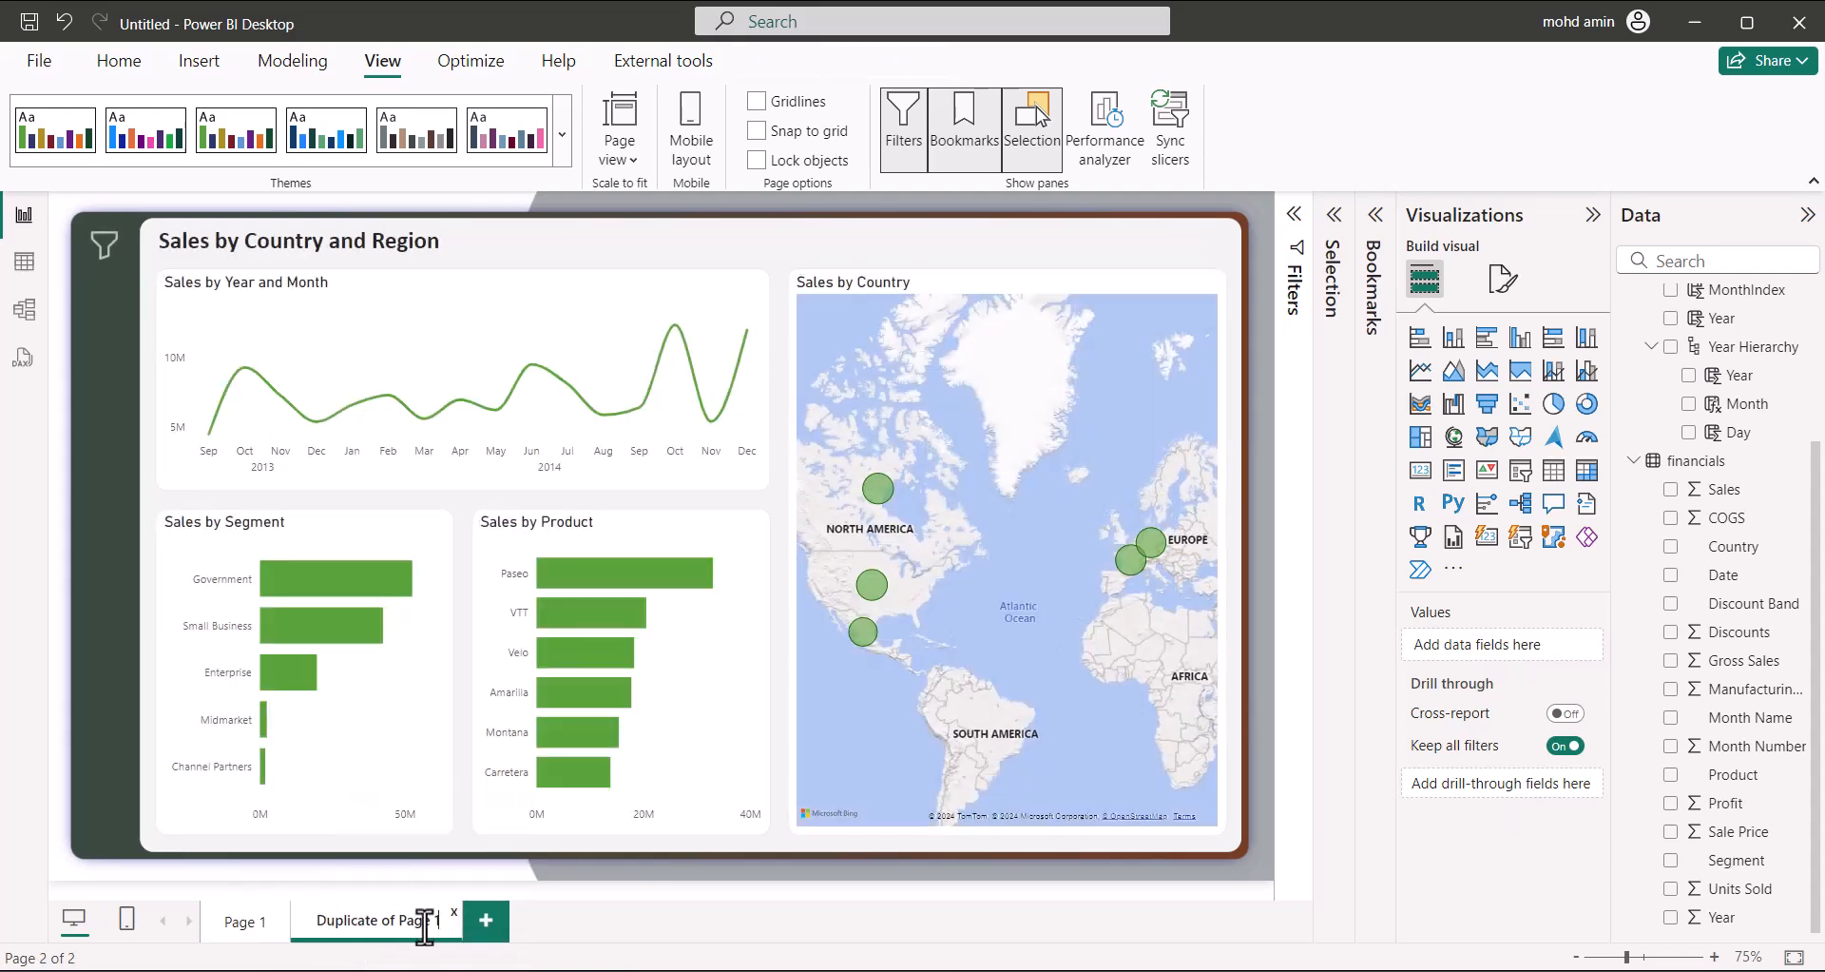
pyautogui.press('BackSpace')
pyautogui.write('2')
pyautogui.press('BackSpace')
pyautogui.press('BackSpace')
pyautogui.press('Return')
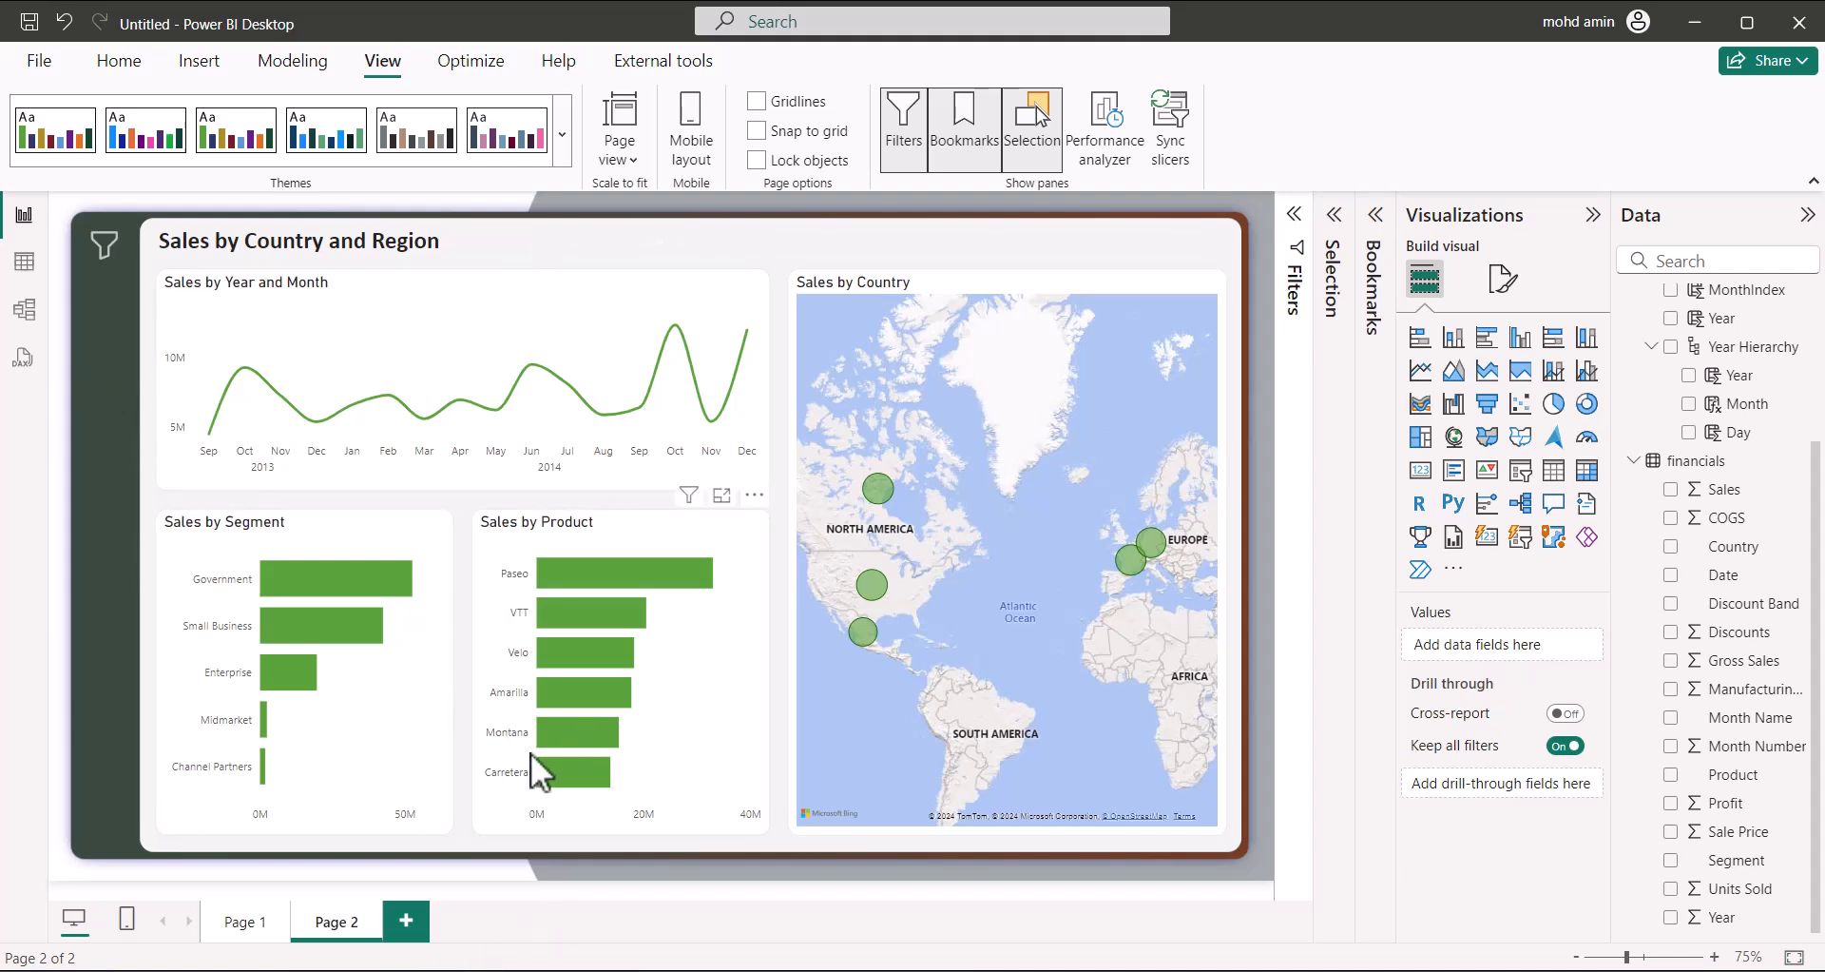
# Append '22' to the report title on Page 2, then return to Page 1
pyautogui.click(480, 245)
pyautogui.write('22')
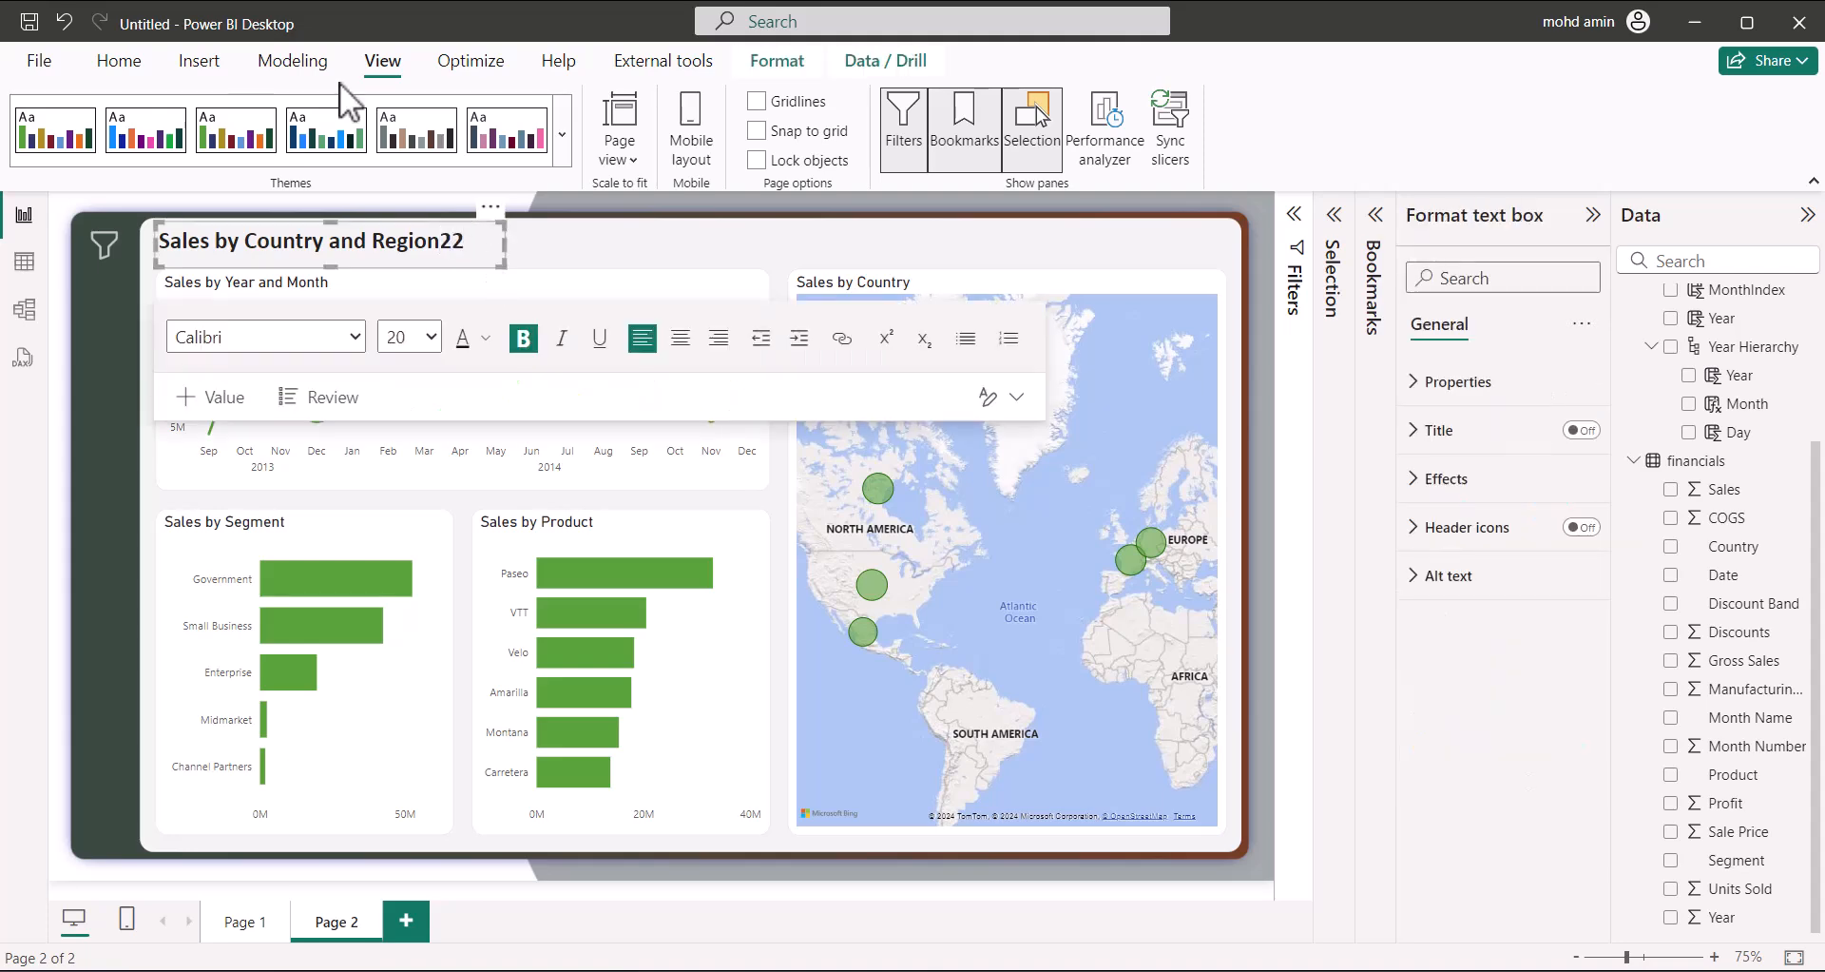
pyautogui.click(100, 354)
pyautogui.click(243, 924)
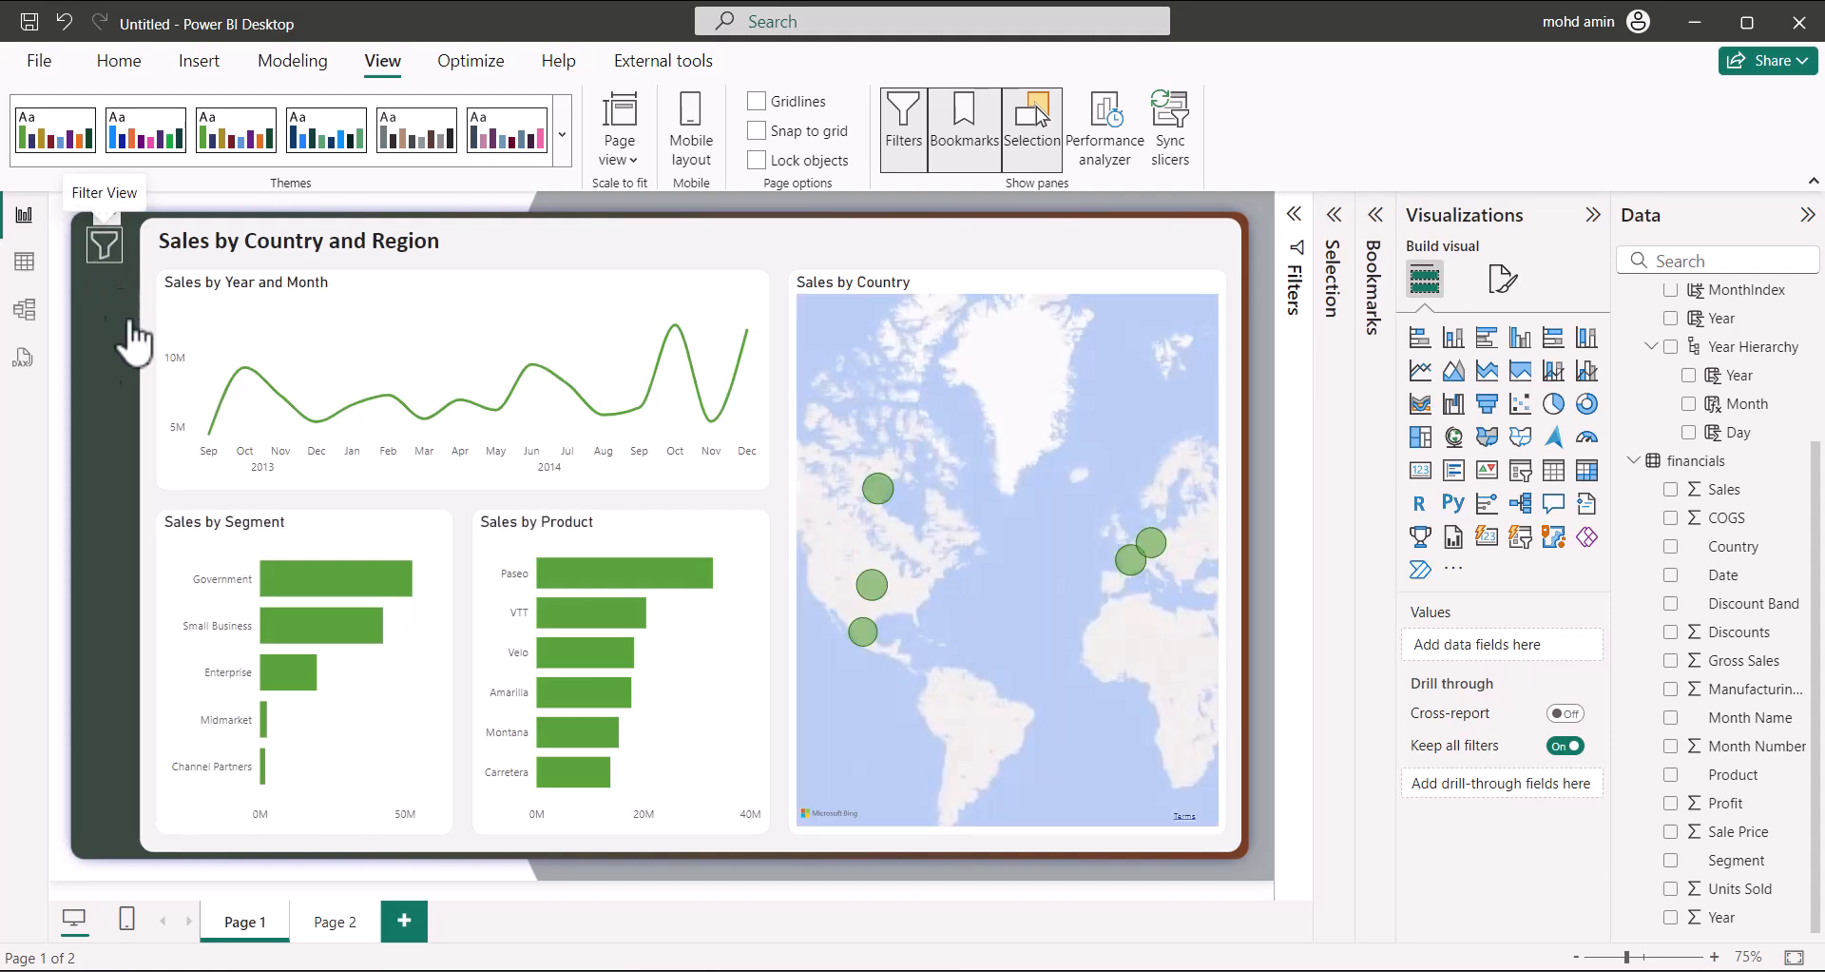
# Paste a copy of the filter button and place it below the original
pyautogui.click(122, 295)
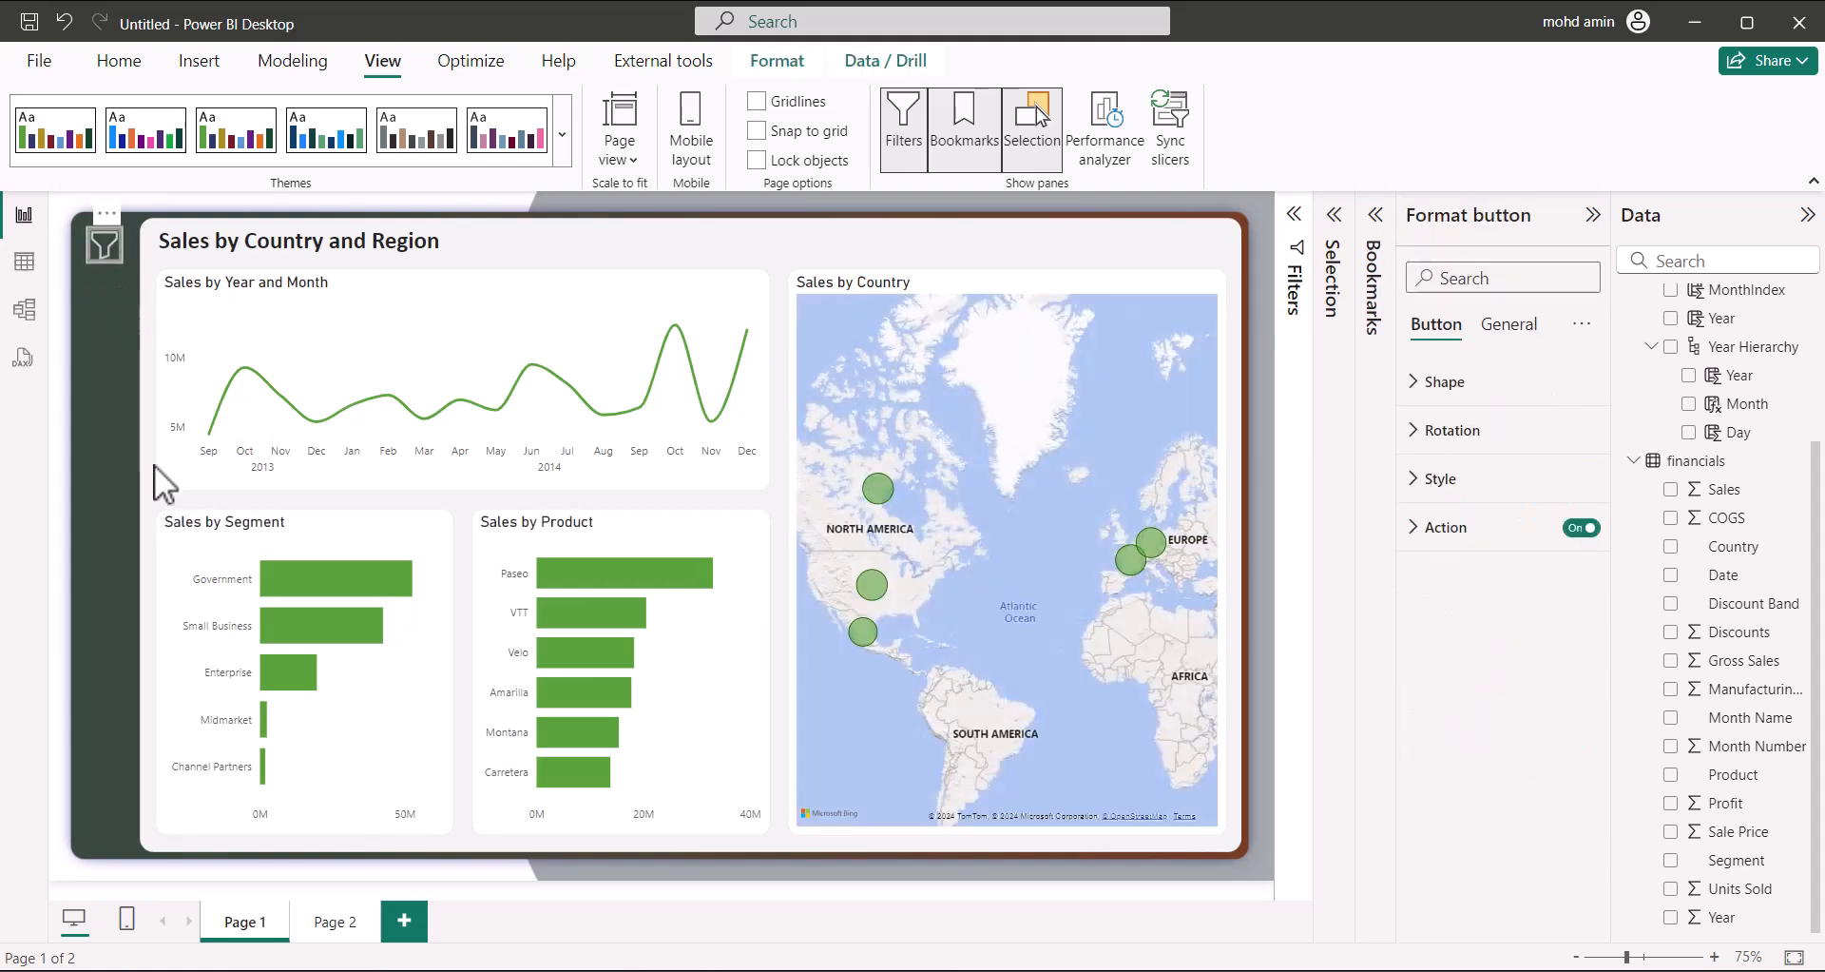
pyautogui.hotkey('ctrl', 'v')
pyautogui.moveTo(127, 249); pyautogui.dragTo(110, 339)
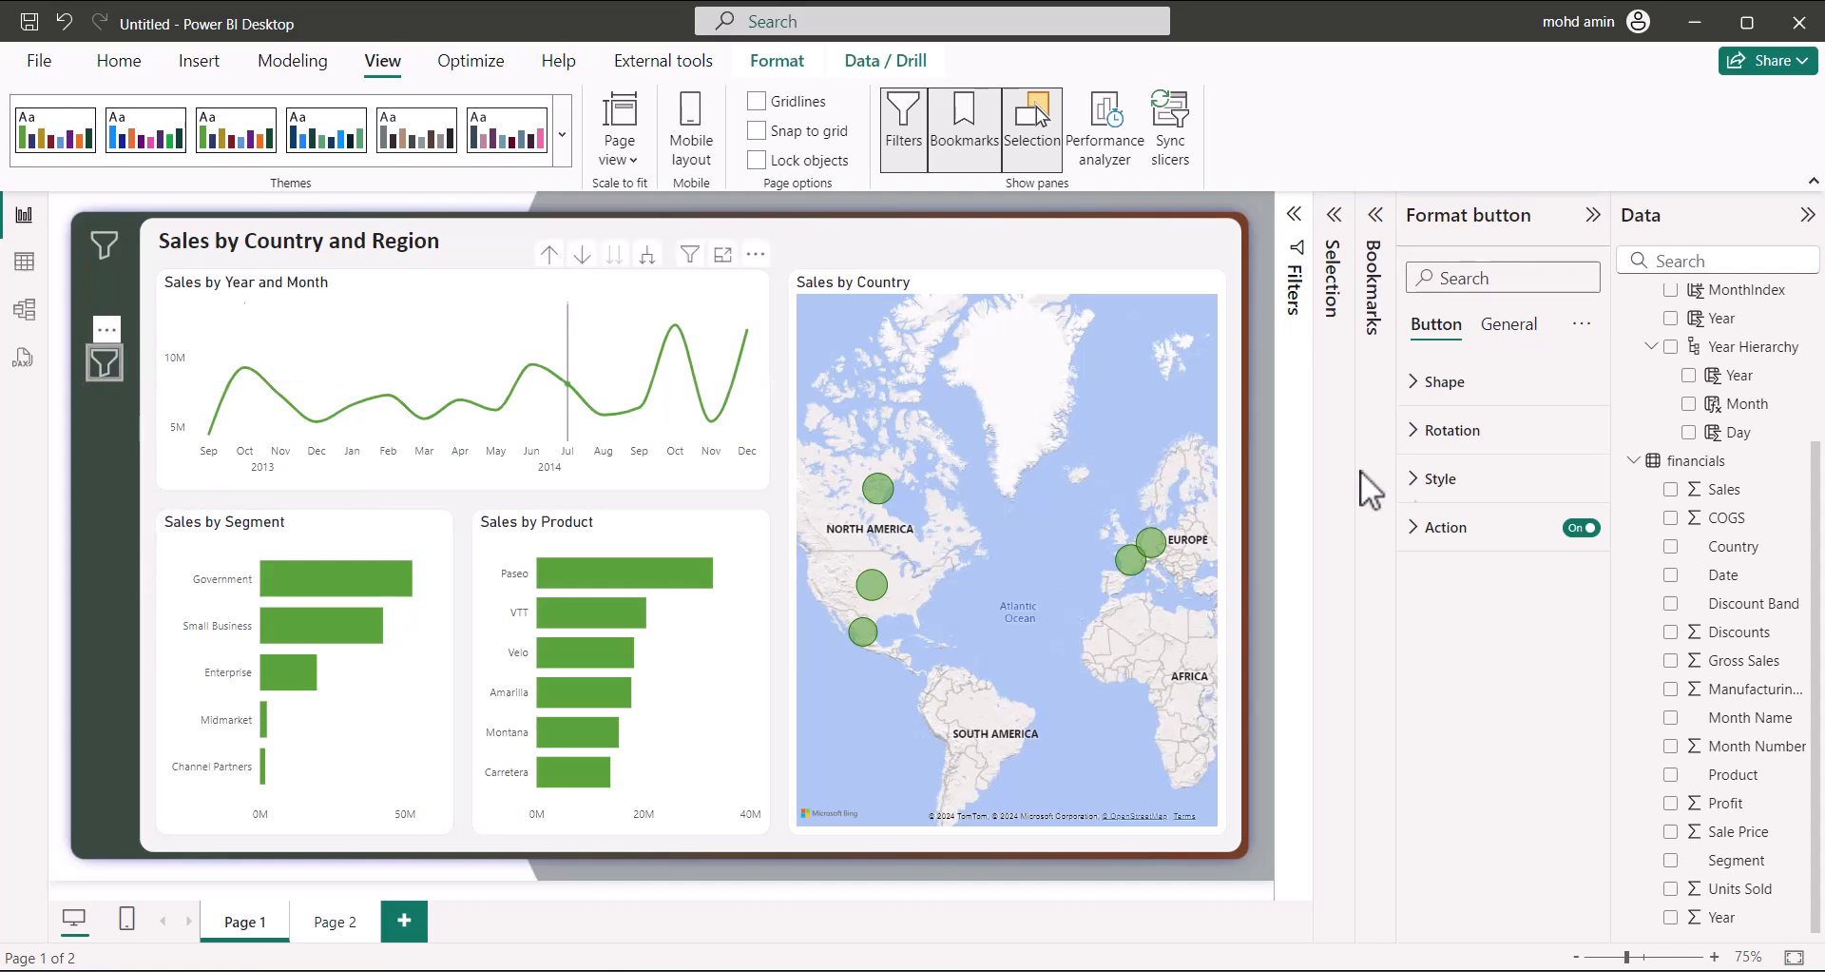
# Set the copy's default fill image to system-regular-10-analytics (3), with image fit Fit
pyautogui.click(1437, 478)
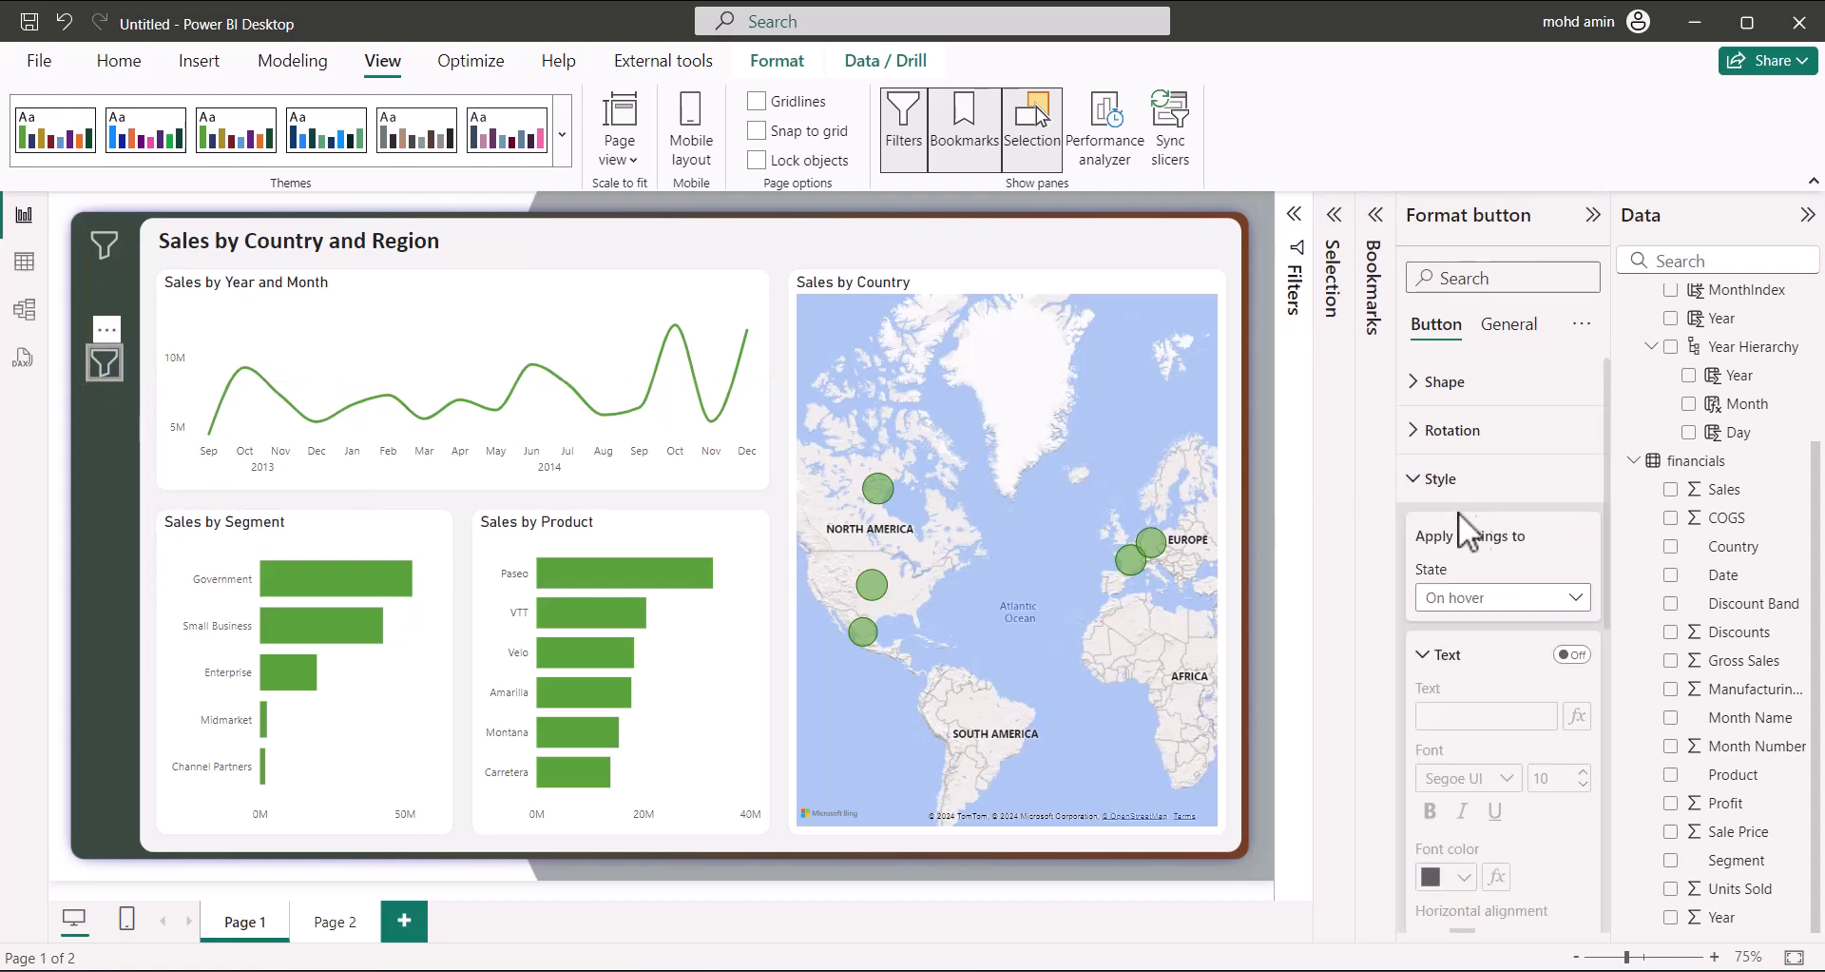
pyautogui.click(1518, 609)
pyautogui.click(1483, 628)
pyautogui.scroll(-2, 1502, 680)
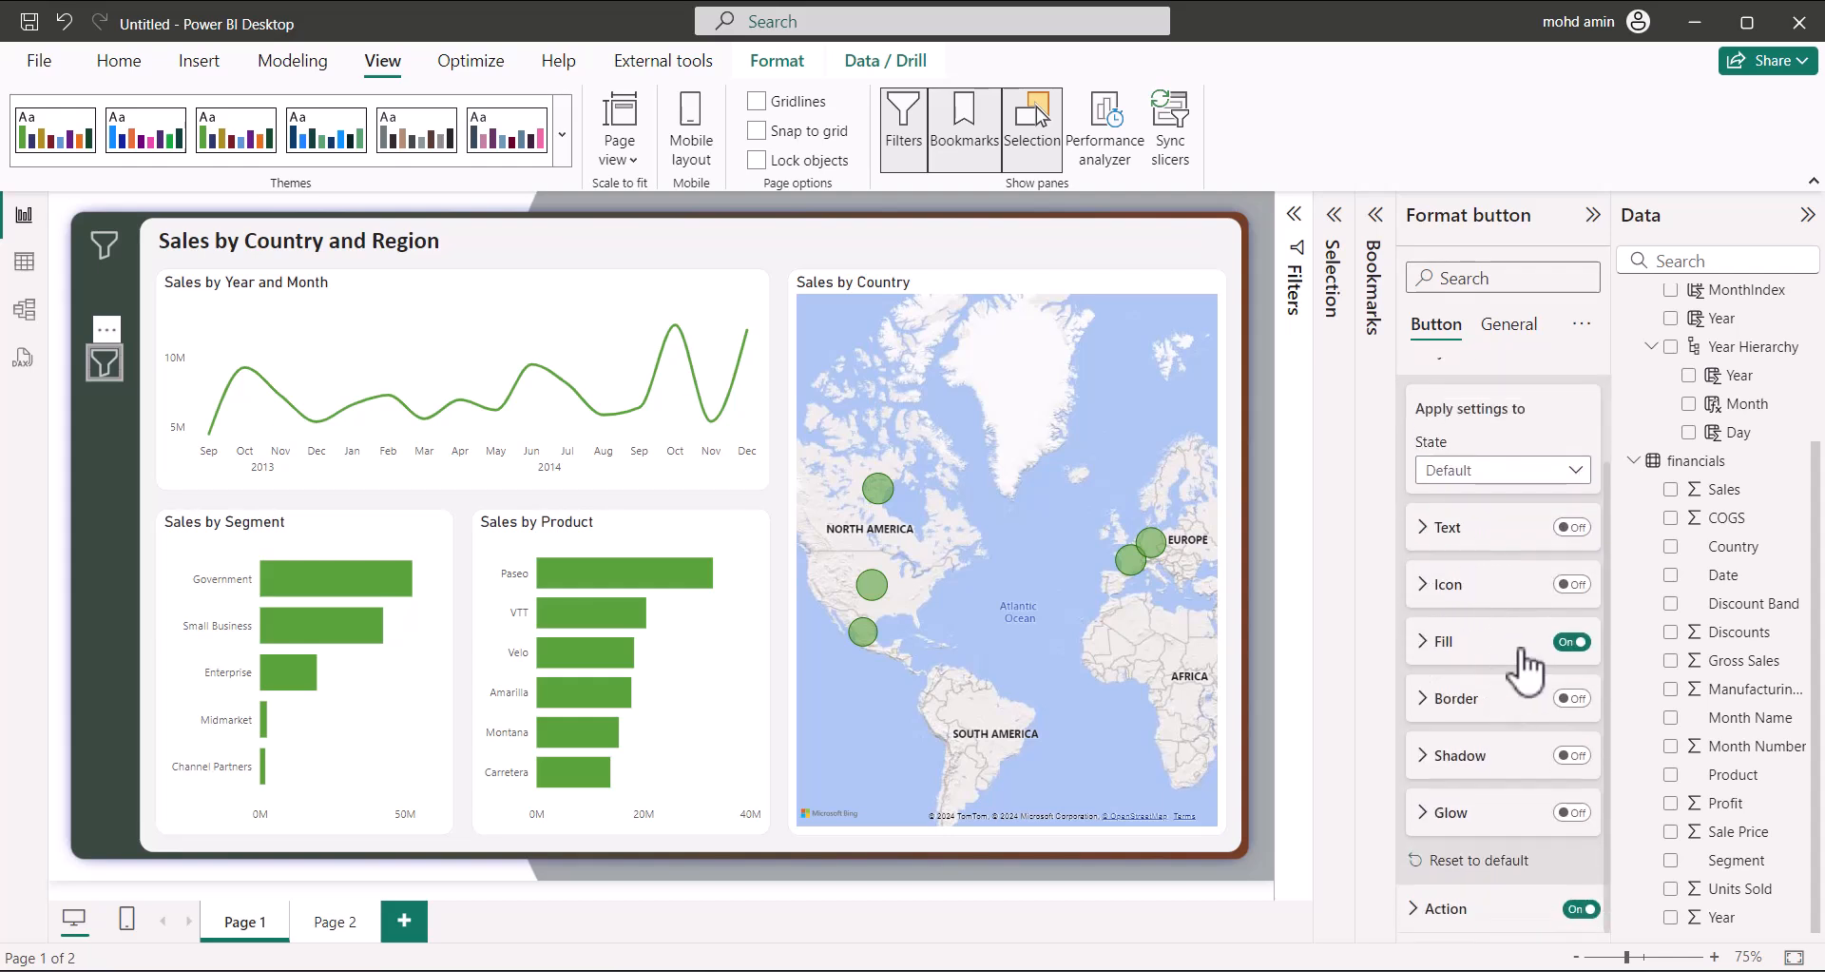
pyautogui.click(1437, 642)
pyautogui.click(1577, 741)
pyautogui.click(1559, 745)
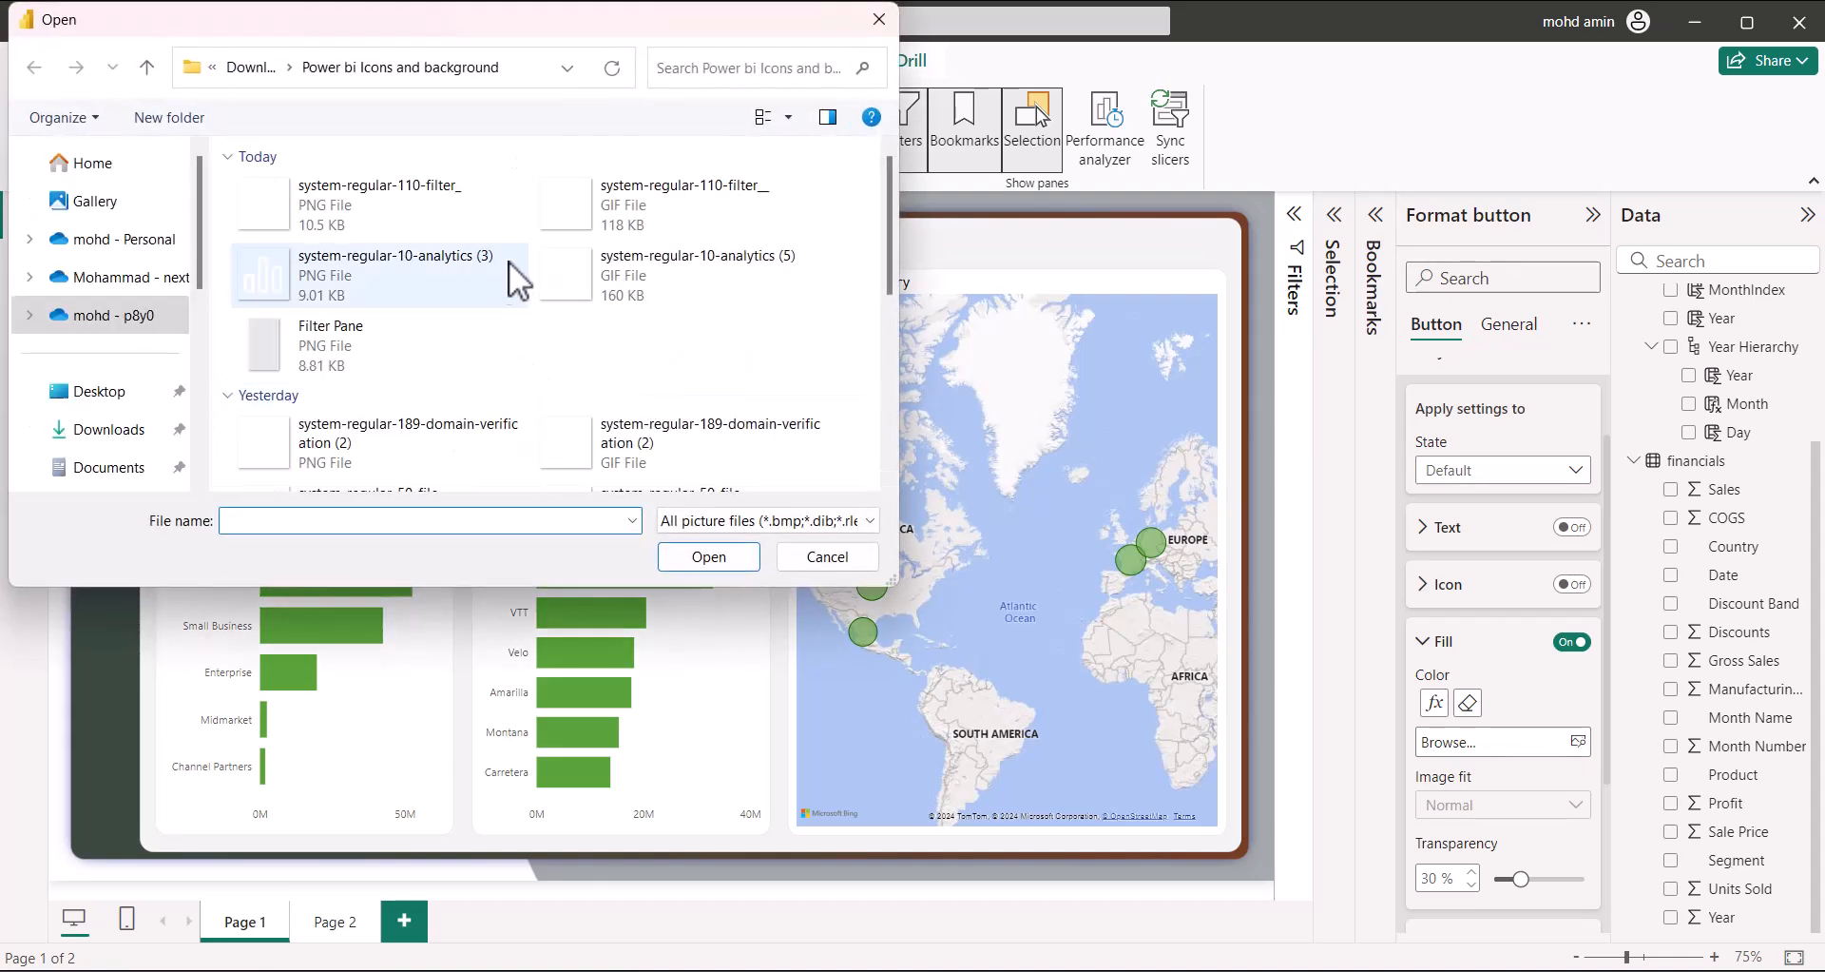
pyautogui.click(460, 294)
pyautogui.click(730, 559)
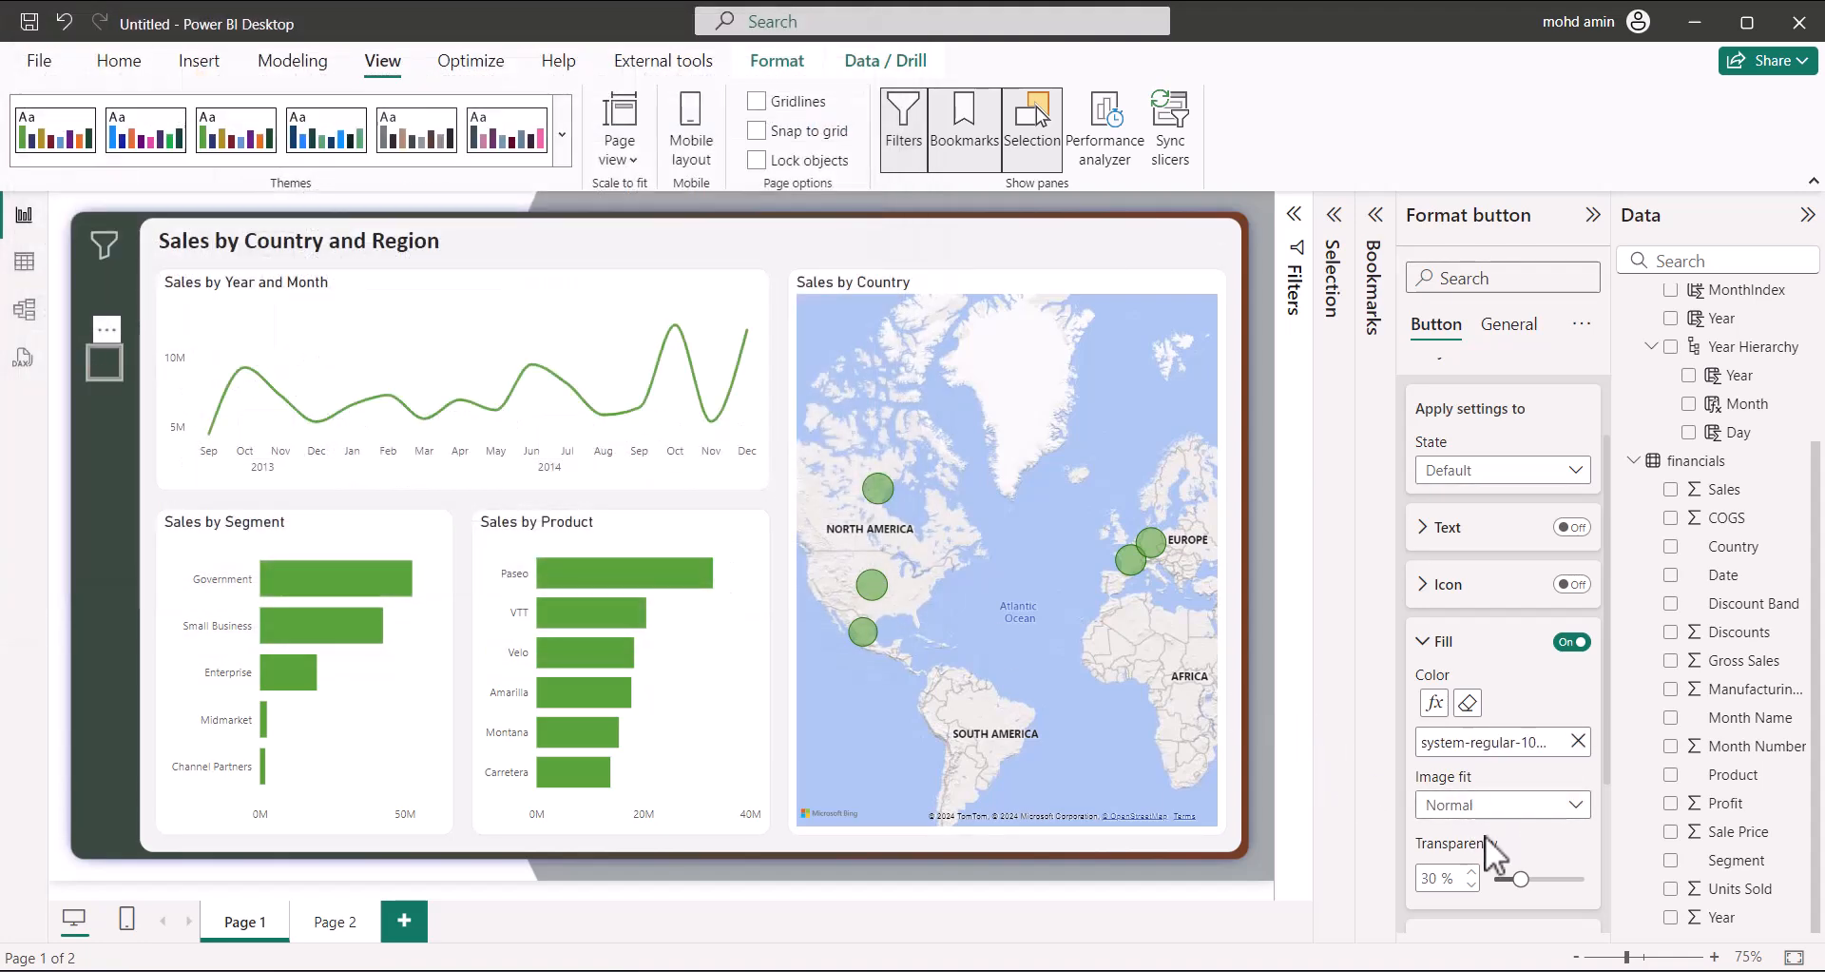
pyautogui.click(1481, 806)
pyautogui.click(1454, 867)
# Set the on-hover fill image to system-regular-10-analytics (5), also scaled to Fit
pyautogui.scroll(-1, 1460, 808)
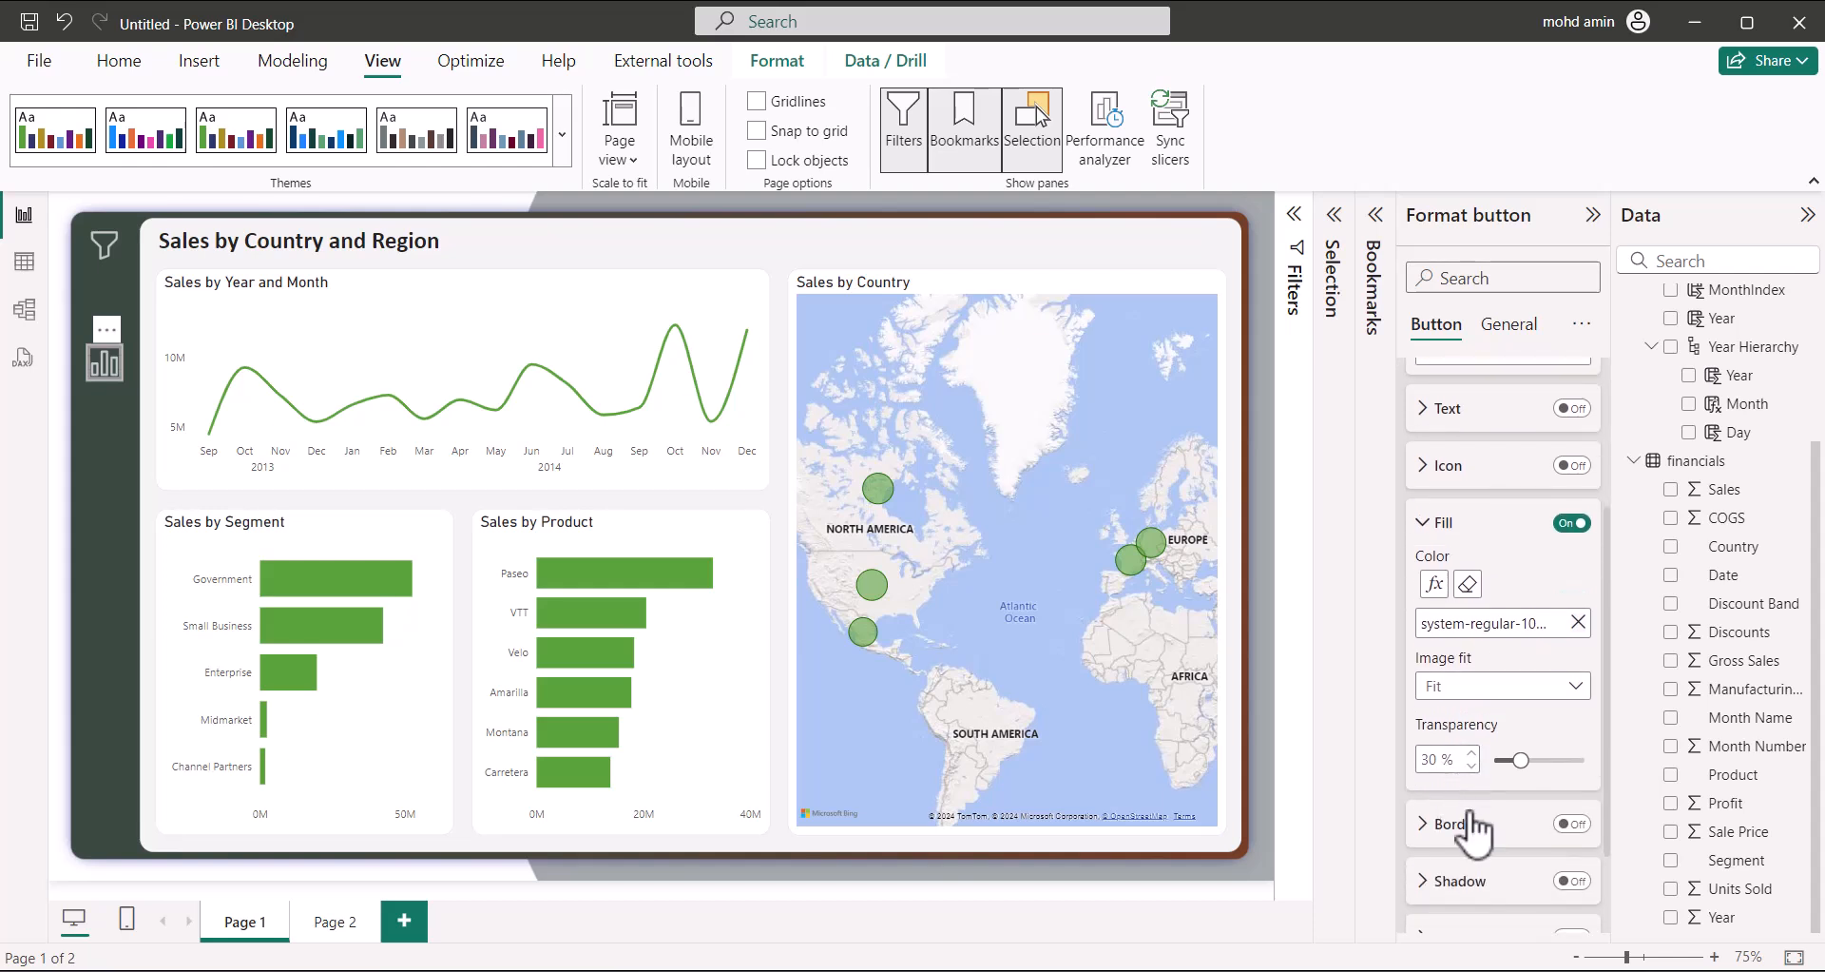
pyautogui.scroll(1, 1512, 728)
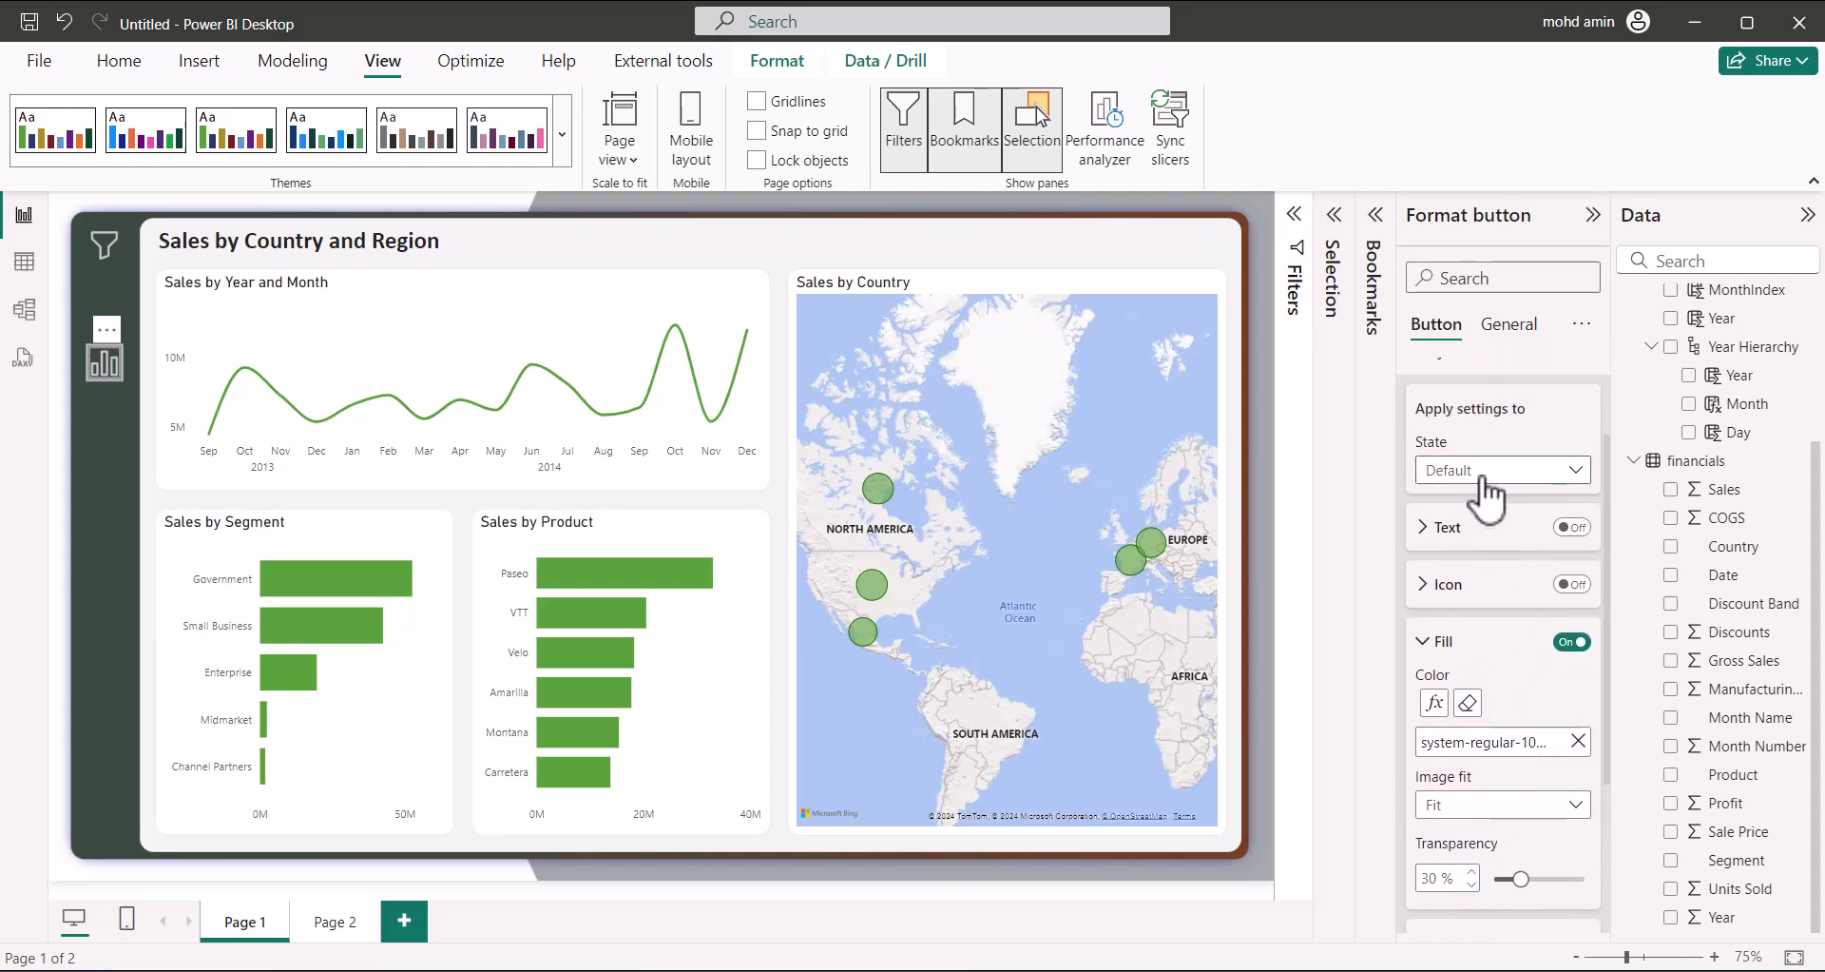
pyautogui.click(1488, 475)
pyautogui.click(1455, 528)
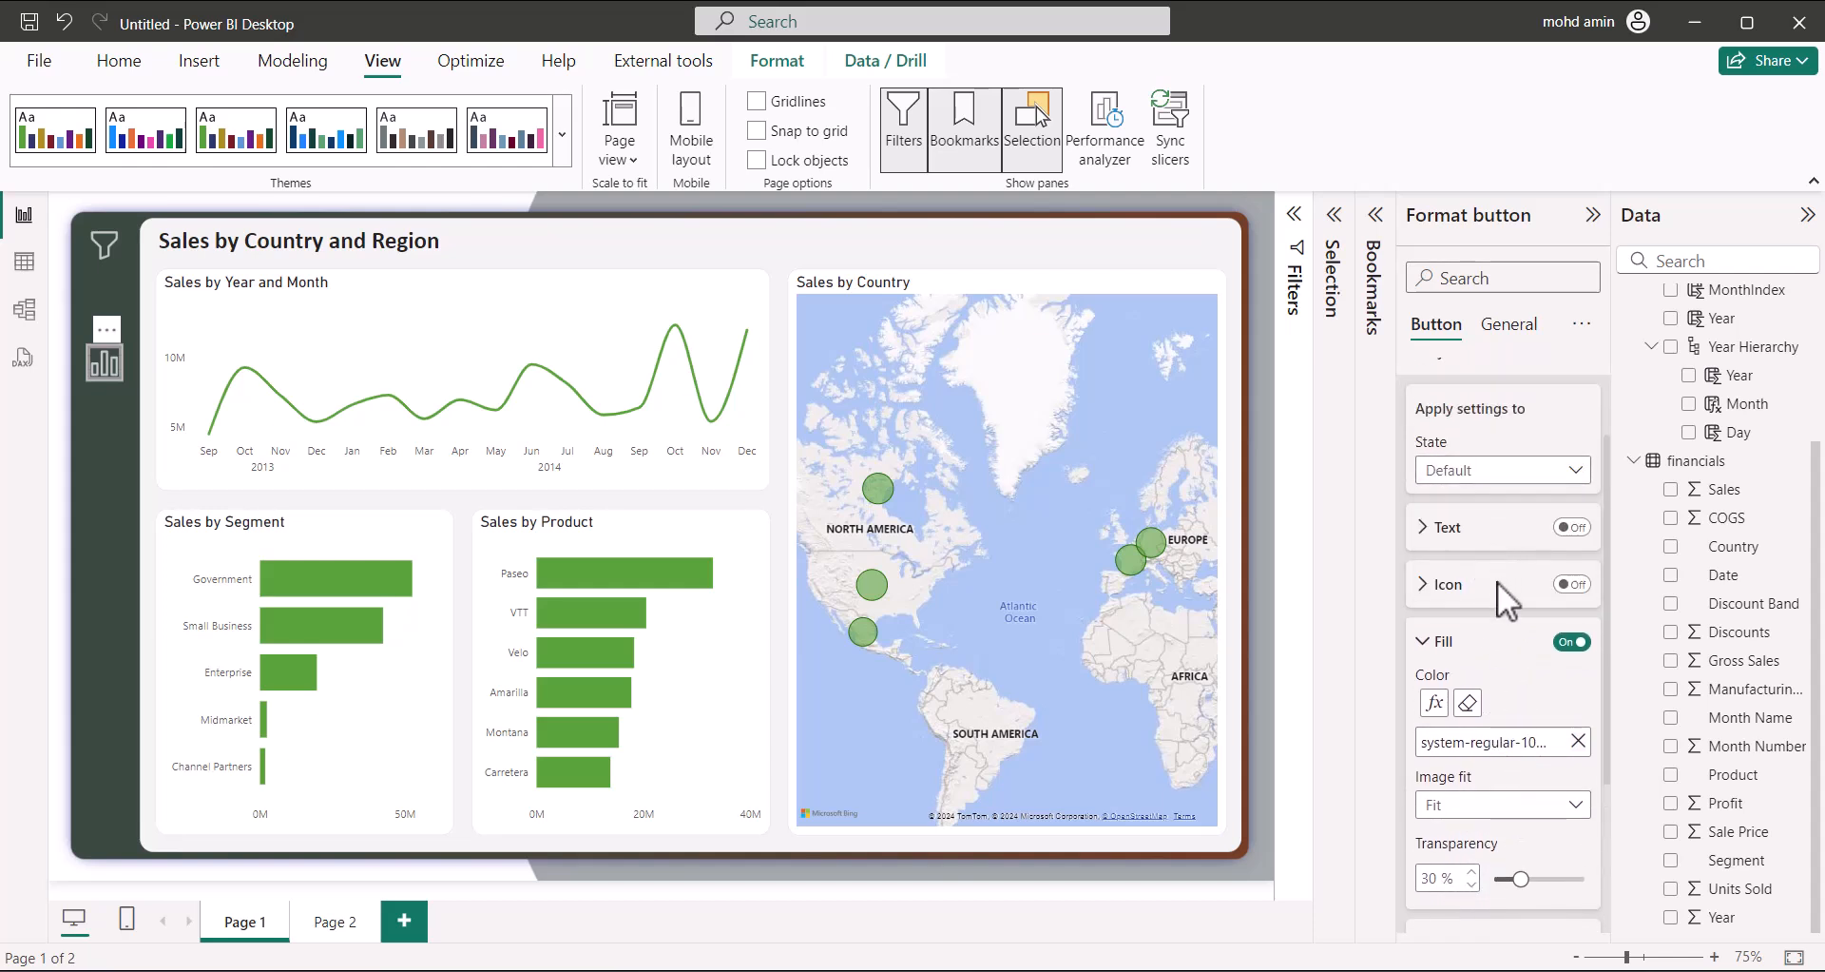
pyautogui.click(1578, 742)
pyautogui.click(1521, 743)
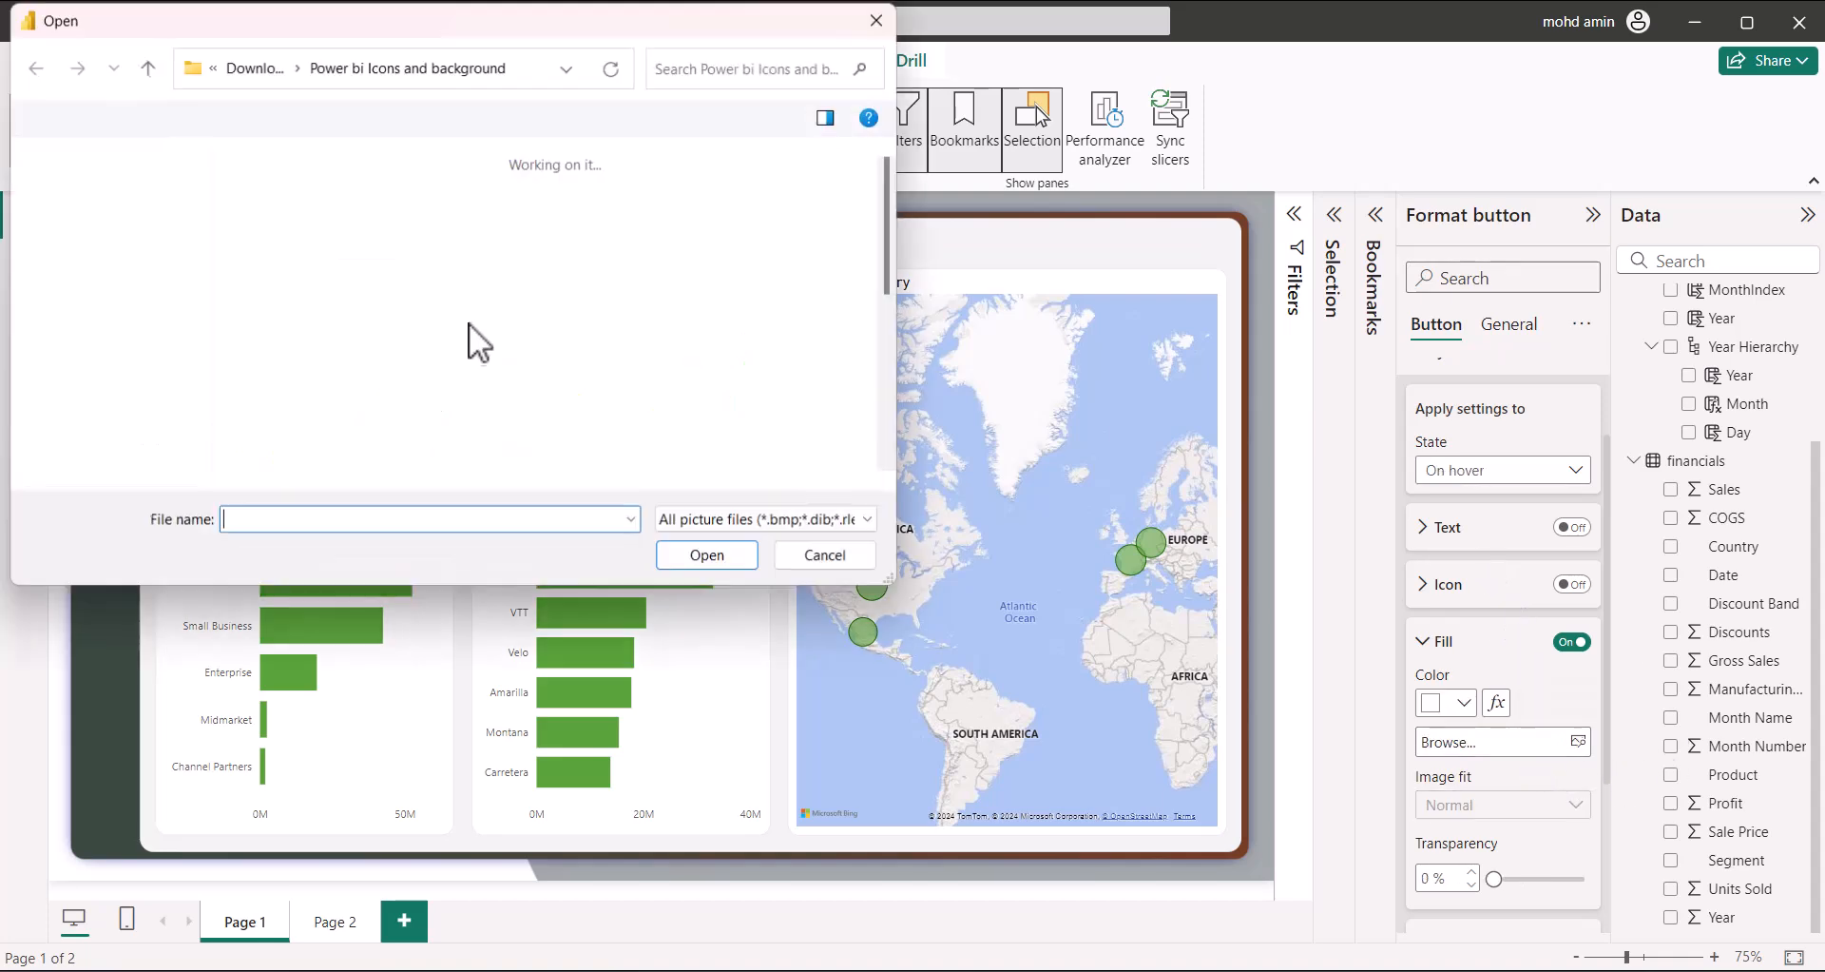
pyautogui.click(612, 281)
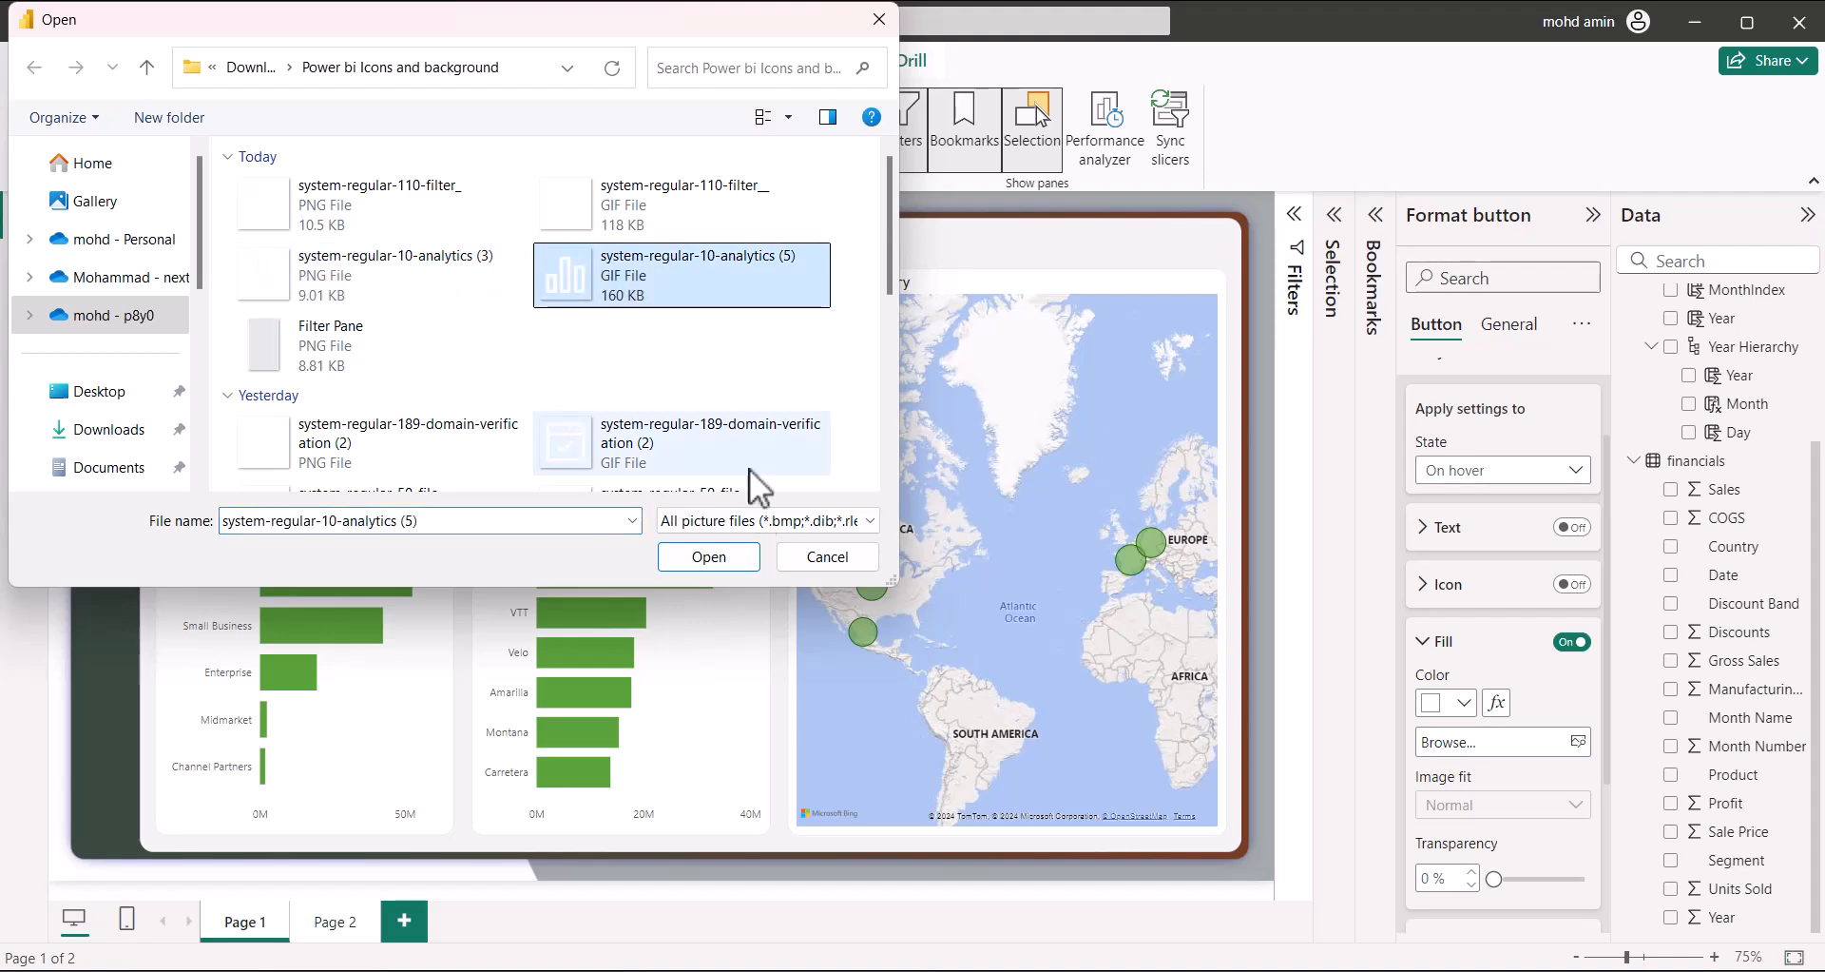
pyautogui.click(738, 559)
pyautogui.scroll(-1, 1413, 808)
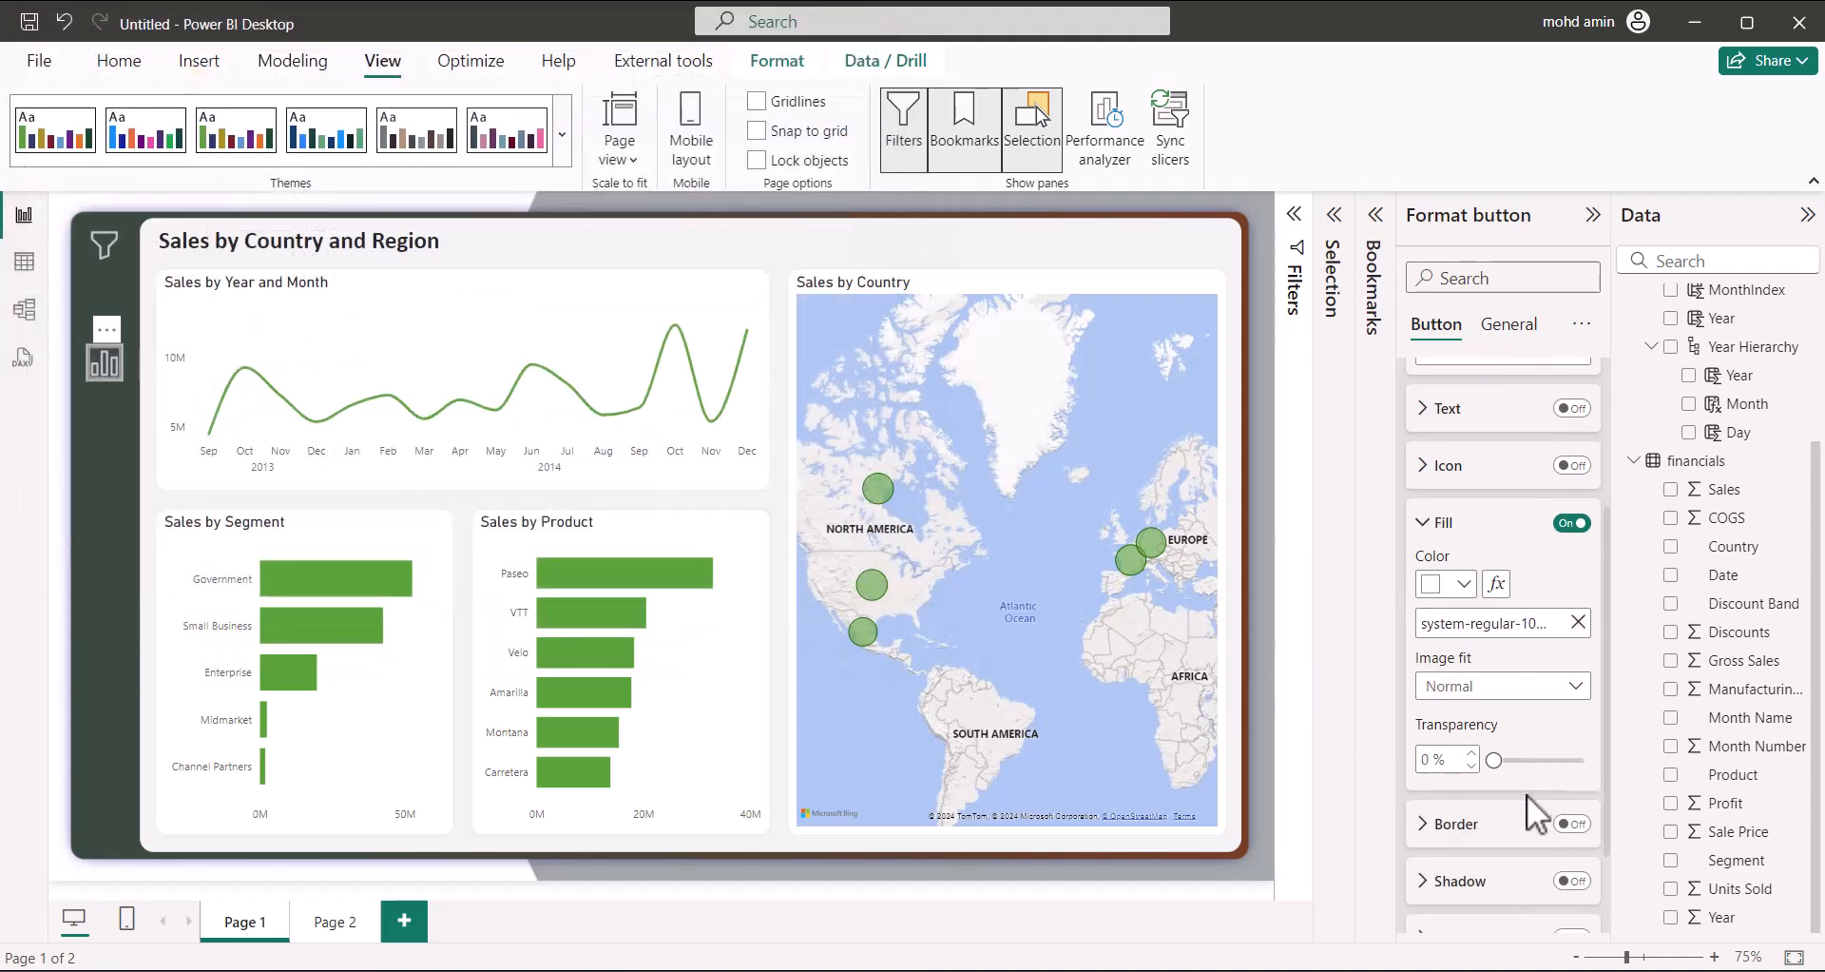
pyautogui.click(1497, 686)
pyautogui.click(1492, 742)
pyautogui.click(94, 472)
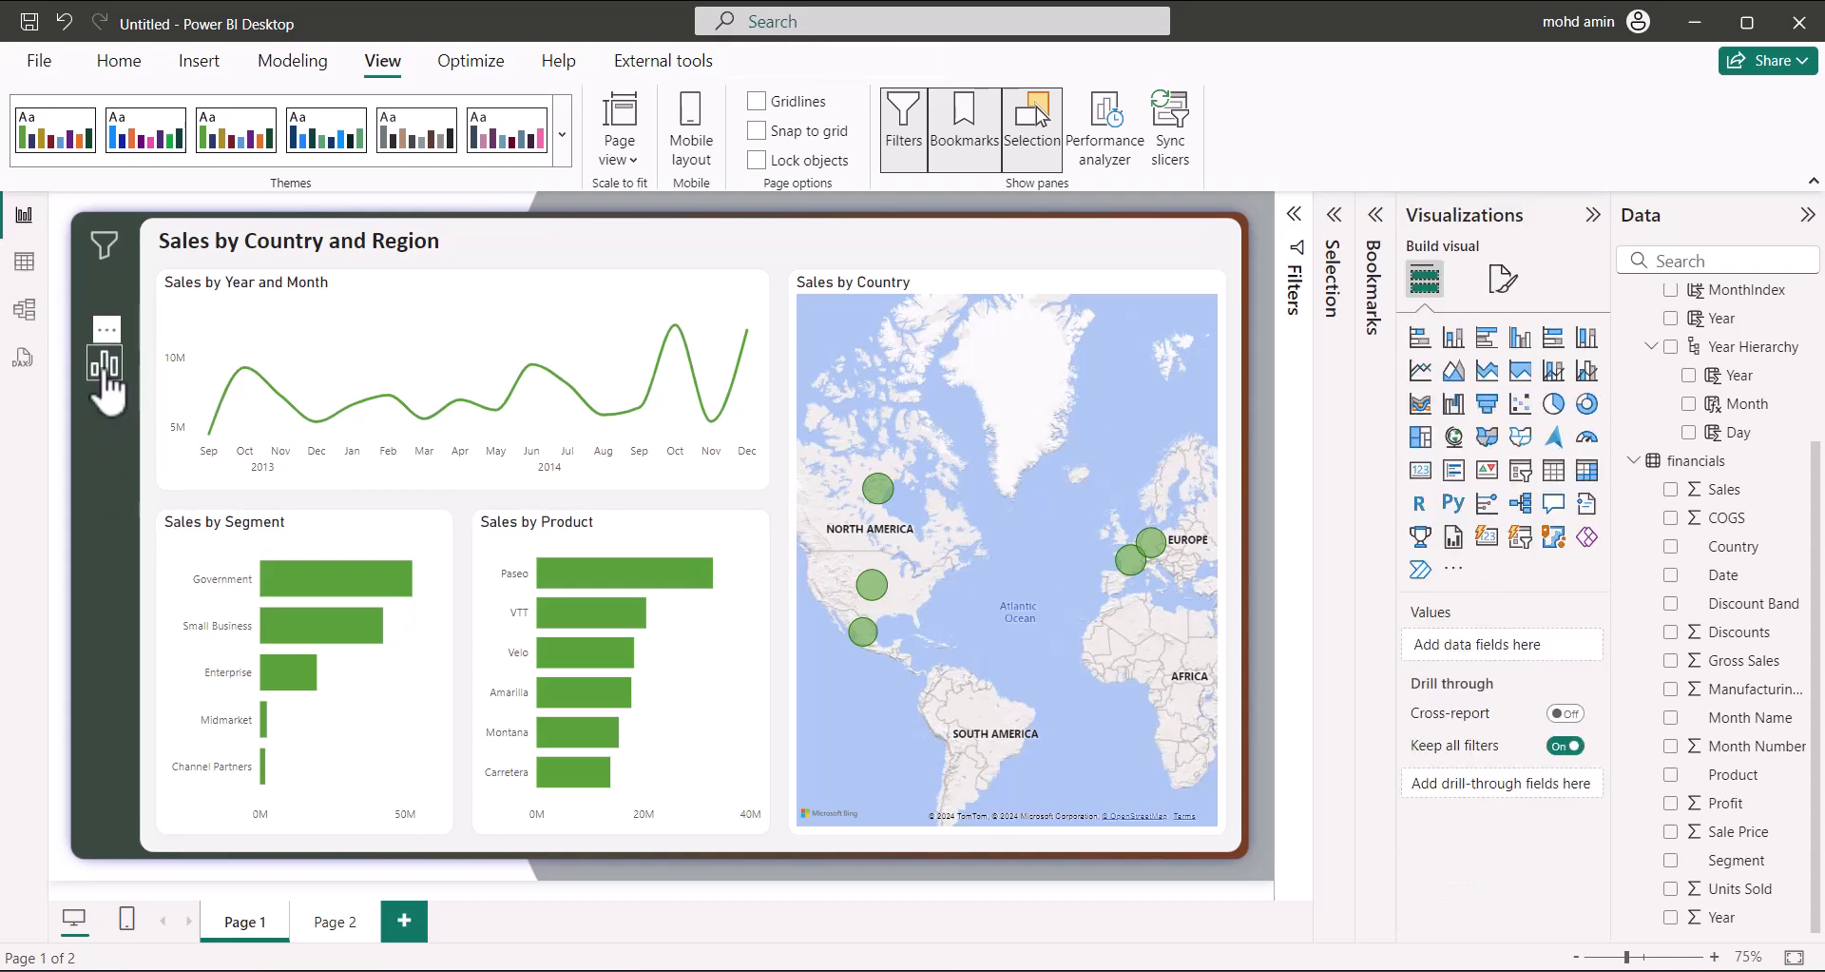
# Drag apart the two overlapping sidebar buttons so the lower one sits separately
pyautogui.click(184, 528)
pyautogui.click(95, 425)
pyautogui.click(106, 373)
pyautogui.moveTo(118, 390)
pyautogui.mouseDown()
pyautogui.moveTo(114, 438)
pyautogui.moveTo(111, 420)
pyautogui.mouseUp()
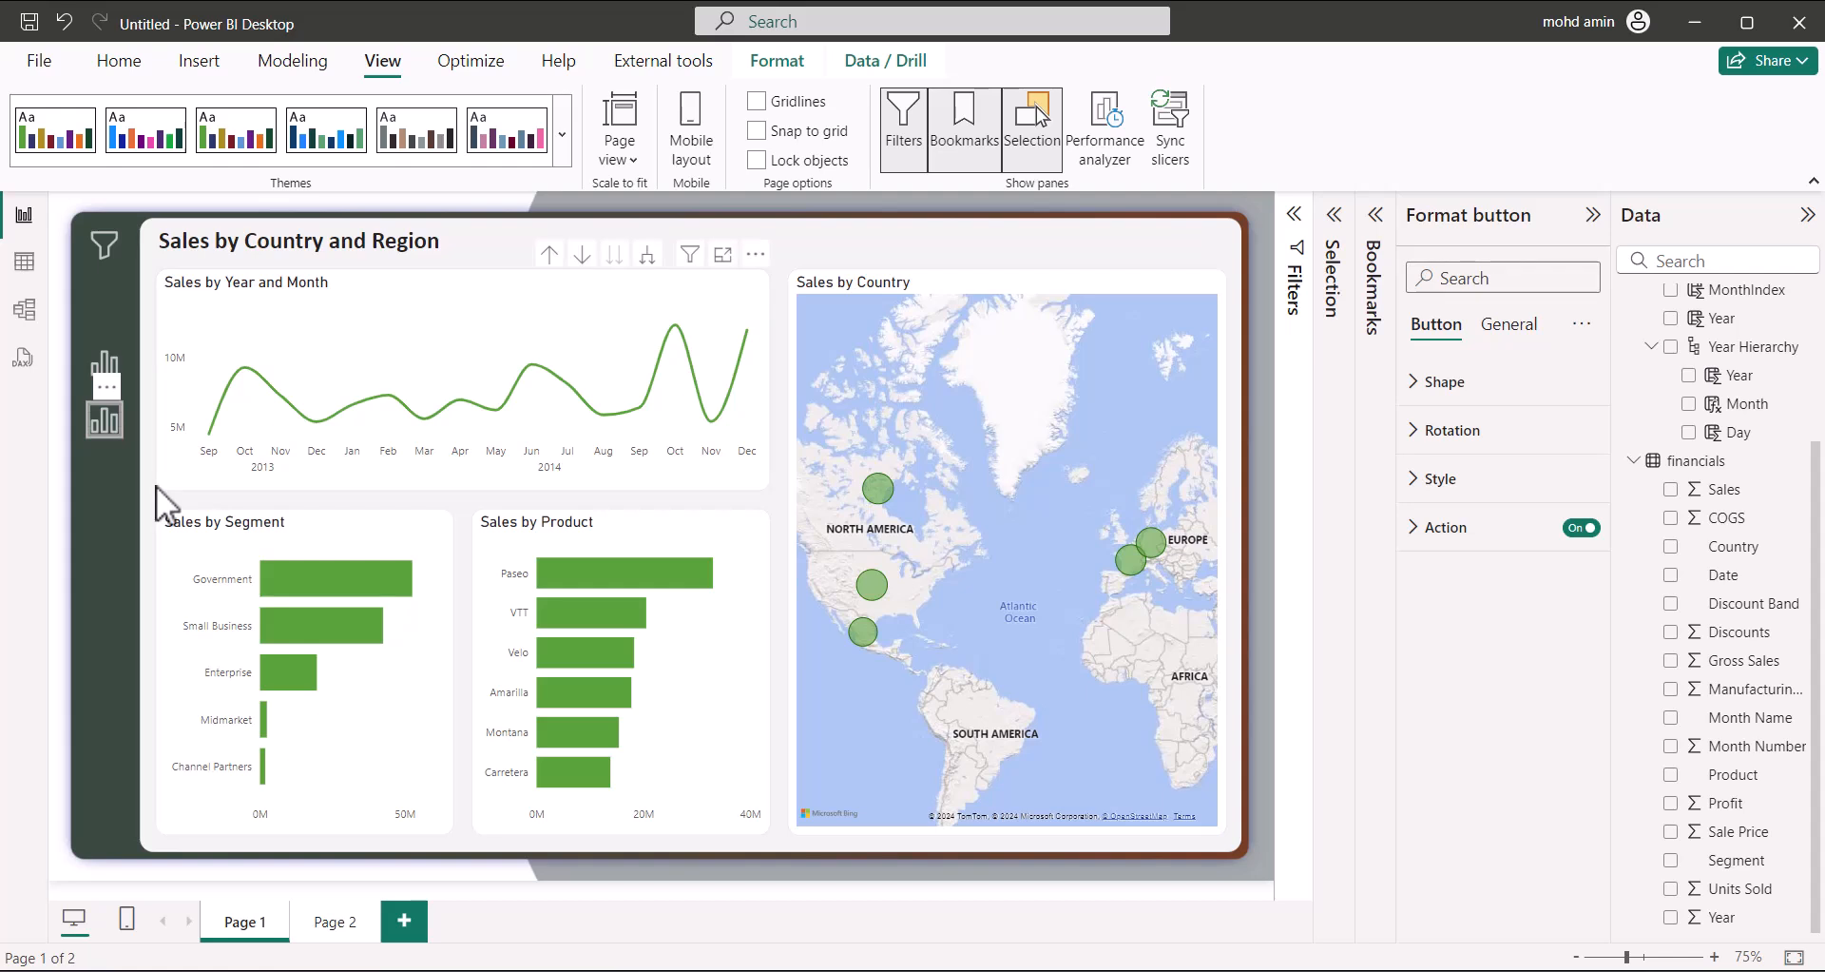
# Set the lower button's default fill to the pie-chart PNG image, scaled to Fit
pyautogui.click(1437, 478)
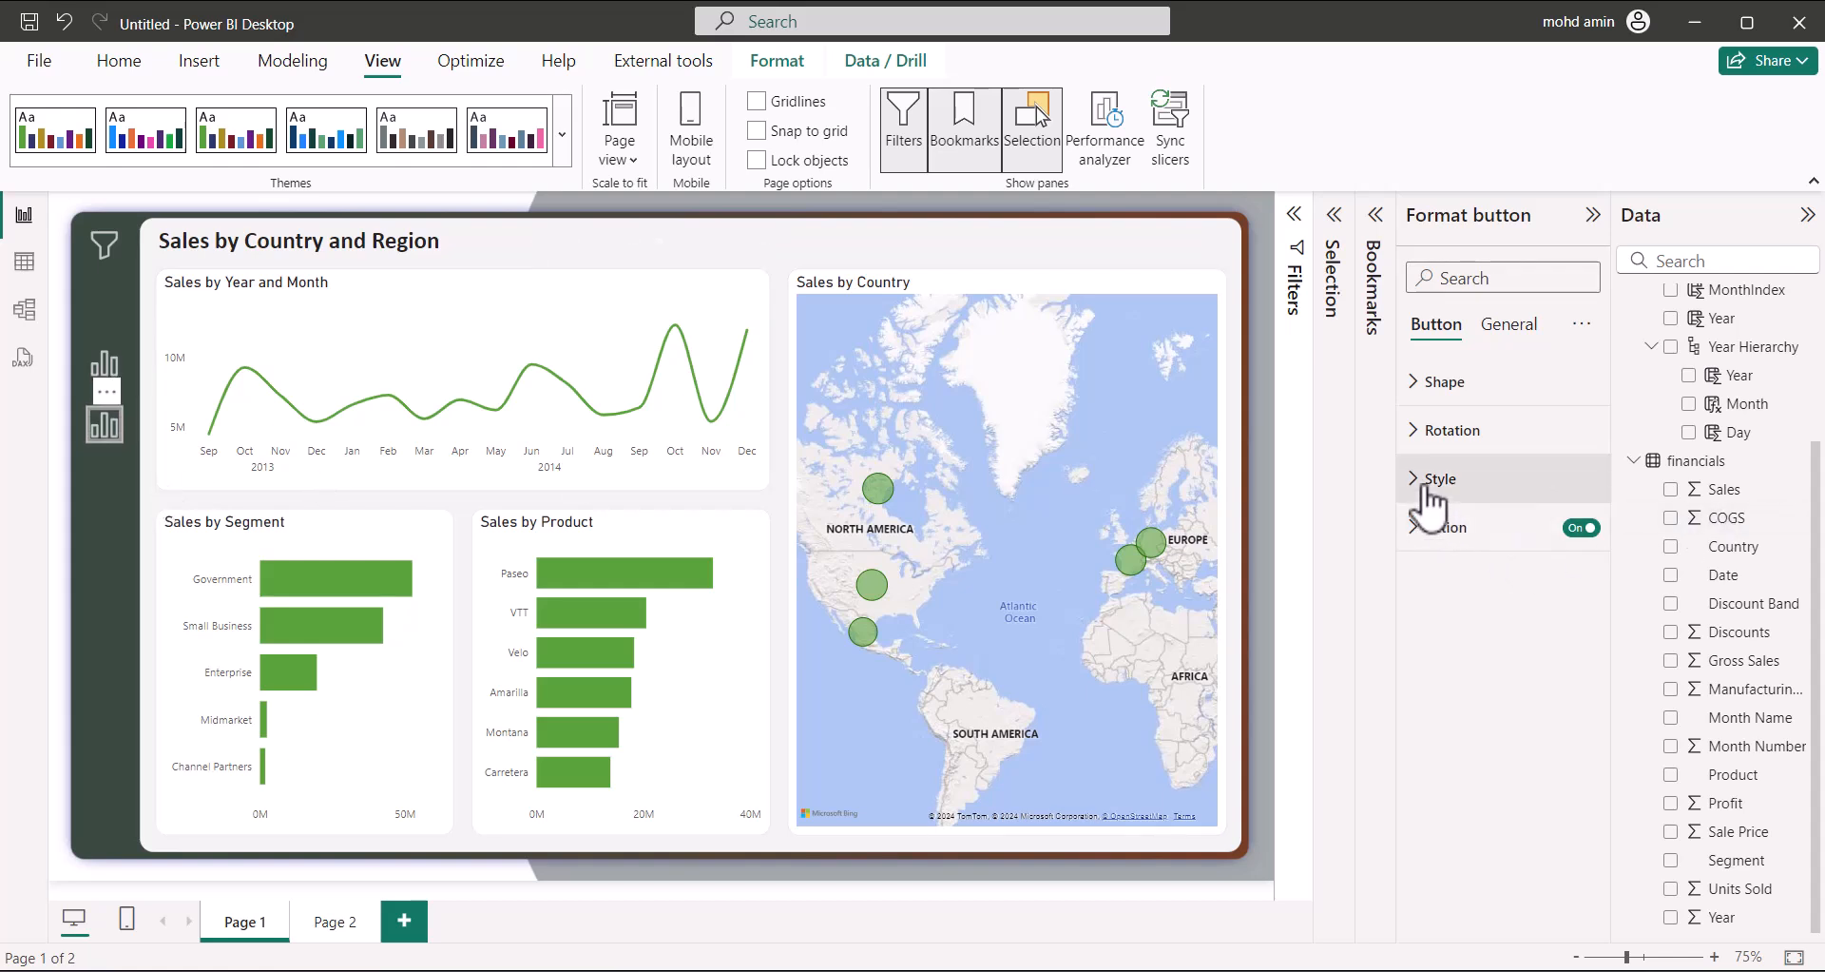
pyautogui.click(1443, 654)
pyautogui.click(1462, 599)
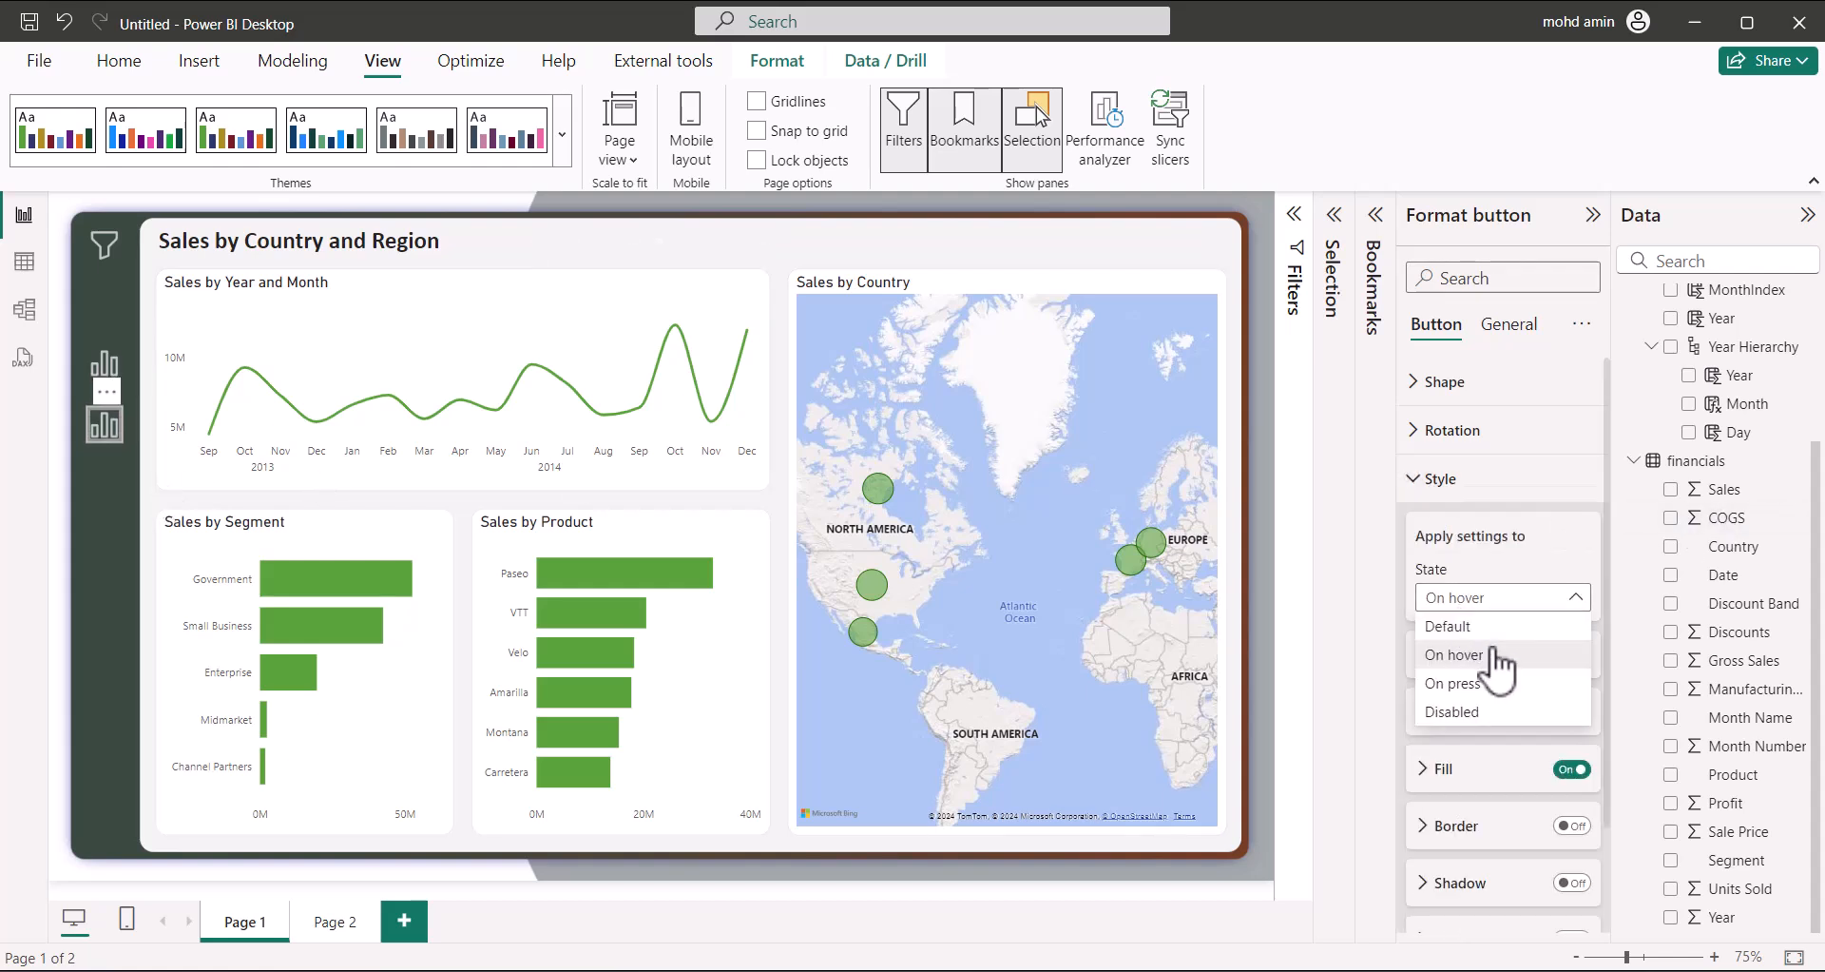
pyautogui.click(1481, 654)
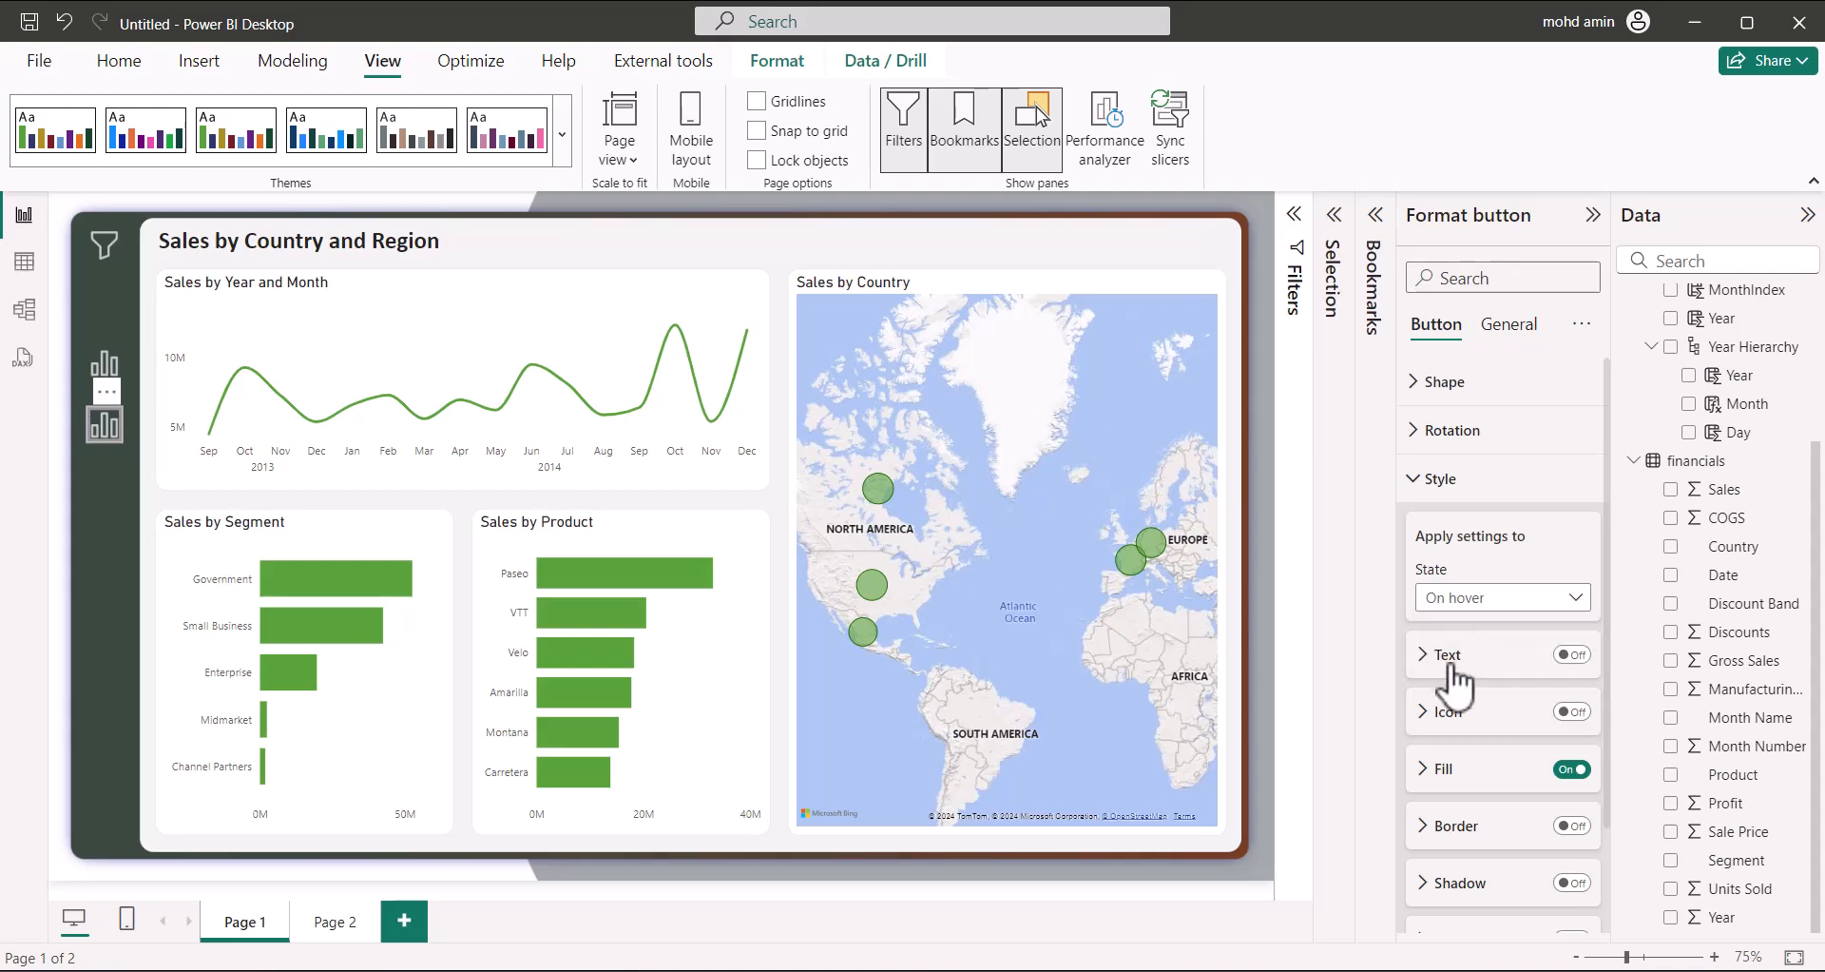
pyautogui.click(1443, 768)
pyautogui.scroll(-3, 1521, 684)
pyautogui.click(1577, 513)
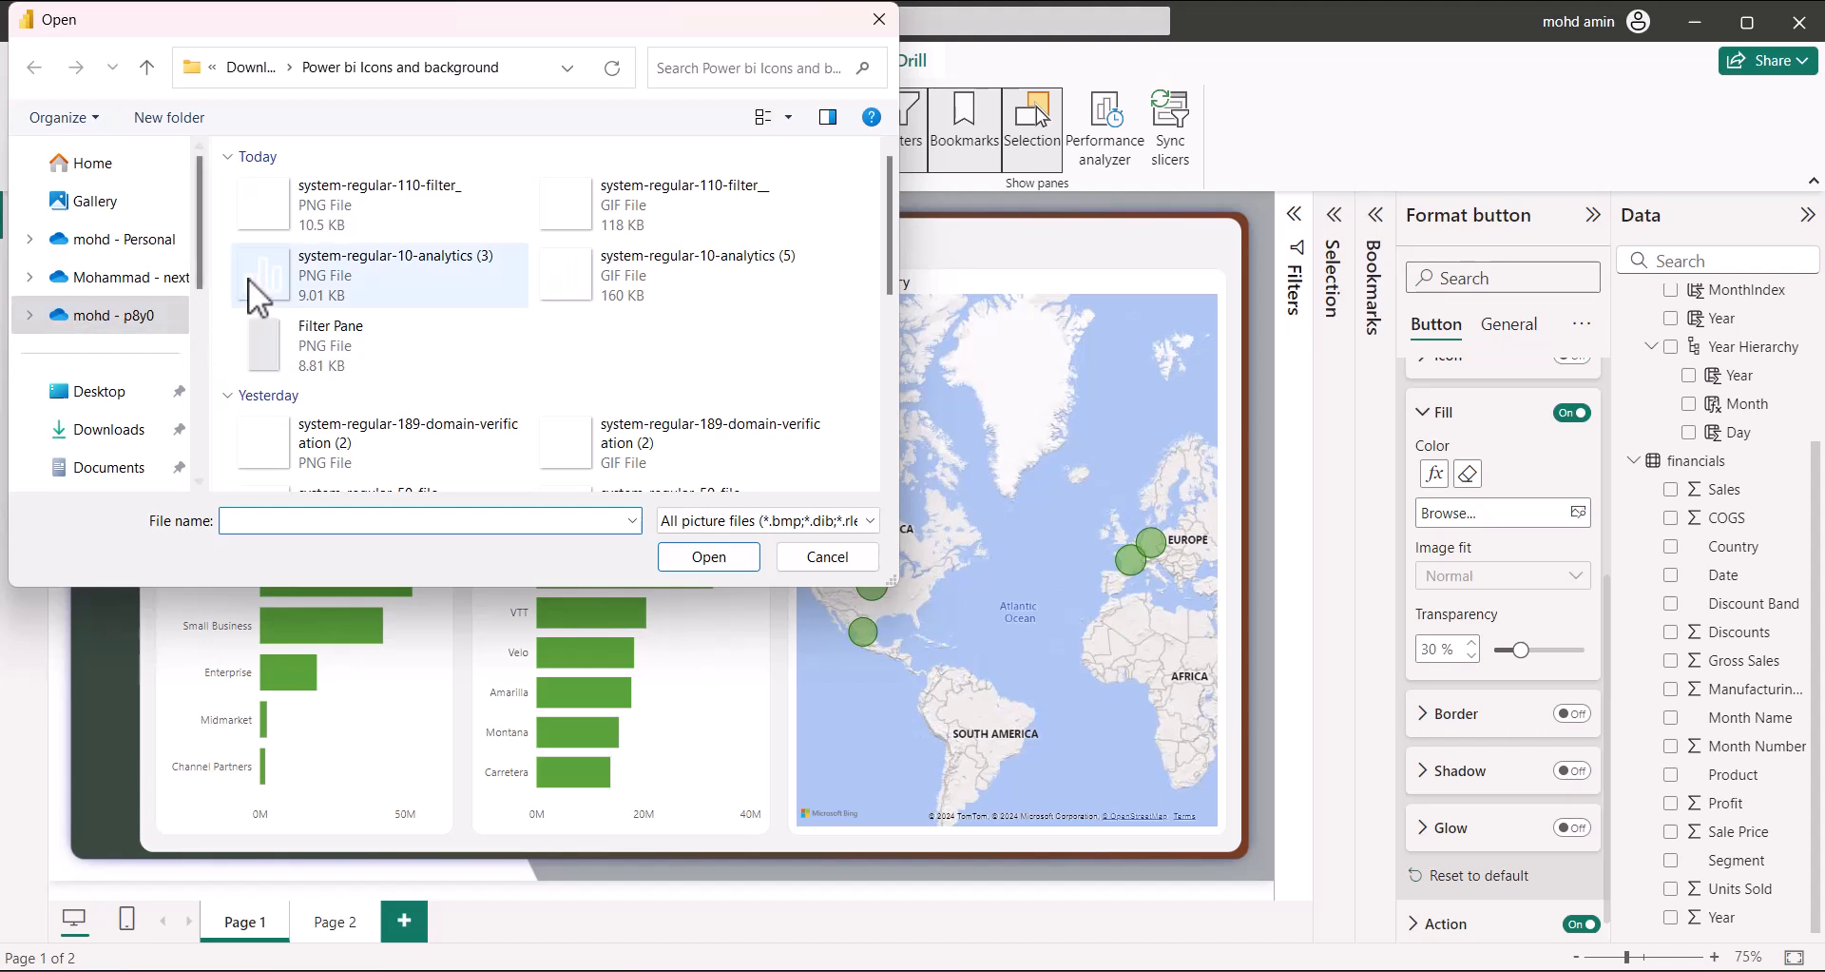
pyautogui.scroll(-3, 493, 441)
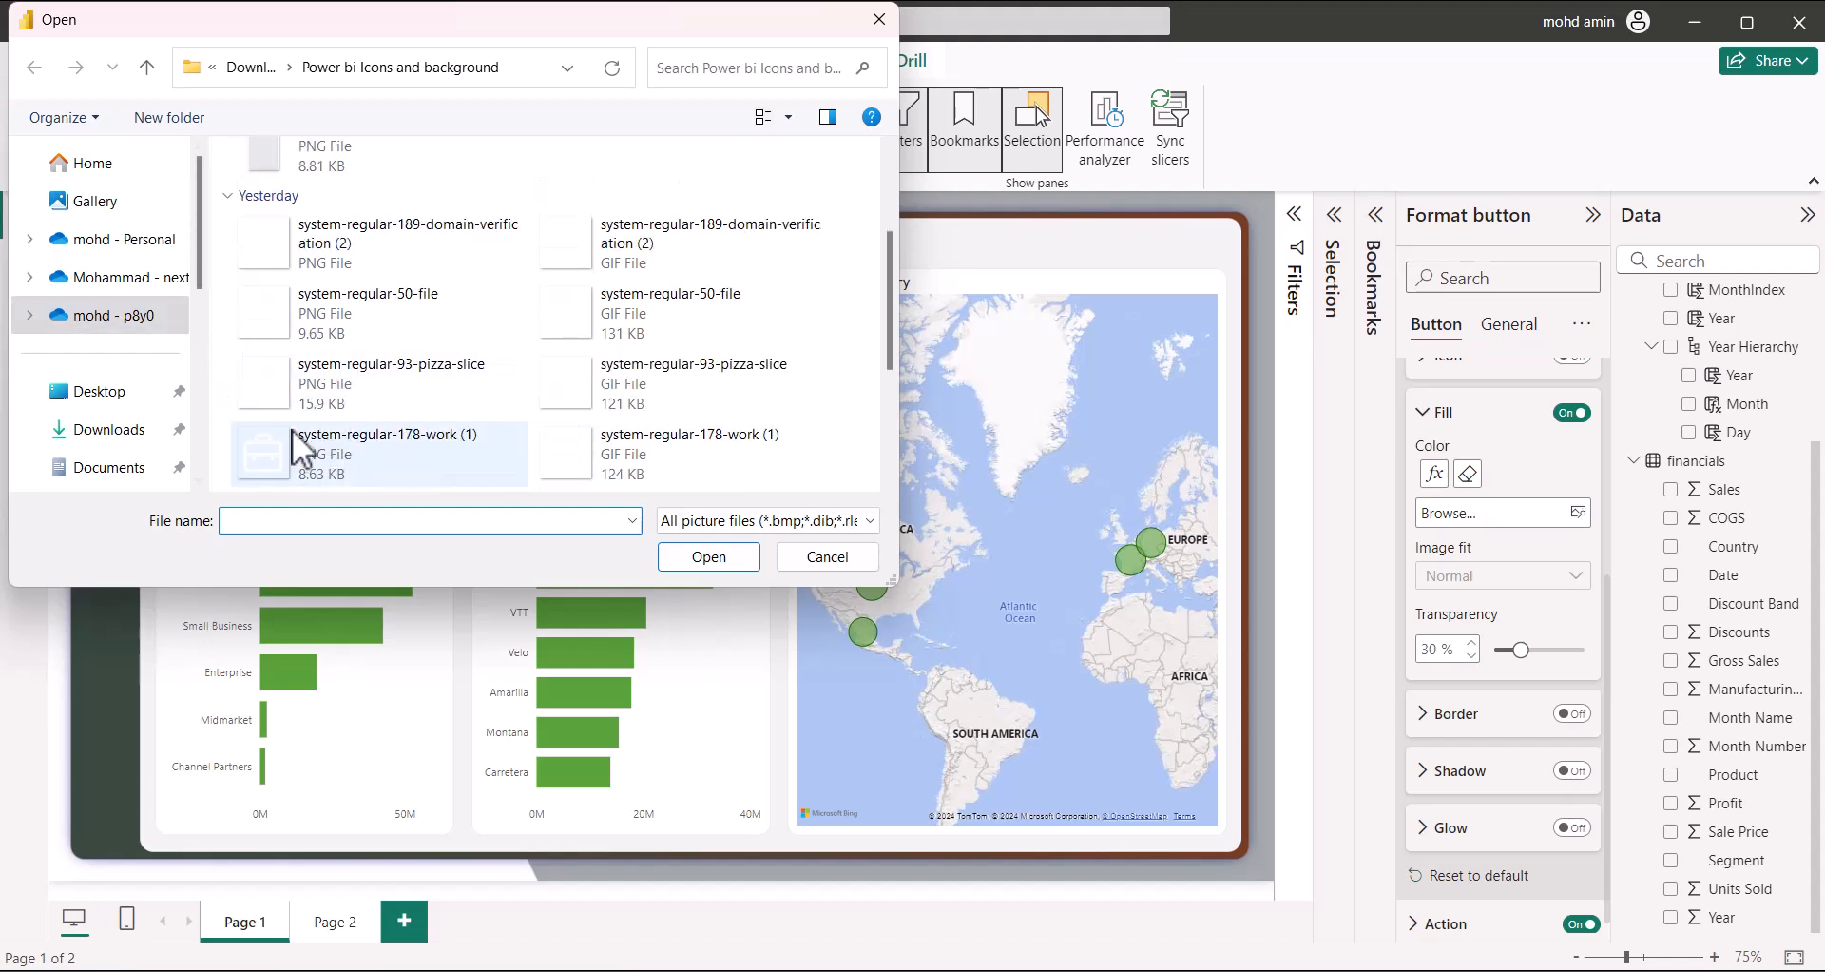
pyautogui.scroll(-5, 403, 447)
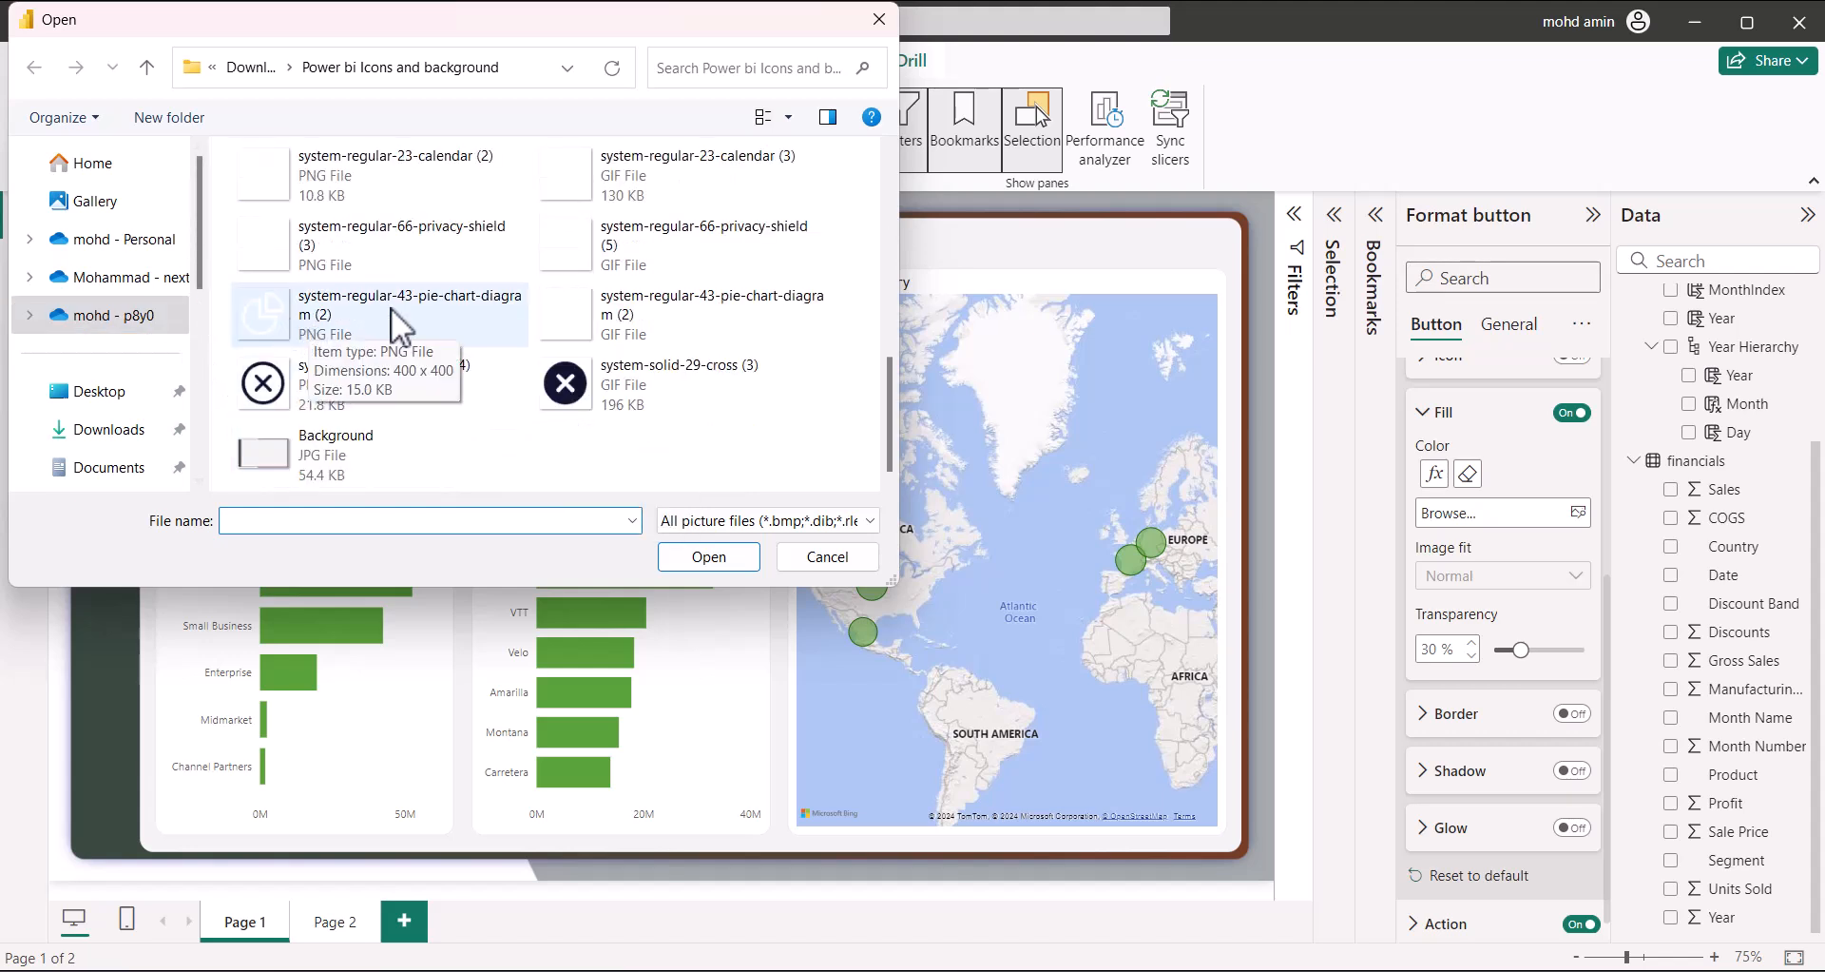
pyautogui.click(391, 339)
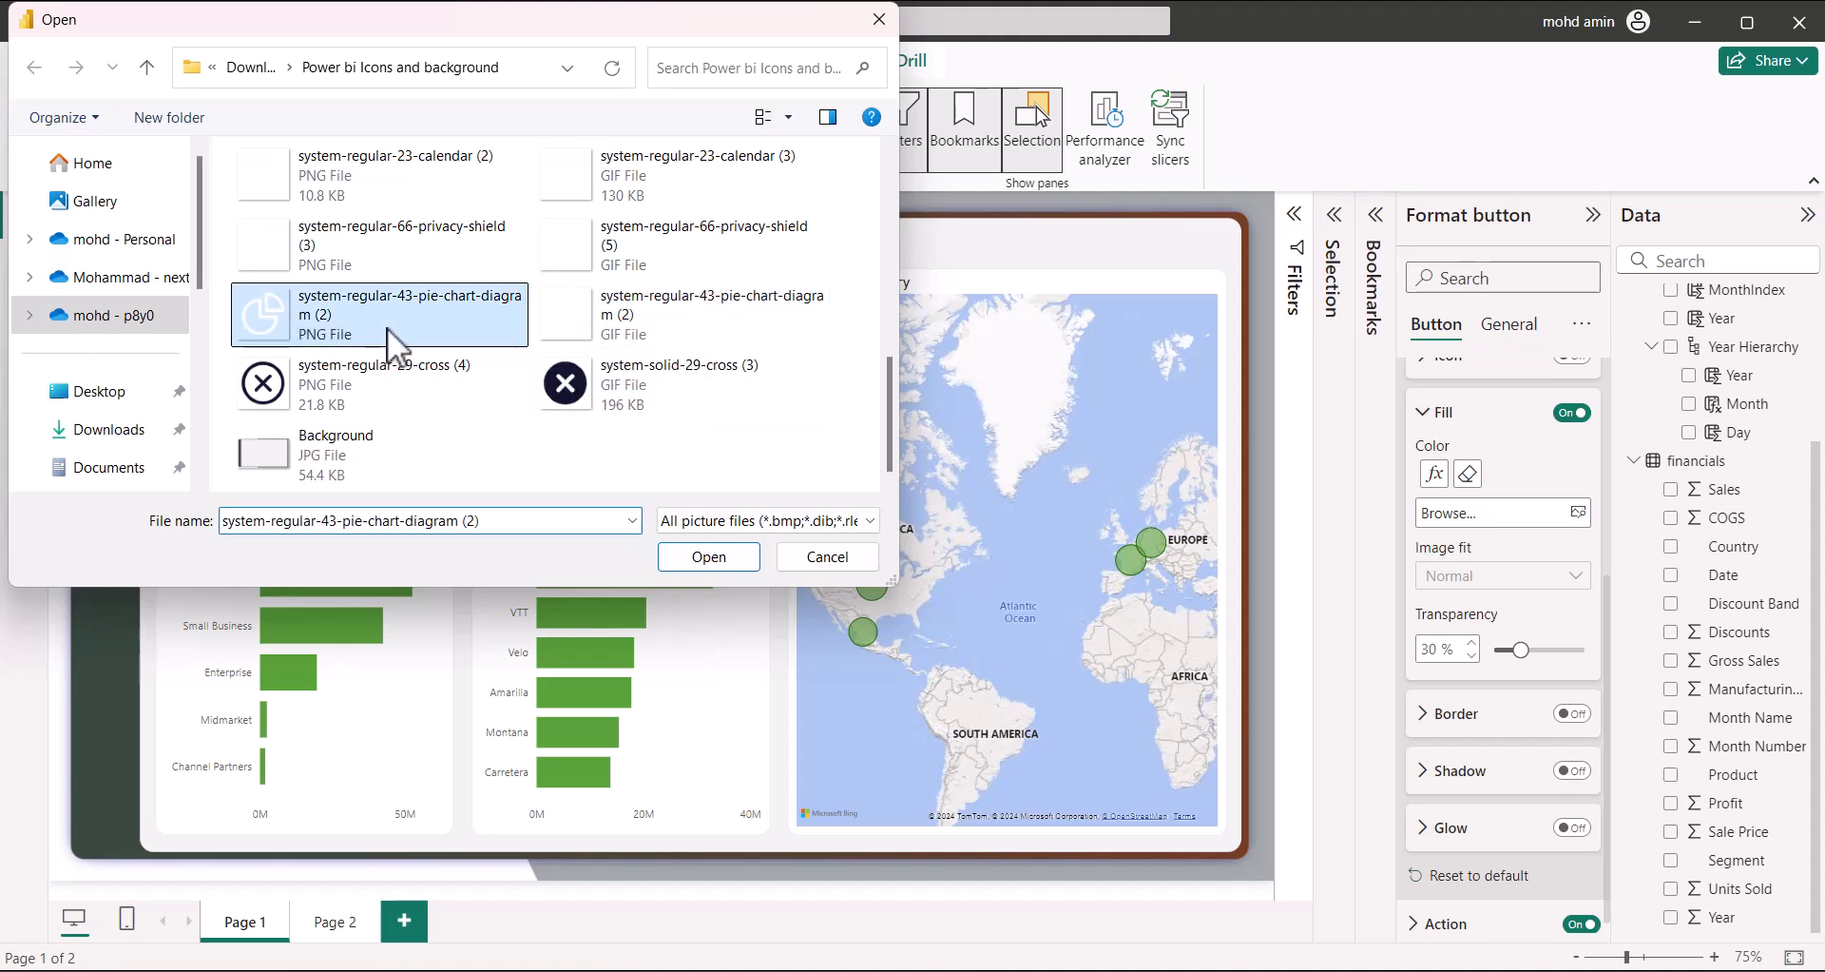
pyautogui.click(704, 559)
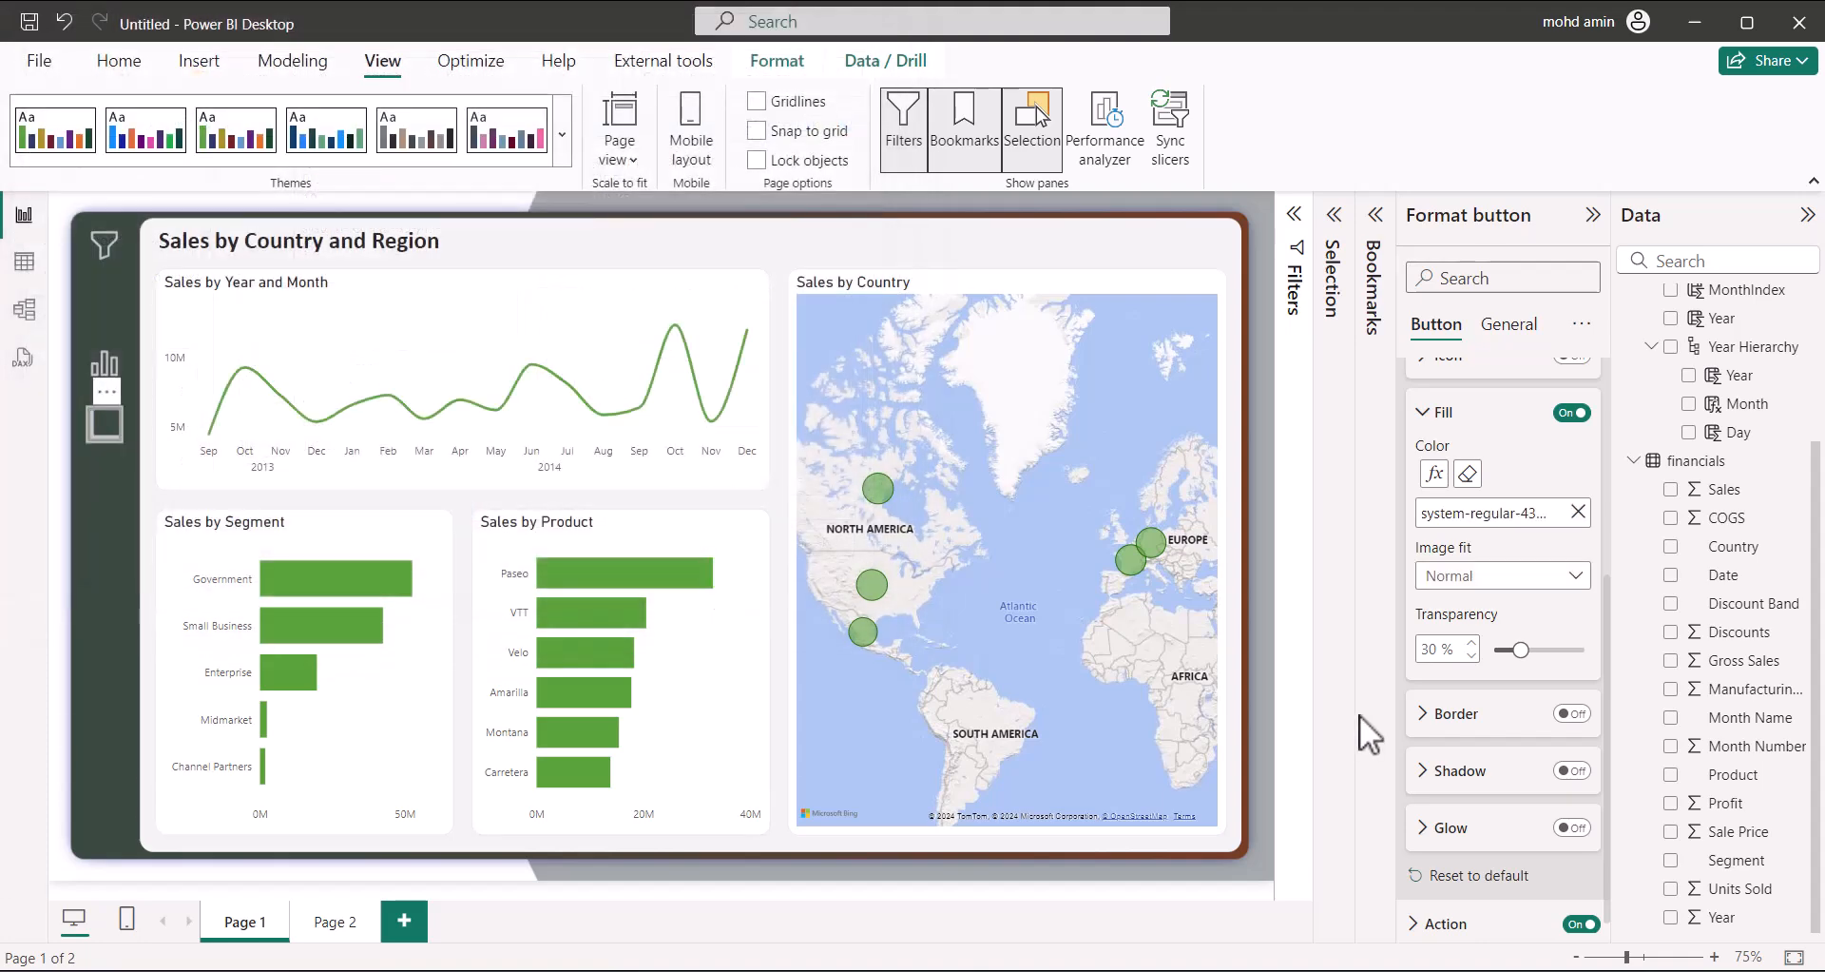
pyautogui.click(1468, 575)
pyautogui.click(1451, 633)
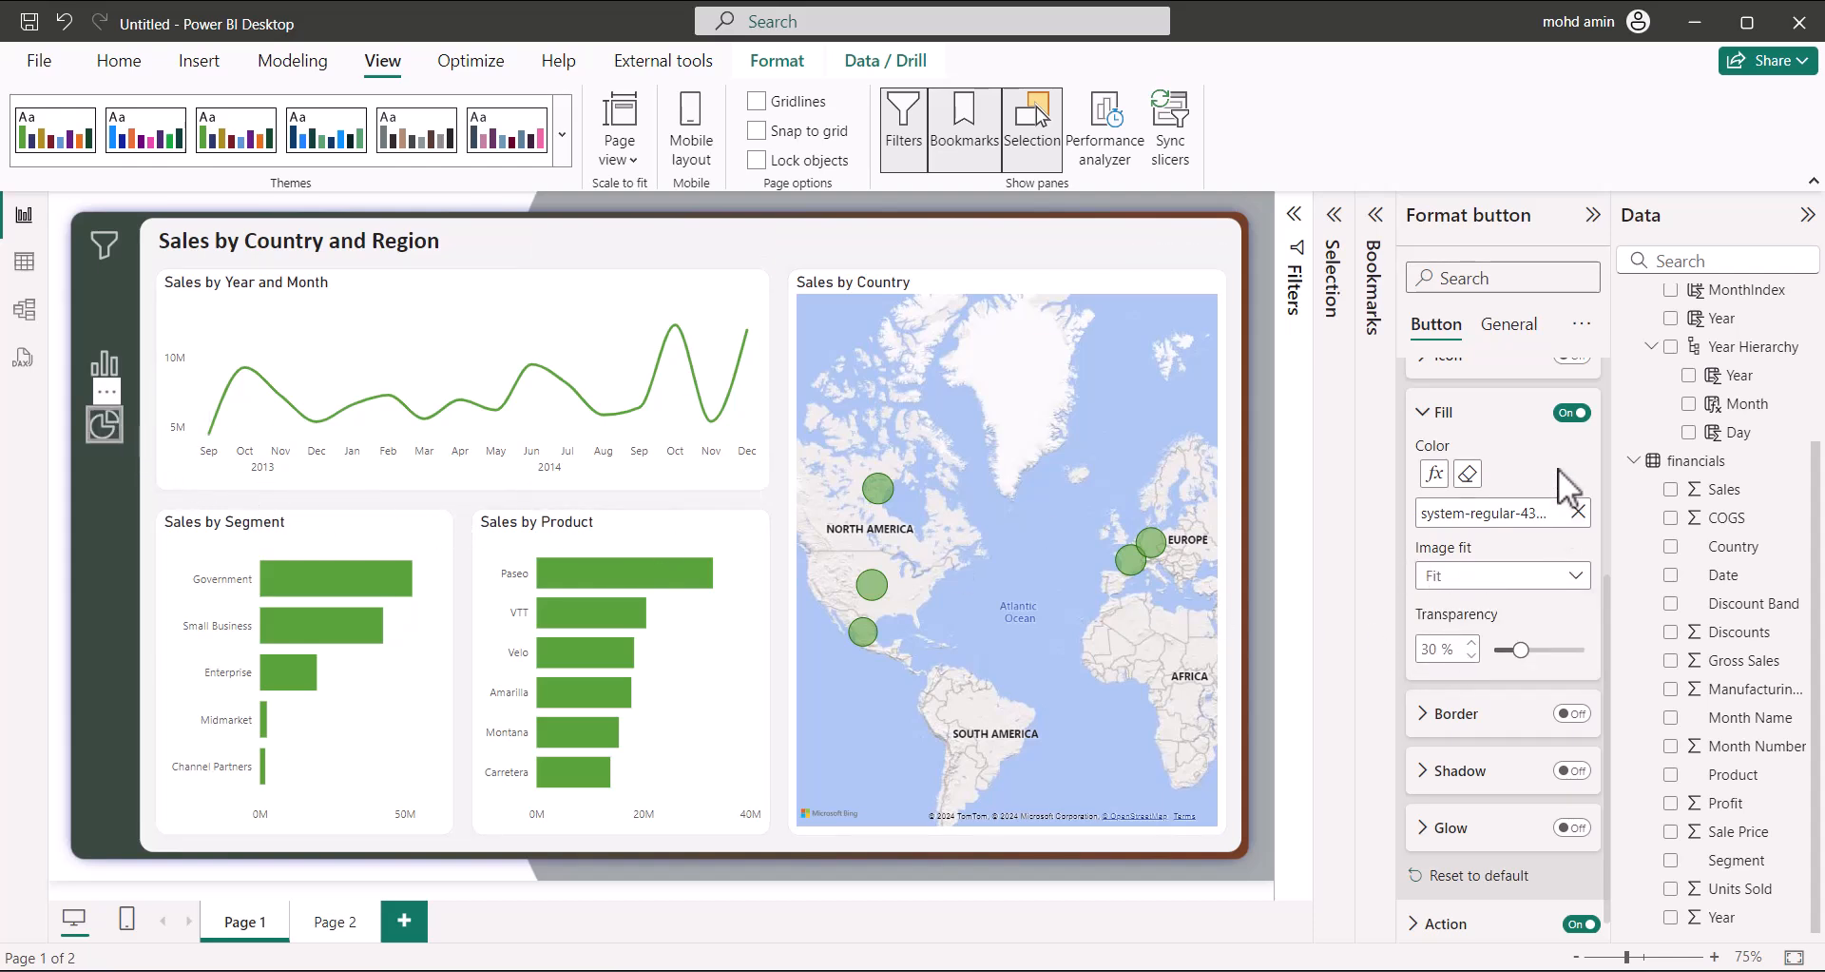
# Set its on-hover fill to the system-regular-43-pie-chart-diagram (2) GIF, scaled to Fit
pyautogui.scroll(3, 1464, 485)
pyautogui.click(1493, 478)
pyautogui.click(1469, 538)
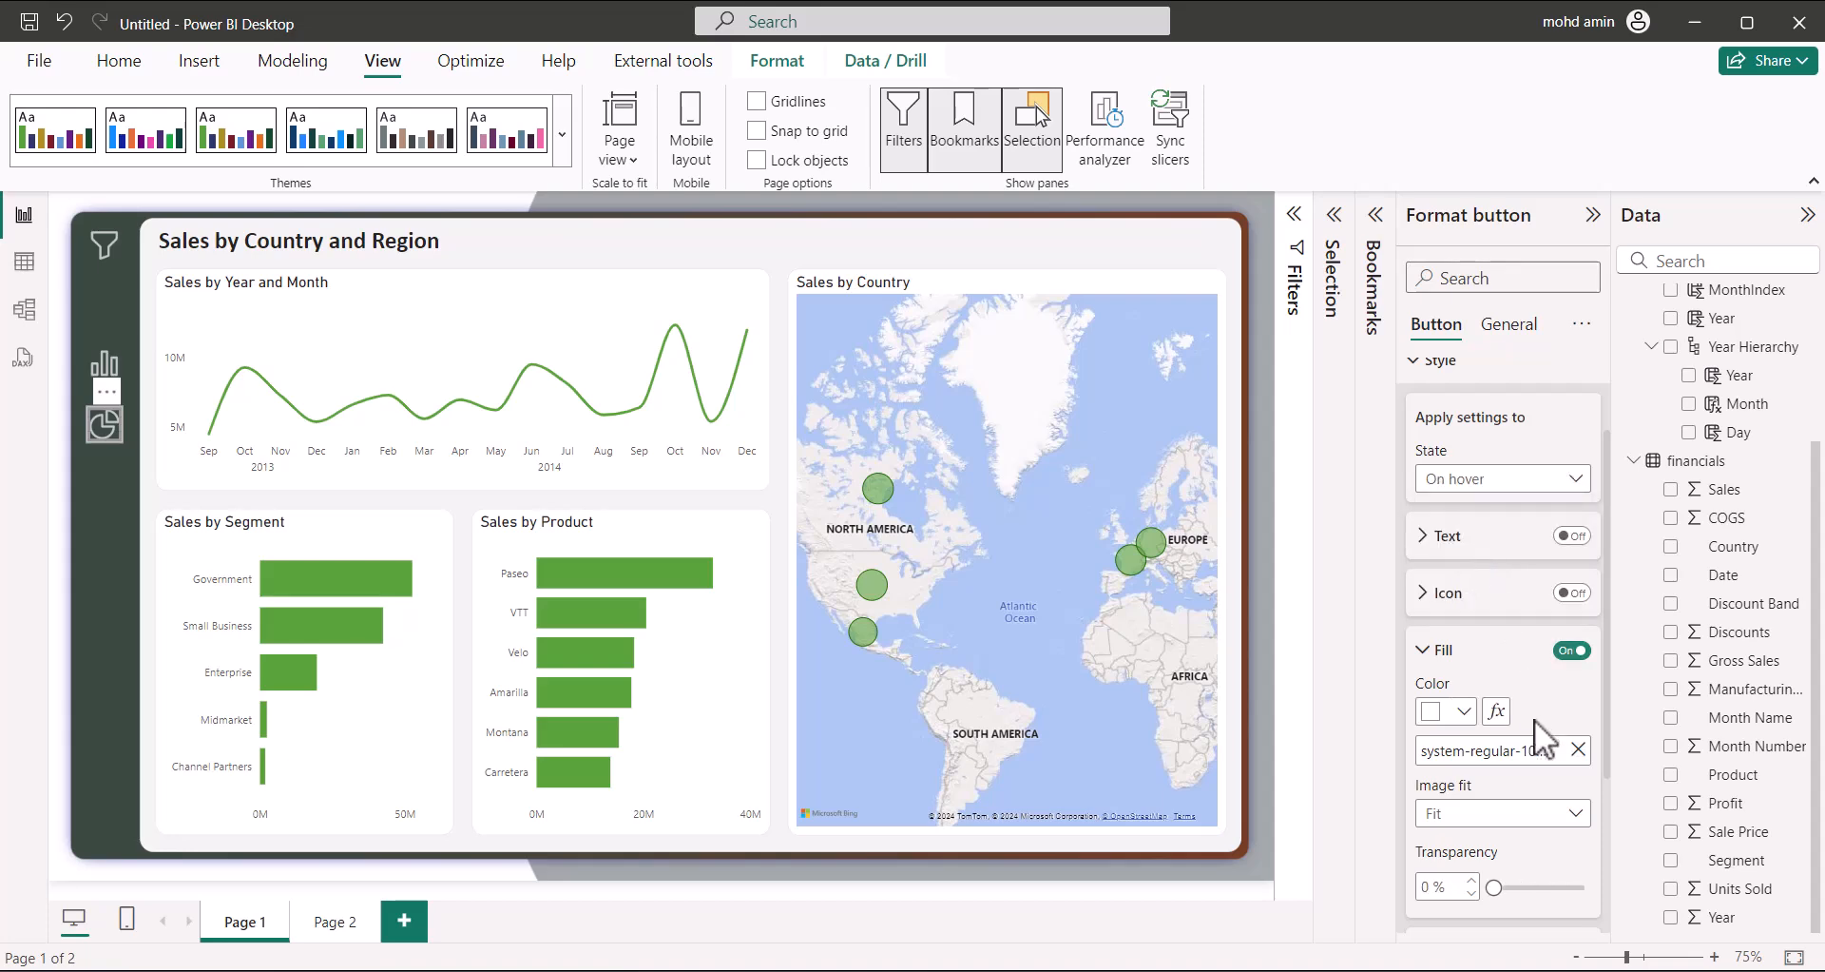
pyautogui.scroll(-3, 1534, 718)
pyautogui.click(1578, 512)
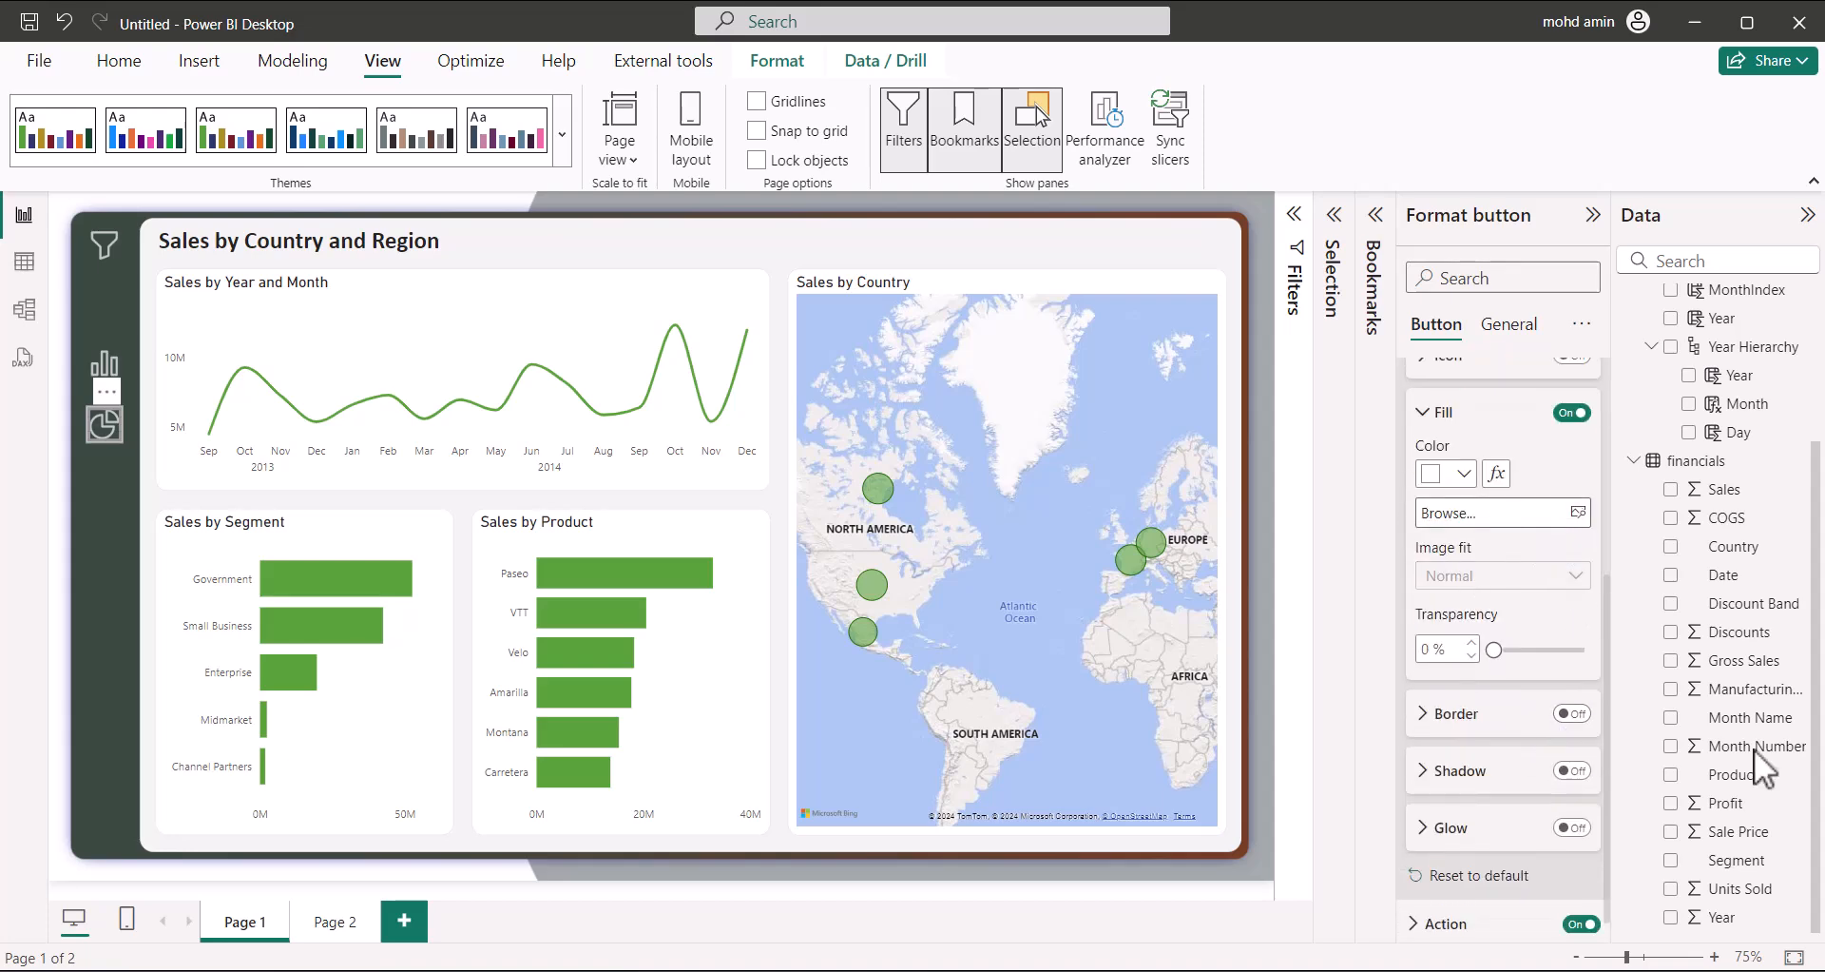
pyautogui.click(1578, 512)
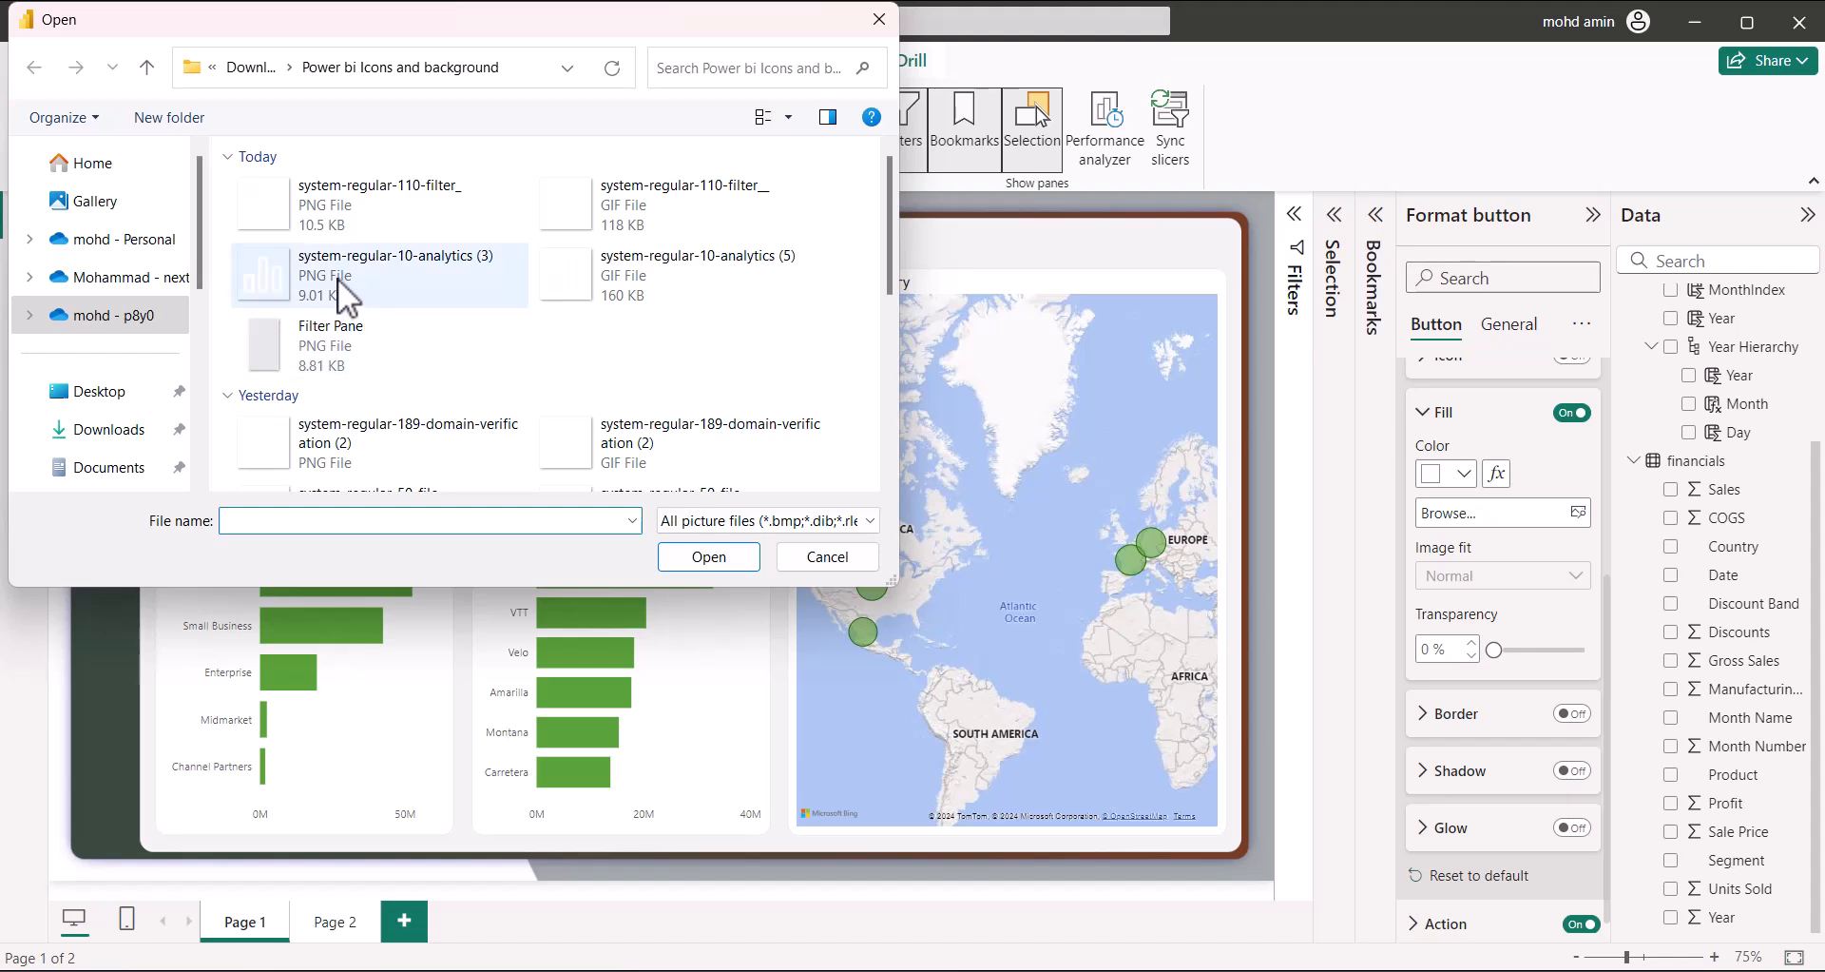
pyautogui.scroll(-5, 452, 447)
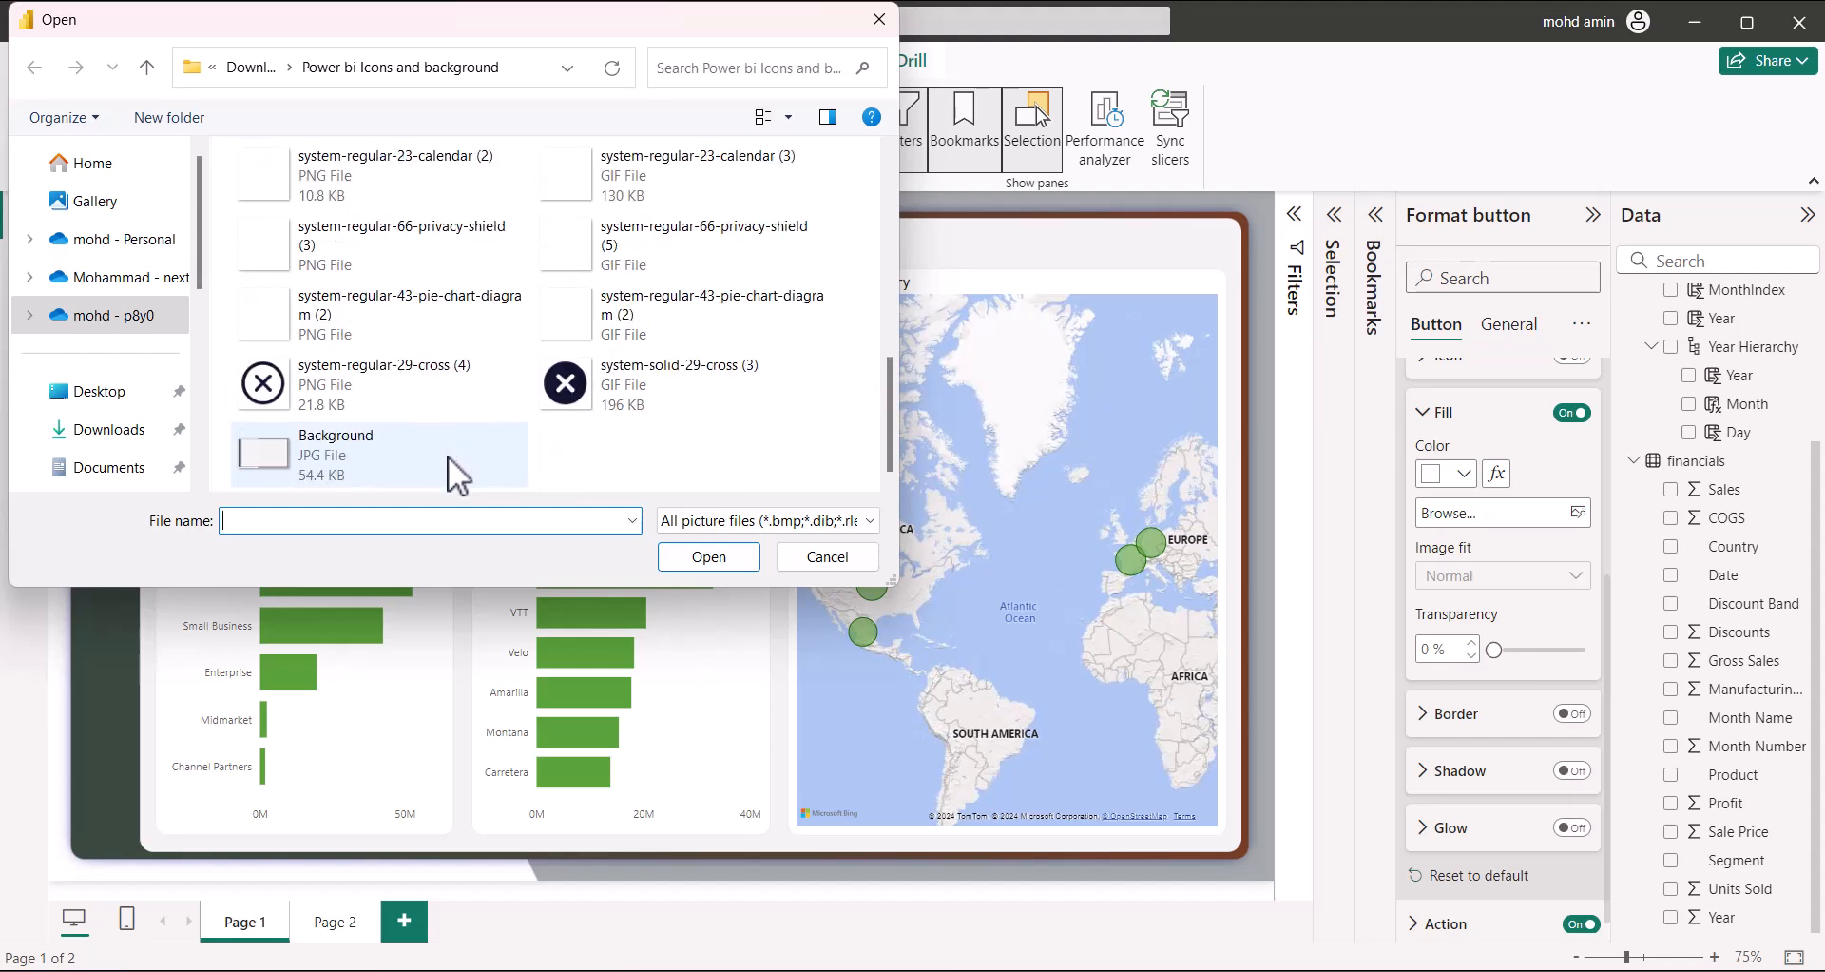
pyautogui.click(602, 315)
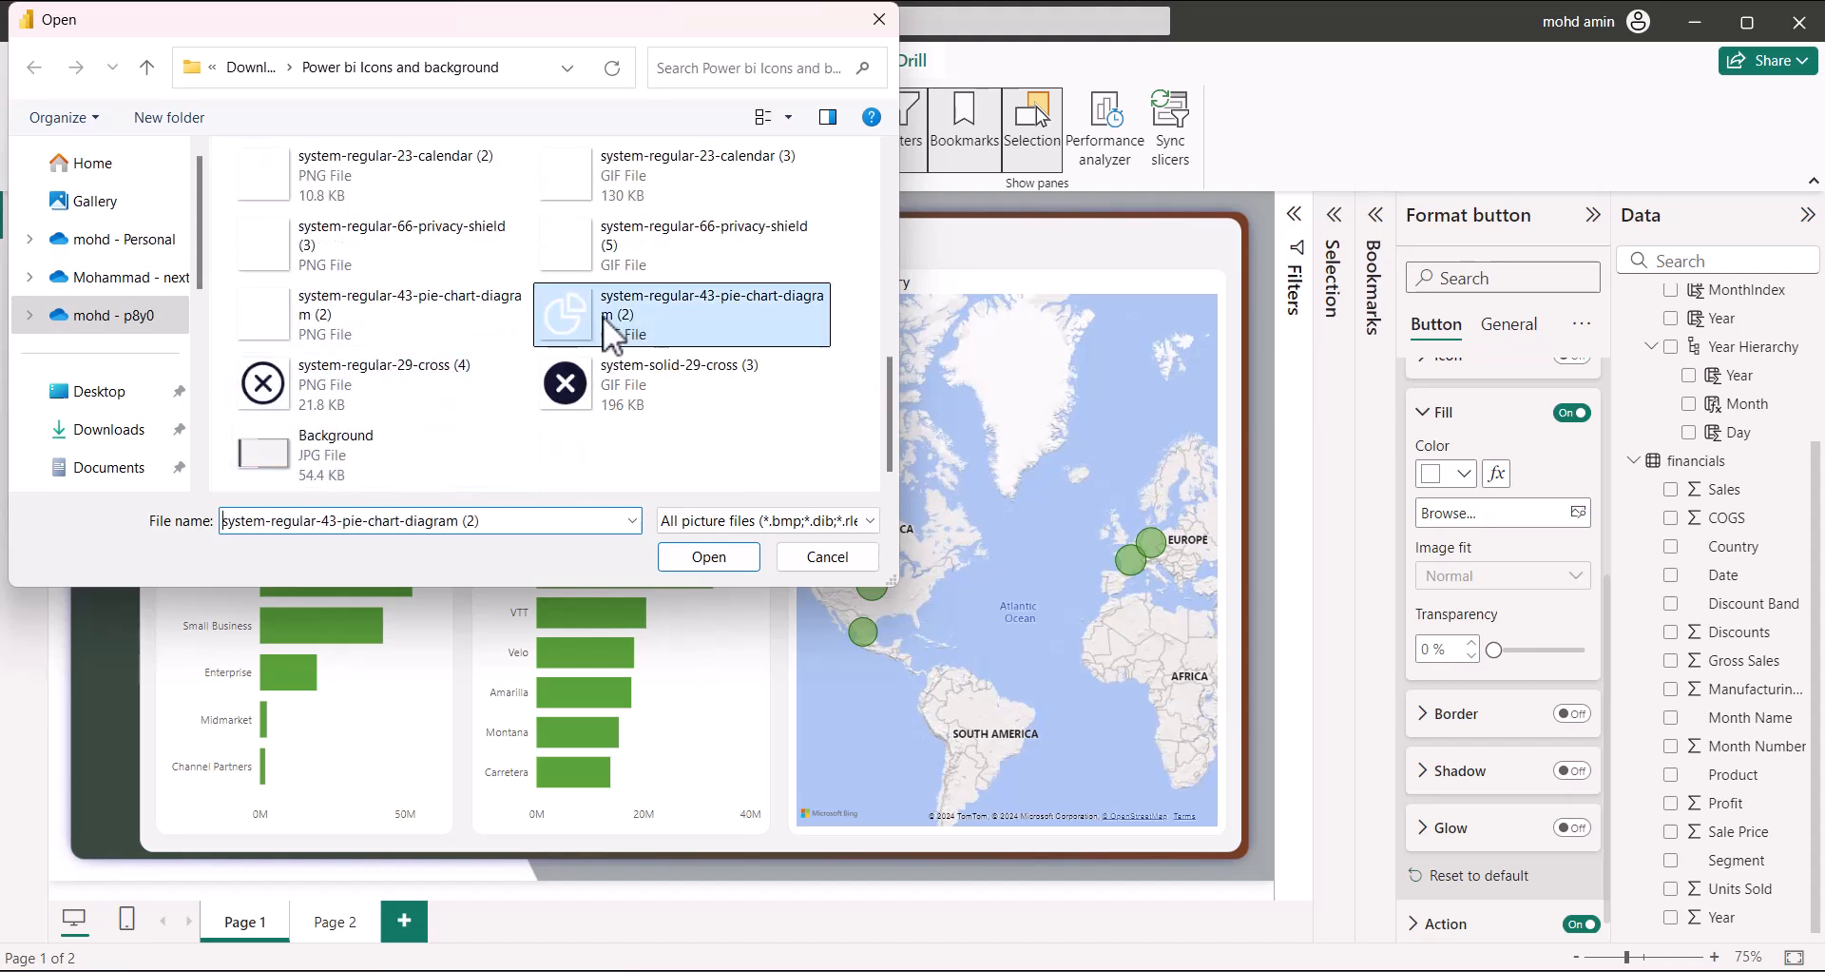
pyautogui.click(751, 557)
pyautogui.click(1459, 576)
pyautogui.click(1473, 647)
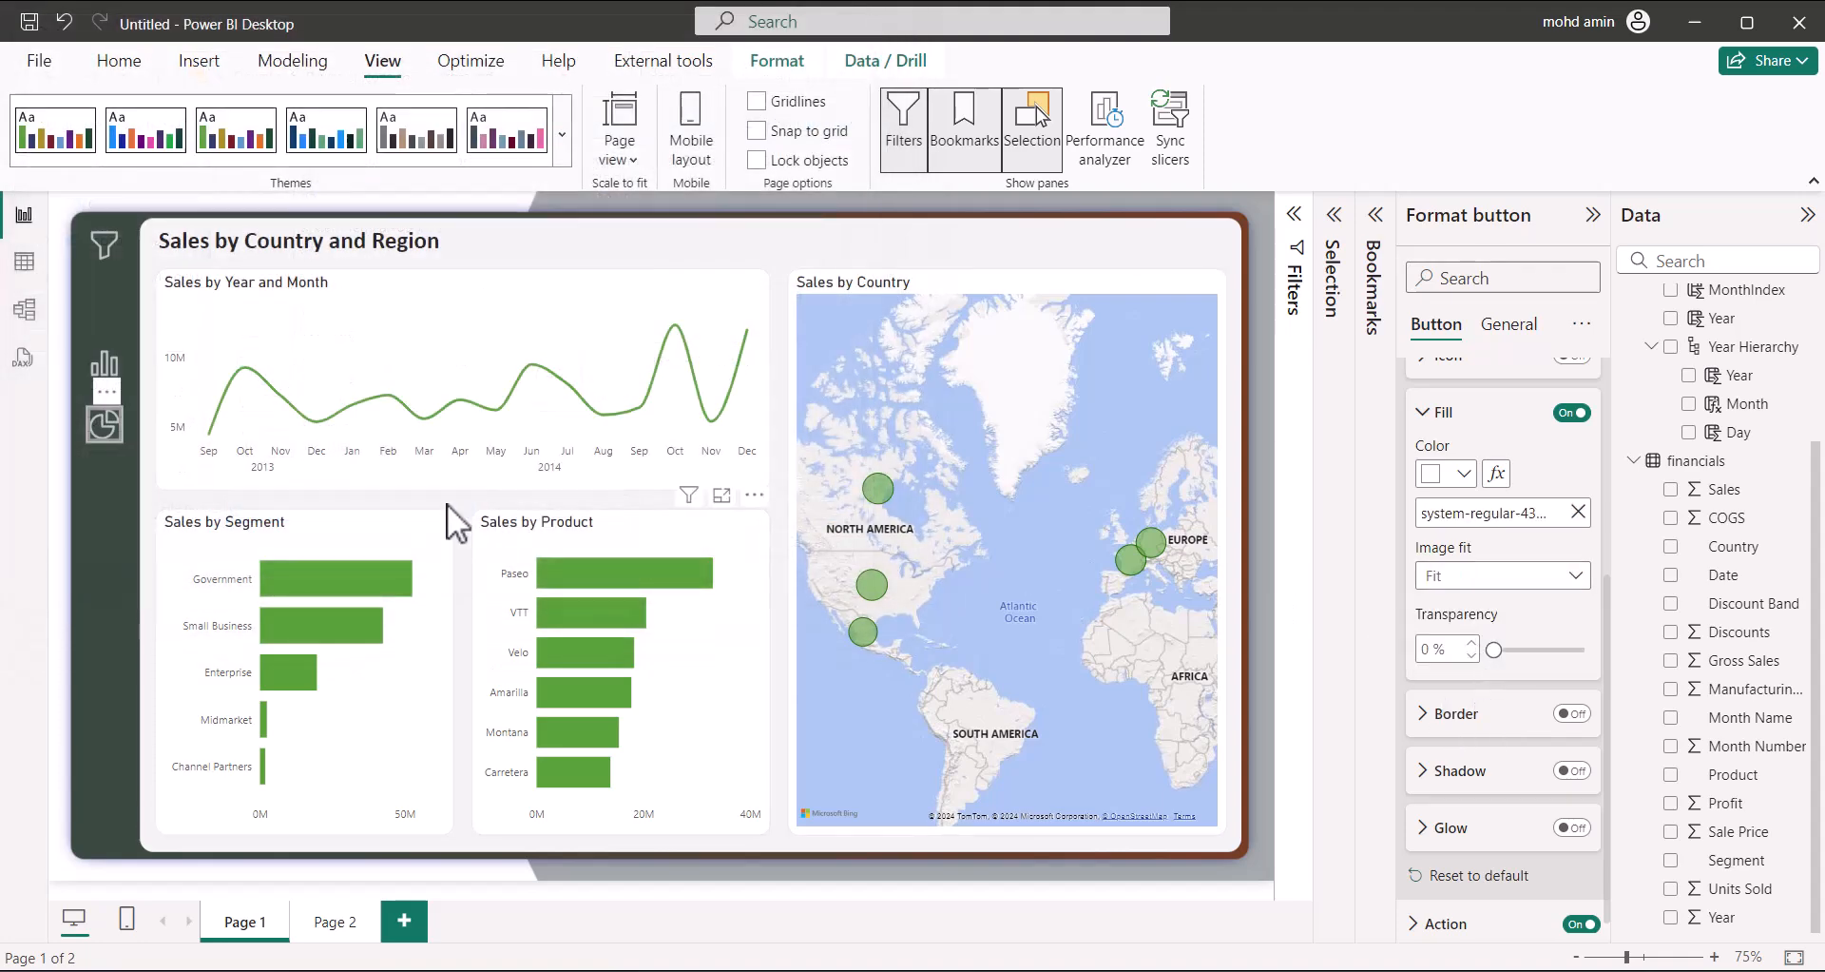
pyautogui.click(93, 493)
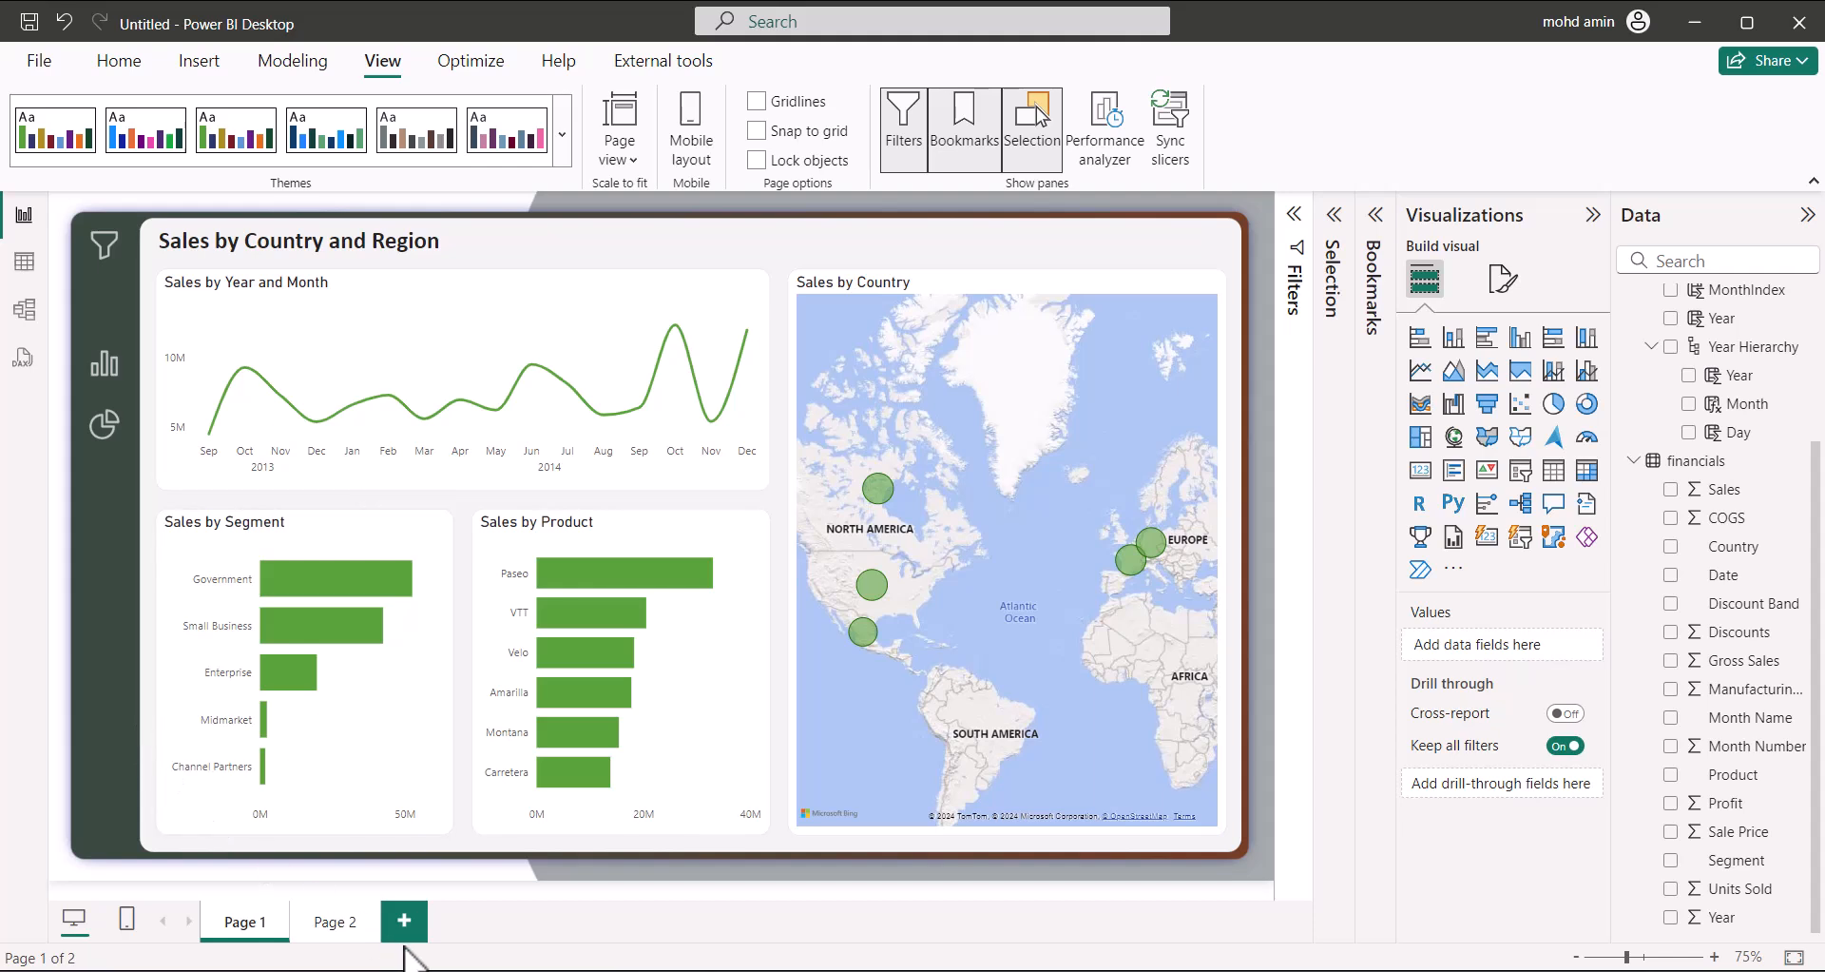
# Set the bar-chart button's default fill transparency from 30% to 0%, then check Page 2 and return
pyautogui.click(107, 375)
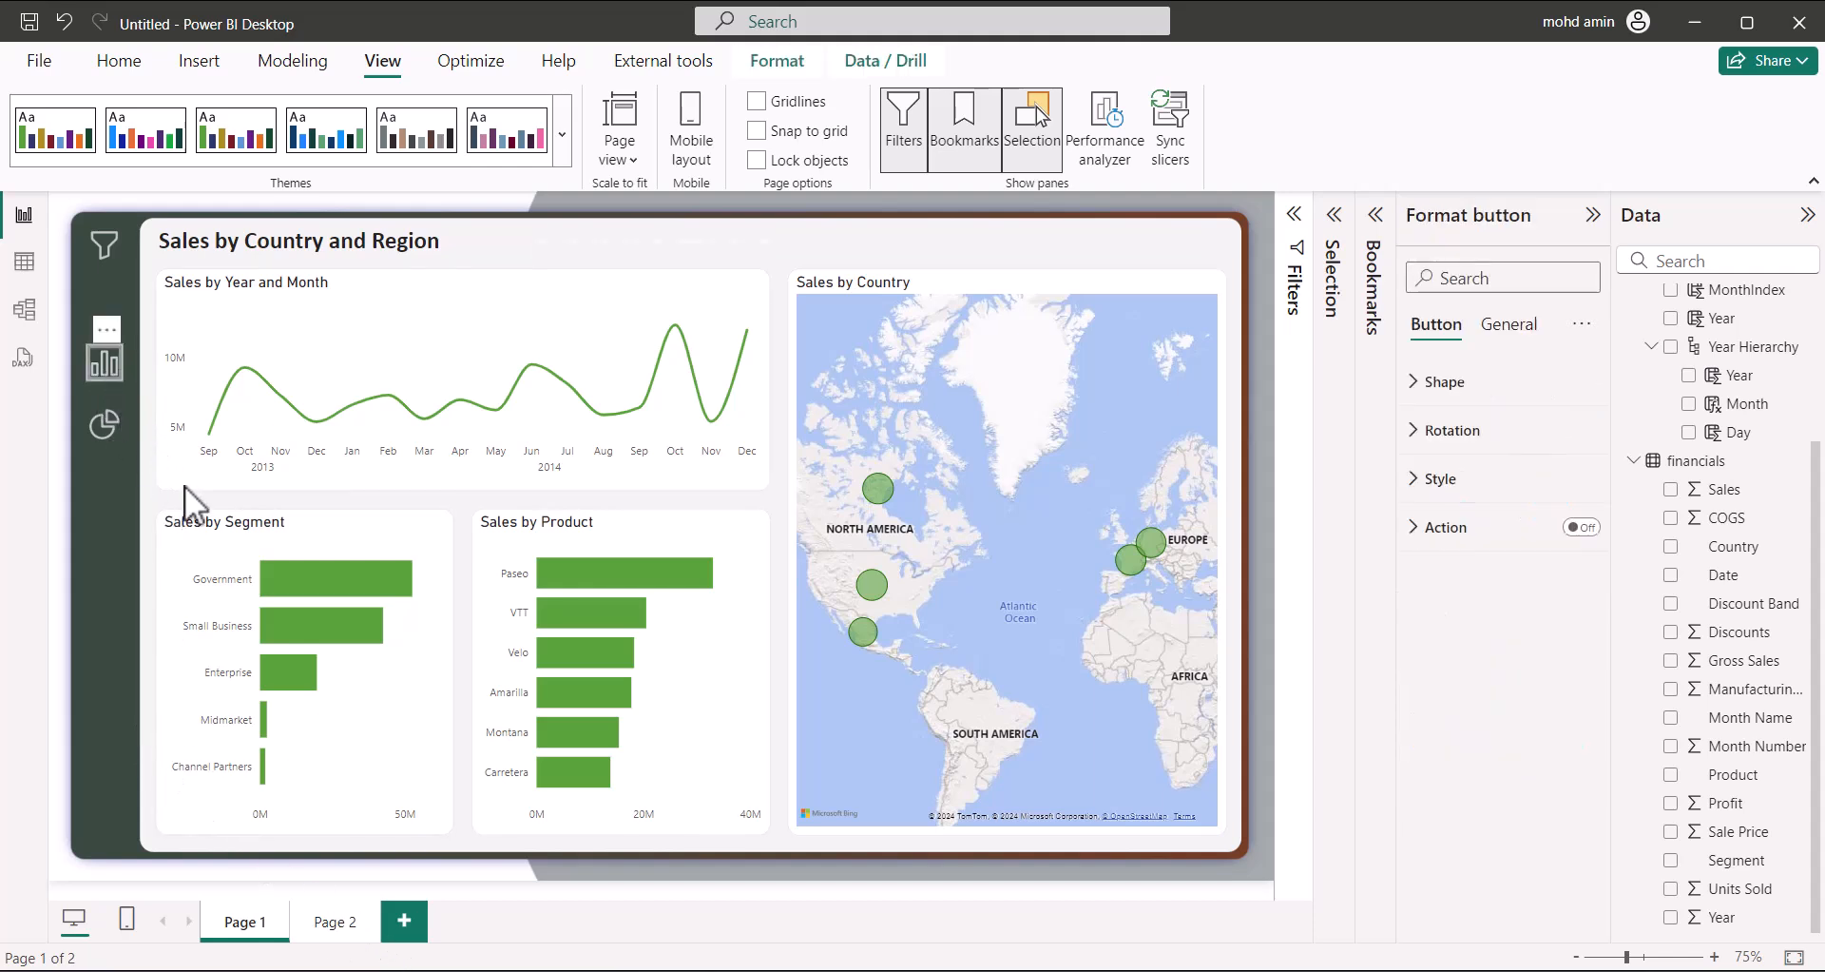
pyautogui.click(1412, 478)
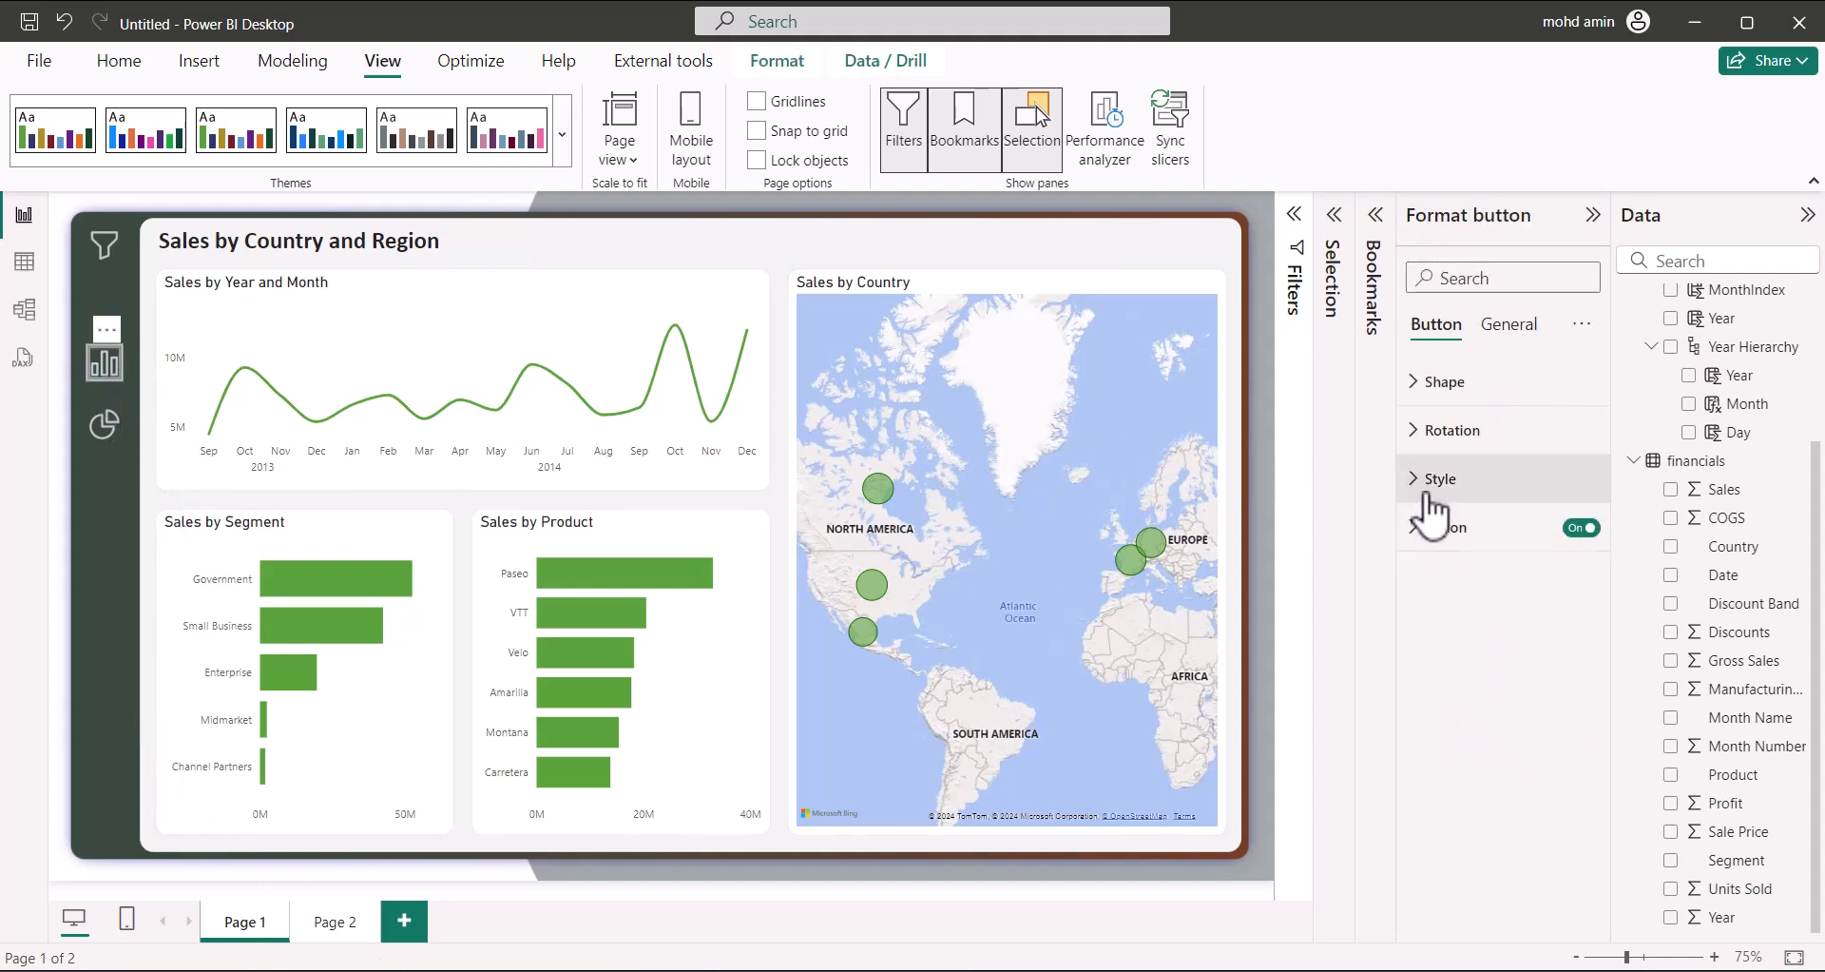
pyautogui.click(1443, 656)
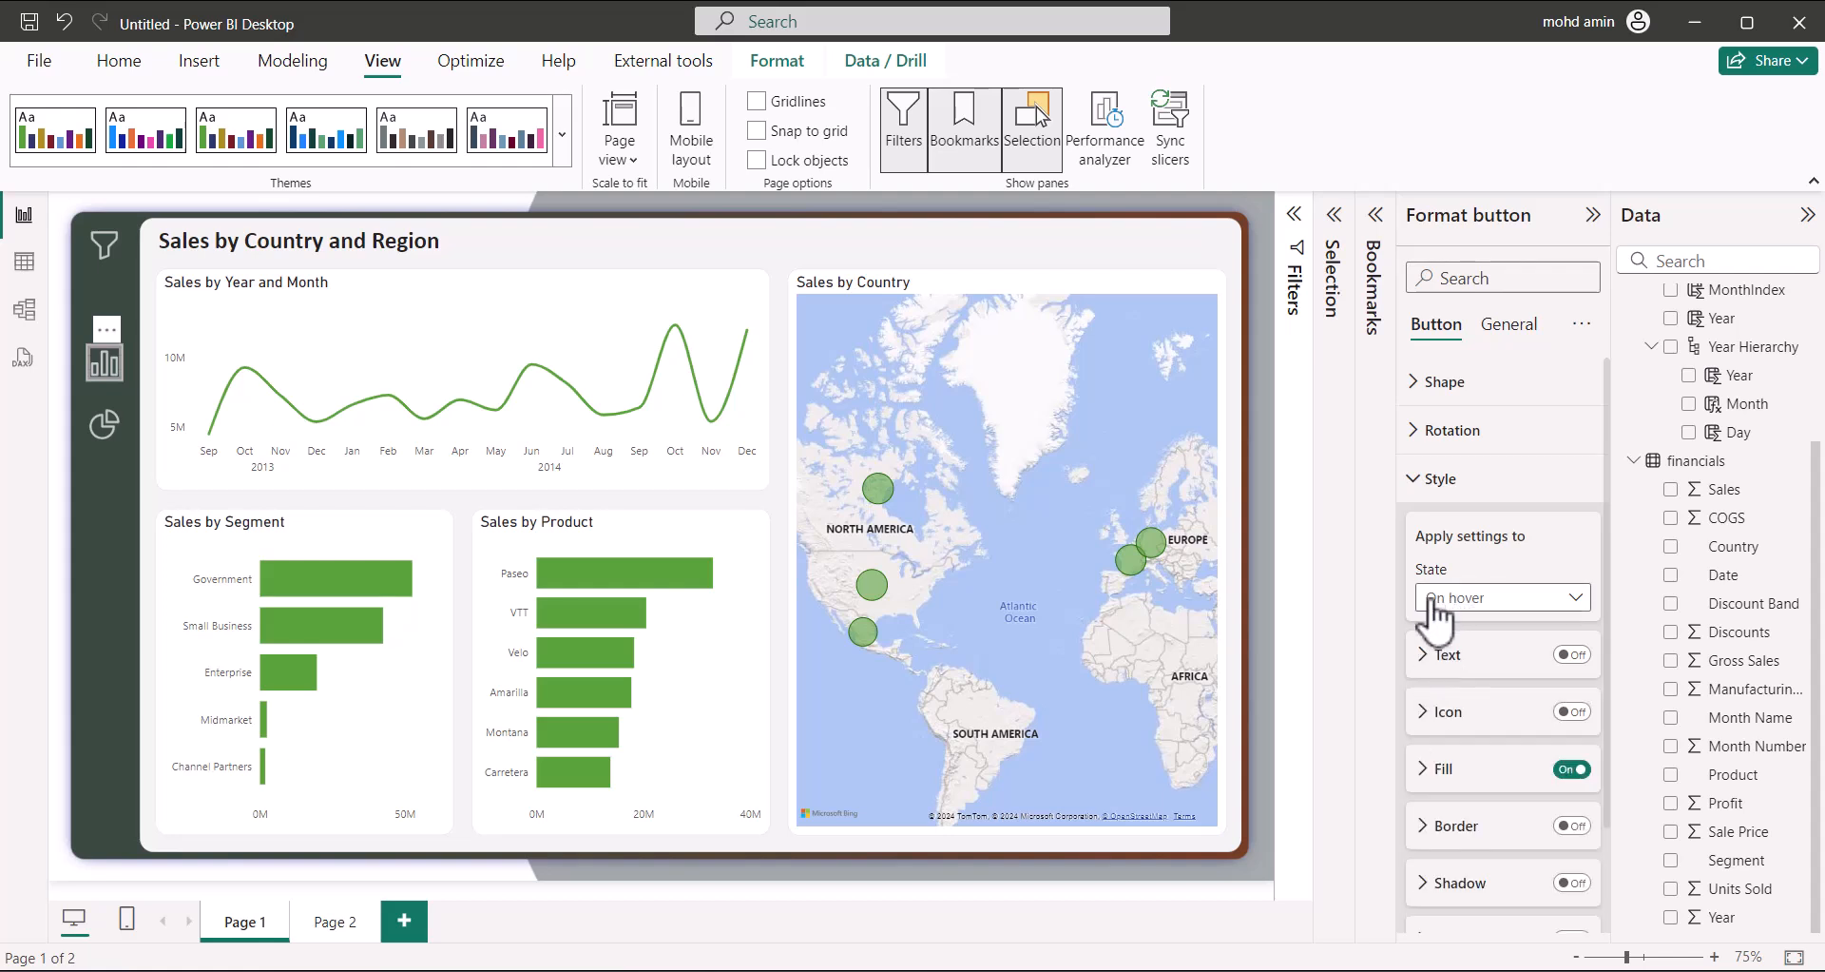
pyautogui.click(1479, 595)
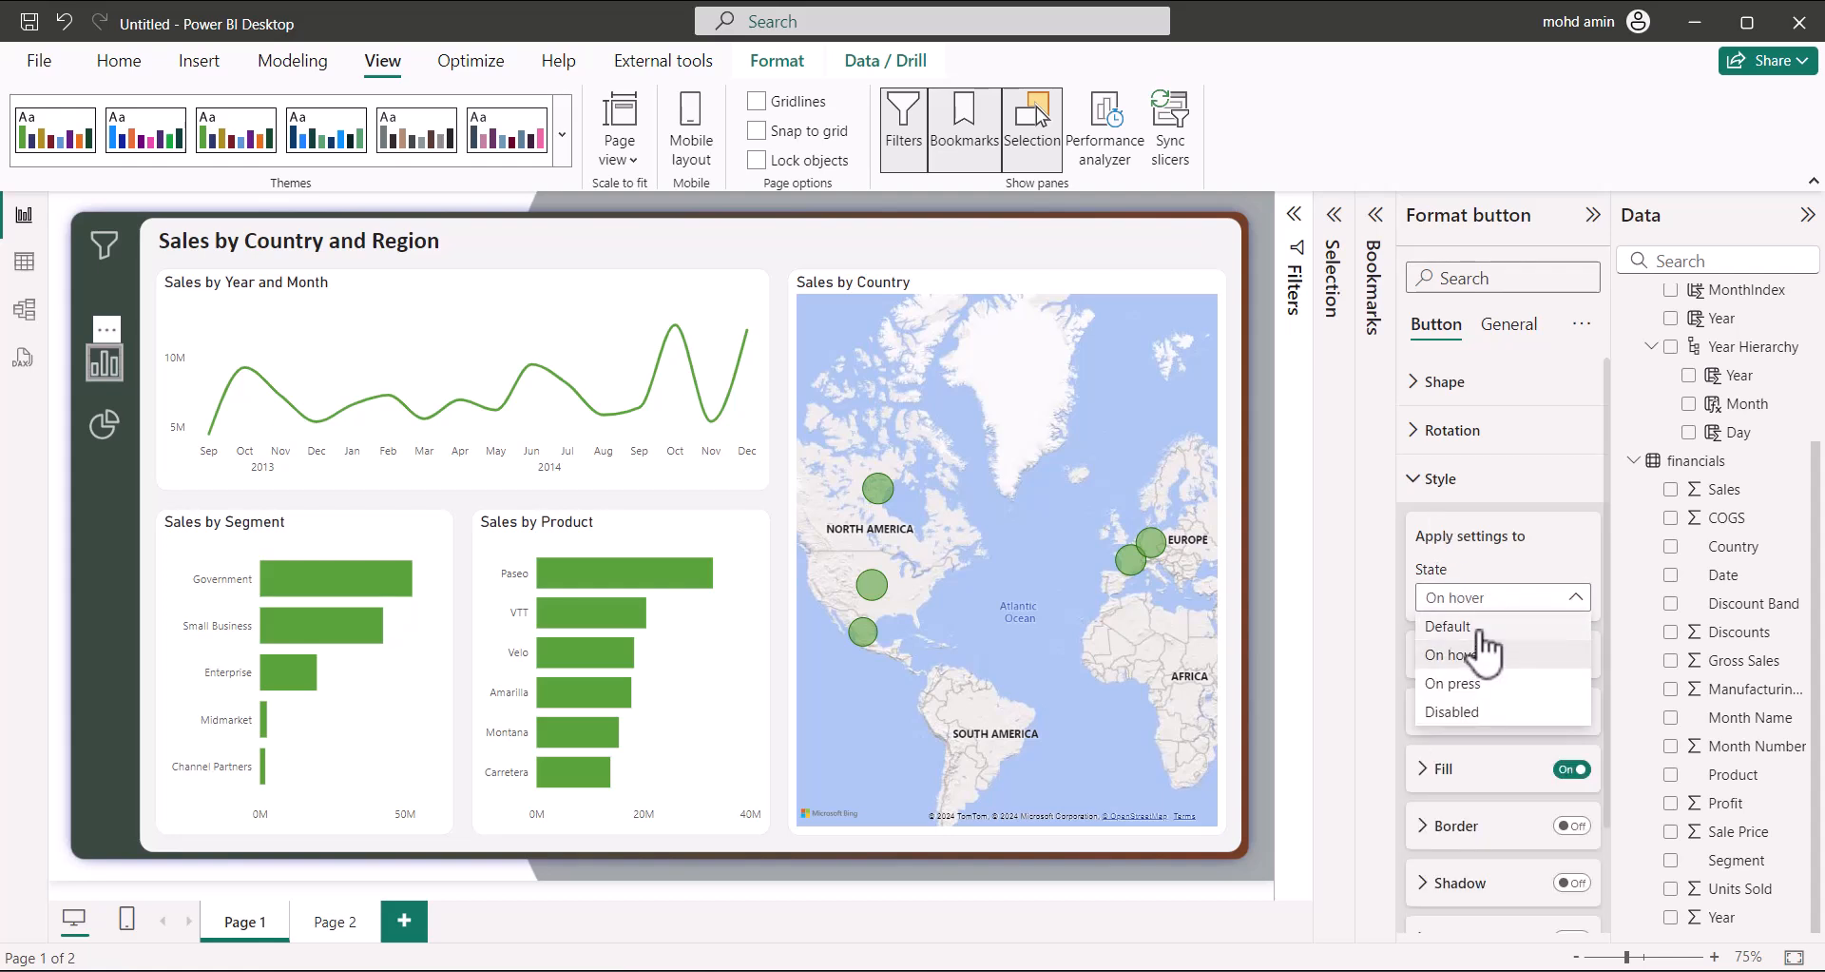
pyautogui.click(1428, 644)
pyautogui.click(1417, 479)
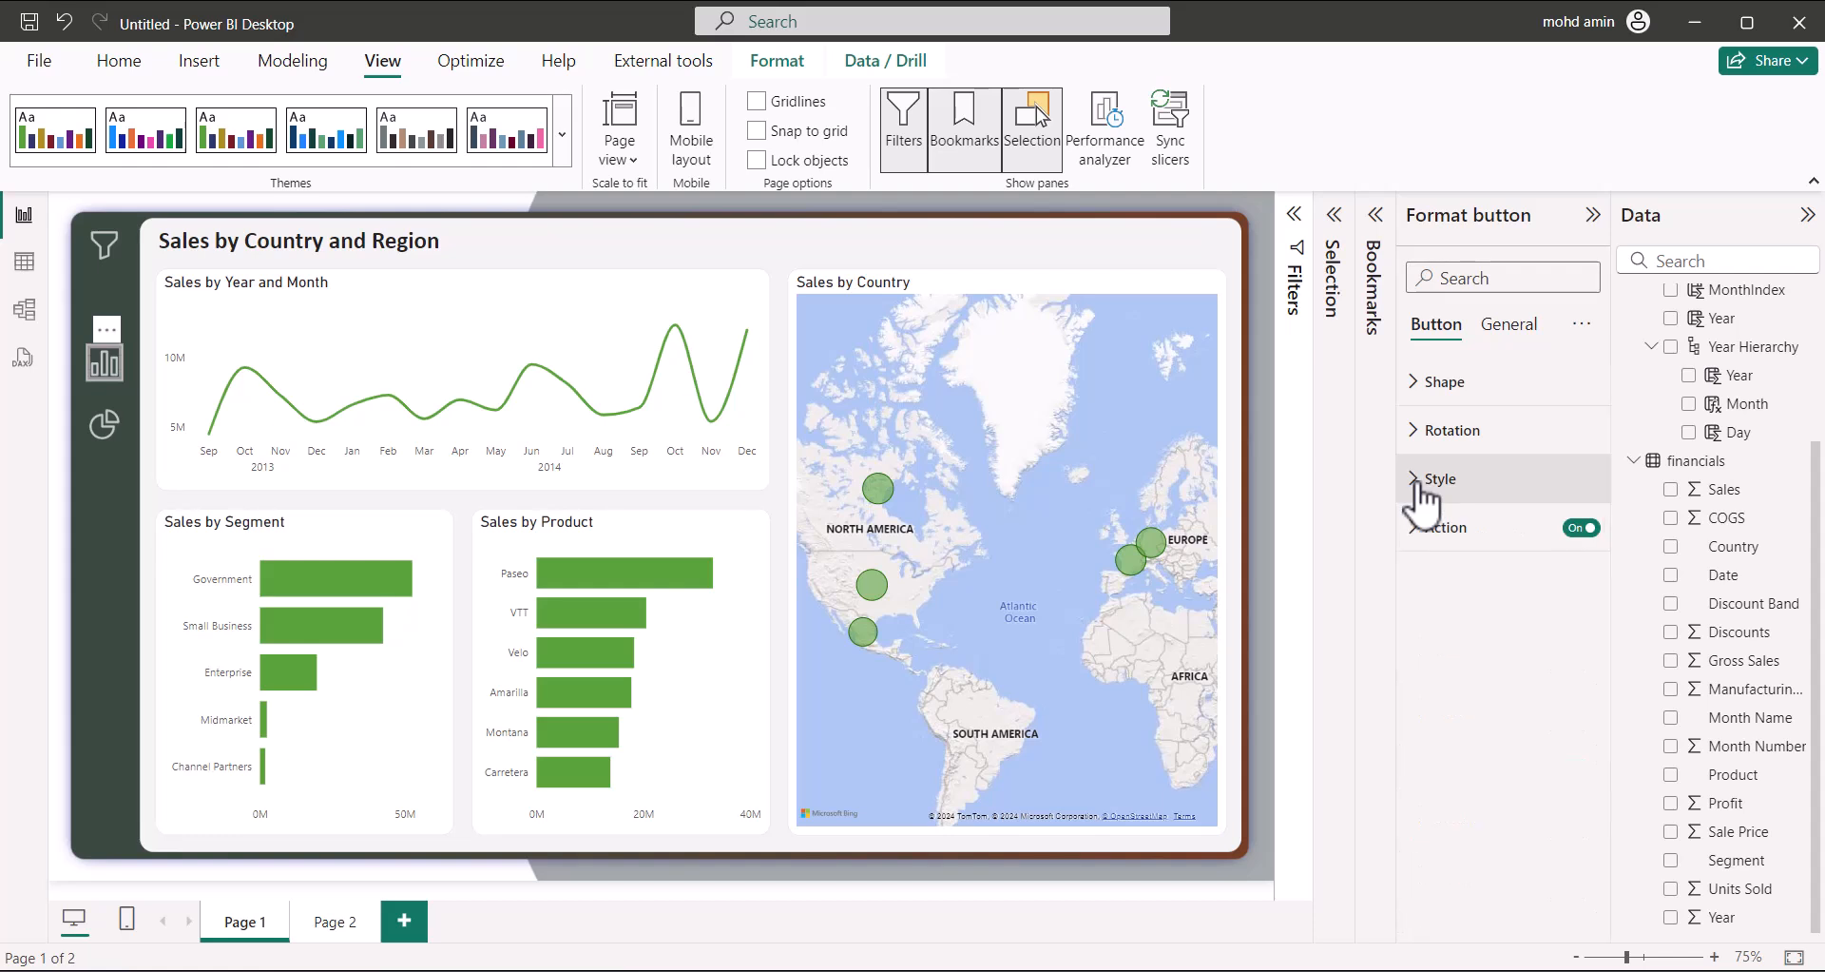
pyautogui.click(1424, 478)
pyautogui.scroll(-2, 1475, 761)
pyautogui.click(1436, 643)
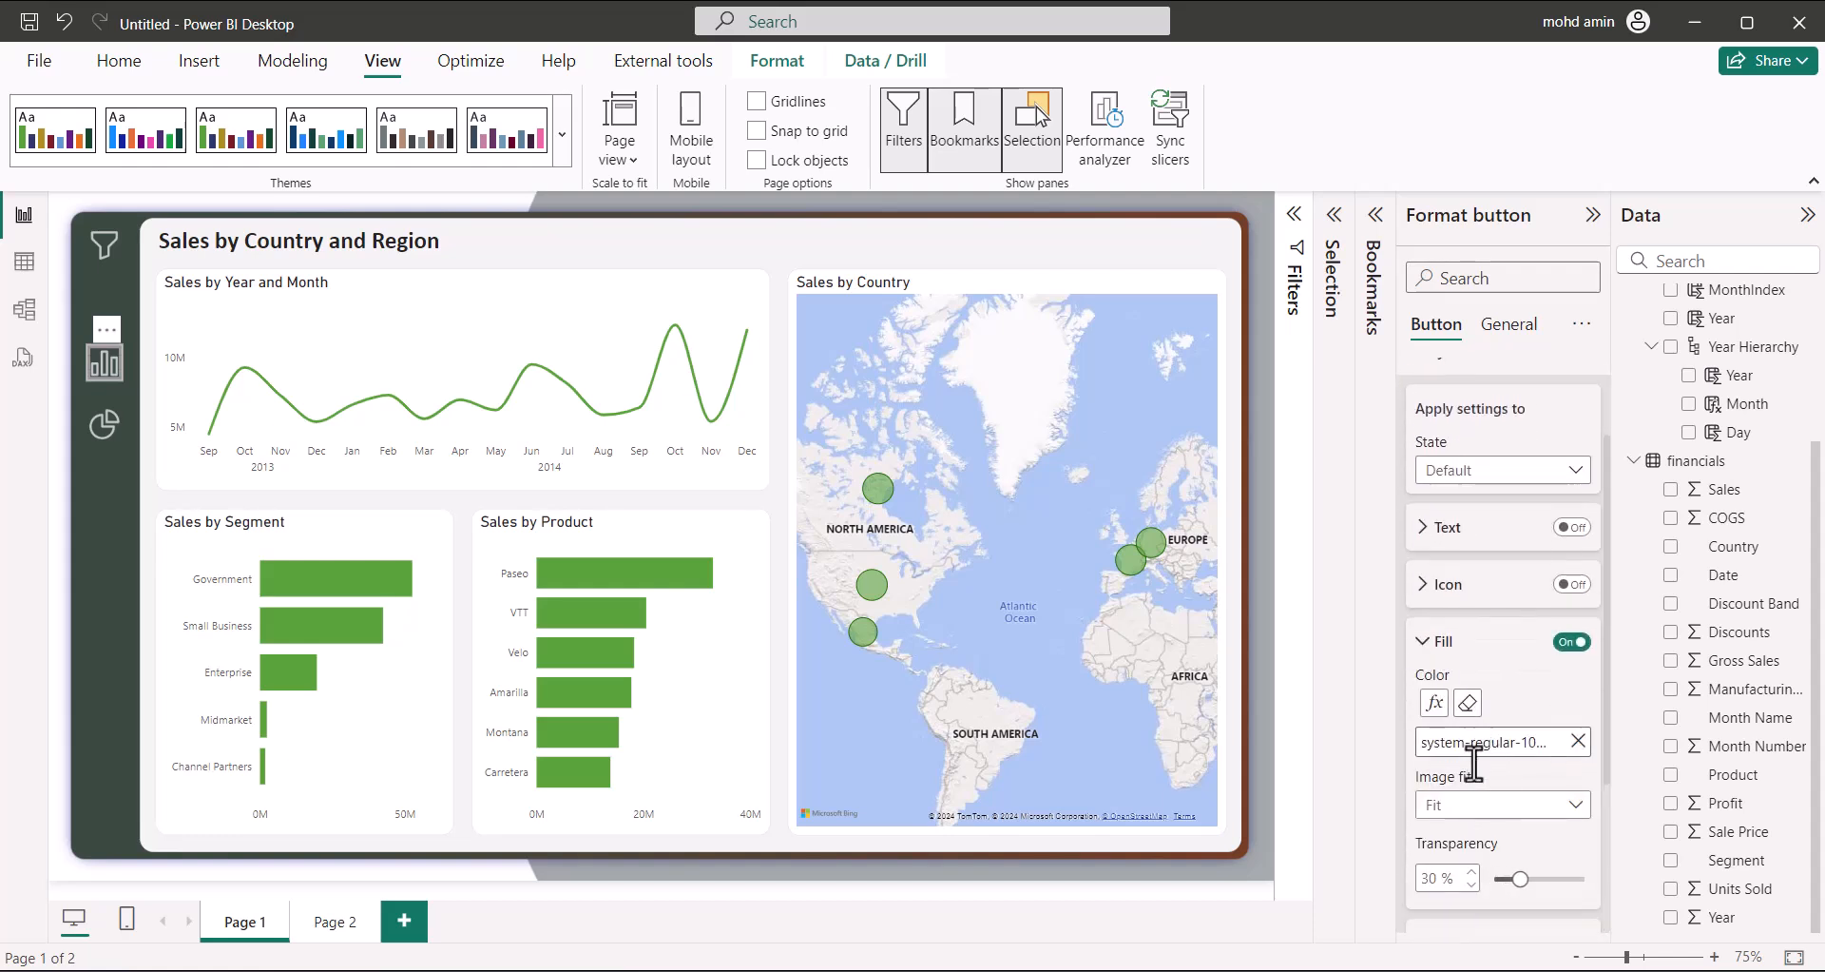
pyautogui.click(1427, 878)
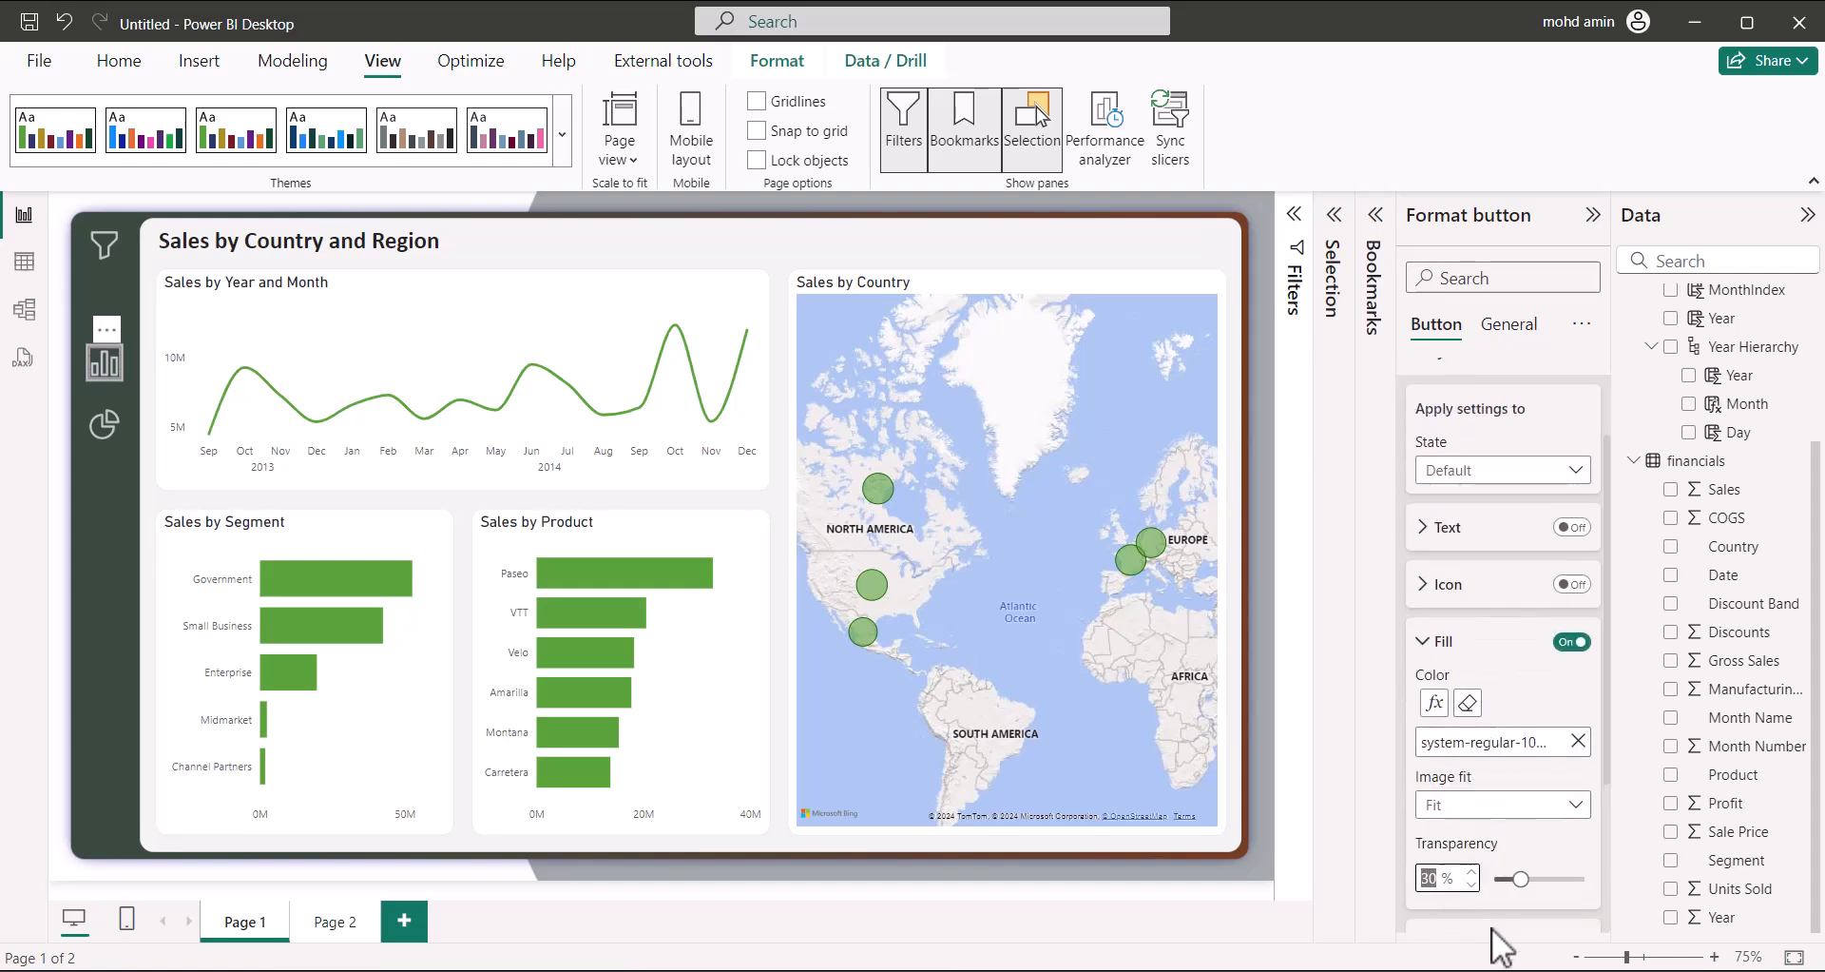
pyautogui.click(335, 921)
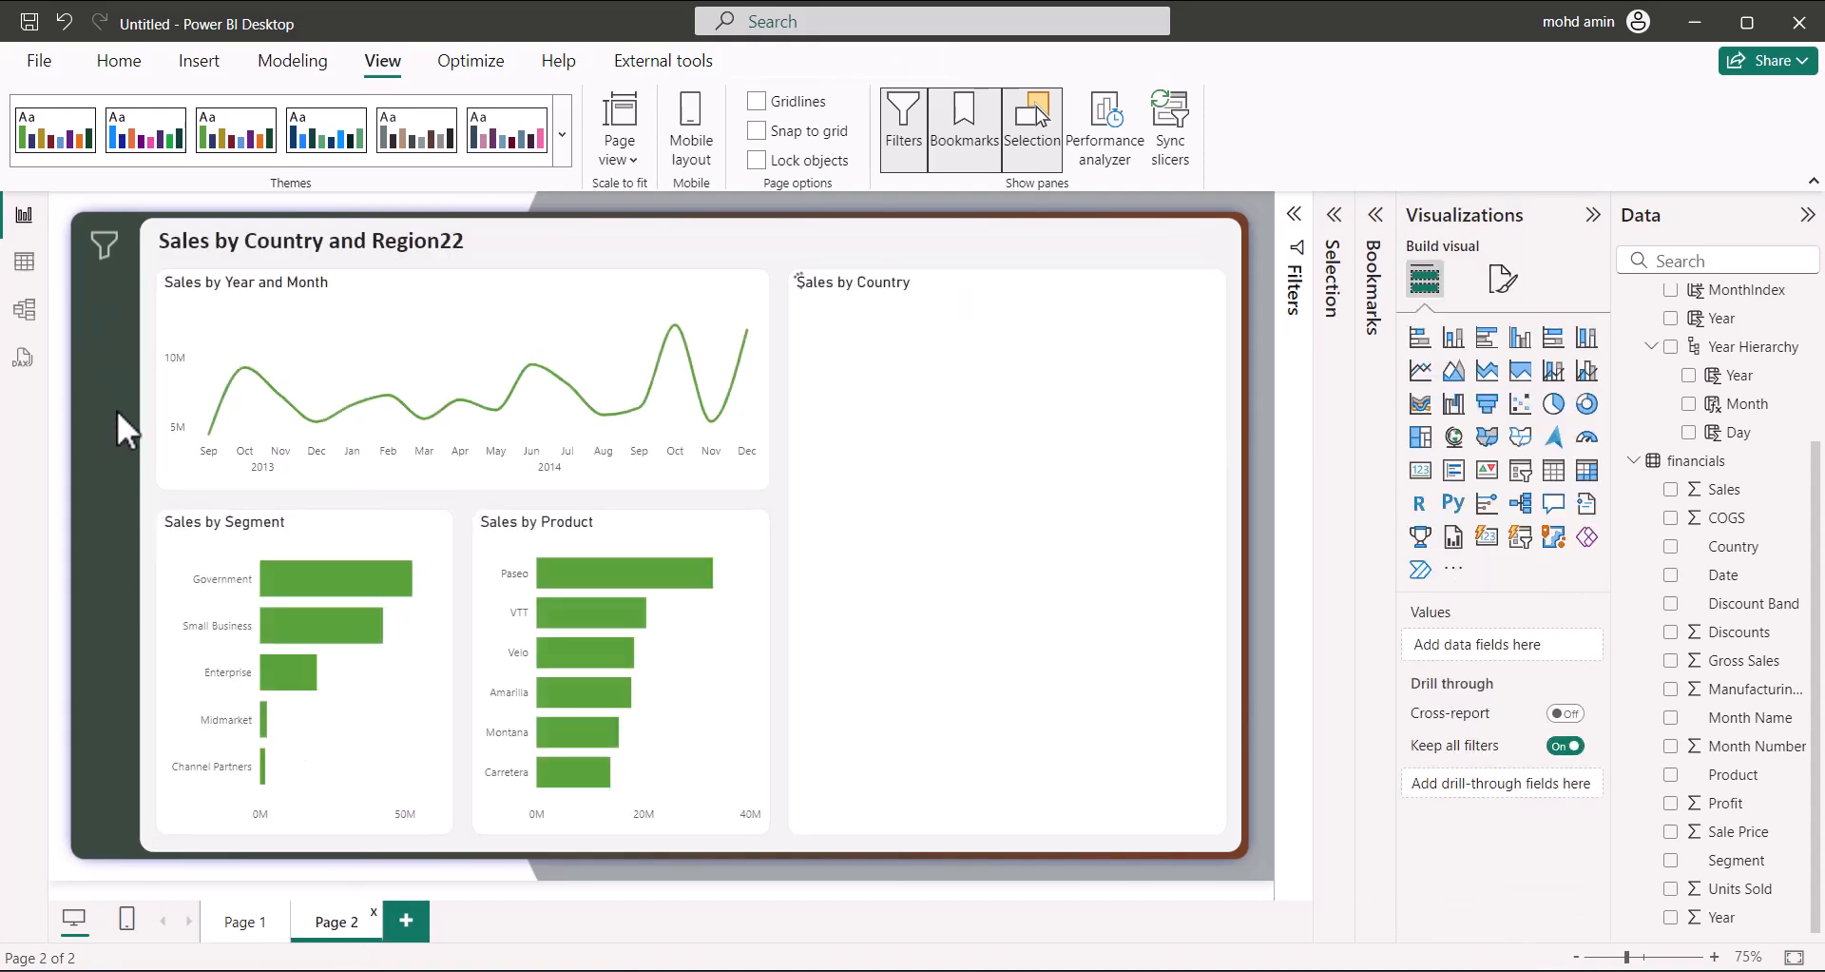
pyautogui.click(237, 924)
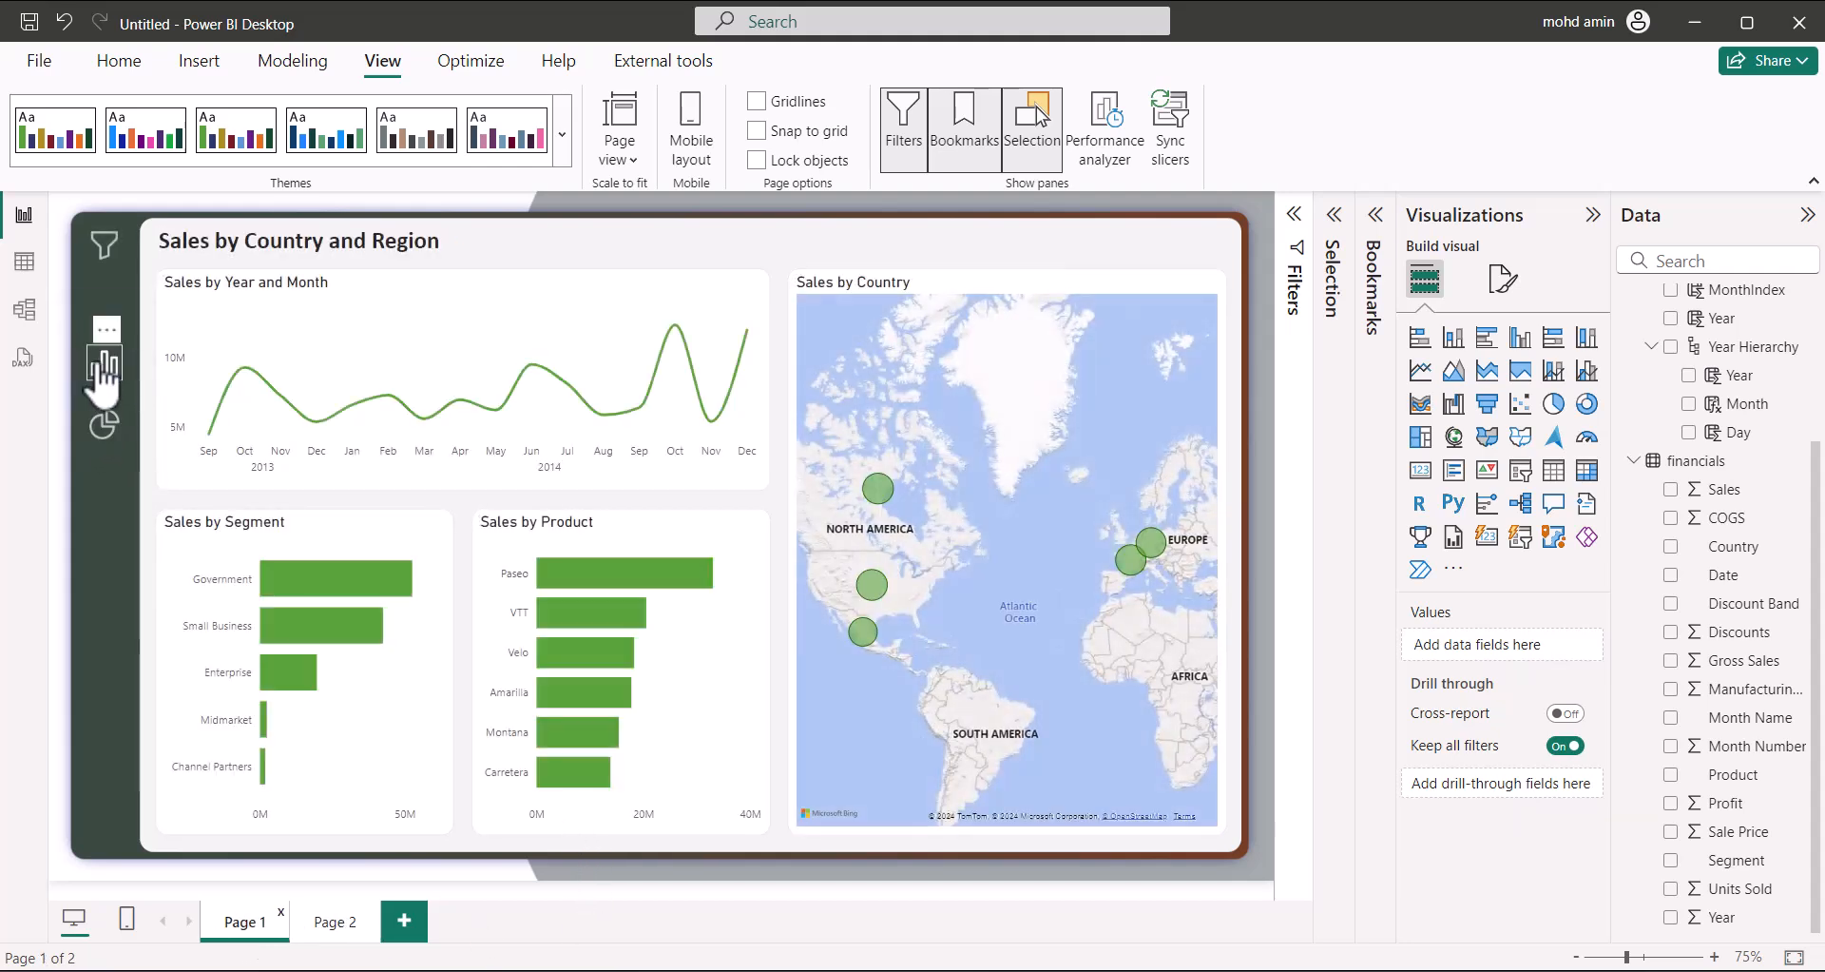
# Change the pie-chart button's action to Page navigation with destination Page 2
pyautogui.click(105, 428)
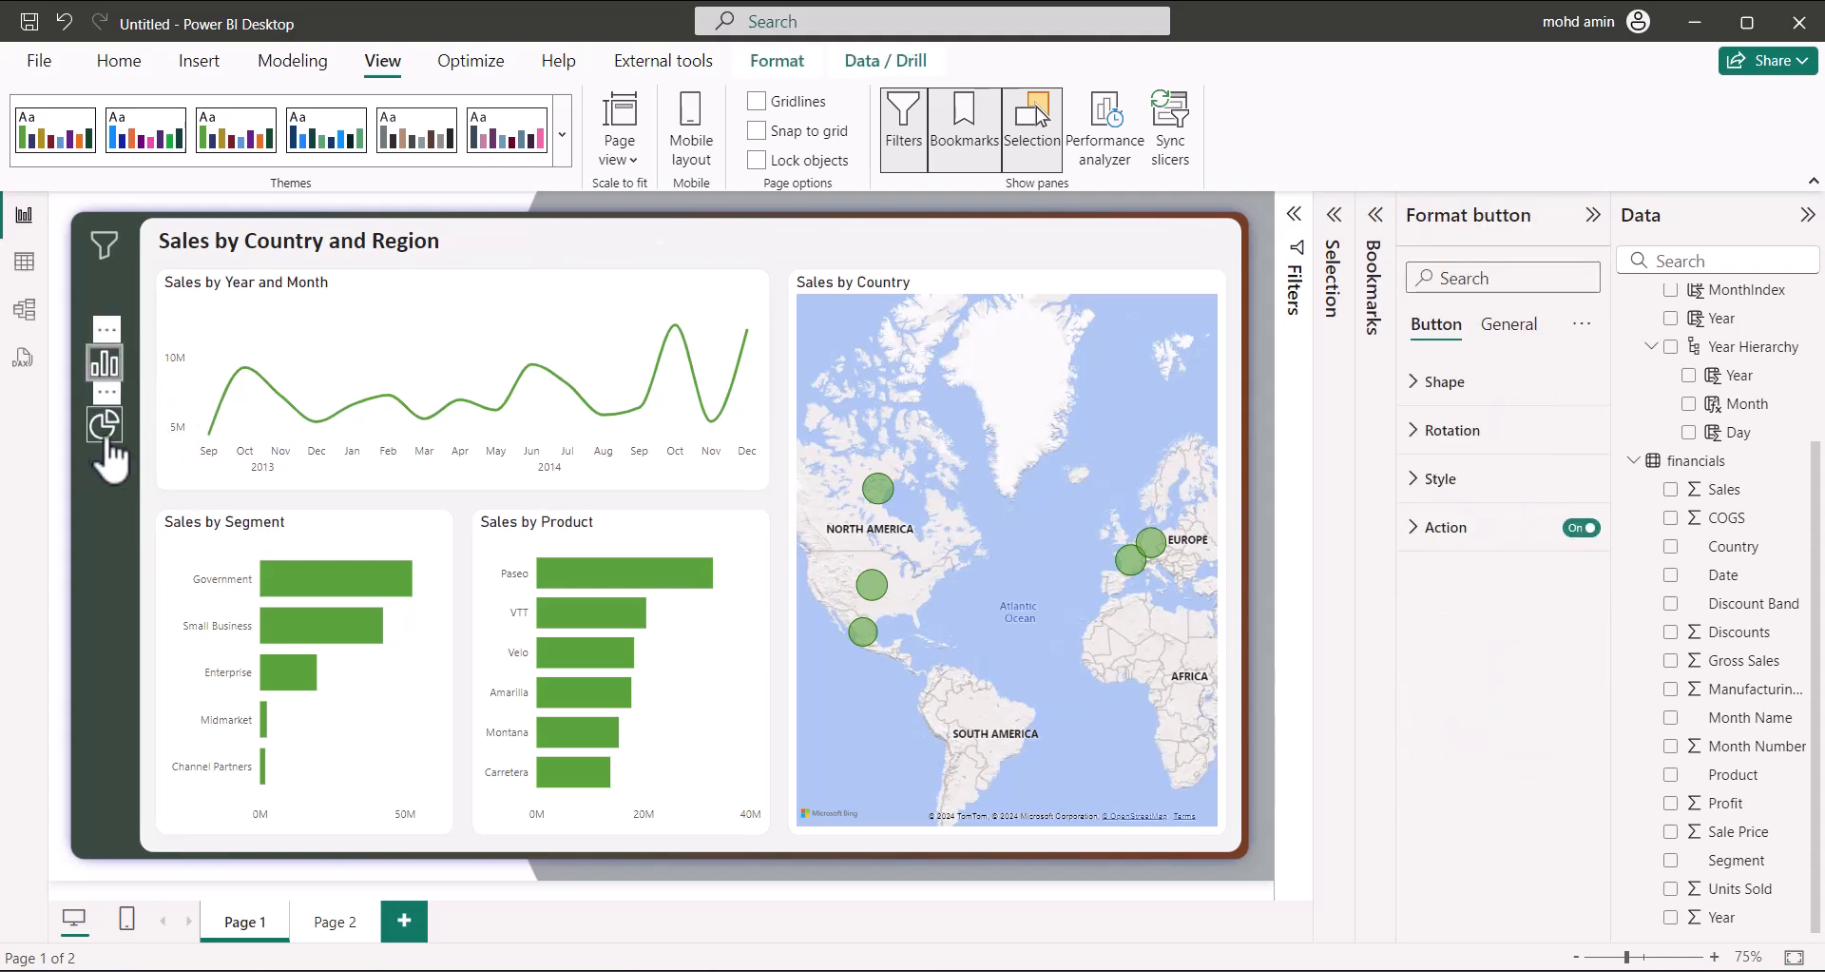
pyautogui.click(1425, 528)
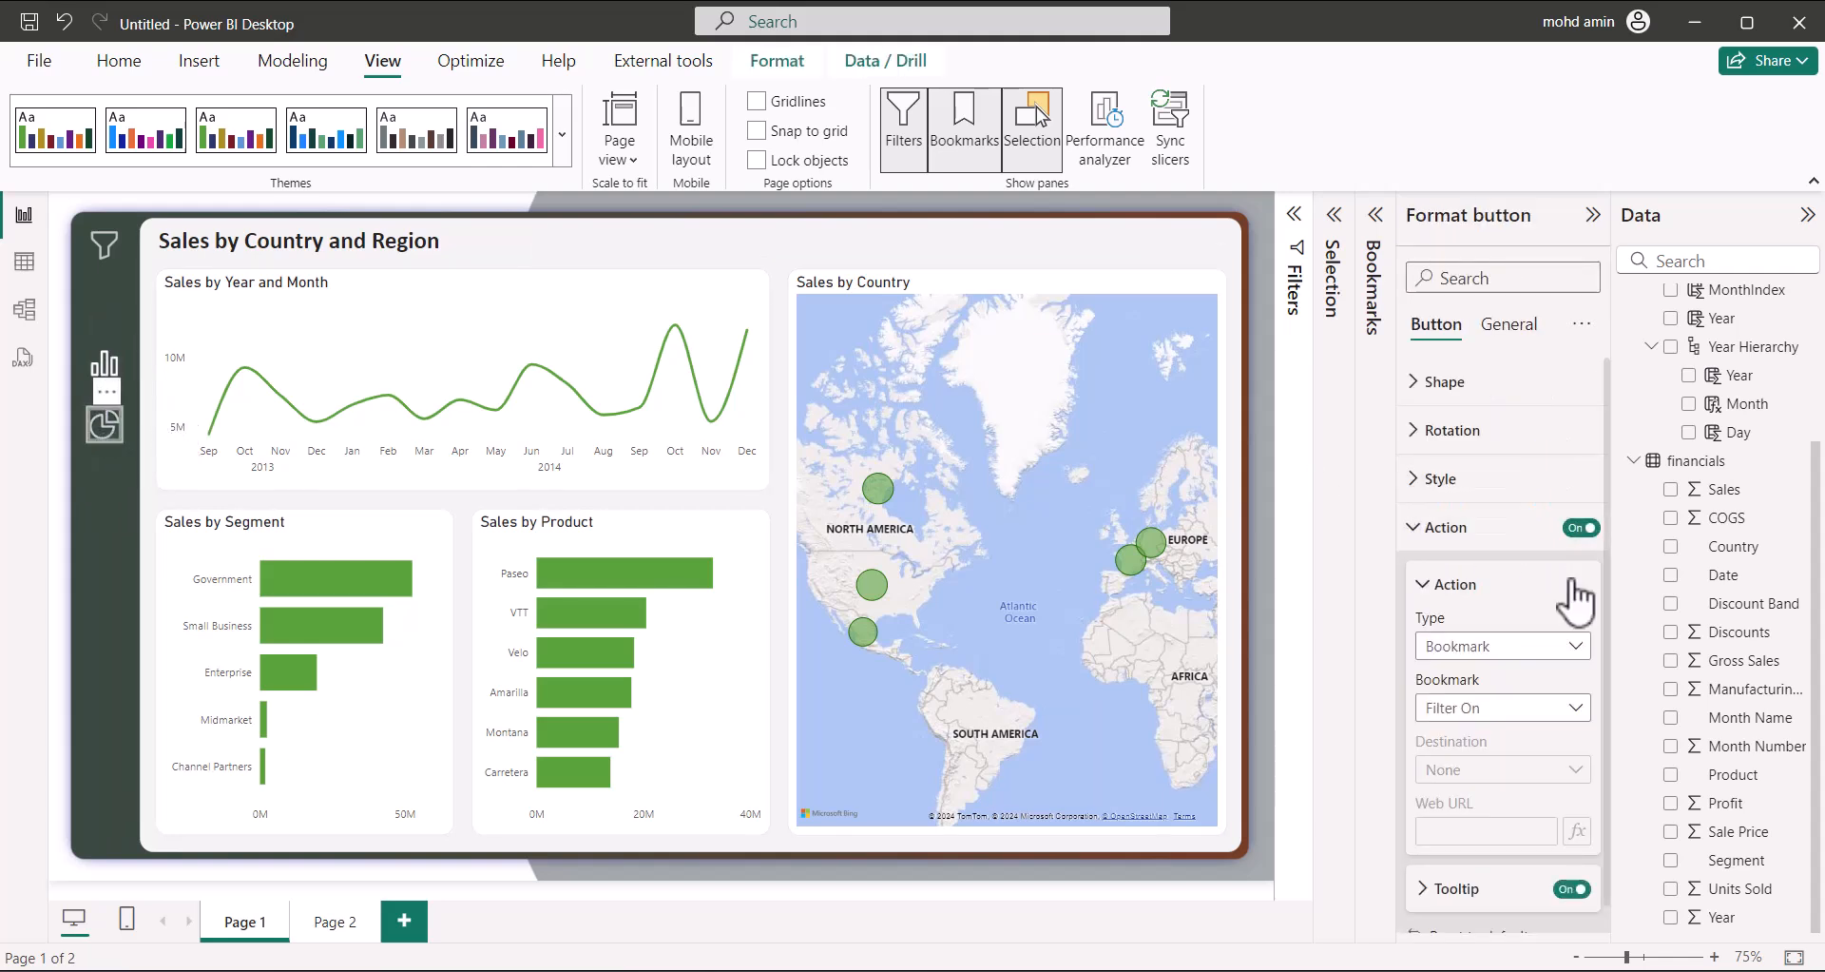
pyautogui.click(1535, 715)
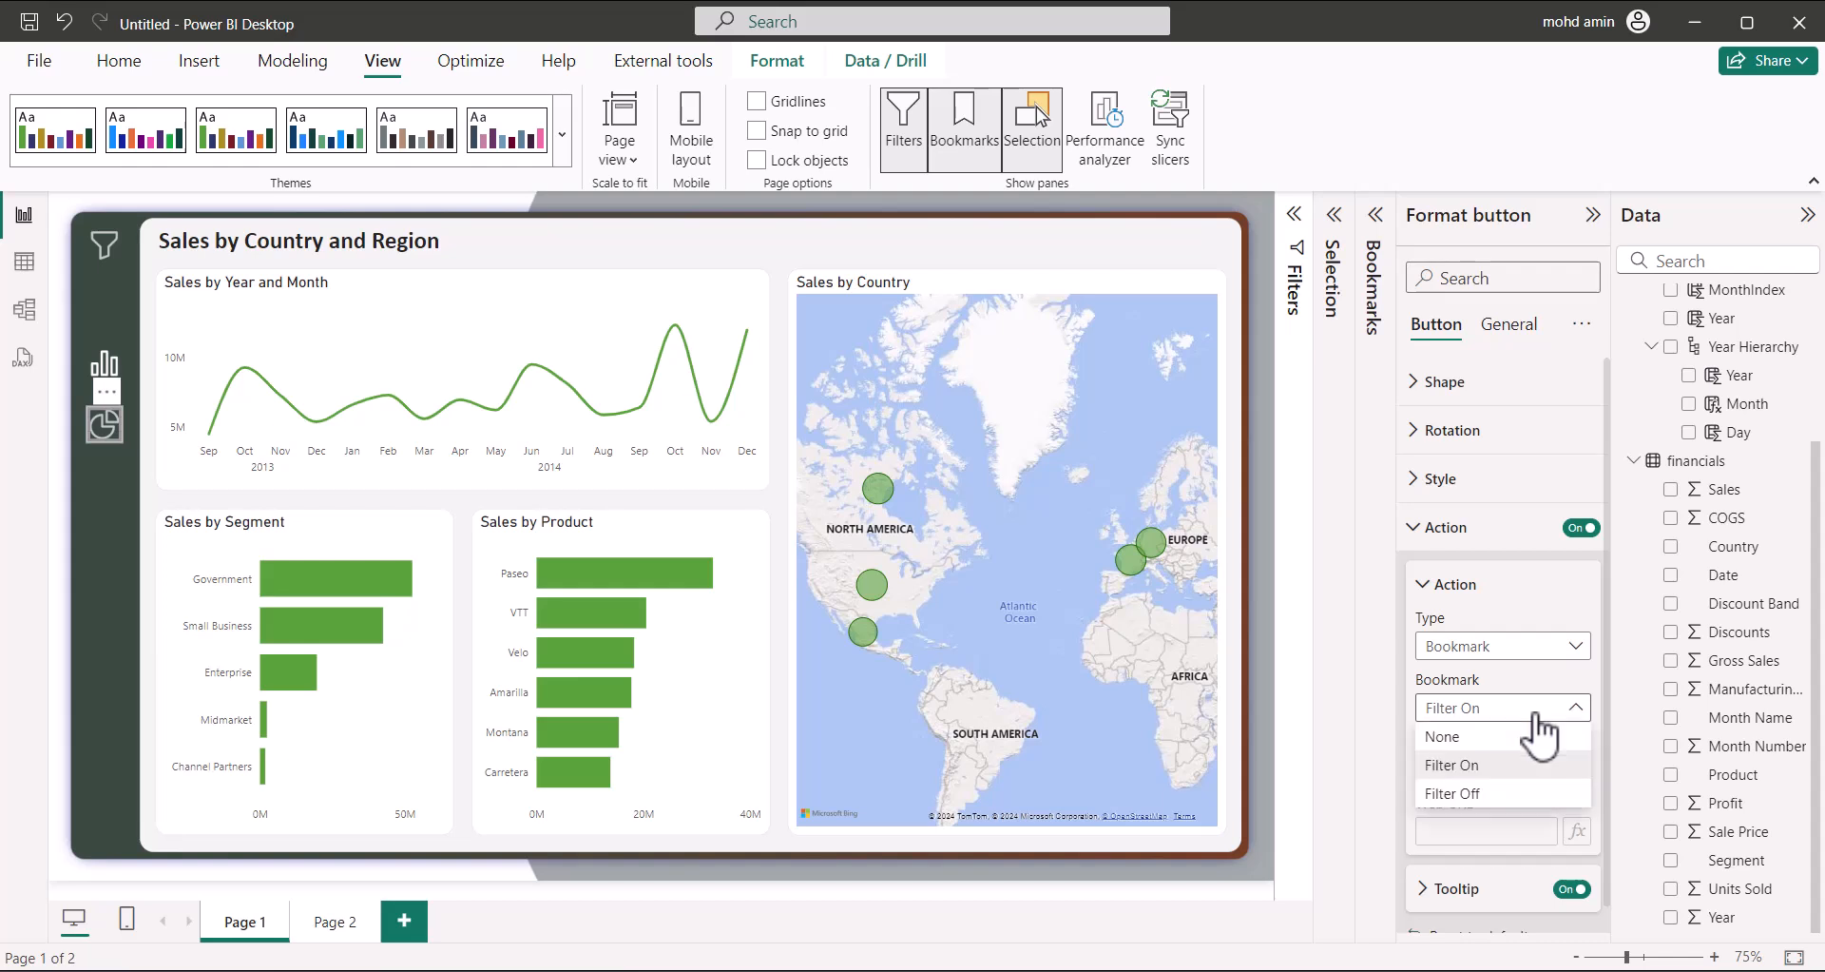
pyautogui.click(1502, 670)
pyautogui.click(1500, 647)
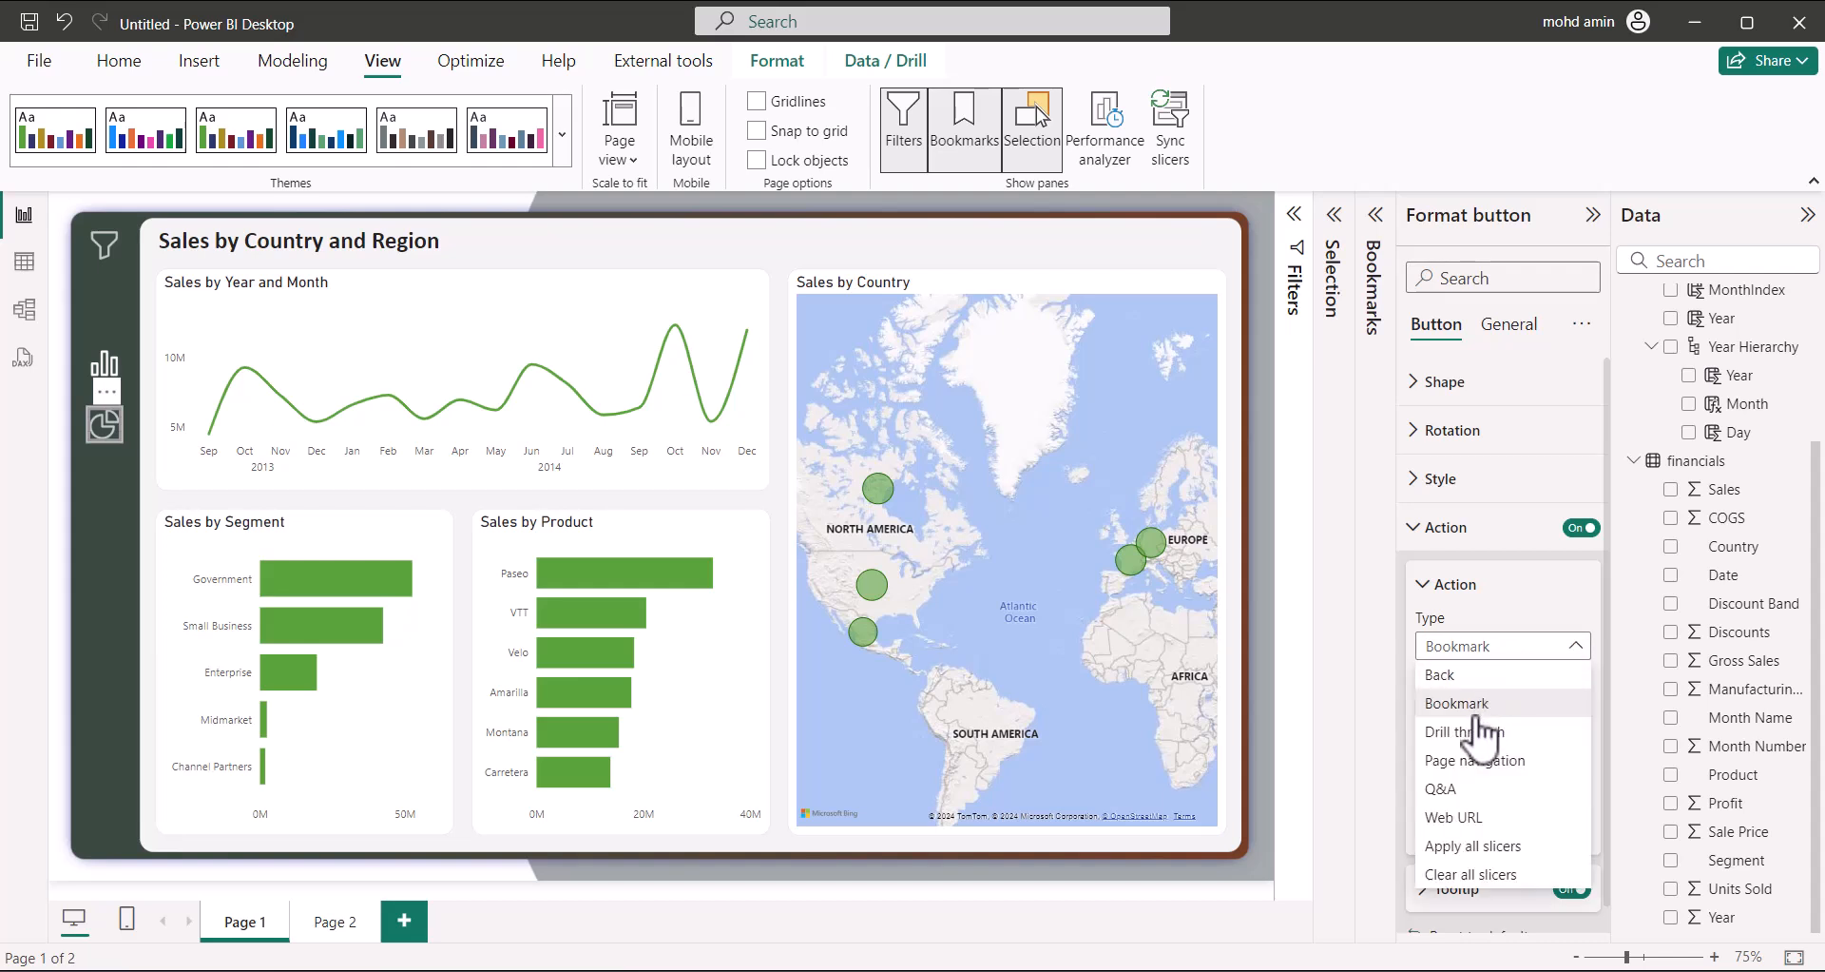
pyautogui.click(1473, 759)
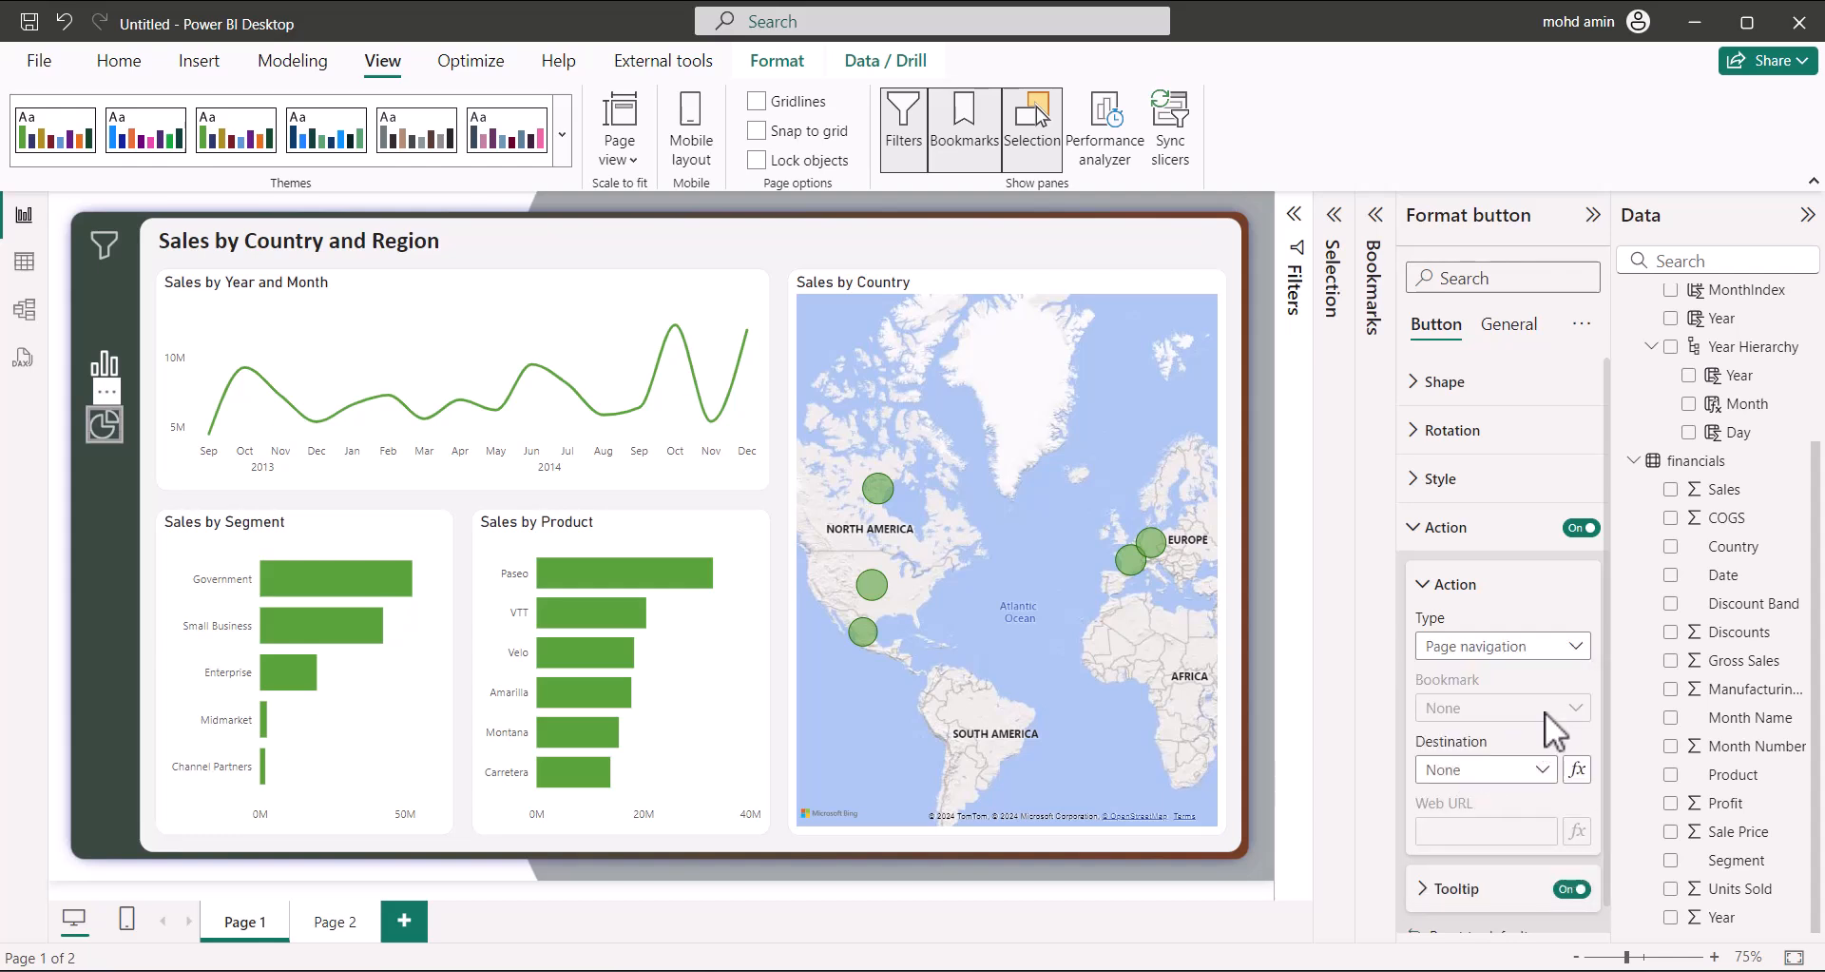
pyautogui.click(1536, 769)
pyautogui.click(1516, 823)
pyautogui.click(110, 580)
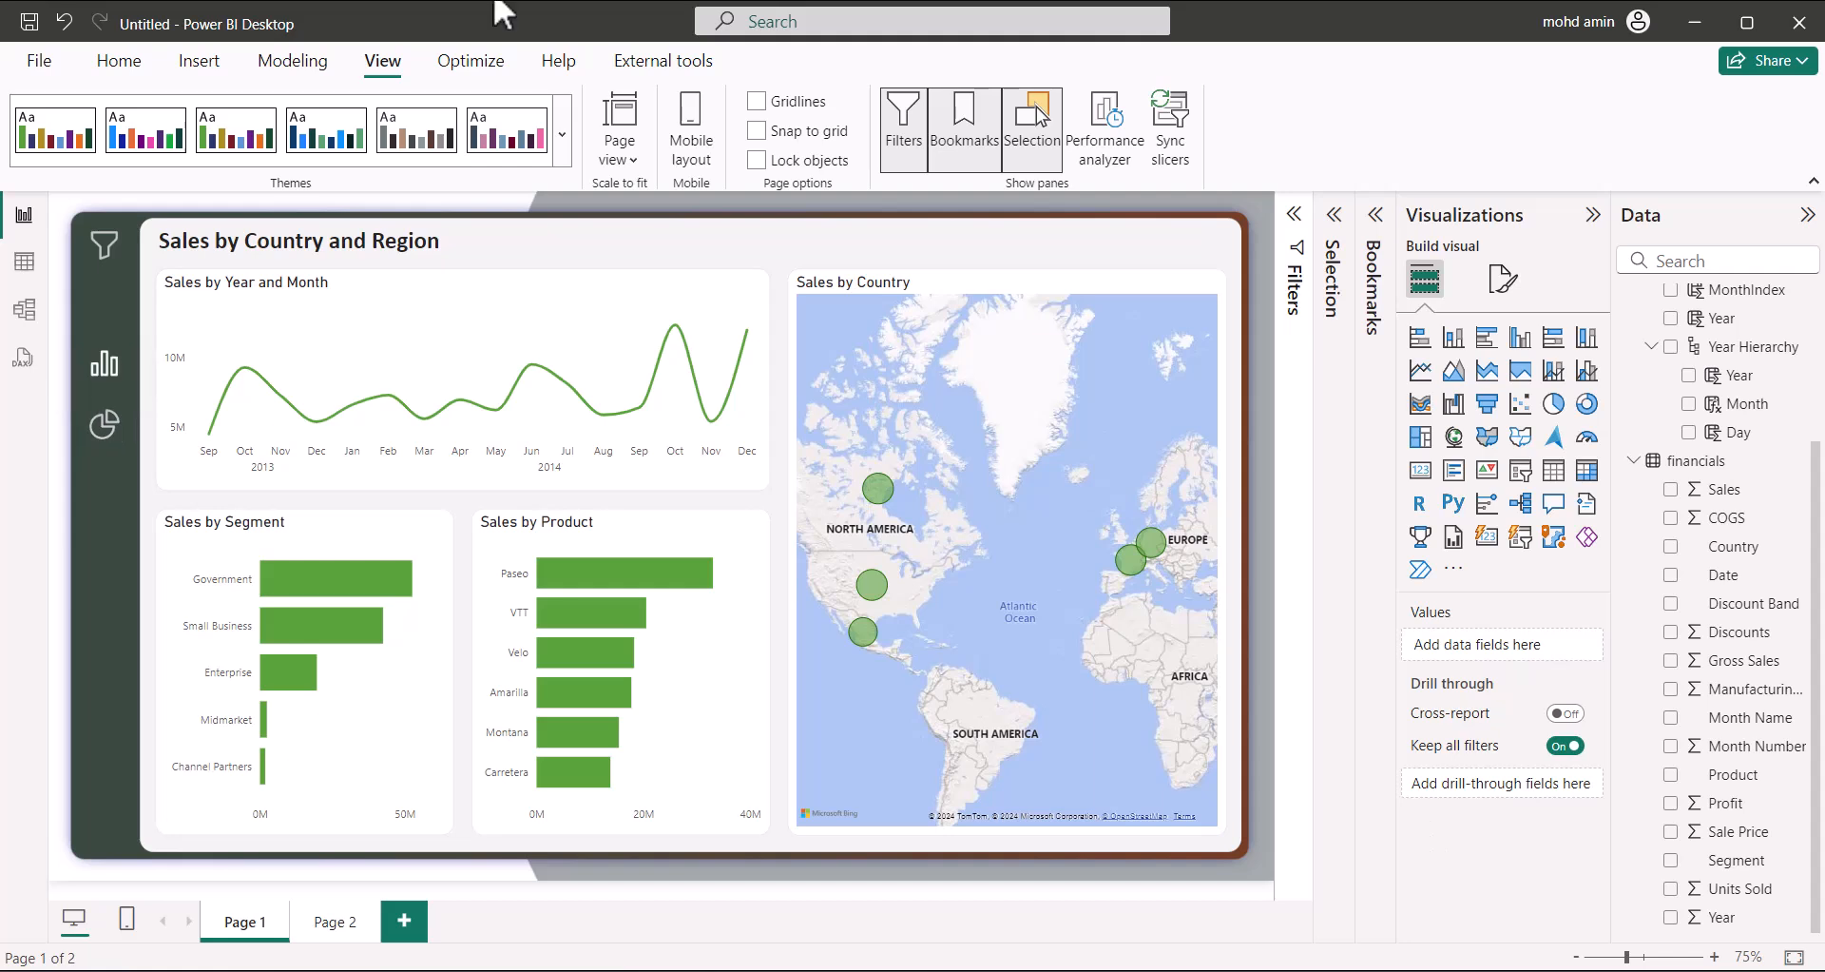
# Replace the pie-chart button's tooltip text 'Filter View' with 'Profit View'
pyautogui.click(107, 430)
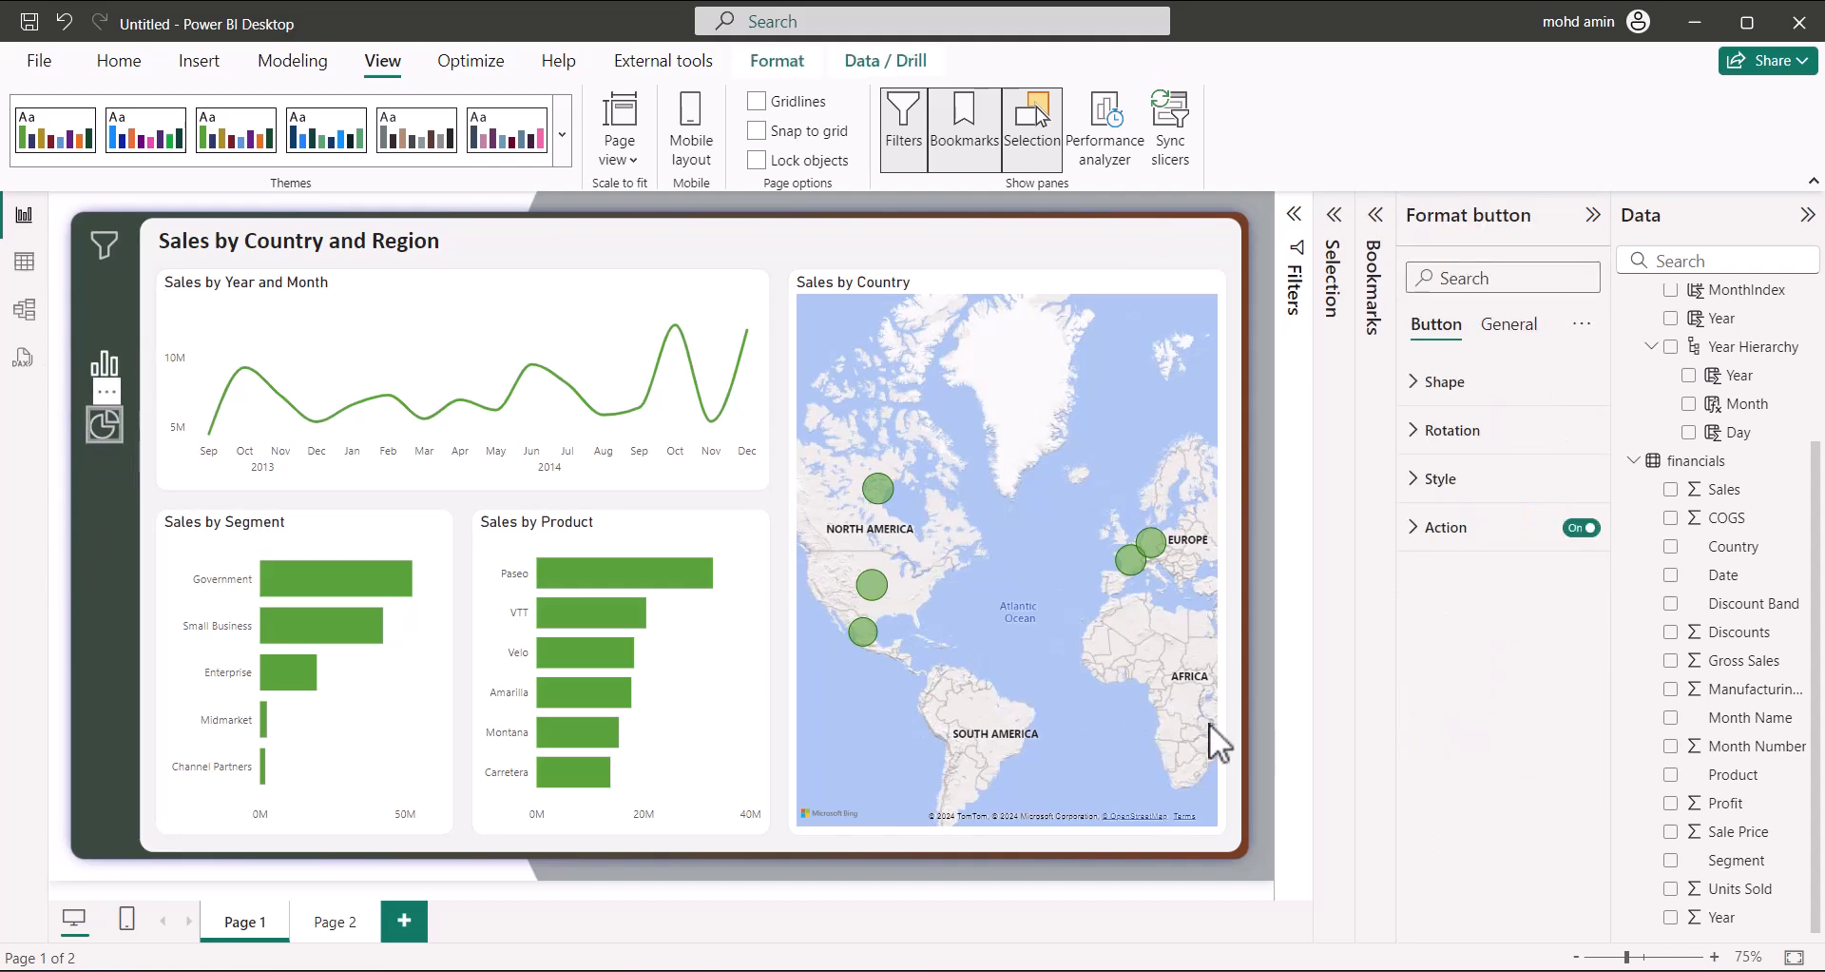
pyautogui.click(1462, 902)
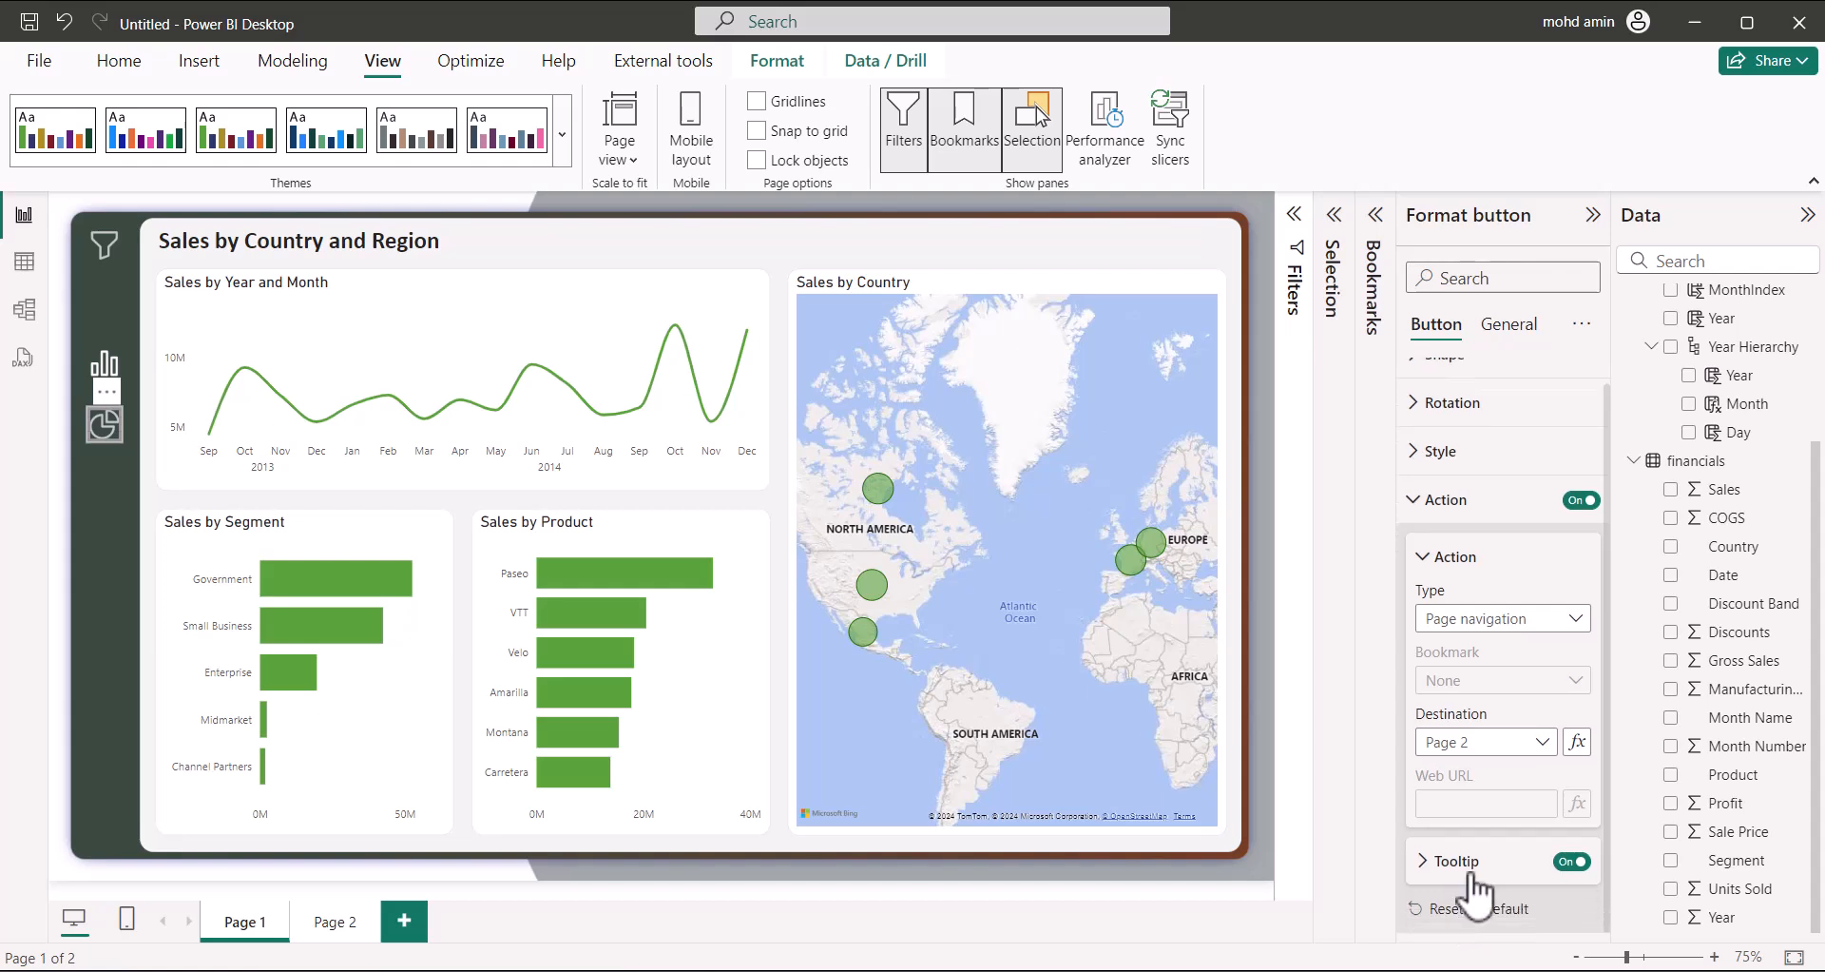
pyautogui.click(1514, 922)
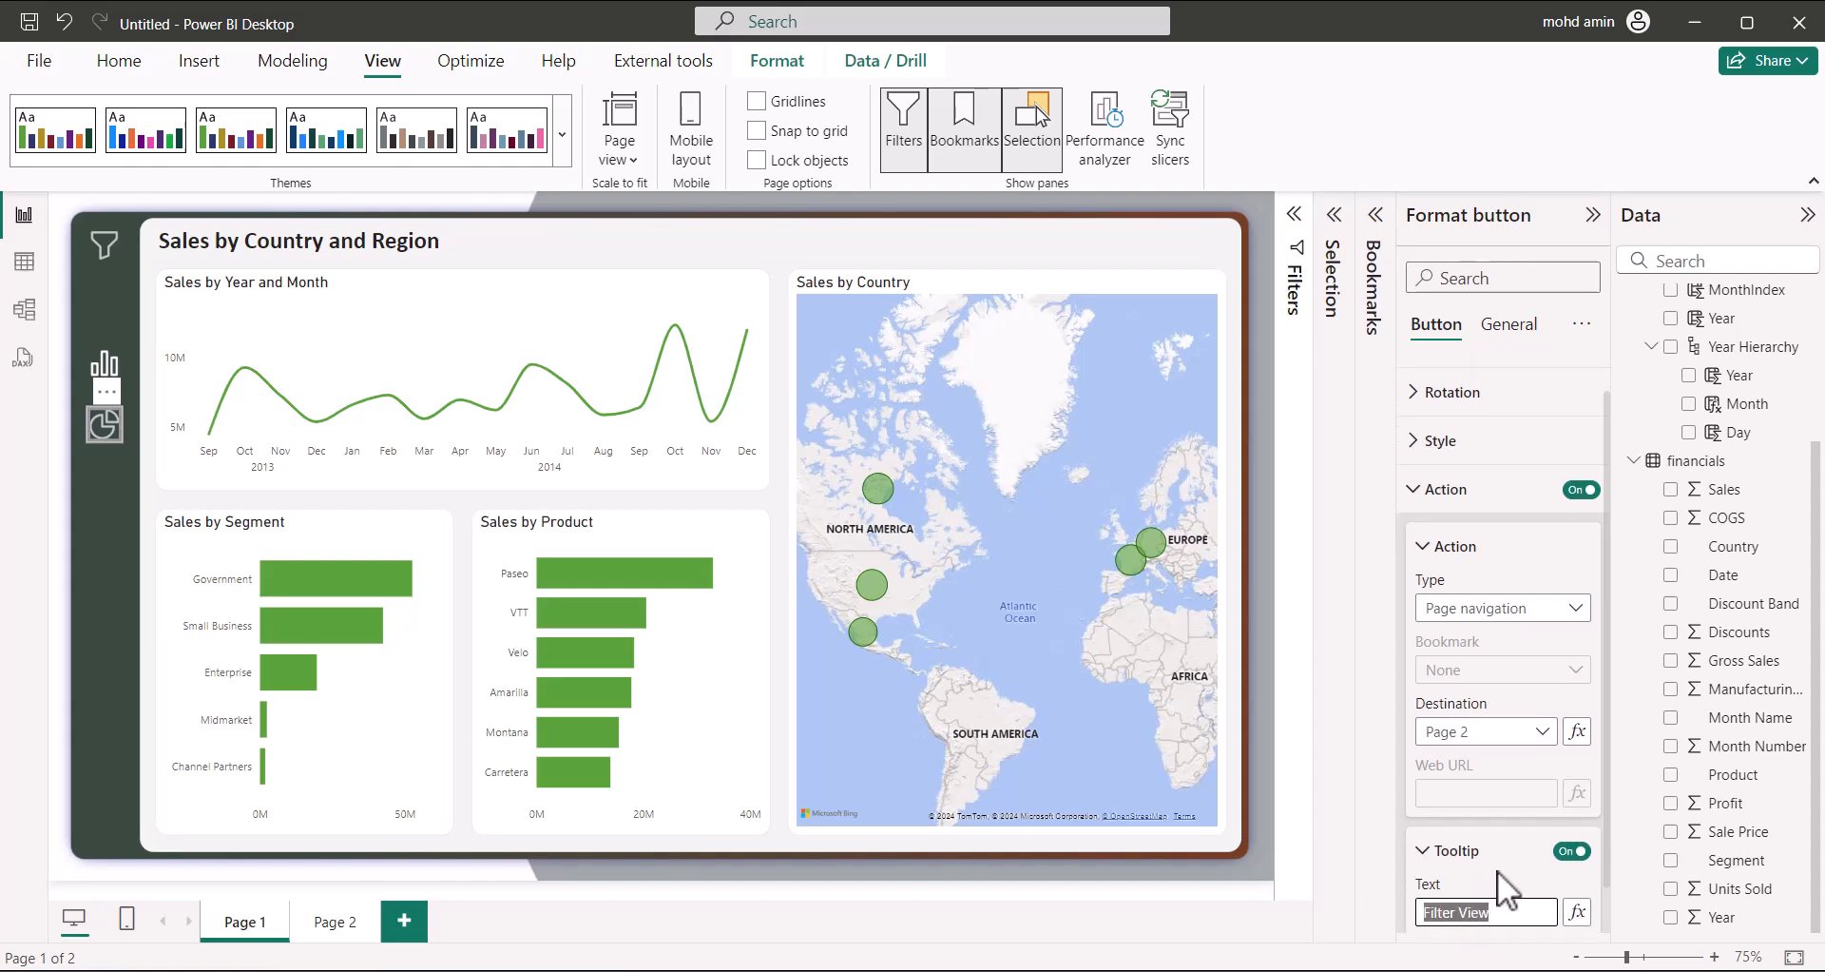
pyautogui.press('BackSpace')
pyautogui.write('Profit View')
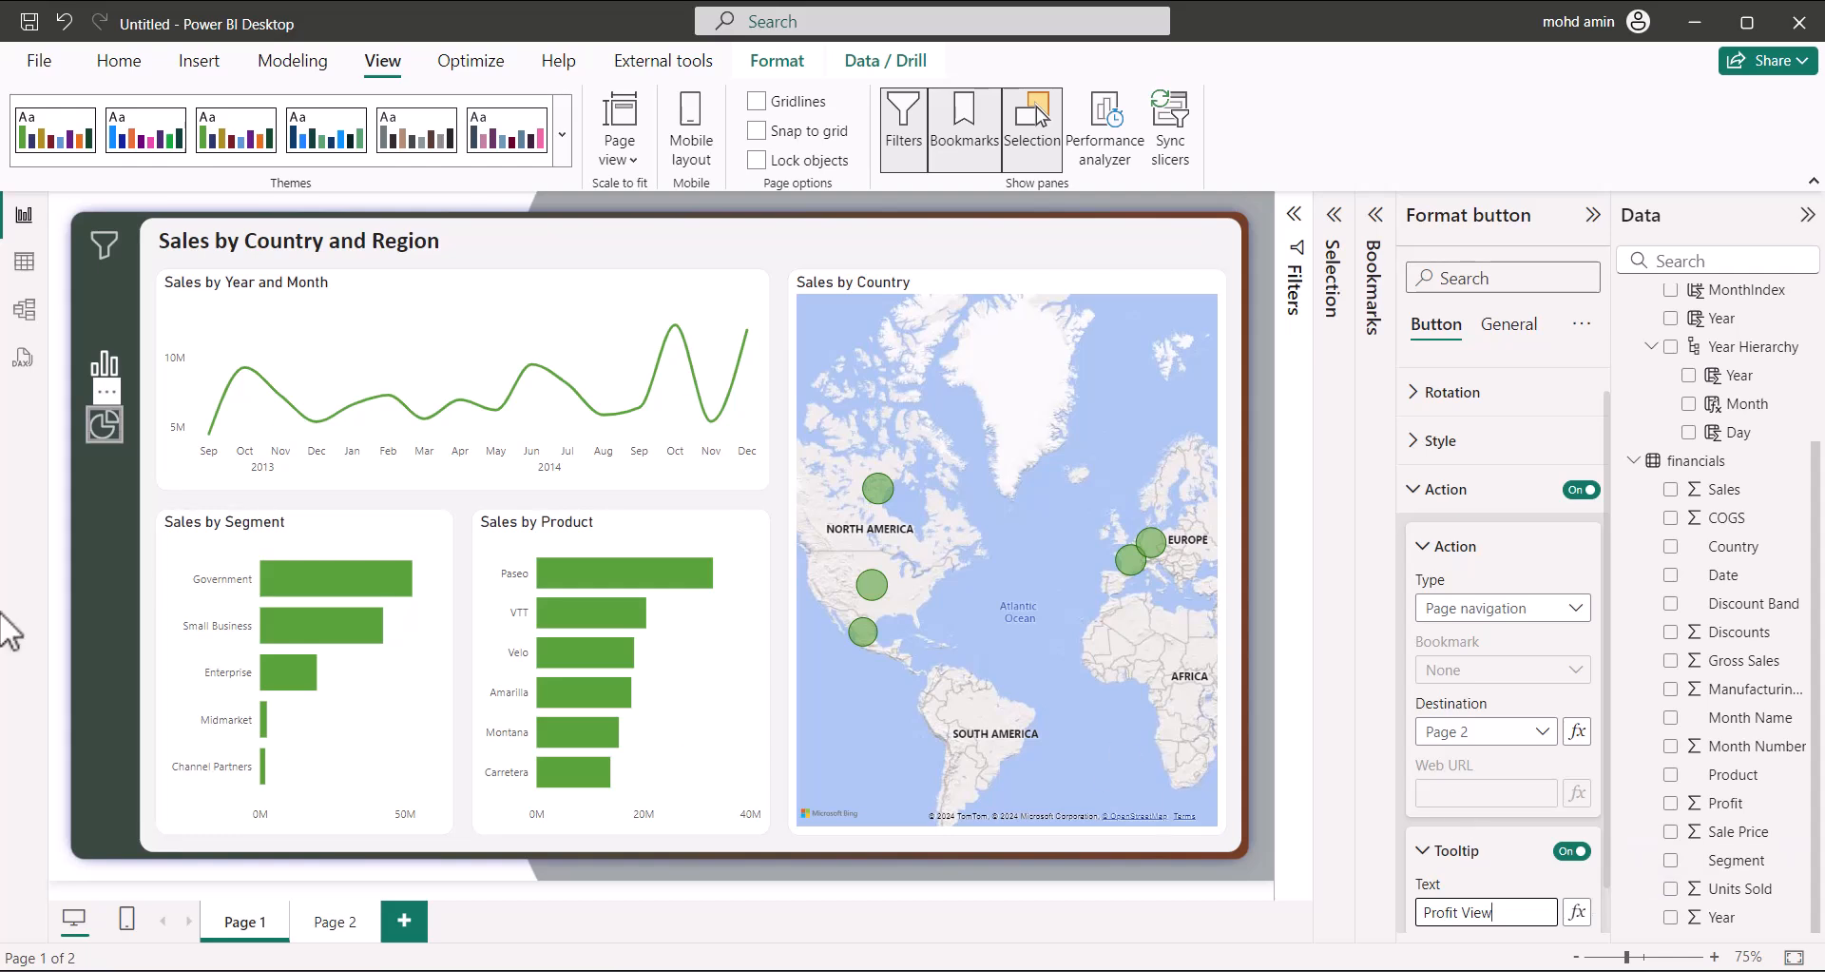
pyautogui.click(120, 369)
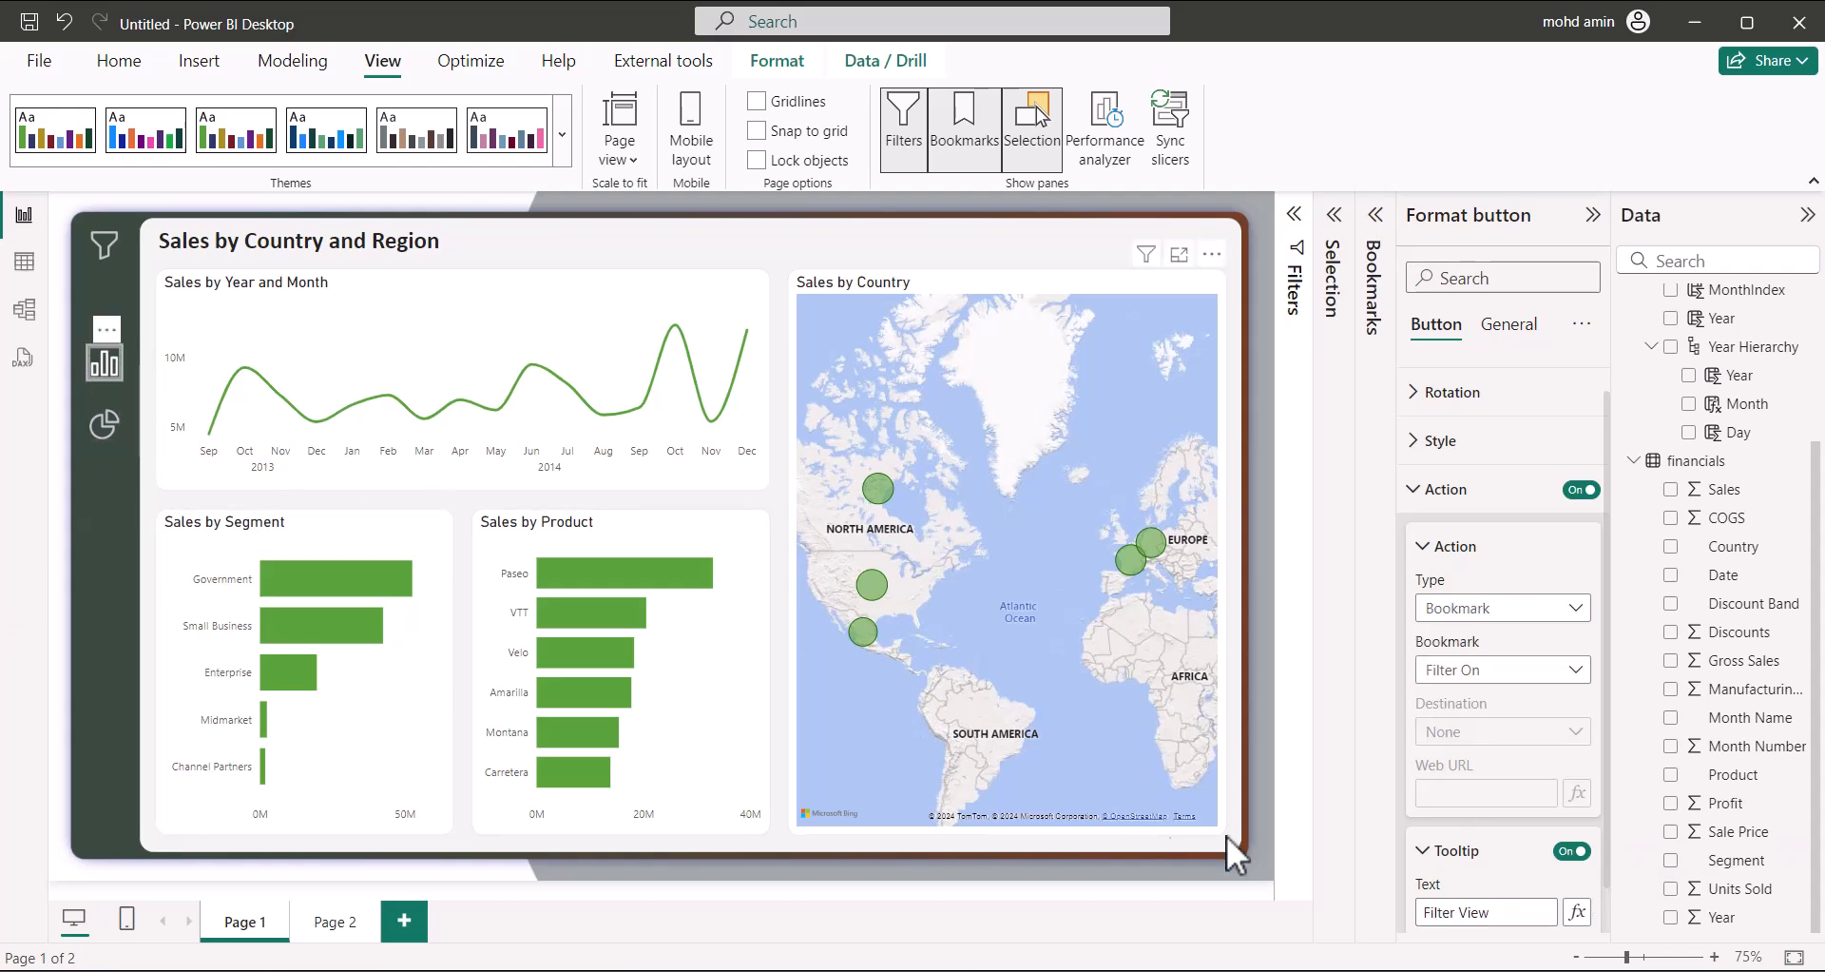
# Replace the bar-chart button's tooltip text 'Filter View' with 'Sales Summary'
pyautogui.moveTo(1493, 911); pyautogui.dragTo(1249, 894)
pyautogui.press('BackSpace')
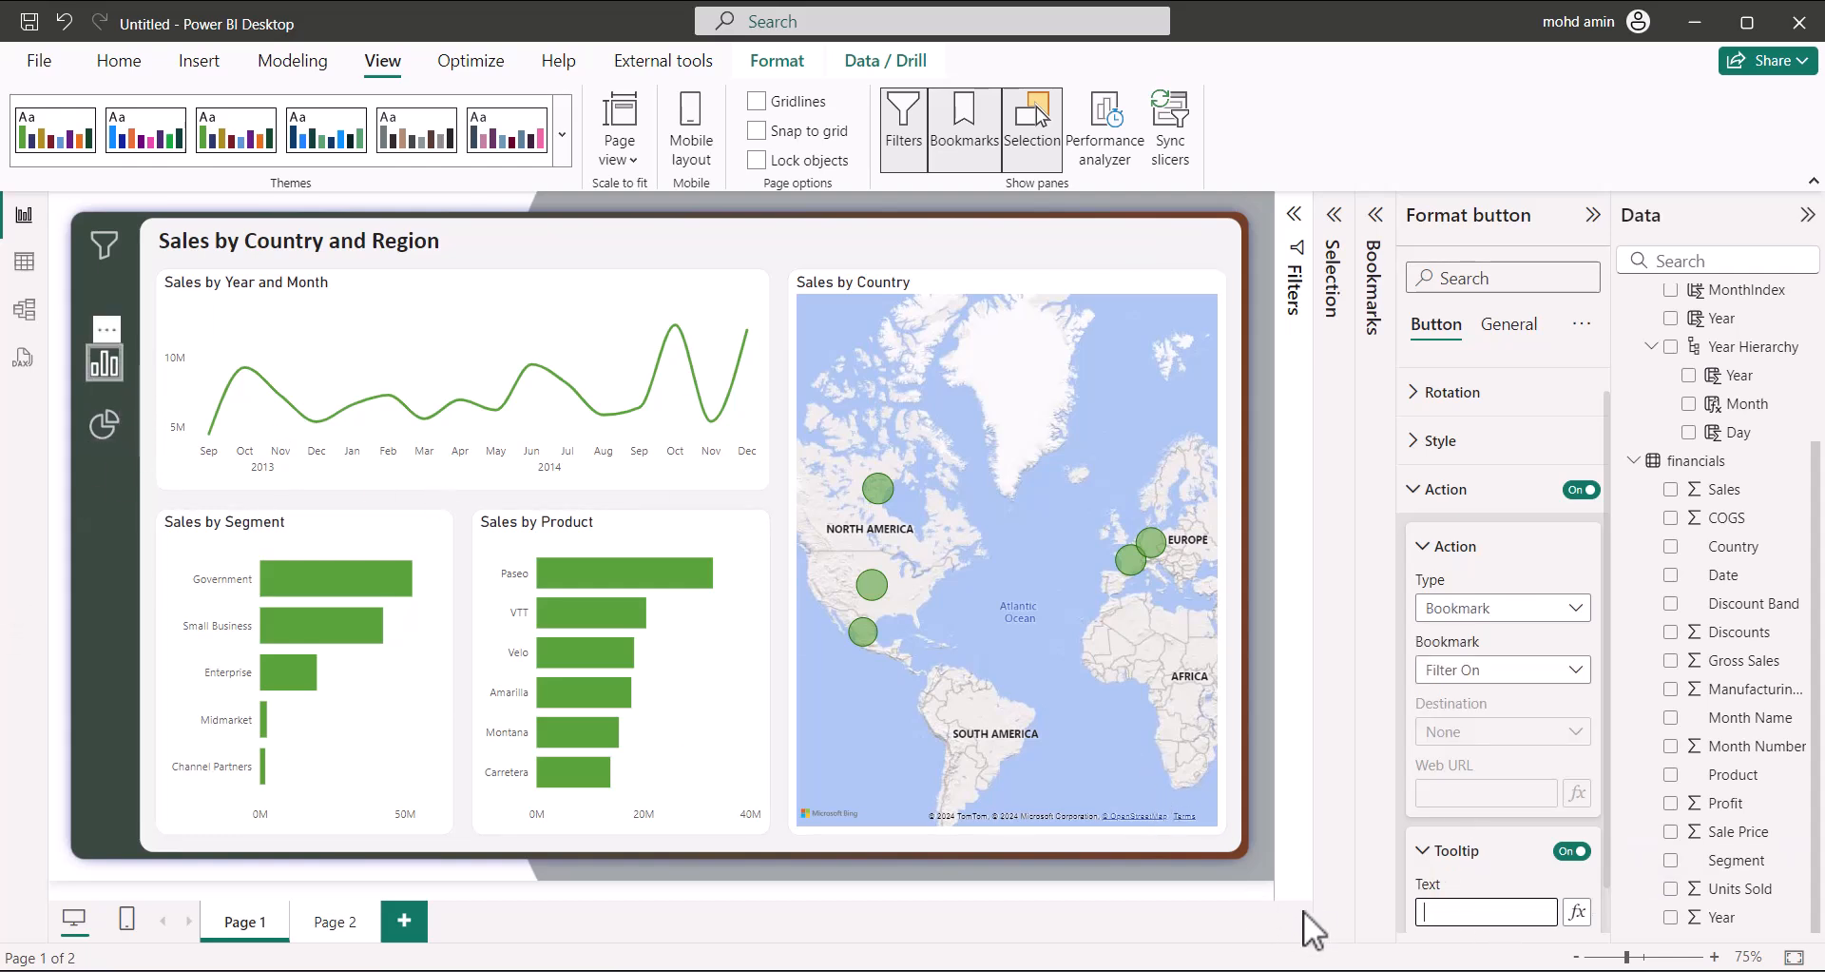
pyautogui.write('Sales D')
pyautogui.press('BackSpace')
pyautogui.write('Summary')
pyautogui.click(116, 396)
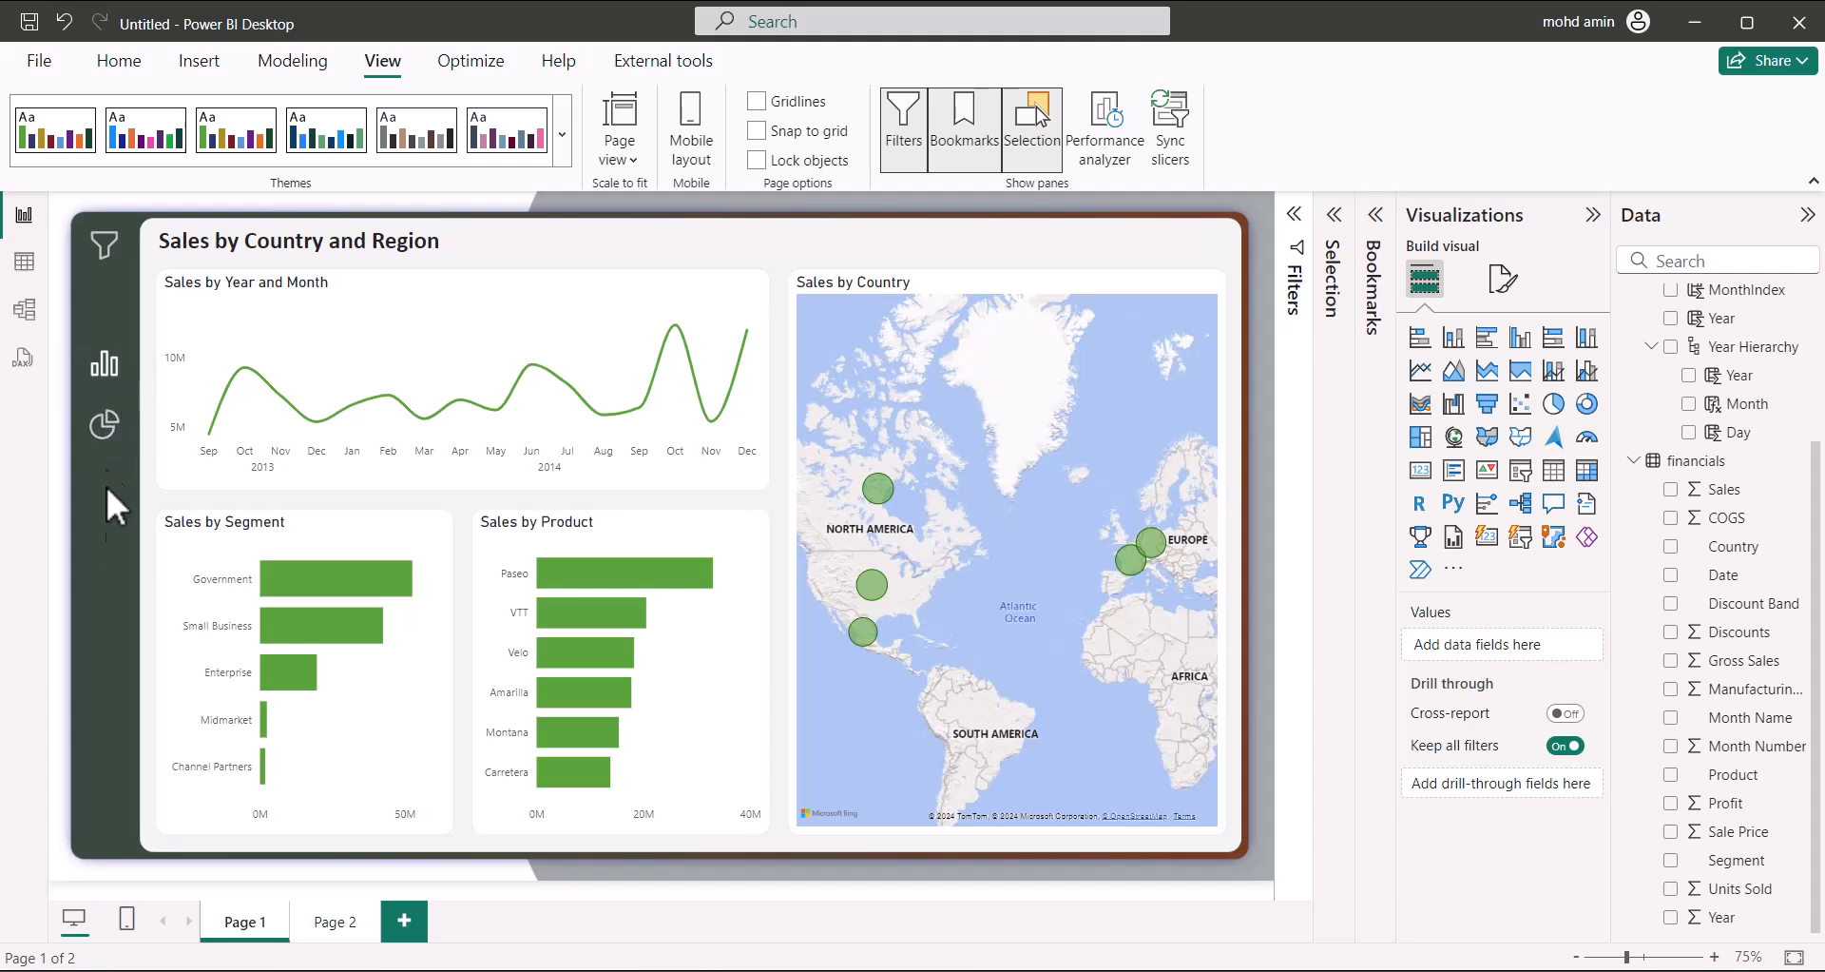
# Test the pie-chart button's jump to Page 2, then paste Page 1's chart buttons onto Page 2
pyautogui.keyDown('ctrl'); pyautogui.click(109, 439); pyautogui.keyUp('ctrl')
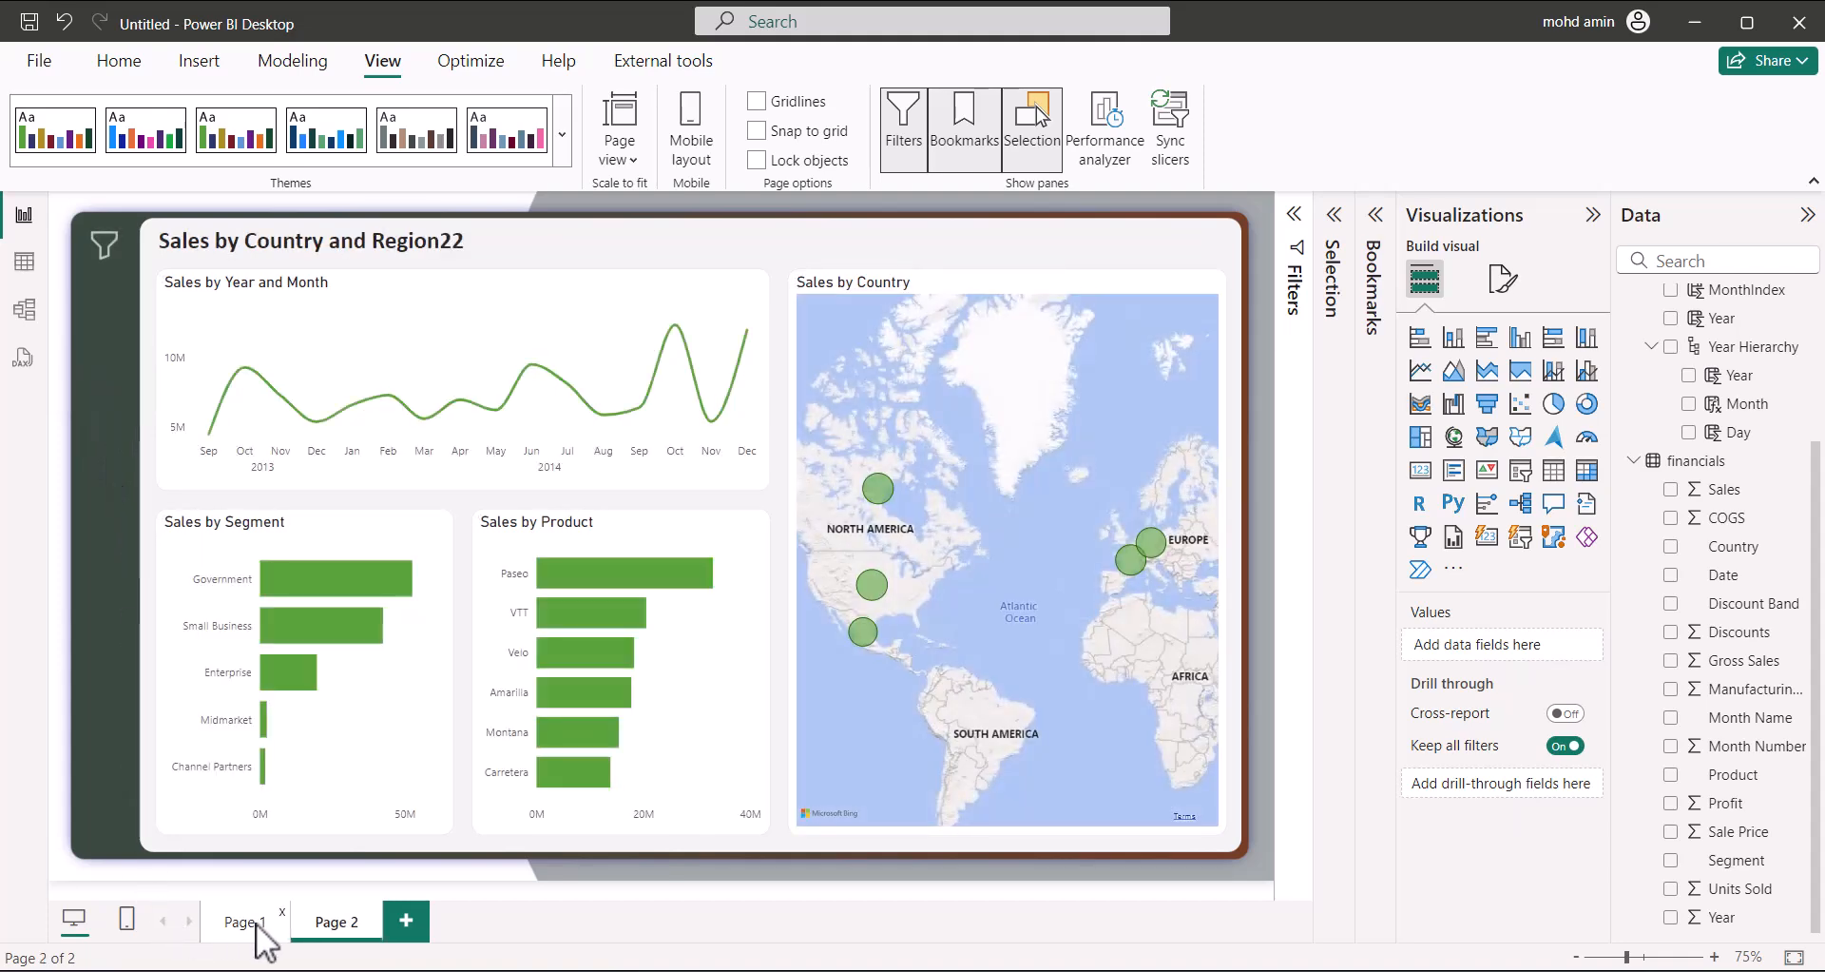
pyautogui.click(249, 922)
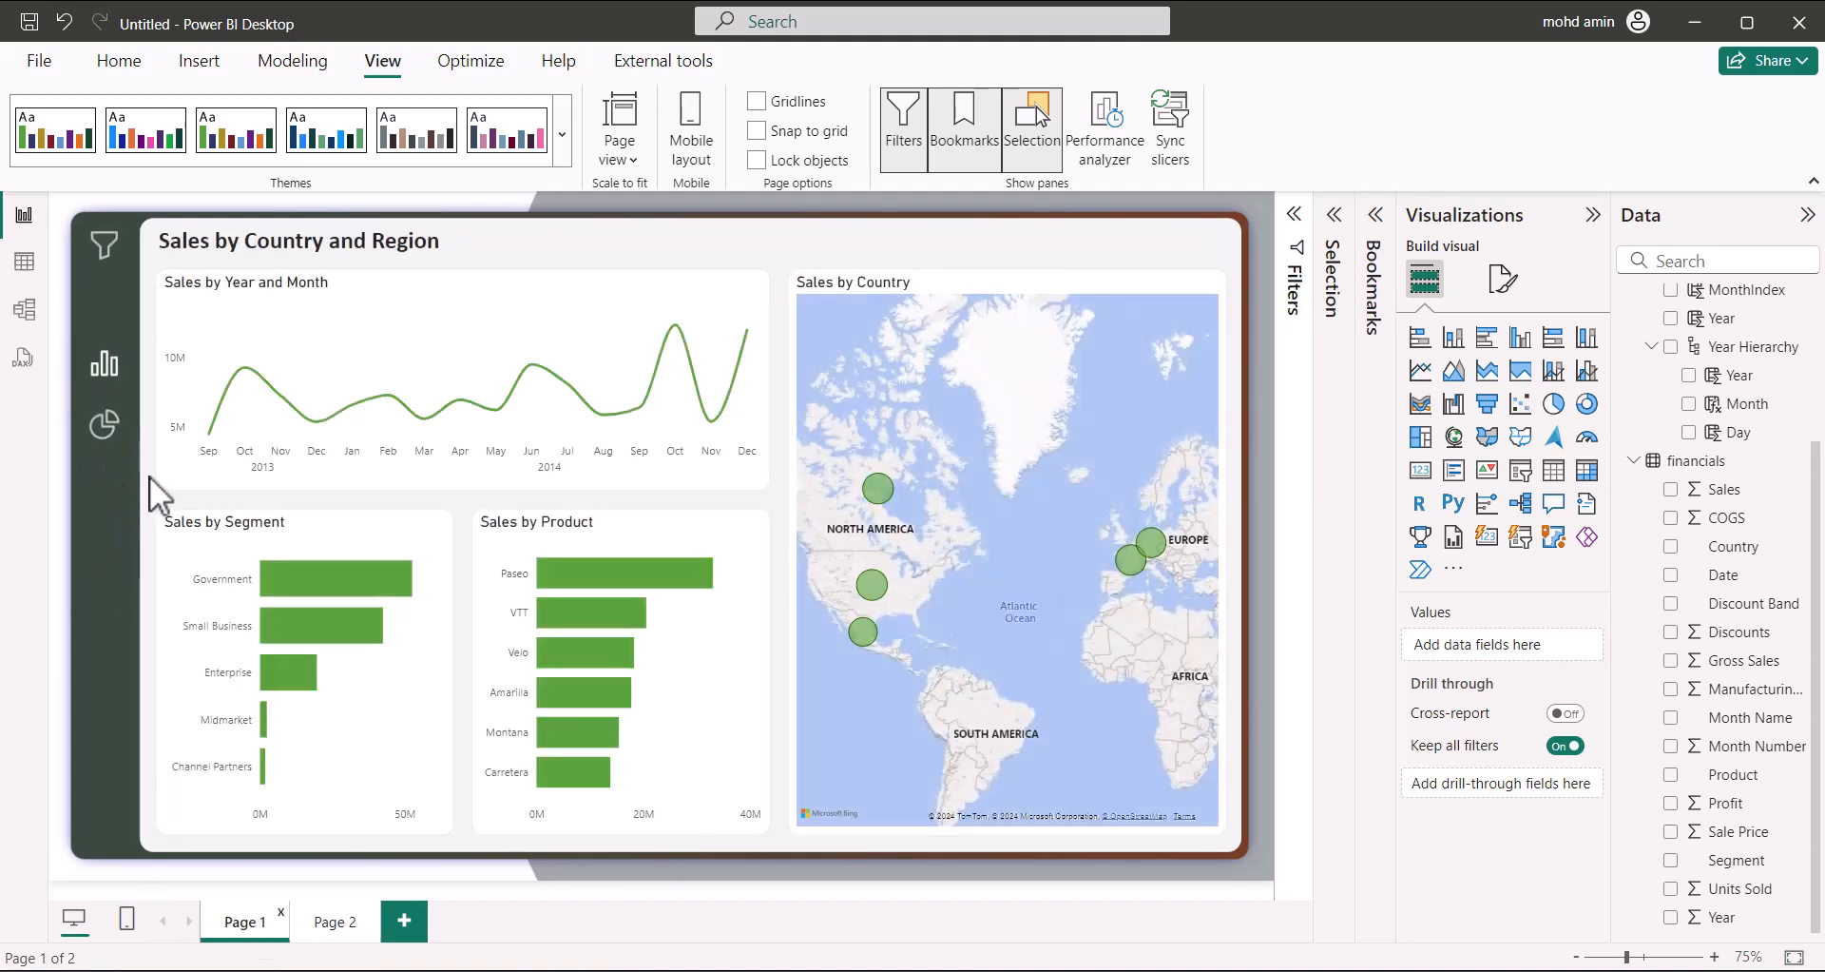
pyautogui.click(95, 366)
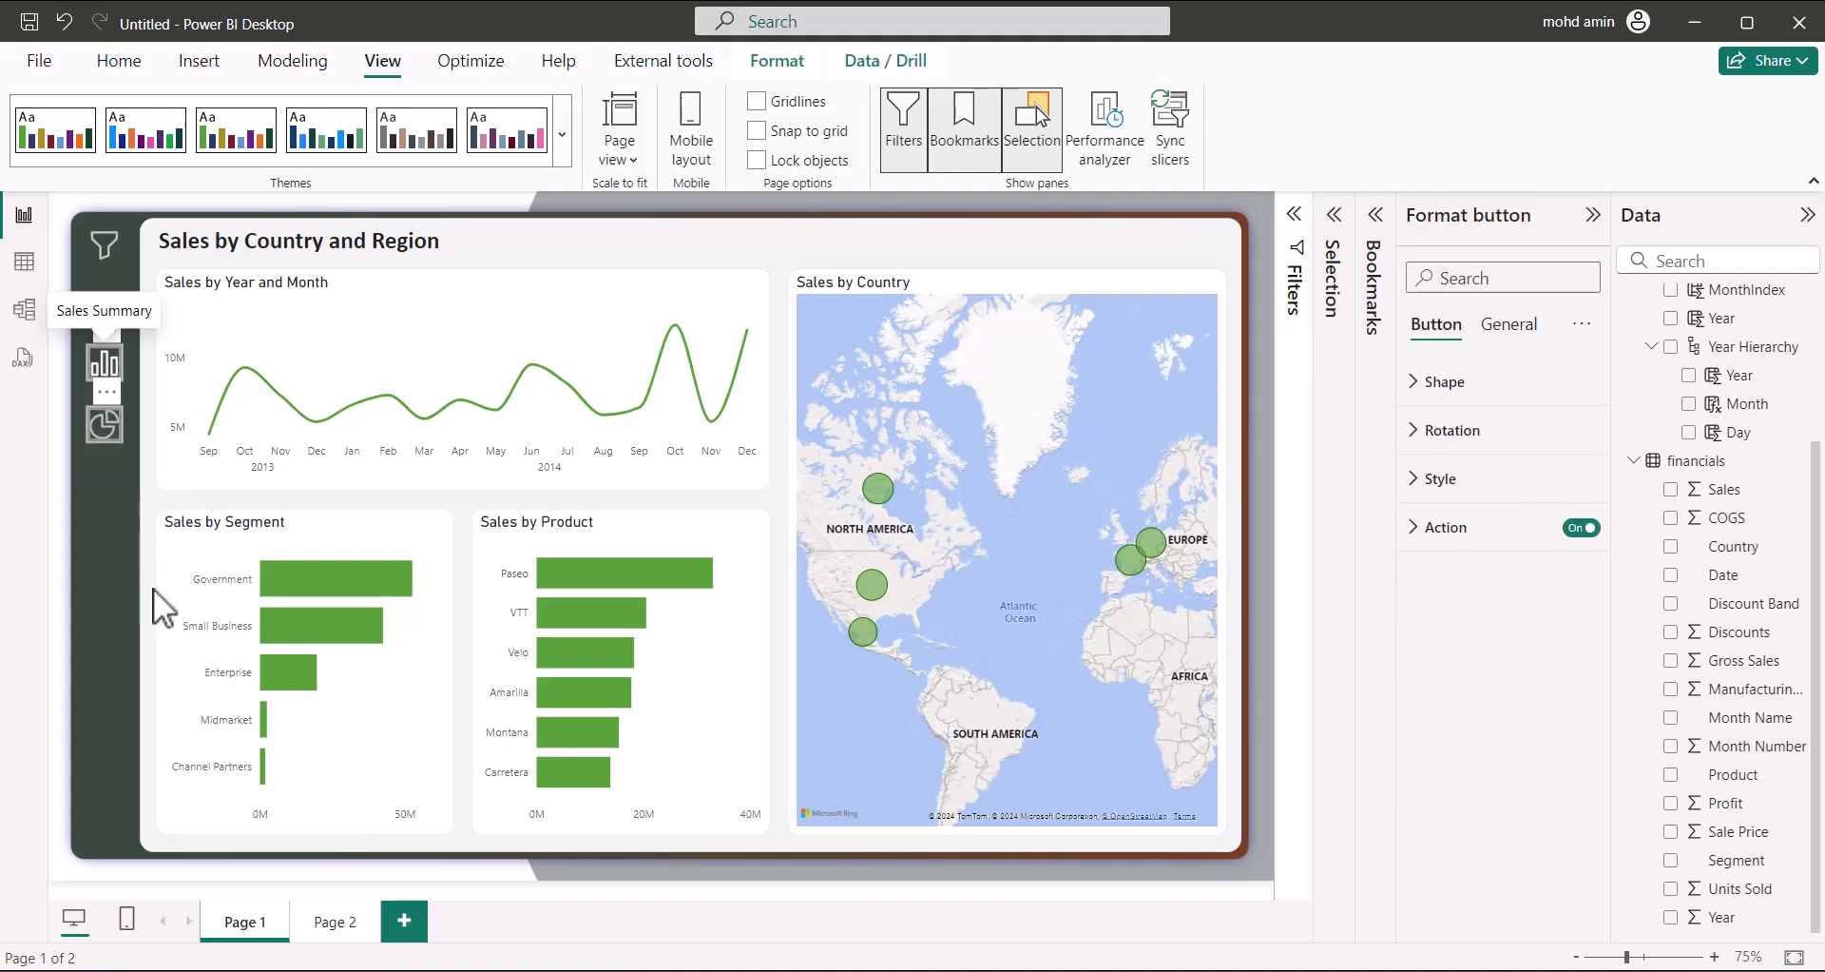
pyautogui.click(334, 922)
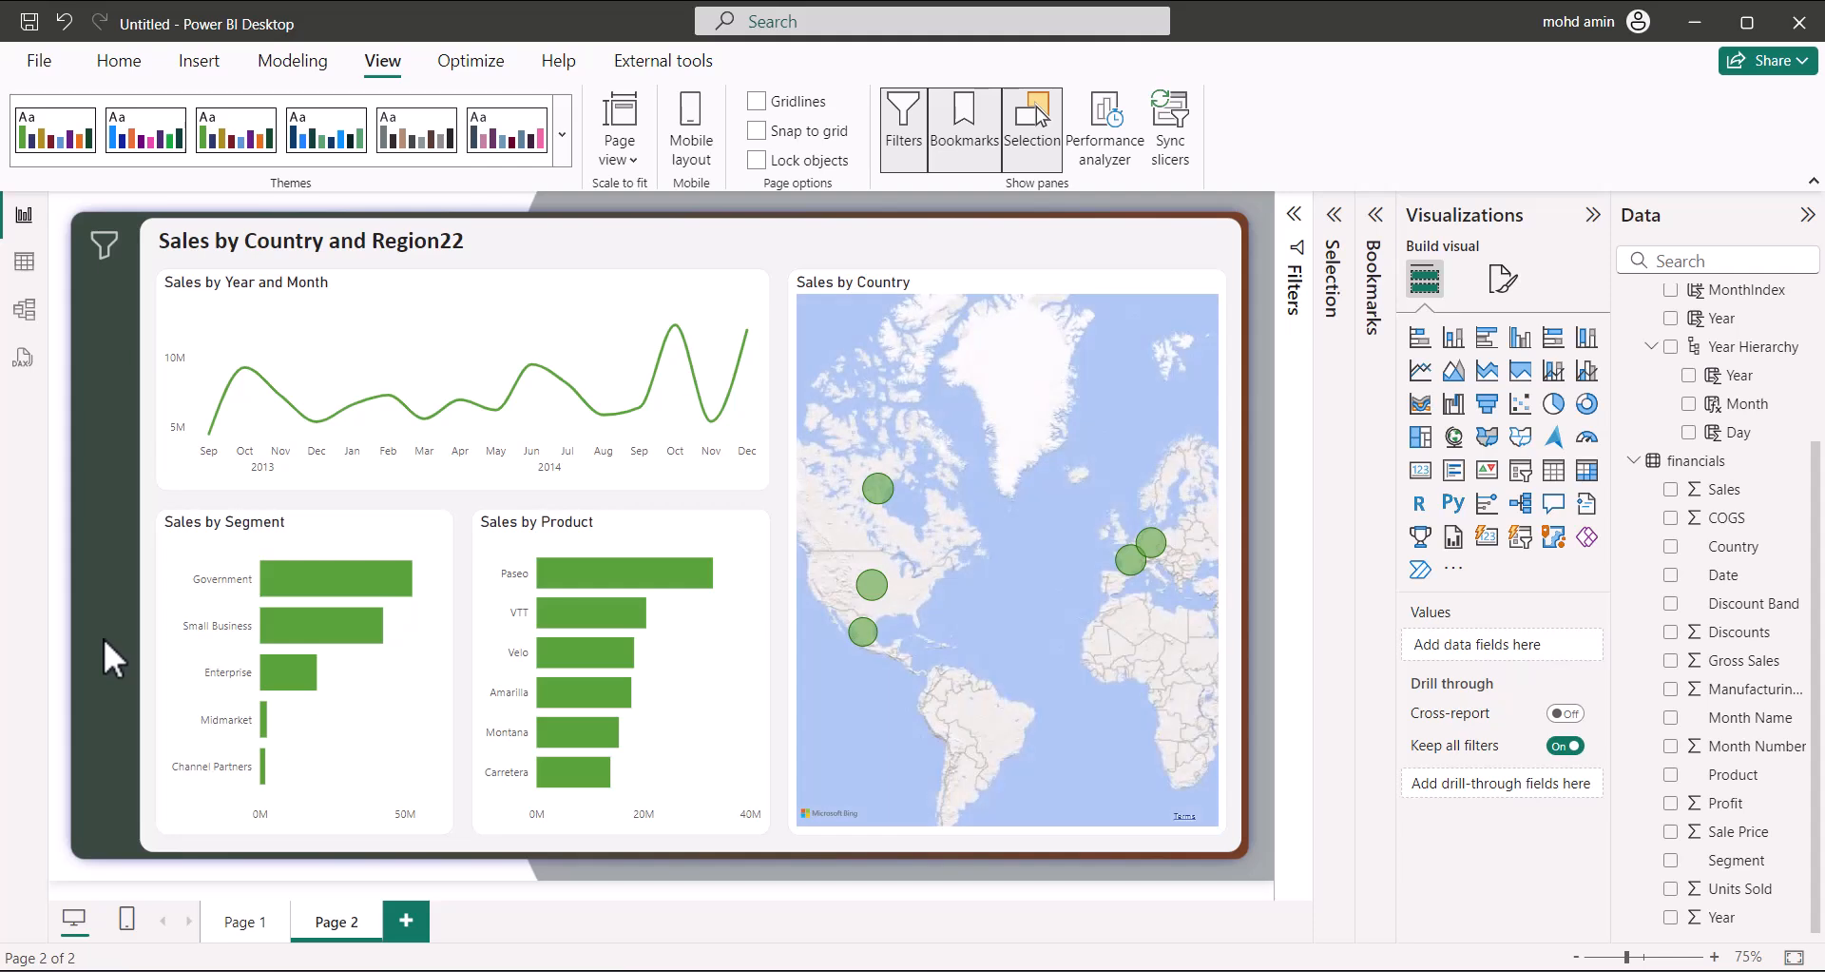
pyautogui.hotkey('ctrl', 'v')
# Review the pasted side-bar buttons' style and fill transparency (30), ending on the bar-chart button
pyautogui.keyDown('ctrl'); pyautogui.click(102, 438); pyautogui.keyUp('ctrl')
pyautogui.click(103, 433)
pyautogui.click(1440, 478)
pyautogui.click(1432, 656)
pyautogui.click(1426, 772)
pyautogui.scroll(-3, 1474, 887)
pyautogui.doubleClick(1428, 649)
pyautogui.click(105, 364)
pyautogui.doubleClick(1432, 650)
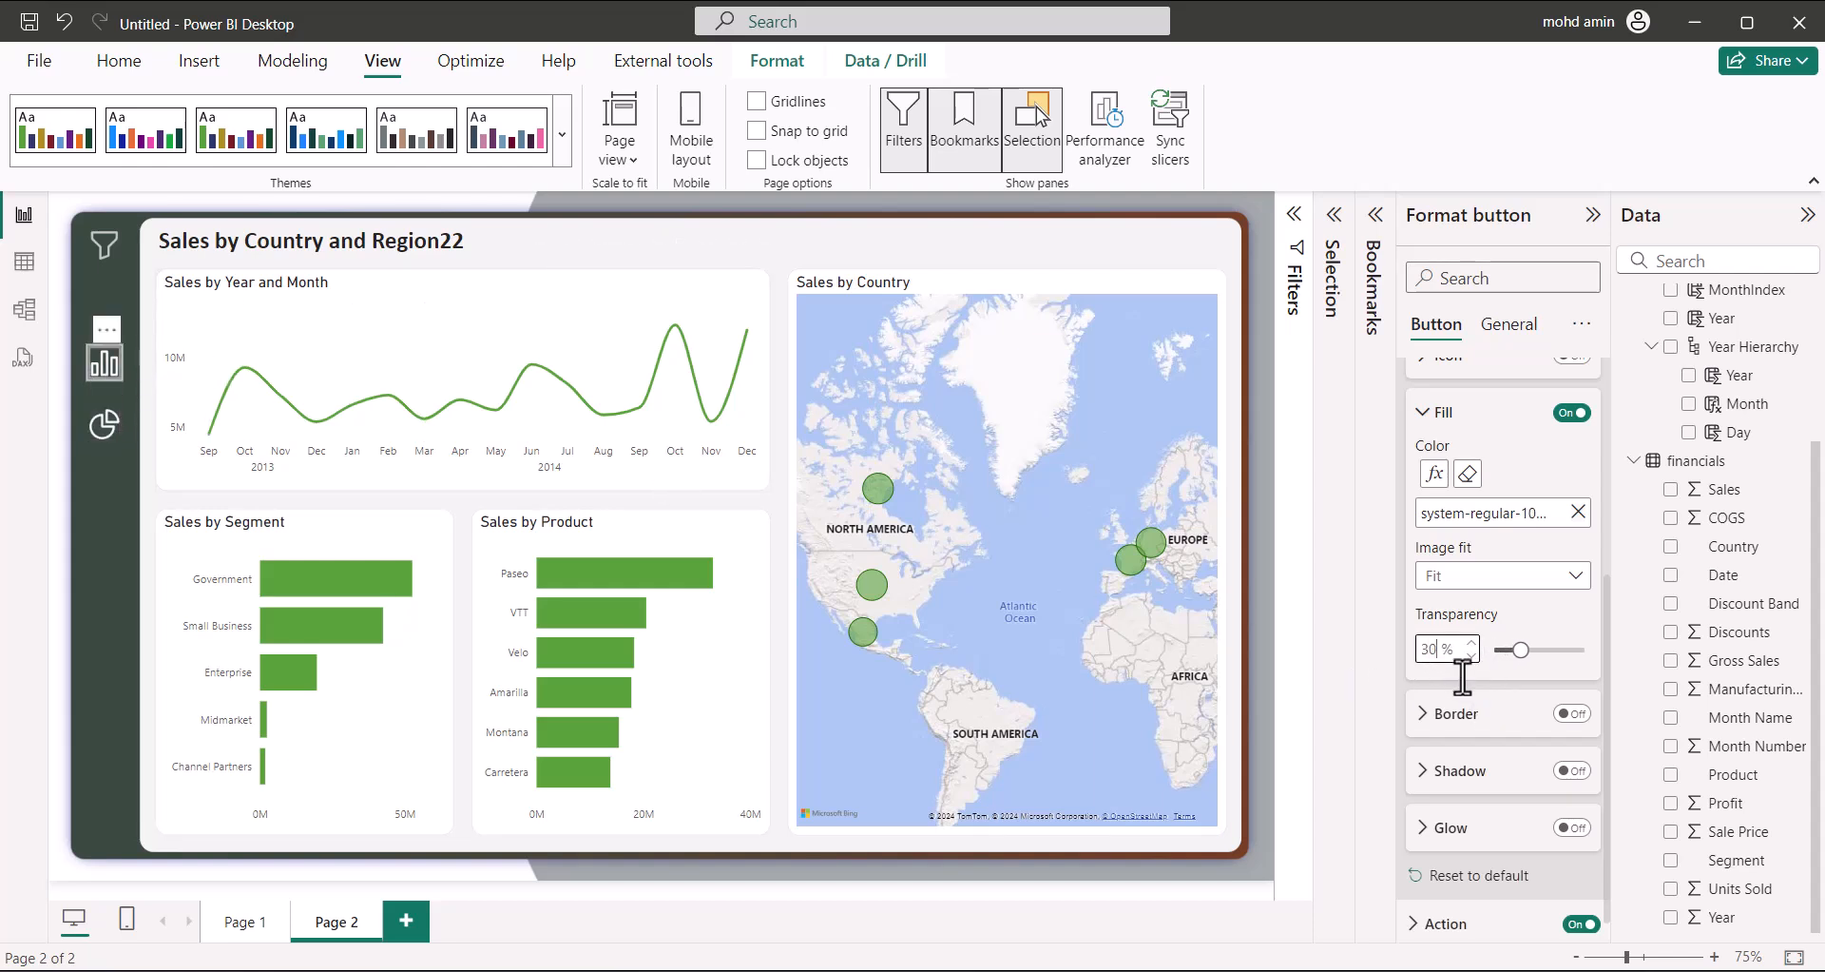
# Give the bar-chart button a Page navigation action with destination Page 1
pyautogui.click(1449, 917)
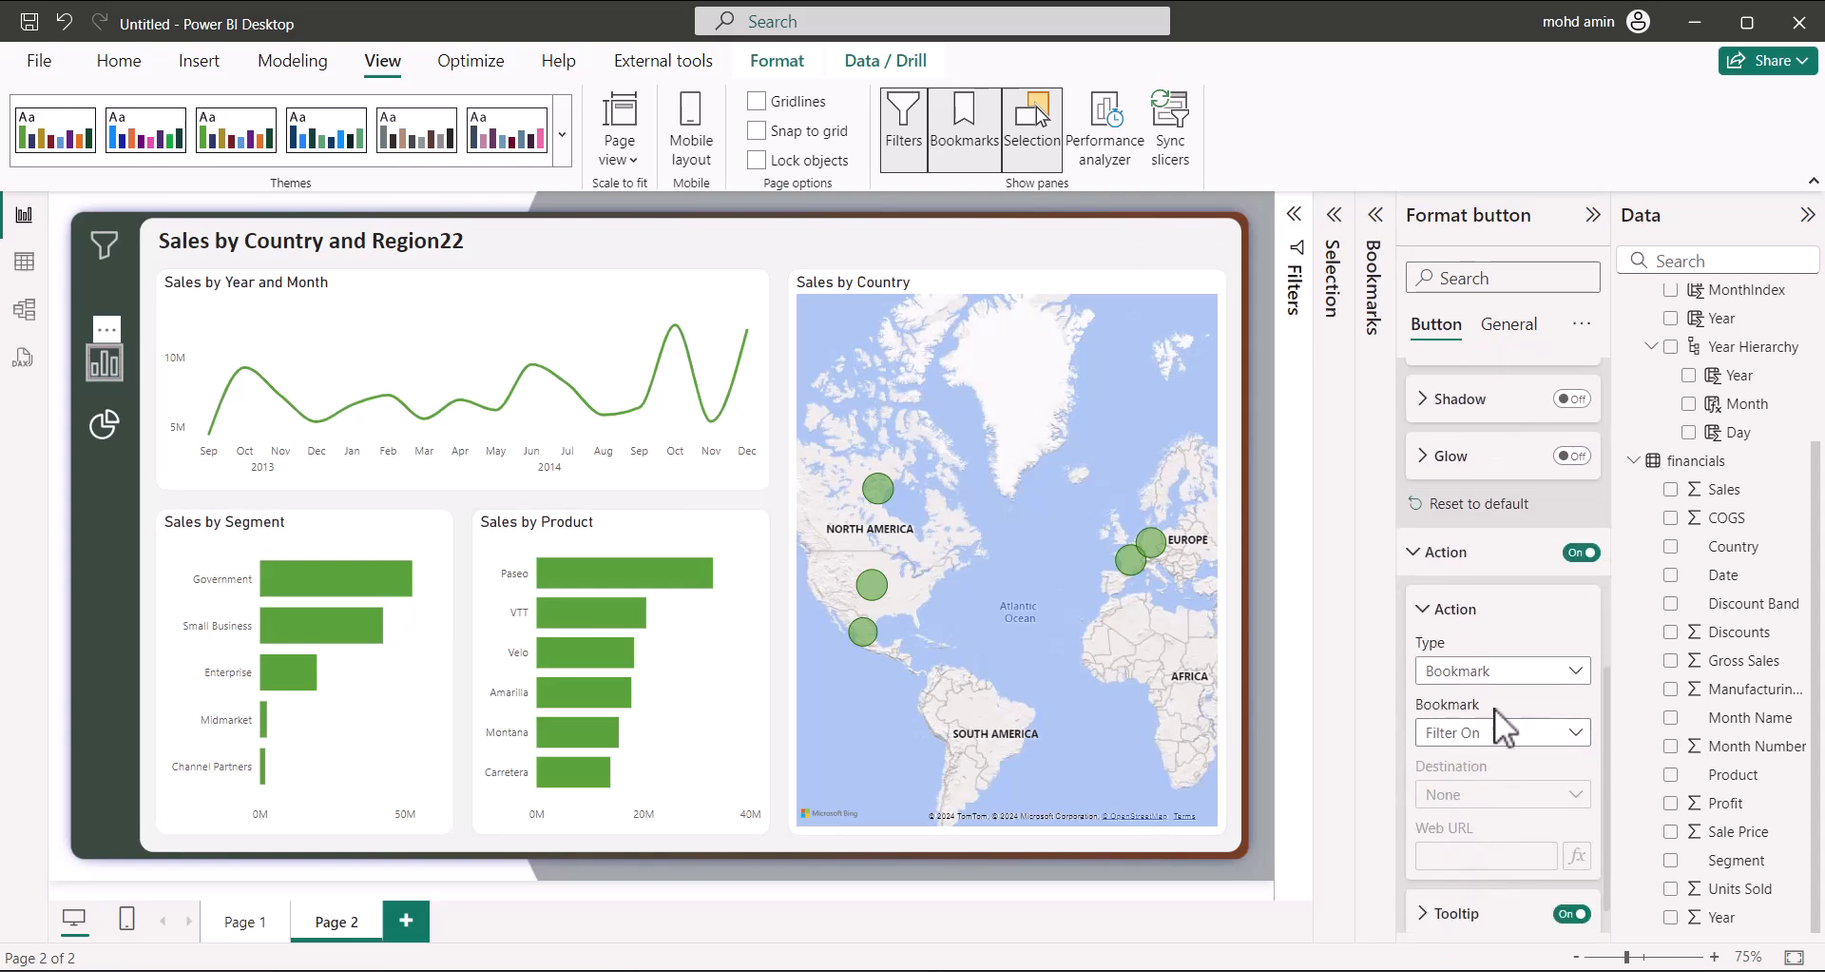
pyautogui.click(1507, 677)
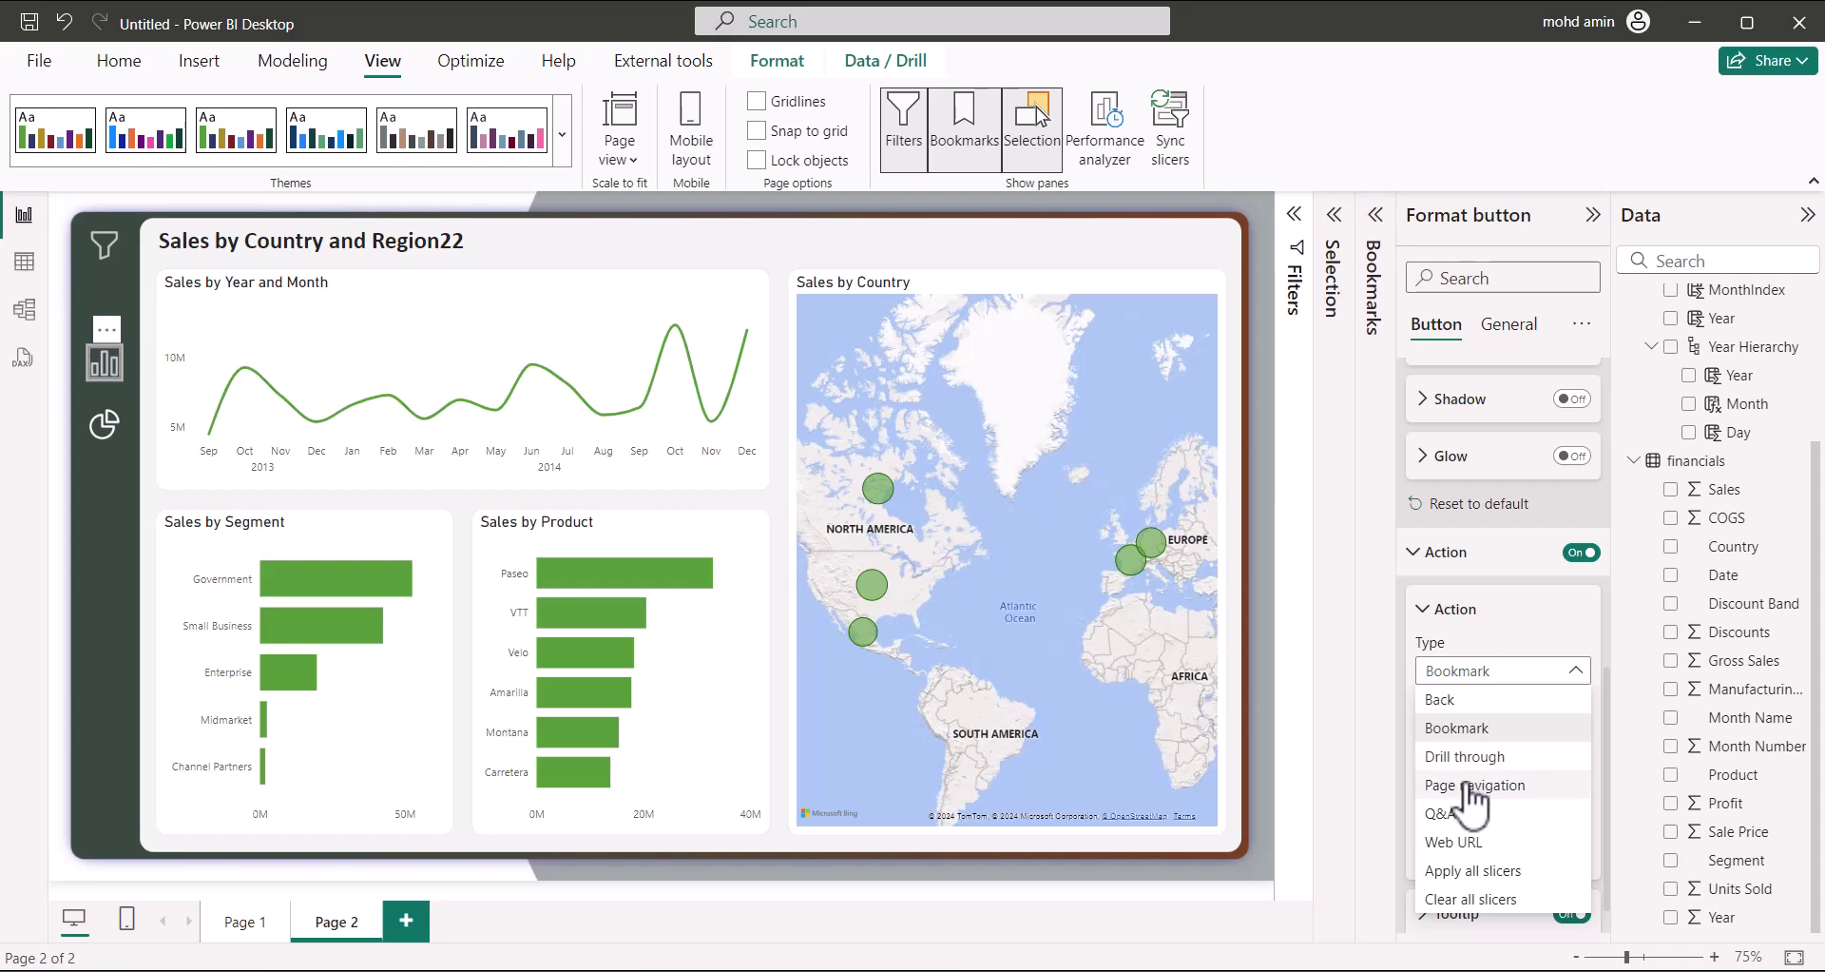
pyautogui.click(1472, 785)
pyautogui.click(1497, 797)
pyautogui.click(1500, 851)
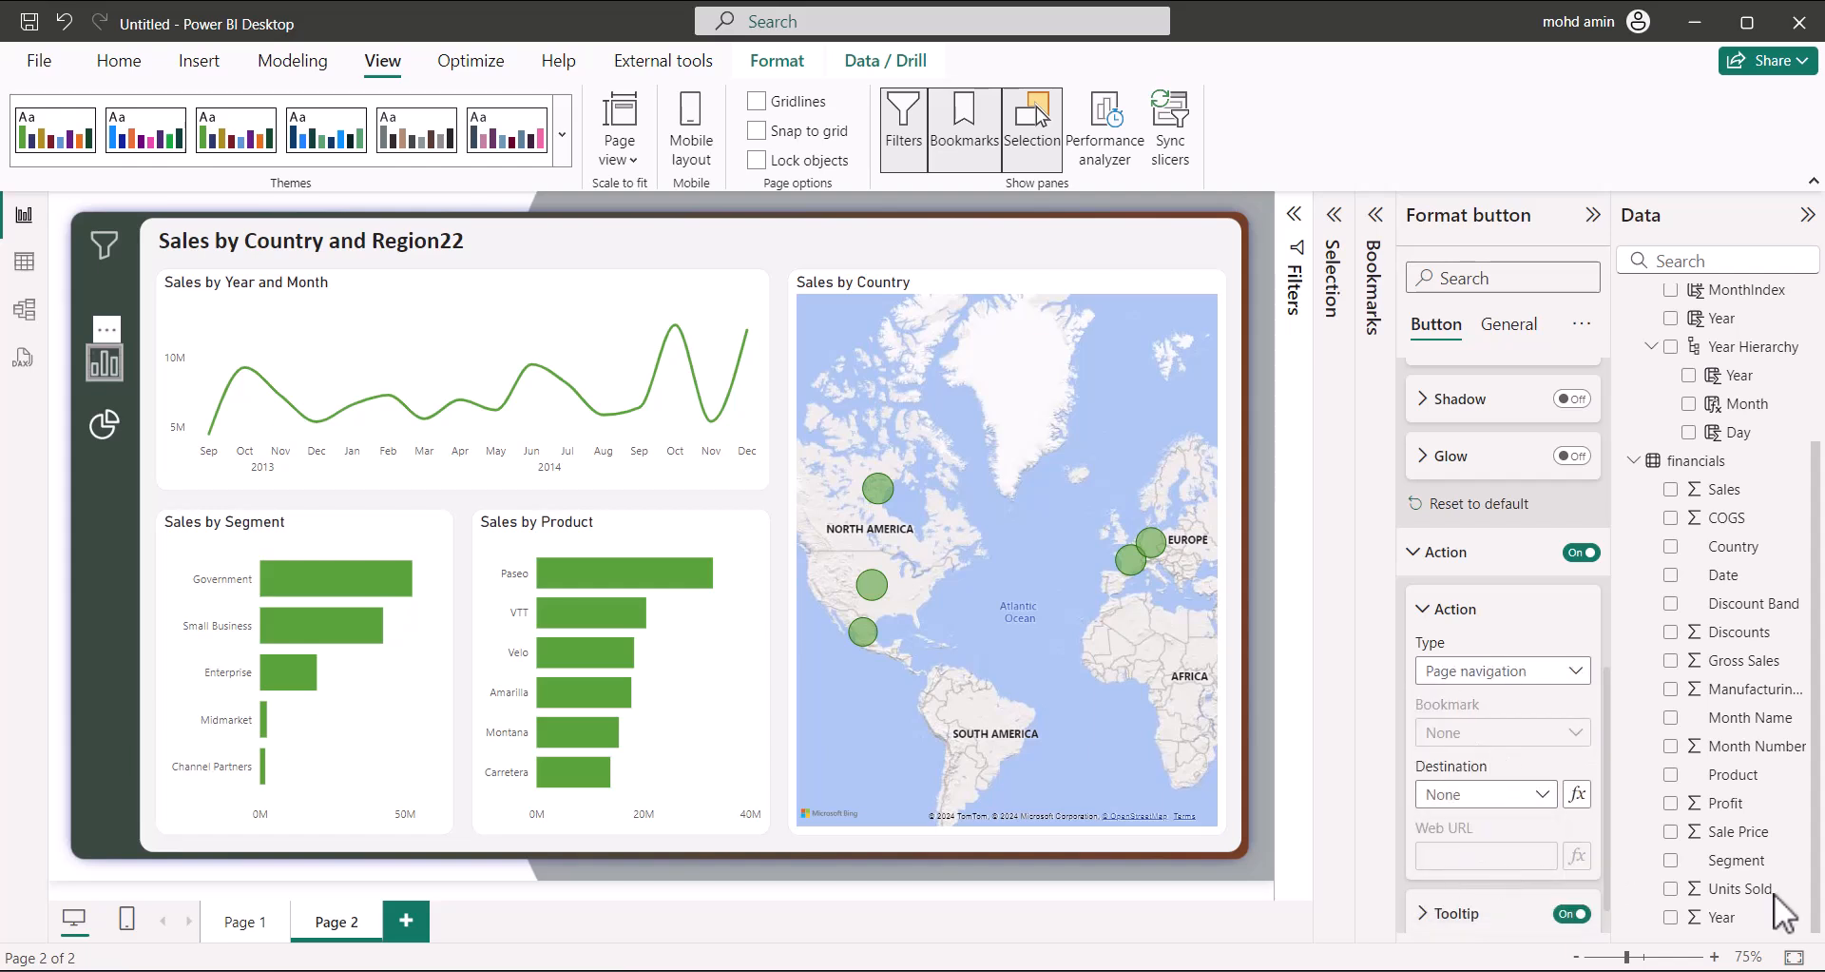
pyautogui.click(116, 557)
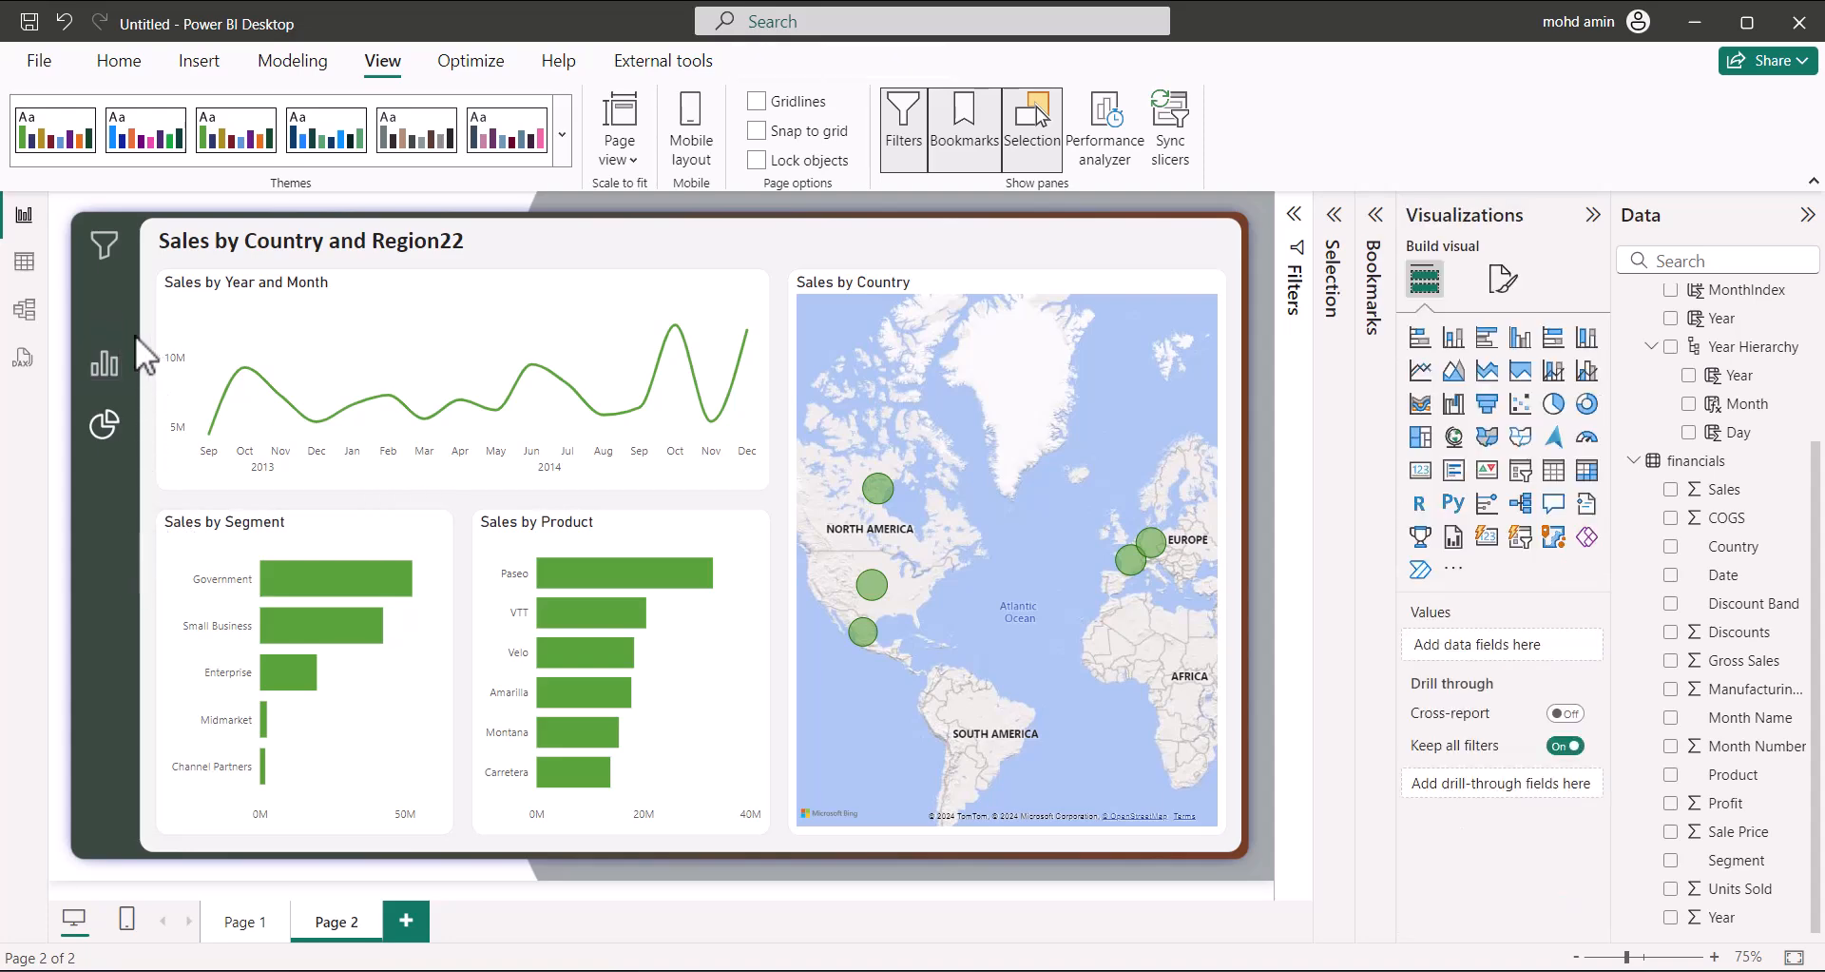
# Test the bar-chart button's jump to Page 1, then return to Page 2
pyautogui.keyDown('ctrl'); pyautogui.click(105, 366); pyautogui.keyUp('ctrl')
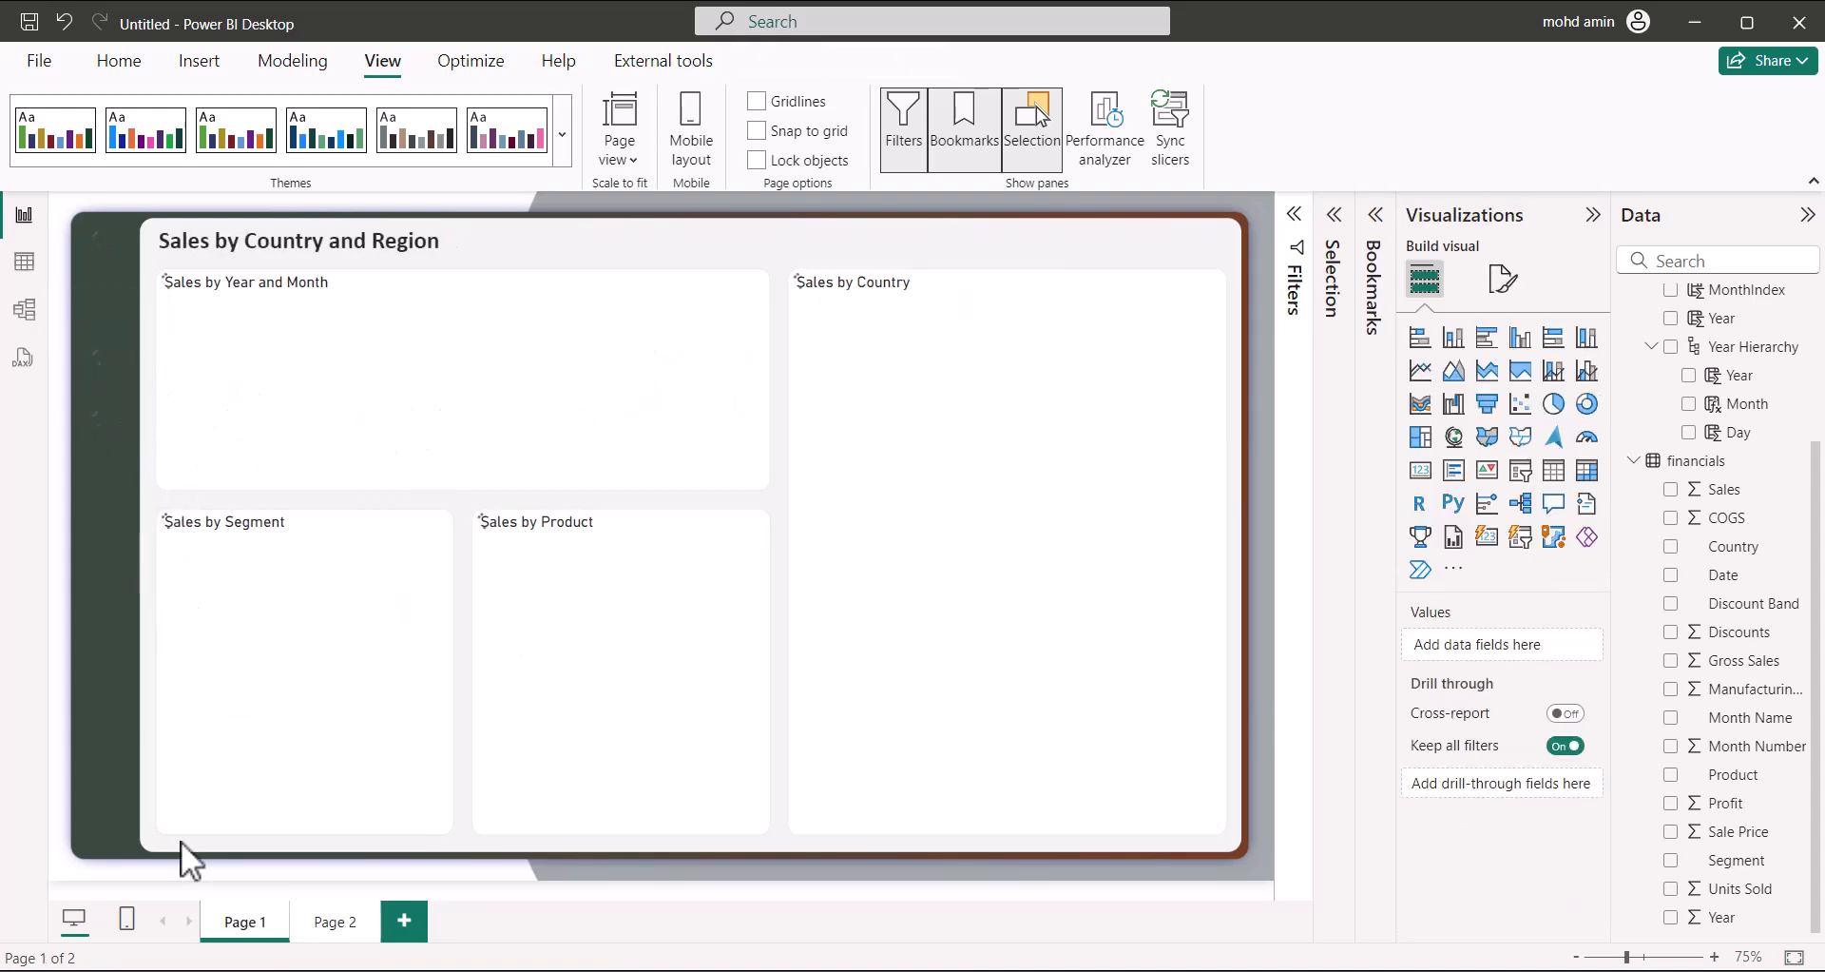
pyautogui.keyDown('ctrl'); pyautogui.click(104, 428); pyautogui.keyUp('ctrl')
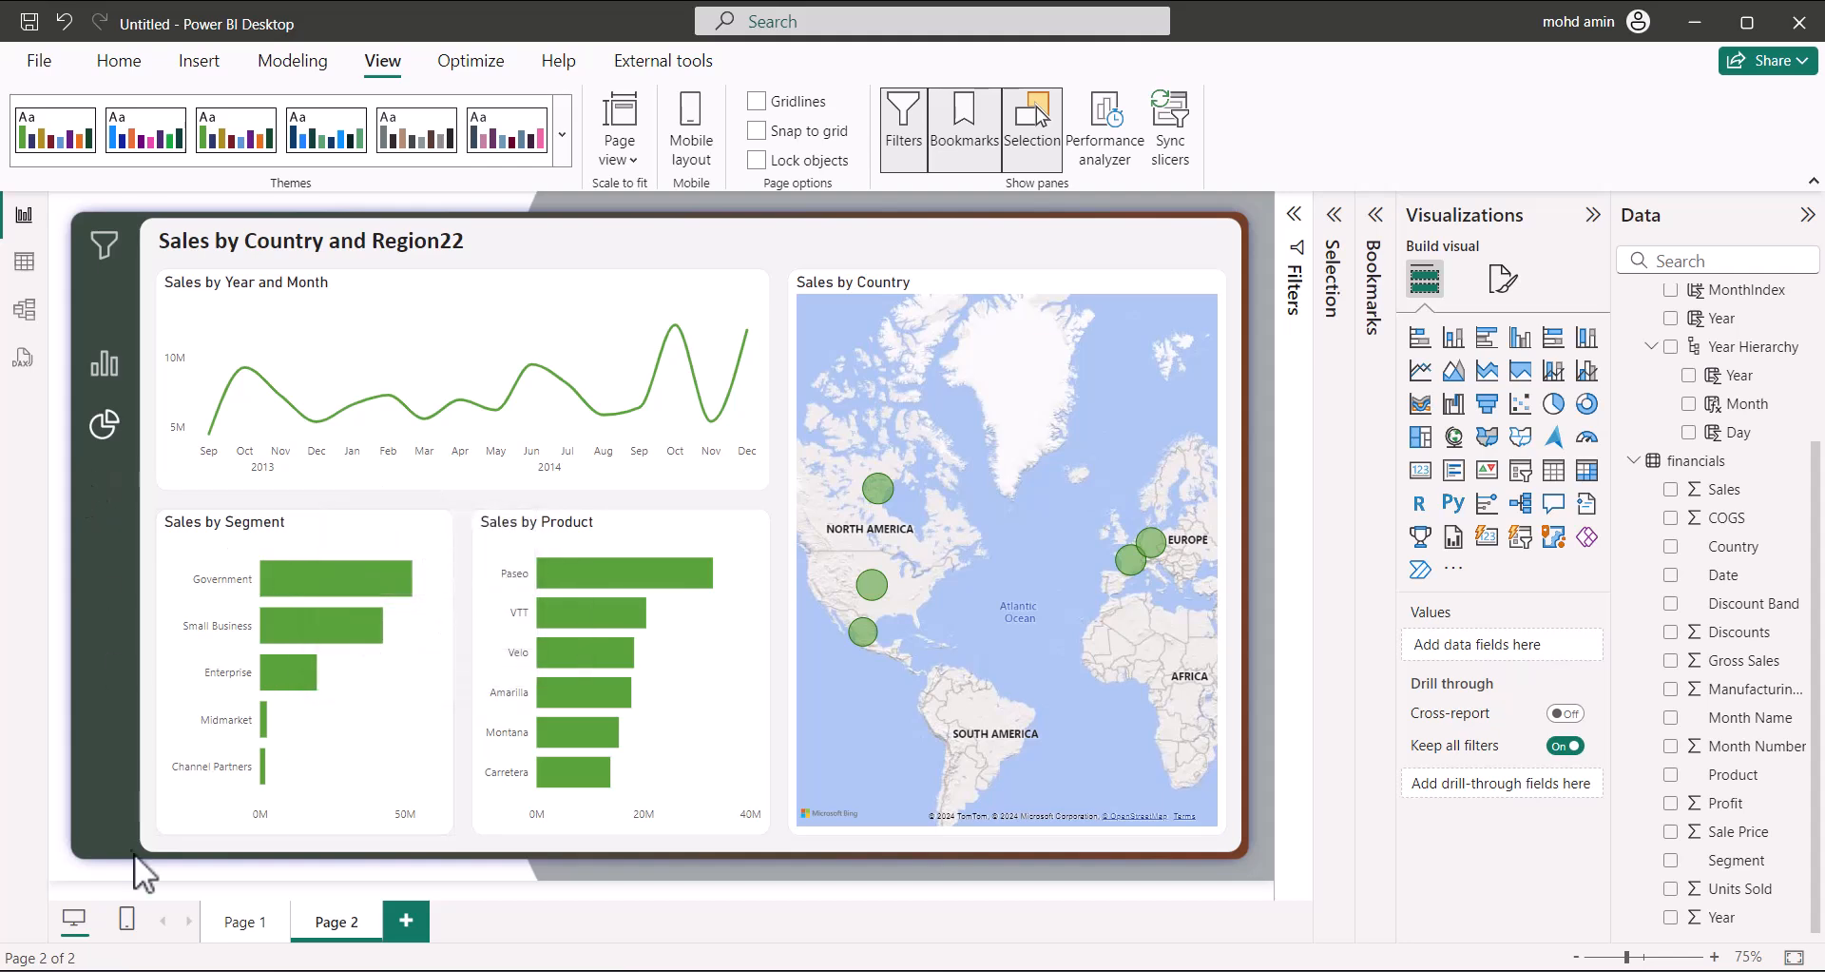
pyautogui.click(104, 366)
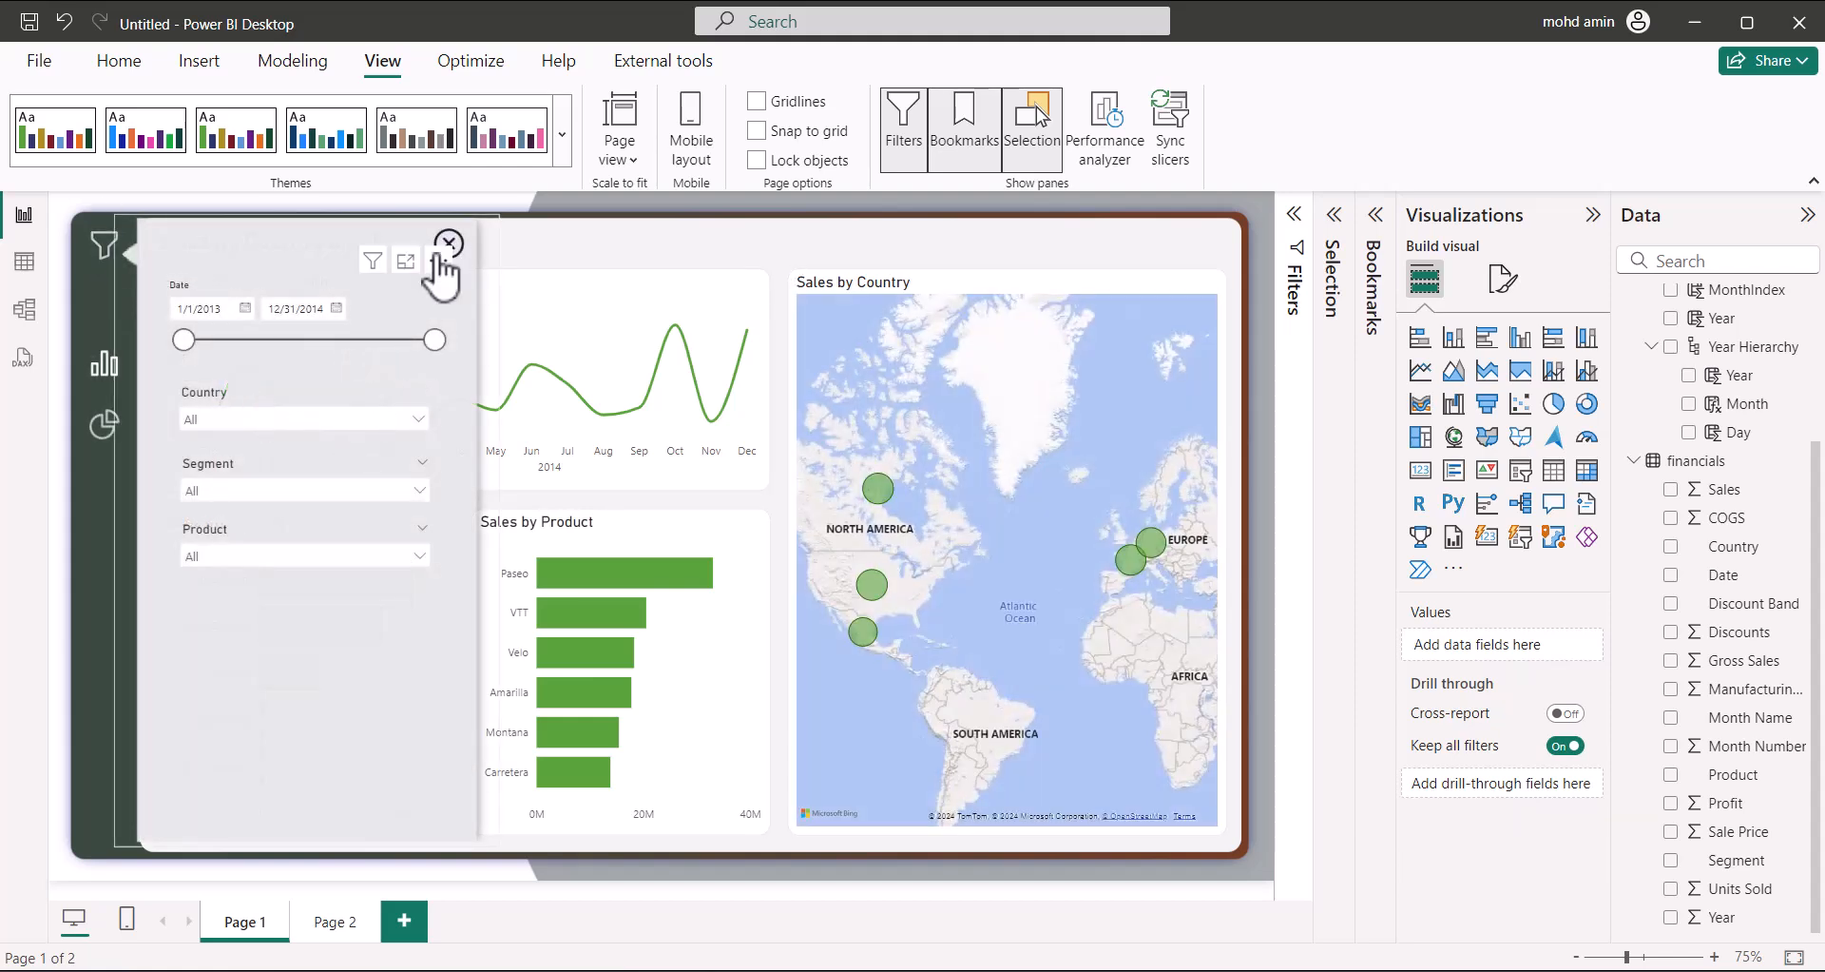
pyautogui.click(453, 243)
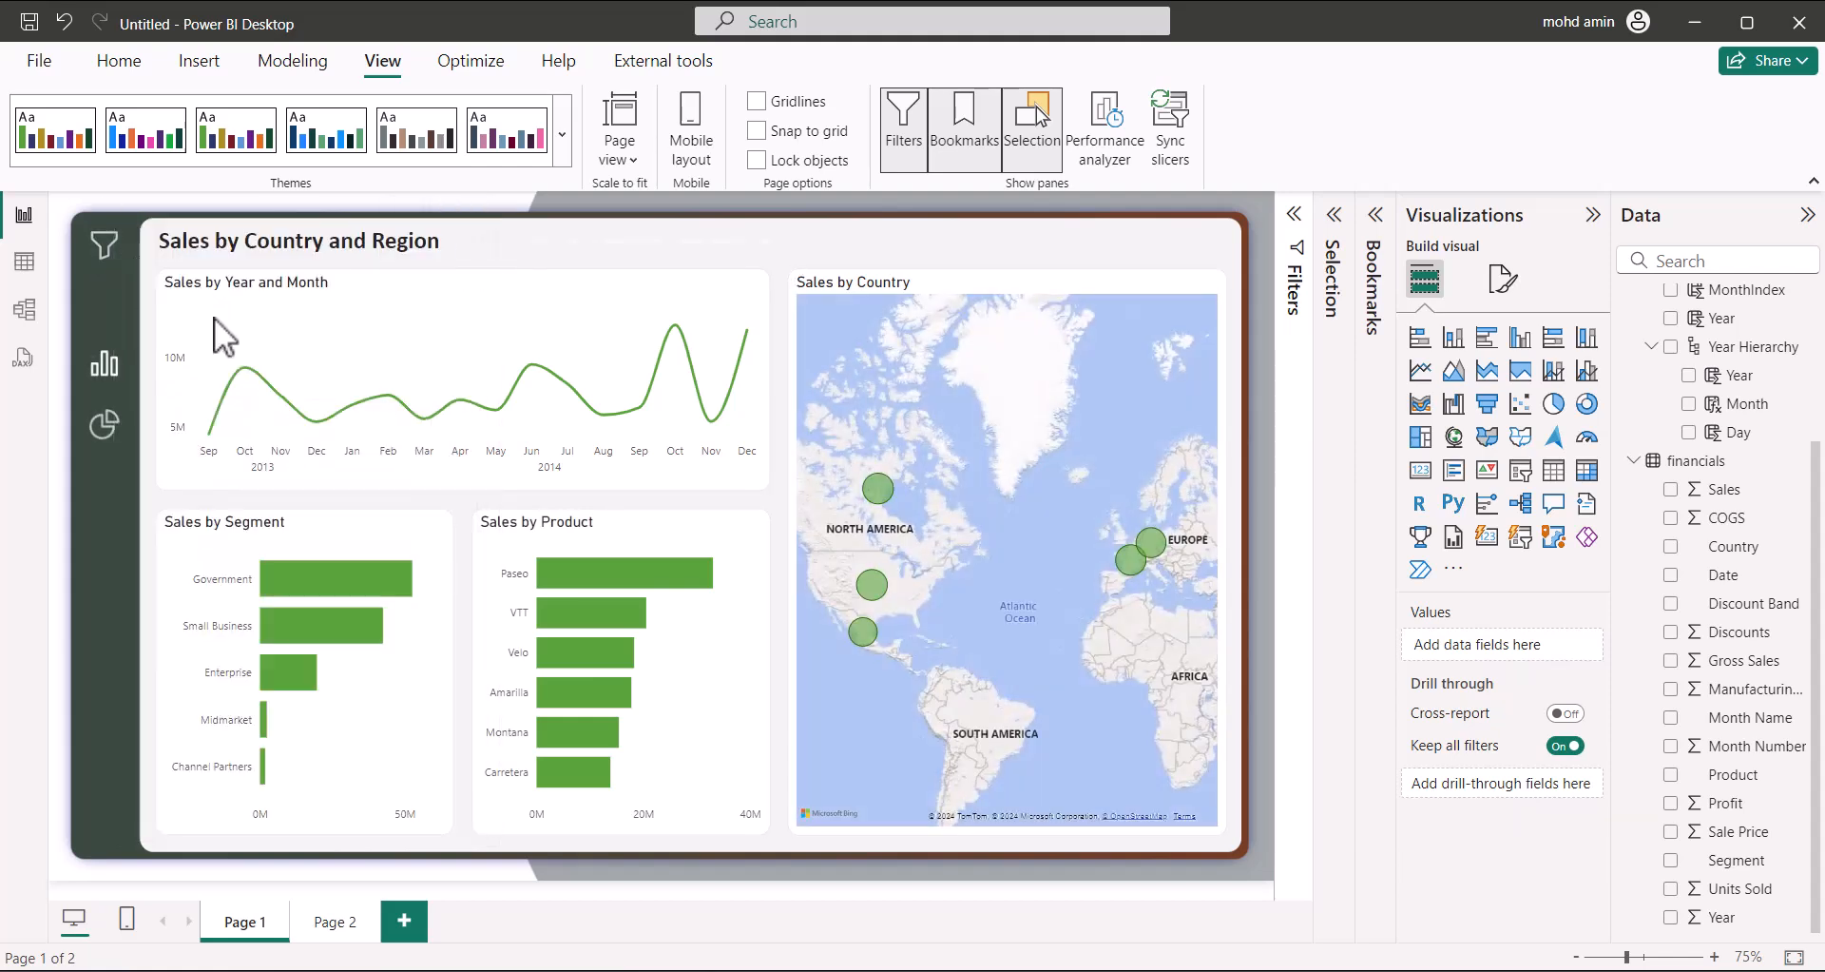
pyautogui.click(117, 436)
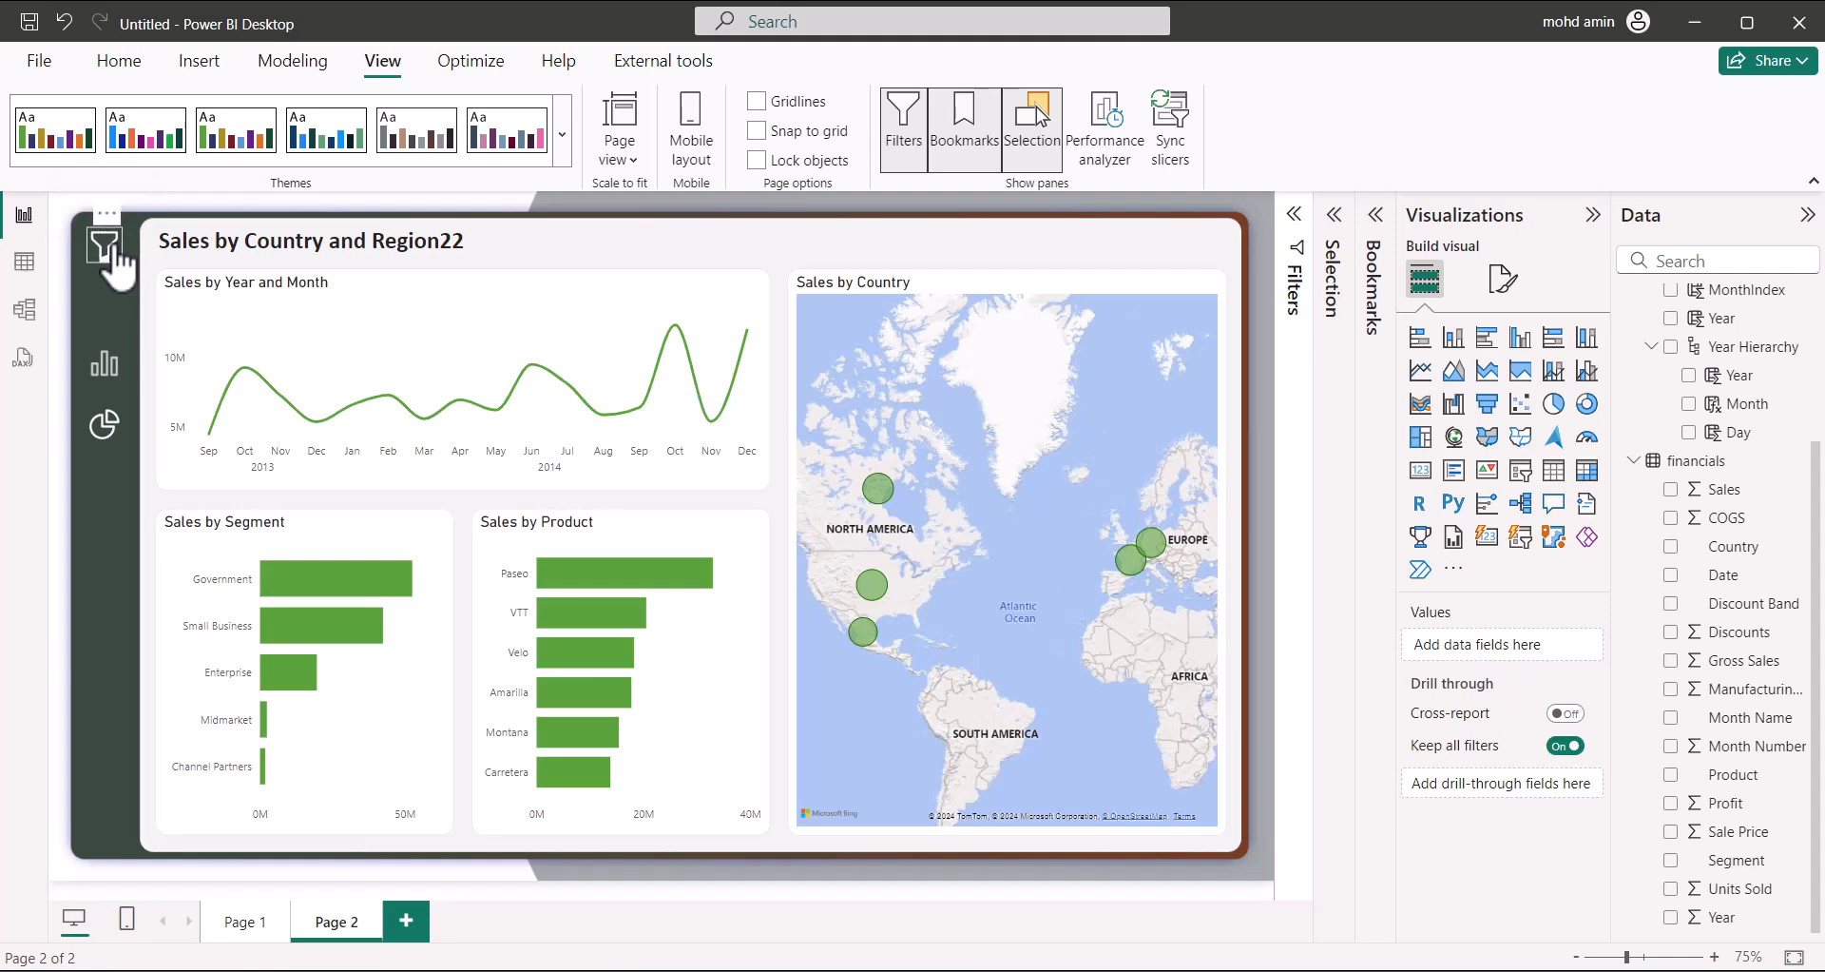
pyautogui.click(249, 924)
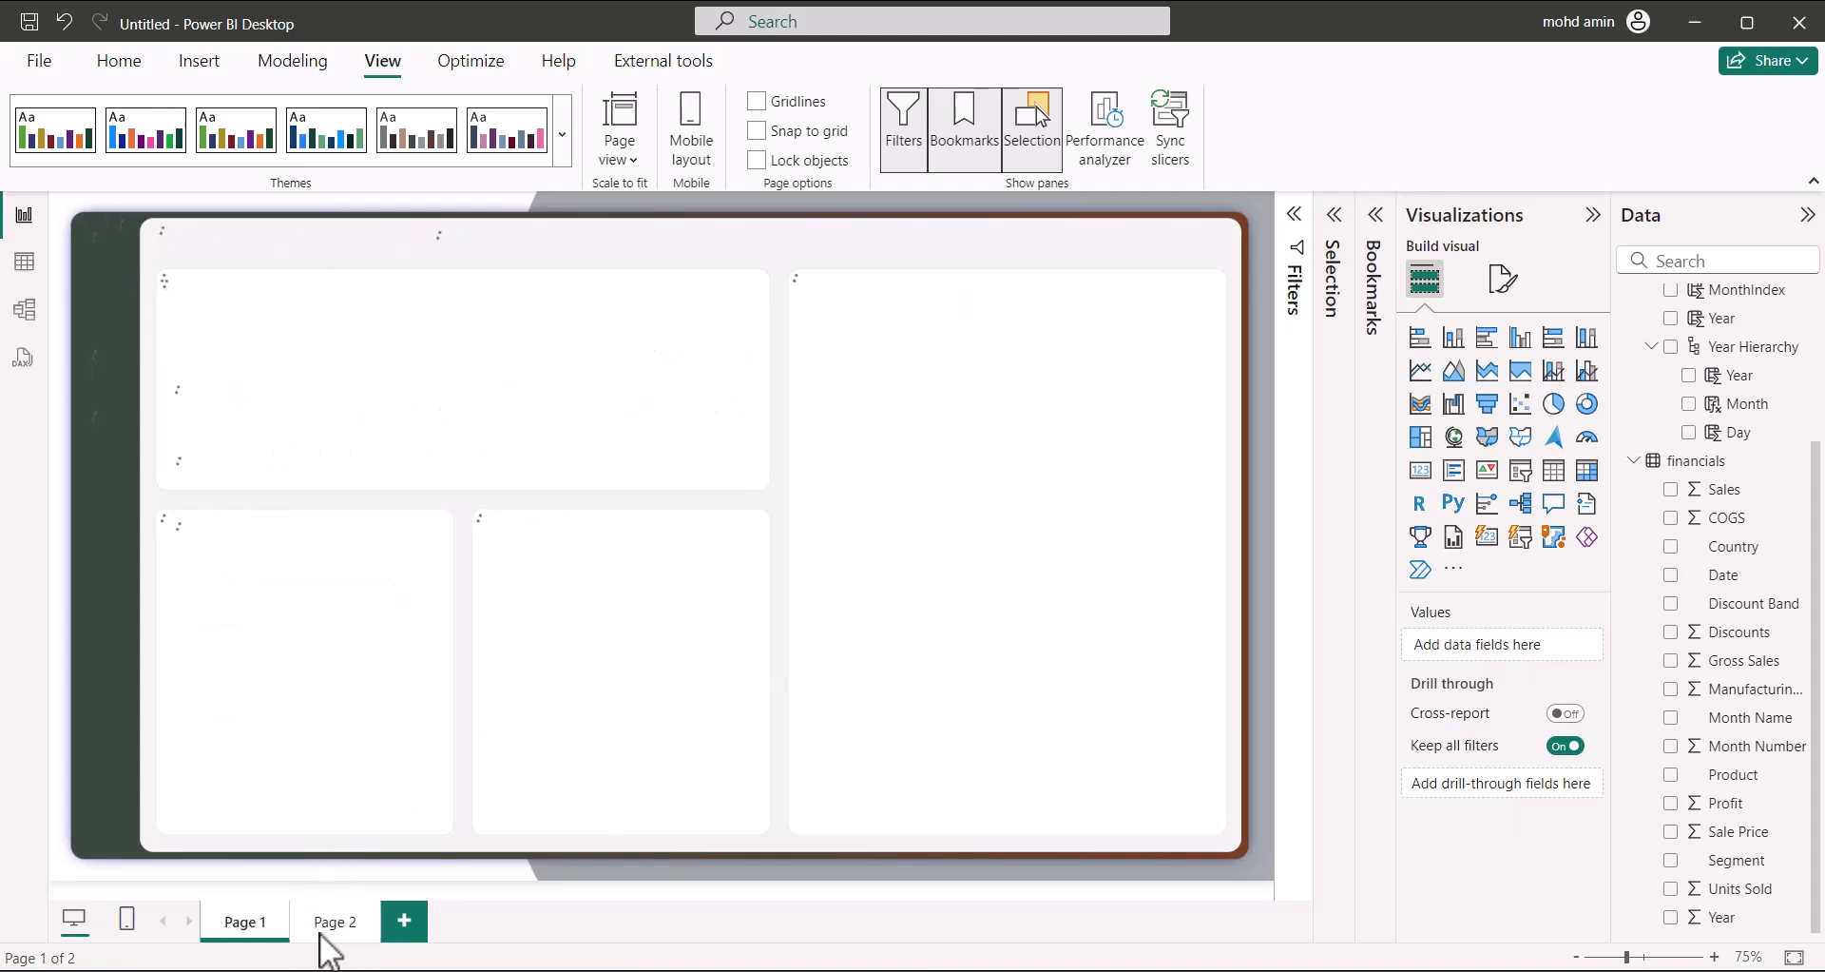
pyautogui.click(335, 922)
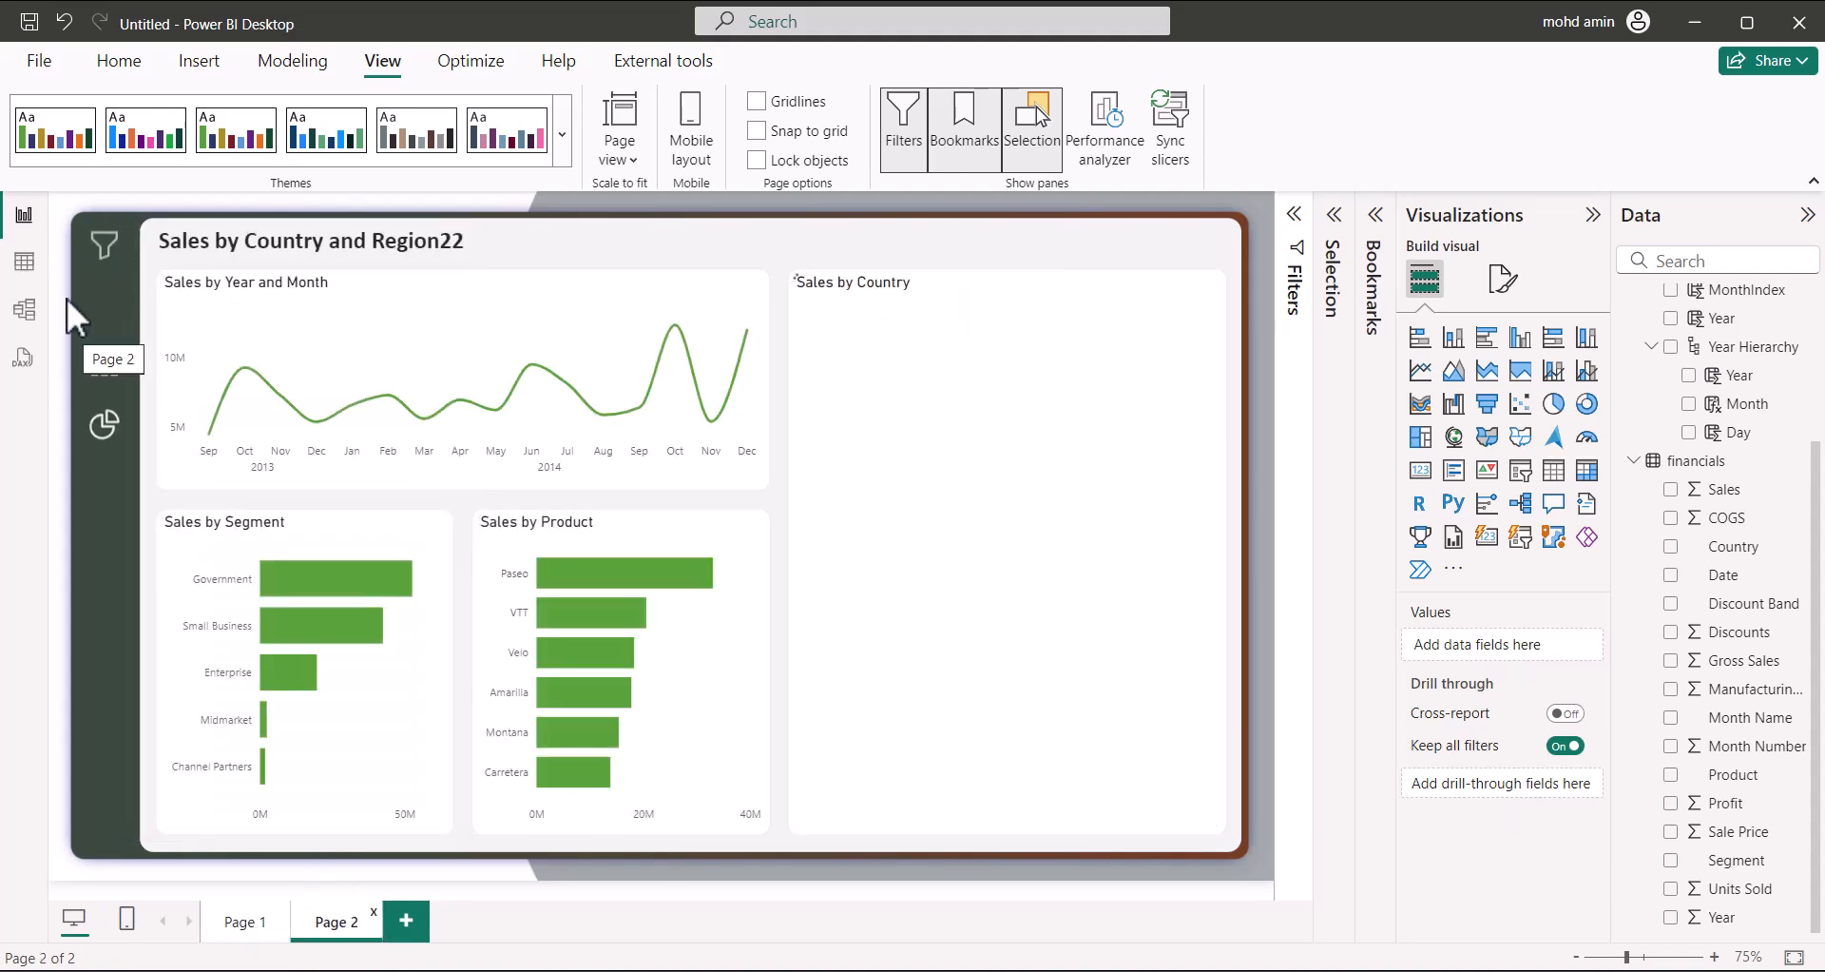
pyautogui.click(104, 245)
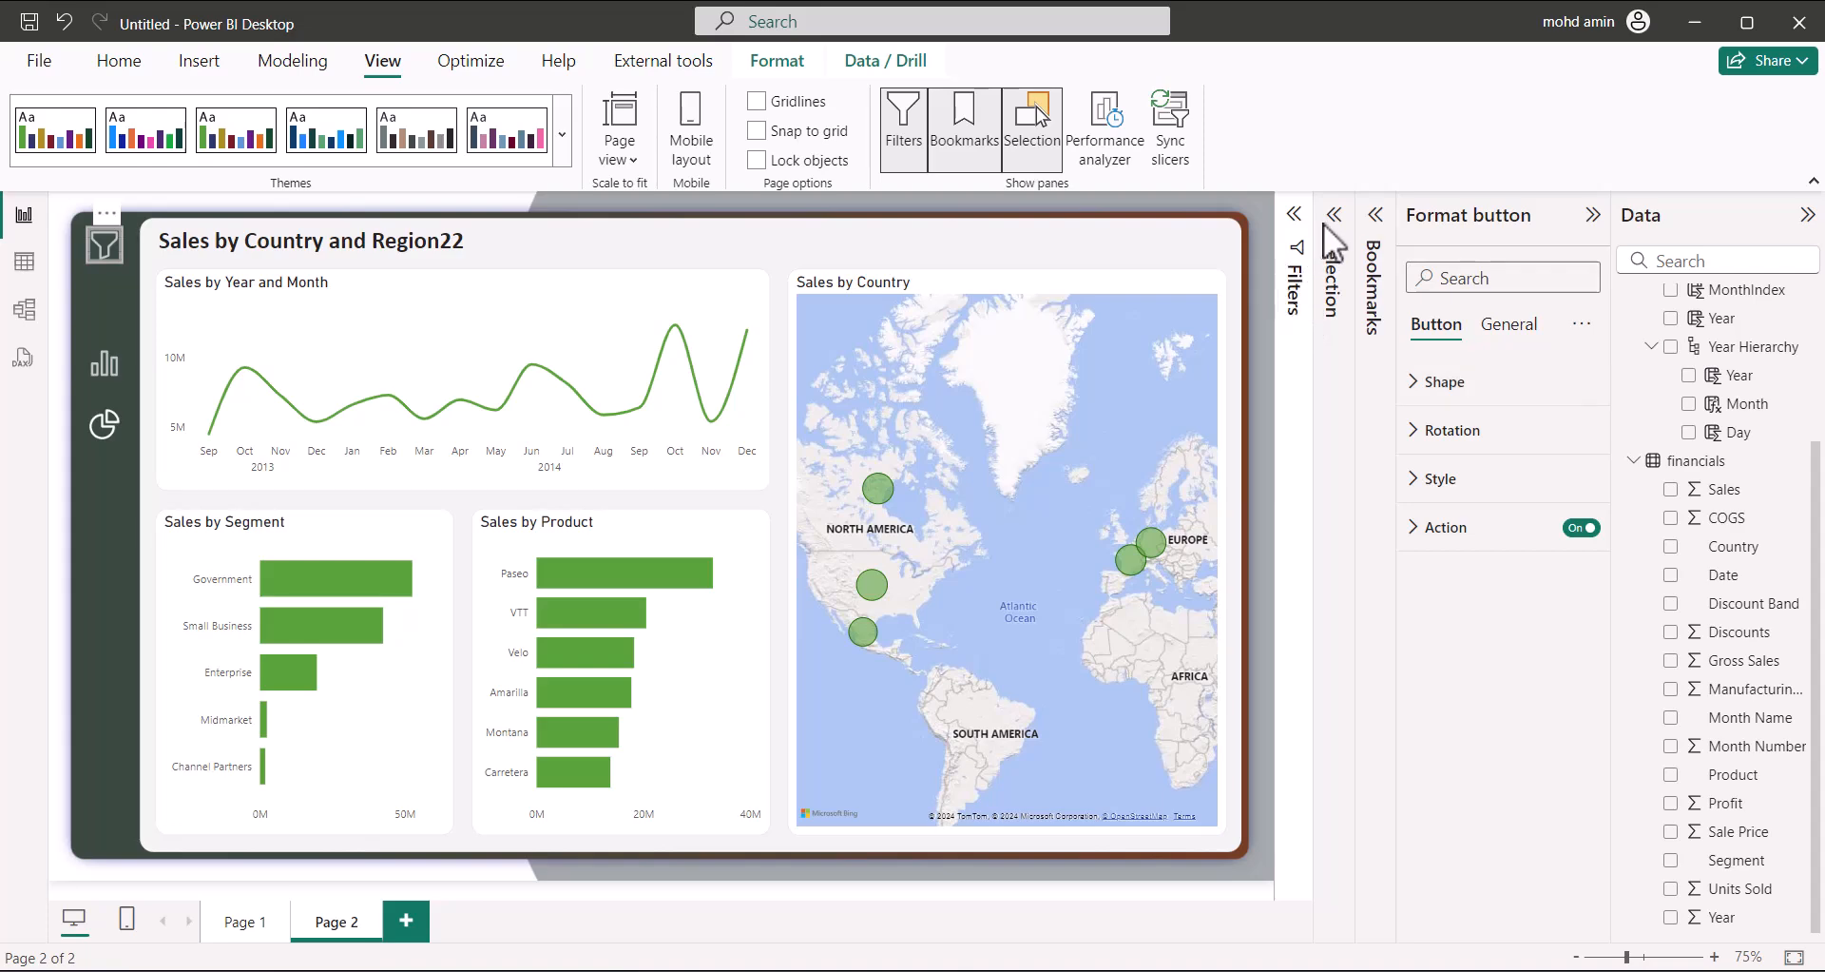
# Show the Selection and Bookmarks panes and add two new bookmarks
pyautogui.click(1334, 271)
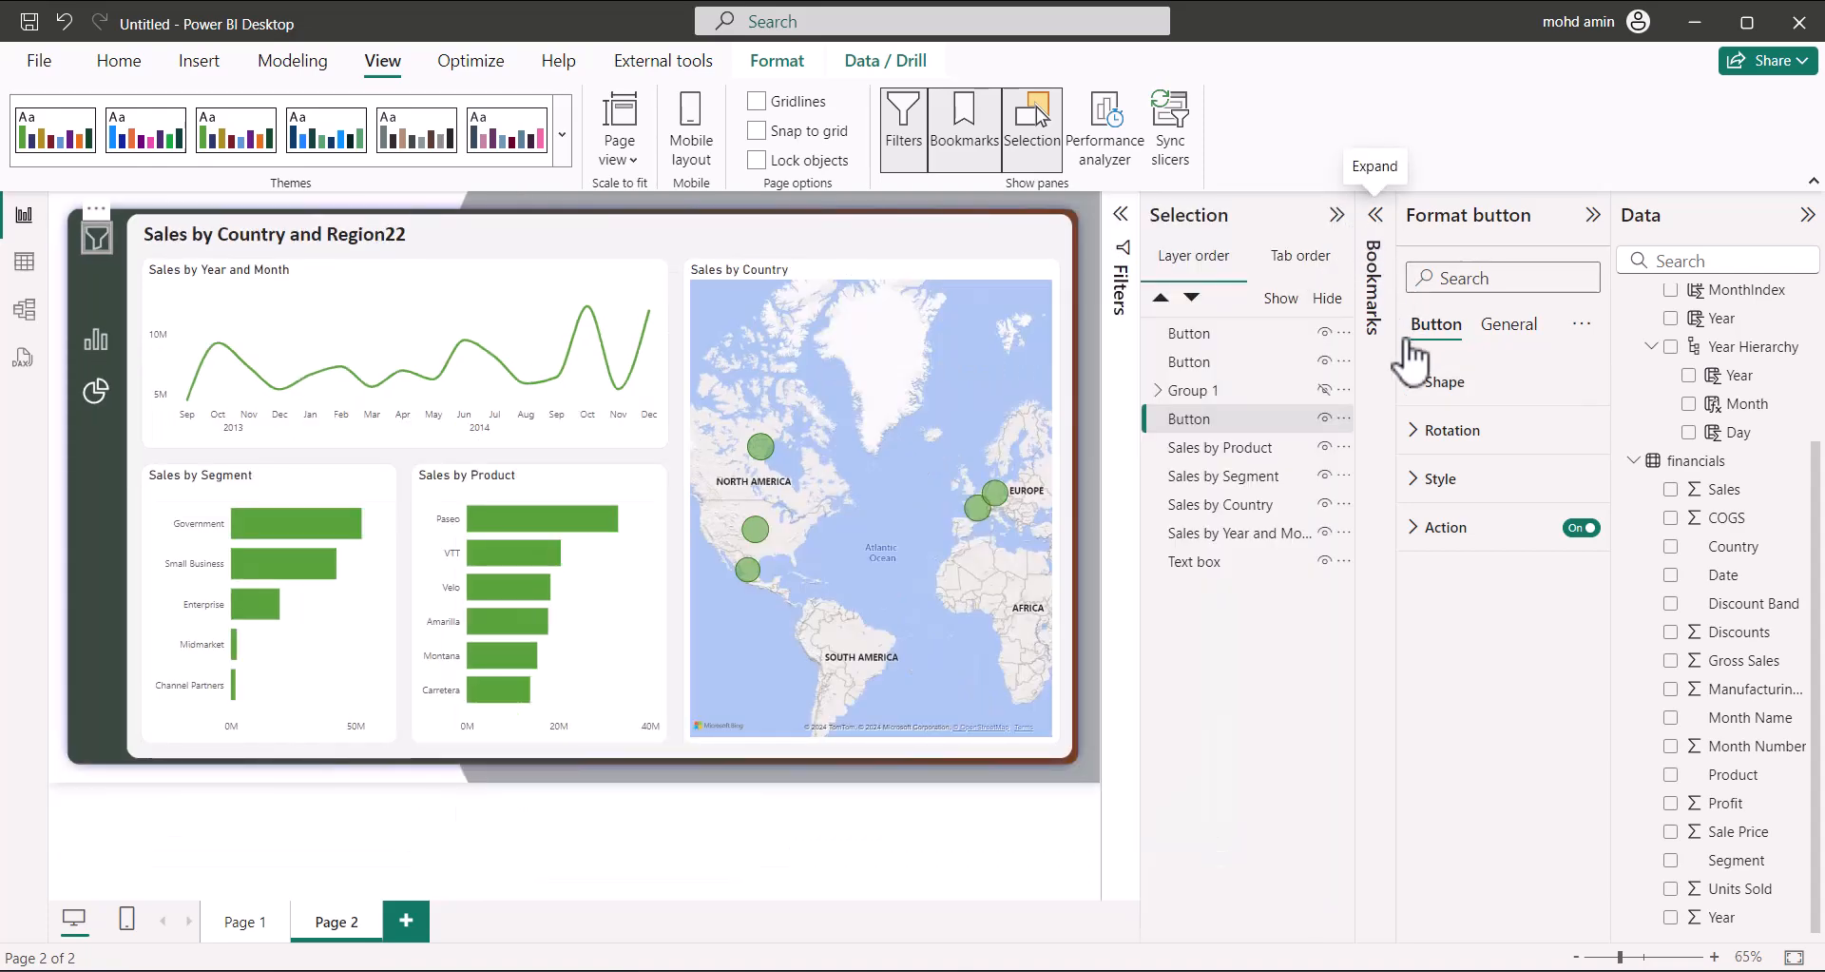
pyautogui.click(1379, 232)
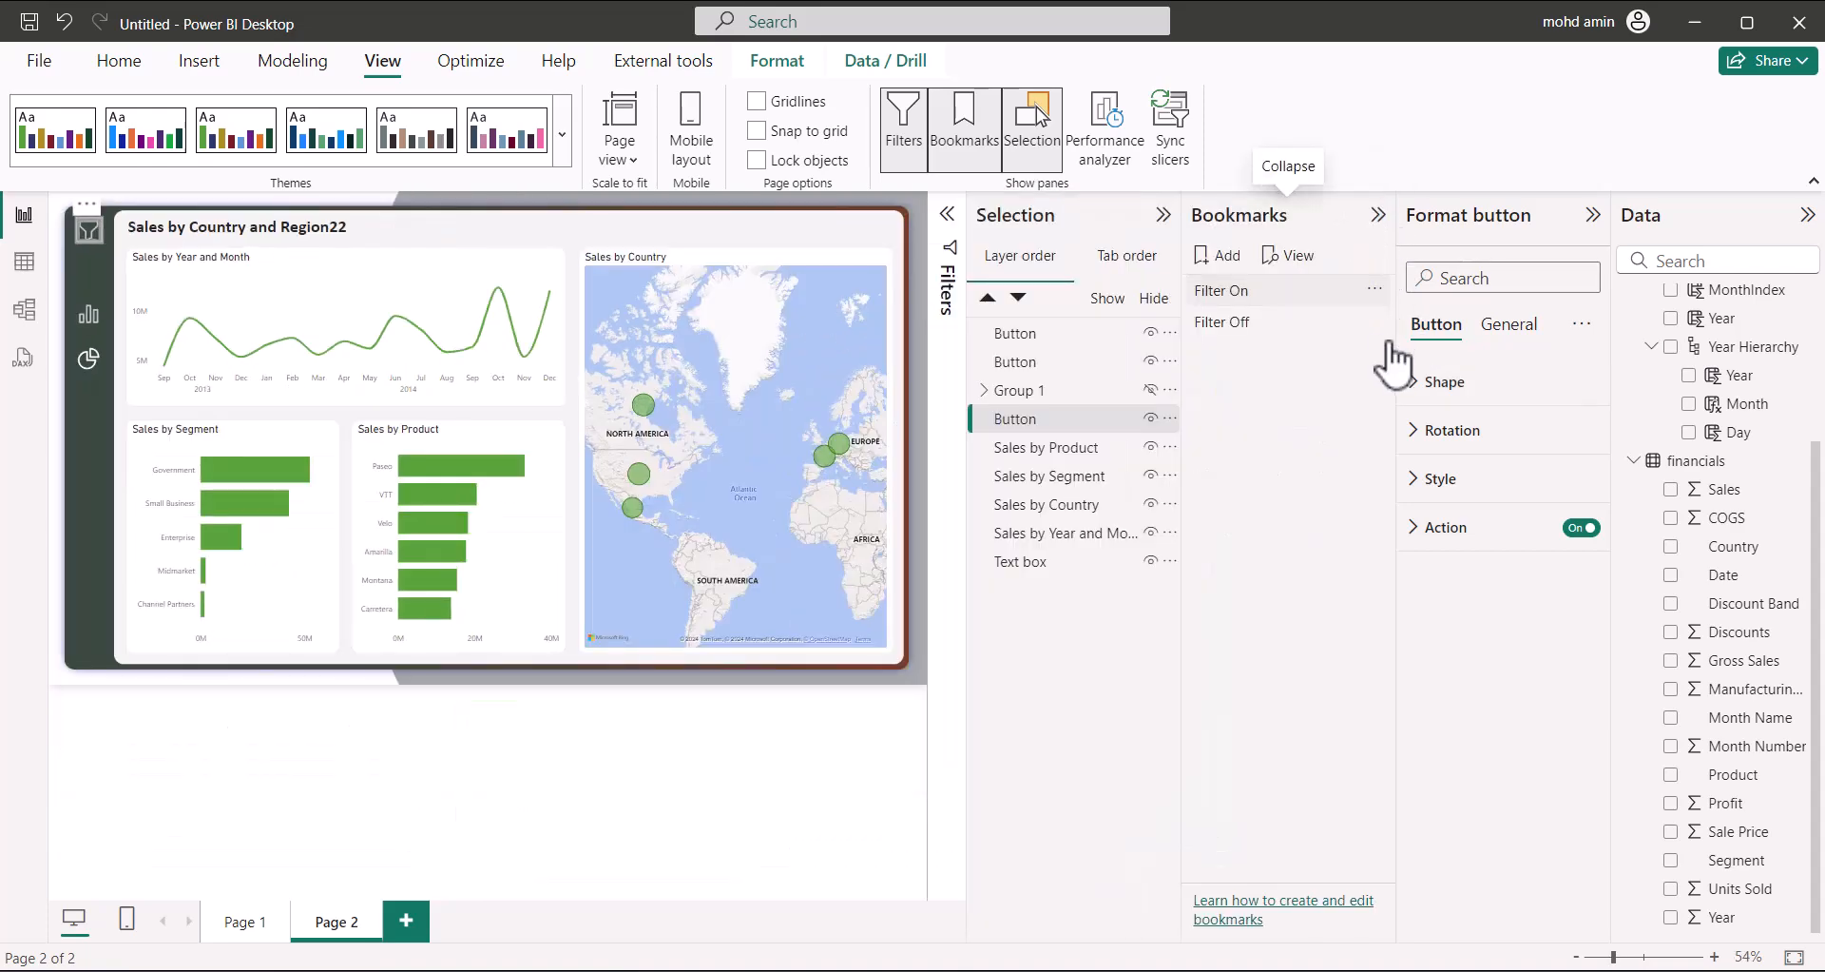
pyautogui.click(1231, 259)
pyautogui.click(1231, 259)
# Rename the new bookmarks to 'Page2' and 'Page2 Filter', then apply Page2
pyautogui.doubleClick(1272, 350)
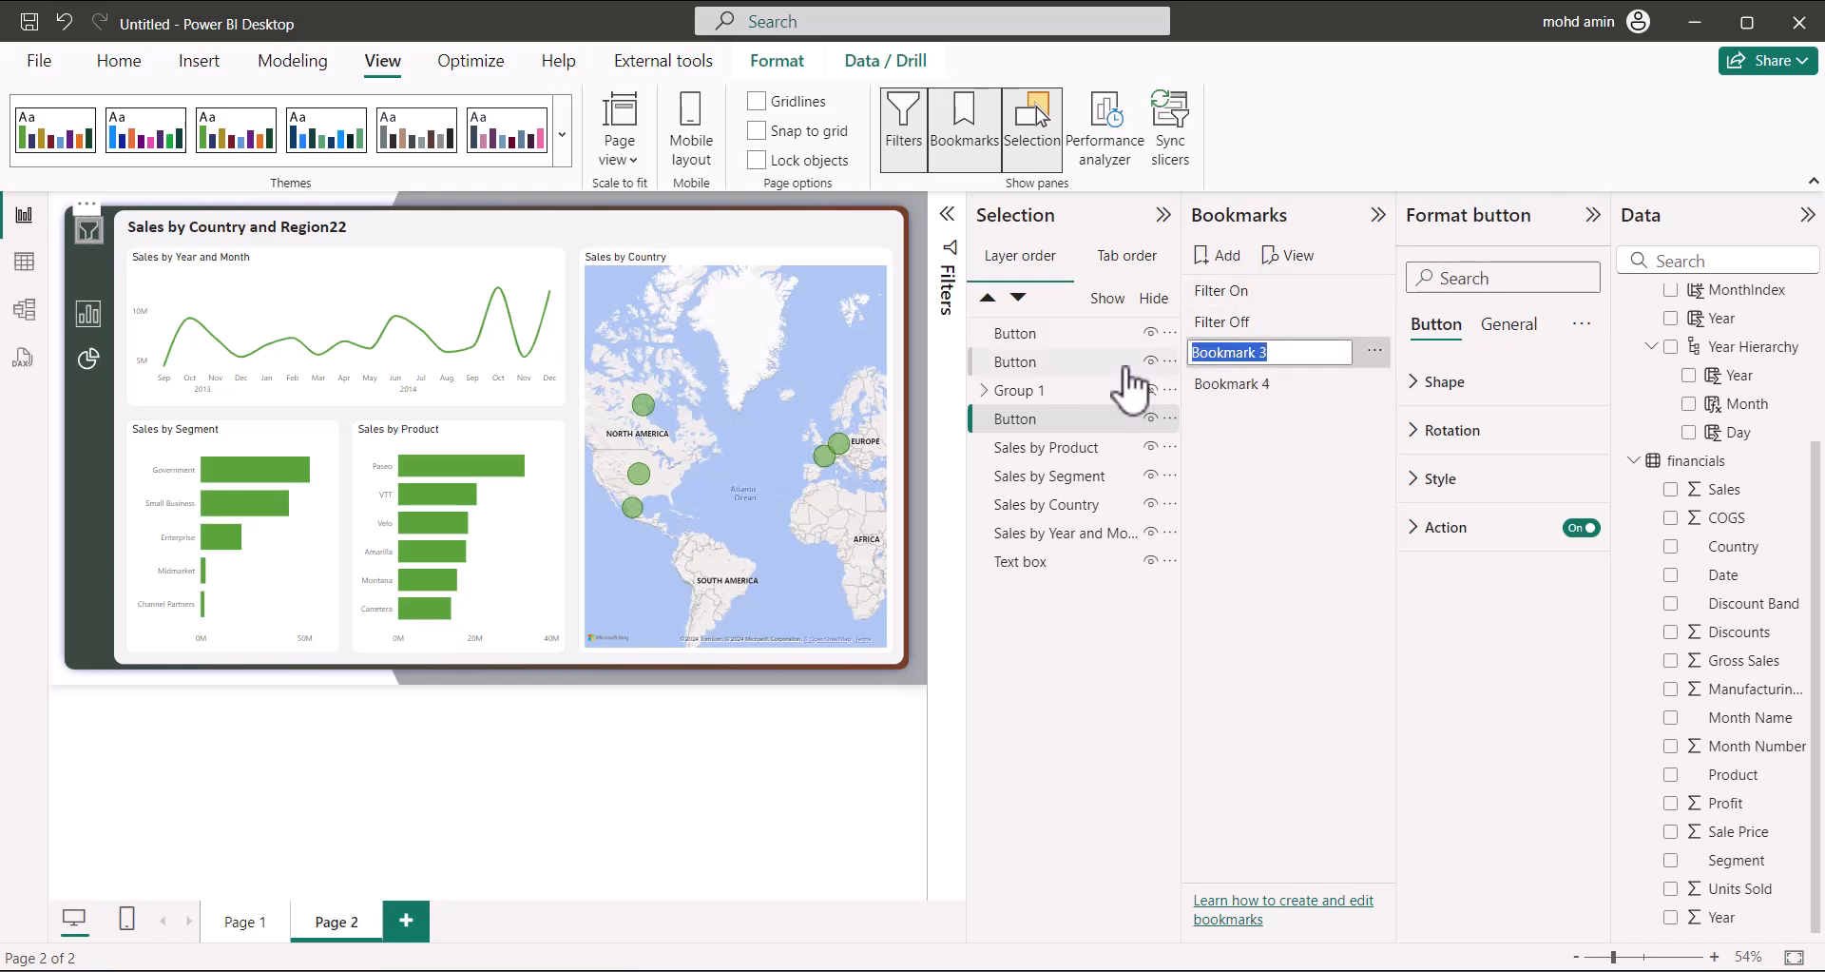
pyautogui.press('BackSpace')
pyautogui.press('Return')
pyautogui.doubleClick(1279, 386)
pyautogui.press('BackSpace')
pyautogui.press('BackSpace')
pyautogui.press('BackSpace')
pyautogui.press('BackSpace')
pyautogui.press('BackSpace')
pyautogui.press('BackSpace')
pyautogui.press('BackSpace')
pyautogui.press('BackSpace')
pyautogui.press('BackSpace')
pyautogui.write('Page')
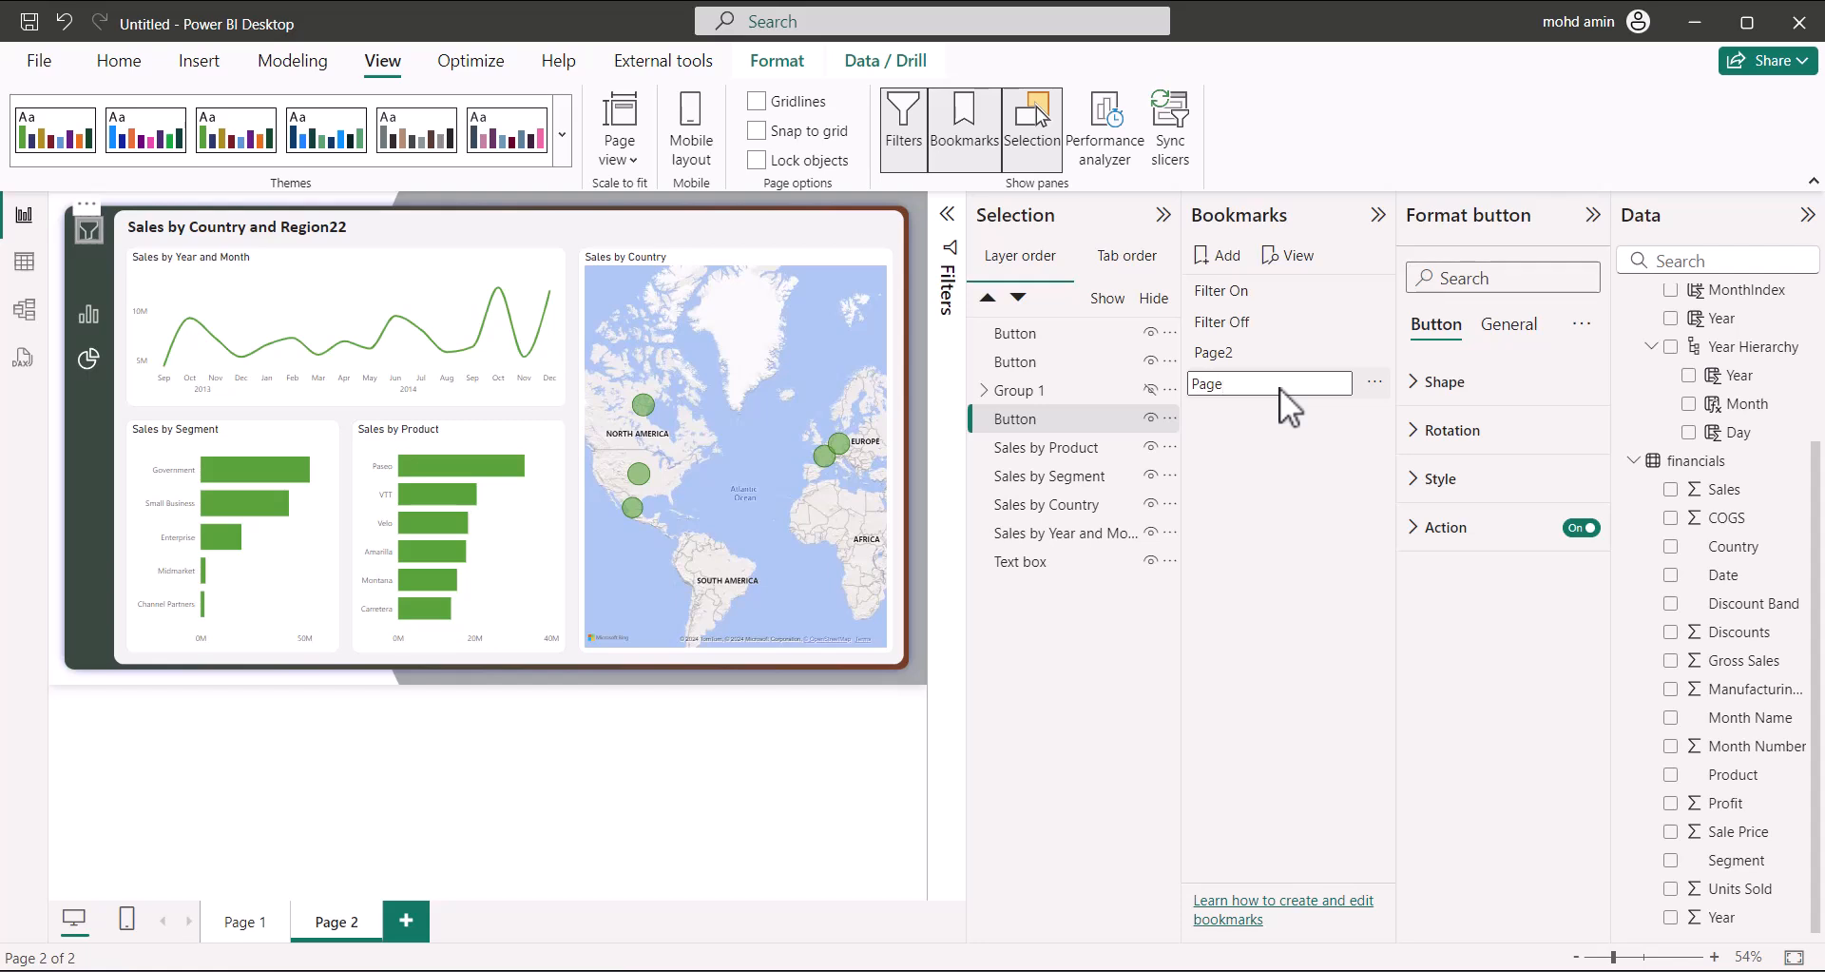
pyautogui.write('2 Filter')
pyautogui.press('Return')
pyautogui.click(1235, 354)
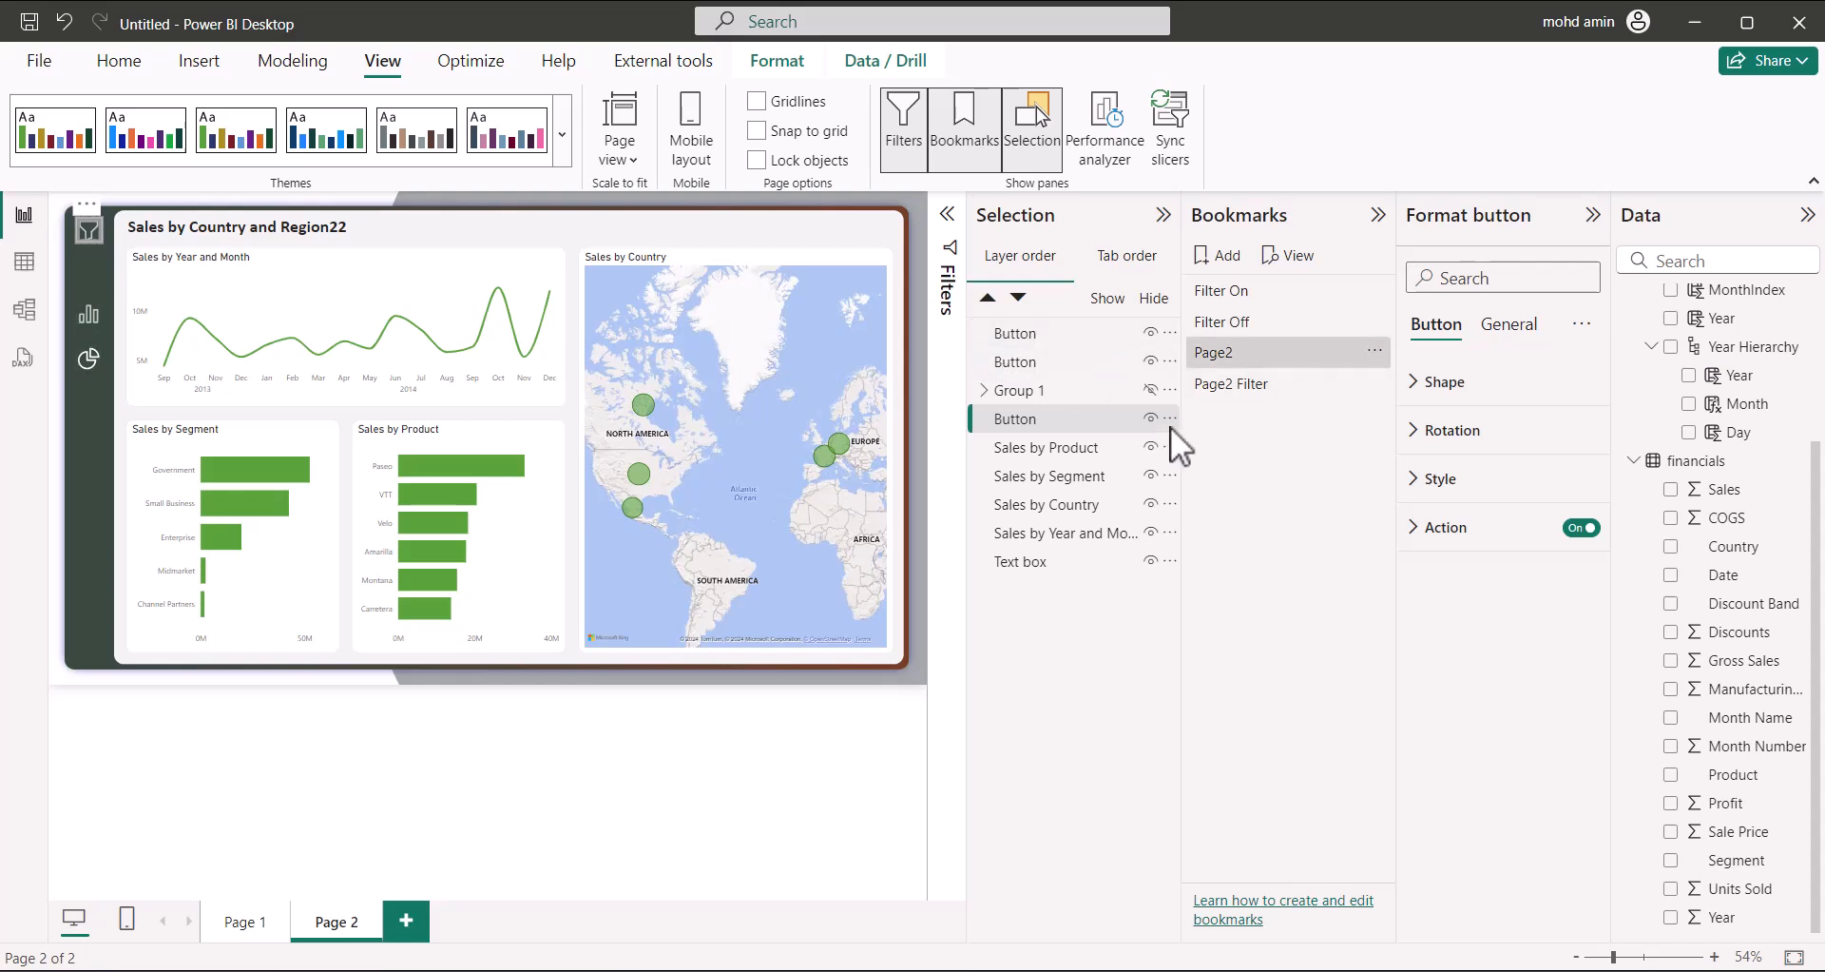
# With Group 1 selected, set Page2 to Selected visuals, turn Data off, and update it
pyautogui.click(1063, 392)
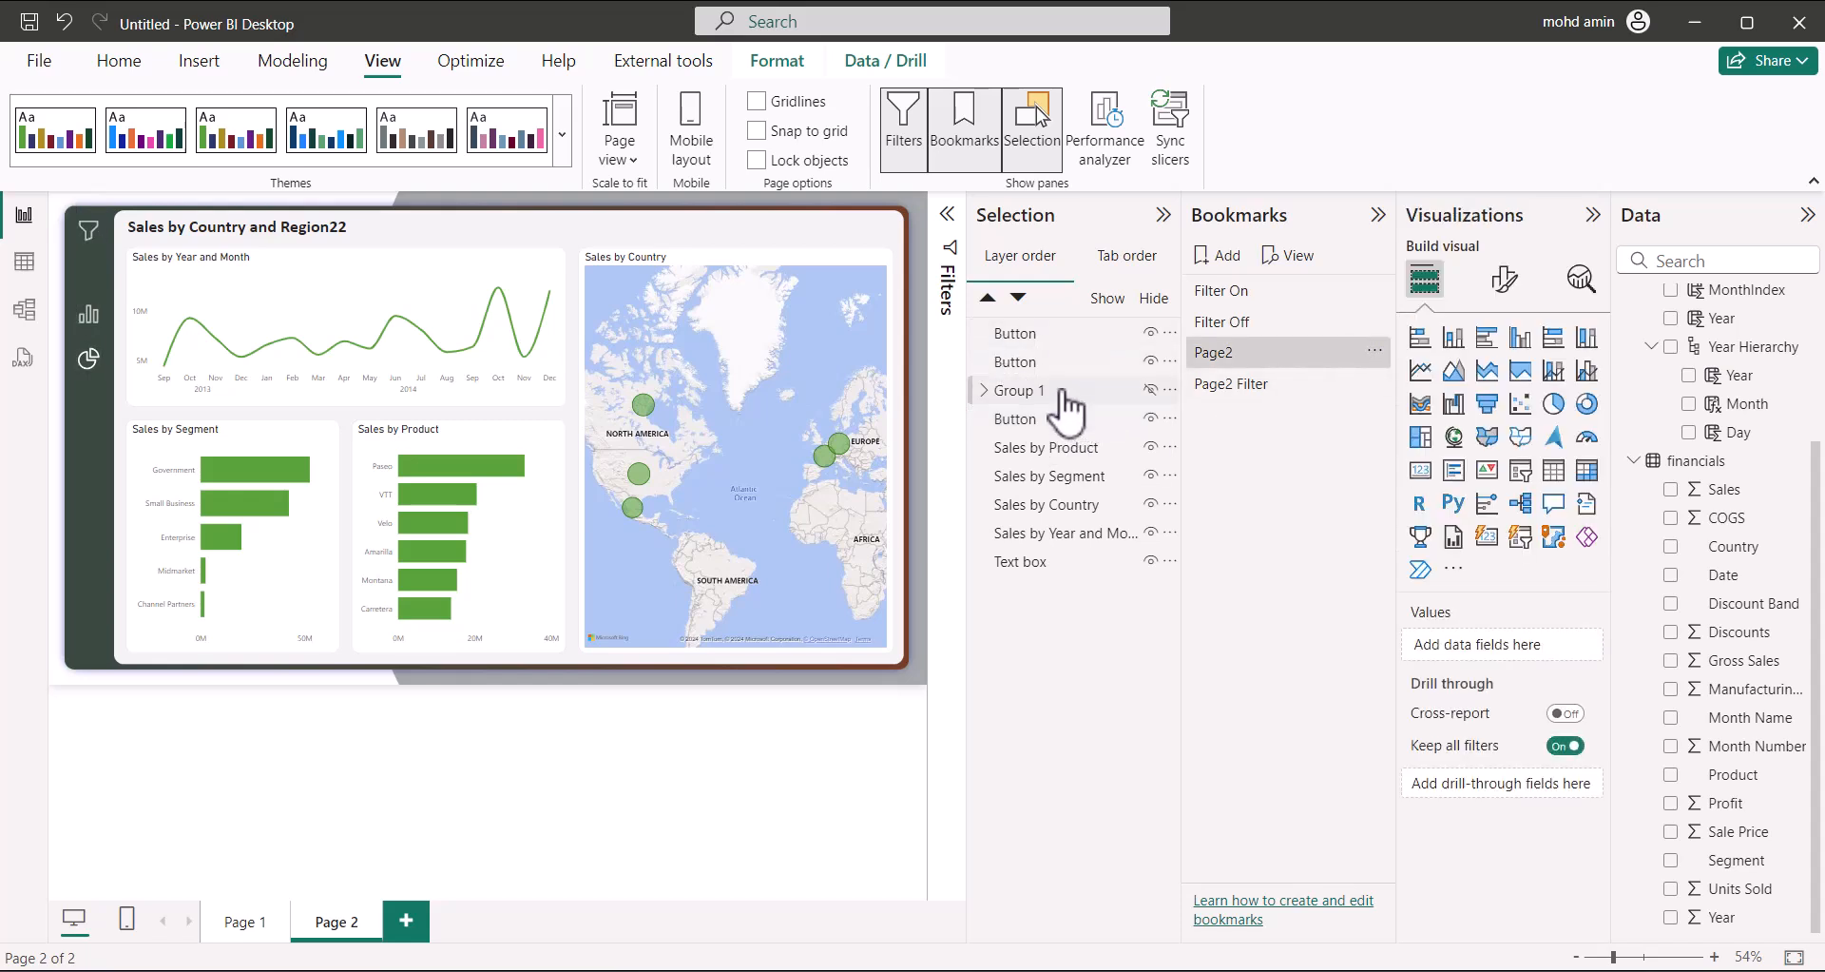
pyautogui.click(1374, 351)
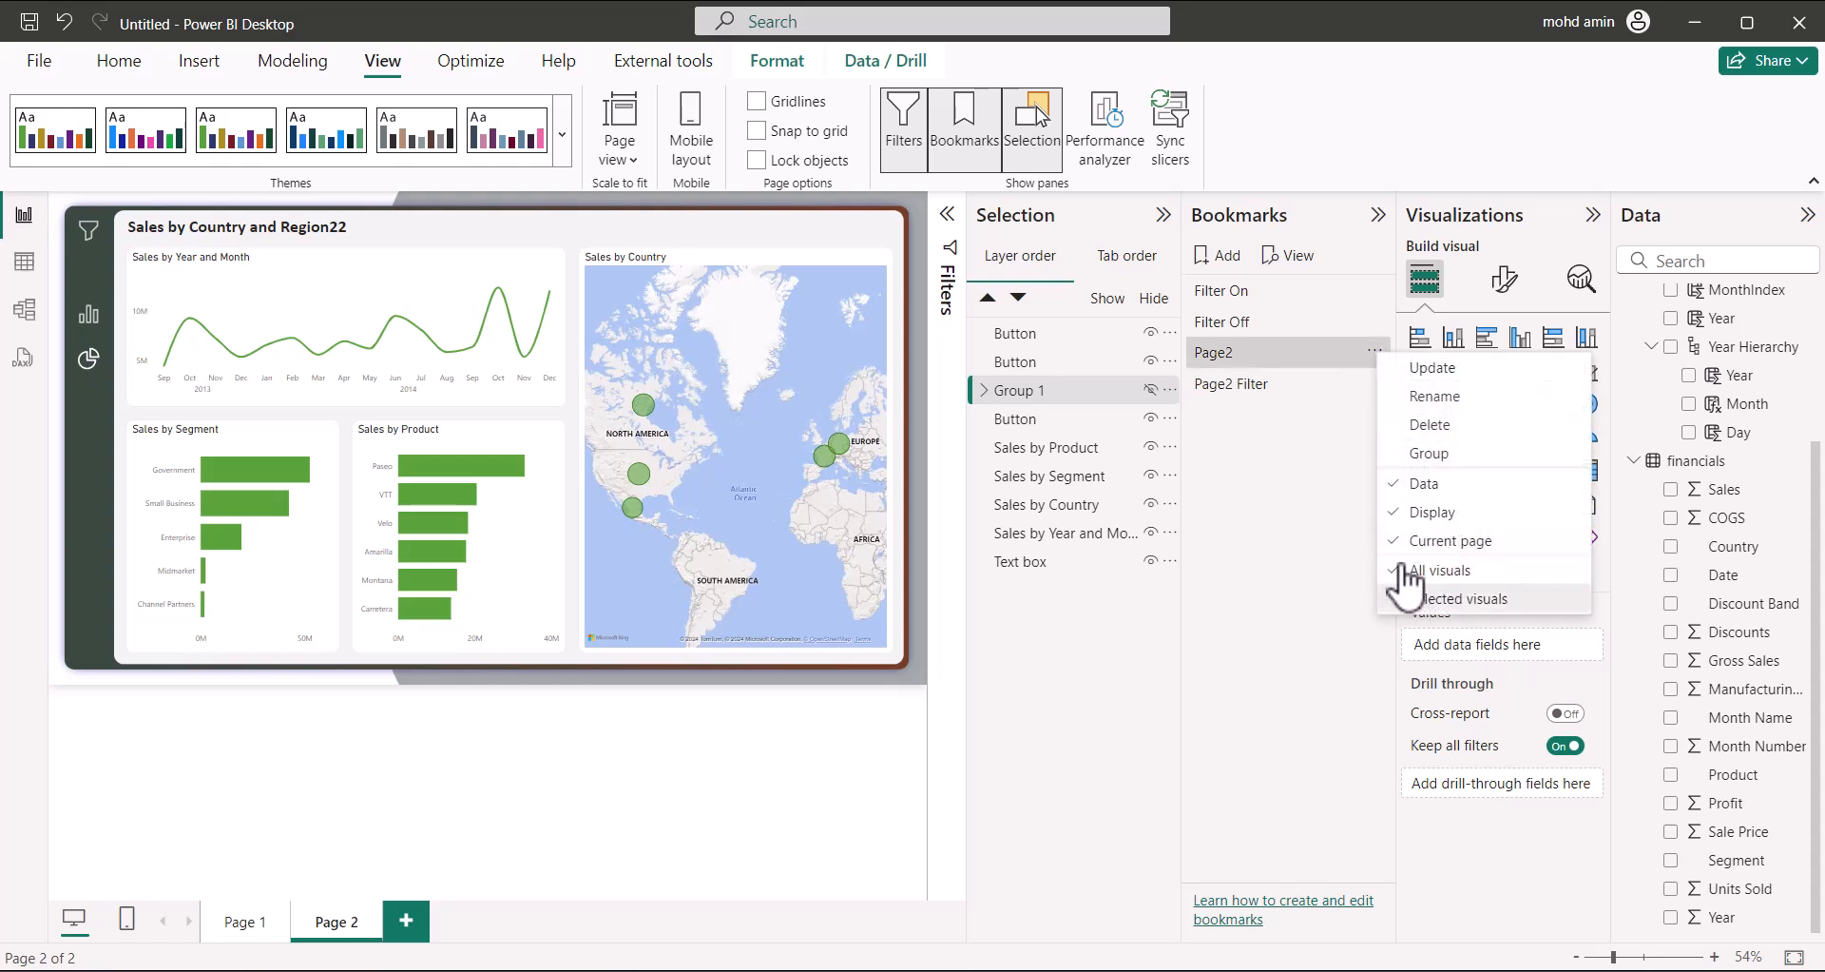
pyautogui.click(1426, 598)
pyautogui.click(1374, 351)
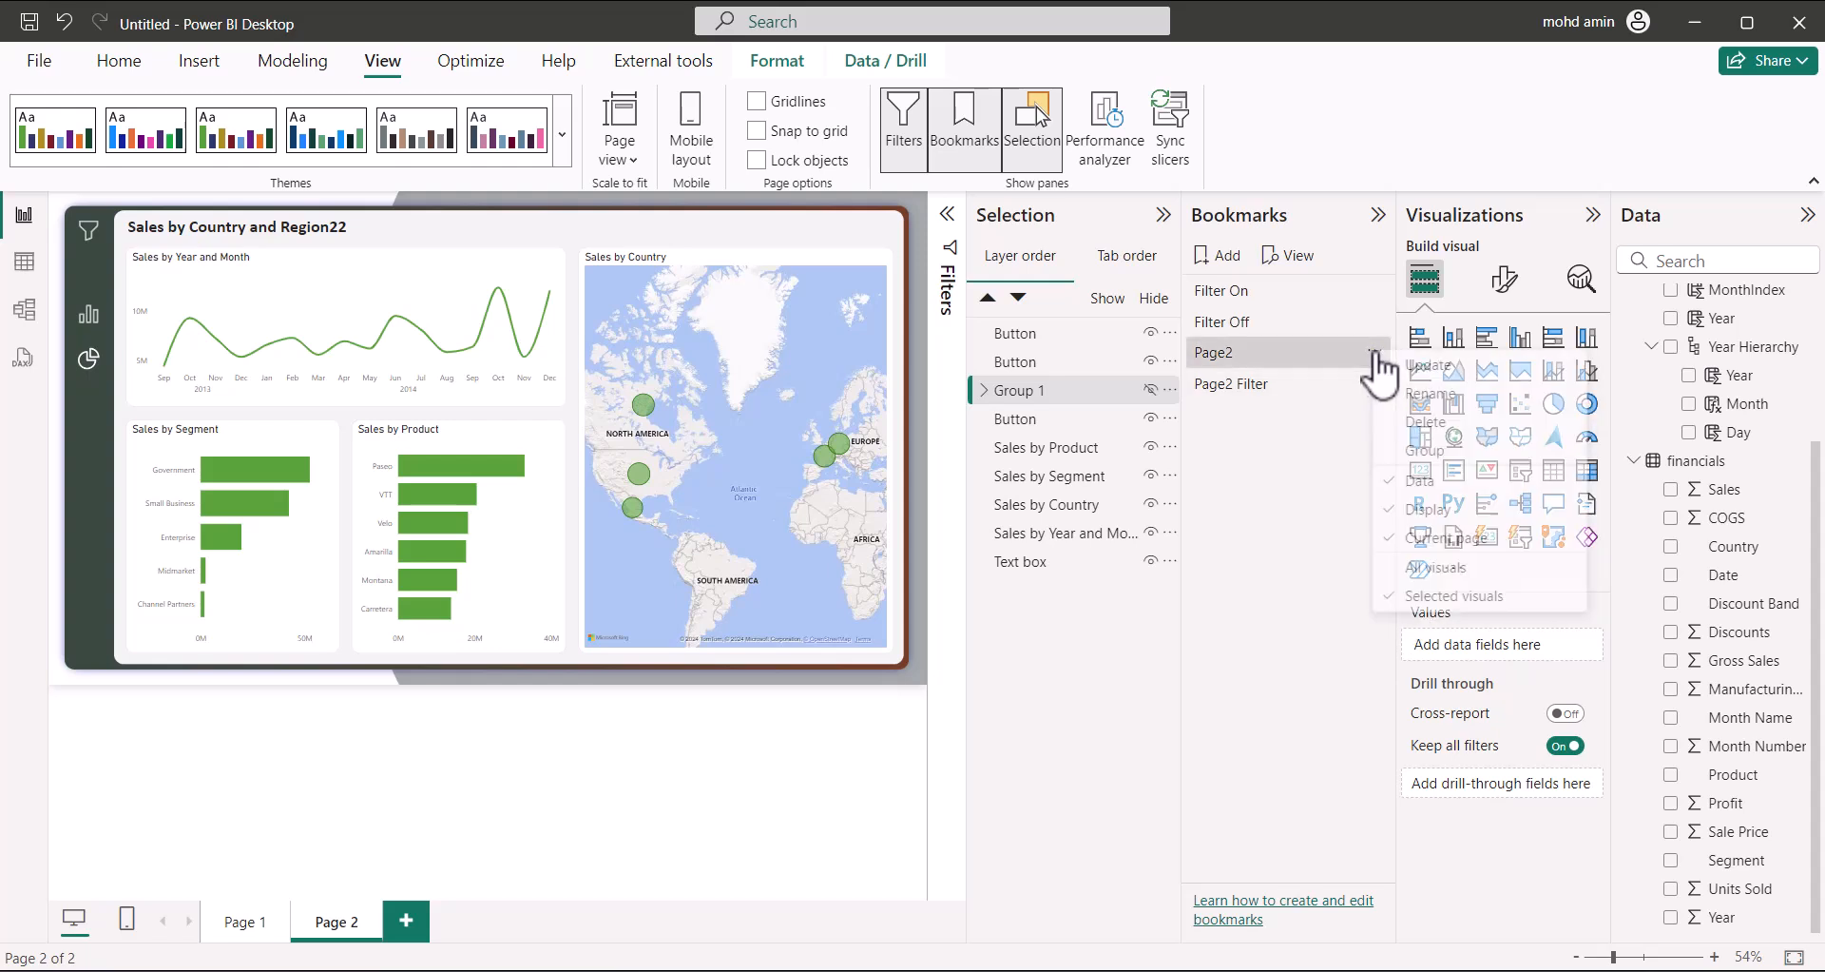
pyautogui.click(1423, 482)
pyautogui.click(1375, 352)
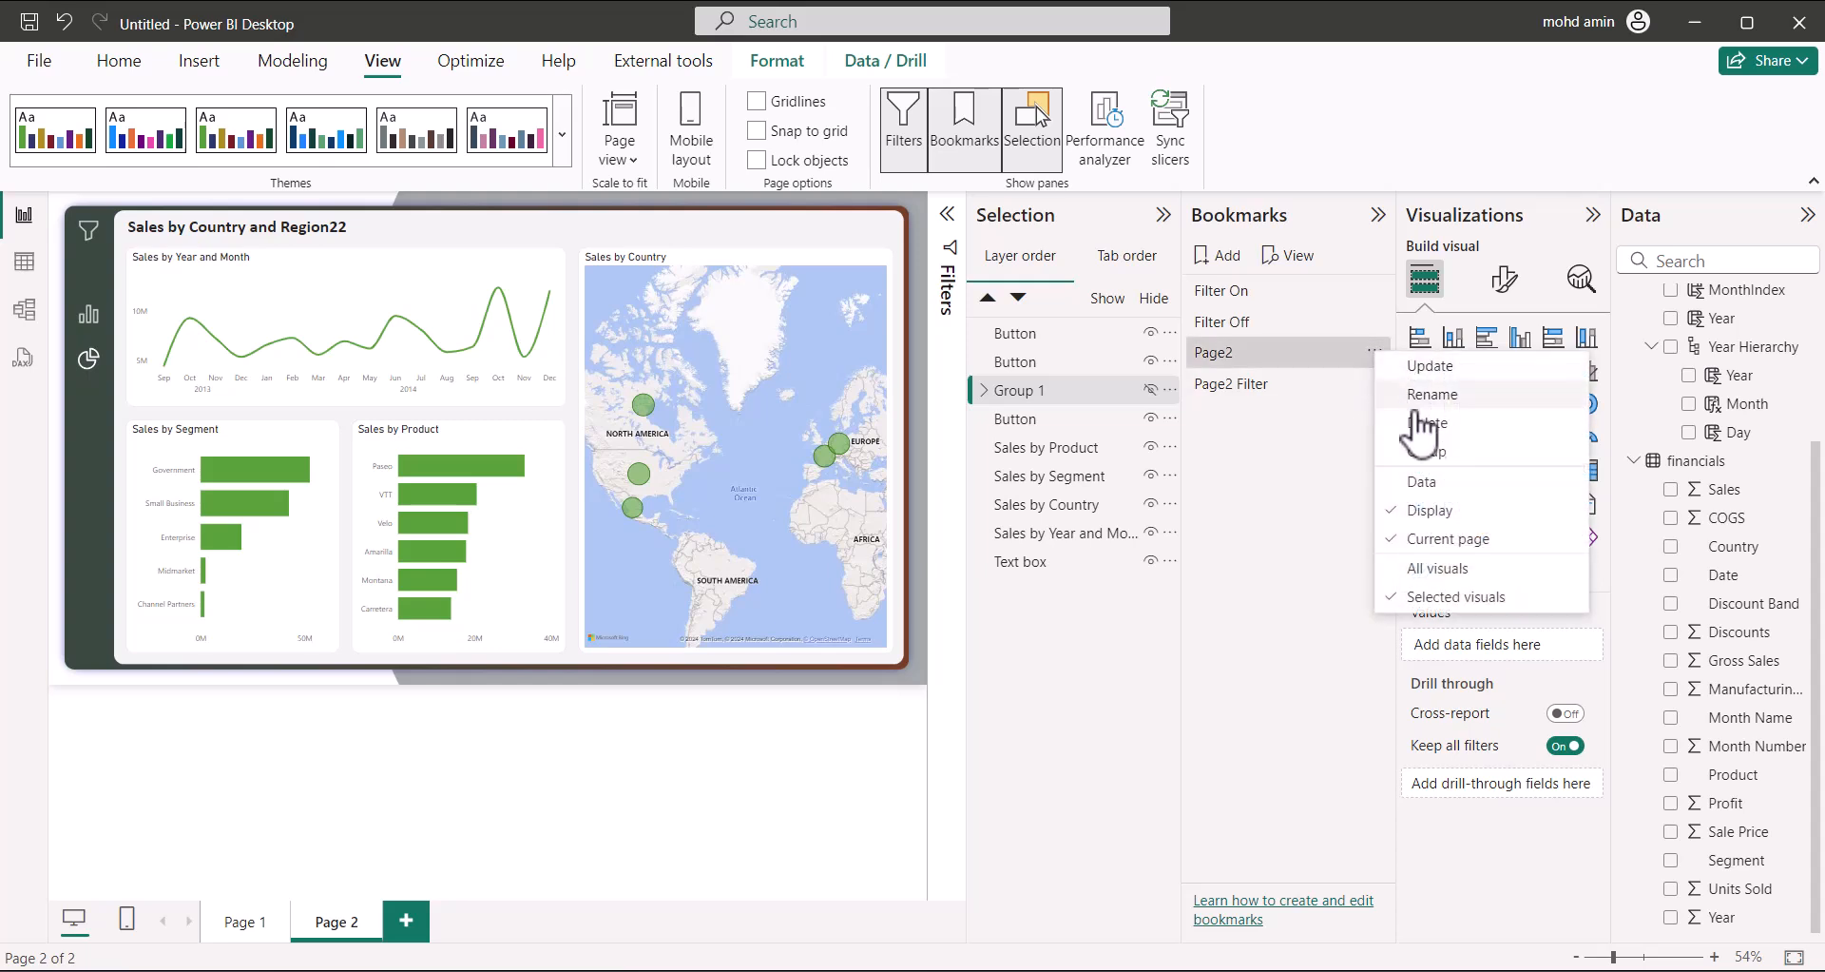
pyautogui.click(1426, 366)
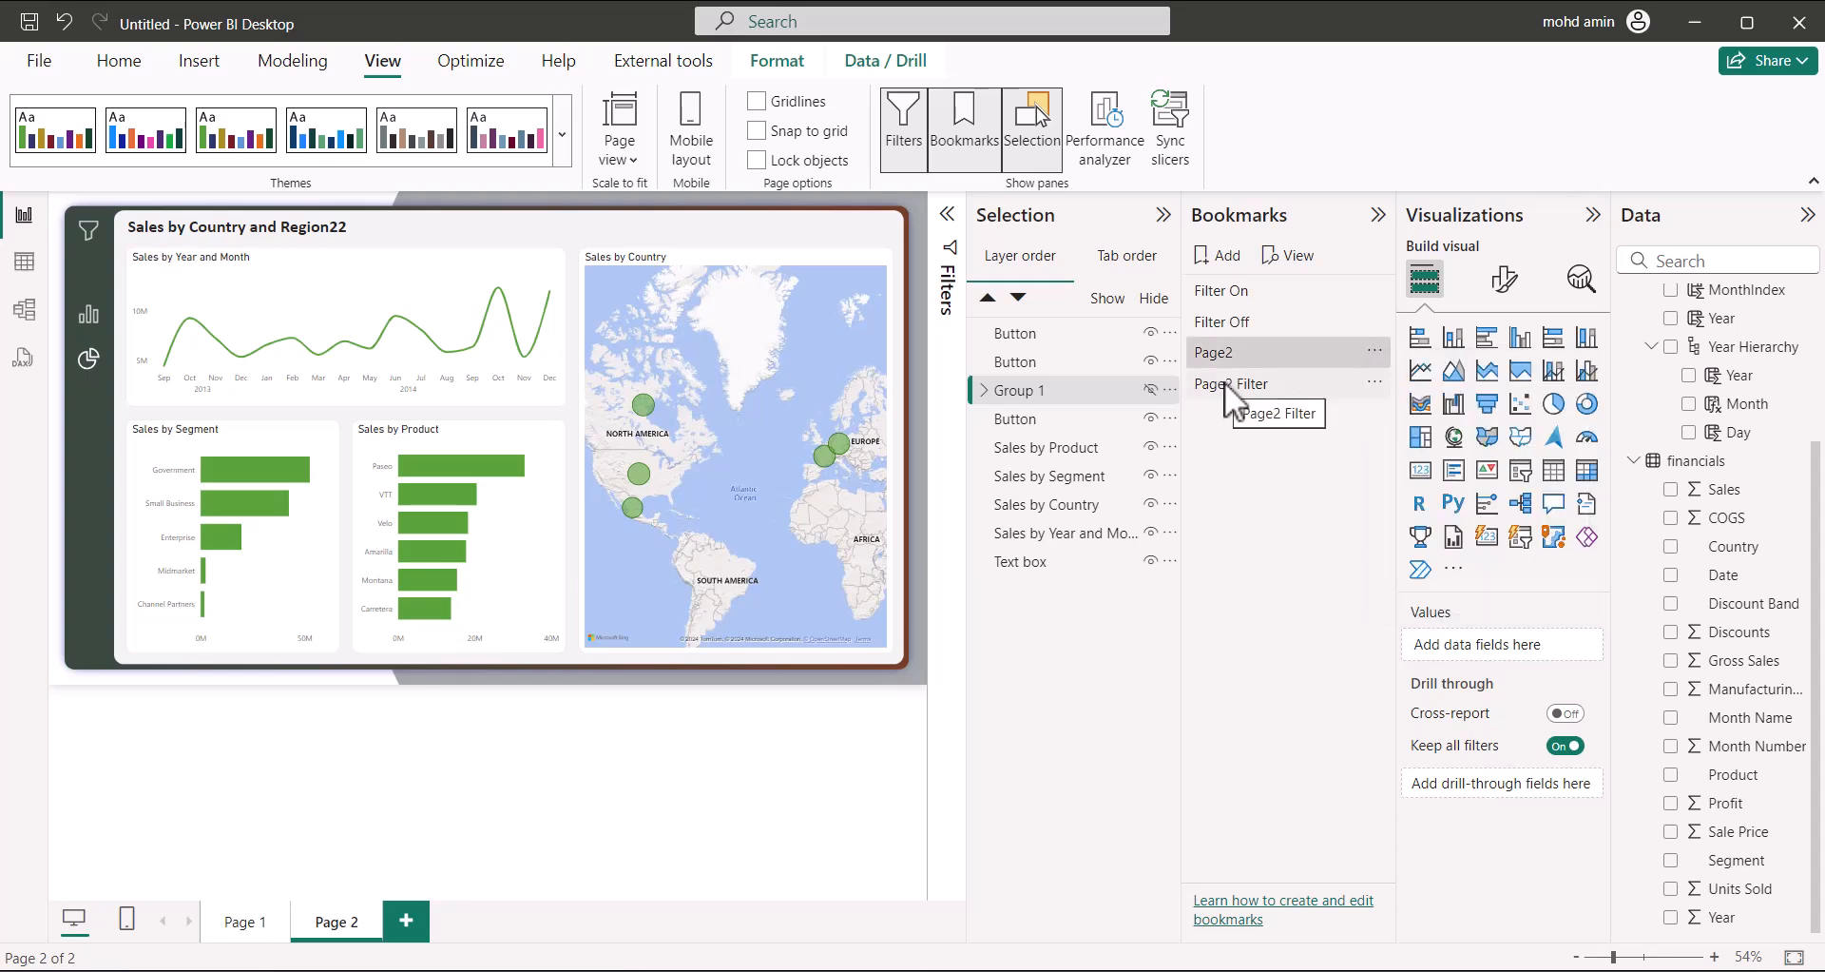
# Unhide the filter panel group, set Page2 Filter to Selected visuals without Data, update it, and test both bookmarks
pyautogui.click(1151, 388)
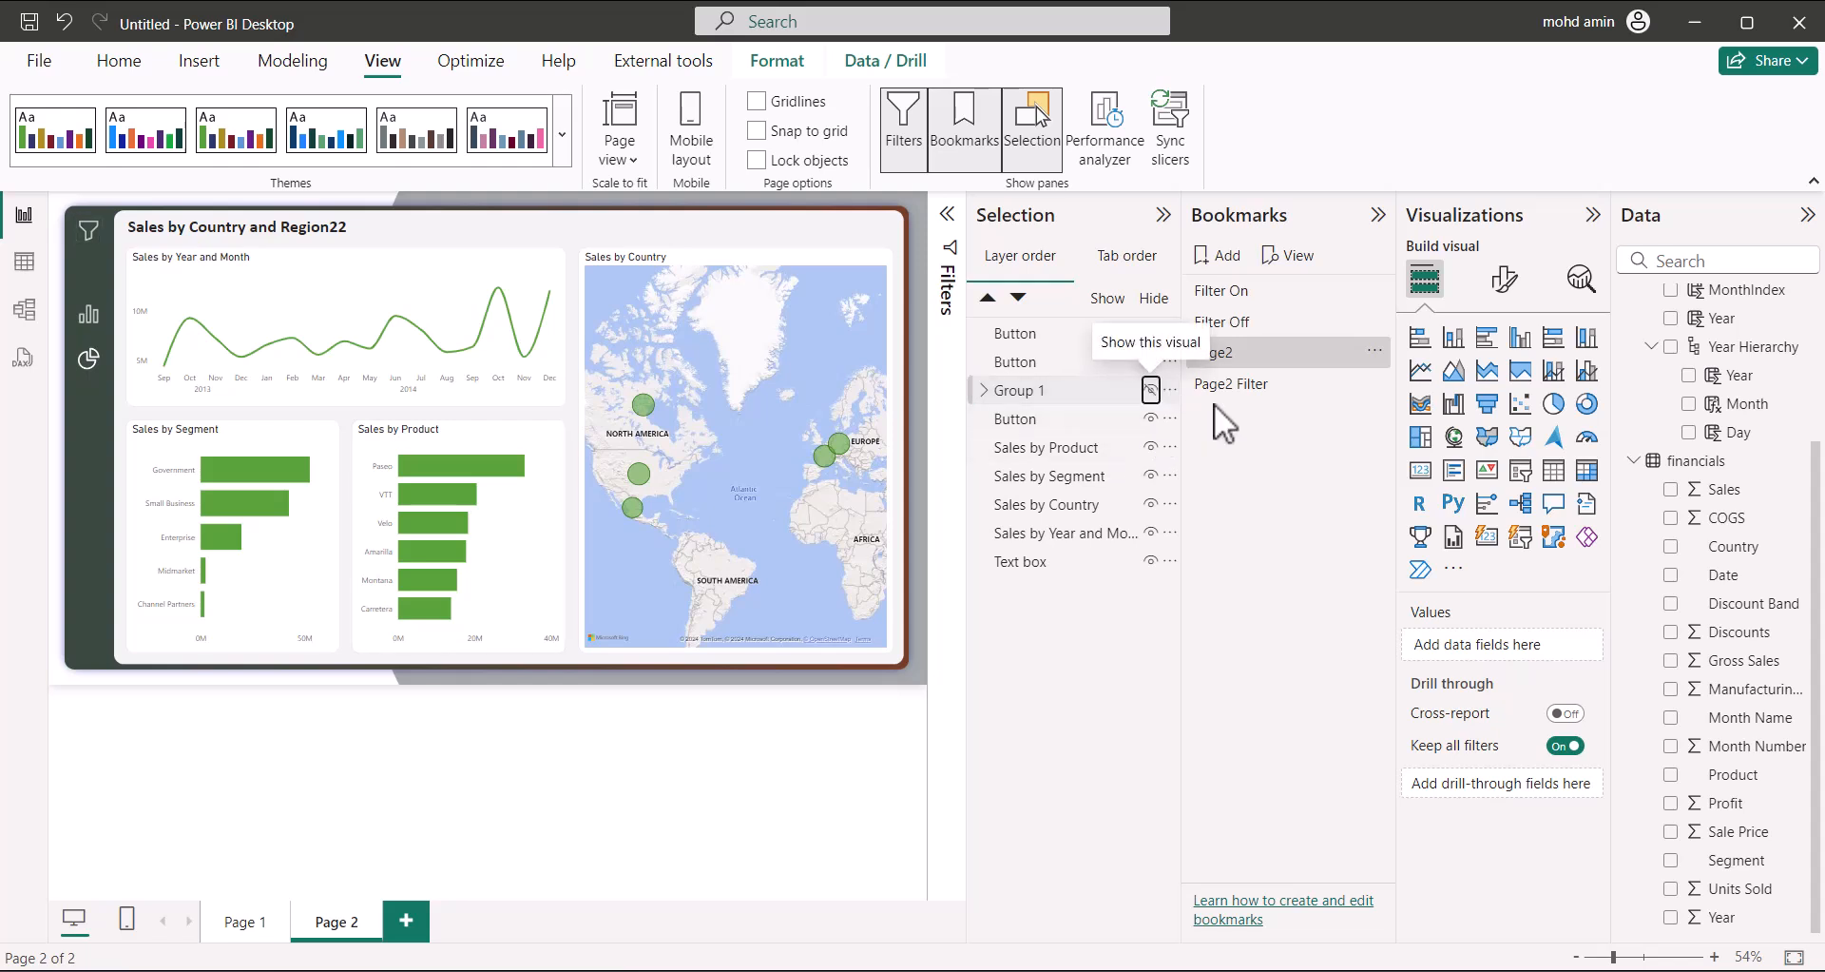
pyautogui.click(1083, 390)
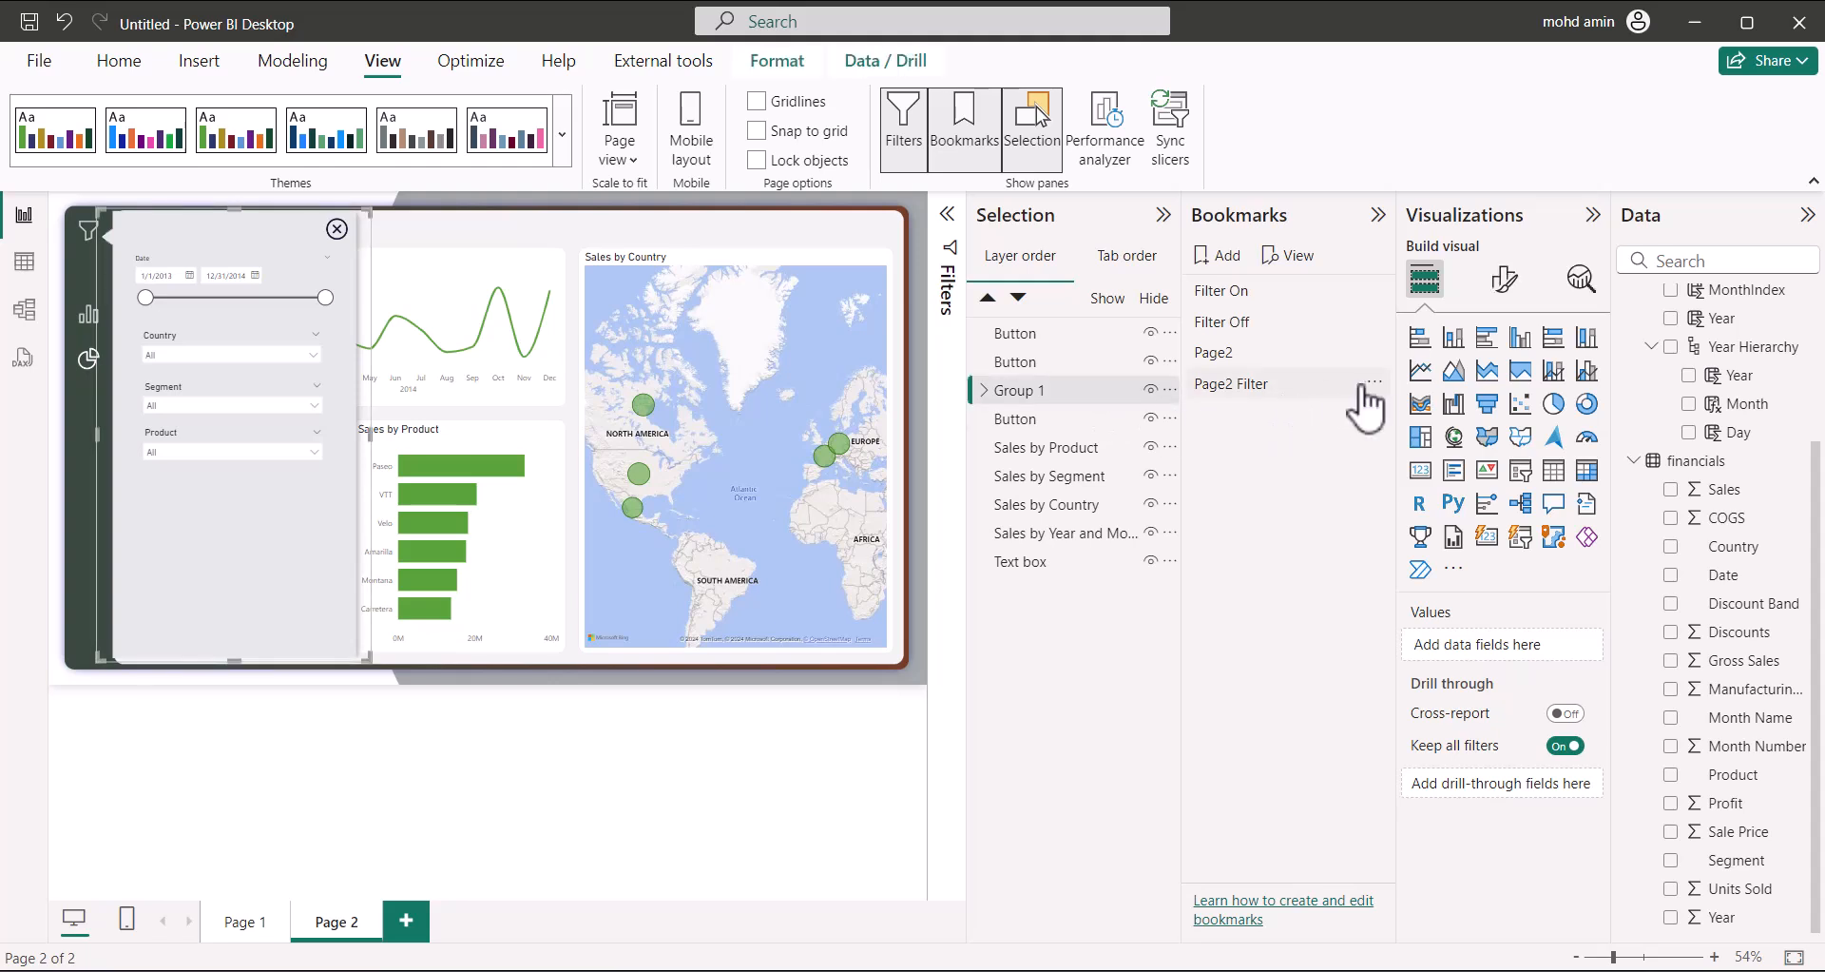
pyautogui.click(1372, 385)
pyautogui.click(1398, 511)
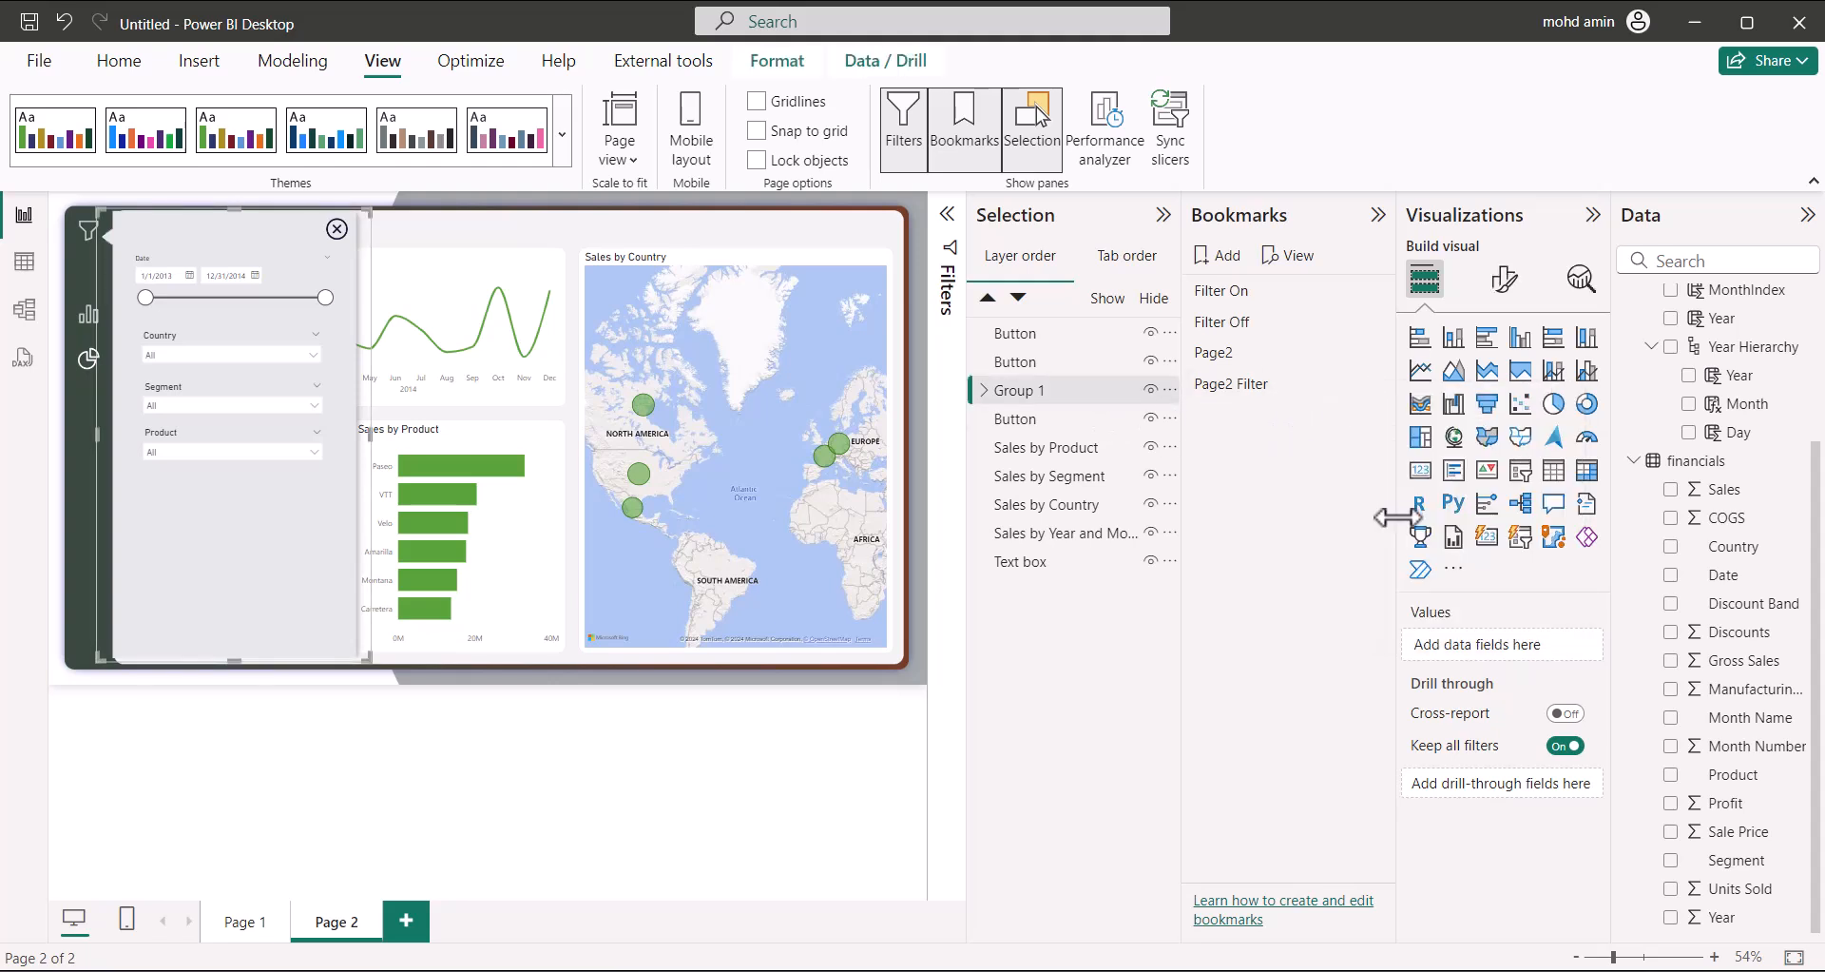
pyautogui.click(1375, 384)
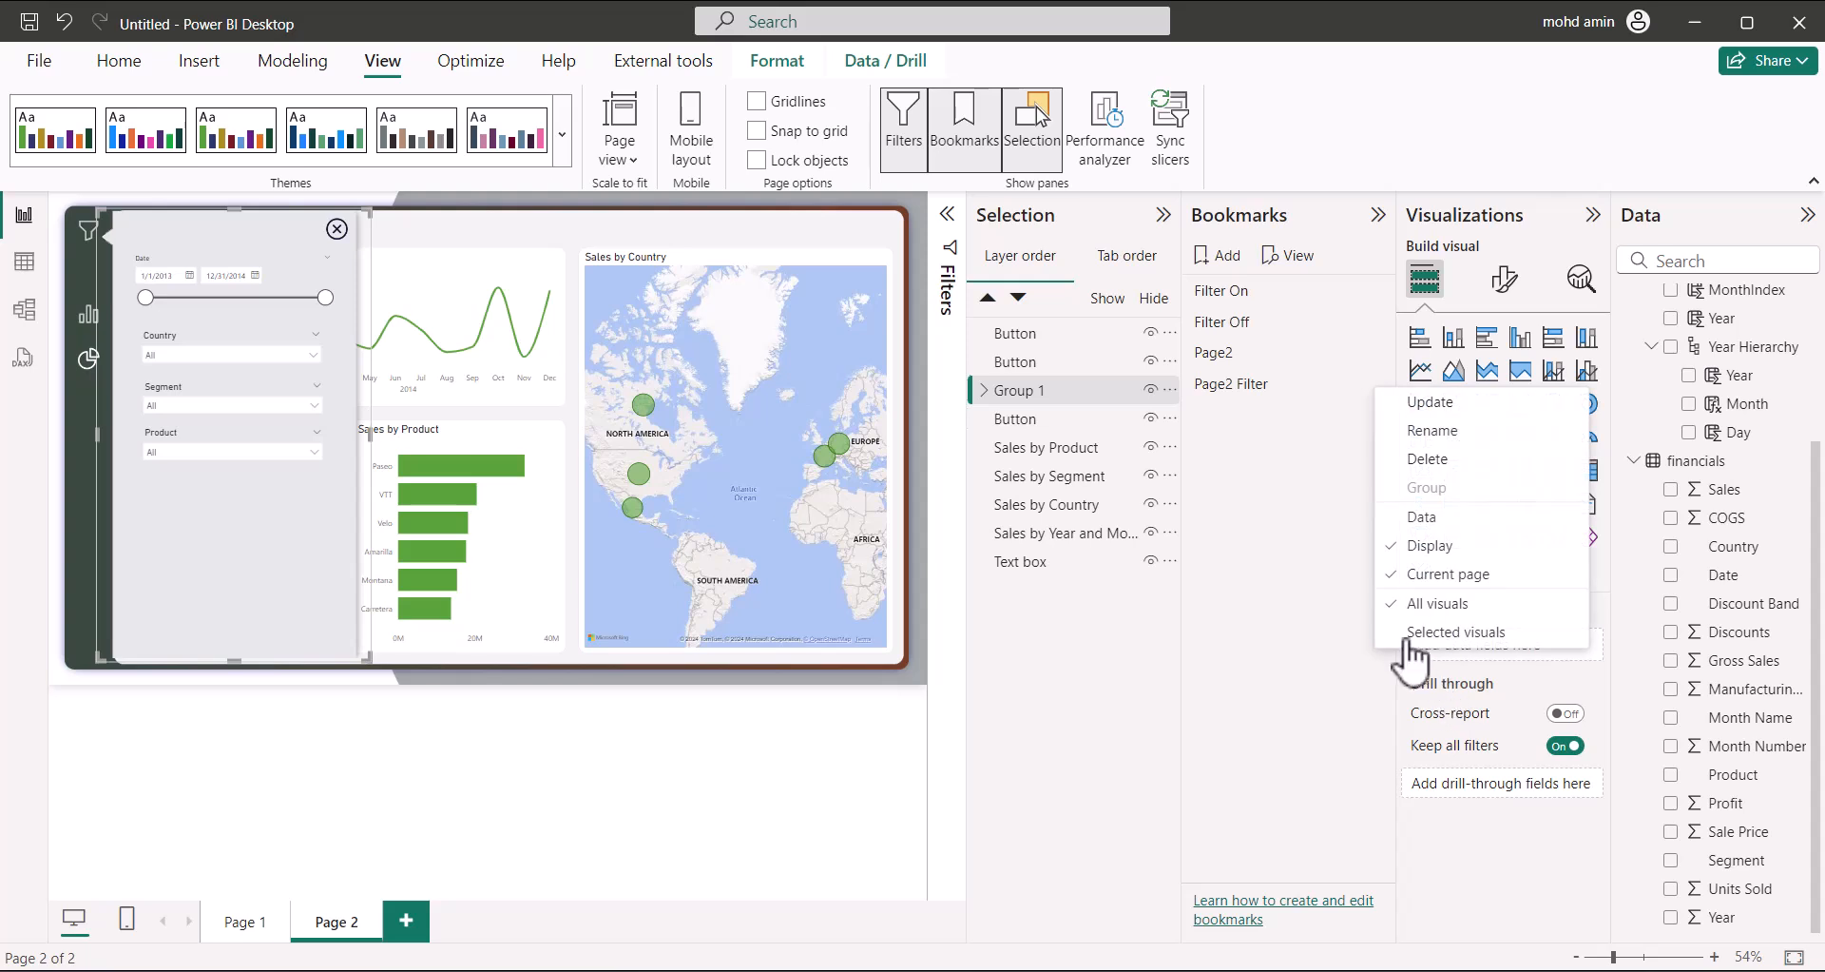
pyautogui.click(1405, 633)
pyautogui.click(1374, 383)
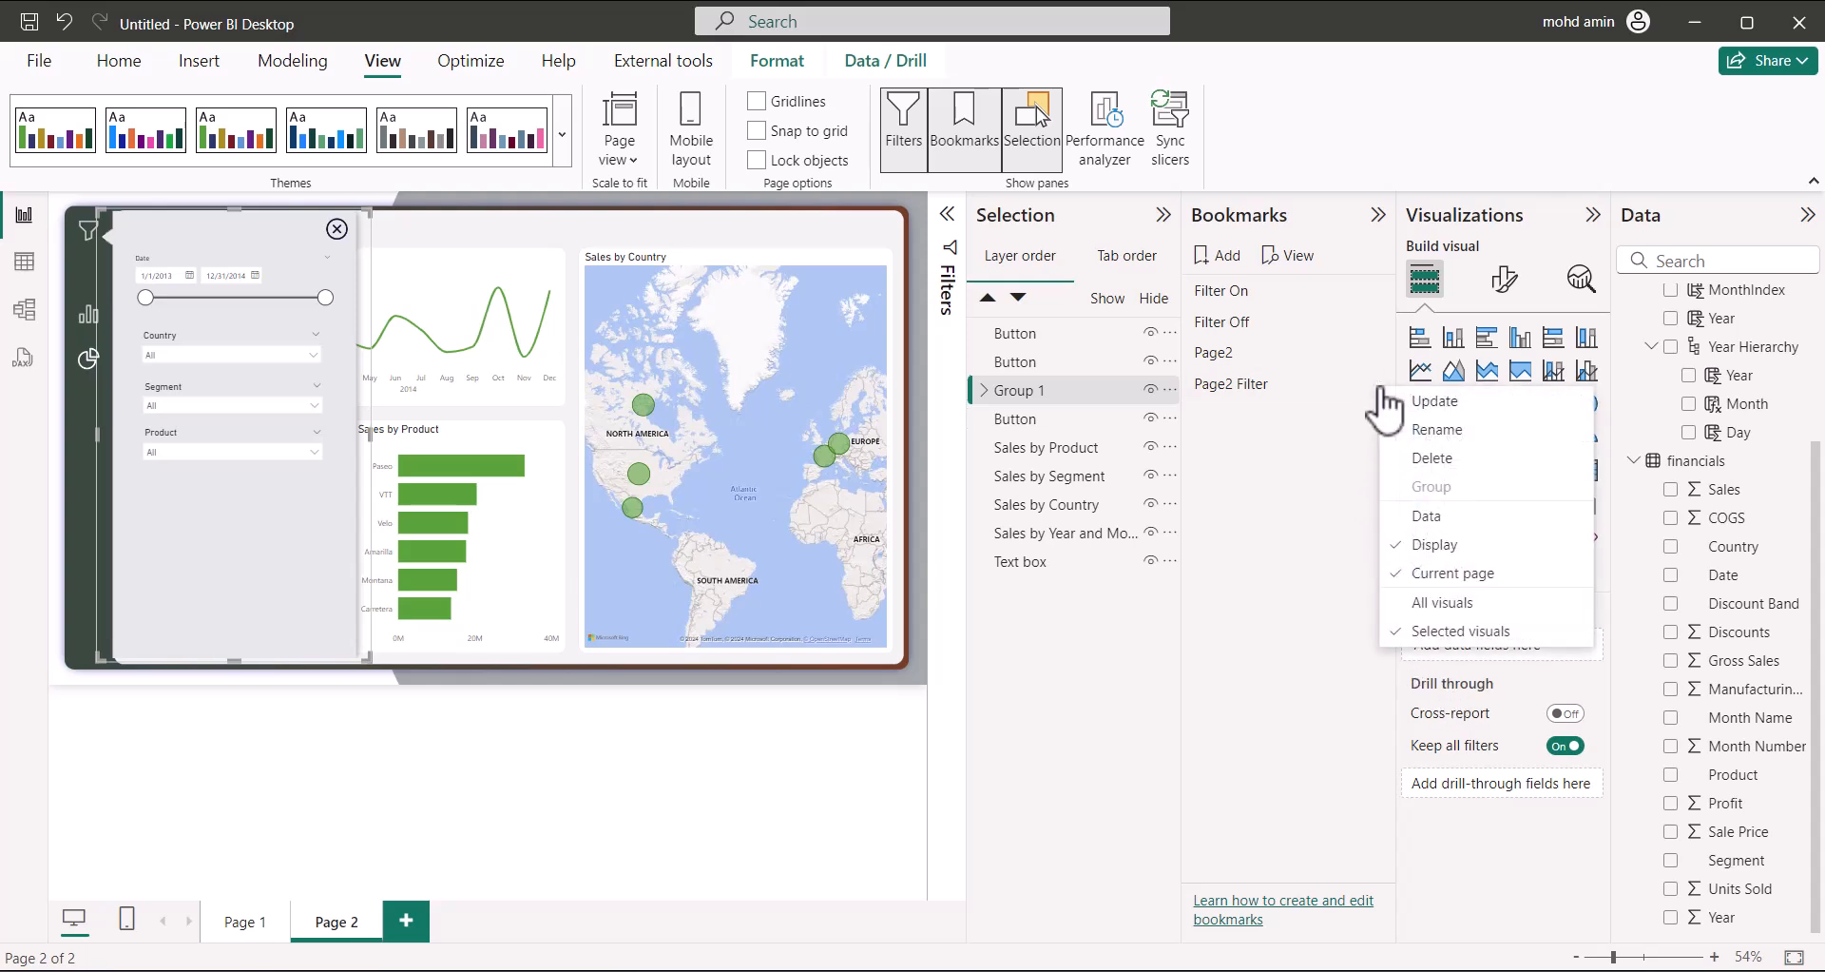
pyautogui.click(1402, 398)
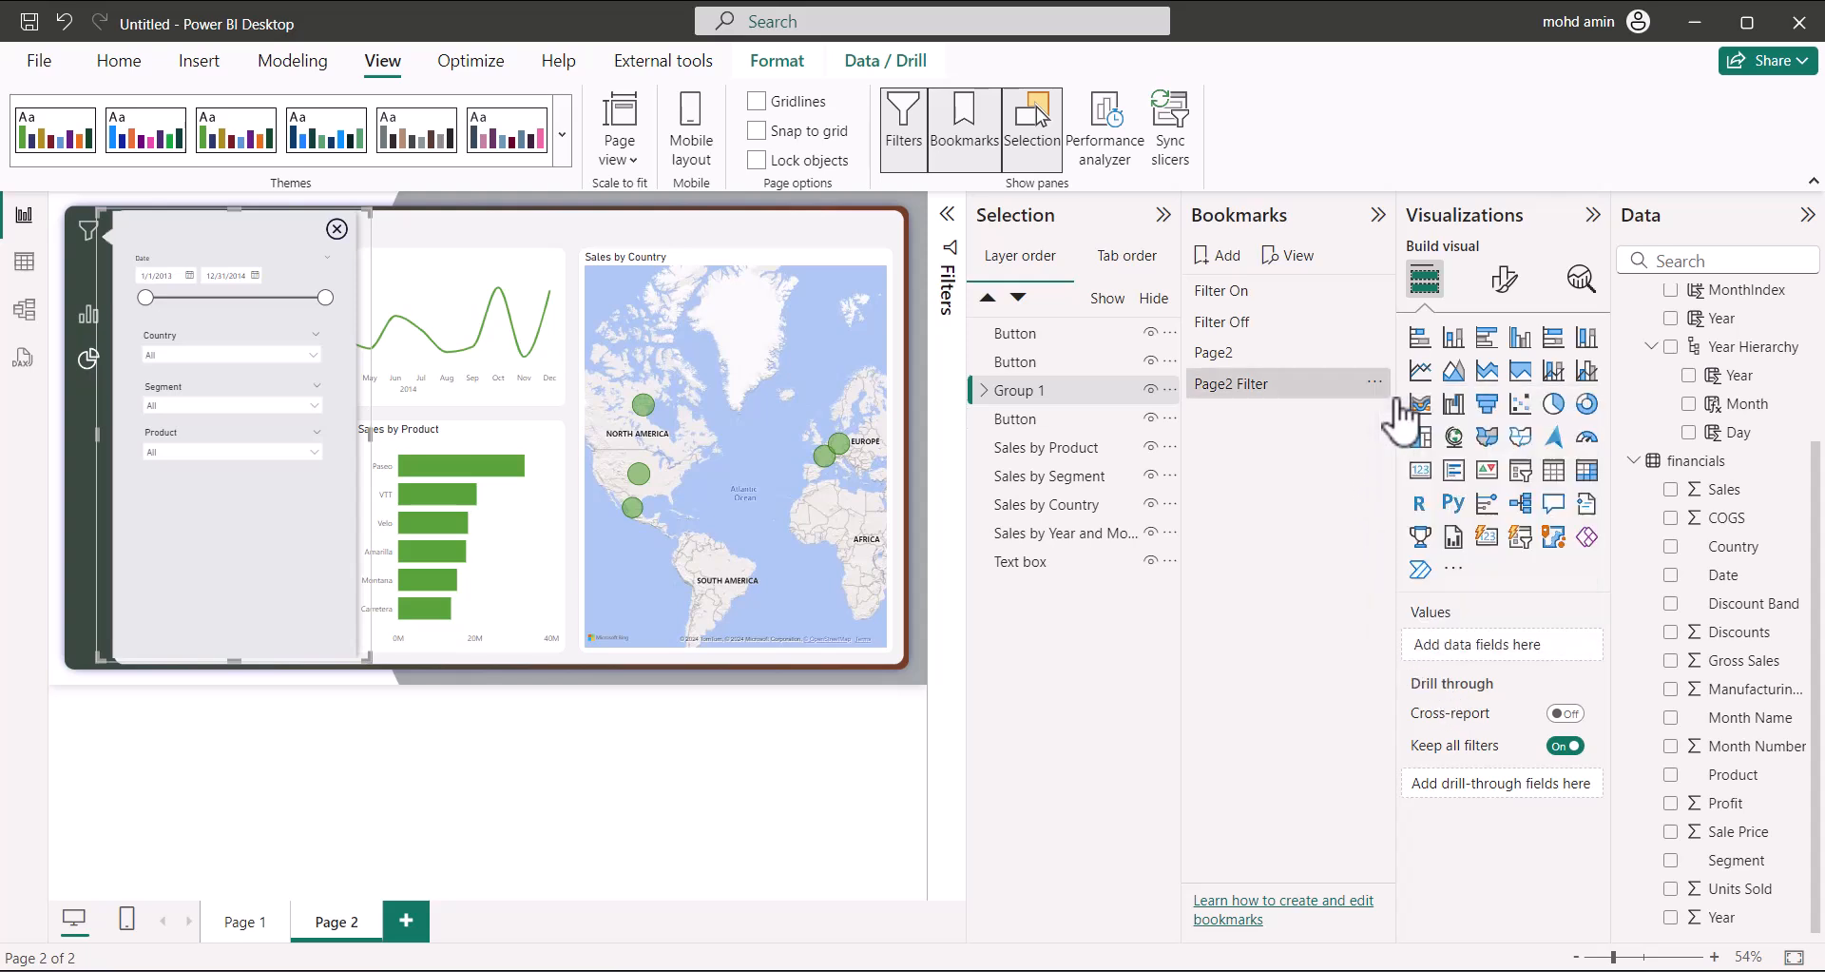
pyautogui.click(1251, 351)
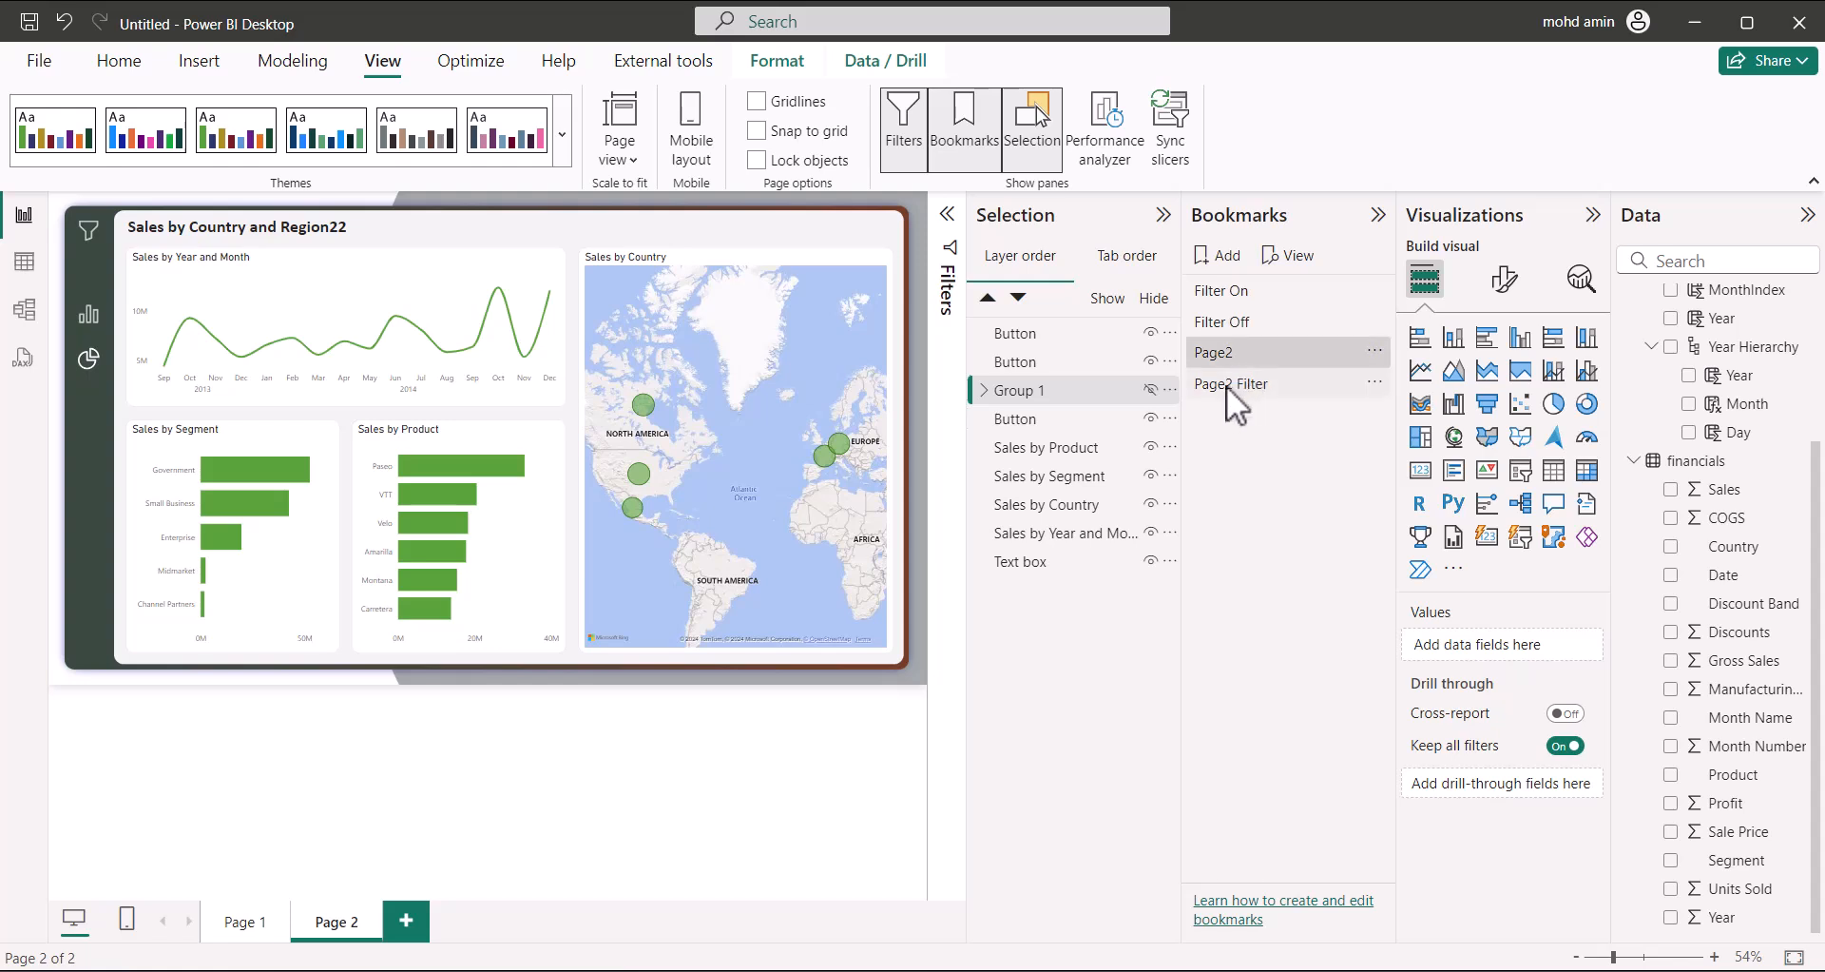
pyautogui.click(1228, 384)
# Make the filter panel's close button apply the Page2 bookmark and test it
pyautogui.click(335, 233)
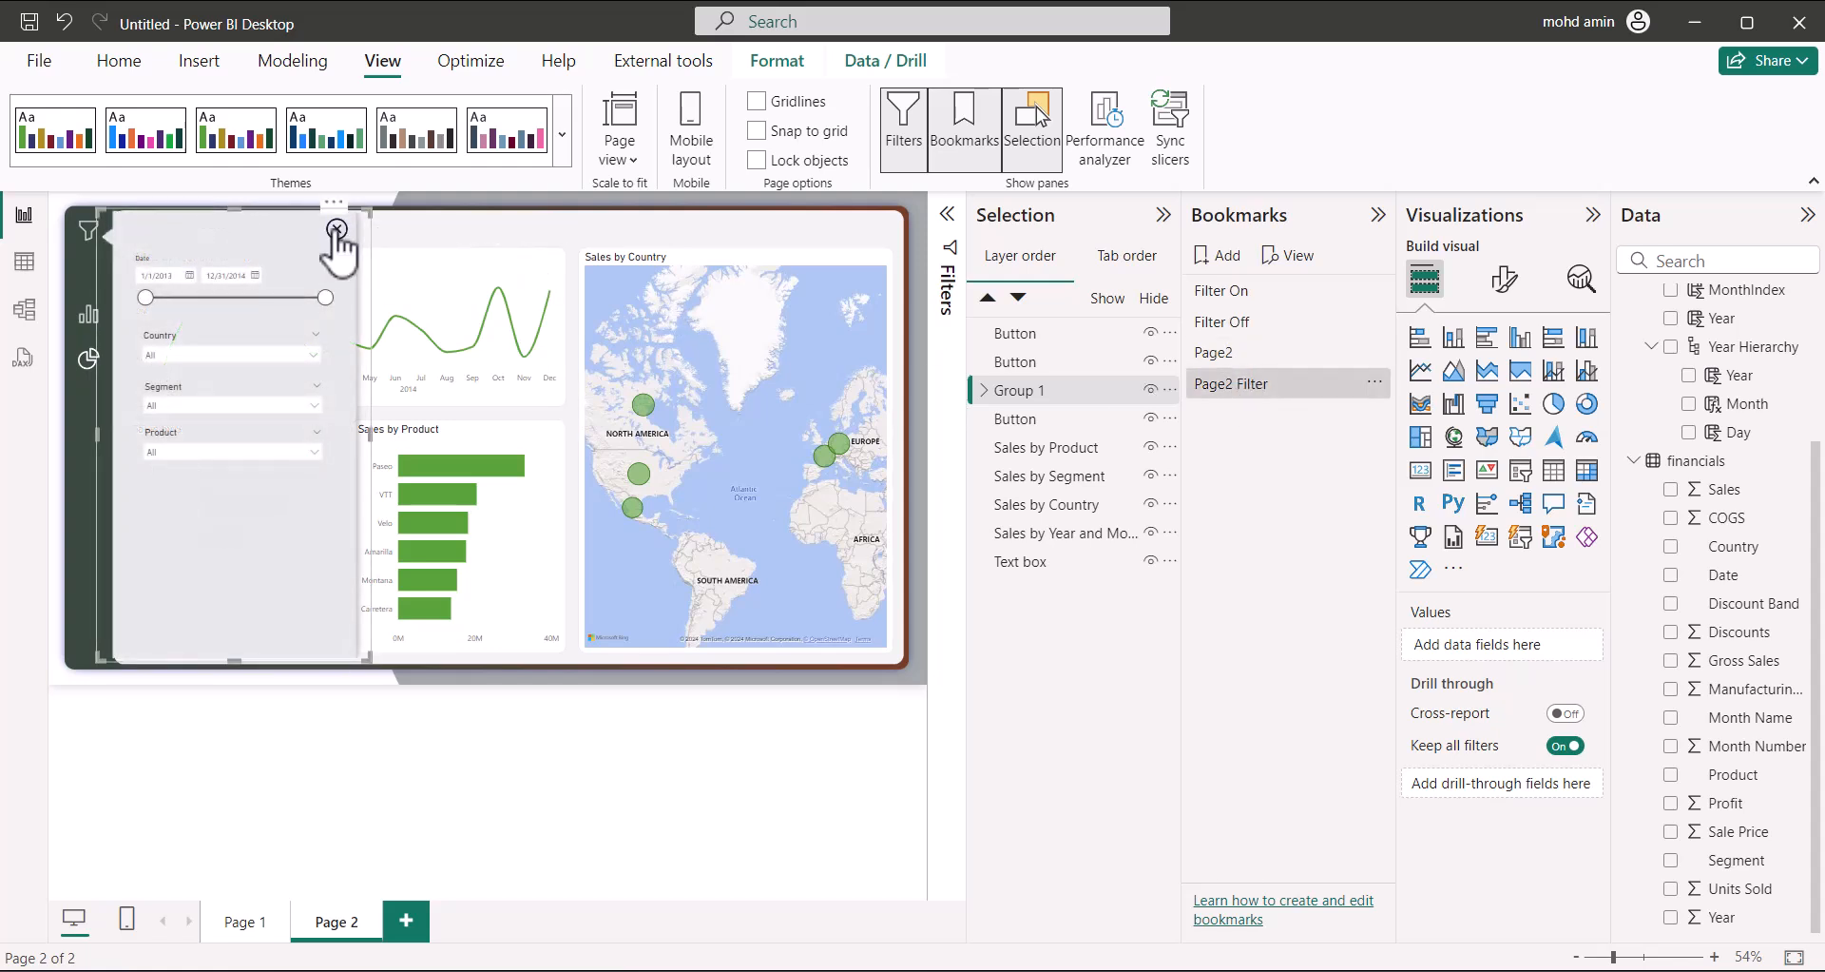
pyautogui.click(1437, 529)
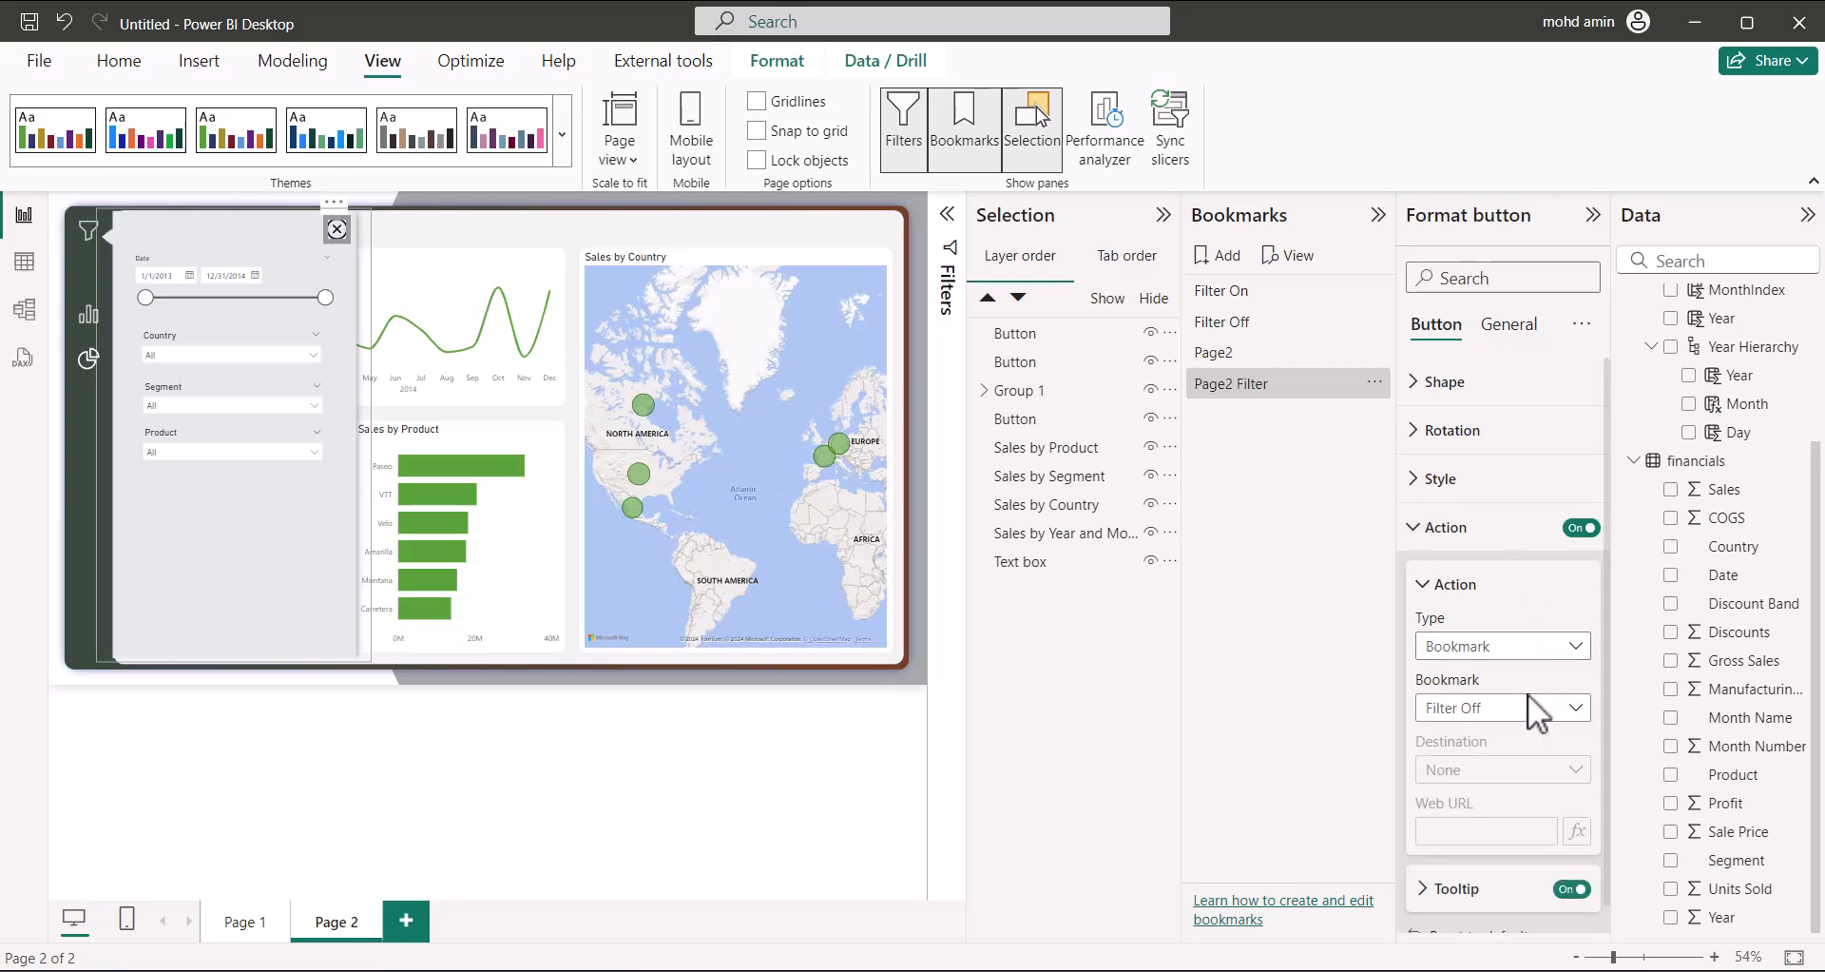
pyautogui.click(1532, 711)
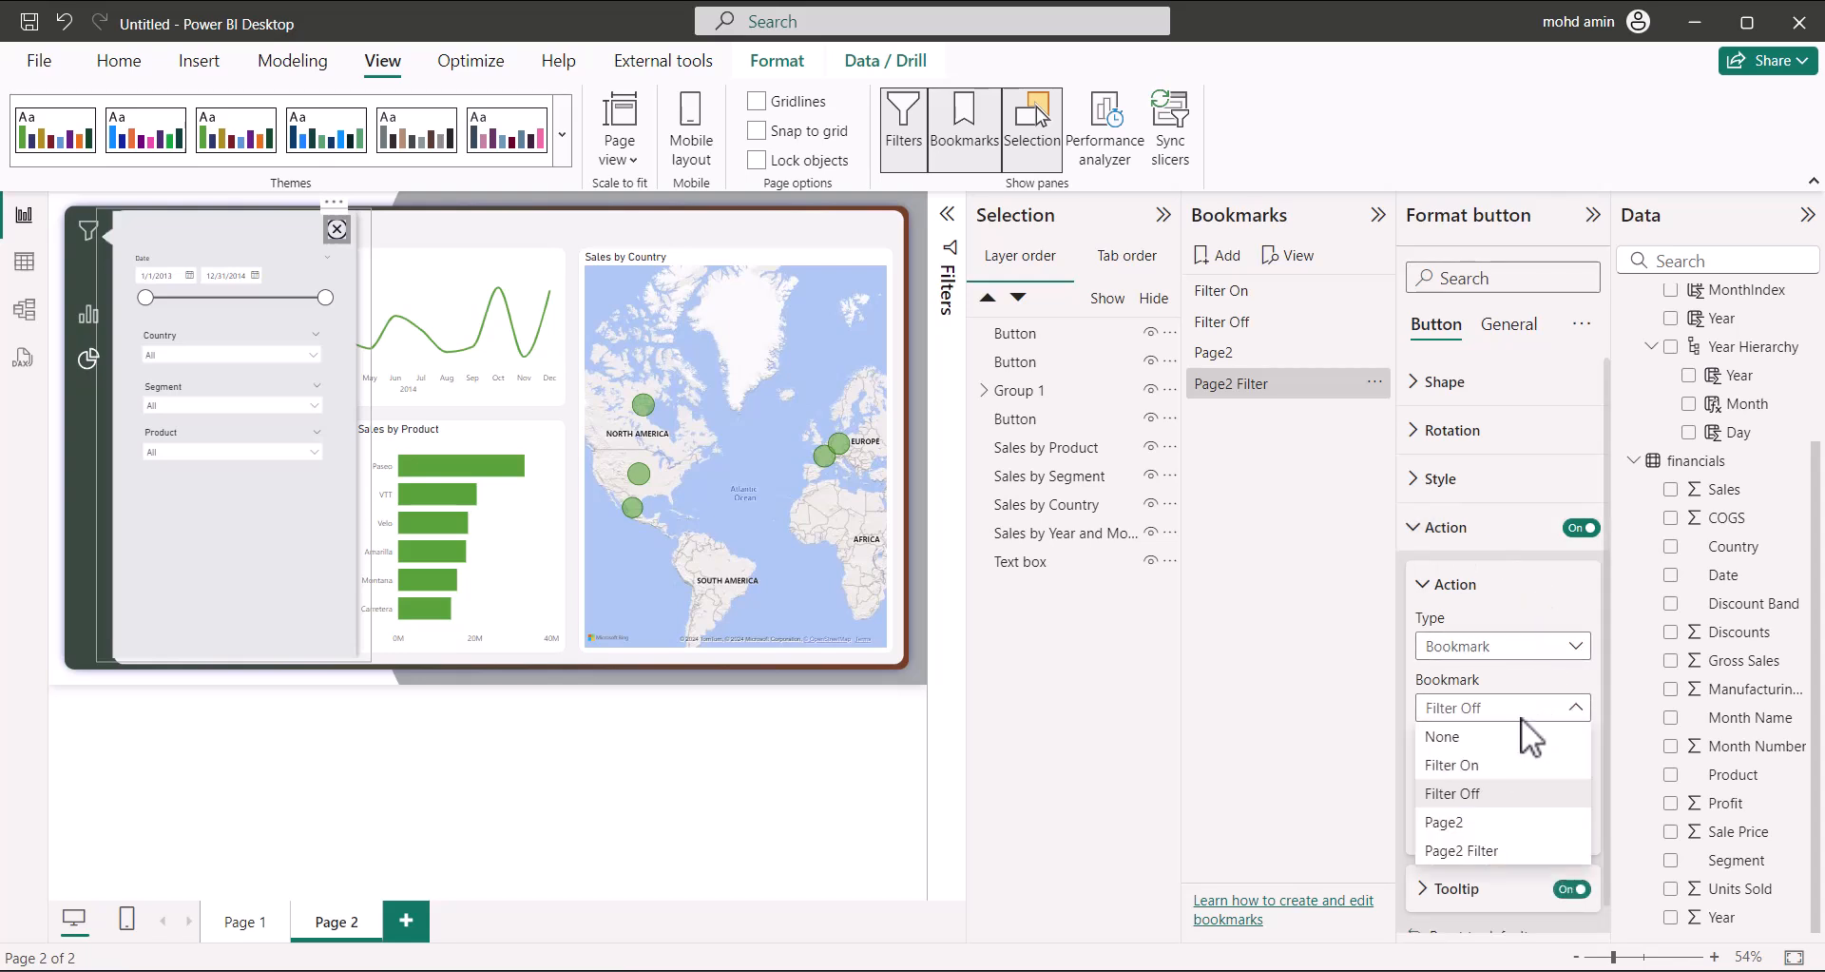
pyautogui.click(1473, 823)
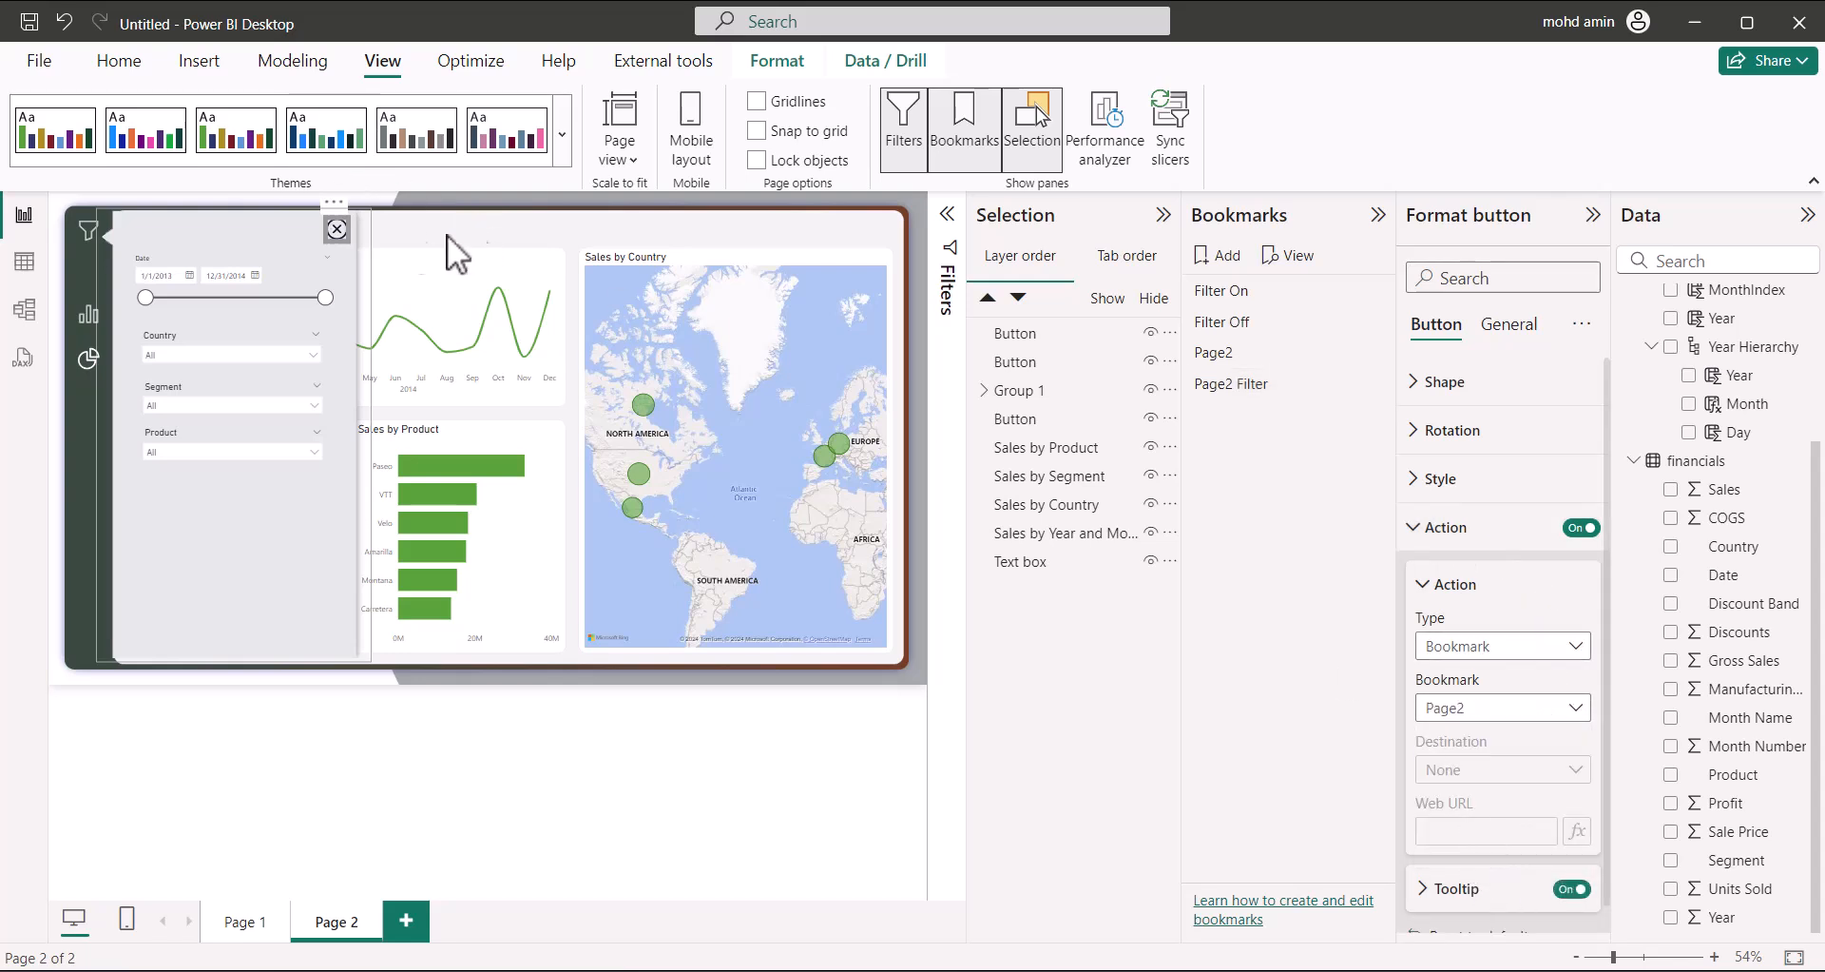
pyautogui.click(481, 242)
pyautogui.keyDown('ctrl'); pyautogui.click(339, 231); pyautogui.keyUp('ctrl')
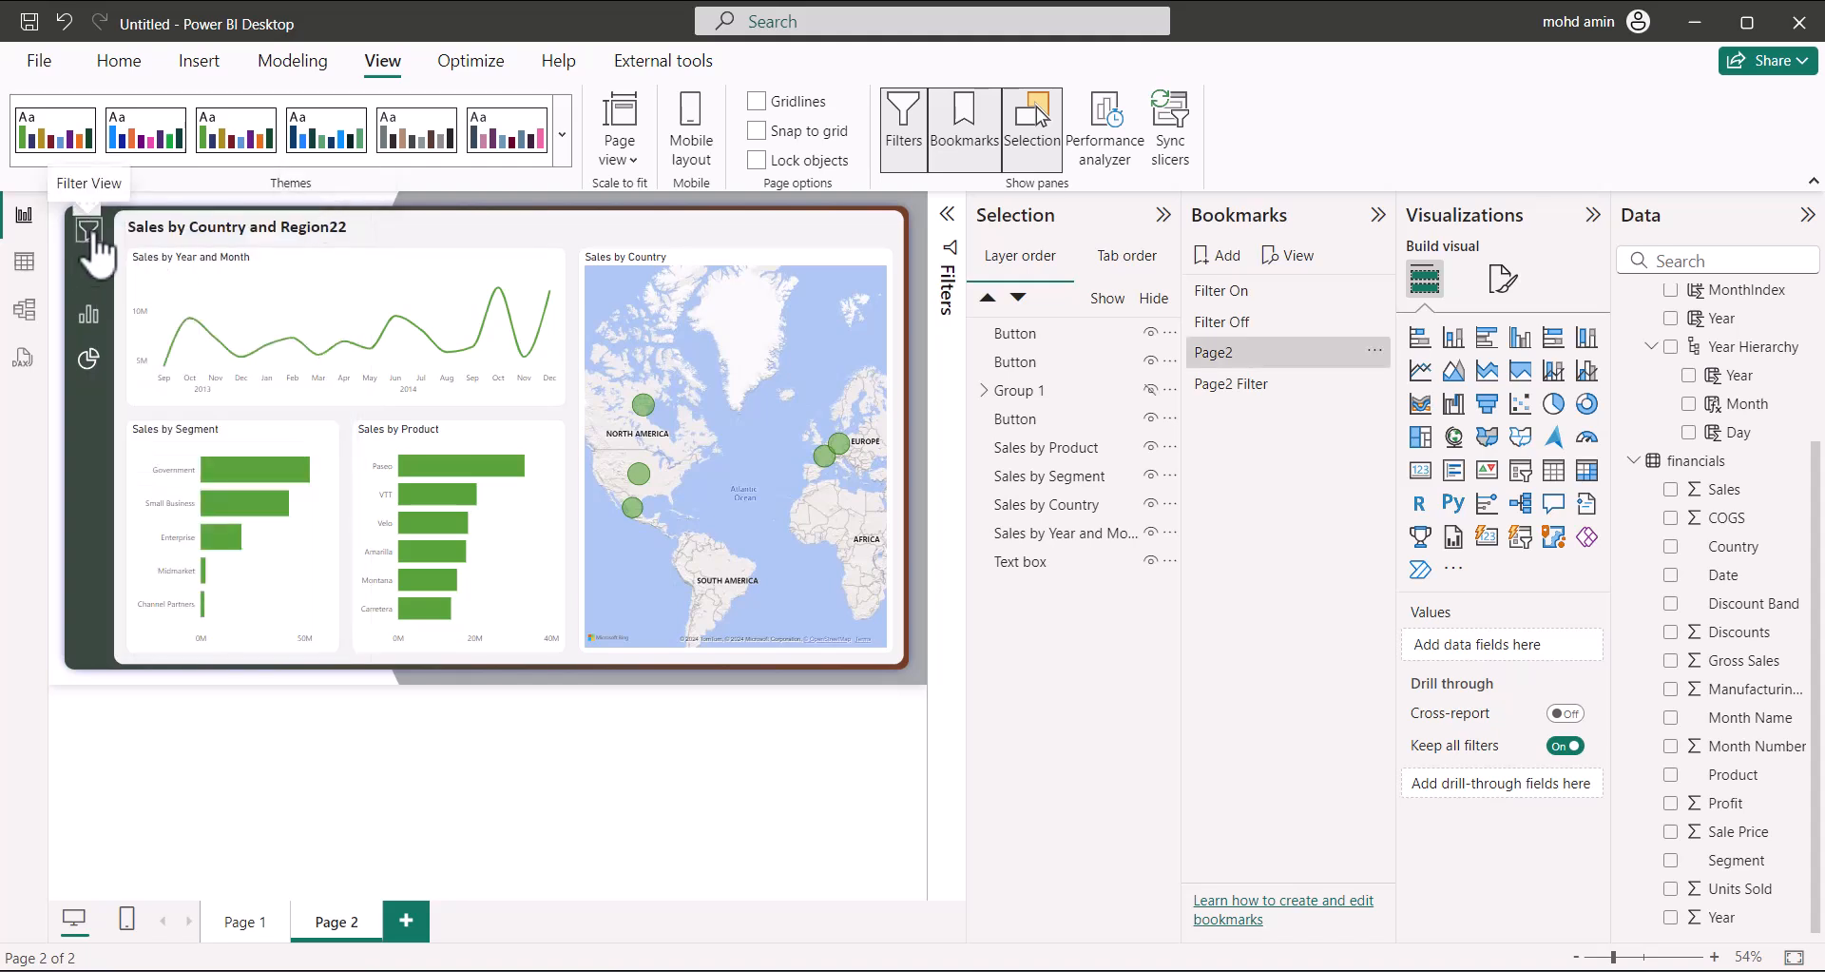
# Make the side-bar filter icon apply the Page2 Filter bookmark and test it
pyautogui.click(1017, 418)
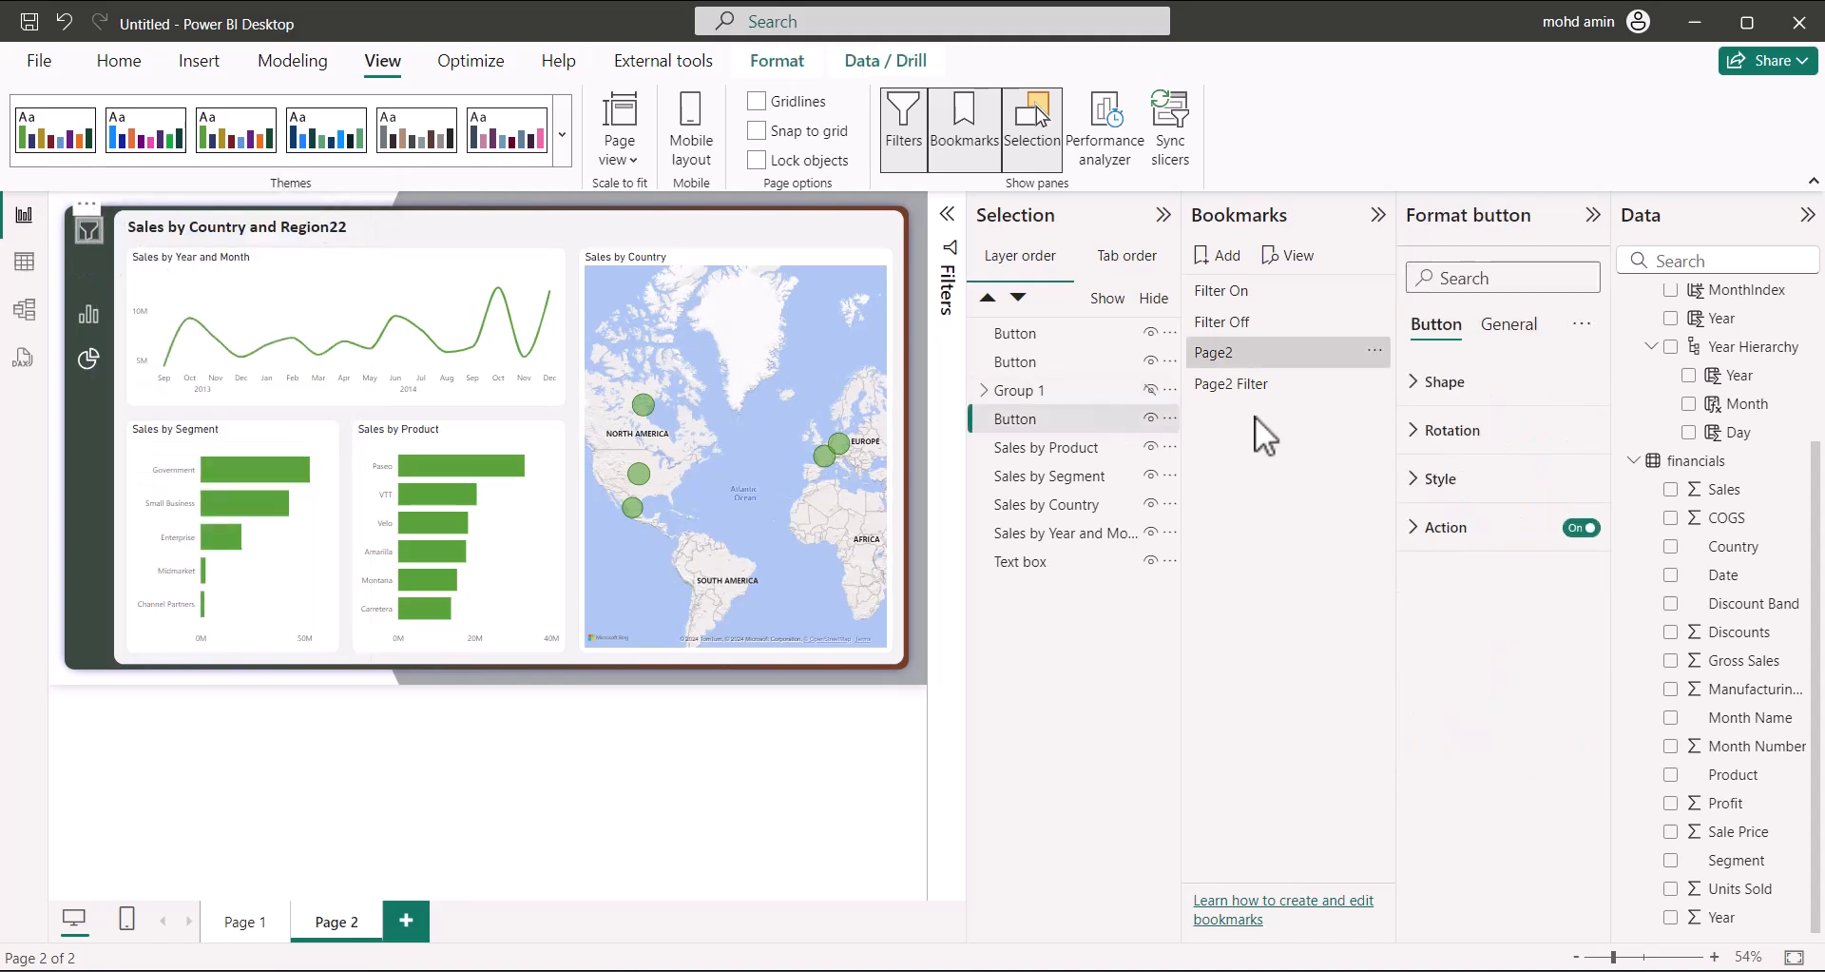
pyautogui.click(1423, 526)
pyautogui.click(1521, 714)
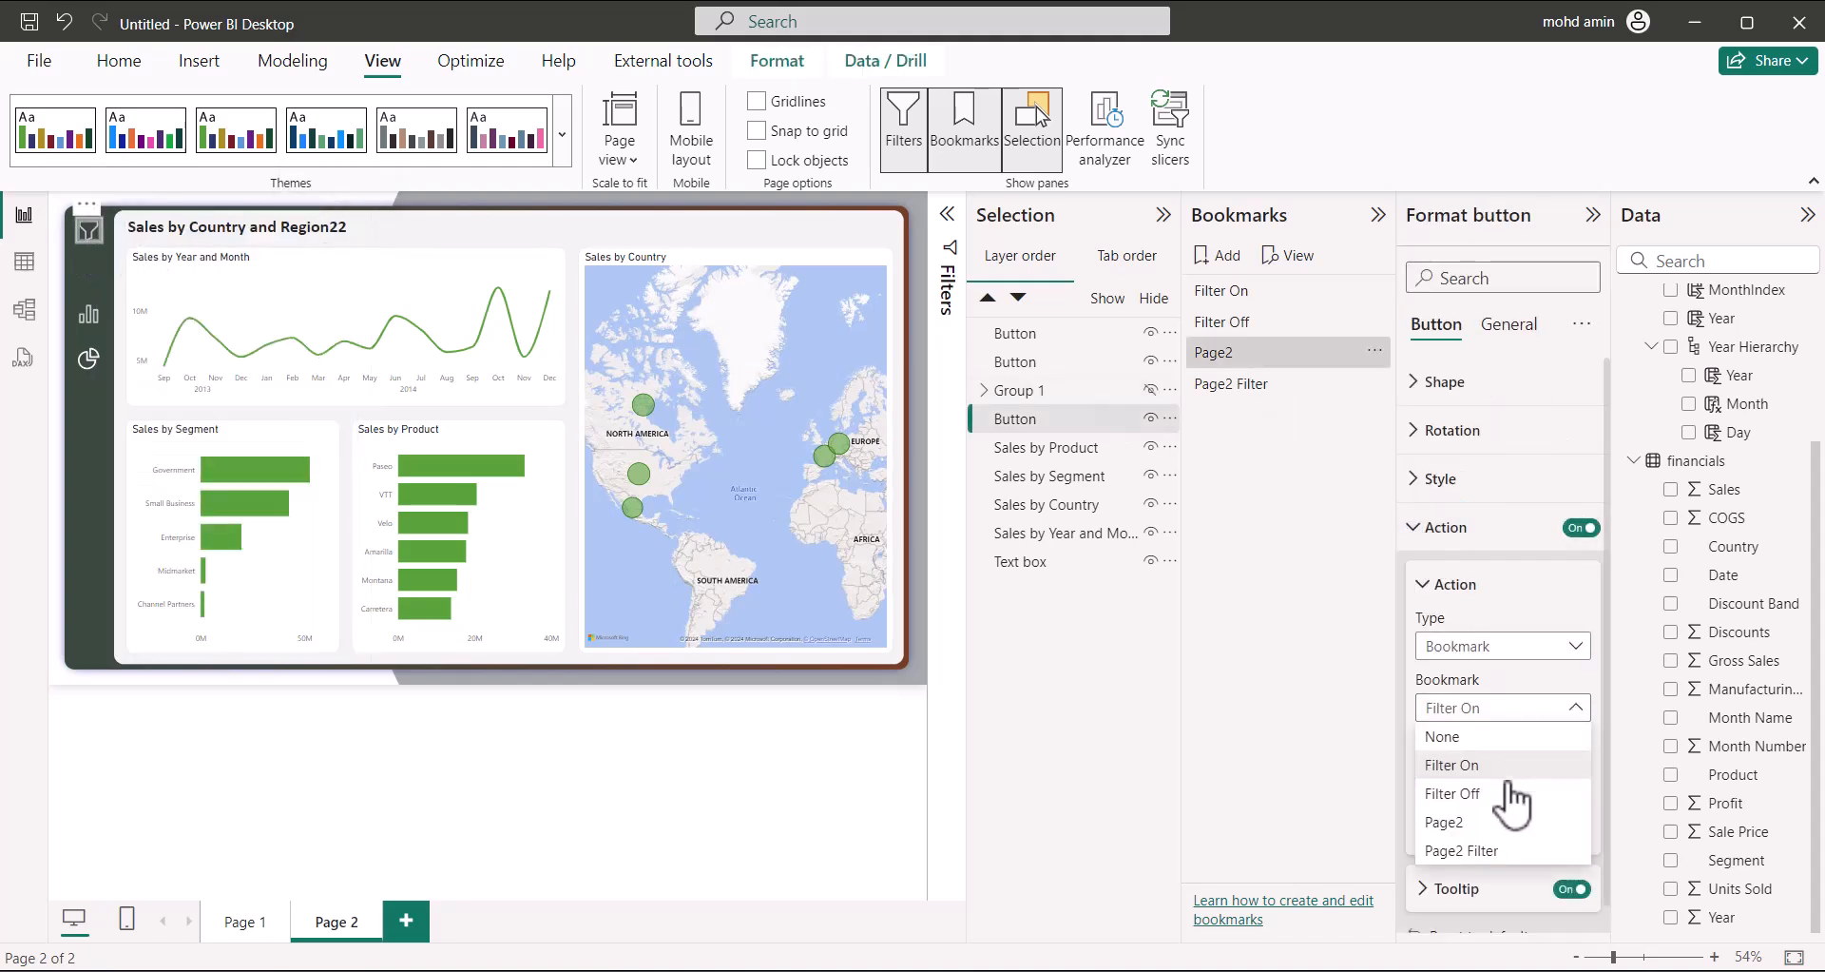
pyautogui.click(1483, 850)
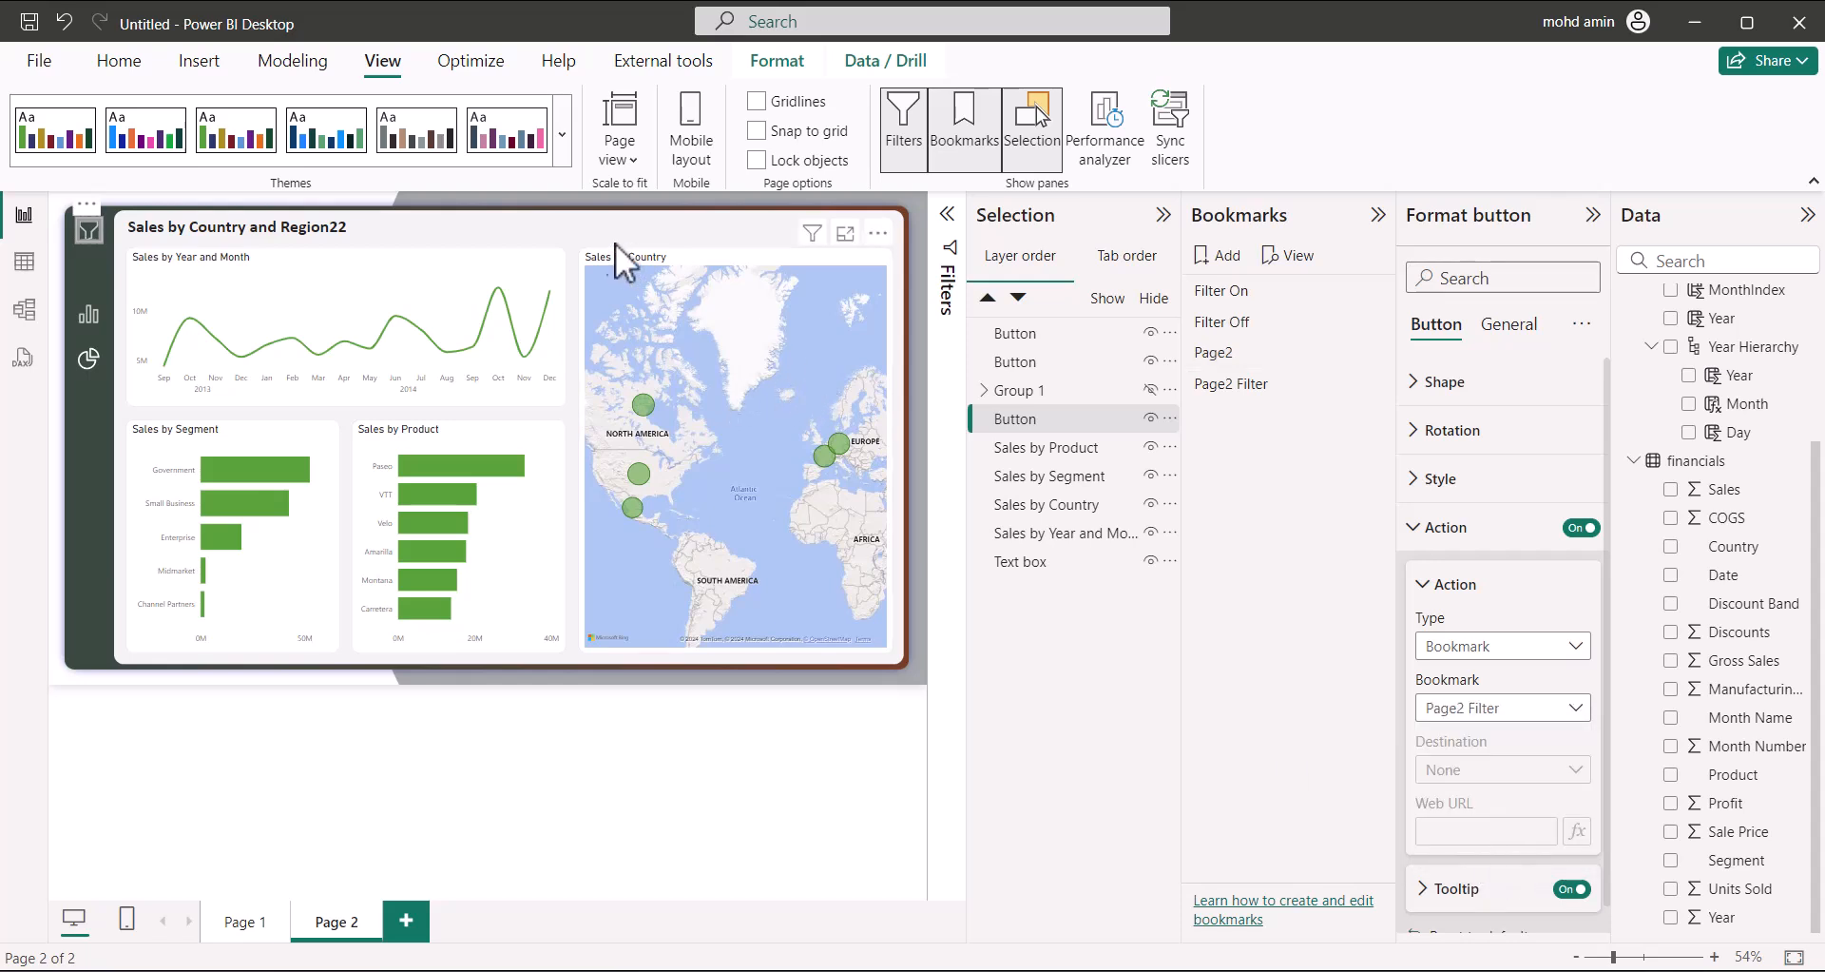
pyautogui.click(82, 249)
pyautogui.keyDown('ctrl'); pyautogui.click(81, 247); pyautogui.keyUp('ctrl')
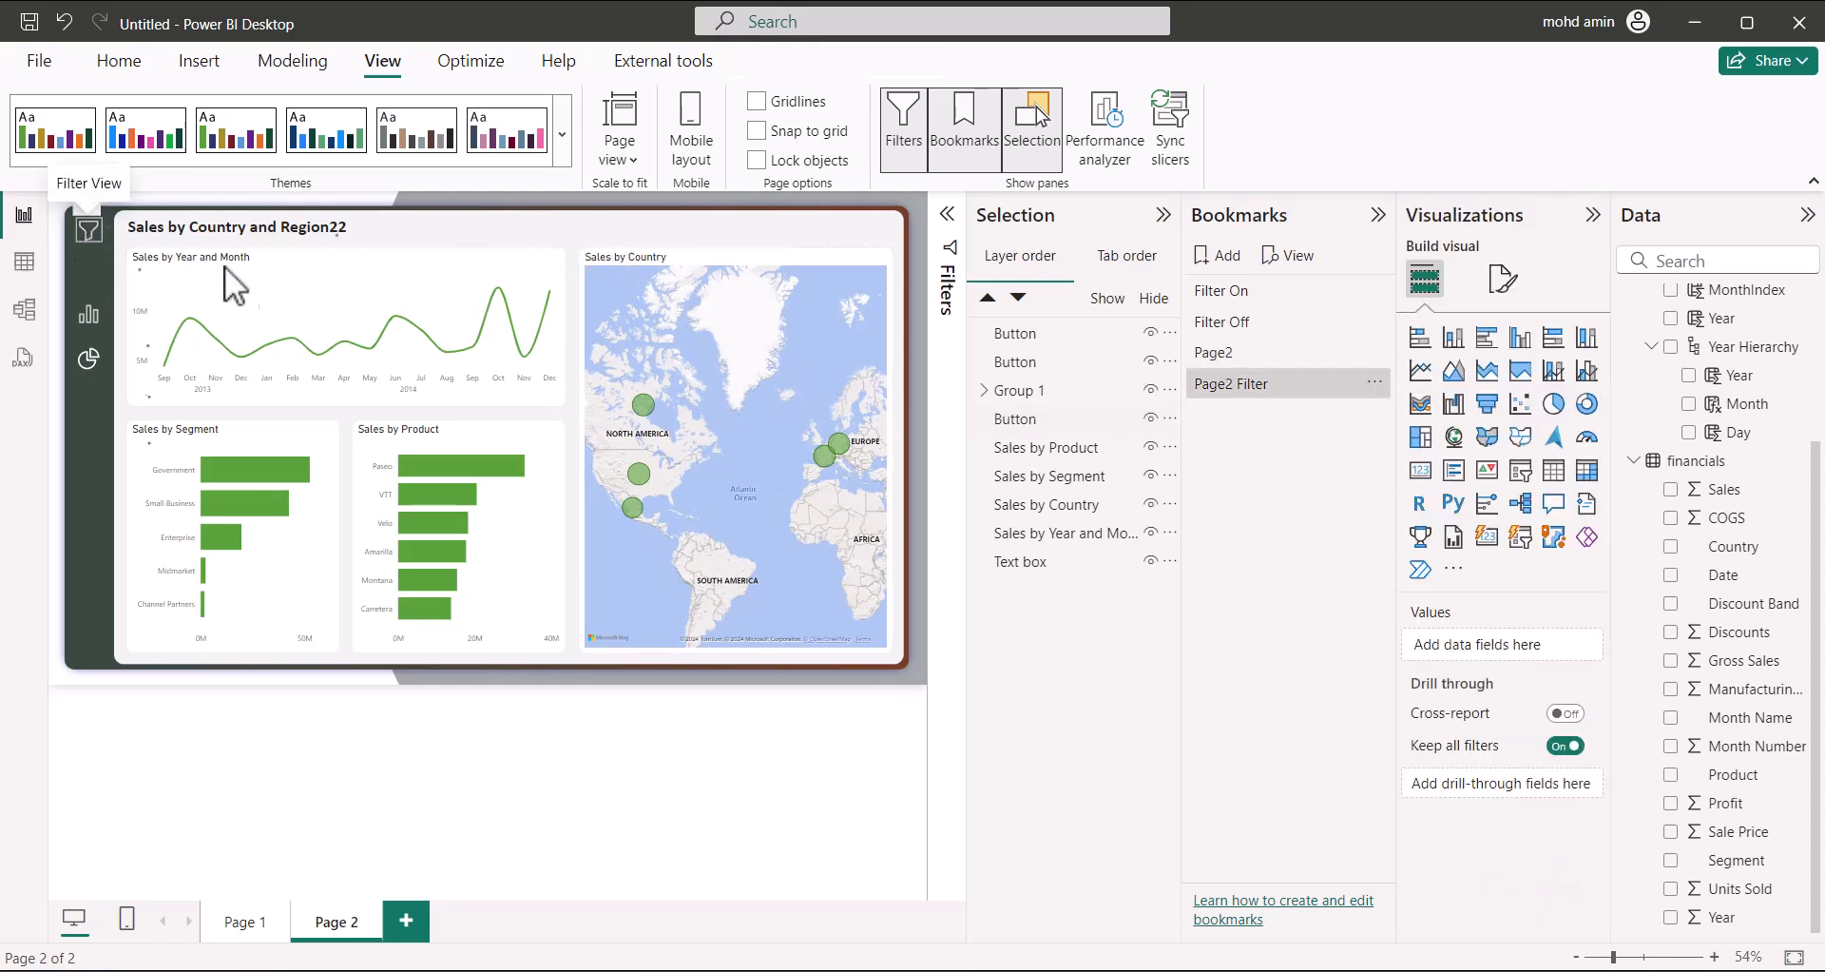
# Test the close buttons and chart icons switching between Page 1 and Page 2
pyautogui.keyDown('ctrl'); pyautogui.click(337, 229); pyautogui.keyUp('ctrl')
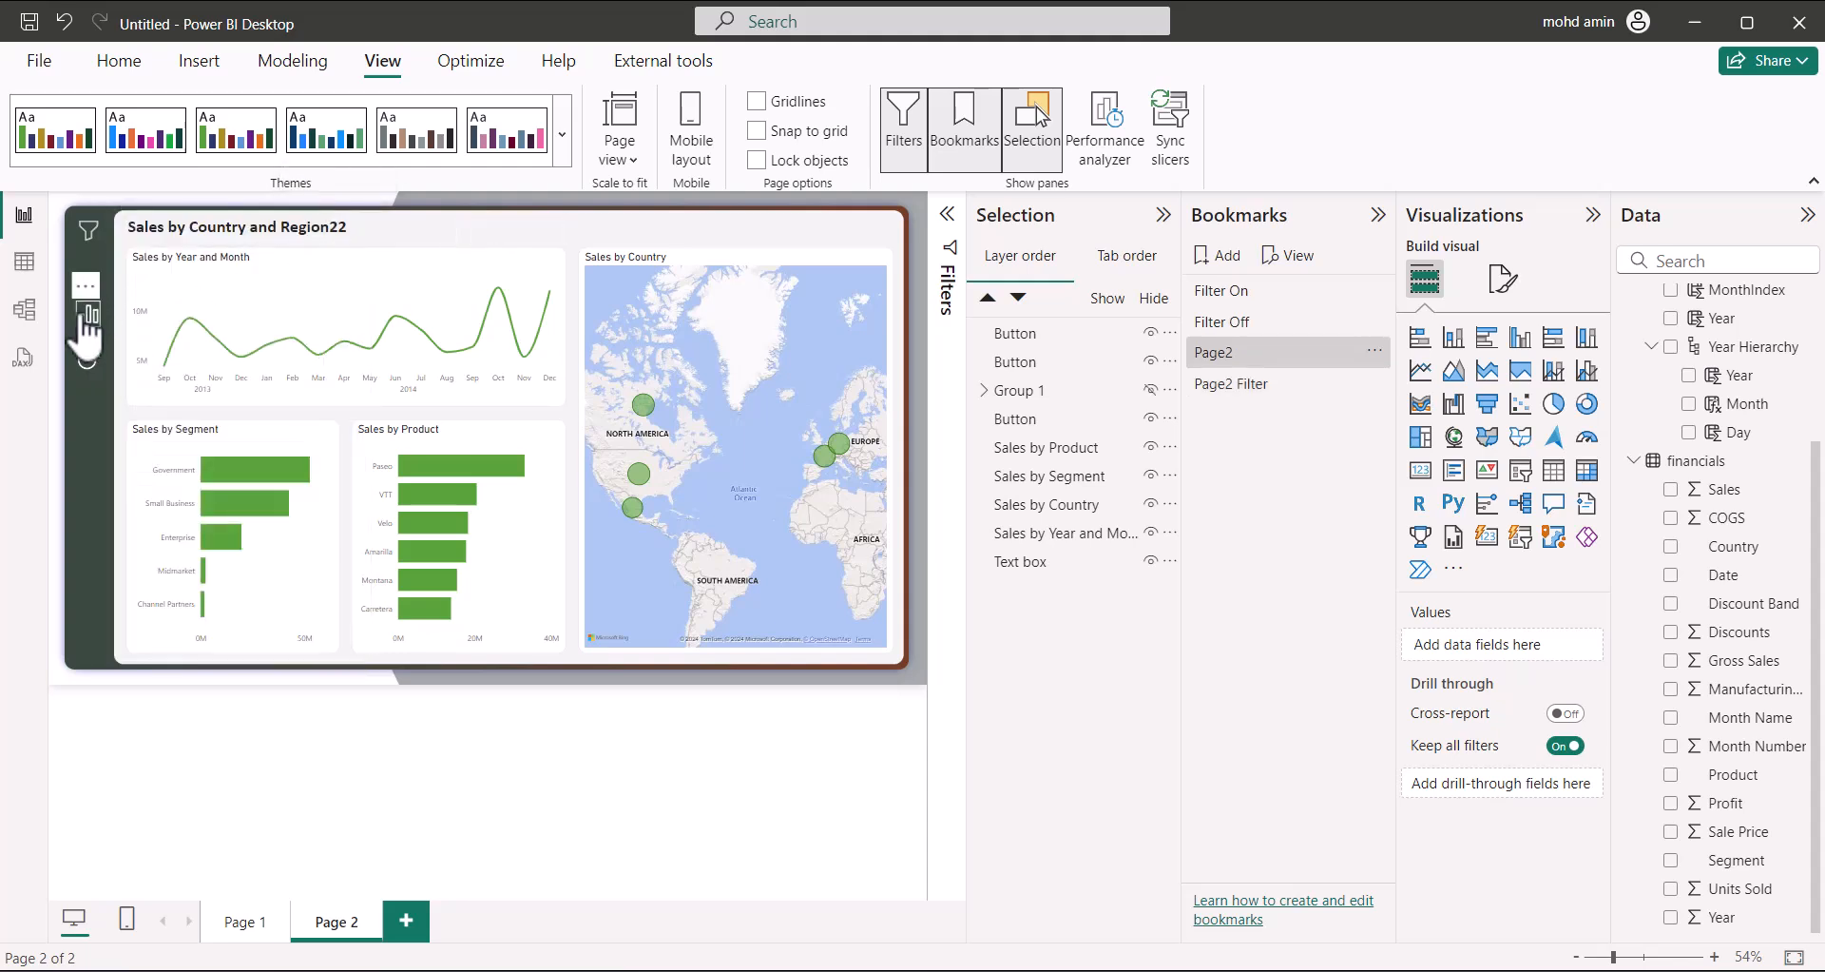
pyautogui.keyDown('ctrl'); pyautogui.click(149, 345); pyautogui.keyUp('ctrl')
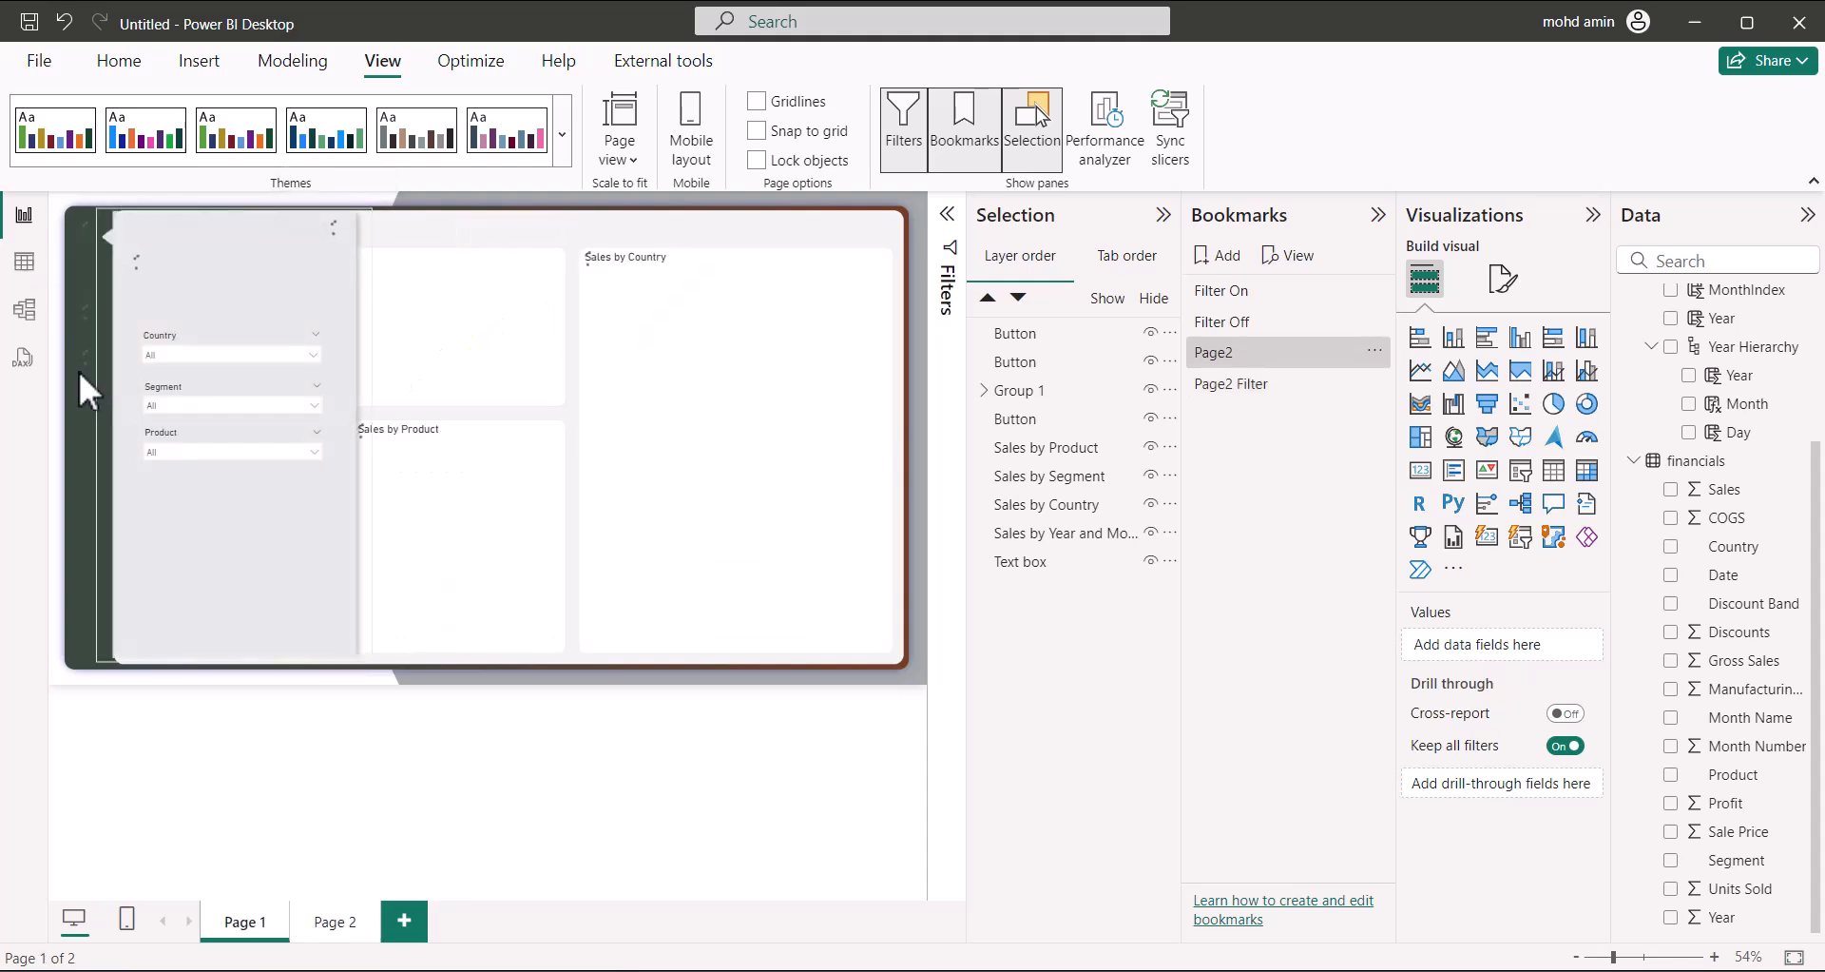
pyautogui.keyDown('ctrl'); pyautogui.click(335, 232); pyautogui.keyUp('ctrl')
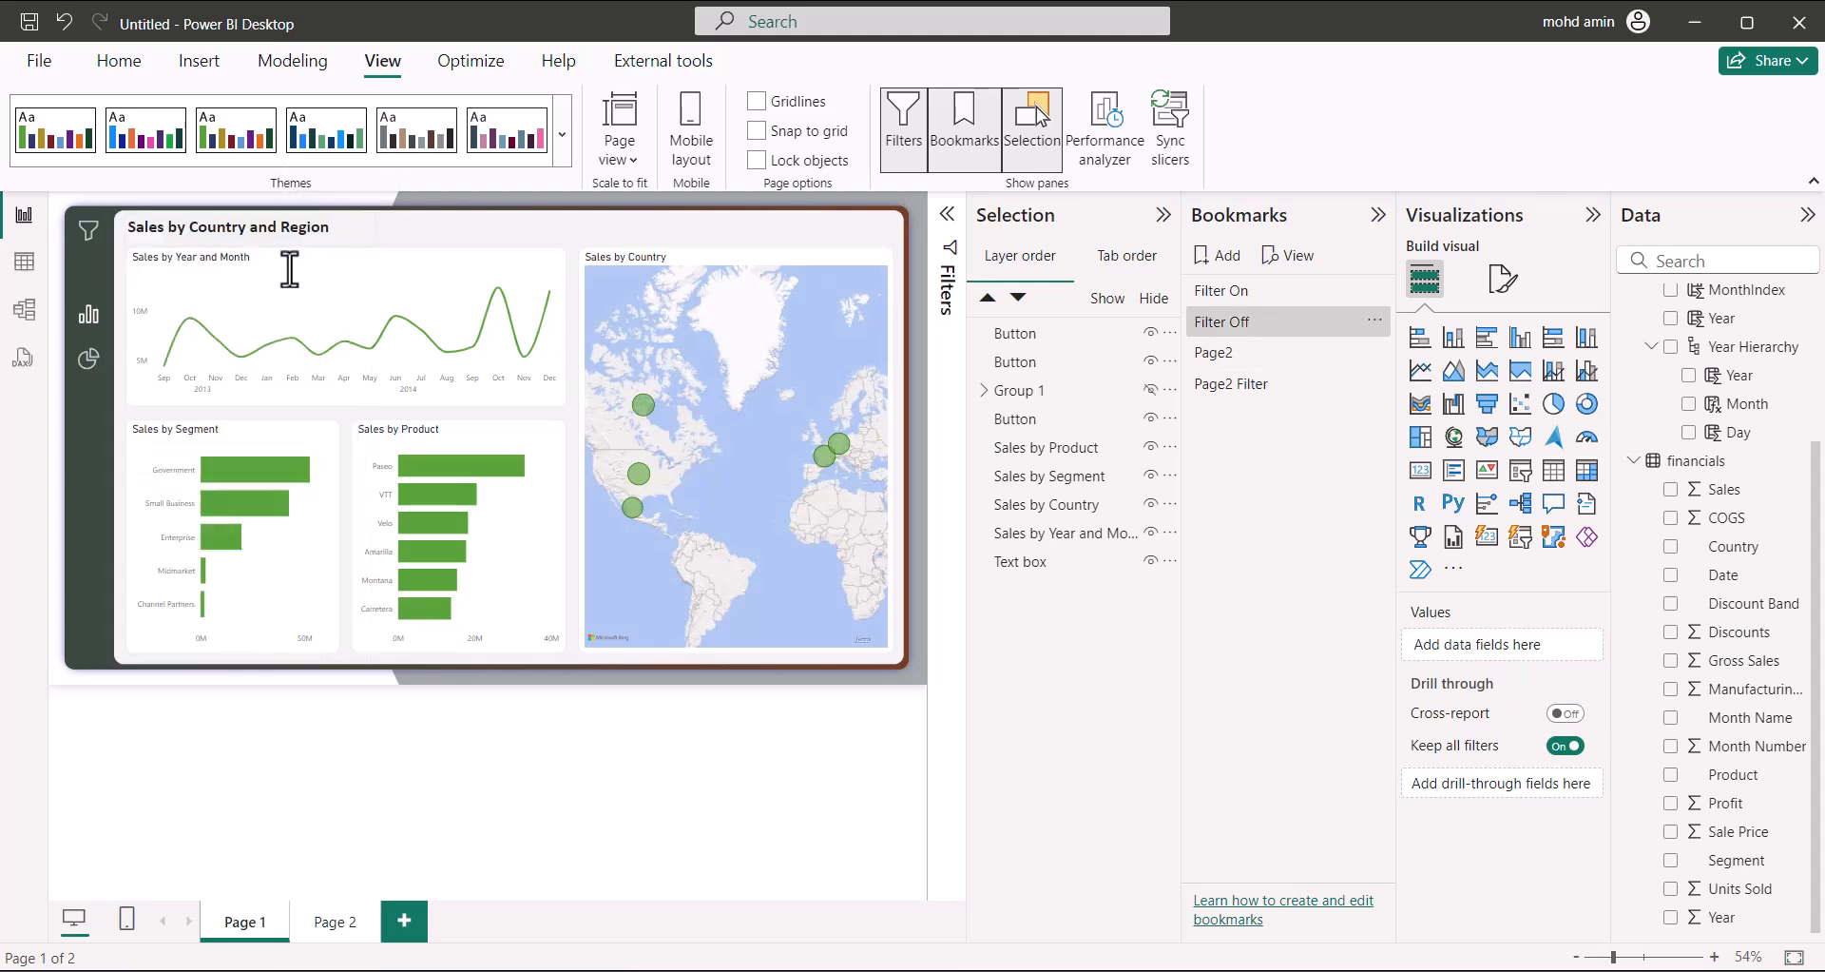
pyautogui.keyDown('ctrl'); pyautogui.click(95, 363); pyautogui.keyUp('ctrl')
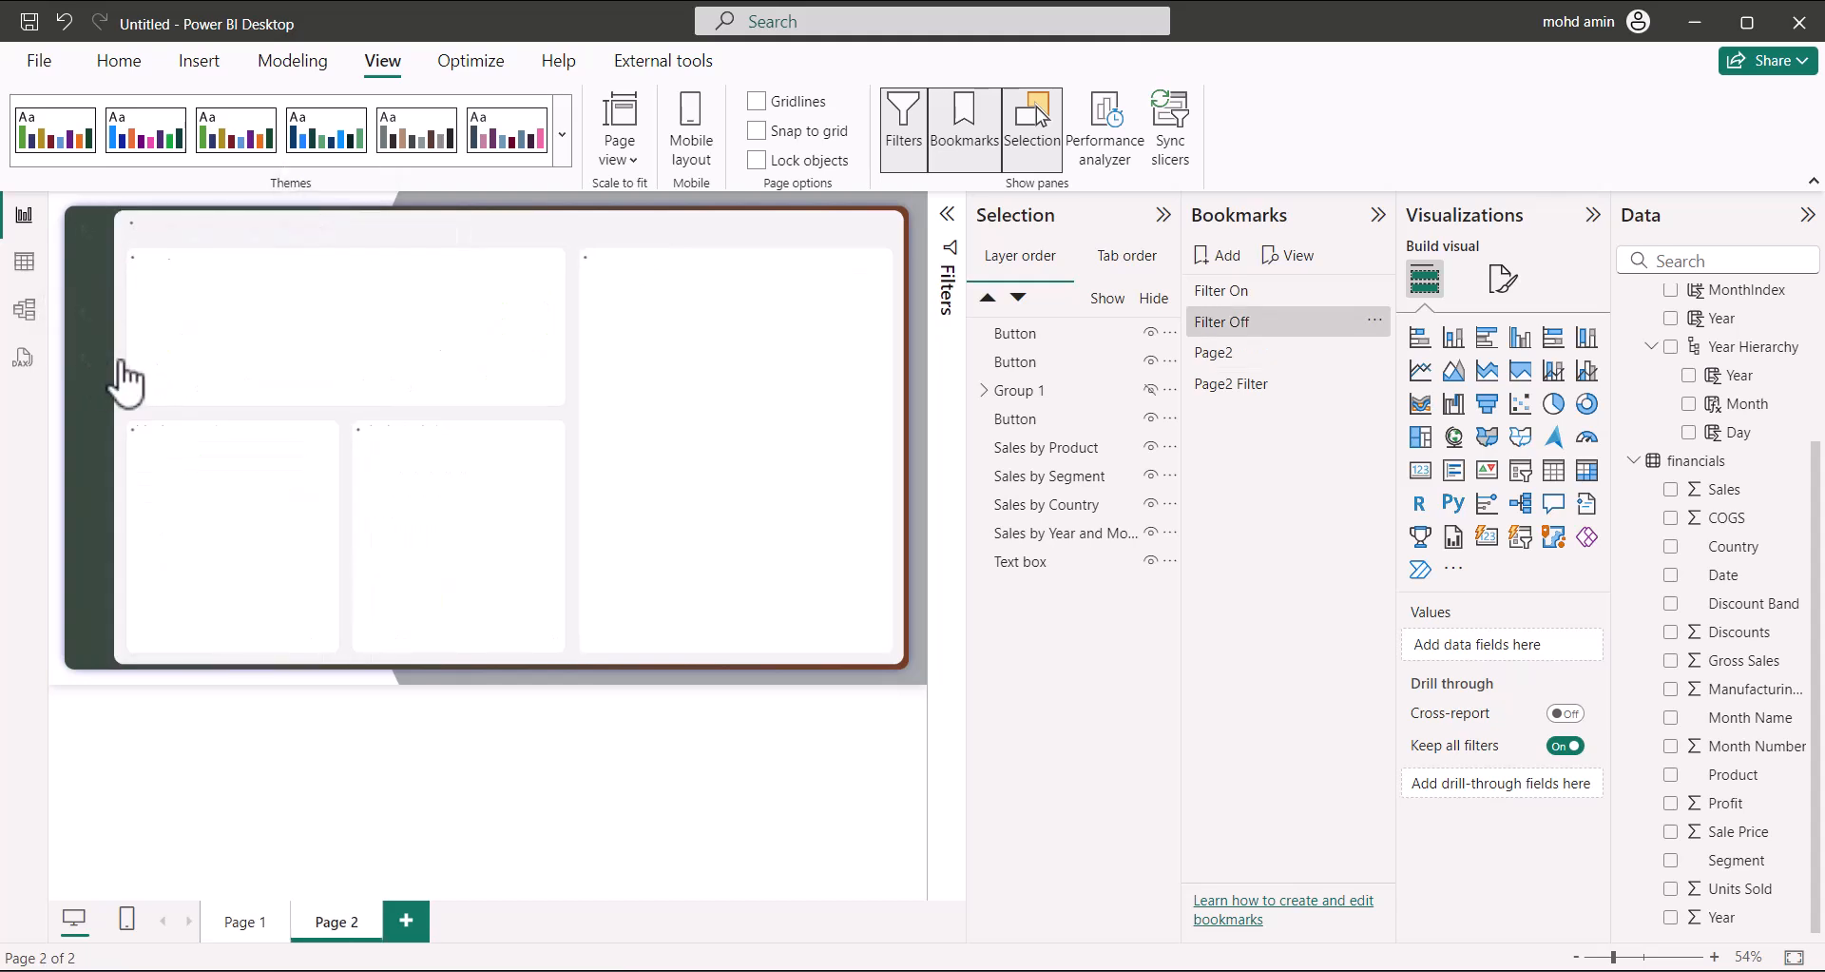
pyautogui.keyDown('ctrl'); pyautogui.click(93, 323); pyautogui.keyUp('ctrl')
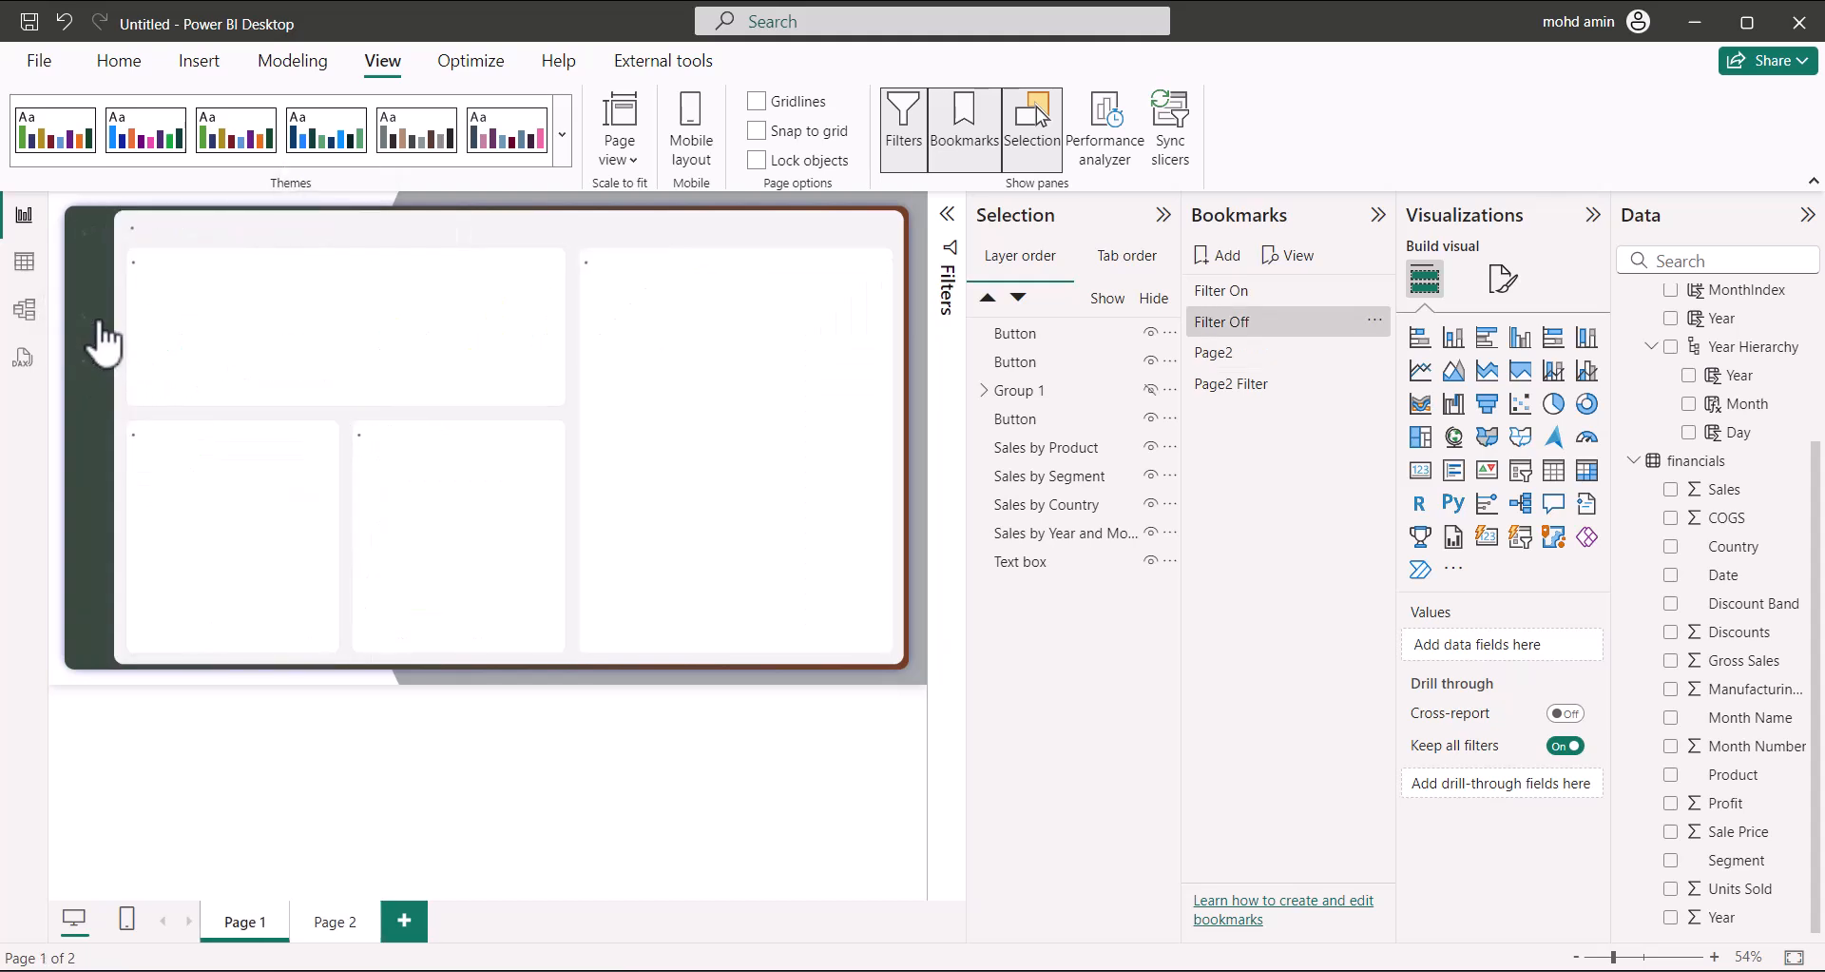
# Collapse the Selection and Bookmarks panes to widen the Page 1 report canvas
pyautogui.click(1163, 214)
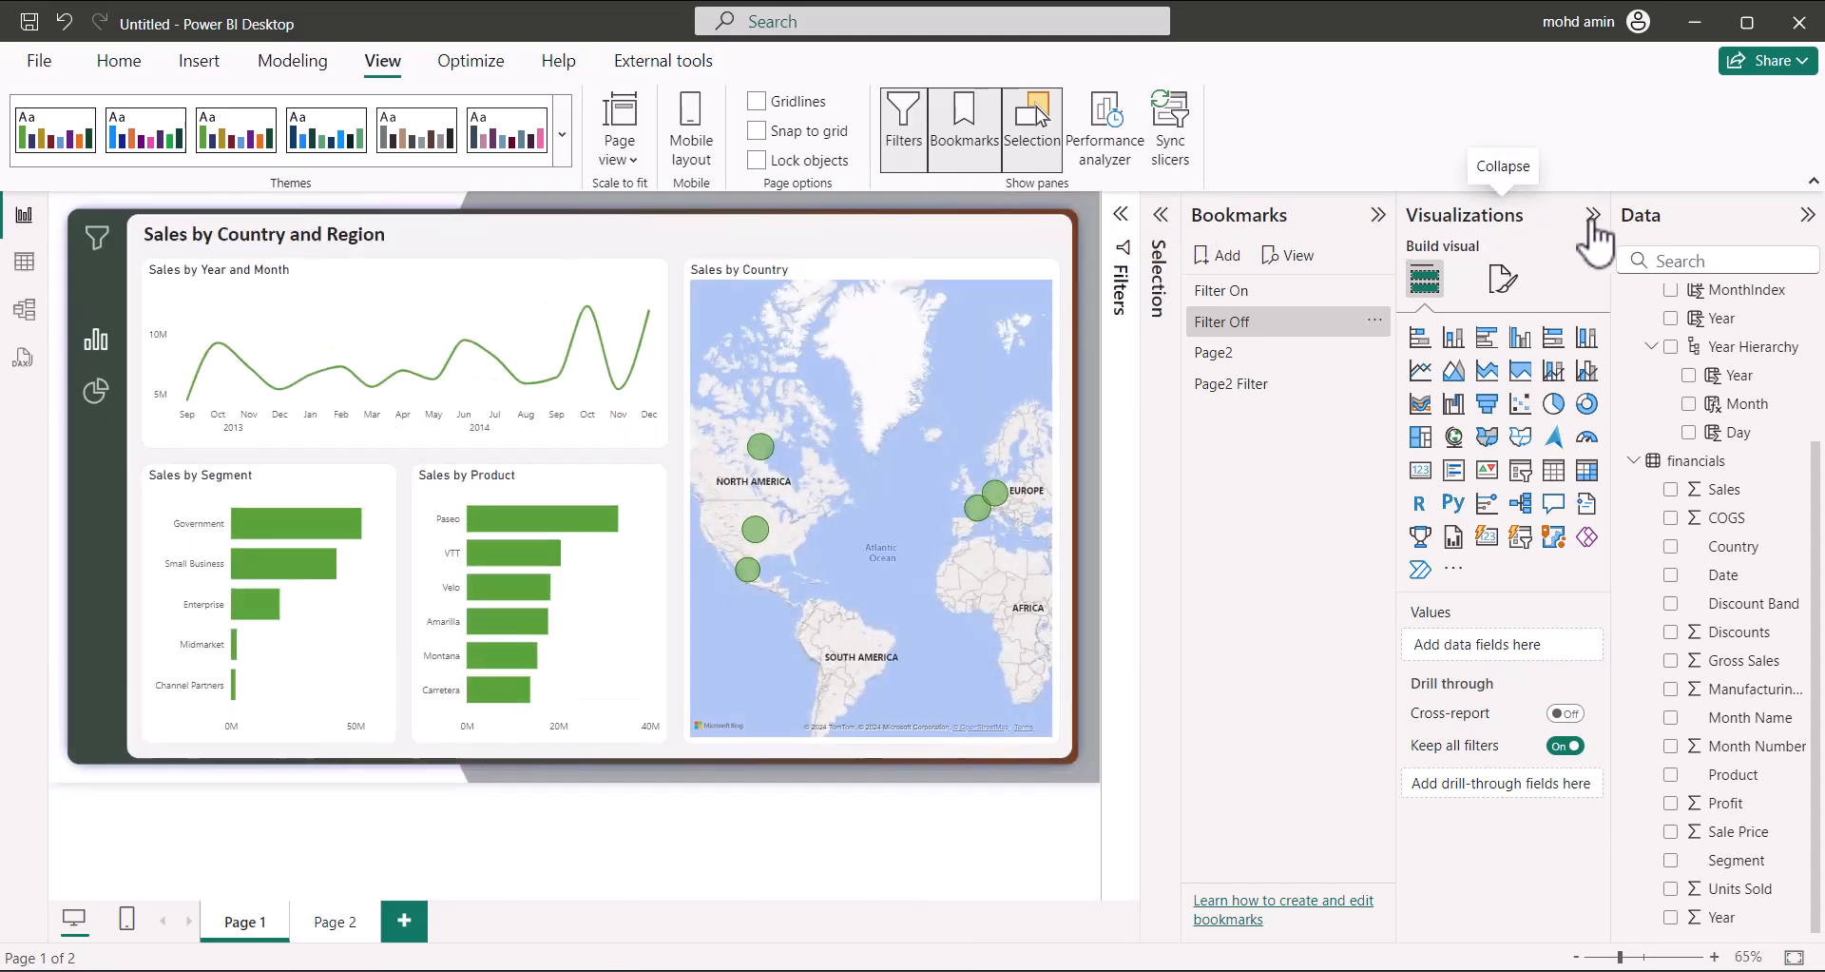
pyautogui.click(1379, 215)
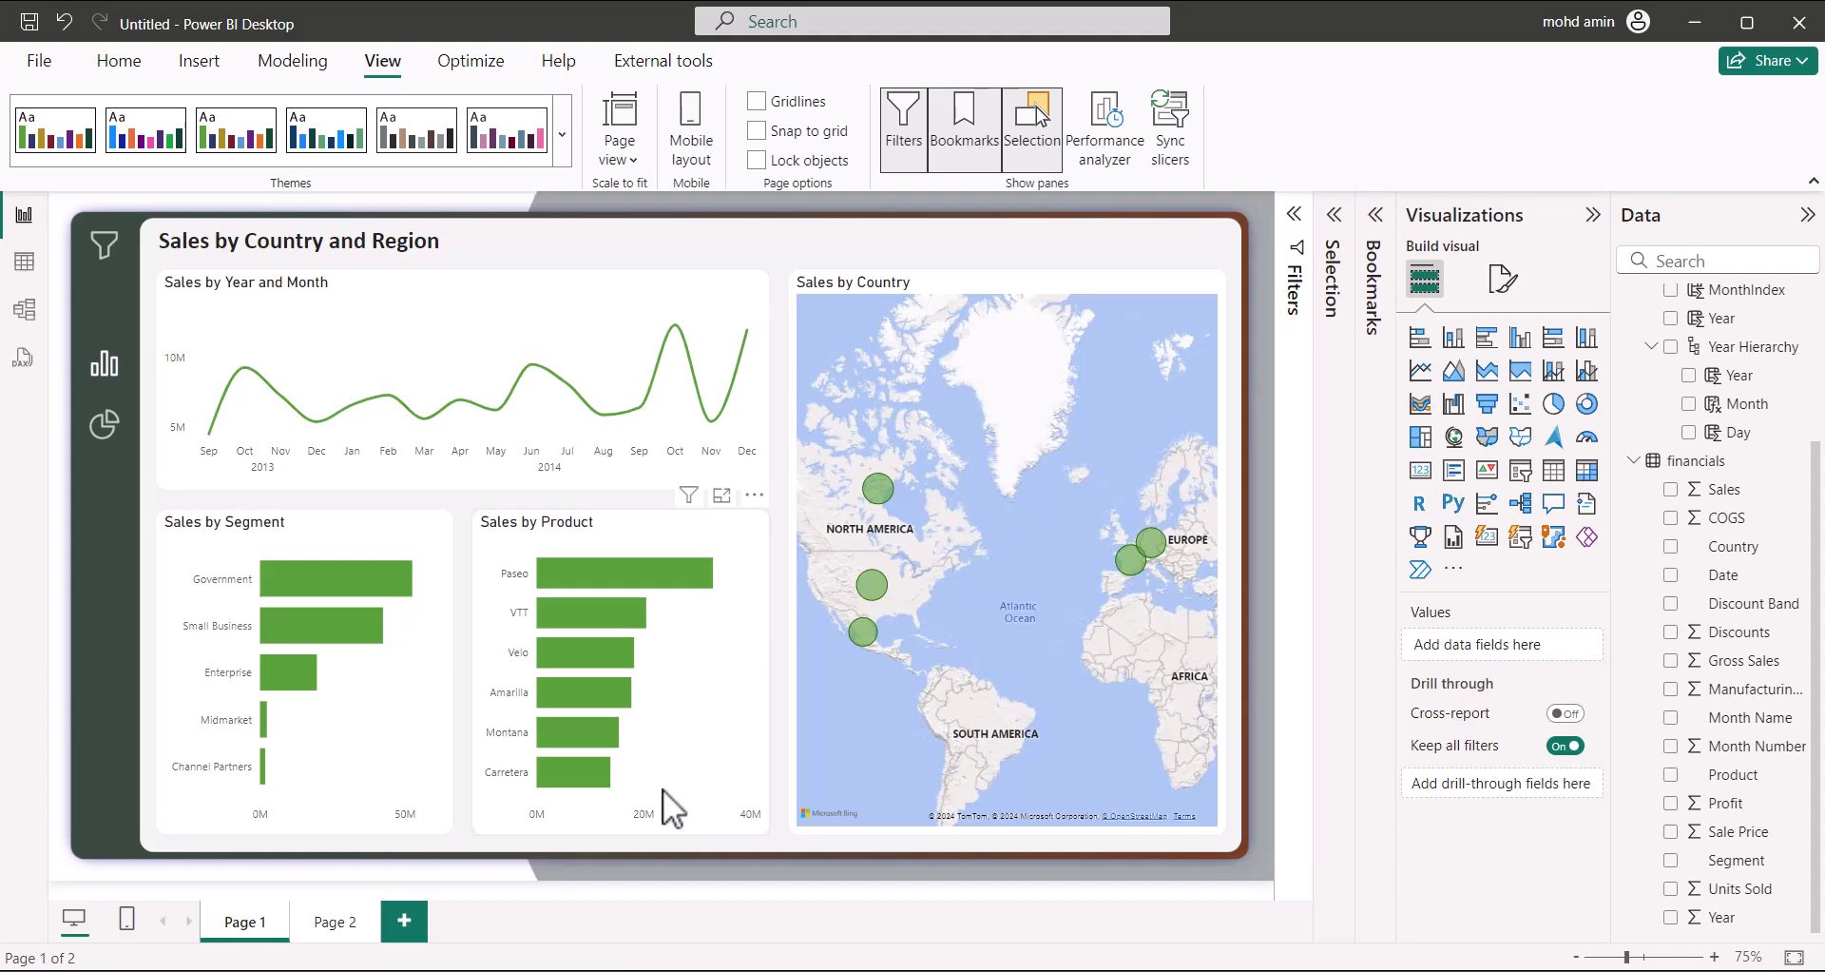
pyautogui.click(767, 666)
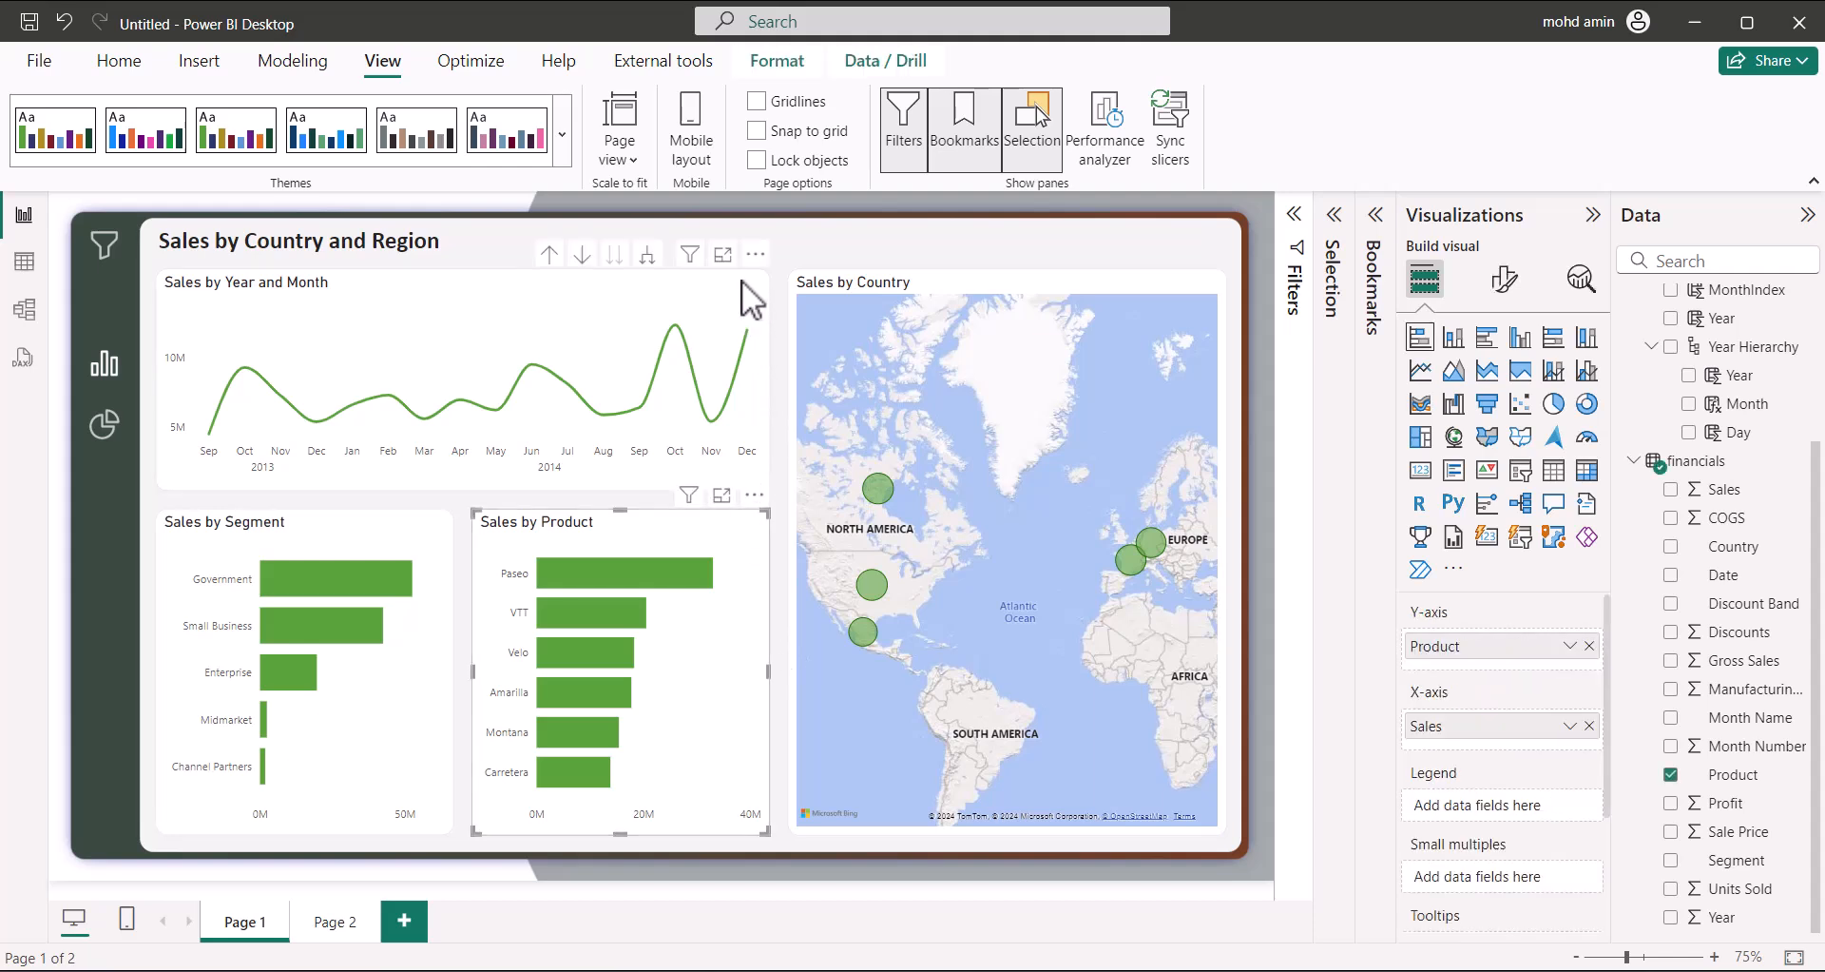
pyautogui.click(791, 232)
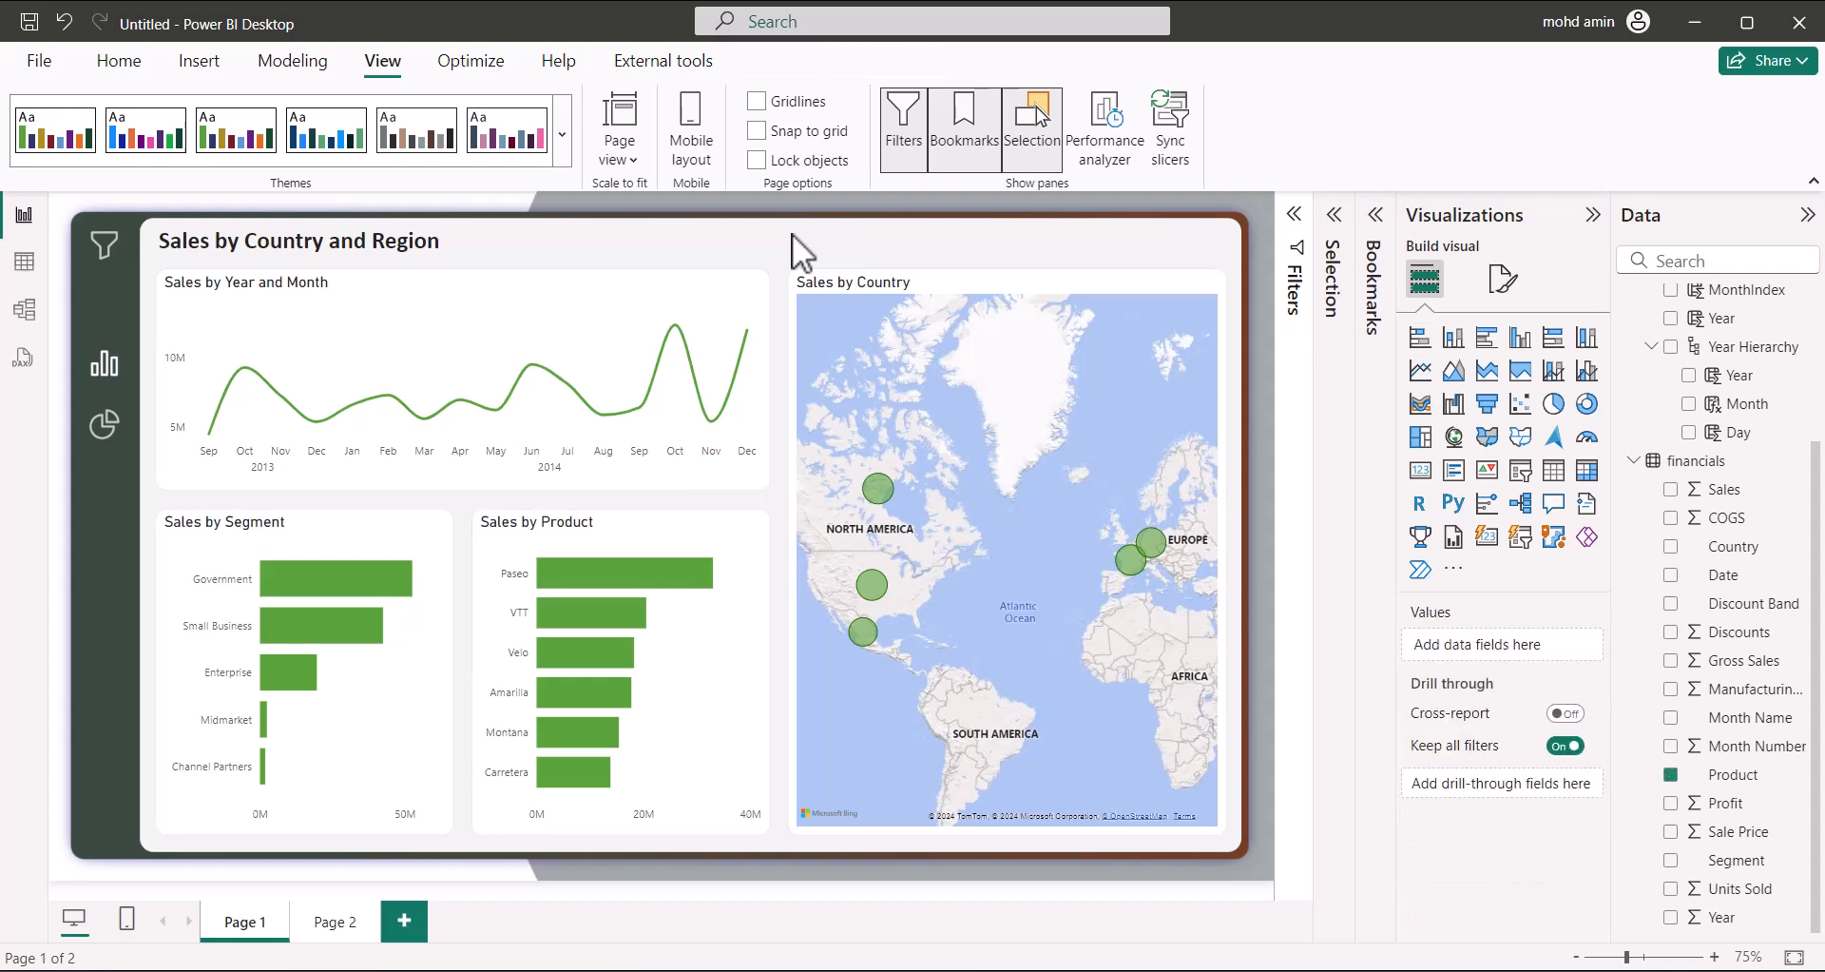